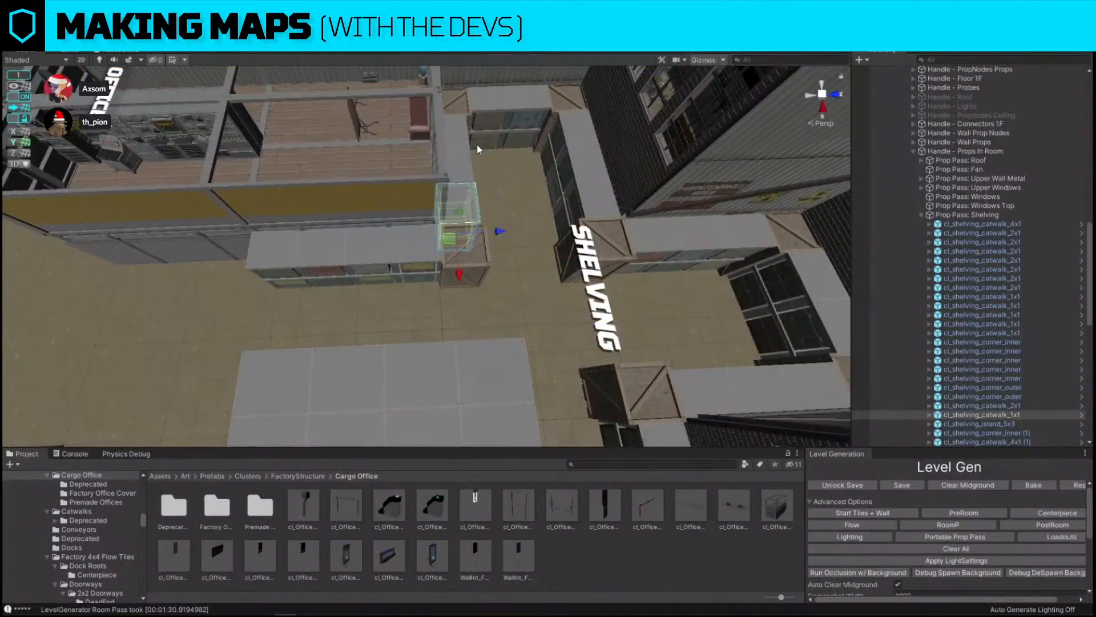
Duplicate a shelving catwalk piece and move the copy toward the shelving block's end
shift+click(473, 146)
right_drag(477, 148, 521, 207)
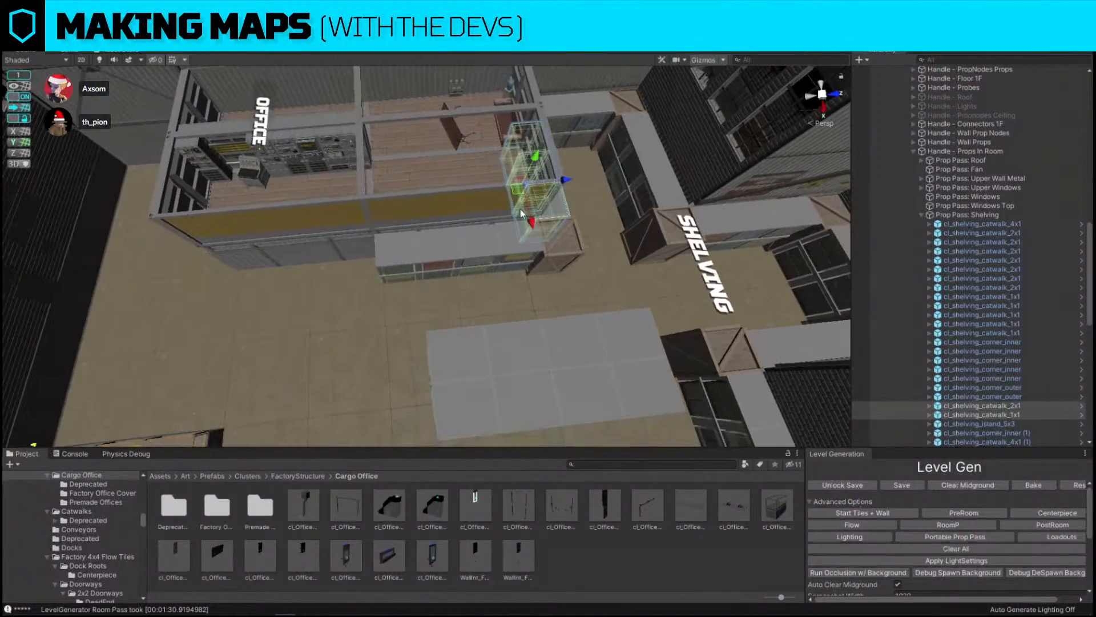
key(ctrl+d)
drag(517, 187, 306, 285)
Rotate the duplicated shelving piece, undoing the first attempt and rotating it again
key(e)
drag(343, 318, 212, 346)
key(ctrl+z)
click(177, 37)
drag(344, 312, 187, 375)
Move the rotated shelving piece into place beside the shelving row
key(w)
right_drag(411, 265, 382, 280)
drag(374, 300, 406, 300)
right_drag(412, 290, 511, 228)
Duplicate another shelving piece and place the copy at the office end of the shelving row
click(584, 259)
right_drag(584, 259, 497, 266)
key(ctrl+d)
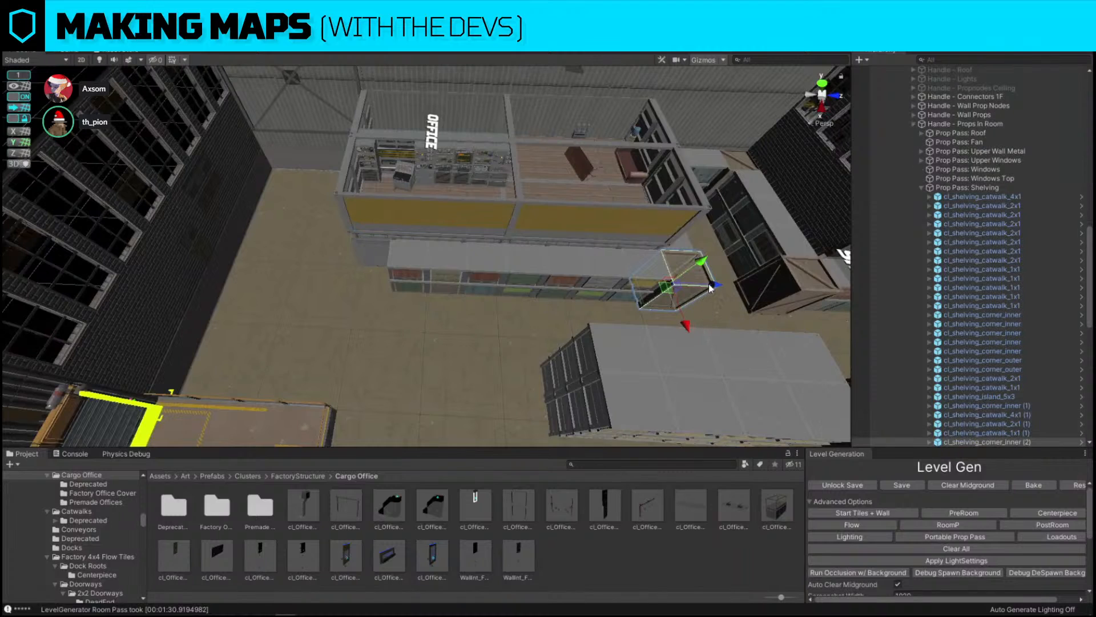
drag(712, 287, 407, 277)
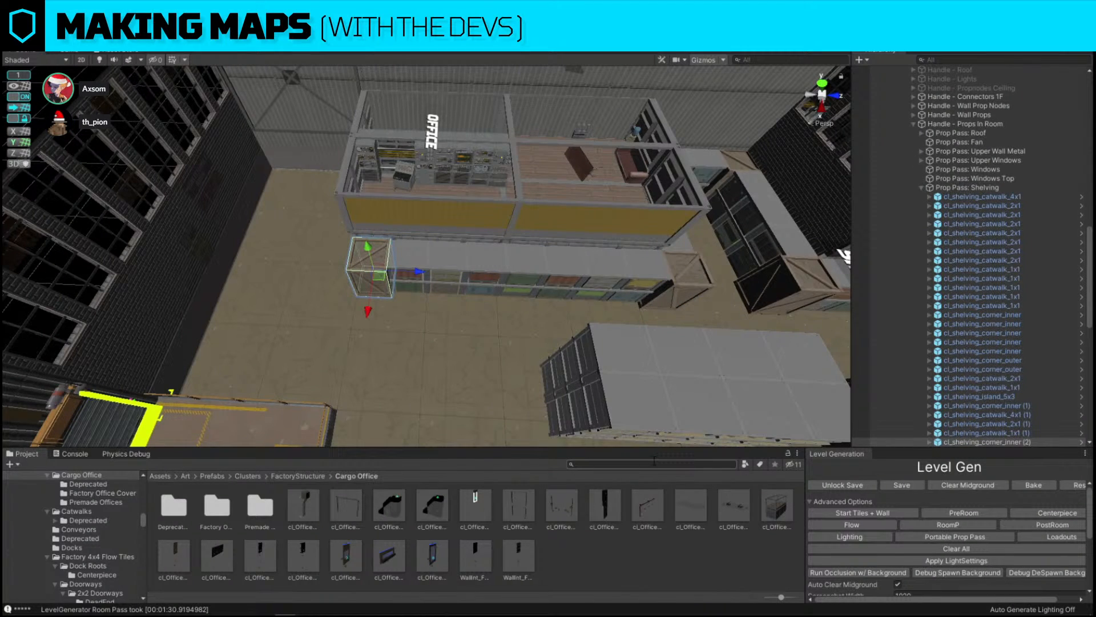
Search the assets for crate and replace the selected shelving piece with cl_Factory_Dock_CrateWall C_1x1
click(655, 462)
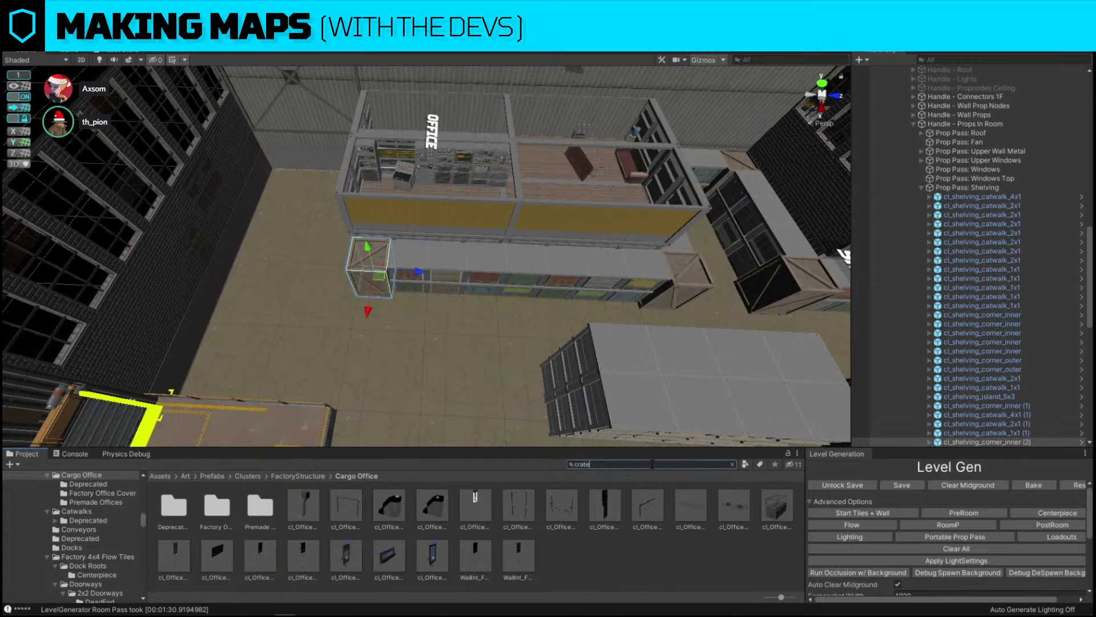
key(ctrl+shift+r)
drag(343, 507, 556, 385)
click(724, 463)
Reposition the new crate wall piece within the shelving row
scroll(370, 277, up, 3)
click(370, 276)
right_drag(370, 276, 585, 138)
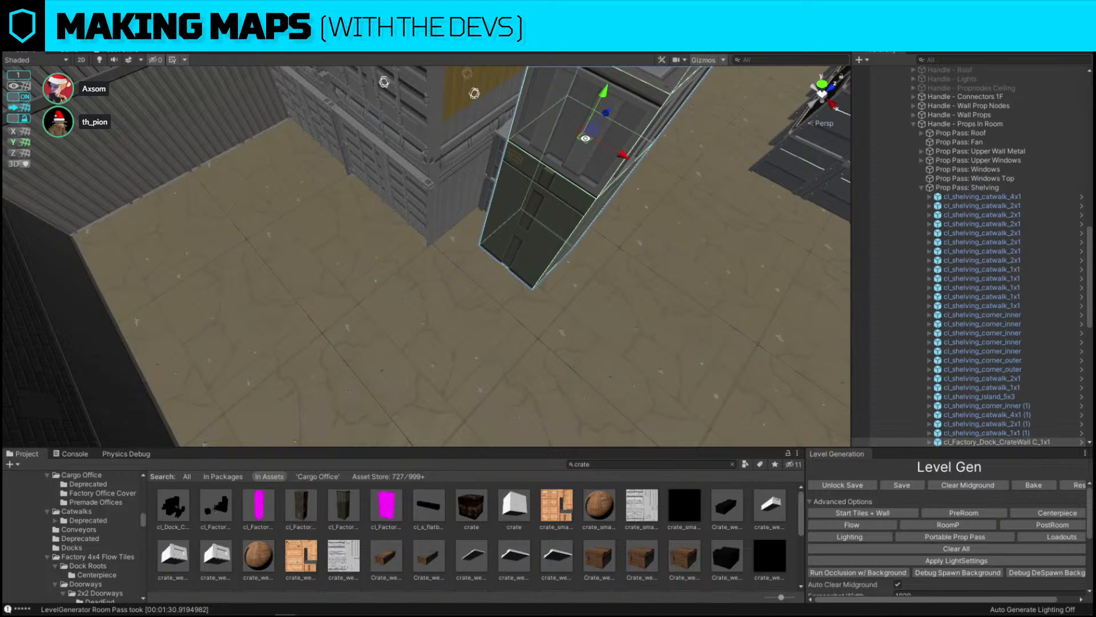
drag(585, 139, 517, 144)
Delete three wall panels from the cargo office's front side
right_drag(693, 167, 459, 305)
click(459, 304)
right_drag(378, 255, 379, 254)
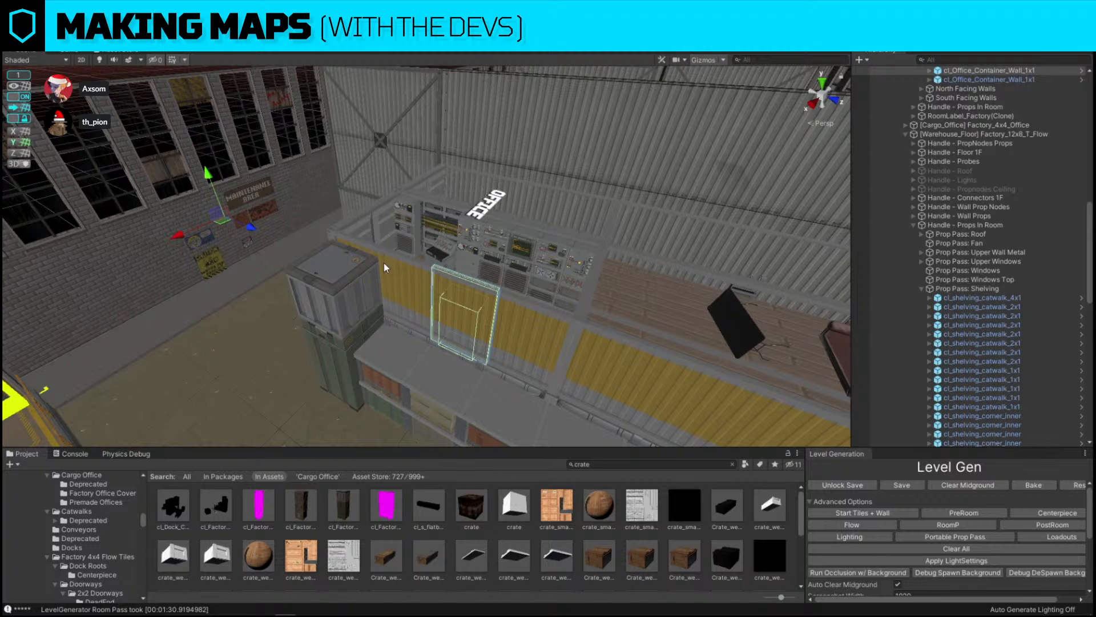
click(381, 260)
key(Delete)
click(402, 287)
key(Delete)
click(474, 320)
key(Delete)
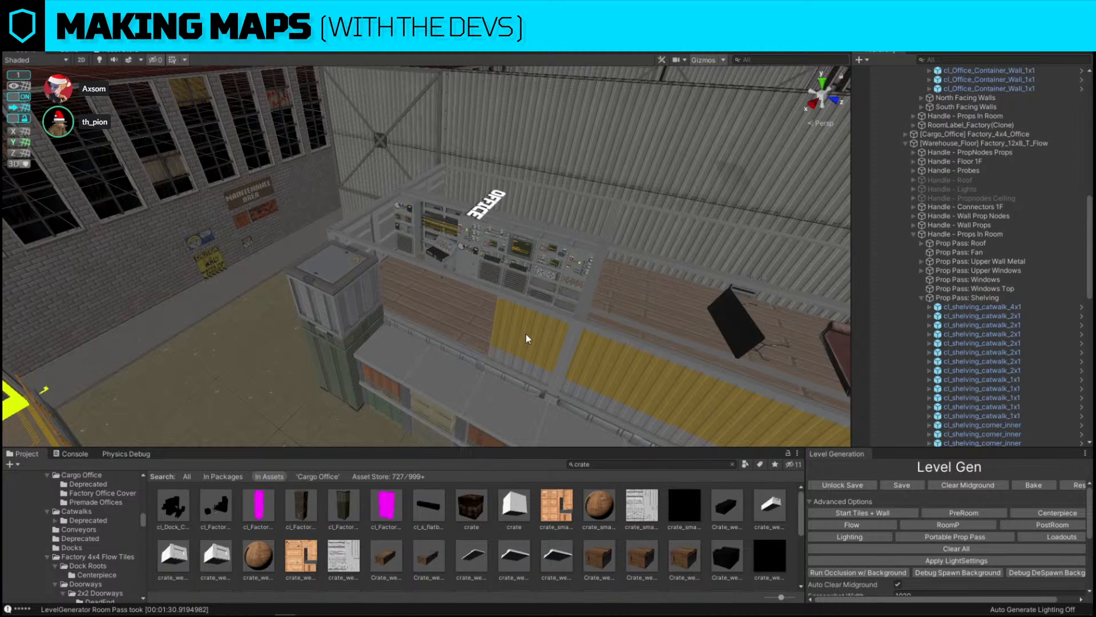
Select the remaining office front wall panel and replace it with the cl_Office_Container_Window_4x1 prefab
click(526, 339)
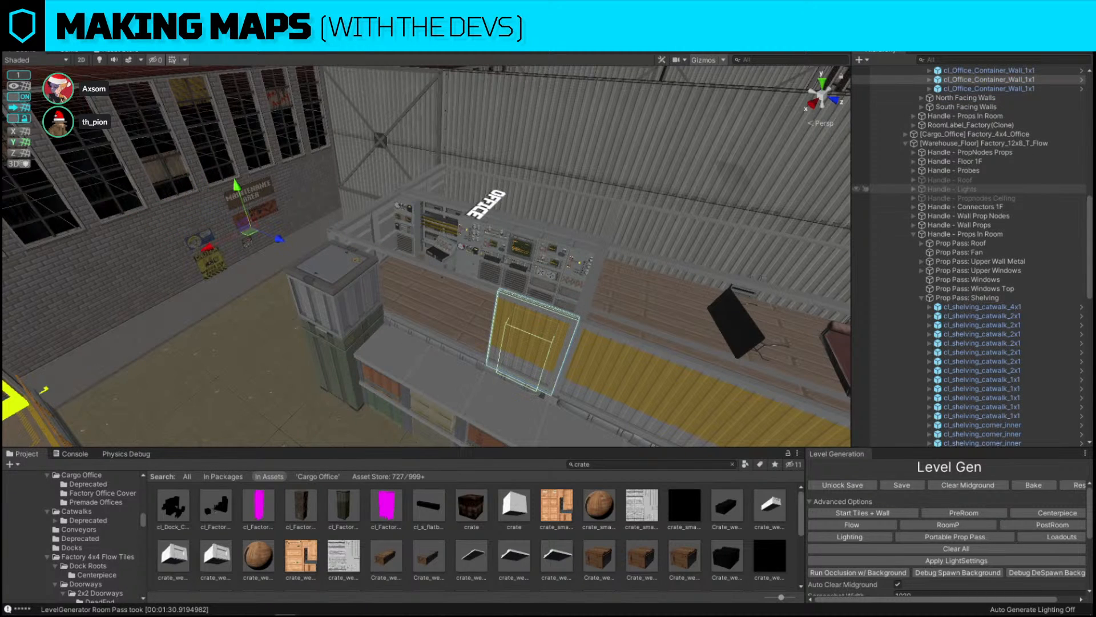
click(502, 339)
right_drag(509, 313, 551, 320)
key(ctrl+shift+r)
click(410, 558)
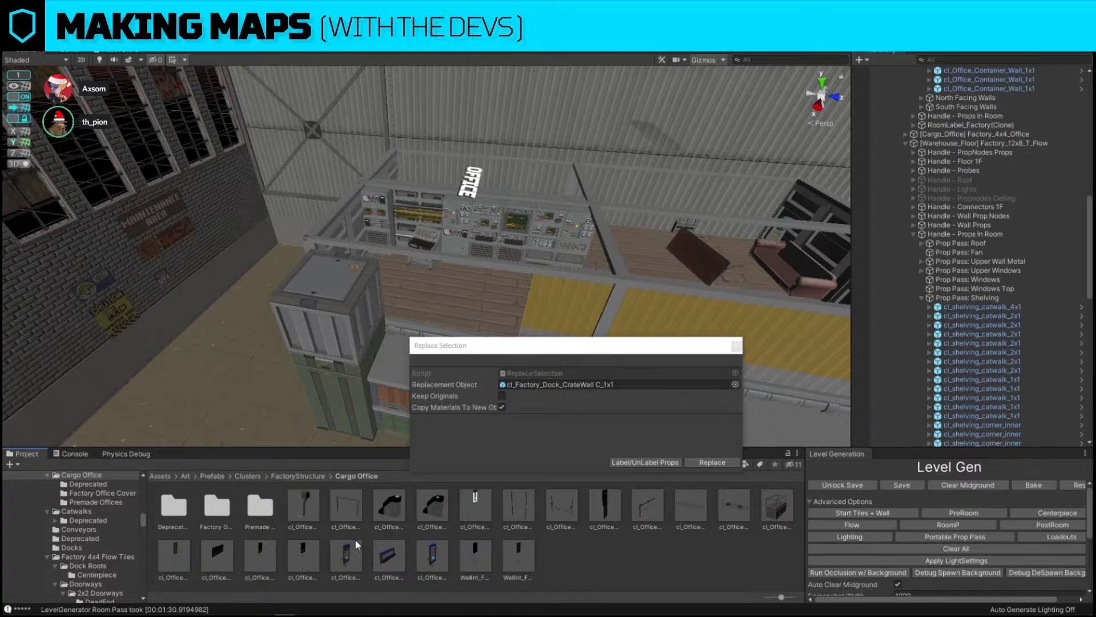
drag(357, 544, 588, 381)
click(580, 315)
click(697, 464)
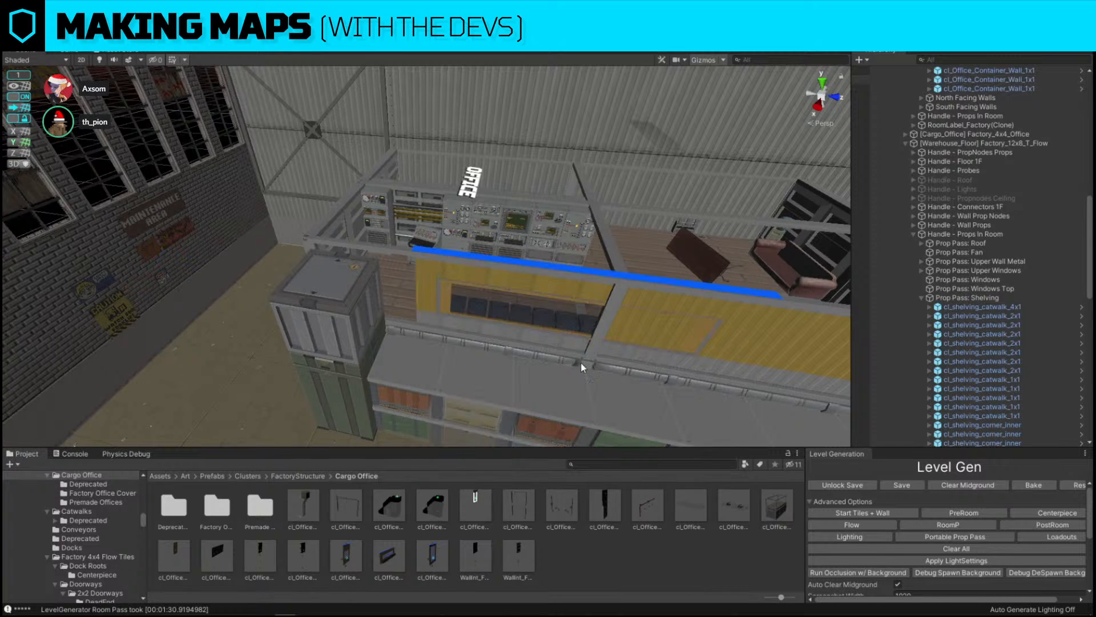
Delete three wall panels on the office's opposite long side
click(543, 281)
key(f)
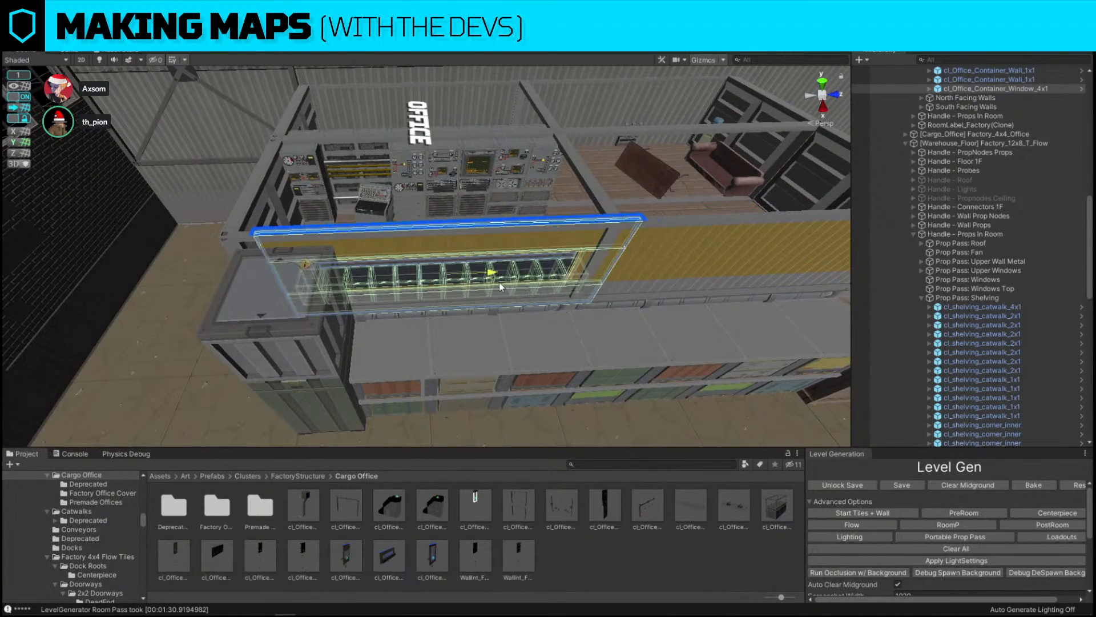
drag(500, 286, 473, 281)
right_drag(472, 280, 470, 263)
key(d)
click(415, 258)
key(Delete)
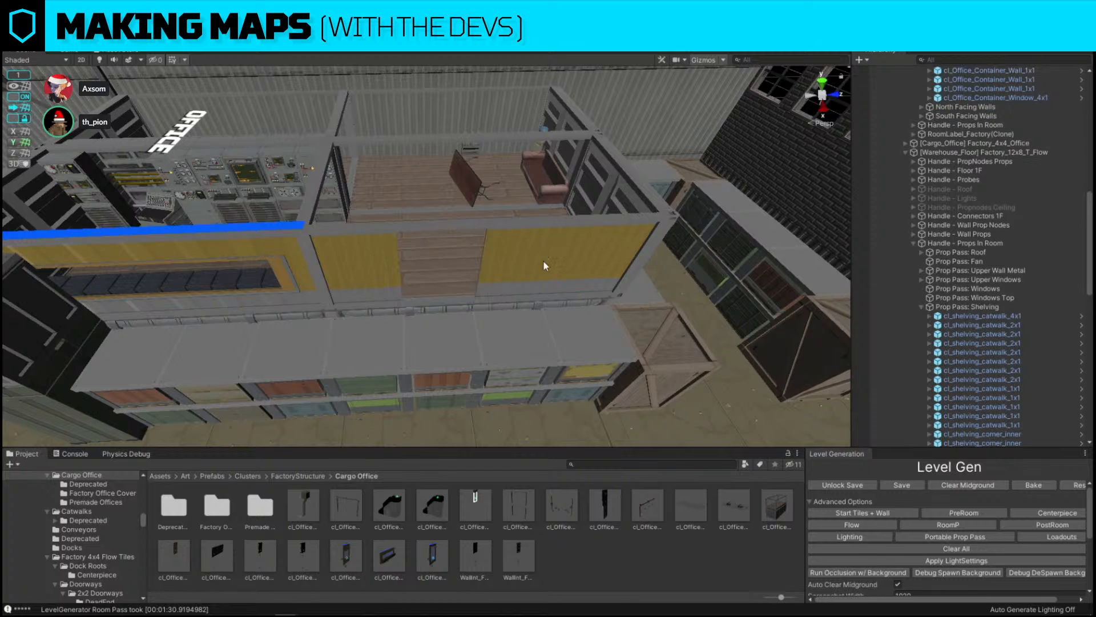
click(360, 258)
key(Delete)
click(600, 257)
key(Delete)
Replace the remaining panel on that side with the cl_Office_Container_Window_4x1 prefab
click(516, 255)
key(ctrl+shift+r)
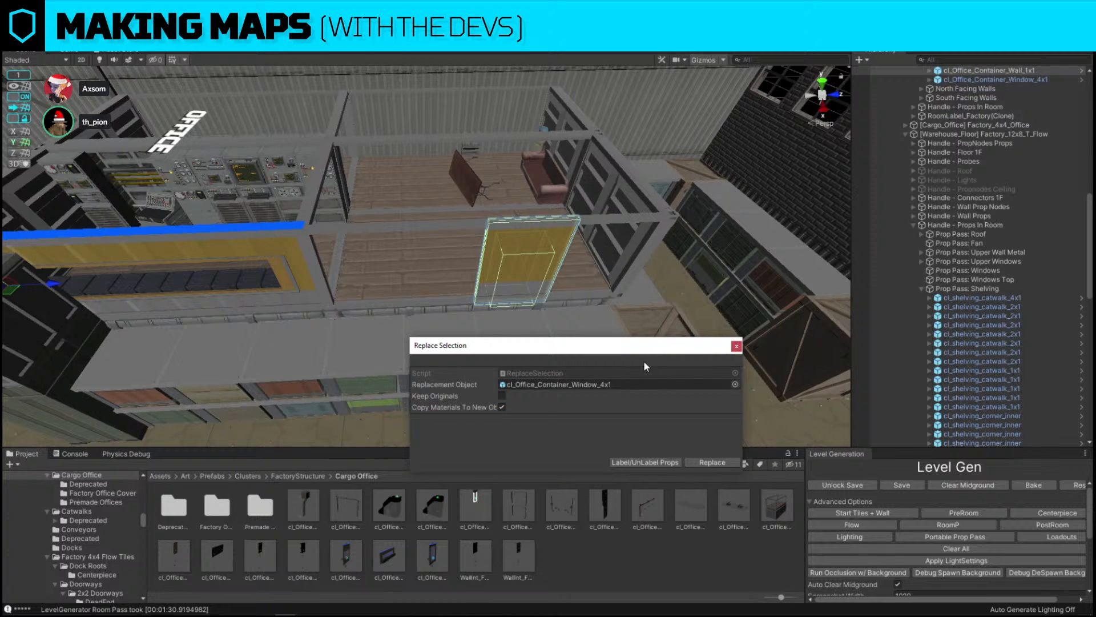
click(711, 463)
Adjust the position of the newly placed office window
click(547, 254)
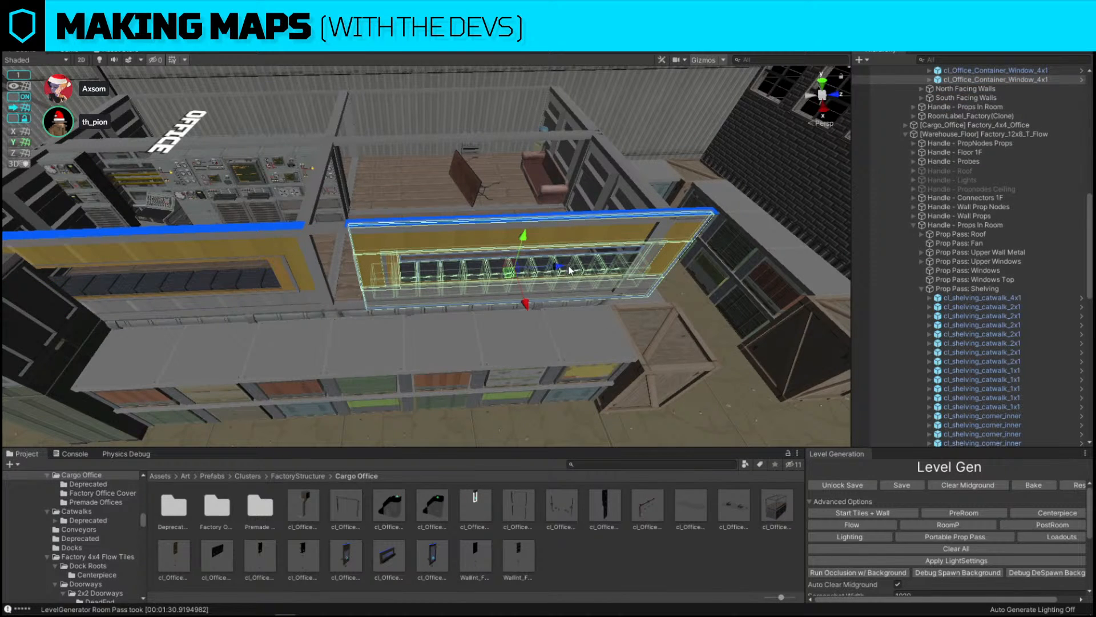
drag(561, 267, 524, 269)
key(s)
right_drag(524, 268, 502, 166)
Select the OFFICE room label and reposition it
click(294, 169)
right_drag(294, 169, 322, 201)
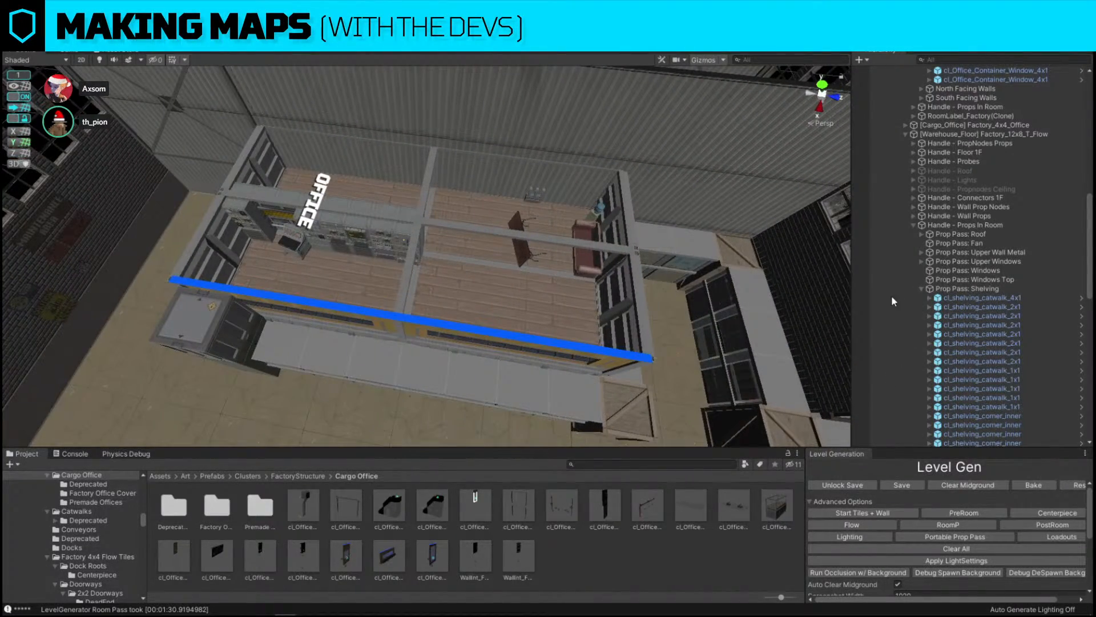
click(313, 200)
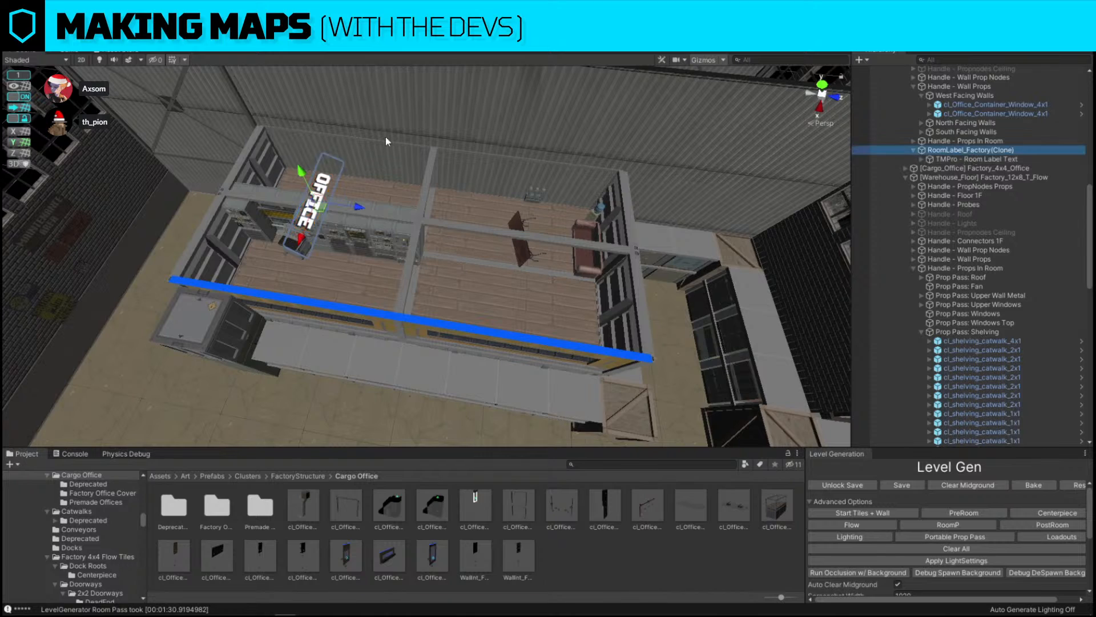
right_drag(386, 141, 361, 197)
drag(361, 214, 431, 217)
mouse_move(431, 217)
right_down()
mouse_move(498, 136)
mouse_move(421, 137)
mouse_move(490, 210)
mouse_move(482, 206)
mouse_move(726, 221)
right_up()
Delete an object beside the storage room wall
click(421, 137)
click(541, 290)
key(Delete)
Replace the upper wall segment beside storage with the DoorwayInt_Factory_1x2_2f_Green prefab found by searching 2f green
click(552, 228)
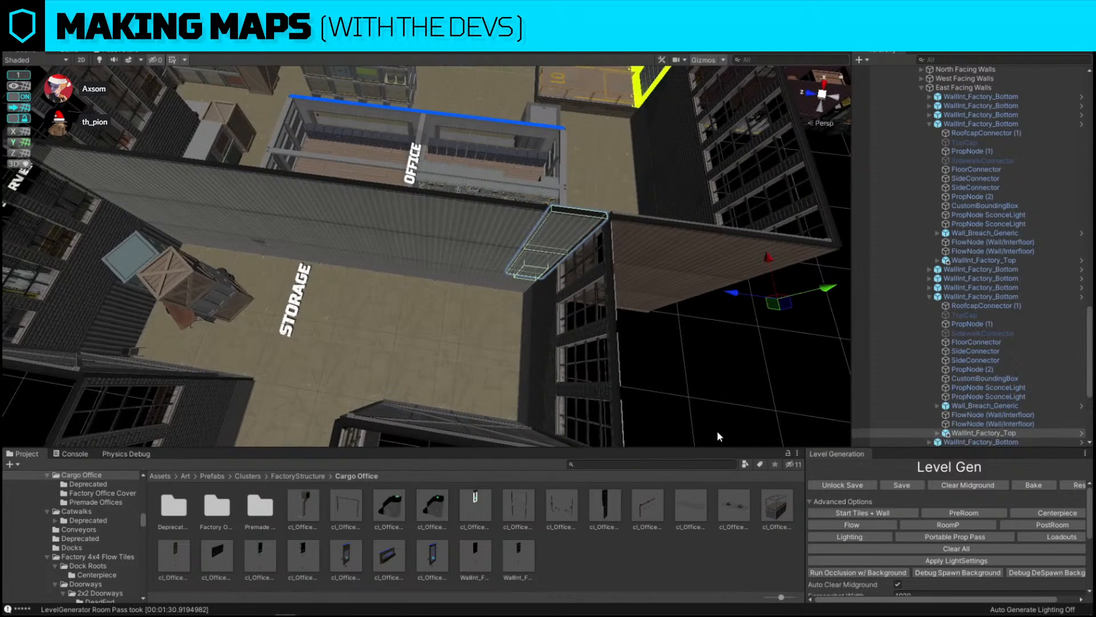
click(655, 461)
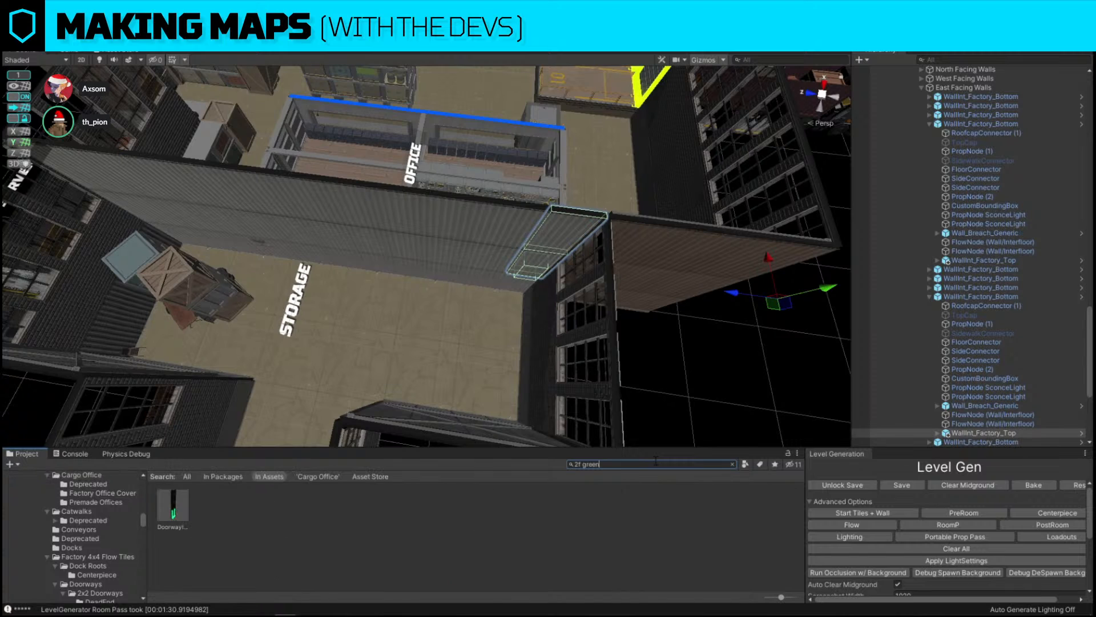
key(ctrl+shift+r)
drag(172, 513, 586, 381)
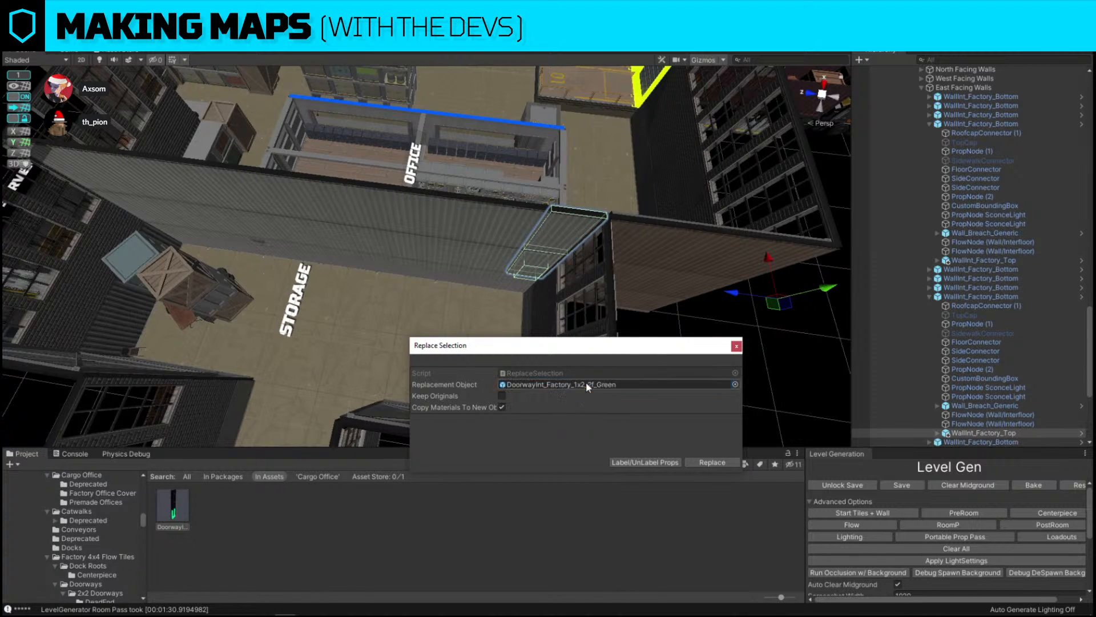
click(721, 463)
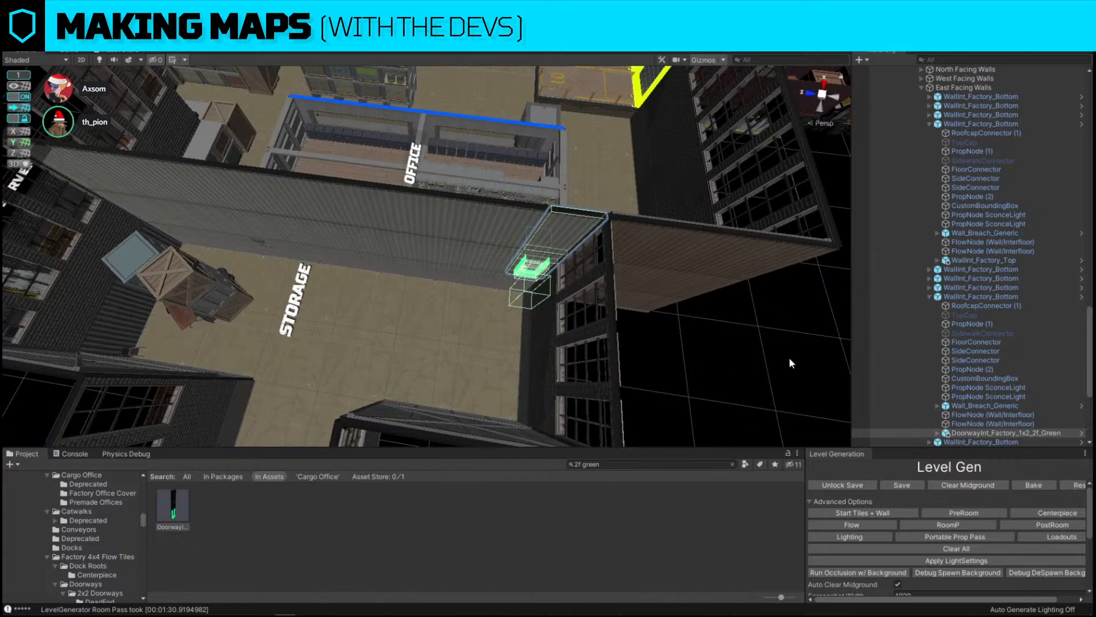
Zoom in on the new doorway and set the move snap increment to .05
click(752, 345)
key(w)
right_drag(751, 345, 516, 200)
click(516, 200)
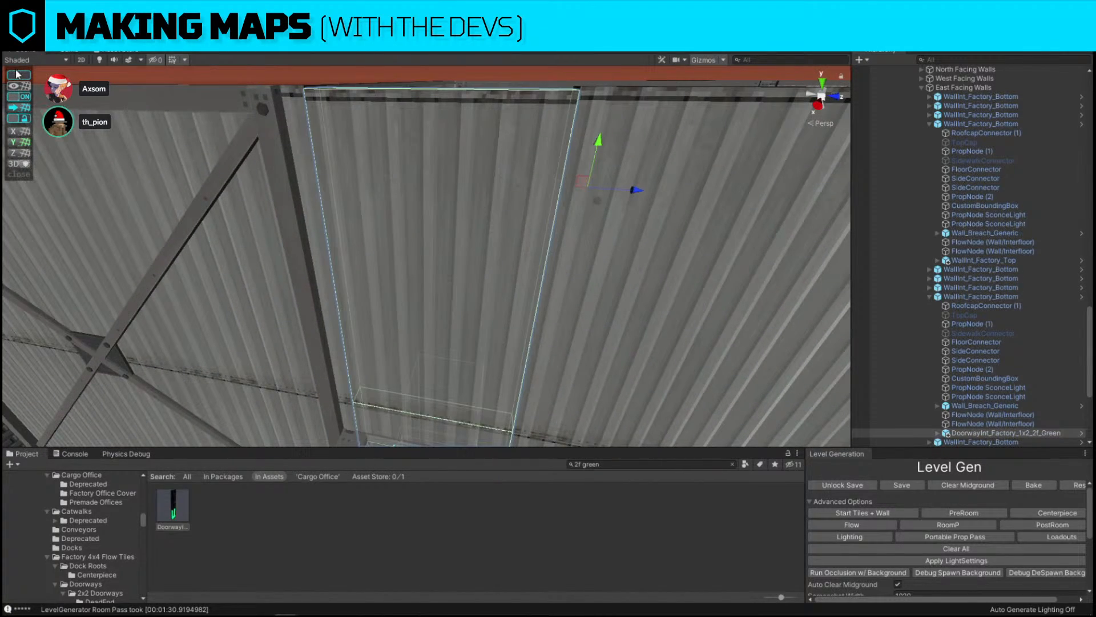
click(17, 74)
text(.05)
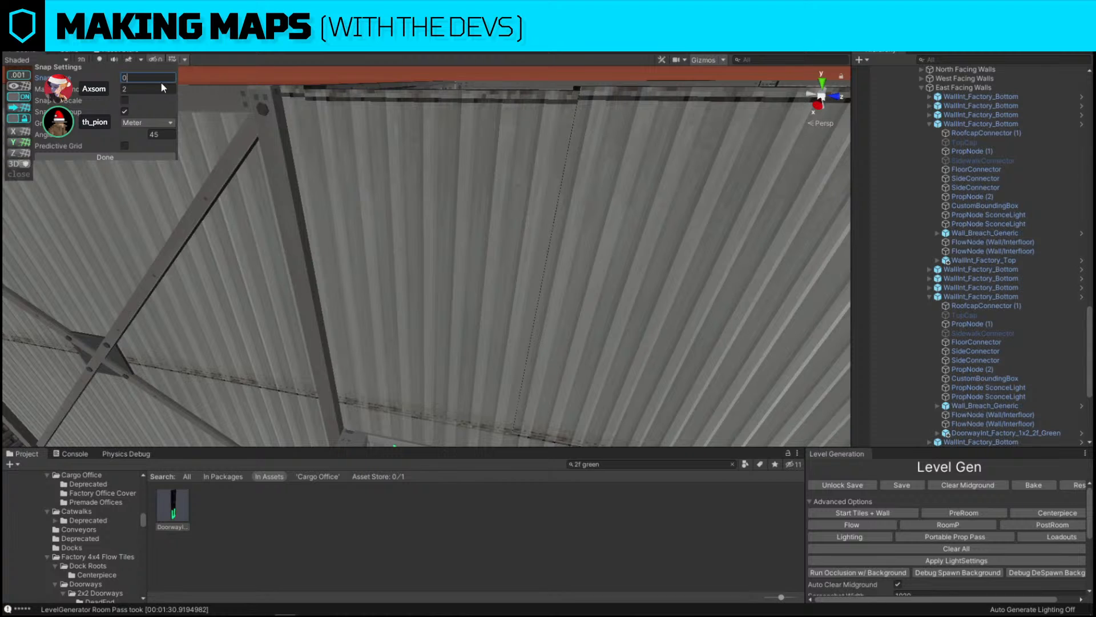
Raise the doorway piece into alignment with the wall using snapped moves
click(539, 172)
right_drag(539, 172, 547, 153)
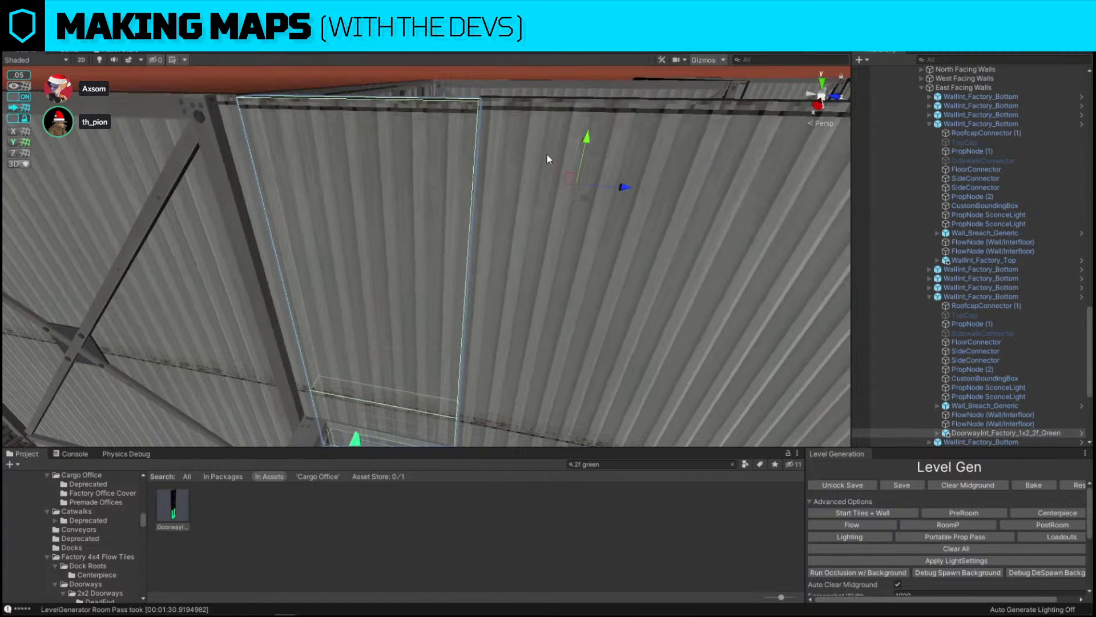
drag(590, 139, 594, 136)
right_drag(436, 197, 373, 98)
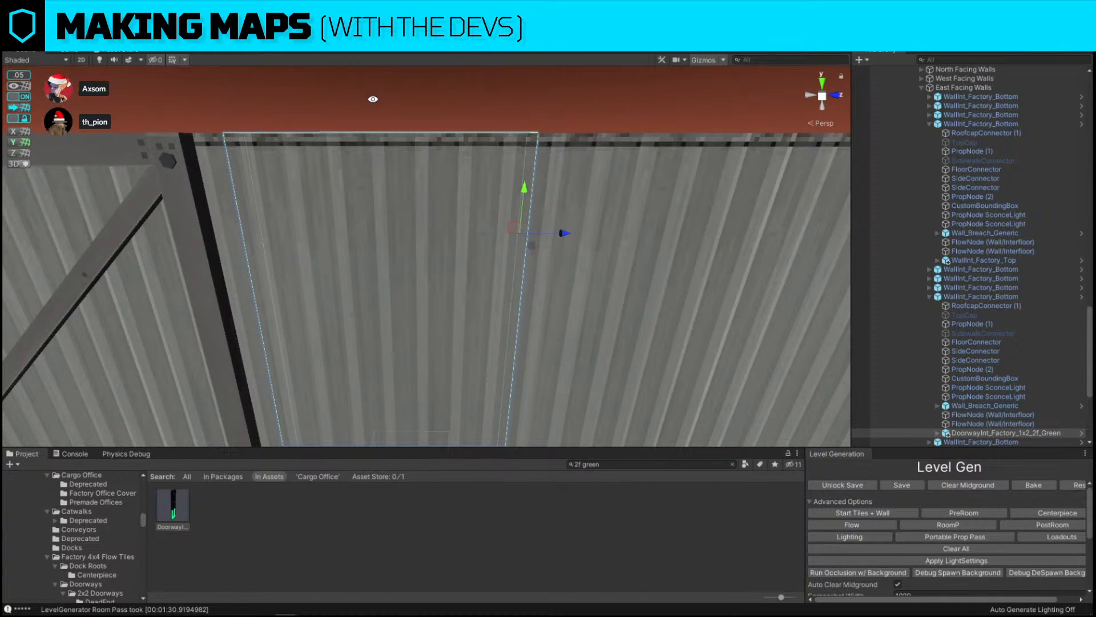
Zoom out to the whole factory map and collapse the Level Generator hierarchy
click(373, 101)
click(416, 224)
click(189, 113)
right_drag(190, 113, 705, 222)
click(508, 306)
right_drag(732, 179, 394, 260)
scroll(996, 258, up, 13)
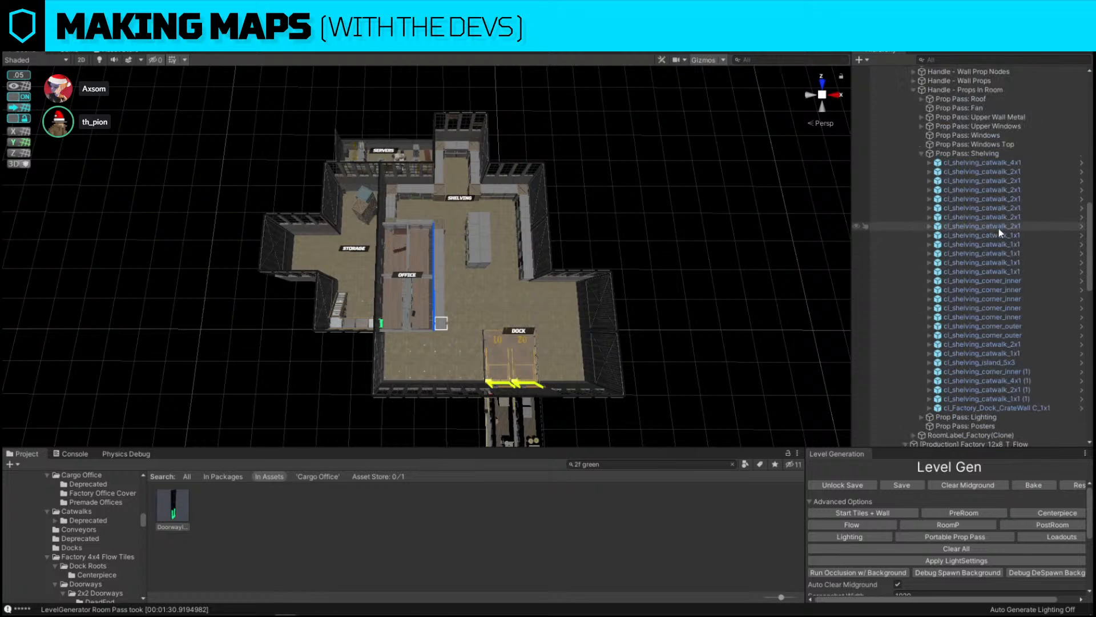
scroll(999, 228, up, 5)
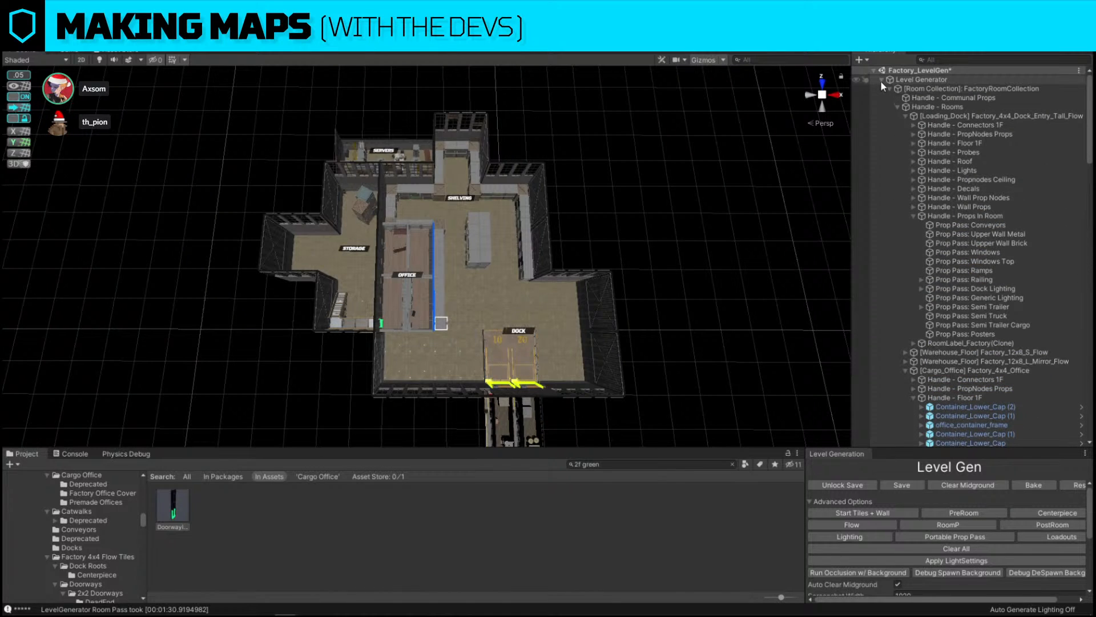
click(881, 81)
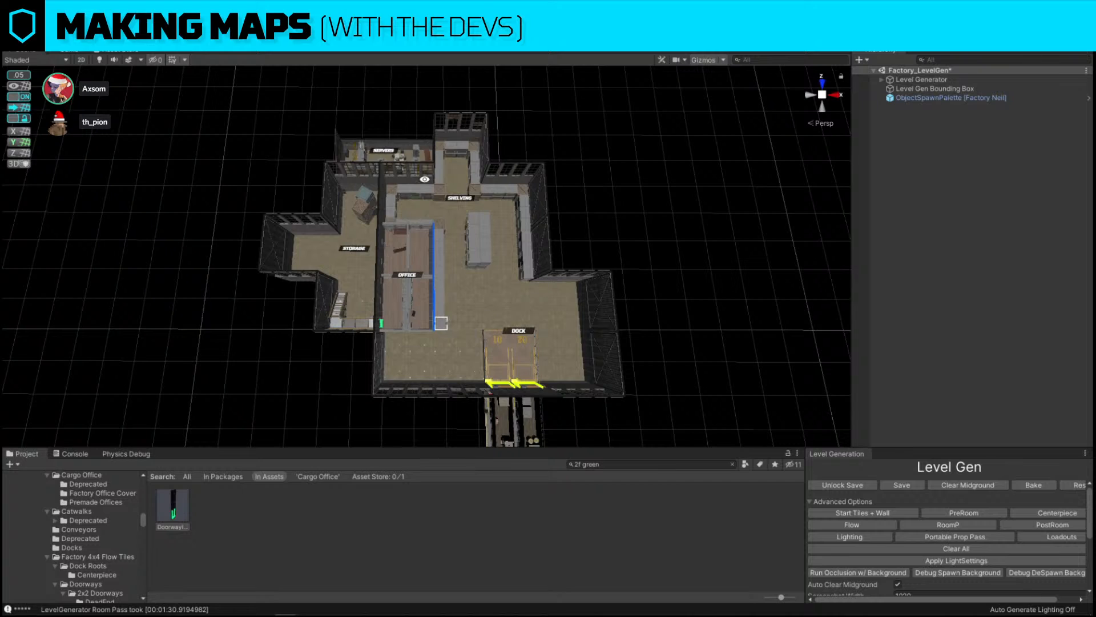
Toggle the L_Snap layer's visibility on and back off
click(1035, 55)
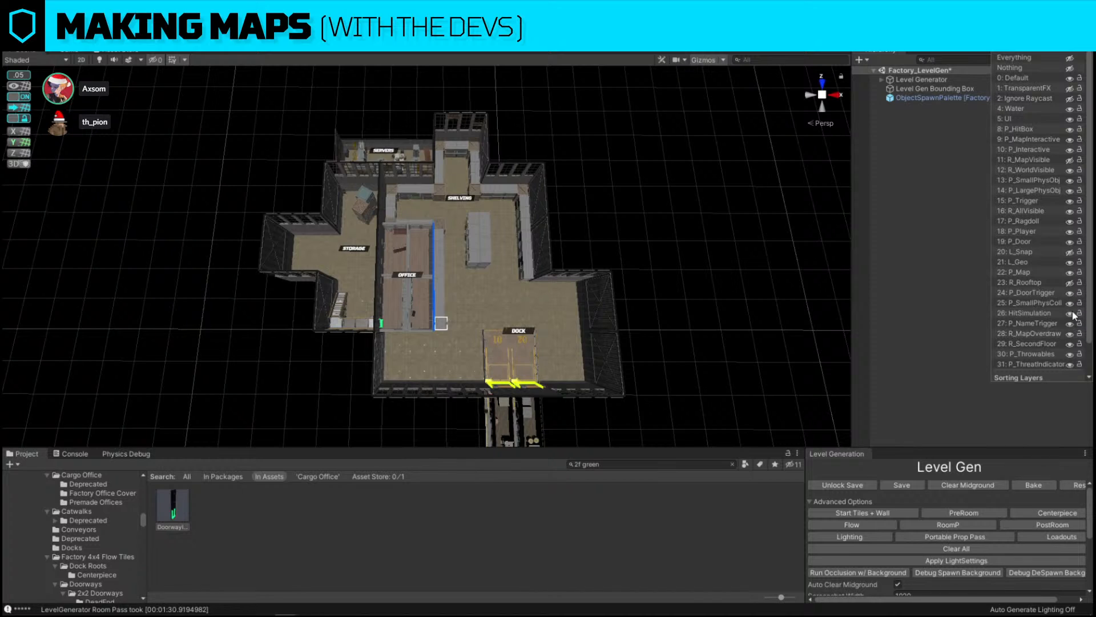
click(1069, 253)
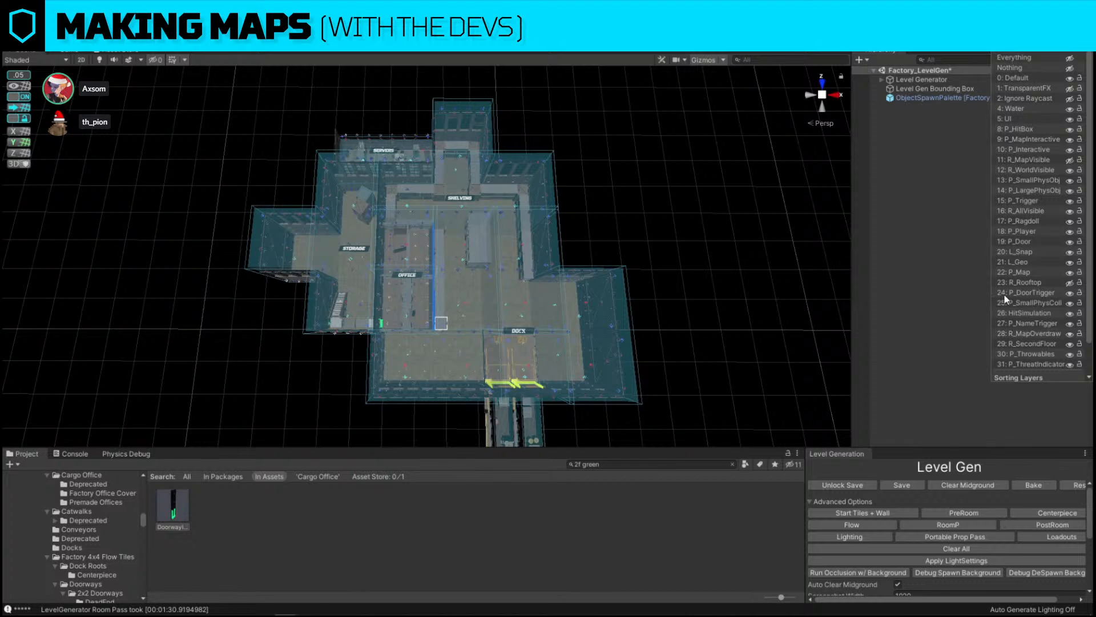
click(1070, 253)
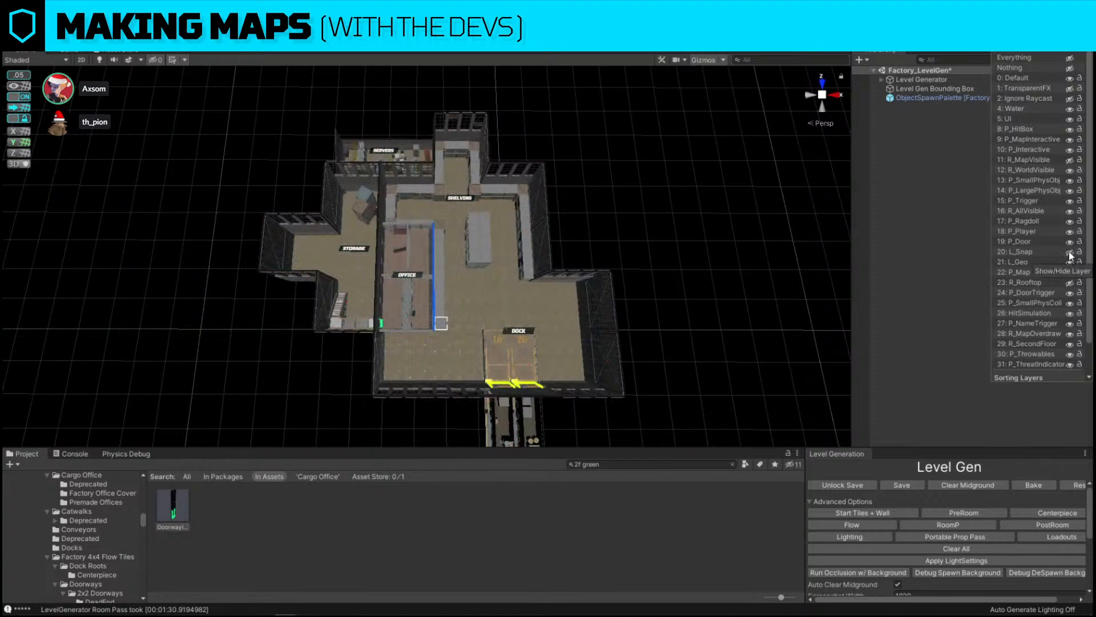
Select the Level Generator and expand it to show its room collection handles
click(904, 80)
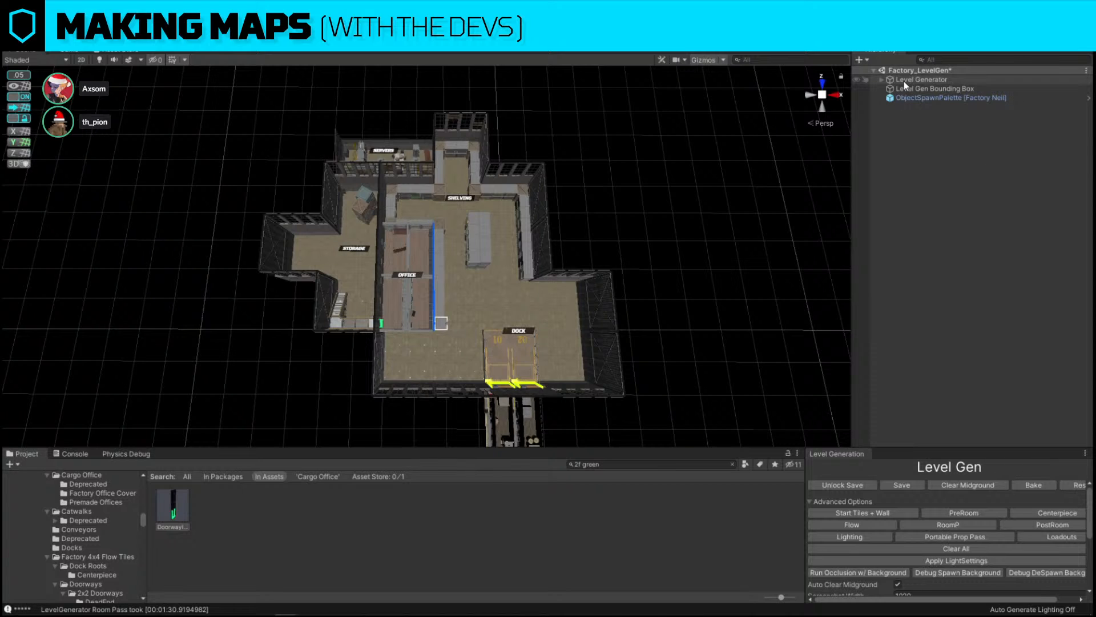
click(904, 80)
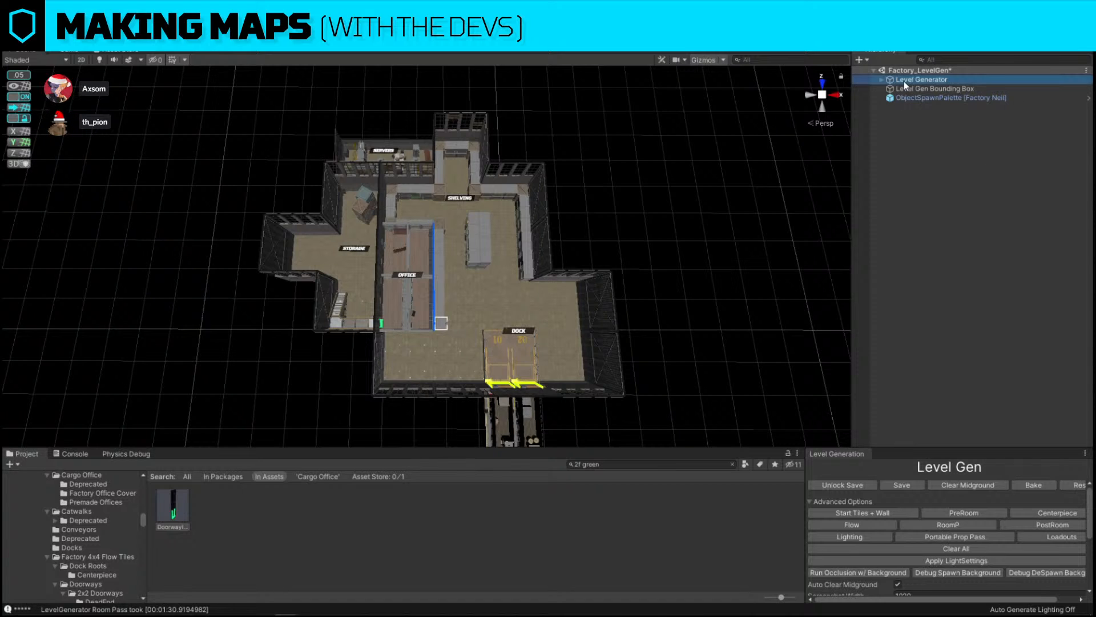
alt+click(883, 78)
alt+click(882, 79)
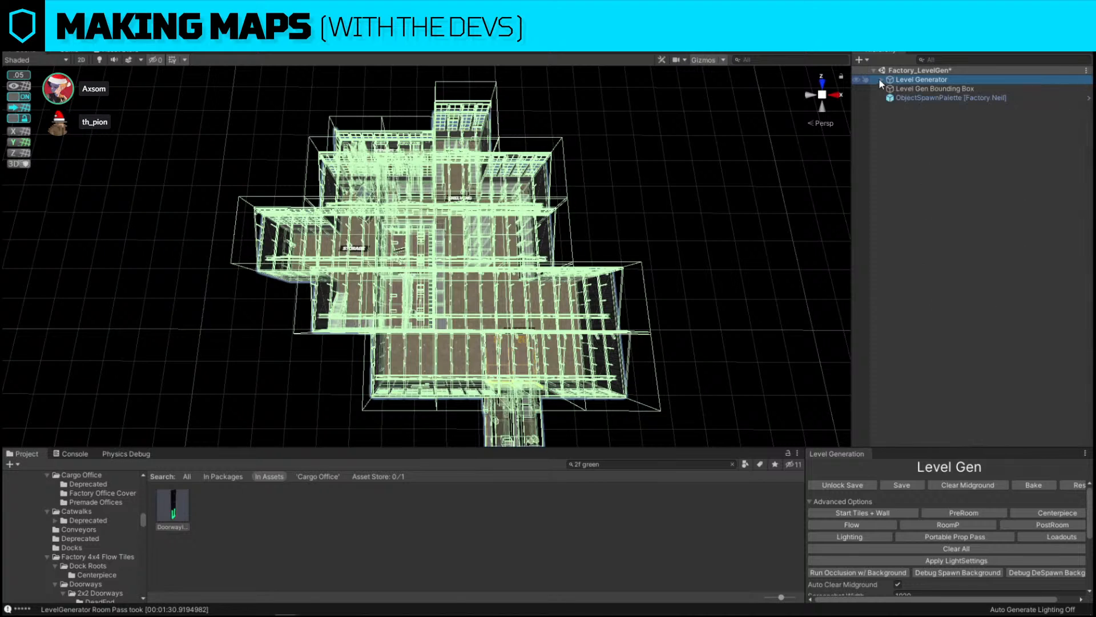
click(882, 80)
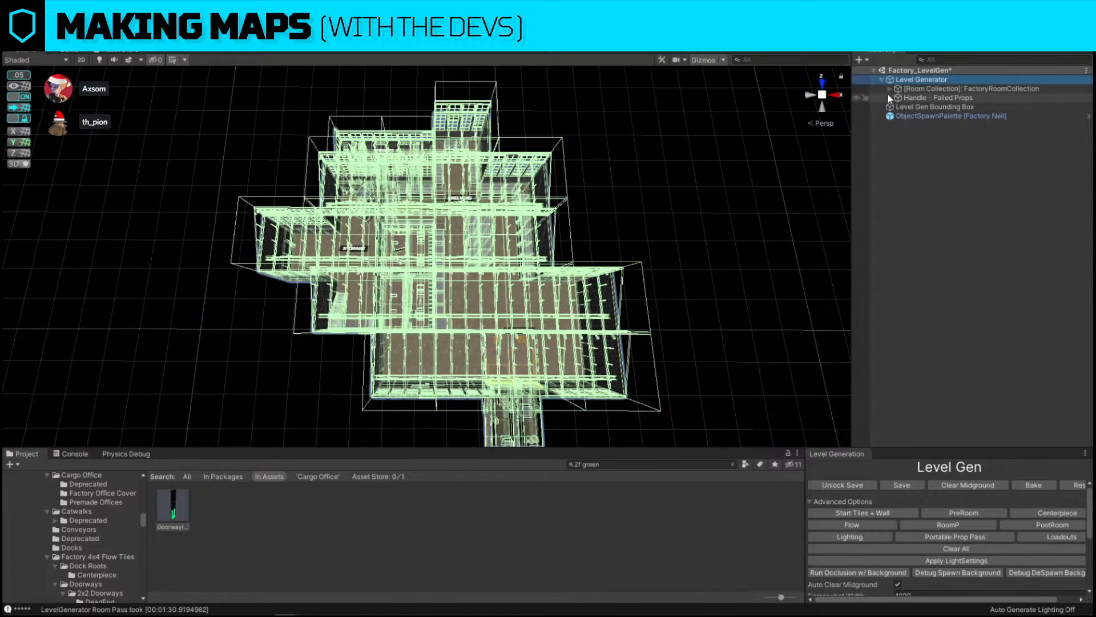
click(889, 89)
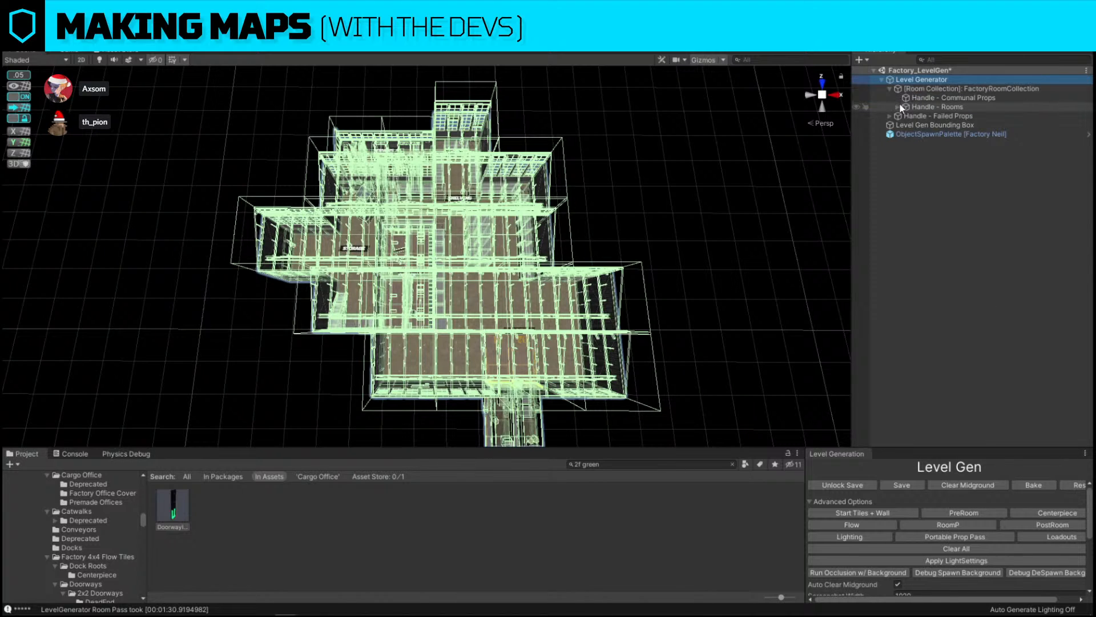
Expand the Rooms handle and select each generated room in turn to inspect its bounds in the map
click(897, 107)
click(940, 117)
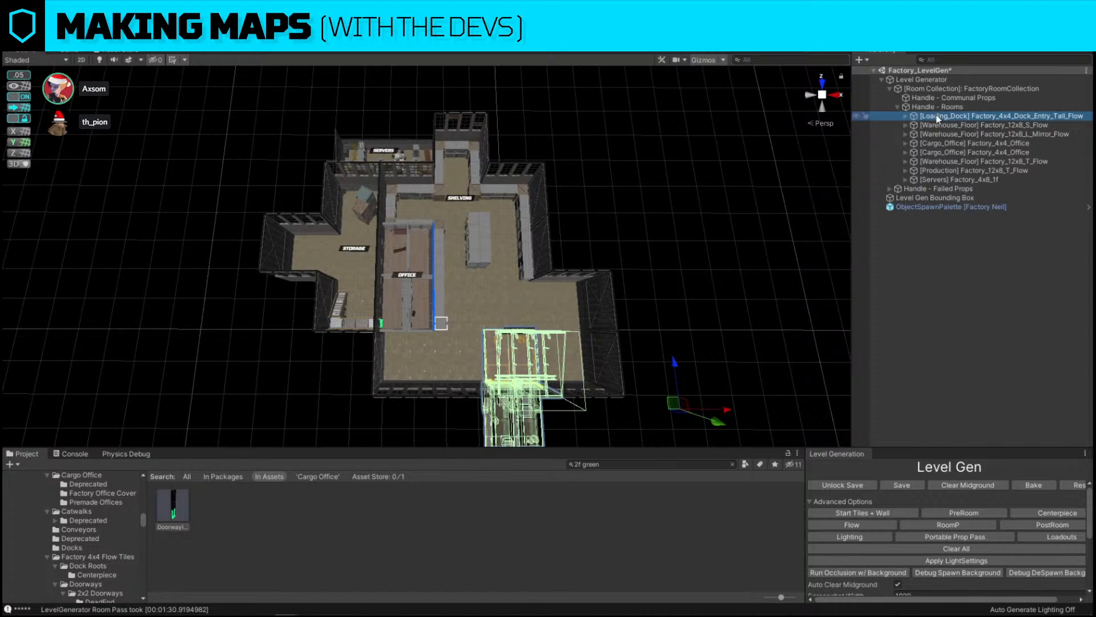
click(1006, 126)
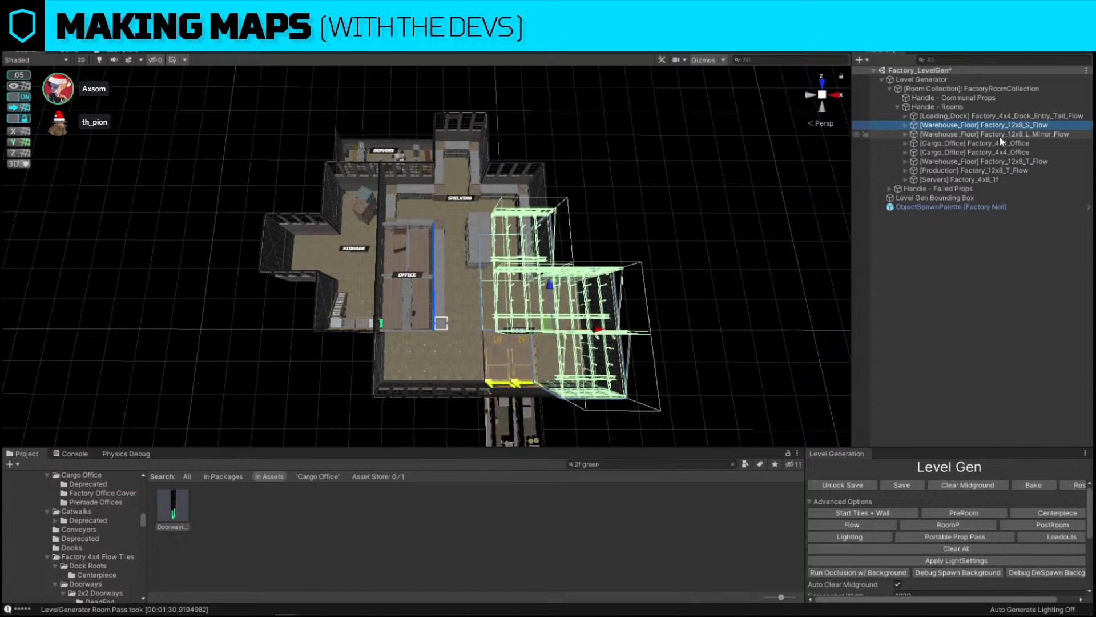
click(999, 135)
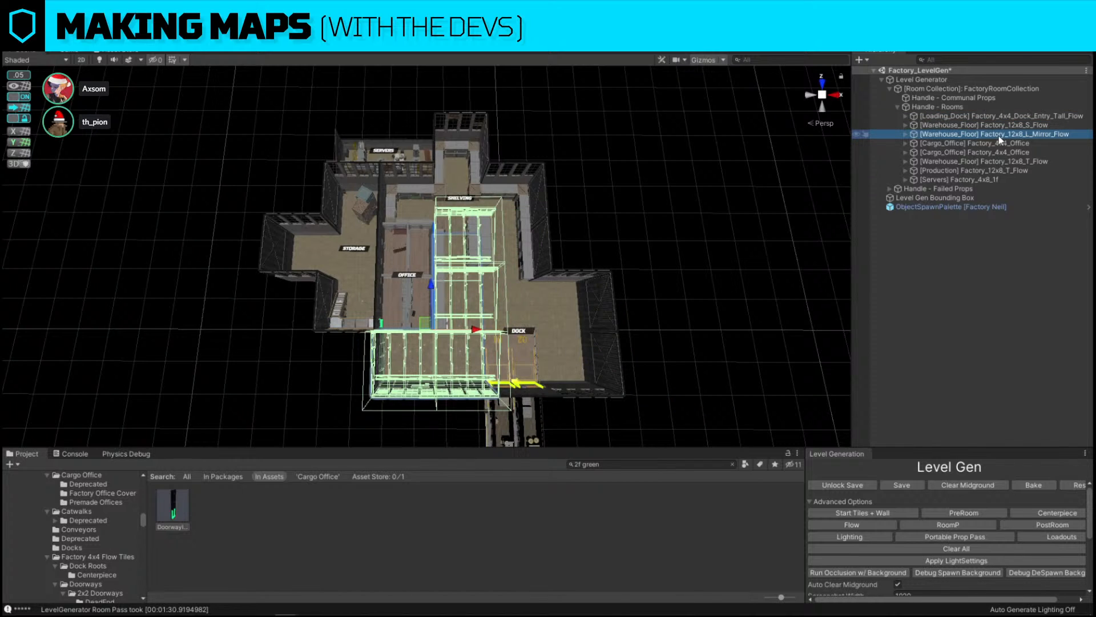
click(995, 142)
click(990, 152)
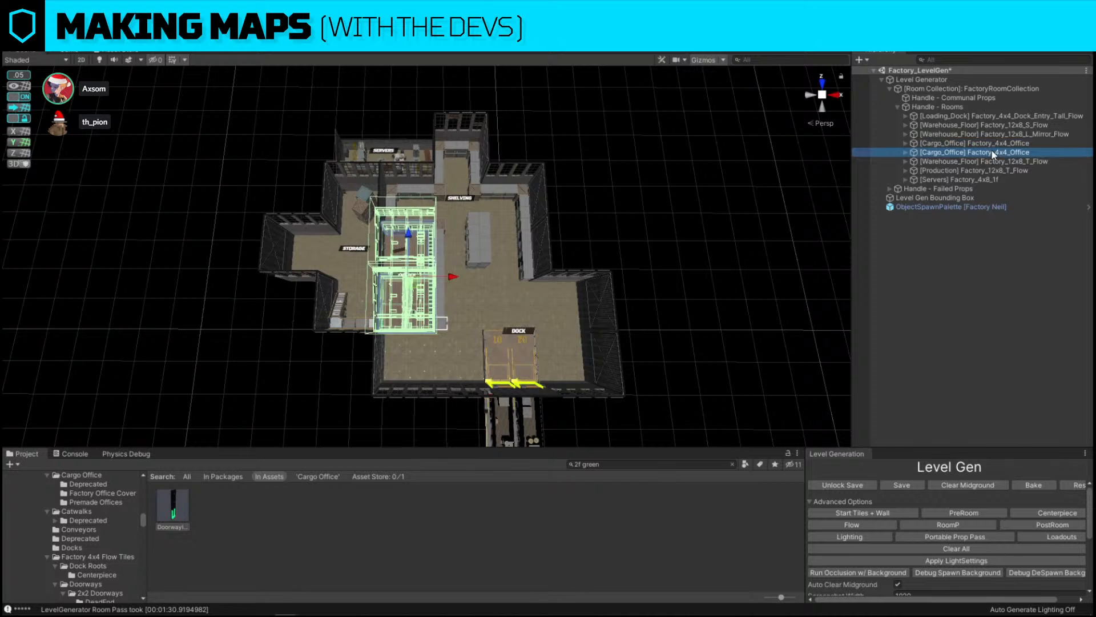
click(987, 161)
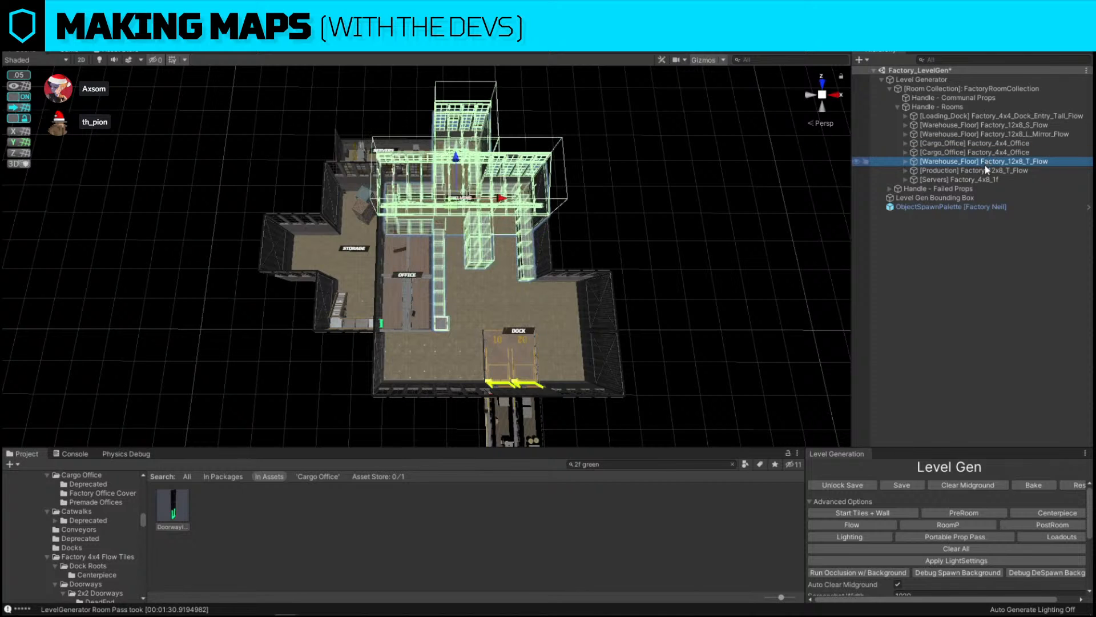
click(985, 169)
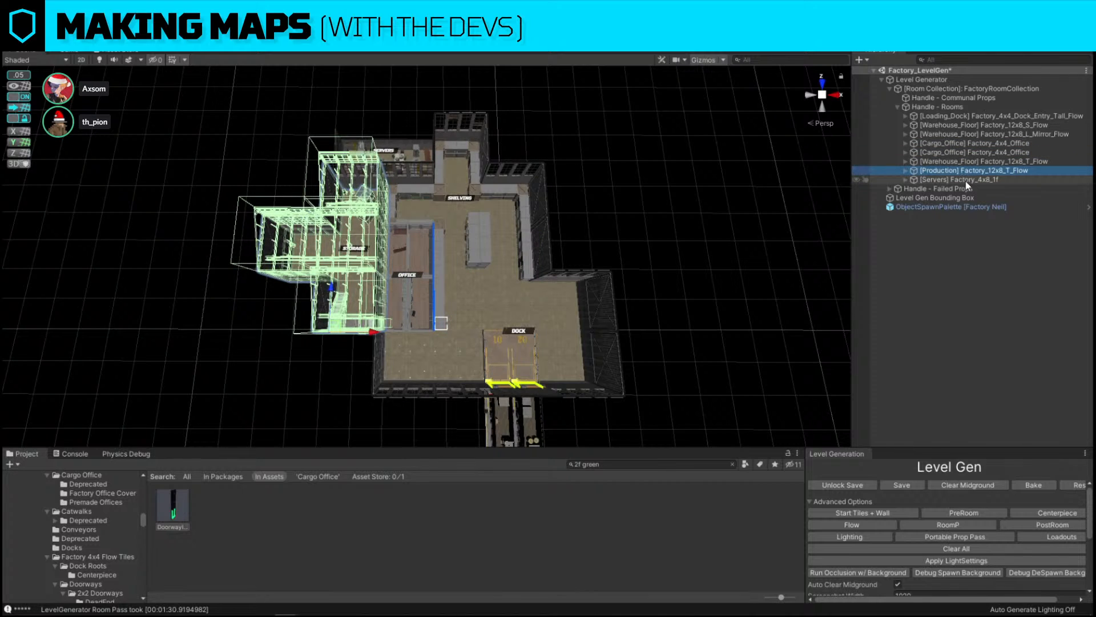
click(971, 179)
click(752, 162)
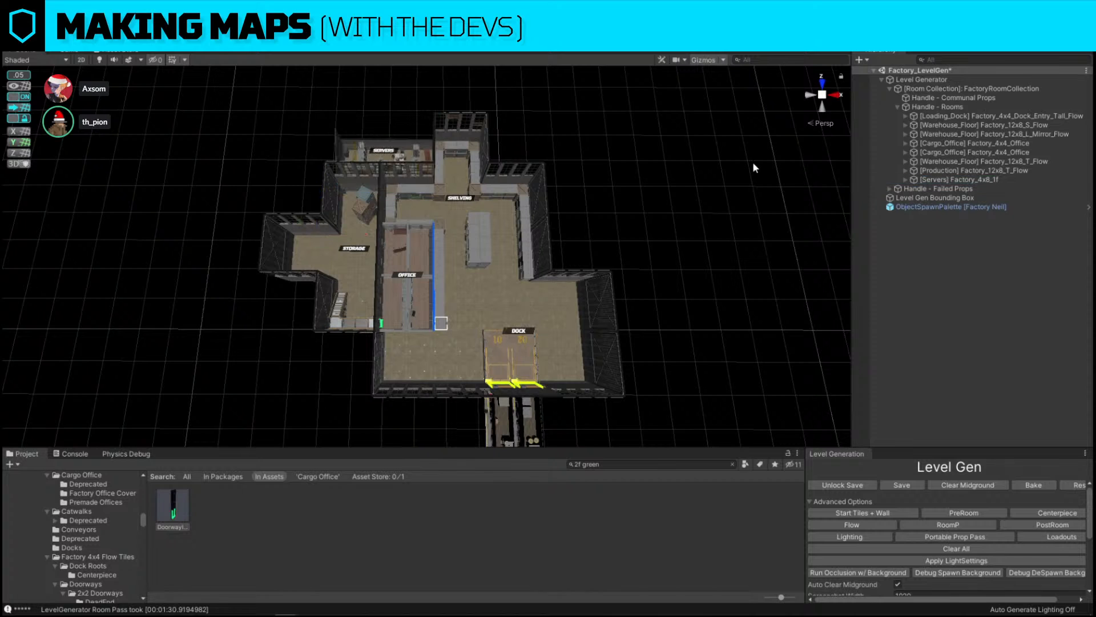
Delete the catwalk stair piece inside the production room beside the office
right_drag(753, 163, 357, 101)
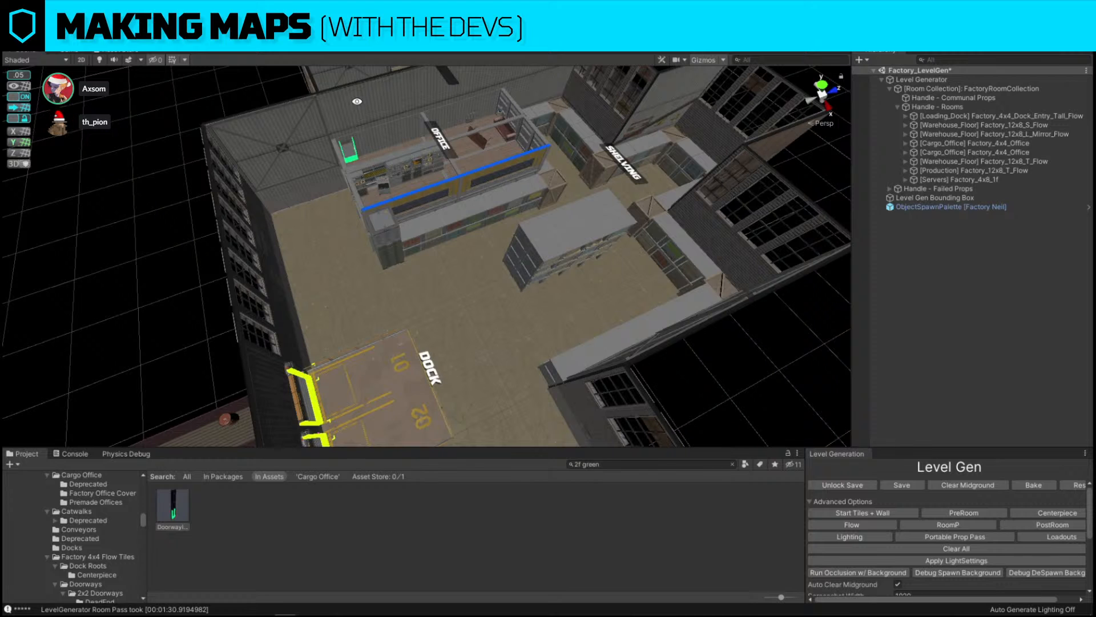
right_drag(357, 101, 705, 193)
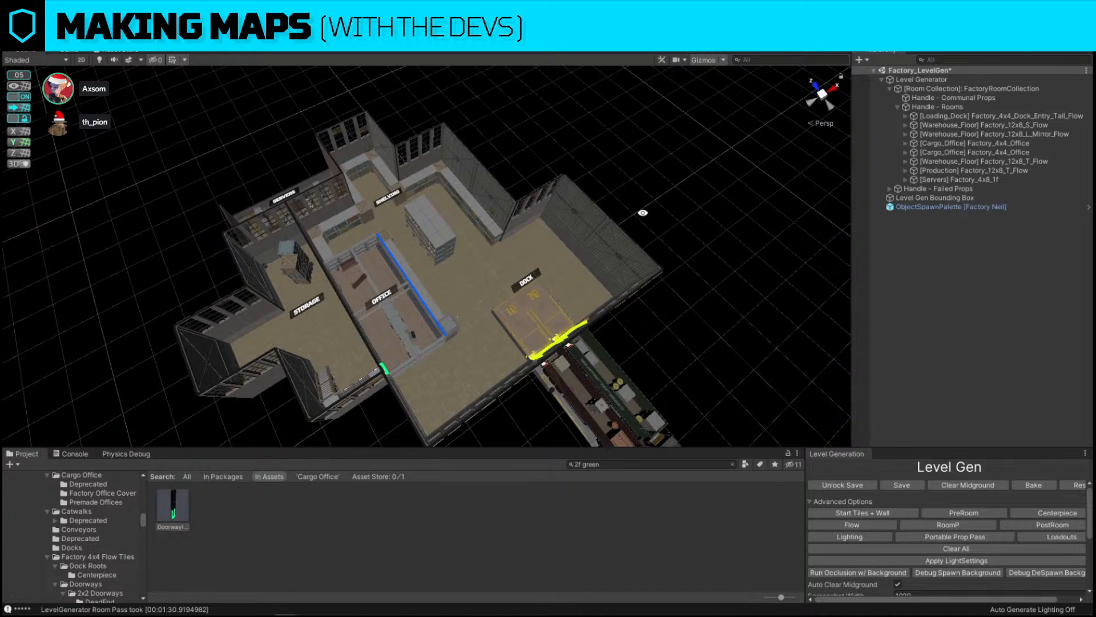
scroll(548, 294, up, 3)
middle_drag(548, 294, 627, 247)
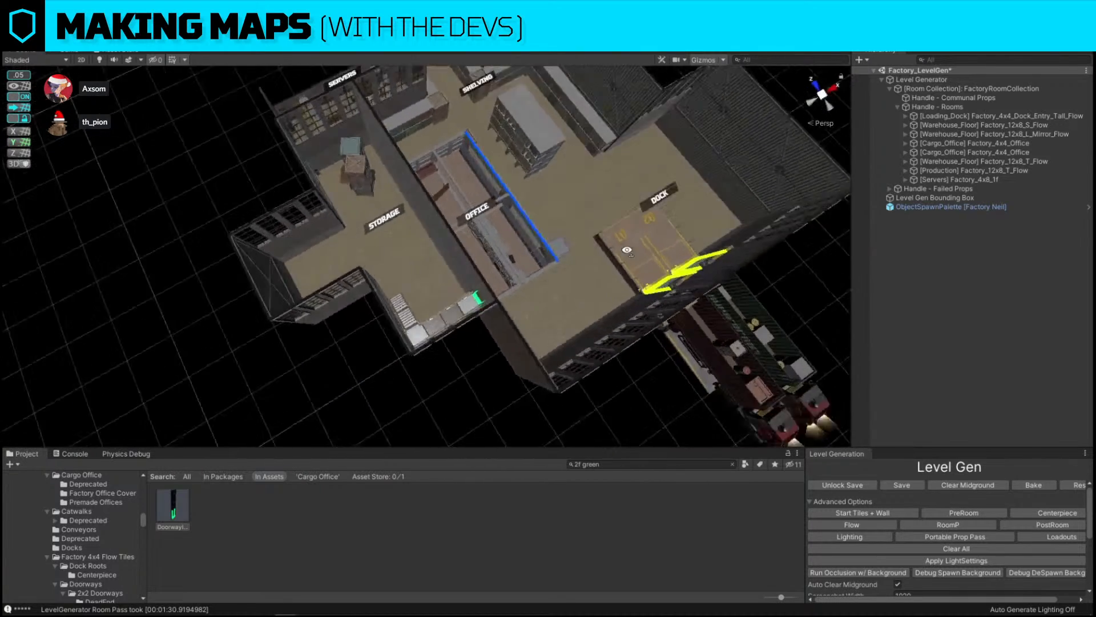
alt+drag(626, 247, 3, 204)
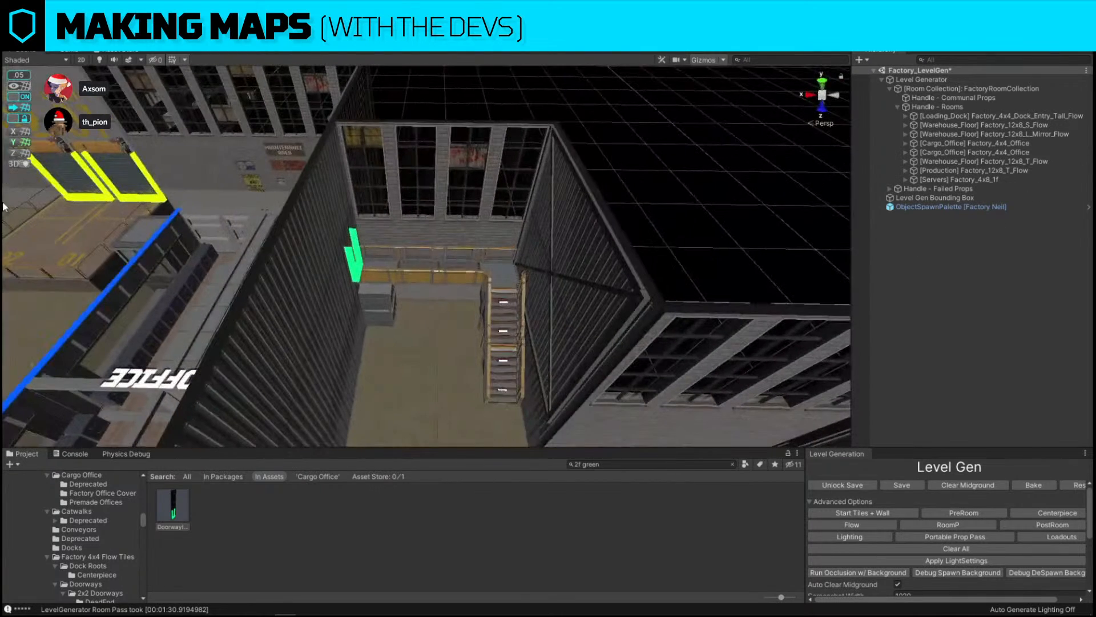
click(489, 307)
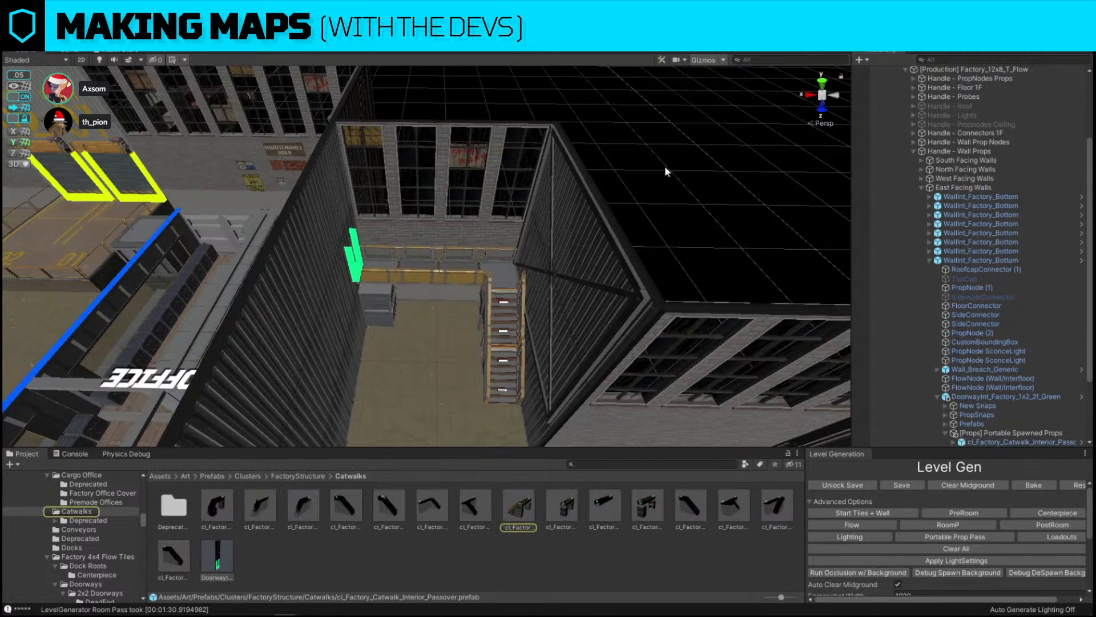
alt+drag(666, 170, 573, 152)
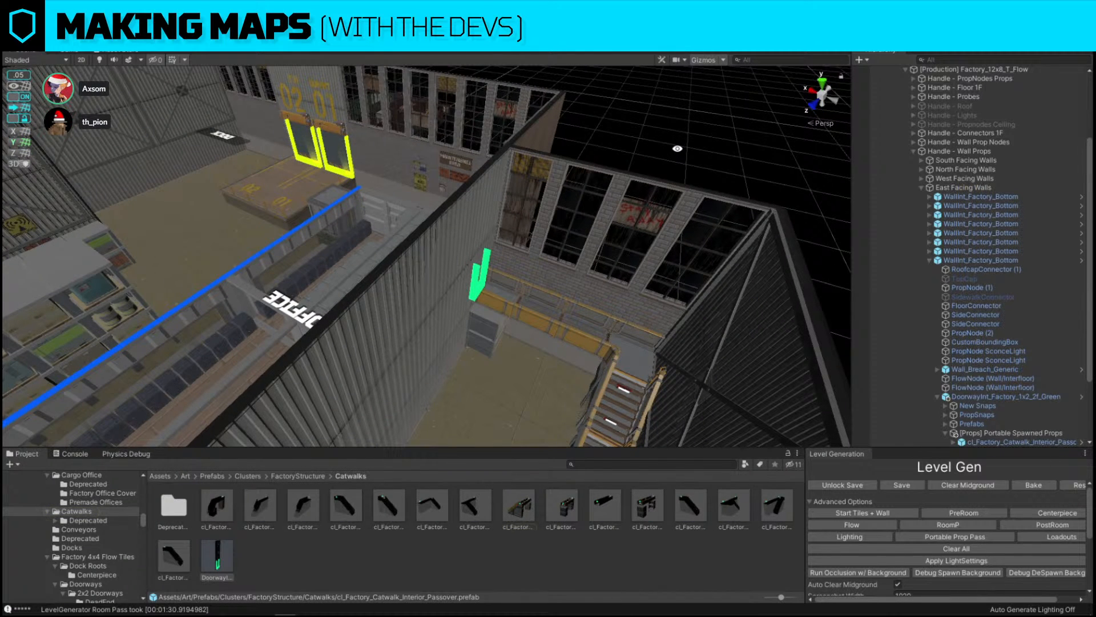
click(505, 303)
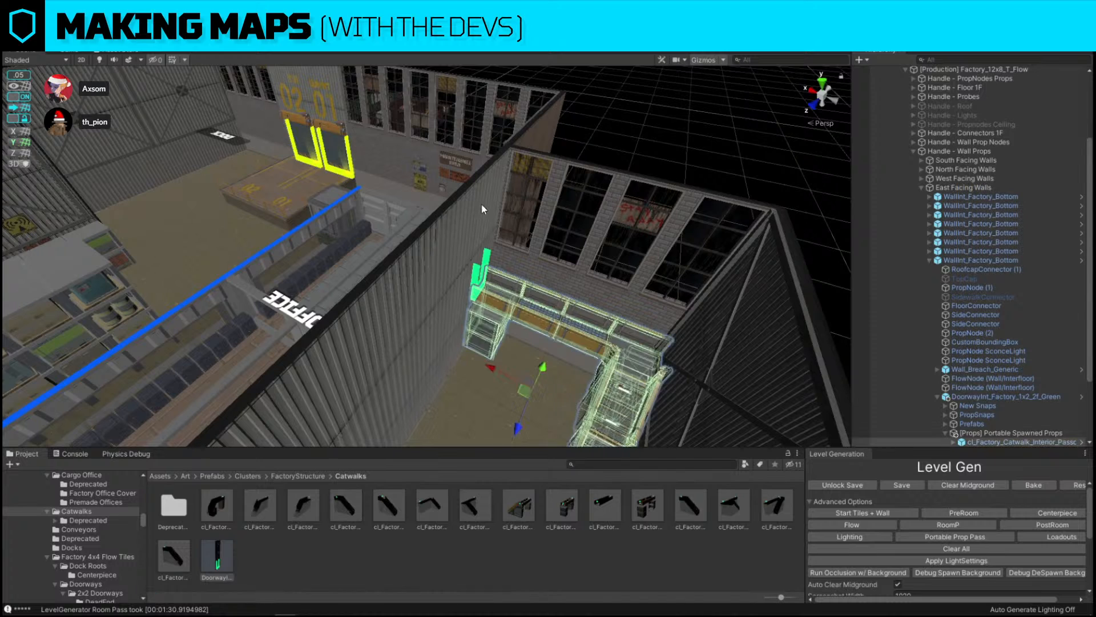
key(Delete)
Inspect the wall doorway piece and the surrounding office and storage area from several angles
click(489, 189)
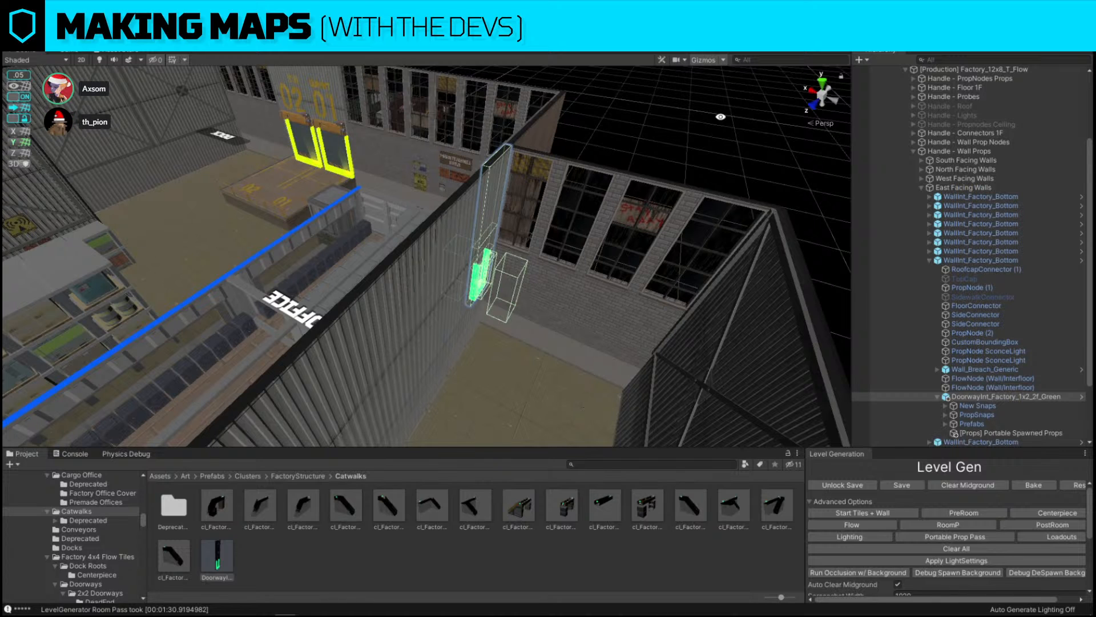
alt+drag(724, 117, 716, 343)
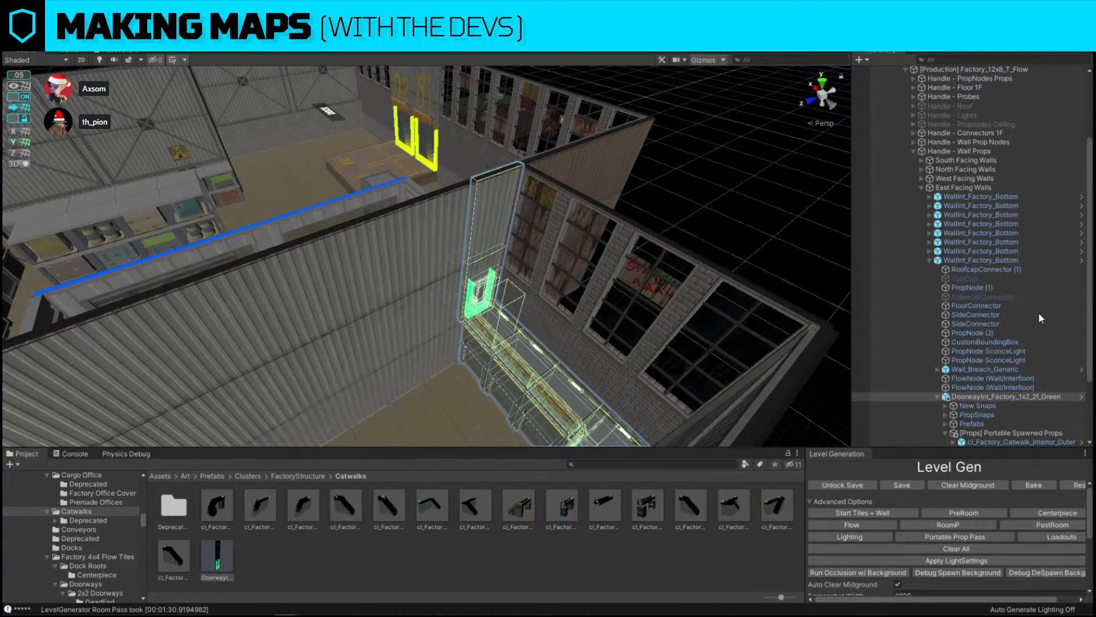
alt+drag(462, 201, 528, 263)
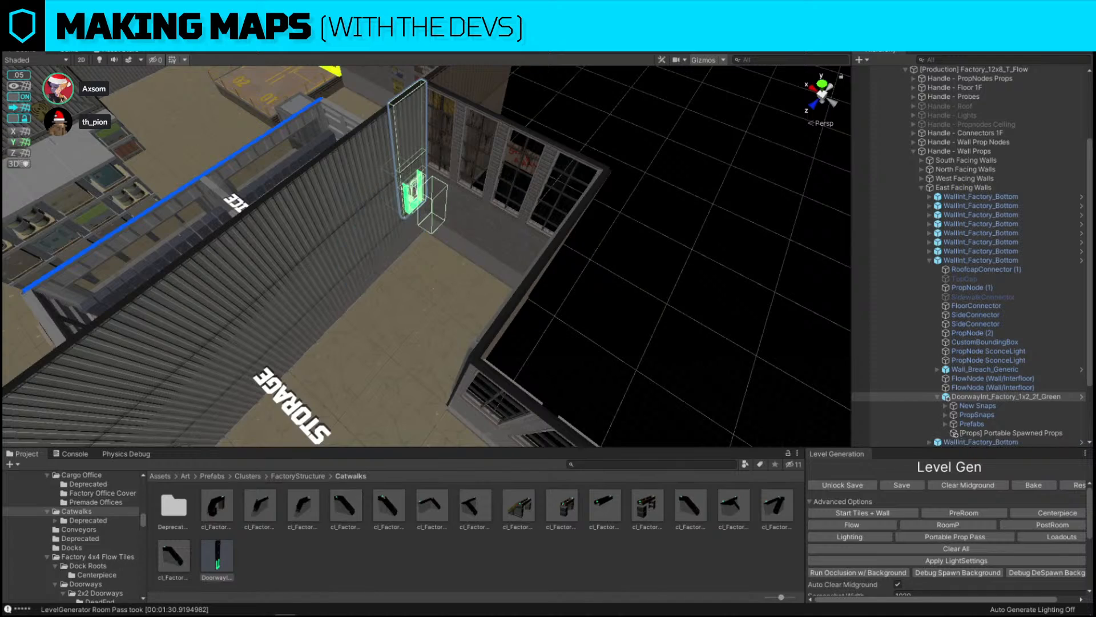
click(654, 256)
alt+drag(653, 255, 11, 202)
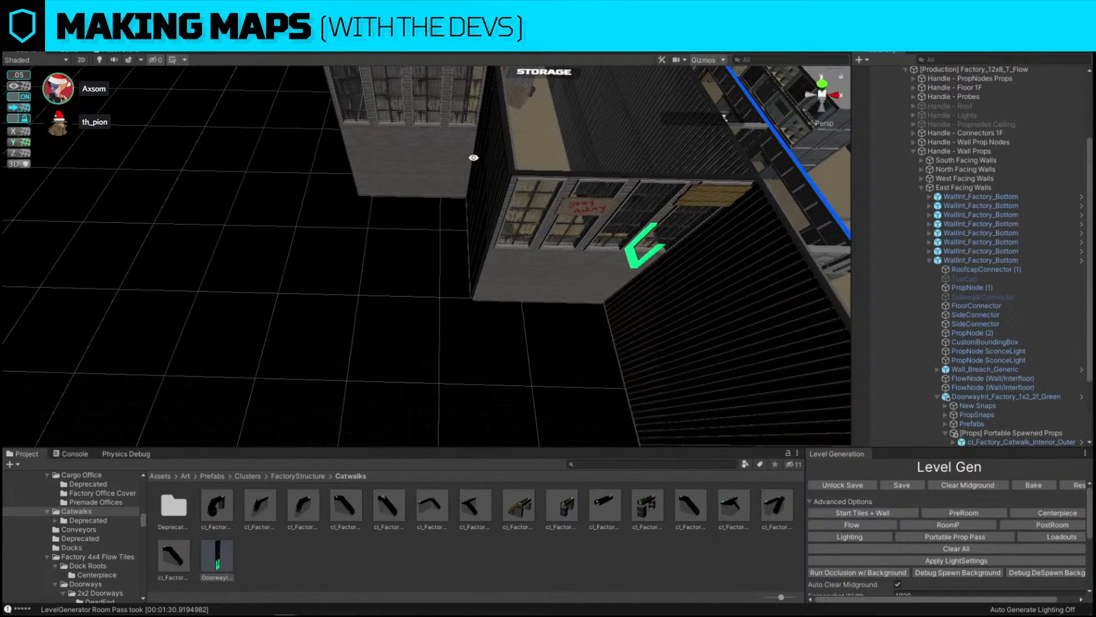
alt+drag(453, 269, 234, 152)
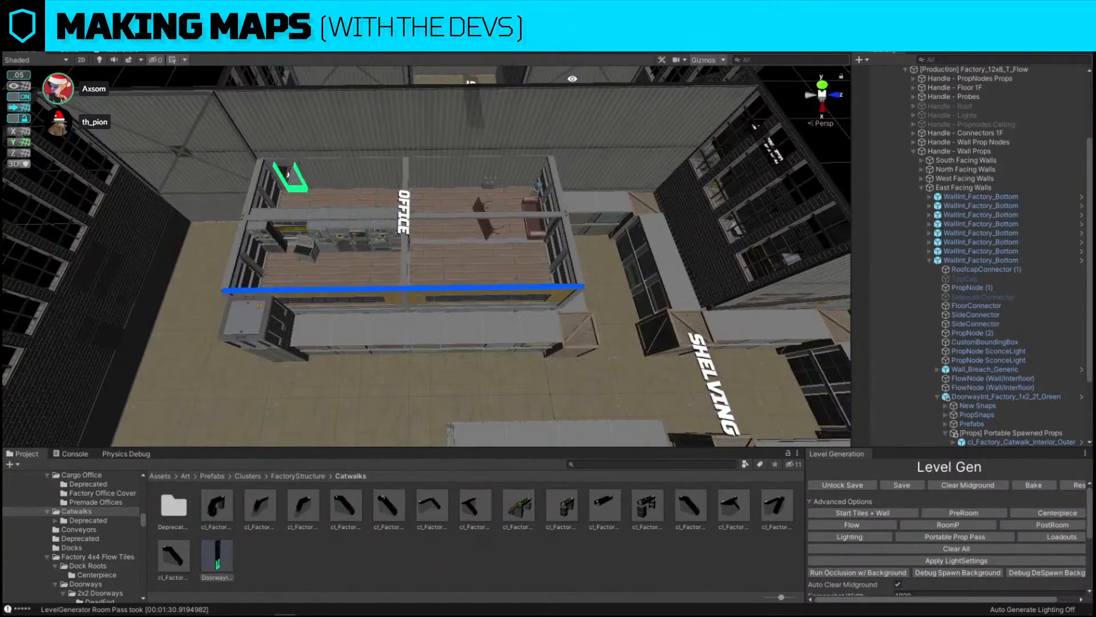
mouse_move(312, 235)
alt+mouse_down()
mouse_move(401, 248)
mouse_move(445, 238)
mouse_move(309, 245)
alt+mouse_up()
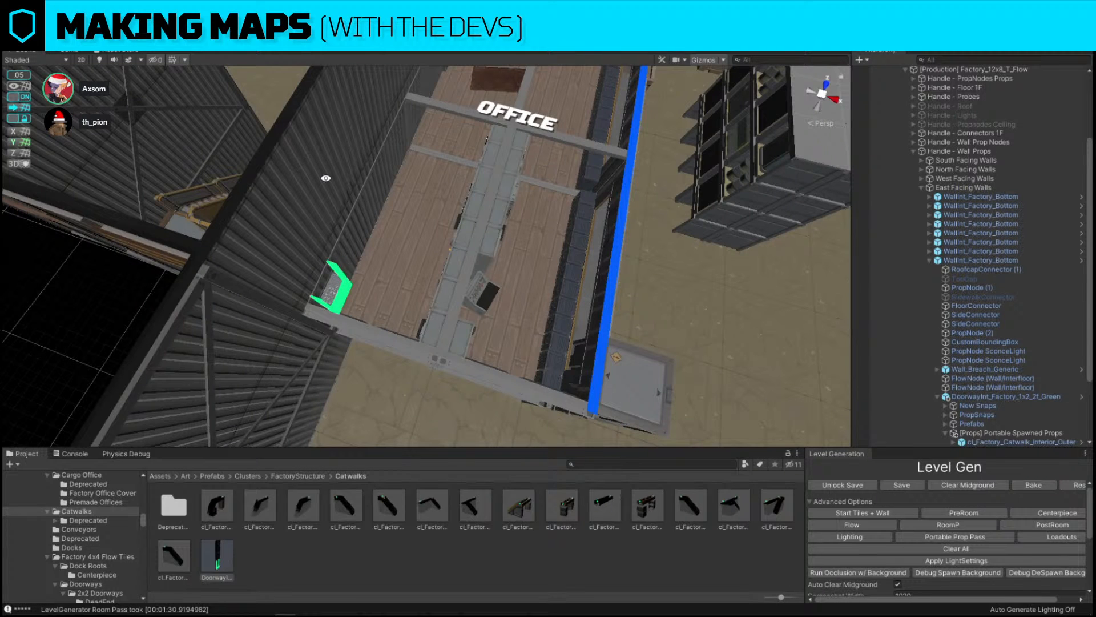
alt+drag(325, 178, 727, 185)
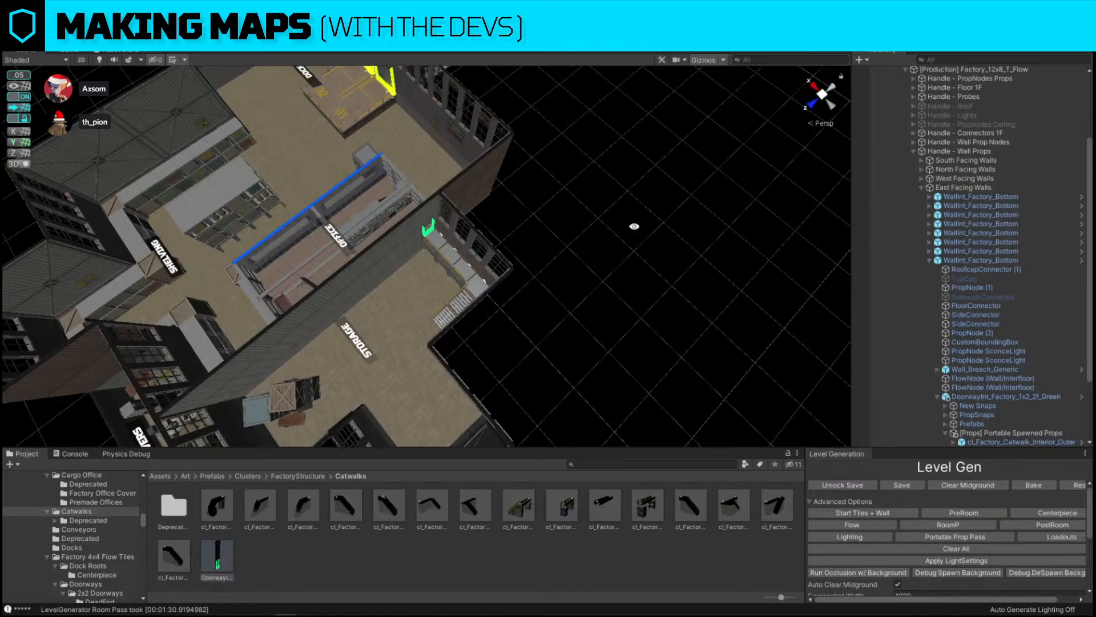
alt+drag(634, 226, 666, 273)
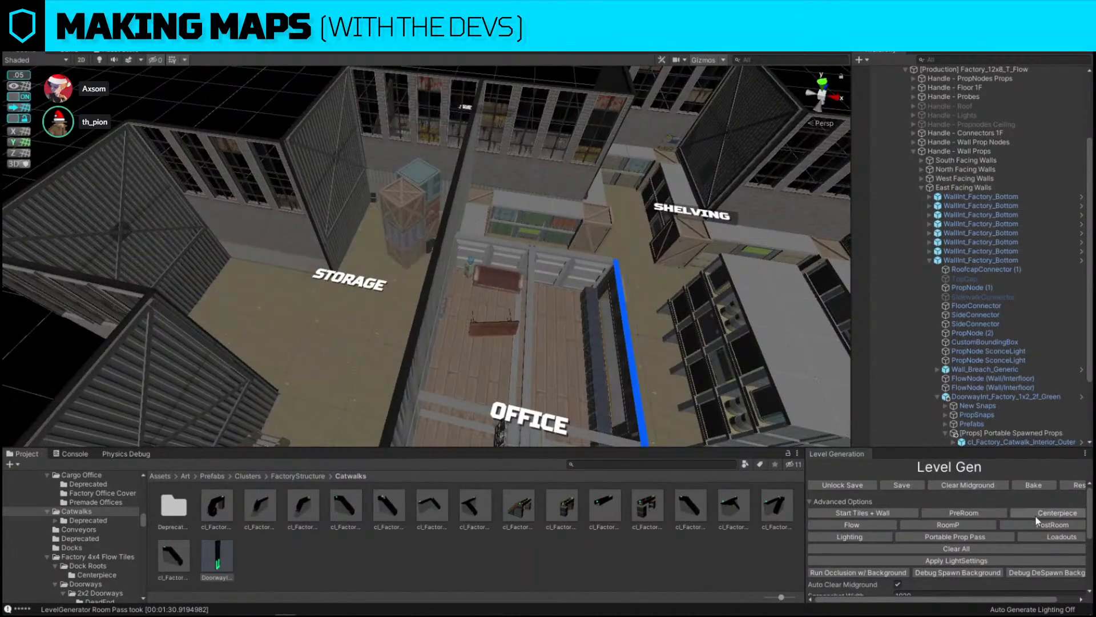
right_drag(544, 317, 529, 153)
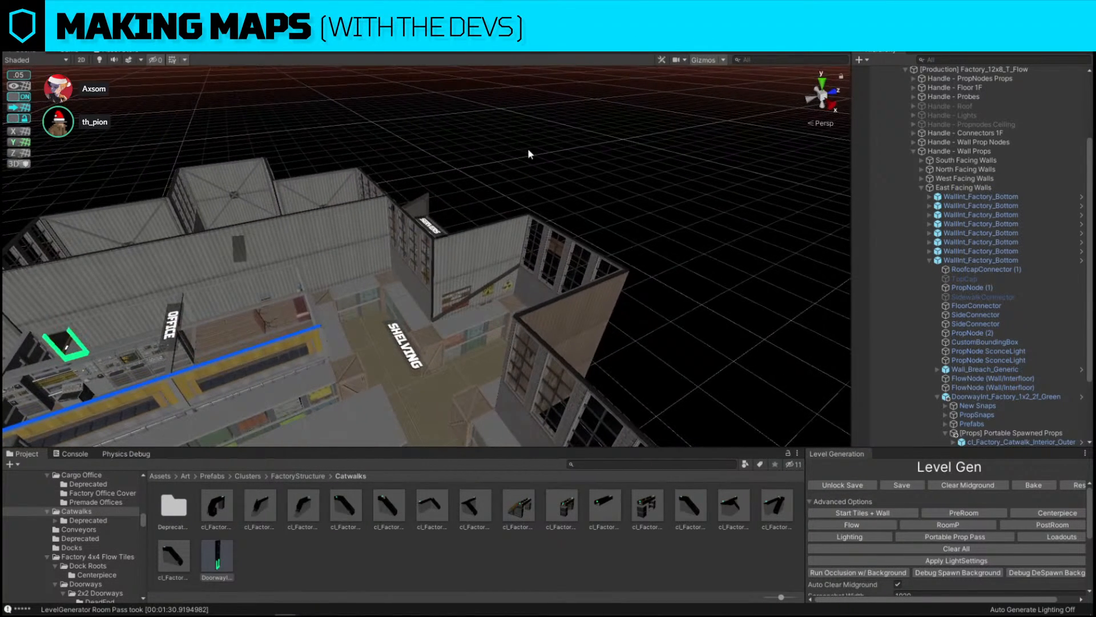
Select the shelving island in the shelving area and examine it from several angles
click(495, 280)
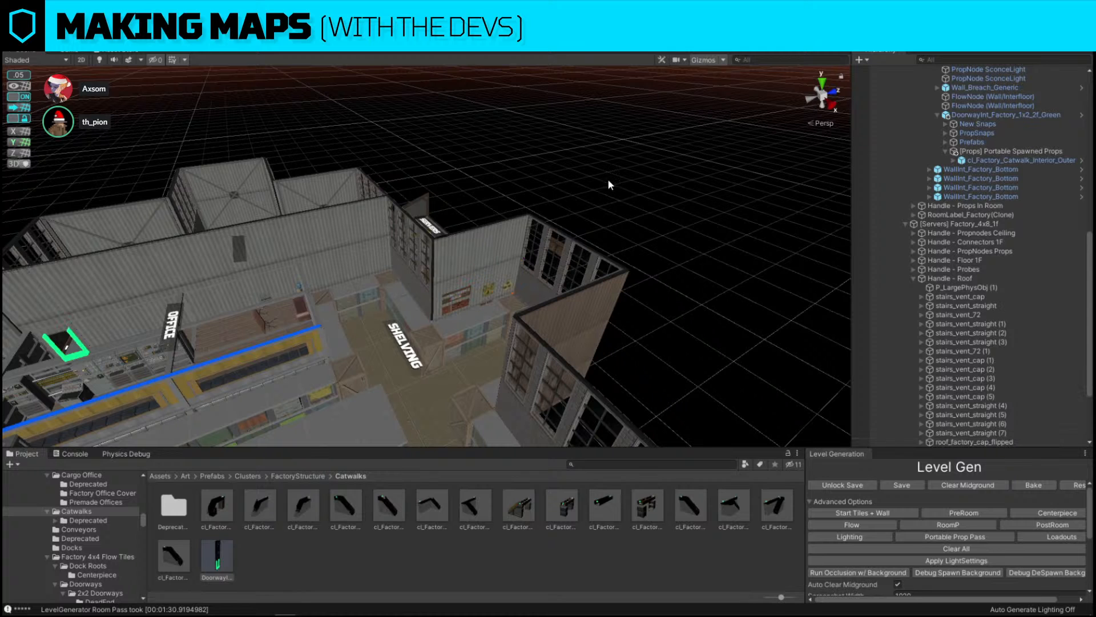
right_drag(535, 250, 474, 287)
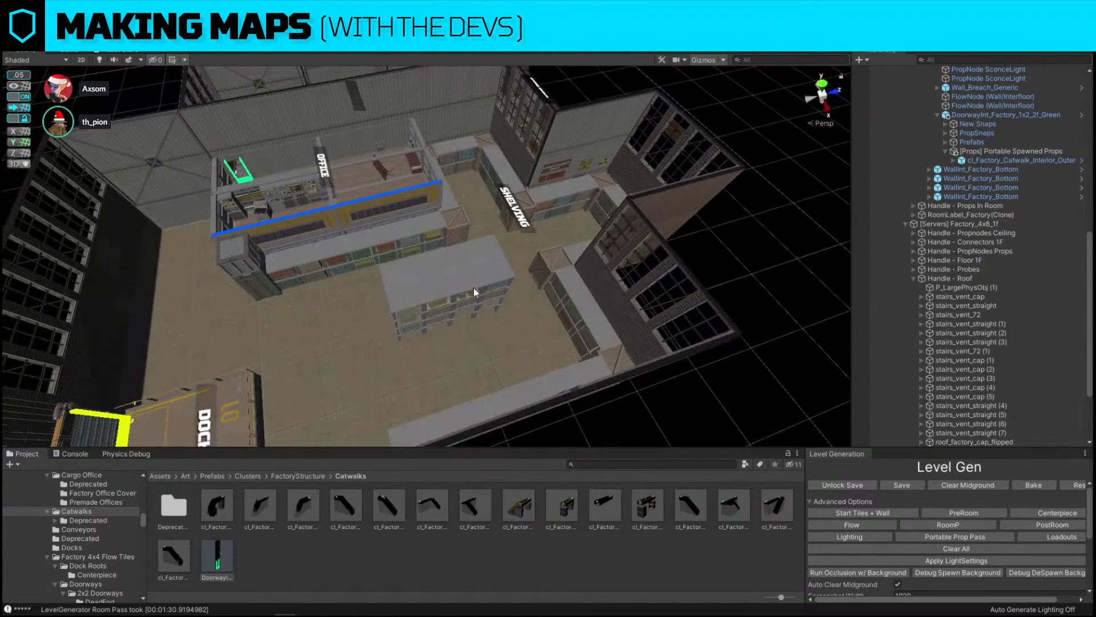
click(464, 277)
scroll(951, 238, up, 3)
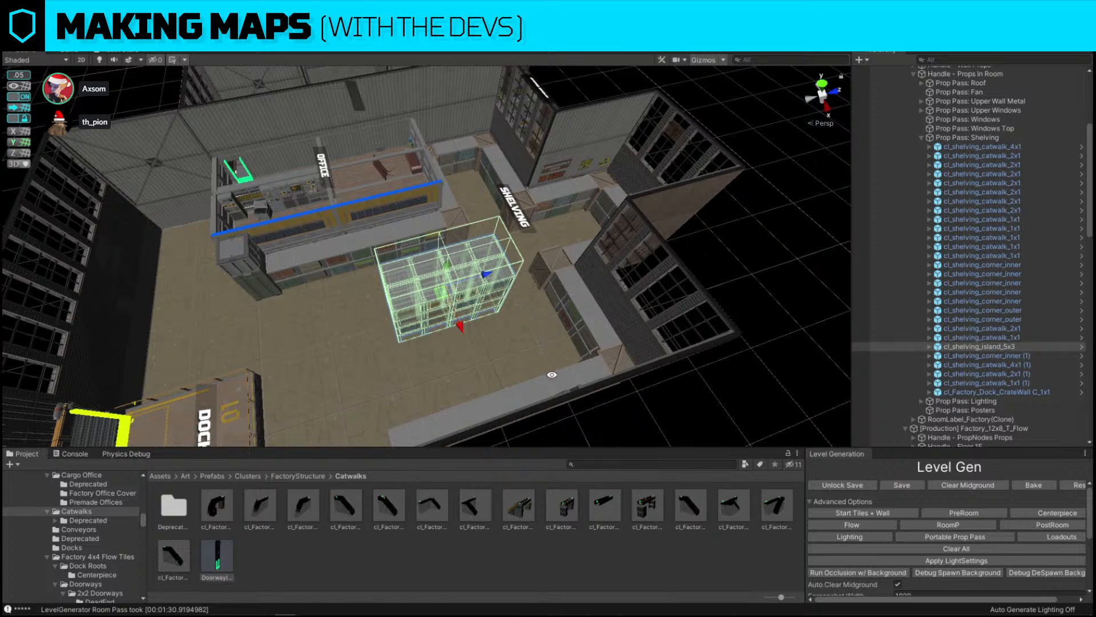
alt+drag(583, 286, 446, 248)
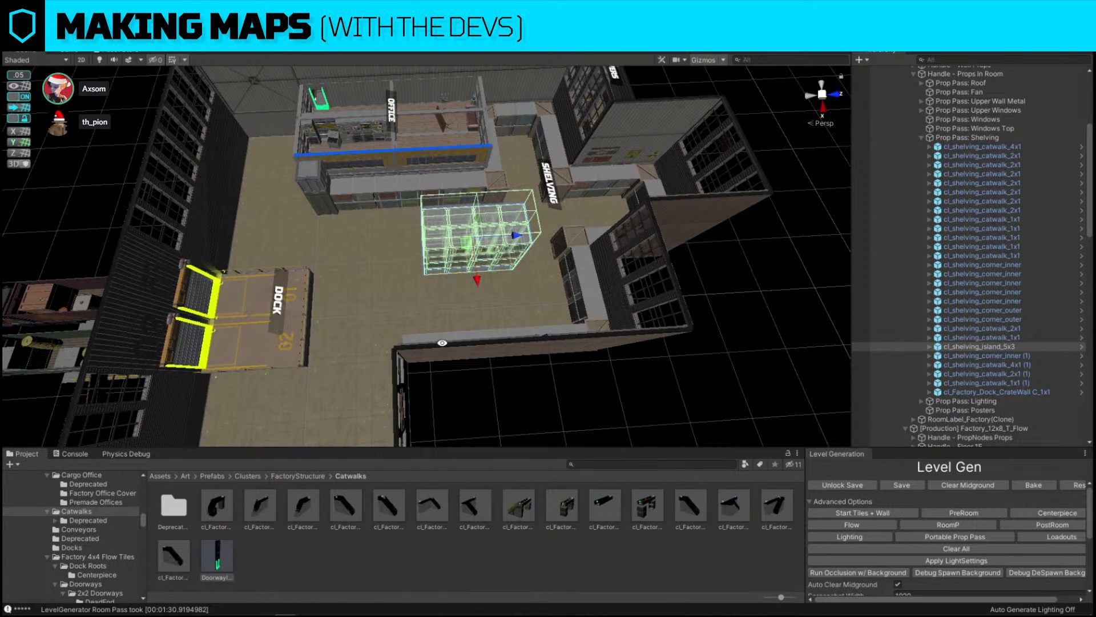
alt+drag(347, 201, 484, 243)
click(592, 274)
alt+drag(303, 251, 458, 231)
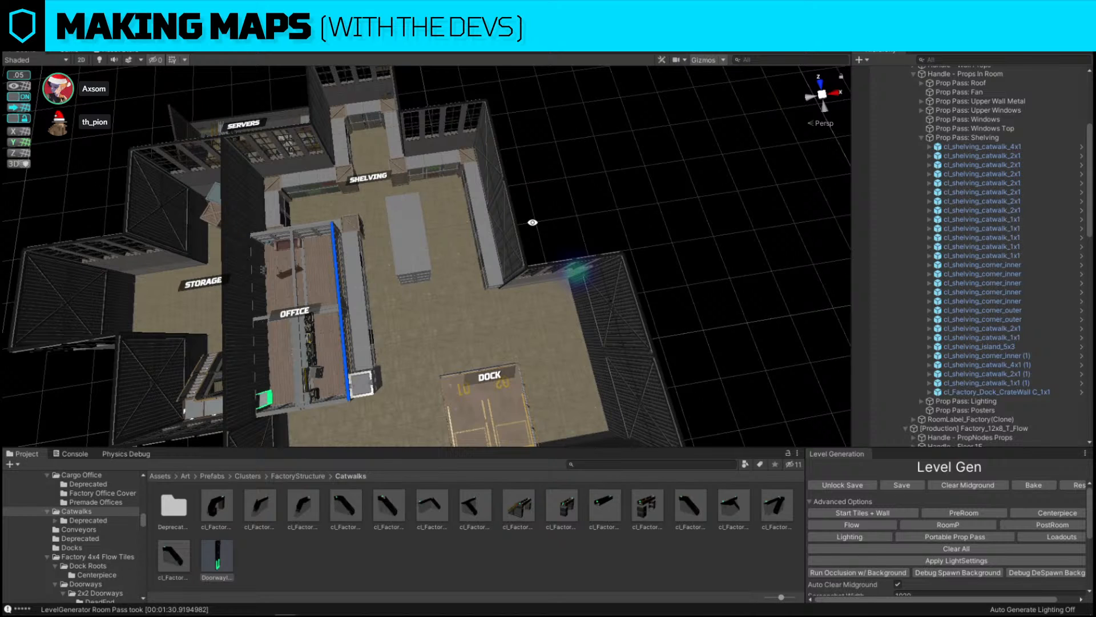
alt+drag(648, 176, 420, 192)
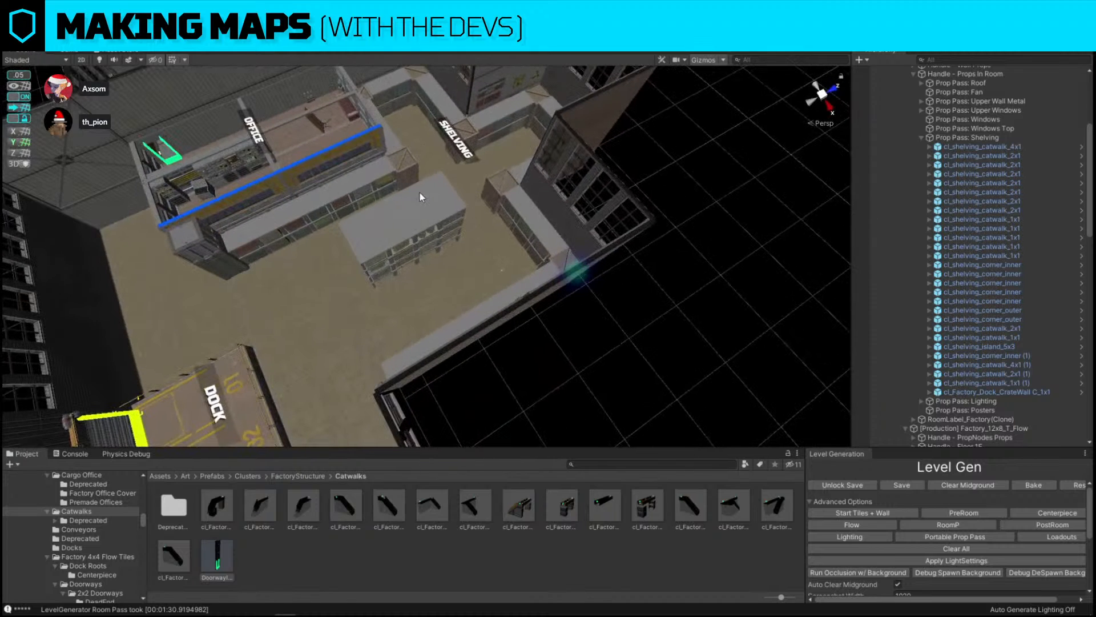
click(421, 196)
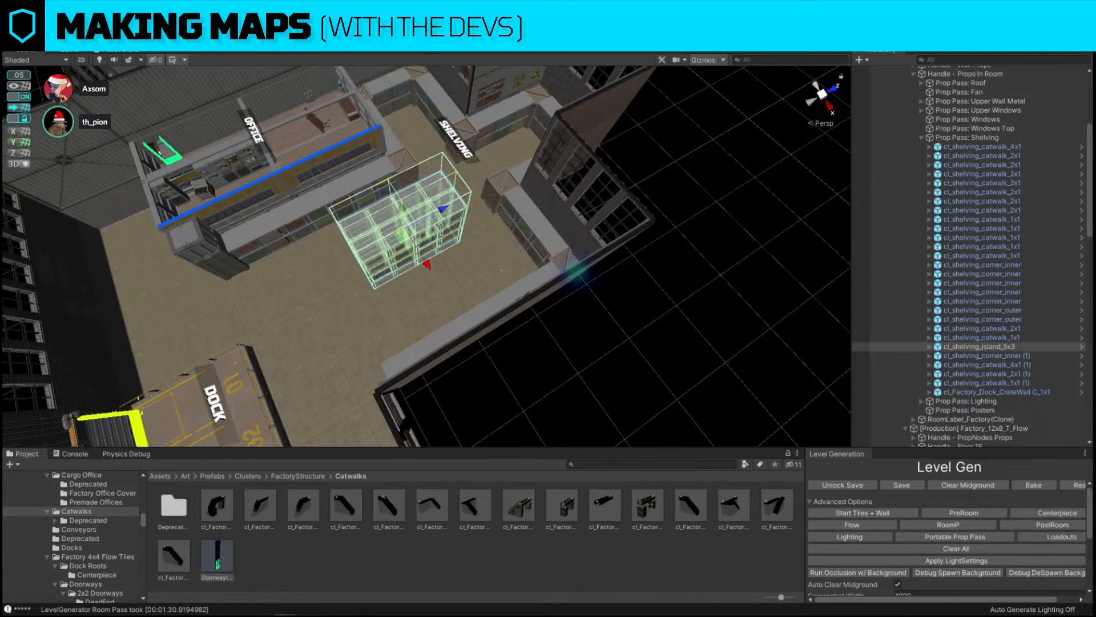
click(653, 290)
alt+drag(652, 290, 383, 204)
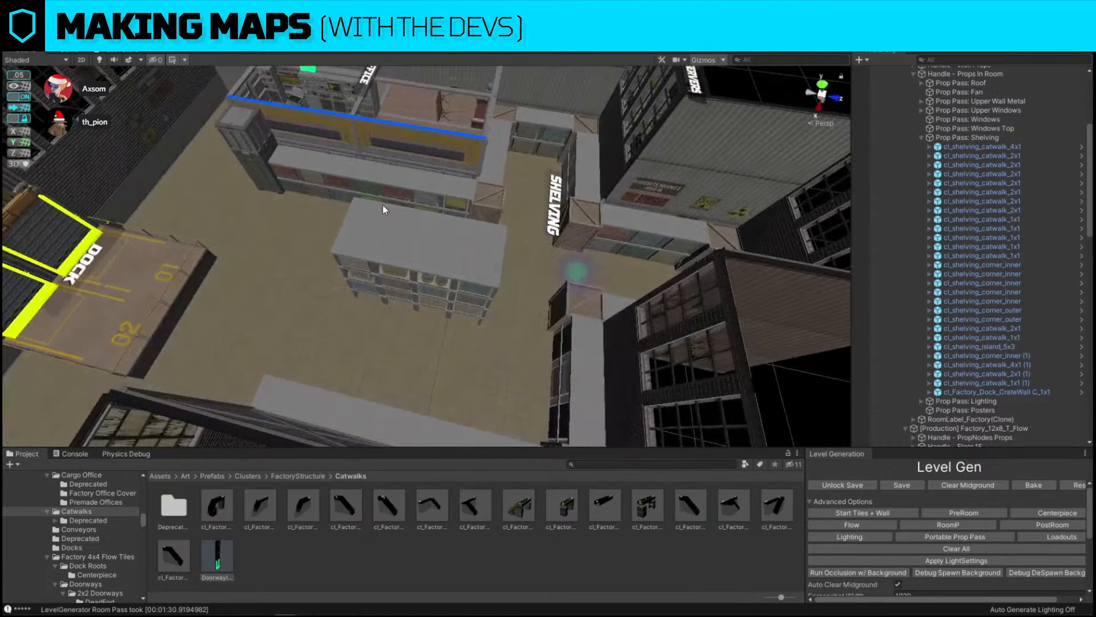
click(383, 206)
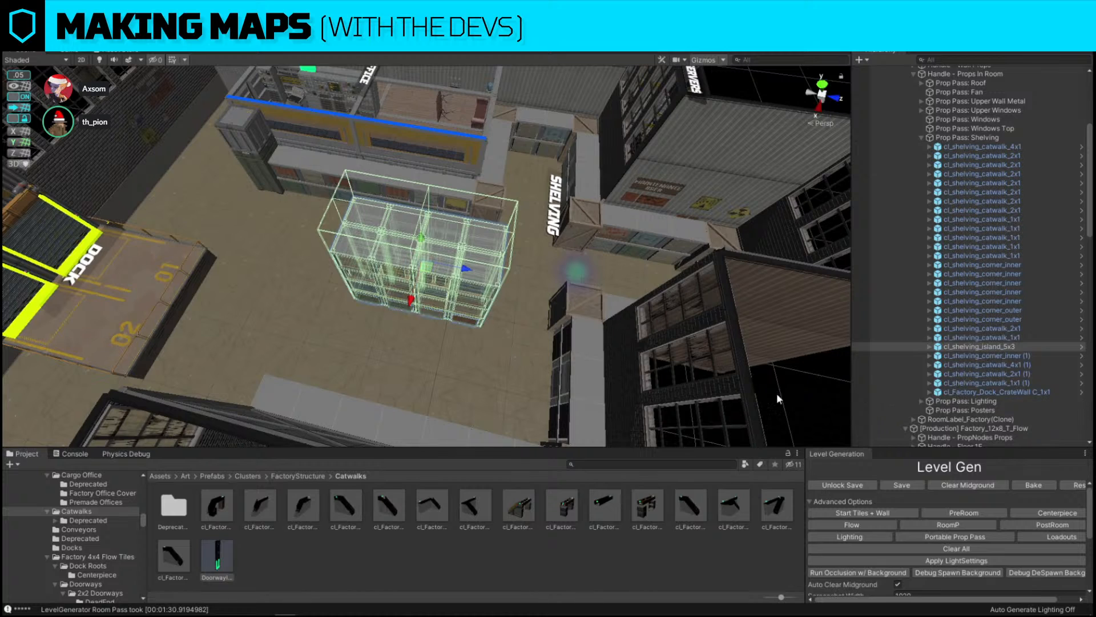
Run the level generator's Post Room pass
alt+drag(776, 393, 462, 257)
click(705, 238)
alt+drag(705, 238, 866, 419)
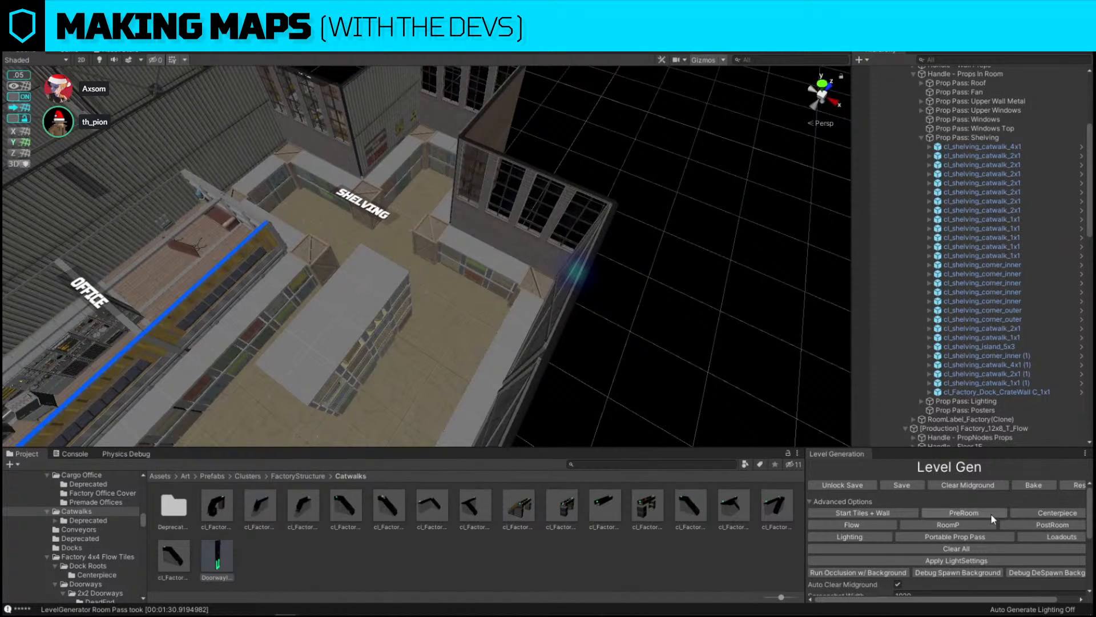
alt+drag(736, 263, 656, 308)
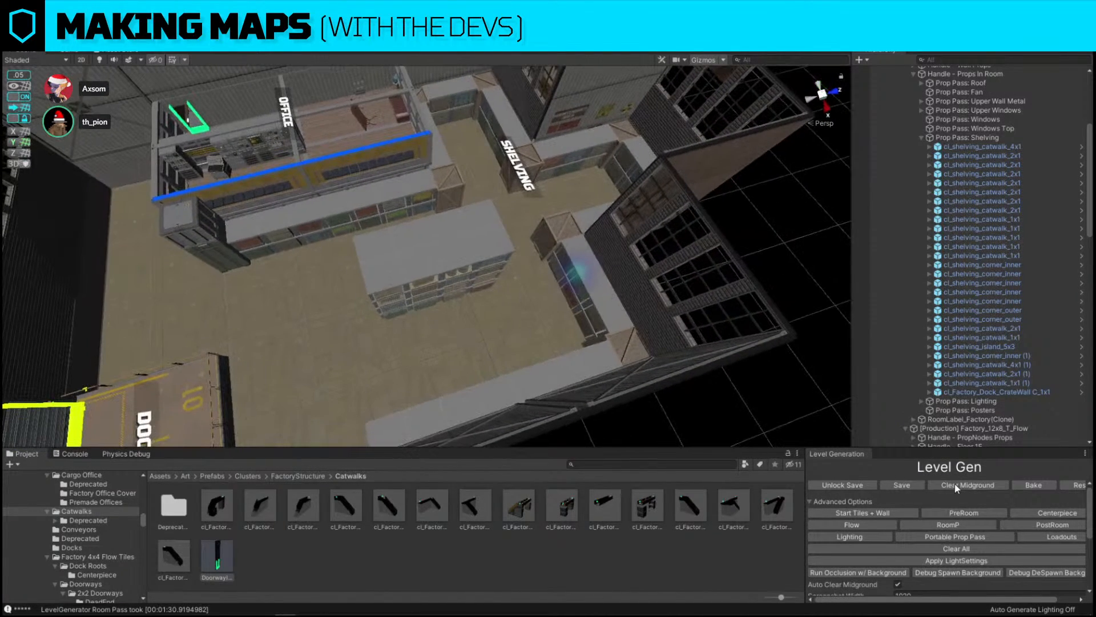
click(1052, 529)
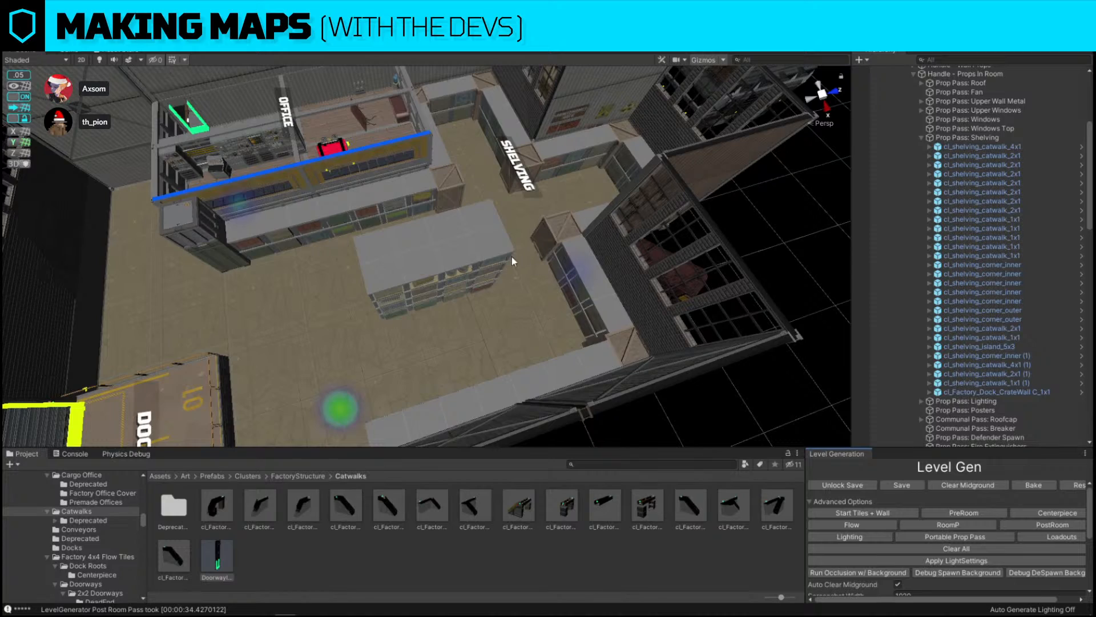
Select the exterior girder beside the servers room and set the move snap increment to 0.25
scroll(510, 256, down, 4)
alt+drag(506, 255, 699, 238)
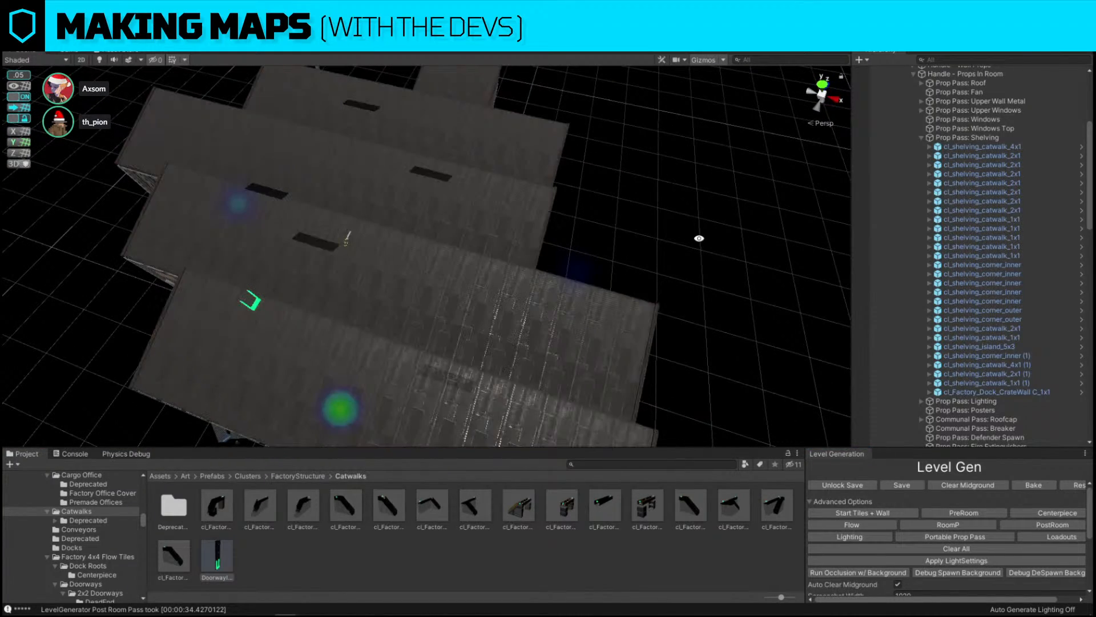
right_drag(642, 228, 472, 200)
right_drag(639, 173, 580, 147)
alt+drag(378, 200, 679, 337)
click(352, 166)
right_drag(503, 132, 543, 130)
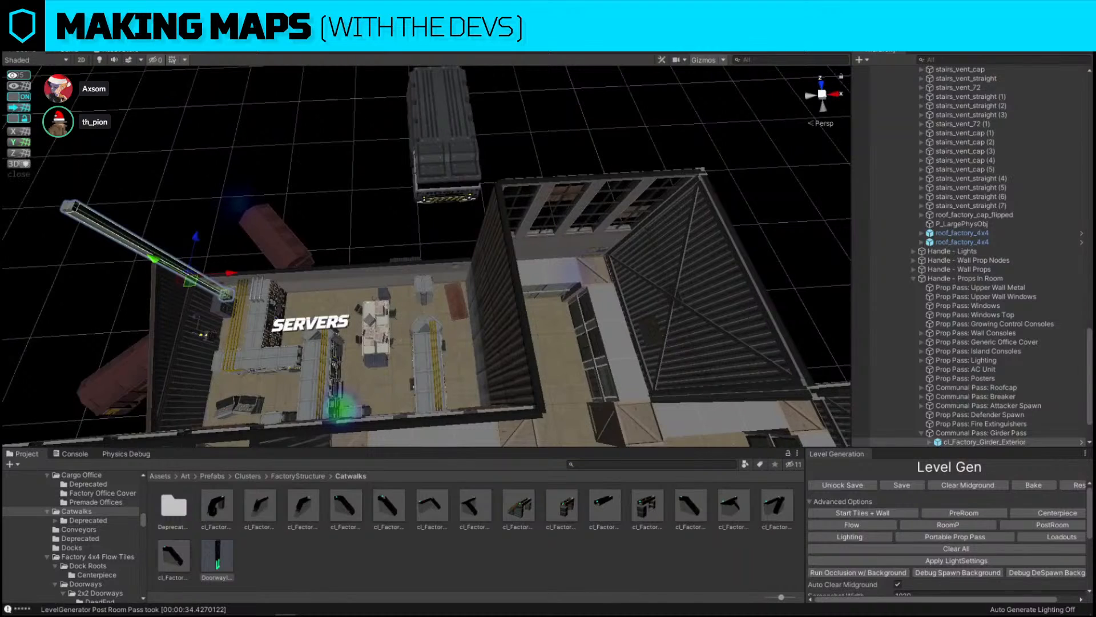
click(19, 75)
click(130, 77)
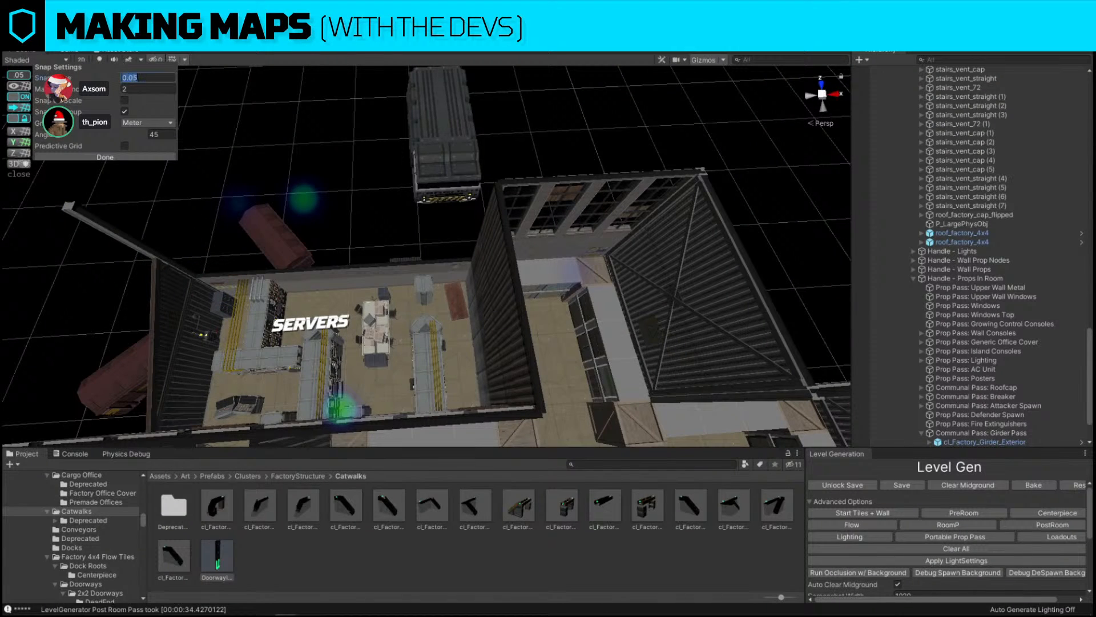
text(0.25)
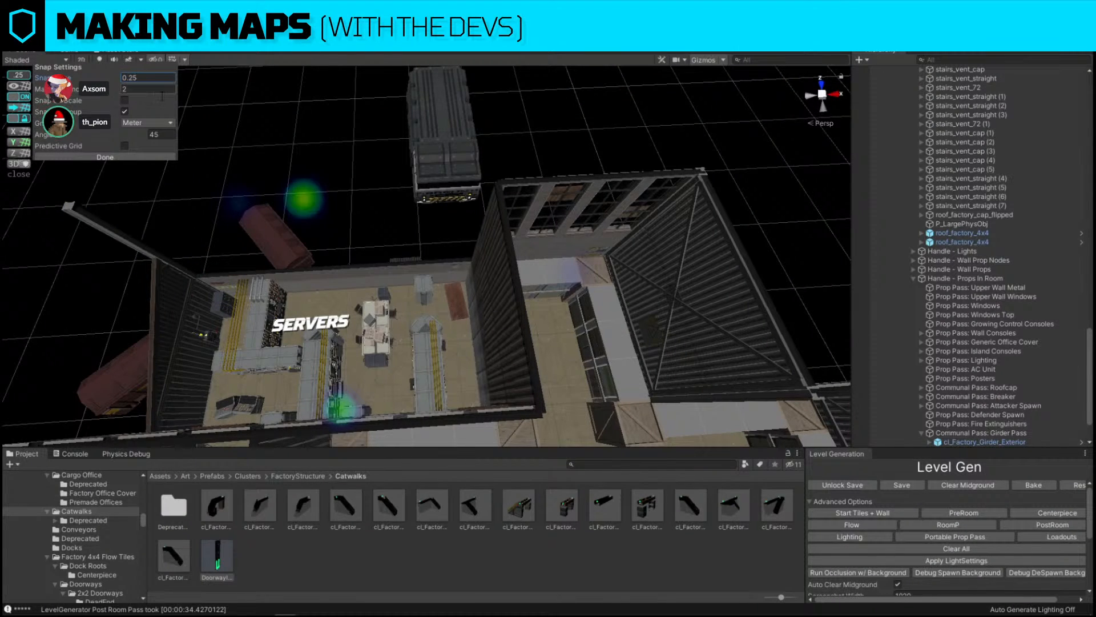
Reposition the exterior girder along the servers room's outer wall
click(130, 203)
click(98, 226)
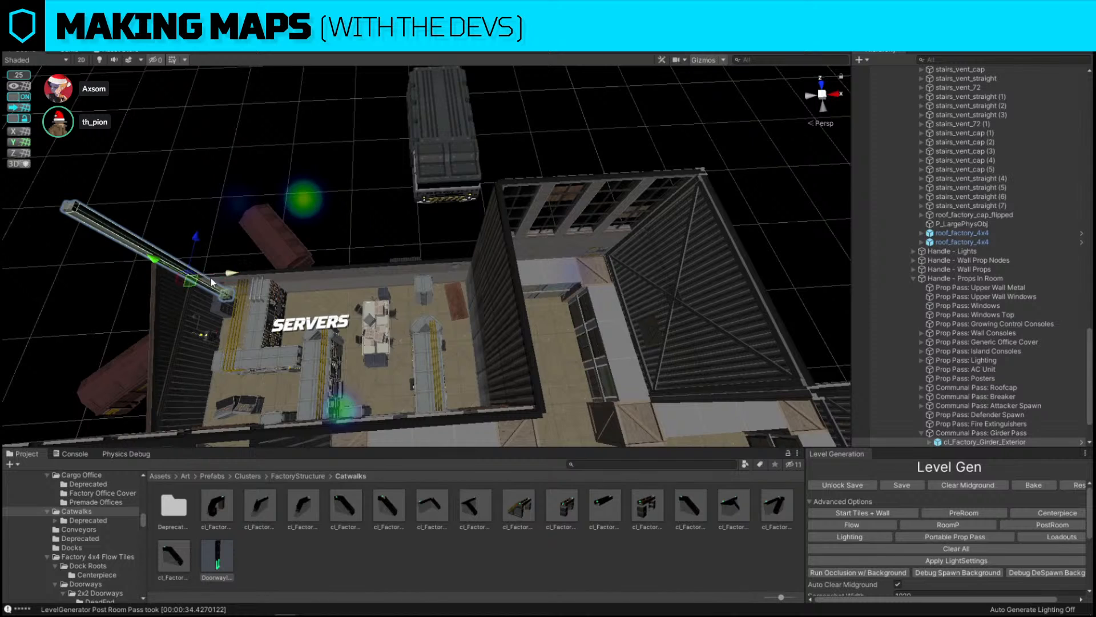
drag(211, 278, 512, 283)
right_drag(512, 283, 283, 194)
drag(445, 313, 494, 316)
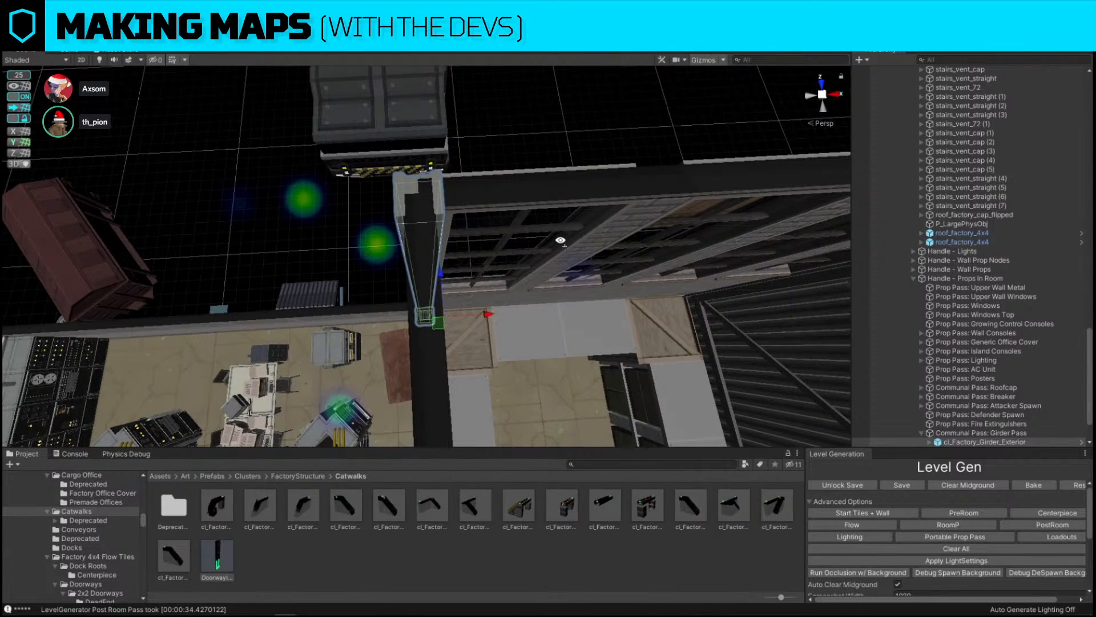
Duplicate the girder and place the copy along the wall between the servers and shelving areas
right_drag(560, 240, 550, 315)
key(ctrl+d)
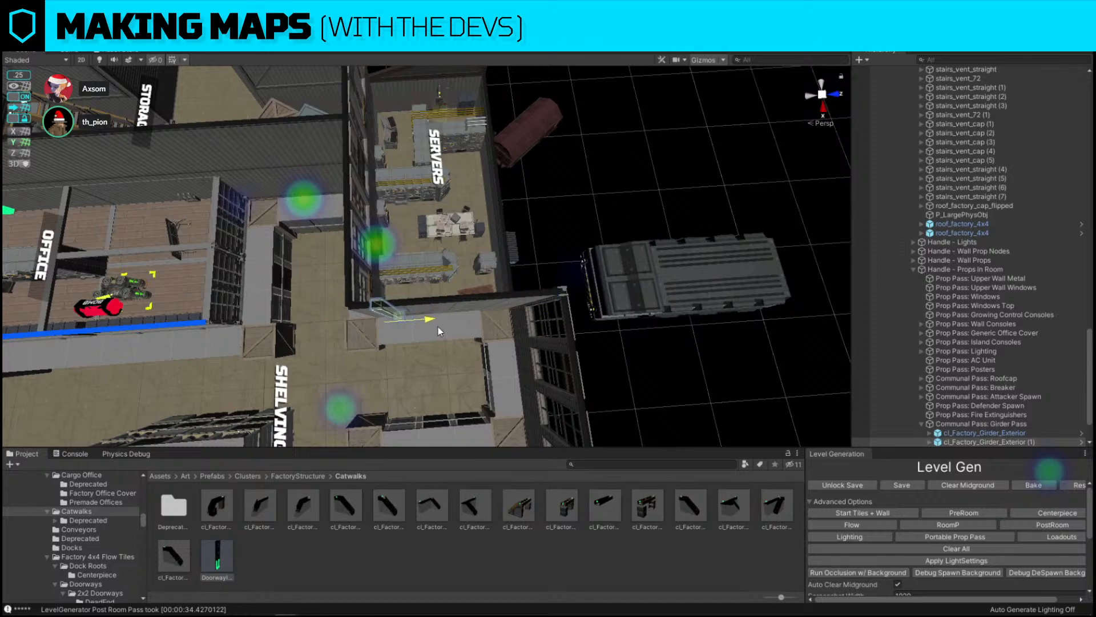
drag(437, 327, 419, 328)
mouse_move(420, 328)
right_down()
mouse_move(451, 337)
mouse_move(433, 344)
right_up()
drag(423, 312, 426, 311)
right_drag(285, 260, 562, 220)
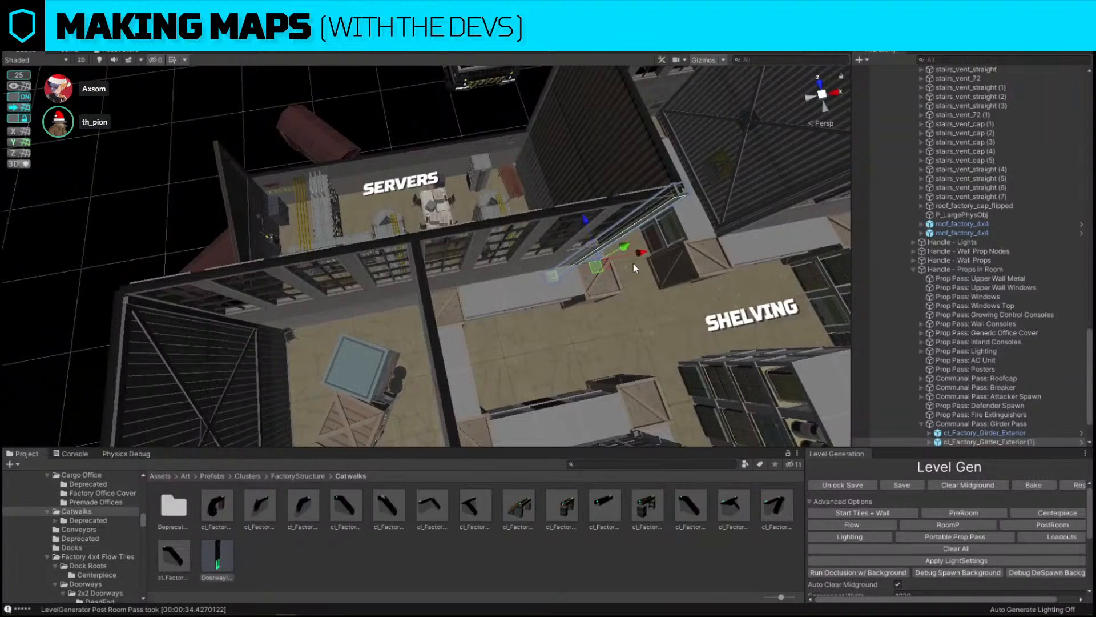
Duplicate the girder again and position the second copy at the servers room corner
key(ctrl+d)
drag(637, 254, 310, 287)
right_drag(310, 287, 297, 287)
drag(495, 341, 478, 336)
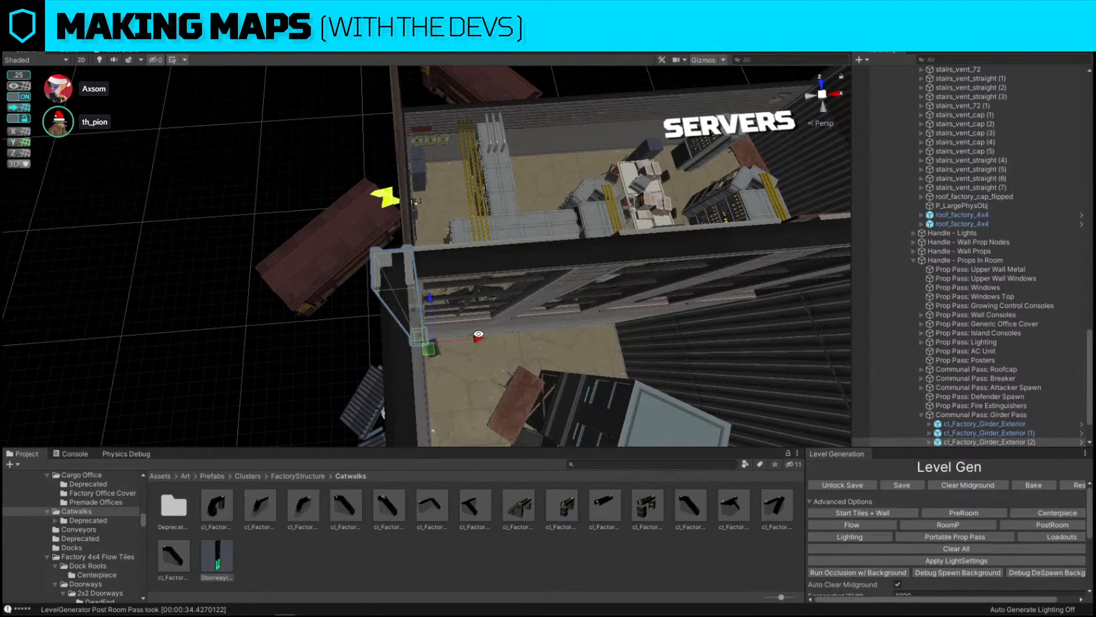
right_drag(478, 335, 672, 226)
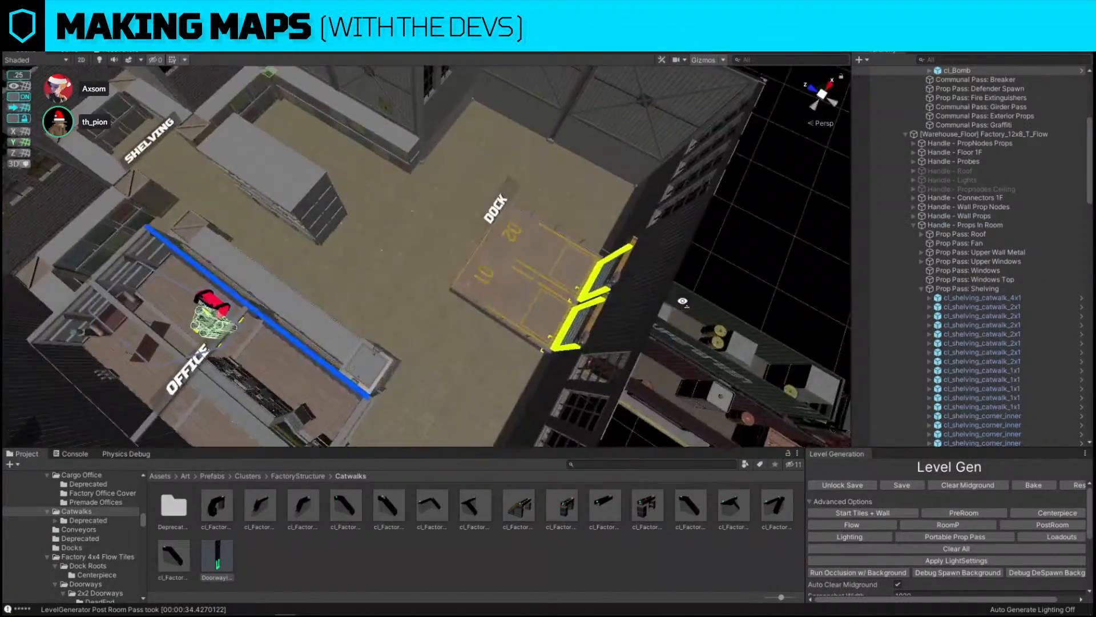
Examine the office, storage and dock area from several angles
right_drag(371, 228, 325, 132)
drag(324, 131, 336, 278)
right_drag(425, 240, 493, 171)
drag(389, 161, 396, 318)
right_drag(432, 200, 581, 372)
click(475, 121)
key(w)
key(s)
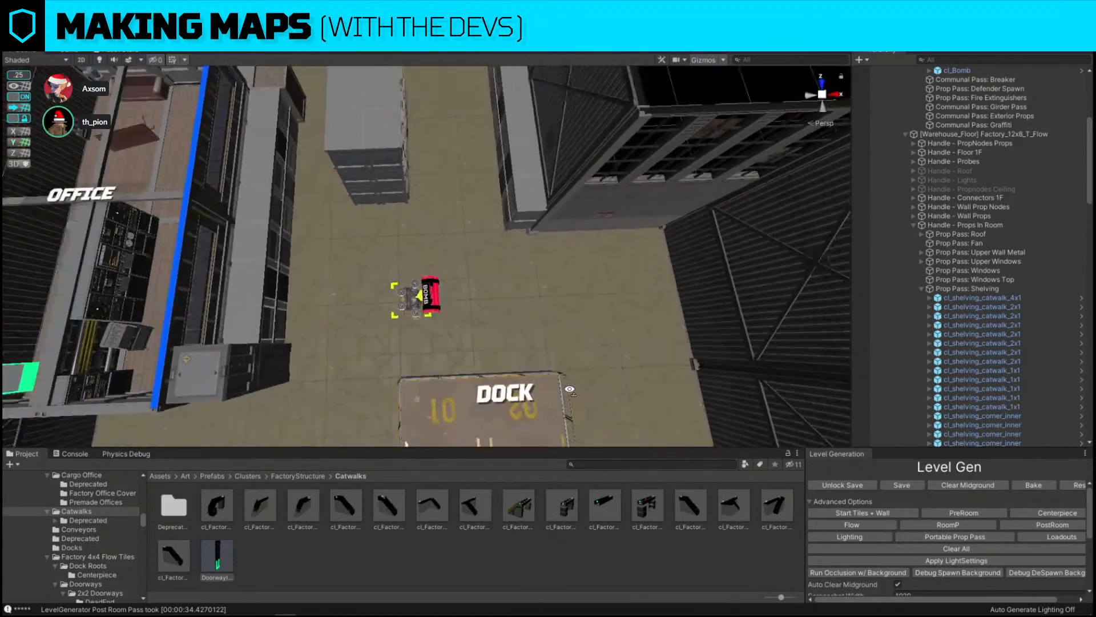
Nudge the bomb prop on the open floor between the office and the dock
click(418, 290)
middle_drag(490, 216, 527, 209)
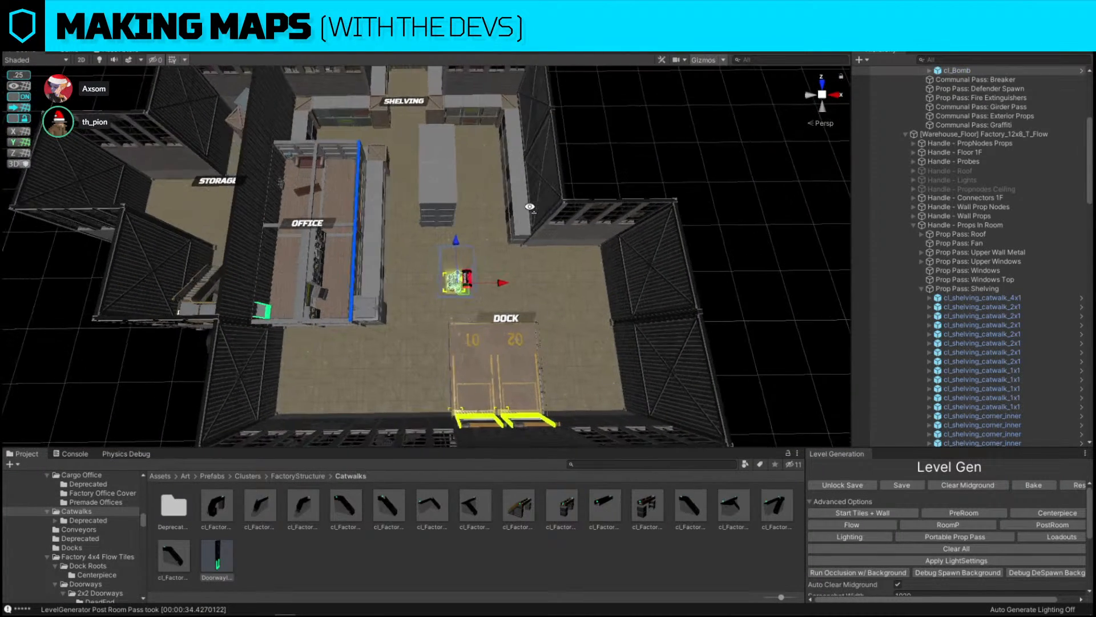
scroll(529, 213, down, 5)
drag(472, 287, 462, 278)
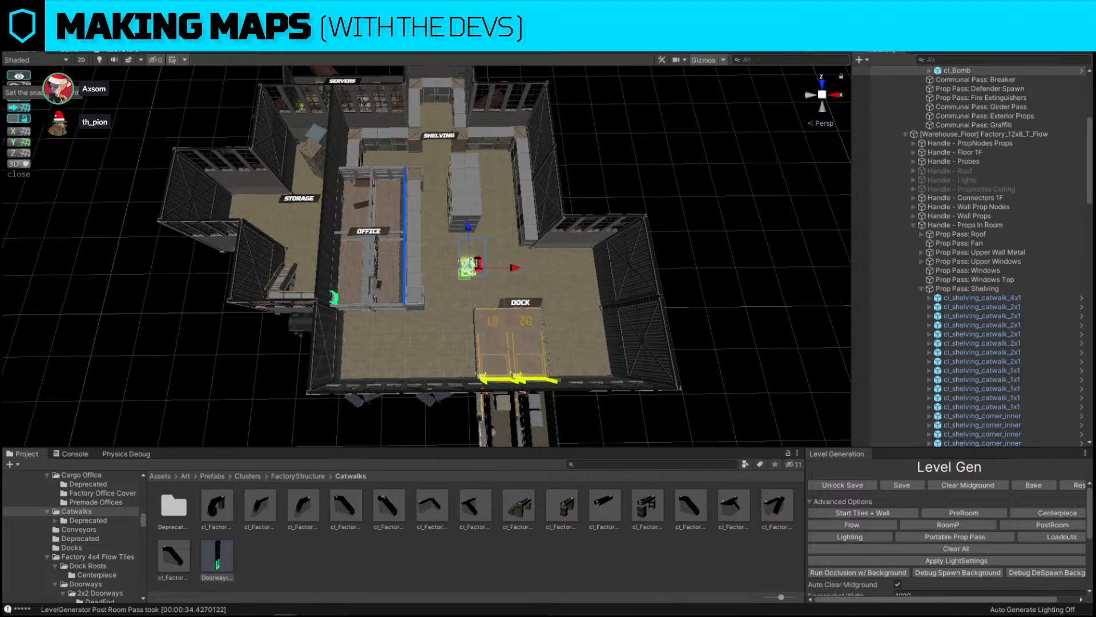
click(627, 147)
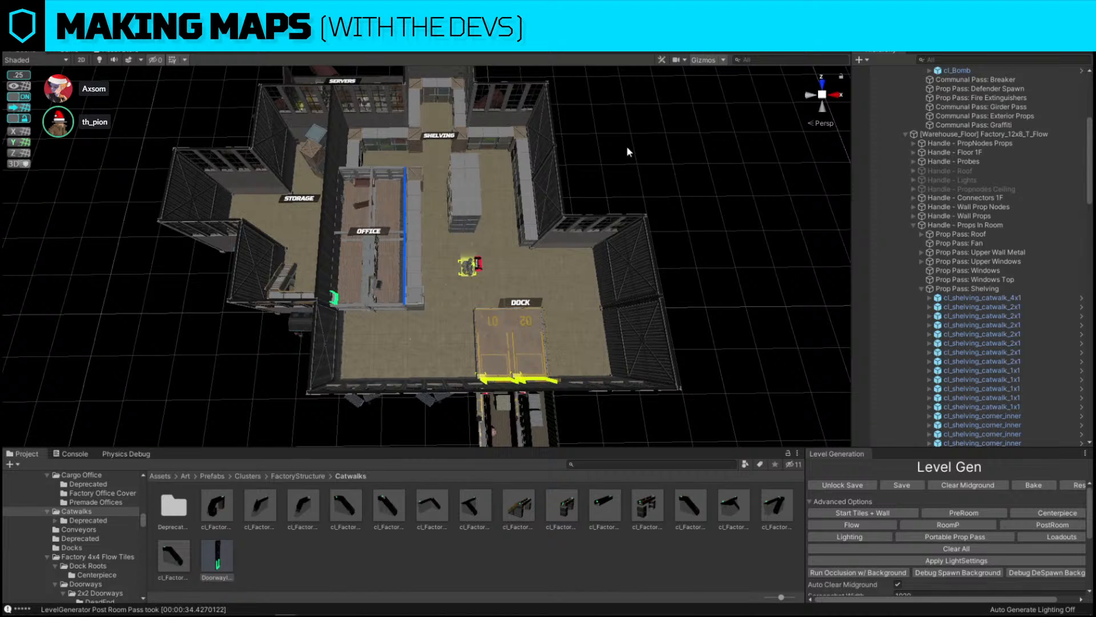
right_drag(627, 148, 599, 129)
Set the move snap increment to 1
click(14, 77)
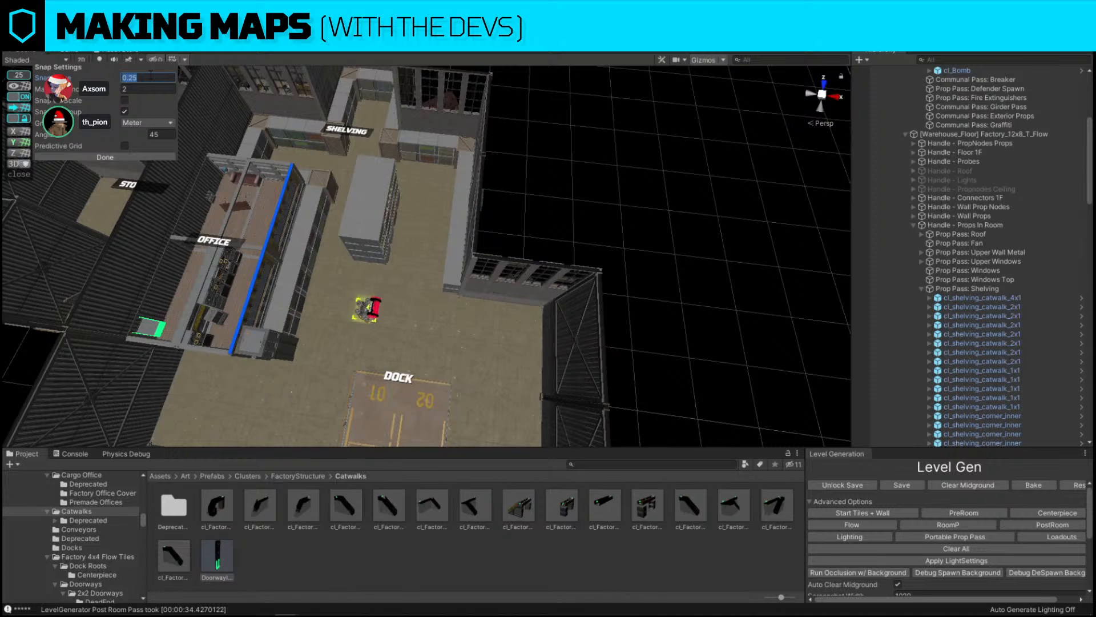
text(2)
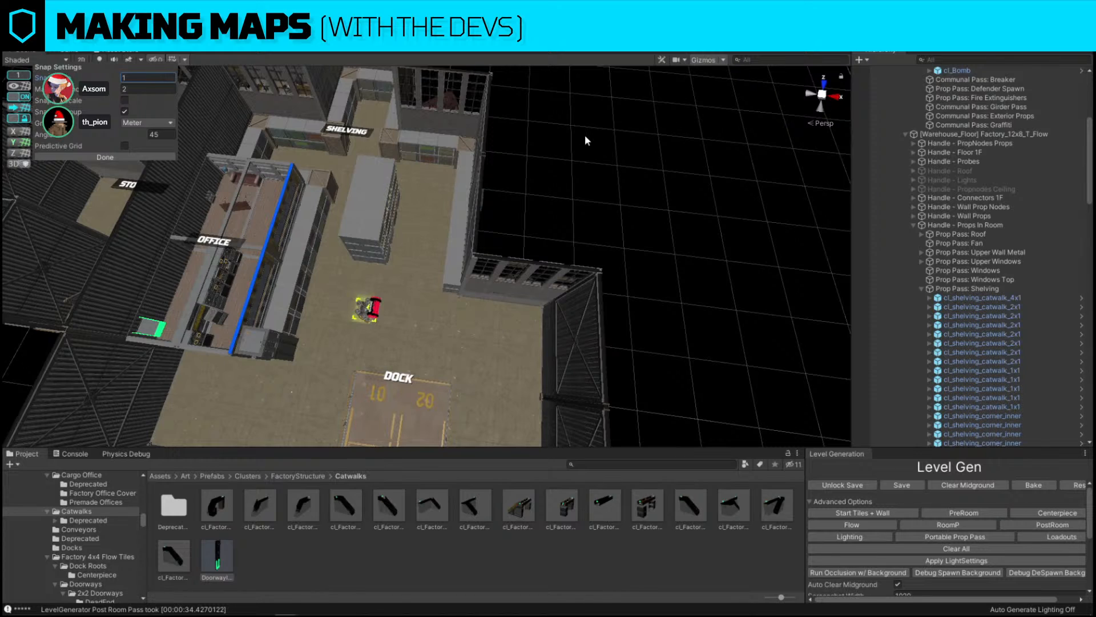
right_drag(585, 136, 585, 134)
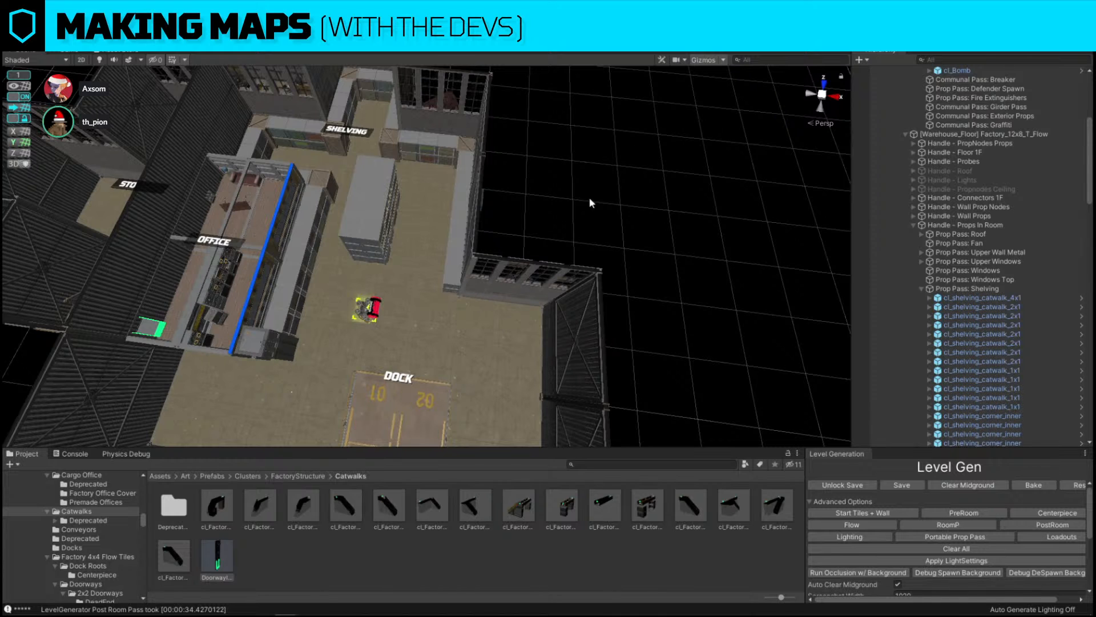
Select and frame the shelving catwalk pieces along the wall beside the dock
click(457, 258)
right_drag(456, 258, 622, 163)
click(383, 189)
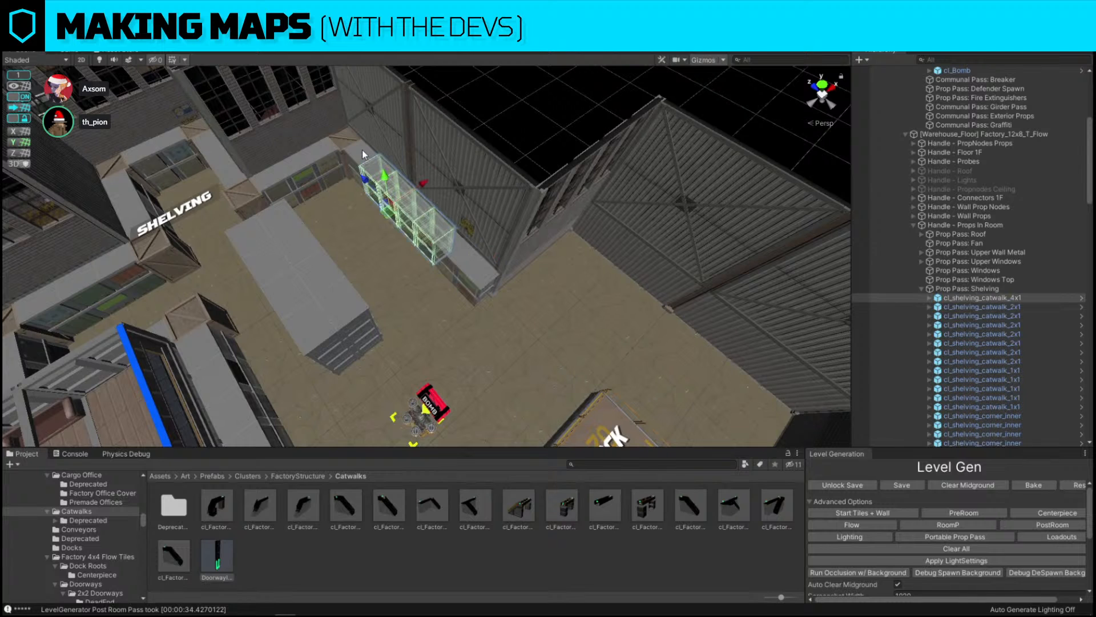
click(353, 155)
right_drag(353, 156, 491, 171)
drag(233, 281, 458, 302)
click(378, 276)
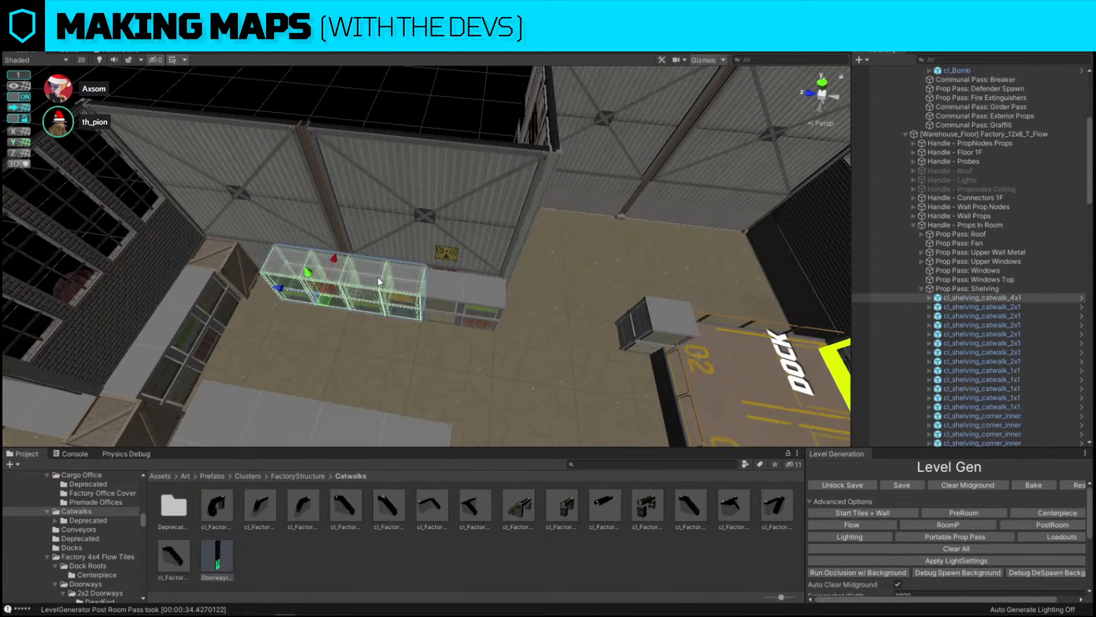
shift+click(448, 284)
key(f)
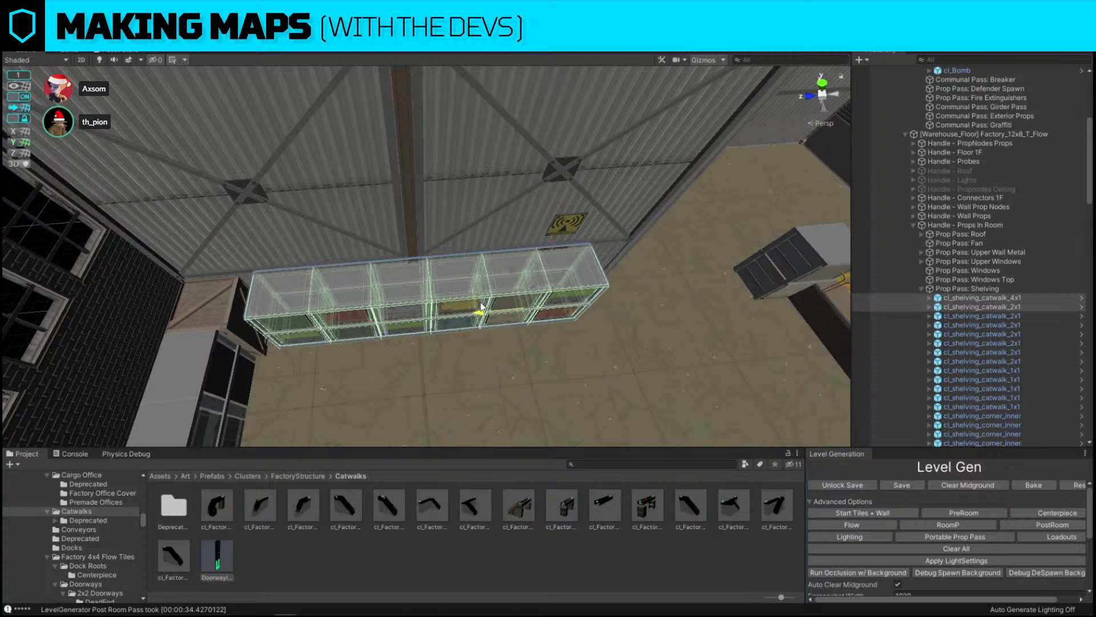
Delete the small crate block beside the dock ramps
right_drag(476, 305, 728, 221)
click(701, 231)
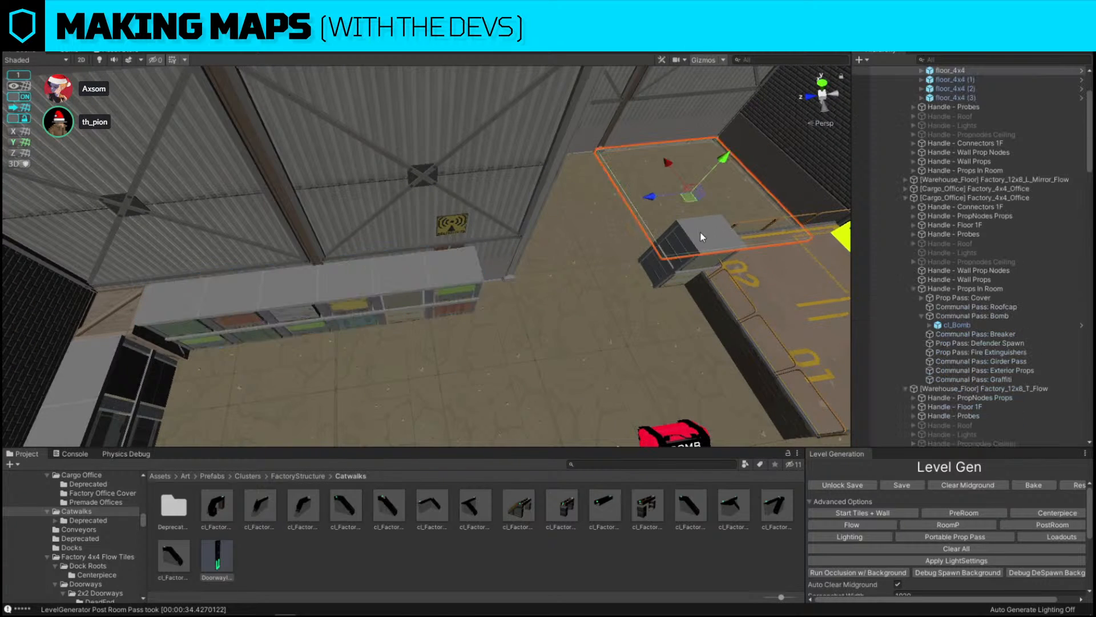
click(690, 253)
key(Delete)
Place a crate wall piece on the floor beside the shelving island near the dock
alt+drag(743, 193, 328, 234)
scroll(328, 234, down, 5)
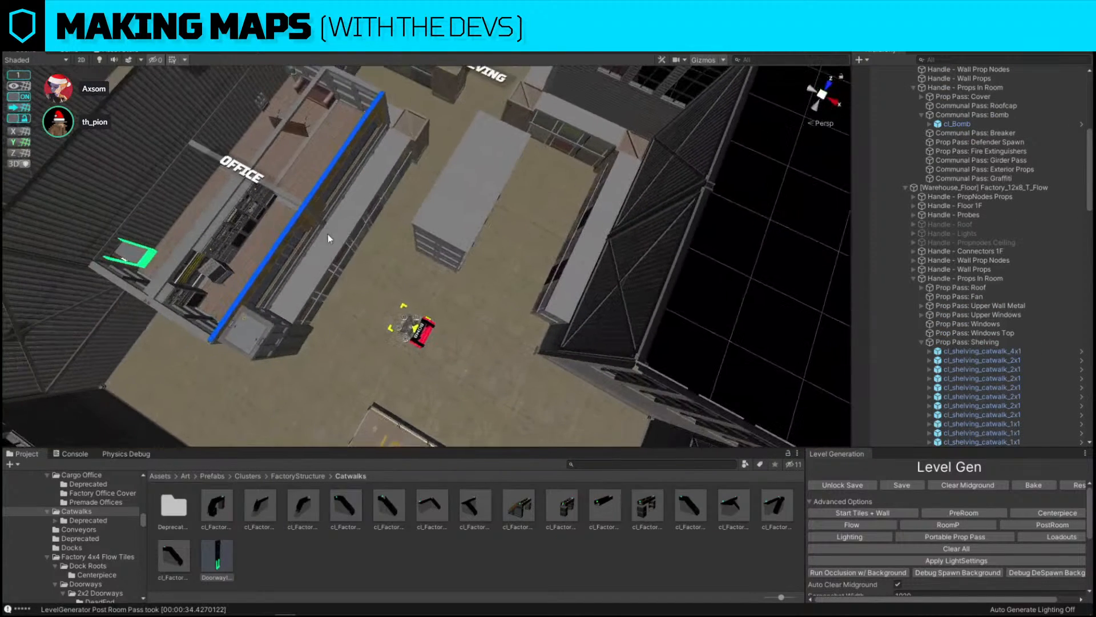
click(264, 335)
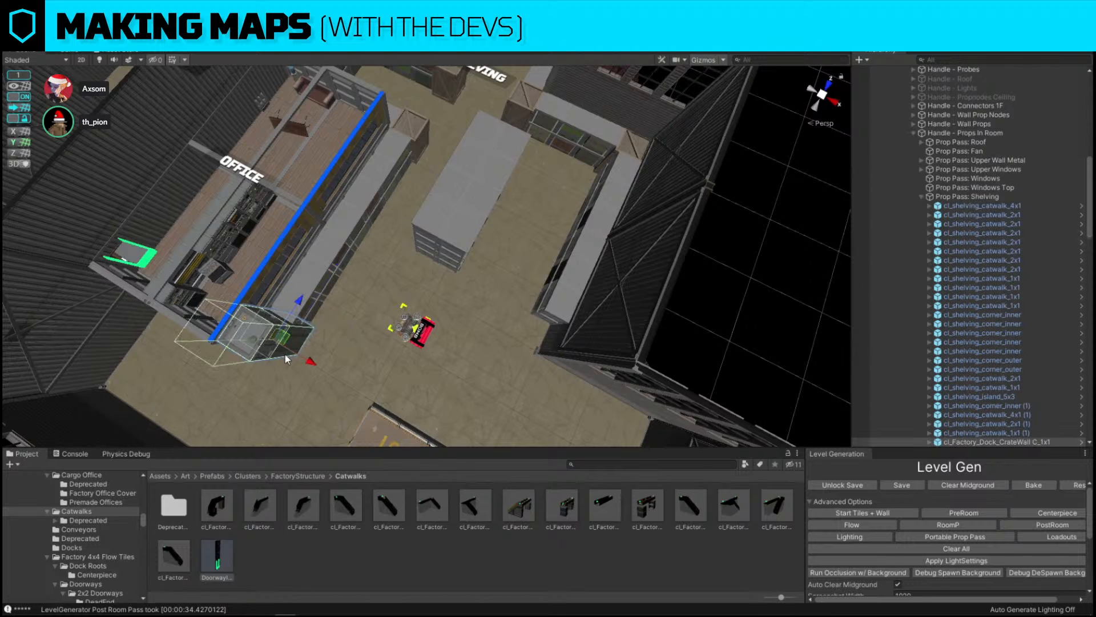
drag(287, 347, 506, 343)
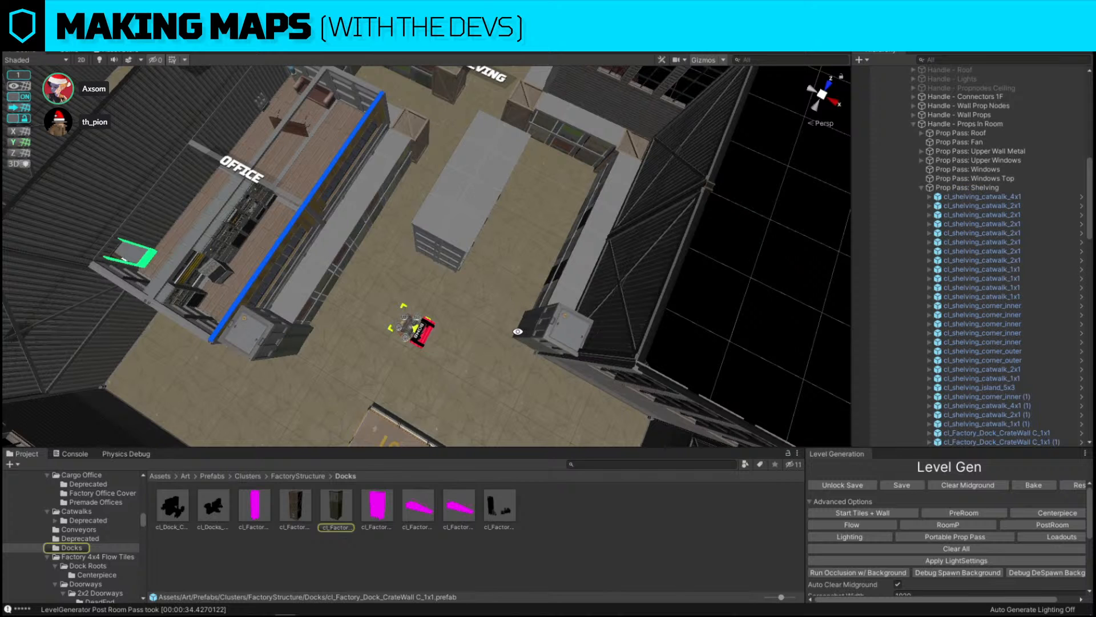
Replace the new crate wall piece with the cl_Factory_Dock_CrateWall B_1x1 prefab
click(538, 326)
key(ctrl+shift+r)
drag(294, 508, 565, 384)
click(712, 462)
key(f)
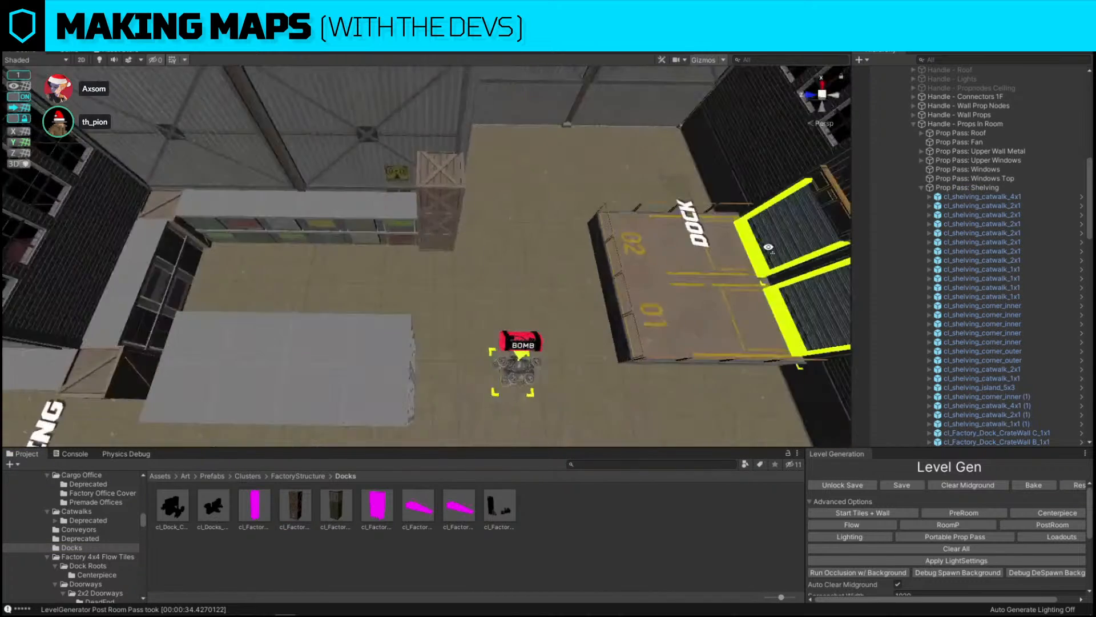
right_drag(599, 217, 409, 283)
key(s)
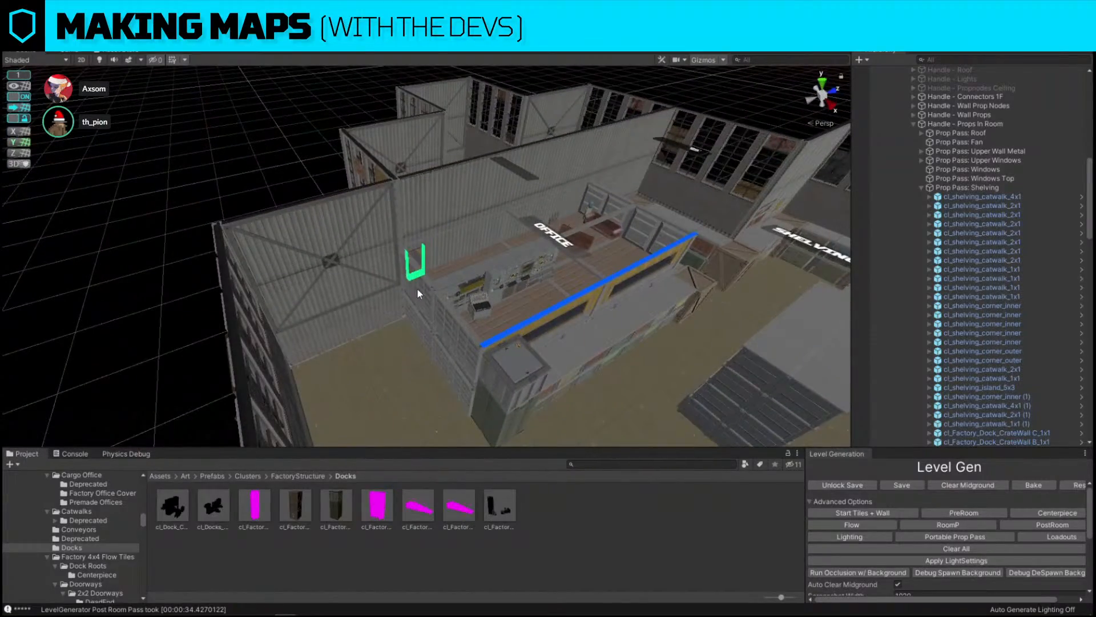
Inspect the office wall pieces and zoom out to an overview of the whole map
click(417, 289)
click(449, 324)
right_drag(451, 323, 512, 347)
click(659, 183)
key(s)
key(w)
scroll(511, 346, down, 5)
scroll(1019, 211, up, 10)
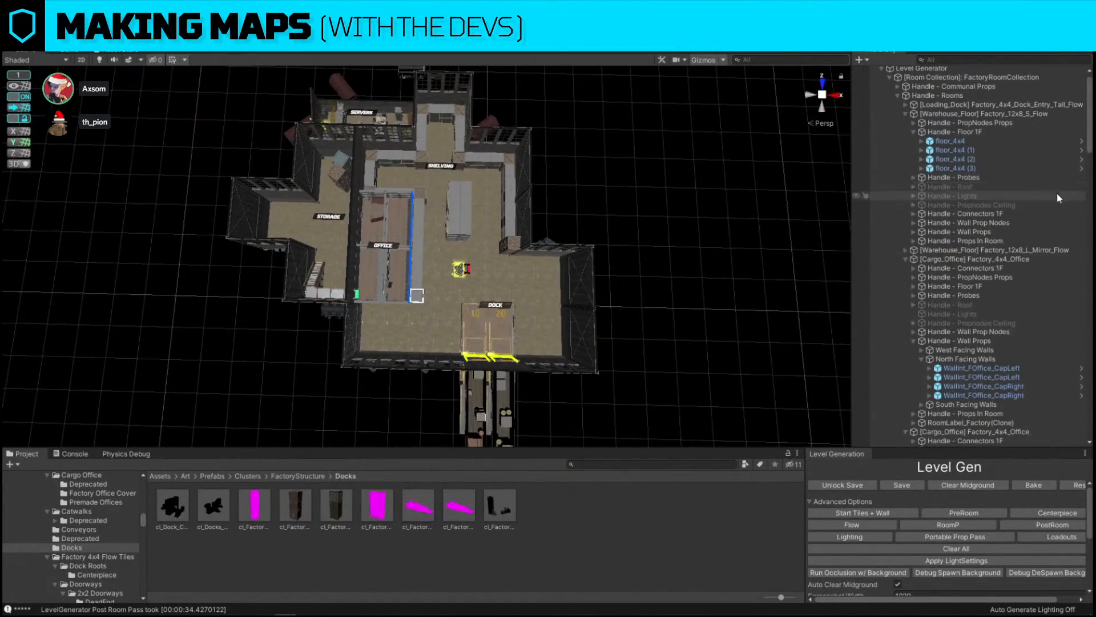
Show the L_Snap layer and select the warehouse floor room's second level volume
click(880, 79)
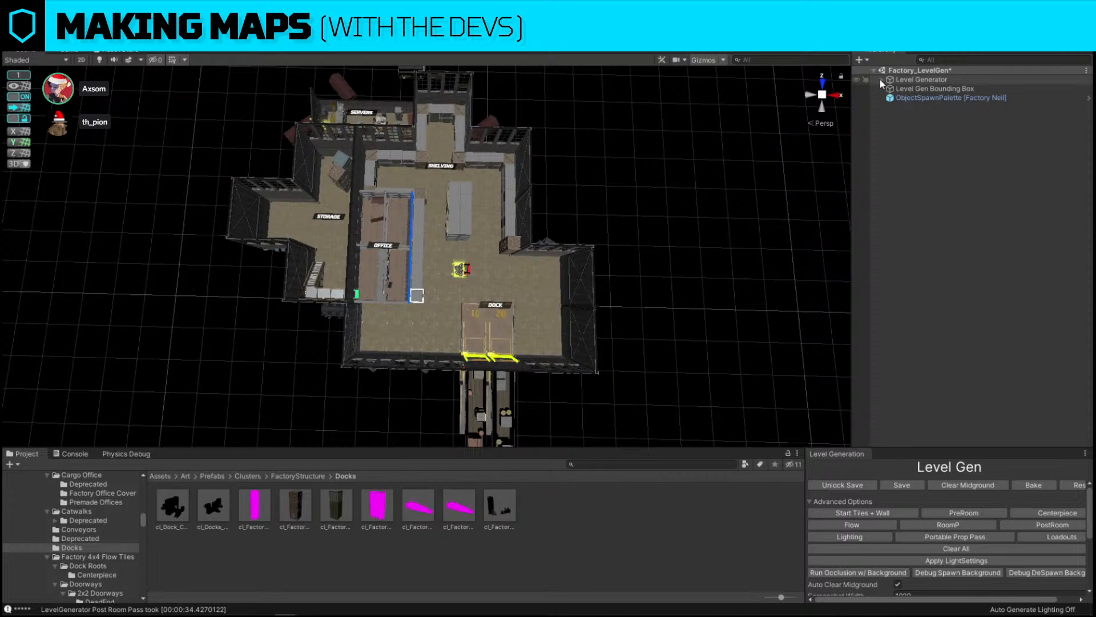
click(1021, 36)
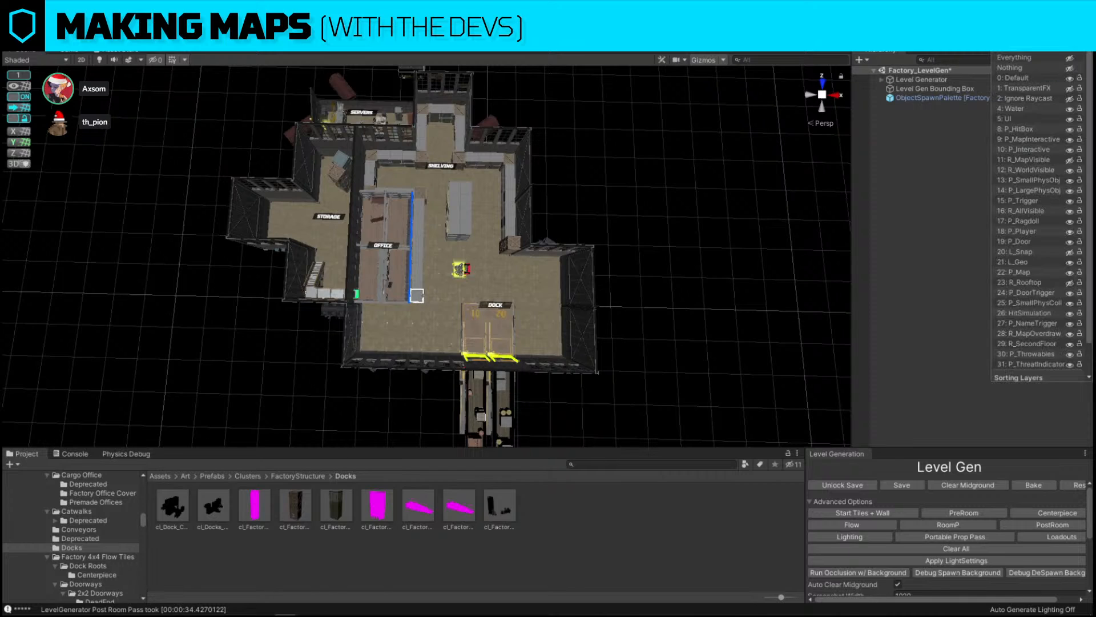
click(1070, 252)
click(530, 268)
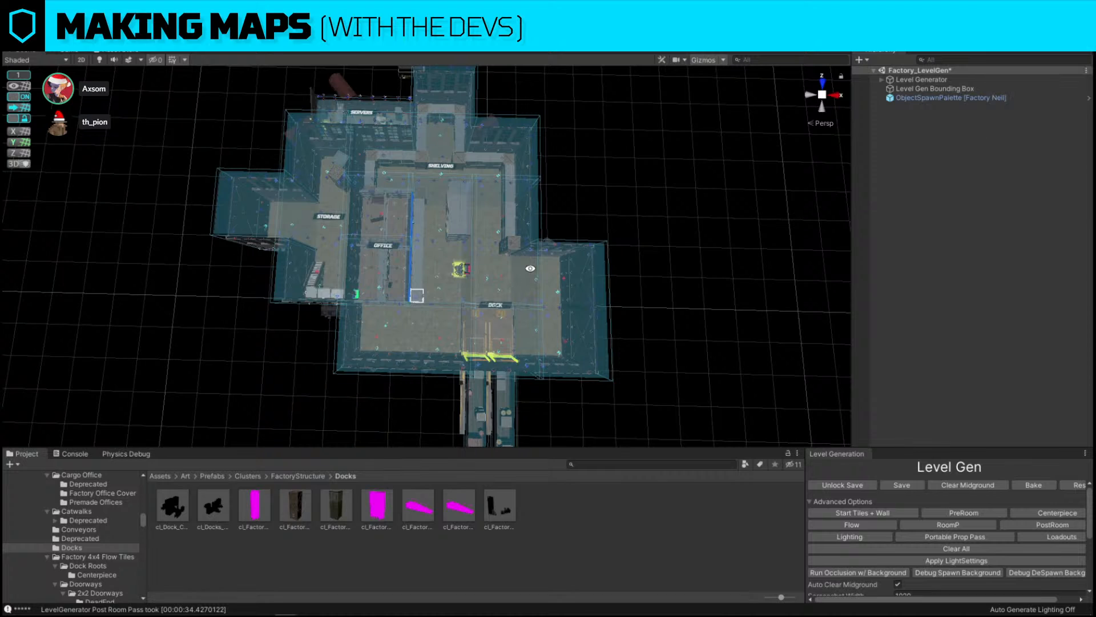
click(504, 255)
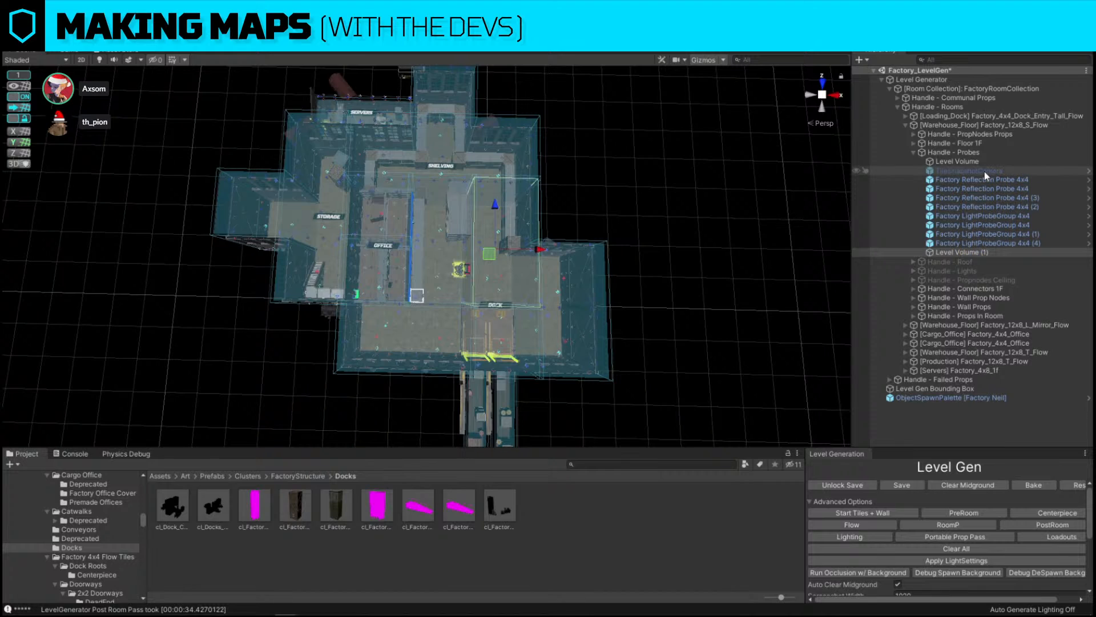
click(977, 252)
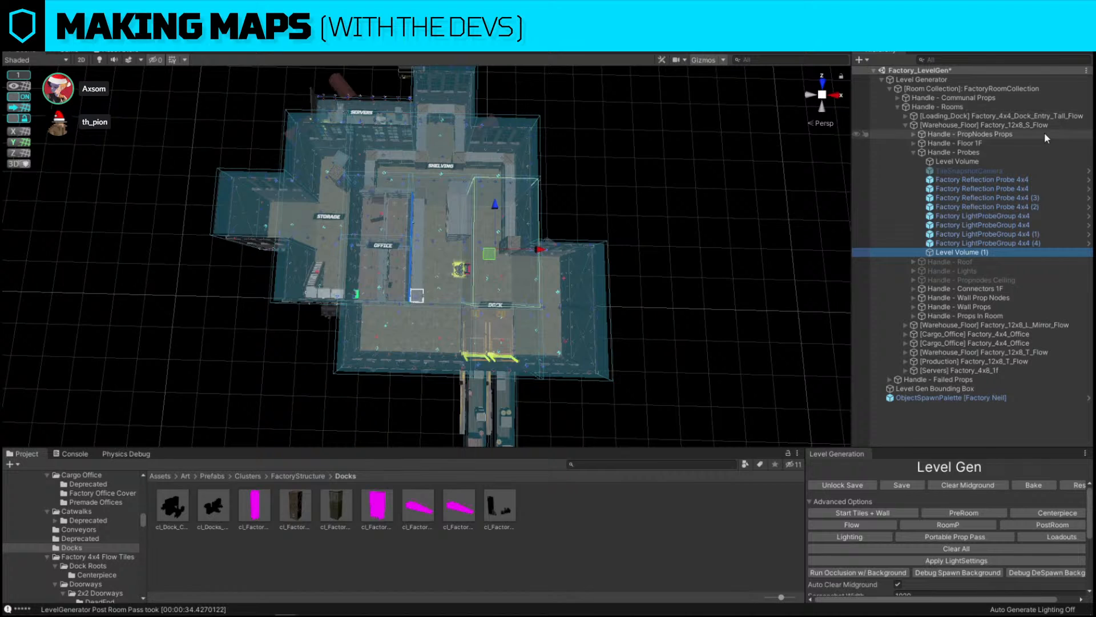
Hide the L_Snap layer again and collapse the warehouse floor room in the hierarchy
click(1021, 41)
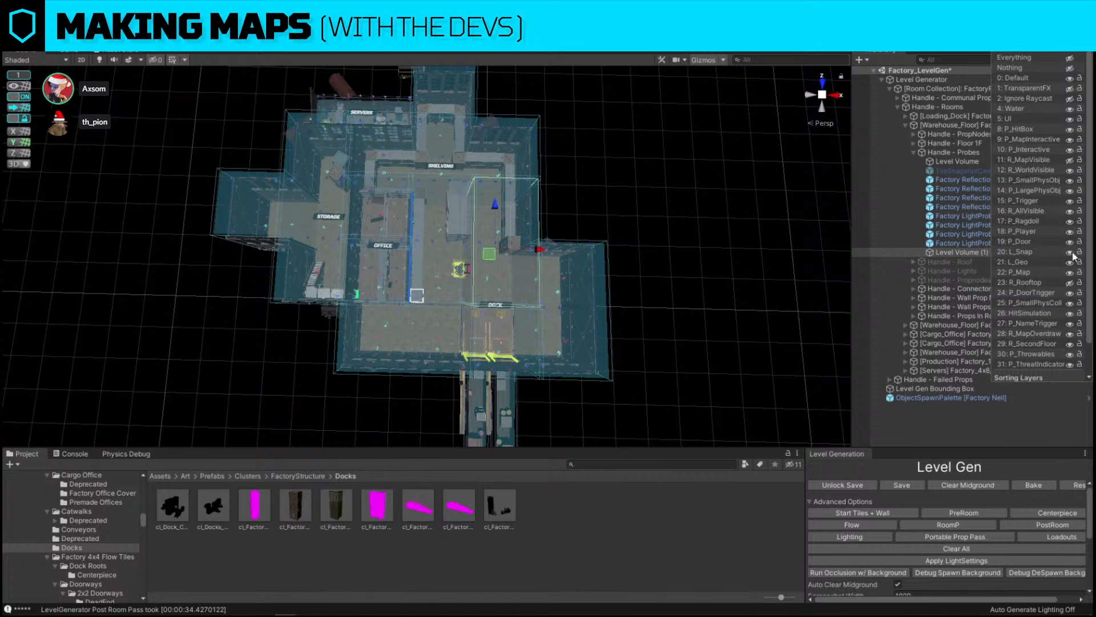
click(1070, 252)
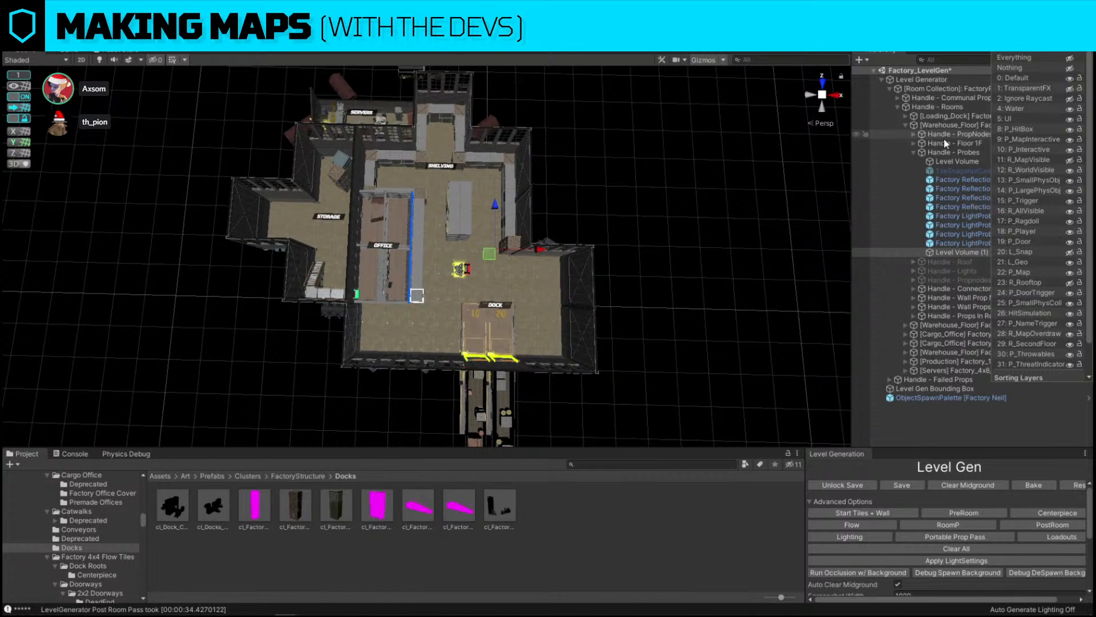
click(913, 153)
click(906, 125)
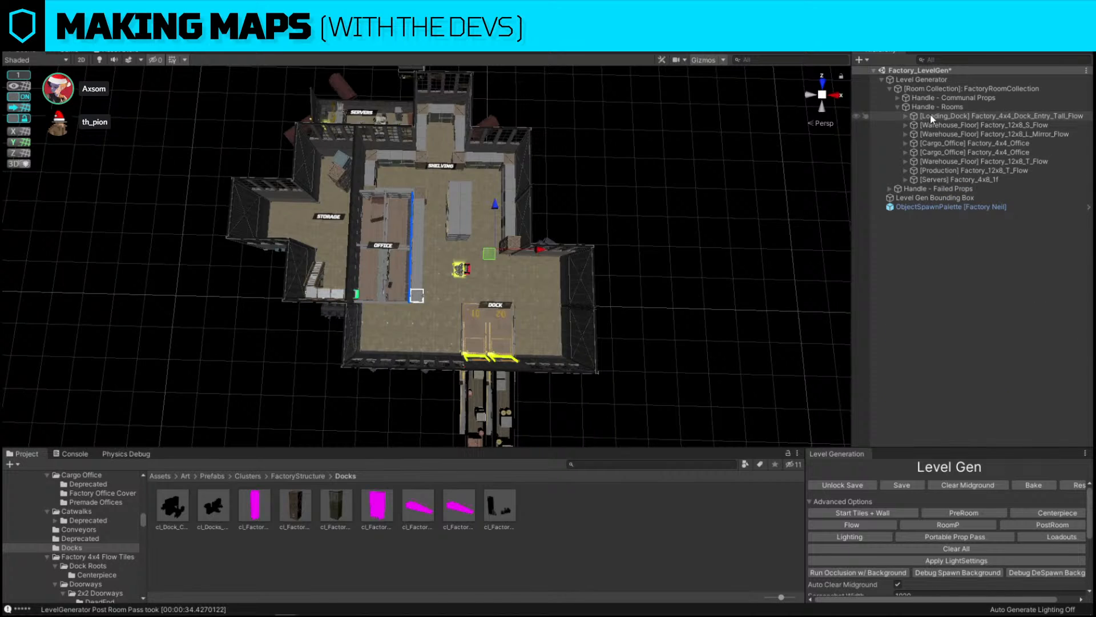
Select each room in the hierarchy in turn to inspect its bounds in the map, then deselect
click(930, 114)
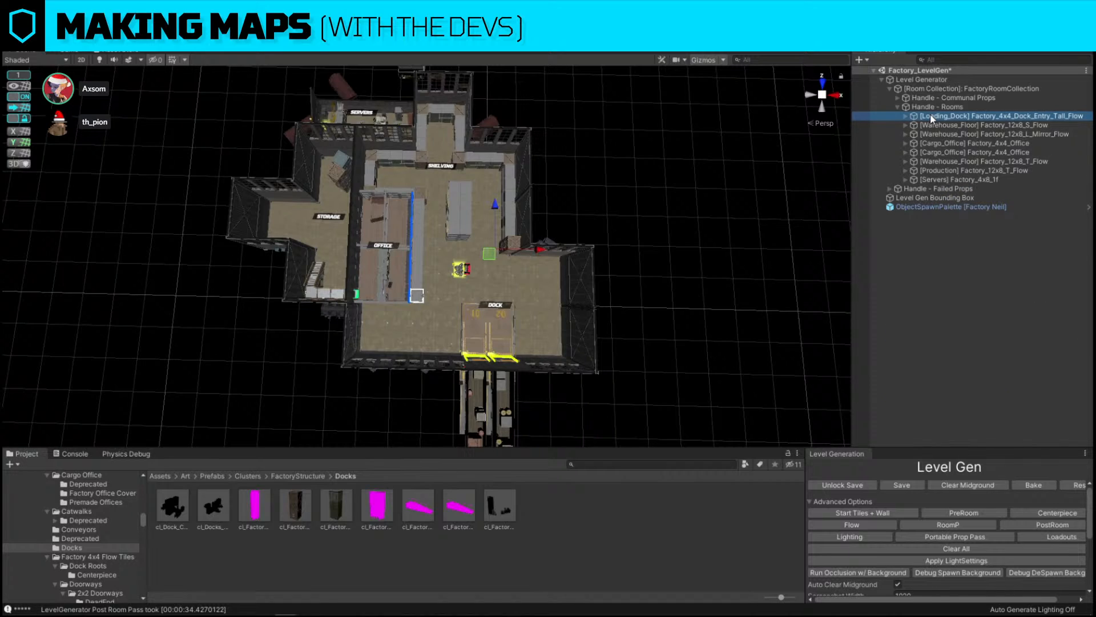
click(960, 125)
click(962, 134)
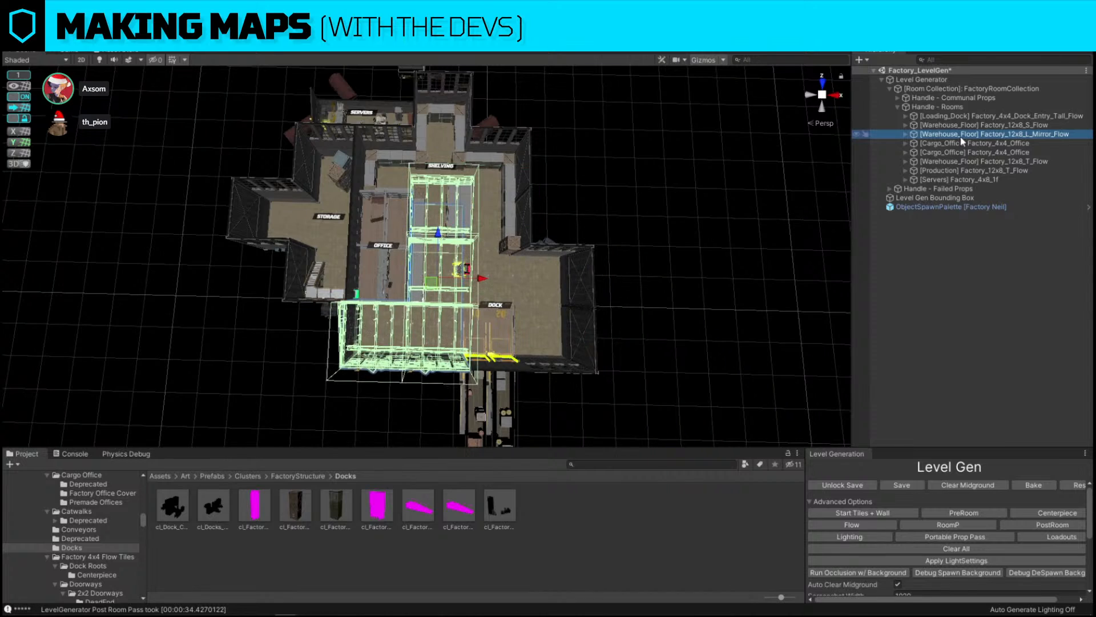
click(962, 143)
click(964, 152)
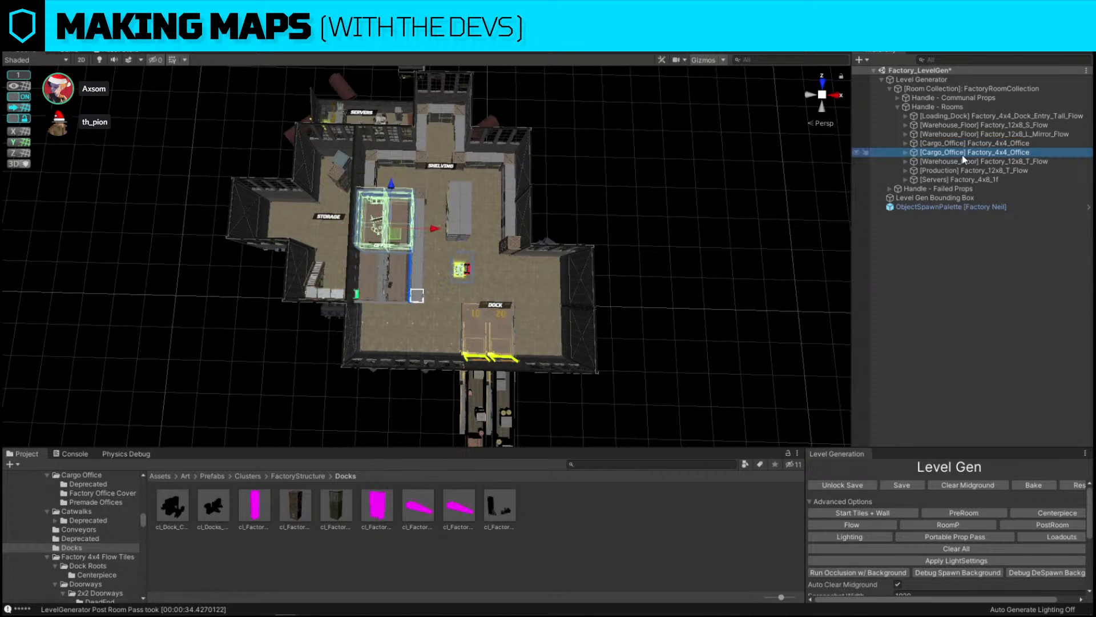
click(961, 164)
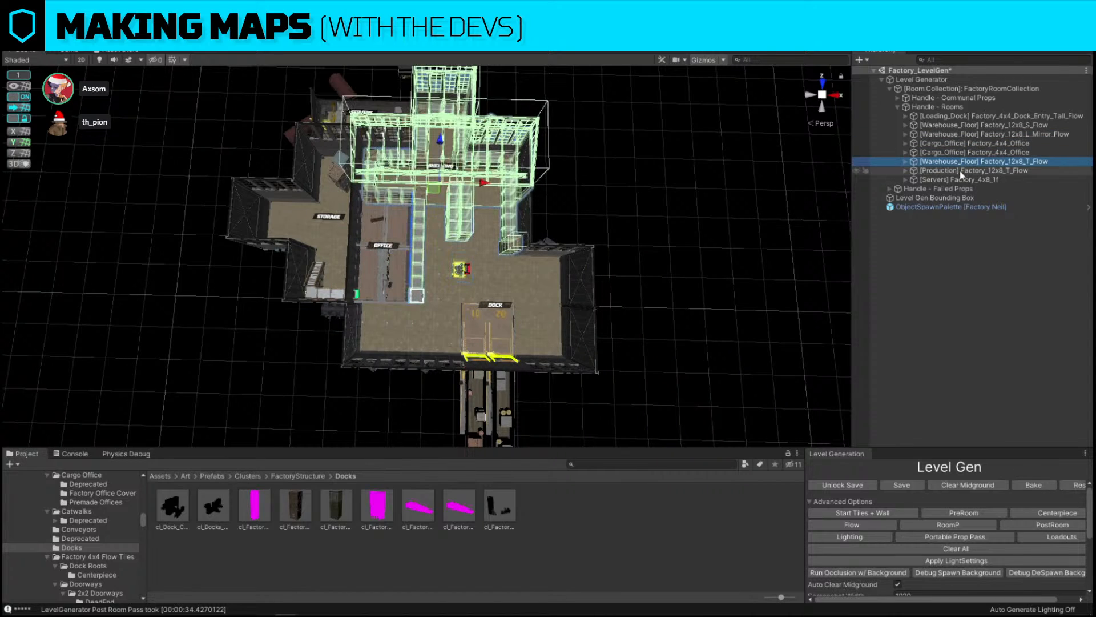
click(961, 172)
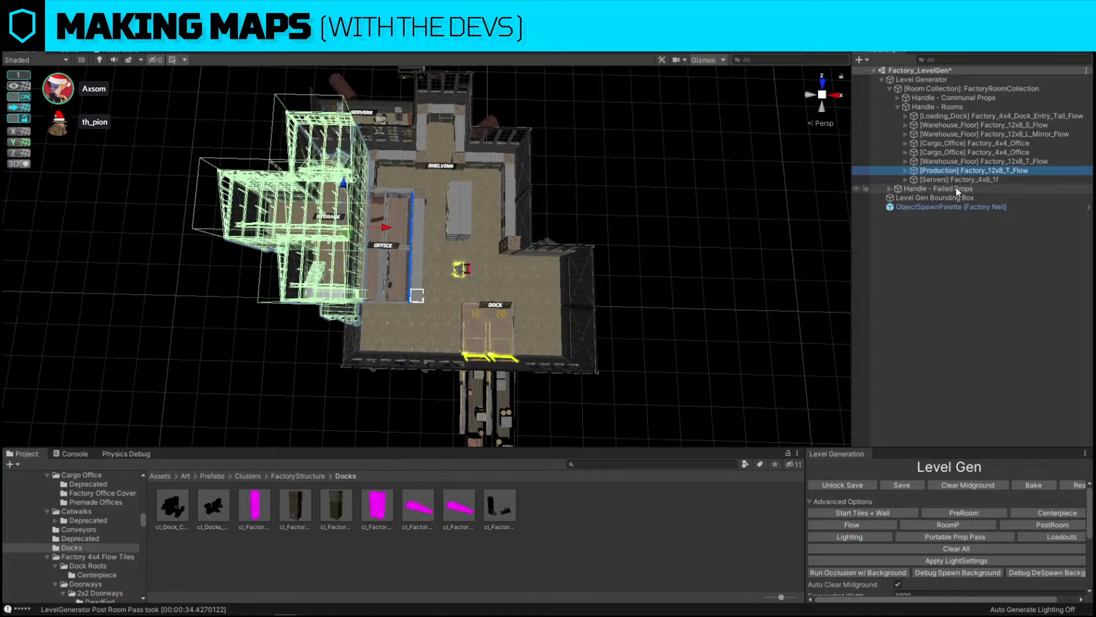
click(954, 179)
click(684, 204)
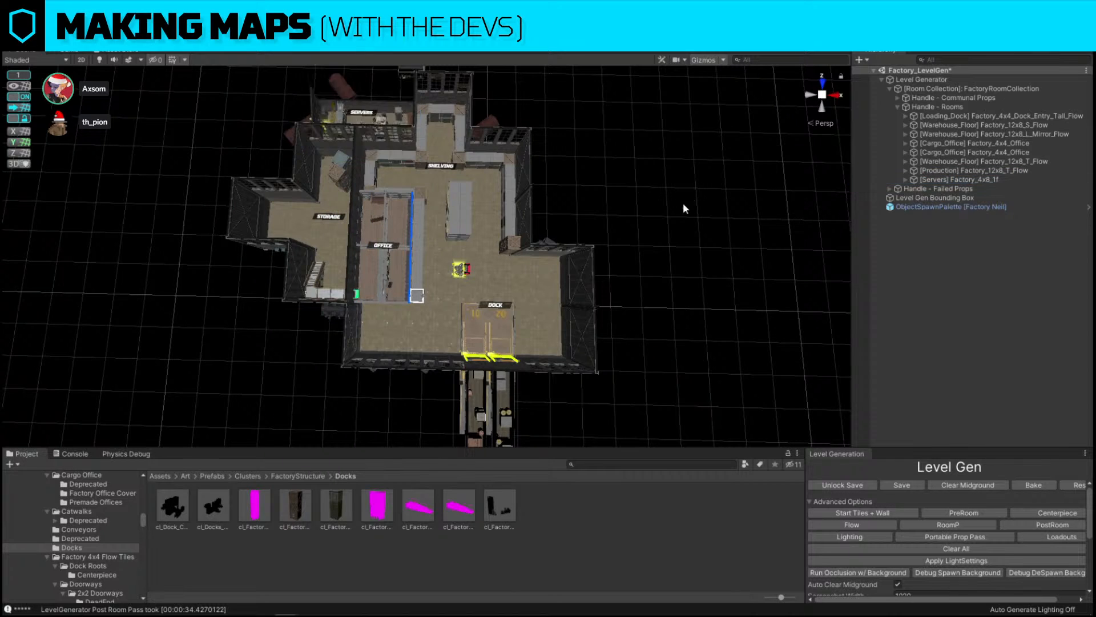
Orbit around the storage, office and shelving area to examine the layout
key(s)
right_drag(684, 204, 684, 203)
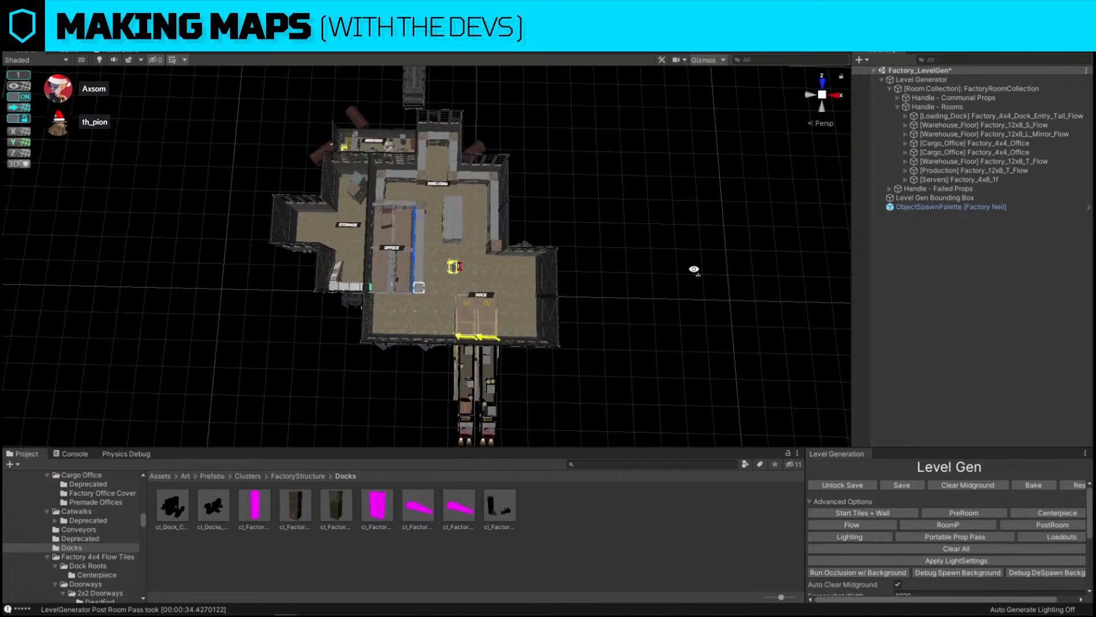
right_drag(692, 269, 533, 168)
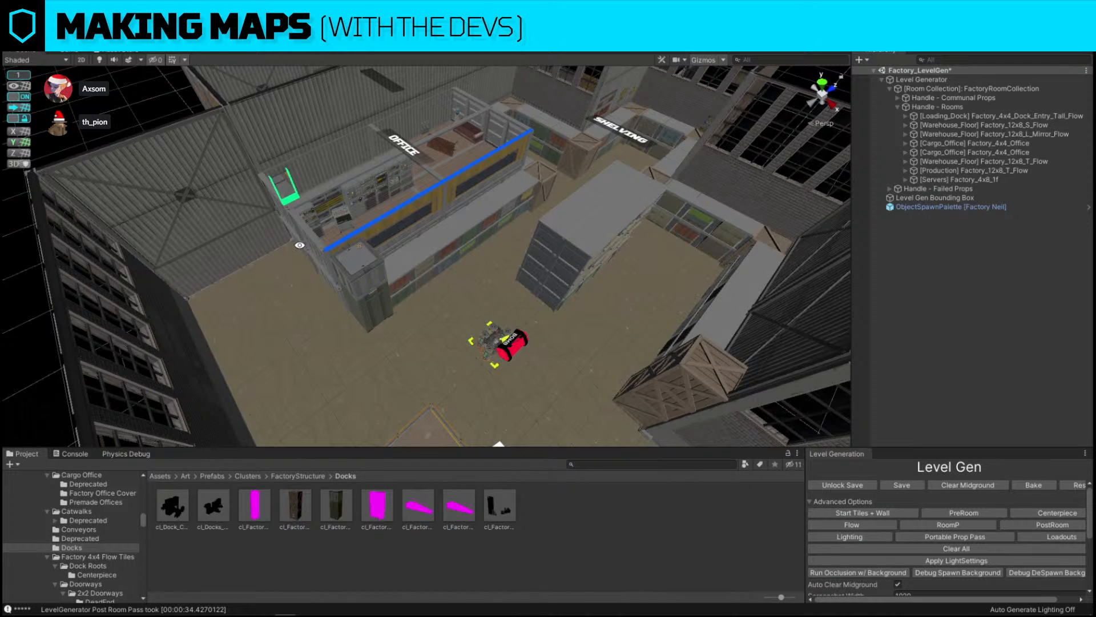
alt+drag(301, 246, 523, 185)
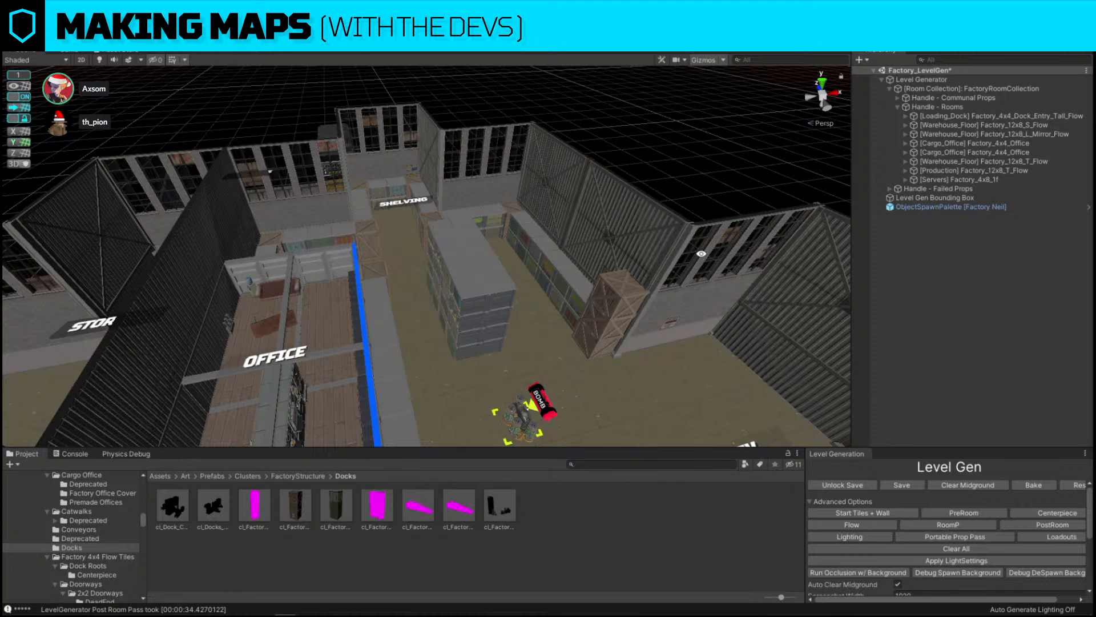
alt+drag(701, 253, 739, 221)
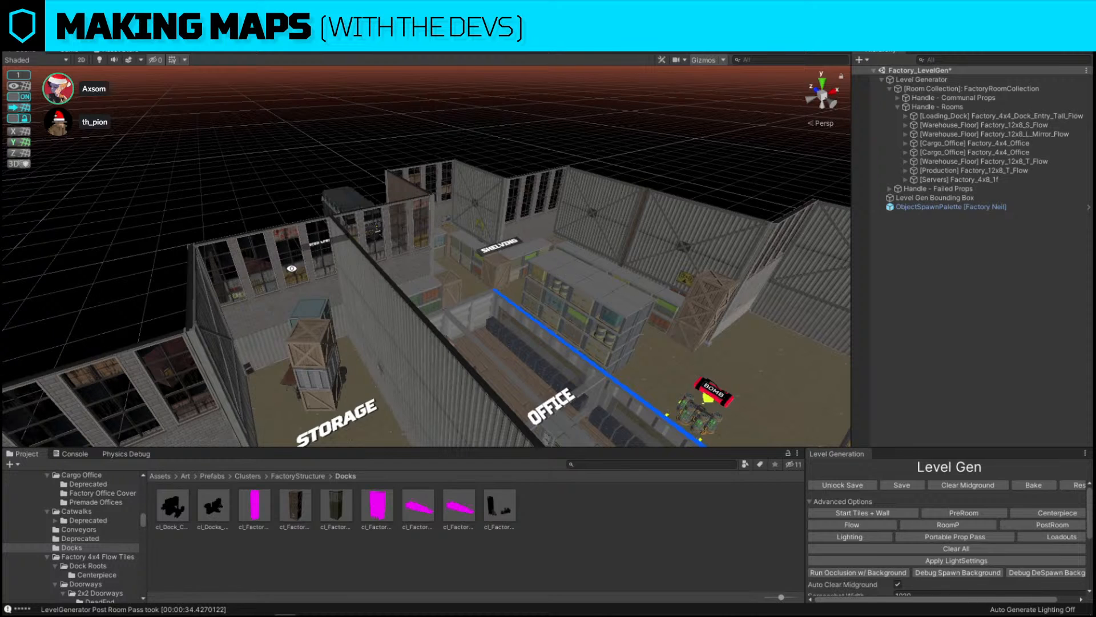
right_drag(333, 350, 440, 260)
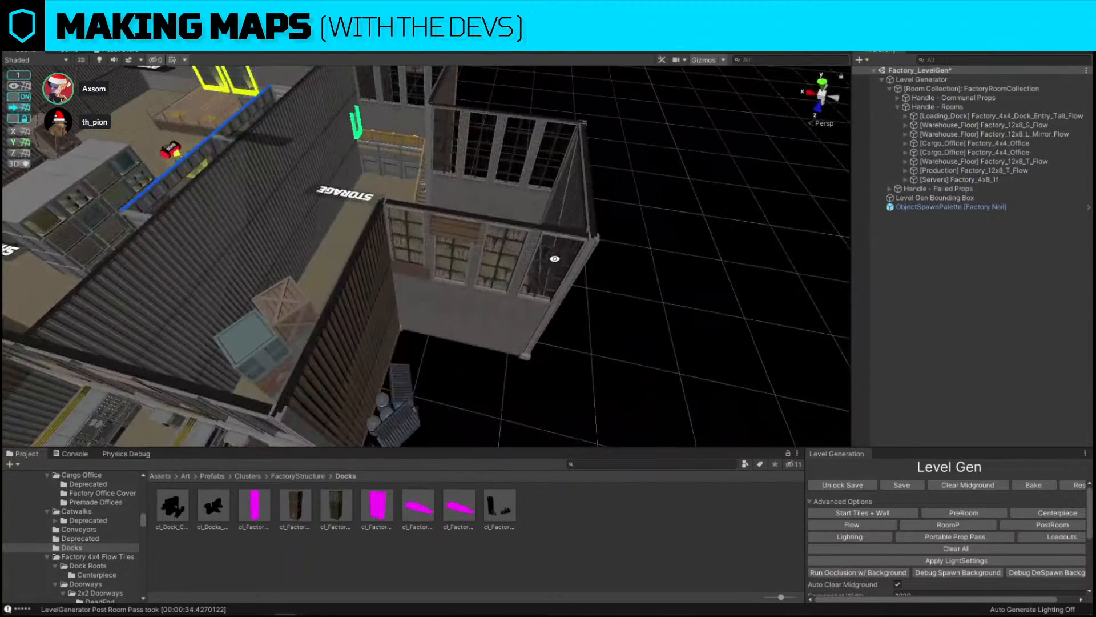
right_drag(643, 122, 122, 119)
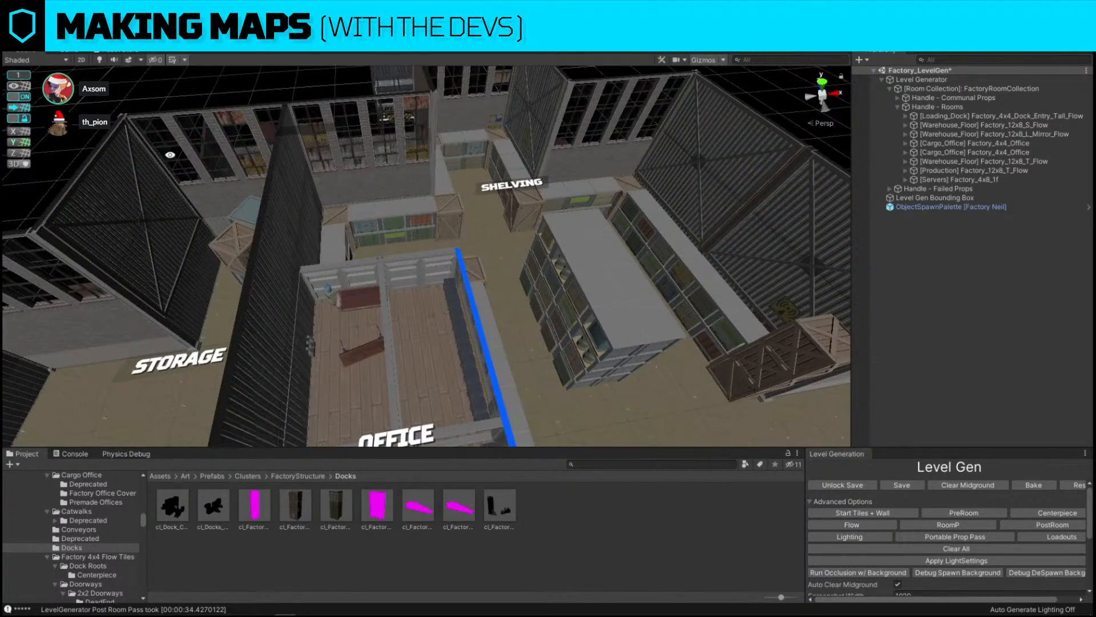
right_drag(530, 251, 419, 213)
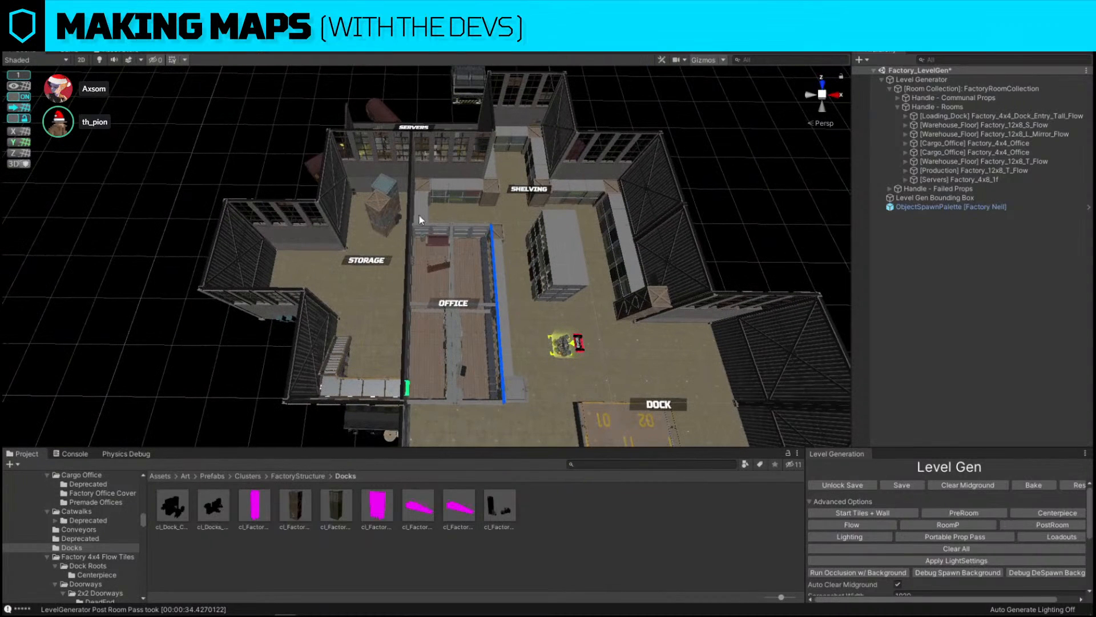
click(385, 204)
key(Delete)
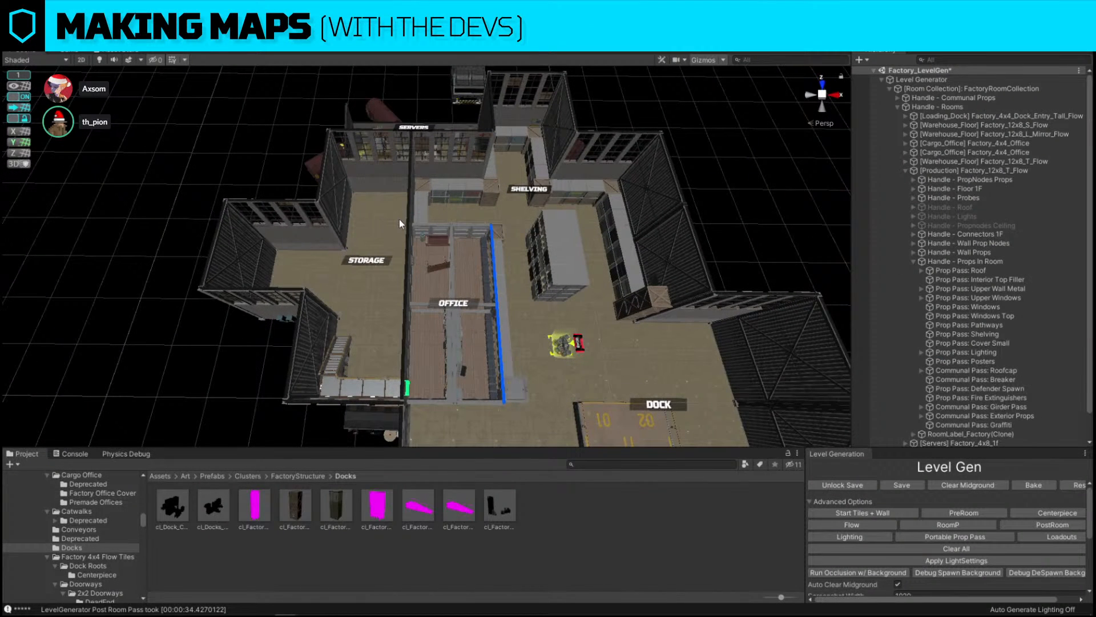
key(ctrl+z)
Examine the storage room's stair and doorway pieces up close, then zoom back out
click(735, 143)
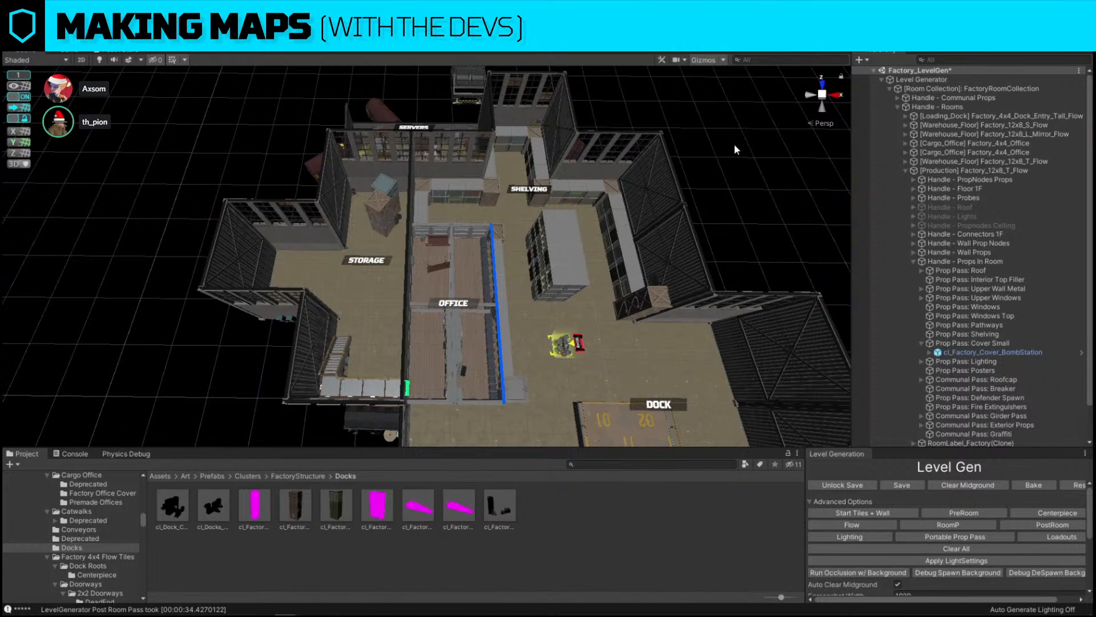
scroll(166, 302, up, 3)
alt+drag(177, 280, 557, 190)
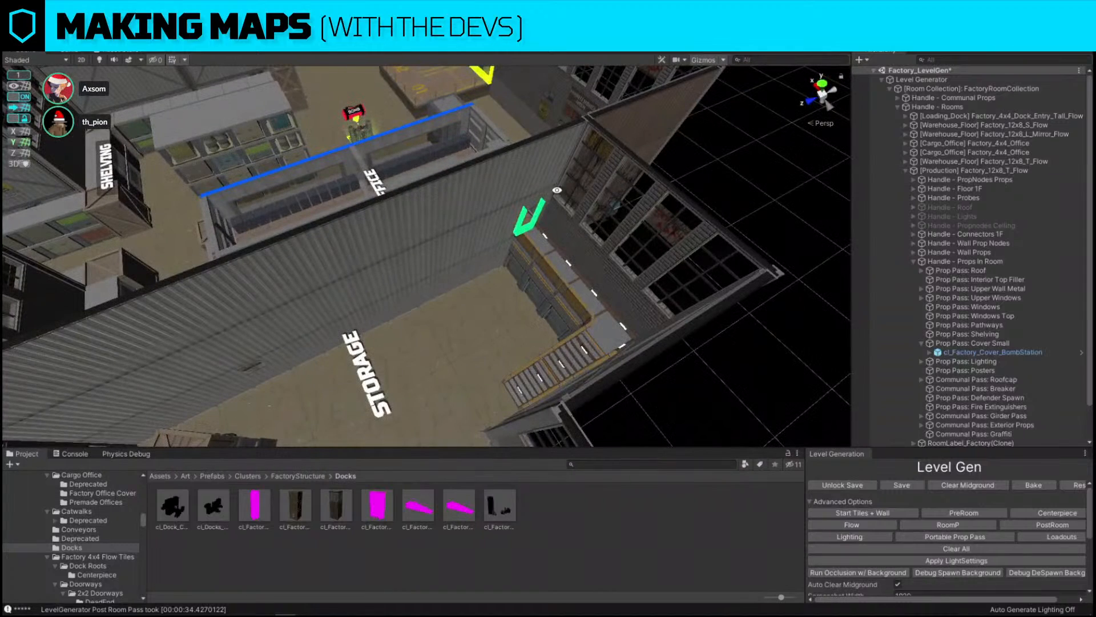
click(537, 172)
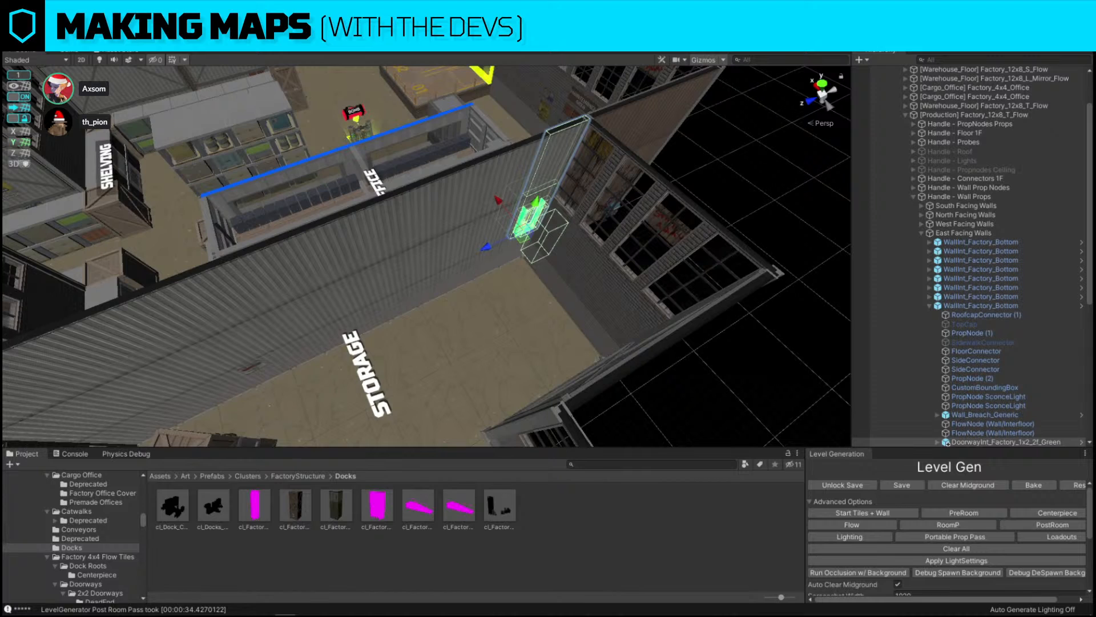
key(ctrl+z)
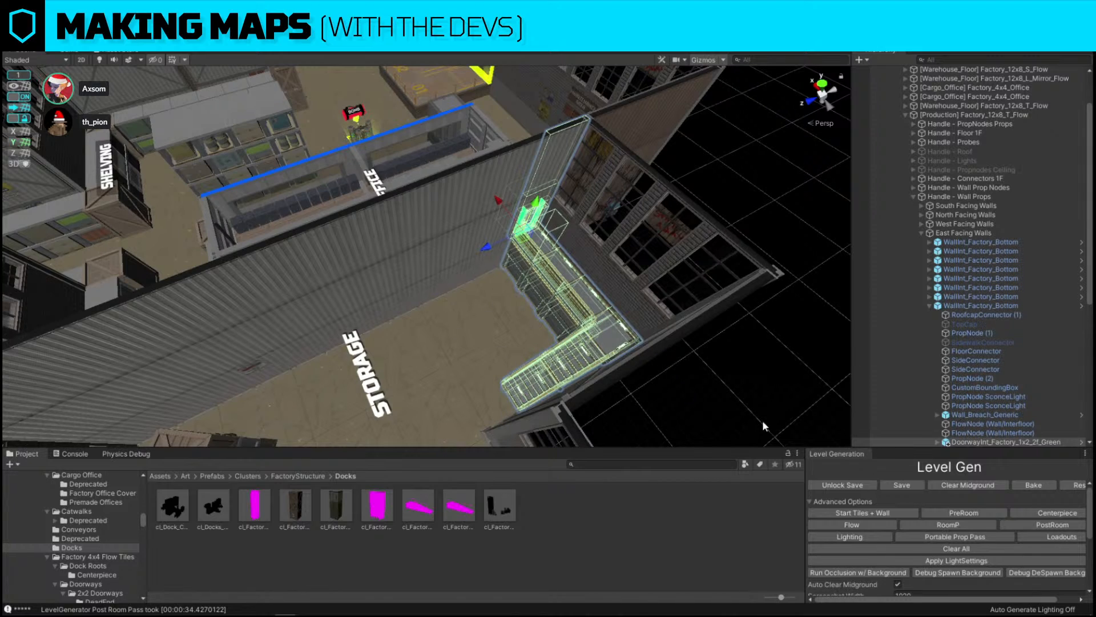
click(723, 402)
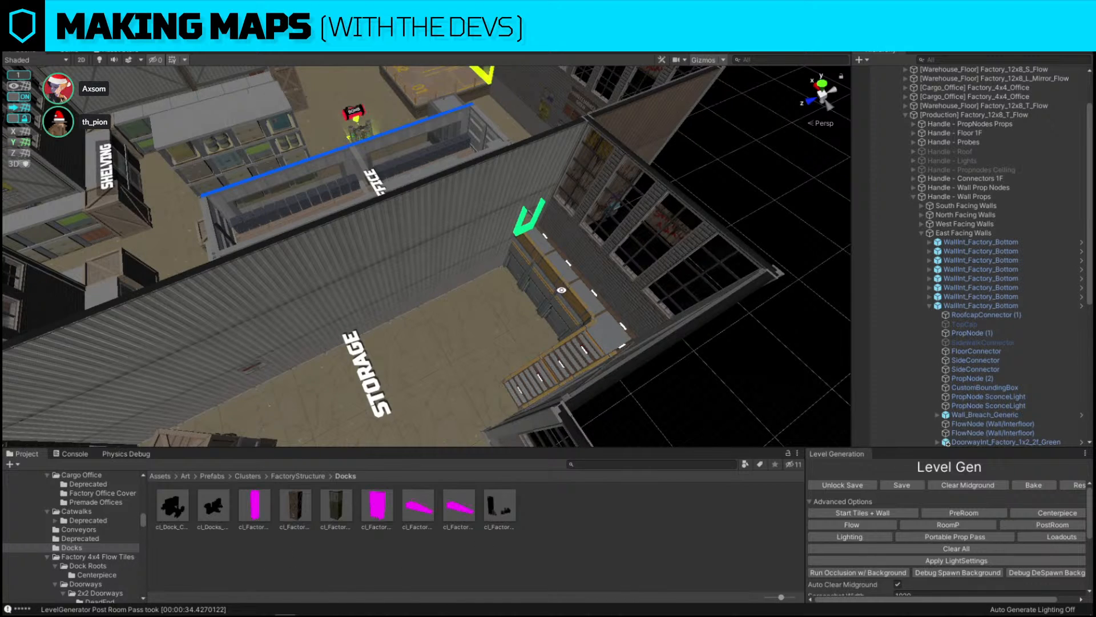
alt+drag(680, 287, 342, 255)
scroll(343, 255, down, 10)
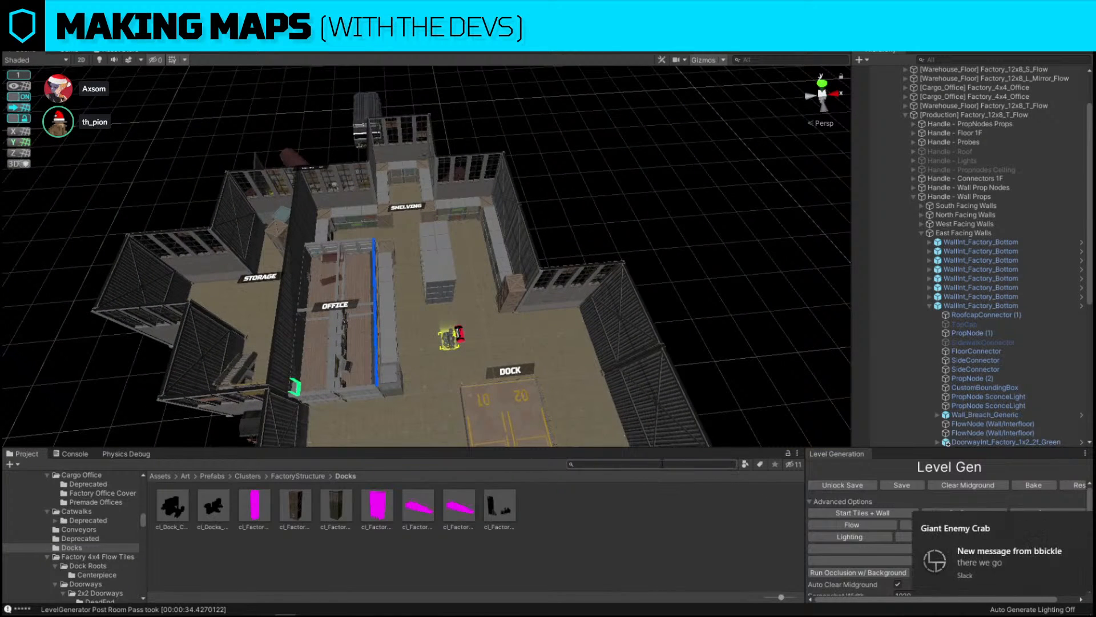
click(1071, 523)
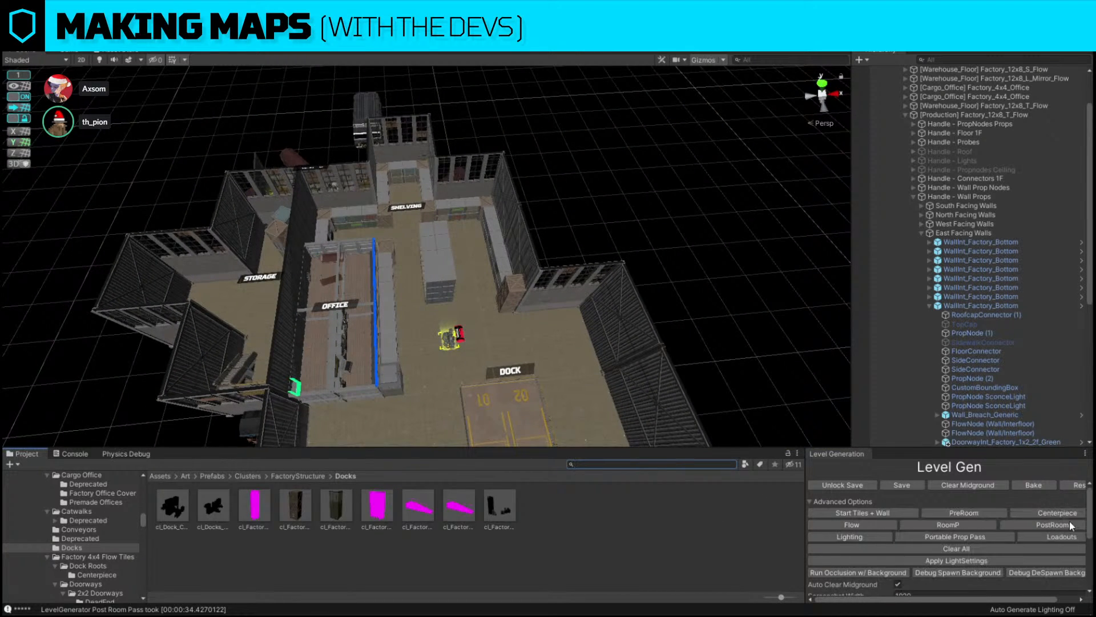
key(alt+Tab)
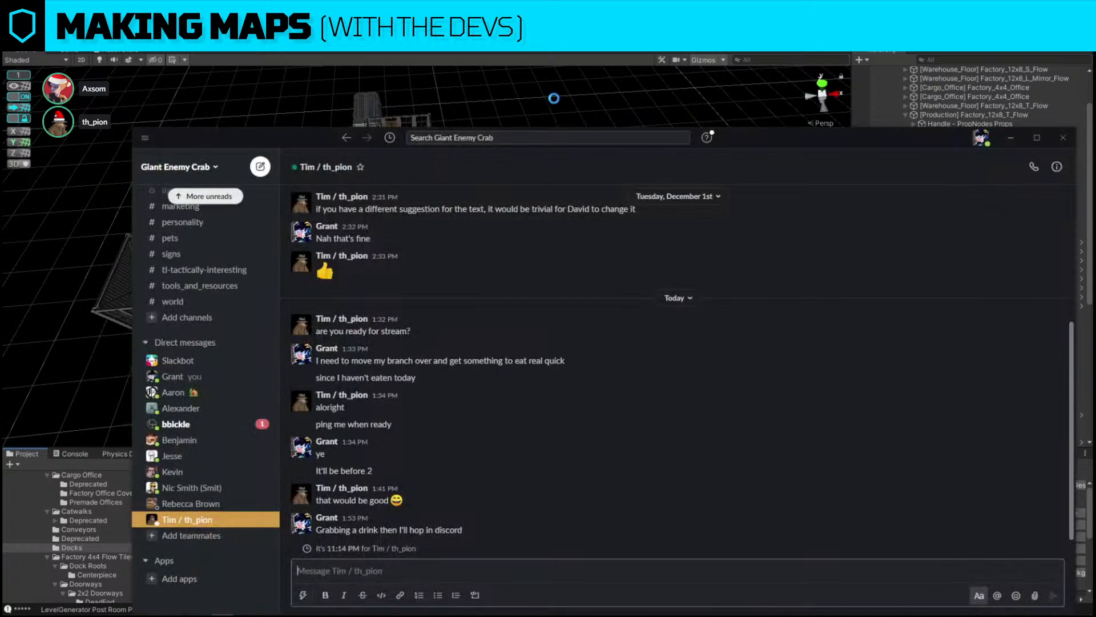
drag(803, 145, 1095, 148)
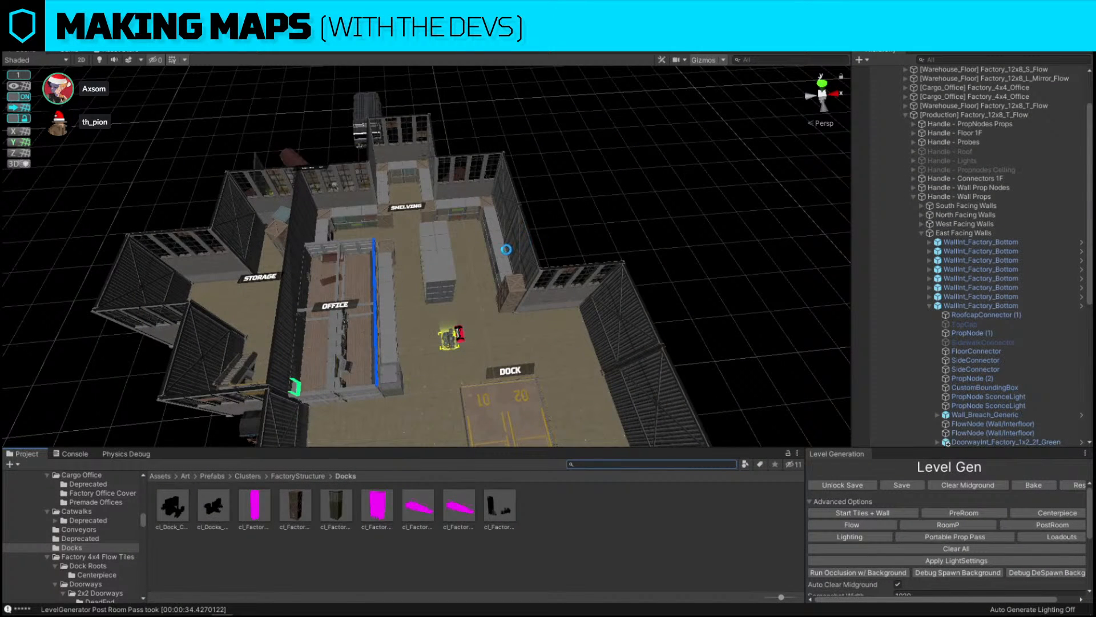
Show the L_Snap layer and move the view into the storage room
alt+drag(505, 249, 506, 249)
click(1017, 37)
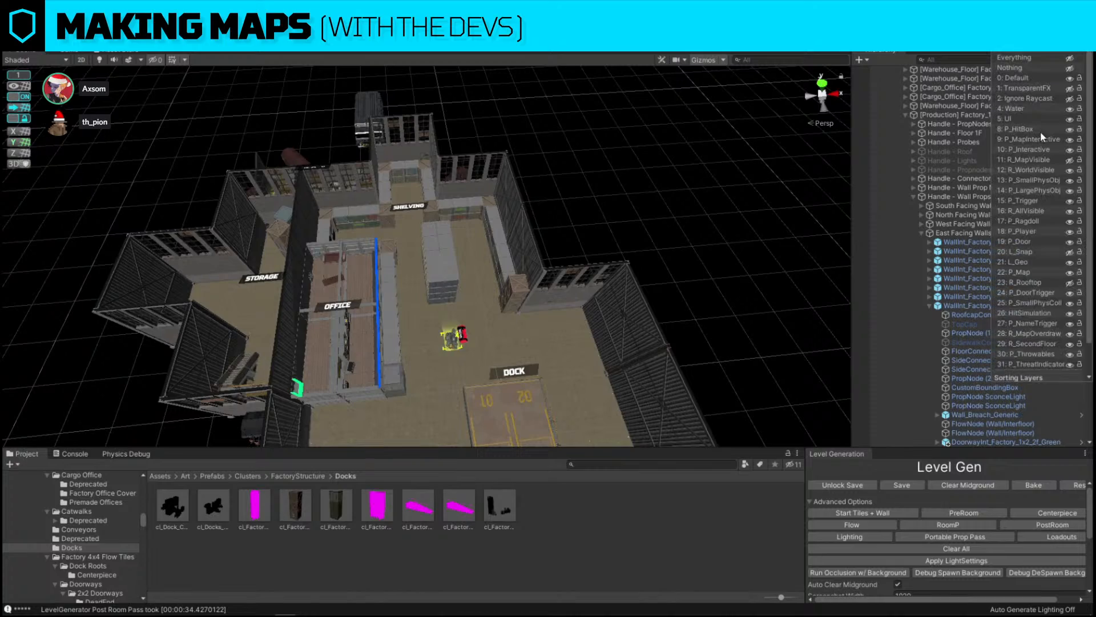
click(1070, 254)
right_drag(602, 181, 486, 221)
key(w)
key(a)
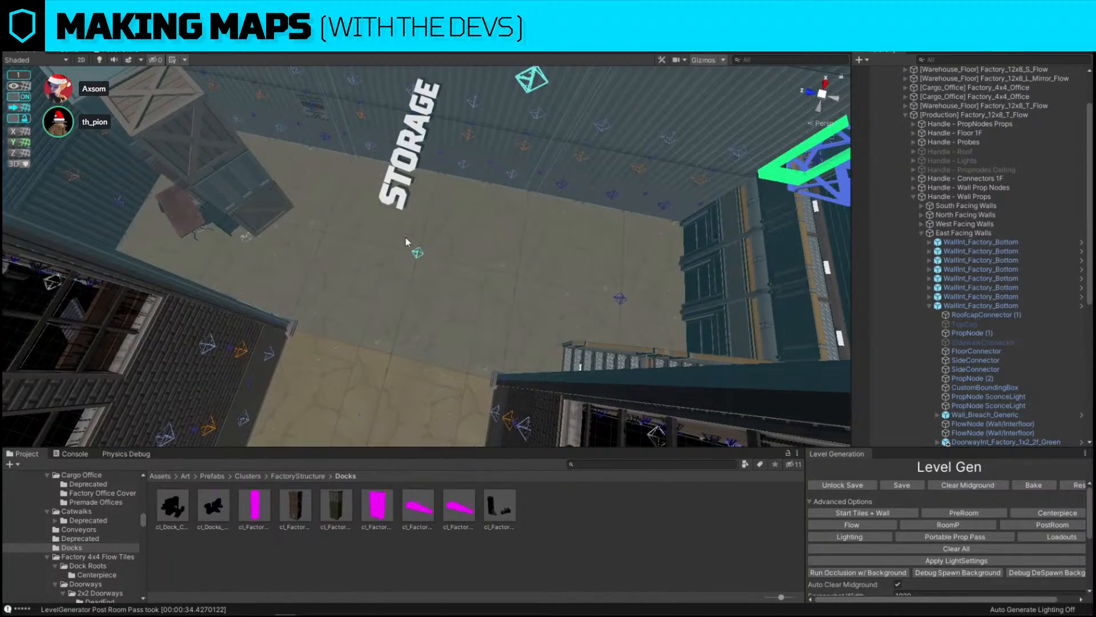
key(w)
right_drag(405, 236, 662, 141)
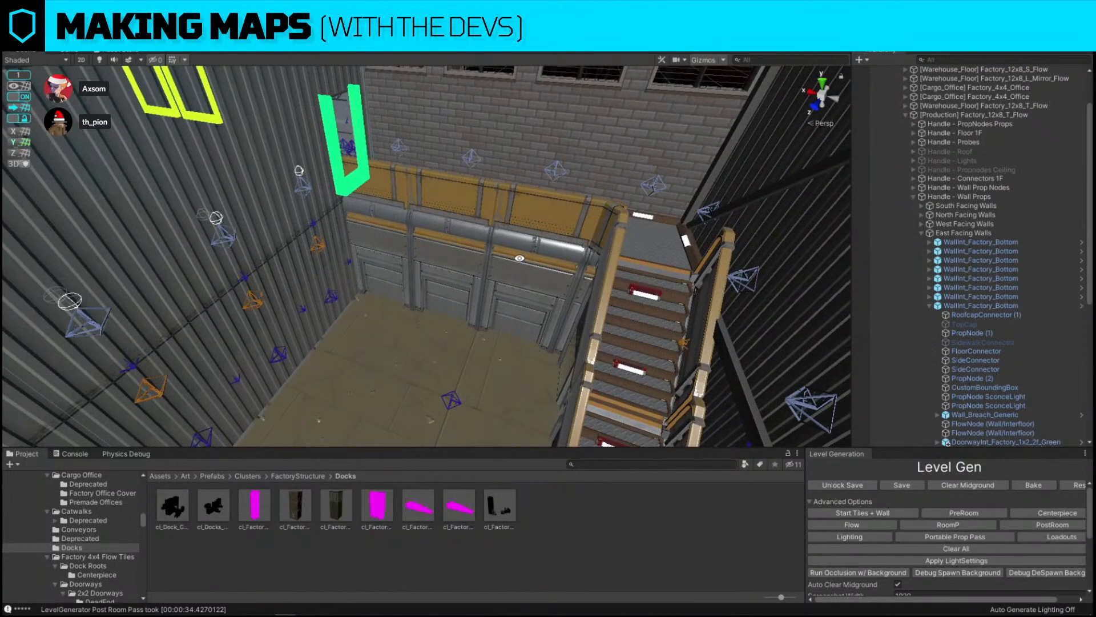
Deactivate the interior catwalk stair piece against the storage room wall
click(514, 264)
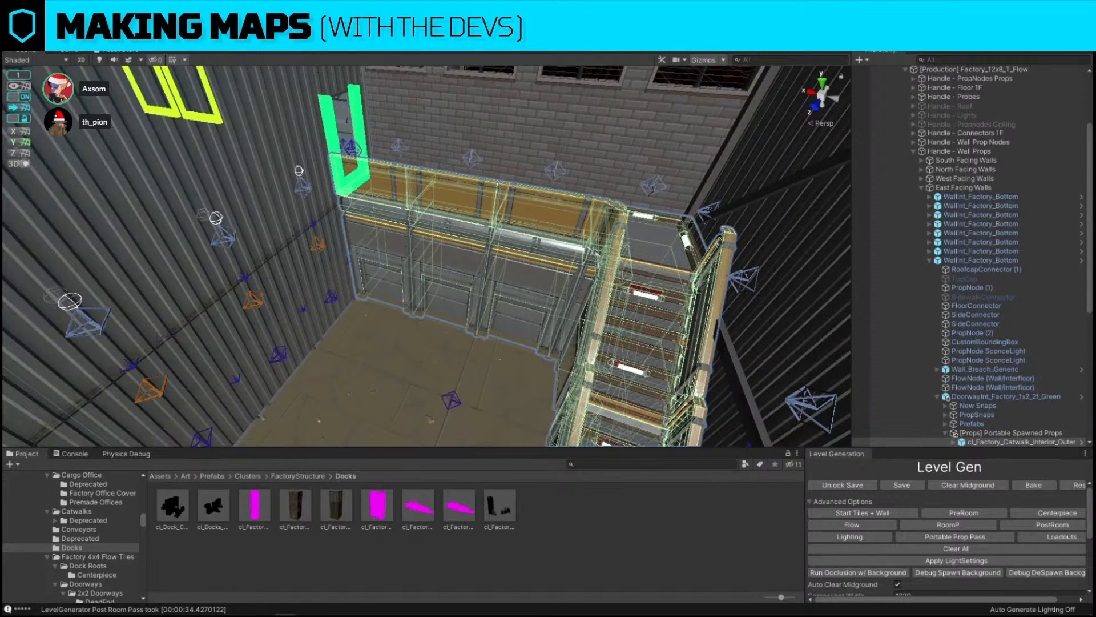
key(alt+shift+a)
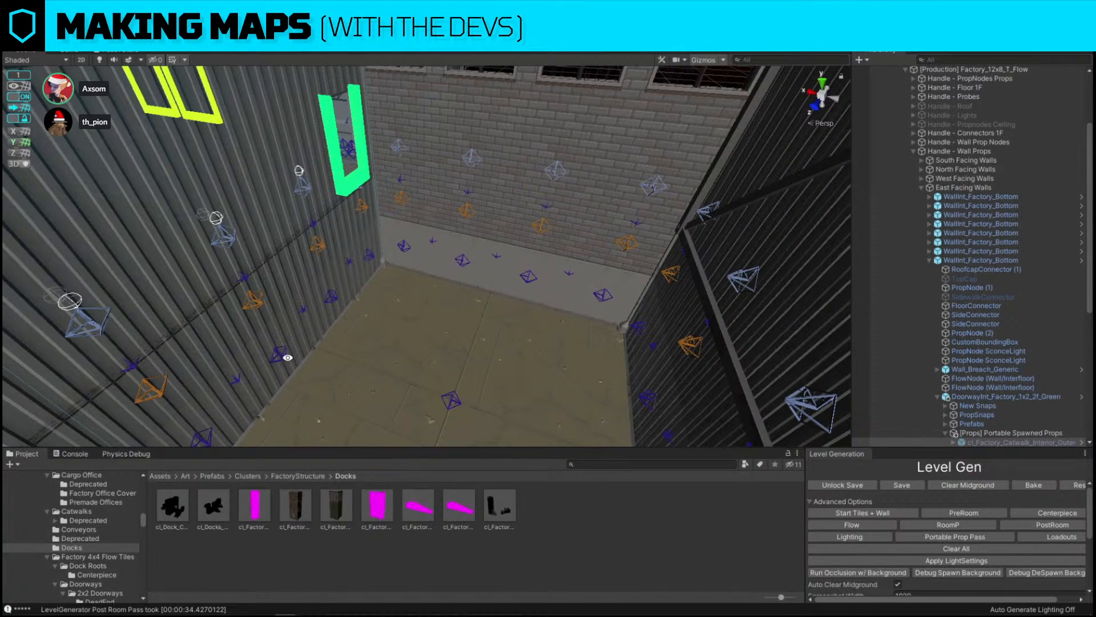
right_drag(482, 186, 577, 236)
key(w)
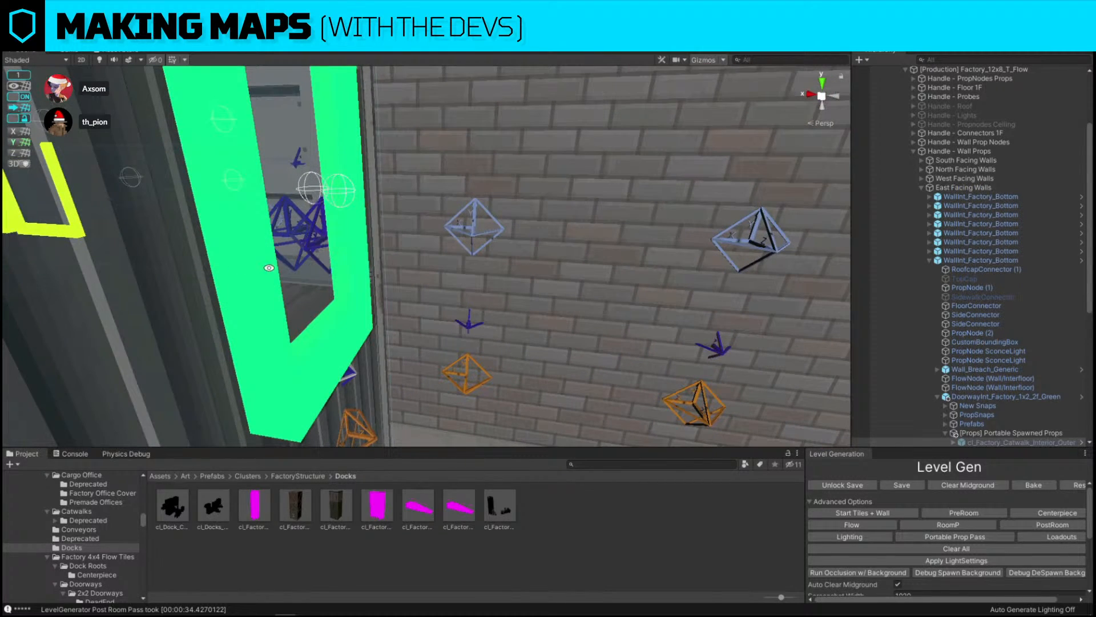
Examine the green doorway and the deactivated catwalk piece from outside the storage room
click(577, 235)
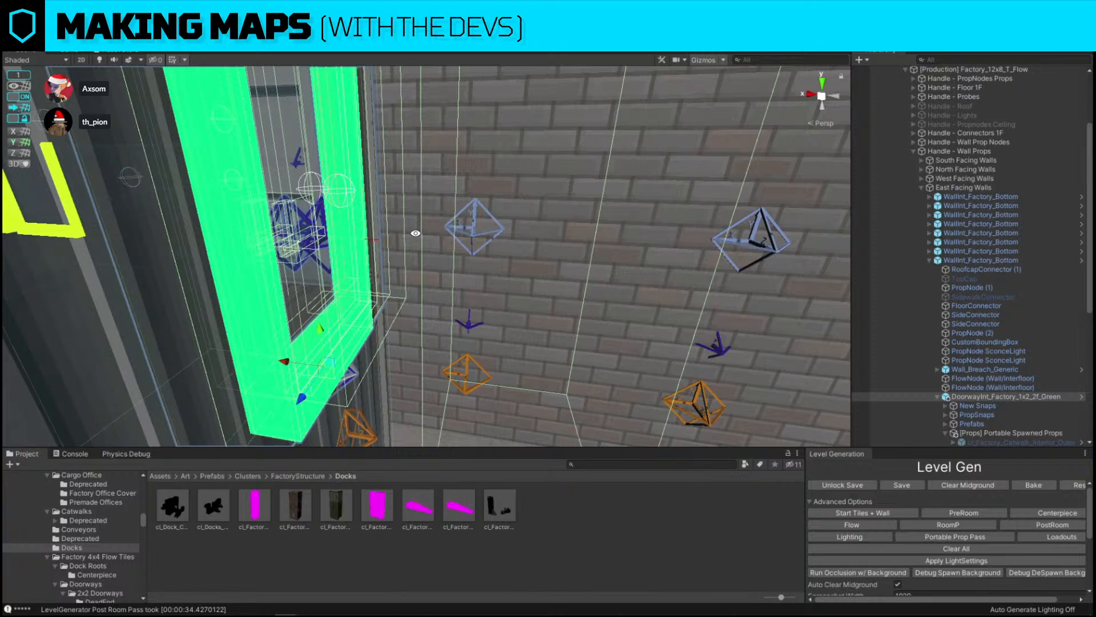
key(s)
right_drag(415, 233, 365, 264)
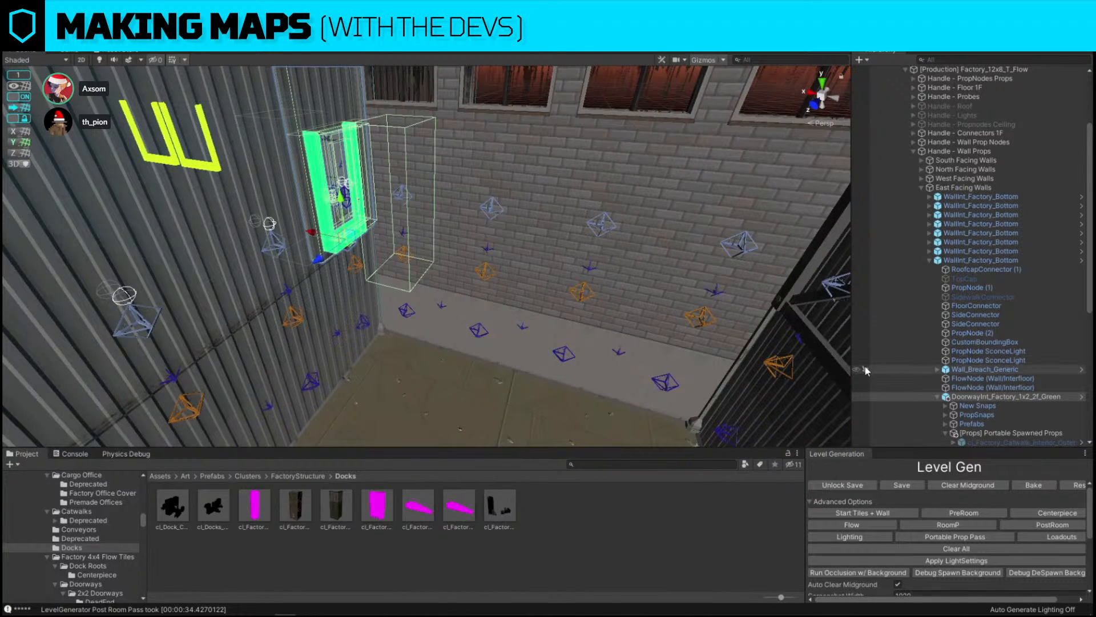
click(995, 440)
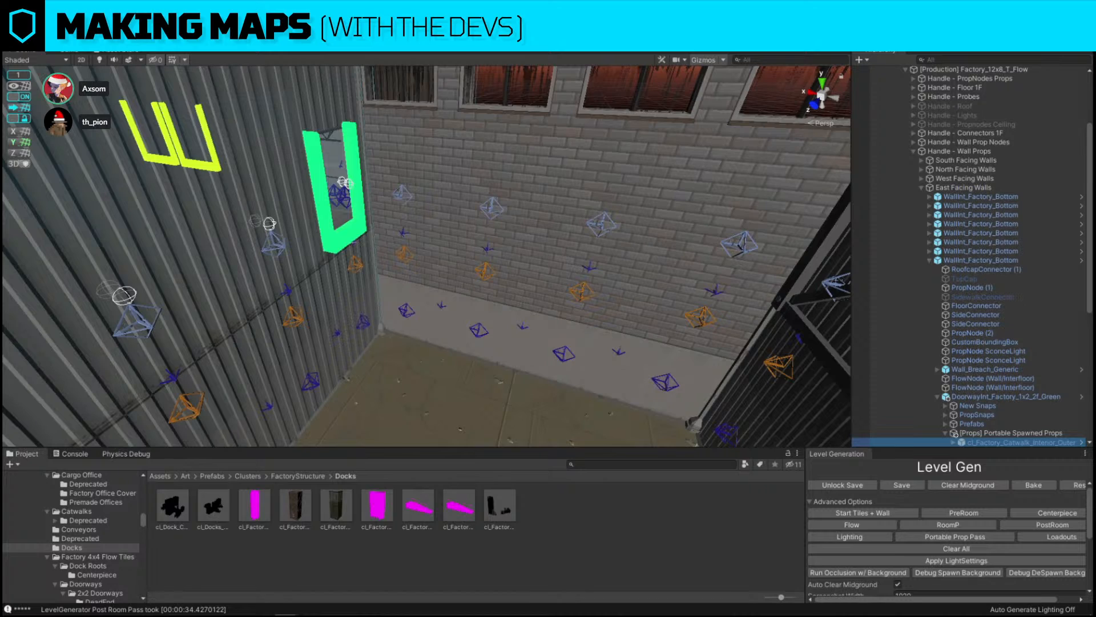
alt+drag(626, 255, 316, 325)
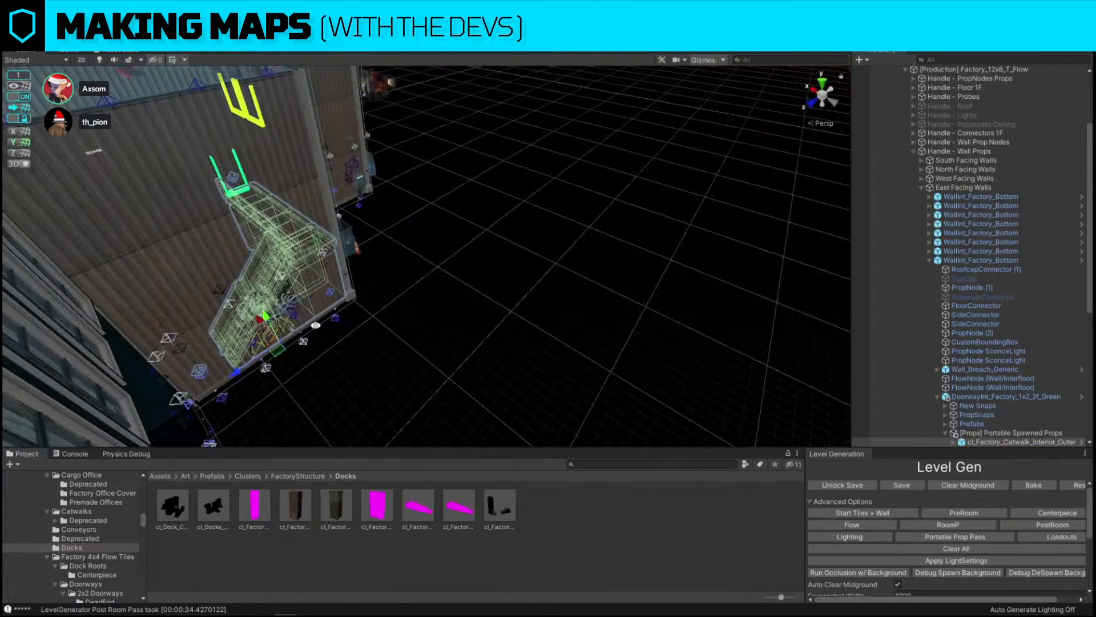
alt+drag(505, 364, 443, 133)
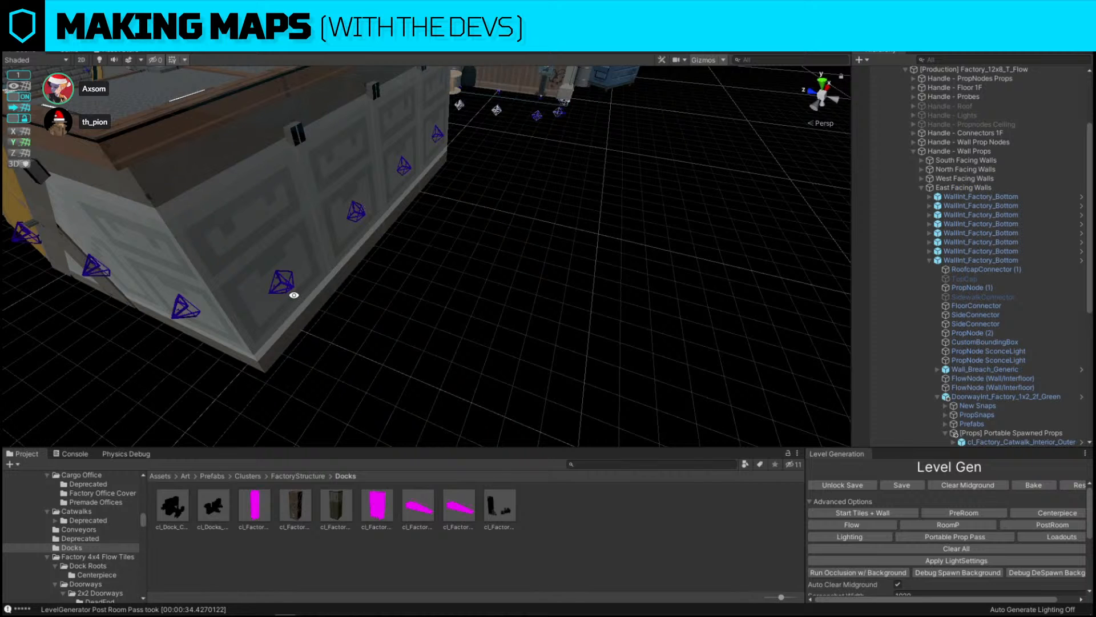
alt+drag(293, 295, 225, 269)
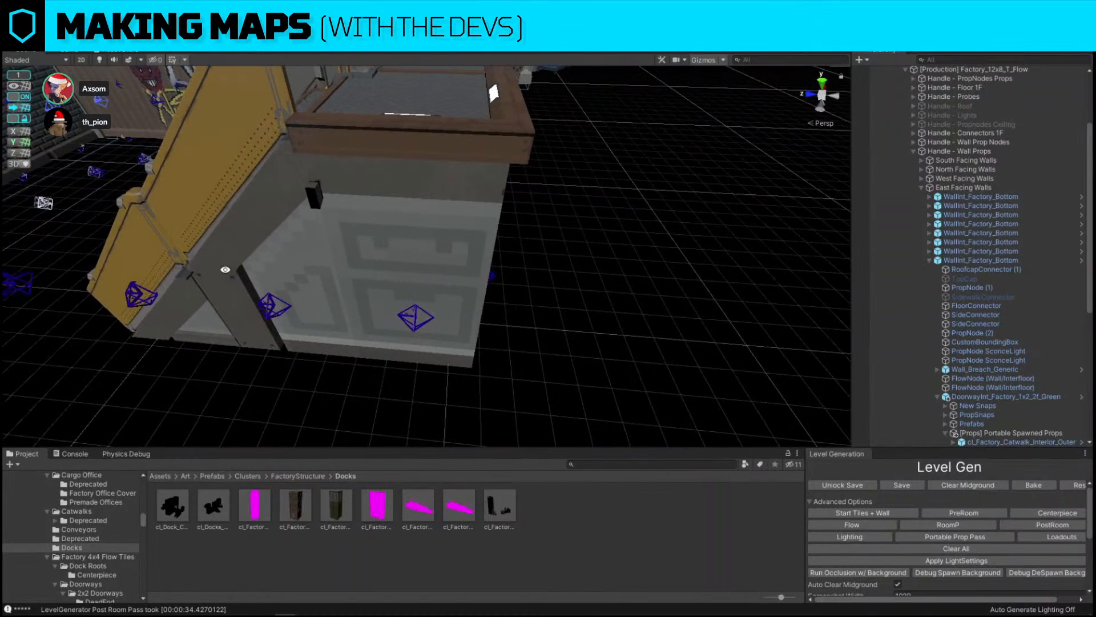
Examine the storage room's walls and catwalk stair from several angles inside and above the room
alt+drag(710, 271, 677, 160)
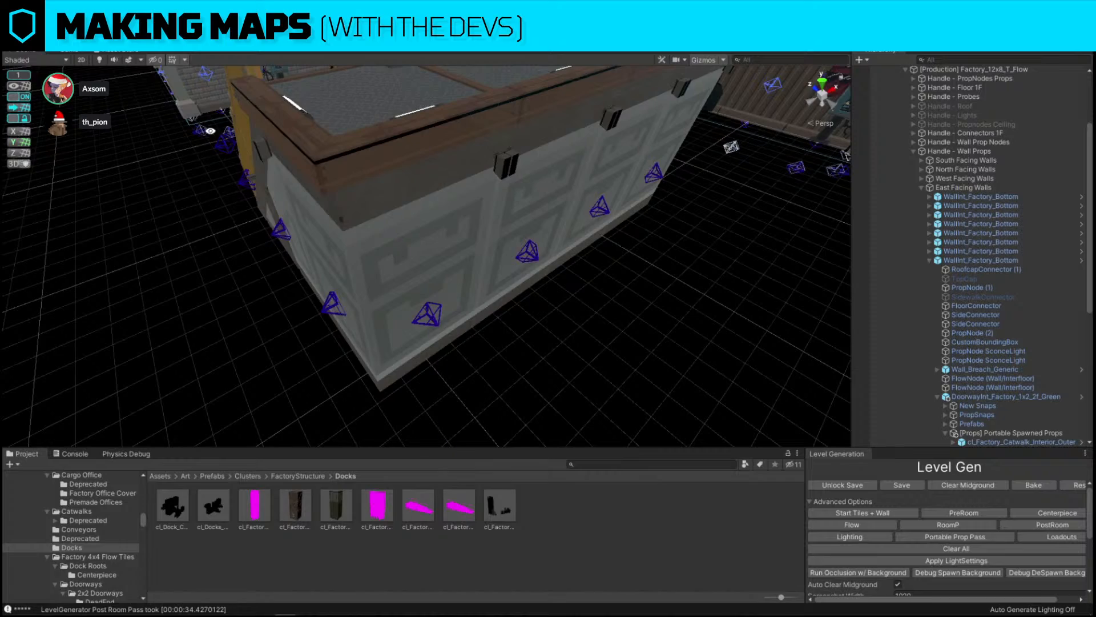
alt+drag(612, 199, 717, 222)
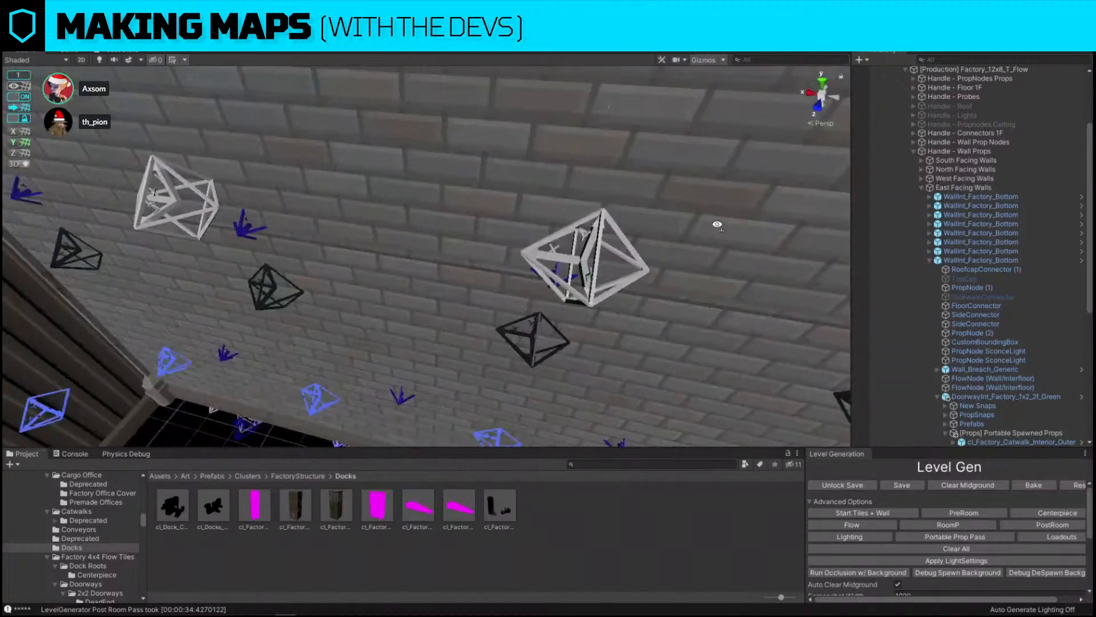
alt+drag(447, 286, 476, 282)
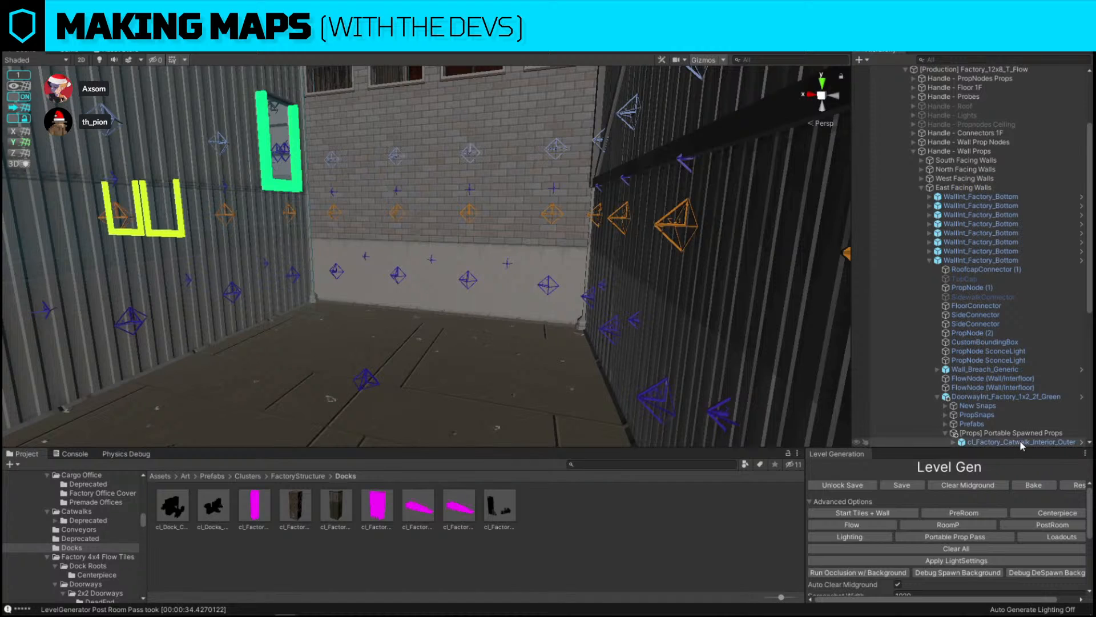
alt+drag(330, 398, 639, 151)
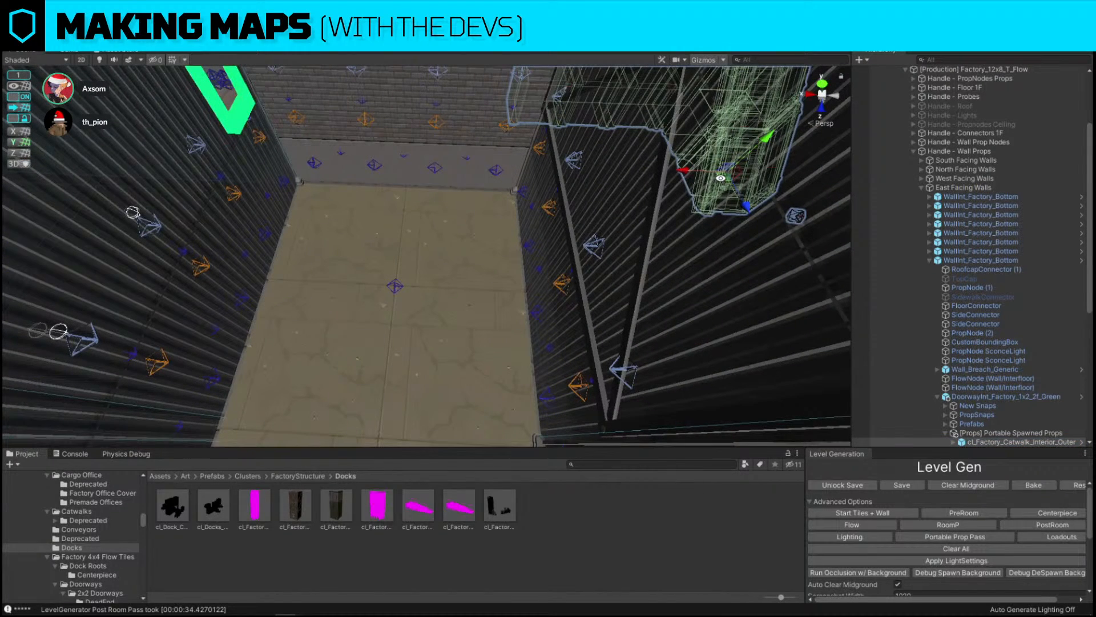
drag(724, 178, 575, 306)
click(478, 303)
click(483, 298)
alt+scroll(574, 306, up, 4)
drag(368, 277, 485, 281)
alt+scroll(494, 273, down, 4)
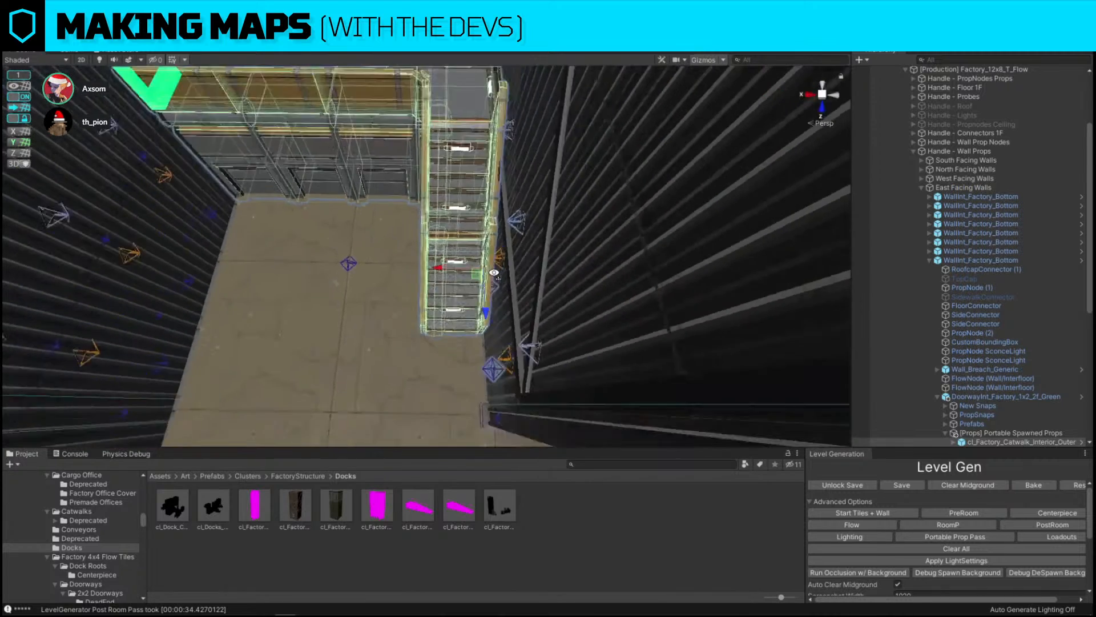
alt+scroll(494, 273, down, 5)
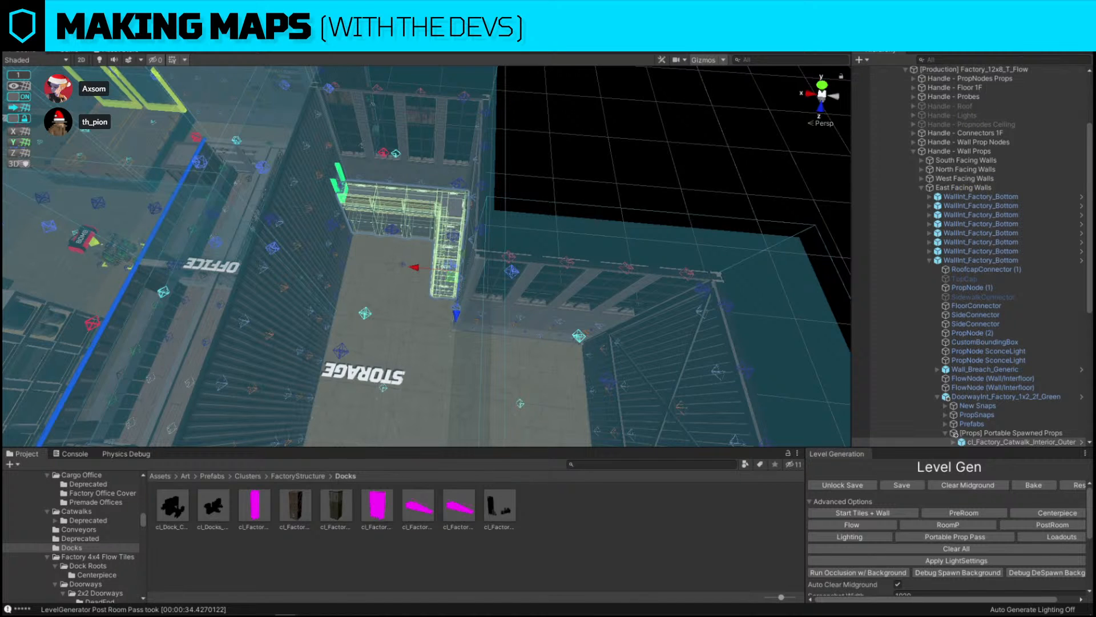
Hide the L_Snap layer in the scene view
click(1019, 39)
click(1070, 261)
click(709, 108)
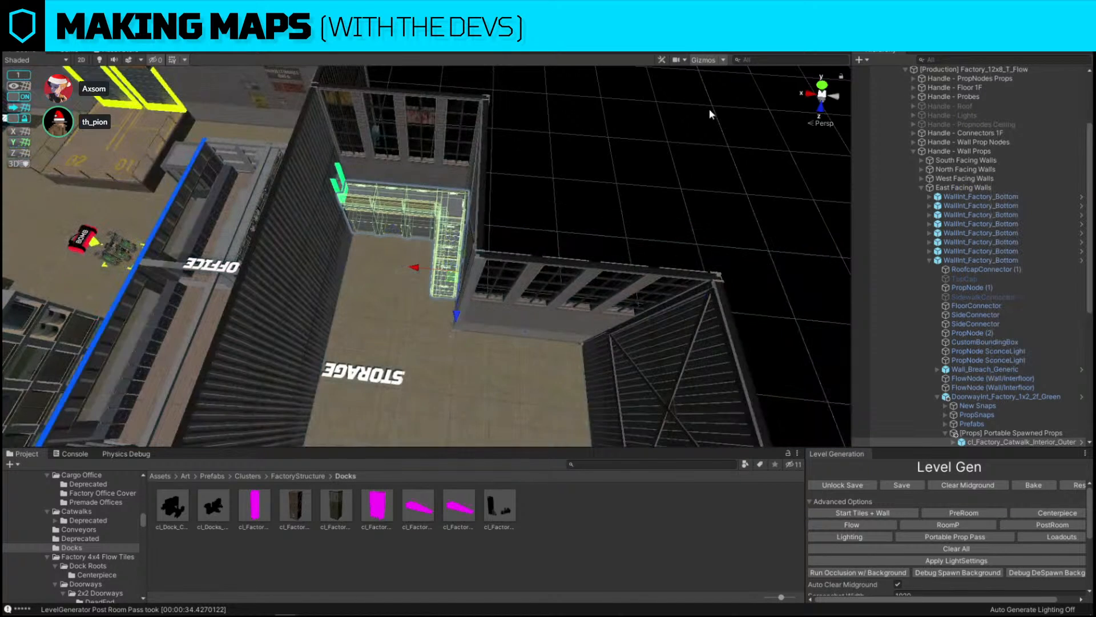
Replace the stacked prop in the storage room with cl_Factory_Cover_ForkliftCrate_Accident, found by searching accident
alt+drag(709, 108, 592, 337)
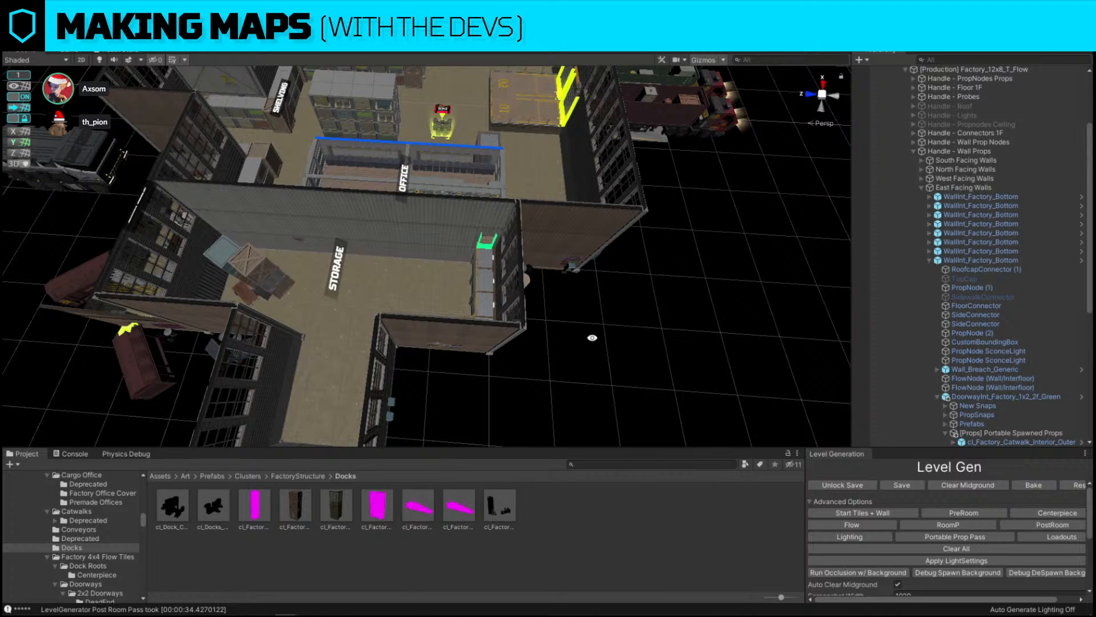
alt+drag(592, 337, 359, 281)
click(358, 282)
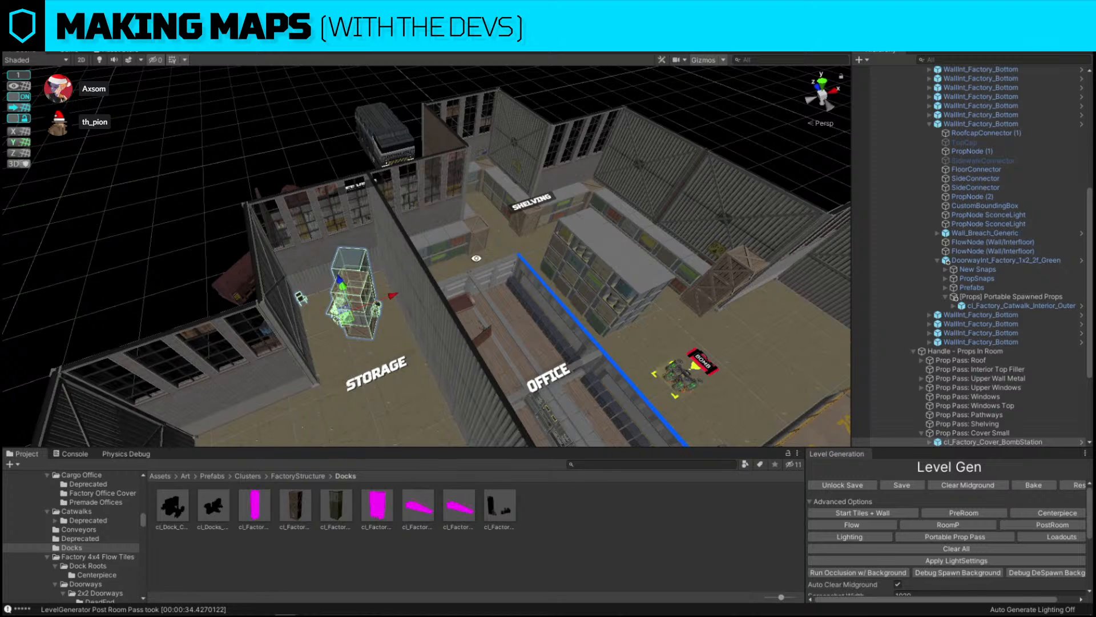
alt+drag(476, 255, 470, 286)
scroll(470, 286, up, 3)
scroll(469, 286, down, 1)
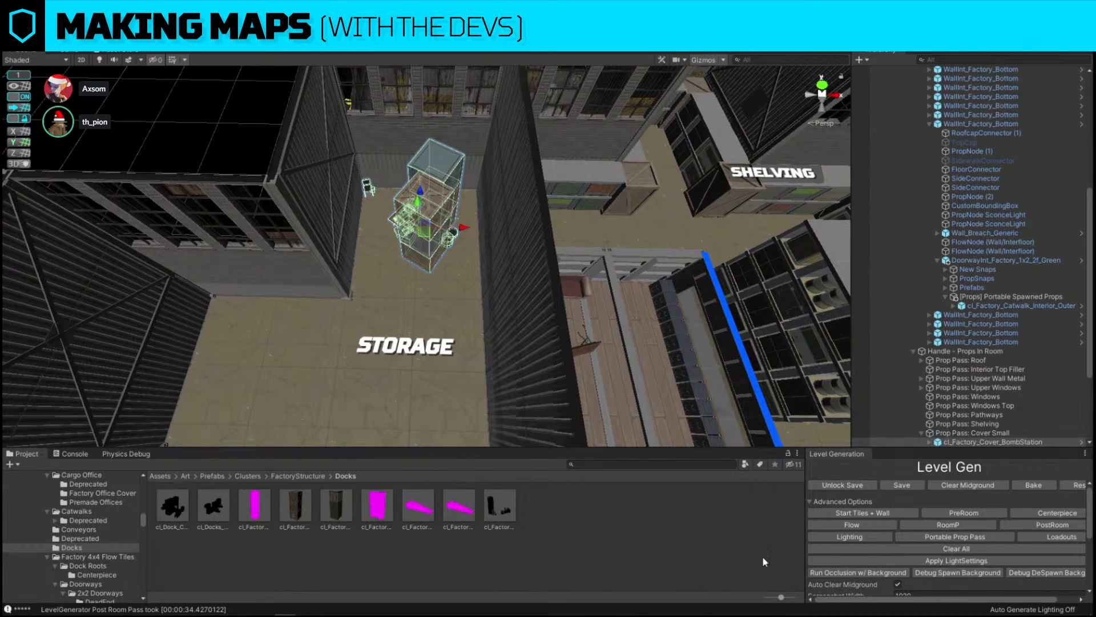
click(612, 464)
text(accident)
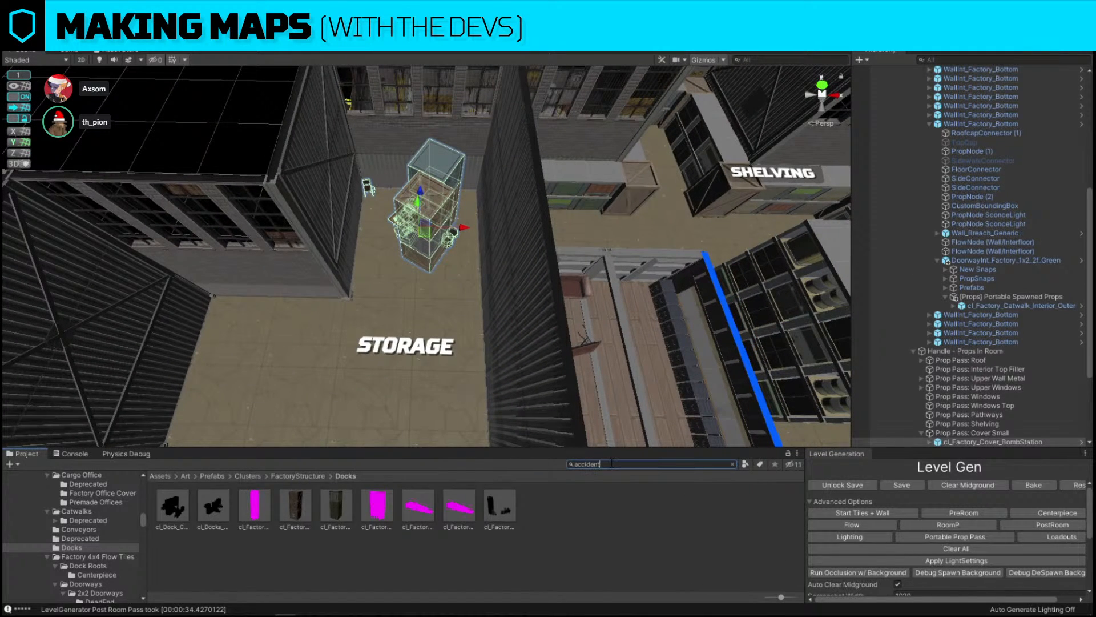
key(ctrl+shift+r)
drag(564, 431, 576, 384)
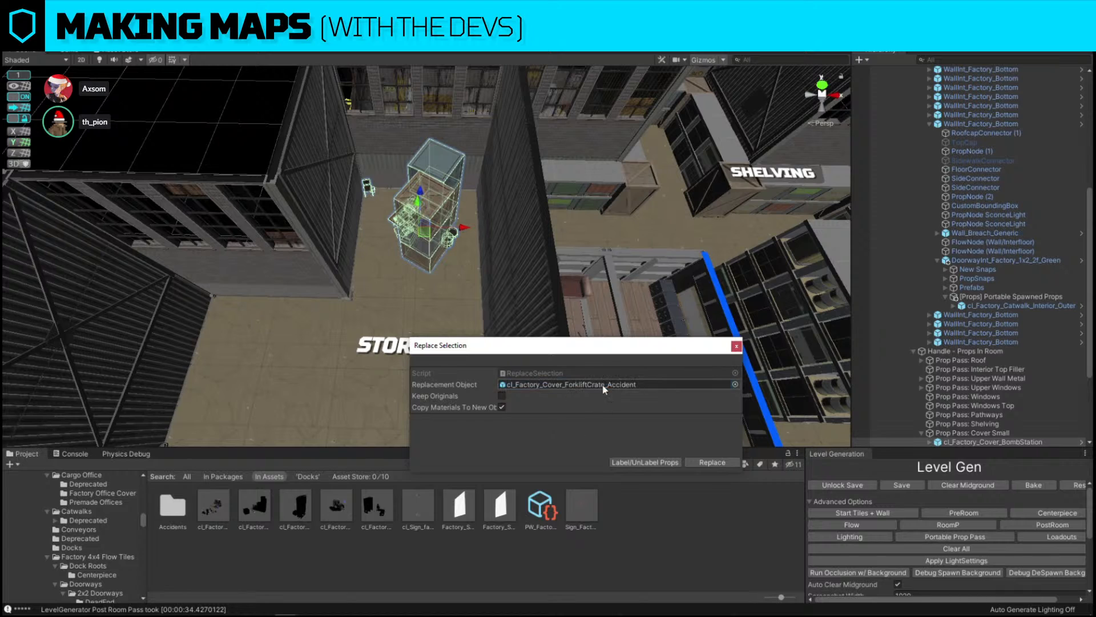
click(712, 462)
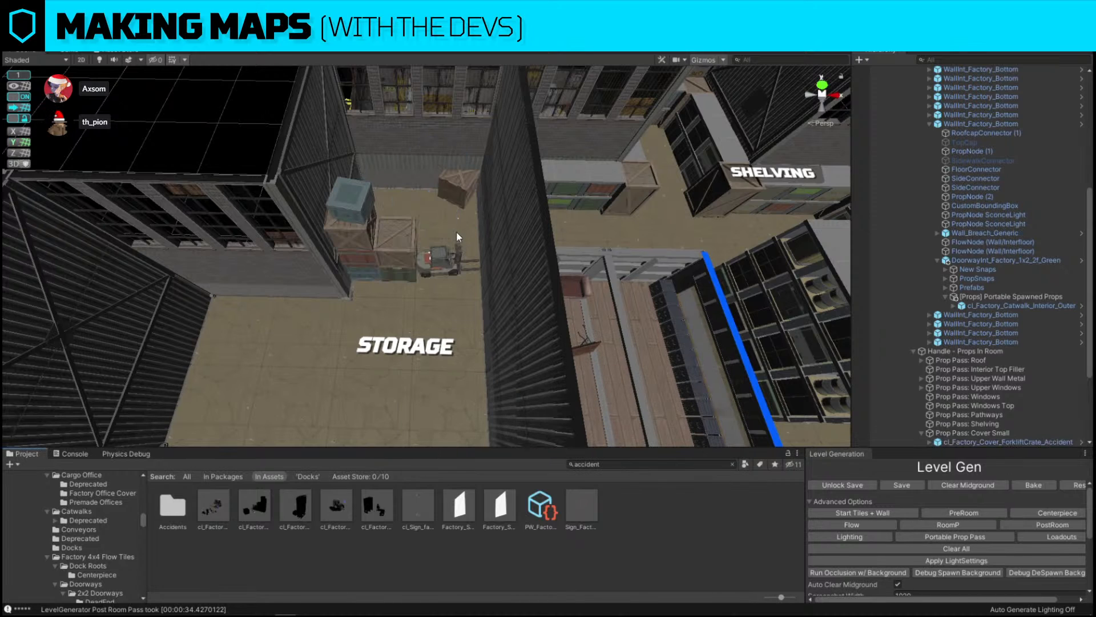
Survey the whole factory map from above with the L_Snap layer briefly shown
click(389, 242)
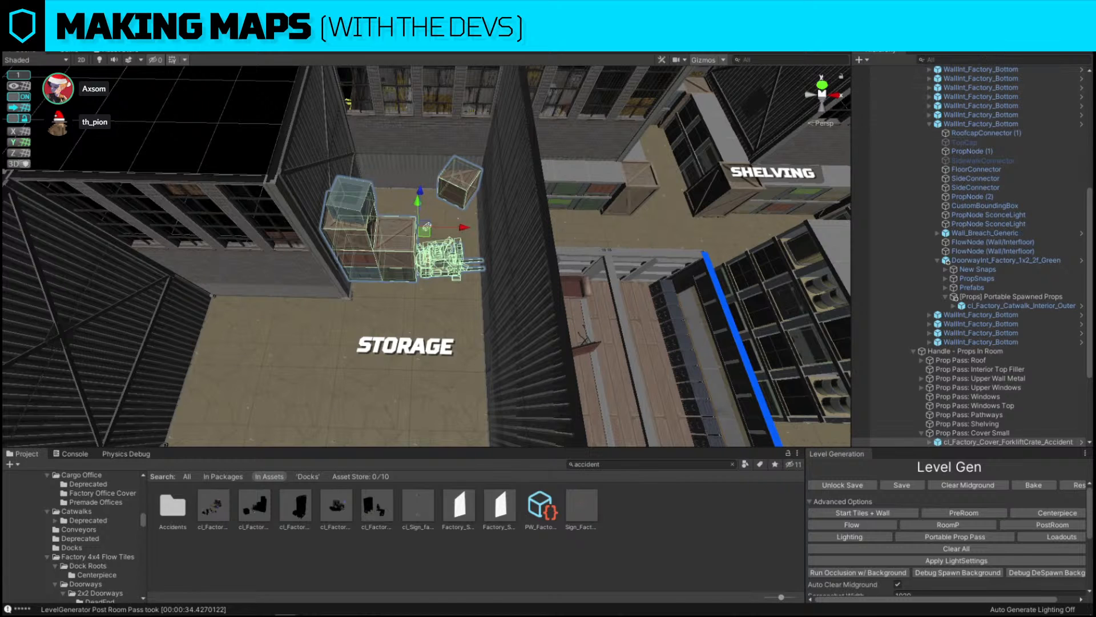
click(1010, 37)
click(1071, 252)
click(457, 196)
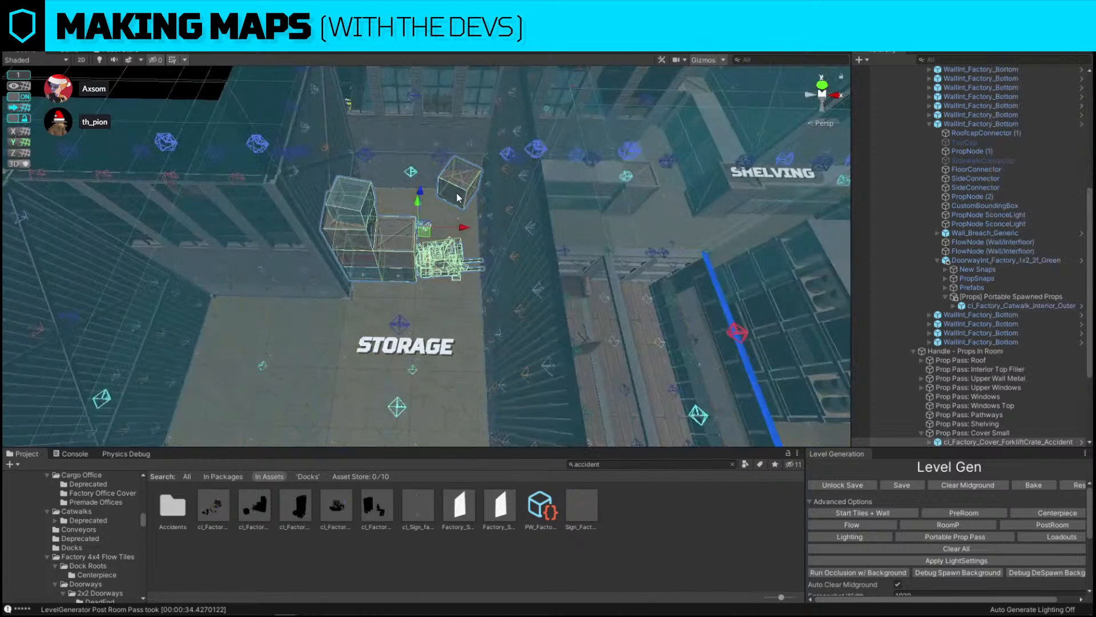
scroll(457, 196, down, 6)
alt+drag(308, 228, 293, 279)
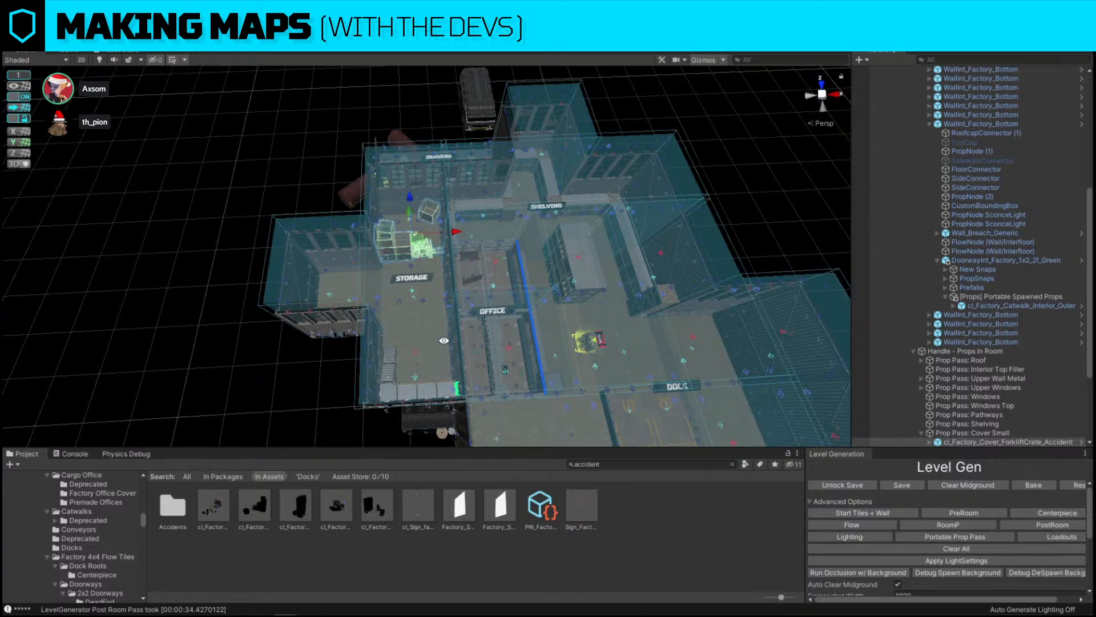
click(1020, 37)
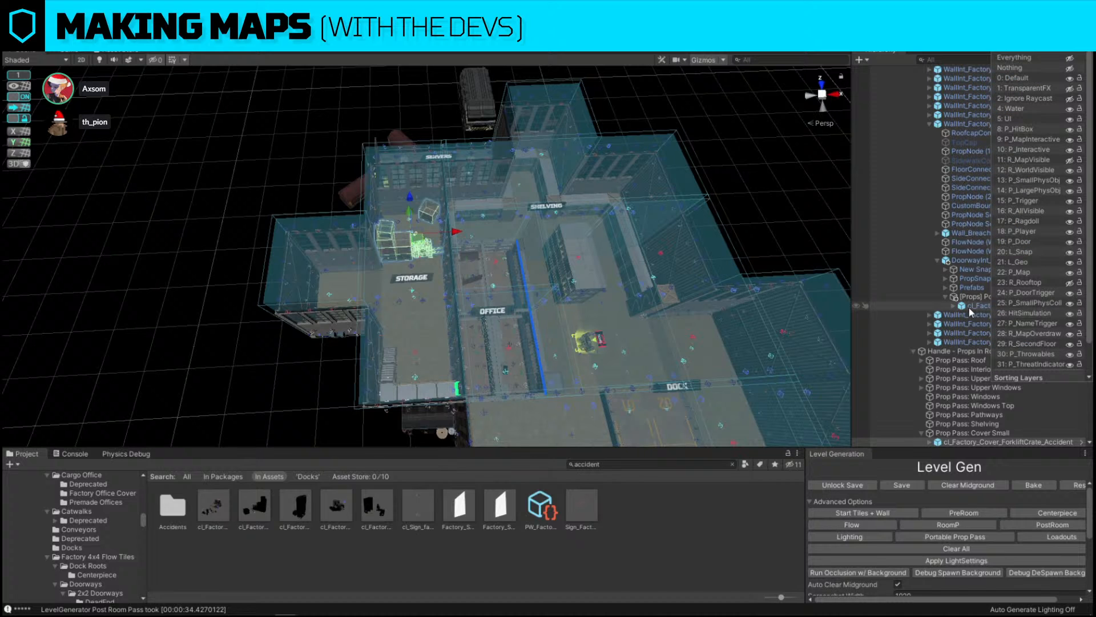
click(1071, 254)
Rotate and reposition the forklift crate accident prop in the storage room
click(564, 246)
key(f)
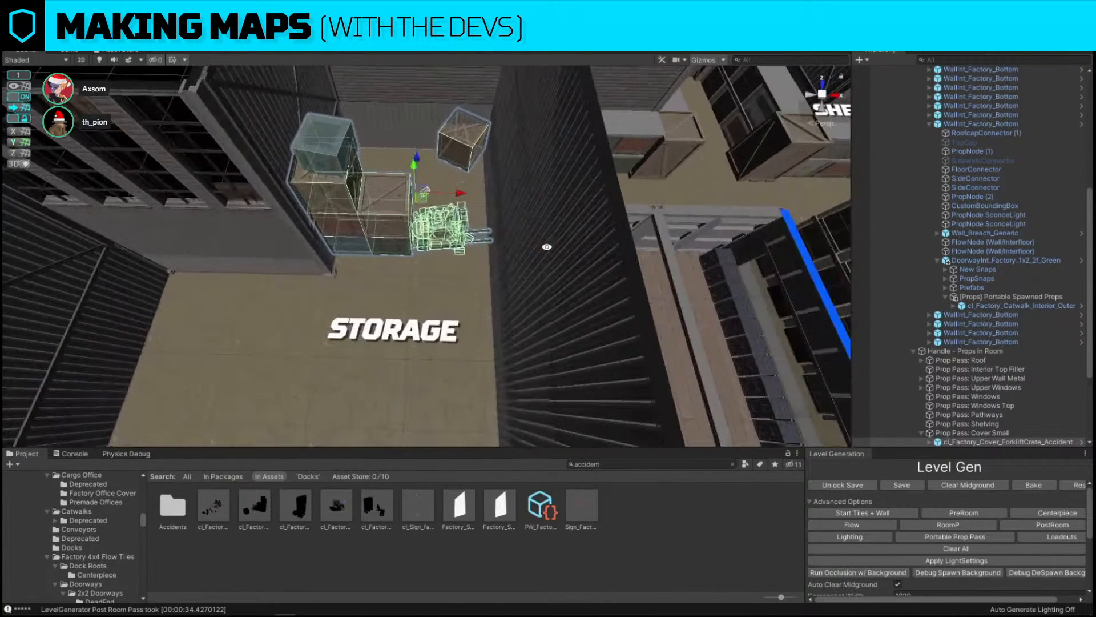
key(e)
drag(437, 228, 352, 227)
key(w)
right_drag(542, 129, 262, 121)
Delete the brick wall piece between the storage room and the servers room
drag(478, 286, 444, 290)
right_drag(372, 259, 478, 230)
click(454, 251)
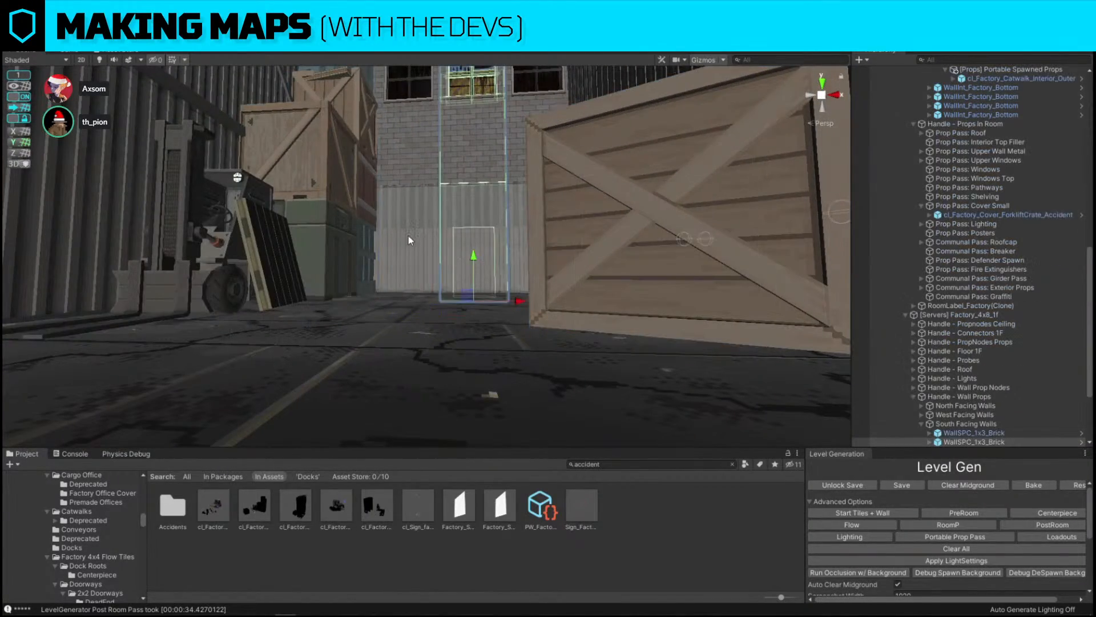
key(Delete)
Replace the neighbouring wall piece with a doorway prefab found by searching door spc
click(408, 235)
click(649, 464)
text(door spc)
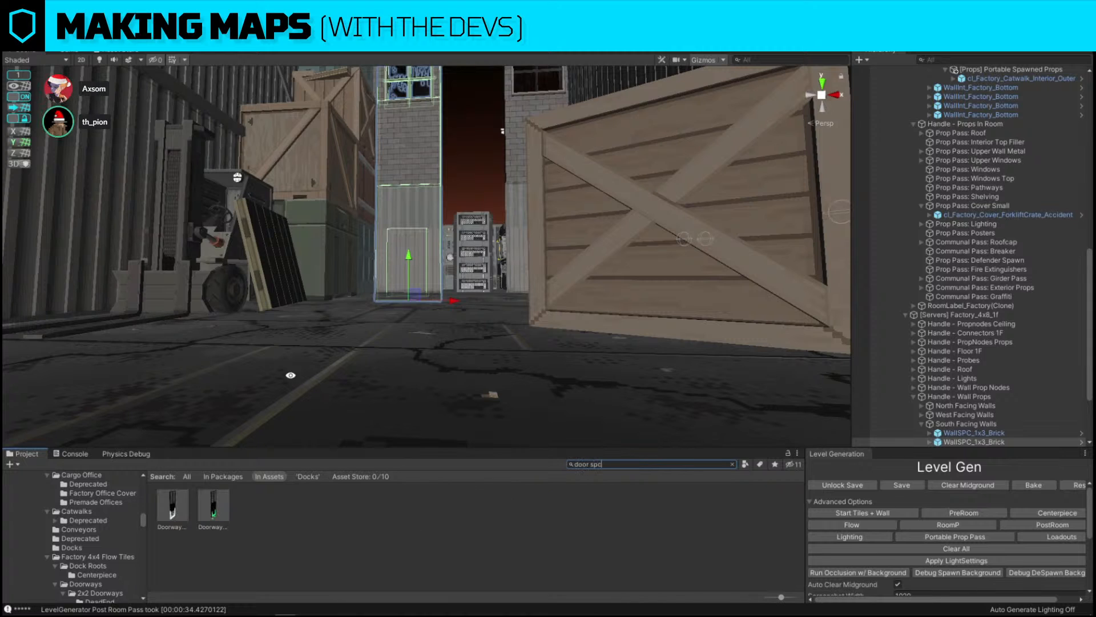
key(ctrl+shift+r)
drag(210, 510, 552, 384)
click(713, 462)
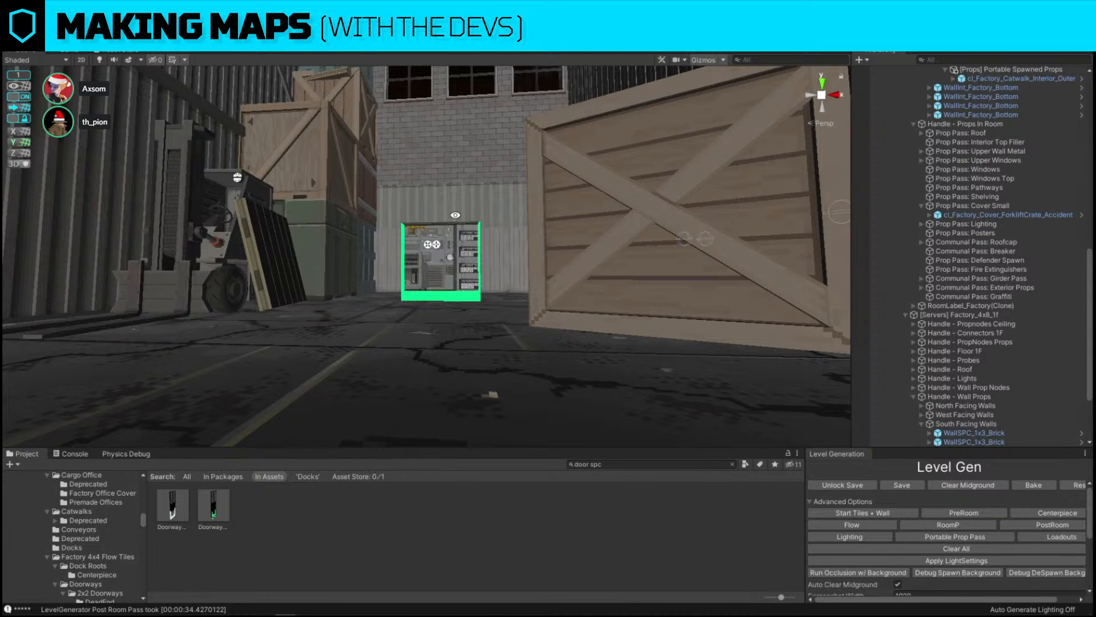
Delete the wall piece carrying the Maintenance Area sign
right_drag(456, 215, 485, 207)
key(w)
click(481, 204)
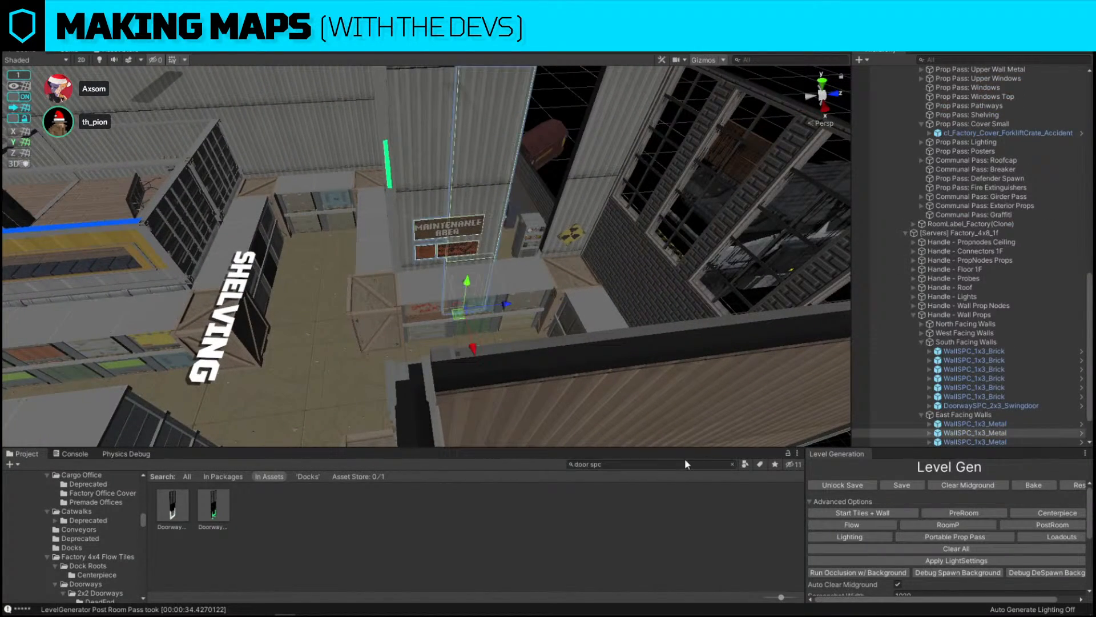
key(Delete)
Move the selected crate piece down beside the servers doorway
click(468, 253)
key(w)
right_drag(468, 253, 435, 303)
key(s)
drag(429, 309, 472, 304)
click(566, 136)
right_drag(388, 268, 433, 303)
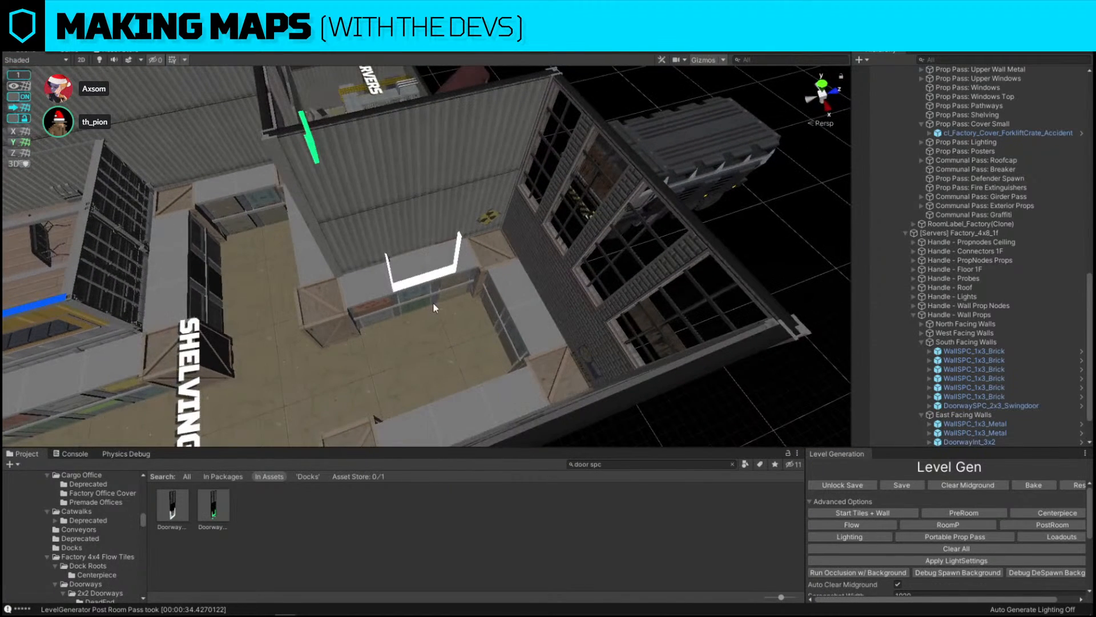
Delete the three crate pieces blocking the new doorway
click(433, 303)
key(Delete)
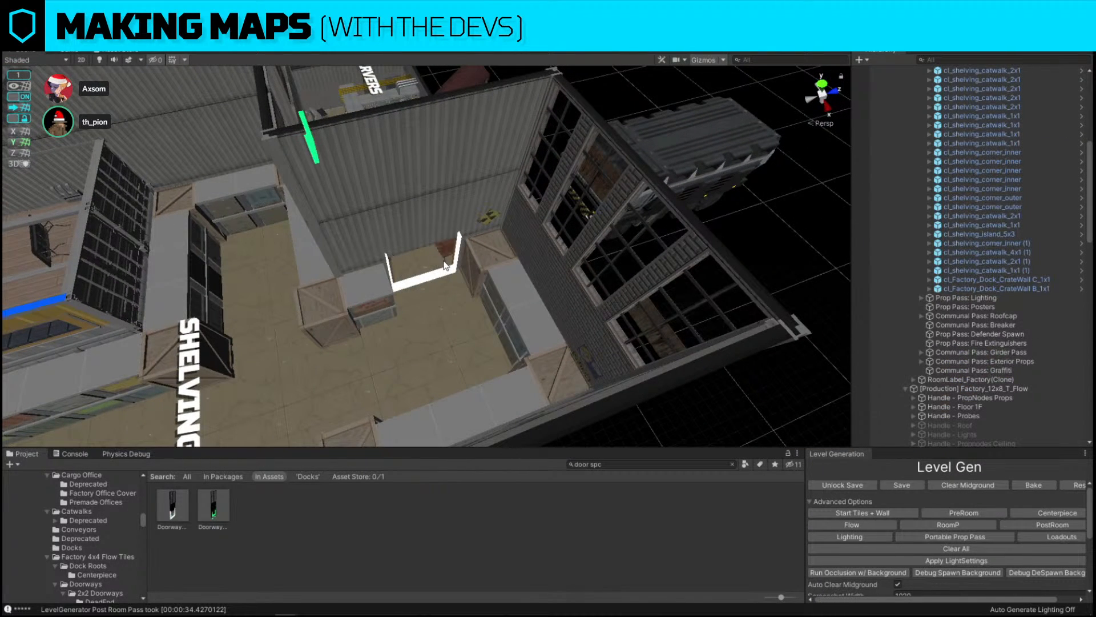
click(364, 288)
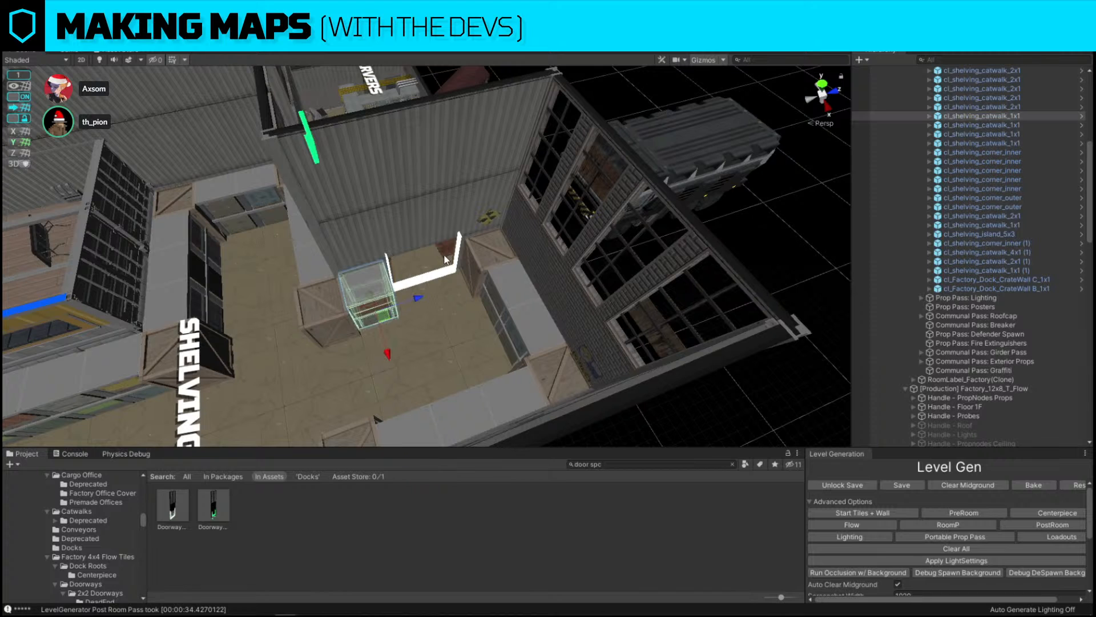
key(Delete)
click(479, 261)
key(Delete)
Duplicate a crate wall piece and move the copy beside the doorway
right_drag(479, 259, 400, 252)
click(180, 302)
key(ctrl+d)
drag(228, 300, 652, 281)
right_drag(652, 281, 649, 274)
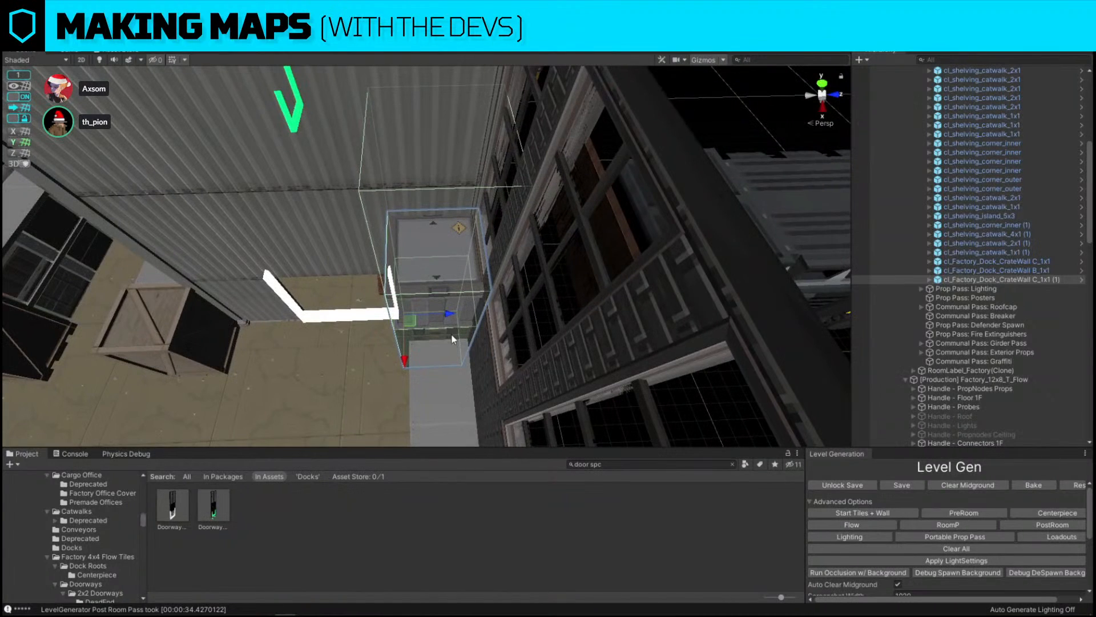
Place another duplicated crate piece across the doorway and replace it with cl_Factory_Dock_CrateWall A_1x1
key(ctrl+d)
drag(450, 313, 288, 307)
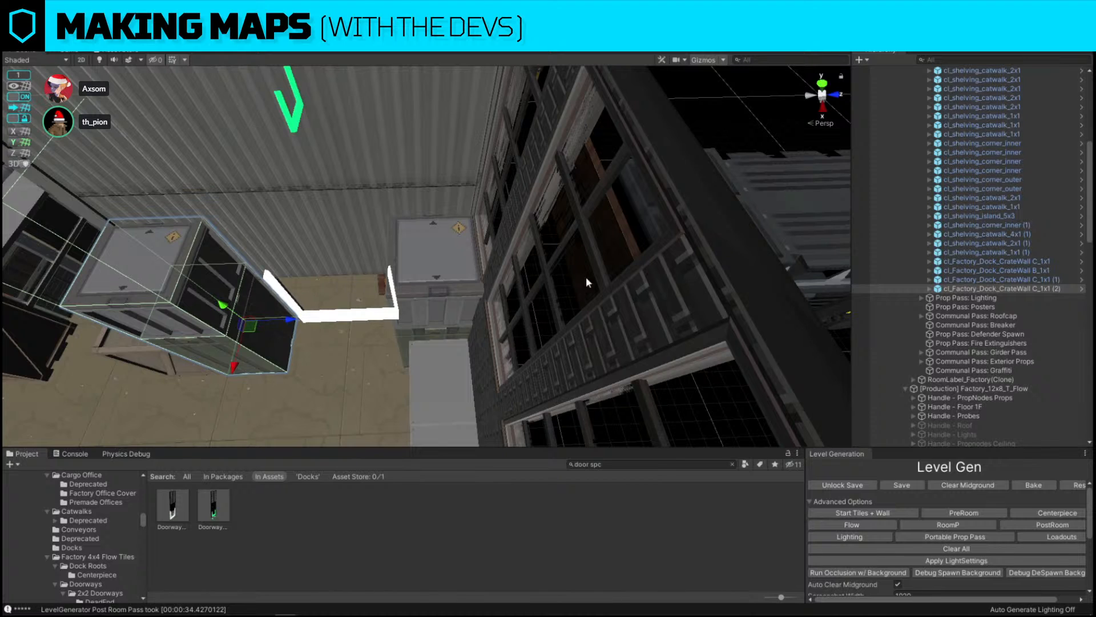
click(199, 313)
key(ctrl+shift+r)
drag(255, 505, 565, 385)
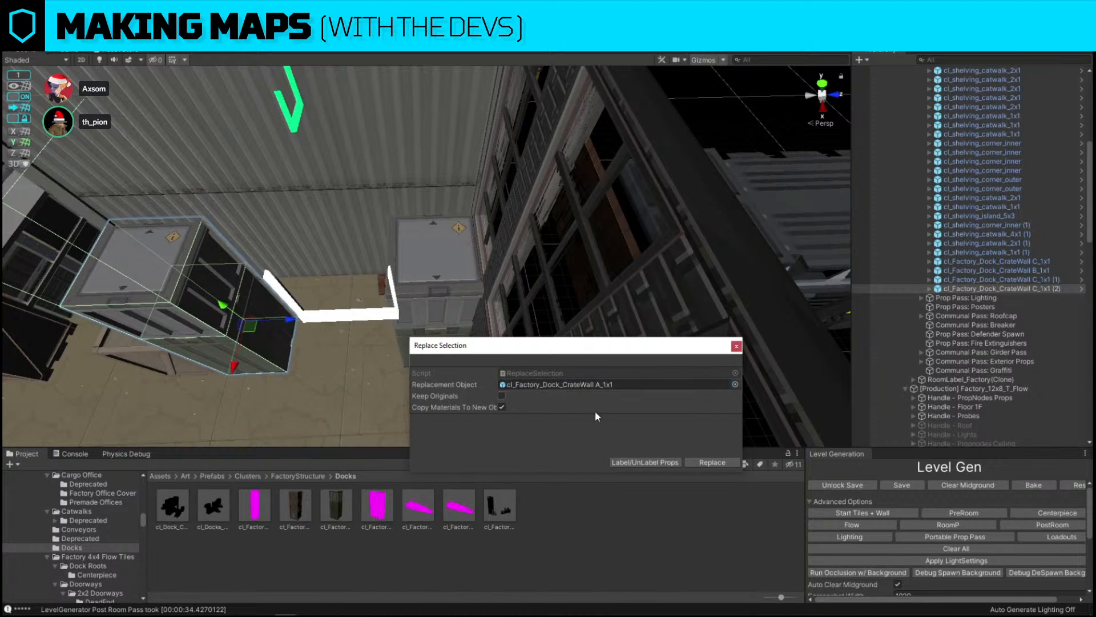
click(712, 462)
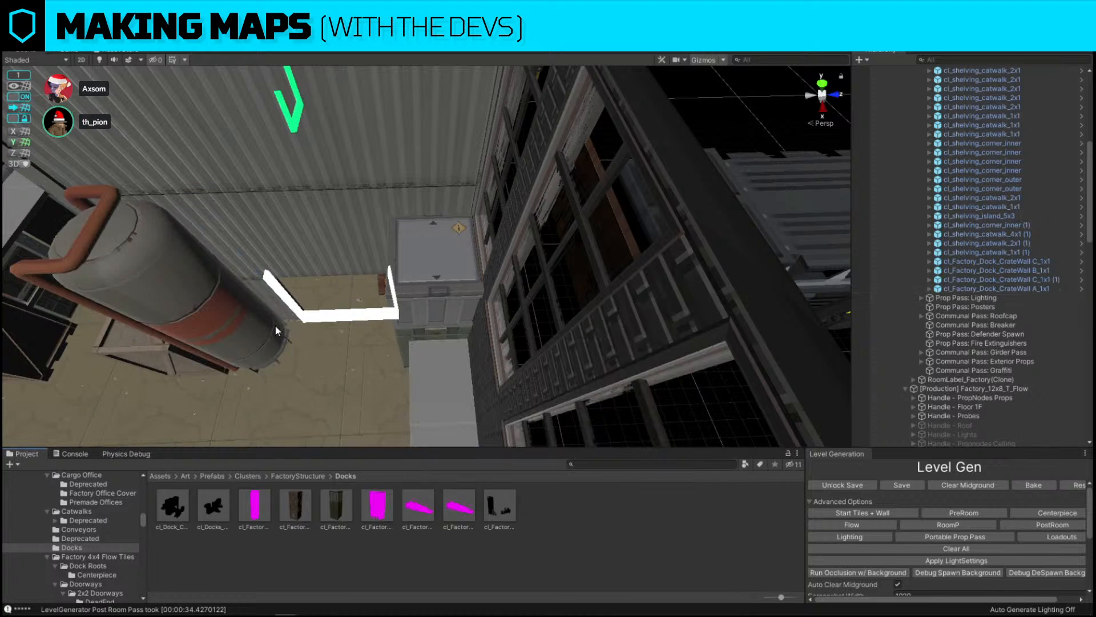
Adjust the position of the new tank prop next to the doorway
click(277, 330)
key(f)
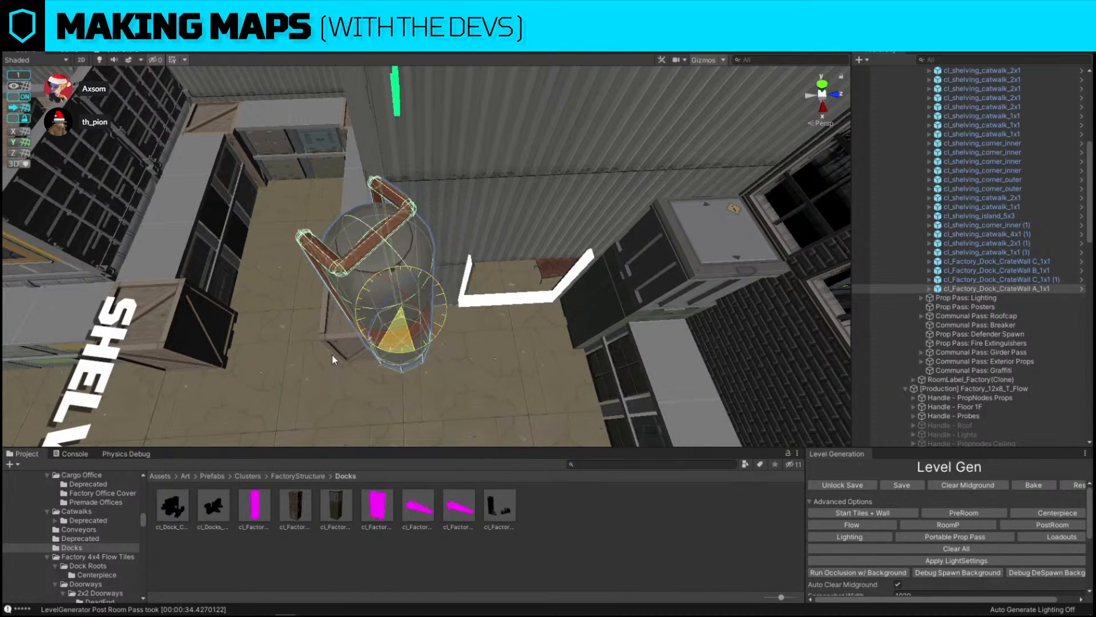
drag(332, 355, 296, 360)
drag(426, 345, 408, 349)
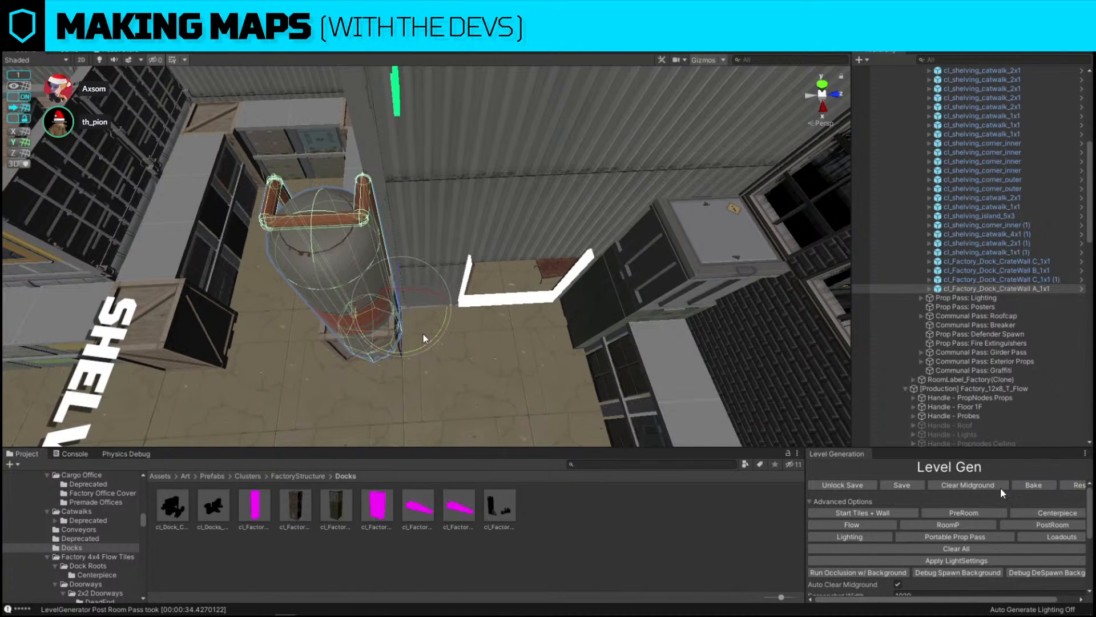
key(w)
drag(456, 306, 480, 308)
drag(480, 315, 560, 264)
key(w)
right_drag(471, 260, 786, 326)
Delete the table in the middle of the servers room
key(s)
key(w)
key(s)
click(456, 220)
right_drag(455, 220, 349, 335)
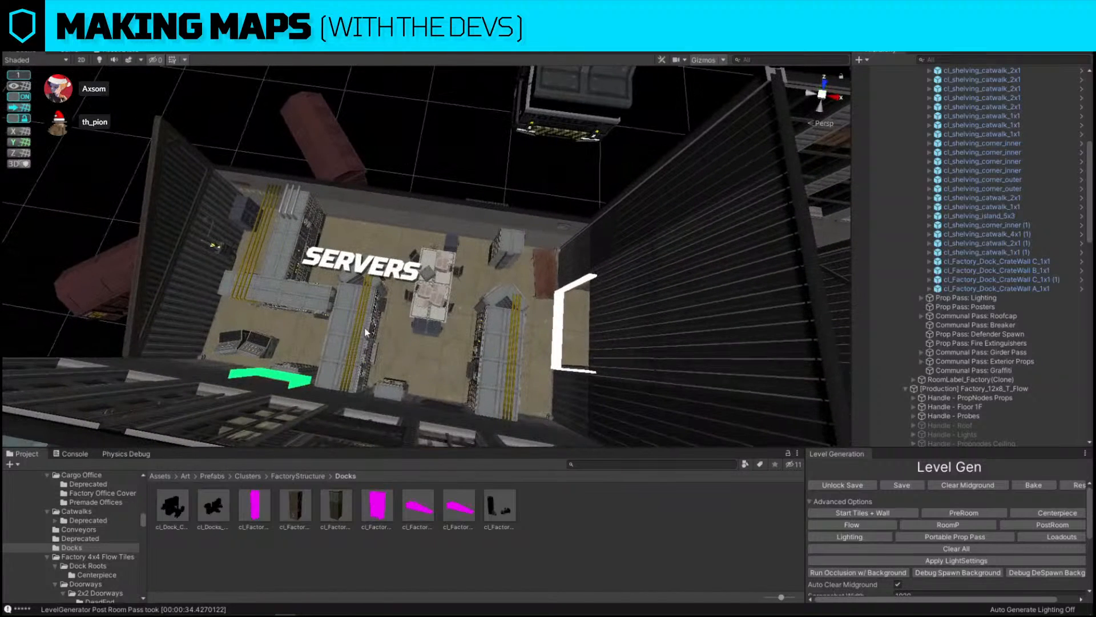
click(350, 334)
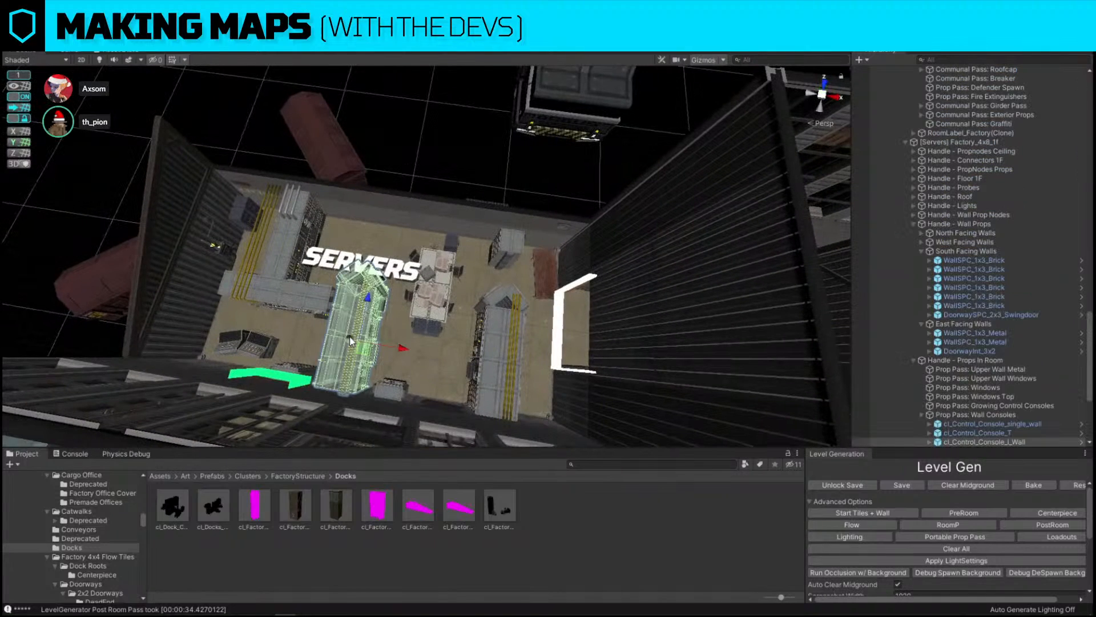
click(419, 303)
key(Delete)
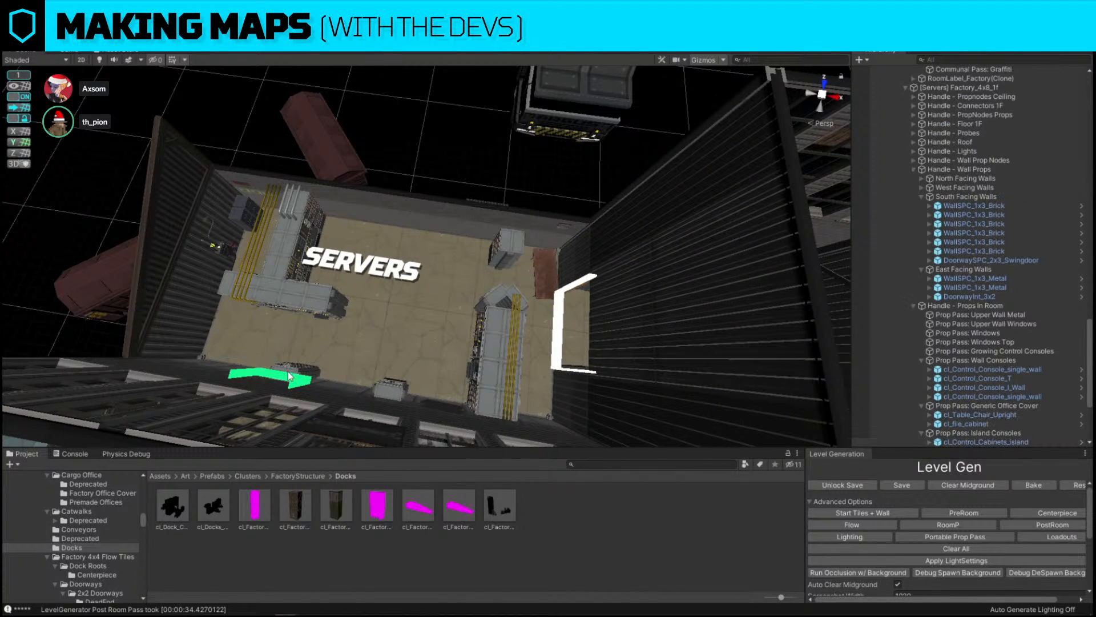
Move the L-shaped server console toward the upper-left corner of the servers room
click(302, 288)
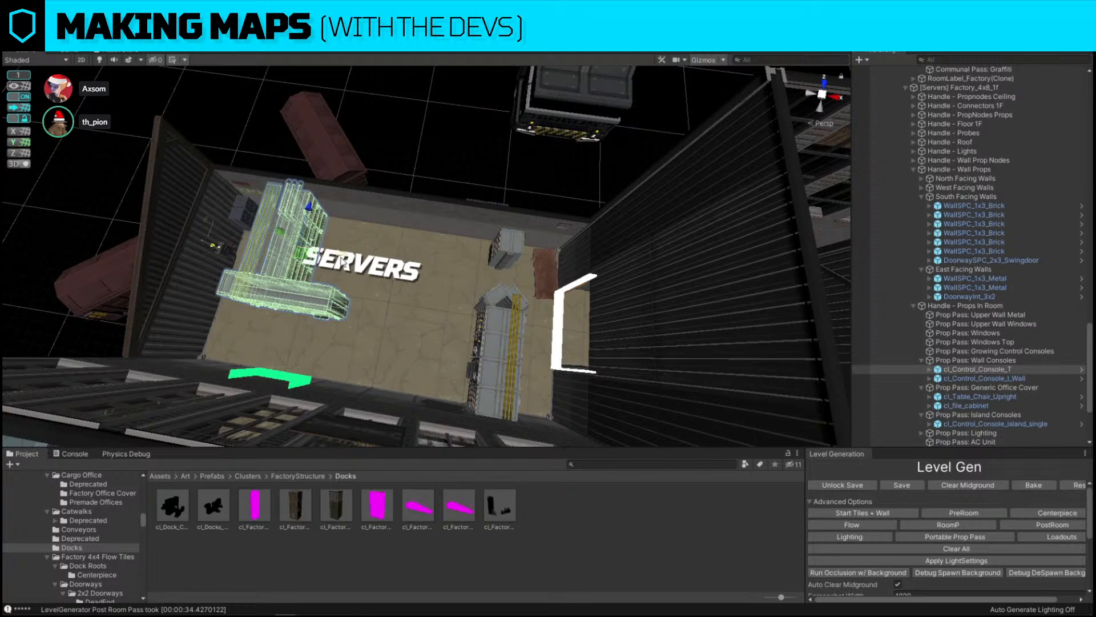
drag(341, 261, 387, 264)
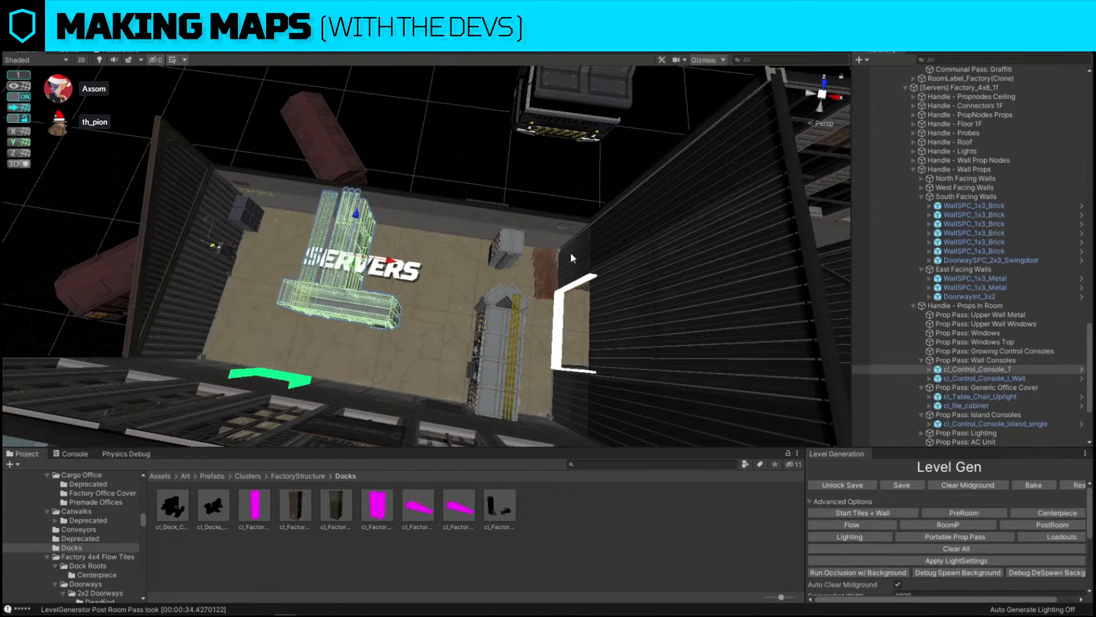
Delete the table and chair standing against the east wall of the servers room
click(553, 261)
click(490, 269)
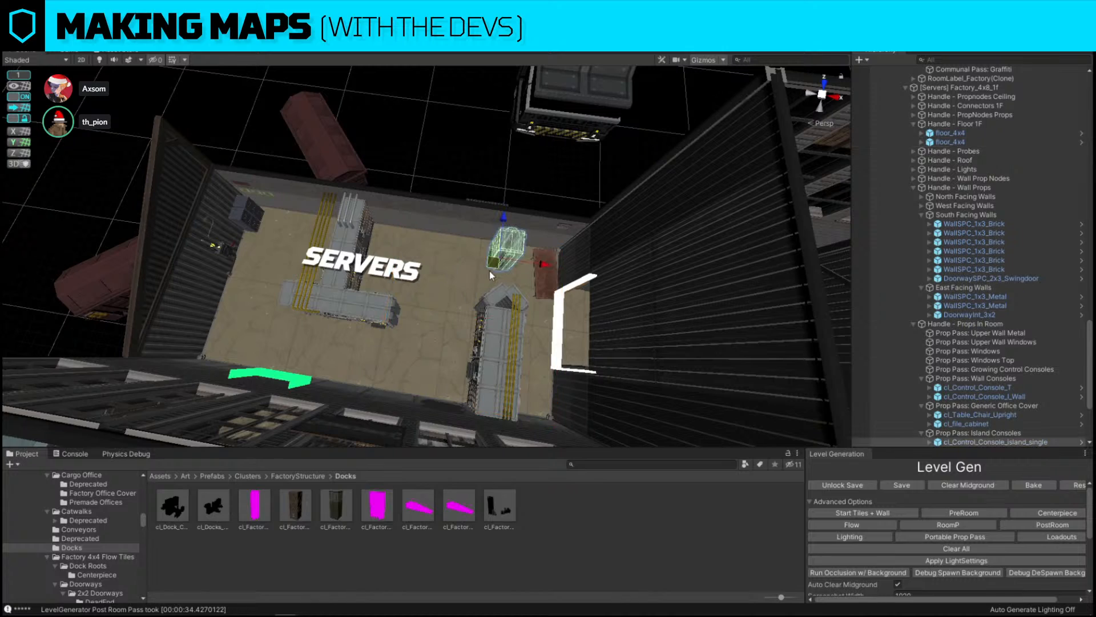
key(f)
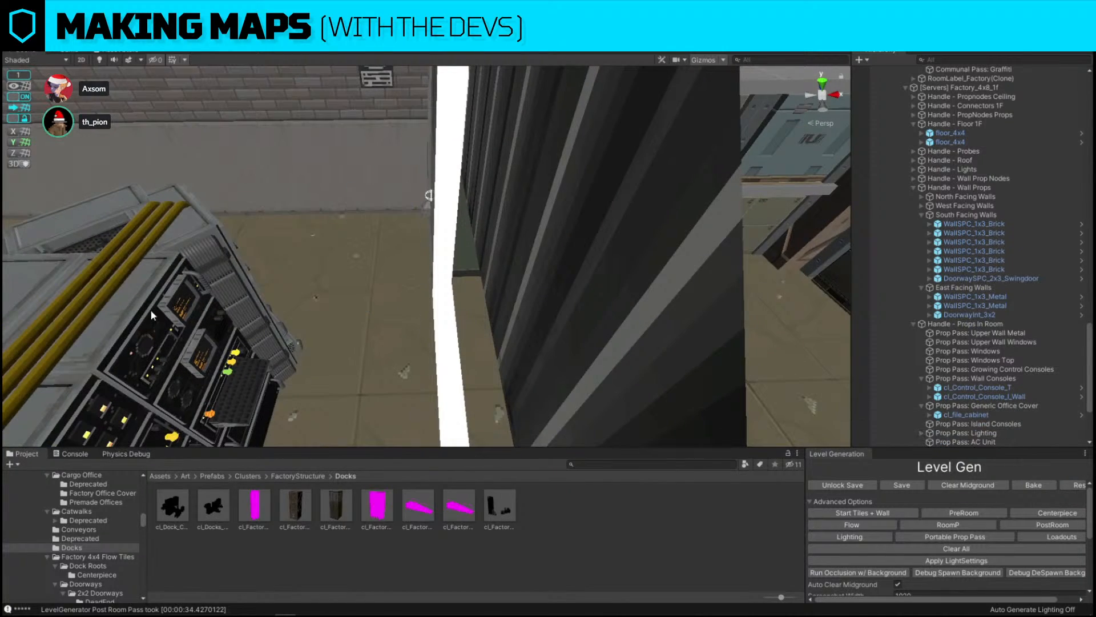
key(f)
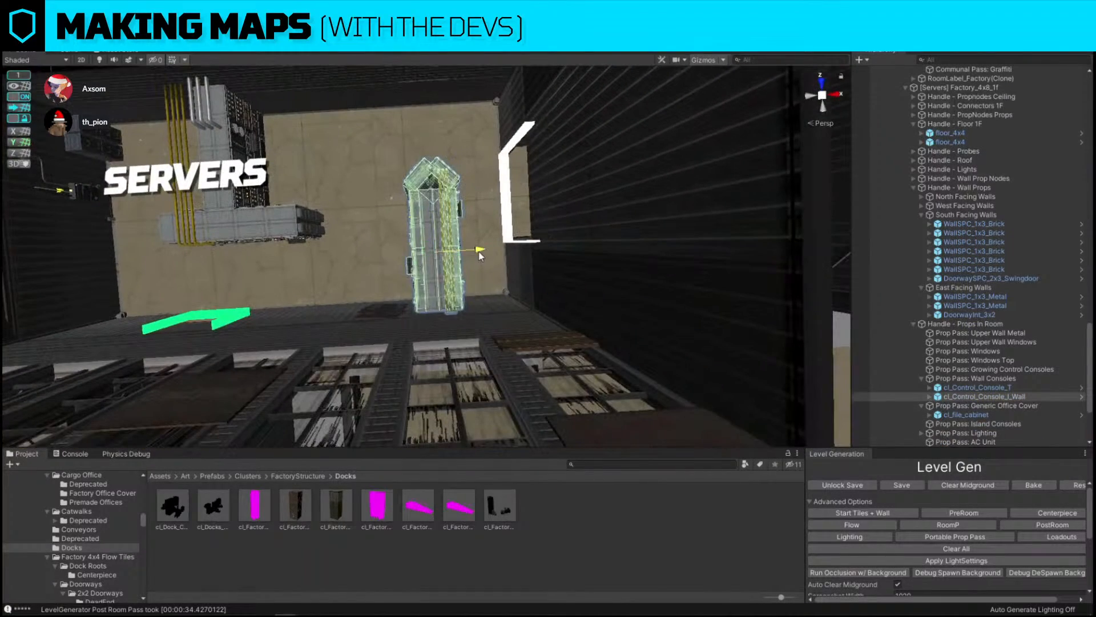
Move the breaker box onto the upper wall of the servers room and rotate it to face inward
click(263, 231)
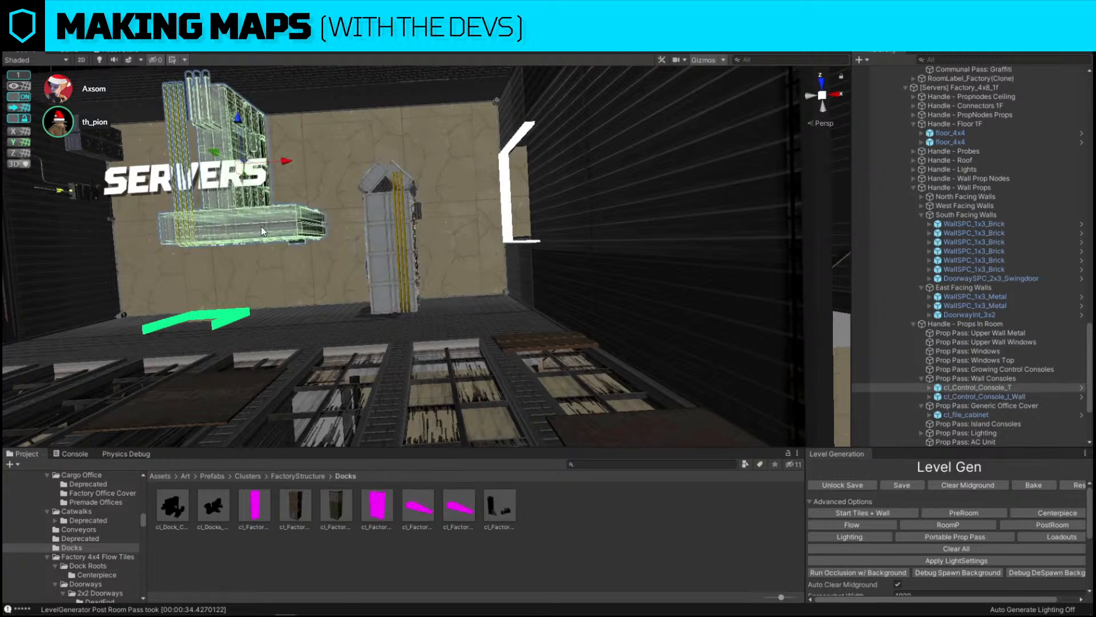
key(f)
click(240, 222)
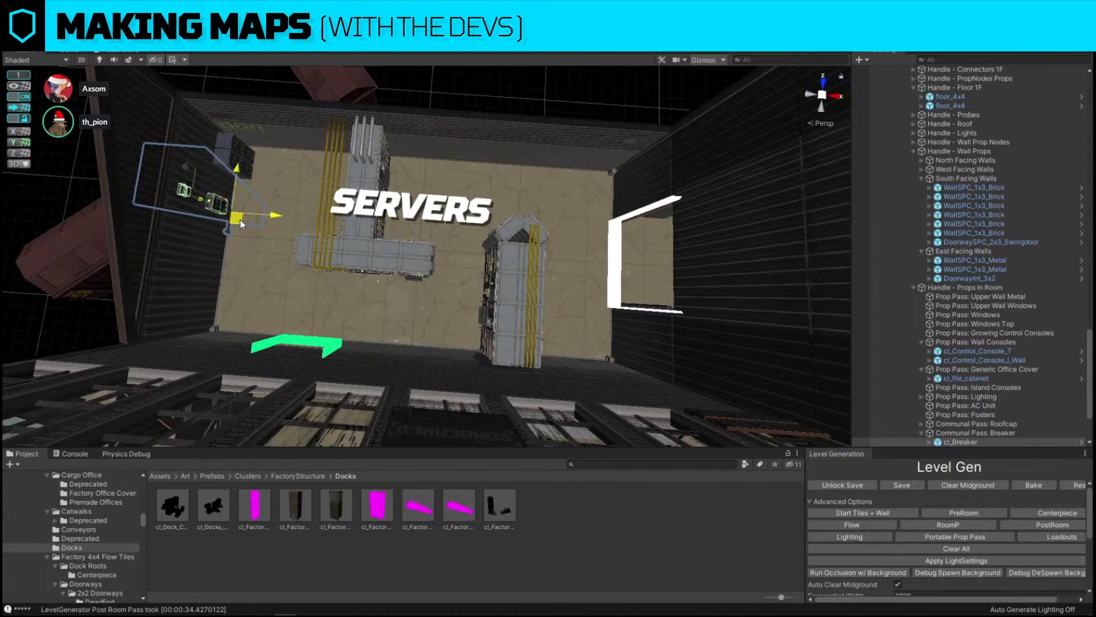
drag(240, 221, 493, 180)
key(e)
drag(497, 224, 368, 238)
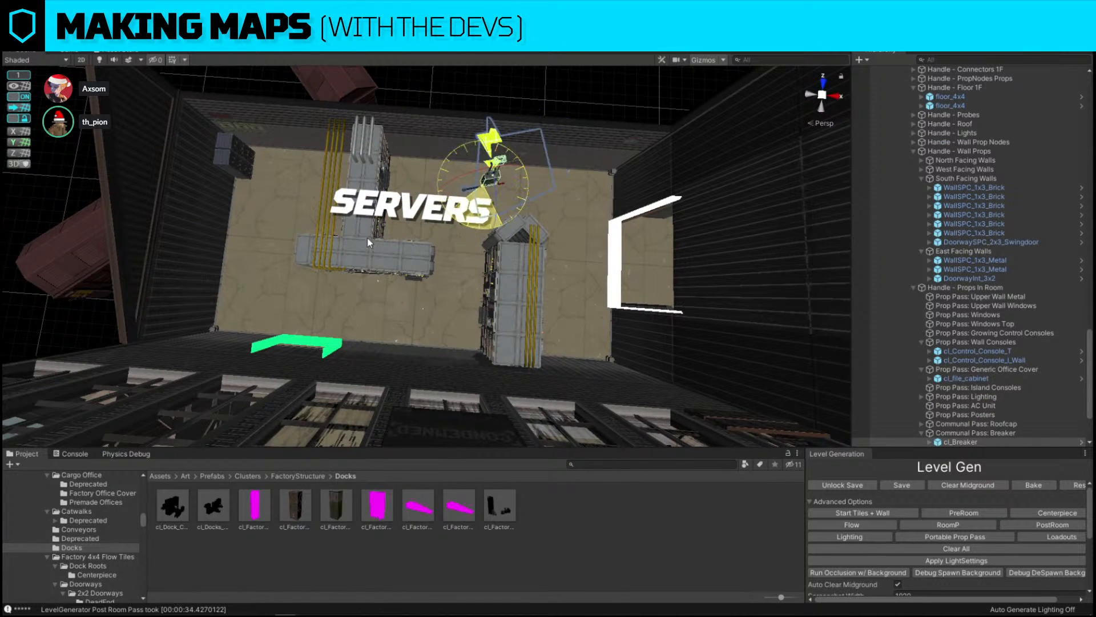
key(w)
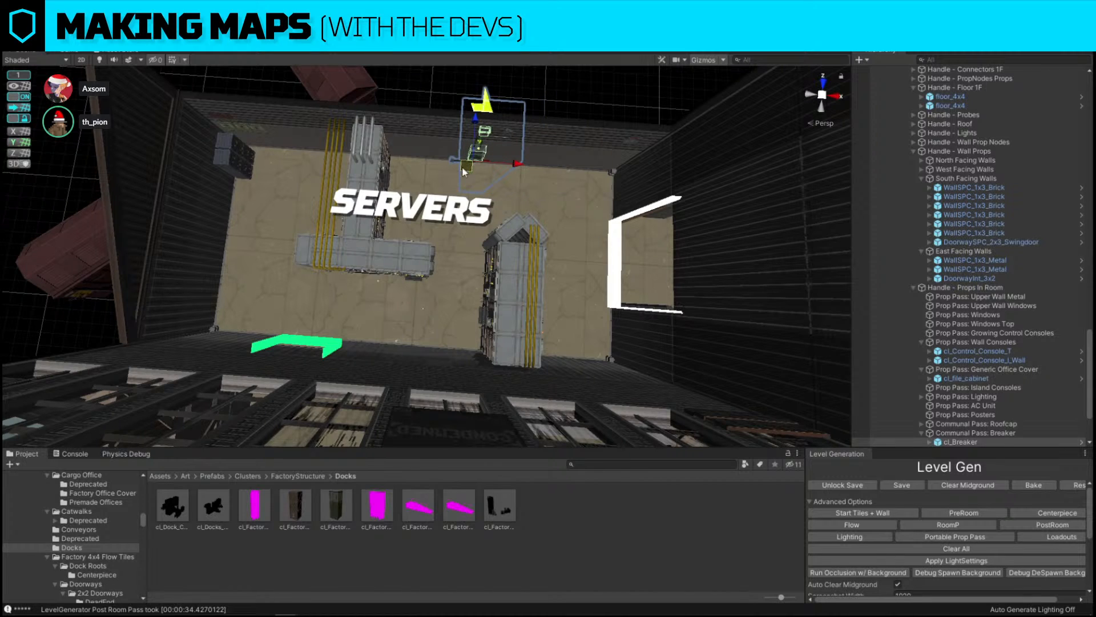
Rotate the straight wall console to lie horizontally and move it to the left under the L-shaped console
click(231, 163)
click(402, 245)
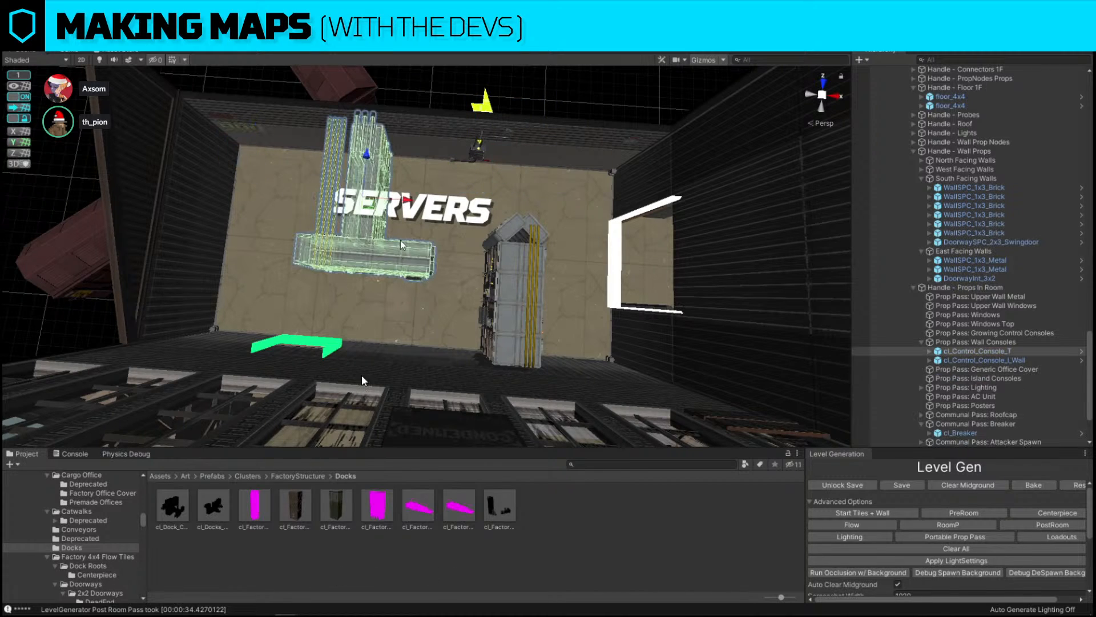
click(517, 340)
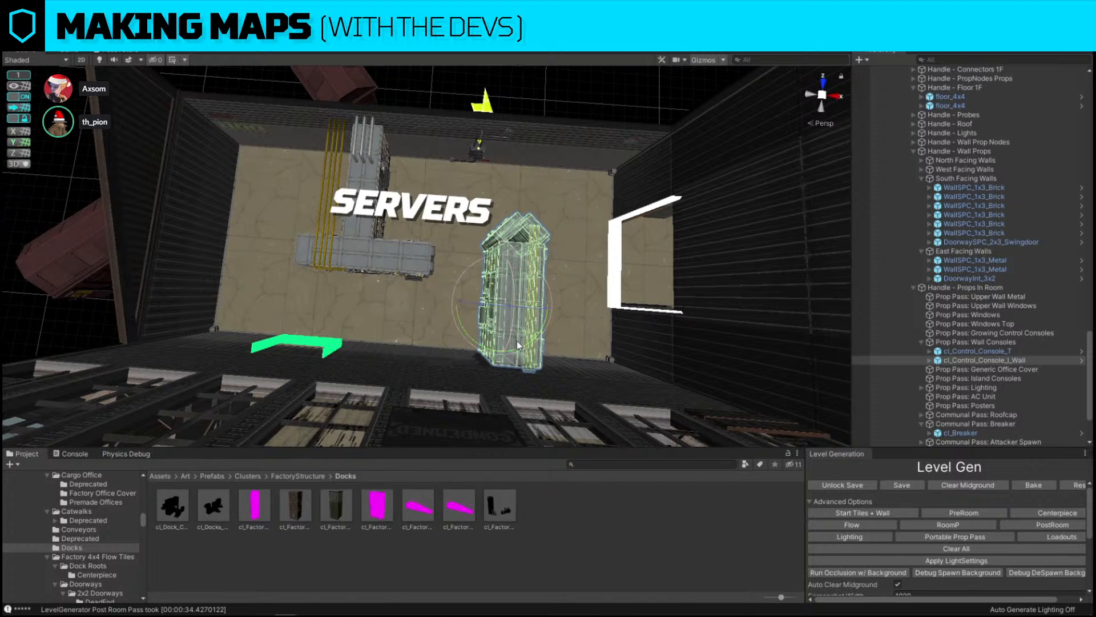
drag(518, 345, 400, 352)
key(w)
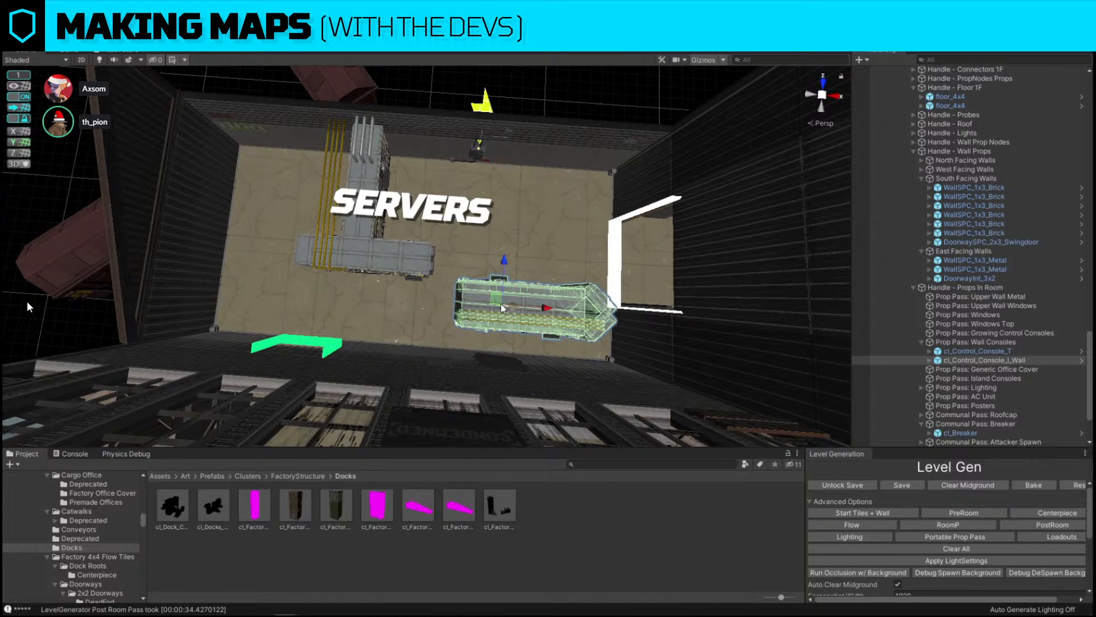
drag(501, 303, 262, 238)
click(389, 263)
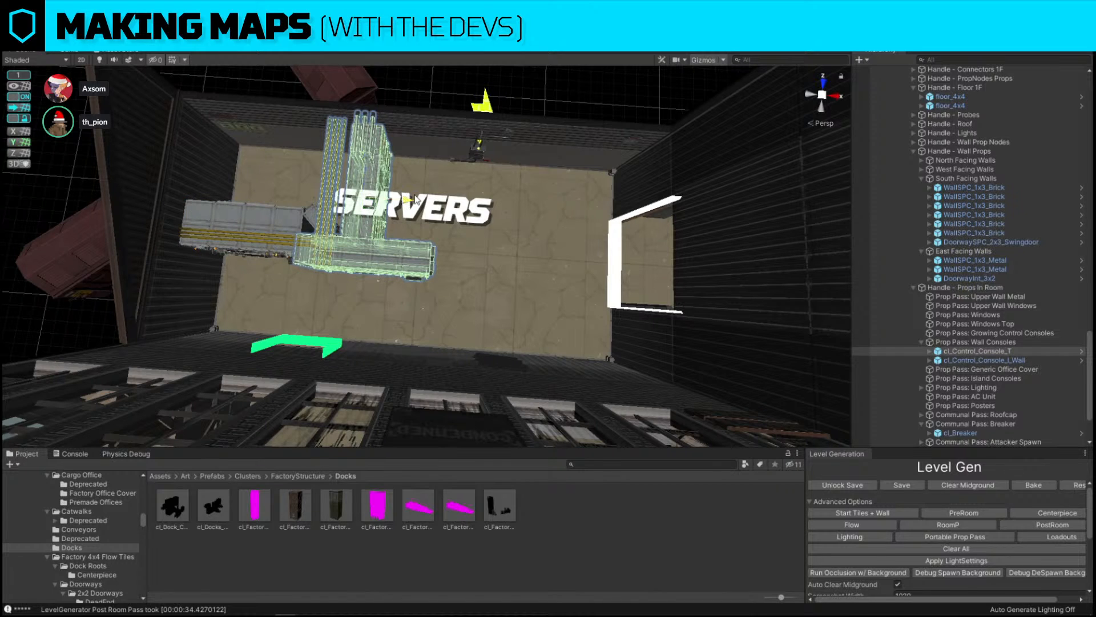
Fine-tune the positions of the L-shaped console and the breaker along the servers room walls
drag(415, 199, 519, 208)
click(451, 164)
key(w)
right_drag(456, 173, 474, 185)
click(523, 155)
right_drag(528, 152, 512, 232)
key(s)
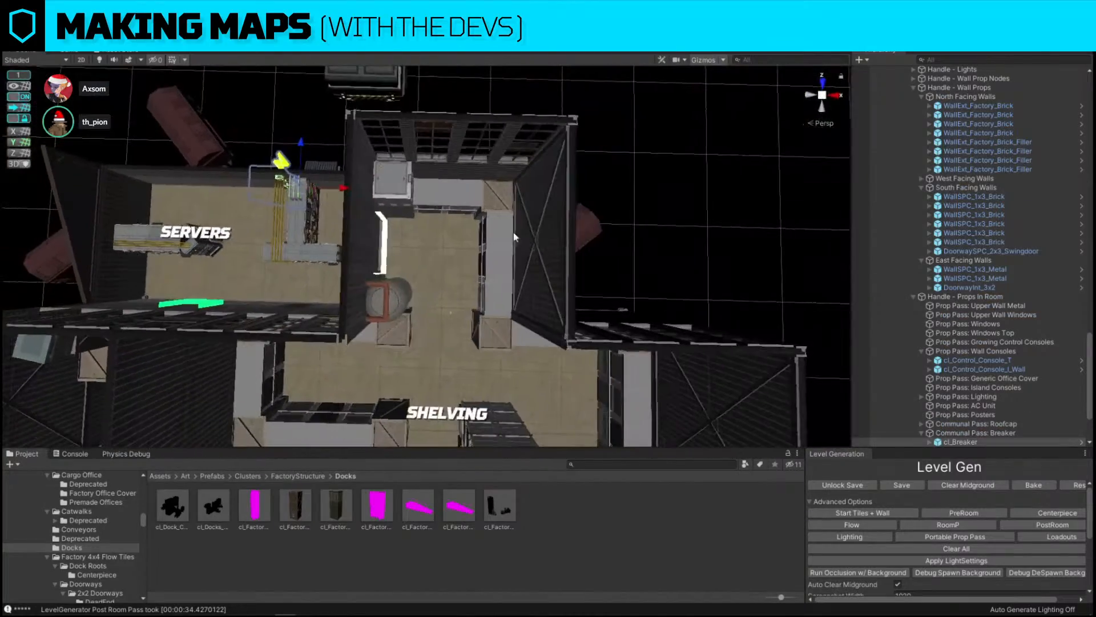
Reposition the small prop standing in the middle of the dock area
right_drag(310, 187, 713, 200)
key(s)
key(s)
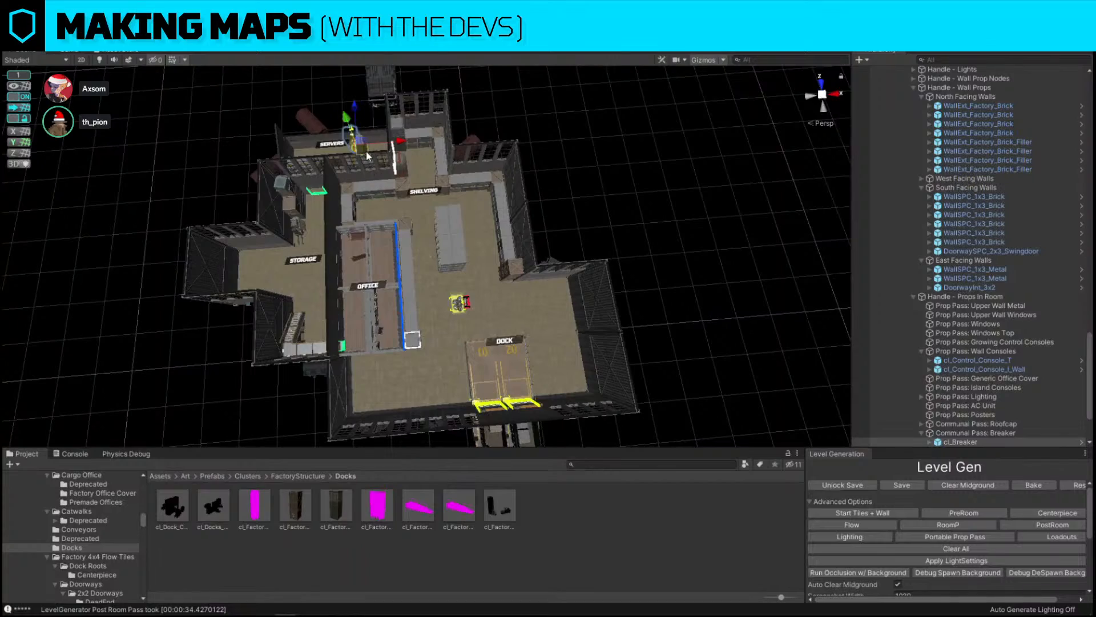
drag(359, 143, 551, 350)
right_drag(464, 345, 556, 266)
key(w)
key(s)
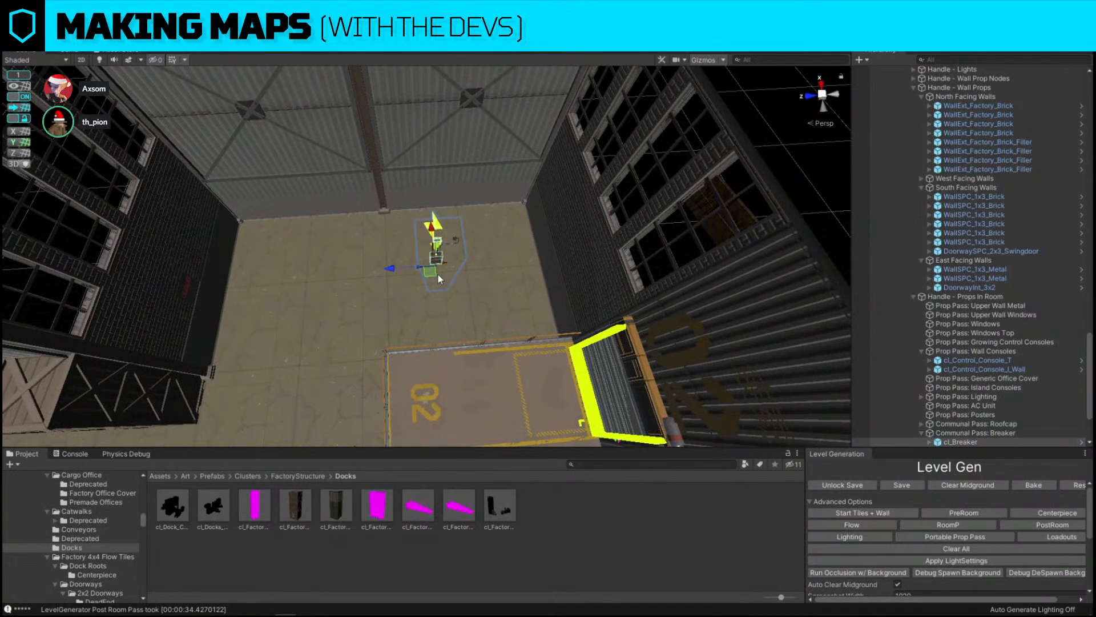
drag(438, 274, 403, 212)
right_drag(508, 223, 686, 186)
click(689, 187)
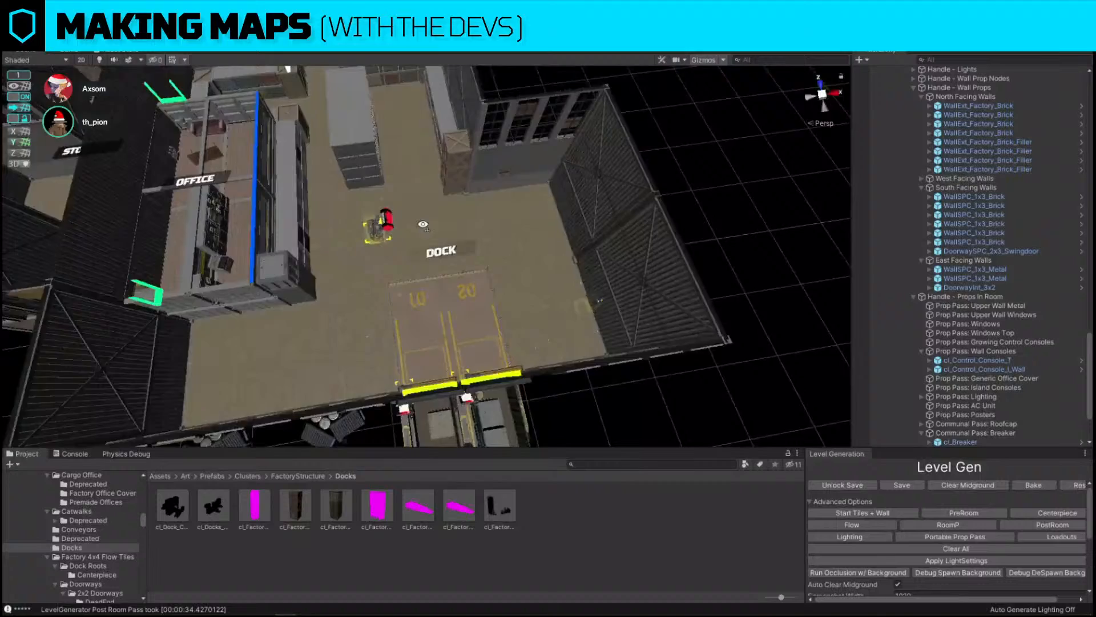
drag(381, 224, 407, 227)
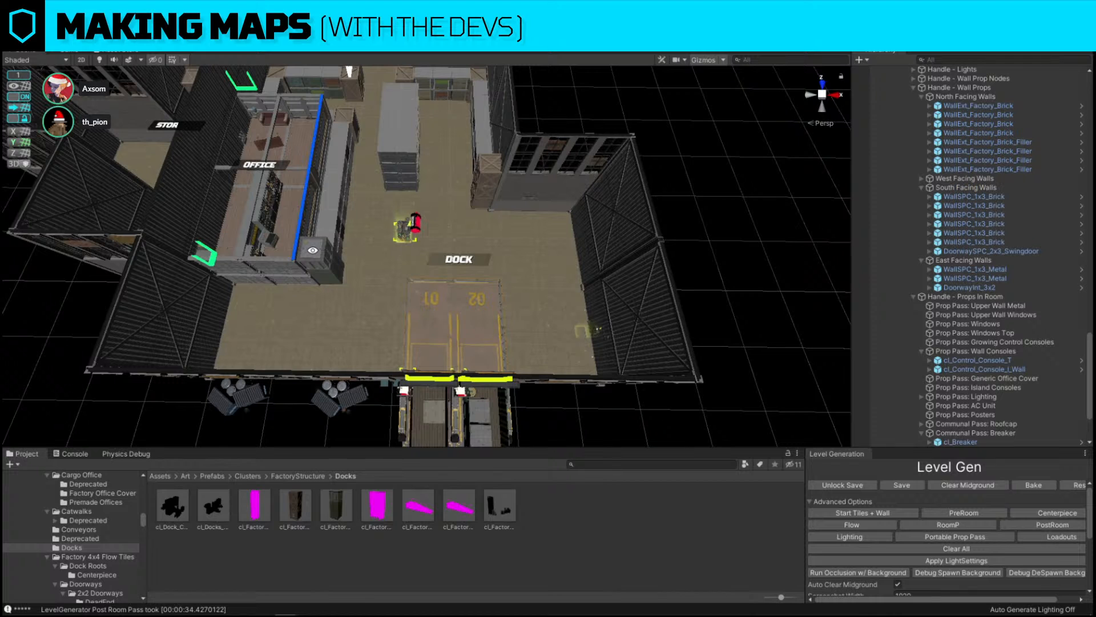
Search for and open the Sticky Notes app
alt+drag(563, 93, 682, 143)
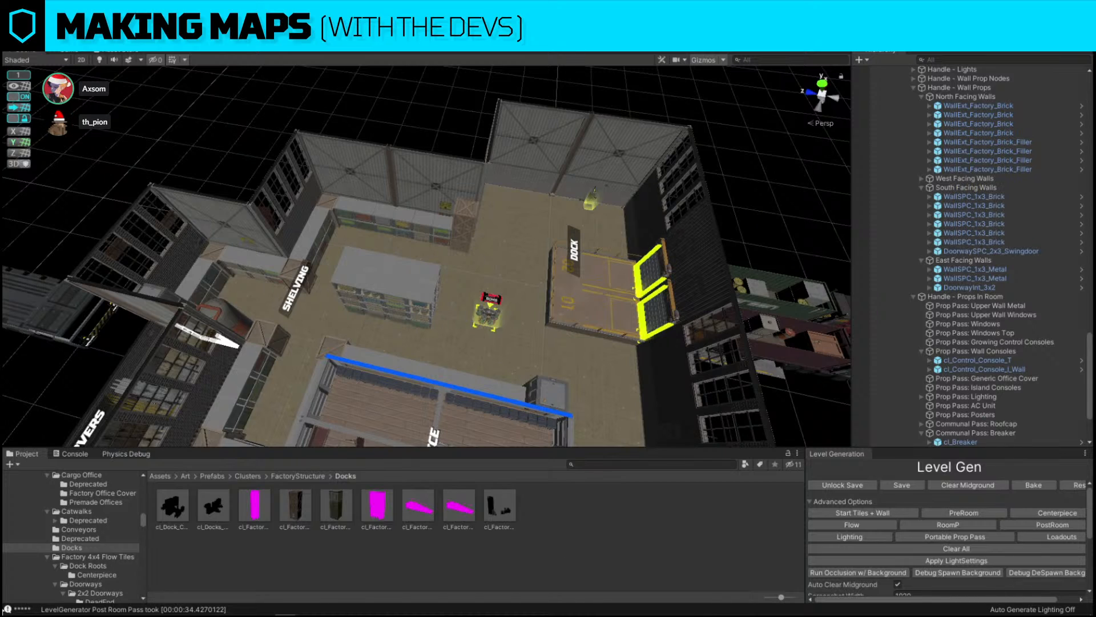
click(34, 606)
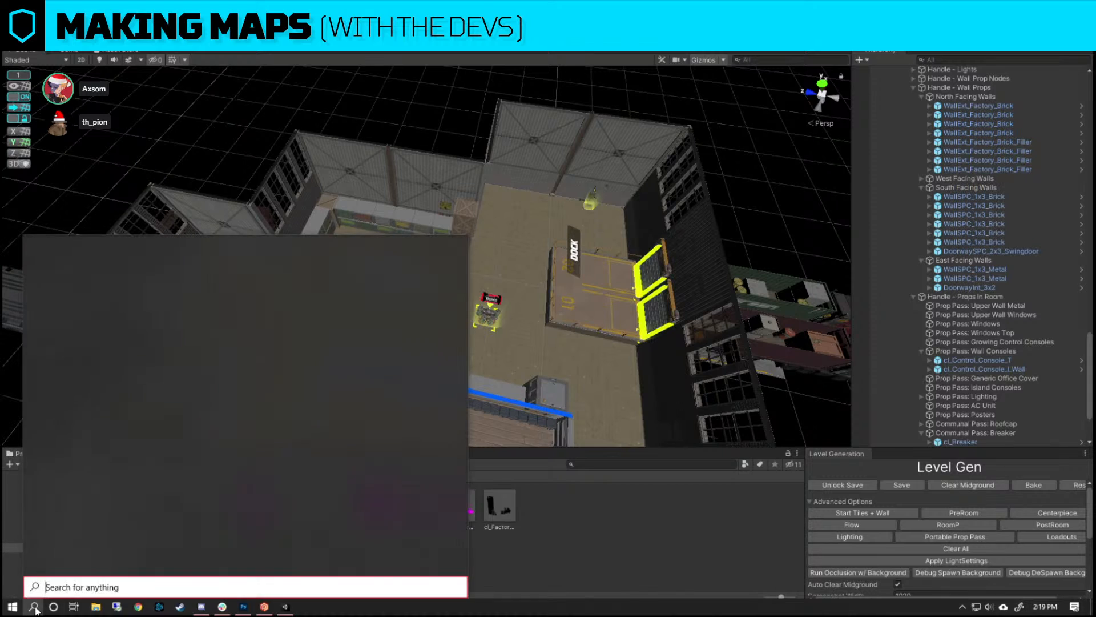
text(note)
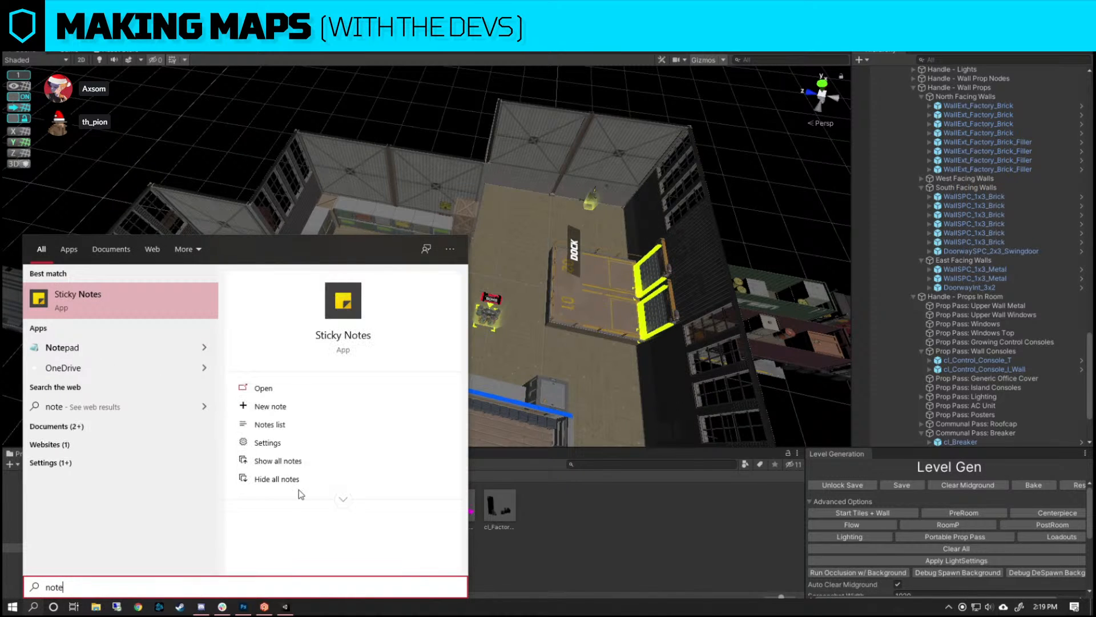
click(112, 293)
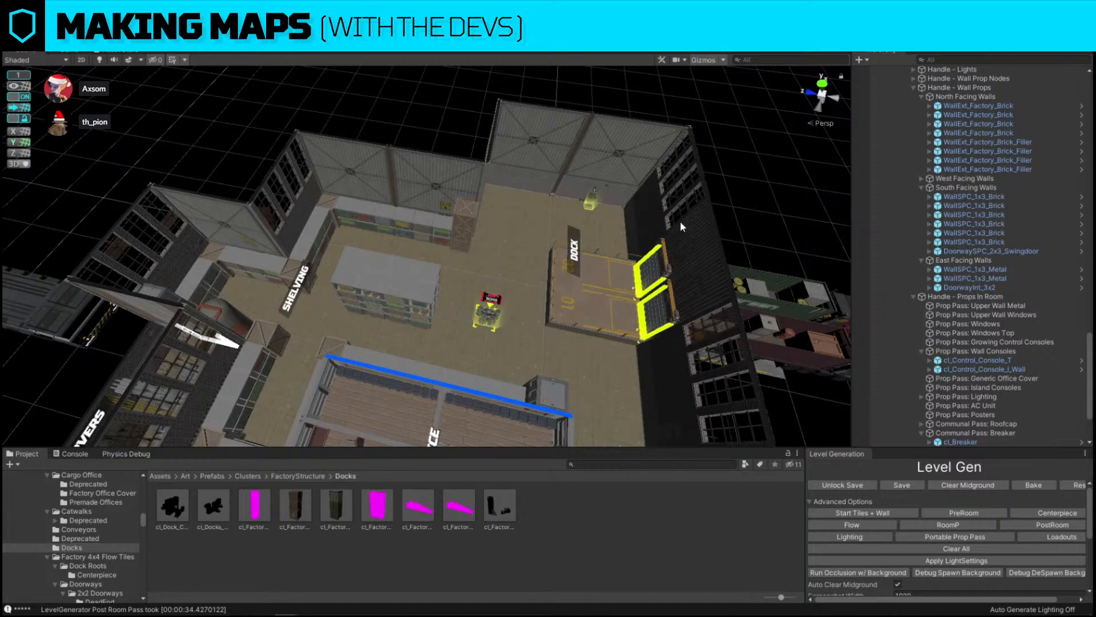
Survey the whole factory layout from above, looking over the office, shelving and dock areas
right_drag(681, 224, 457, 243)
click(457, 314)
click(729, 261)
alt+drag(729, 261, 1055, 338)
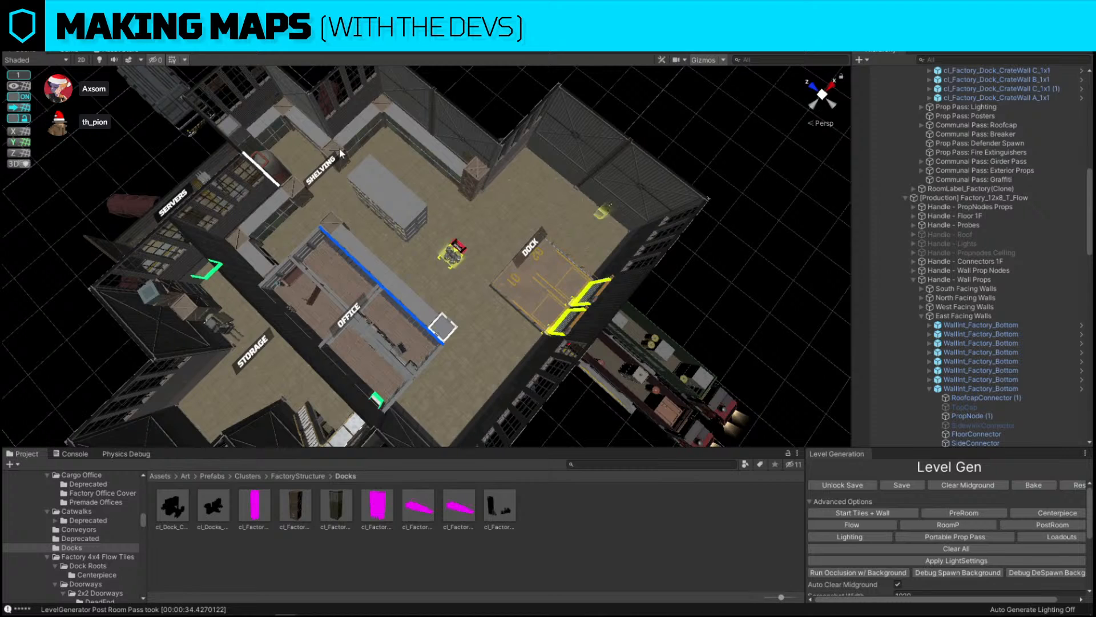
alt+drag(339, 148, 469, 230)
right_drag(469, 231, 470, 231)
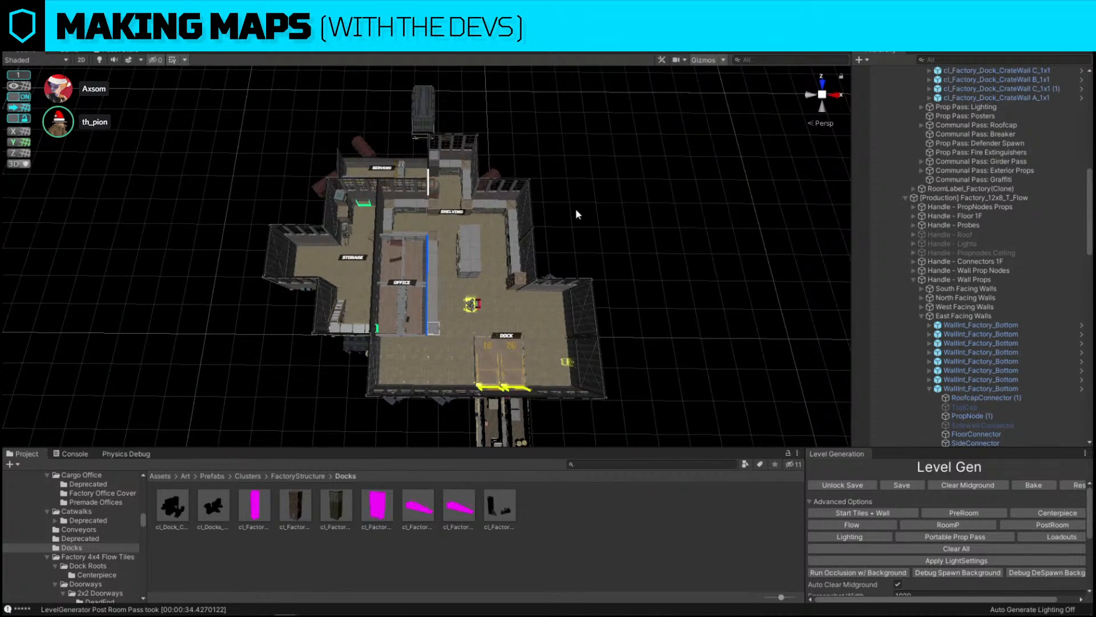
mouse_move(575, 208)
right_down()
mouse_move(571, 194)
mouse_move(582, 211)
right_up()
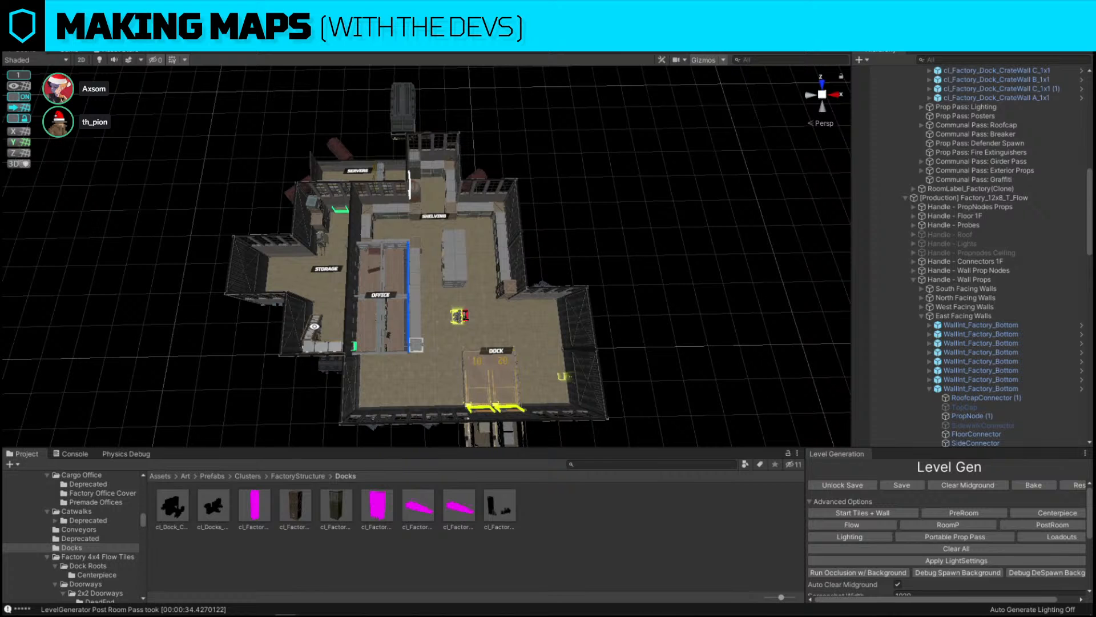
alt+scroll(547, 211, up, 5)
mouse_move(547, 211)
alt+mouse_down()
mouse_move(614, 209)
mouse_move(531, 224)
alt+mouse_up()
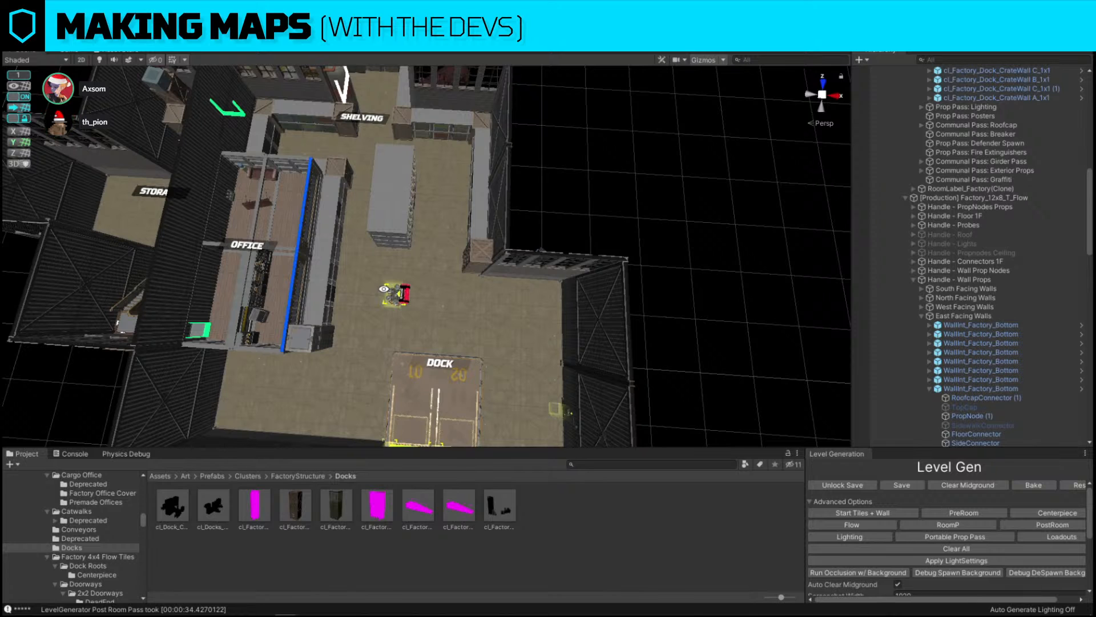
Move the central shelving island toward the shelving room's side wall
alt+drag(384, 289, 386, 209)
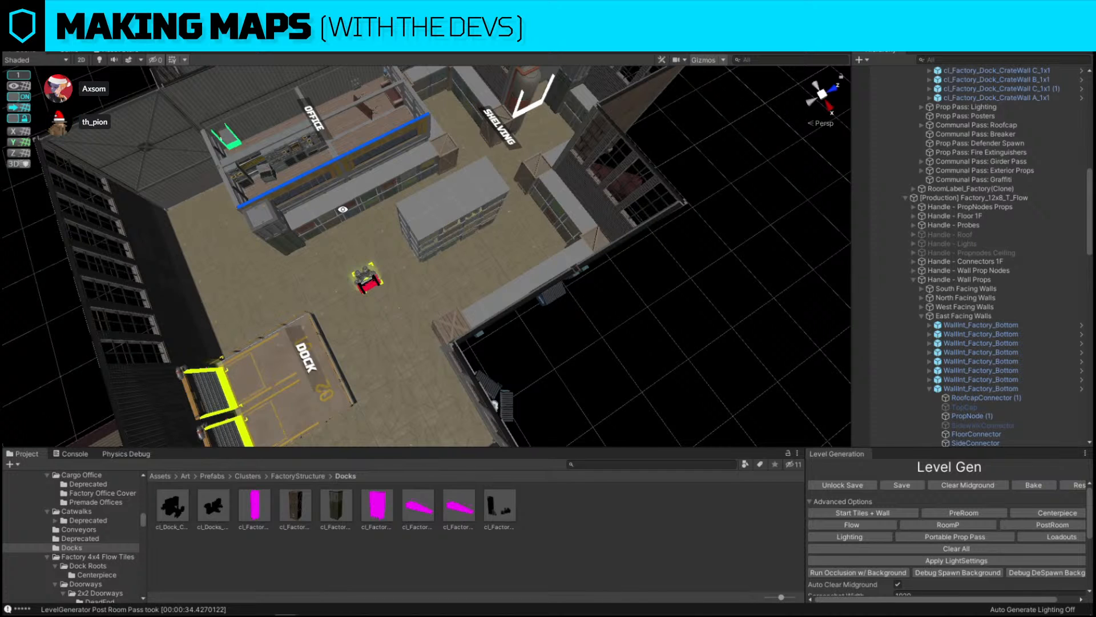
right_drag(359, 246, 500, 200)
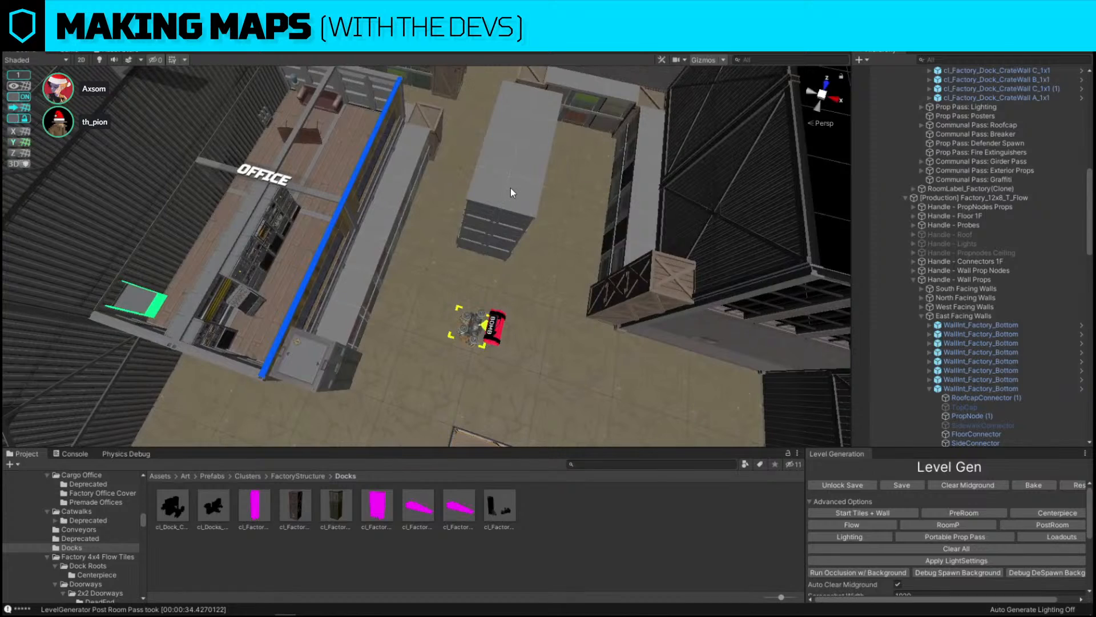
click(511, 187)
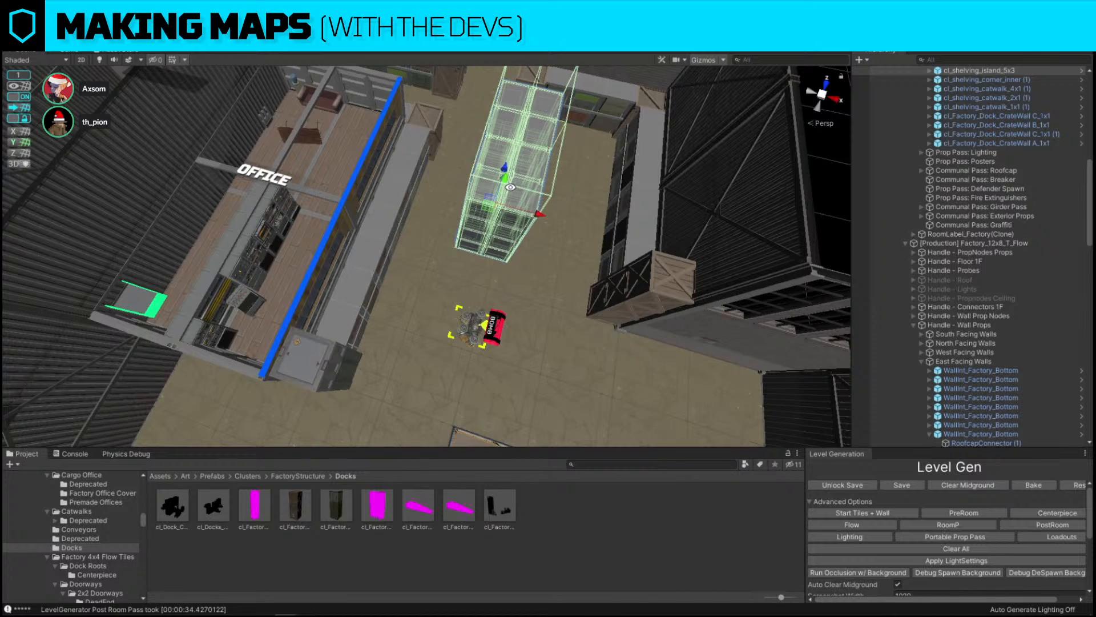
alt+drag(512, 188, 554, 176)
scroll(554, 177, down, 3)
click(674, 125)
alt+drag(674, 125, 447, 129)
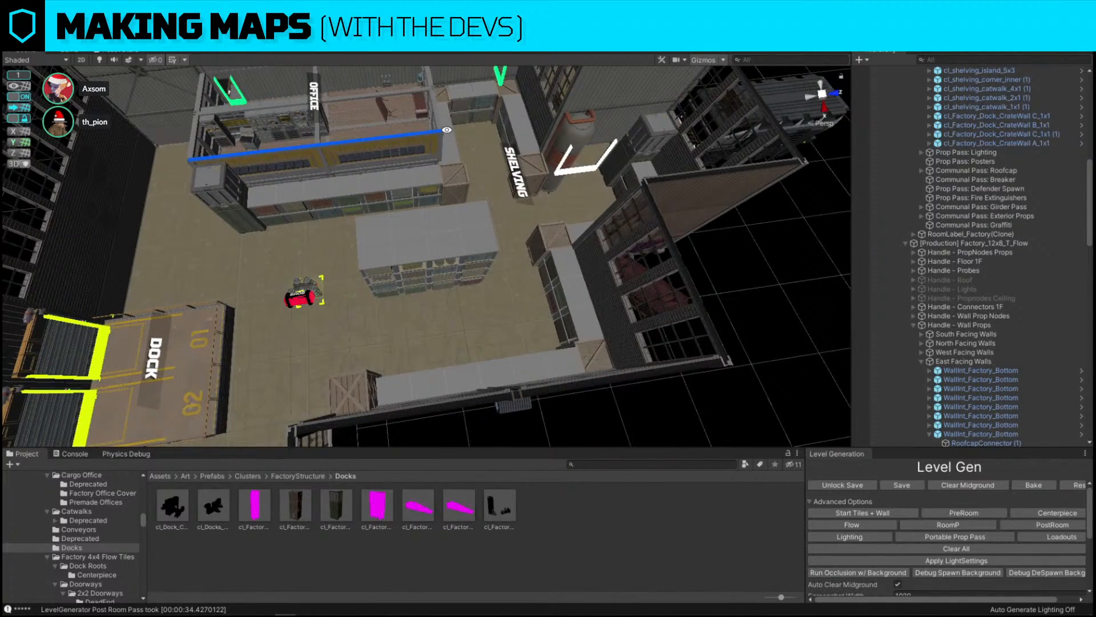
click(466, 252)
alt+drag(467, 252, 704, 175)
right_drag(704, 175, 703, 176)
key(w)
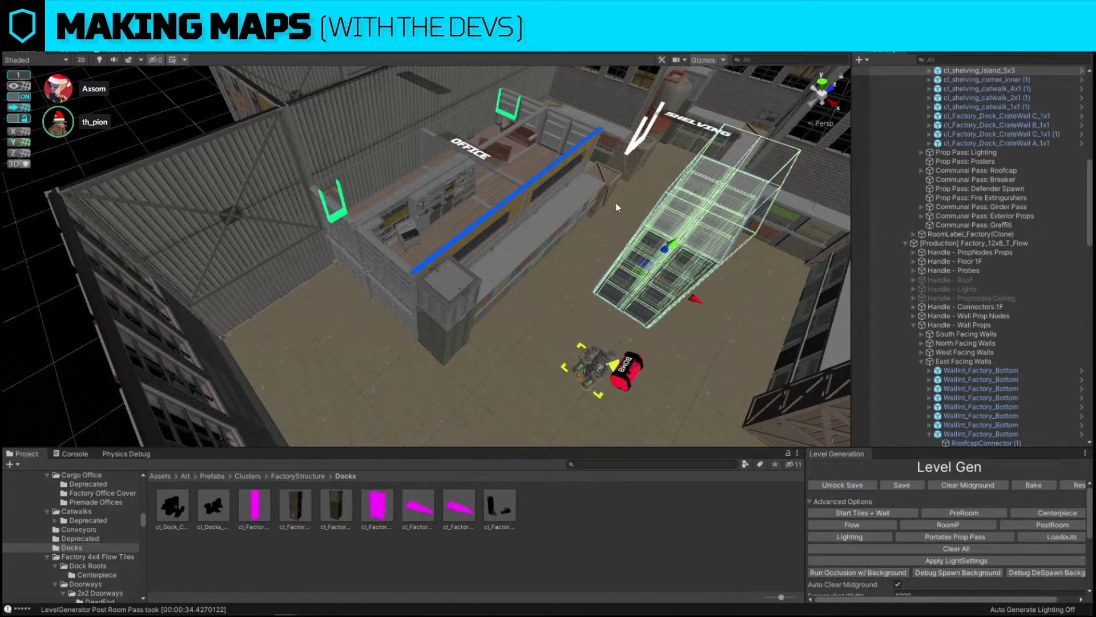
alt+drag(617, 204, 693, 227)
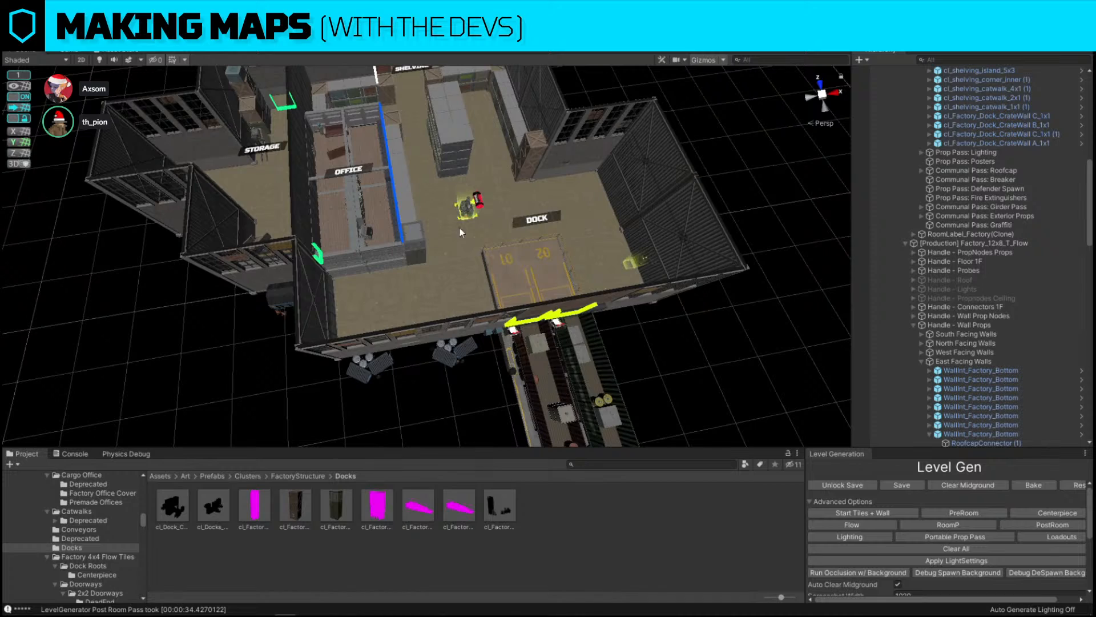
Delete the crate wall piece at the office's corner next to the dock
click(413, 235)
key(f)
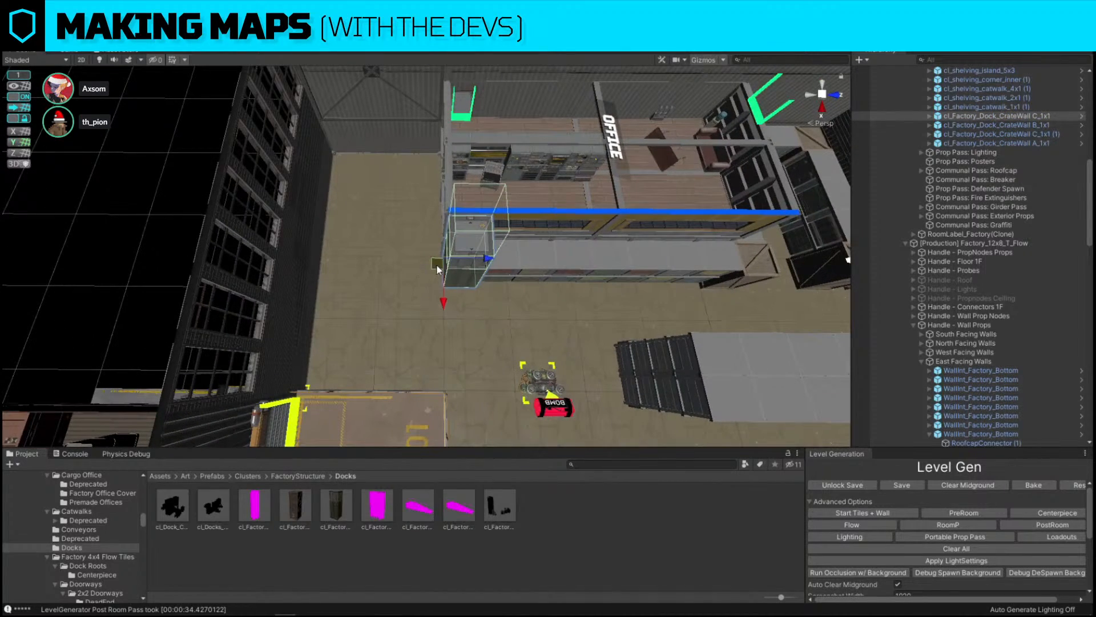
drag(436, 264, 313, 365)
key(f)
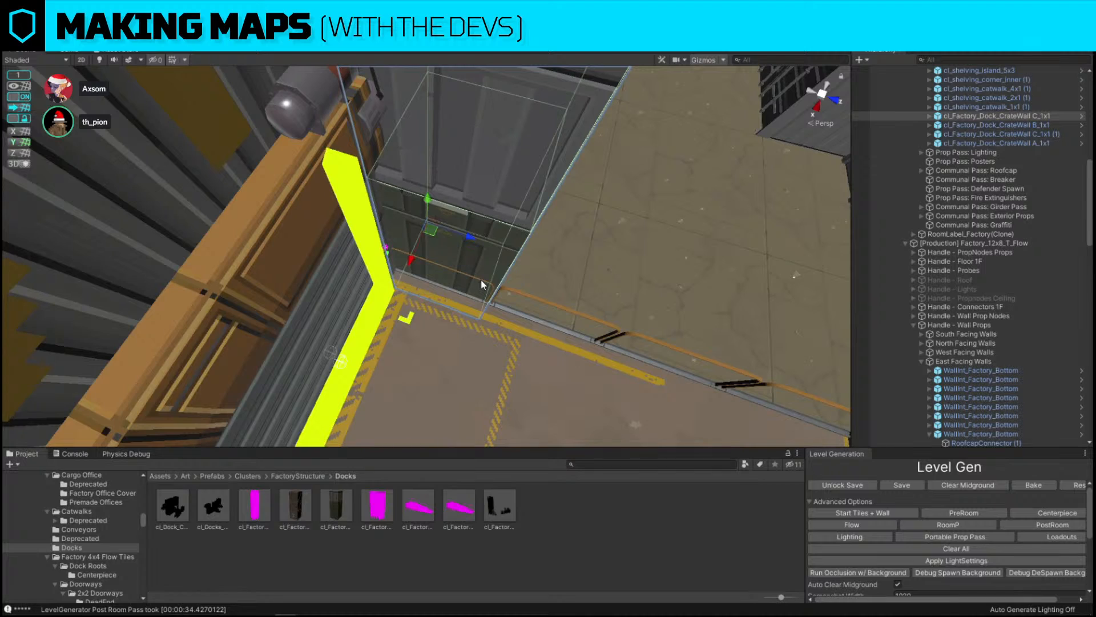
click(481, 282)
right_drag(531, 235, 523, 237)
key(d)
key(Delete)
Remove the small shelving catwalk piece beside the office wall near the dock
right_drag(345, 227, 496, 142)
key(s)
click(399, 169)
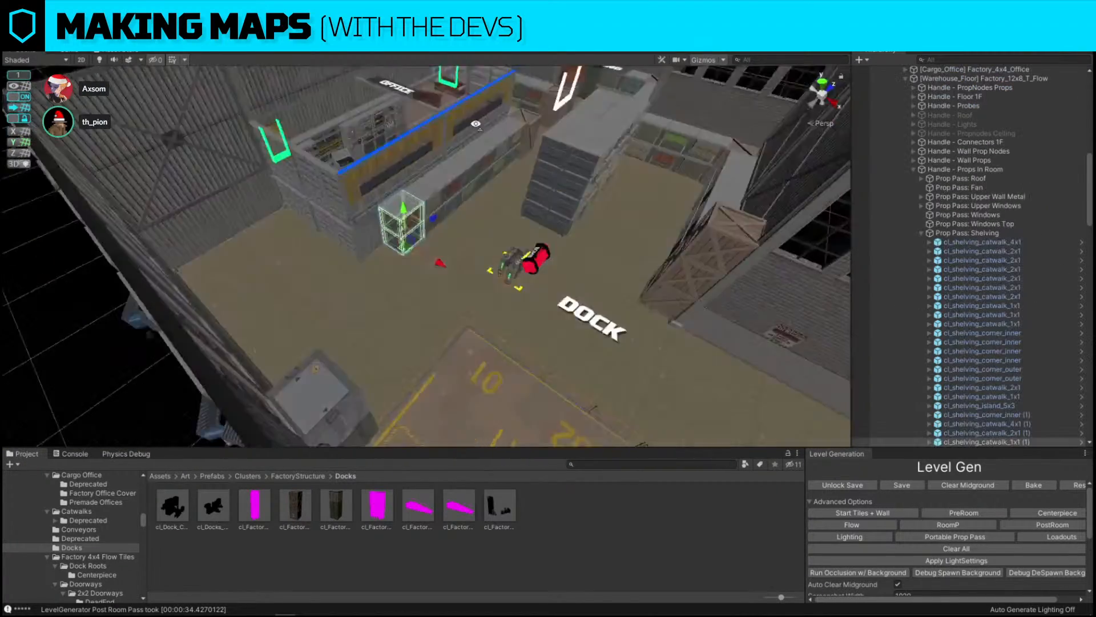
key(f)
click(510, 212)
key(s)
right_drag(511, 209, 508, 231)
click(428, 222)
key(Delete)
click(484, 215)
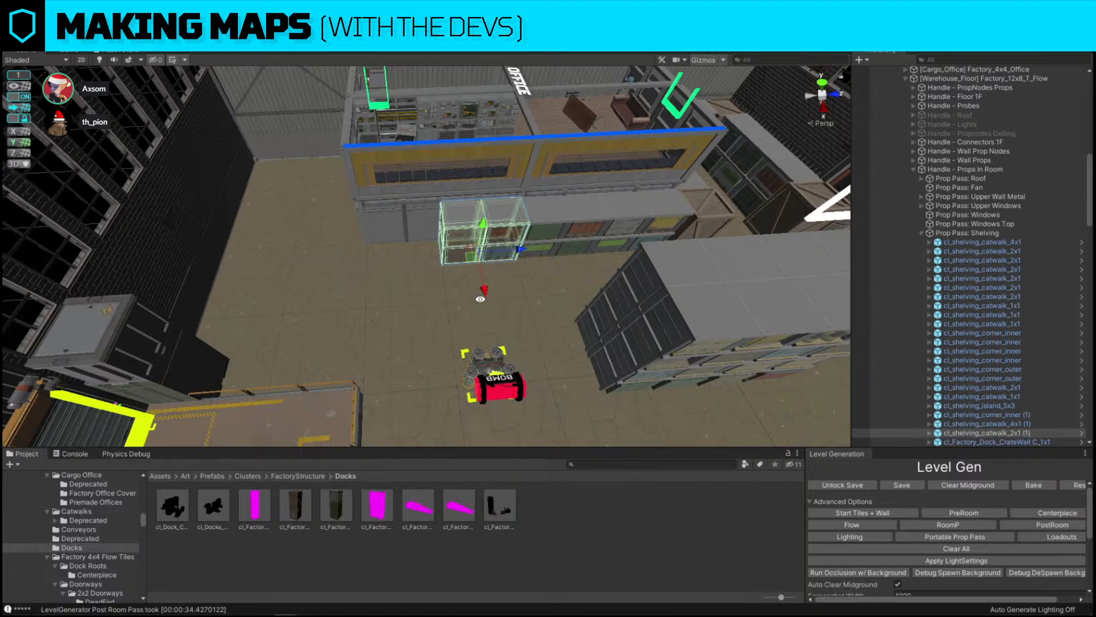
Duplicate the selected 2x1 shelving catwalk and slide the copy along the office wall beside the original
right_drag(617, 262, 590, 248)
key(w)
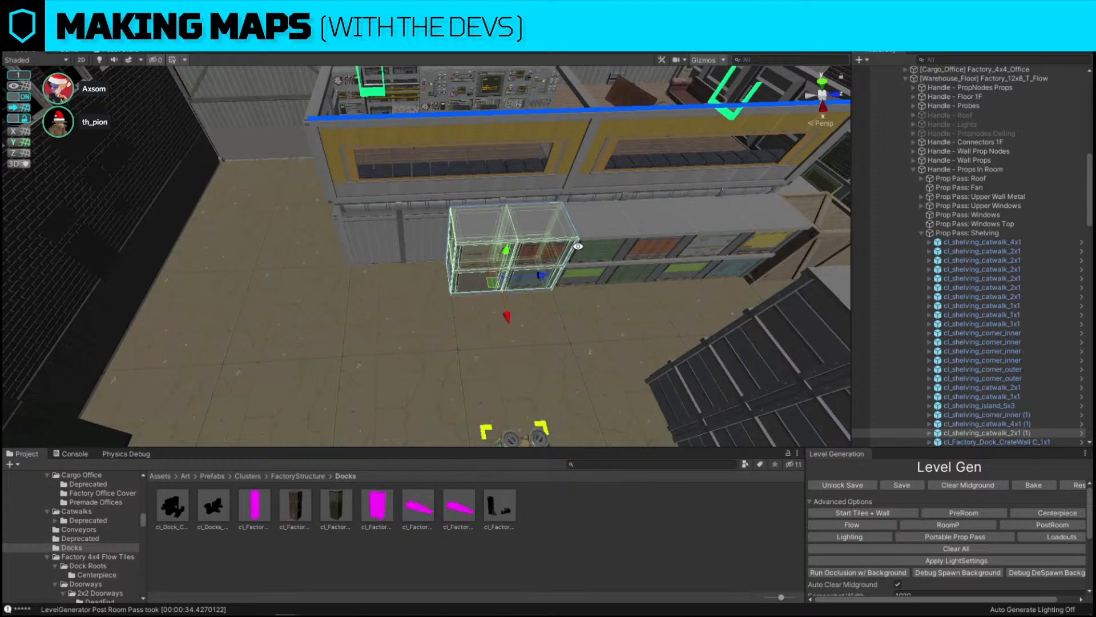
right_drag(578, 246, 573, 268)
key(ctrl+d)
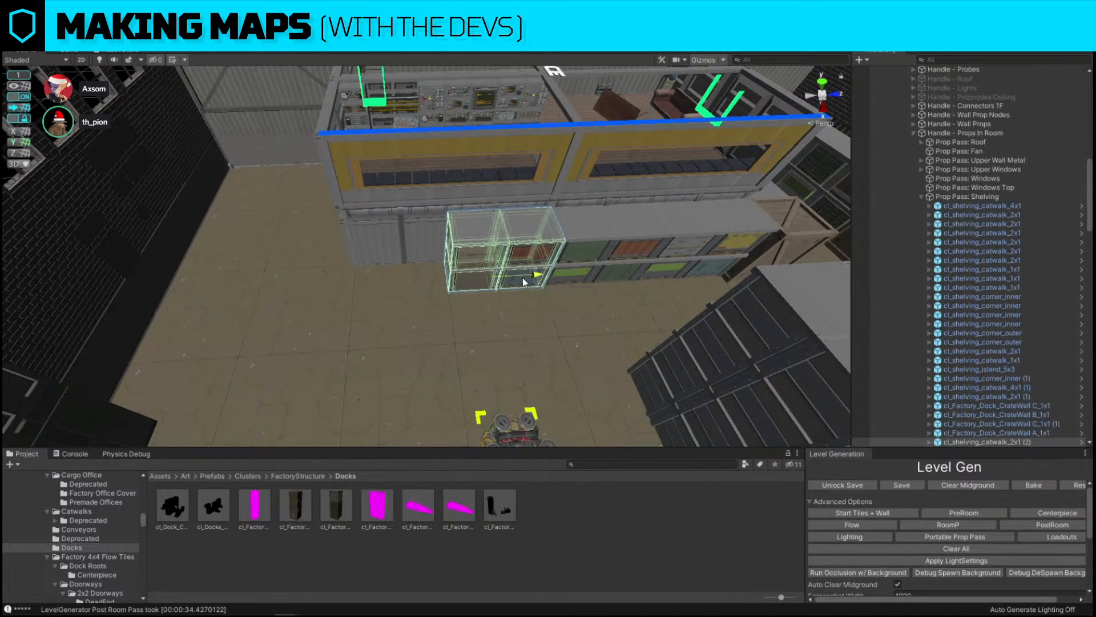
drag(523, 278, 464, 279)
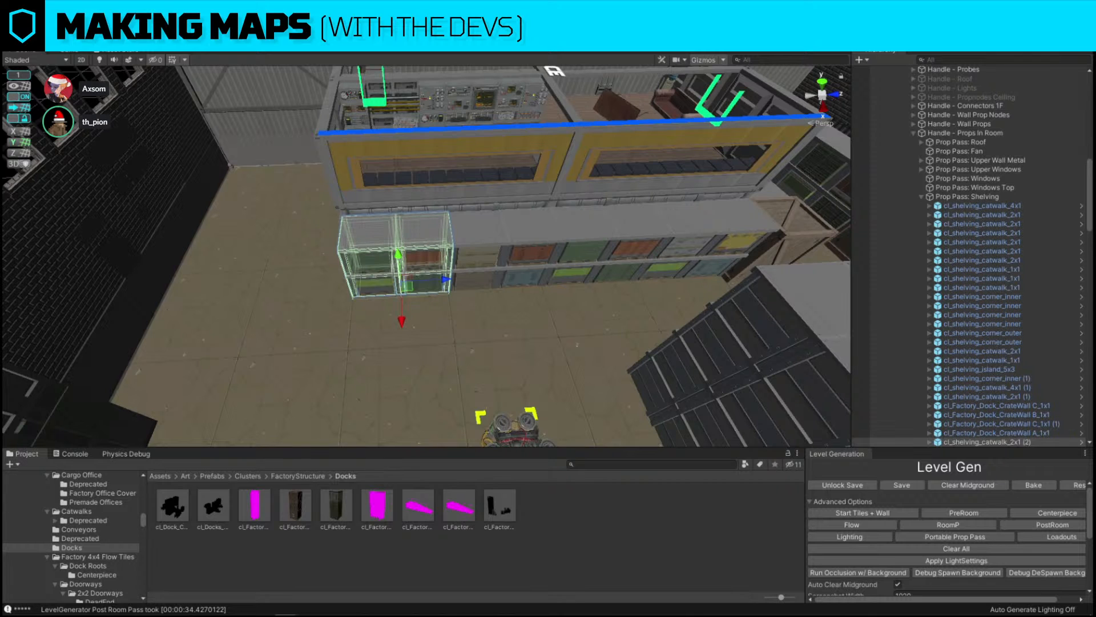
Duplicate a shelving corner piece and move the copy next to the office wall's shelving
right_drag(522, 237, 651, 223)
click(659, 206)
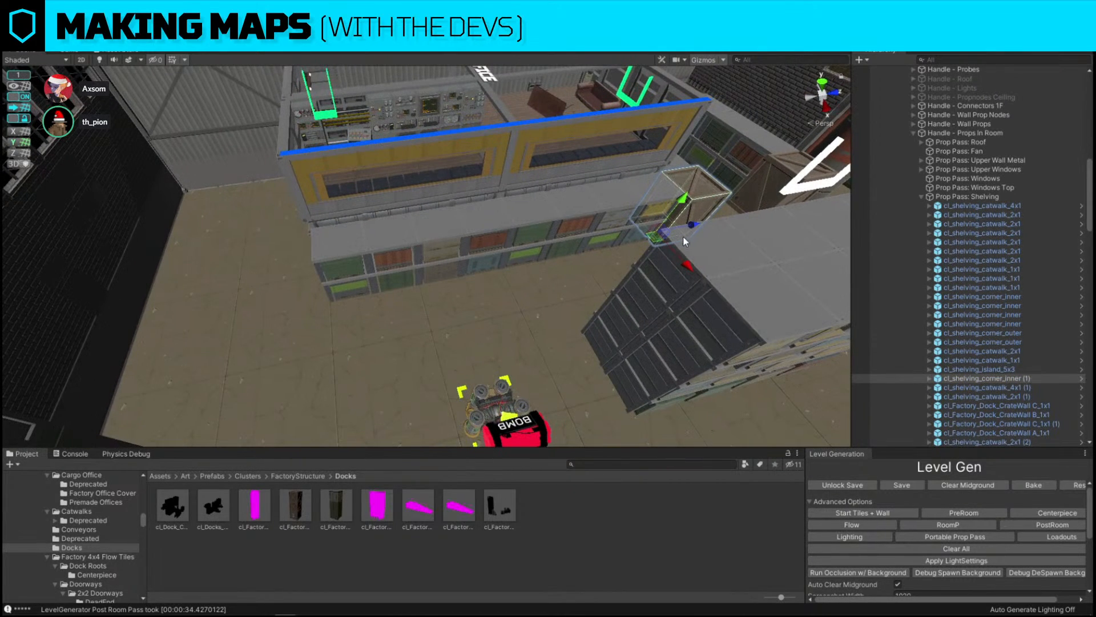
key(ctrl+d)
drag(693, 231, 394, 260)
alt+drag(274, 235, 445, 257)
click(368, 289)
click(373, 255)
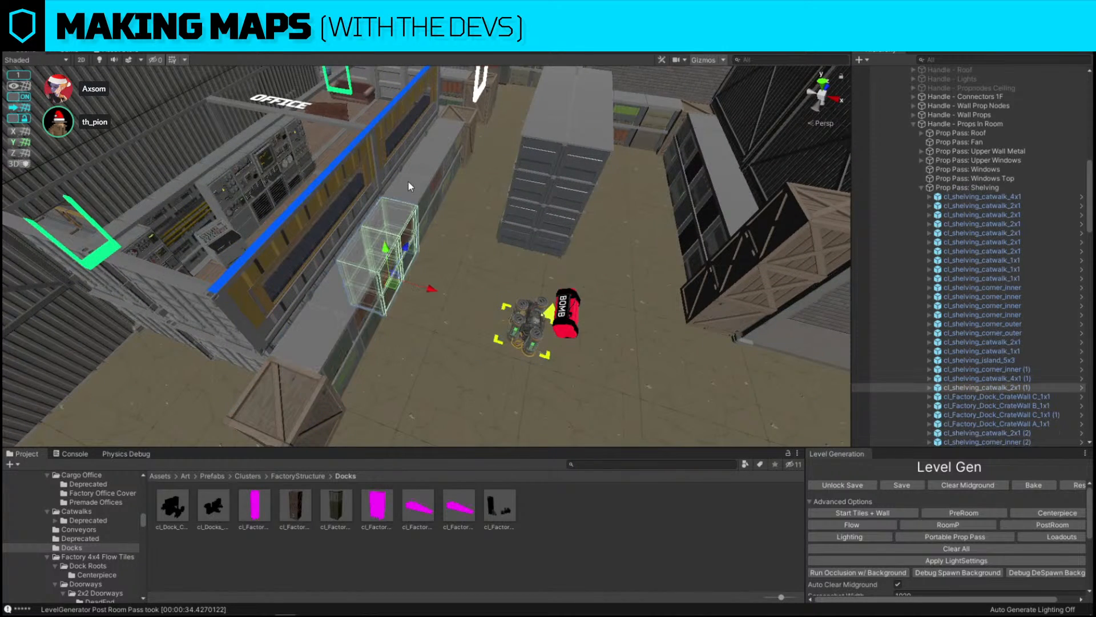
Duplicate a 1x1 shelving catwalk piece and place the copy at the office's corner facing the dock
click(409, 179)
right_drag(443, 137, 725, 137)
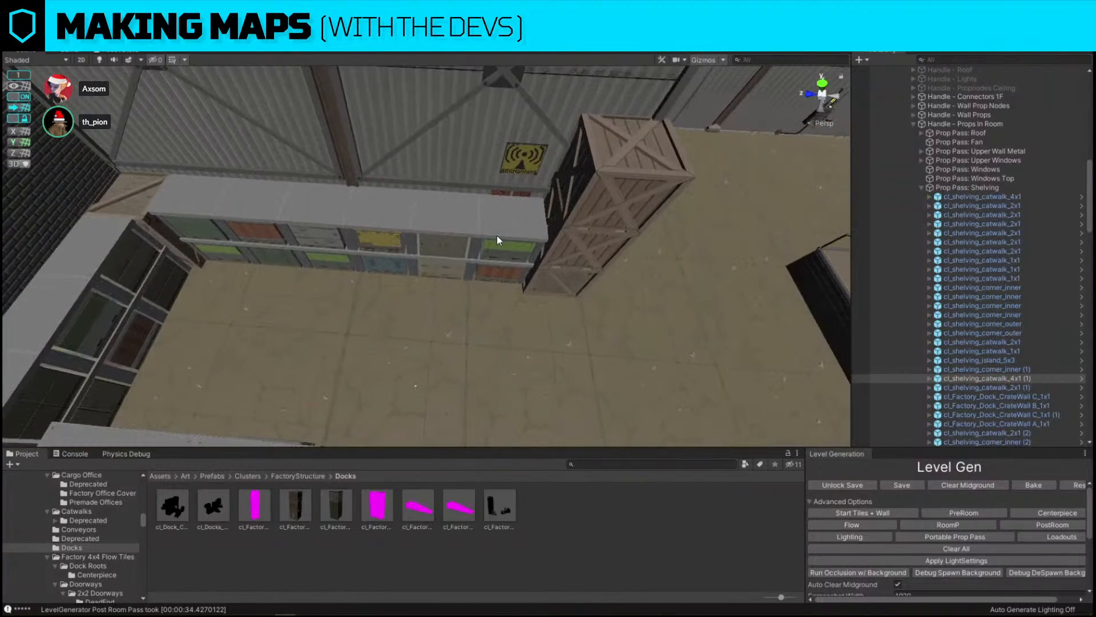
click(496, 235)
right_drag(115, 222, 244, 225)
click(244, 225)
click(310, 173)
shift+click(399, 199)
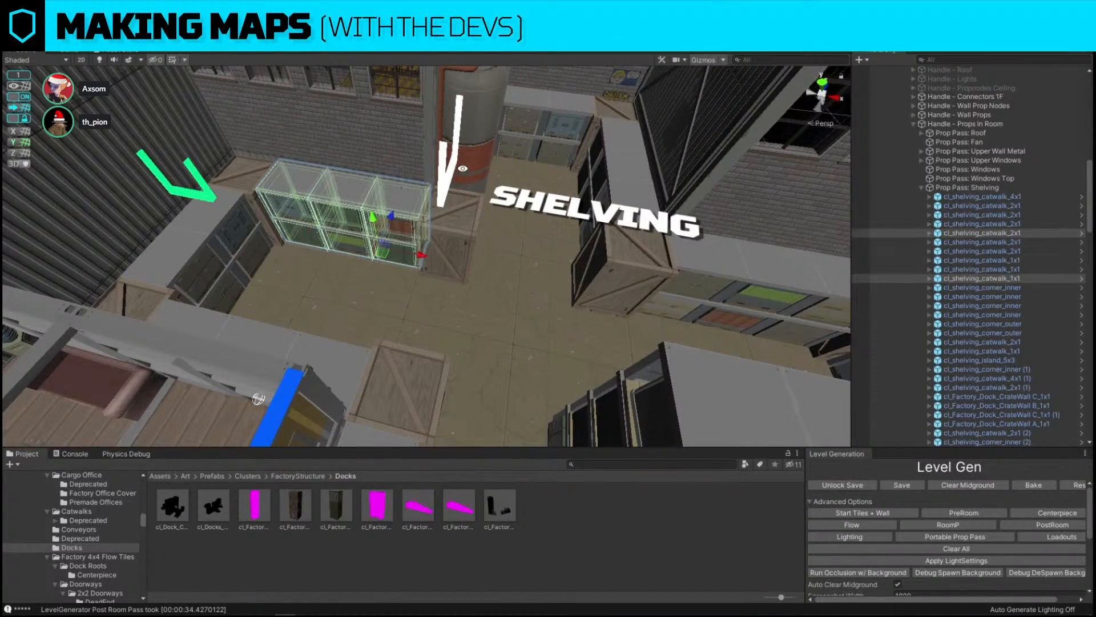
right_drag(586, 119, 516, 111)
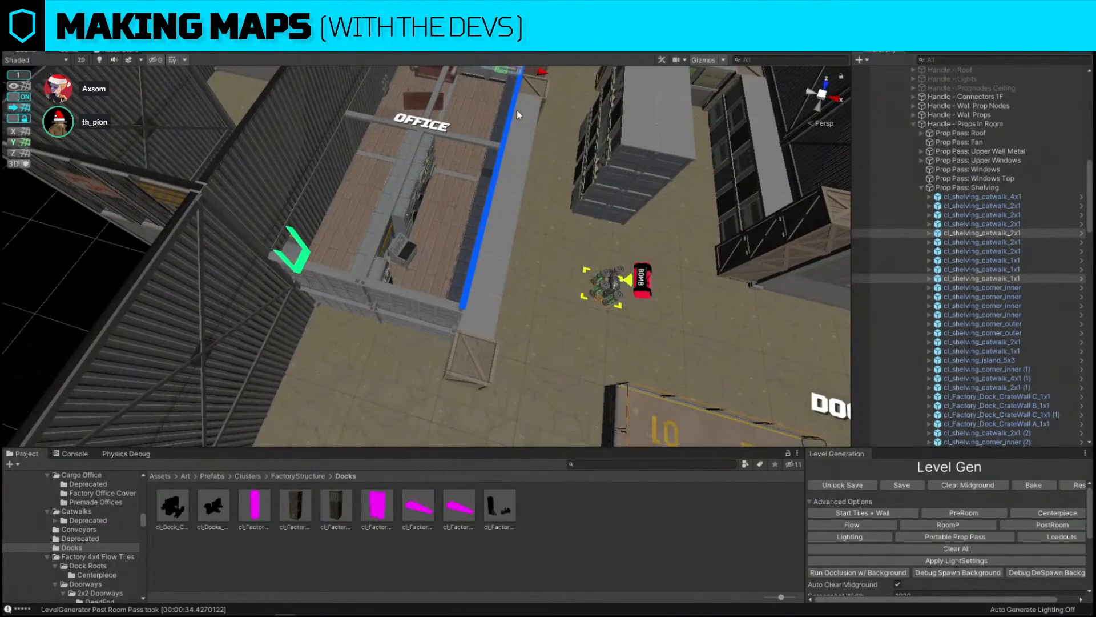
key(ctrl+d)
drag(501, 74, 417, 375)
right_drag(473, 358, 525, 343)
click(478, 347)
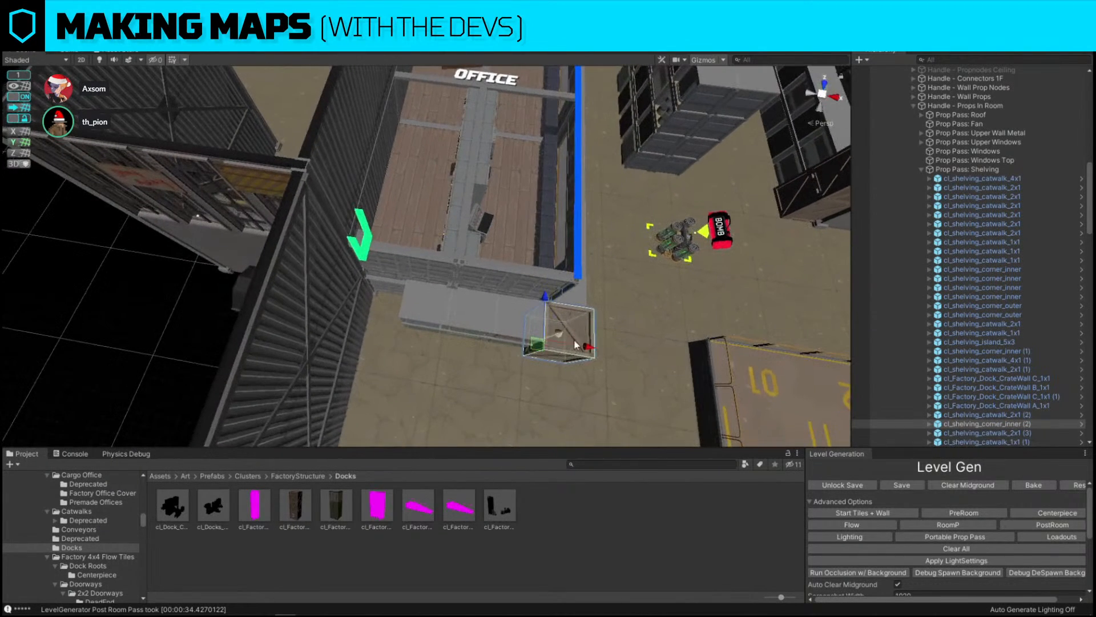
Duplicate the corner shelving piece twice, extending the copies past the office's end wall
key(ctrl+d)
drag(583, 346, 418, 355)
alt+drag(611, 218, 448, 241)
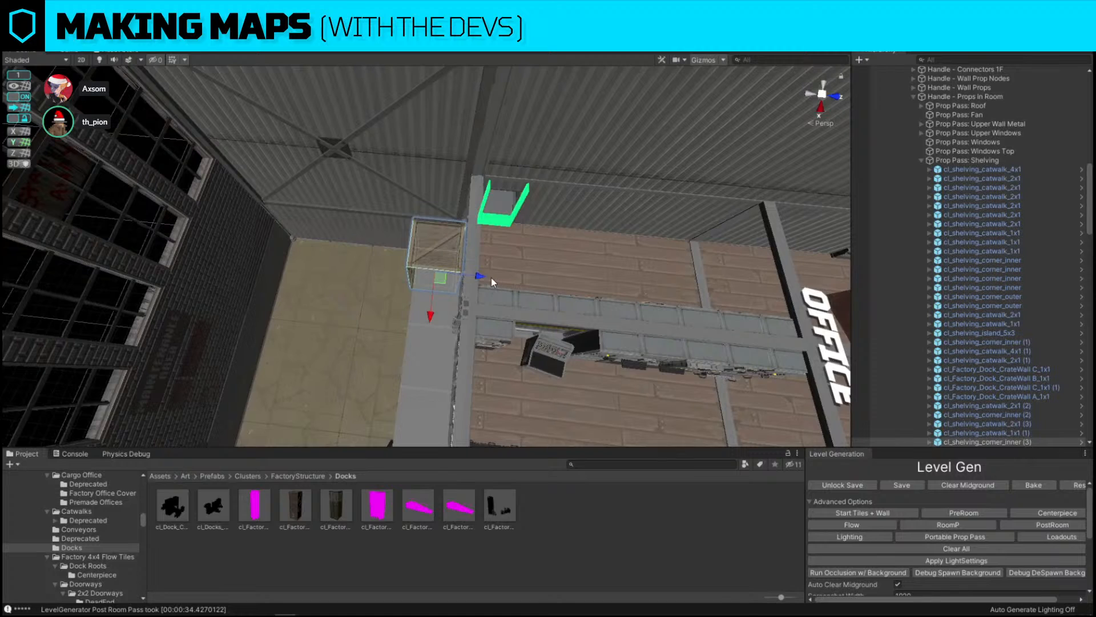
key(ctrl+d)
drag(491, 280, 353, 272)
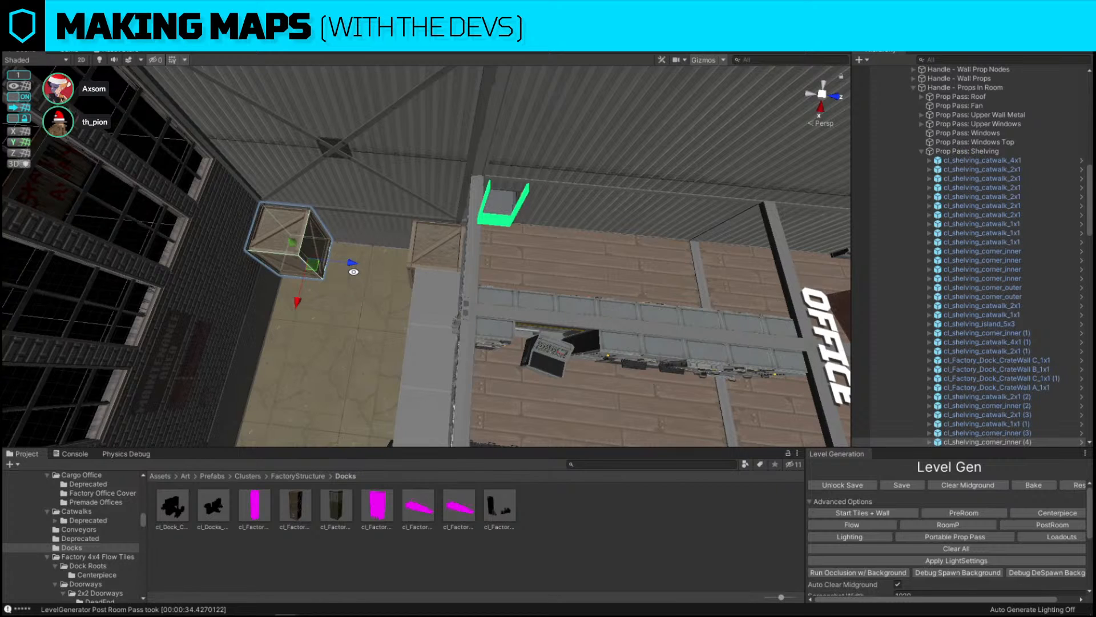
Survey the factory layout from above and inspect the dock room's outer wall and its doorways
alt+drag(354, 272, 478, 247)
key(s)
right_drag(478, 247, 714, 191)
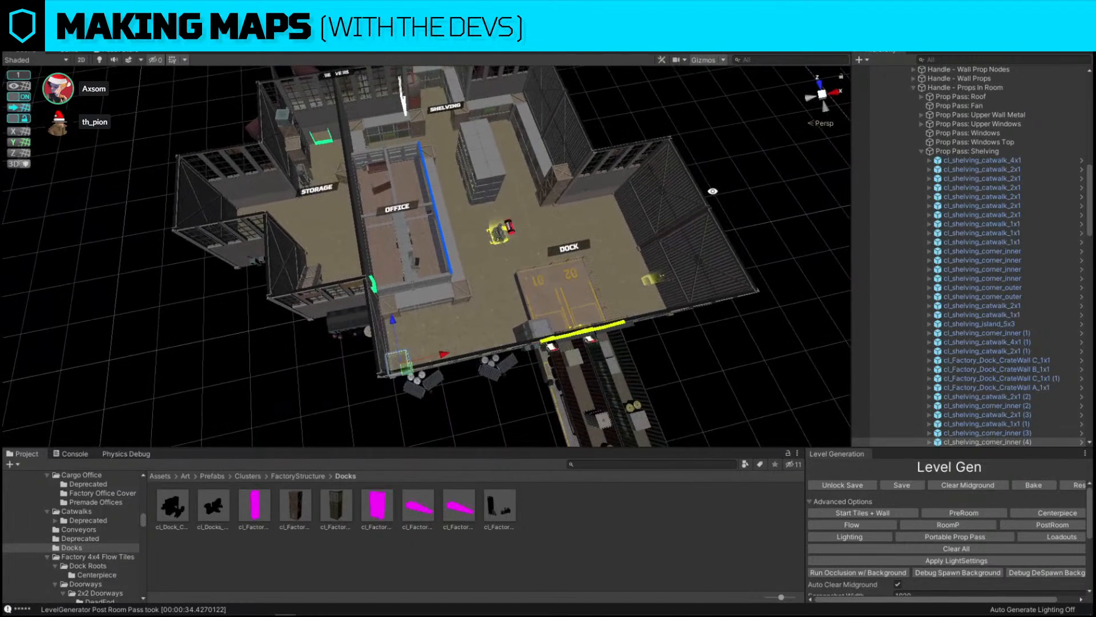
alt+drag(563, 219, 526, 226)
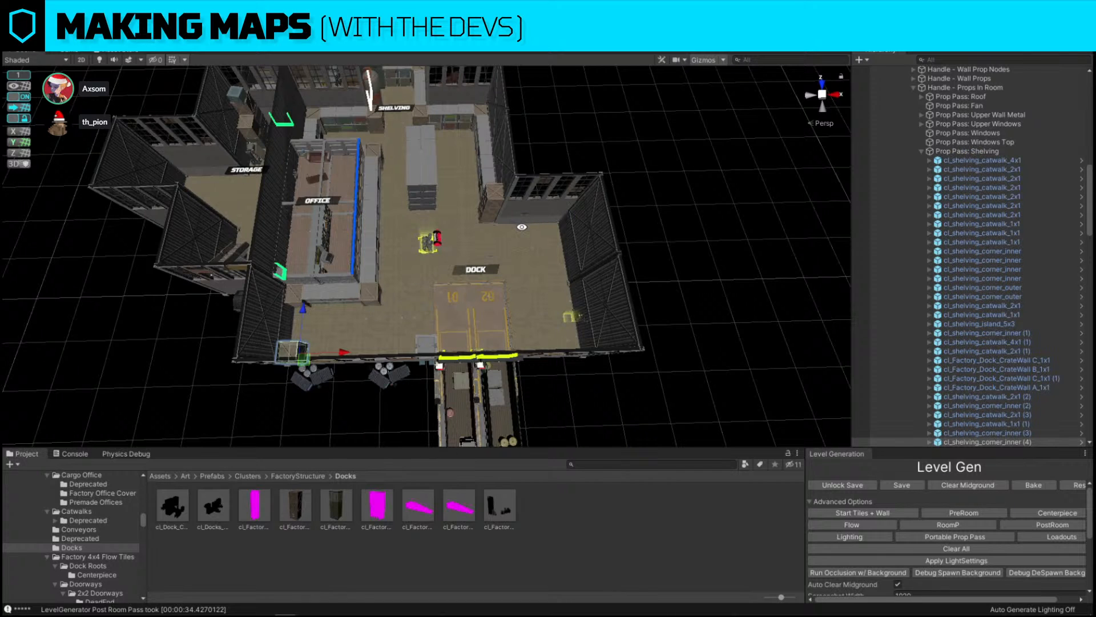
key(w)
right_drag(414, 291, 416, 246)
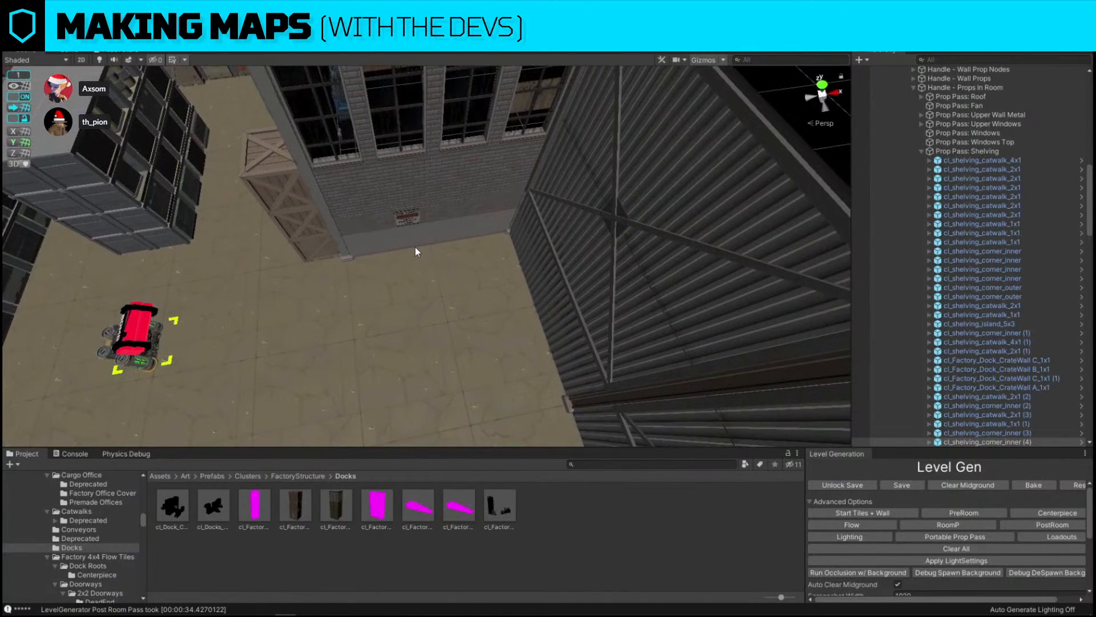
click(415, 247)
click(495, 222)
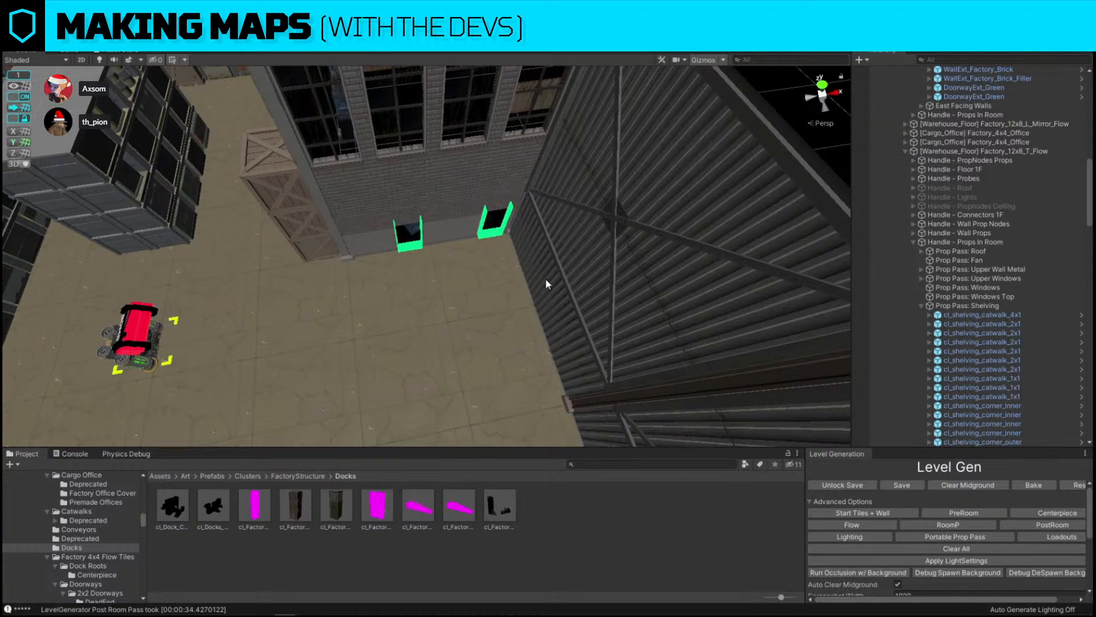
click(544, 280)
key(r)
key(s)
right_drag(540, 284, 578, 251)
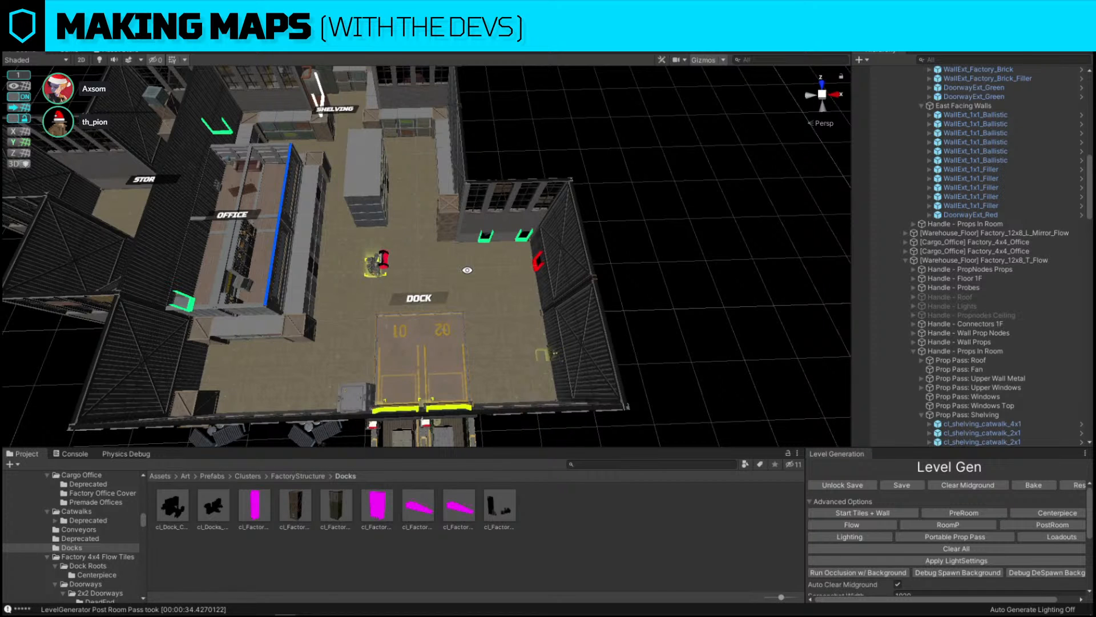
Delete the red doorway piece and both green doorway pieces from the dock room's outer wall
alt+scroll(485, 257, up, 15)
alt+drag(400, 289, 509, 274)
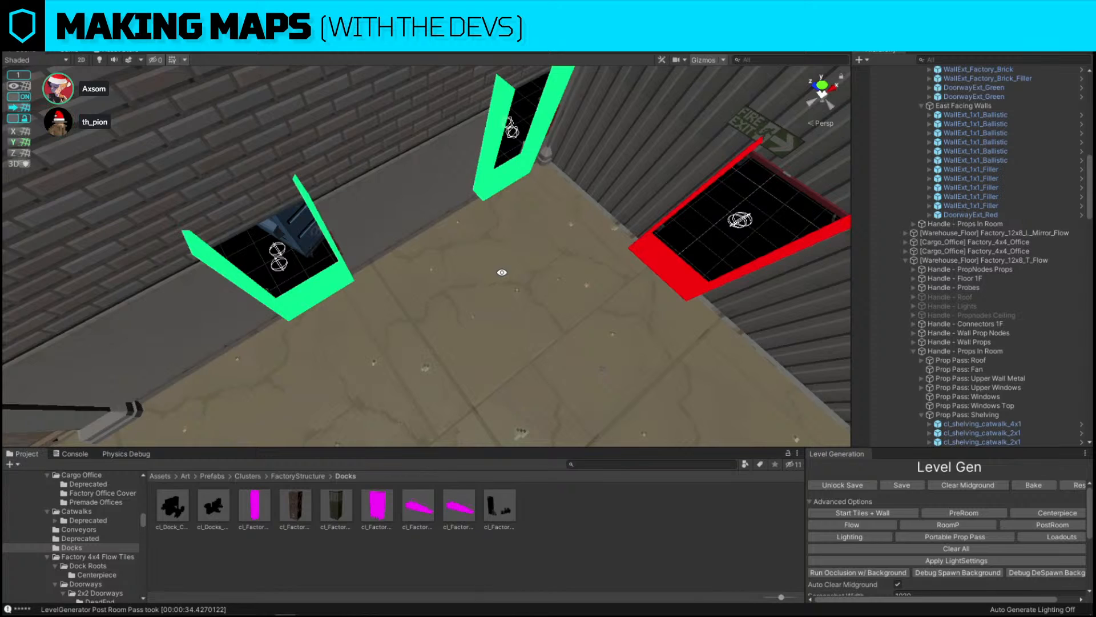
click(693, 189)
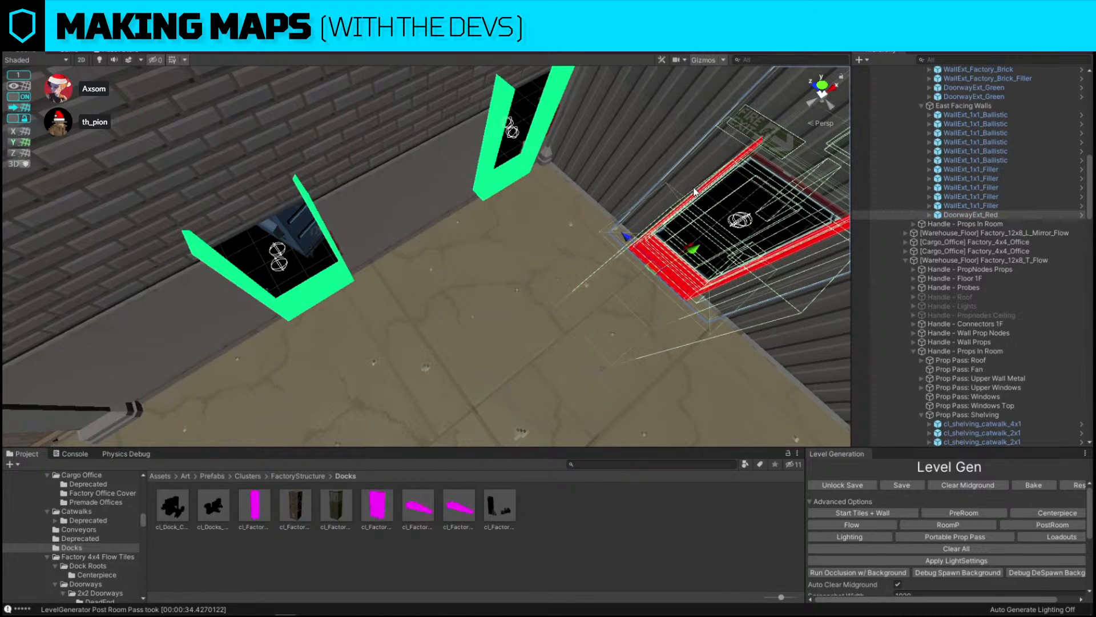
key(Delete)
click(489, 183)
key(Delete)
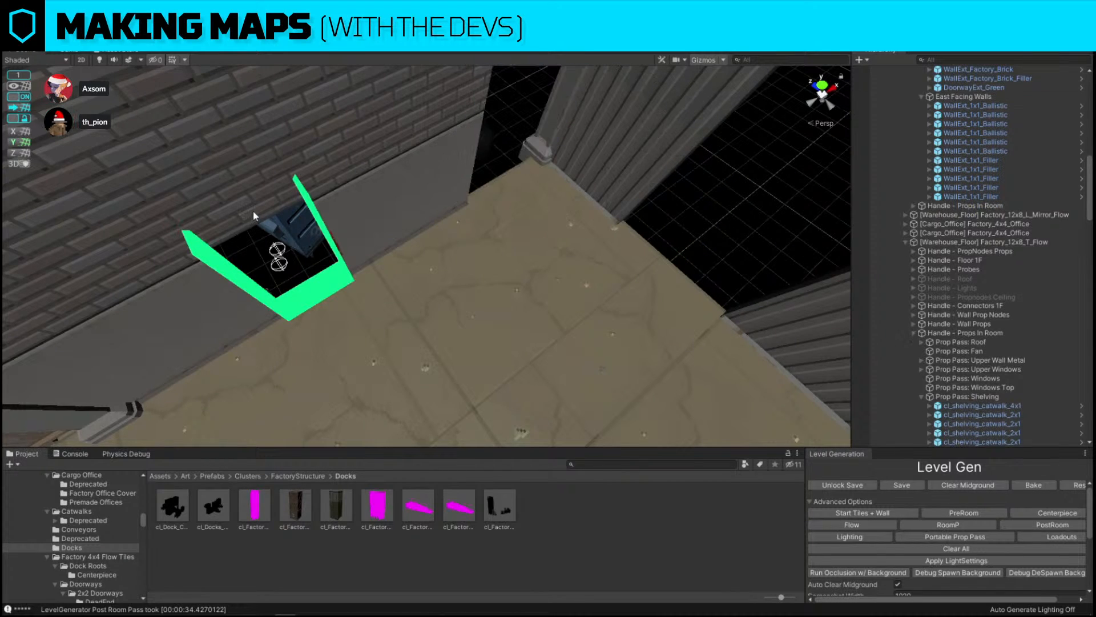
click(253, 216)
key(Delete)
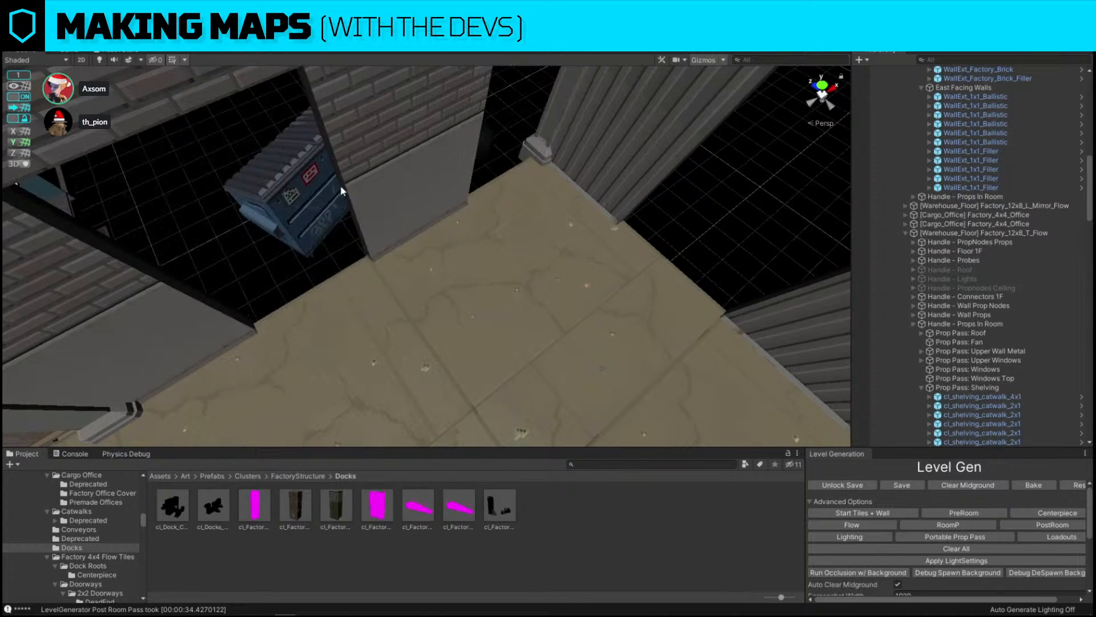
Duplicate the brick filler wall piece twice to close the openings left in the dock room's wall
right_drag(396, 174, 334, 171)
click(409, 182)
key(ctrl+d)
drag(449, 237, 511, 223)
key(ctrl+d)
right_drag(294, 258, 584, 245)
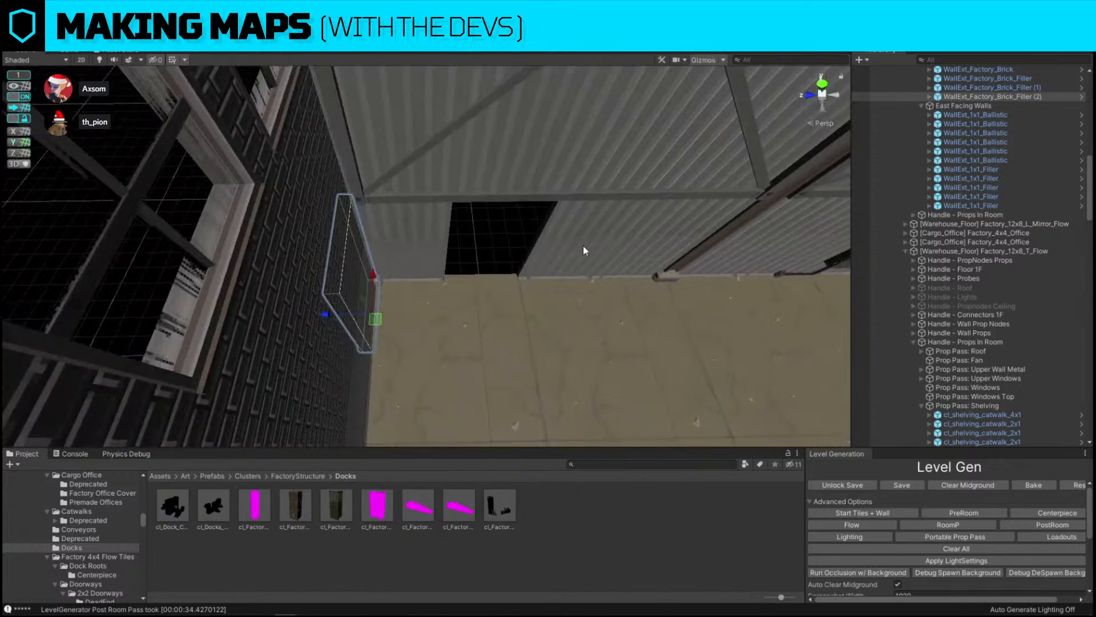
Duplicate the 1x1 filler wall piece and move it into the remaining gap in the wall
click(594, 250)
key(ctrl+d)
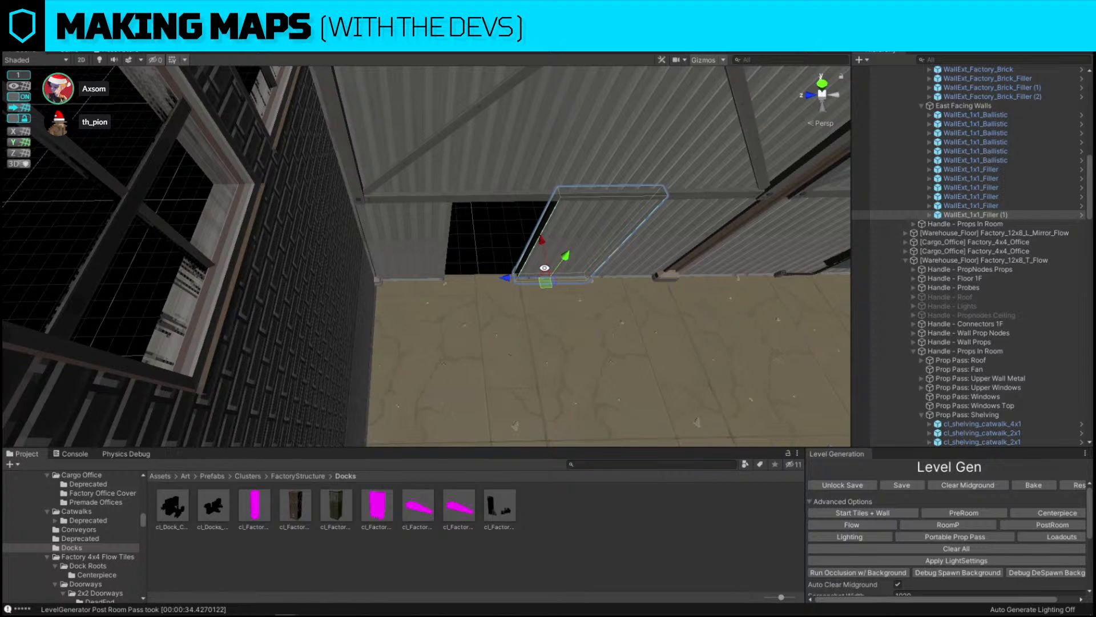
drag(504, 278, 434, 279)
key(ctrl+shift+r)
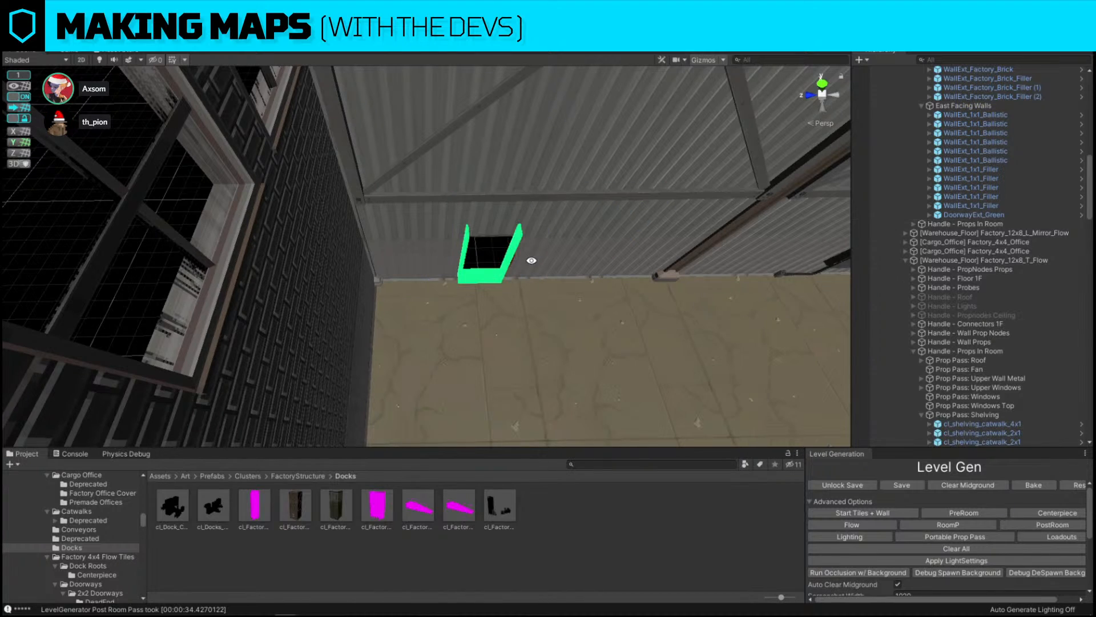
key(ctrl+z)
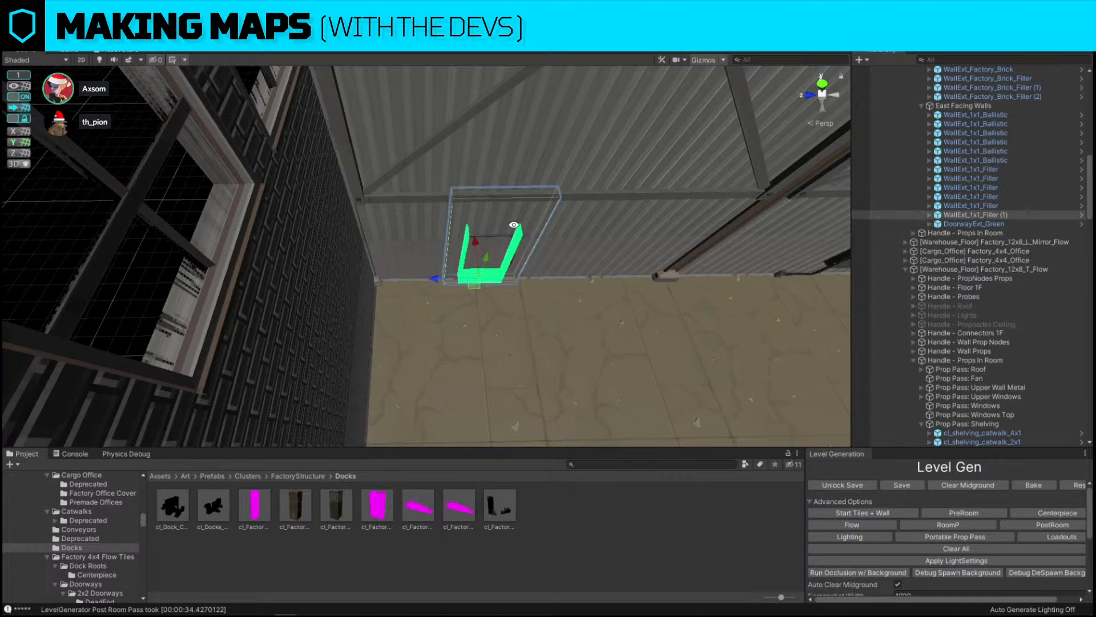
key(ctrl+y)
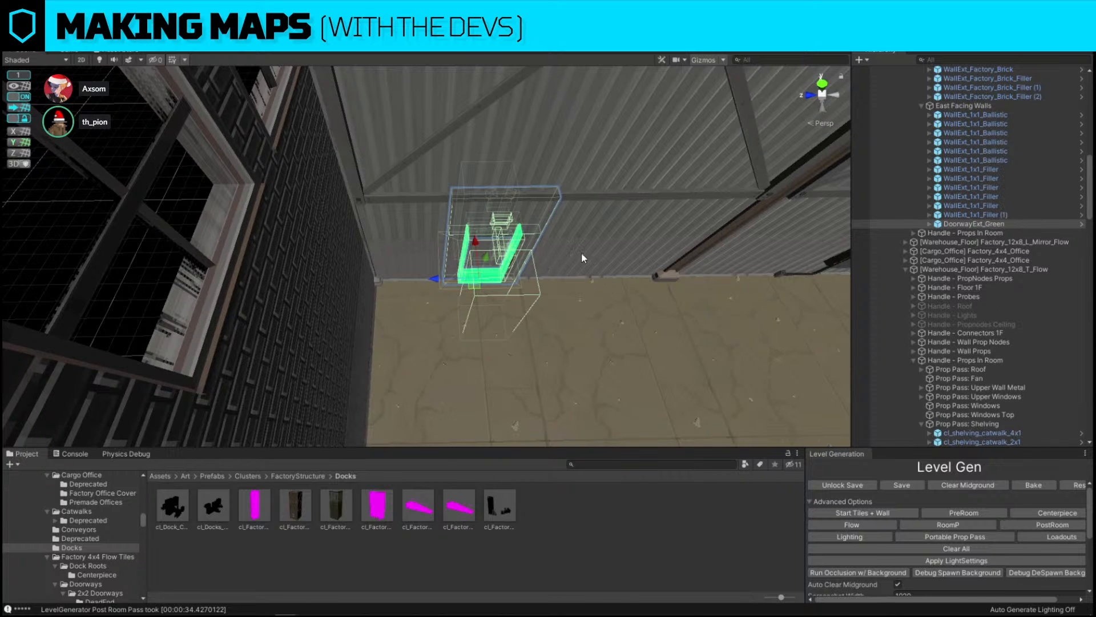
key(Delete)
Review the dock room and office area from above
key(s)
right_drag(581, 253, 280, 280)
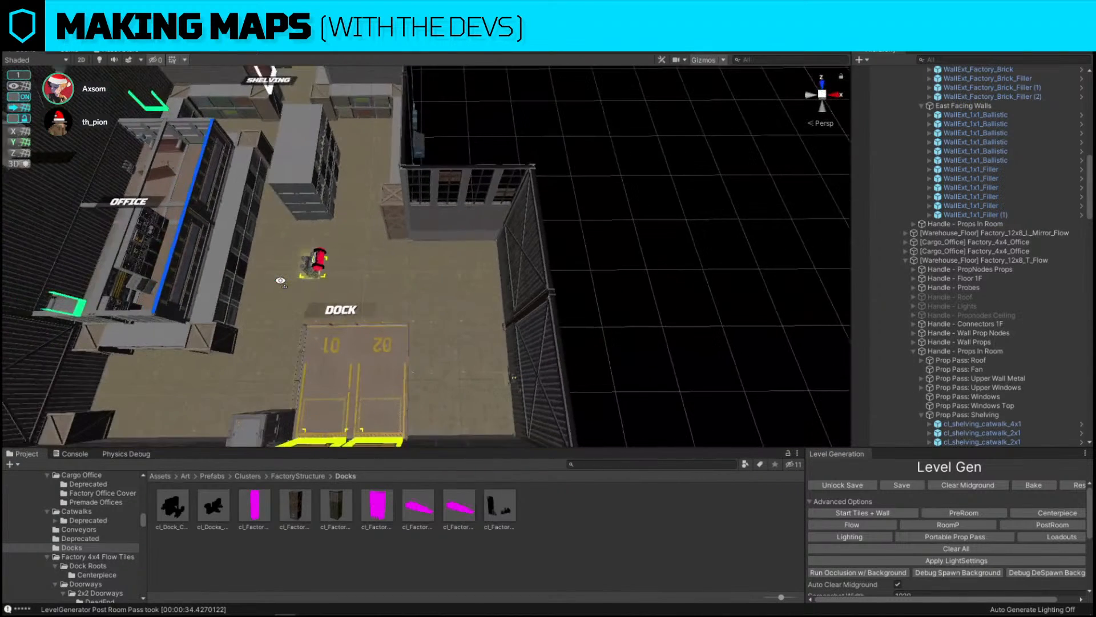
right_drag(475, 266, 457, 279)
key(s)
key(a)
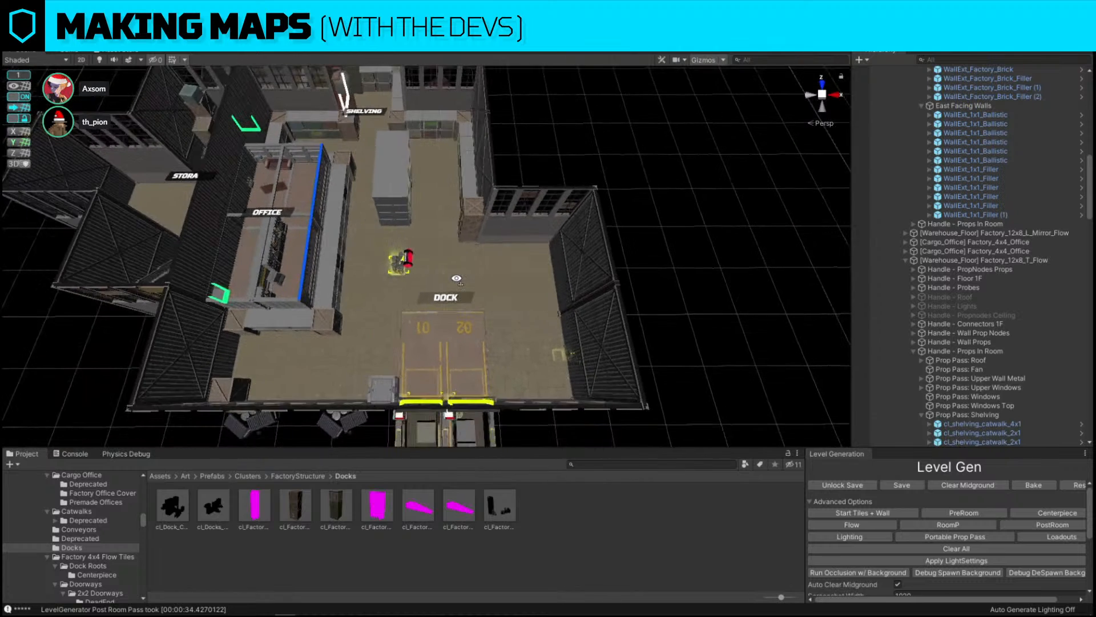
key(s)
key(a)
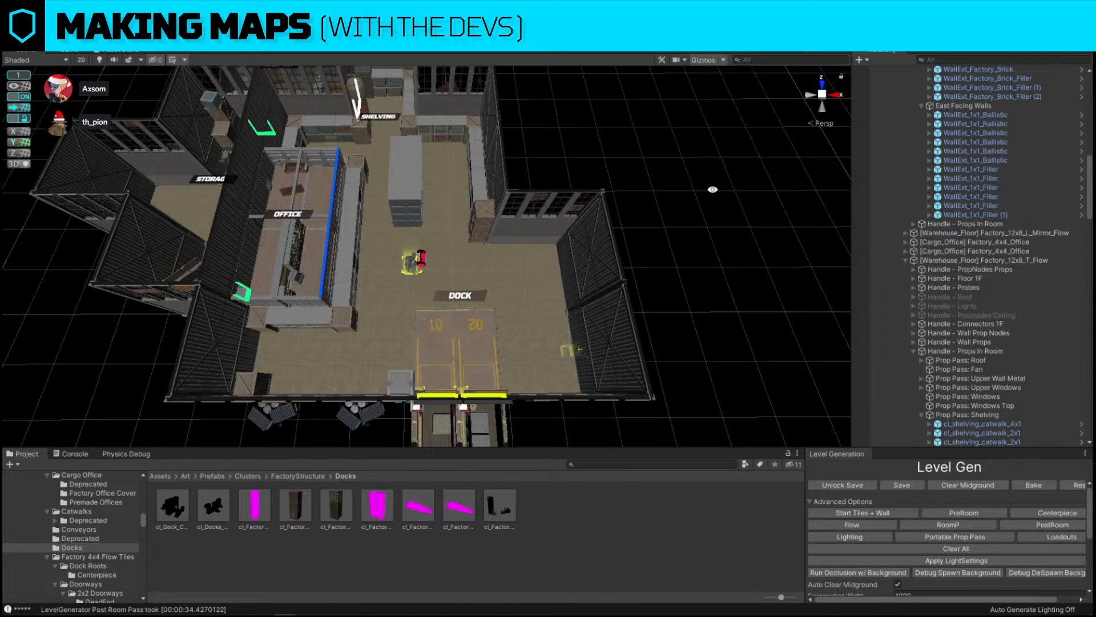
right_drag(713, 189, 591, 191)
Place a copy of the 2x1 shelving catwalk in the corner beyond the office's outer end
key(w)
click(455, 280)
scroll(455, 283, up, 3)
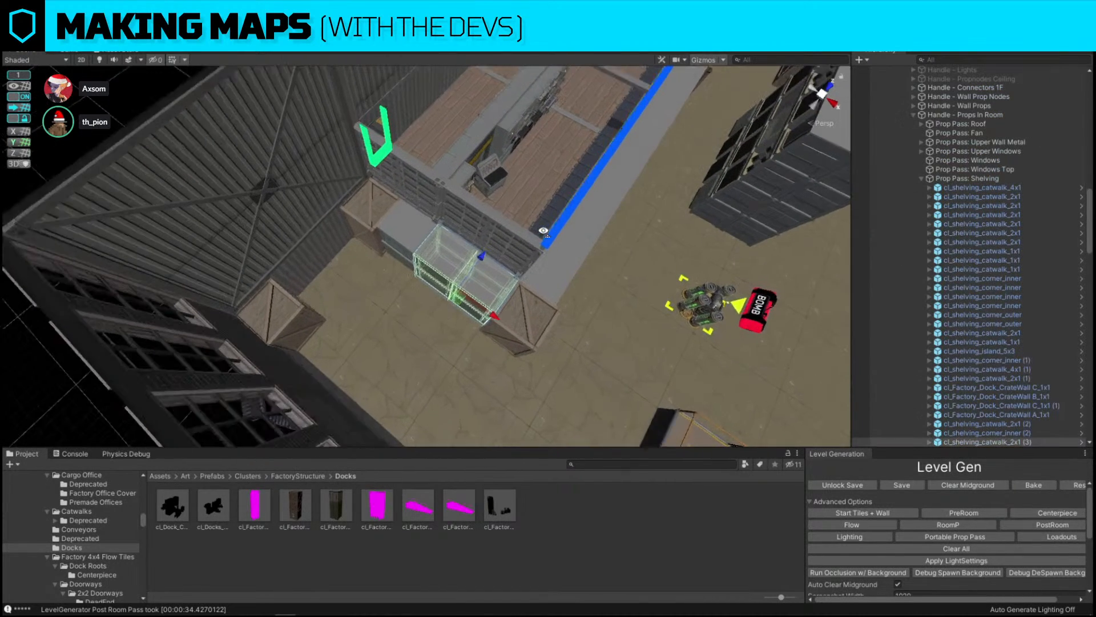
drag(464, 304, 474, 281)
key(e)
key(w)
drag(345, 316, 333, 278)
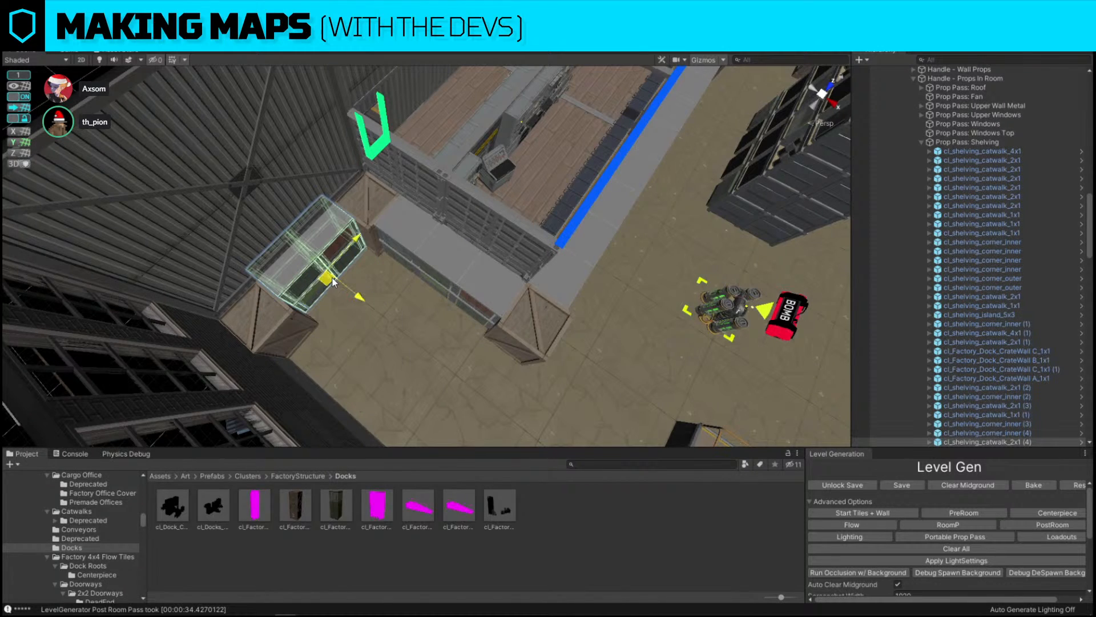
right_drag(332, 278, 286, 188)
Duplicate the 4x1 shelving catwalk along the office wall and move the copy against the wall beside the dock
right_drag(448, 317, 506, 259)
click(350, 366)
click(579, 262)
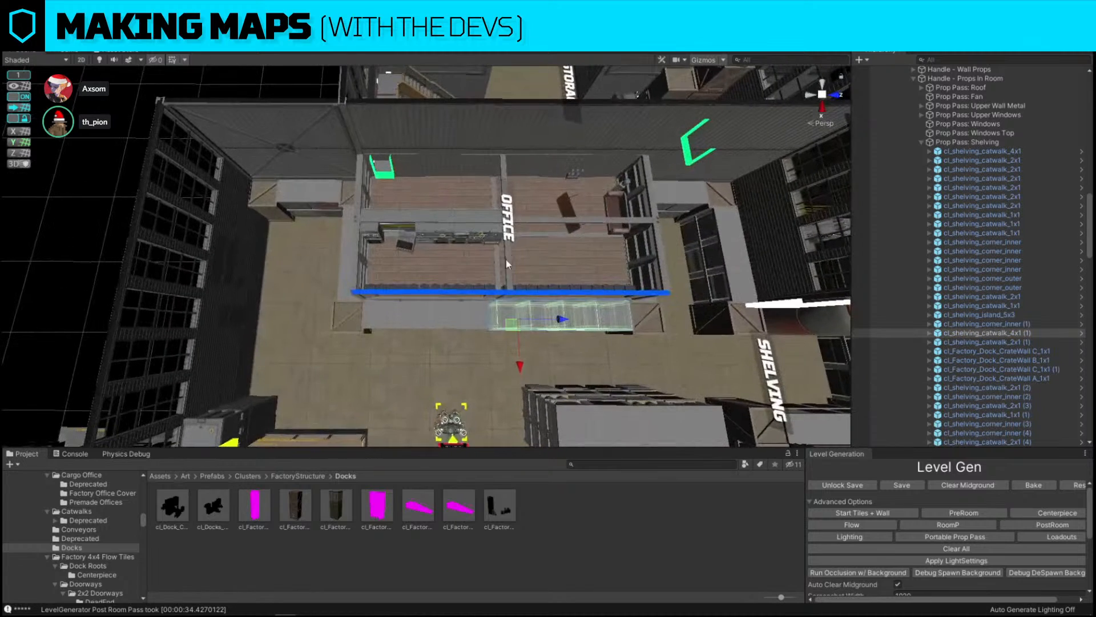
key(ctrl+d)
drag(518, 325, 455, 264)
key(e)
key(w)
right_drag(455, 264, 386, 184)
drag(382, 187, 342, 207)
right_drag(412, 189, 413, 187)
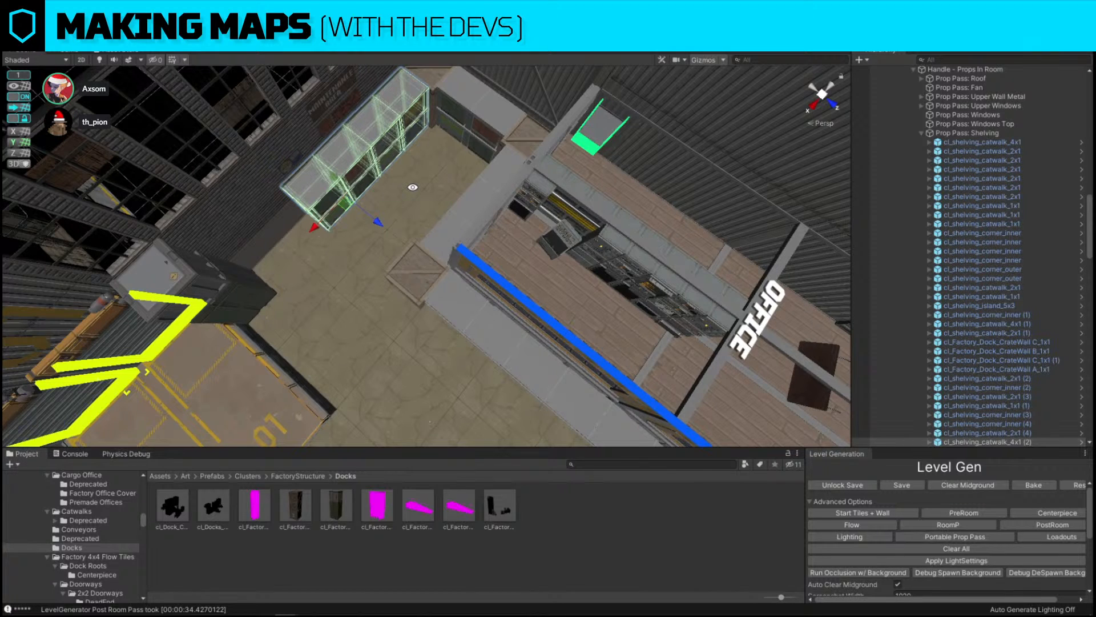
Duplicate the 2x1 shelving catwalk piece and move the copy beside the dock's crate wall
click(468, 216)
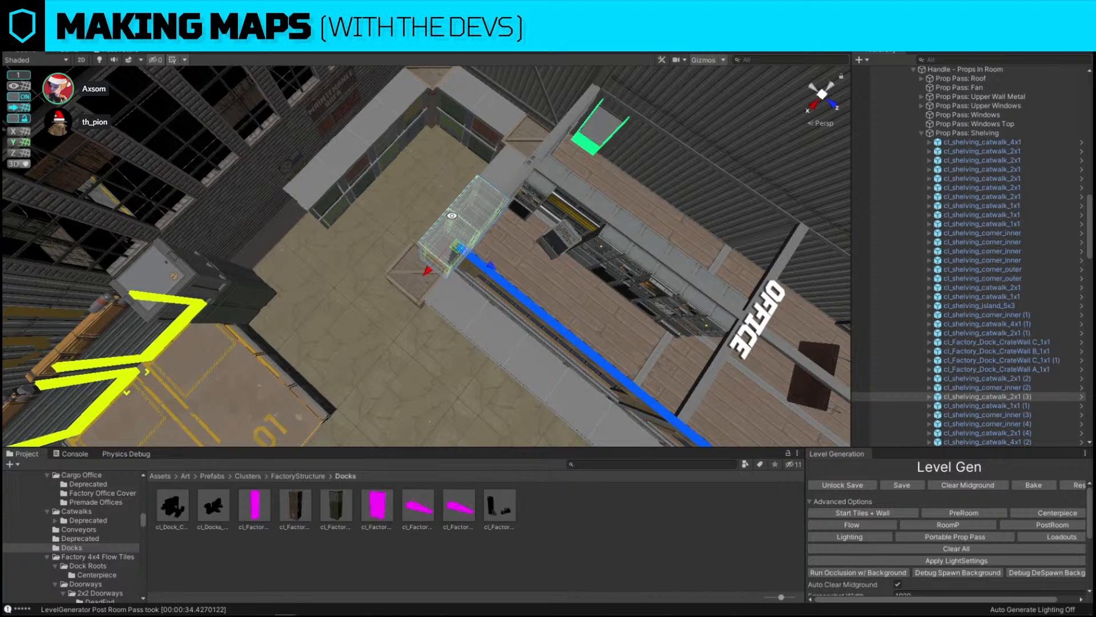
right_drag(452, 216, 407, 212)
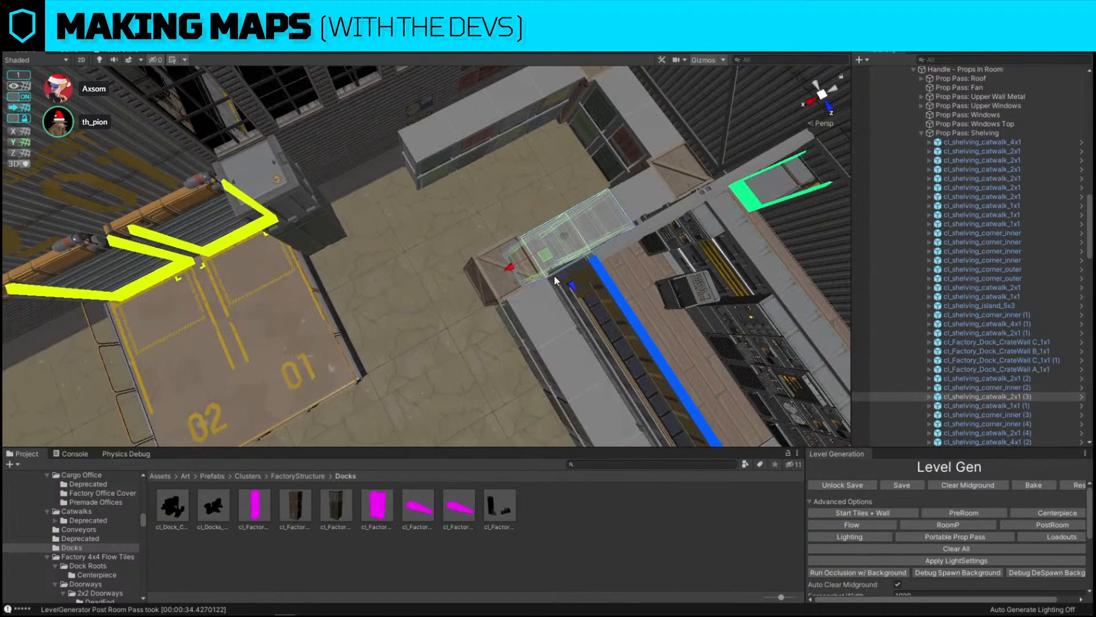
key(ctrl+d)
drag(546, 255, 658, 254)
key(e)
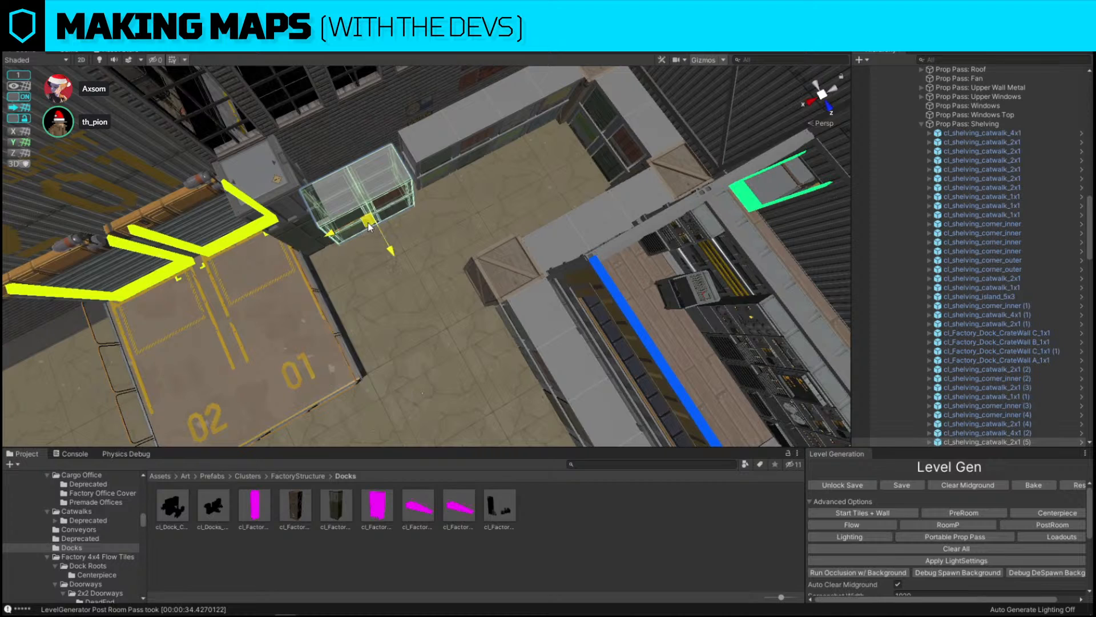
Replace the dock crate wall piece with the cl_Factory_Dock_CrateWall A_1x1 prefab using Replace Selection
click(280, 186)
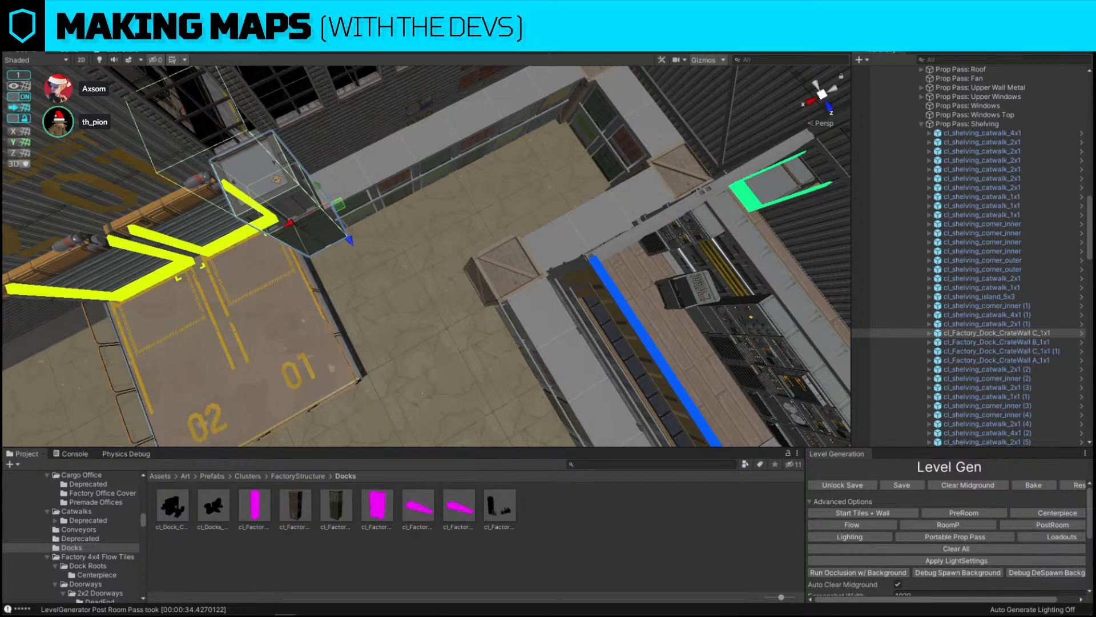
key(ctrl+shift+r)
drag(295, 505, 563, 384)
click(714, 465)
Review the whole factory map layout from above
click(277, 218)
right_drag(451, 191, 571, 177)
click(283, 150)
right_drag(282, 150, 646, 176)
key(w)
key(s)
right_drag(646, 245, 850, 160)
key(w)
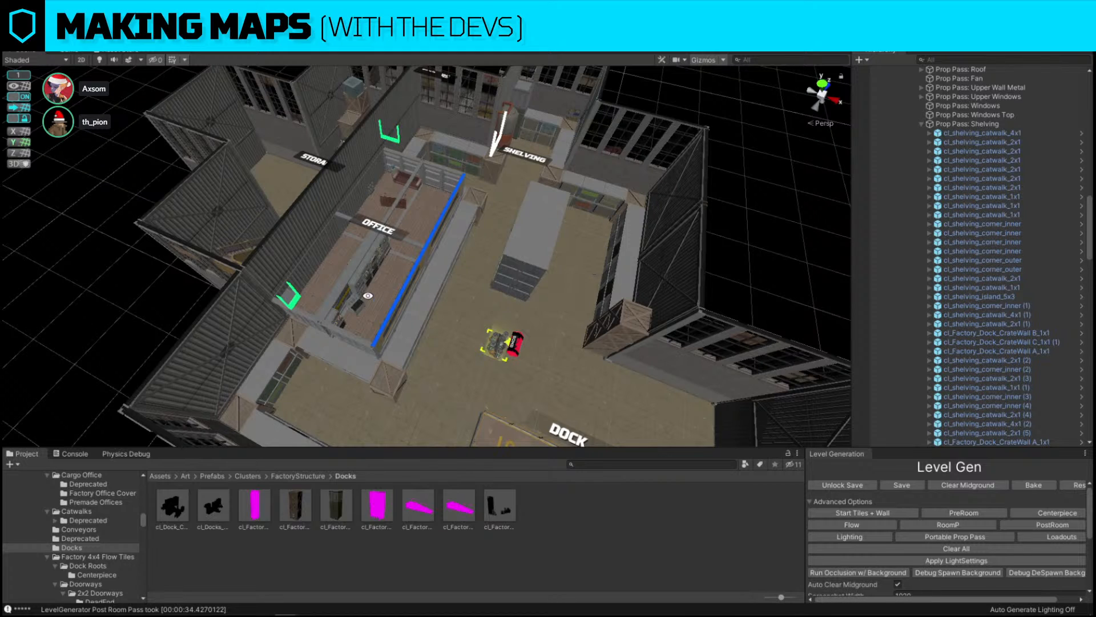
alt+drag(370, 295, 597, 334)
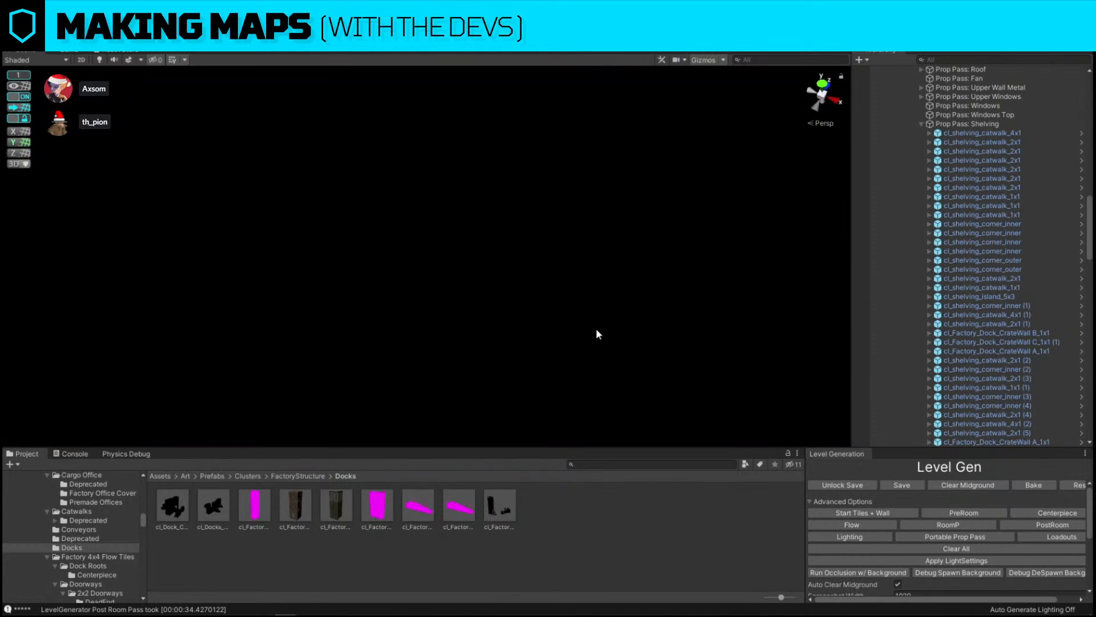
alt+right_drag(474, 256, 464, 239)
alt+drag(461, 248, 273, 158)
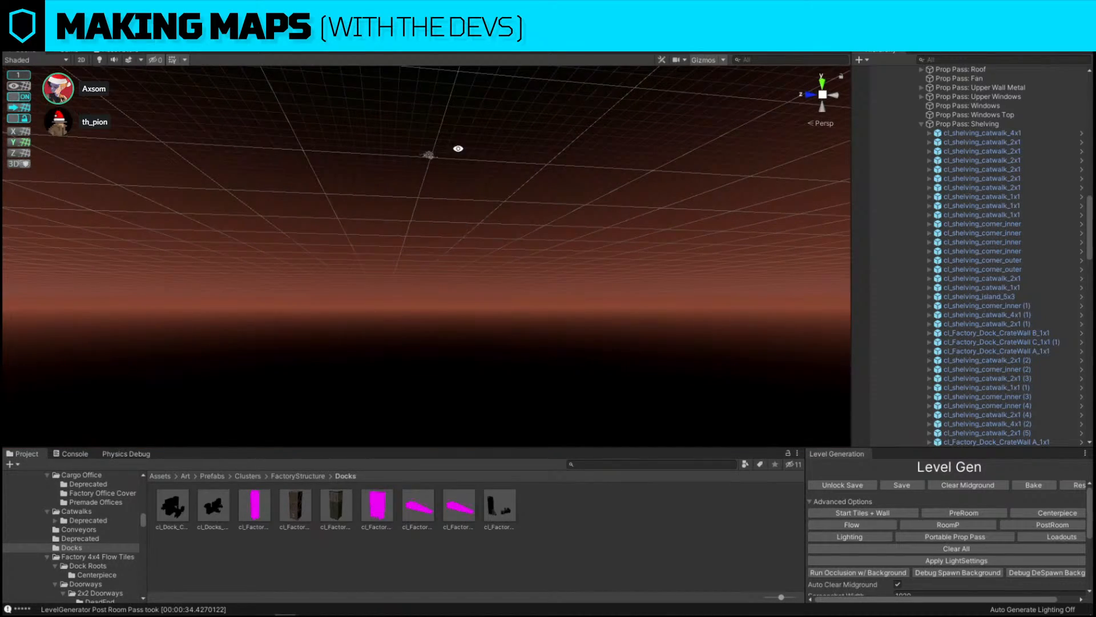
Frame the dock room and search the project assets for stoop
click(430, 154)
key(f)
alt+drag(431, 155, 828, 269)
scroll(799, 260, down, 4)
click(800, 320)
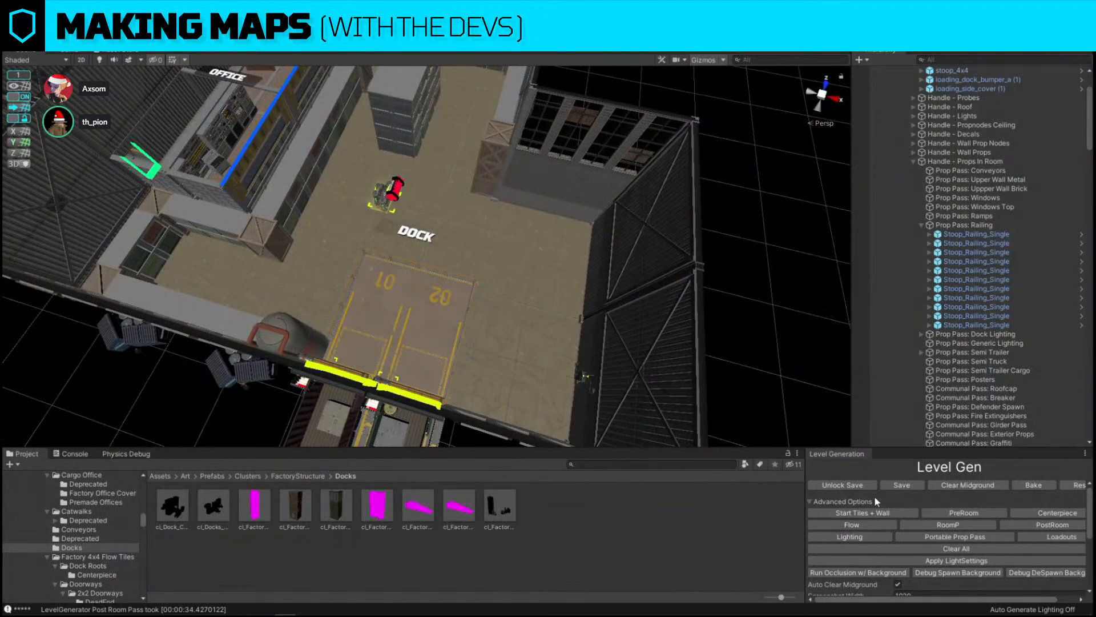
click(691, 464)
text(stoop)
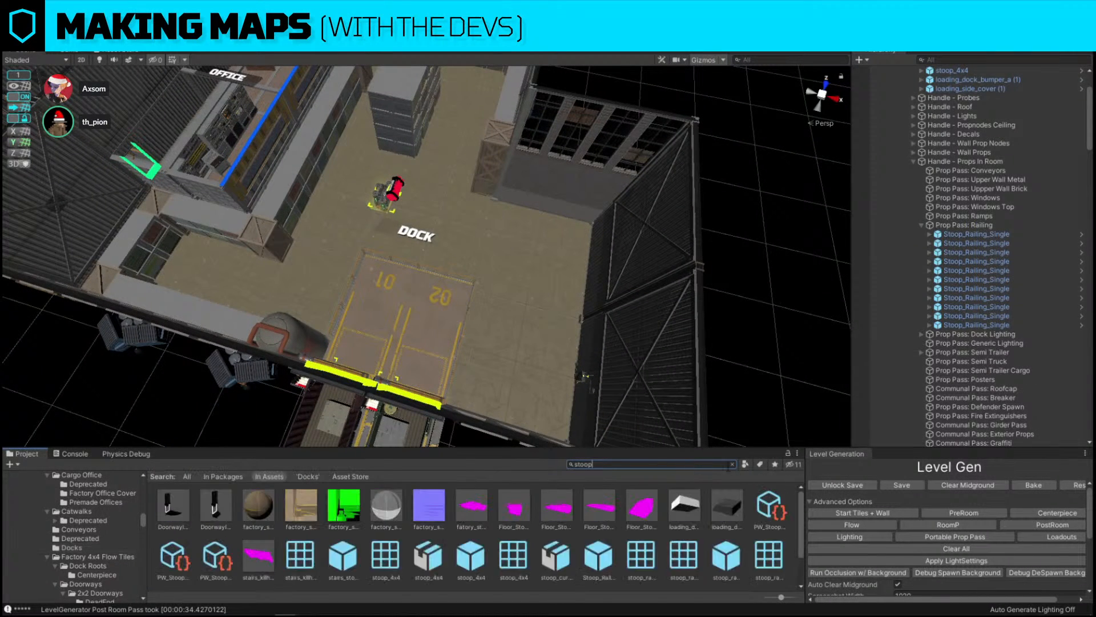
Try renaming the current level with a viewer's name and apply Swap Names
scroll(1055, 582, down, 6)
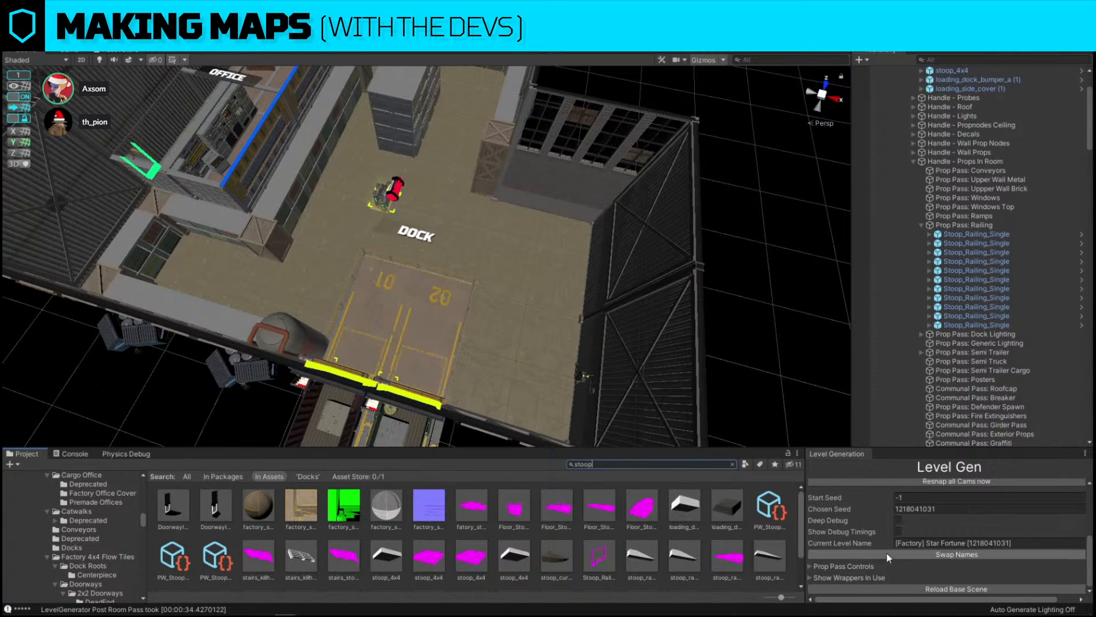
click(1017, 543)
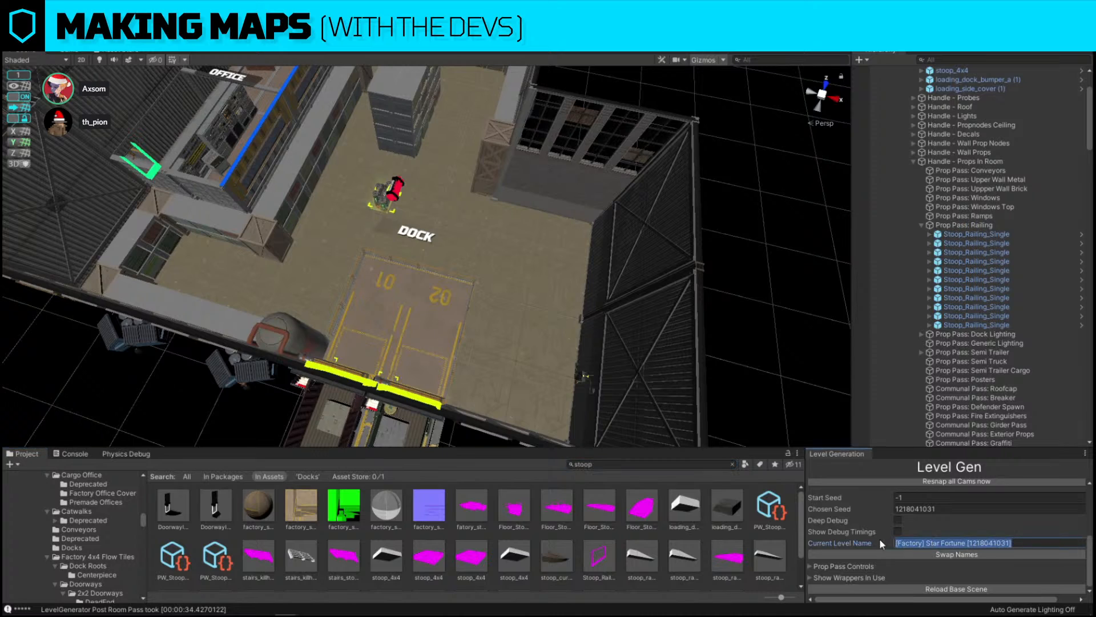
click(954, 543)
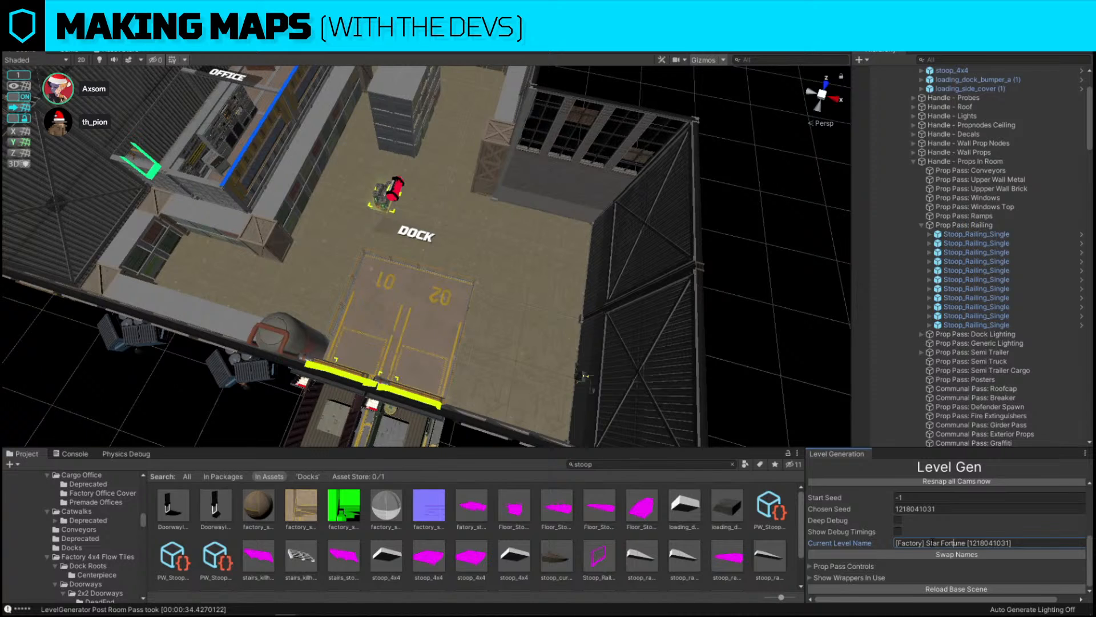
key(ctrl+a)
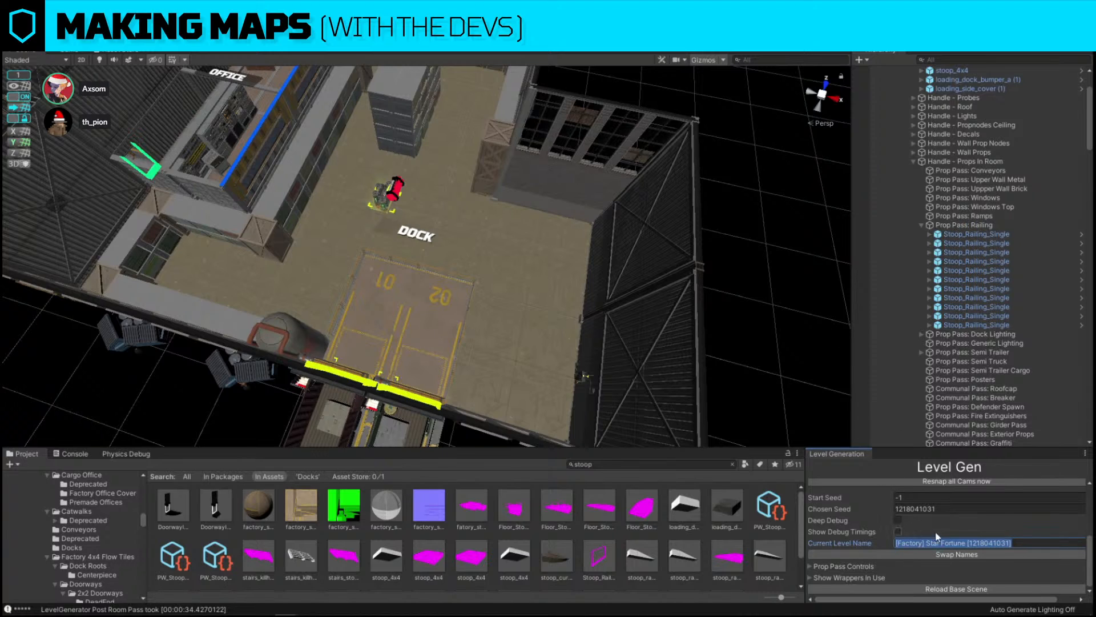
drag(926, 543, 1014, 544)
text(Th Pion)
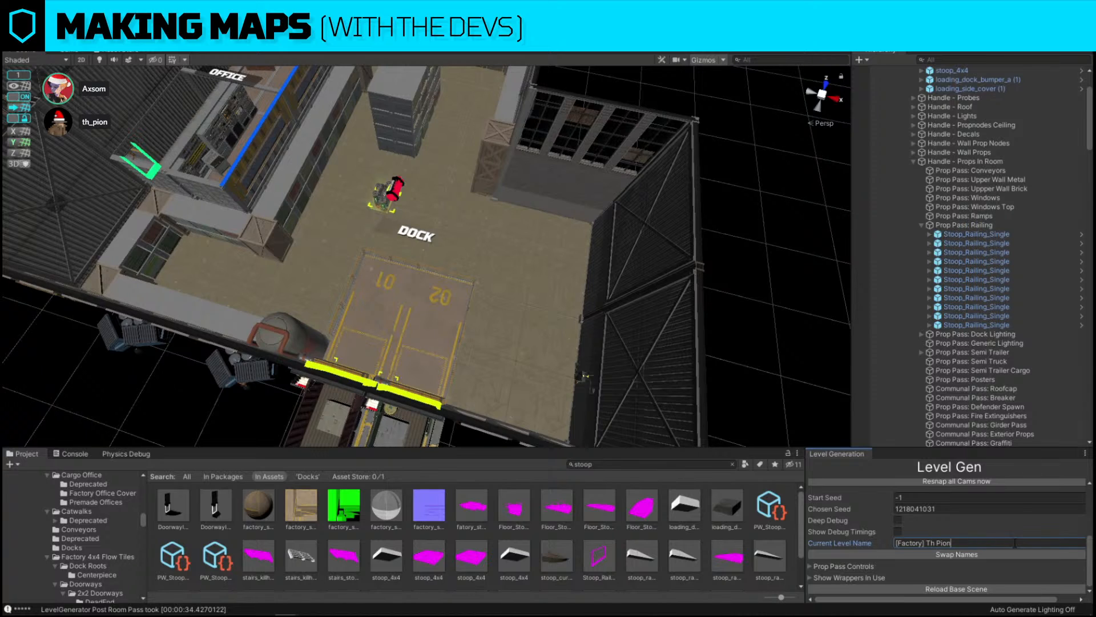
click(687, 347)
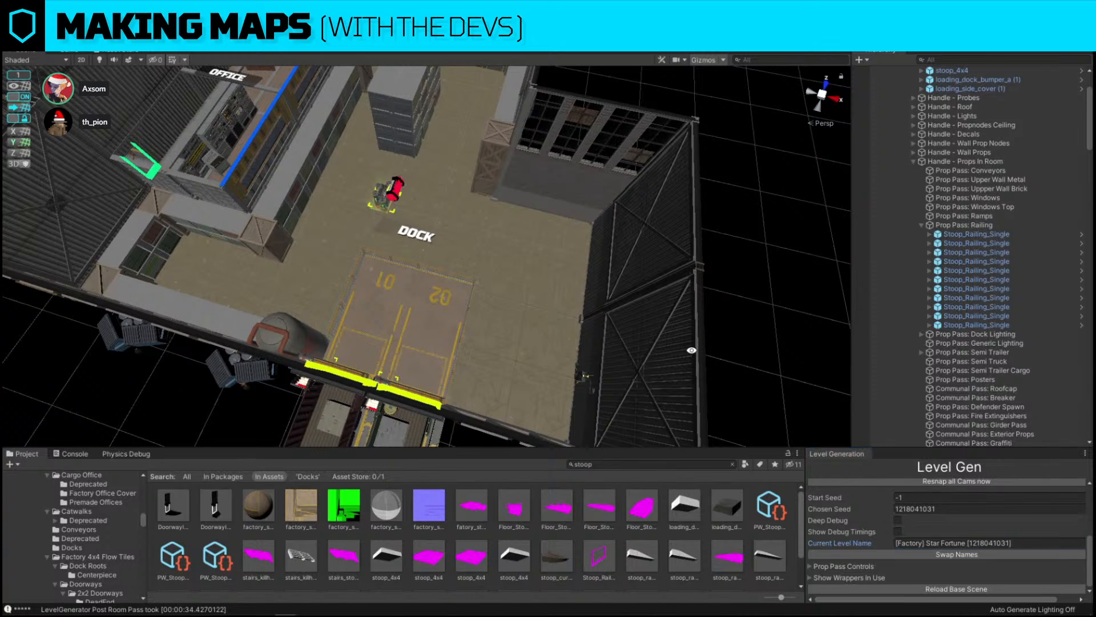
click(969, 554)
click(970, 554)
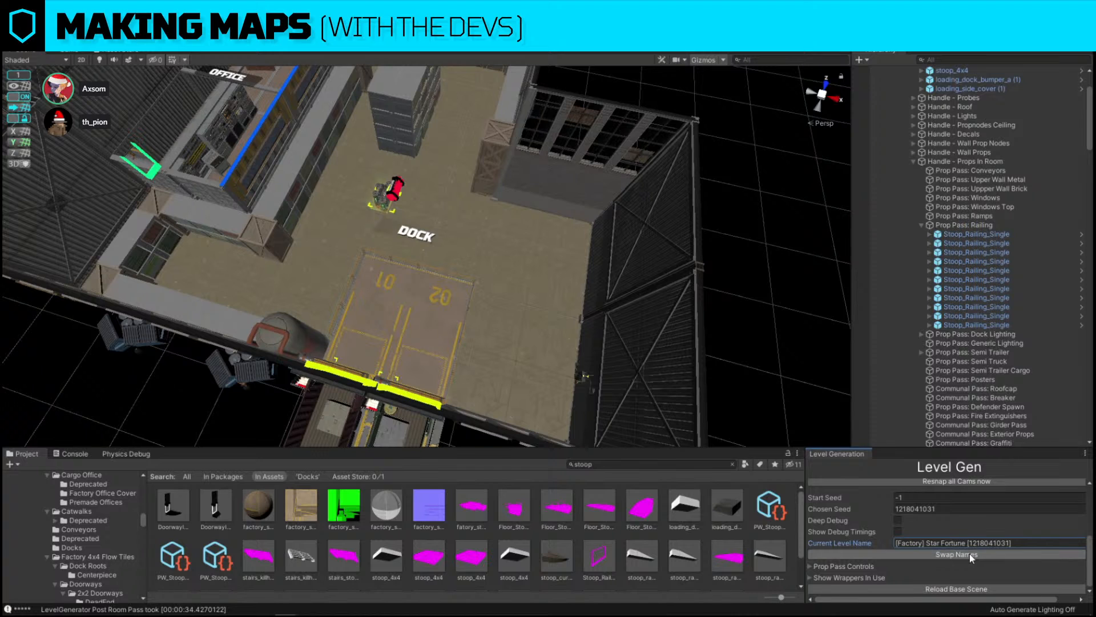
click(970, 554)
Save the level
alt+drag(583, 211, 508, 246)
scroll(912, 499, up, 4)
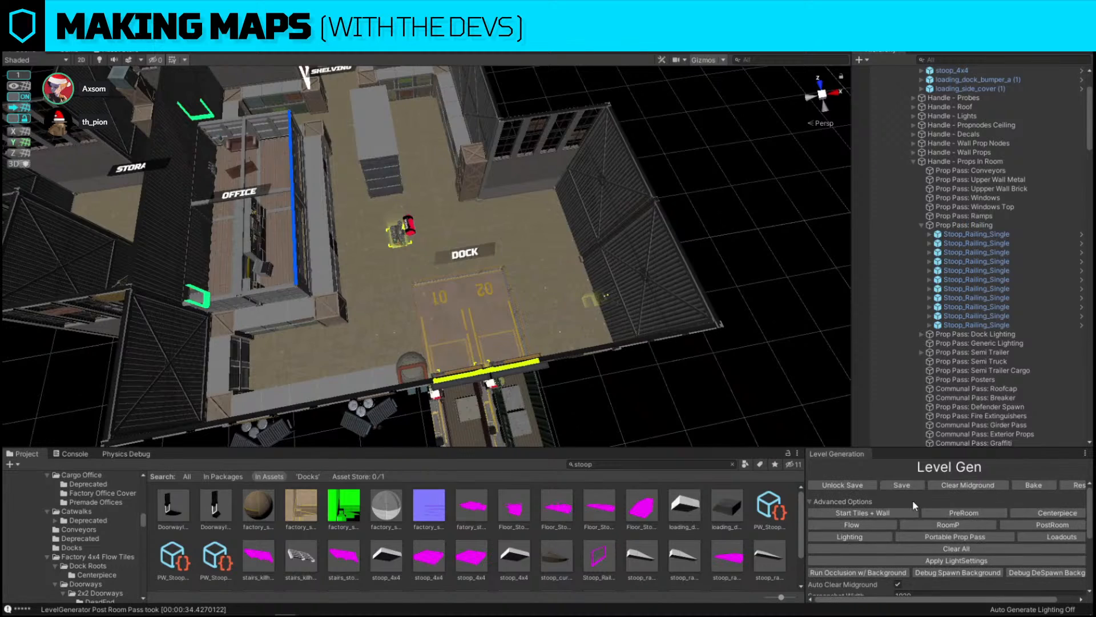
click(910, 486)
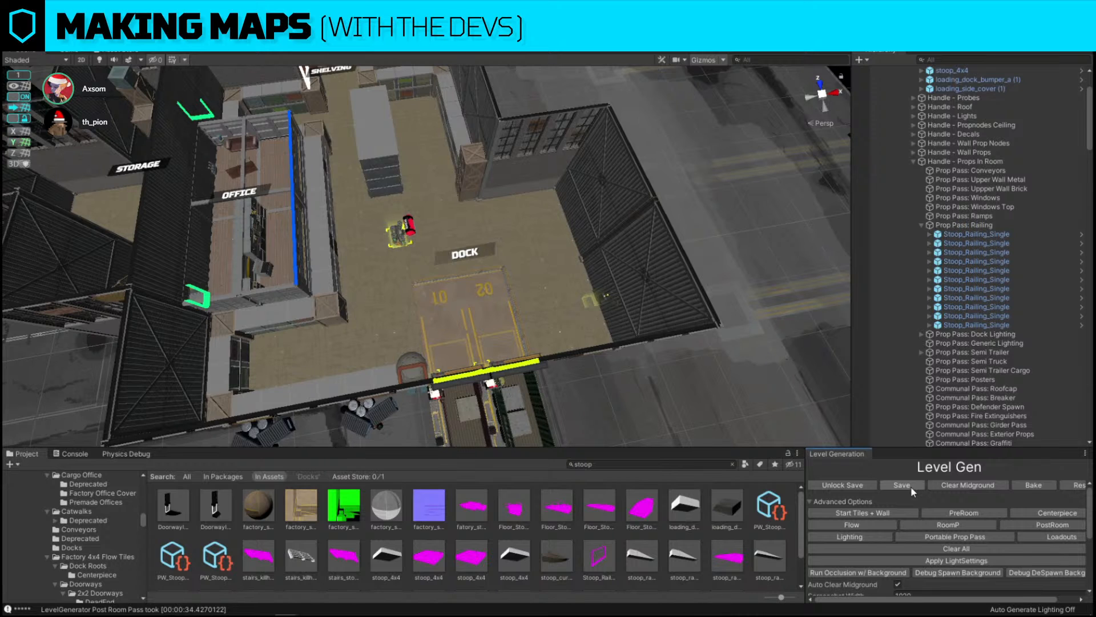
Select the room collection and inspect the generated level's overall footprint
key(s)
right_drag(732, 252, 693, 218)
key(s)
scroll(937, 277, up, 3)
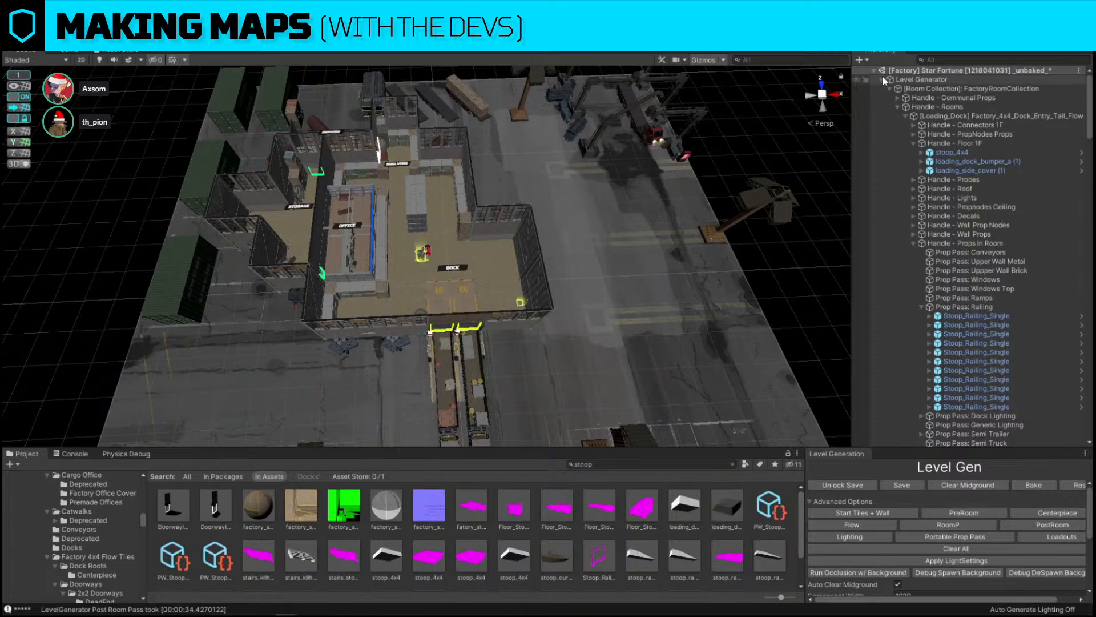
click(883, 80)
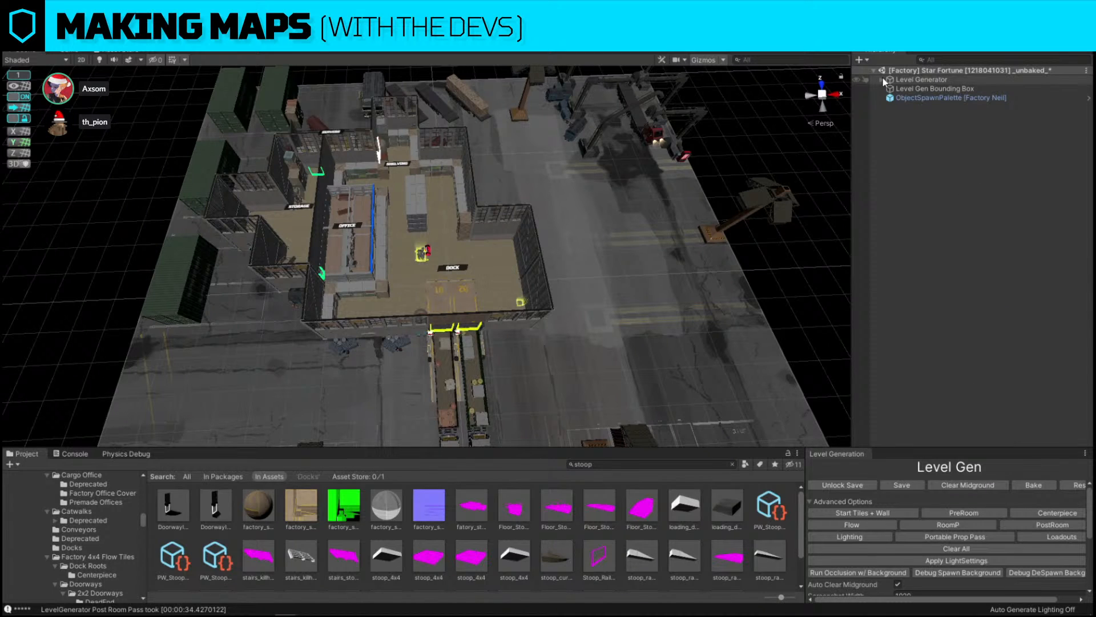
click(883, 79)
click(913, 89)
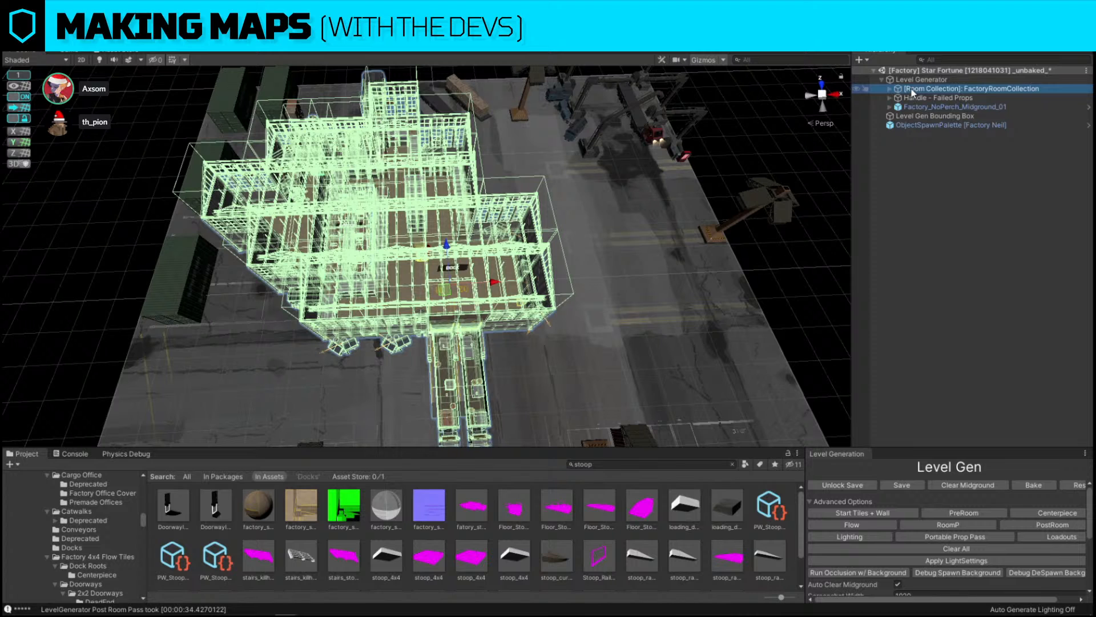
right_drag(663, 195, 662, 225)
key(s)
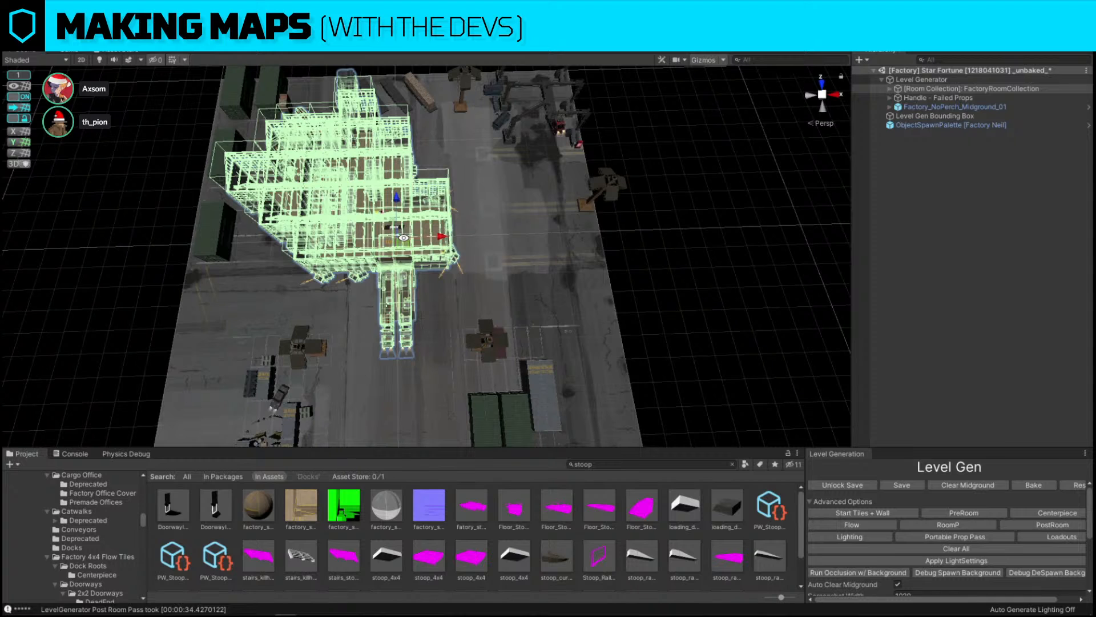
drag(403, 246, 441, 290)
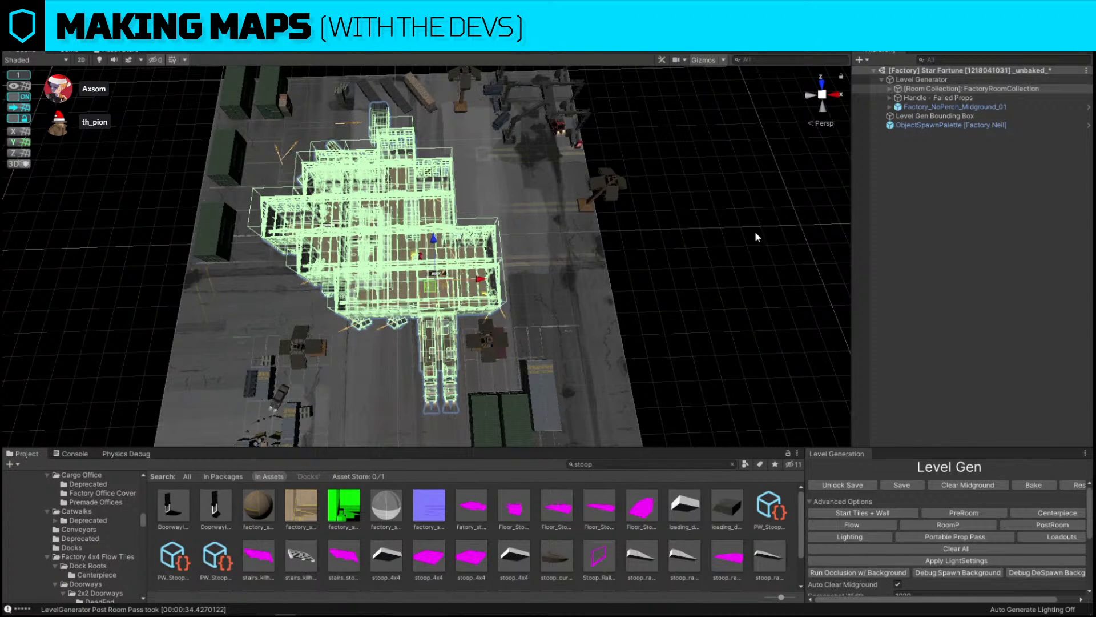
click(554, 211)
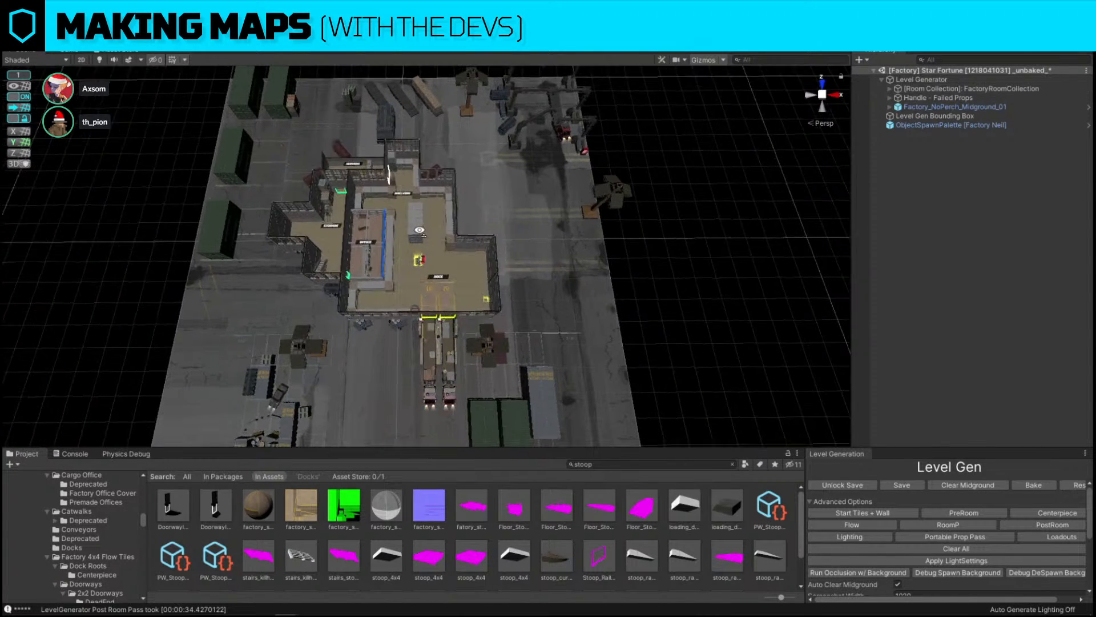
Select the bomb prop in the dock room
alt+drag(411, 232, 511, 247)
key(alt+w)
click(694, 216)
alt+drag(551, 188, 530, 242)
key(w)
right_drag(531, 243, 400, 278)
right_drag(570, 280, 548, 251)
click(423, 305)
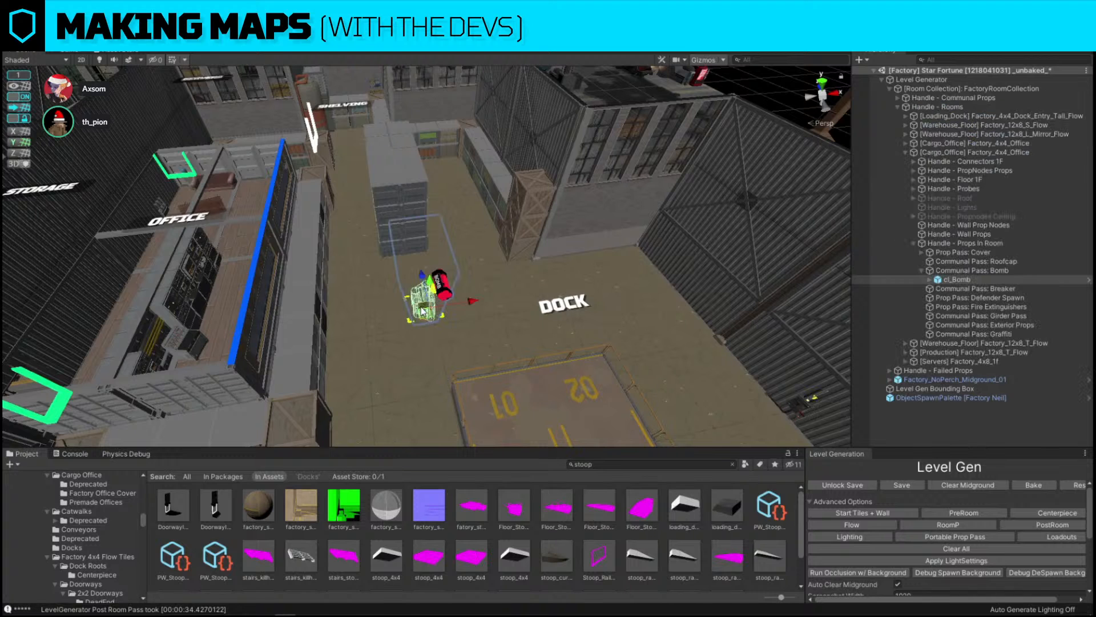
drag(415, 312, 419, 311)
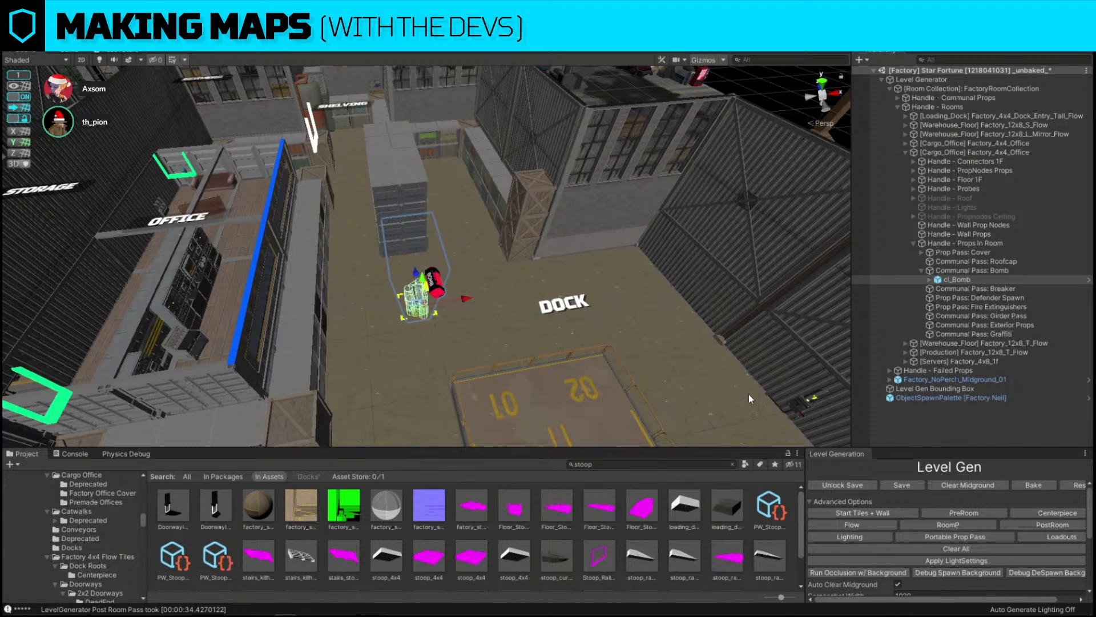
Examine the dock, office and shelving areas from different angles
click(797, 404)
right_drag(505, 335, 717, 301)
drag(584, 261, 254, 229)
right_drag(433, 233, 454, 167)
click(455, 167)
right_drag(542, 154, 288, 284)
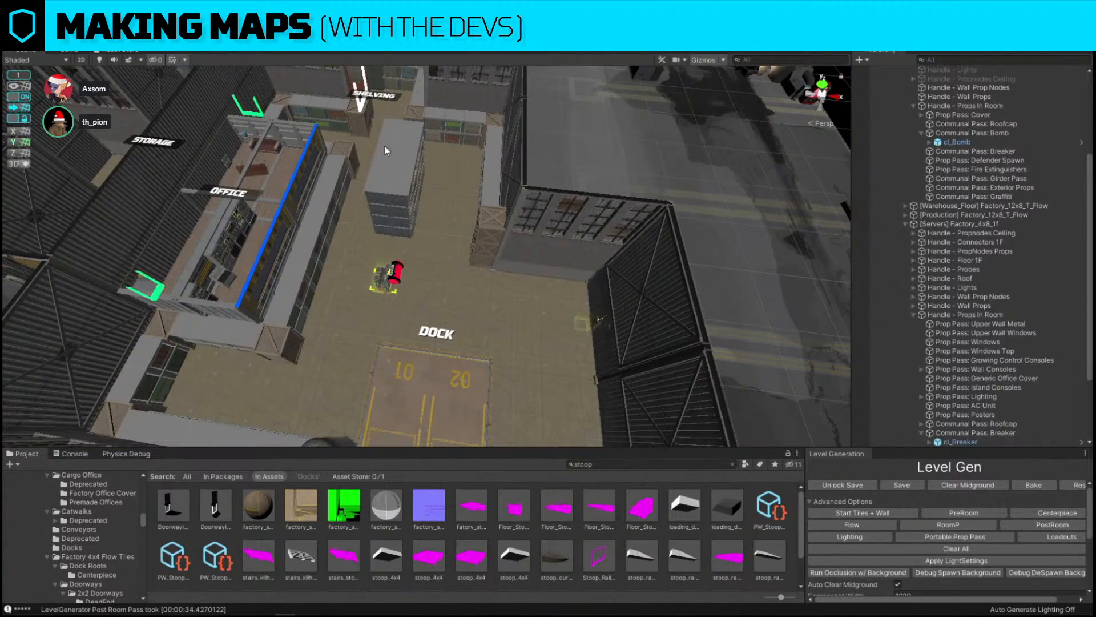
click(417, 207)
right_drag(419, 207, 469, 174)
drag(474, 172, 506, 164)
right_drag(505, 164, 516, 160)
right_drag(655, 181, 147, 265)
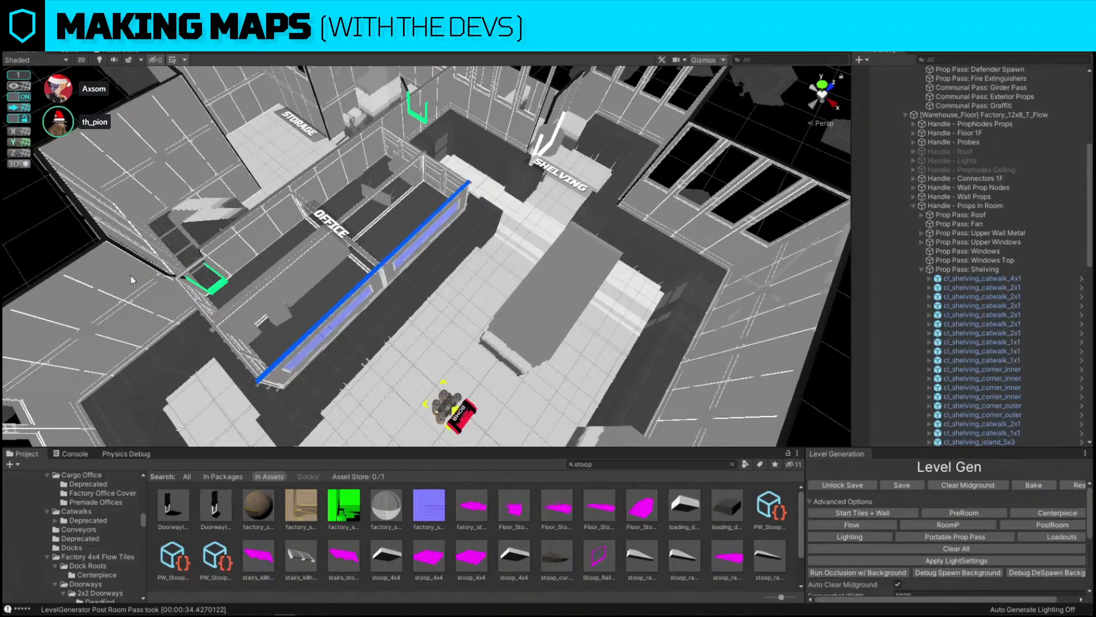
Review the map with the heat map overlay
click(708, 375)
alt+drag(624, 372, 683, 279)
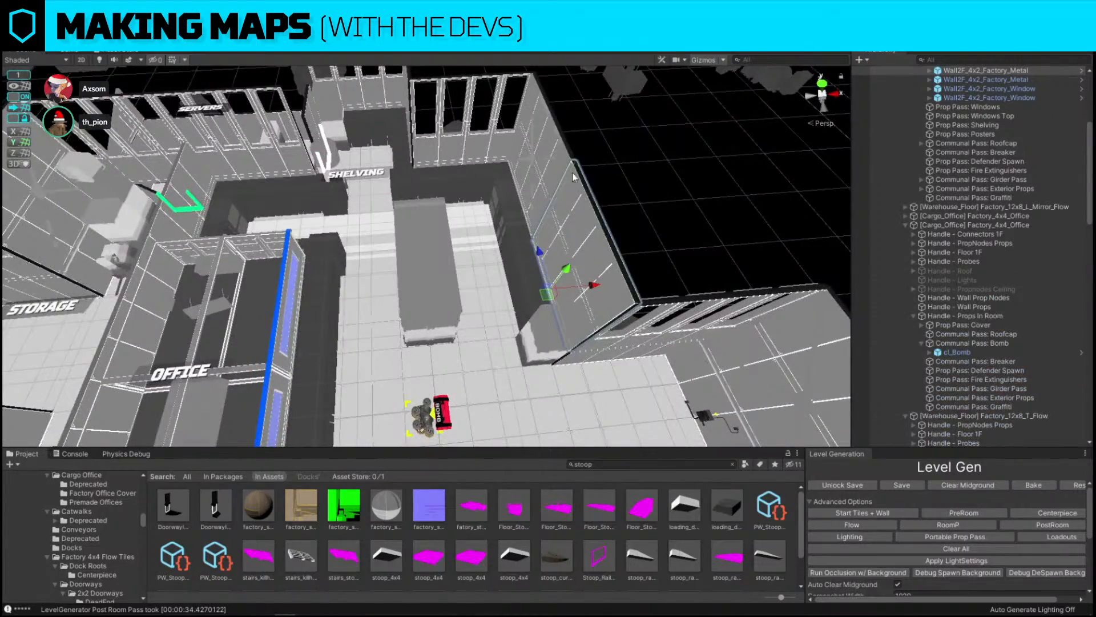
alt+drag(574, 177, 317, 159)
click(227, 257)
alt+drag(230, 252, 469, 265)
scroll(469, 265, down, 3)
scroll(477, 260, down, 3)
right_drag(486, 255, 497, 294)
right_drag(710, 181, 702, 160)
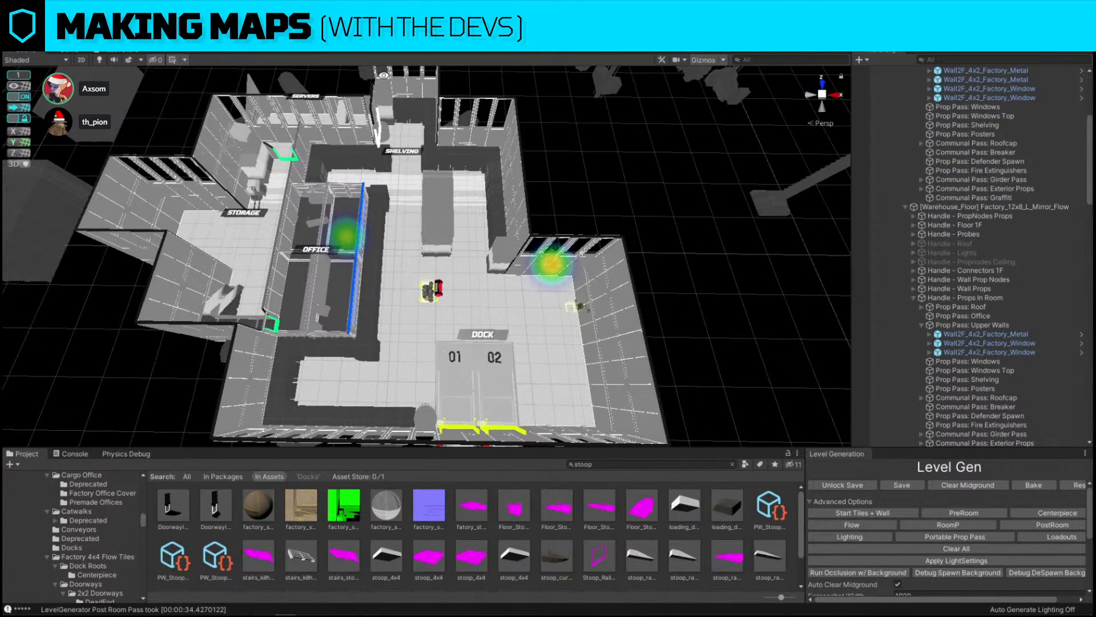
key(a)
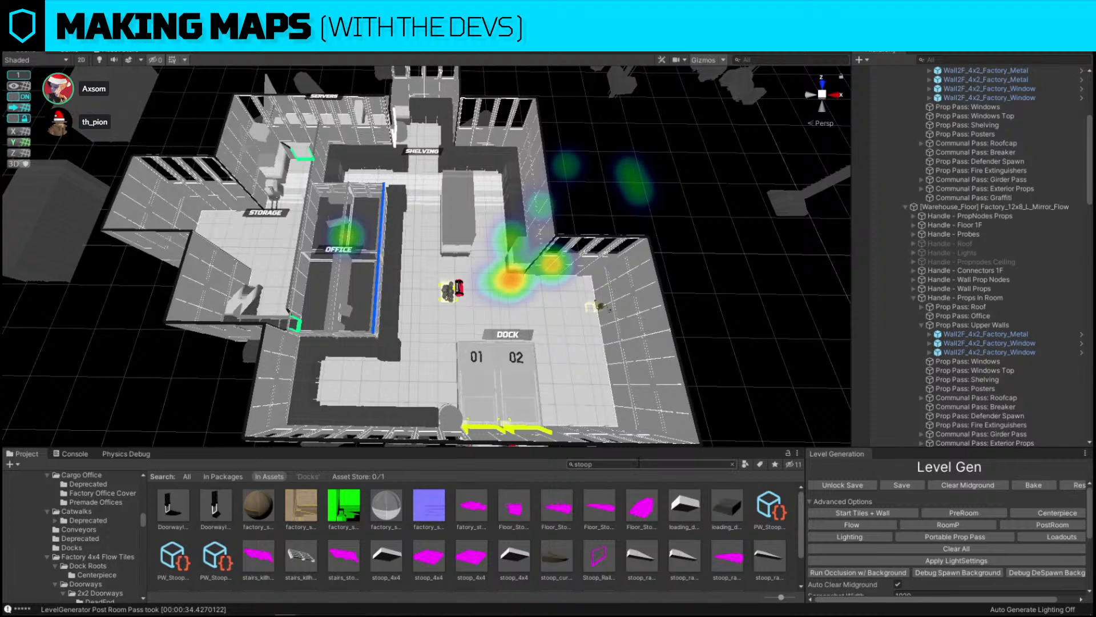
right_drag(600, 398, 600, 398)
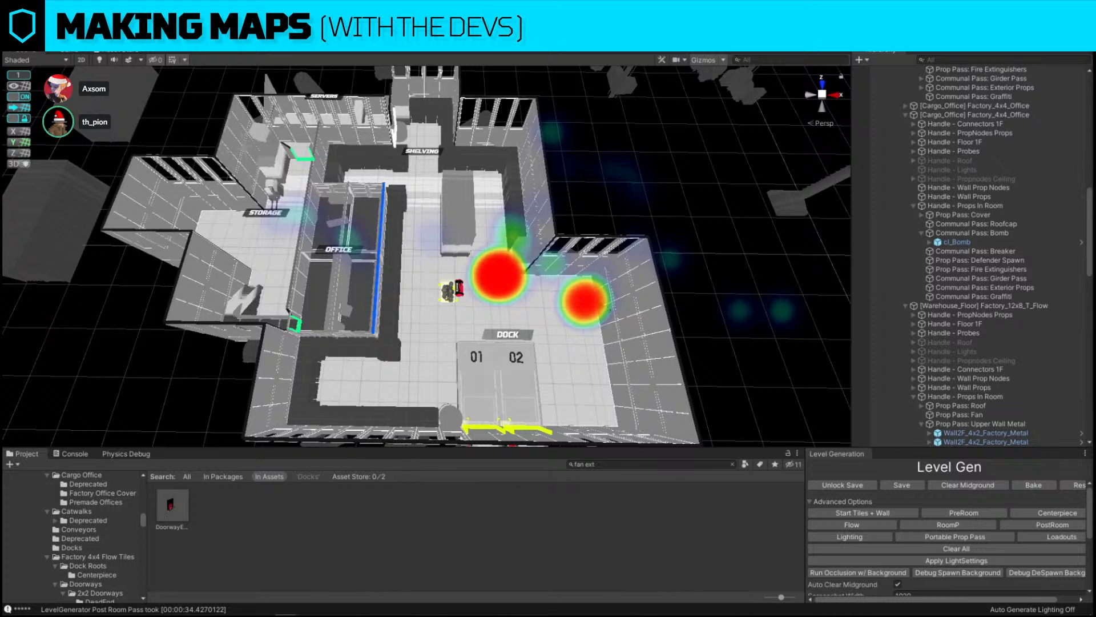
click(269, 377)
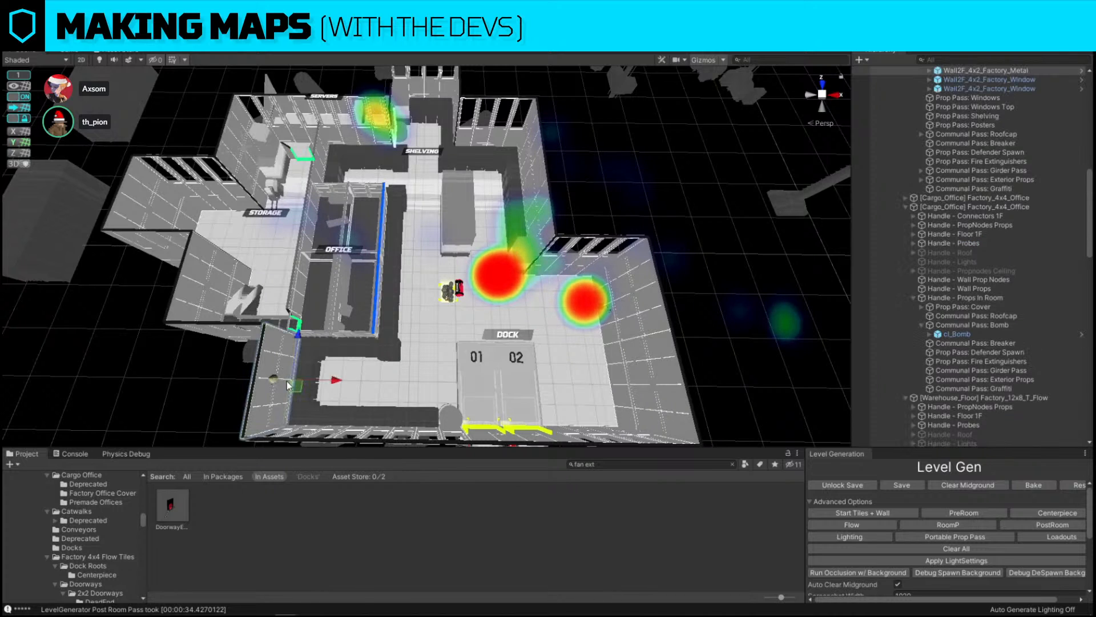
key(ctrl+shift+r)
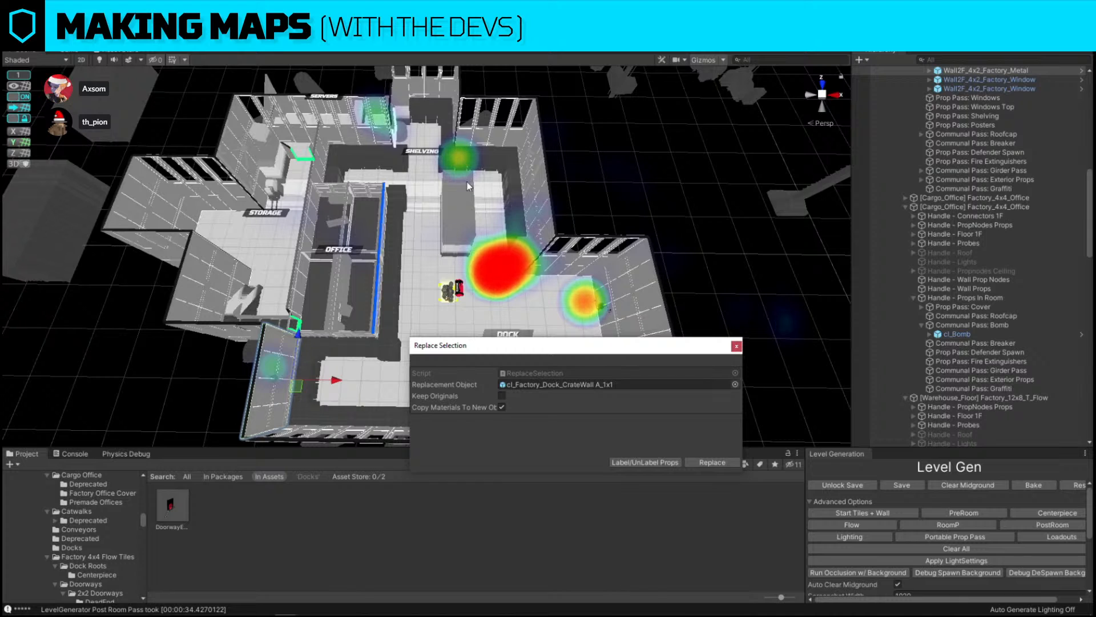
alt+drag(464, 195, 635, 178)
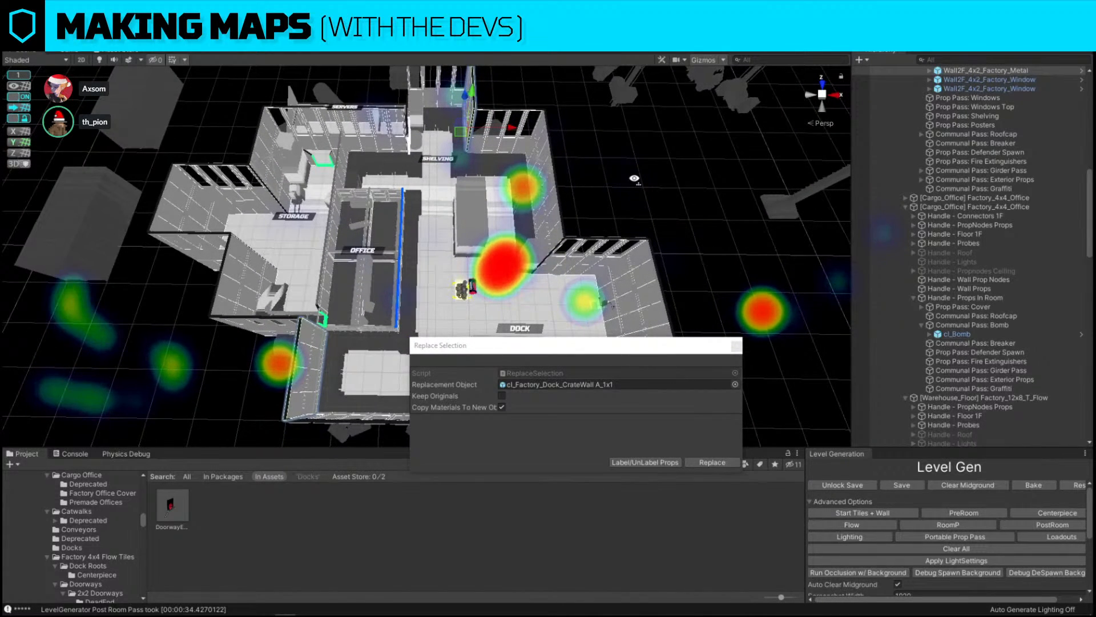
click(737, 346)
alt+drag(742, 349, 739, 340)
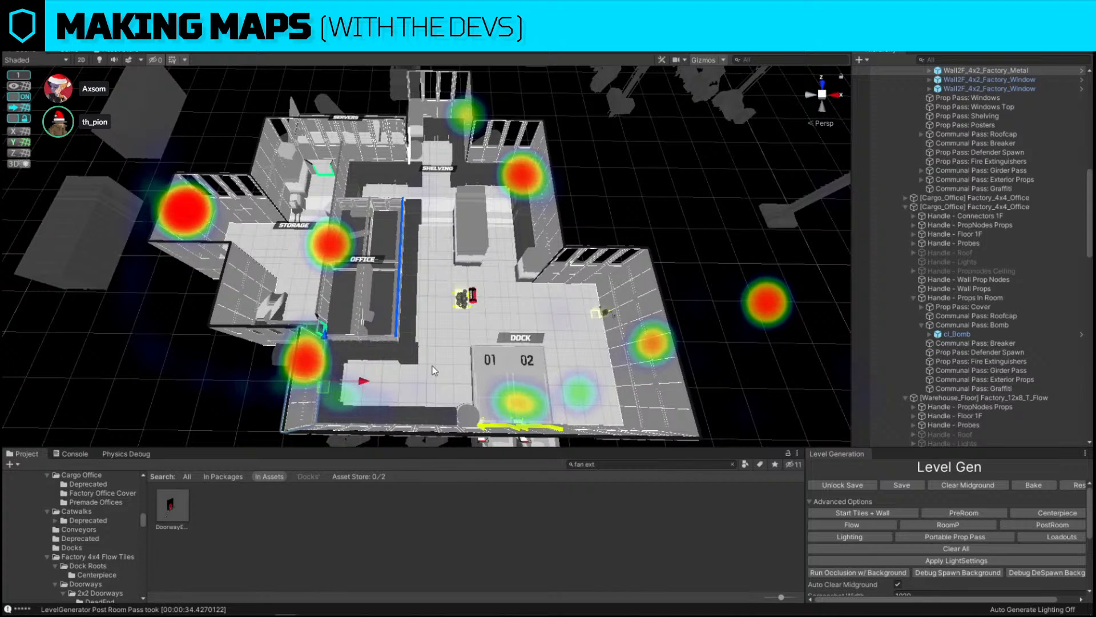
key(ctrl+shift+r)
drag(172, 507, 574, 385)
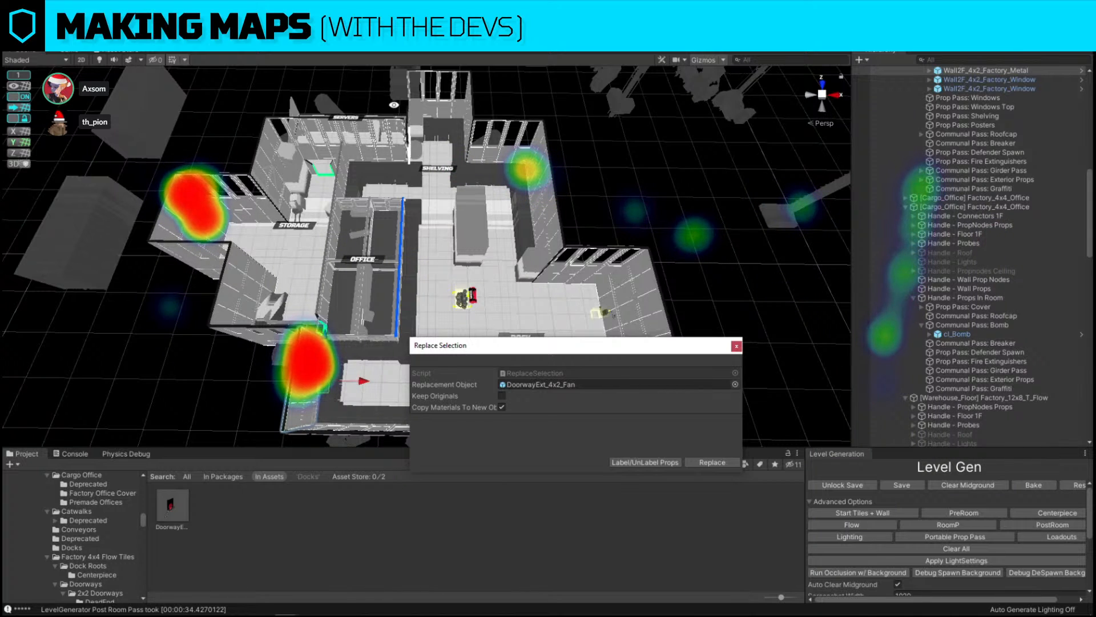
key(s)
right_drag(457, 188, 443, 203)
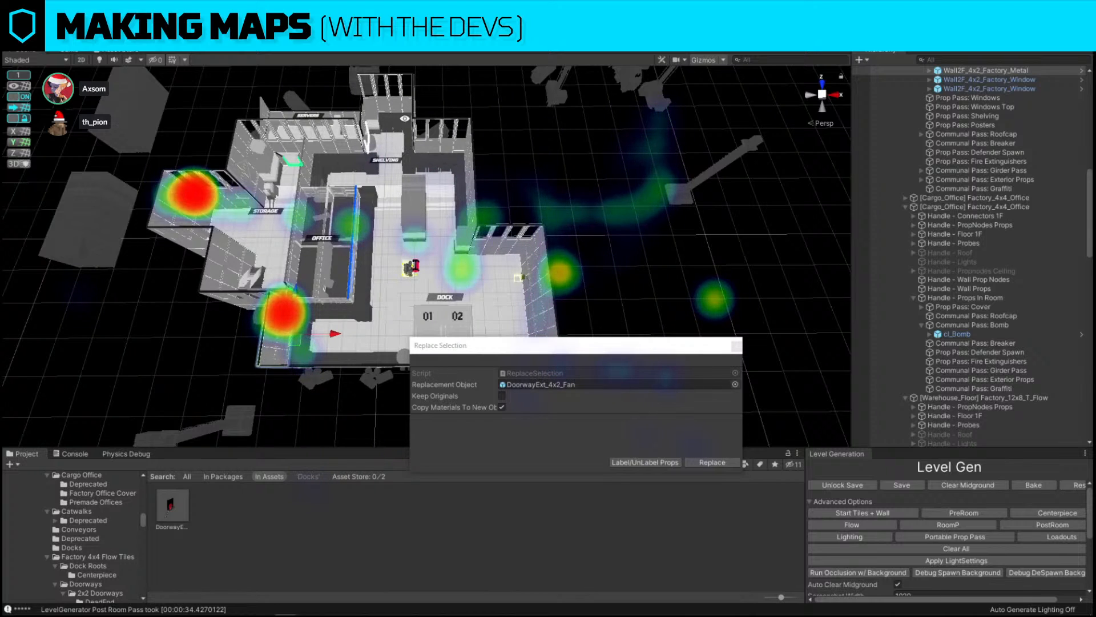
alt+drag(449, 242, 480, 245)
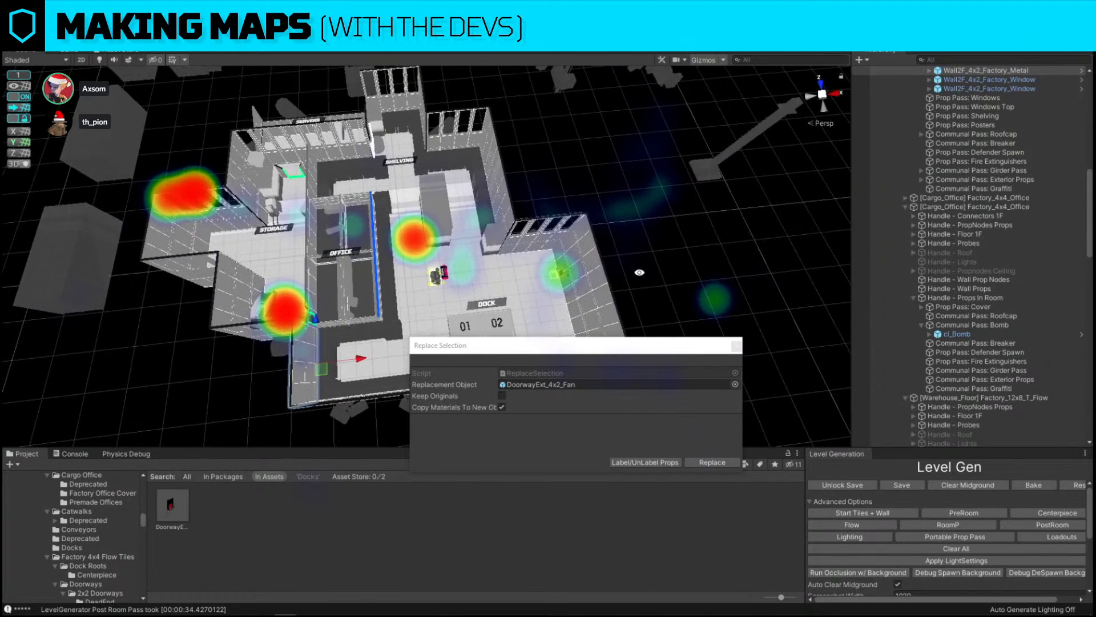
click(737, 346)
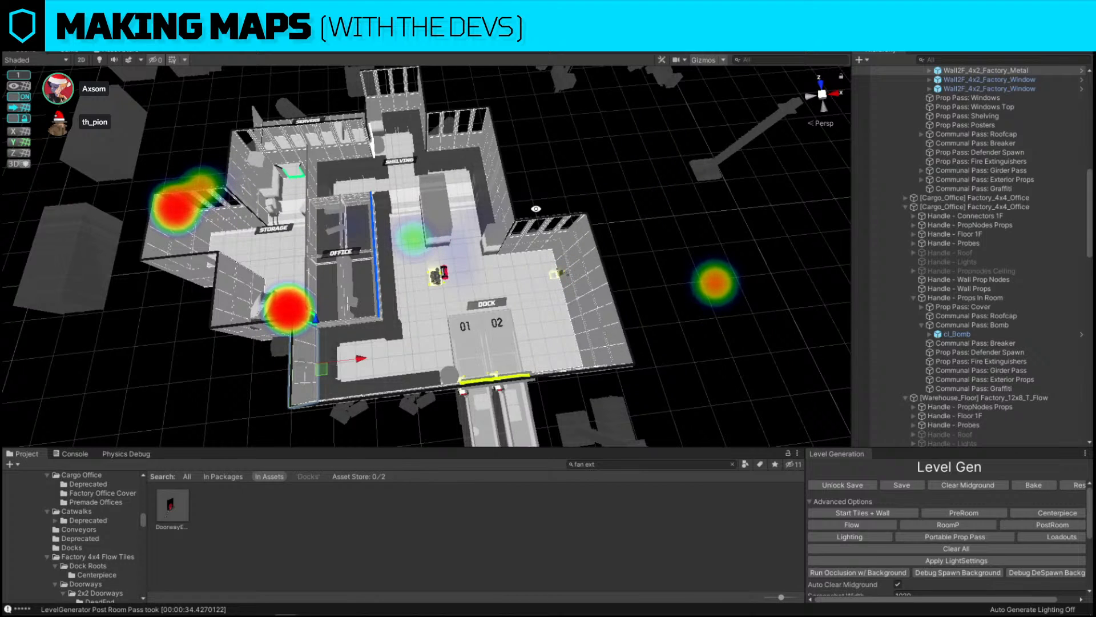
Replace the selected wall piece near the shelving room with the DoorwayExt_4x2_Fan prefab
click(496, 173)
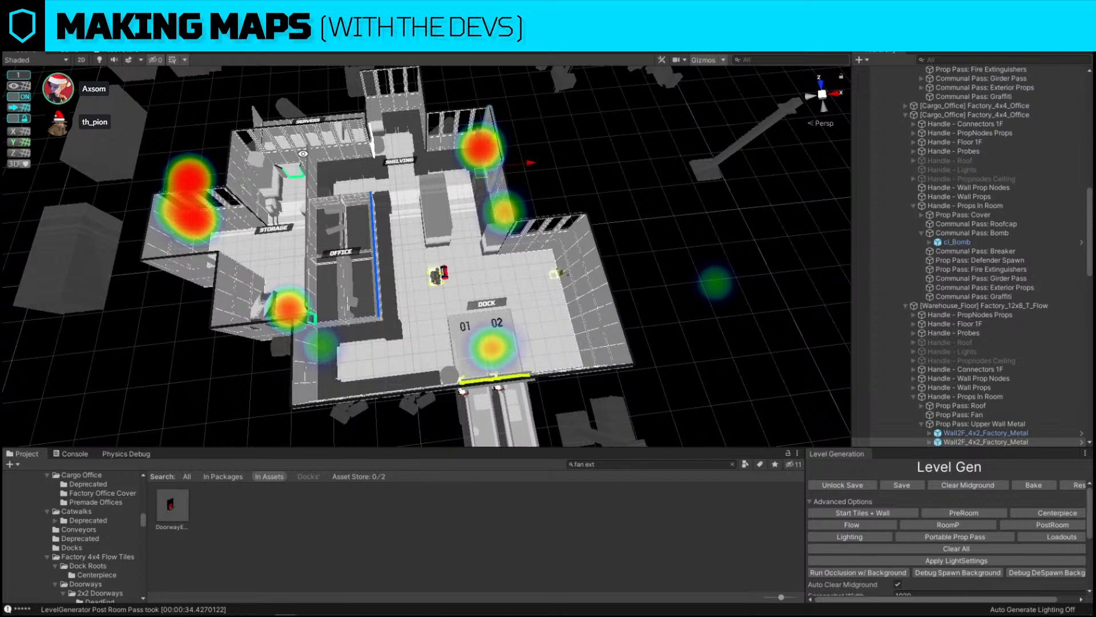
right_drag(581, 338, 524, 342)
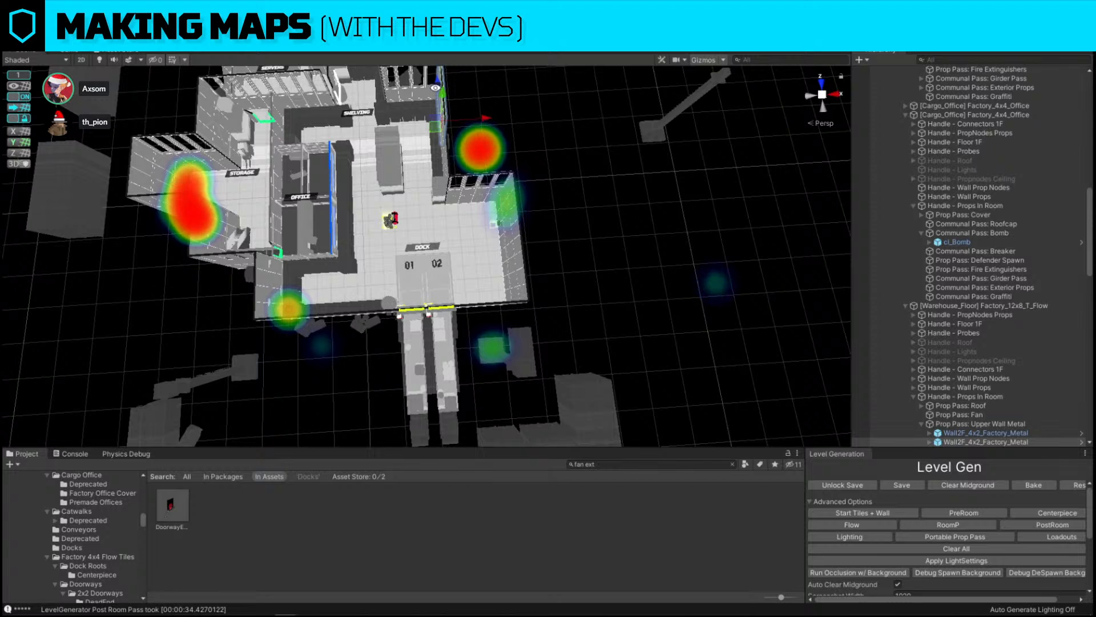
right_drag(433, 313, 420, 294)
key(ctrl+shift+r)
drag(181, 509, 567, 385)
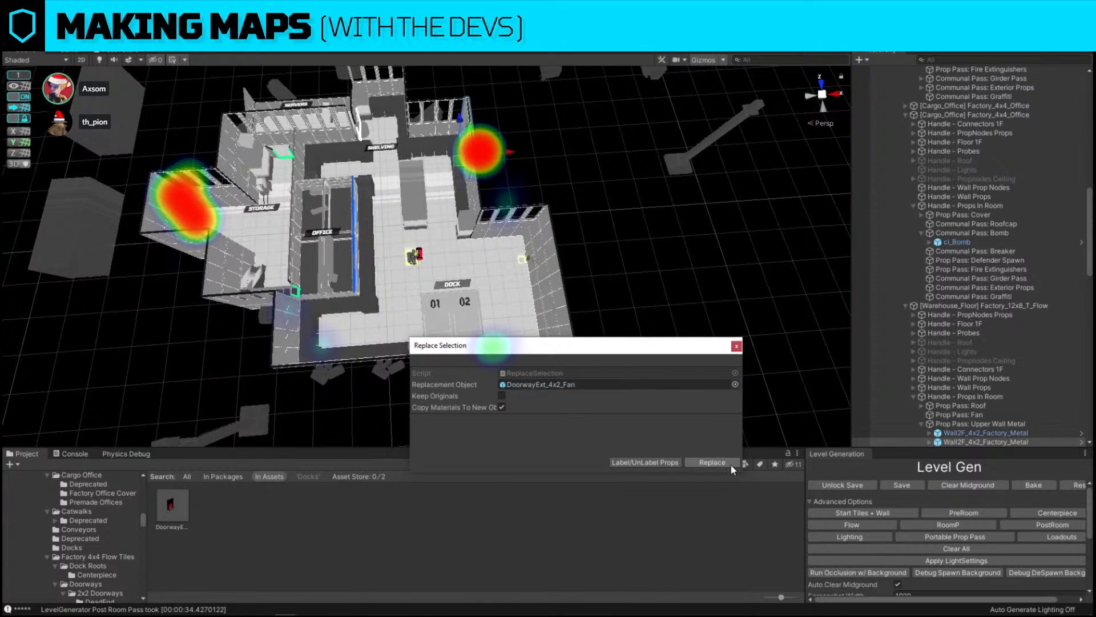
click(713, 463)
Delete the two walkway pieces outside the dock doors
right_drag(544, 240, 306, 297)
click(338, 314)
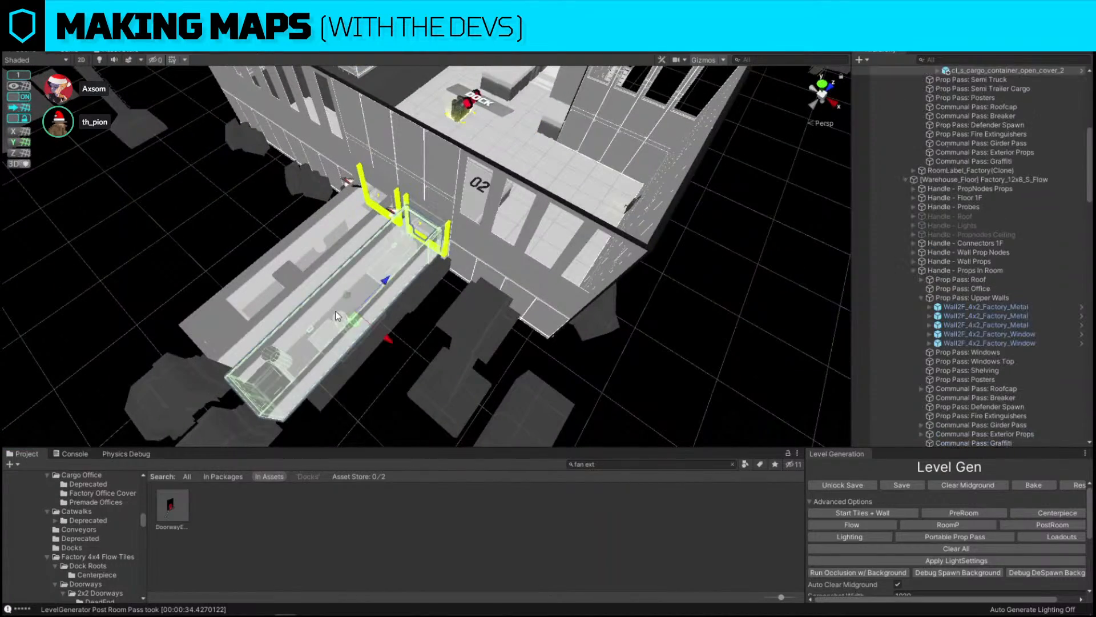
key(Delete)
click(351, 313)
key(Delete)
Undo the last change and replace the dock door with the DoorwayExt_3x4_Dock_Red prefab
right_drag(418, 253, 413, 256)
click(465, 164)
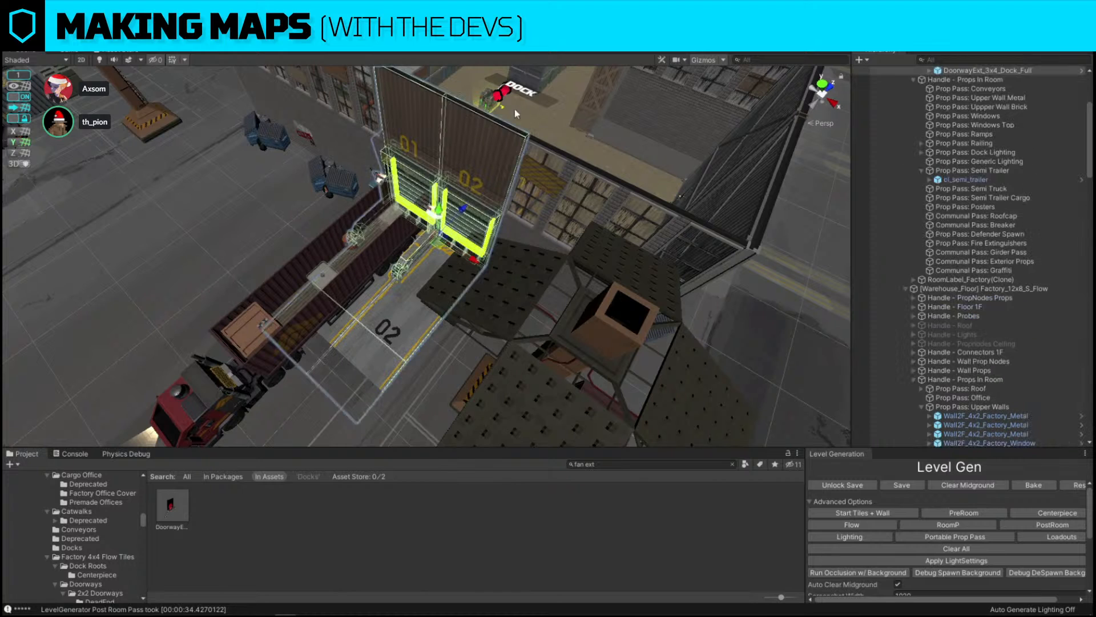
key(ctrl+z)
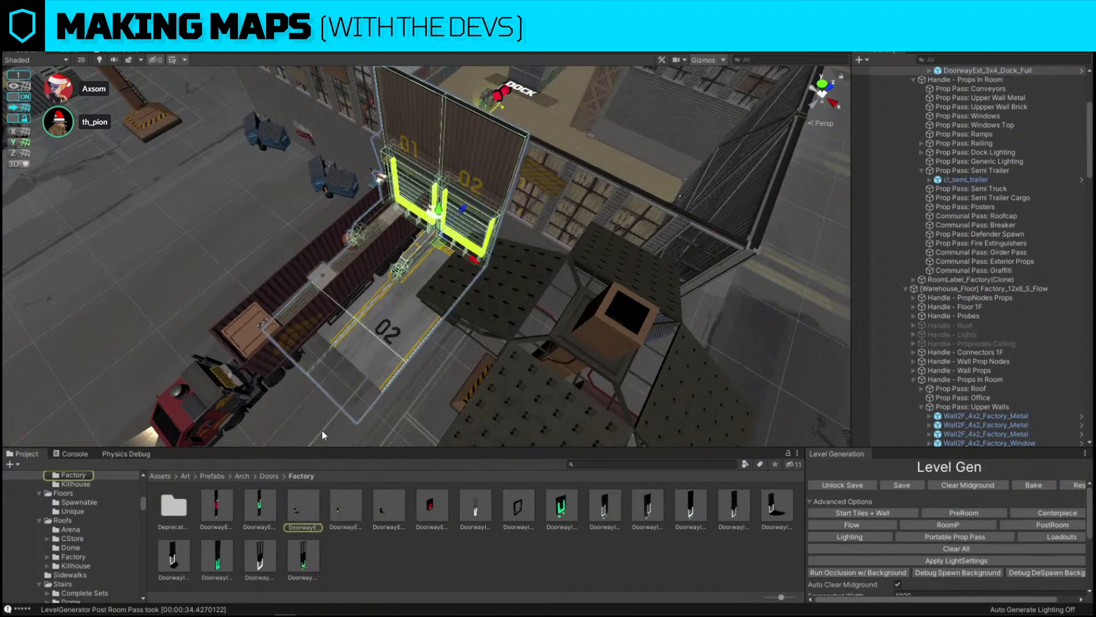
key(ctrl+shift+r)
drag(566, 394, 577, 387)
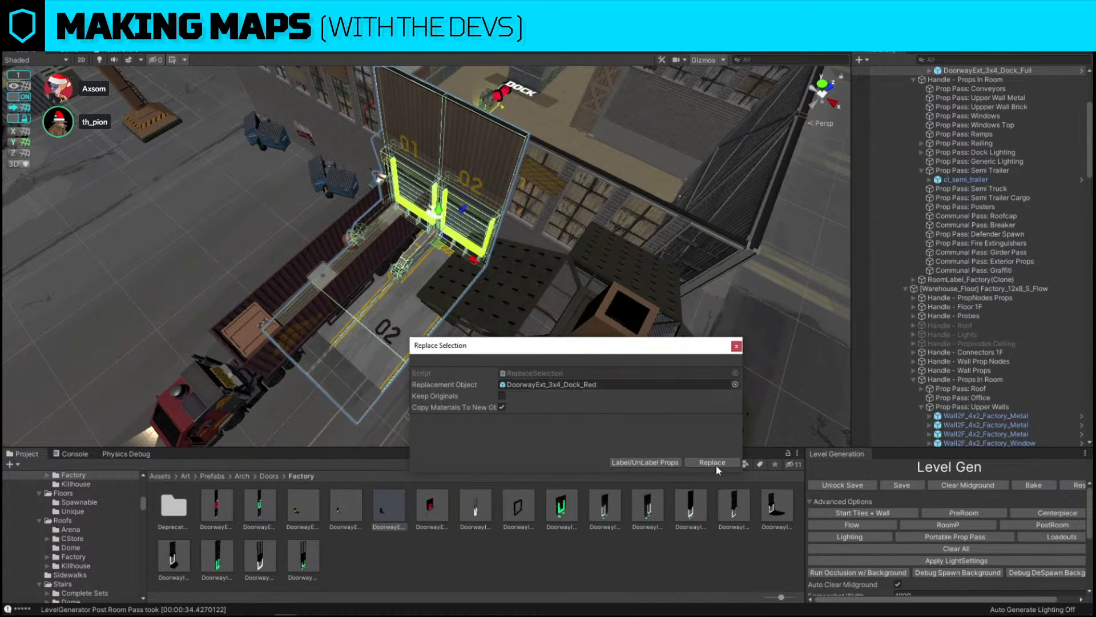
click(715, 463)
Delete the selected object beside the exterior wall outside the dock building
right_drag(395, 282, 520, 174)
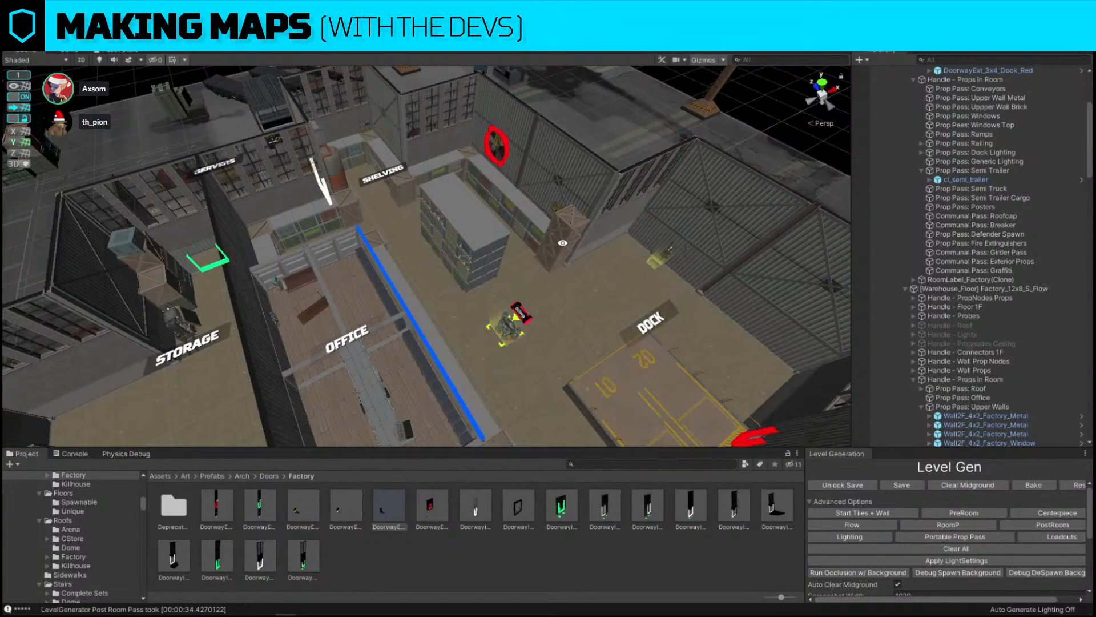
right_drag(564, 247, 544, 327)
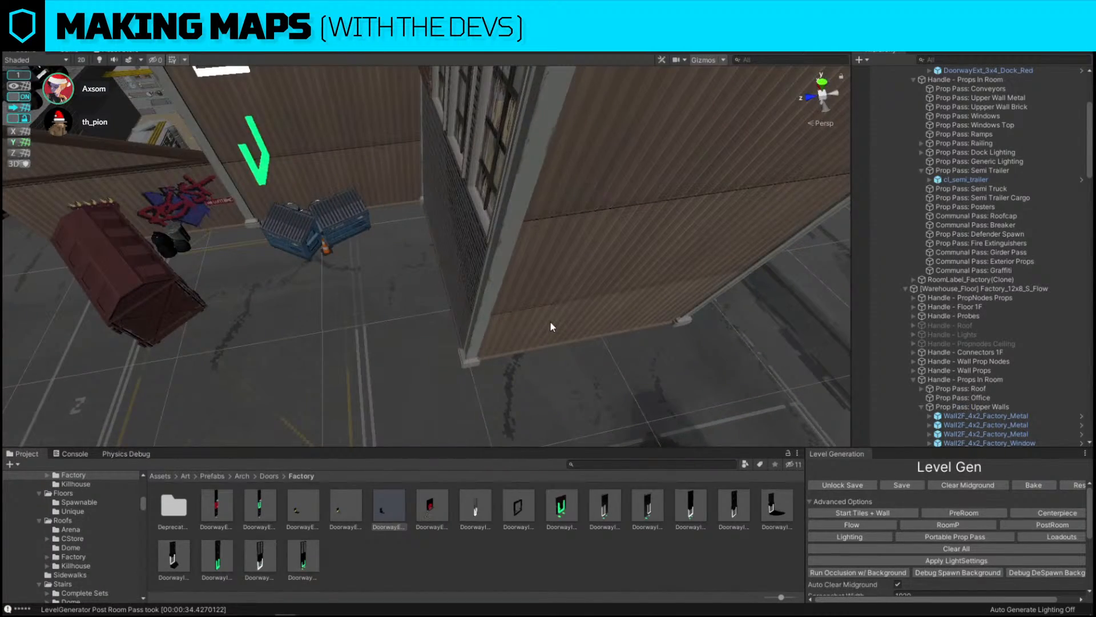
click(549, 321)
key(Delete)
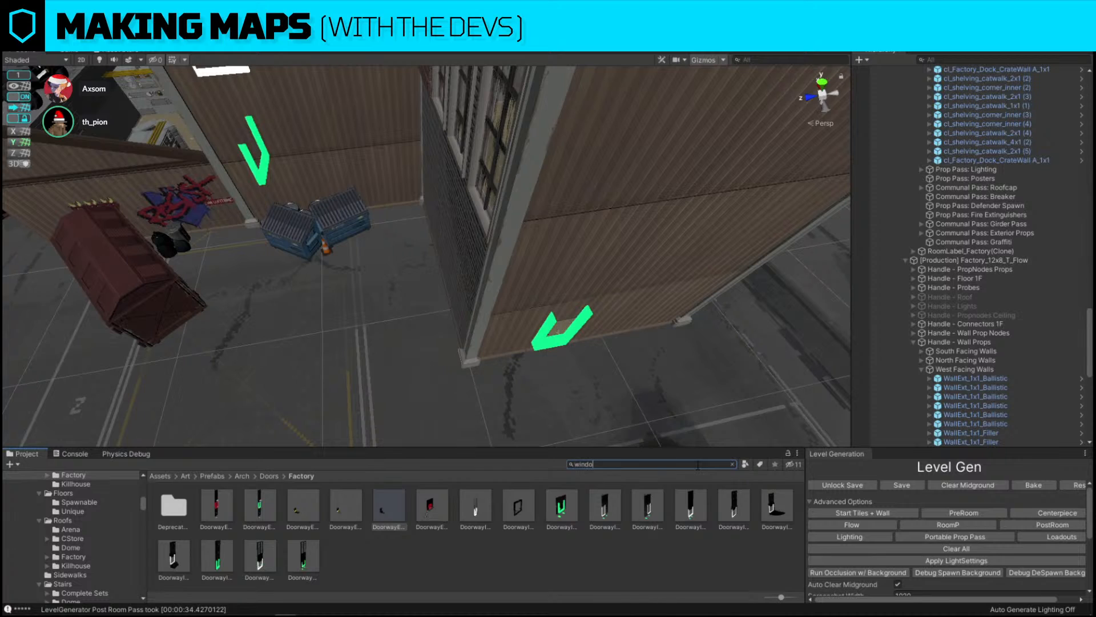
Replace a brick filler wall segment on the exterior wall with the WallExt_1x1_window_square prefab
right_drag(605, 303, 507, 344)
click(370, 306)
click(456, 300)
right_drag(588, 235, 395, 246)
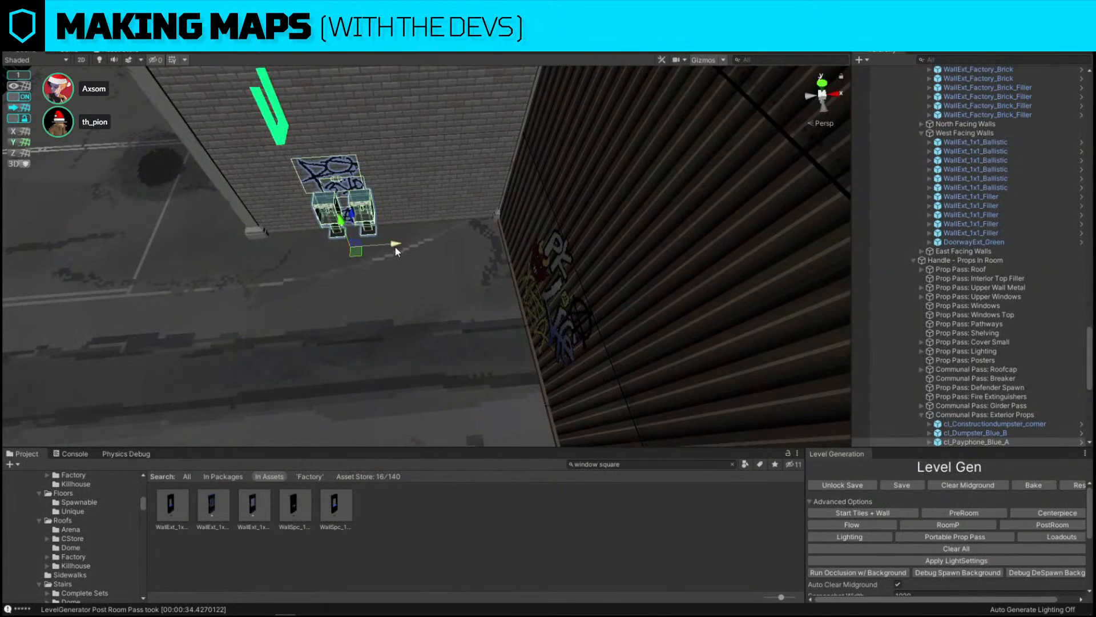
click(362, 201)
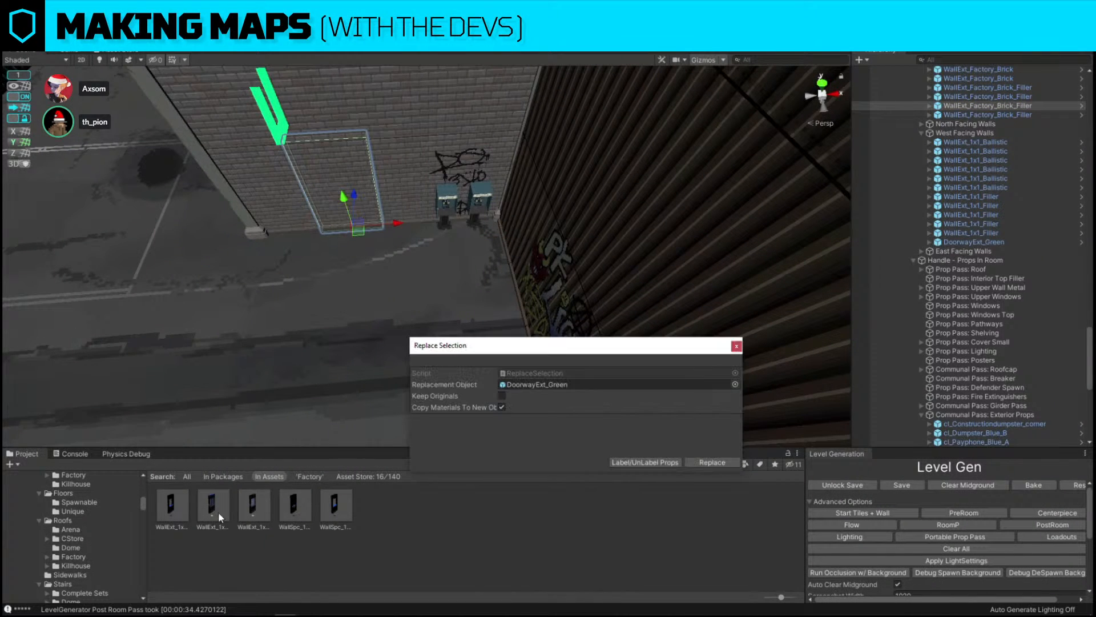
drag(587, 374, 606, 385)
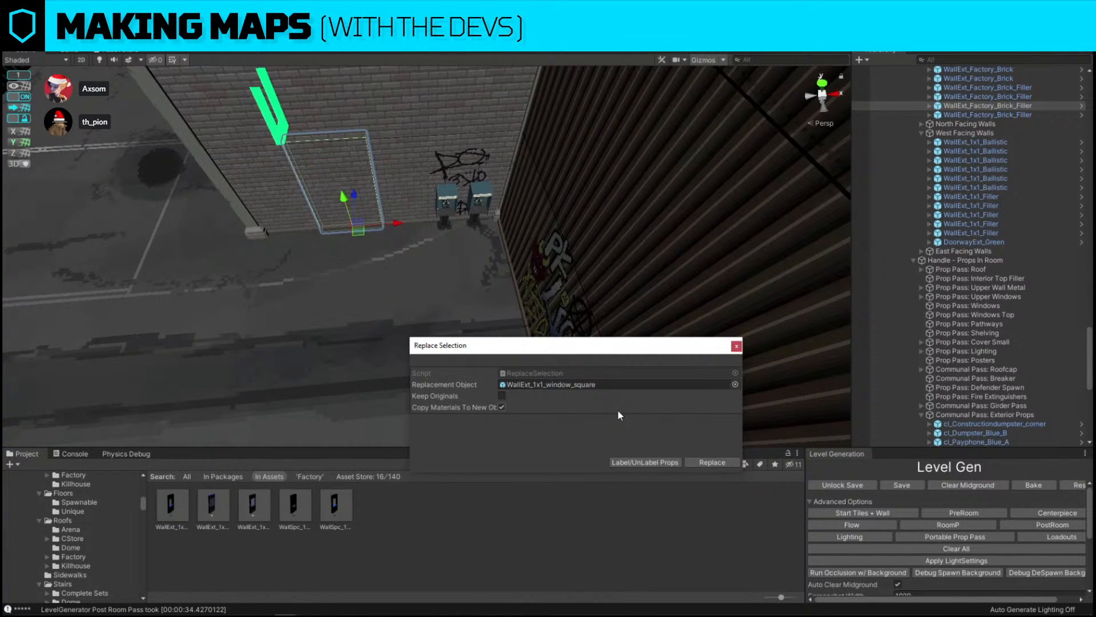
click(694, 459)
right_drag(451, 350, 414, 243)
key(w)
key(d)
key(w)
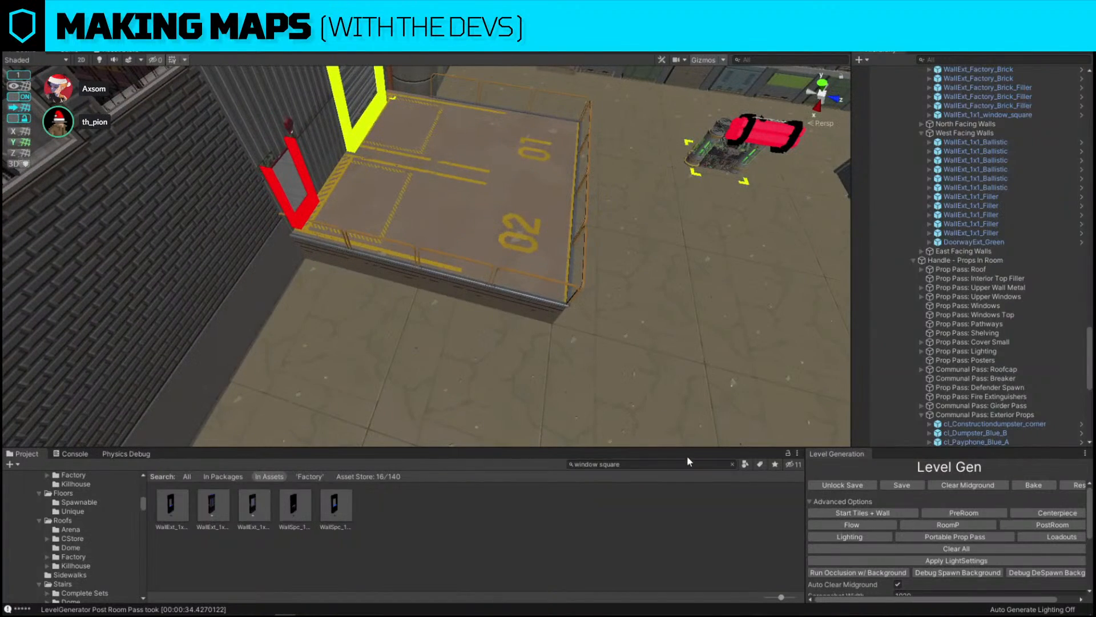
right_drag(631, 434, 778, 267)
key(s)
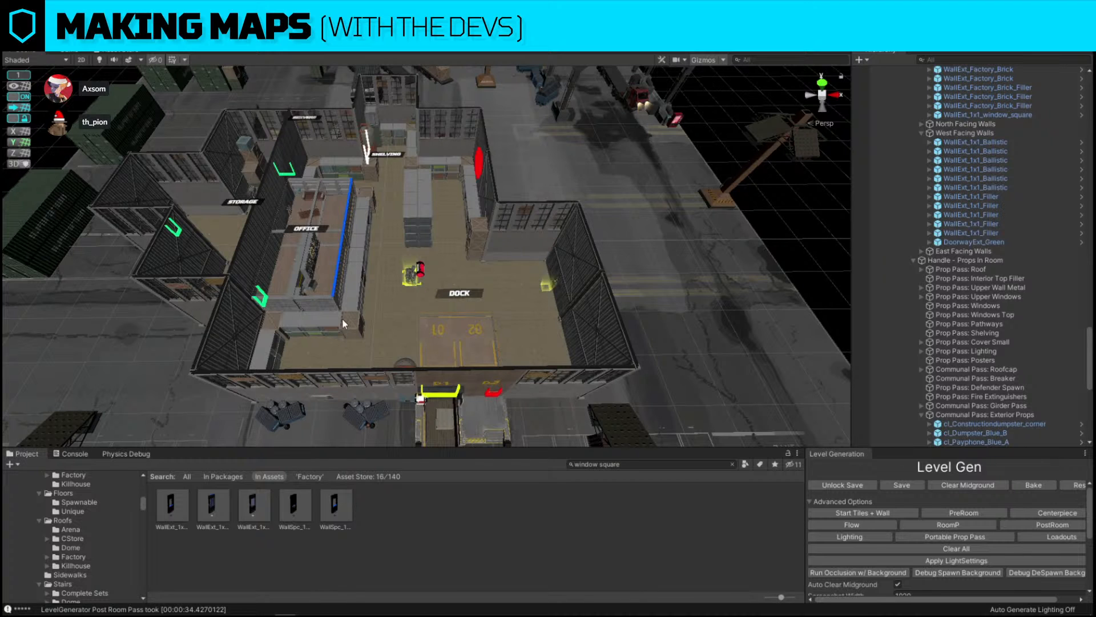
Capture a screenshot region covering the servers, storage and office rooms with the screen annotation tool
right_drag(343, 321, 384, 276)
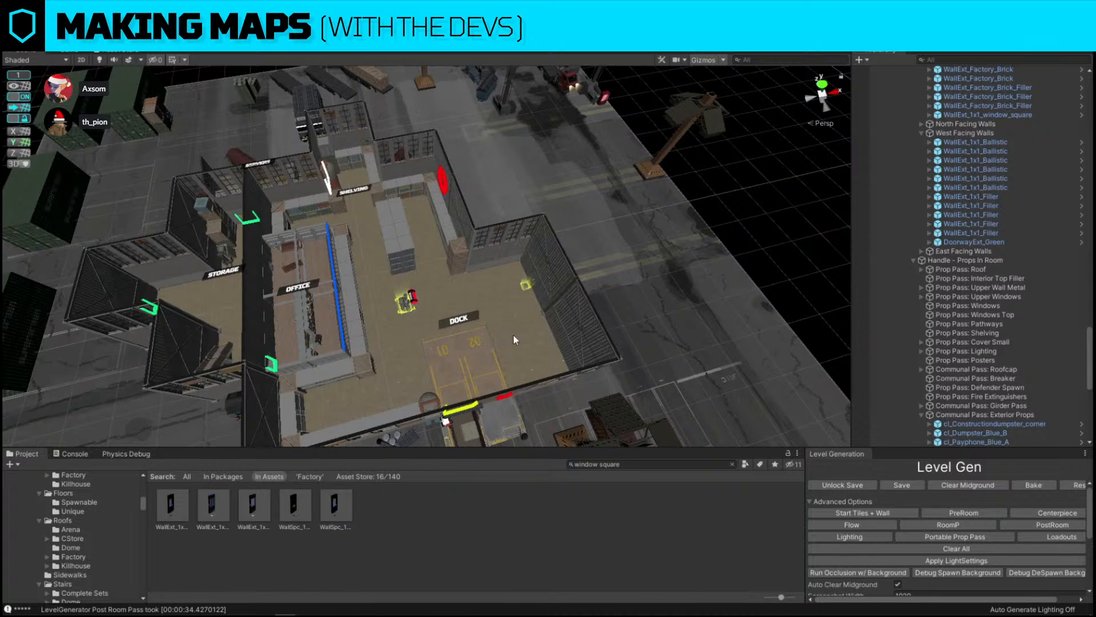
right_drag(516, 337, 459, 348)
key(w)
key(Print)
drag(220, 107, 606, 484)
click(617, 378)
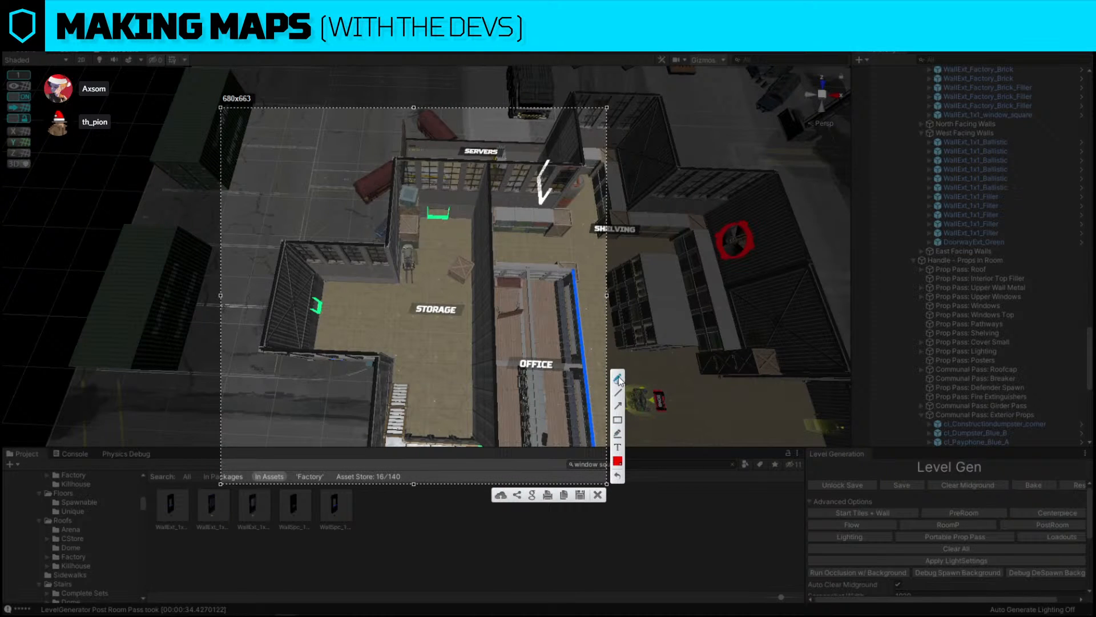
Draw red circles and route lines between the storage doorways on the screenshot, then close it
mouse_move(486, 438)
mouse_down()
mouse_move(463, 467)
mouse_move(487, 438)
mouse_up()
mouse_move(322, 285)
mouse_down()
mouse_move(290, 326)
mouse_move(317, 294)
mouse_up()
mouse_move(451, 187)
mouse_down()
mouse_move(455, 247)
mouse_move(448, 200)
mouse_up()
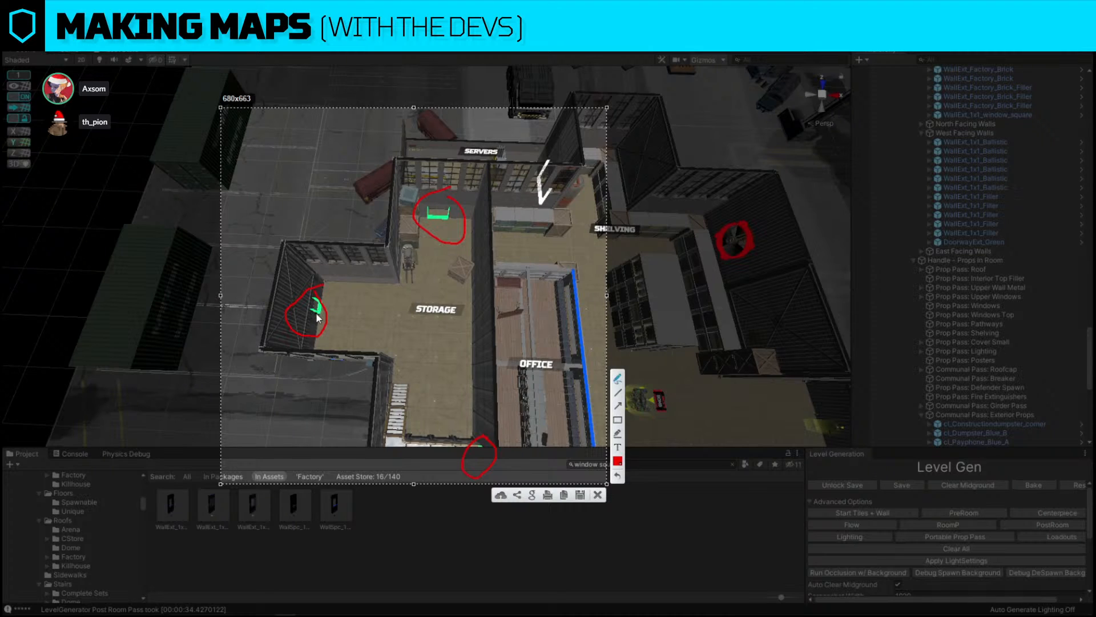
mouse_move(317, 312)
mouse_down()
mouse_move(451, 315)
mouse_move(452, 187)
mouse_up()
drag(442, 328, 438, 440)
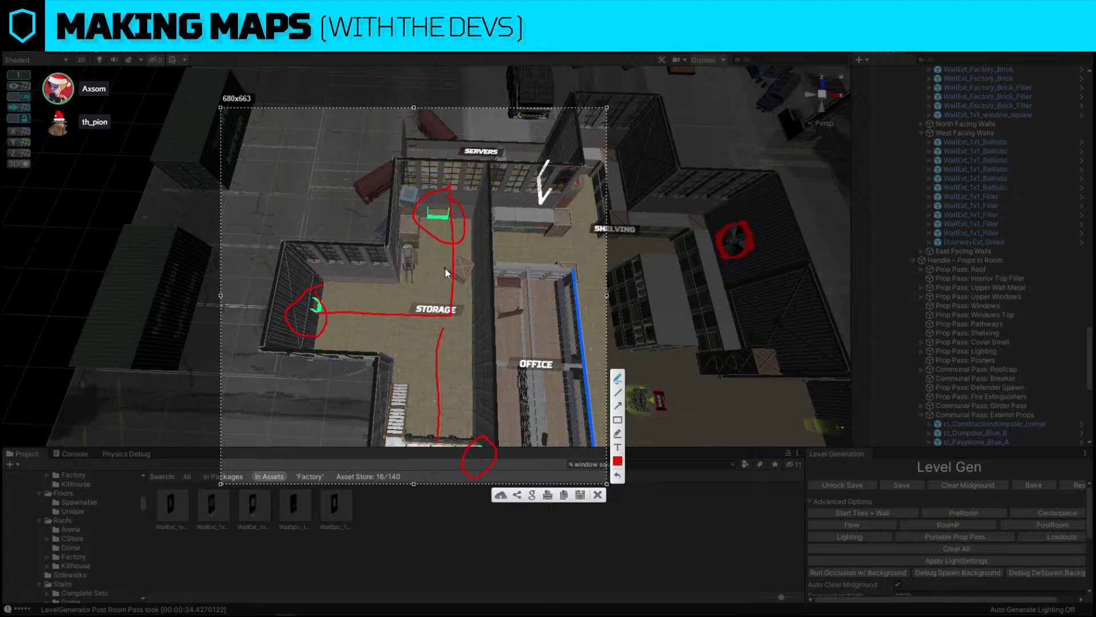
drag(375, 282, 394, 282)
mouse_move(390, 355)
mouse_down()
mouse_move(426, 383)
mouse_move(394, 402)
mouse_up()
mouse_move(478, 250)
mouse_down()
mouse_move(450, 292)
mouse_move(489, 273)
mouse_up()
mouse_move(389, 271)
mouse_down()
mouse_move(421, 252)
mouse_move(420, 196)
mouse_up()
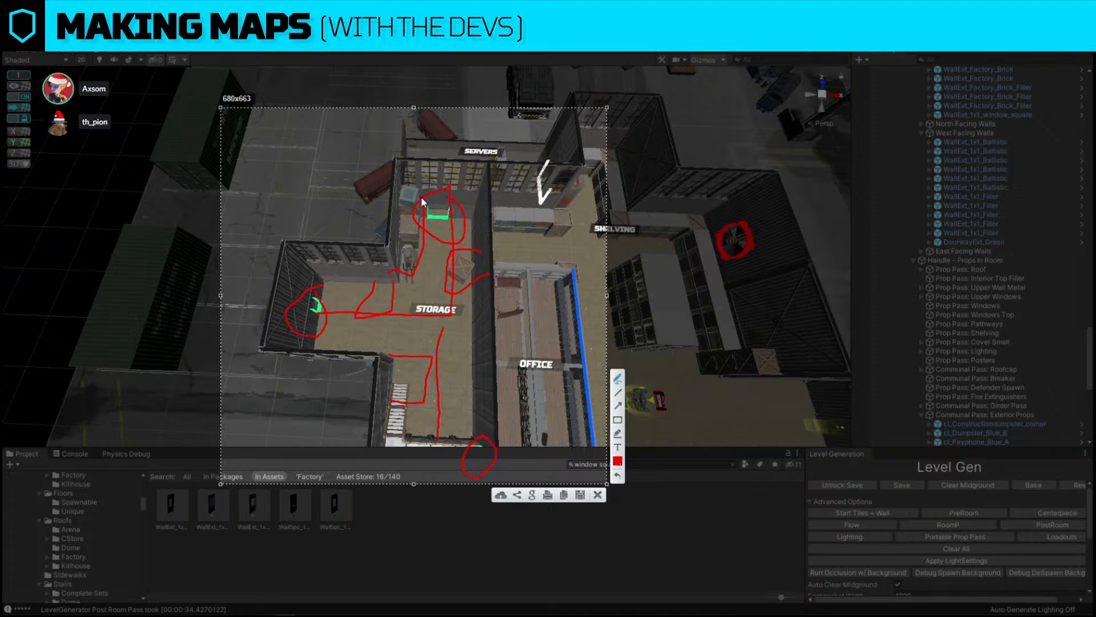
drag(303, 314, 447, 317)
drag(454, 197, 444, 425)
click(597, 494)
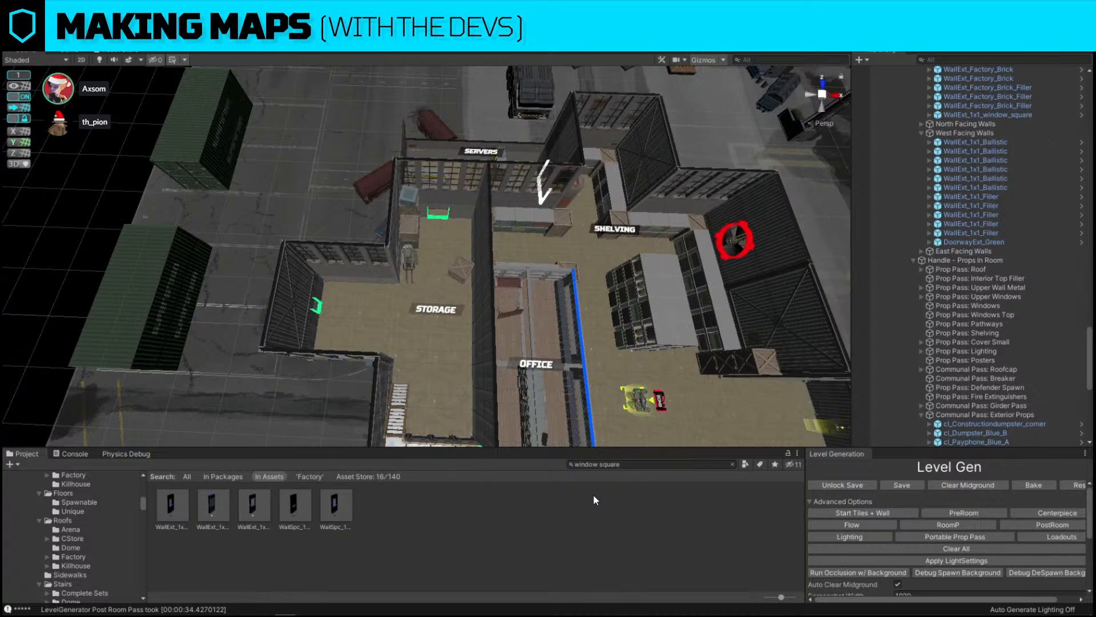
Duplicate the forklift crate prop in the storage room and move the copy toward the room's centre
right_drag(534, 277, 450, 151)
key(w)
click(413, 206)
key(a)
key(e)
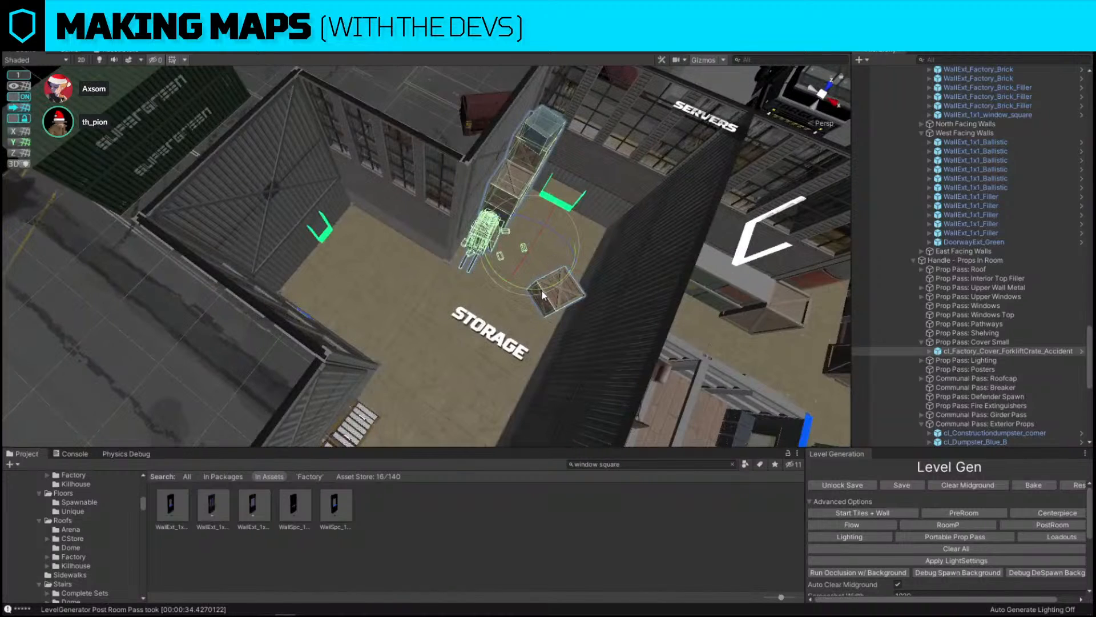
key(ctrl+d)
key(w)
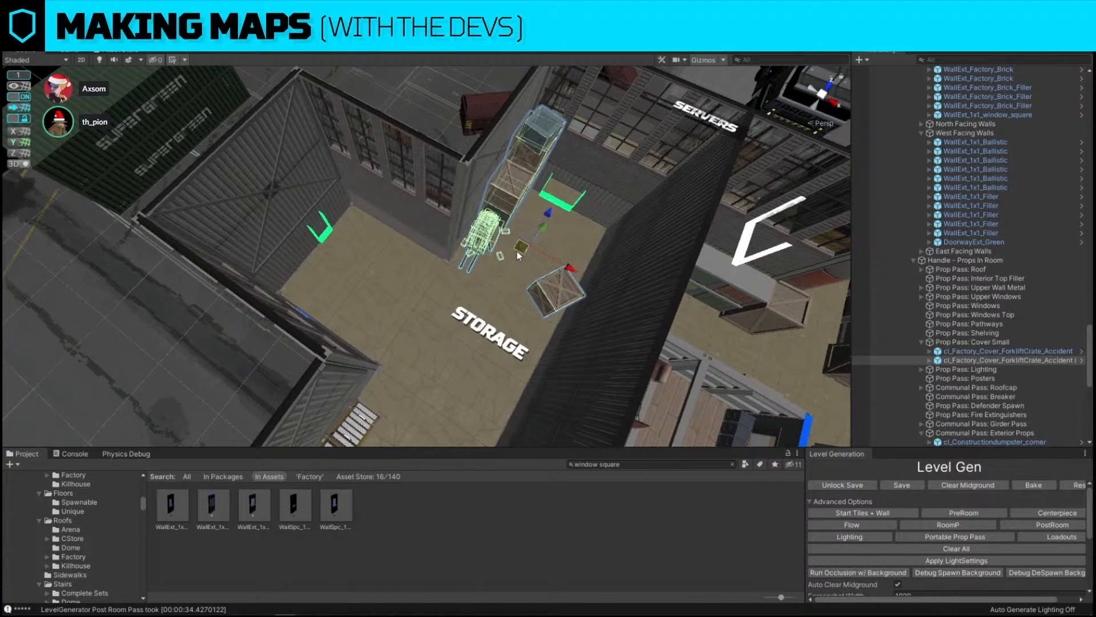
drag(517, 251, 427, 336)
right_drag(427, 337, 495, 337)
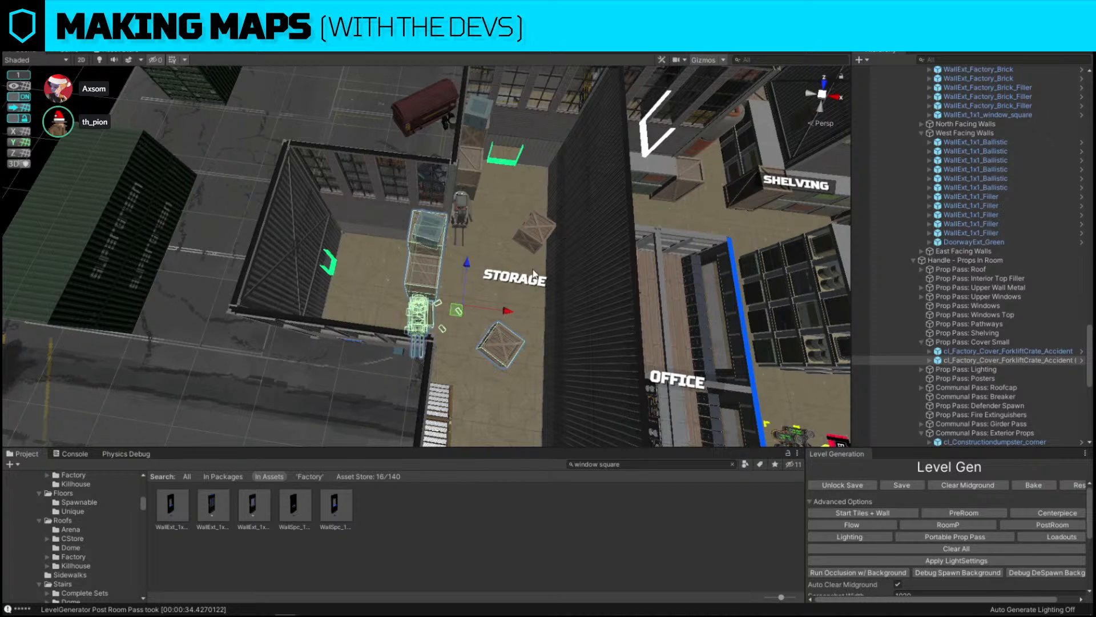
Replace the duplicated crate with the cl_shelving_island_3x3 prefab found by searching assets for shelving
alt+drag(455, 323, 456, 321)
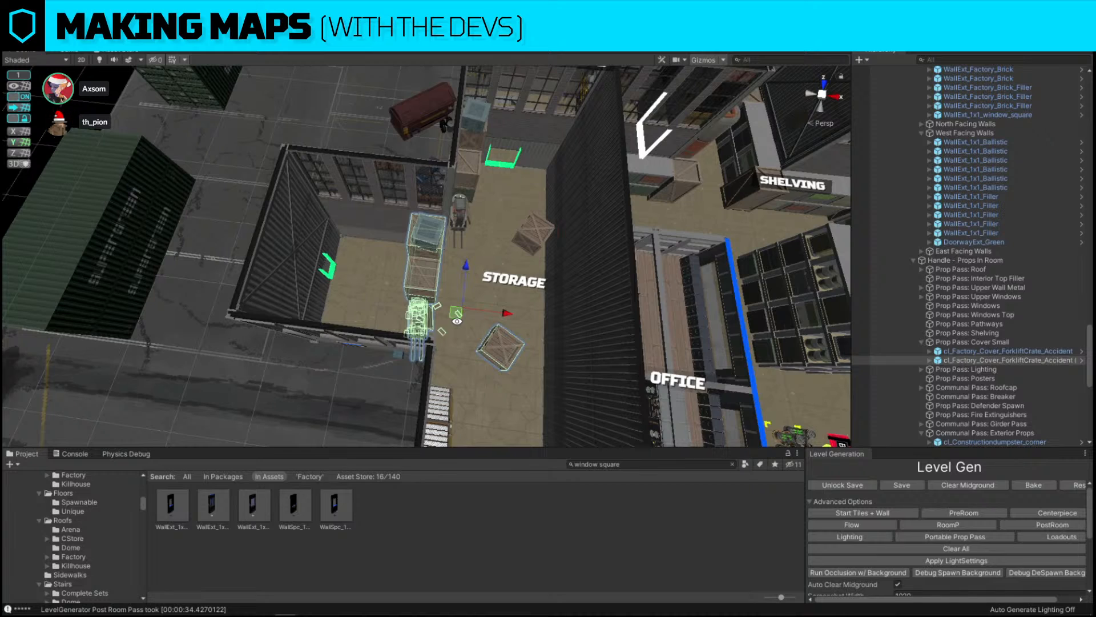
click(666, 463)
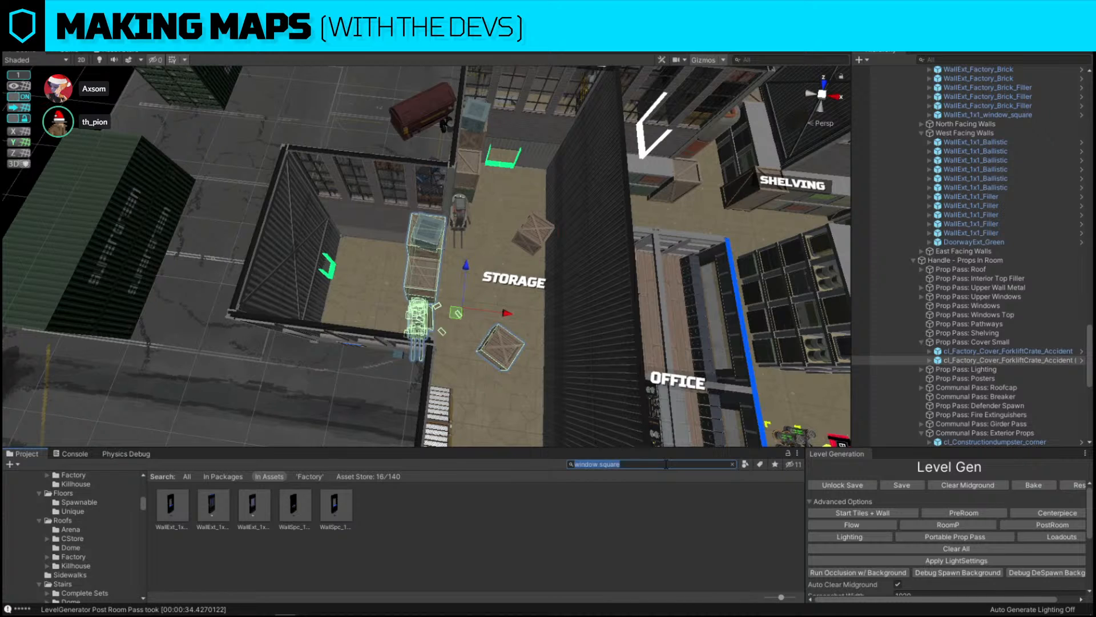
text(shelving)
key(ctrl+shift+r)
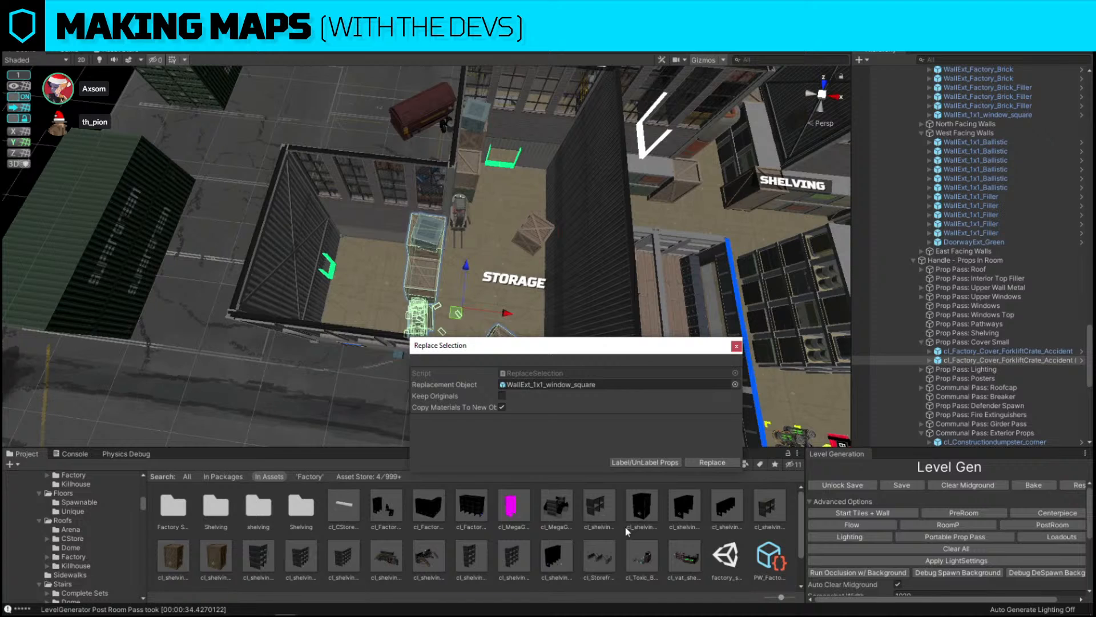
drag(269, 561, 565, 387)
click(713, 463)
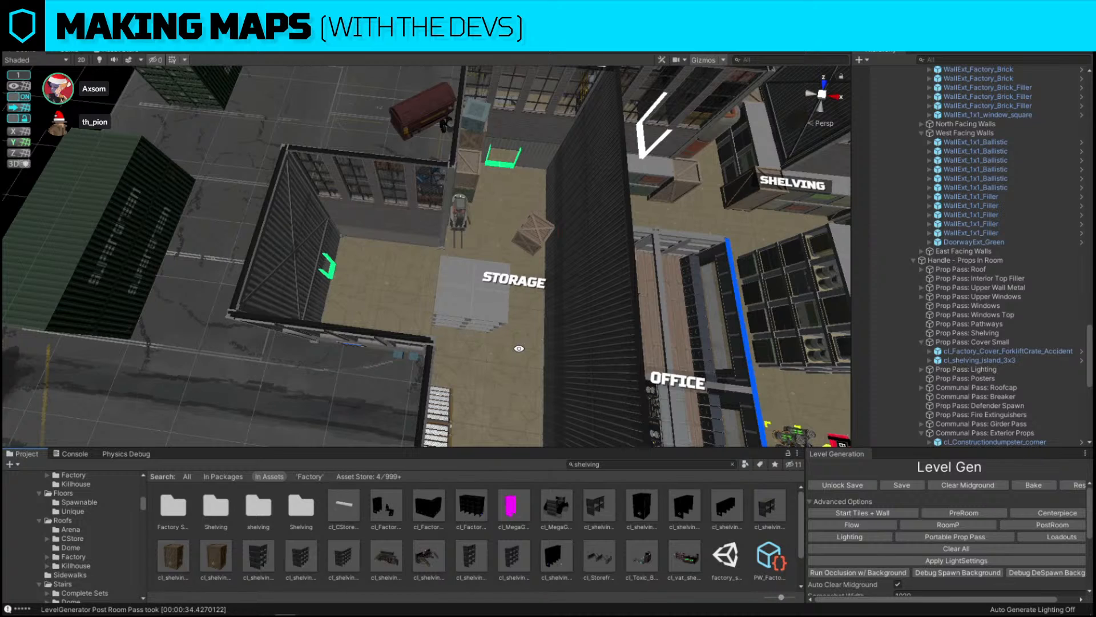
Rotate and position the shelving island in the storage room, checking its placement from ground level
click(471, 300)
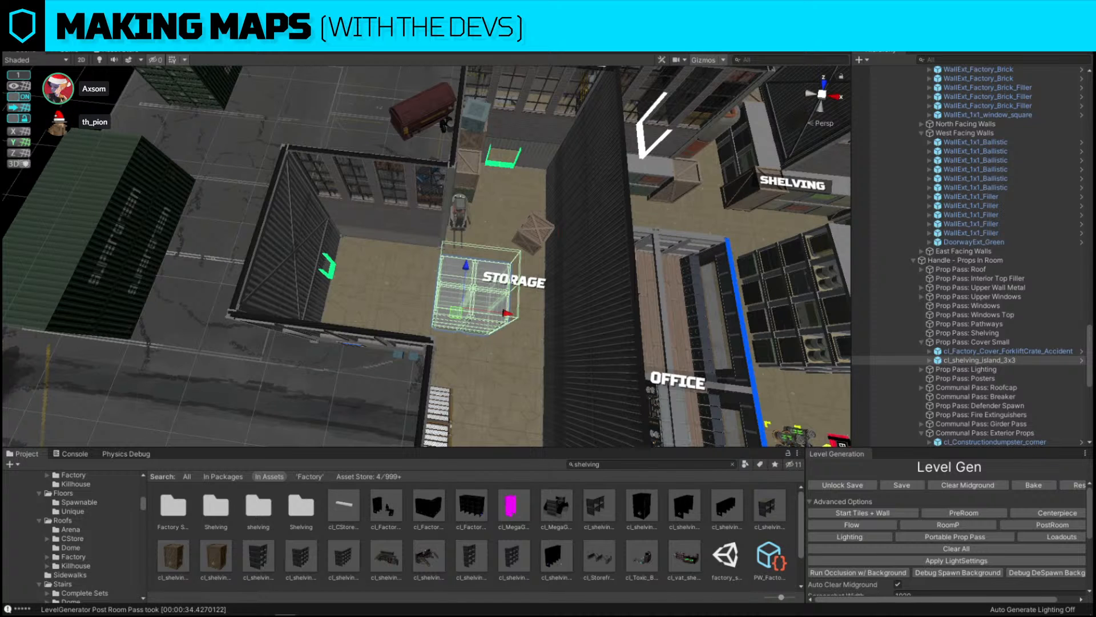
right_drag(460, 269, 588, 293)
key(w)
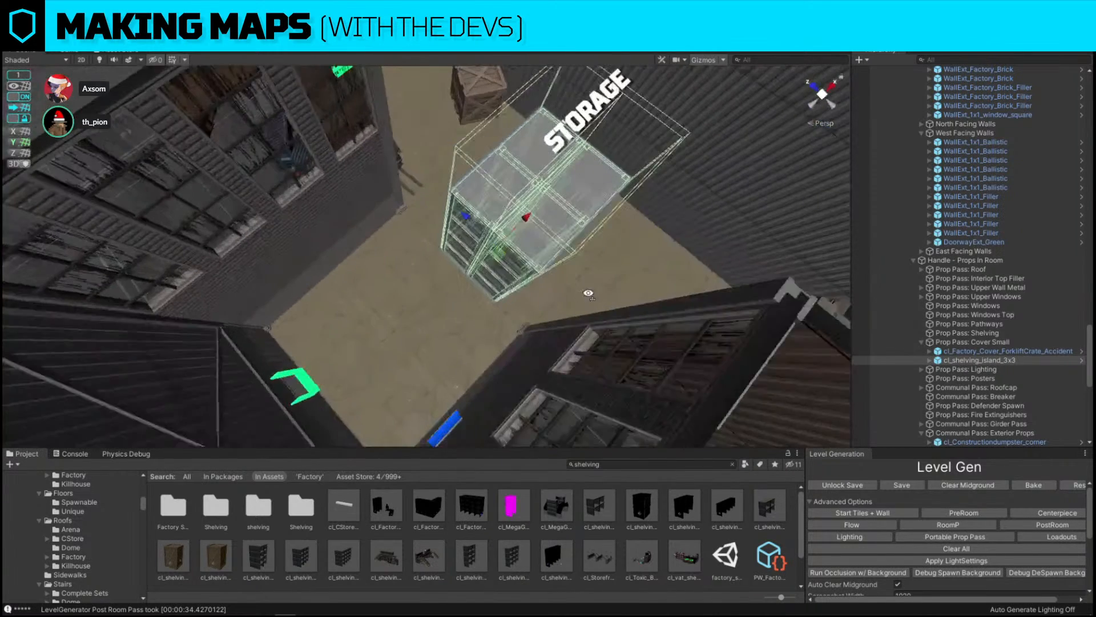
key(e)
drag(496, 287, 409, 271)
right_drag(645, 256, 463, 268)
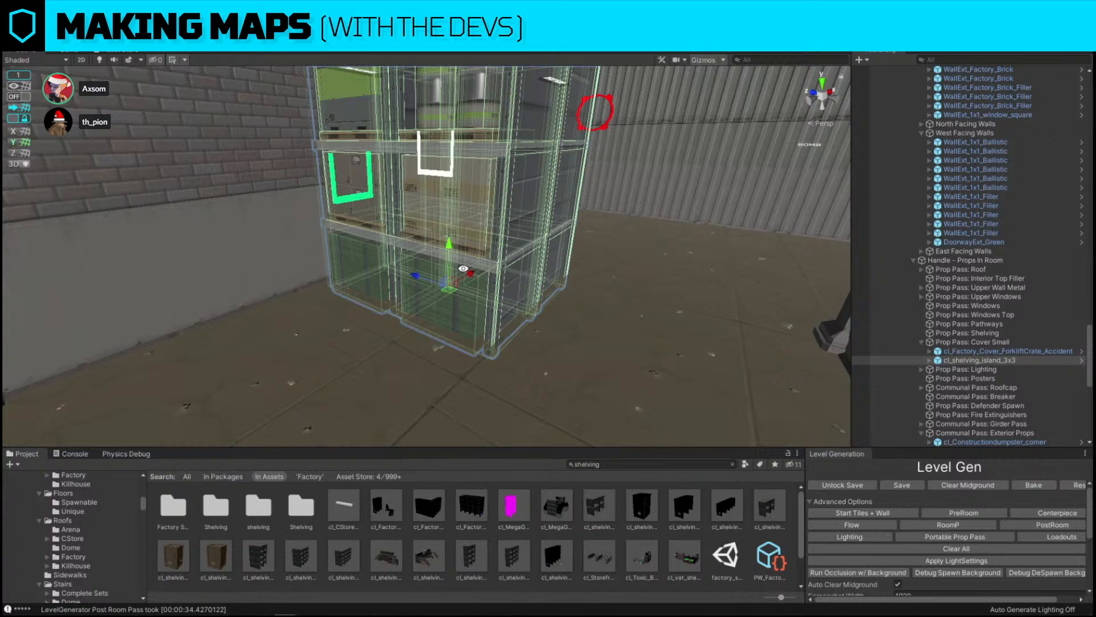
right_drag(463, 268, 258, 371)
click(588, 147)
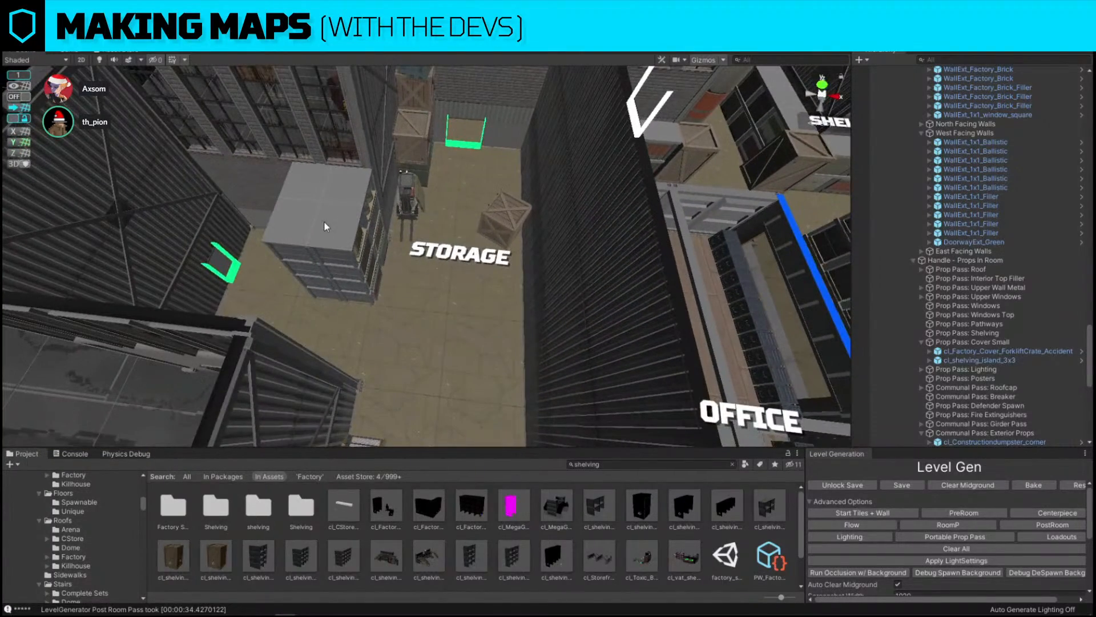
right_drag(550, 220, 377, 118)
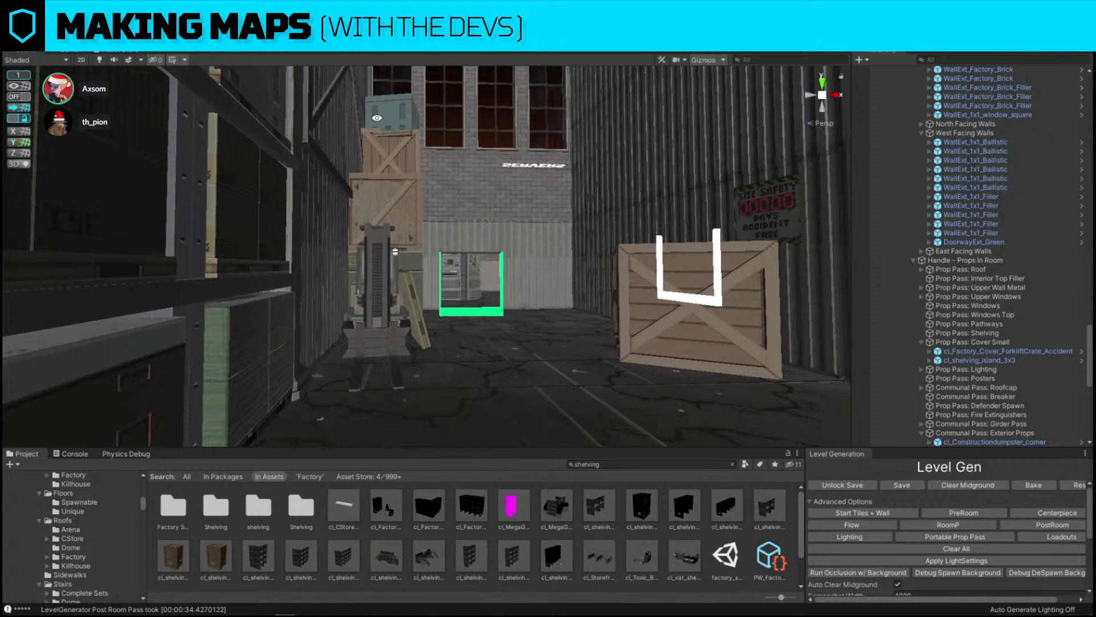
right_drag(377, 117, 373, 120)
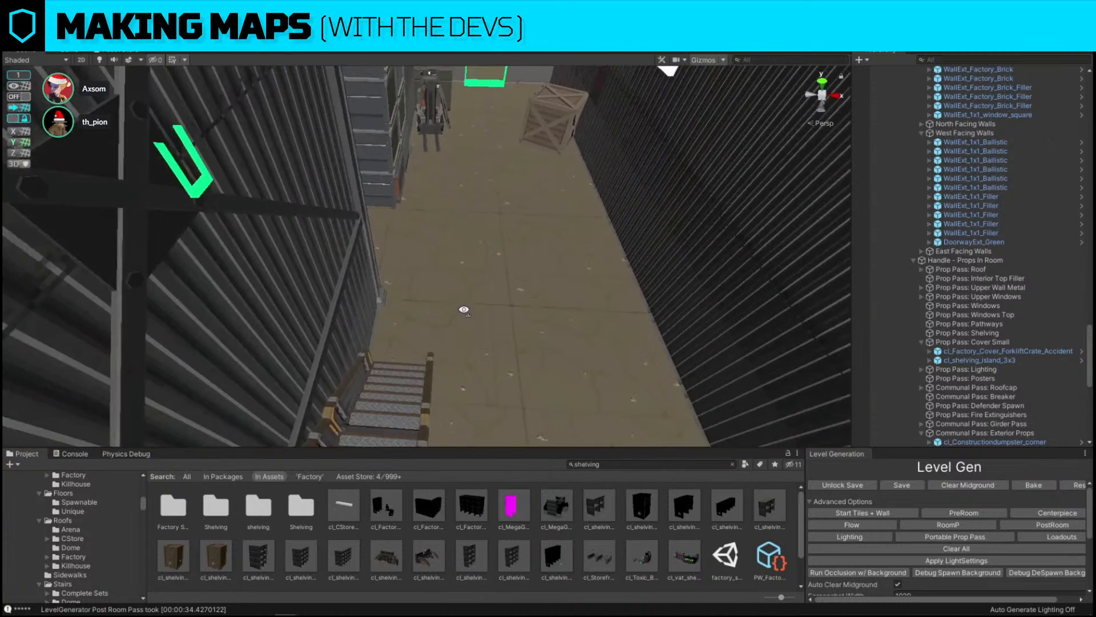
right_drag(462, 308, 465, 326)
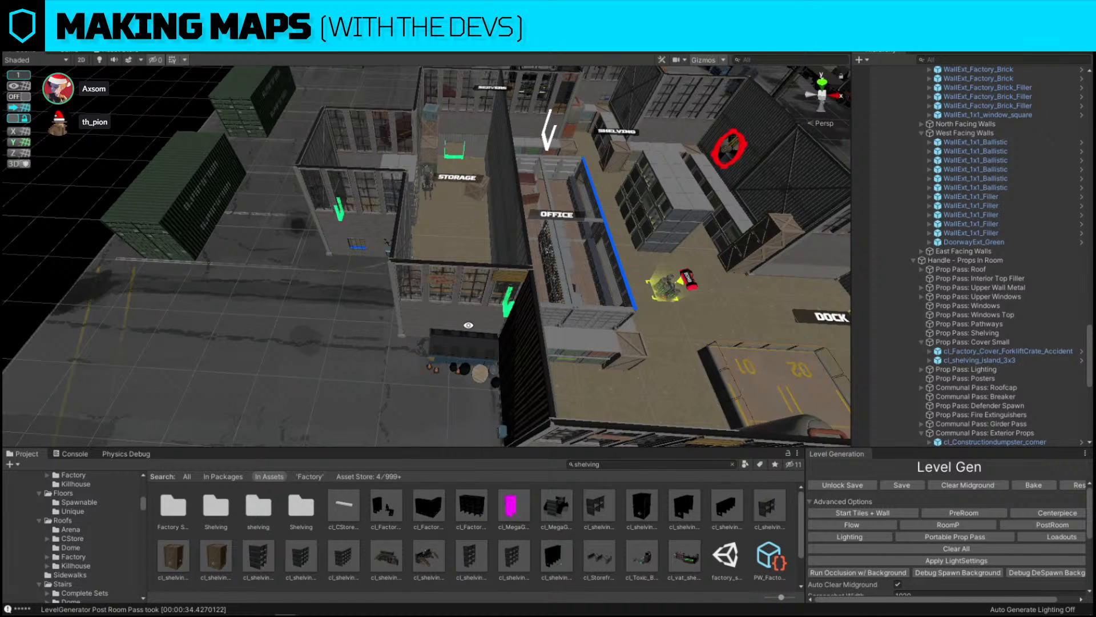
Collapse the hierarchy and frame the Loading_Dock room under Handle - Rooms in the level generator
scroll(968, 274, down, 10)
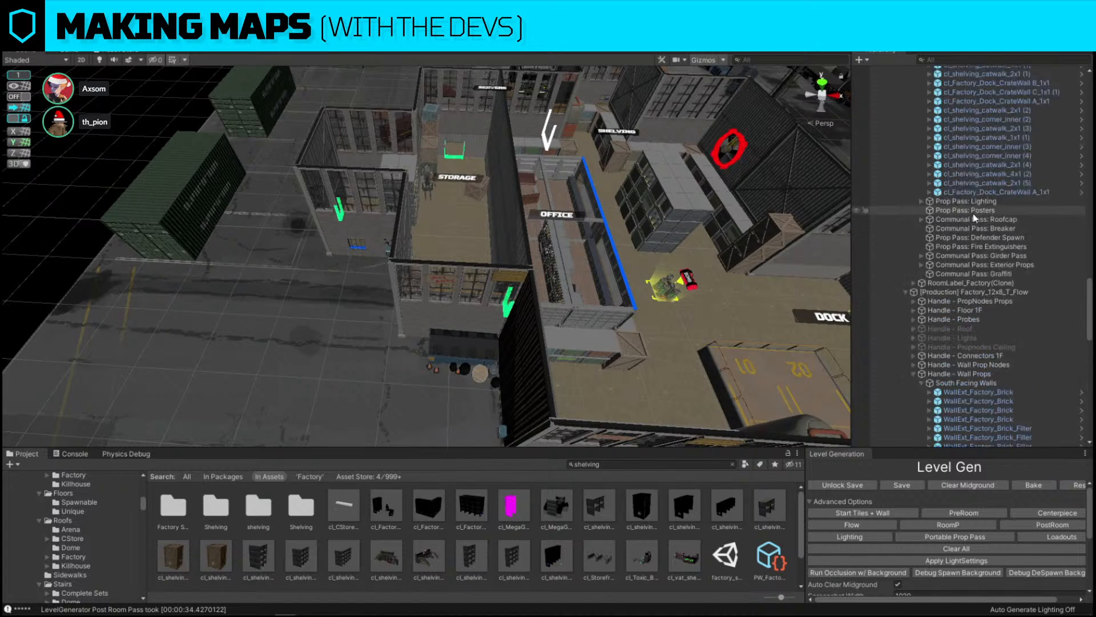
scroll(975, 218, up, 15)
click(913, 79)
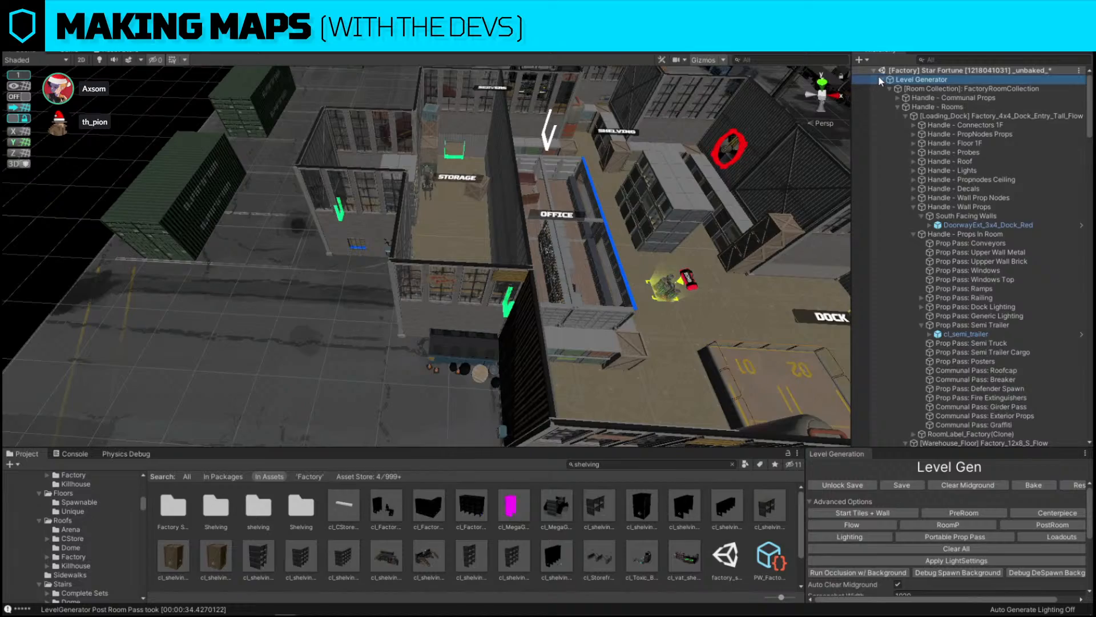
alt+click(883, 80)
click(883, 80)
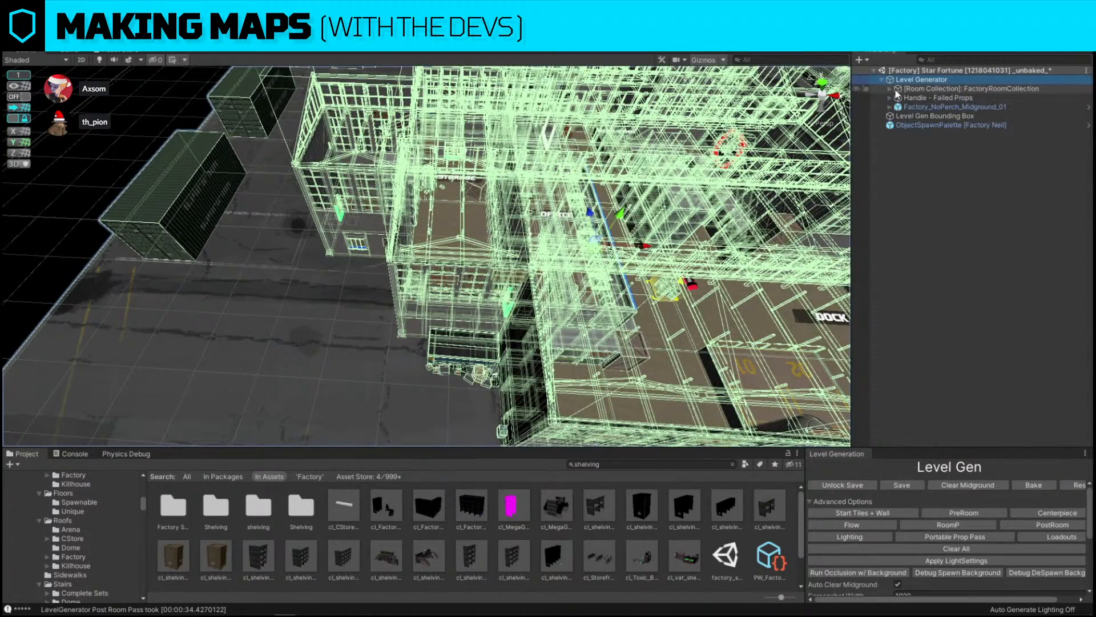
click(904, 90)
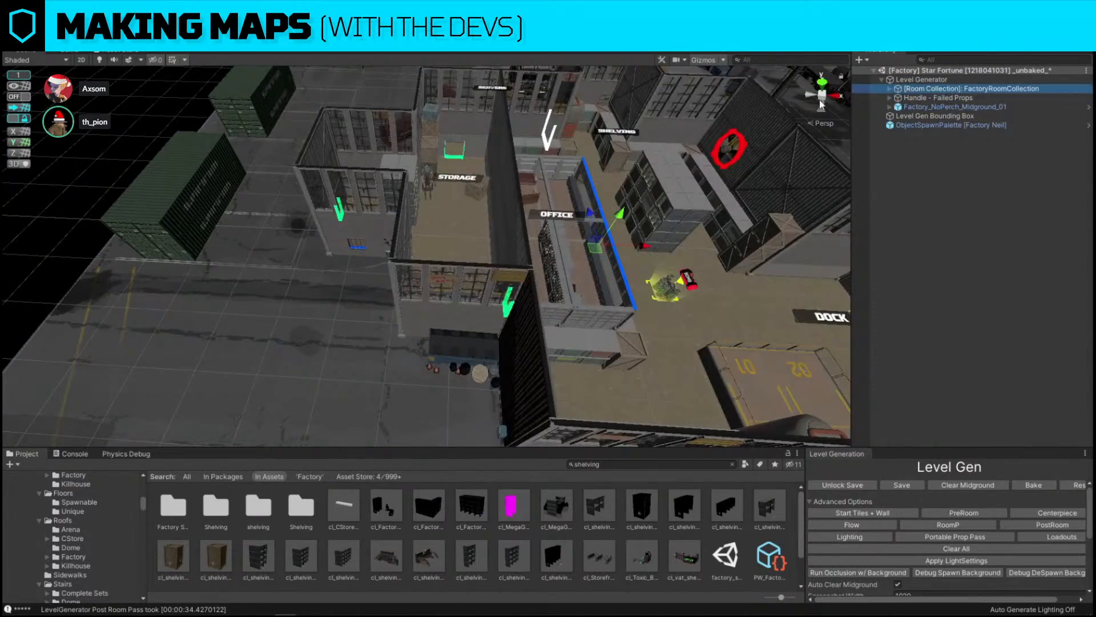
key(f)
click(891, 86)
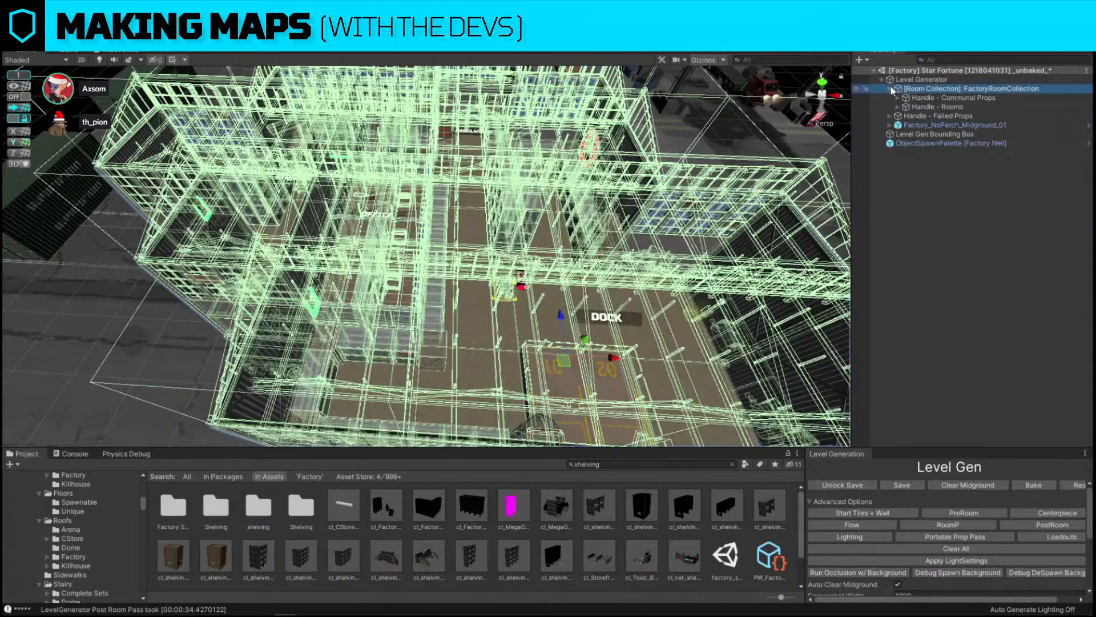
click(902, 106)
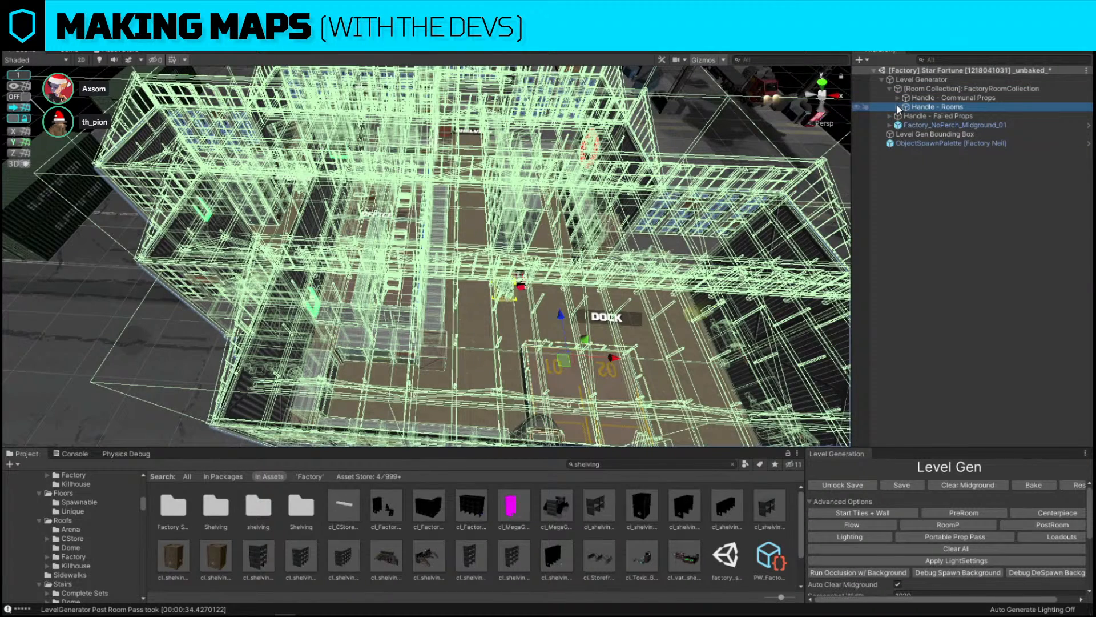
click(898, 106)
click(917, 116)
key(f)
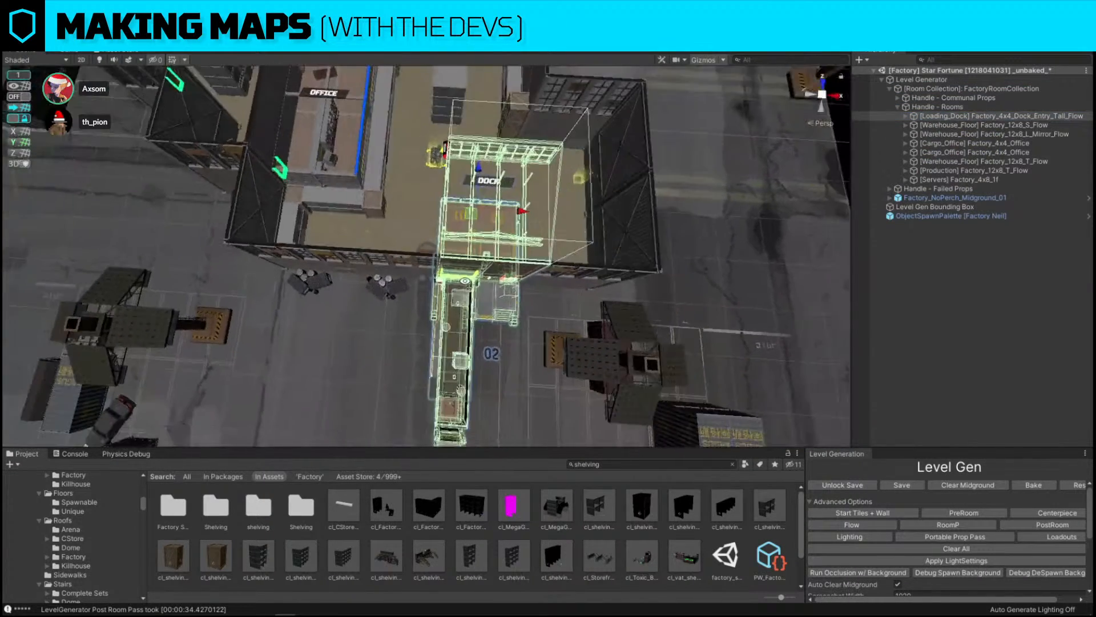
Select the warehouse floor rooms in the hierarchy to inspect their extents on the map
right_drag(465, 281, 466, 284)
right_drag(526, 213, 501, 298)
key(w)
key(s)
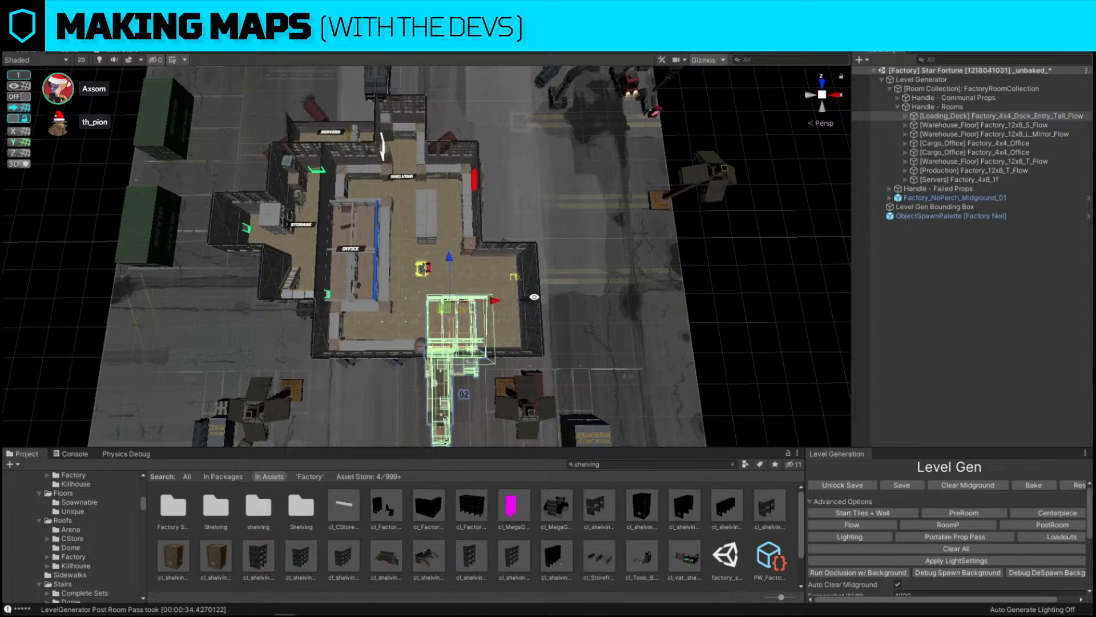
click(936, 126)
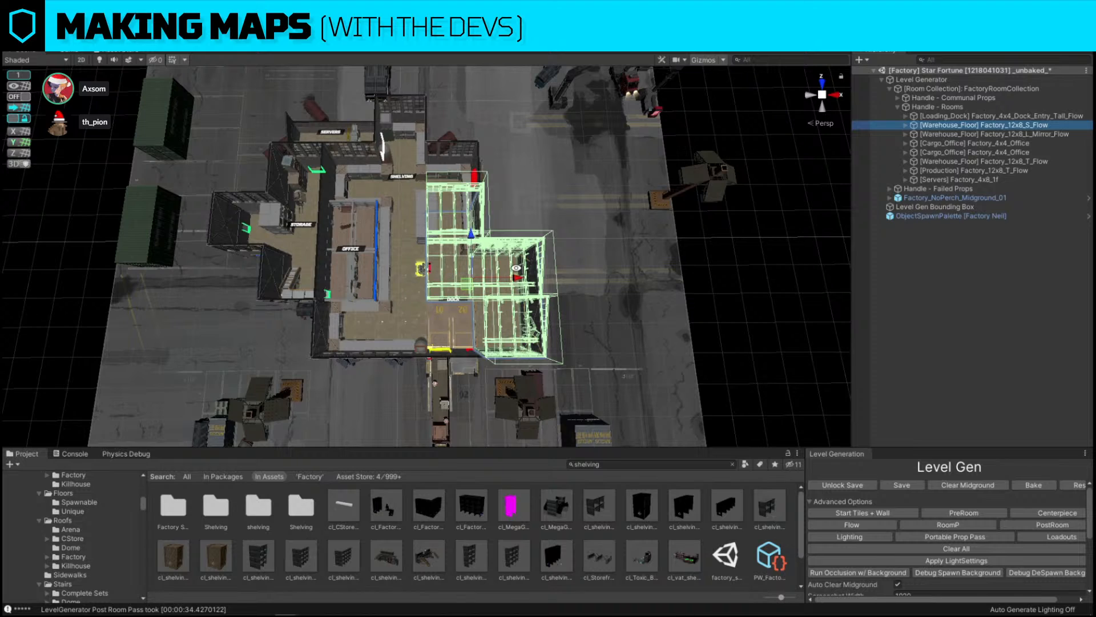
click(1005, 133)
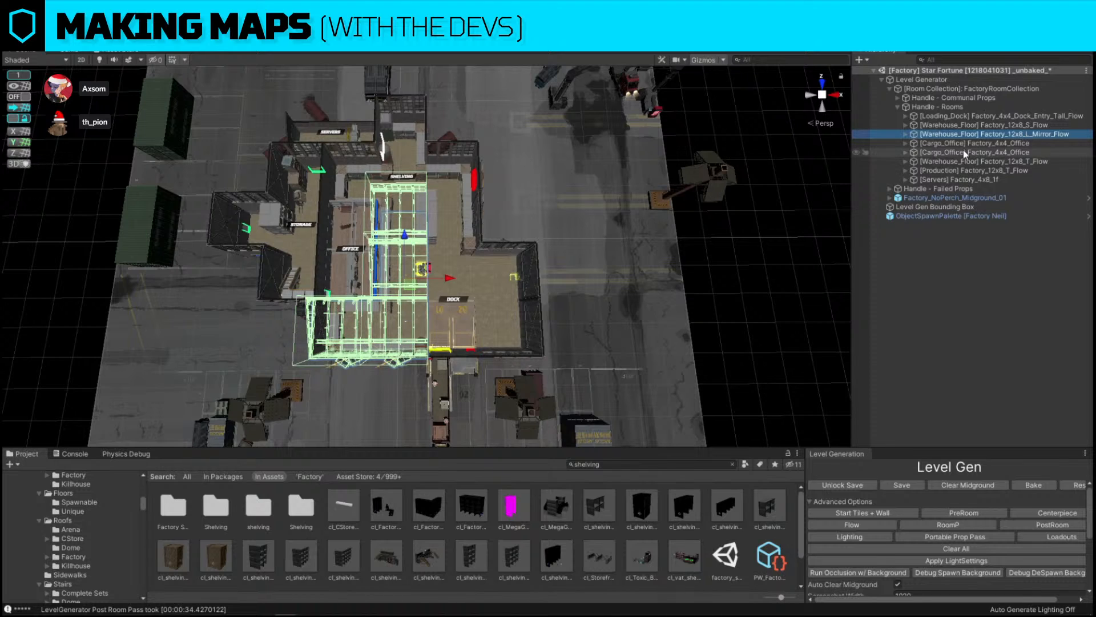
ctrl+click(995, 125)
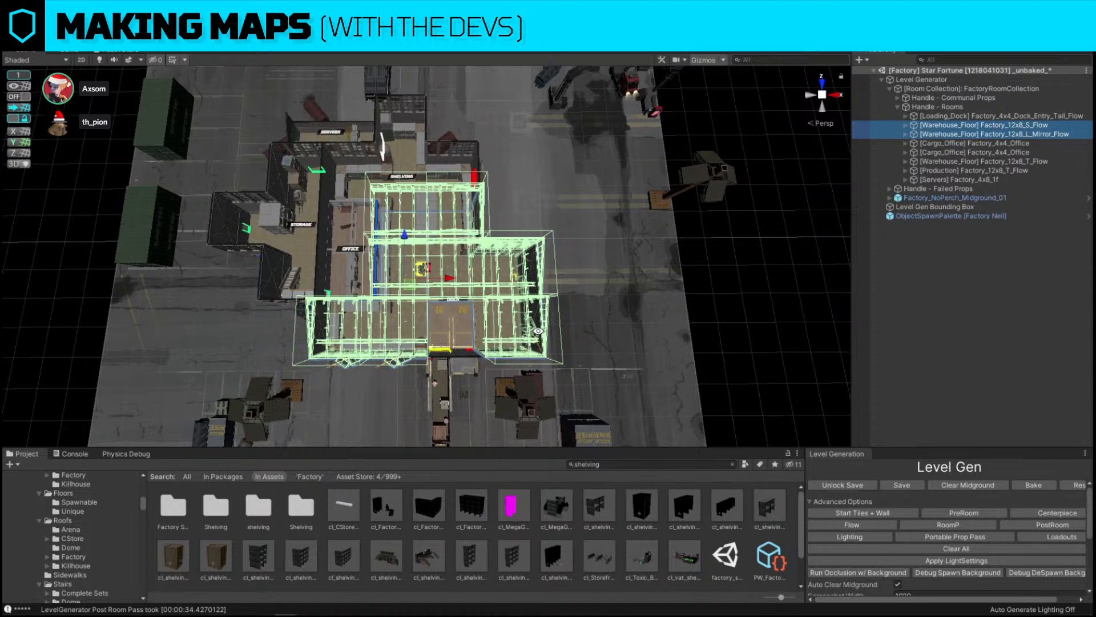
ctrl+click(1028, 162)
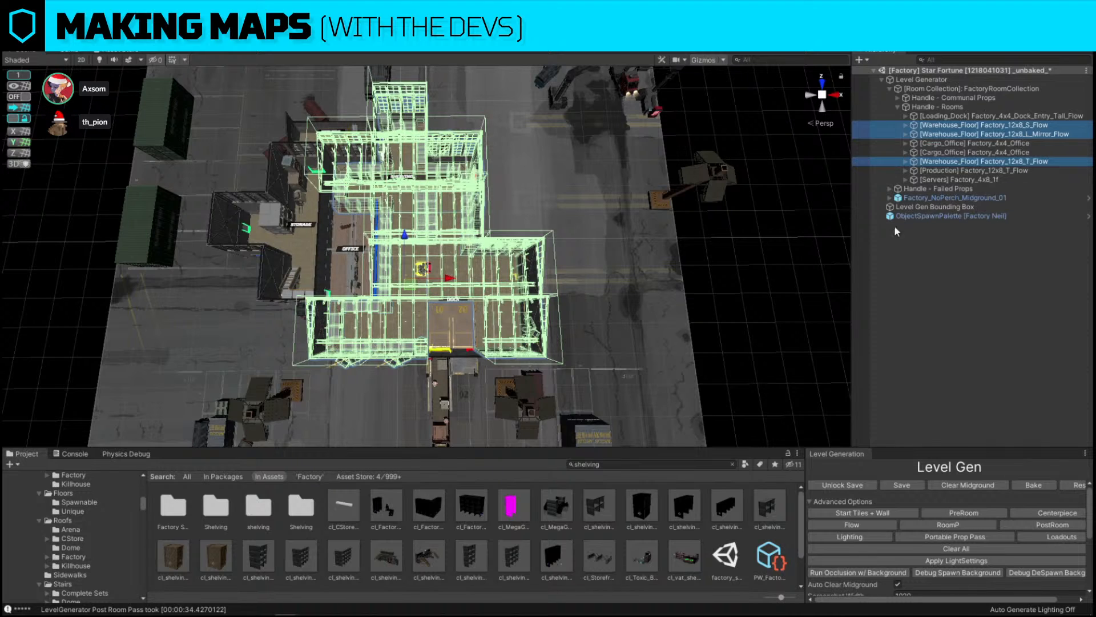
click(697, 253)
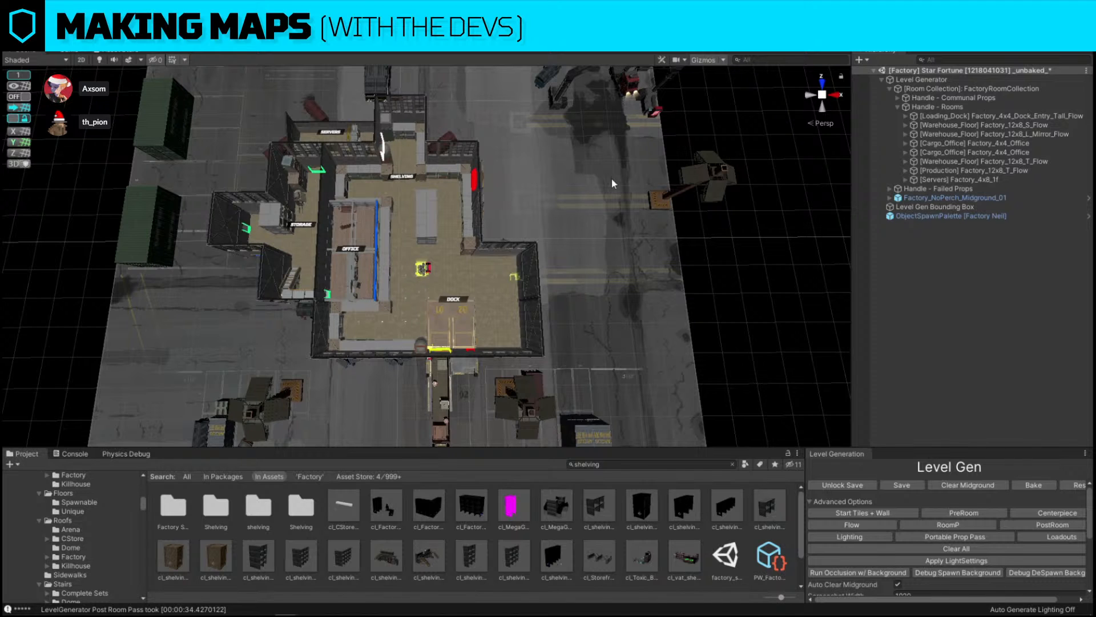
Search the project assets for stoop prefabs near the dock entrance
scroll(651, 257, up, 4)
alt+drag(651, 257, 514, 248)
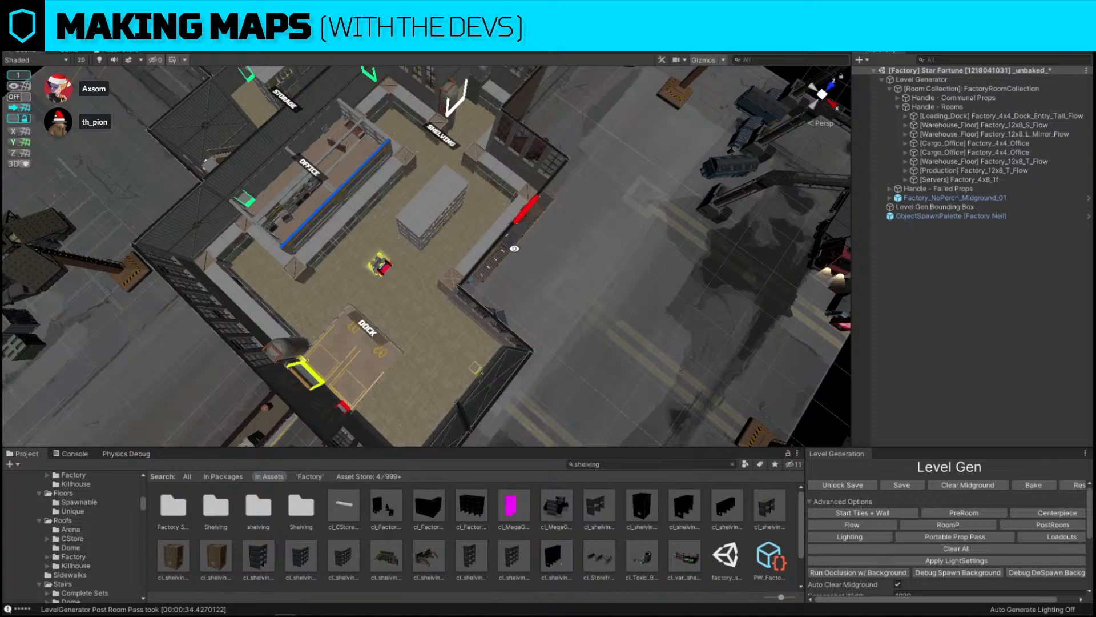
alt+drag(515, 249, 611, 256)
right_drag(611, 256, 605, 306)
key(w)
click(669, 467)
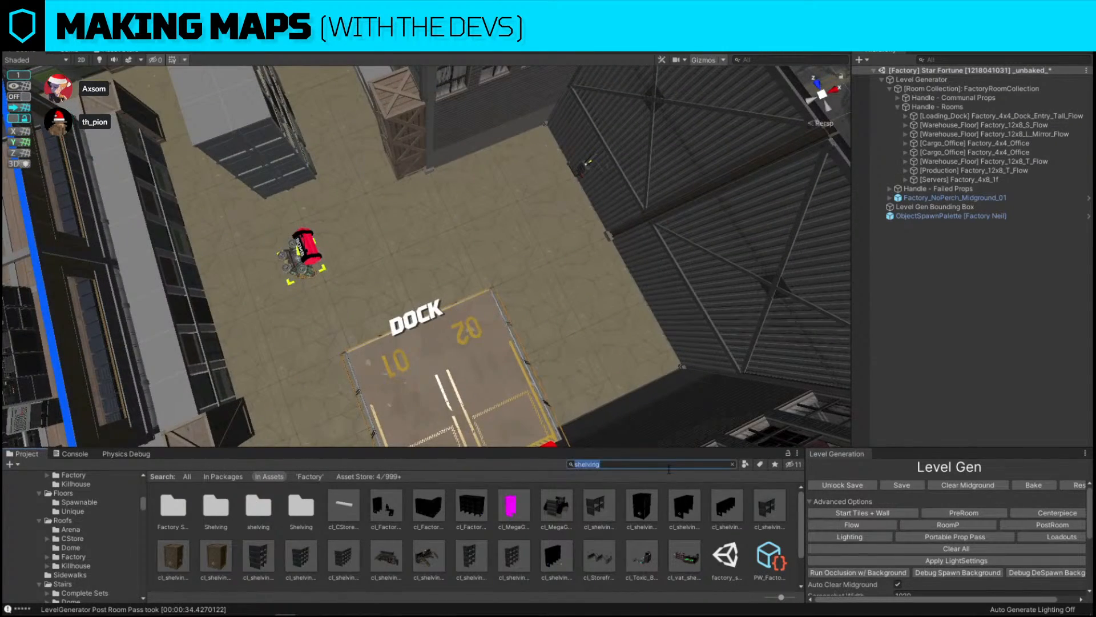
text(stoop)
right_drag(691, 291, 450, 287)
key(s)
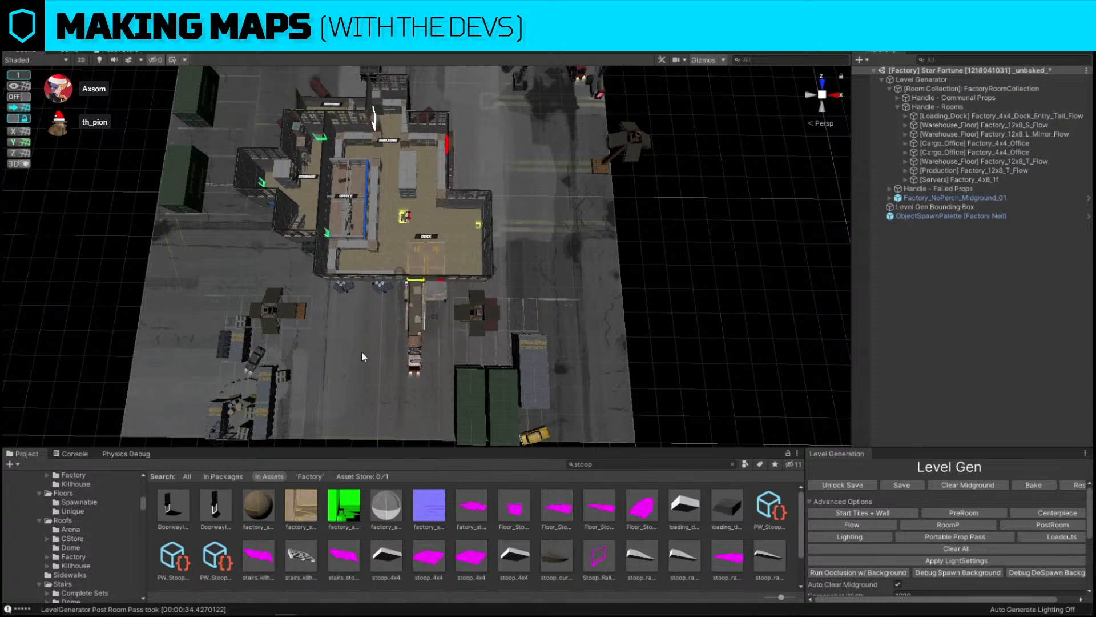
Delete the piece sitting at the front edge of the loading dock platform
scroll(556, 182, up, 4)
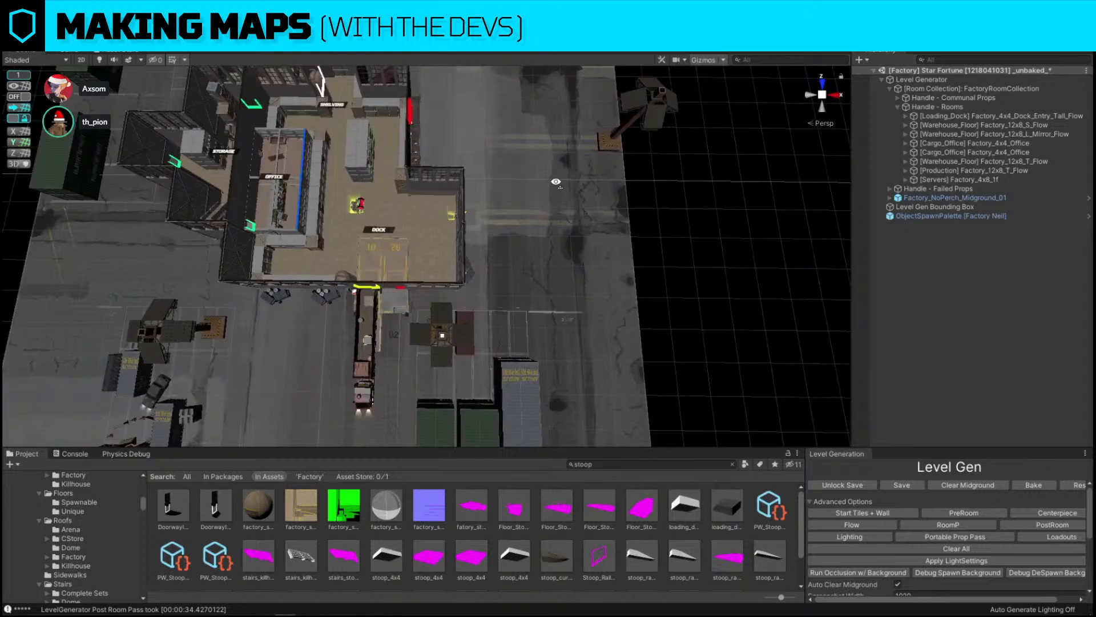
key(w)
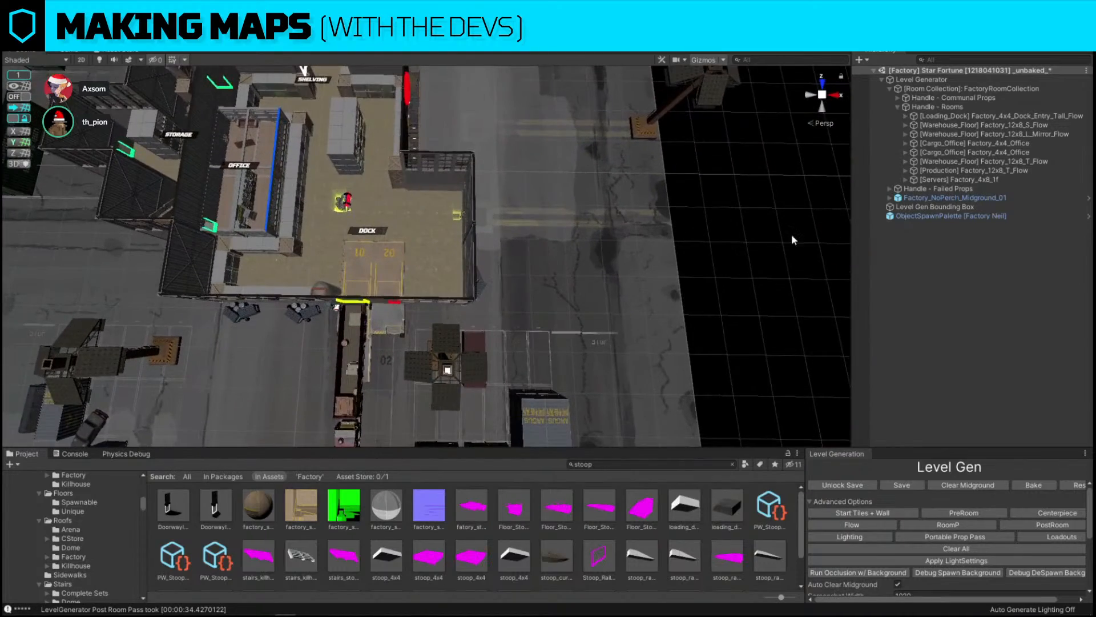
right_drag(738, 254, 451, 257)
key(w)
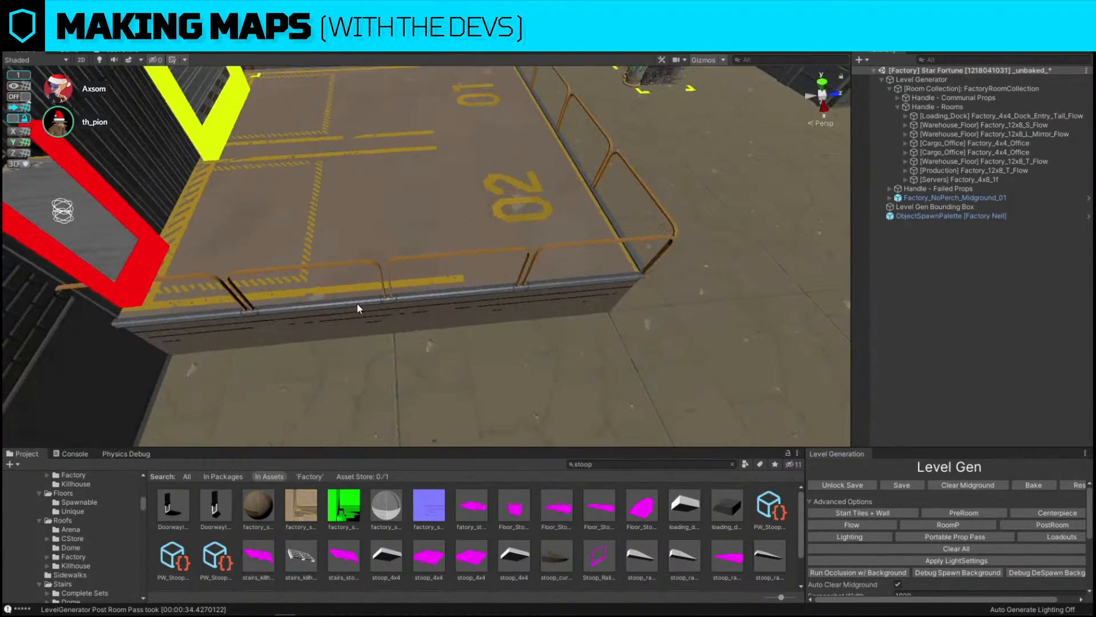
click(356, 303)
key(Delete)
Select a stoop railing on the dock platform, shift it, and replace it with the Floor_Stoop_Curve_3x3 prefab
click(504, 287)
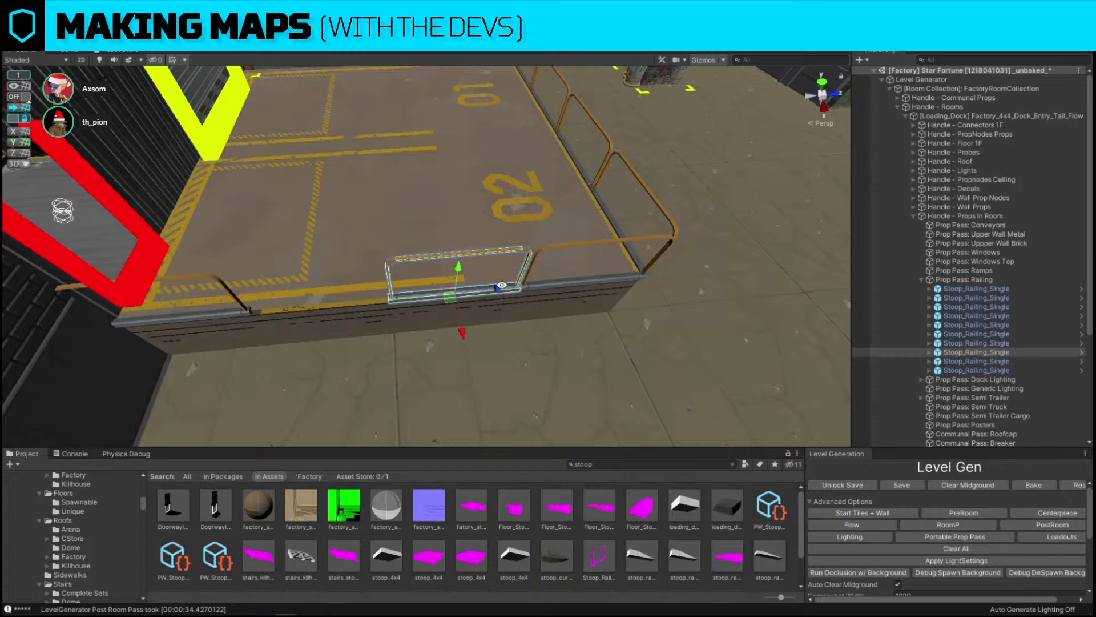
drag(503, 289, 430, 290)
click(20, 98)
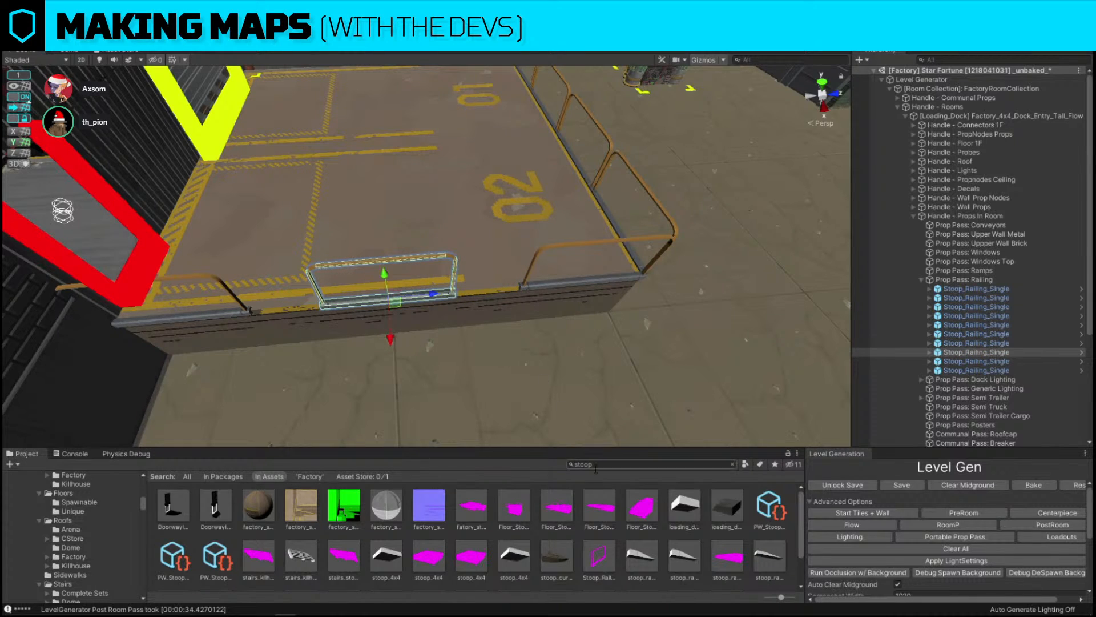
key(ctrl+shift+r)
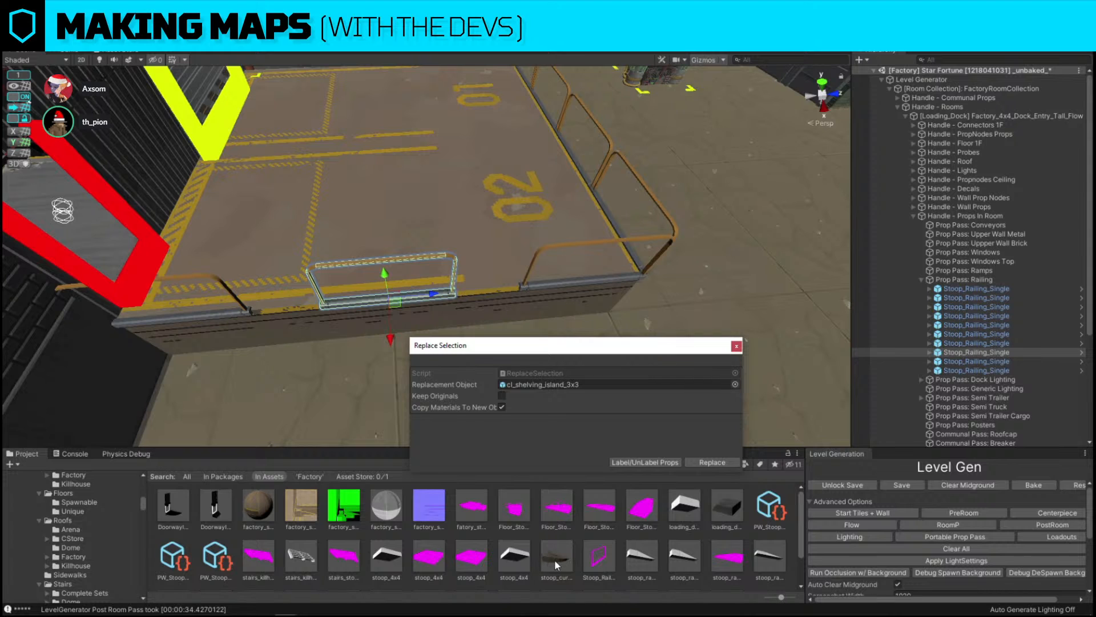
drag(557, 558, 548, 385)
click(711, 462)
Frame the curved stoop and move it into place beside the dock platform
key(f)
drag(411, 255, 254, 305)
key(w)
right_drag(460, 238, 342, 169)
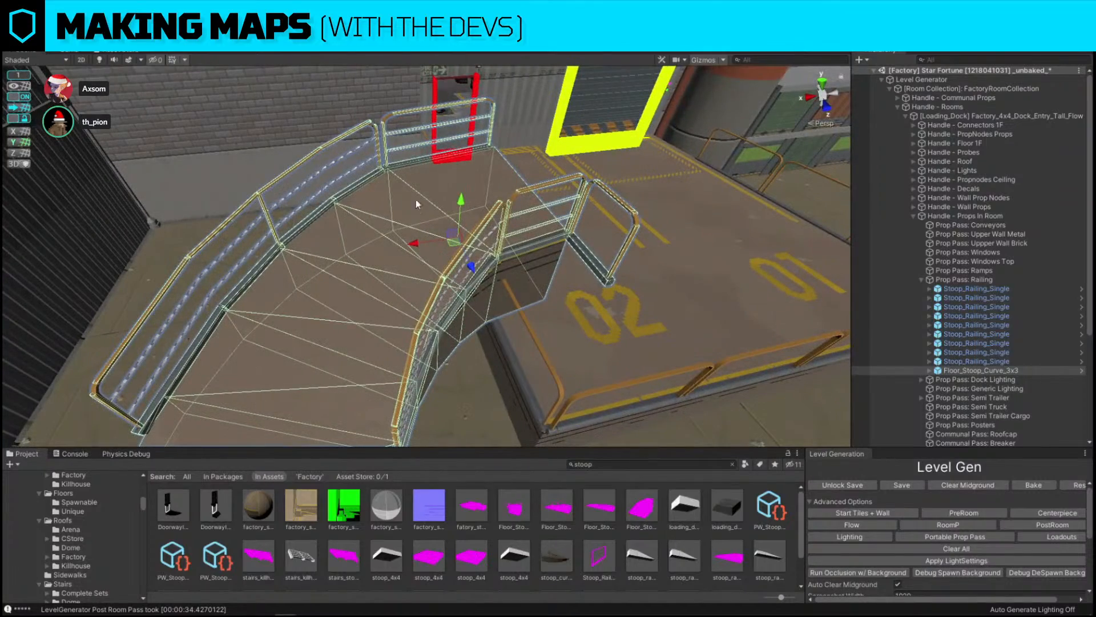
drag(460, 198, 479, 254)
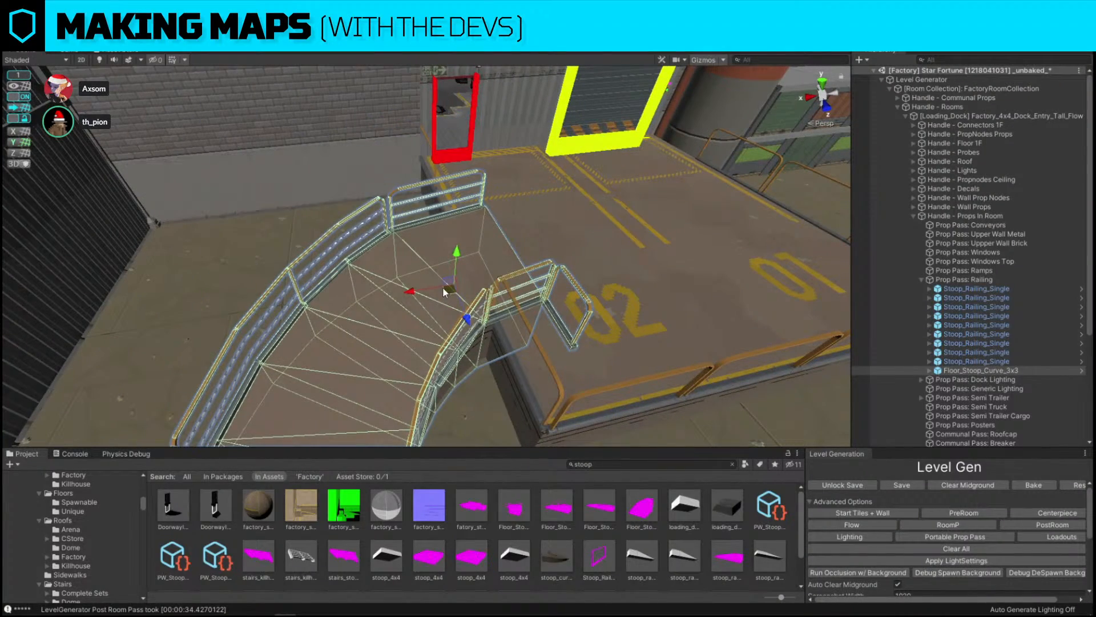
drag(444, 288, 392, 267)
right_drag(394, 267, 738, 356)
click(643, 147)
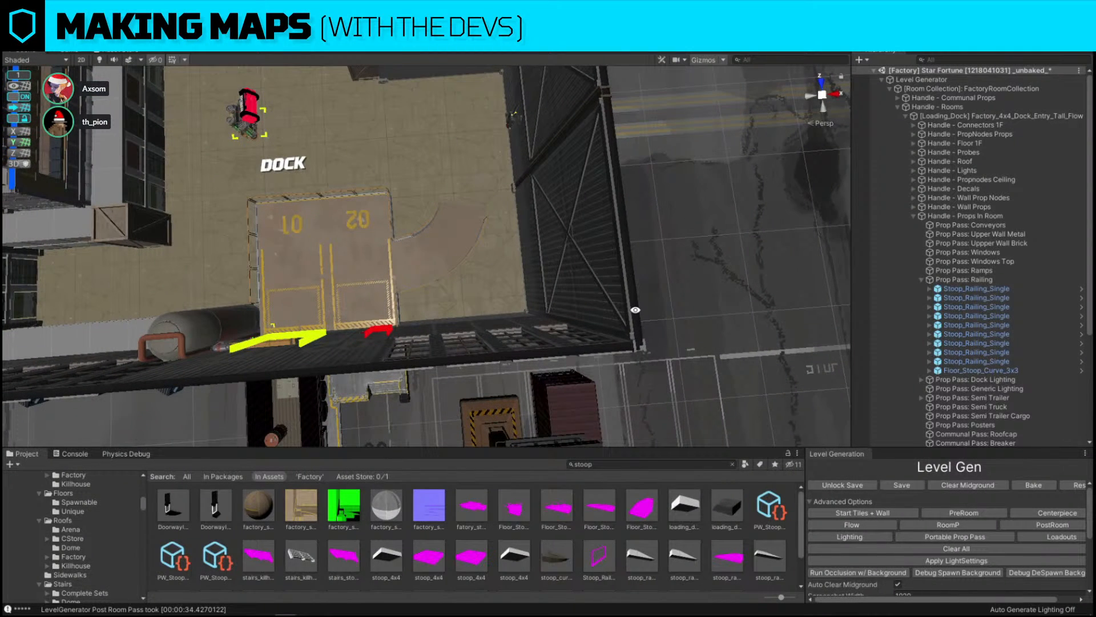
Reposition the curved stoop into the dock room's corner and check its placement up close
right_drag(635, 310, 621, 297)
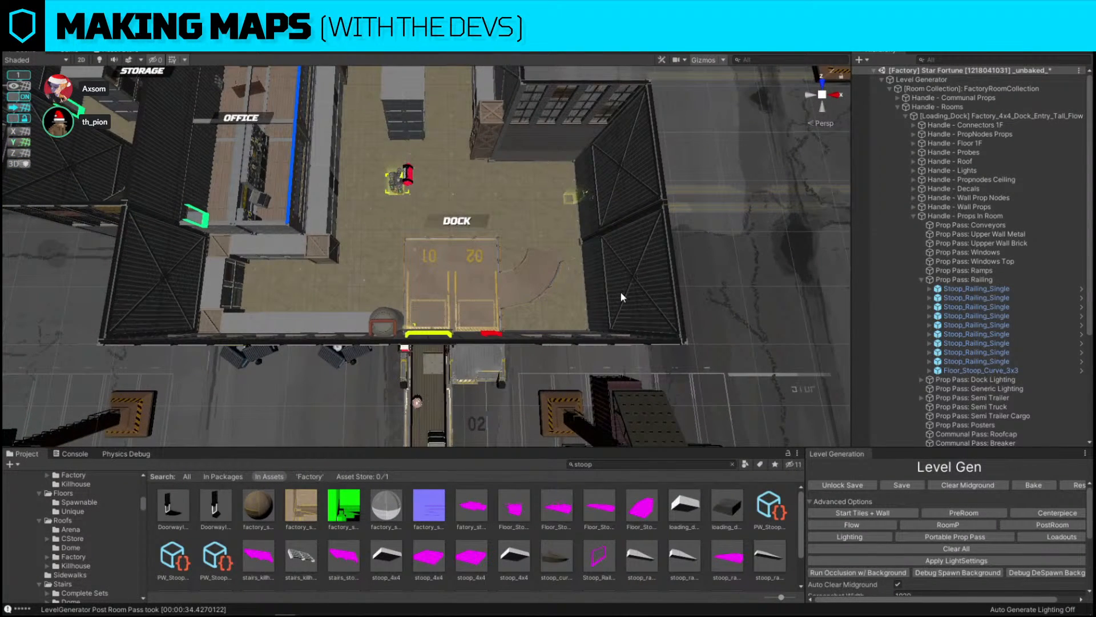
right_drag(530, 283, 537, 201)
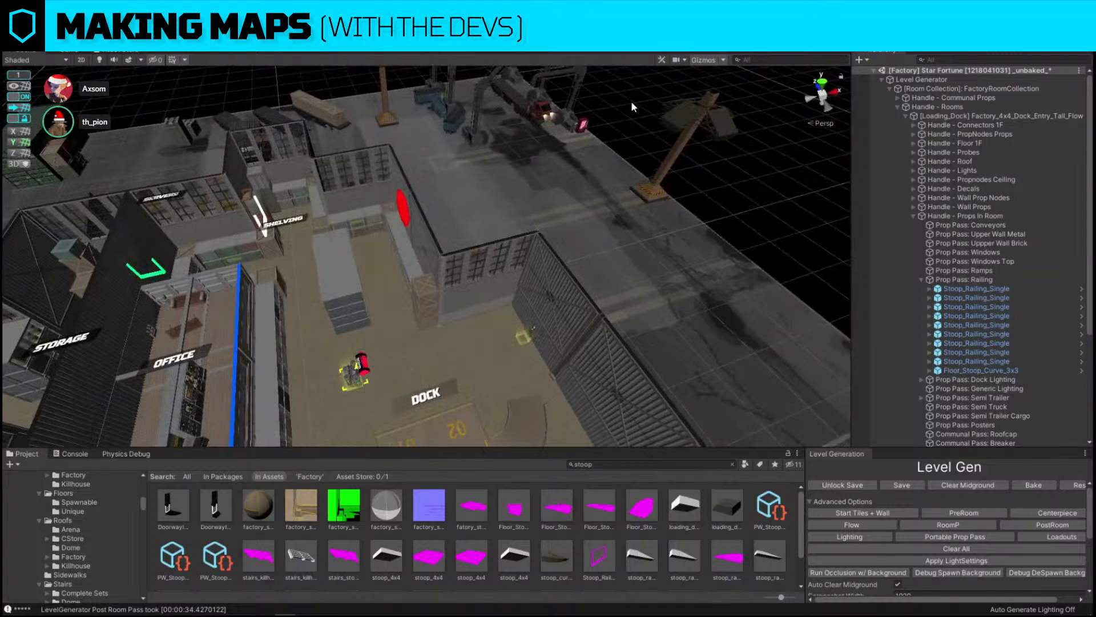
right_drag(631, 101, 536, 312)
click(533, 319)
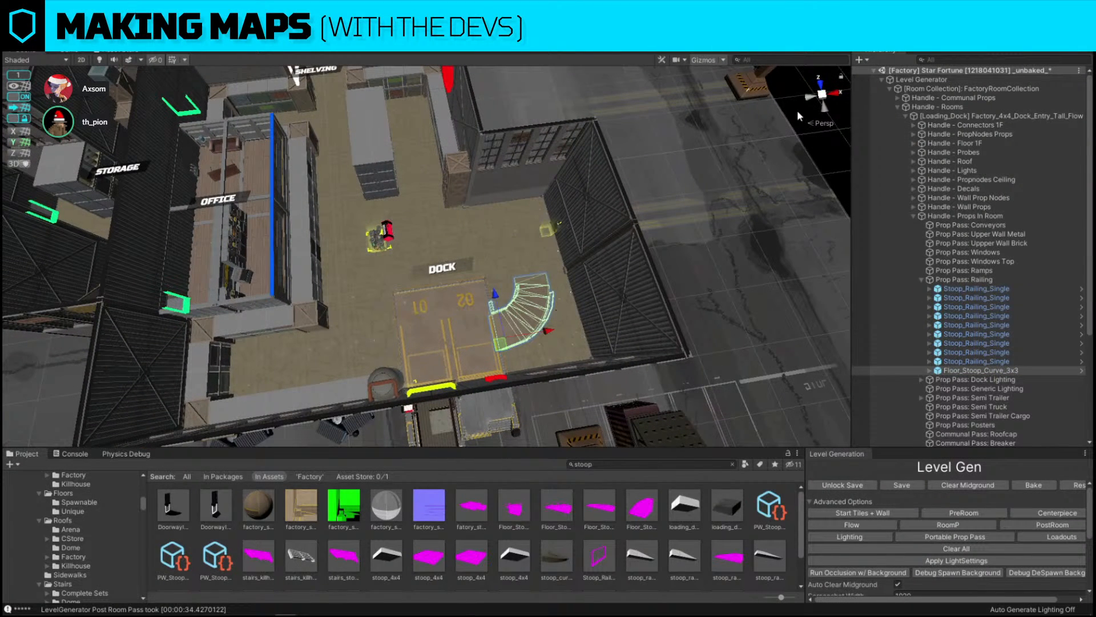
alt+right_drag(543, 307, 642, 304)
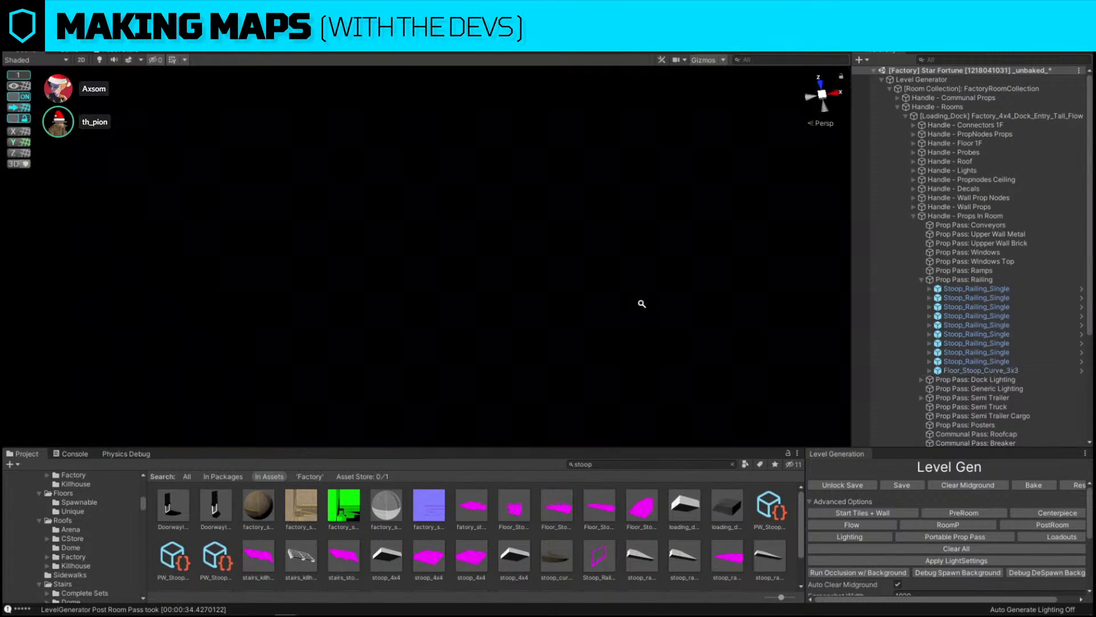
click(976, 371)
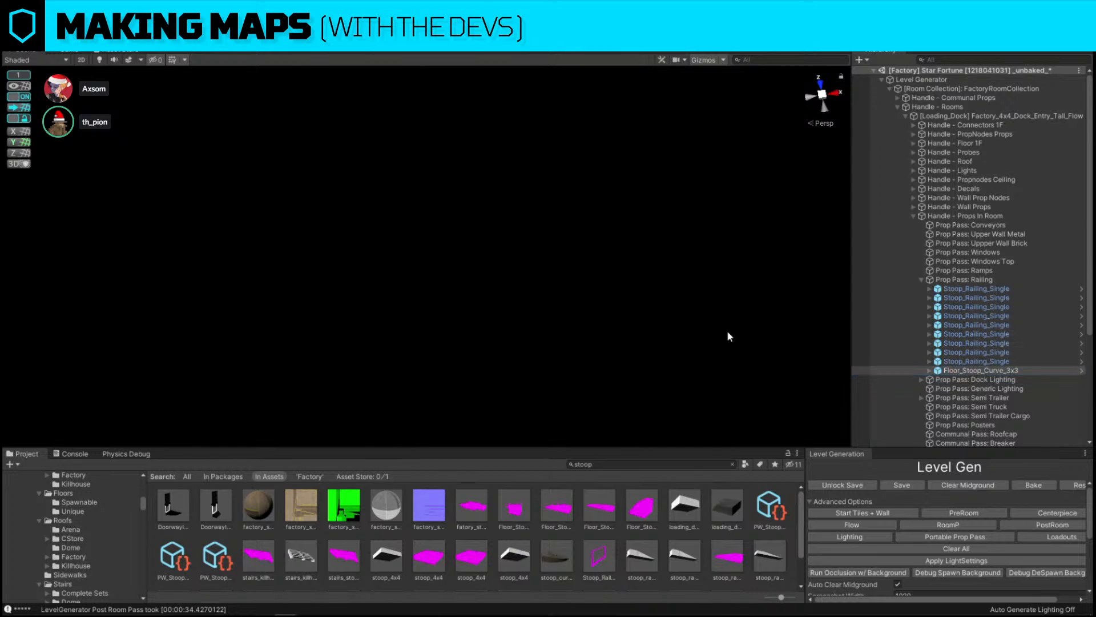
key(f)
right_drag(673, 332, 737, 178)
click(737, 178)
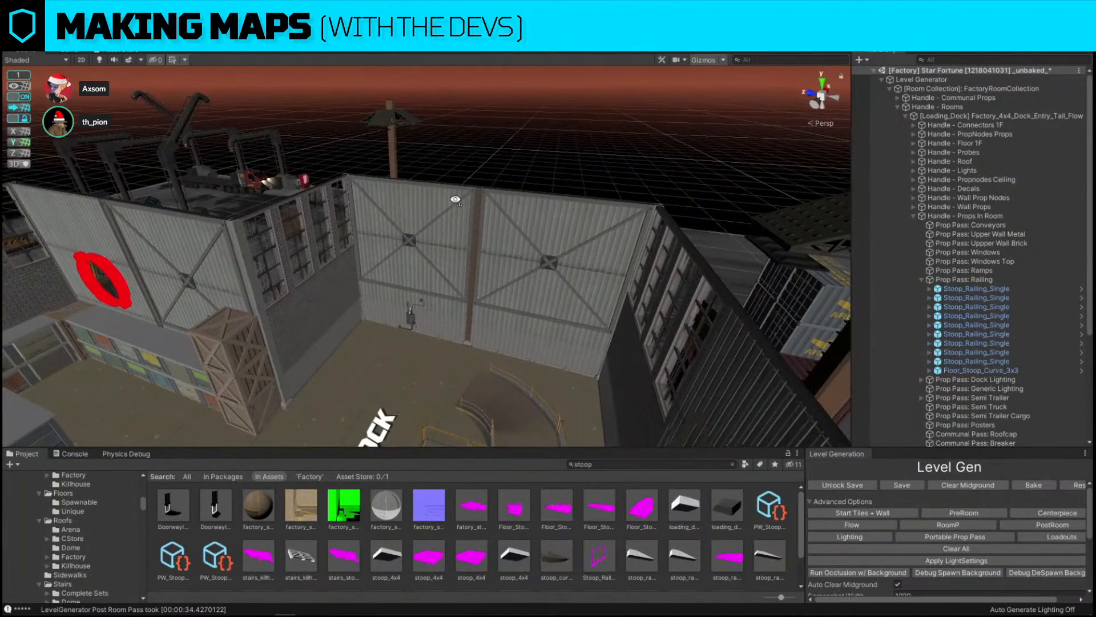
right_drag(455, 198, 487, 241)
scroll(487, 240, up, 4)
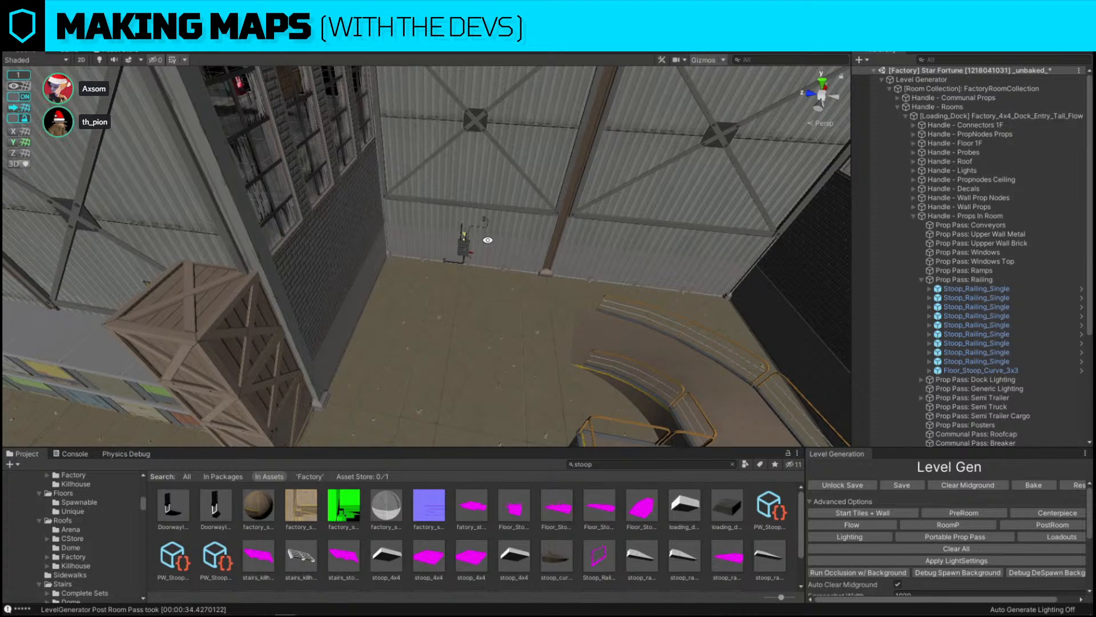
Select a dock crate stack, duplicate it, and move the copy alongside the original
click(234, 331)
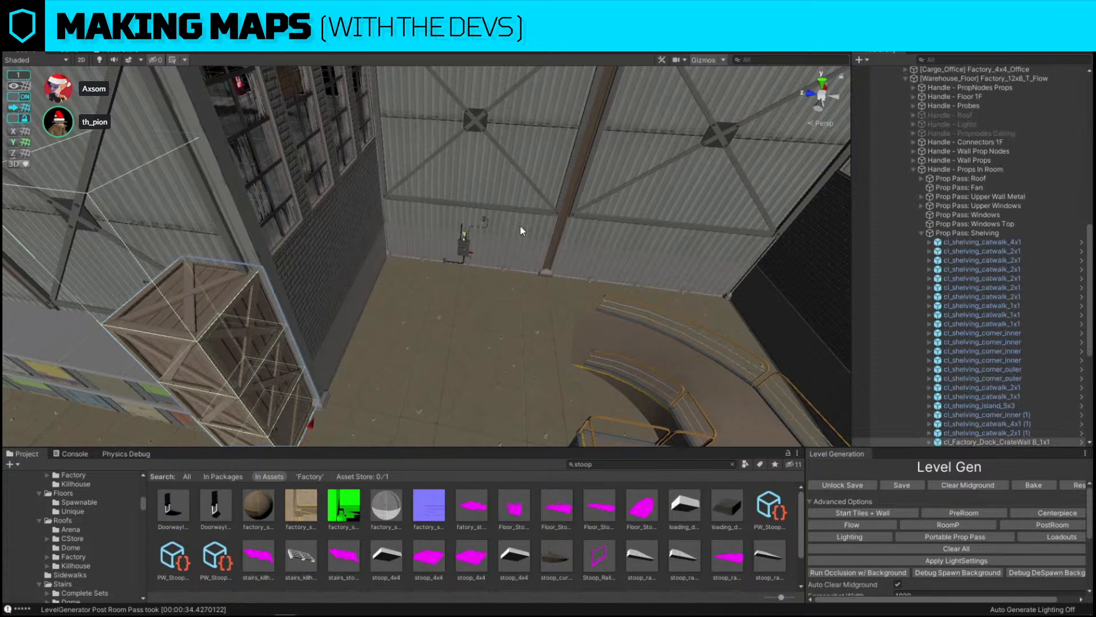
click(466, 255)
drag(466, 256, 609, 259)
right_drag(609, 259, 413, 241)
click(413, 241)
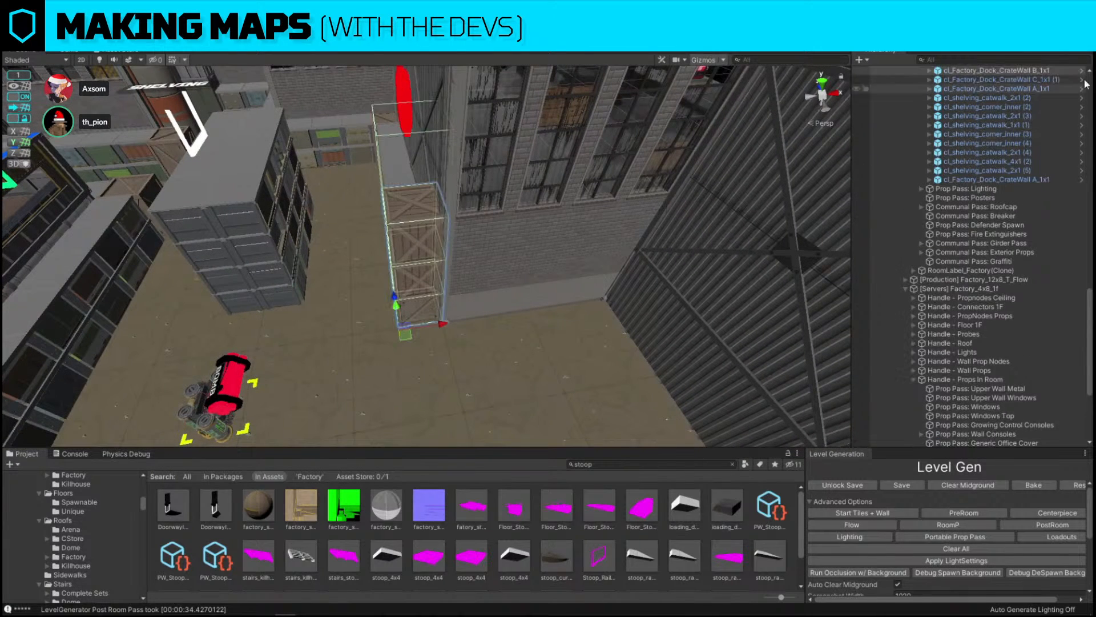
key(ctrl+shift+p)
key(ctrl+z)
right_drag(508, 217, 433, 277)
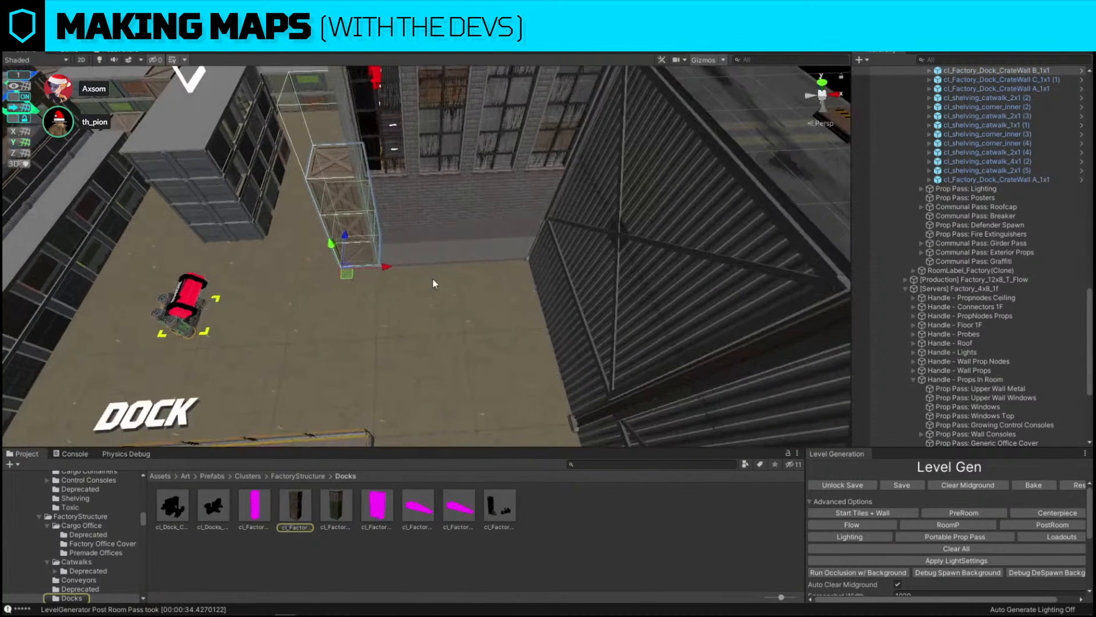
key(ctrl+d)
drag(352, 274, 403, 303)
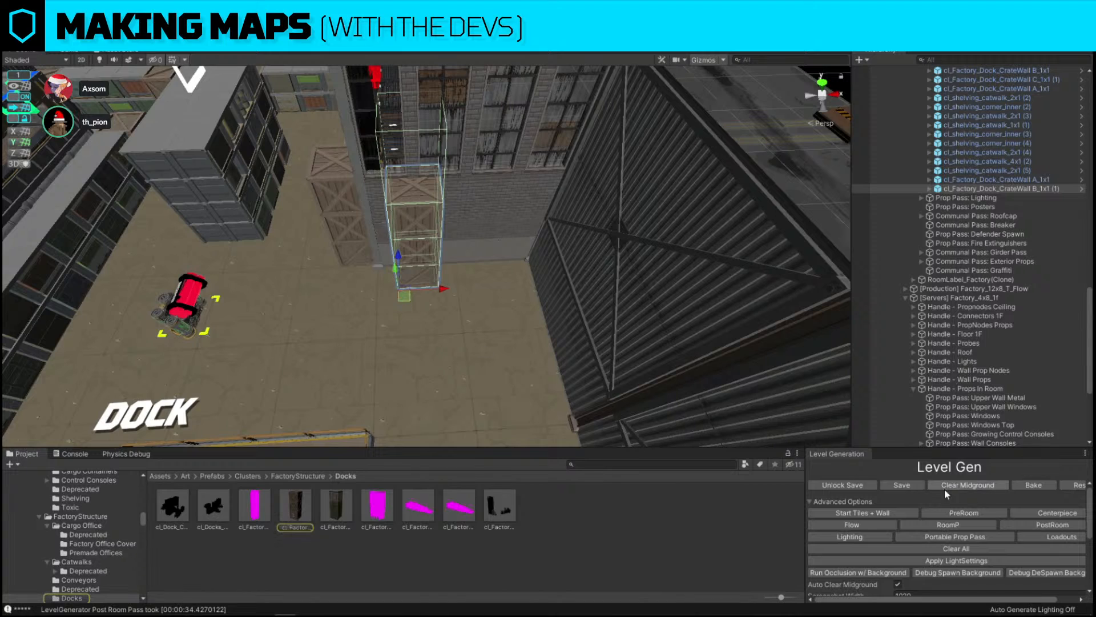
Search the assets for shelving and replace the duplicated crate stack with a shelving wall prefab
click(679, 463)
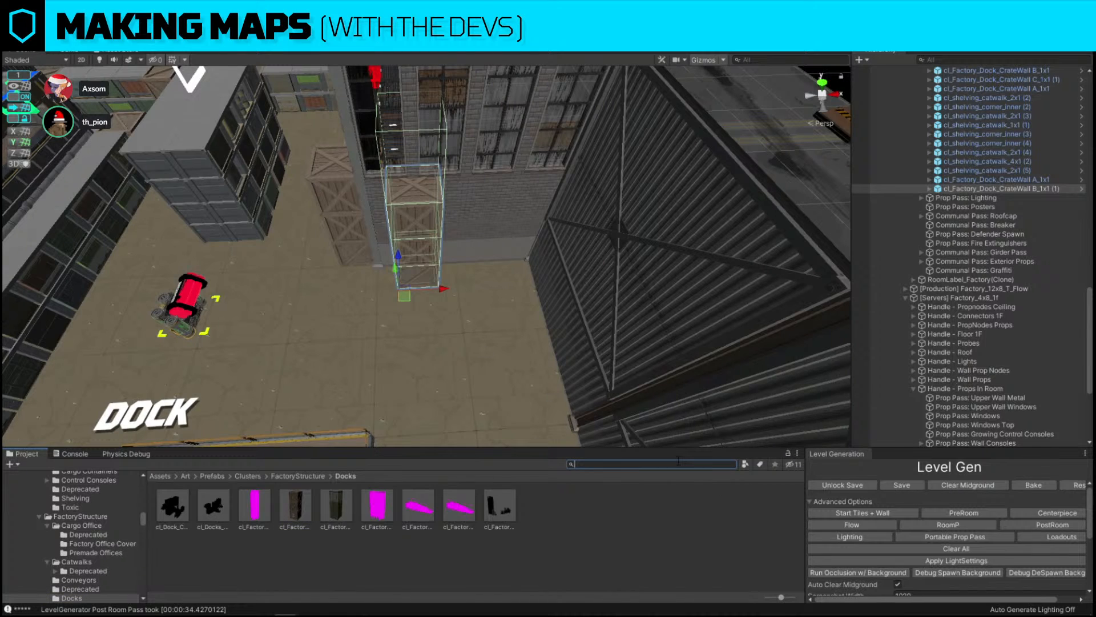
text(shelving)
key(ctrl+shift+r)
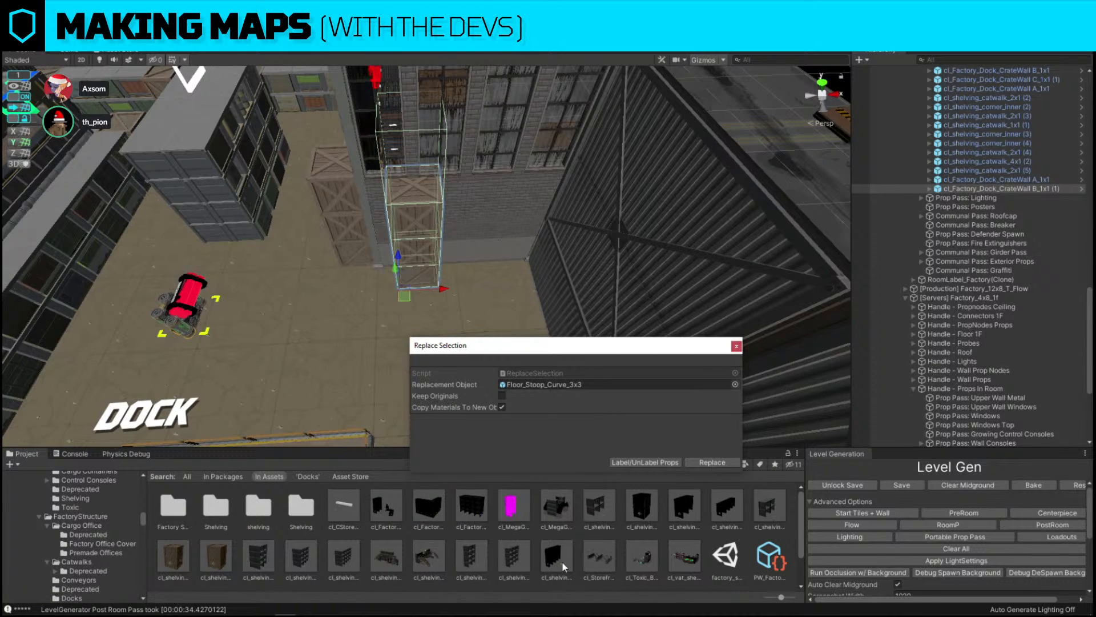
drag(562, 561, 542, 384)
click(712, 462)
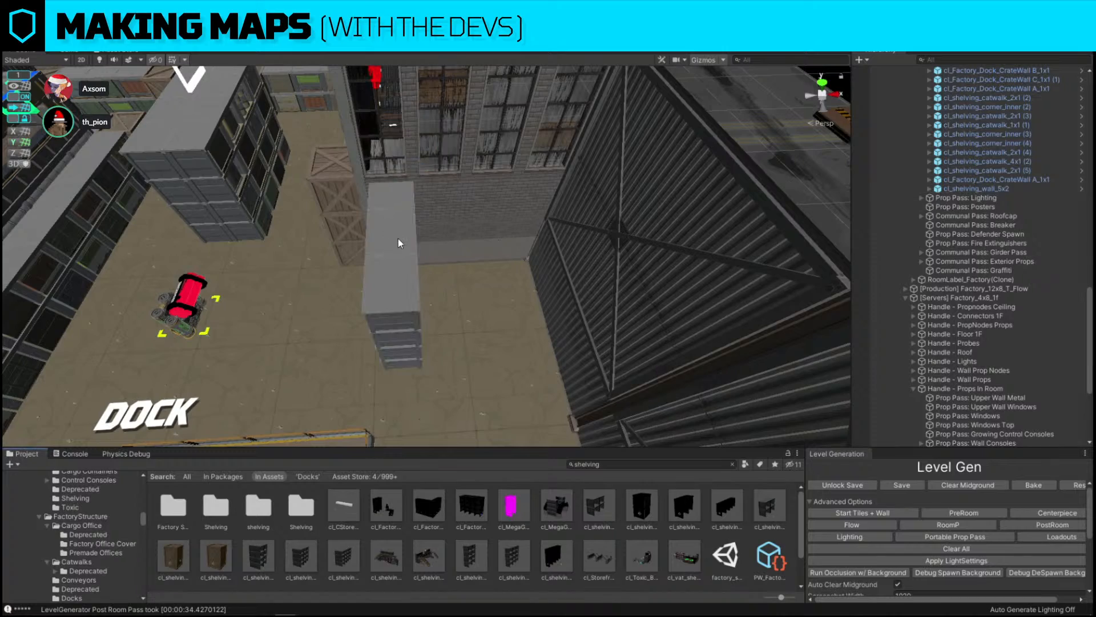
Rotate the shelving wall and move it against the dock room's back wall
click(399, 239)
alt+drag(399, 239, 492, 269)
key(e)
drag(476, 327, 635, 305)
key(w)
right_drag(635, 305, 370, 335)
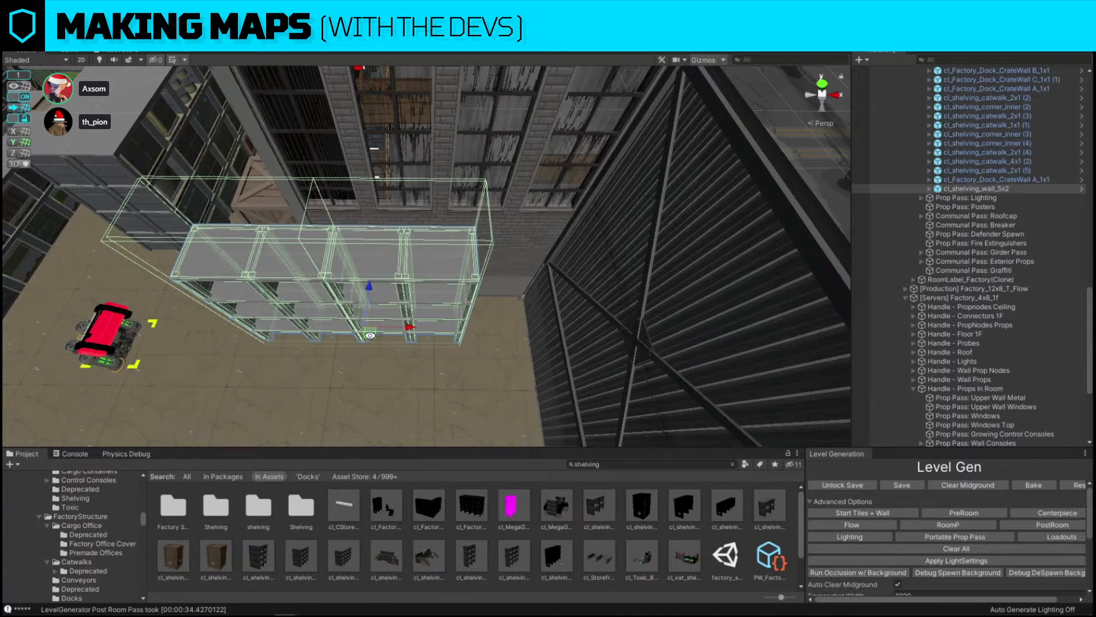
right_drag(370, 335, 395, 331)
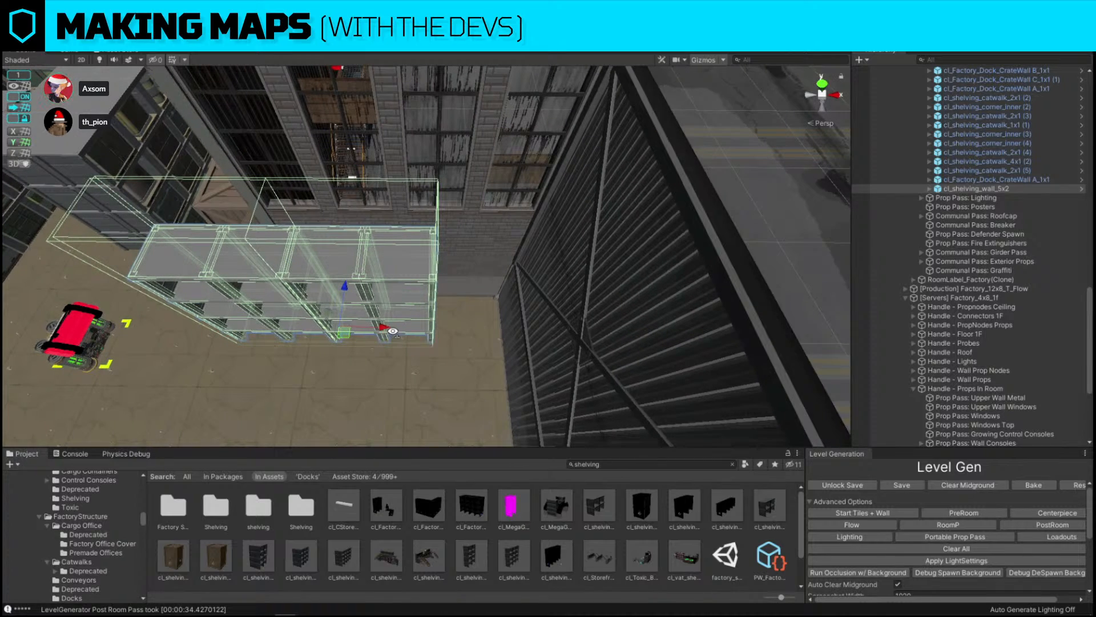
drag(344, 333, 429, 327)
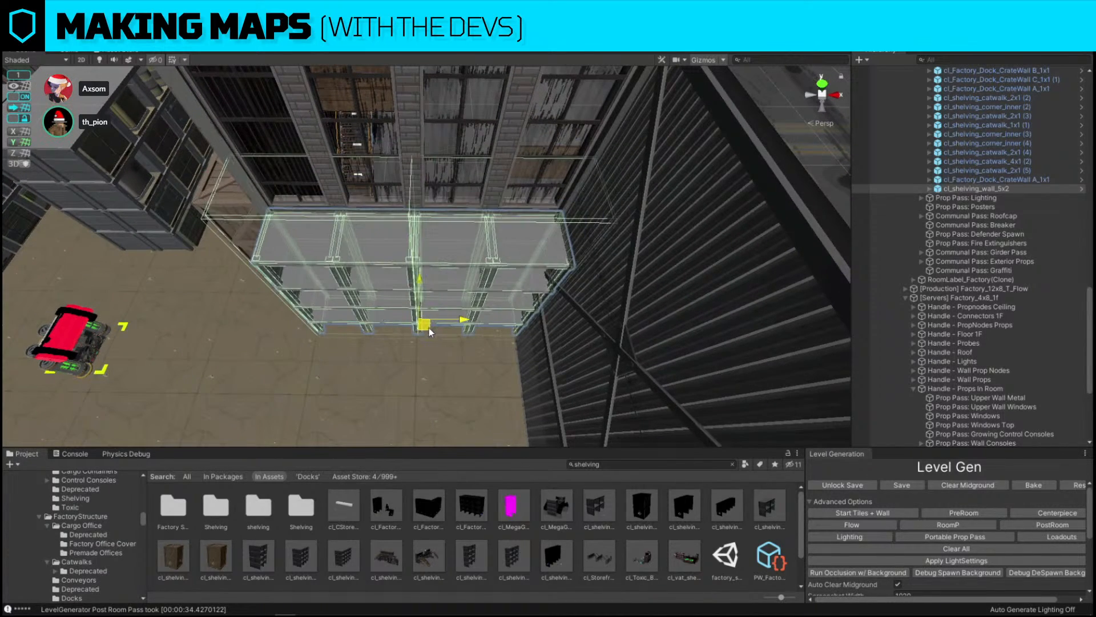
right_drag(429, 328, 596, 290)
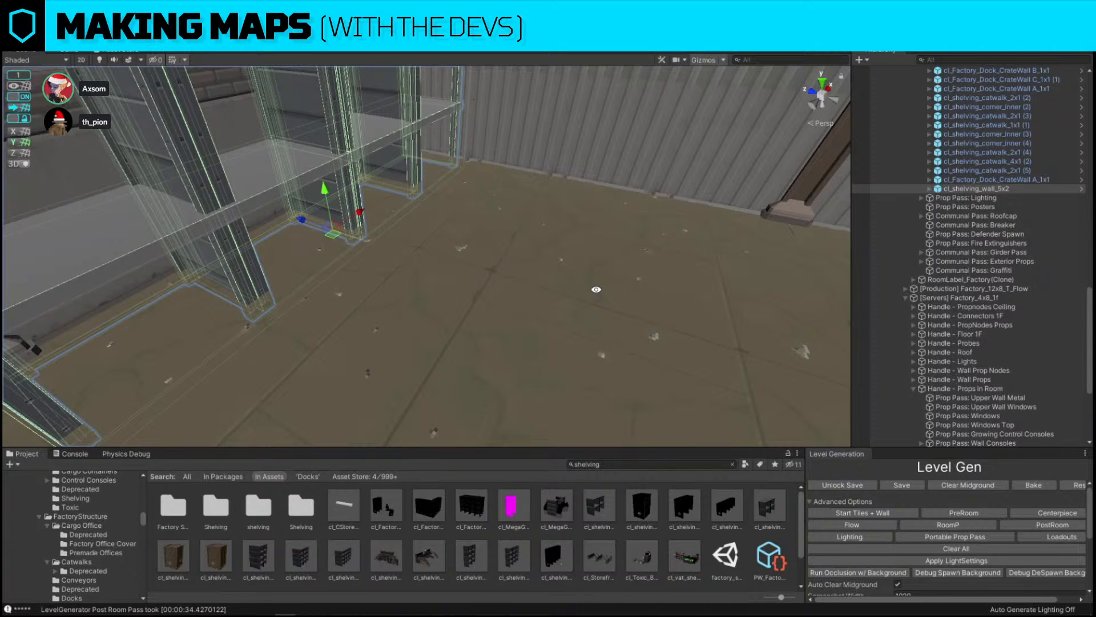
Toggle snapping and align the shelving wall flush with the wall beside the crate stack
click(13, 99)
right_drag(465, 282, 413, 255)
drag(325, 167, 321, 146)
right_drag(437, 157, 425, 197)
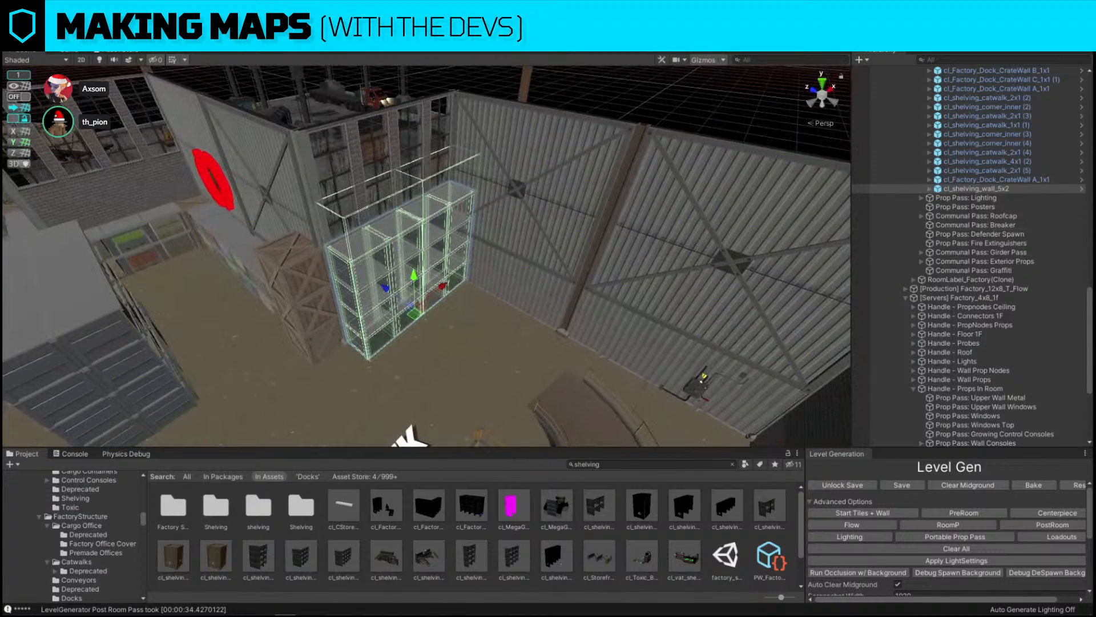
right_drag(543, 289, 500, 186)
click(641, 142)
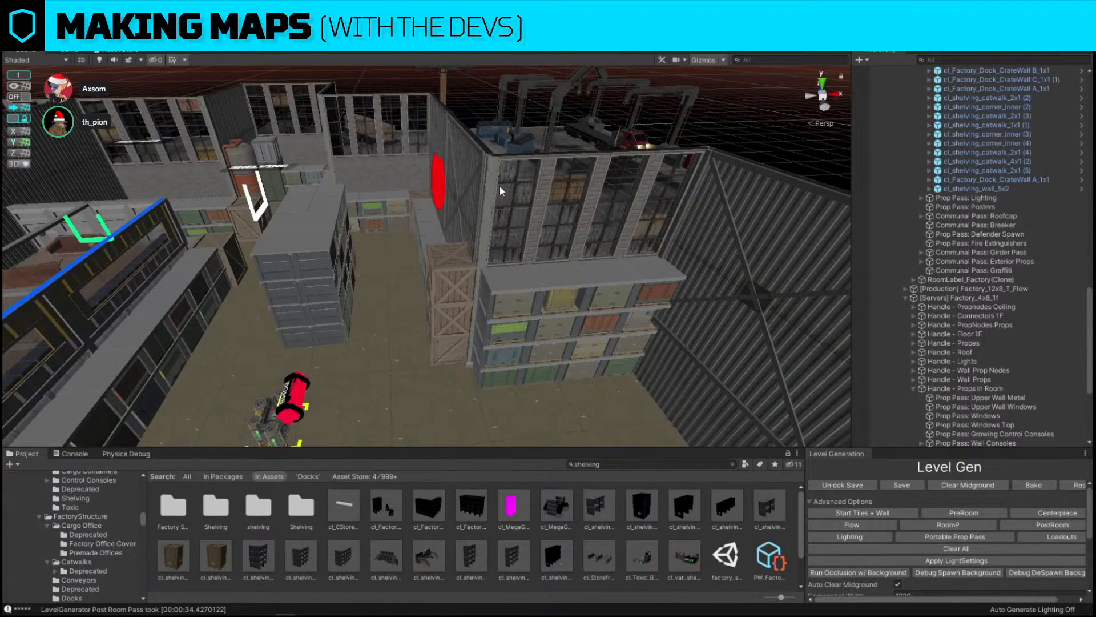
click(25, 97)
right_drag(246, 166, 380, 272)
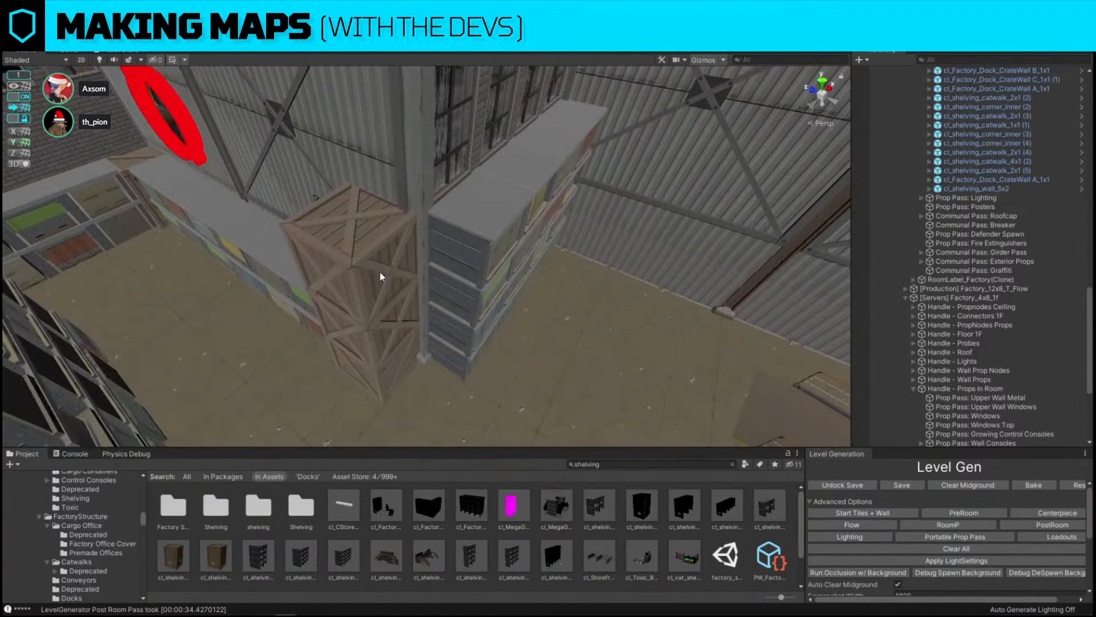
Duplicate a crate stack piece near the shelving and rotate and move the copy into position
click(380, 277)
right_drag(354, 374, 405, 403)
click(302, 293)
right_drag(301, 294, 514, 280)
click(222, 235)
click(335, 173)
key(ctrl+d)
drag(177, 310, 392, 292)
key(e)
key(w)
right_drag(393, 292, 497, 265)
drag(479, 390, 479, 360)
click(687, 313)
key(f)
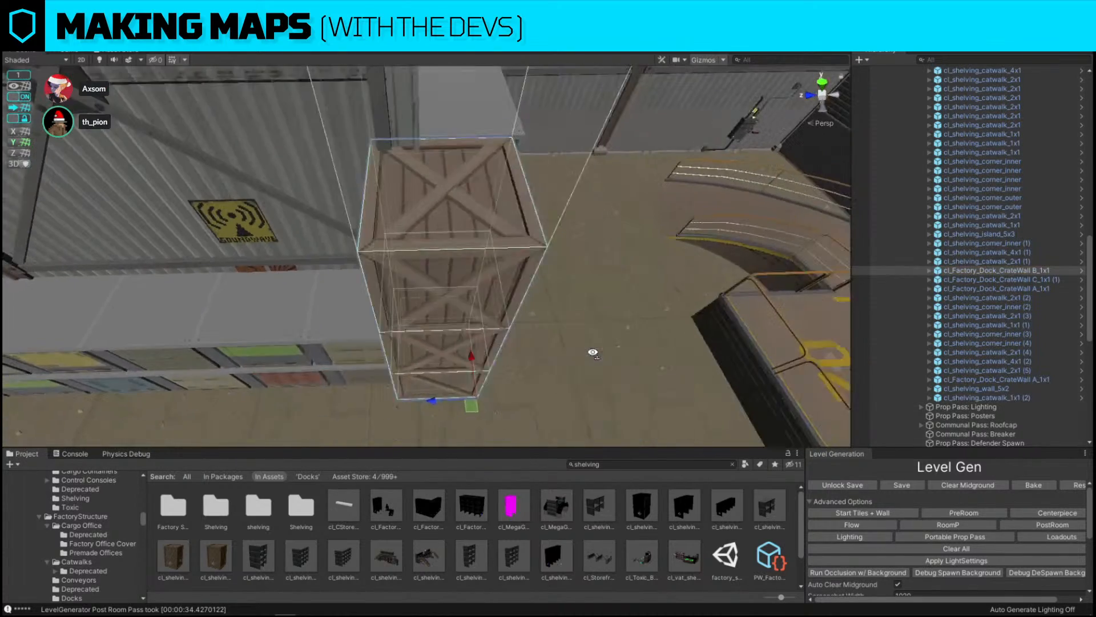
drag(416, 392, 419, 389)
right_drag(419, 389, 342, 383)
click(566, 166)
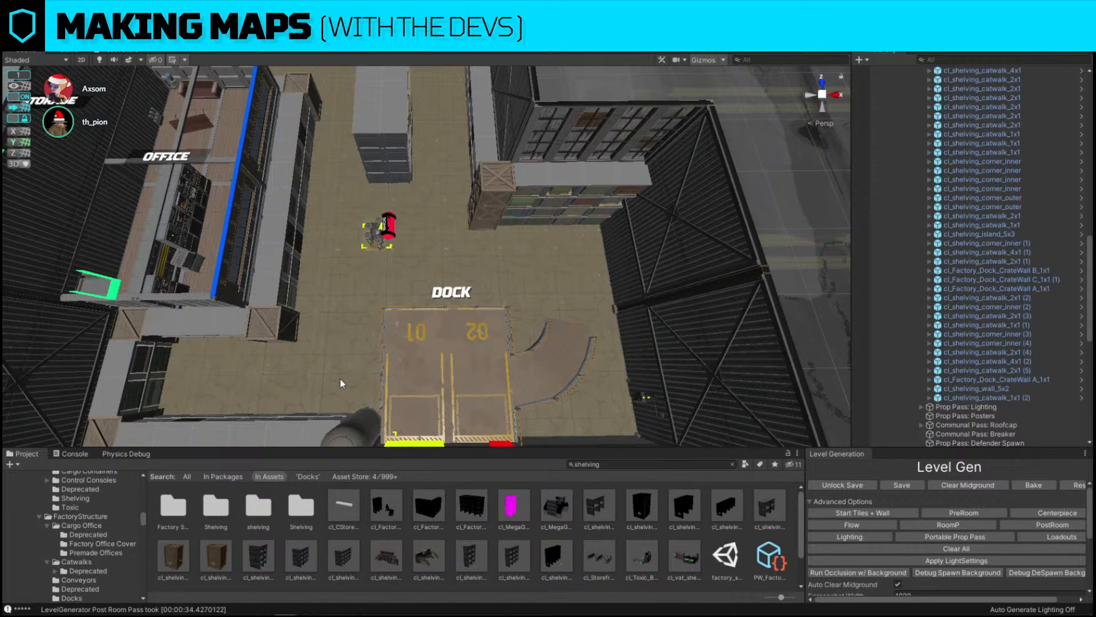
Move the wall-mounted breaker along the dock room's back wall
right_drag(340, 378, 677, 237)
key(w)
click(544, 212)
right_drag(544, 214, 525, 231)
mouse_move(521, 240)
mouse_down()
mouse_move(360, 231)
mouse_move(559, 251)
mouse_move(543, 242)
mouse_up()
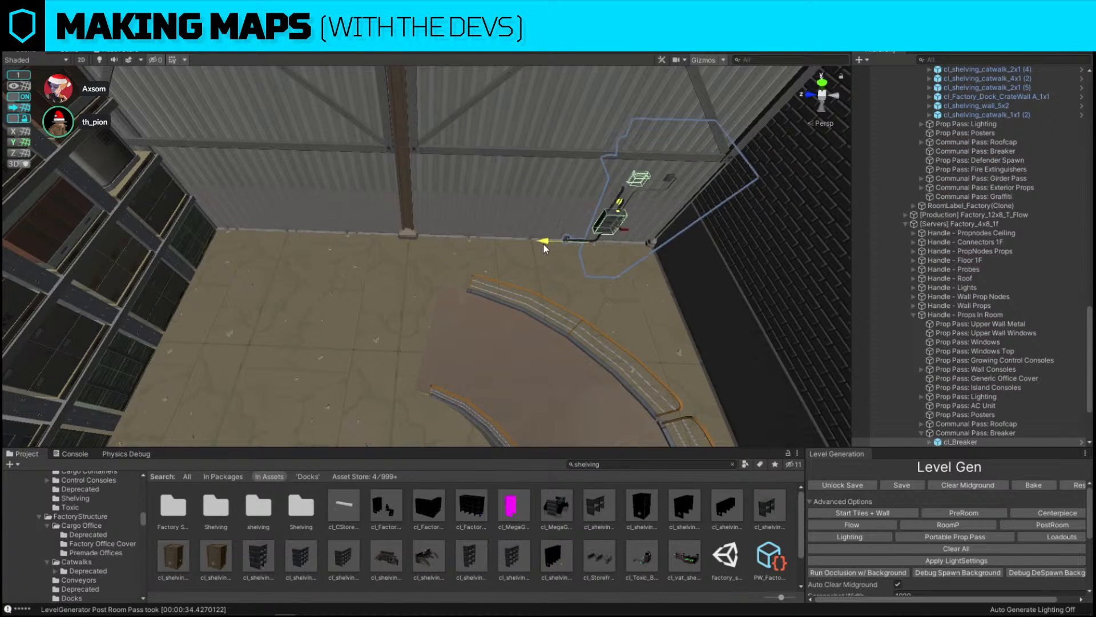
right_drag(543, 242, 321, 231)
Select a boxes prop on the new shelving wall and nudge it into place
click(392, 229)
right_drag(485, 230, 388, 246)
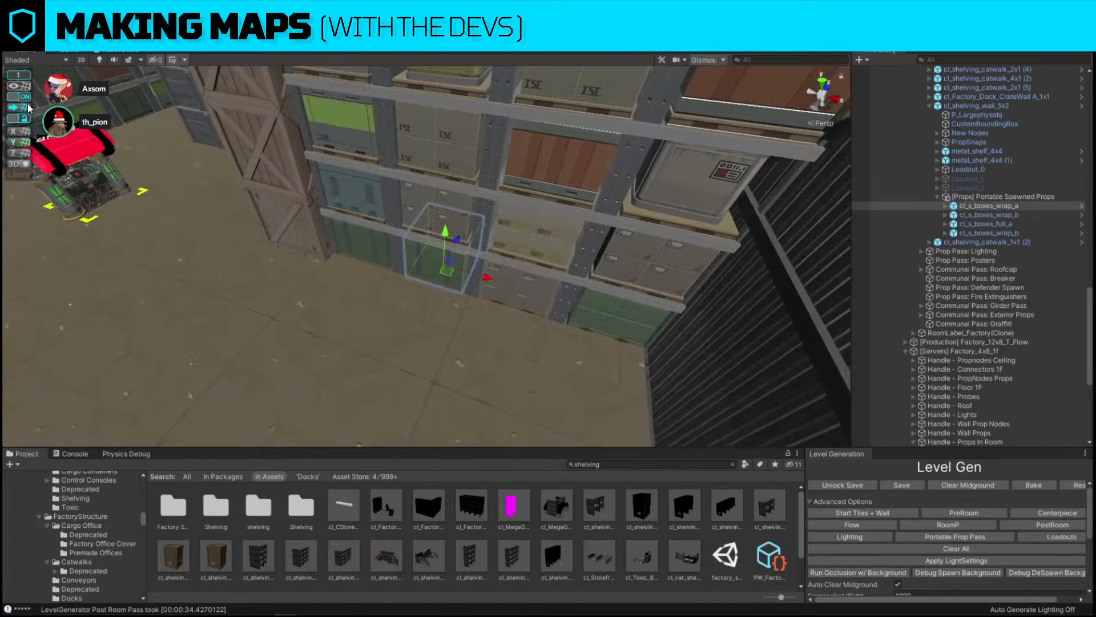
right_drag(620, 183, 669, 204)
click(744, 175)
right_drag(744, 175, 591, 288)
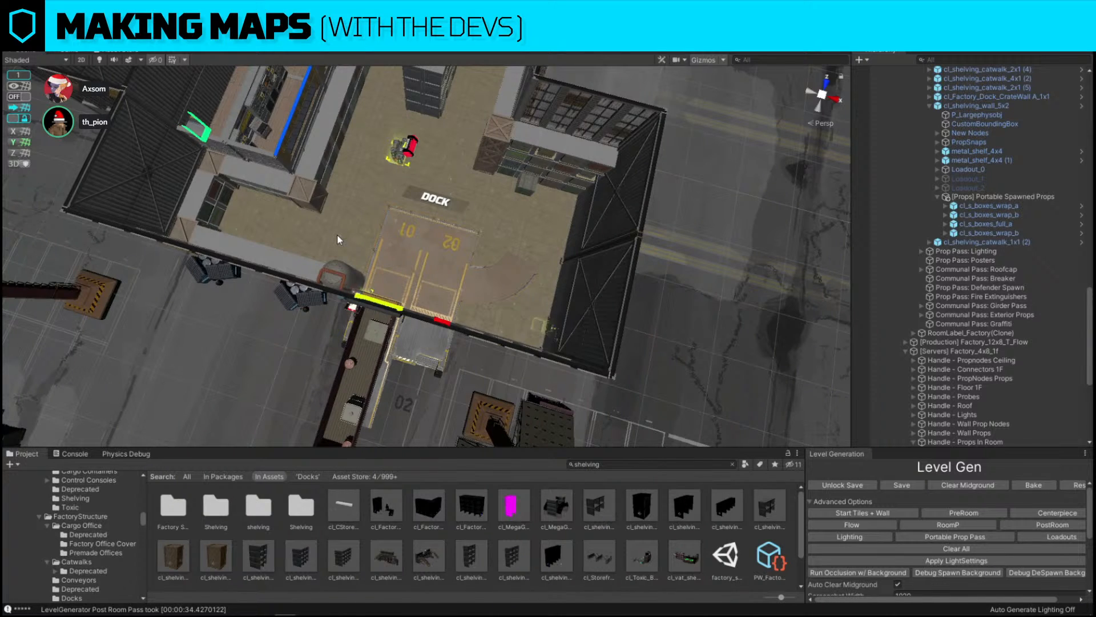
right_drag(337, 235, 318, 138)
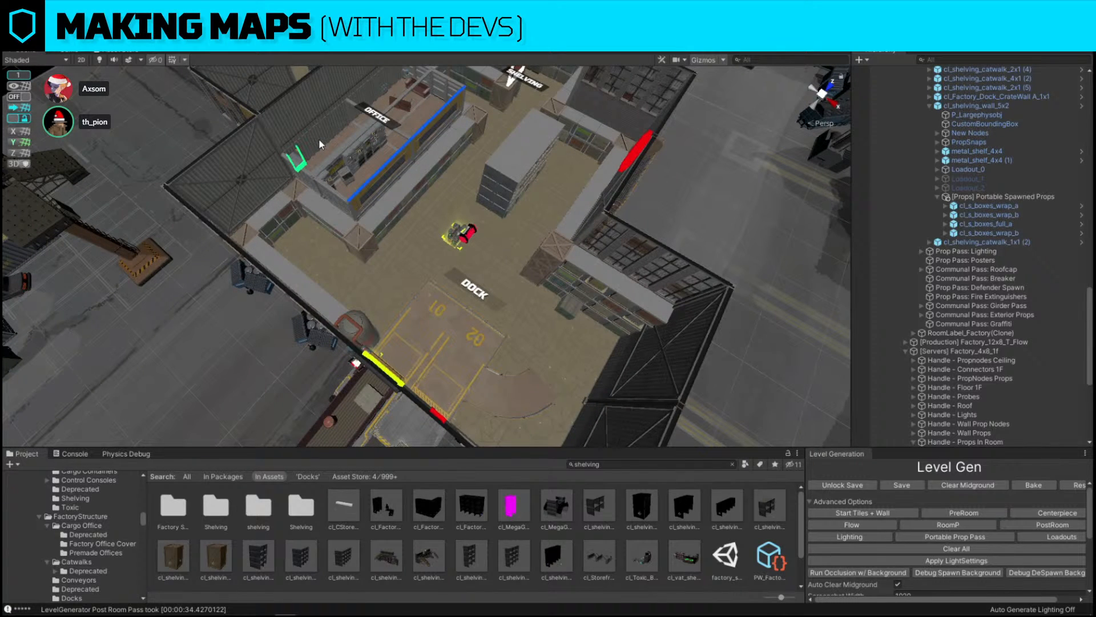
Select the bomb spawn in the dock beside the shelving and nudge it slightly
alt+drag(410, 163, 499, 245)
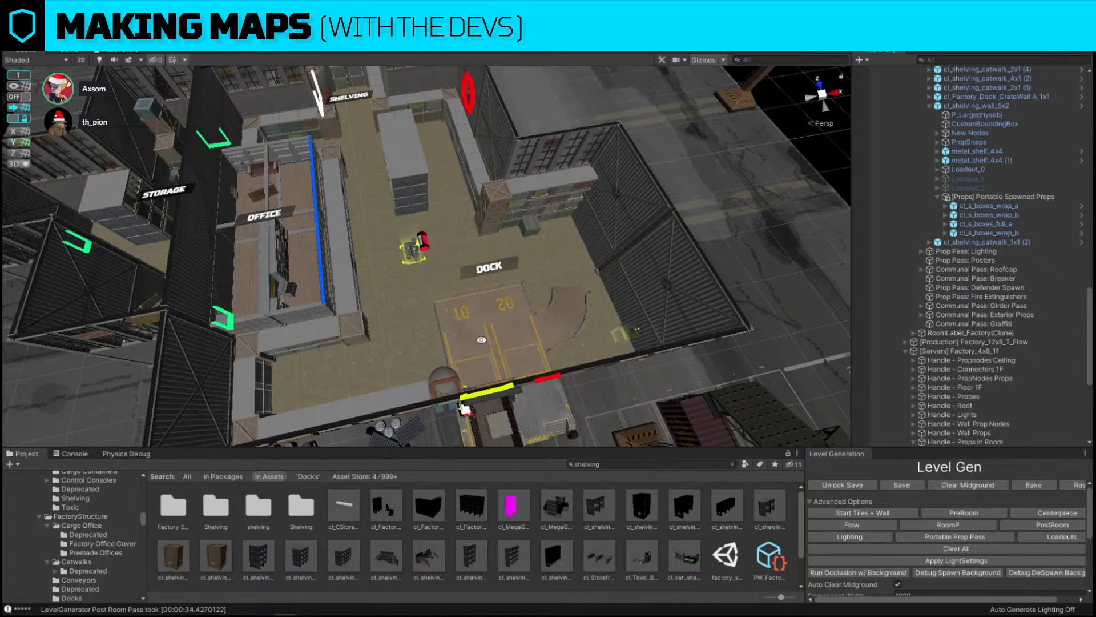
alt+drag(507, 302, 502, 146)
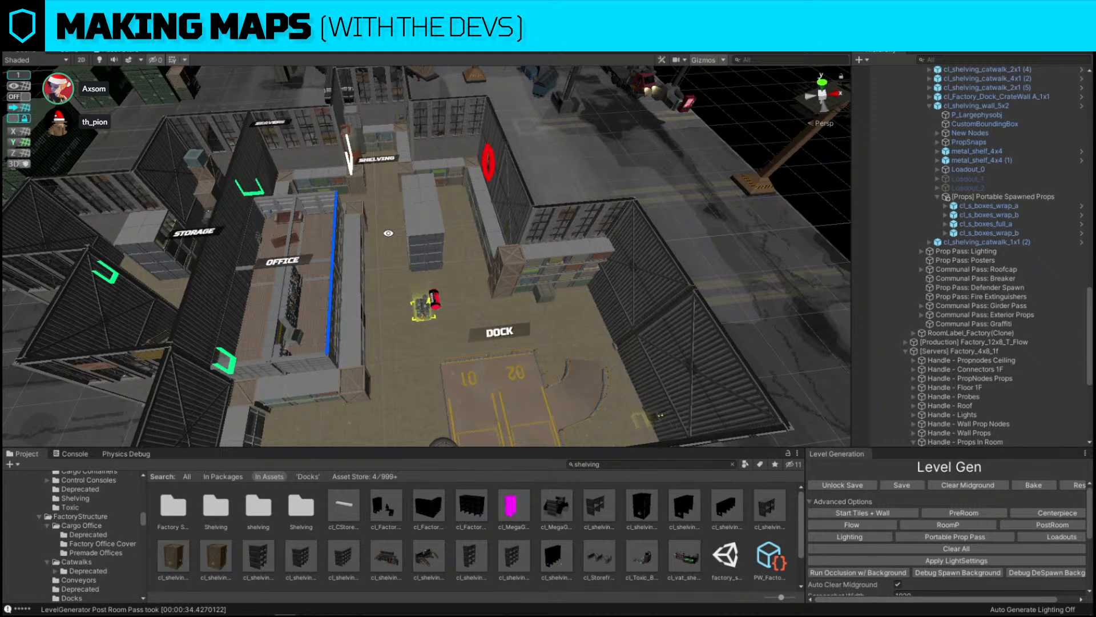
alt+drag(409, 337, 310, 343)
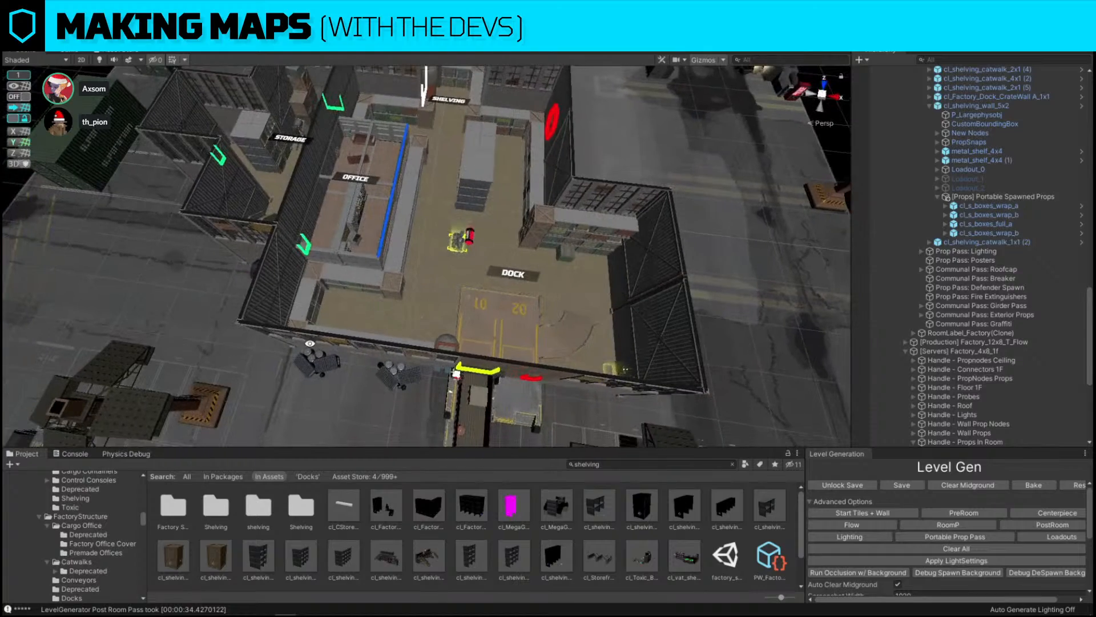
alt+drag(511, 252, 506, 223)
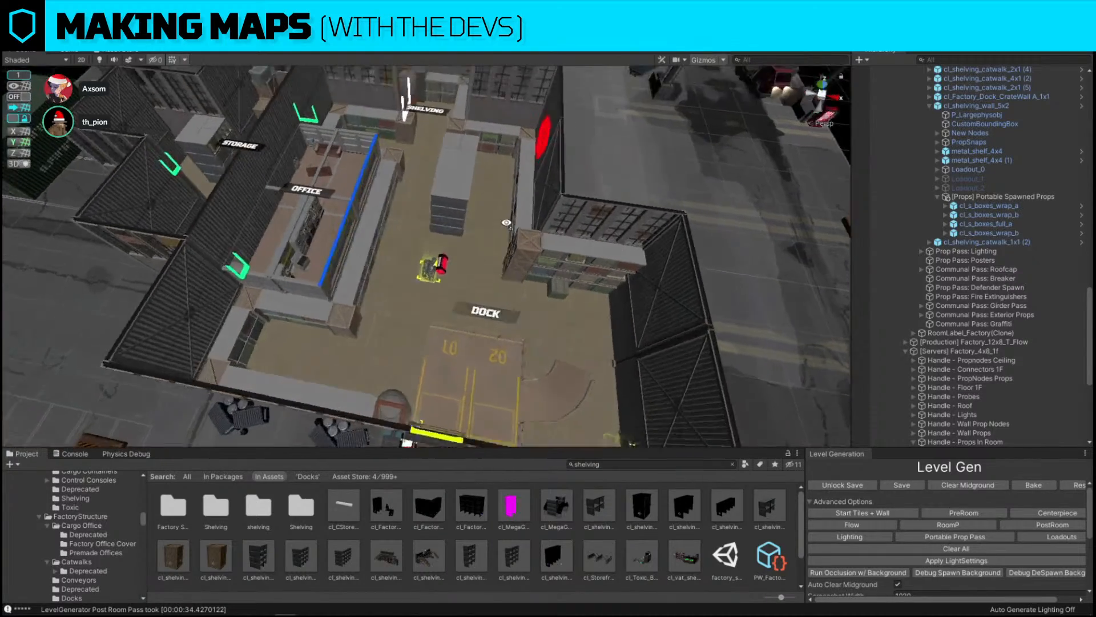
right_drag(506, 223, 316, 125)
key(w)
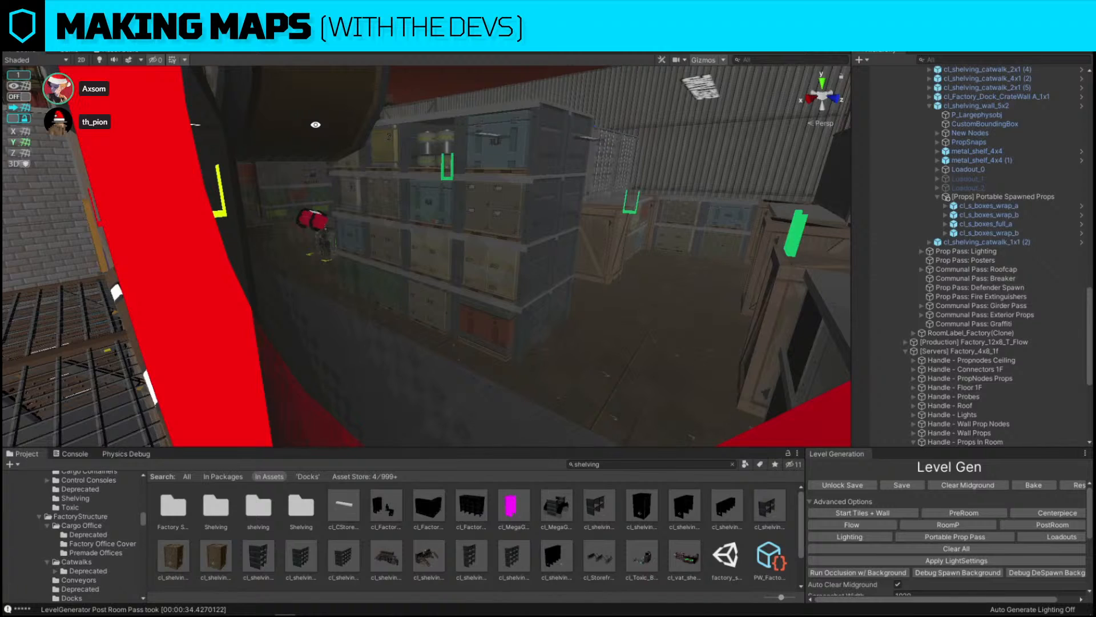
right_drag(481, 203, 700, 296)
key(w)
click(388, 243)
right_drag(388, 243, 422, 285)
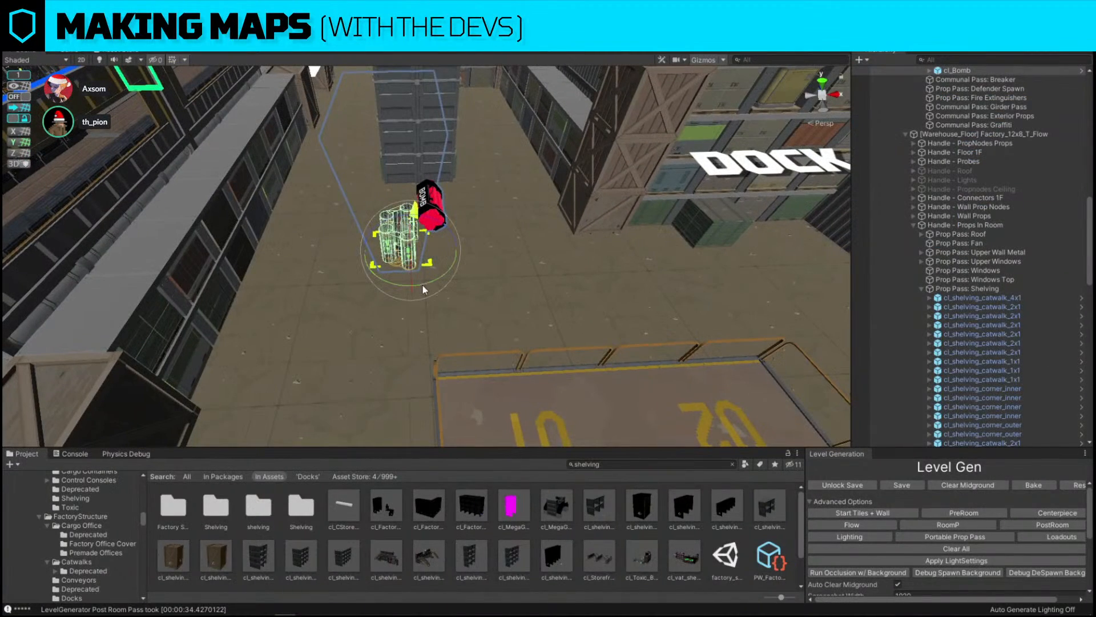
drag(422, 286, 721, 267)
key(w)
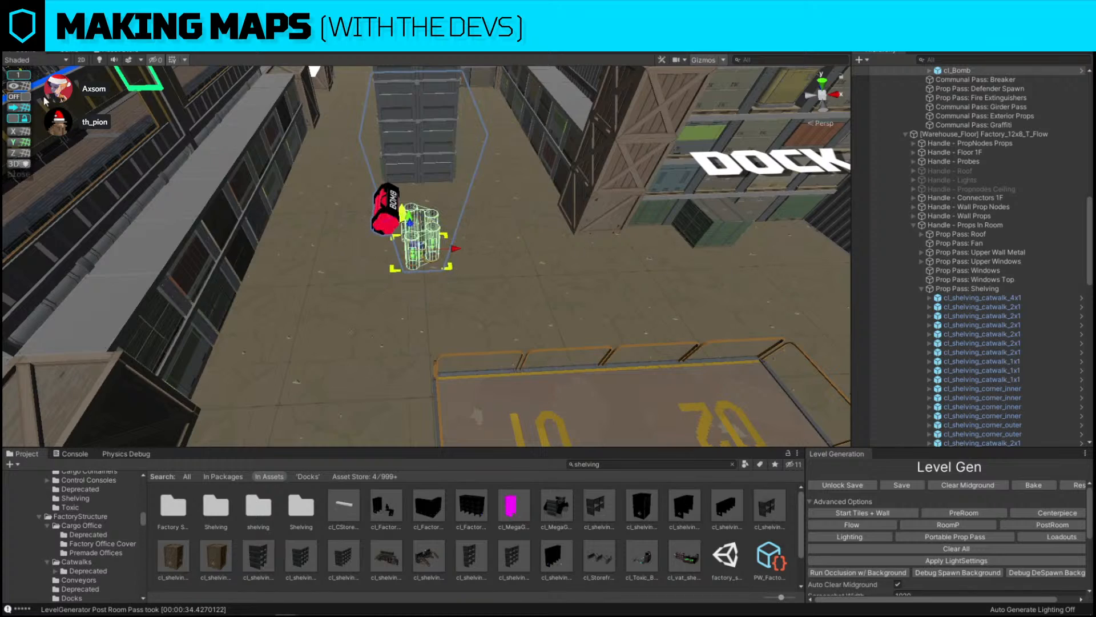
Enable snapping and survey the factory map's rooms from several angles
click(22, 97)
key(w)
right_drag(338, 221, 443, 245)
drag(575, 268, 538, 265)
right_drag(538, 264, 566, 200)
click(613, 135)
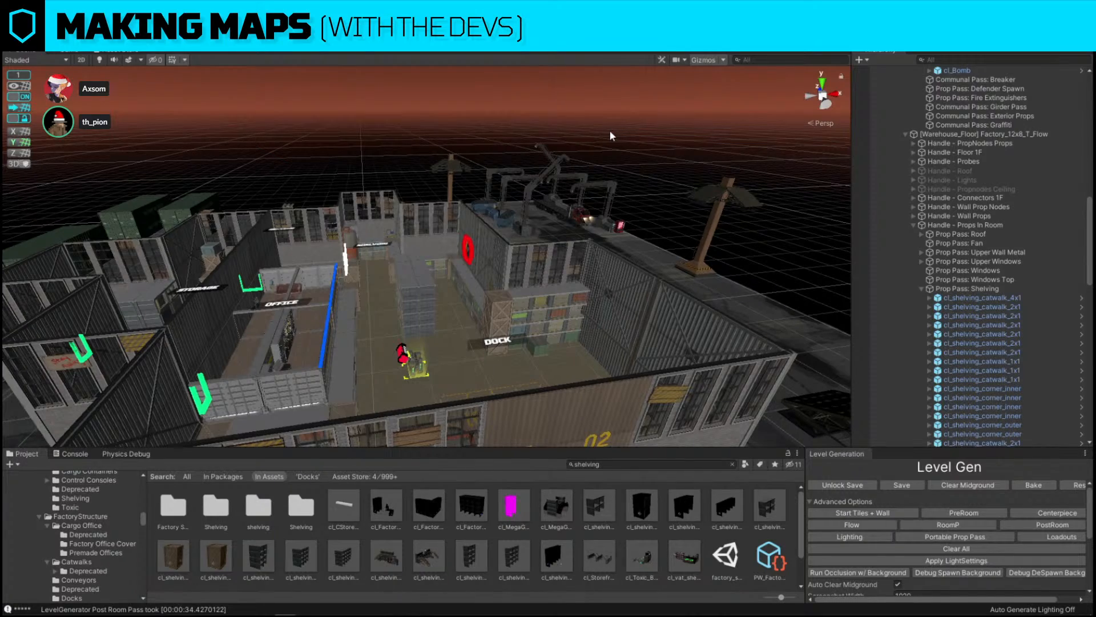
key(w)
right_drag(612, 136, 567, 260)
key(s)
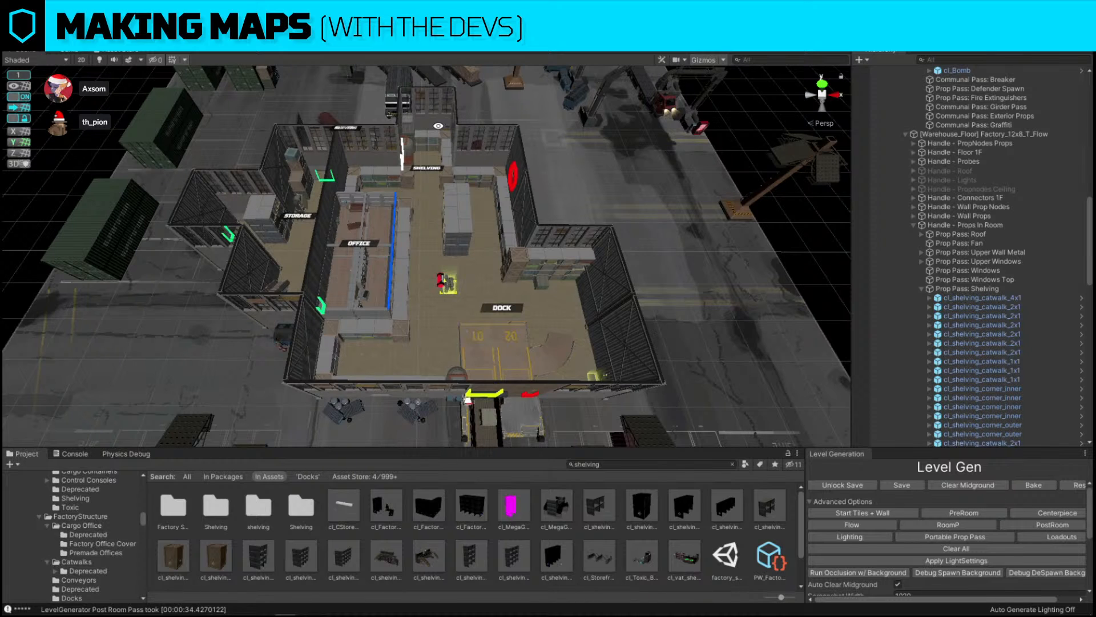
right_drag(570, 180, 416, 228)
key(w)
key(s)
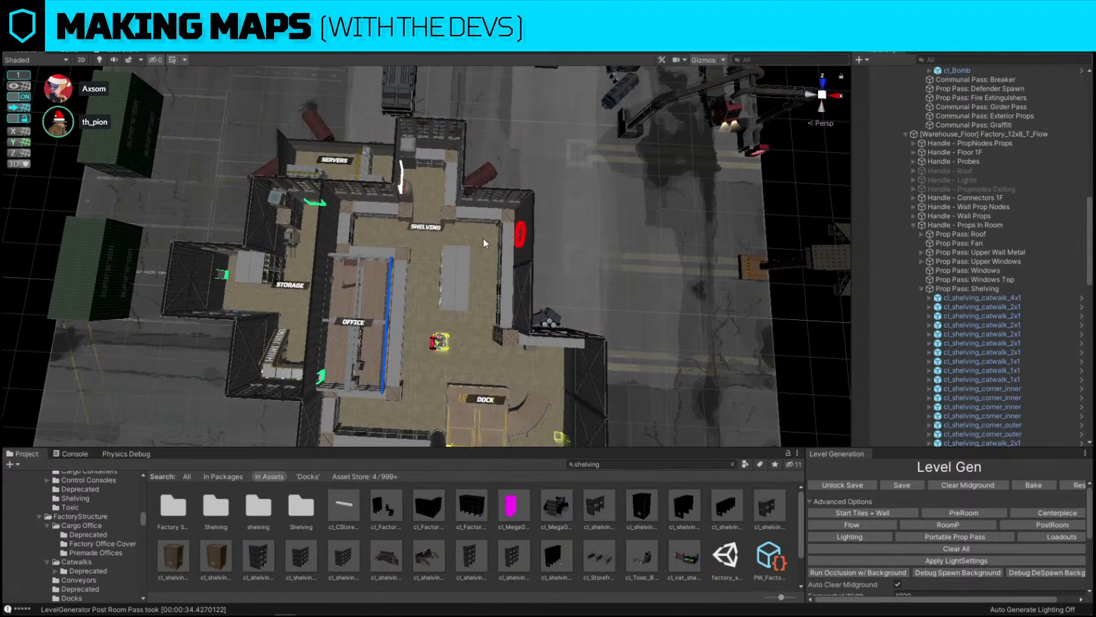
click(417, 228)
drag(432, 235, 461, 285)
right_drag(472, 276, 591, 204)
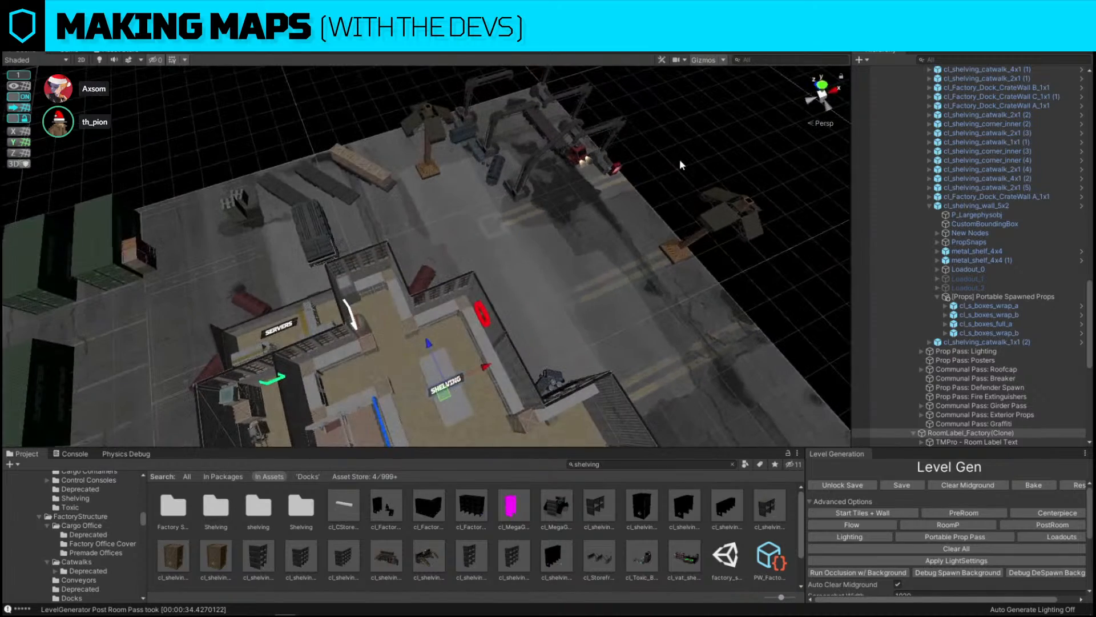
right_drag(679, 160, 567, 227)
key(s)
right_drag(505, 240, 383, 246)
key(w)
Move the bomb spawn against the side of the shelving island
click(352, 260)
key(w)
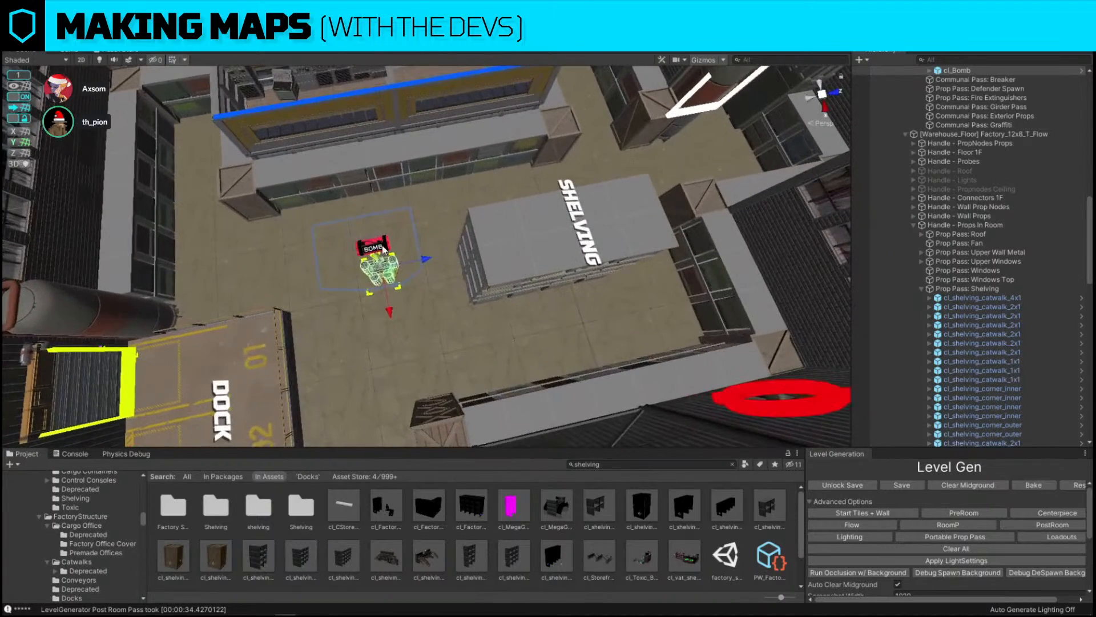
drag(426, 263, 489, 260)
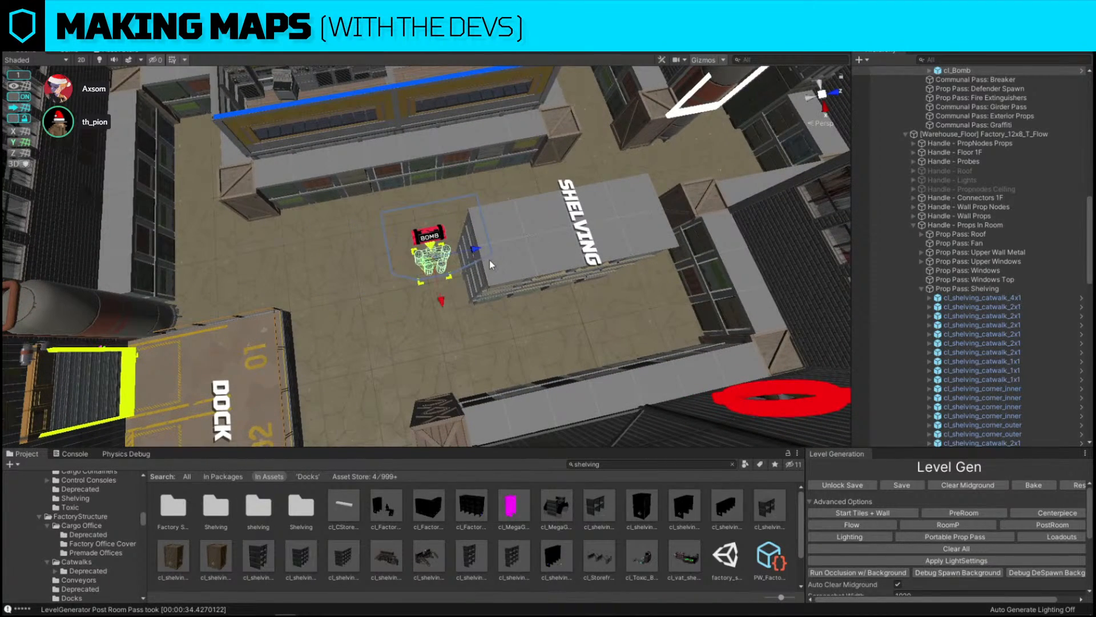
Duplicate the shelving island and move the copy beside the dock, next to the bomb spawn
click(523, 253)
key(d)
right_drag(523, 253, 489, 245)
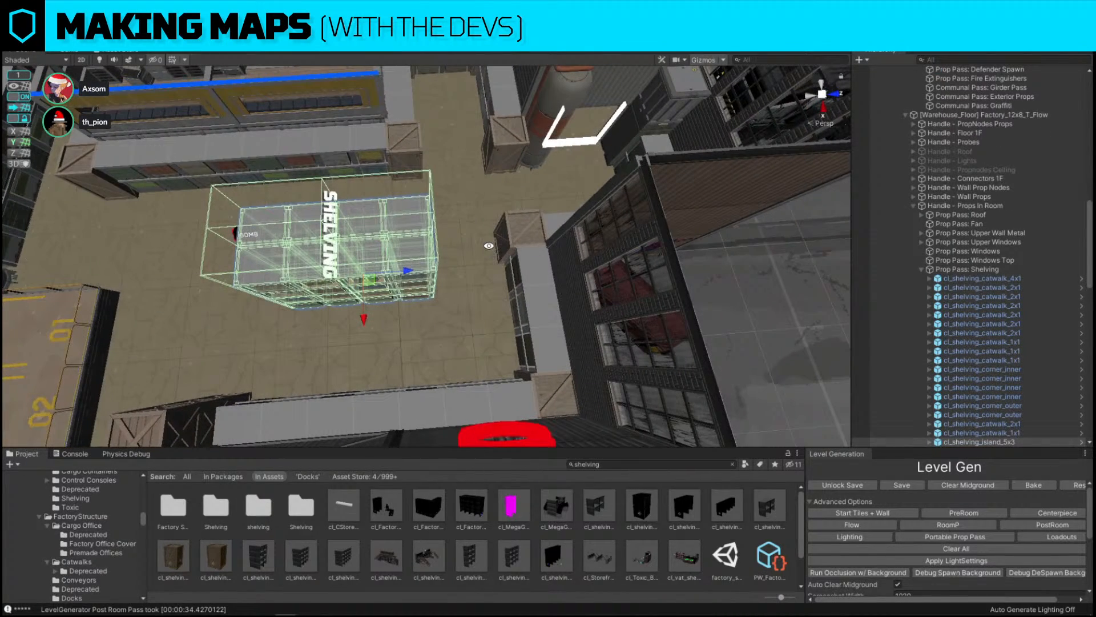
scroll(489, 245, down, 4)
alt+drag(489, 245, 717, 173)
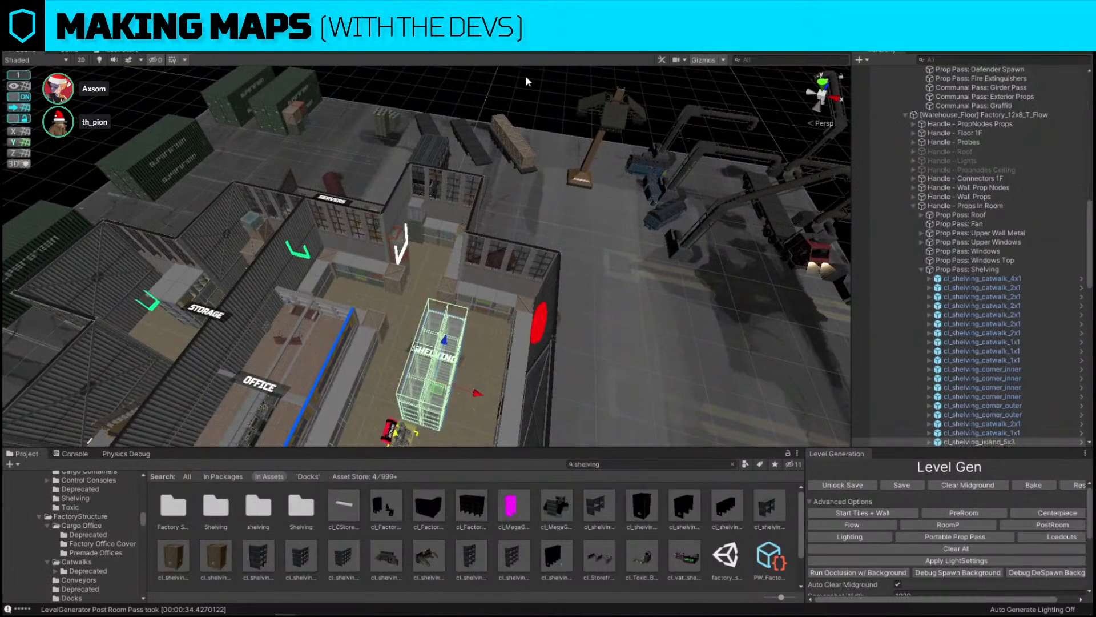
click(526, 80)
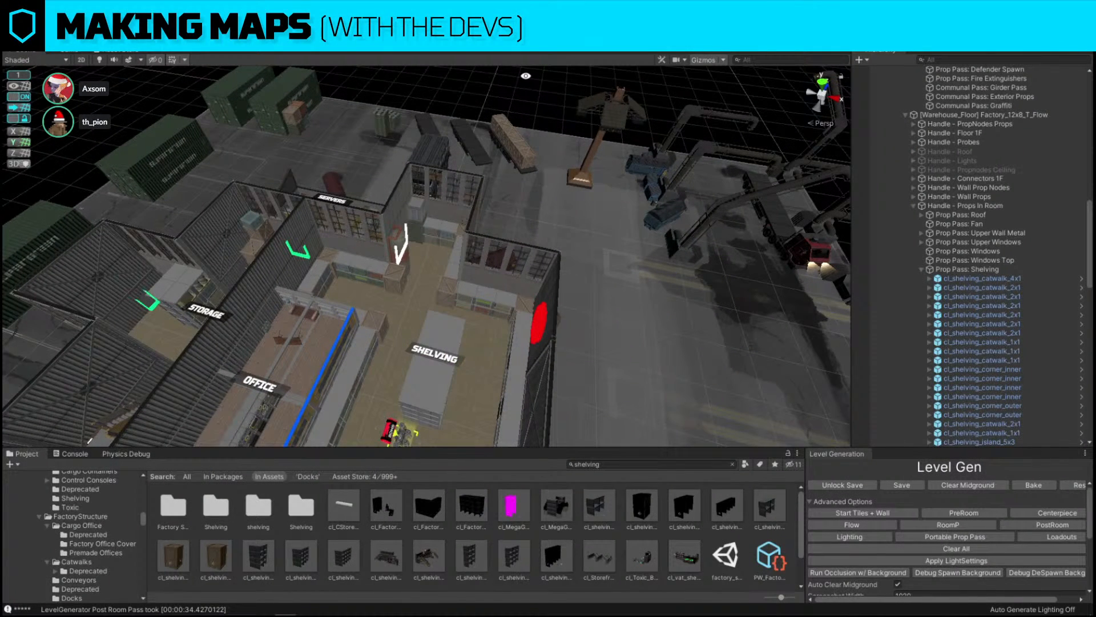
alt+drag(526, 76, 393, 240)
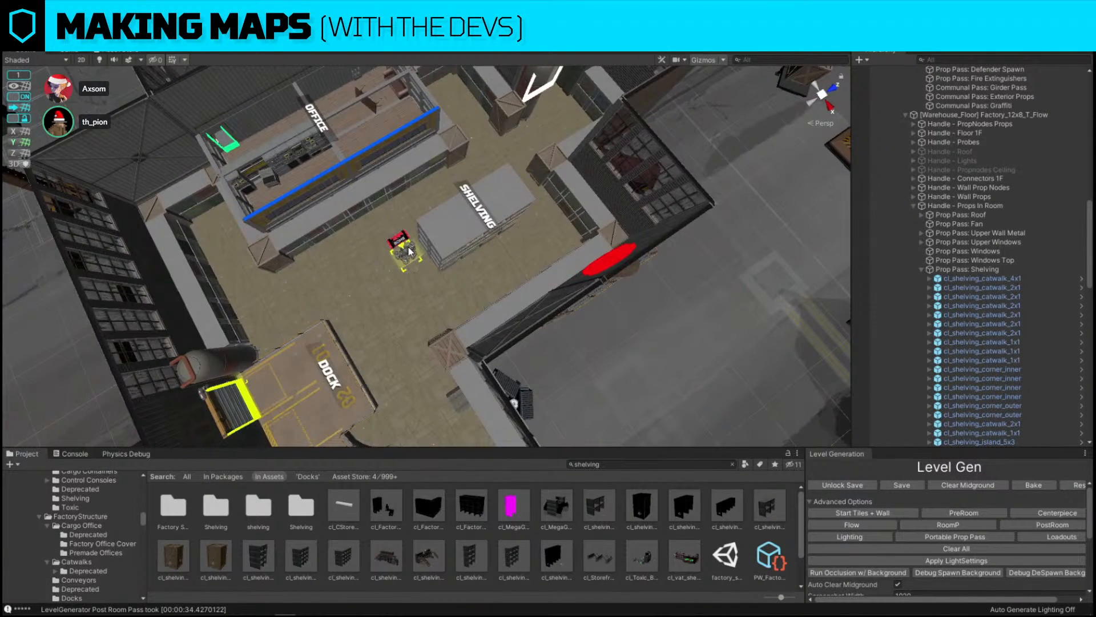
click(409, 249)
alt+drag(528, 242, 217, 249)
scroll(380, 246, up, 3)
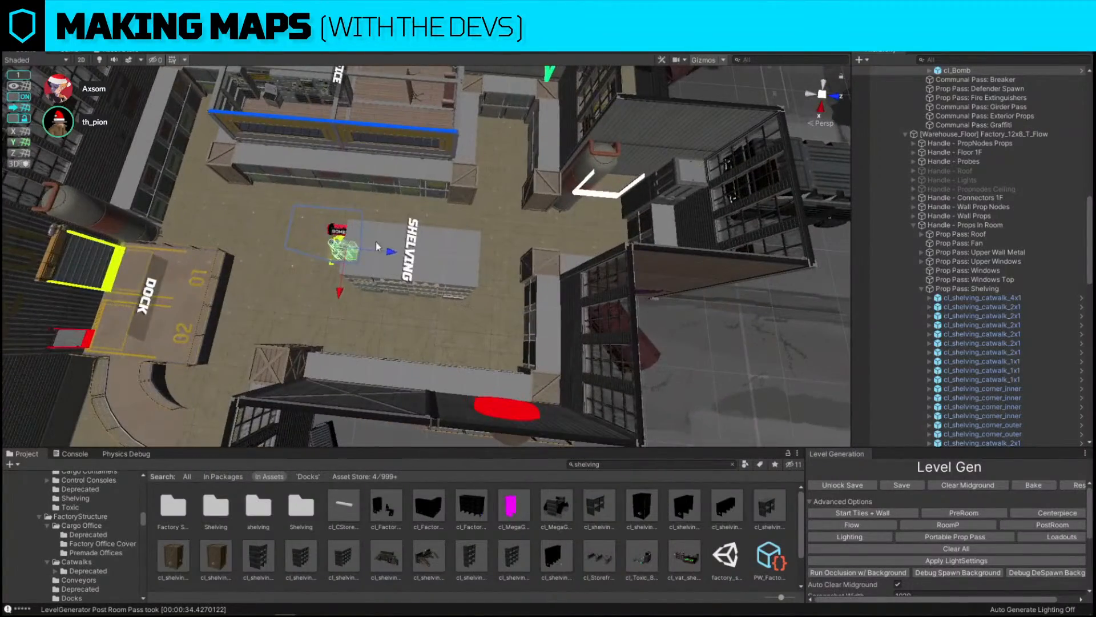
right_drag(391, 255, 618, 302)
key(w)
key(d)
key(w)
click(563, 228)
key(w)
key(w)
key(s)
key(s)
key(ctrl+d)
drag(631, 289, 463, 264)
Replace the copied shelving island with the cl_shelving_island_3x3 prefab
key(ctrl+shift+r)
drag(266, 555, 583, 385)
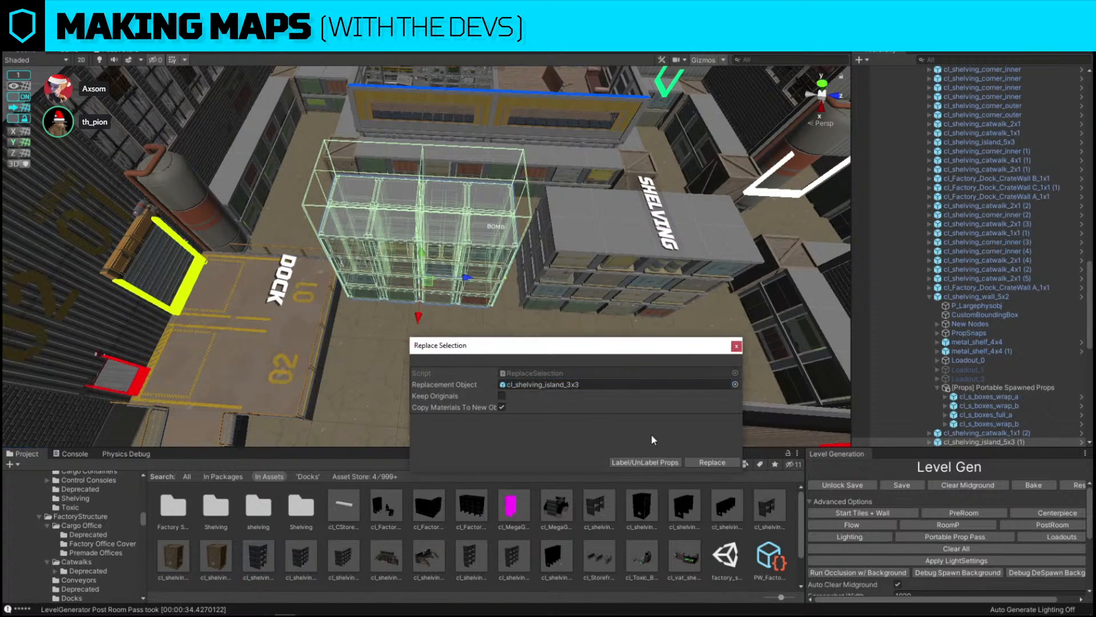
click(696, 462)
Select the bomb spawn and nudge it into the gap between the two shelving islands
mouse_move(459, 277)
mouse_down()
mouse_move(589, 278)
mouse_move(429, 278)
mouse_move(458, 280)
mouse_up()
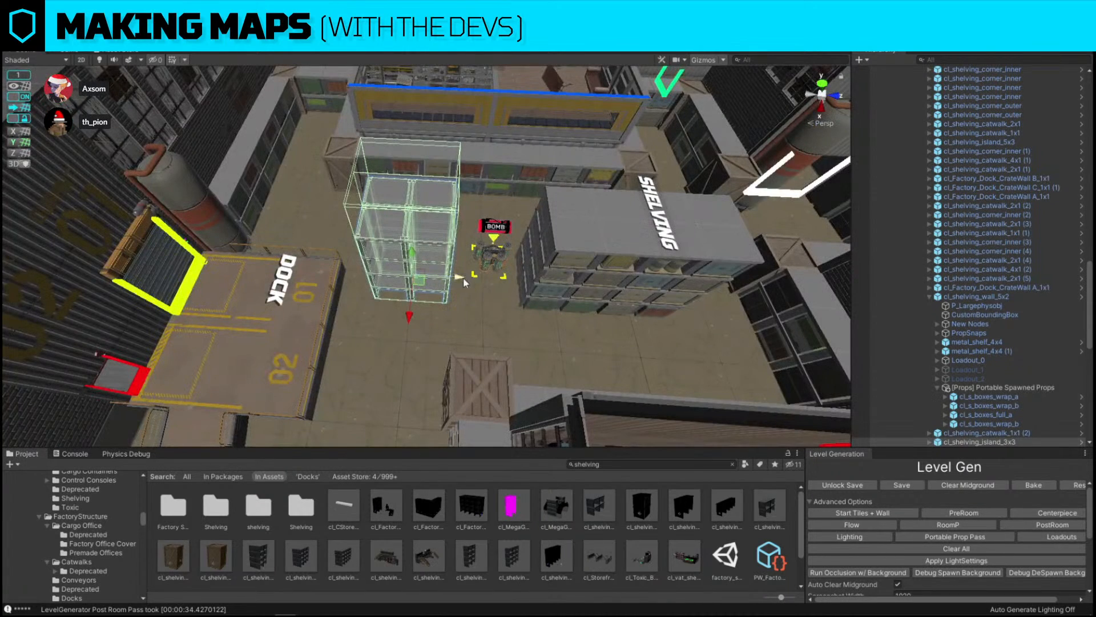
click(484, 265)
key(f)
drag(510, 232, 530, 236)
right_drag(530, 235, 389, 186)
click(389, 187)
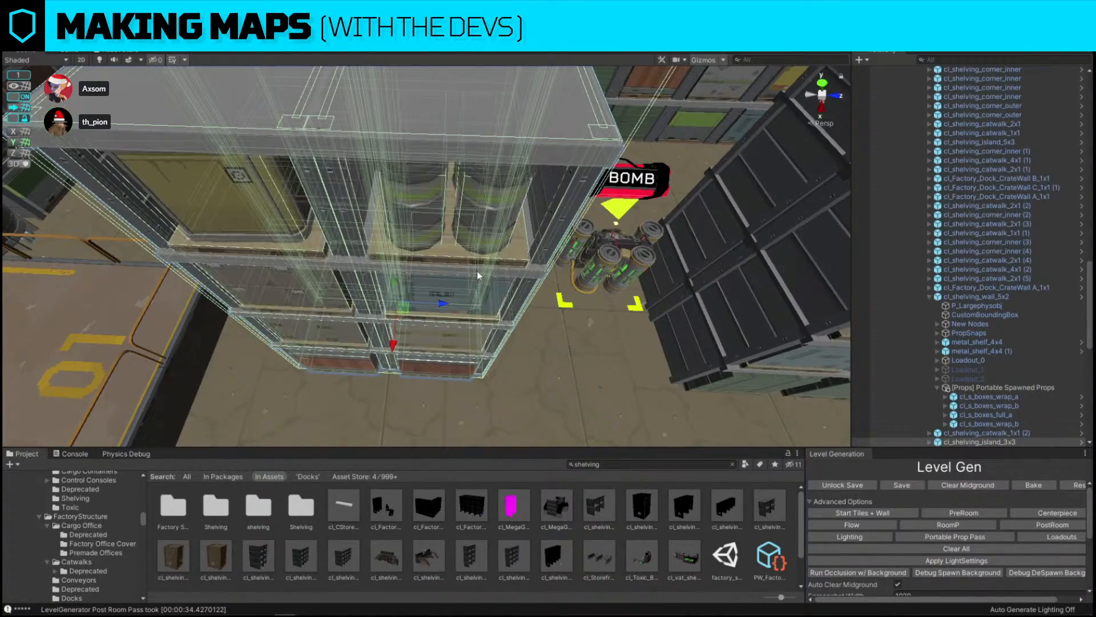
Try rotating and repositioning the T-shaped control console in the servers room
right_drag(479, 277, 784, 279)
key(w)
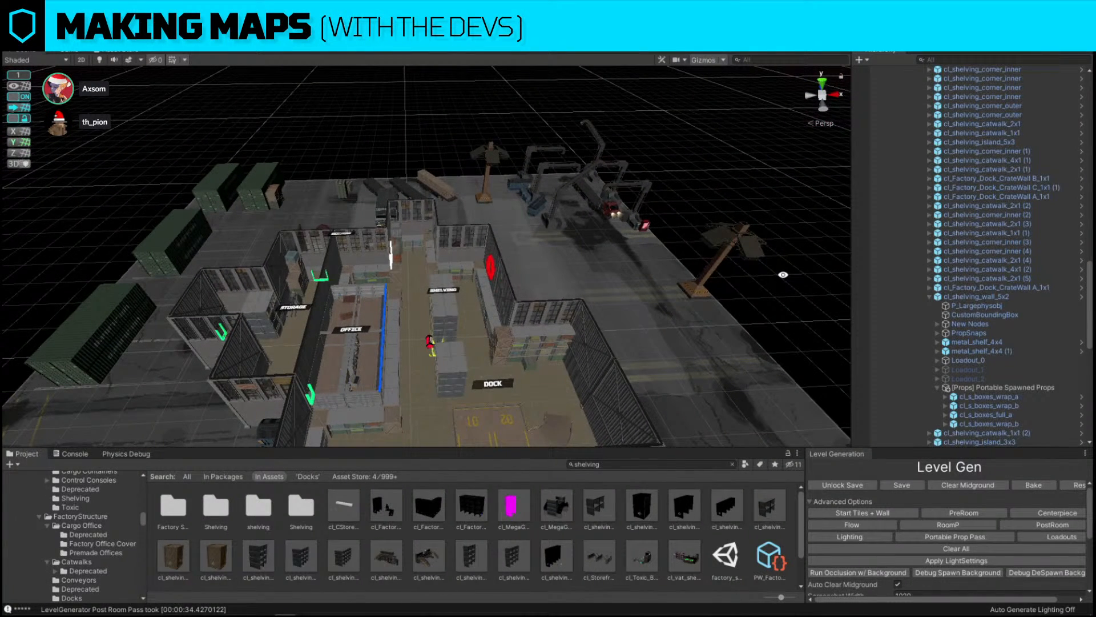
right_drag(784, 274, 659, 407)
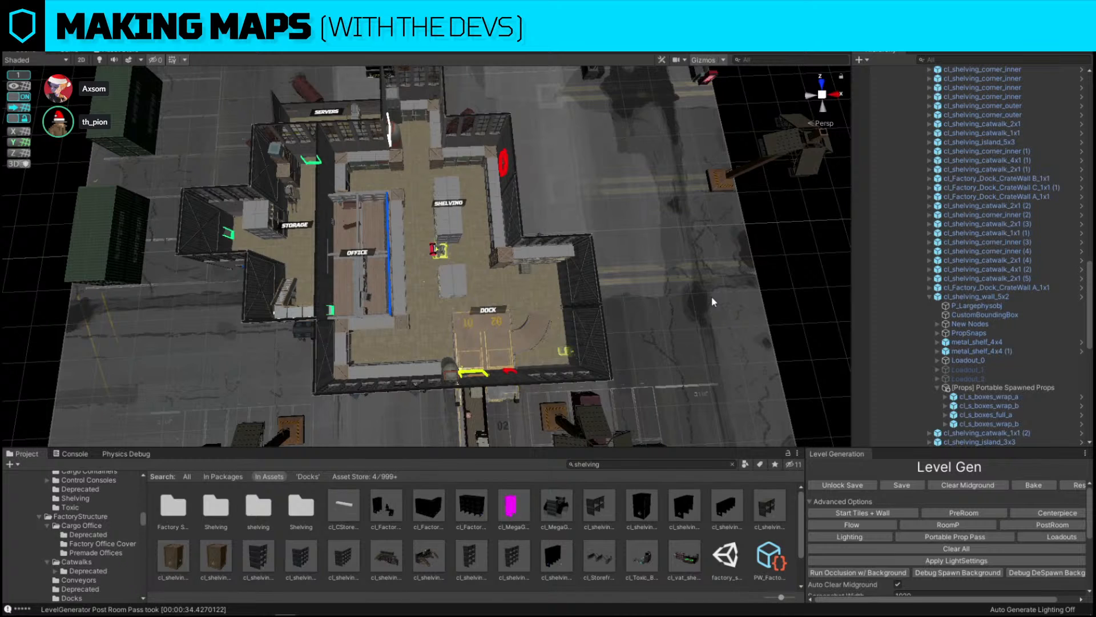
key(w)
key(d)
right_drag(712, 295, 707, 292)
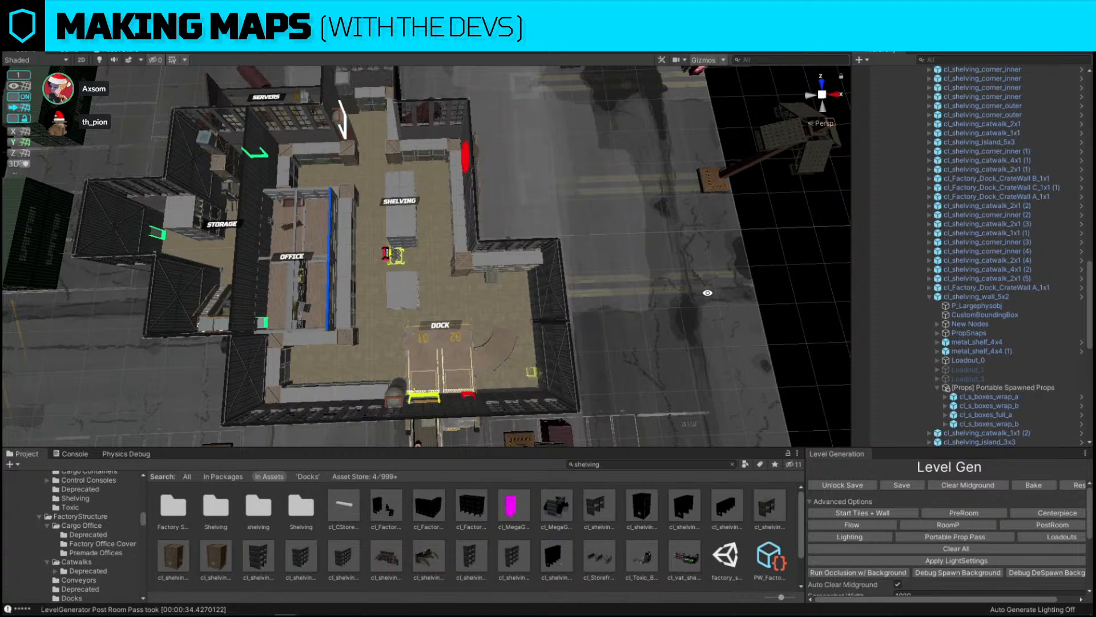
right_drag(707, 292, 650, 280)
key(w)
key(a)
click(490, 344)
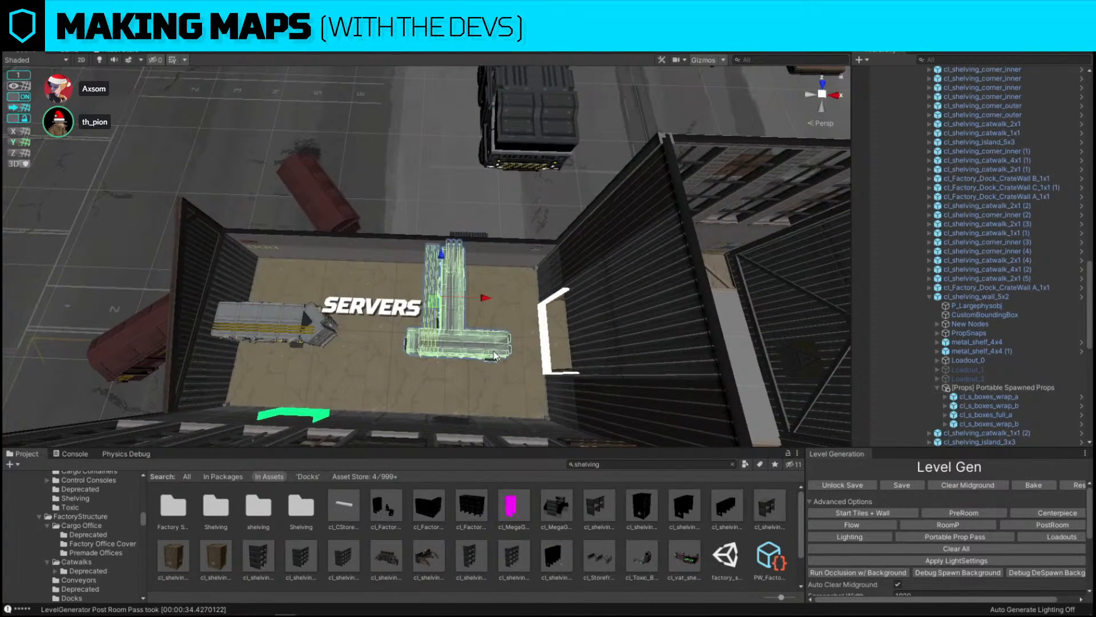
key(ctrl+z)
click(448, 333)
key(w)
right_drag(447, 332, 454, 267)
key(e)
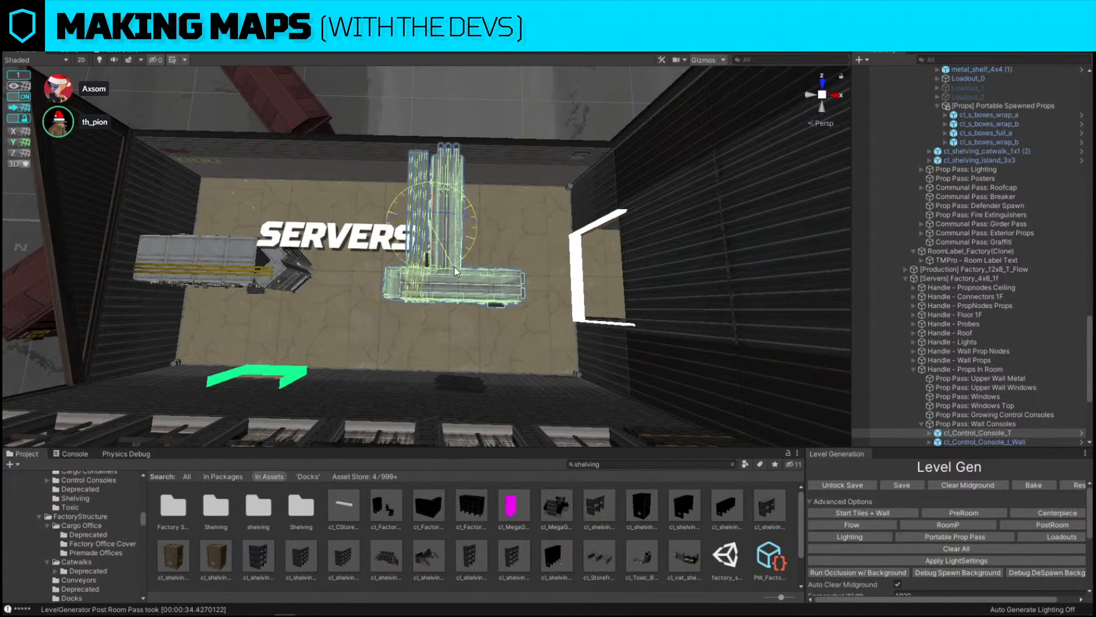
drag(454, 267, 762, 263)
key(w)
drag(438, 233, 475, 324)
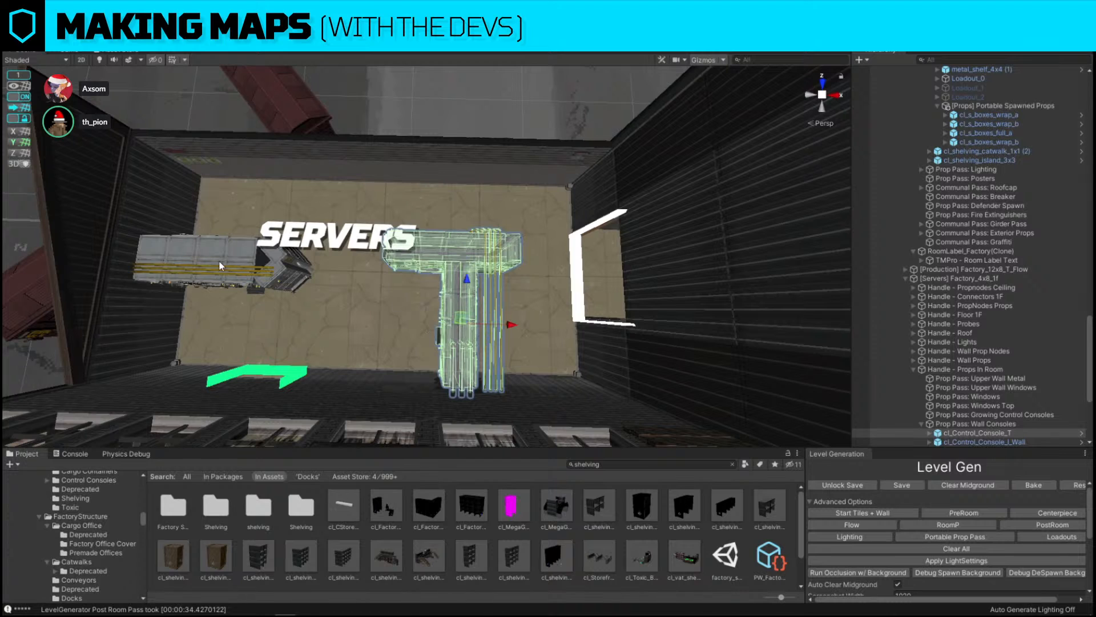
Move the straight control console closer to the servers room label
click(220, 262)
middle_drag(221, 261, 368, 300)
key(e)
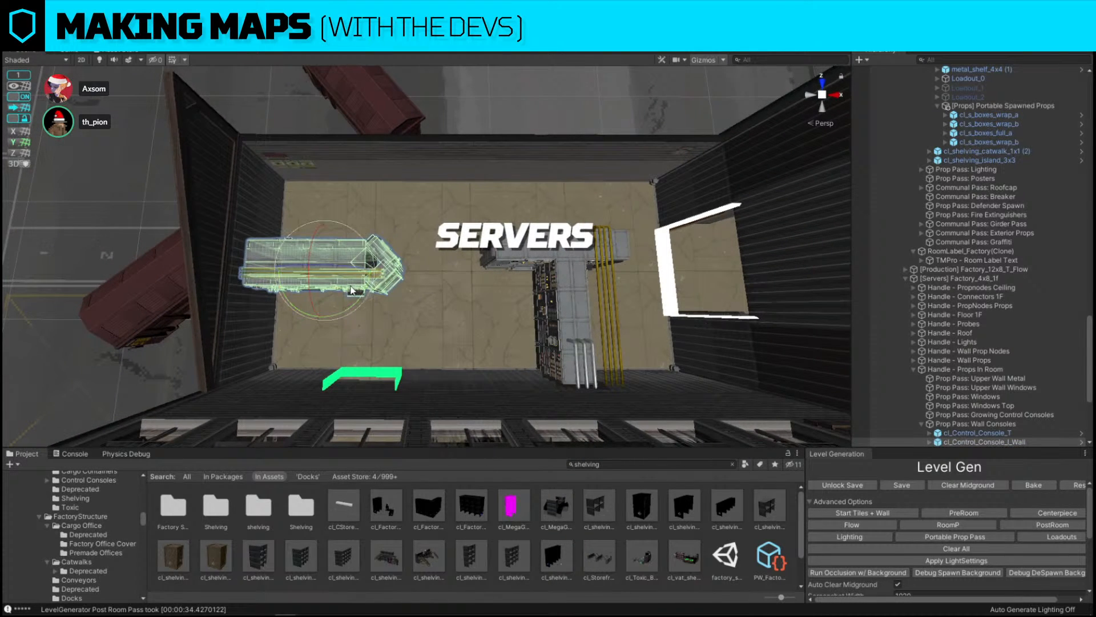
key(w)
Undo the T-shaped console's rotation and moves
click(583, 295)
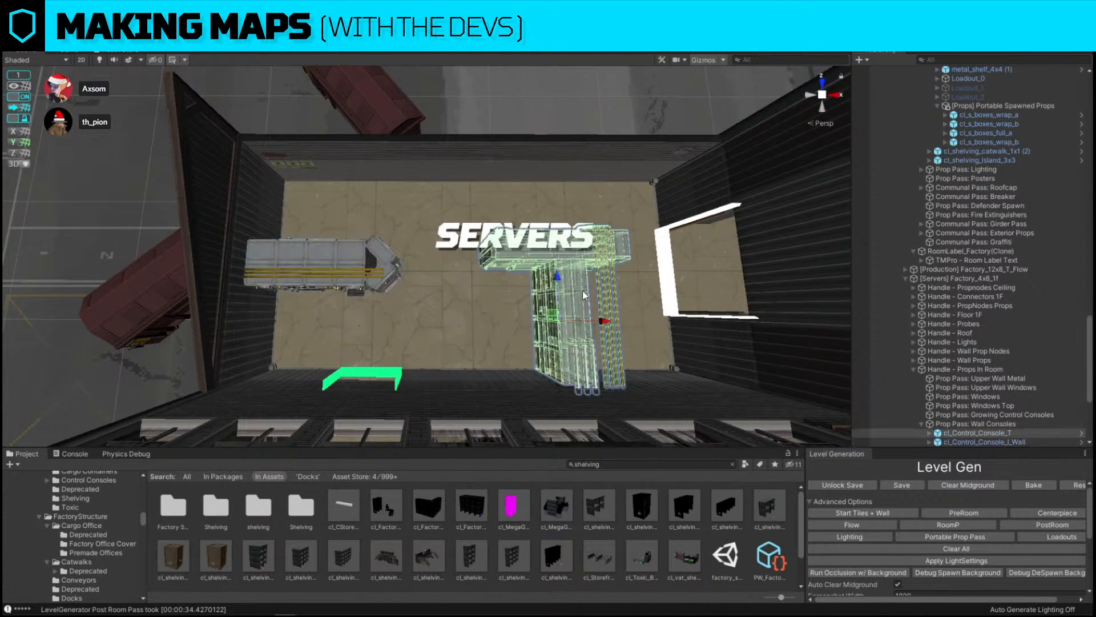
key(ctrl+z)
key(ctrl+z)
key(ctrl+z)
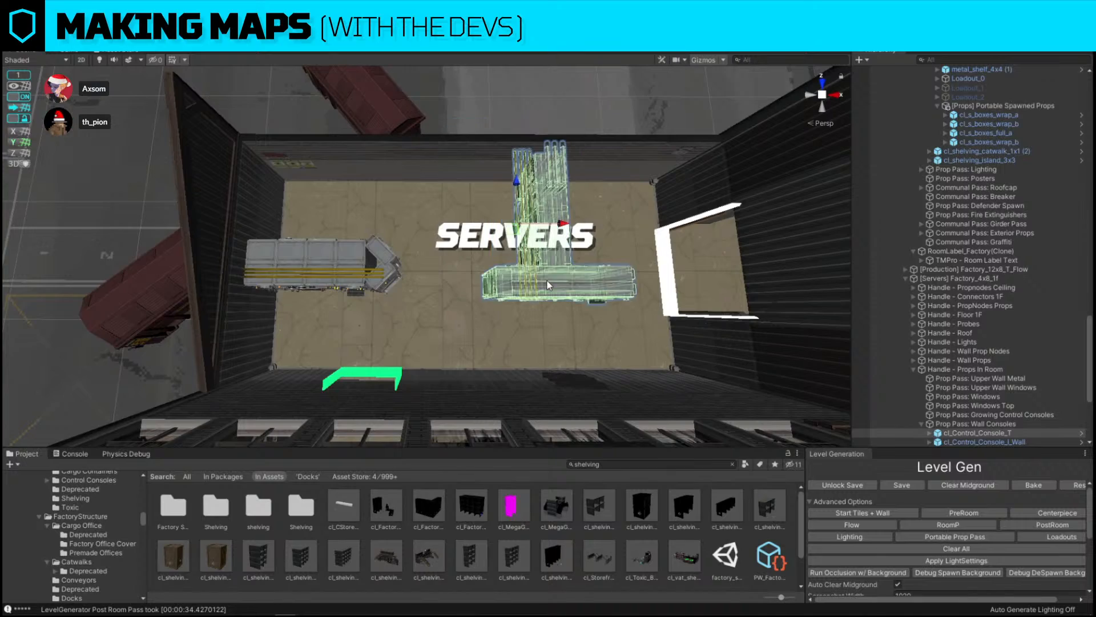
Select the metal wall segment among the servers room's east-facing walls
right_drag(547, 279, 720, 225)
key(s)
key(w)
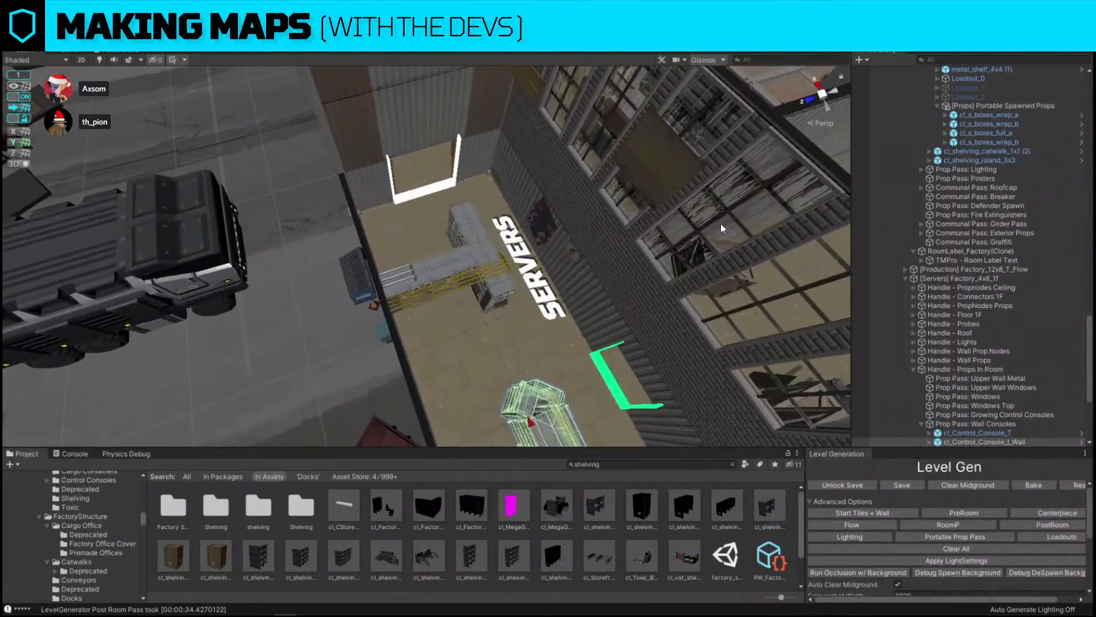
click(443, 272)
right_drag(443, 270, 368, 163)
click(368, 162)
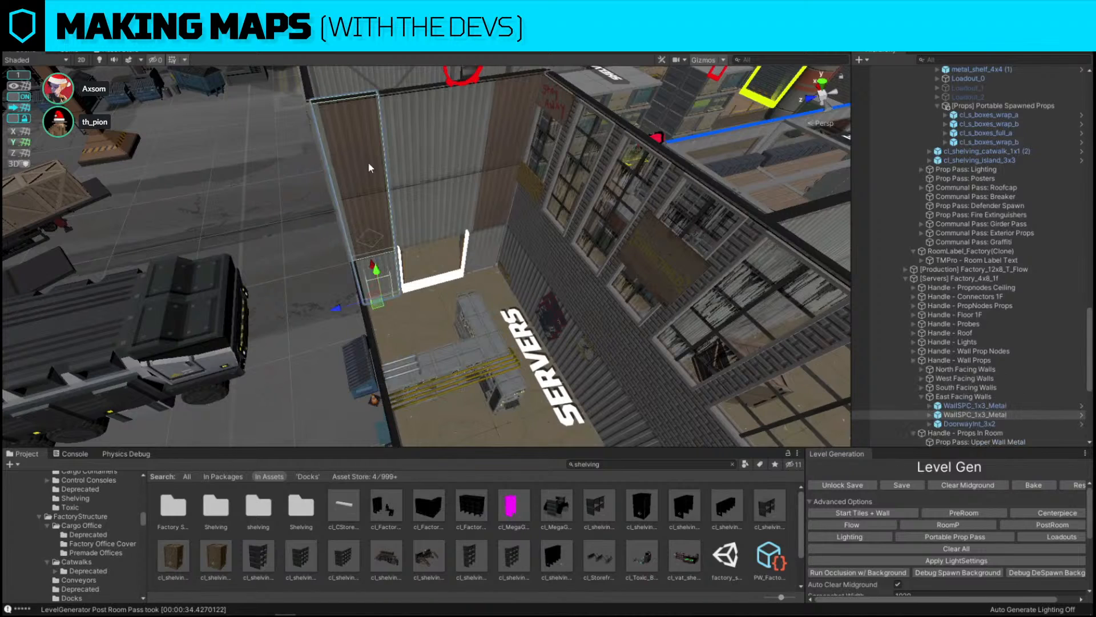
Examine the selected metal wall segment and its exterior from several angles around the servers room
drag(1094, 502, 408, 148)
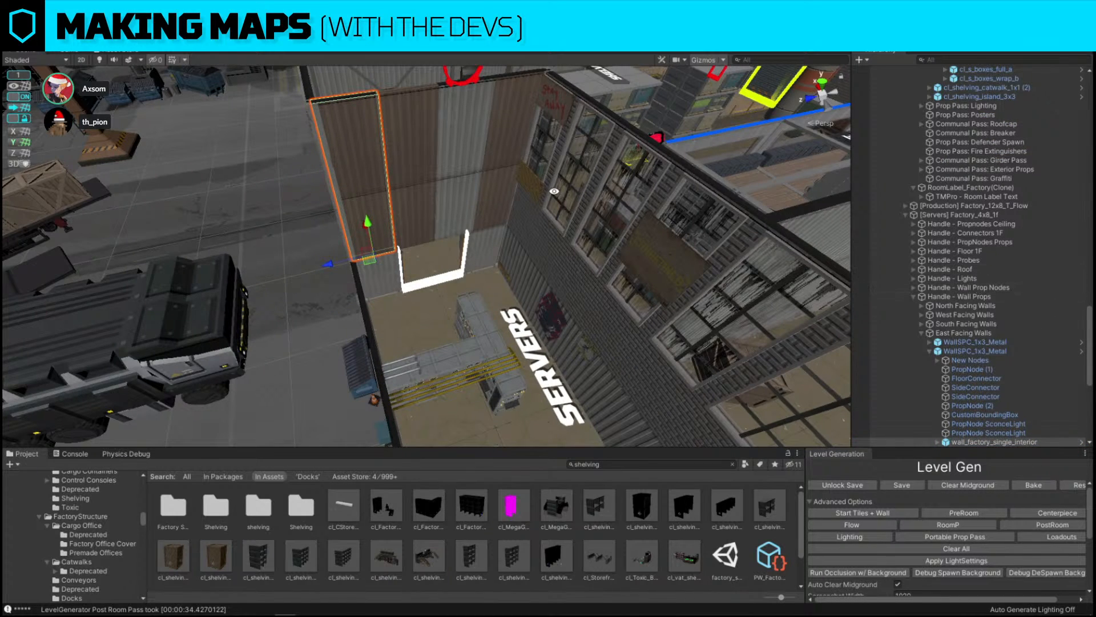
key(ctrl+z)
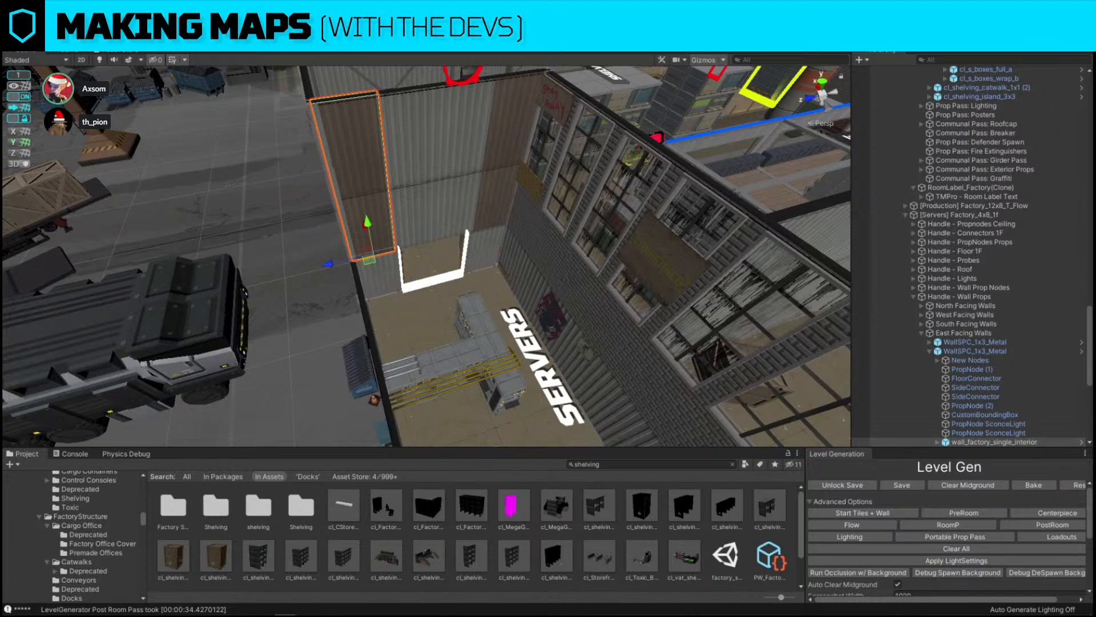
drag(1093, 399, 410, 203)
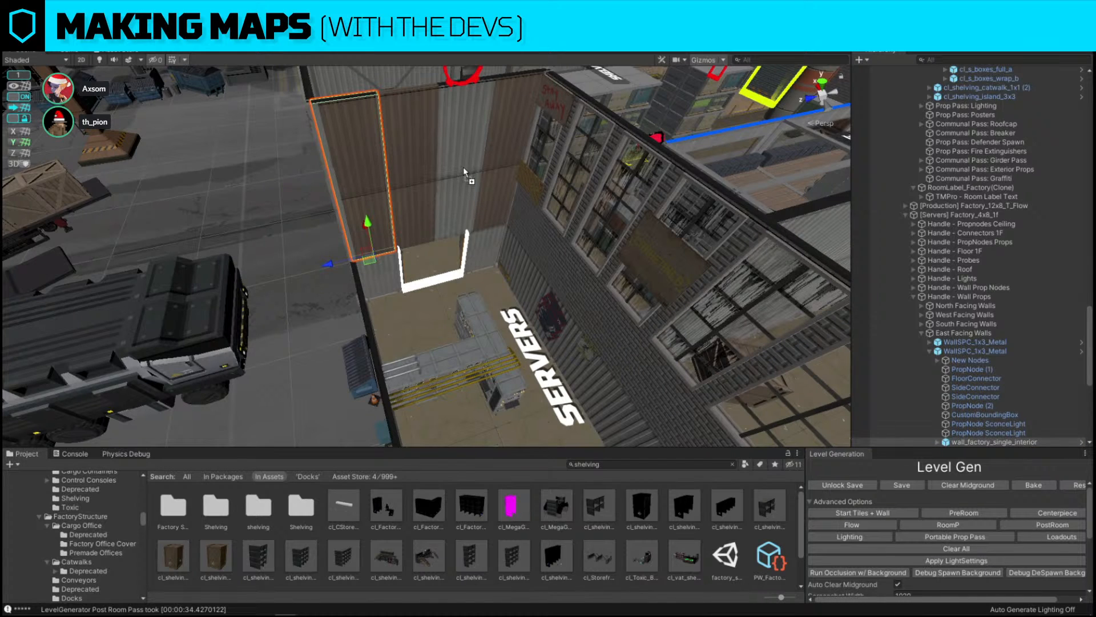
drag(463, 168, 399, 160)
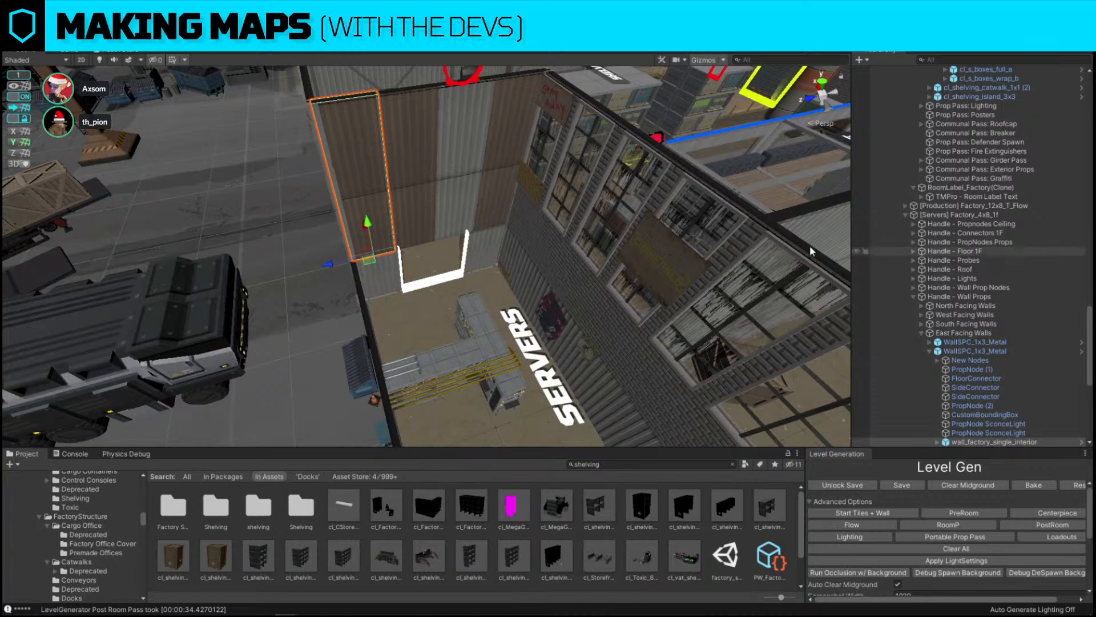
right_drag(478, 247, 503, 207)
key(w)
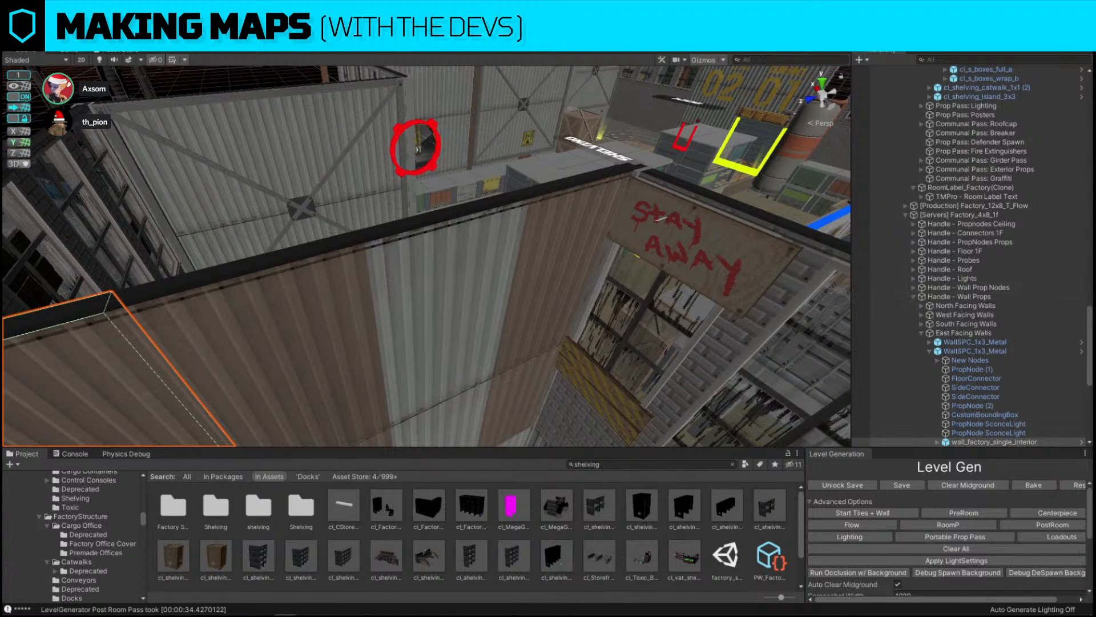
drag(673, 442, 441, 326)
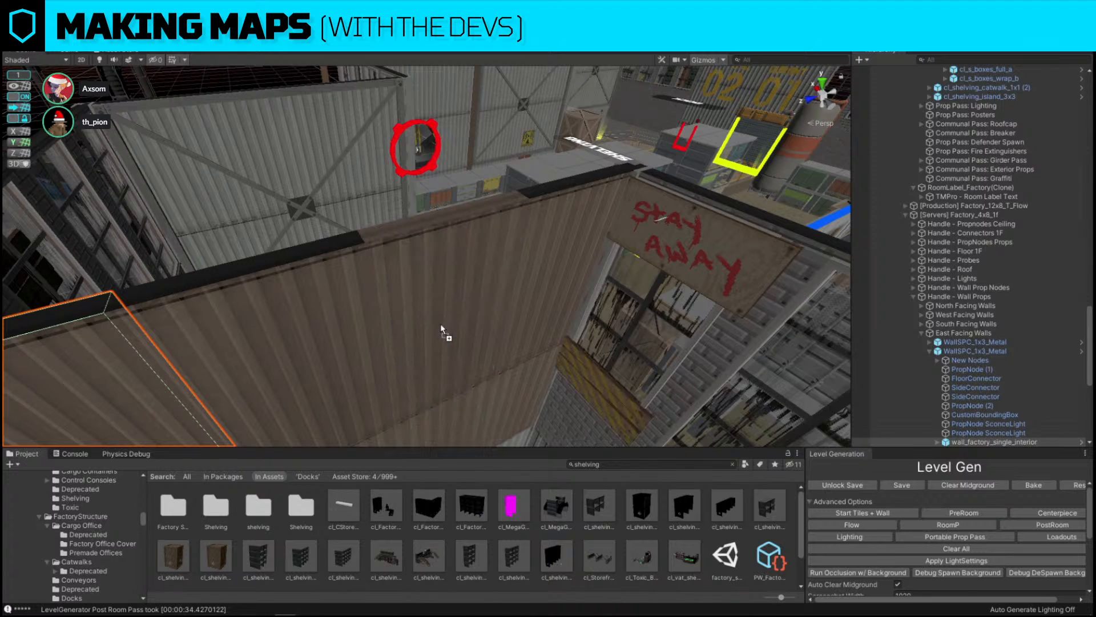
drag(414, 281, 414, 281)
alt+drag(493, 260, 297, 233)
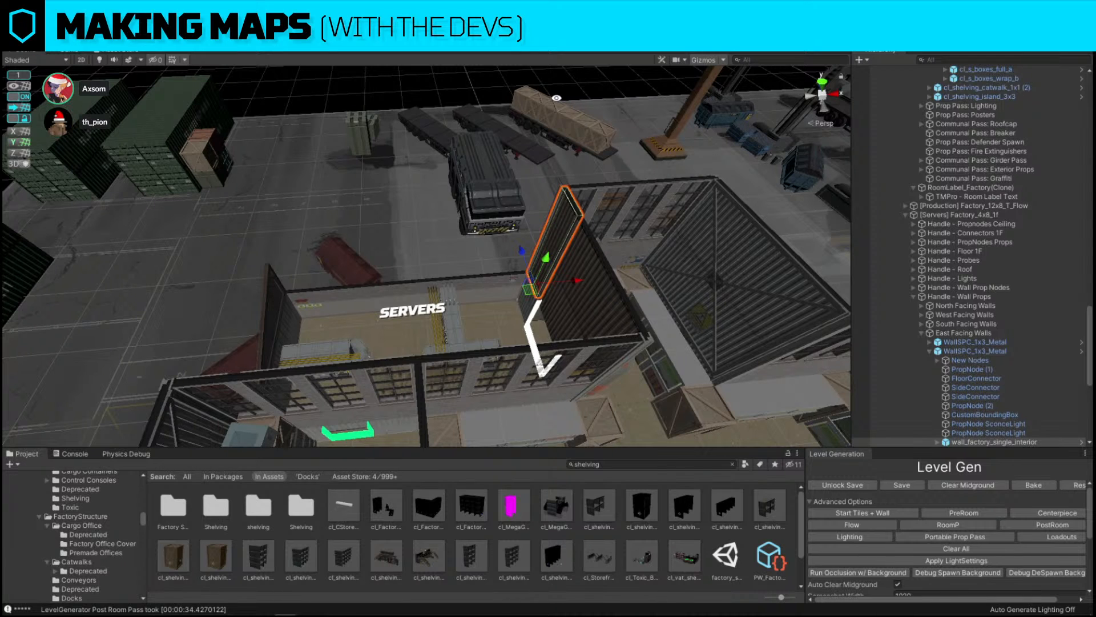
key(w)
right_drag(514, 114, 498, 311)
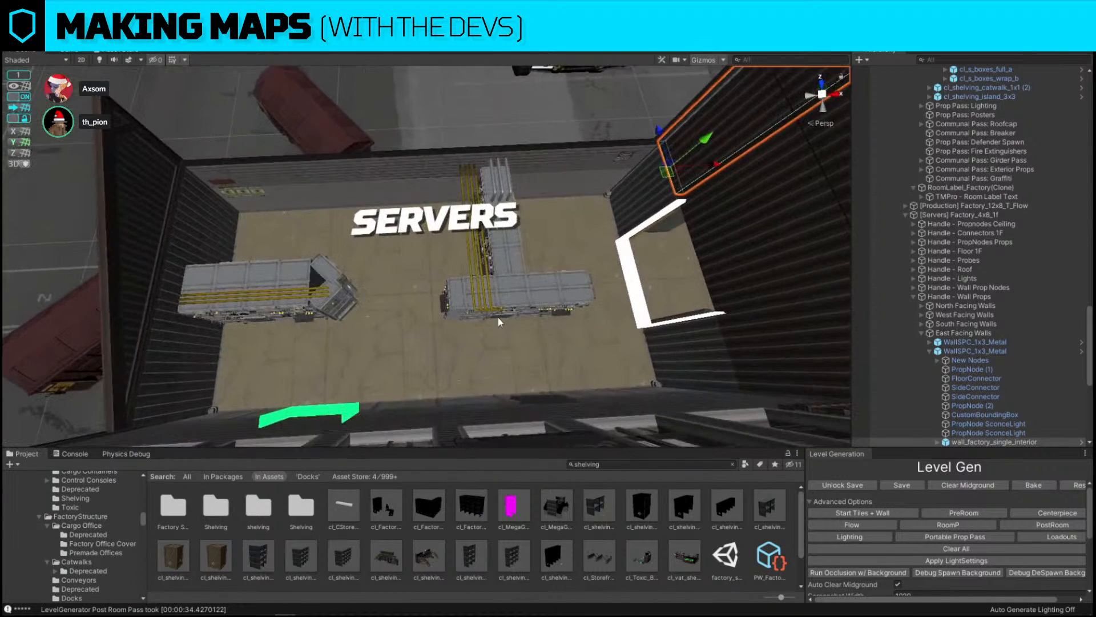
Delete the T-shaped control console from the servers room
click(498, 314)
click(327, 284)
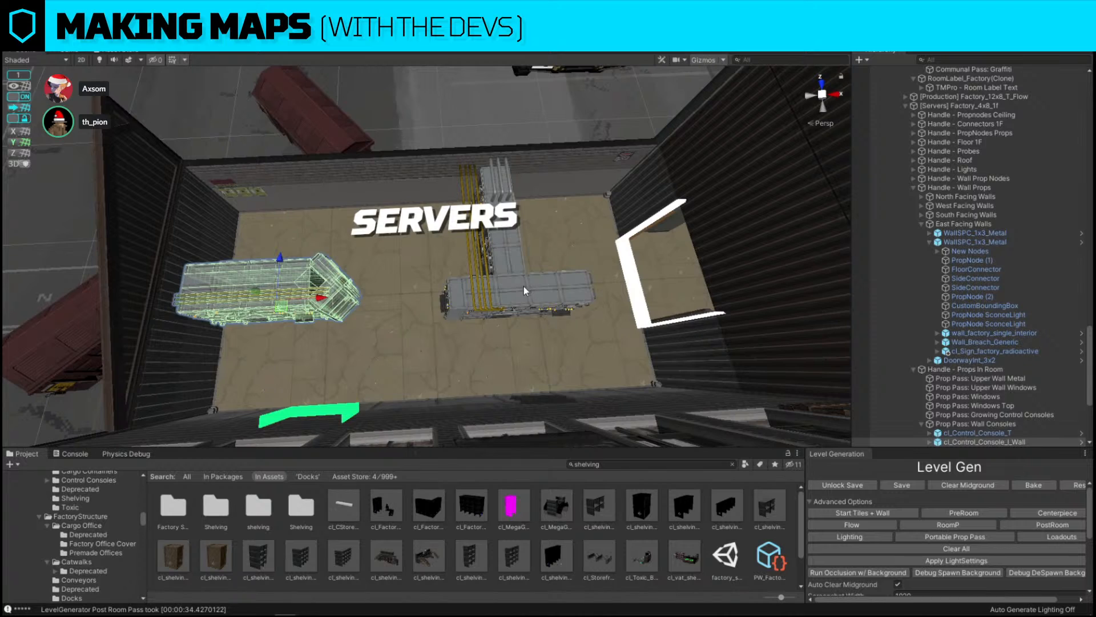
click(523, 286)
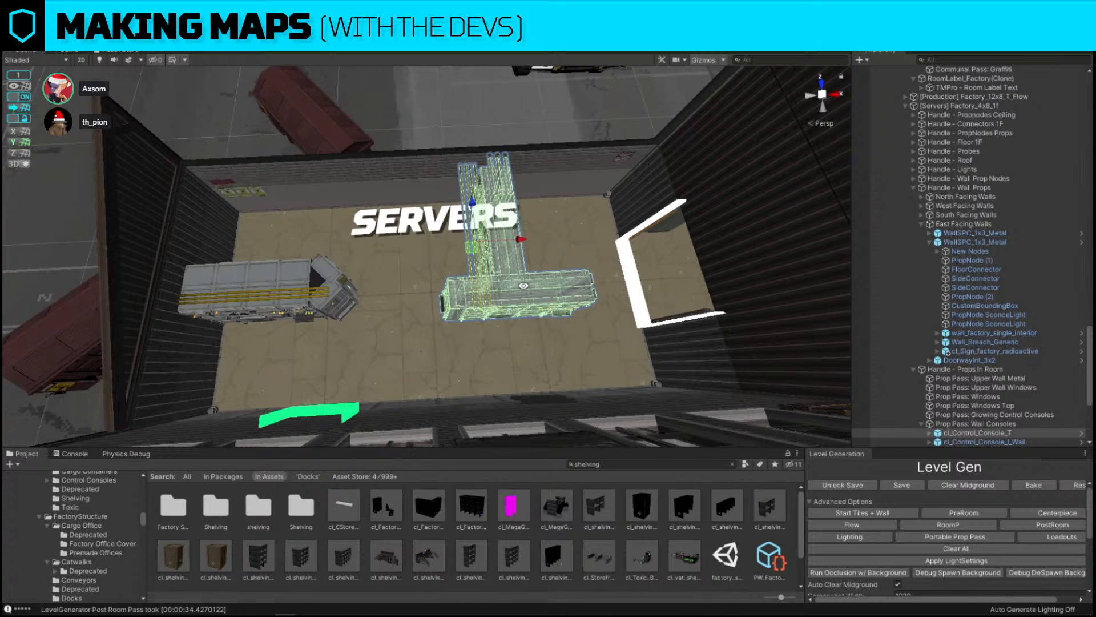
key(e)
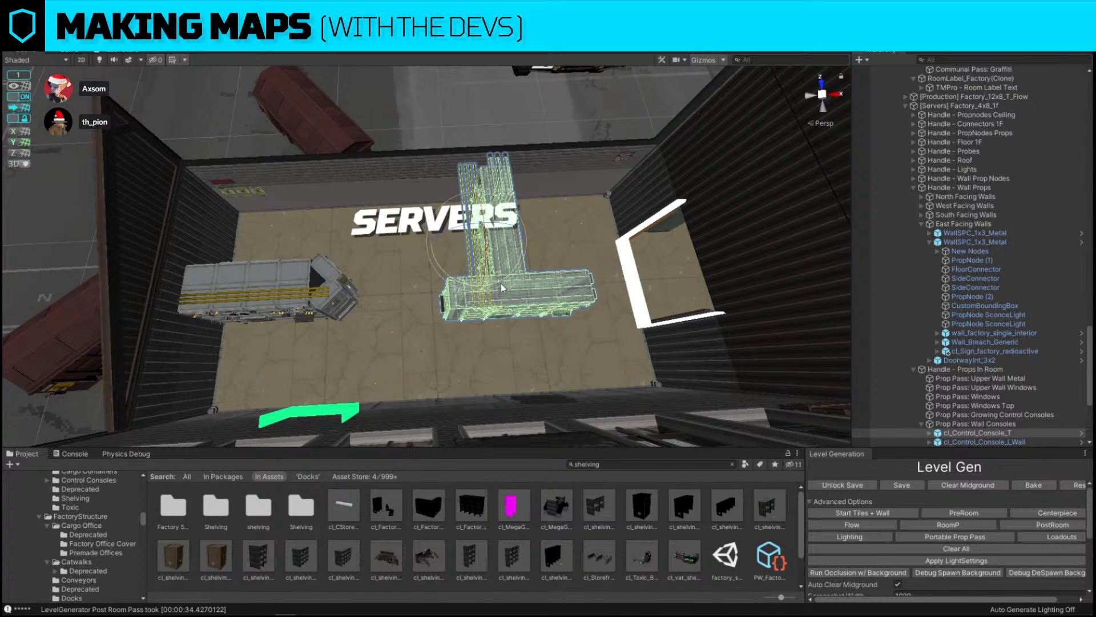
drag(502, 283, 793, 266)
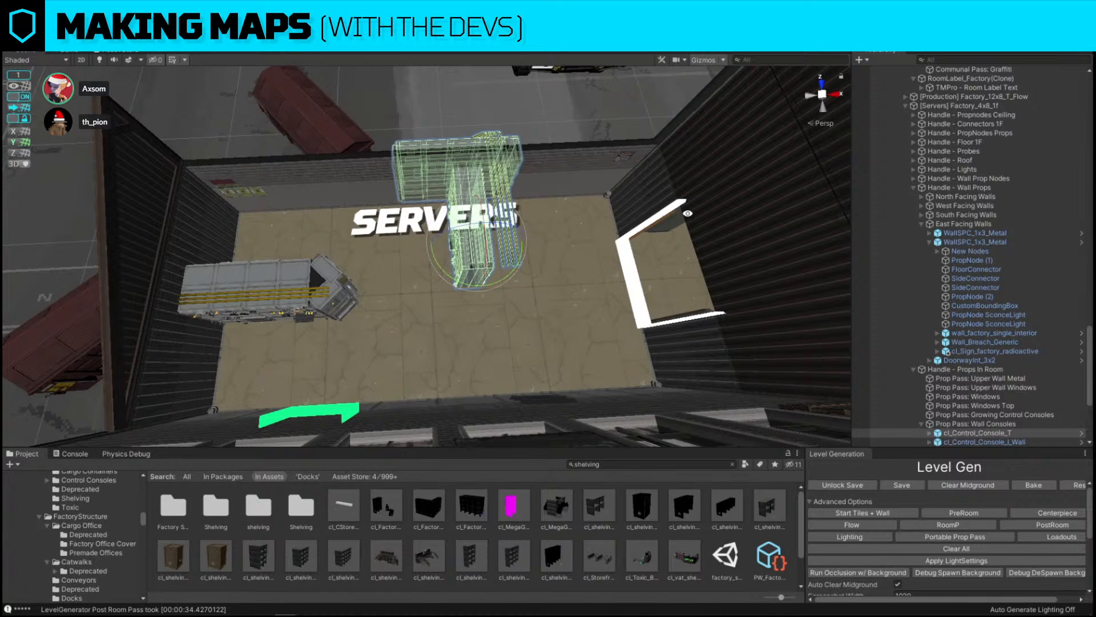
key(w)
alt+drag(687, 213, 404, 185)
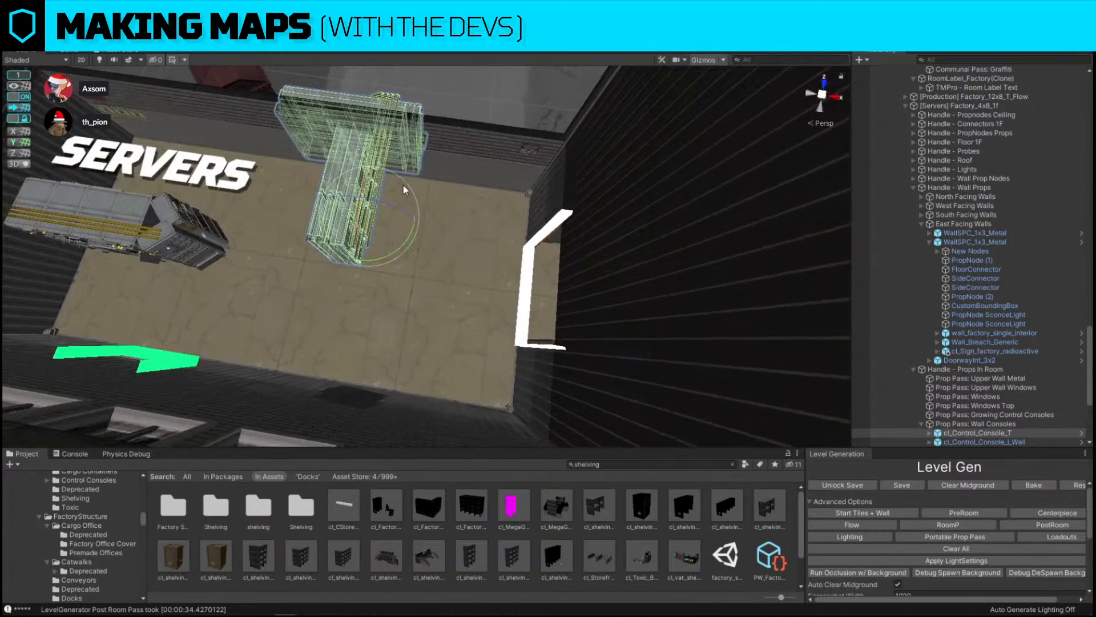
key(Delete)
Rotate the straight control console to stand vertically and move it below the servers room label
click(137, 229)
scroll(137, 229, down, 10)
alt+drag(137, 230, 235, 248)
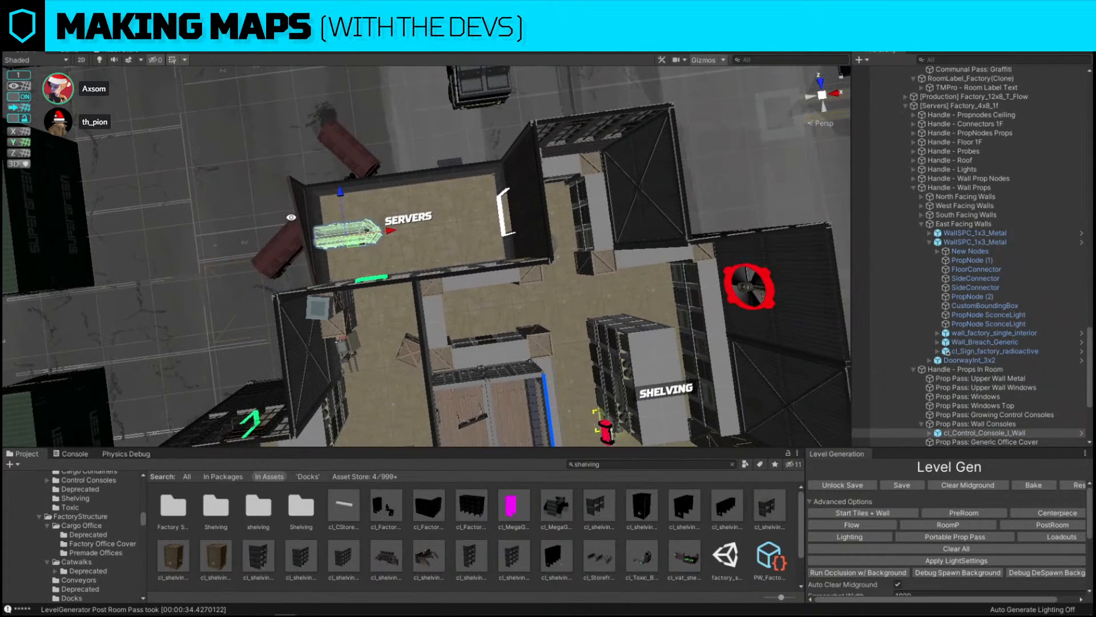
scroll(376, 241, up, 6)
key(e)
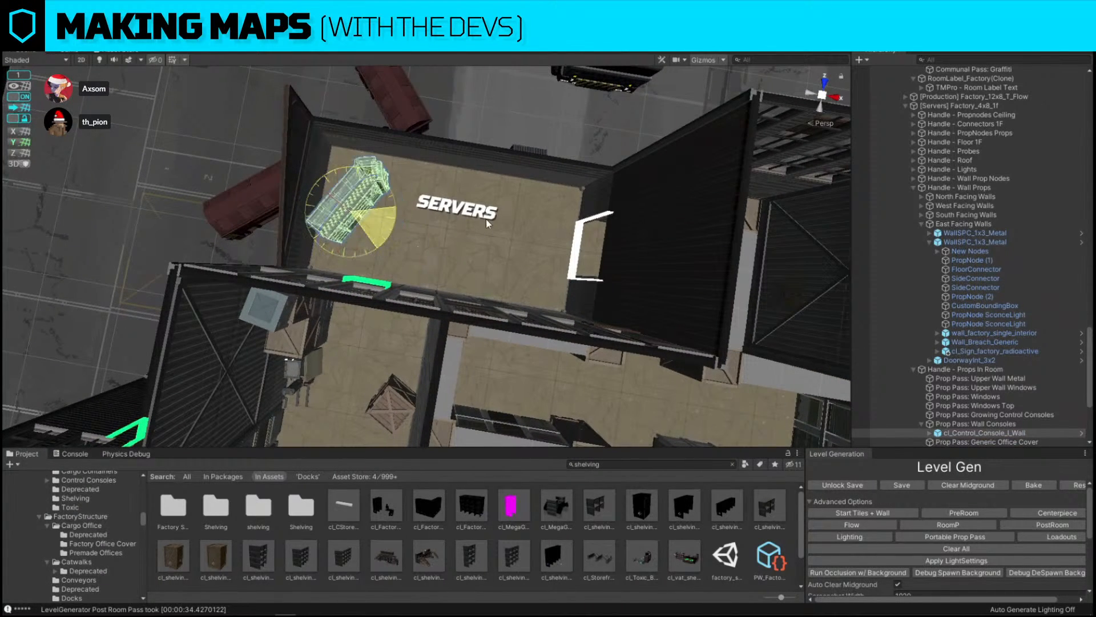
ctrl+drag(487, 220, 507, 210)
key(w)
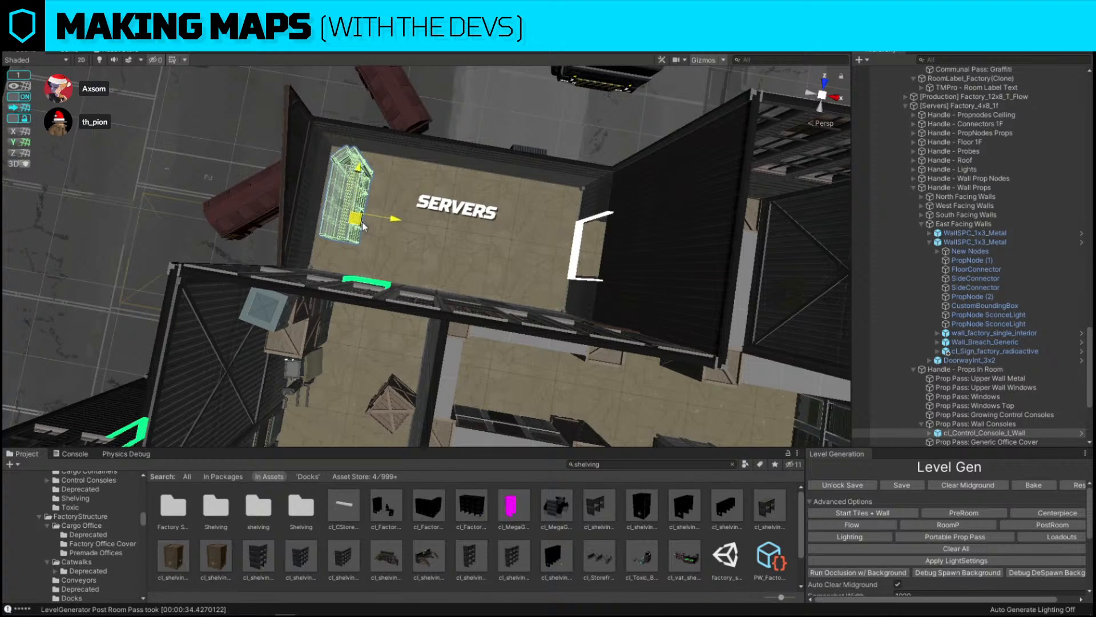
drag(362, 221, 422, 270)
right_drag(422, 269, 532, 233)
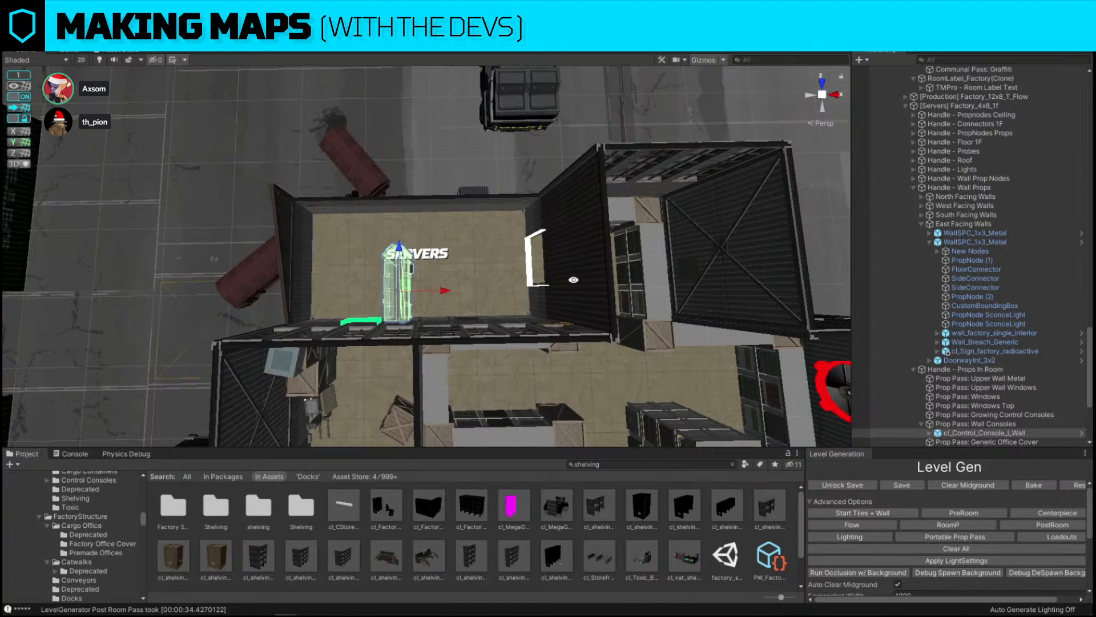
Replace the straight console with the cl_Control_Console_quad_wall prefab
key(ctrl+shift+p)
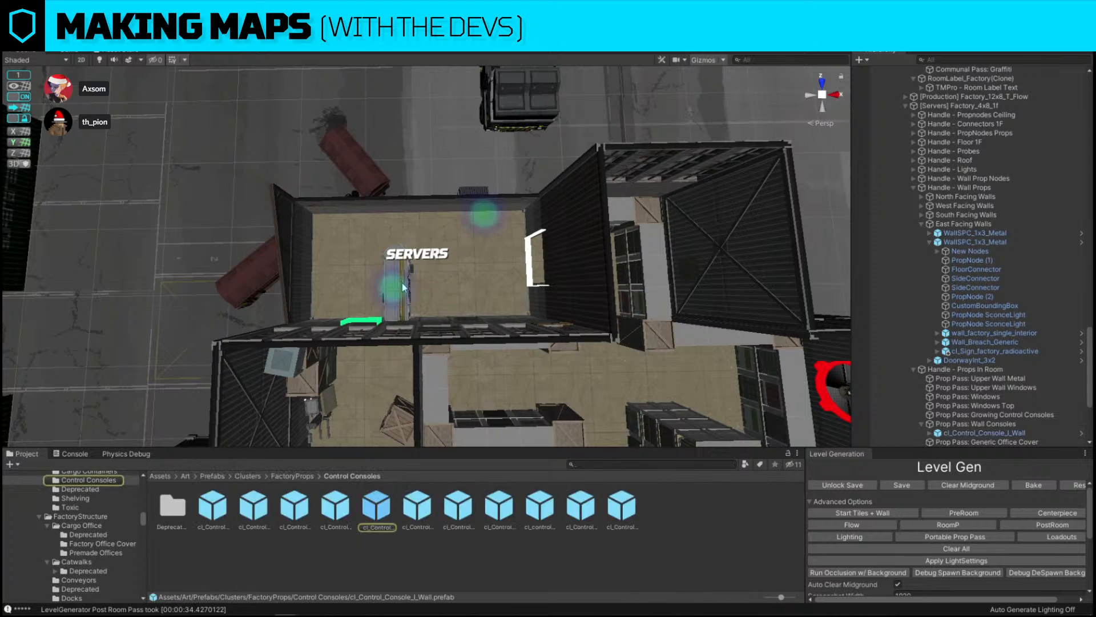
click(404, 283)
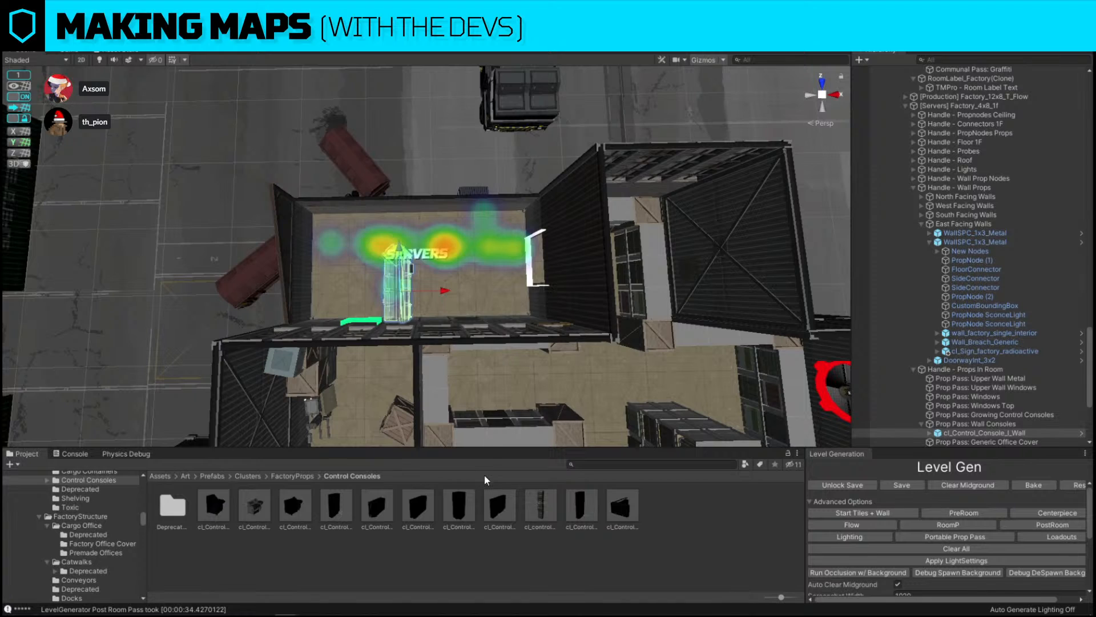
key(ctrl+shift+r)
drag(503, 515, 557, 385)
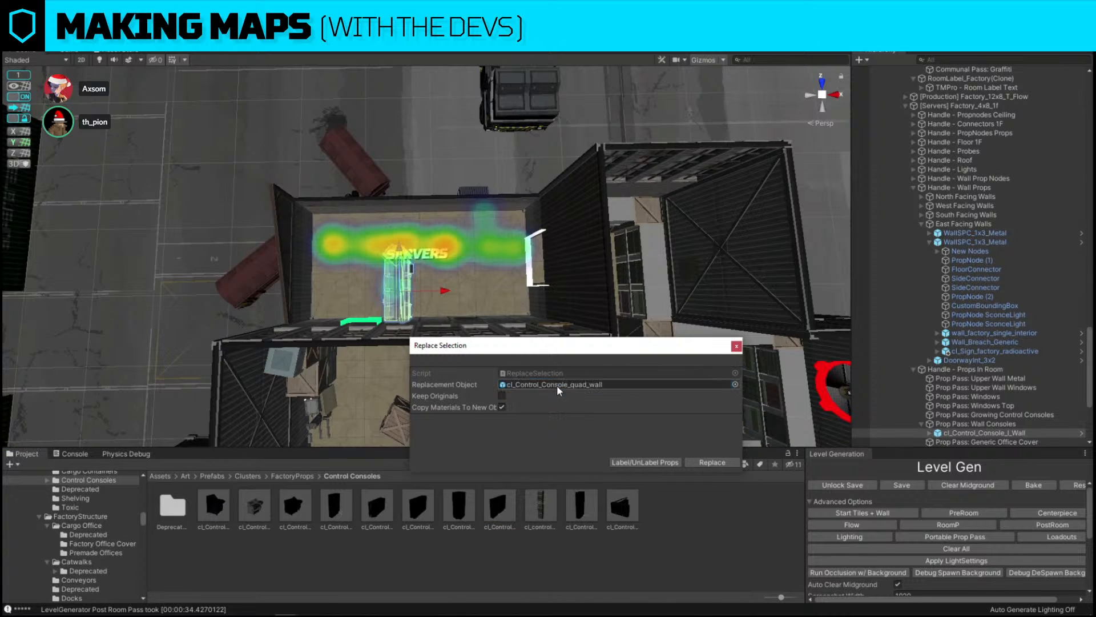
click(722, 461)
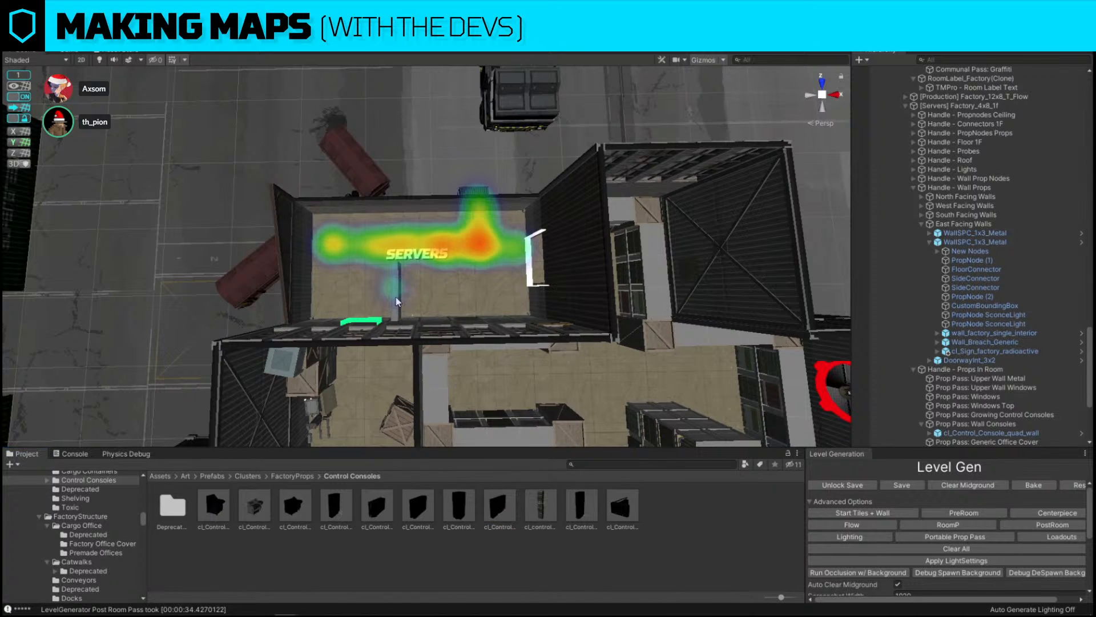
Replace that console with the cl_Control_Console_island_quad prefab
key(ctrl+shift+r)
drag(420, 508, 588, 386)
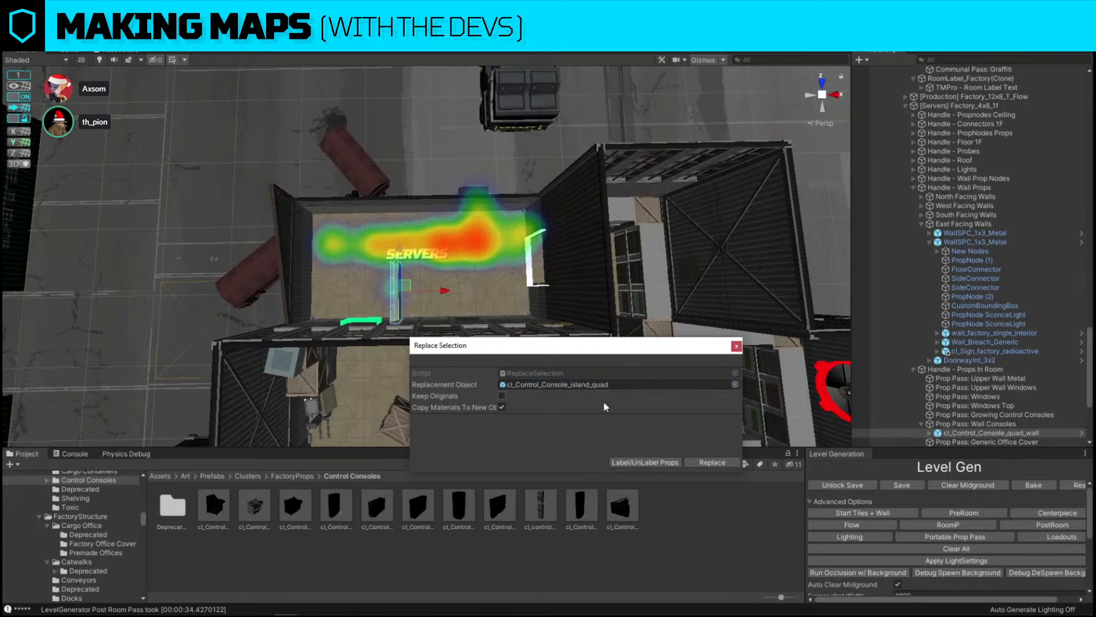
click(712, 462)
Rotate the island quad console horizontally and move it up beside the servers room label
key(f)
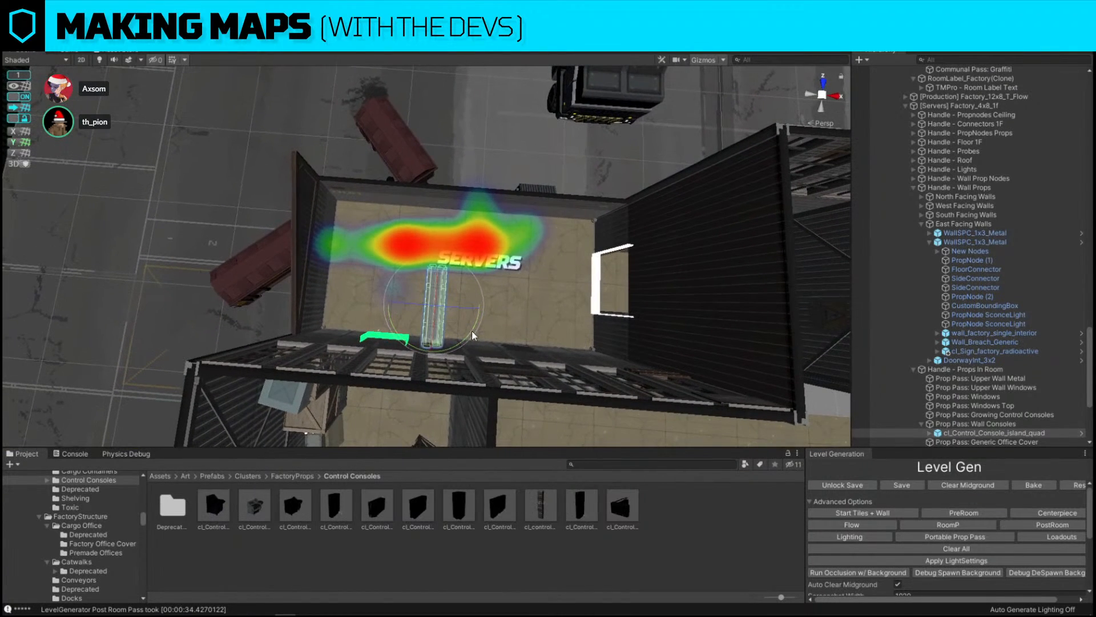
drag(469, 333, 244, 348)
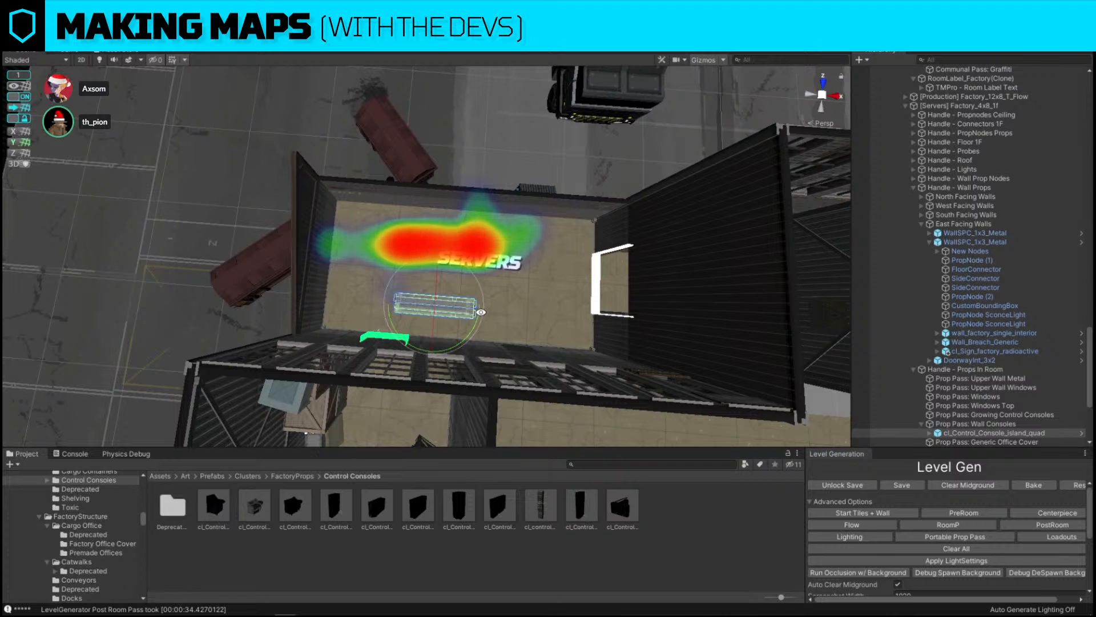
key(w)
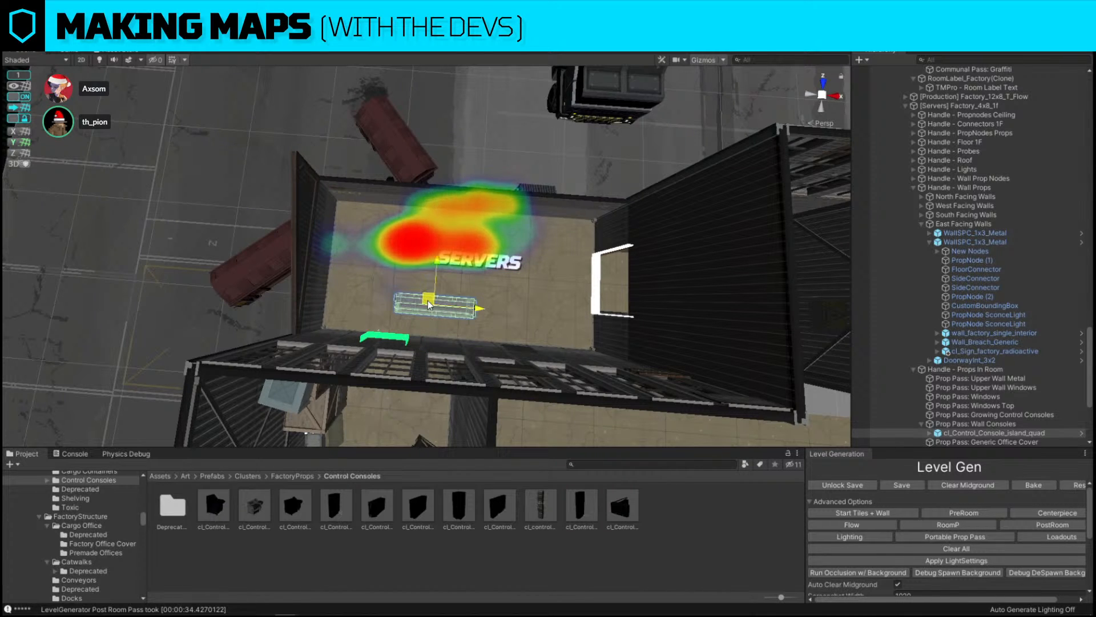
drag(427, 300, 423, 265)
right_drag(423, 265, 455, 280)
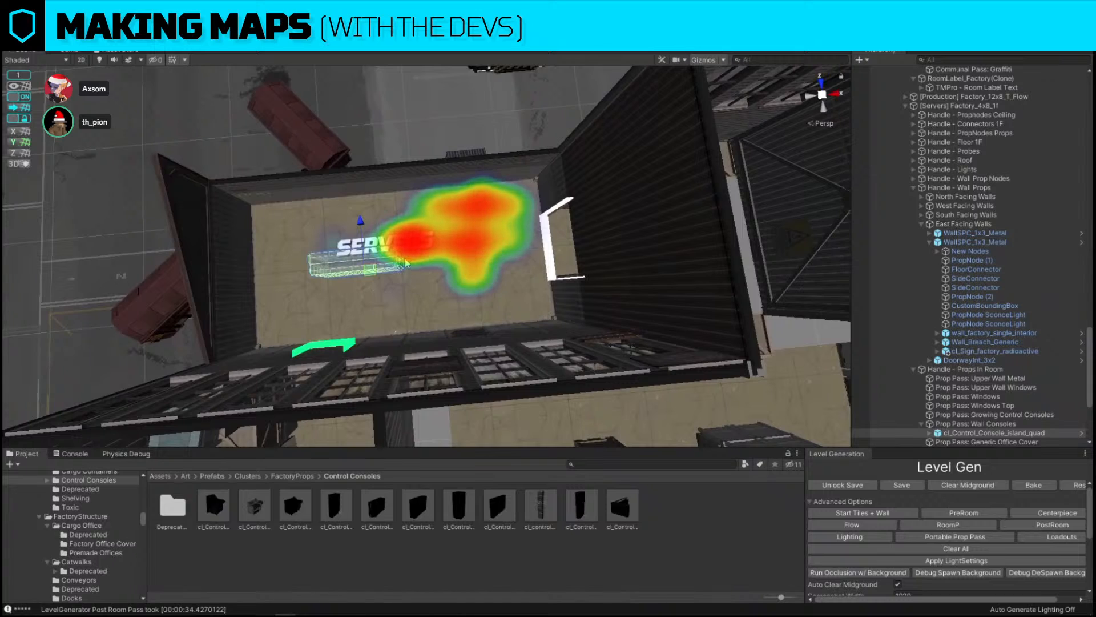
Duplicate the island console, move the copy to the right, and replace it with cl_Control_Console_island_single
key(ctrl+d)
drag(422, 260, 527, 250)
key(ctrl+shift+r)
drag(458, 500, 586, 384)
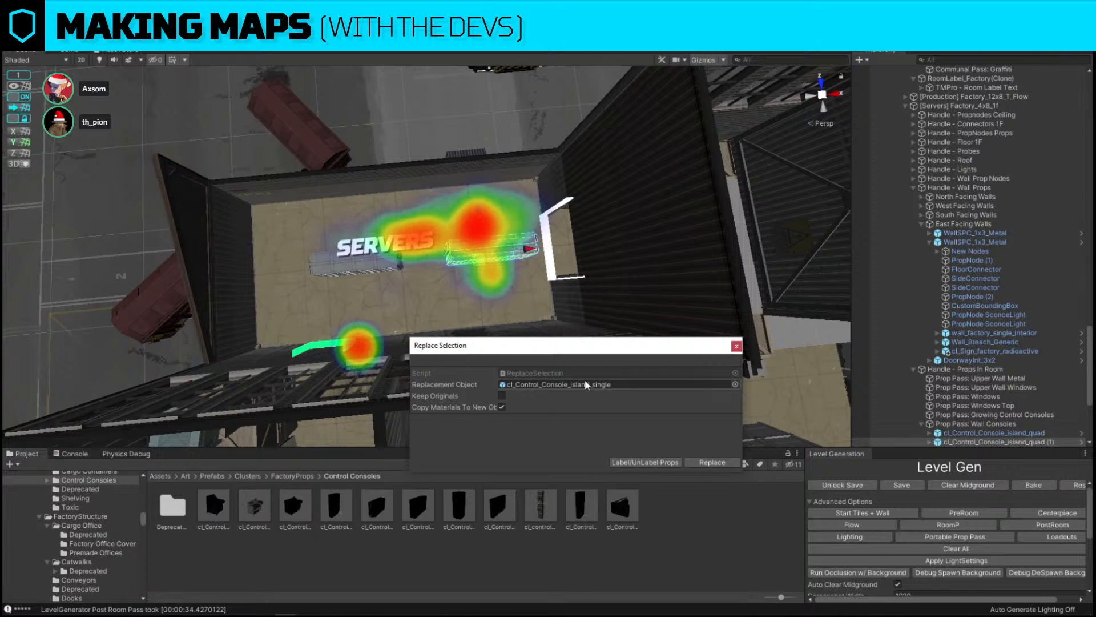
click(711, 461)
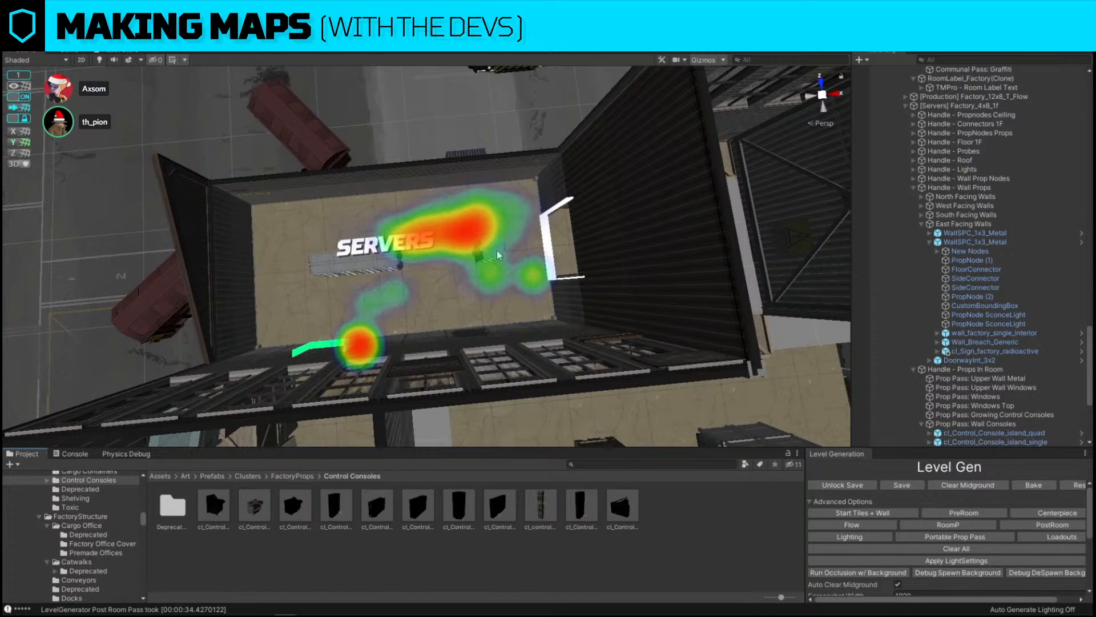
Nudge the single island console slightly toward the quad console
drag(514, 251, 505, 252)
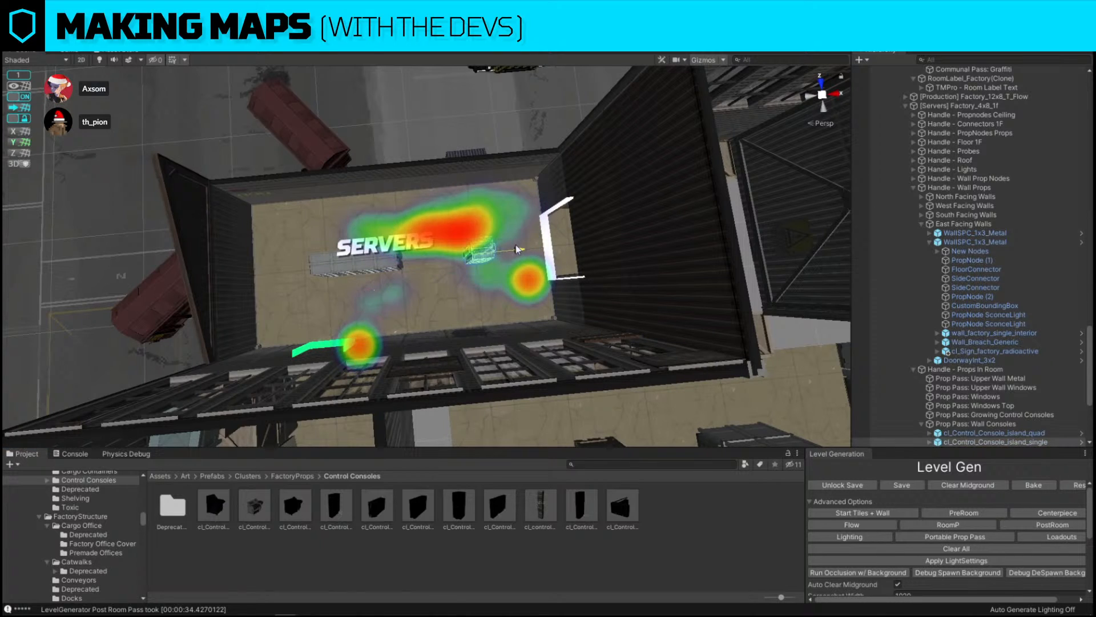
click(347, 258)
ctrl+click(311, 273)
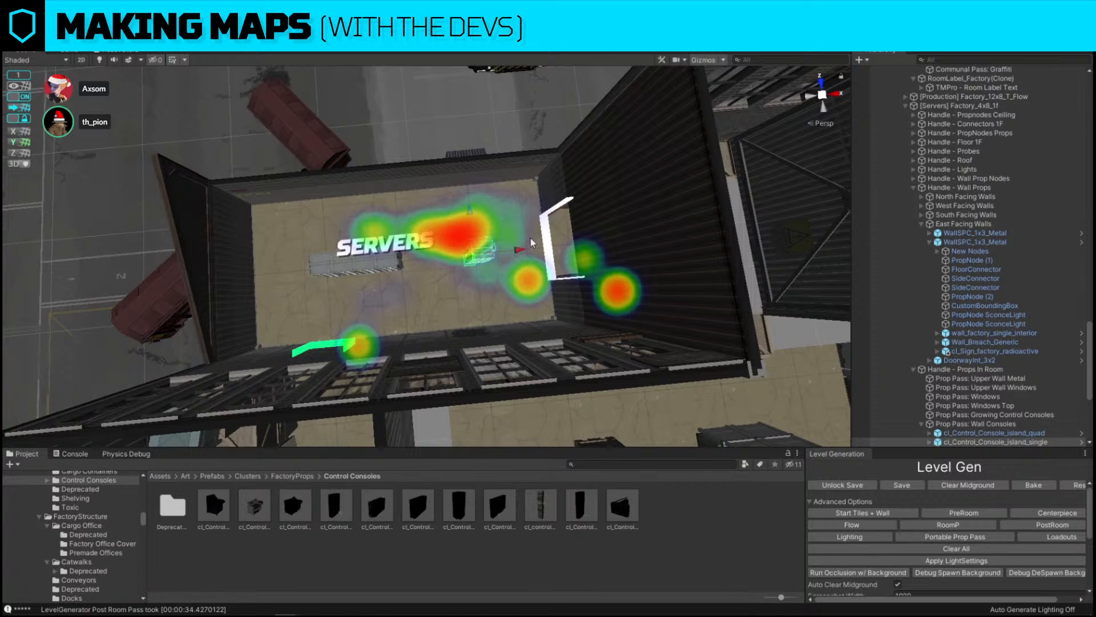
right_drag(530, 237, 578, 206)
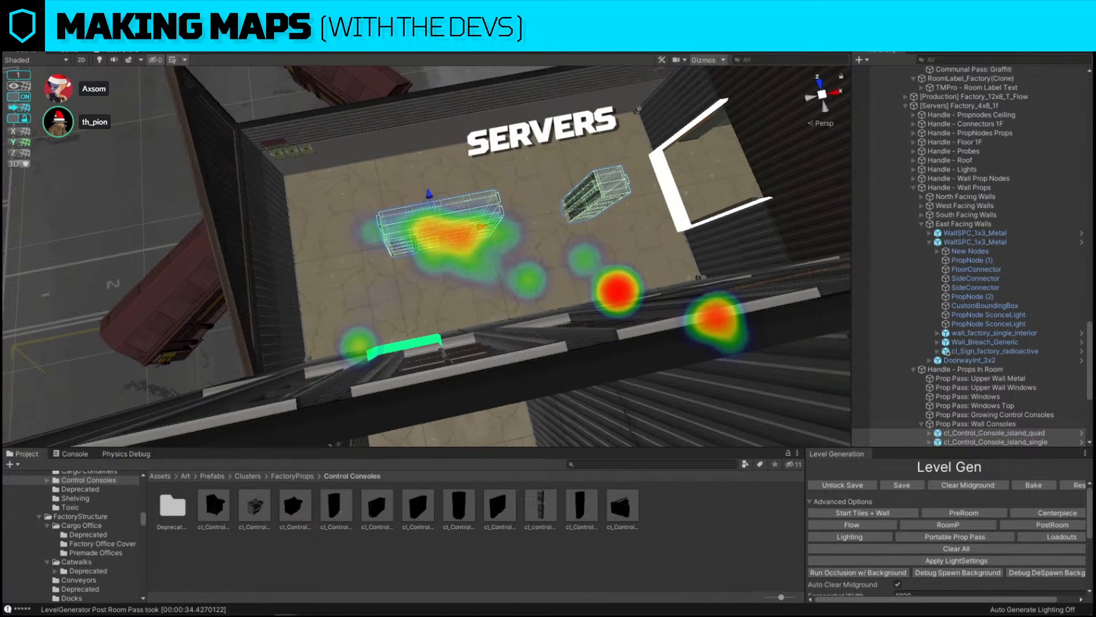
Run the Loadouts pass from the Level Gen panel and reselect the island quad console
click(562, 319)
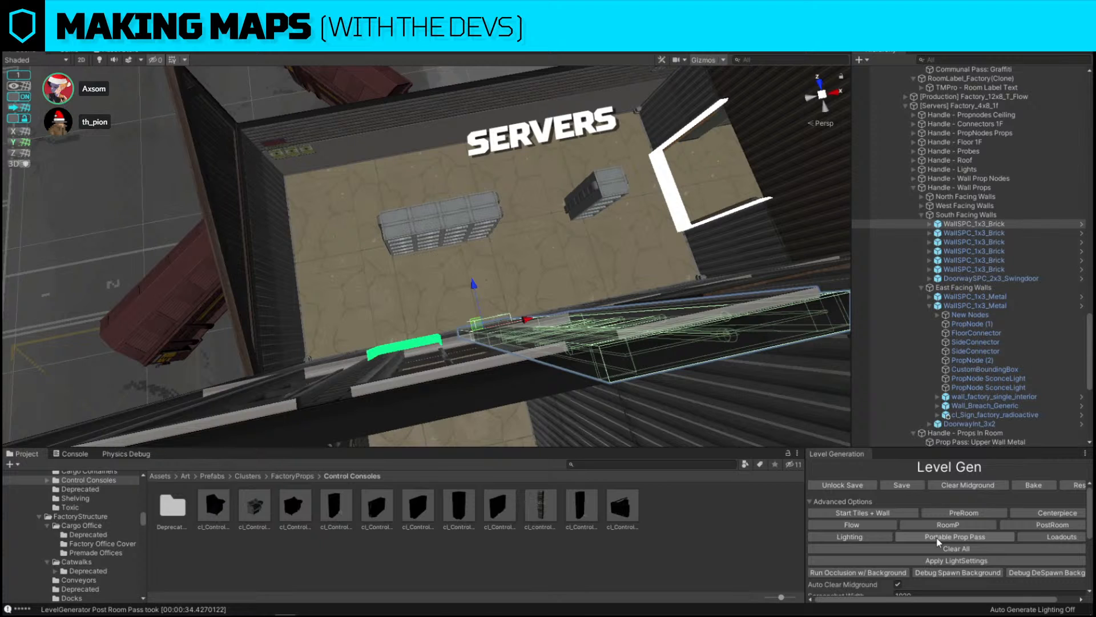
click(1049, 539)
click(448, 218)
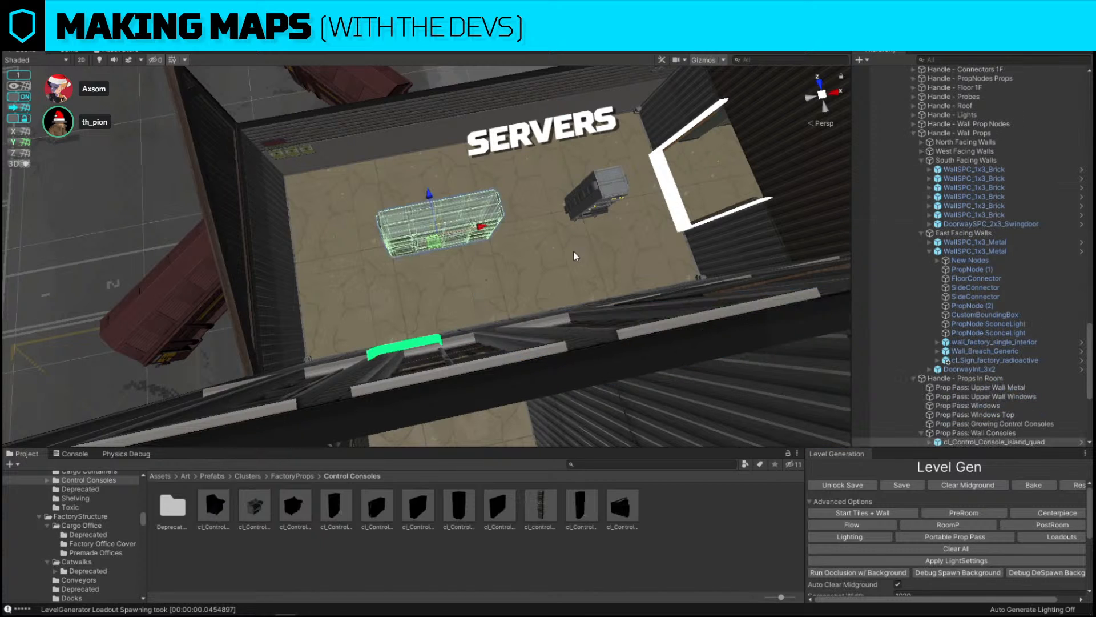
Duplicate the island quad console, move the copy toward the back wall, and replace it with cl_Control_Console_quad_wall
alt+drag(573, 251, 532, 238)
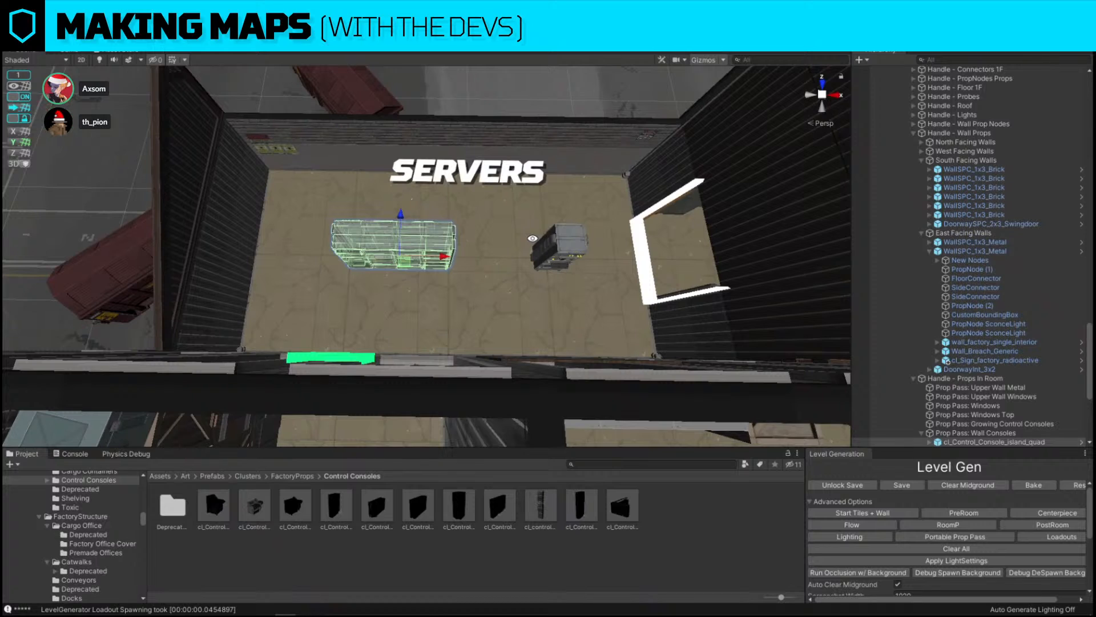
key(ctrl+d)
drag(404, 255, 375, 207)
key(ctrl+shift+r)
drag(500, 516, 599, 384)
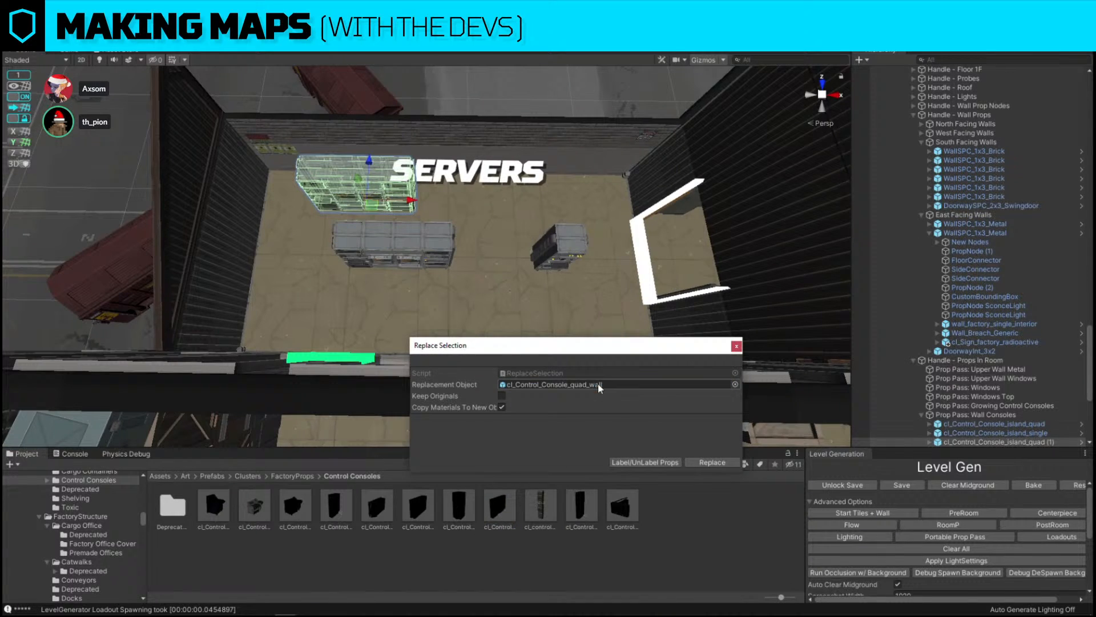
click(718, 462)
Rotate the quad wall console to face the room and move it against the back wall beside the SERVERS label
key(e)
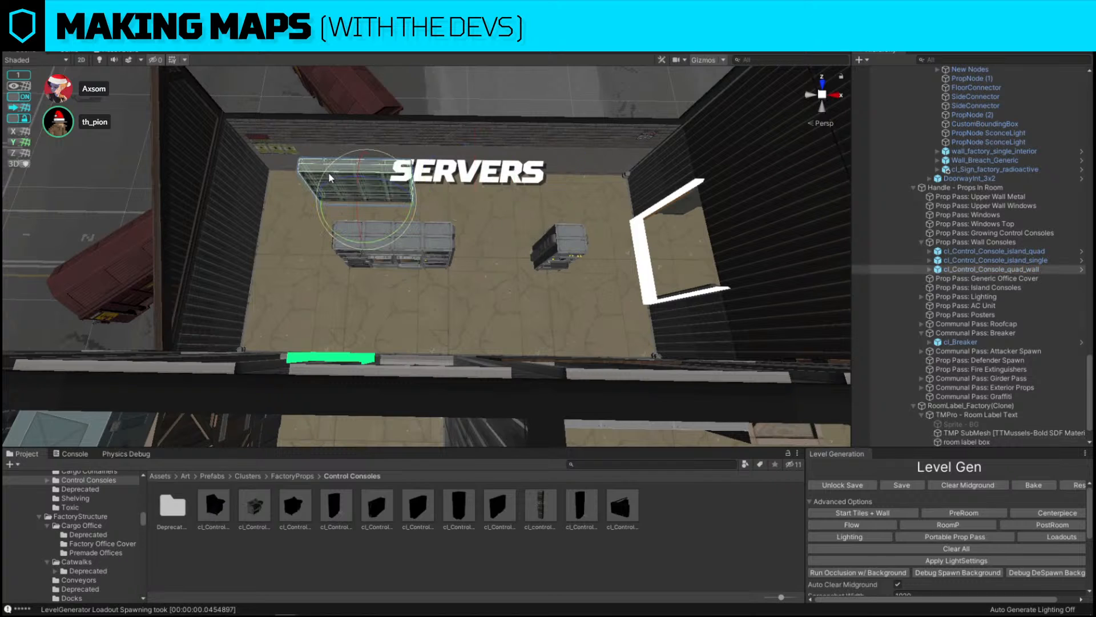
ctrl+drag(386, 245, 686, 218)
key(w)
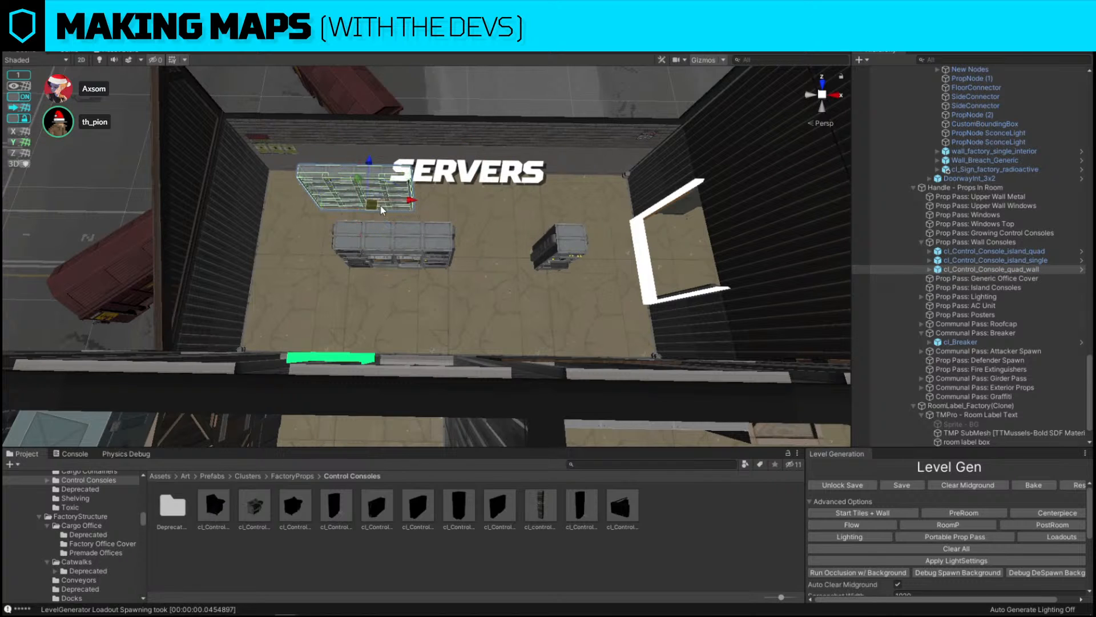
drag(375, 211, 320, 183)
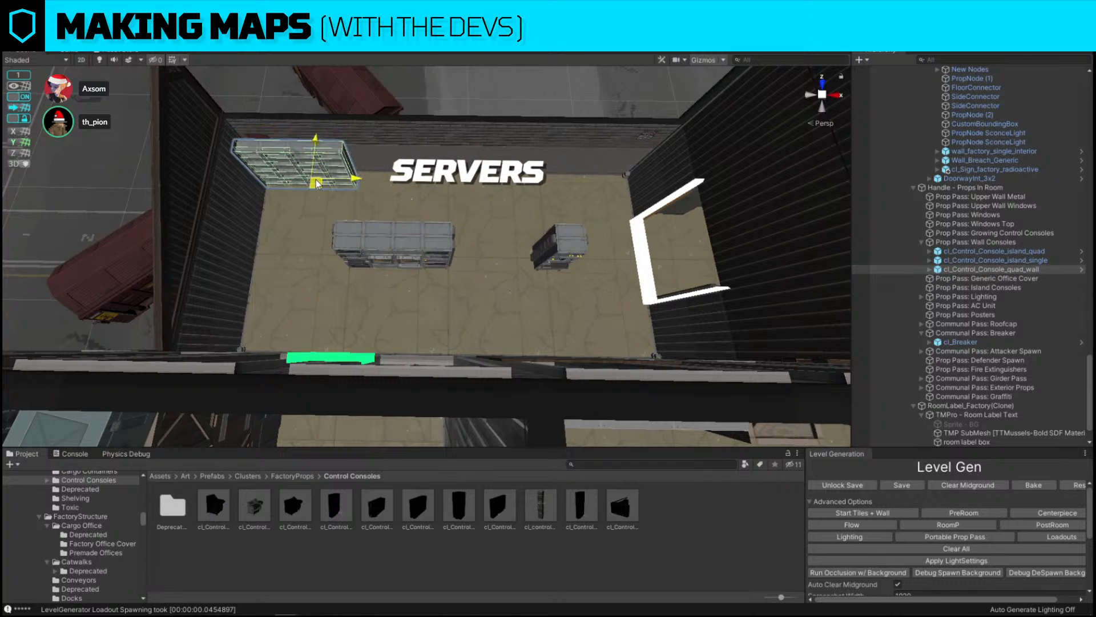
right_drag(454, 188, 456, 180)
Nudge the quad wall console flush against the servers room's back wall with snapping off
key(f)
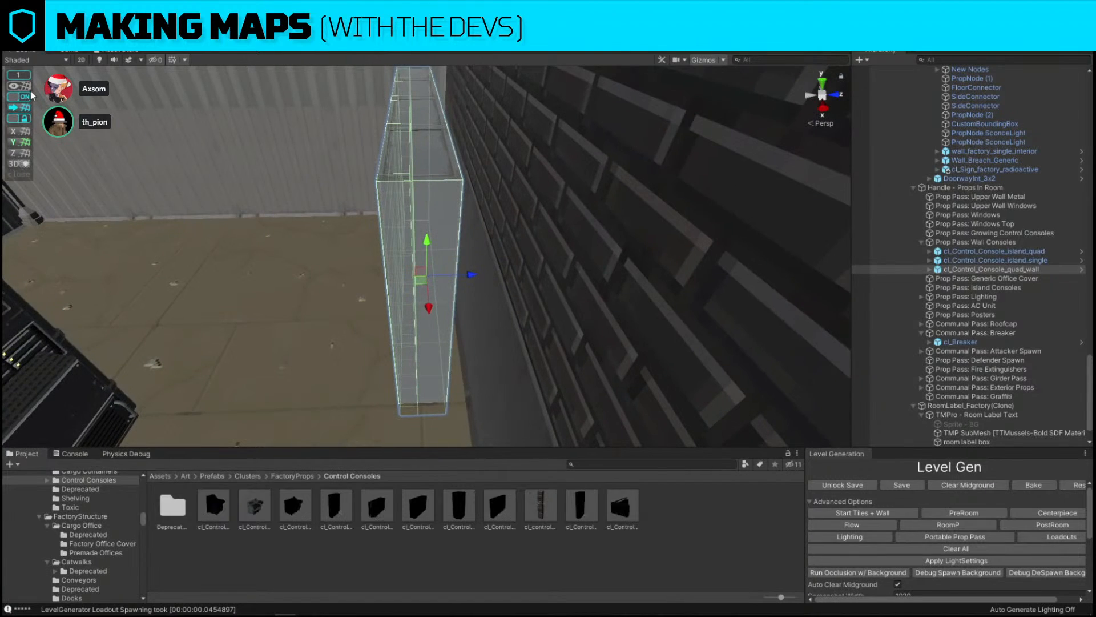
click(25, 98)
drag(476, 274, 489, 276)
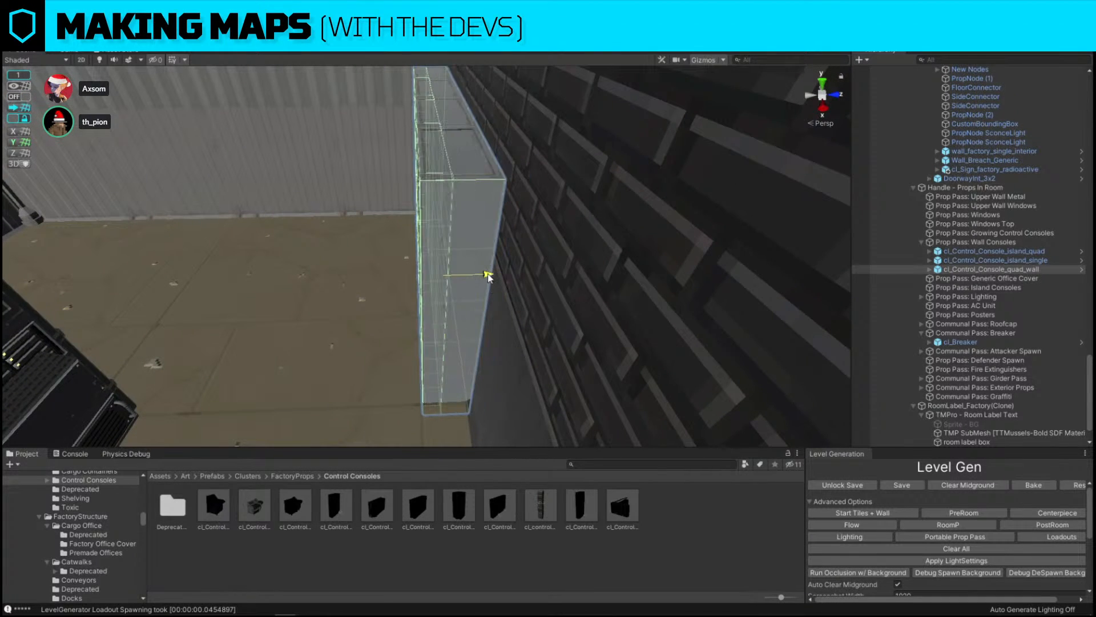
right_drag(297, 280, 560, 296)
key(s)
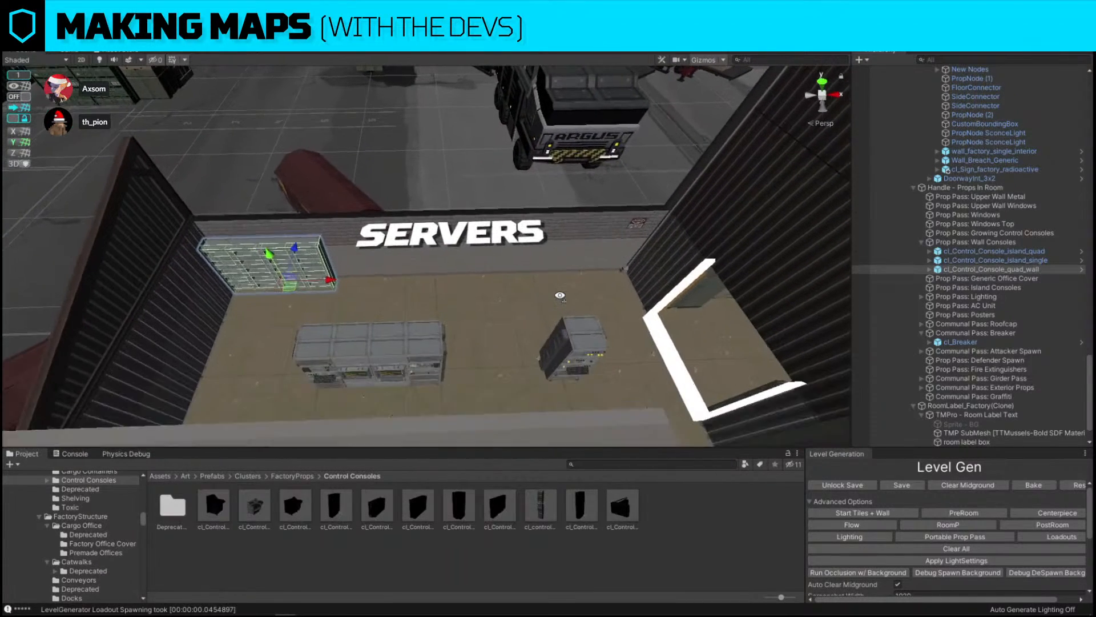
Turn snapping back on and duplicate the wall console three times to line the servers room's back wall
click(24, 96)
key(ctrl+d)
drag(331, 281, 641, 281)
key(ctrl+d)
key(ctrl+d)
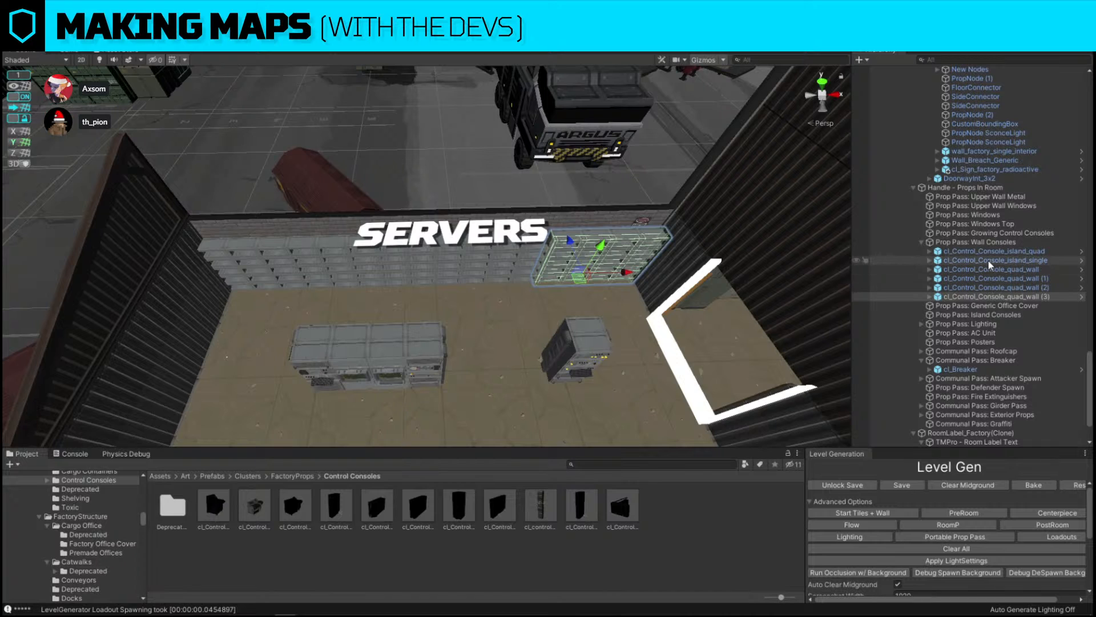
Select all four quad wall consoles and run the Loadouts pass from the Level Gen panel
shift+click(991, 269)
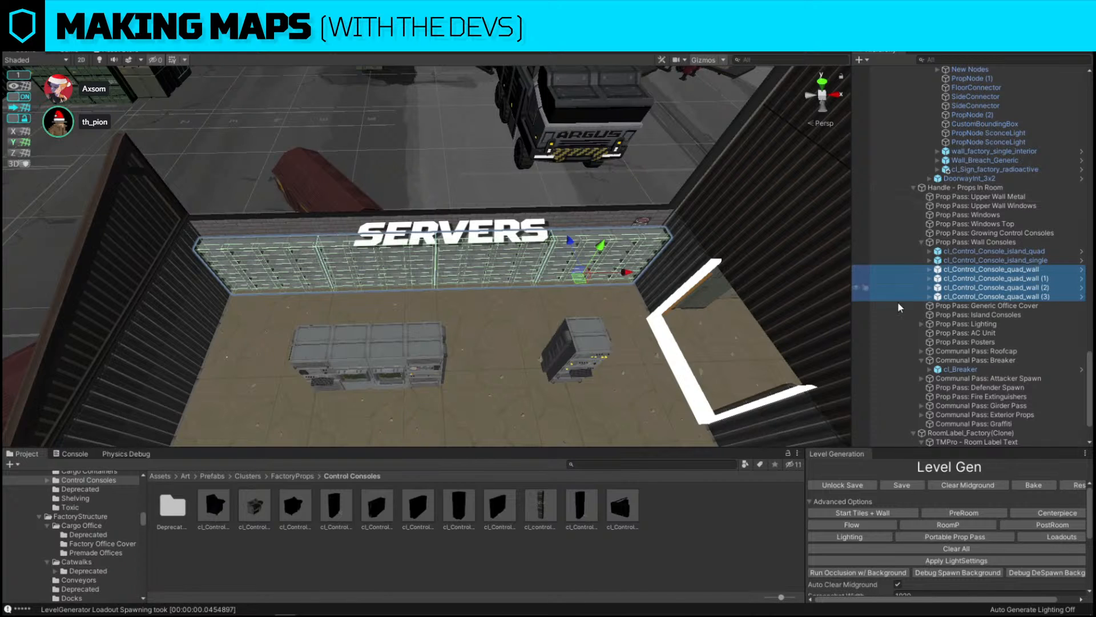
click(1037, 537)
right_drag(418, 197, 407, 93)
click(406, 95)
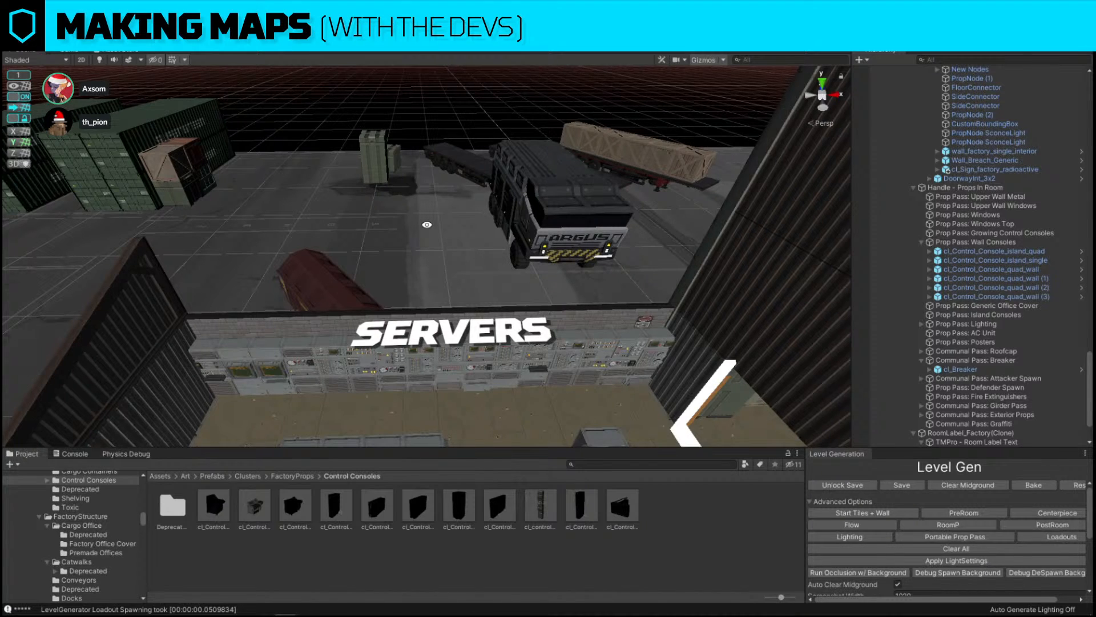
Move the DOCK room label further into the dock area
alt+drag(547, 158, 544, 233)
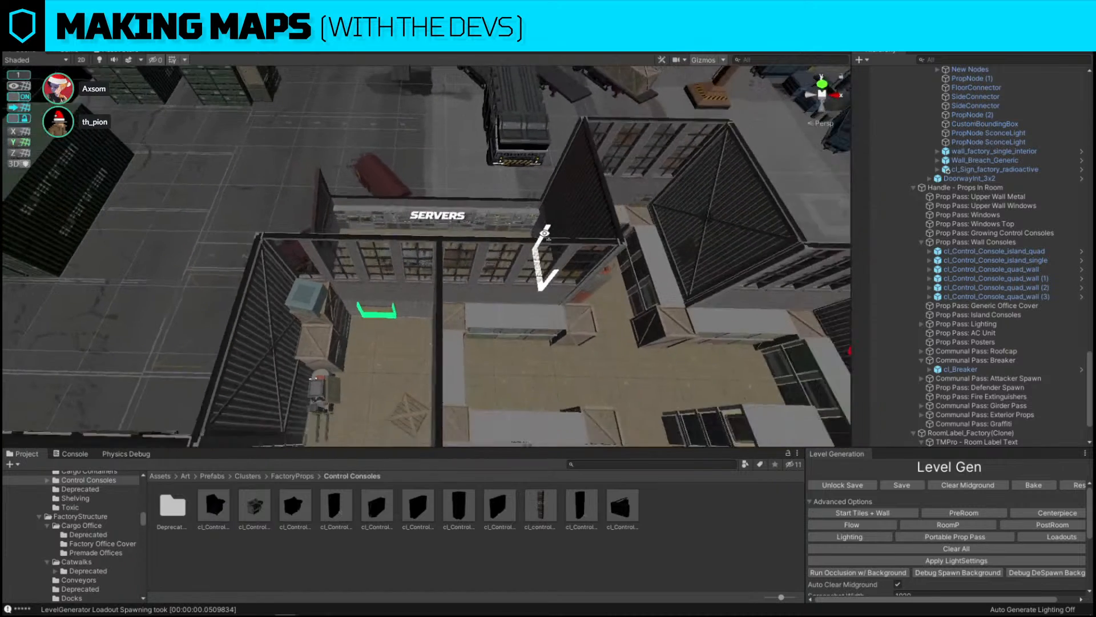
scroll(545, 233, down, 5)
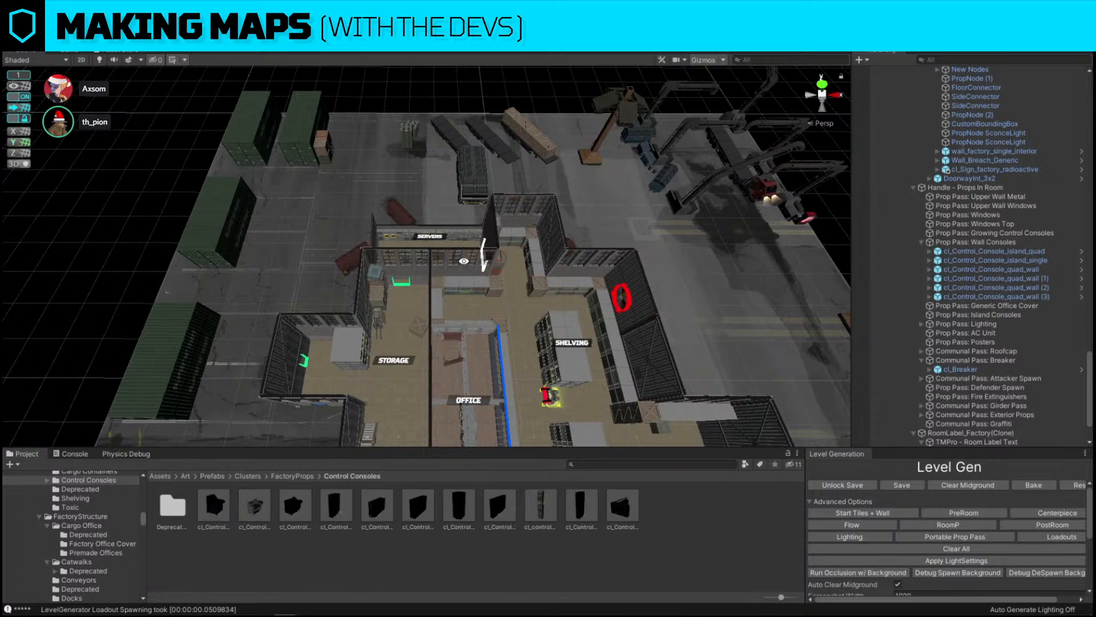
alt+drag(468, 264, 496, 288)
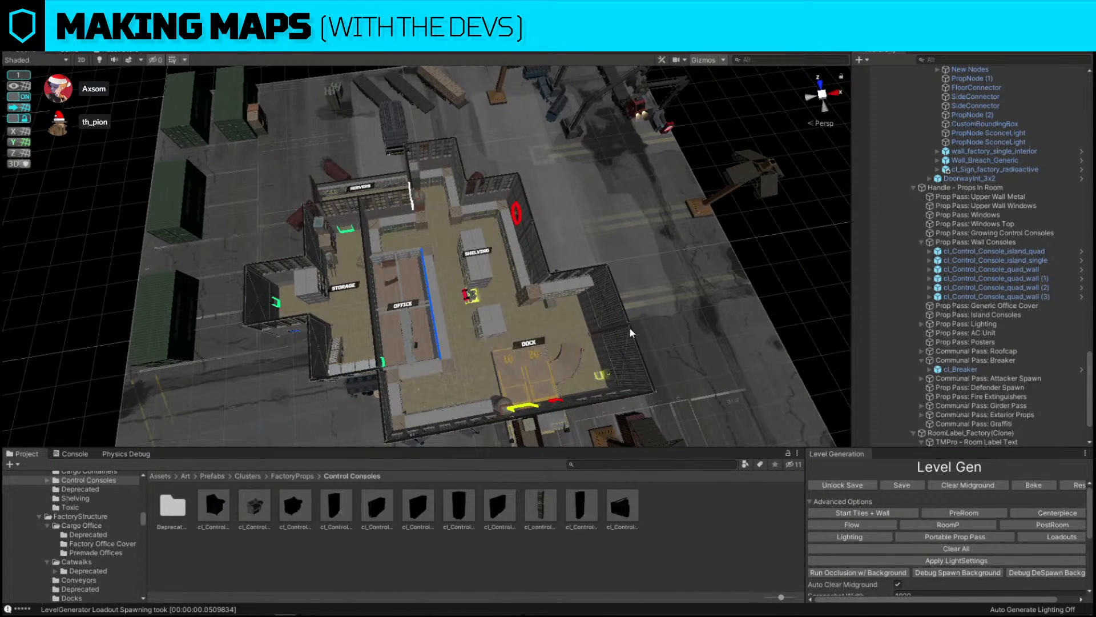
click(529, 343)
alt+drag(634, 354, 596, 331)
scroll(965, 129, up, 1)
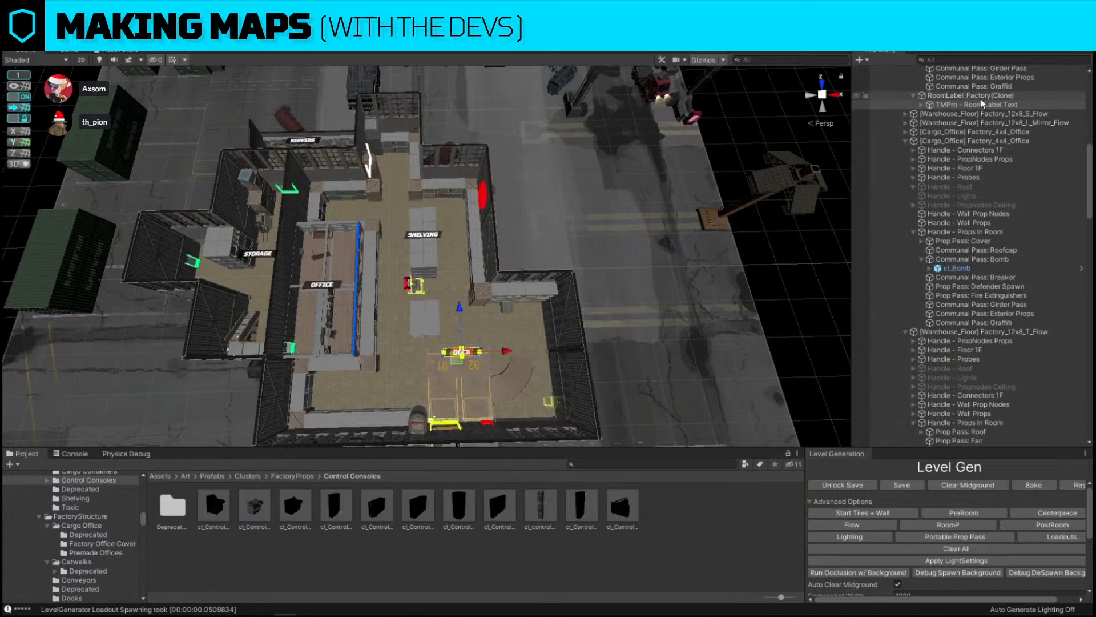
drag(460, 316, 464, 347)
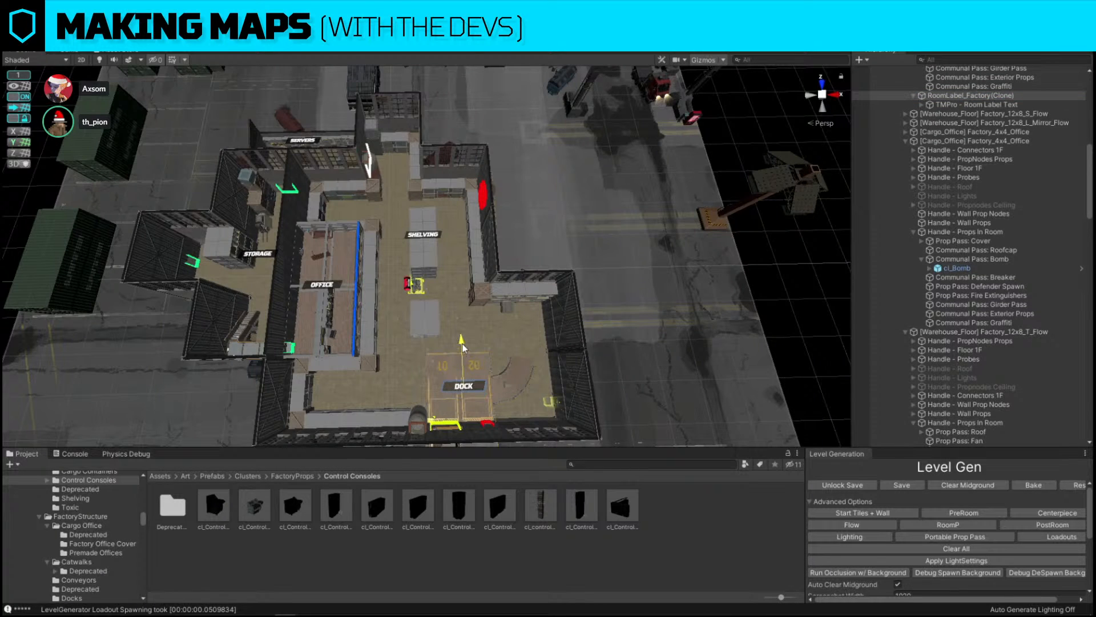
Run the Lighting pass from the Level Gen panel
click(850, 537)
click(814, 237)
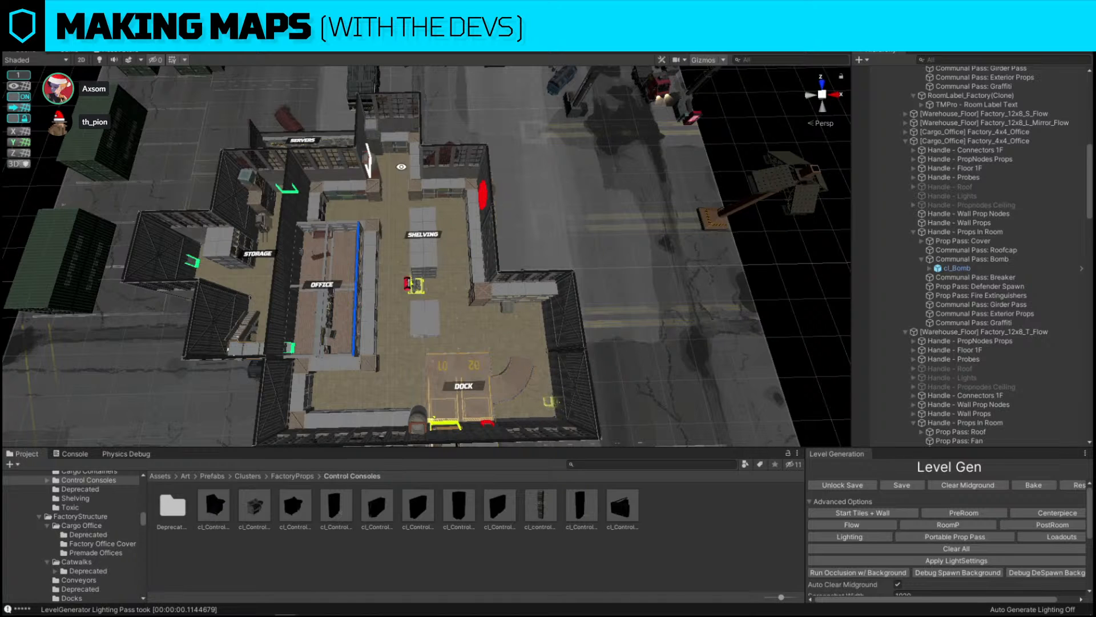
Examine the spawn heatmap and the servers and dock areas from several viewpoints
alt+drag(429, 217, 422, 219)
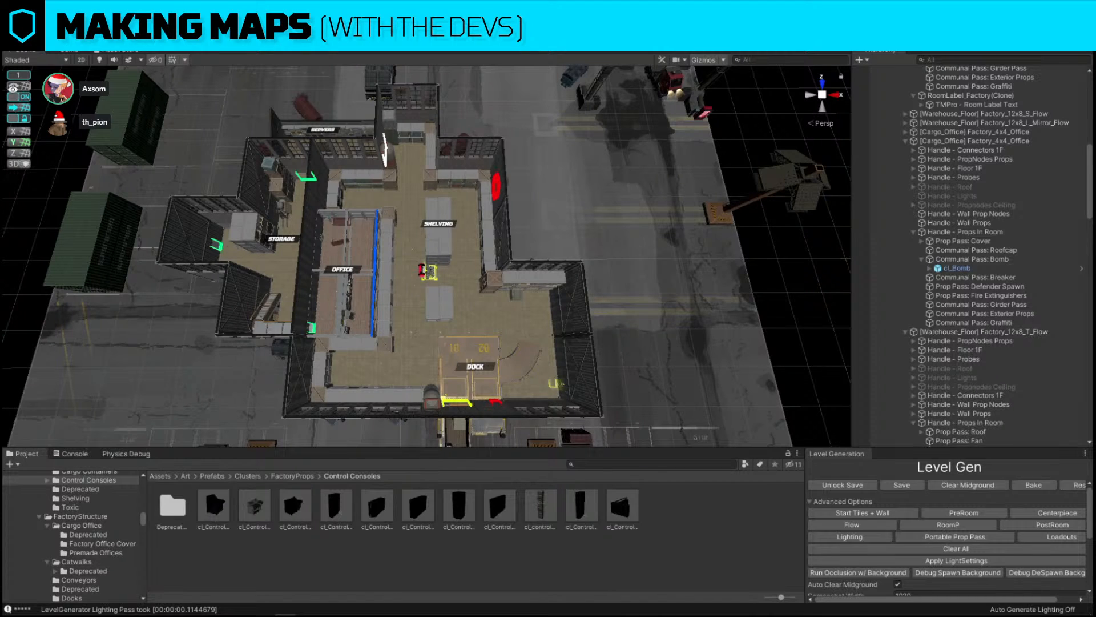
click(557, 382)
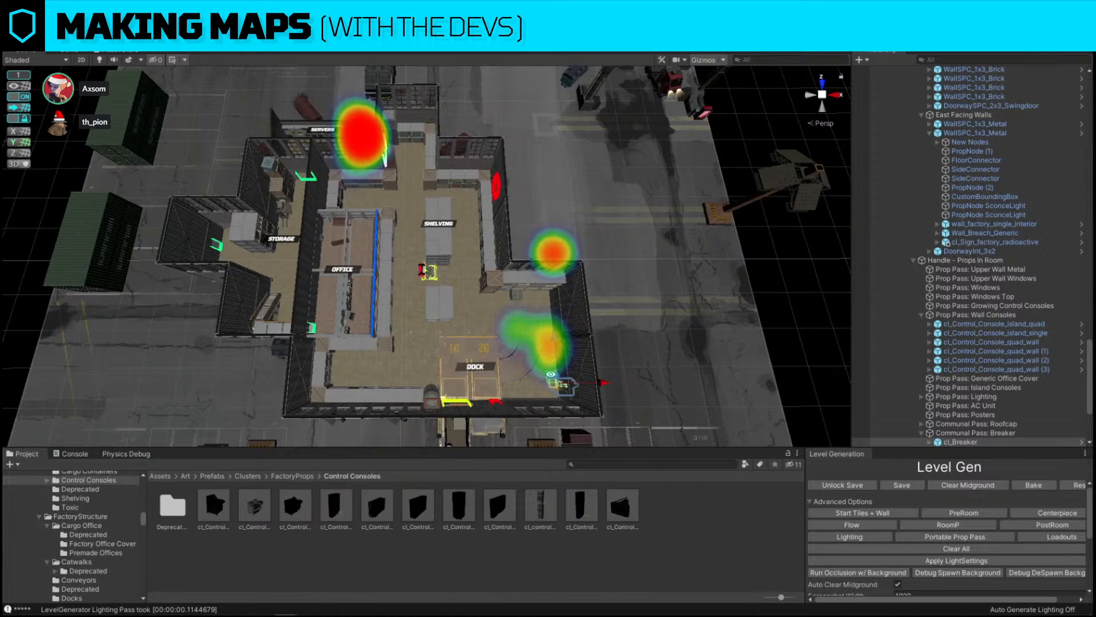
click(386, 185)
alt+scroll(372, 168, up, 10)
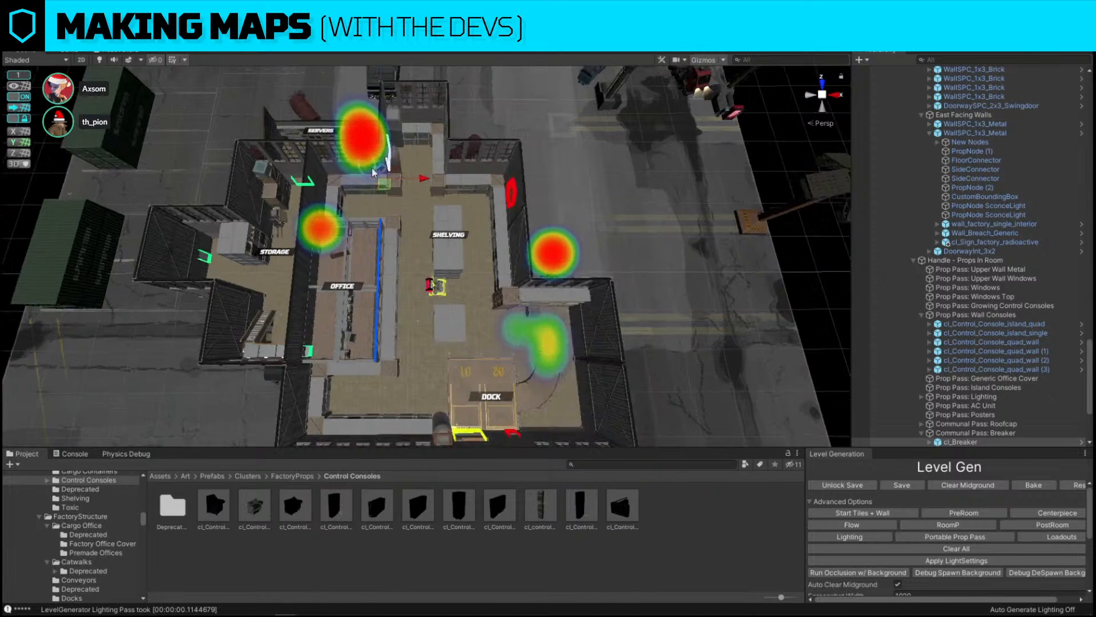
alt+drag(372, 168, 482, 223)
alt+scroll(523, 274, up, 5)
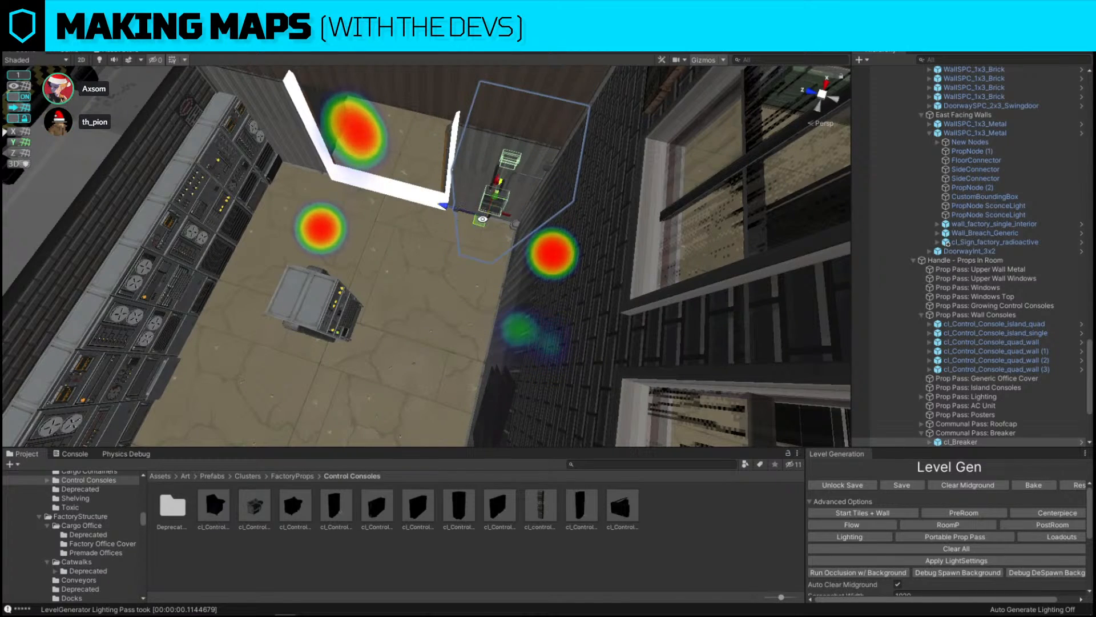
right_drag(482, 224, 288, 354)
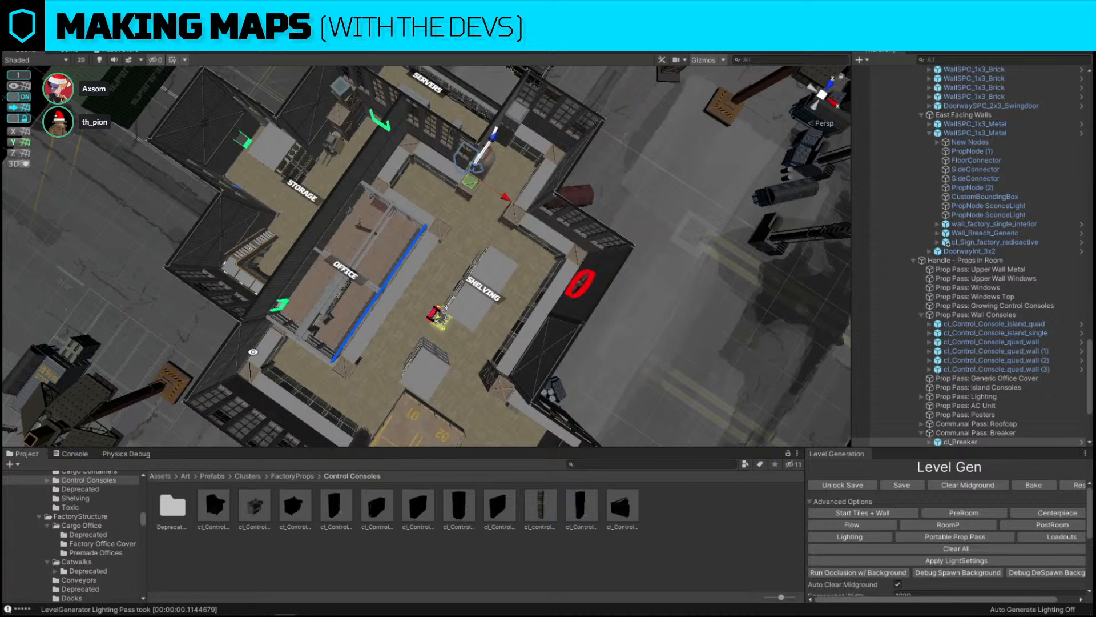
key(f)
alt+drag(303, 195, 623, 169)
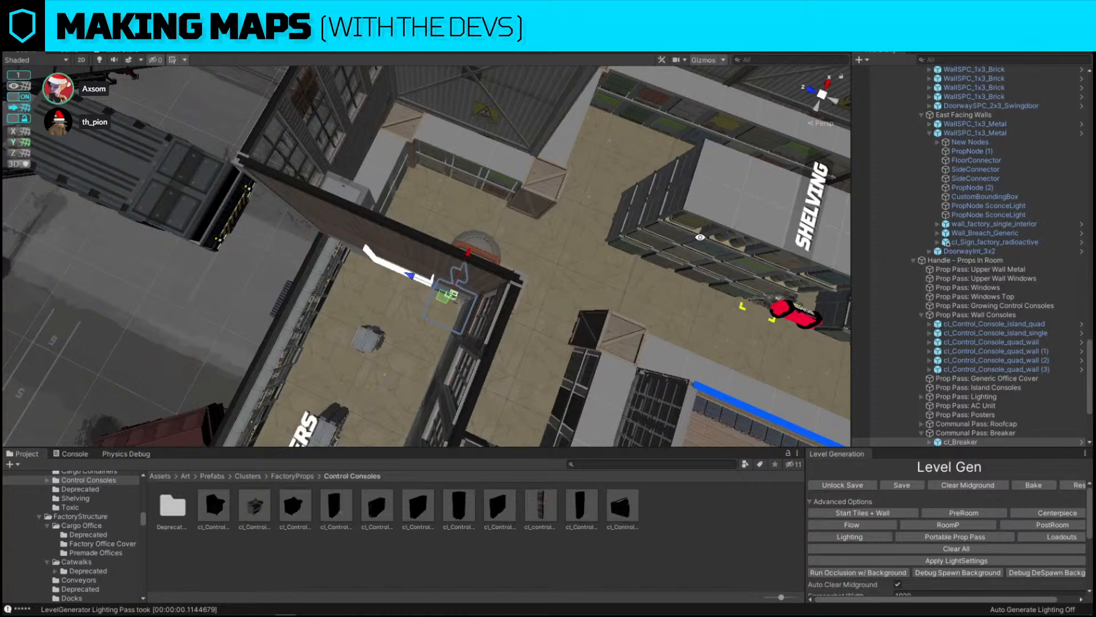
alt+drag(706, 220, 184, 290)
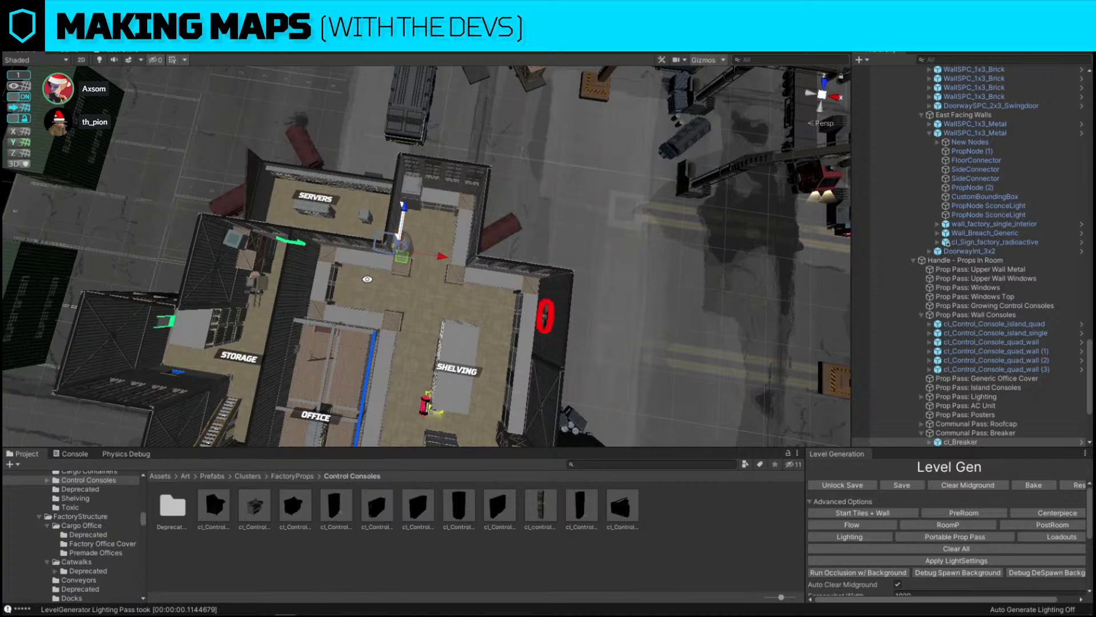
mouse_move(440, 244)
right_down()
mouse_move(555, 193)
mouse_move(441, 230)
right_up()
key(s)
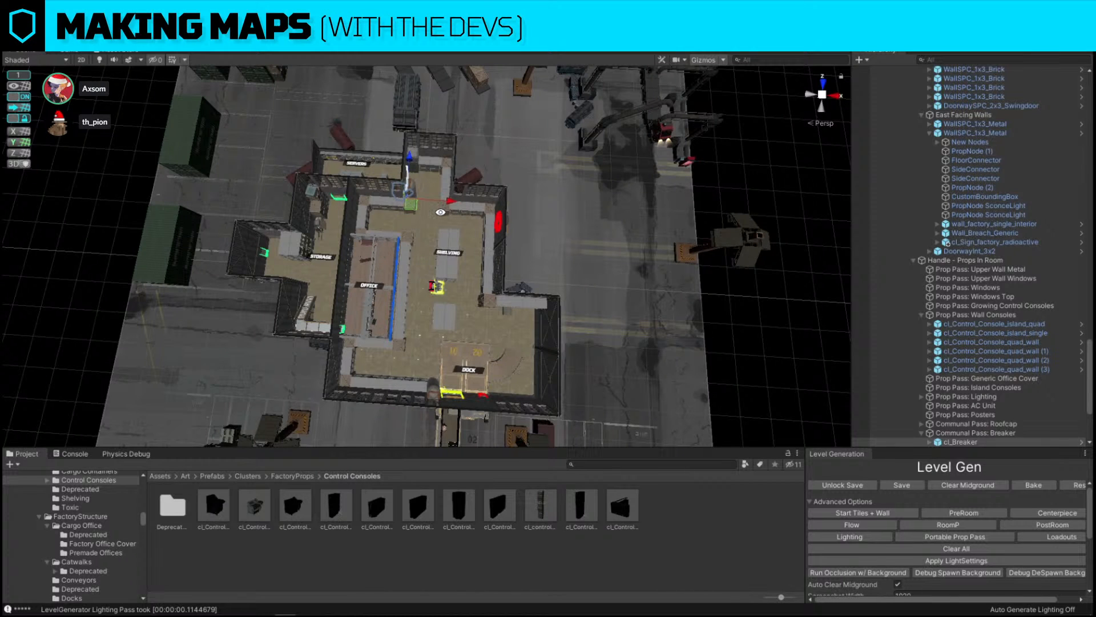
right_drag(596, 248, 645, 257)
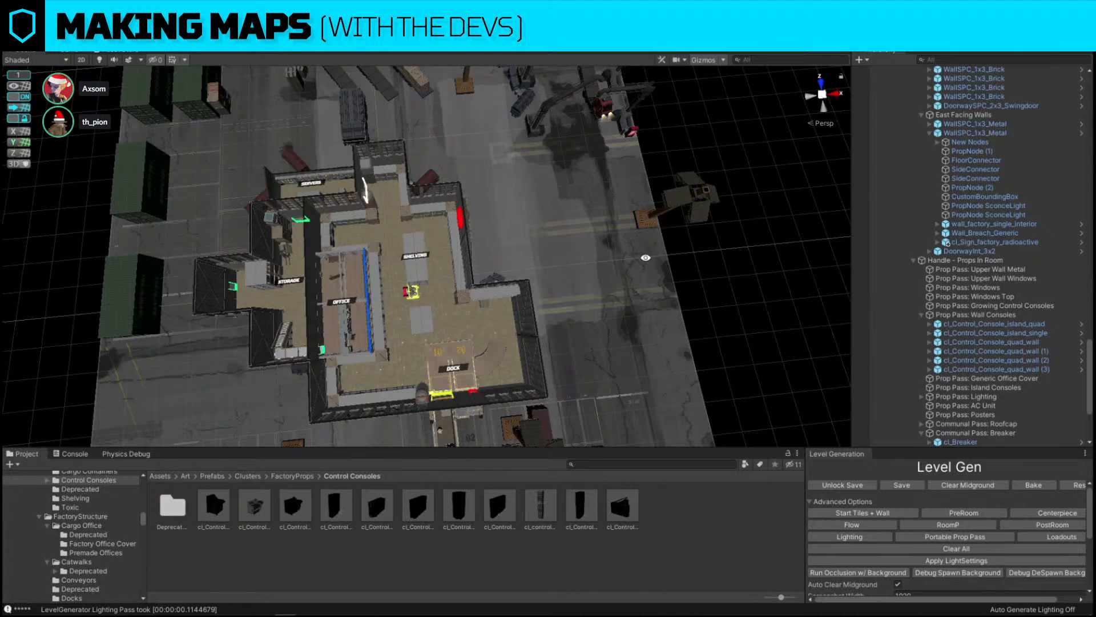
right_drag(467, 381, 457, 325)
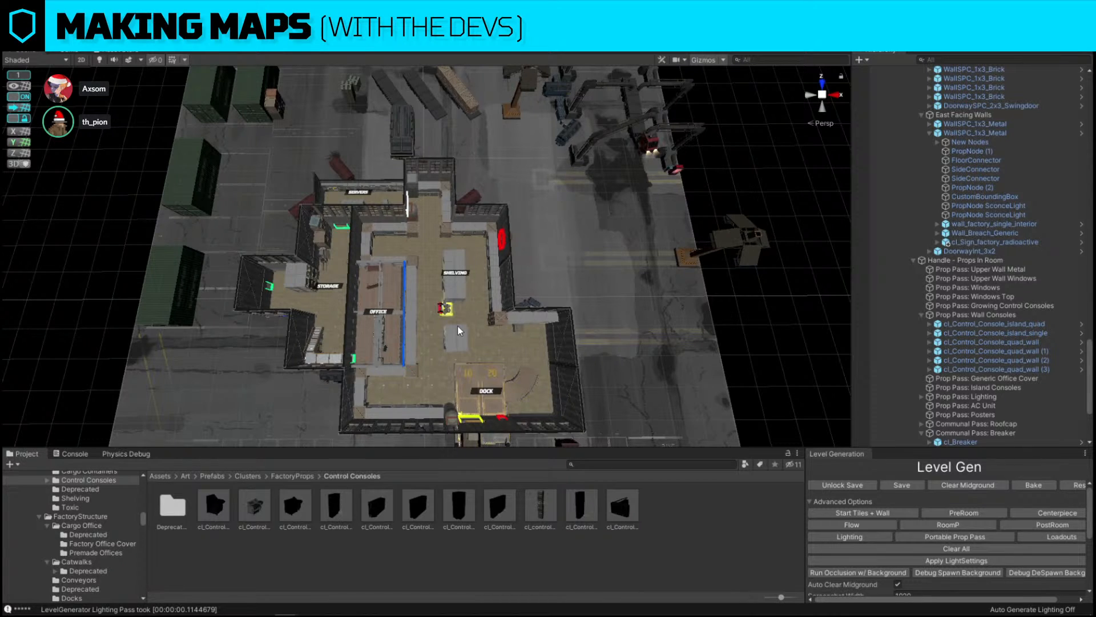
click(403, 133)
mouse_move(437, 235)
right_down()
mouse_move(483, 244)
mouse_move(452, 239)
right_up()
drag(383, 201, 529, 412)
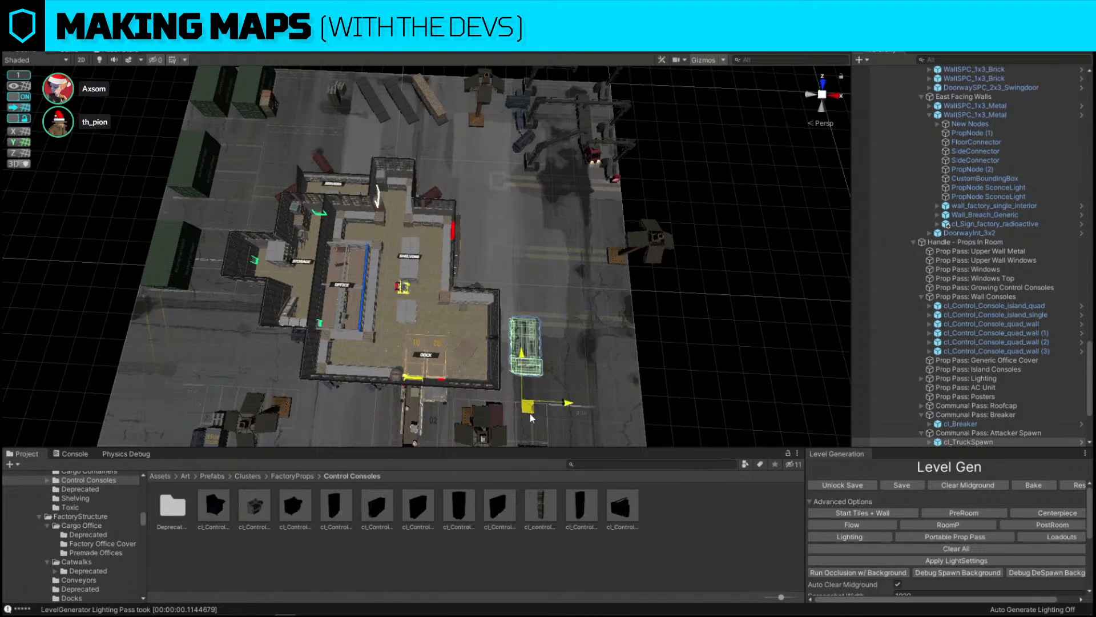
key(s)
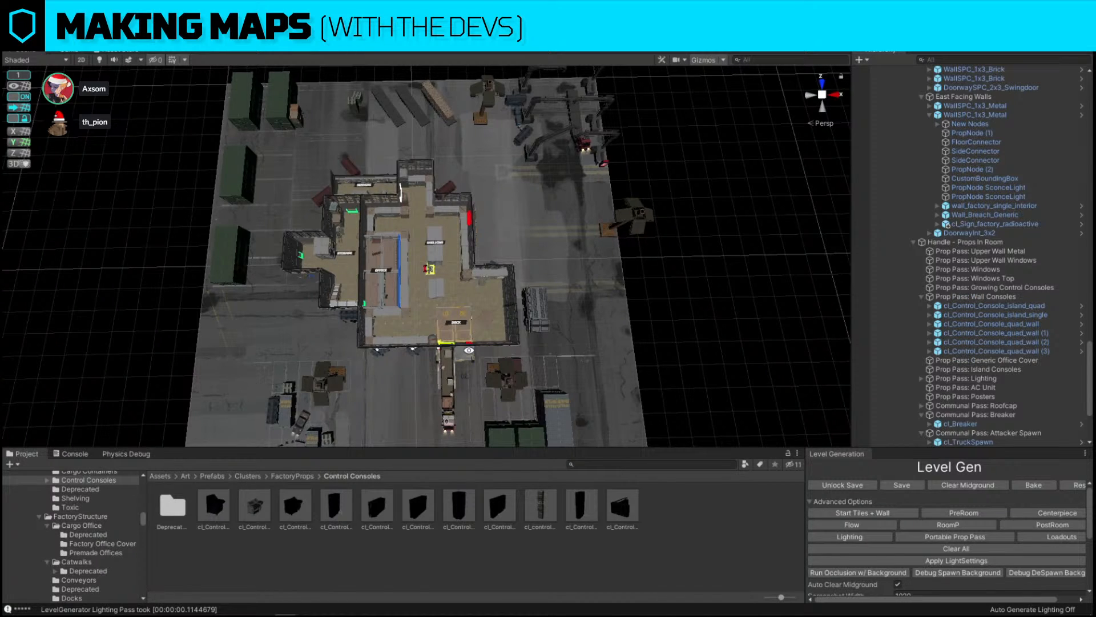
Move the 02 dock number marking up onto the loading dock stoop
right_drag(469, 350, 205, 271)
key(w)
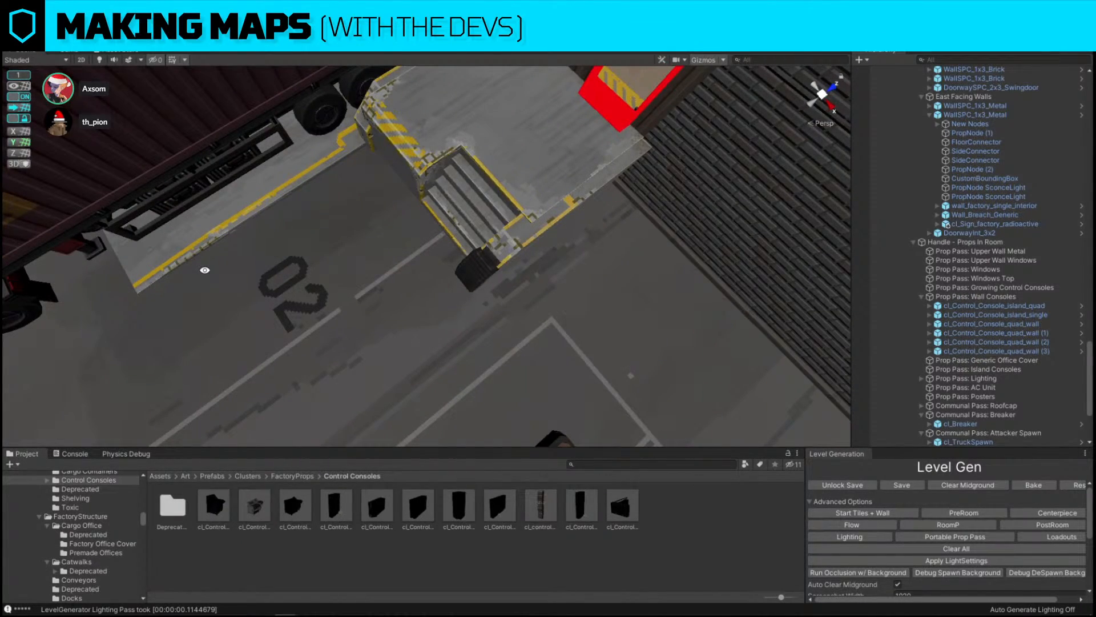
click(297, 277)
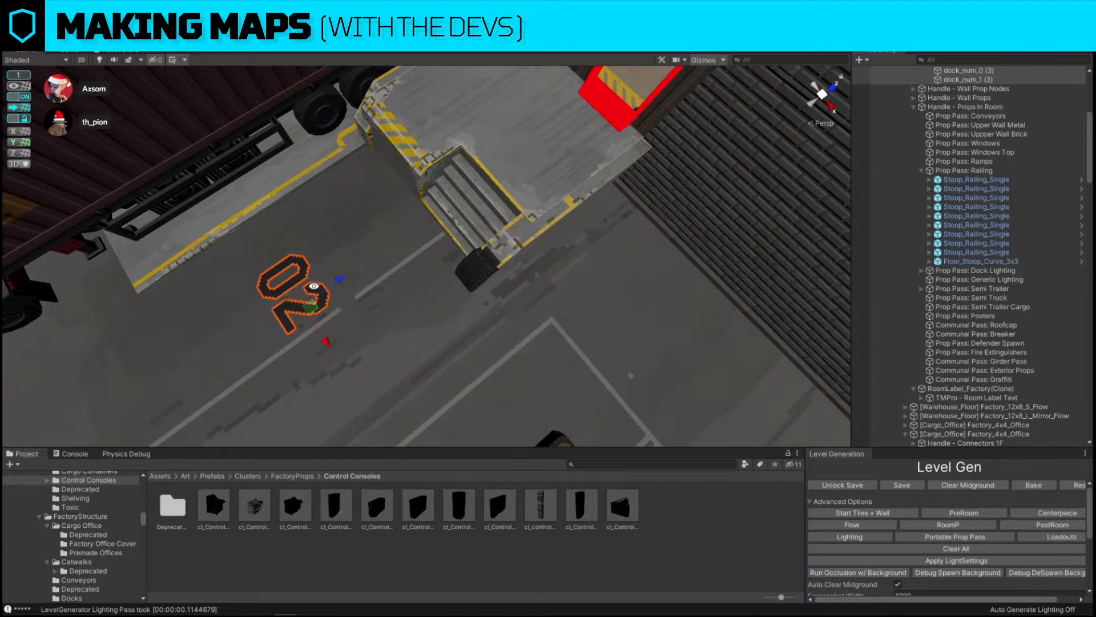
right_drag(314, 286, 29, 86)
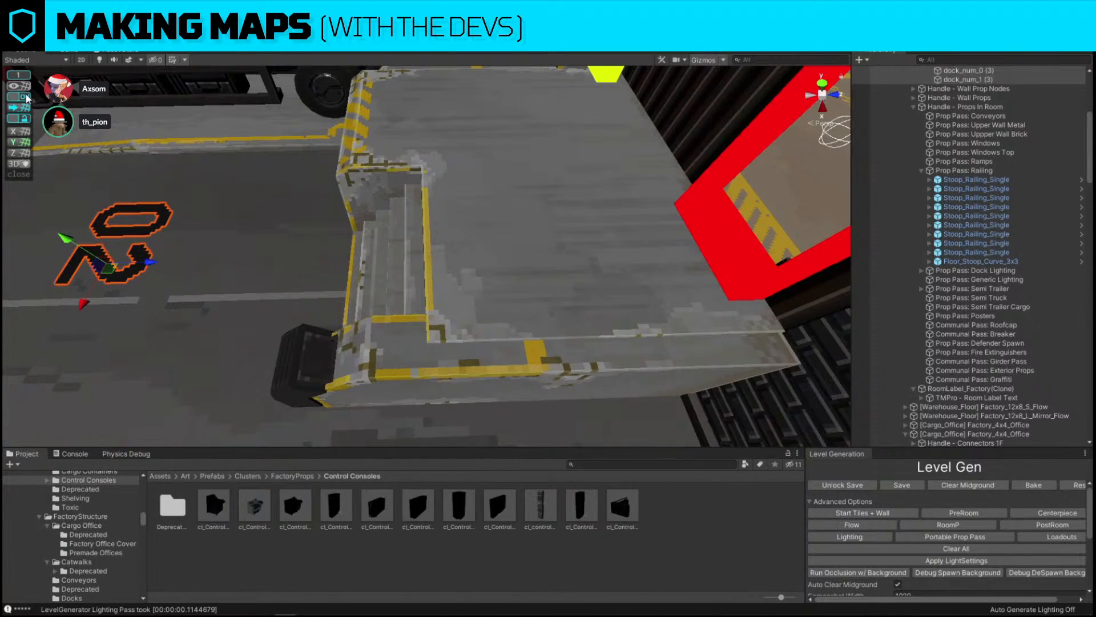
drag(108, 264, 542, 277)
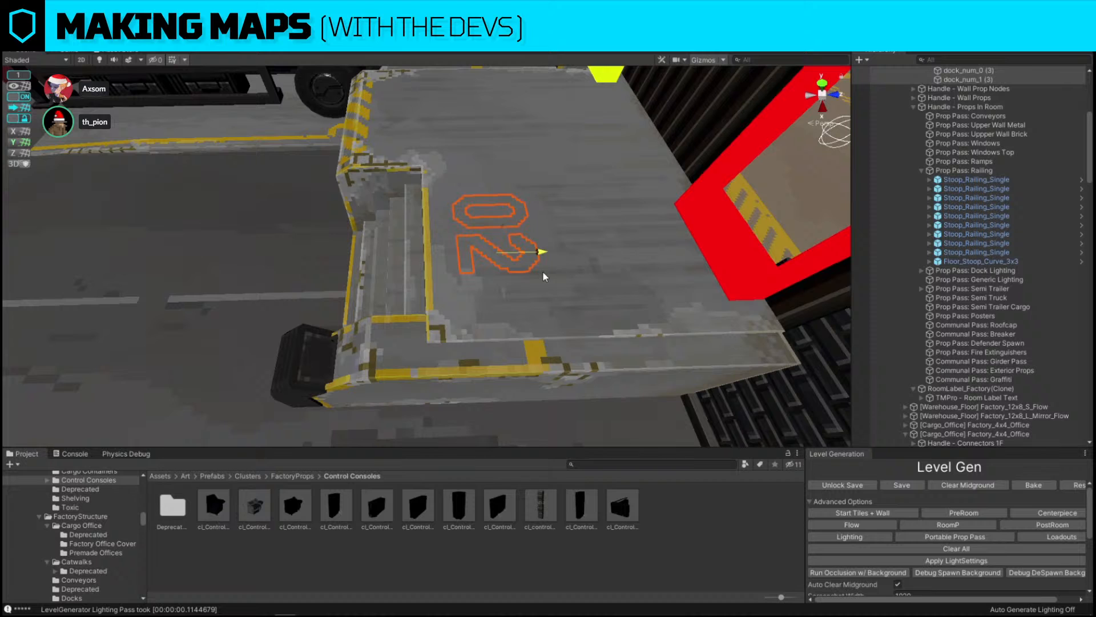
click(24, 97)
drag(503, 233, 514, 200)
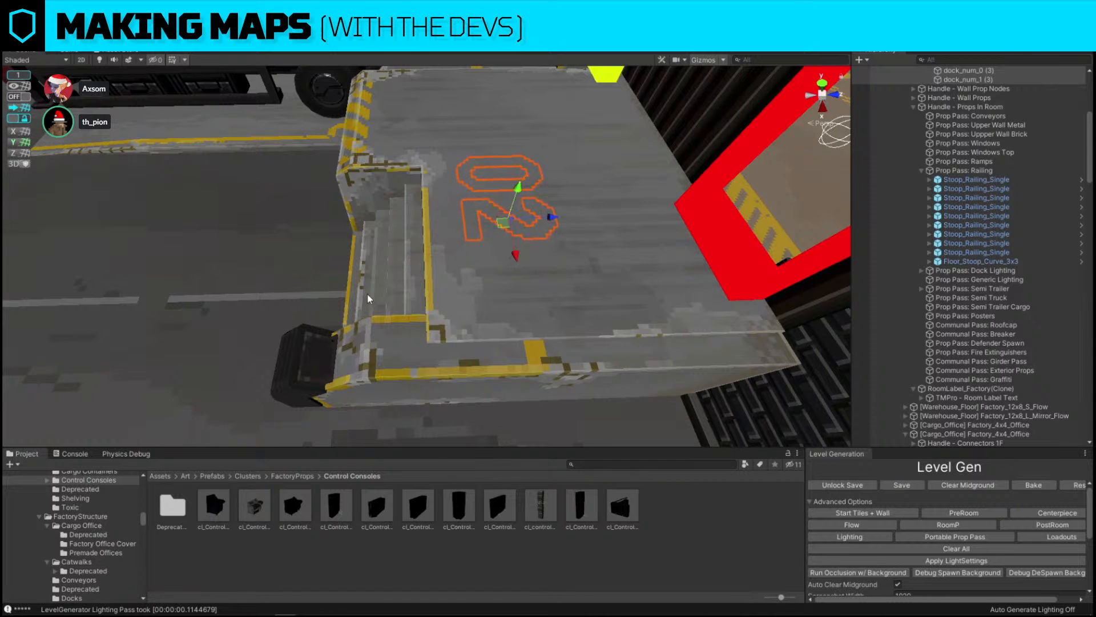
alt+drag(368, 298, 545, 191)
drag(495, 281, 374, 317)
key(s)
right_drag(374, 317, 398, 354)
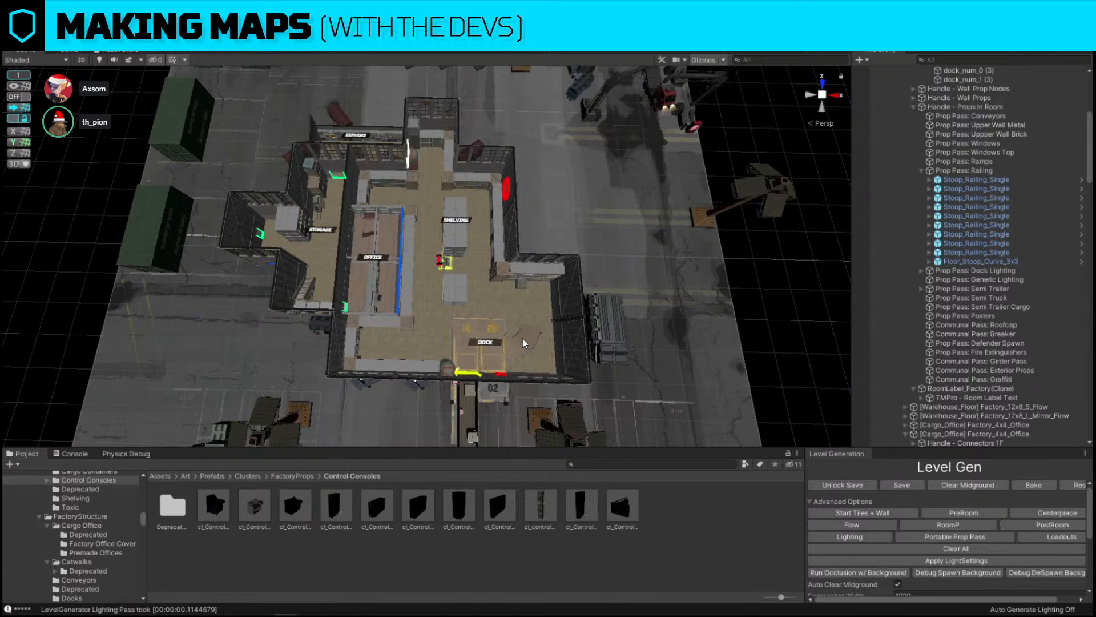
Examine the shelving aisles up close and the whole generated map from overhead viewpoints
key(w)
key(d)
right_drag(523, 338, 550, 362)
click(473, 378)
drag(577, 341, 476, 372)
key(s)
right_drag(424, 257, 369, 249)
key(w)
click(255, 264)
right_drag(422, 280, 481, 304)
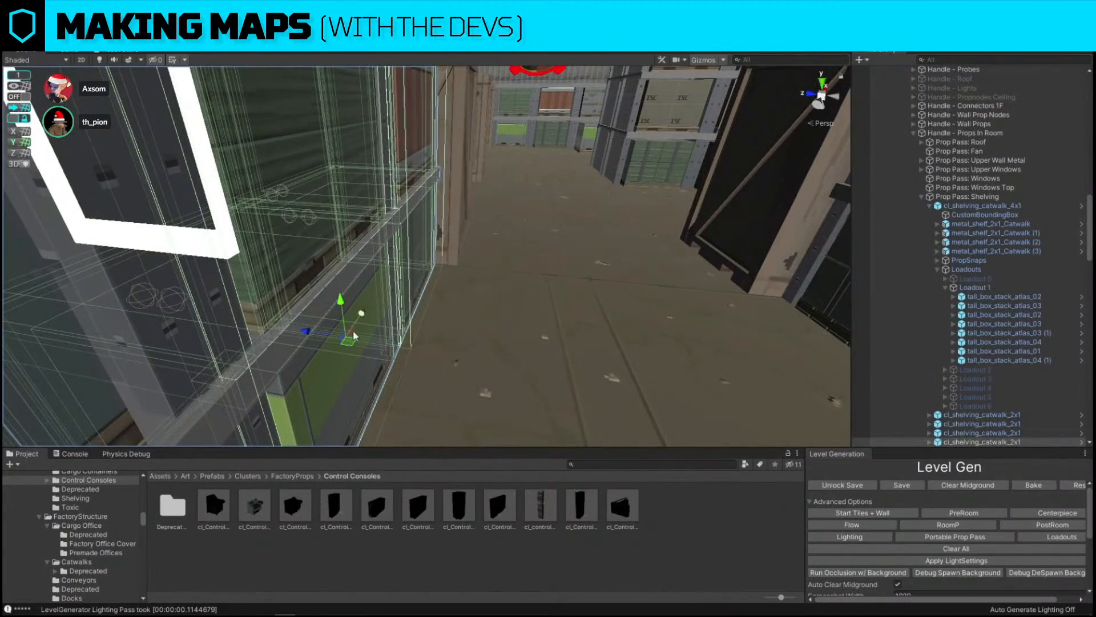
click(364, 409)
right_drag(366, 352, 371, 384)
drag(217, 315, 317, 345)
right_drag(479, 337, 477, 241)
key(w)
click(470, 314)
click(485, 324)
right_drag(489, 327, 700, 375)
key(s)
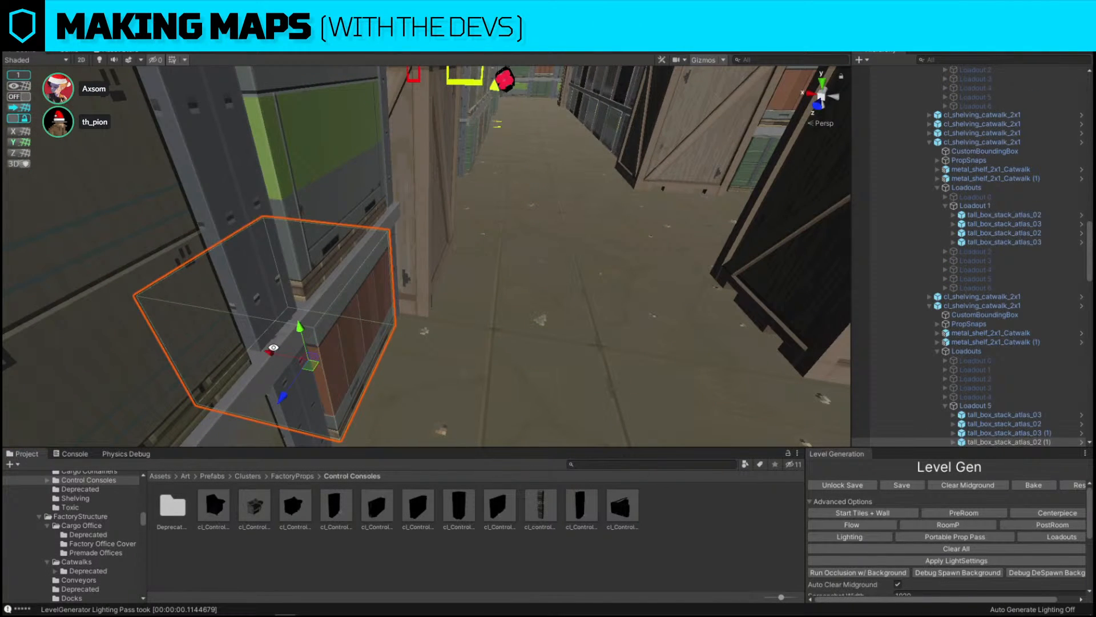
drag(268, 354, 373, 380)
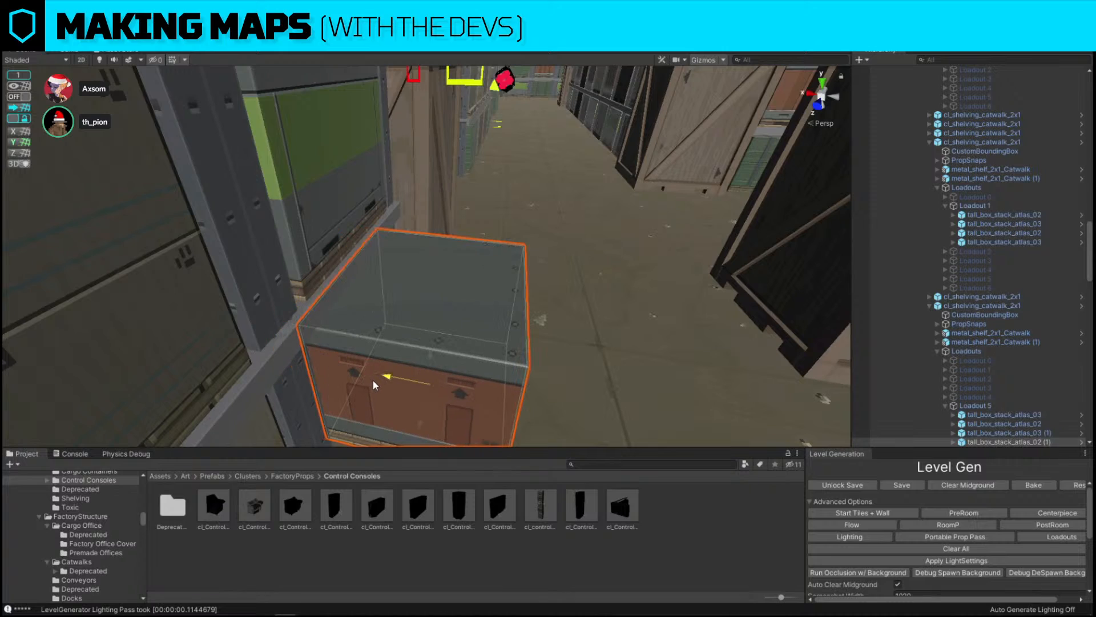
right_drag(510, 180, 108, 228)
key(s)
click(697, 149)
right_drag(697, 149, 613, 164)
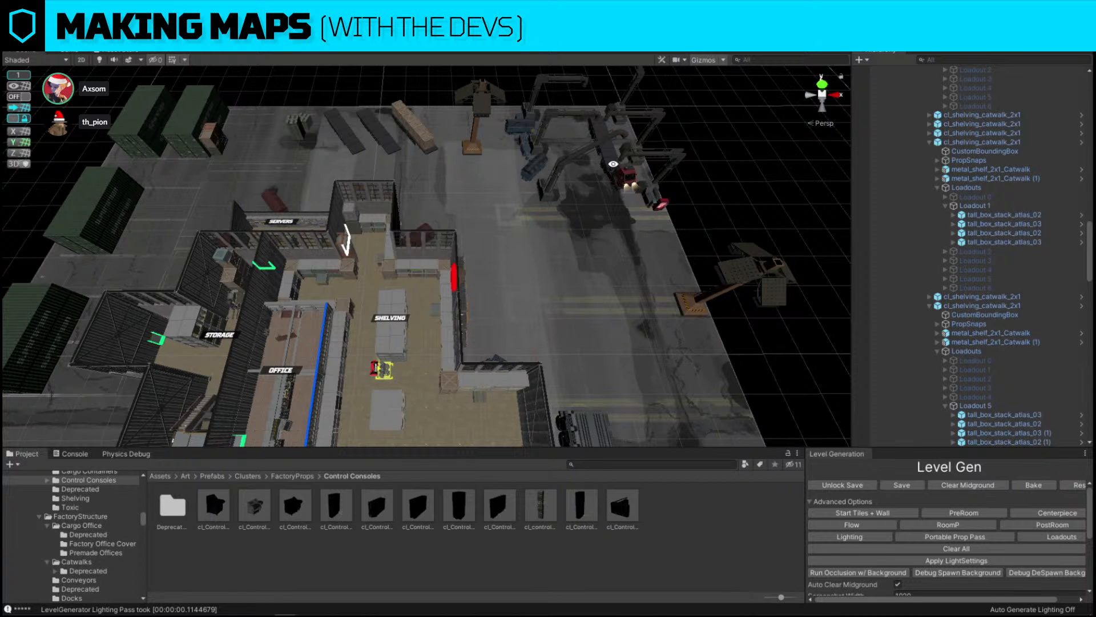
right_drag(613, 164, 607, 205)
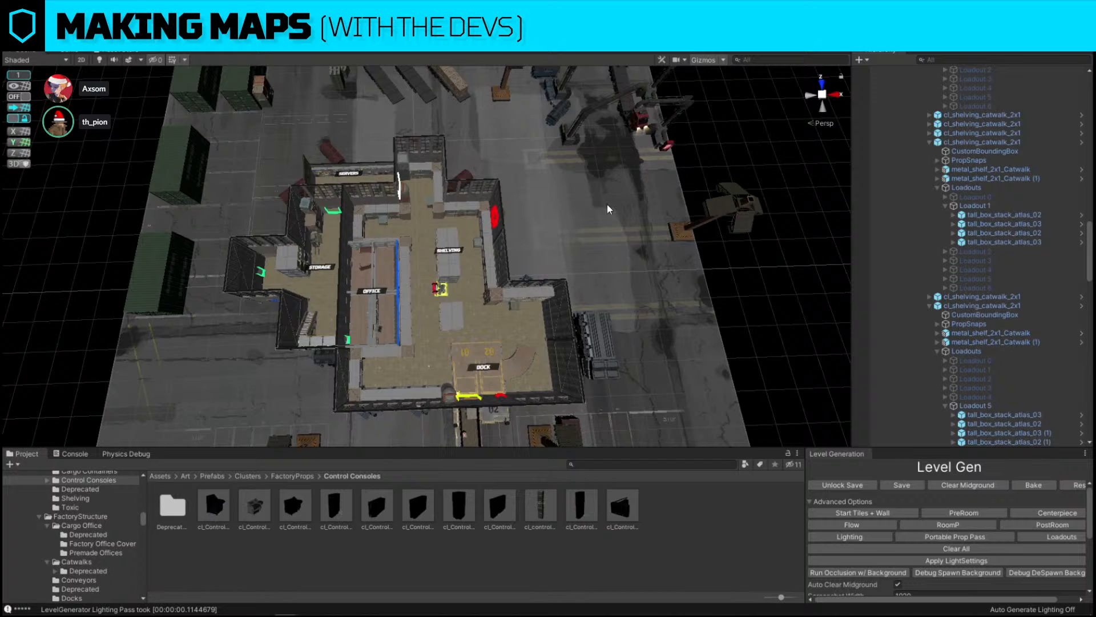
key(w)
mouse_move(547, 263)
right_down()
mouse_move(421, 260)
mouse_move(527, 273)
mouse_move(539, 257)
right_up()
key(s)
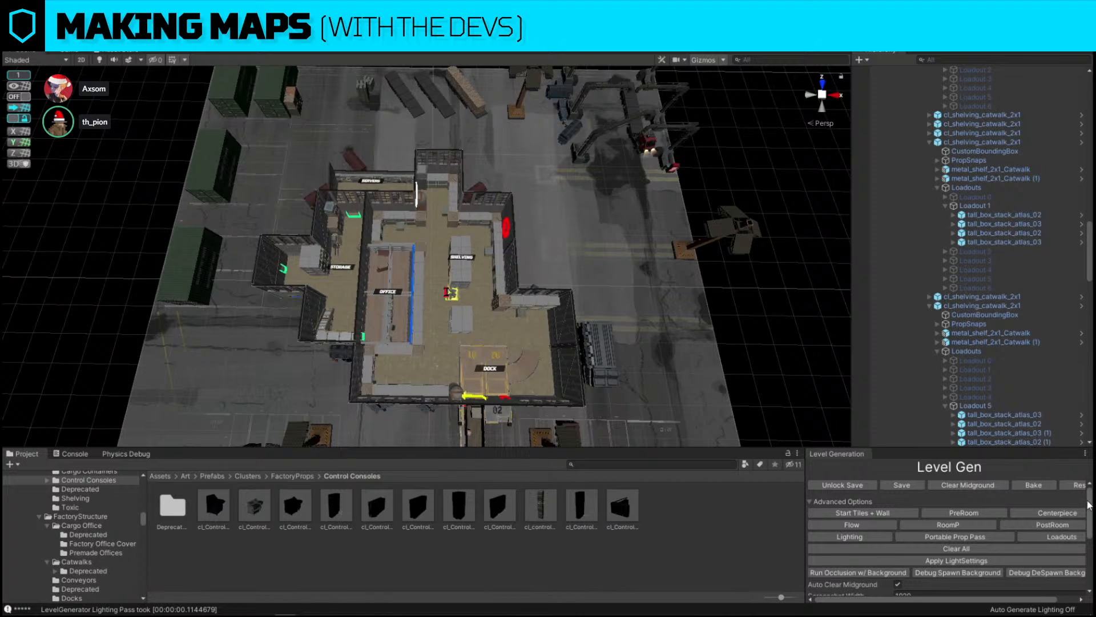
Reload the base scene from the Level Gen panel's advanced options
scroll(1083, 544, down, 3)
scroll(1082, 548, down, 1)
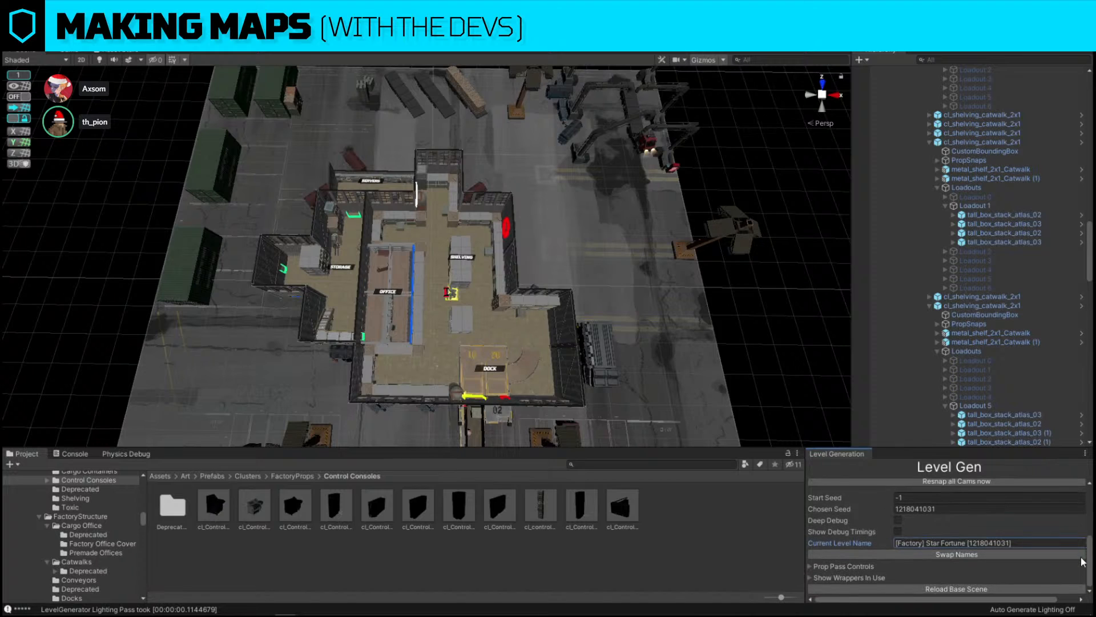
click(964, 590)
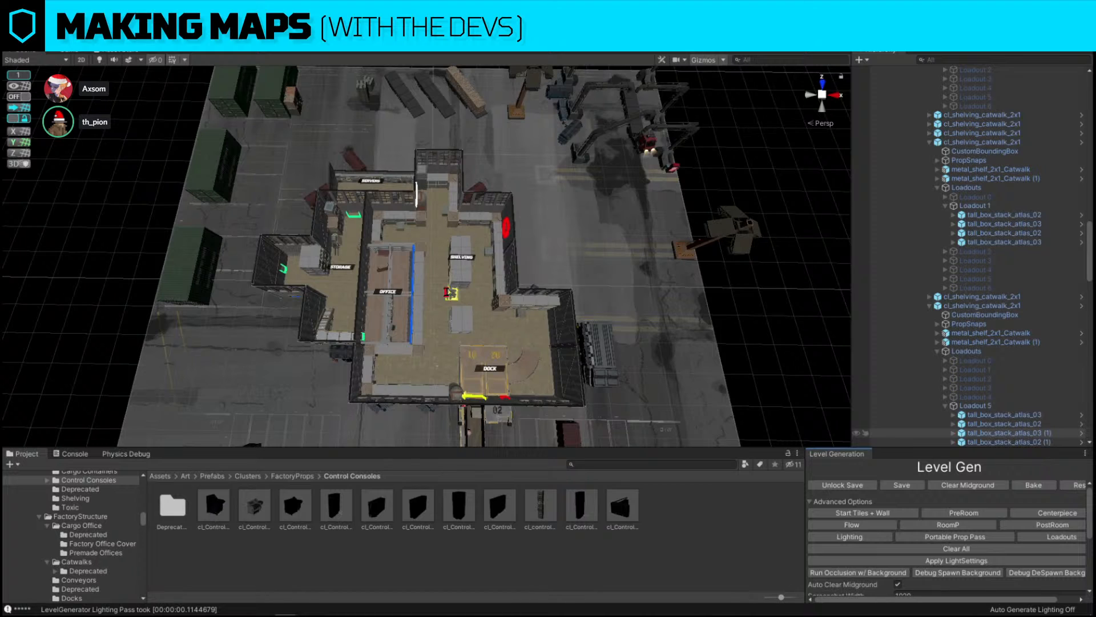
click(11, 19)
click(34, 62)
scroll(937, 588, down, 4)
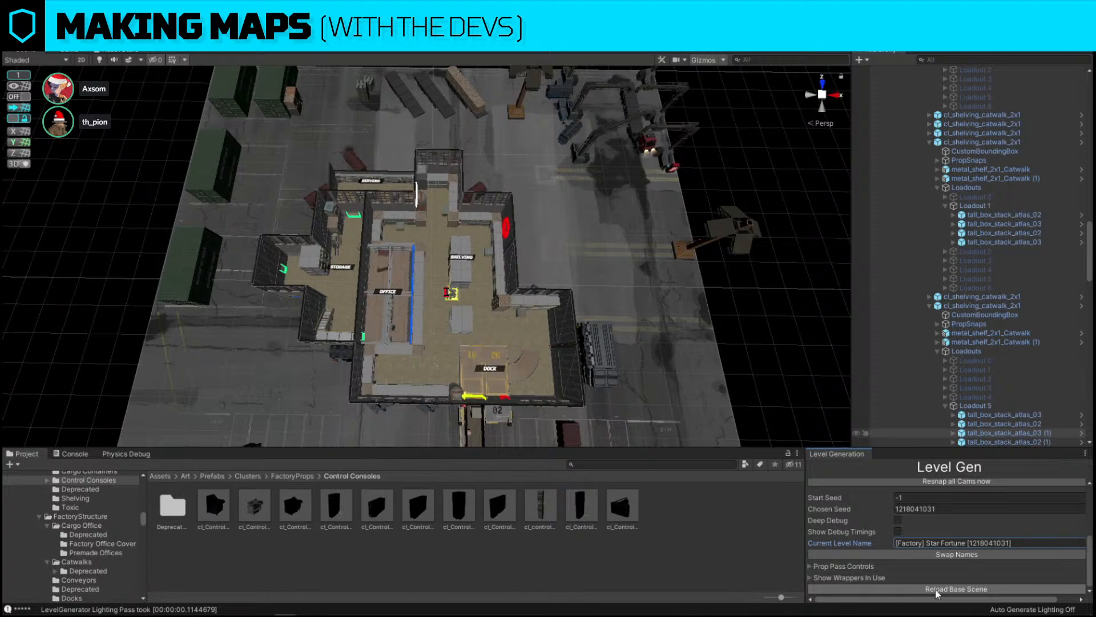
click(937, 590)
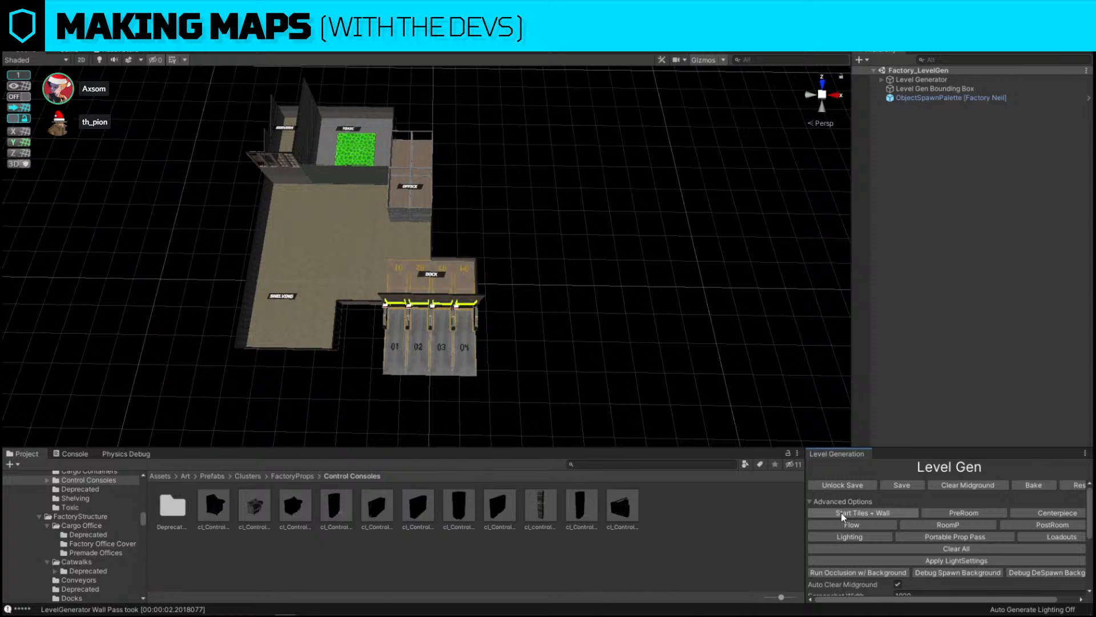
Select and delete all the plain floor tiles surrounding the toxic vat in the chemical storage room
right_drag(522, 262, 523, 287)
key(w)
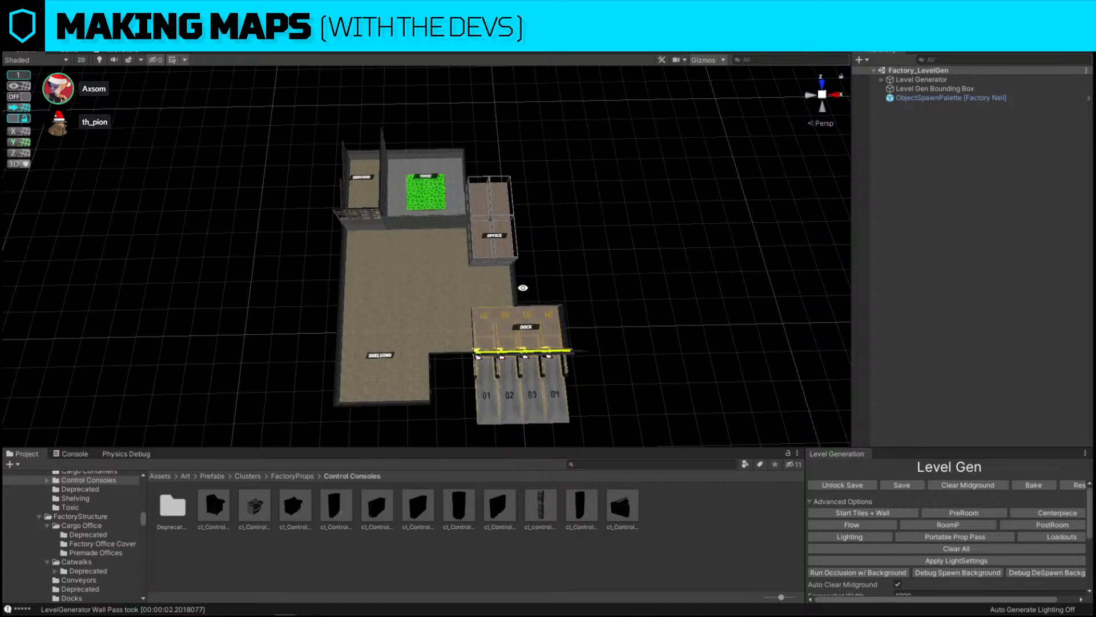
right_drag(523, 288, 523, 264)
click(474, 410)
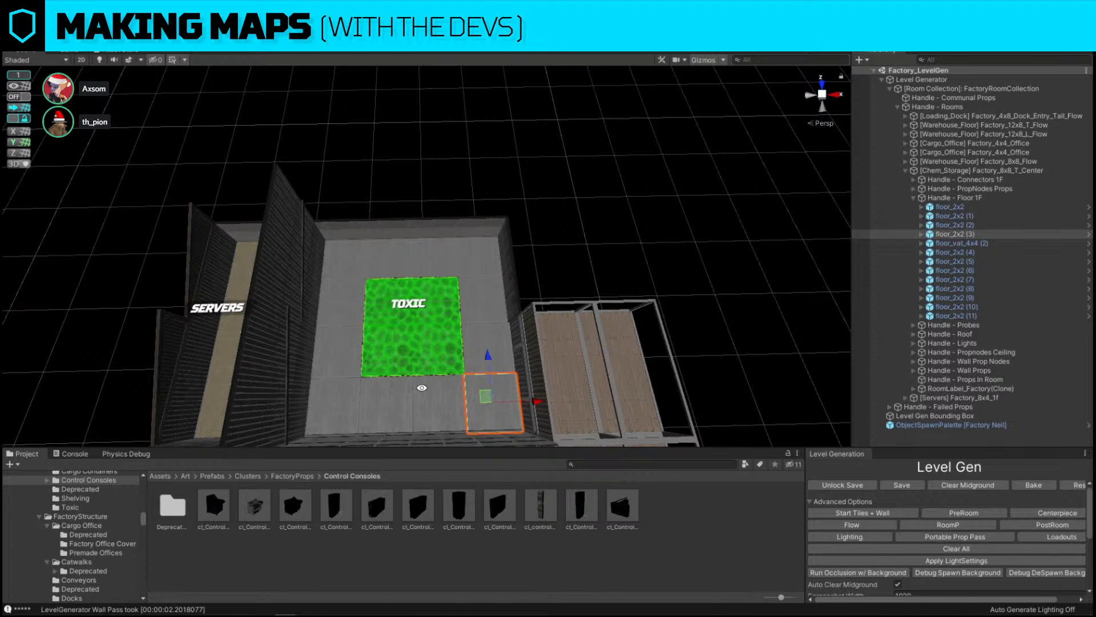
shift+click(437, 400)
shift+click(388, 399)
shift+click(332, 403)
shift+click(341, 351)
shift+click(341, 302)
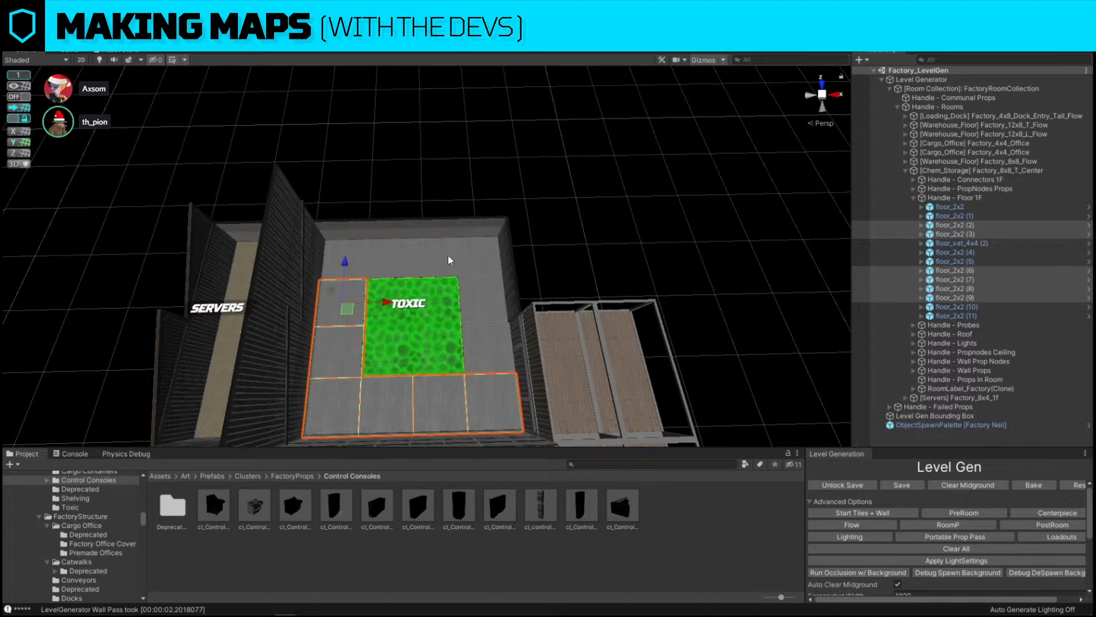
shift+click(346, 259)
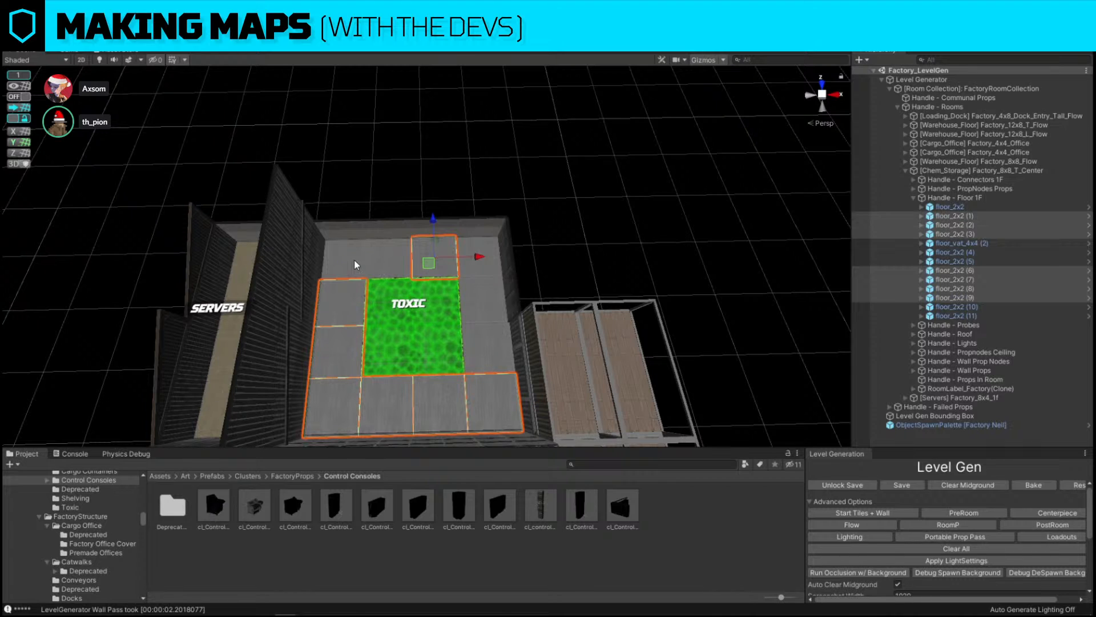
shift+click(389, 260)
shift+click(432, 260)
shift+click(485, 345)
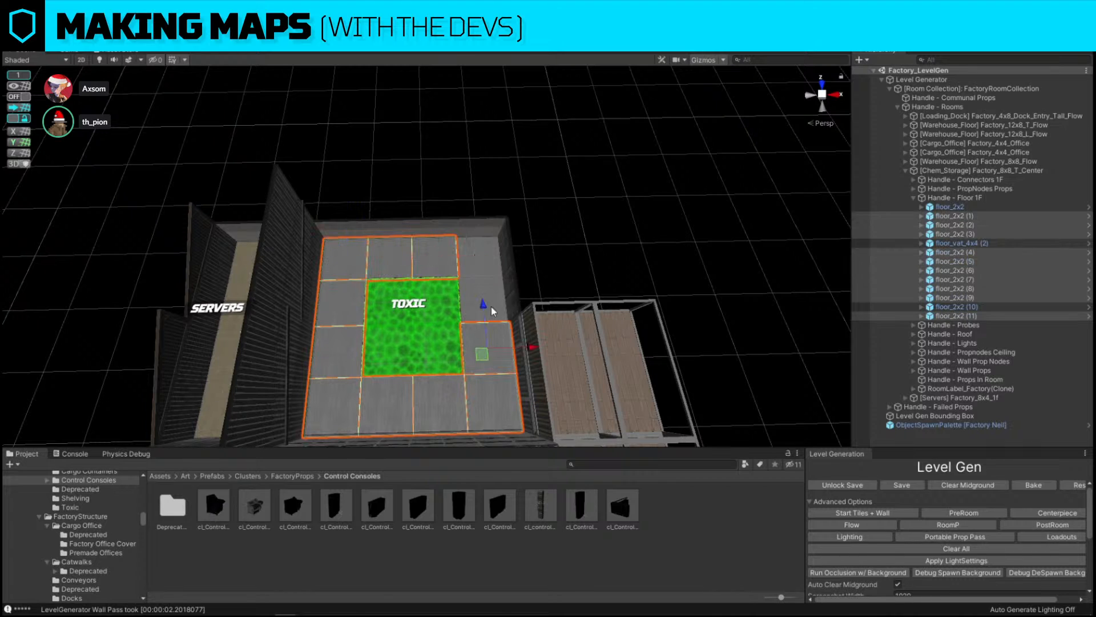
shift+click(487, 260)
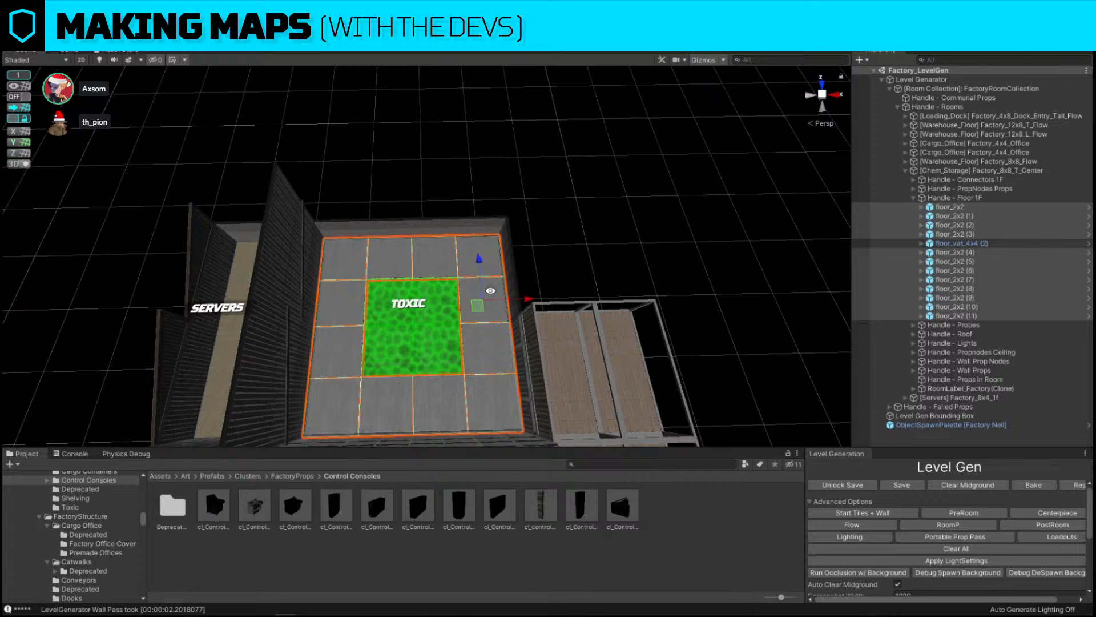
alt+drag(580, 232, 545, 264)
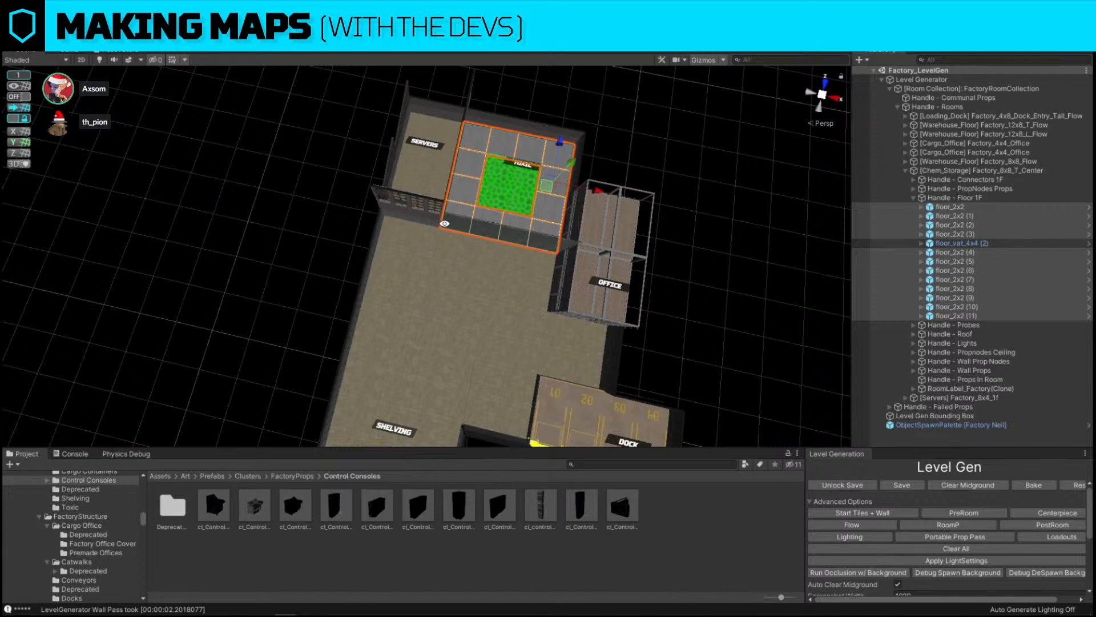
key(w)
right_drag(467, 323, 488, 269)
key(Delete)
Scale the toxic vat floor piece to 2 along both horizontal axes to fill the room
click(447, 319)
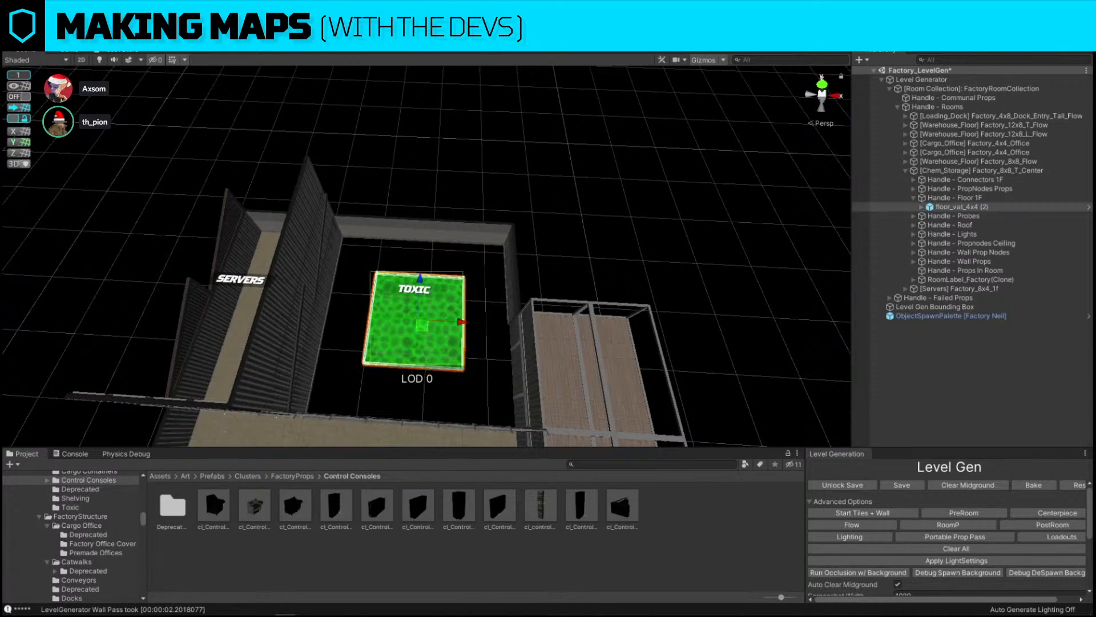
text(2)
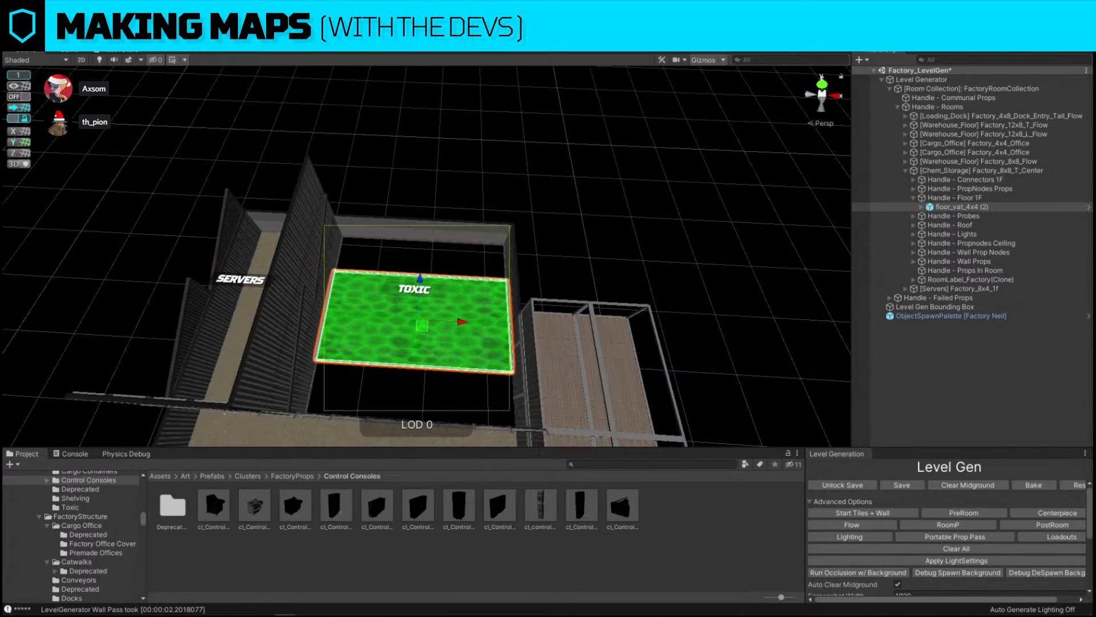
text(2)
click(659, 136)
key(s)
right_drag(659, 136, 650, 214)
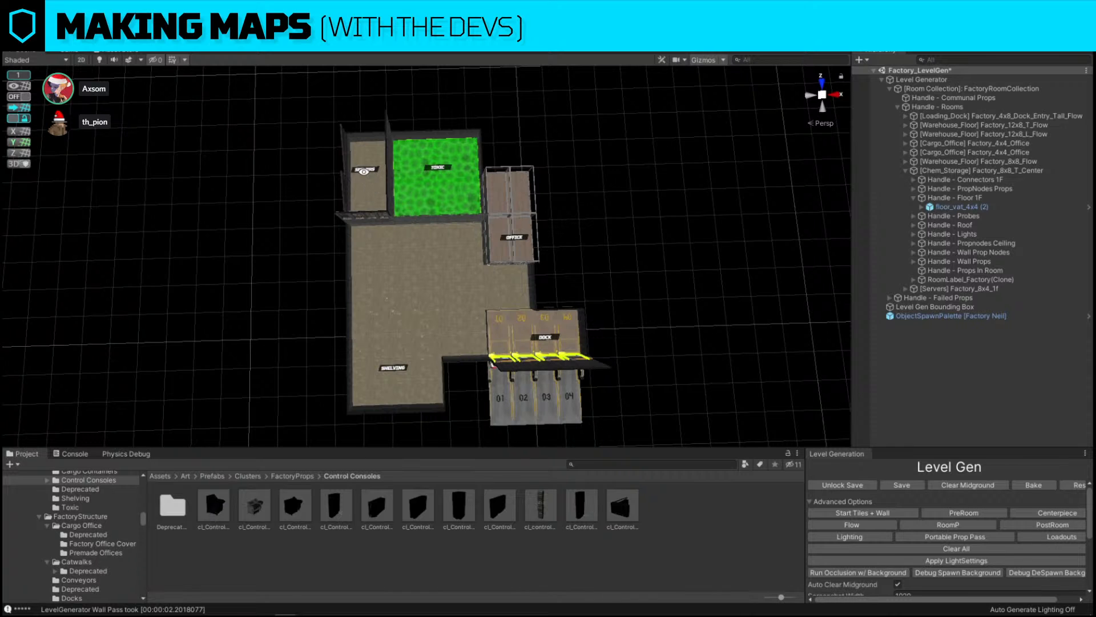
key(w)
right_drag(526, 246, 315, 219)
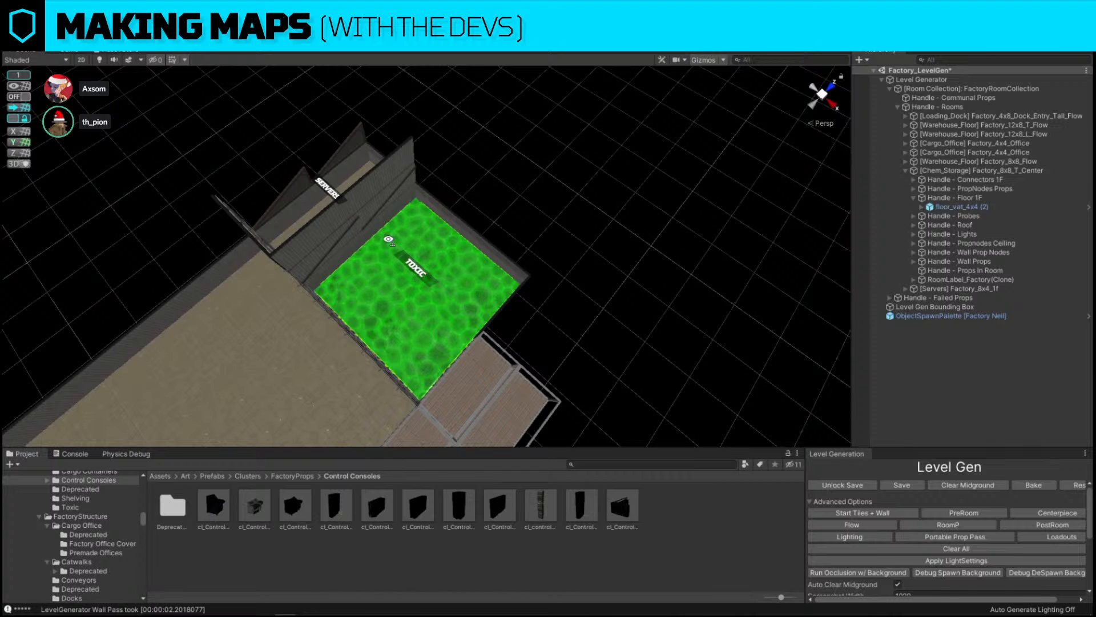
right_drag(390, 240, 546, 272)
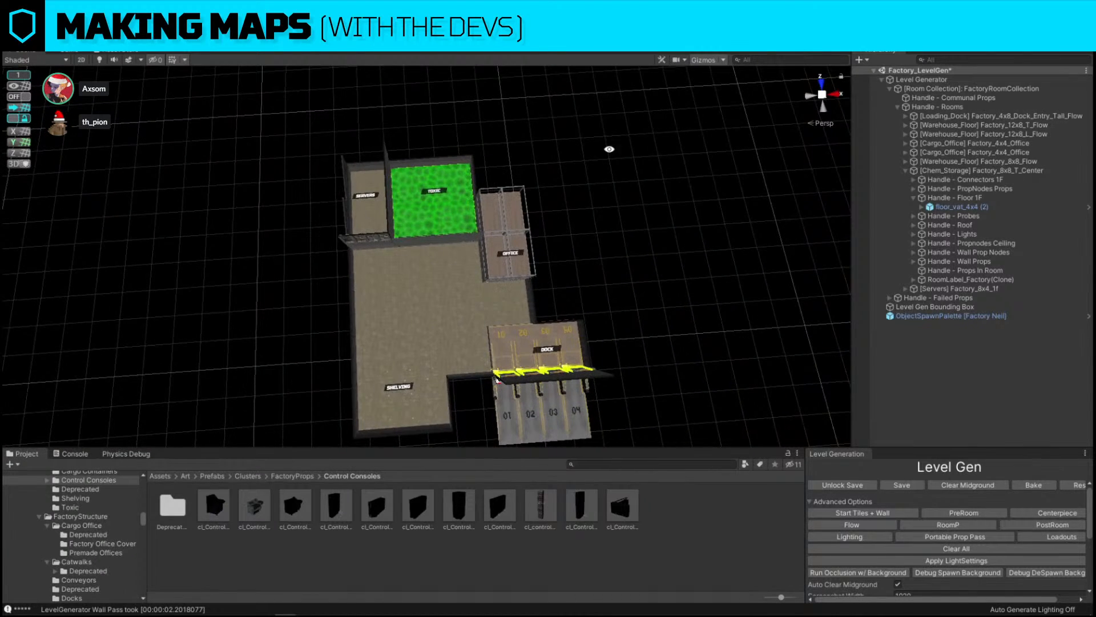
scroll(920, 543, down, 5)
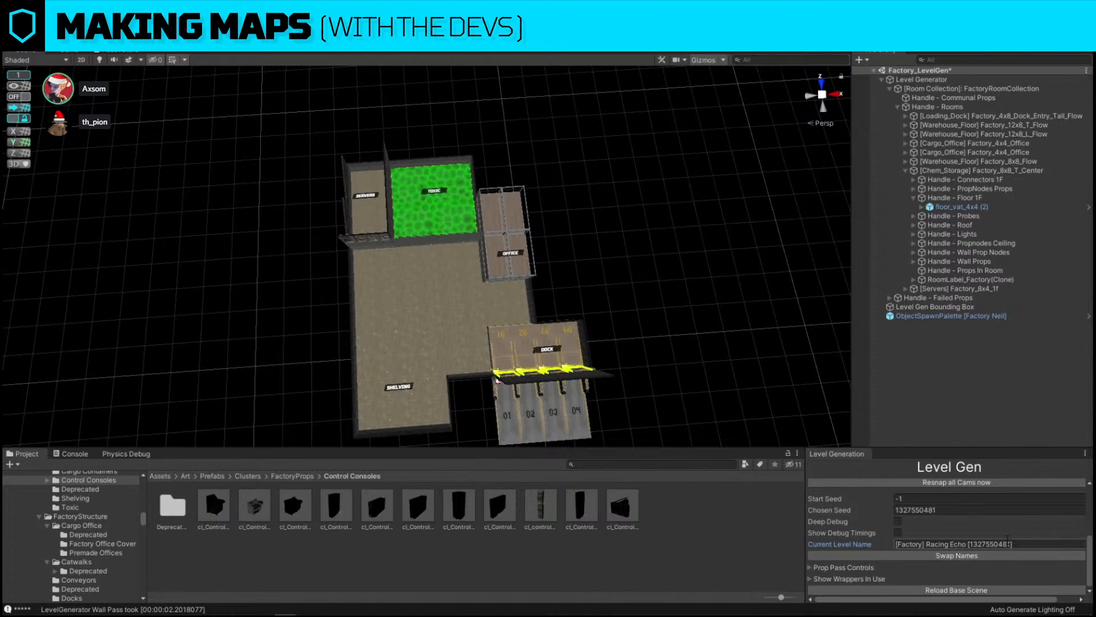
click(915, 510)
key(ctrl+c)
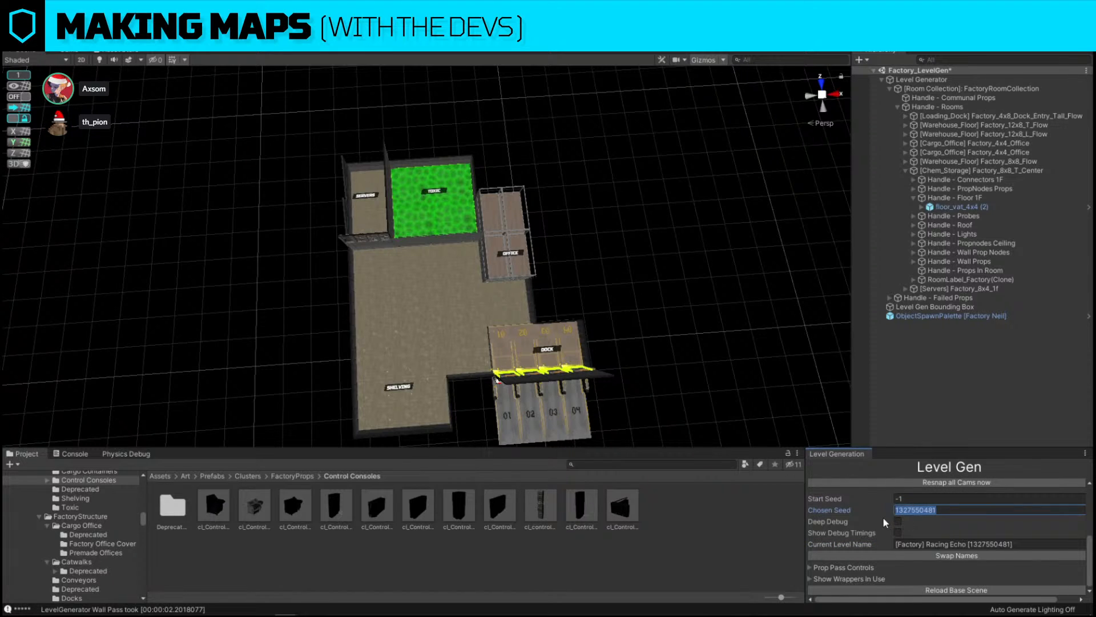
click(920, 500)
key(ctrl+v)
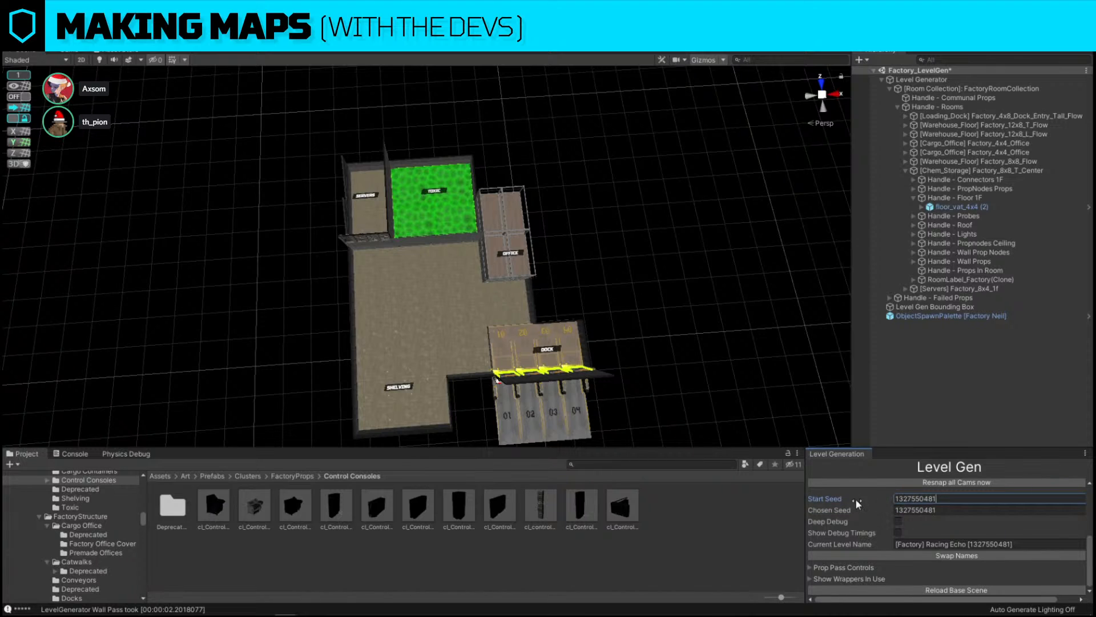
Switch to Sticky Notes from the Windows Start menu
scroll(855, 498, up, 5)
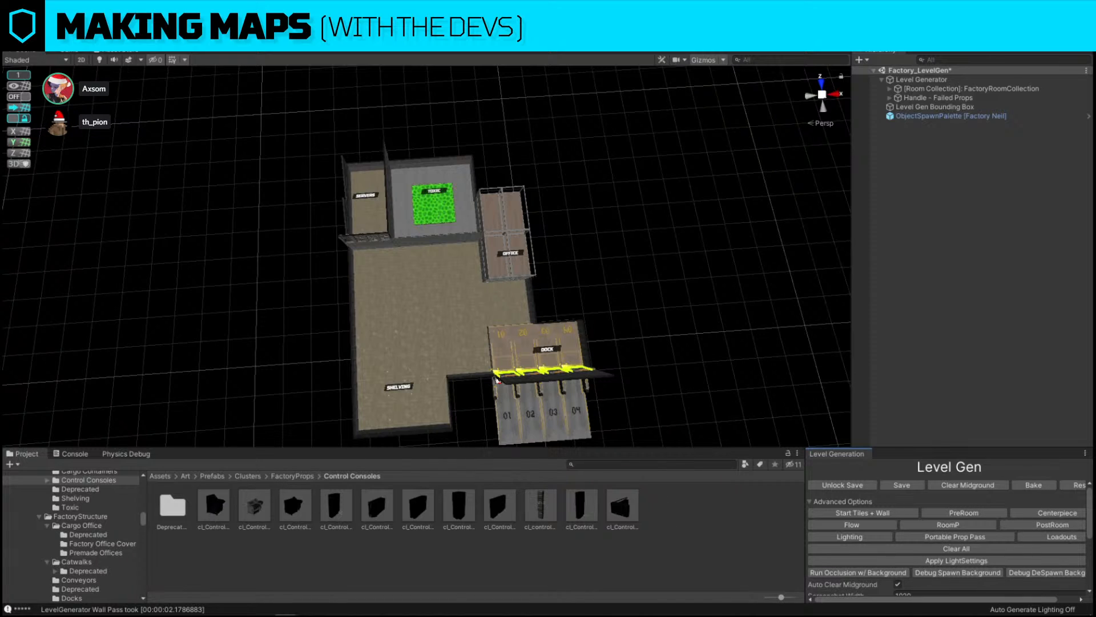
mouse_move(83, 615)
click(32, 611)
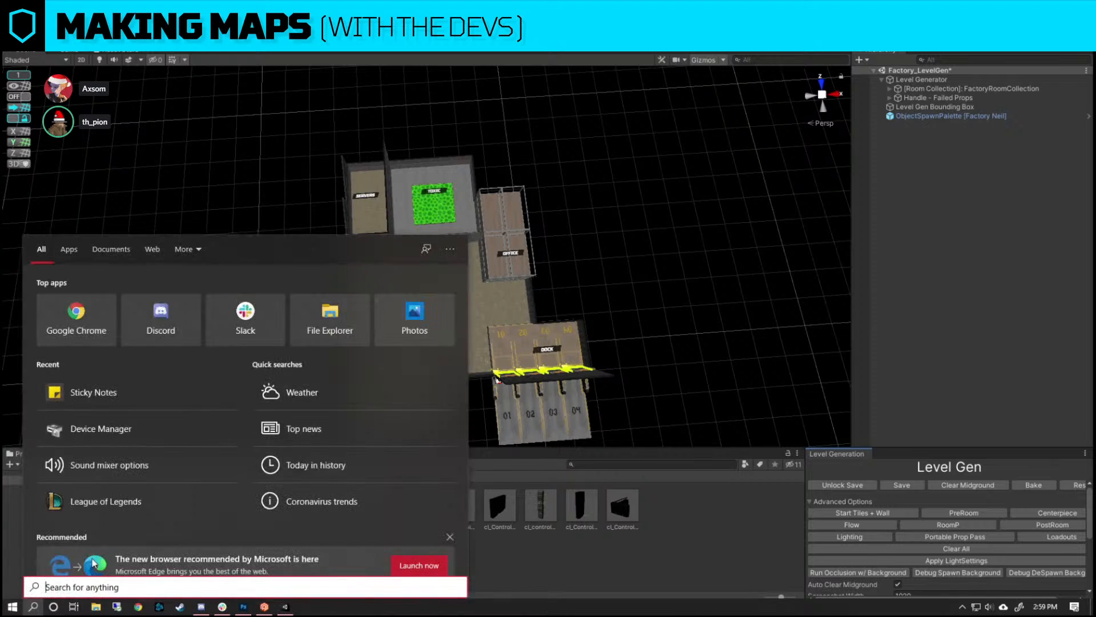
click(132, 397)
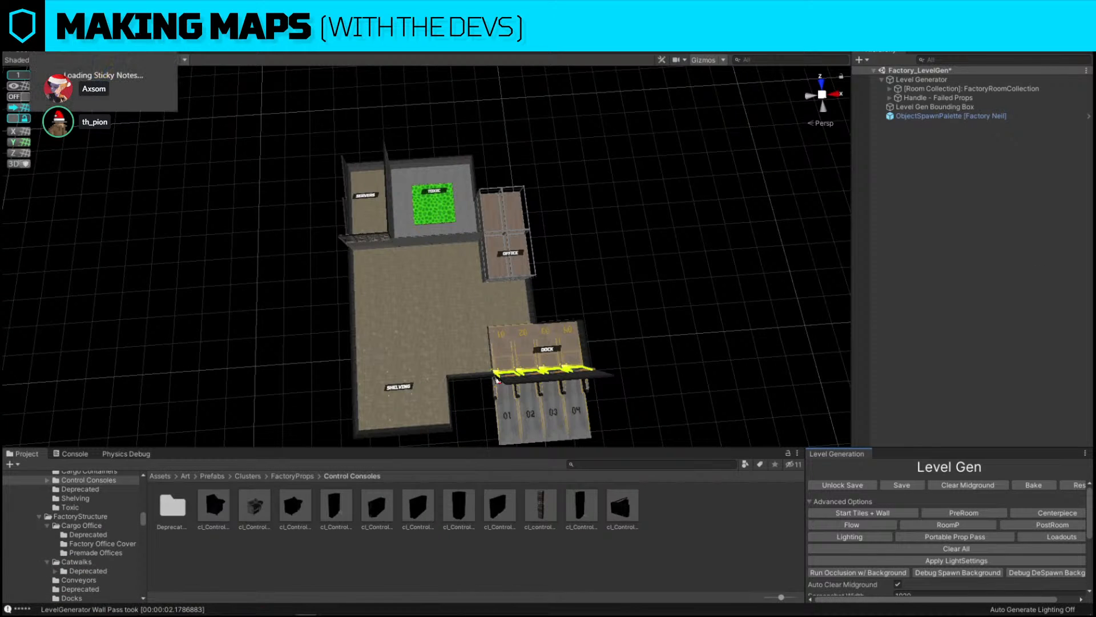
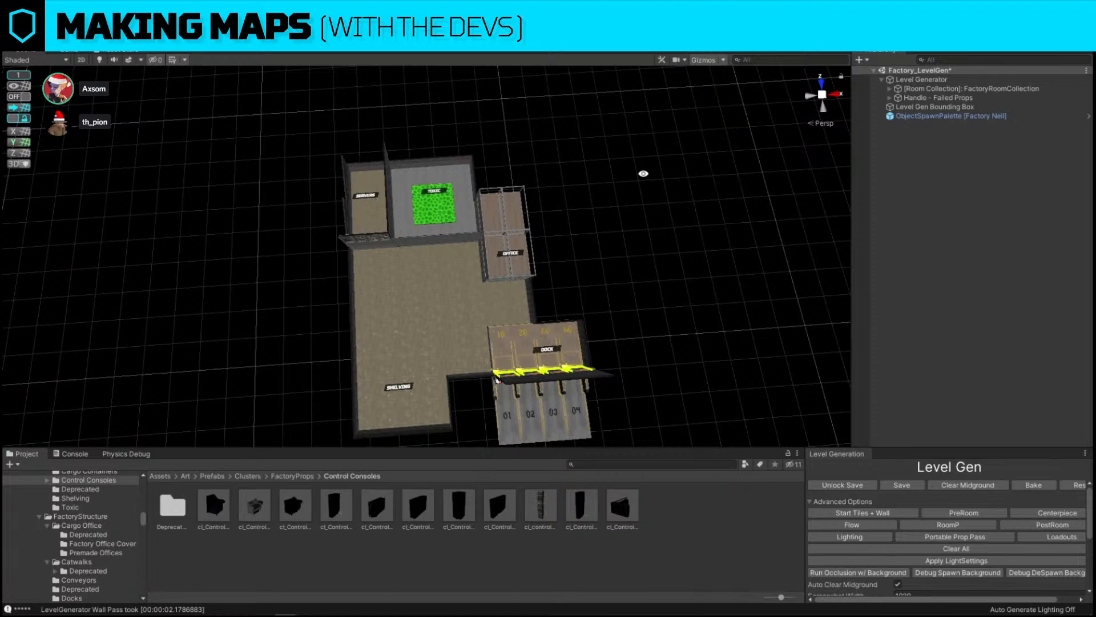
Set the Level Gen Start Seed back to -1 for random generation
key(w)
mouse_move(634, 228)
right_down()
mouse_move(556, 243)
mouse_move(639, 223)
mouse_move(655, 206)
mouse_move(628, 232)
right_up()
scroll(902, 523, down, 3)
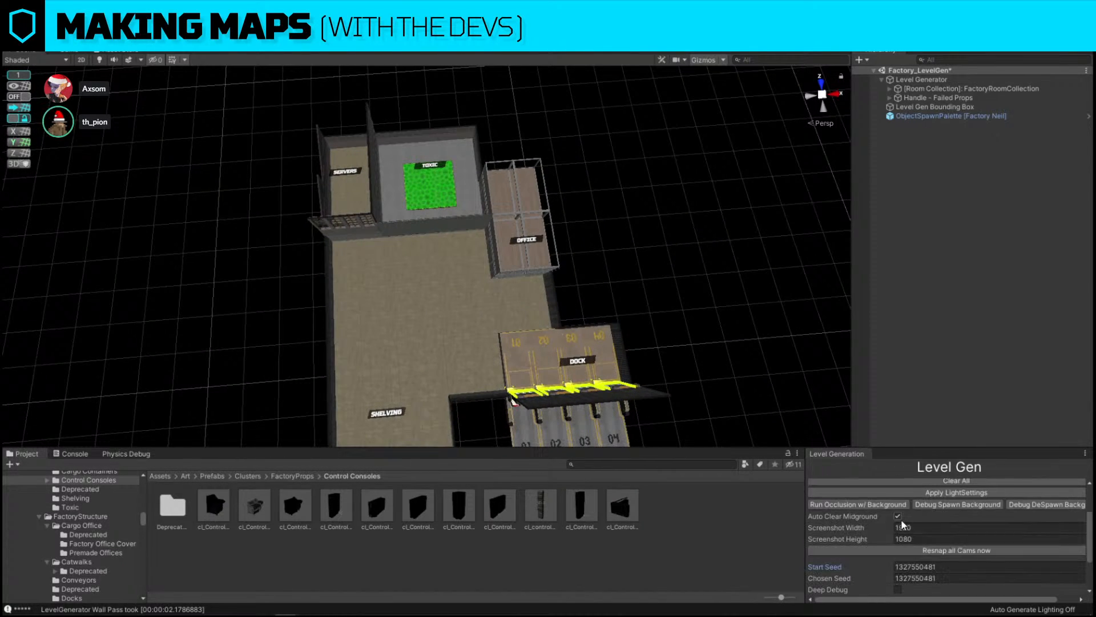
click(943, 567)
text(-1)
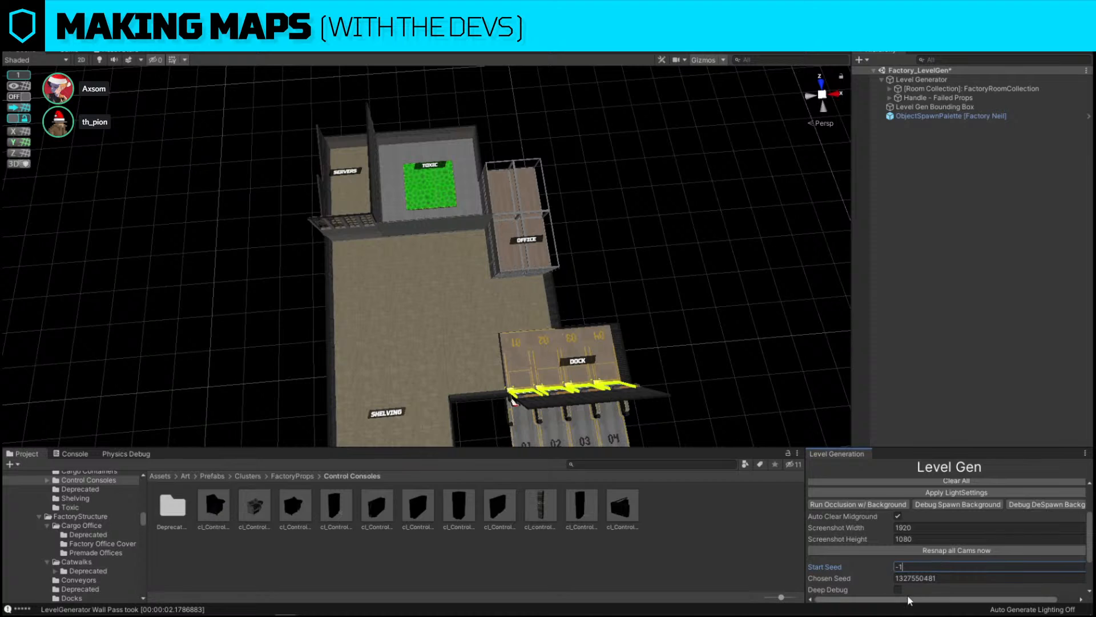
Regenerate the factory level with the Start Tiles + Wall pass to get new random layouts
scroll(891, 578, up, 3)
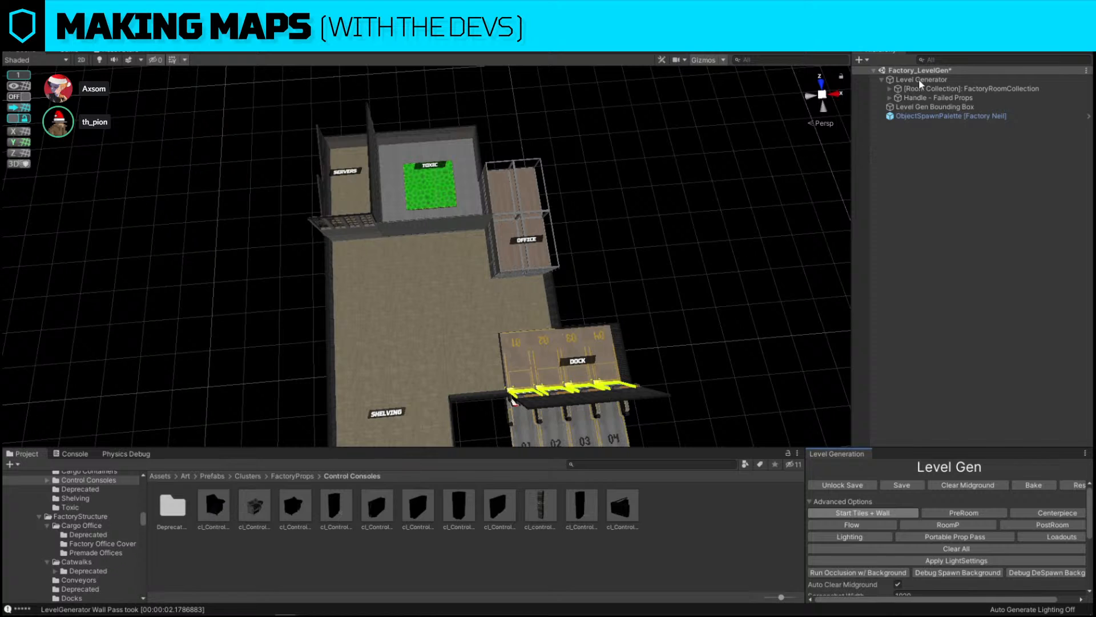
right_drag(589, 141, 600, 142)
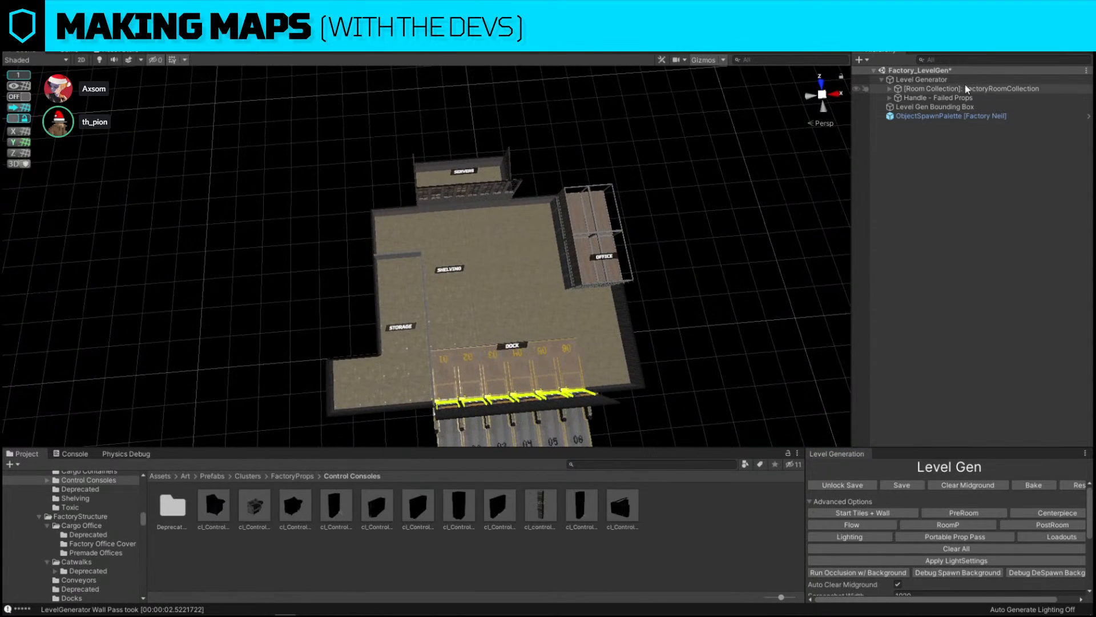
click(989, 79)
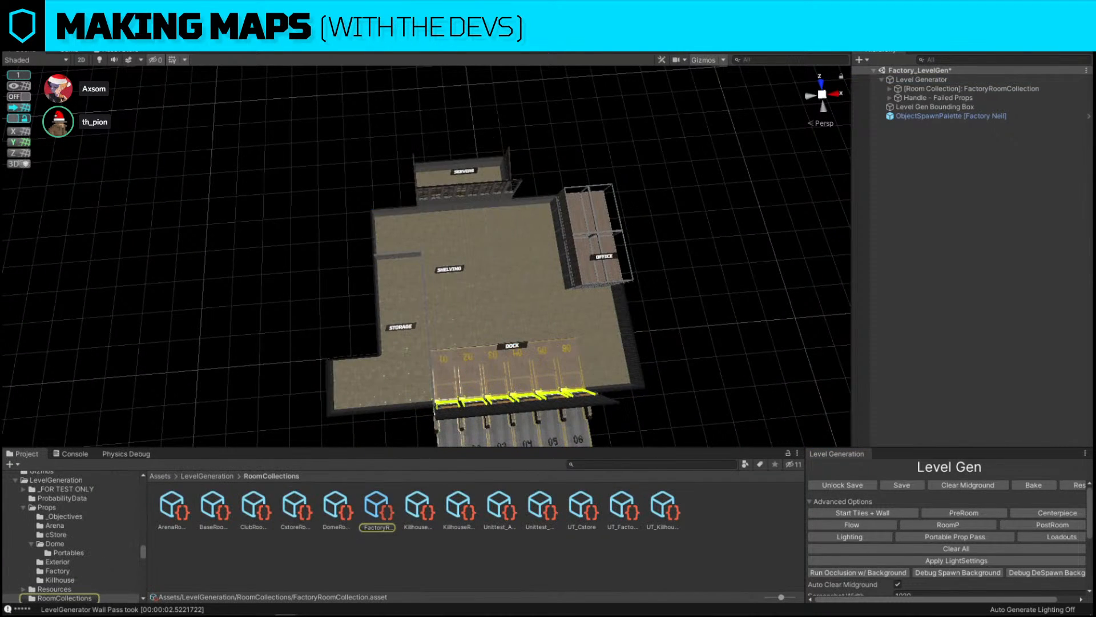
right_drag(692, 132, 687, 135)
key(d)
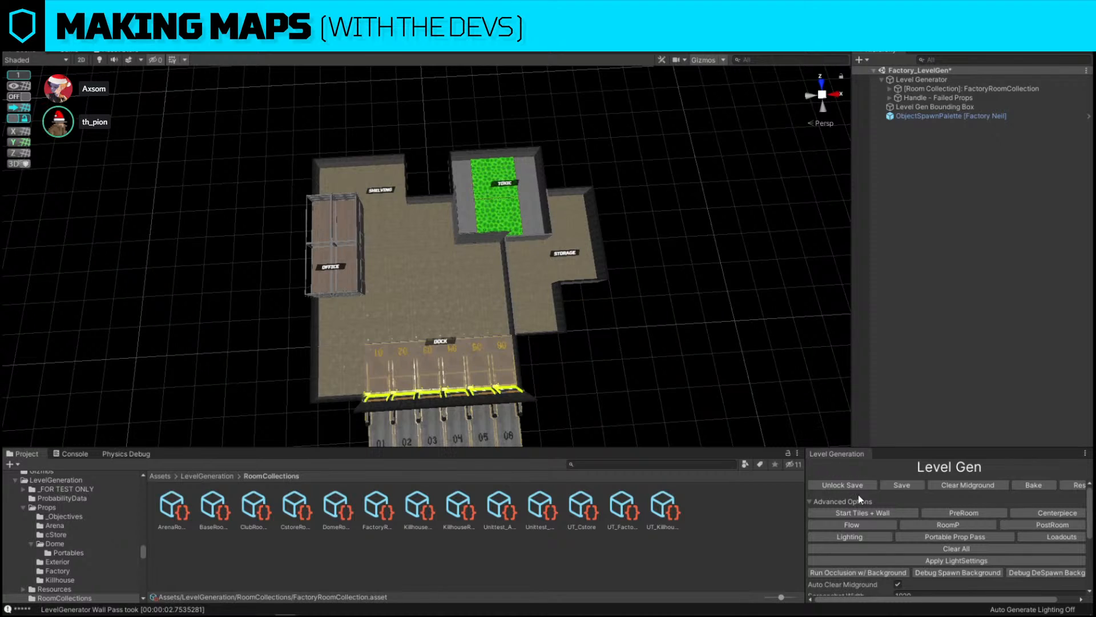
click(865, 511)
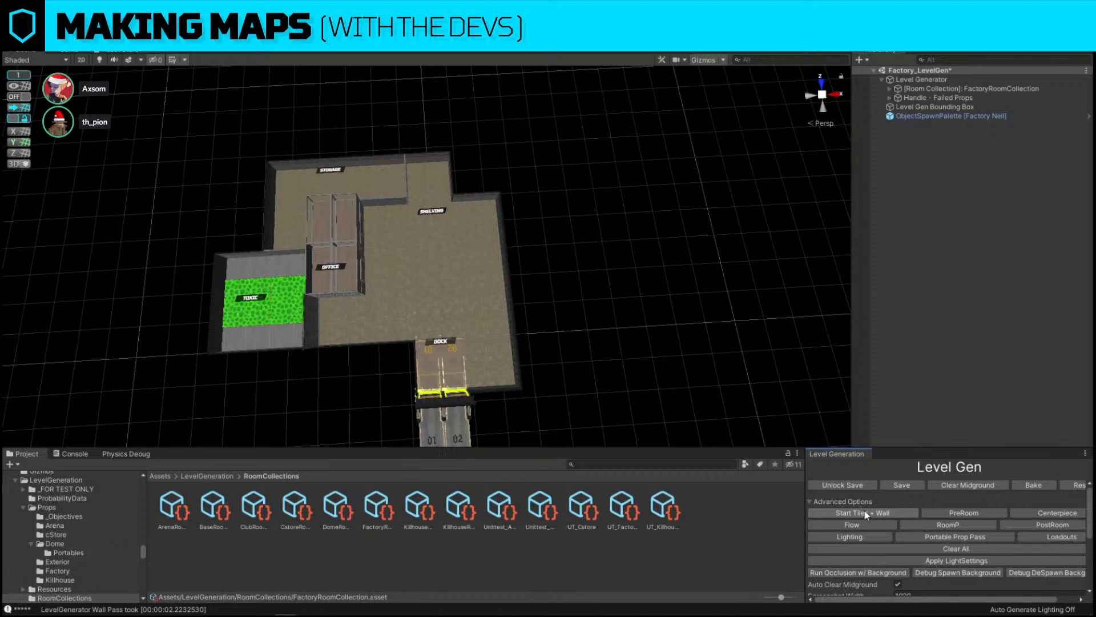
Select the plain floor tiles around the toxic vat in the new chemical storage room and delete them
key(w)
right_drag(645, 357, 636, 357)
click(441, 368)
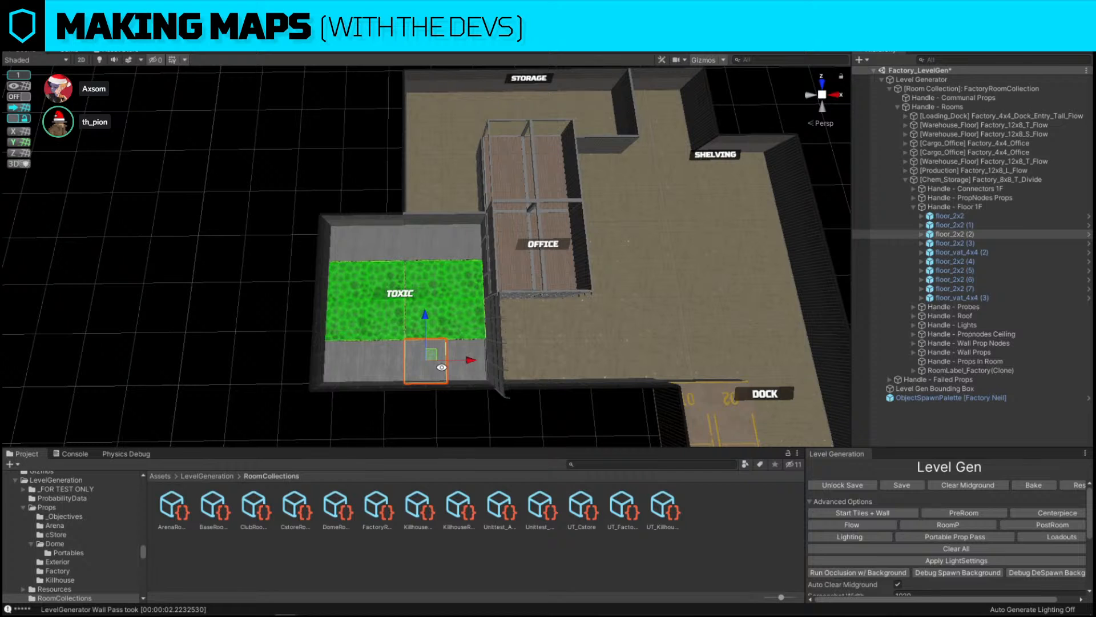
key(s)
key(d)
right_drag(441, 367, 384, 390)
key(w)
key(a)
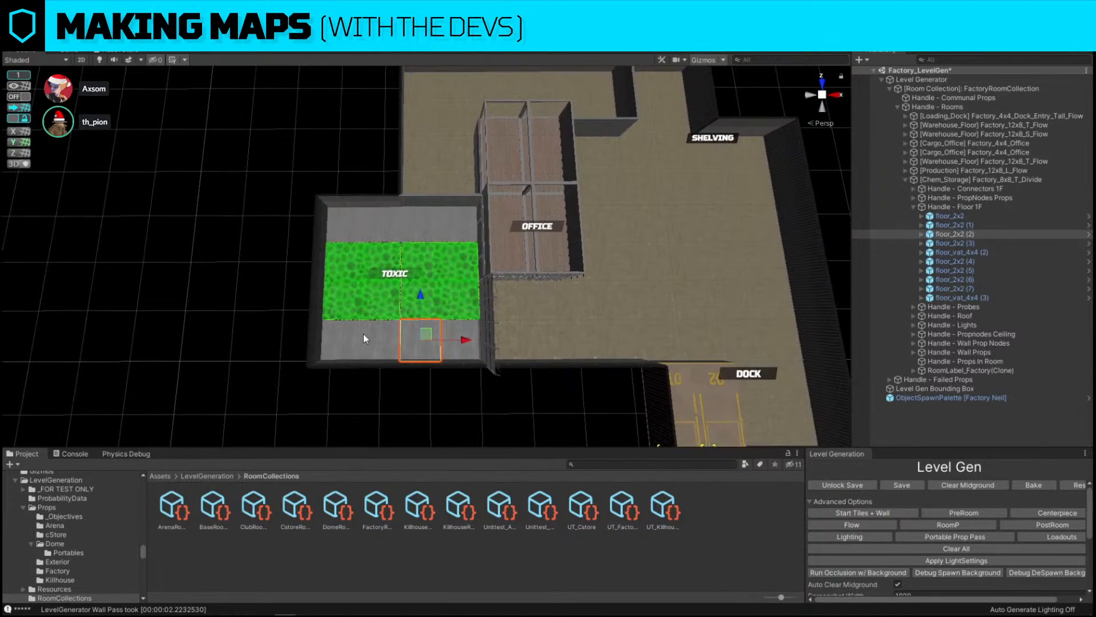
shift+click(365, 335)
shift+click(343, 339)
shift+click(458, 341)
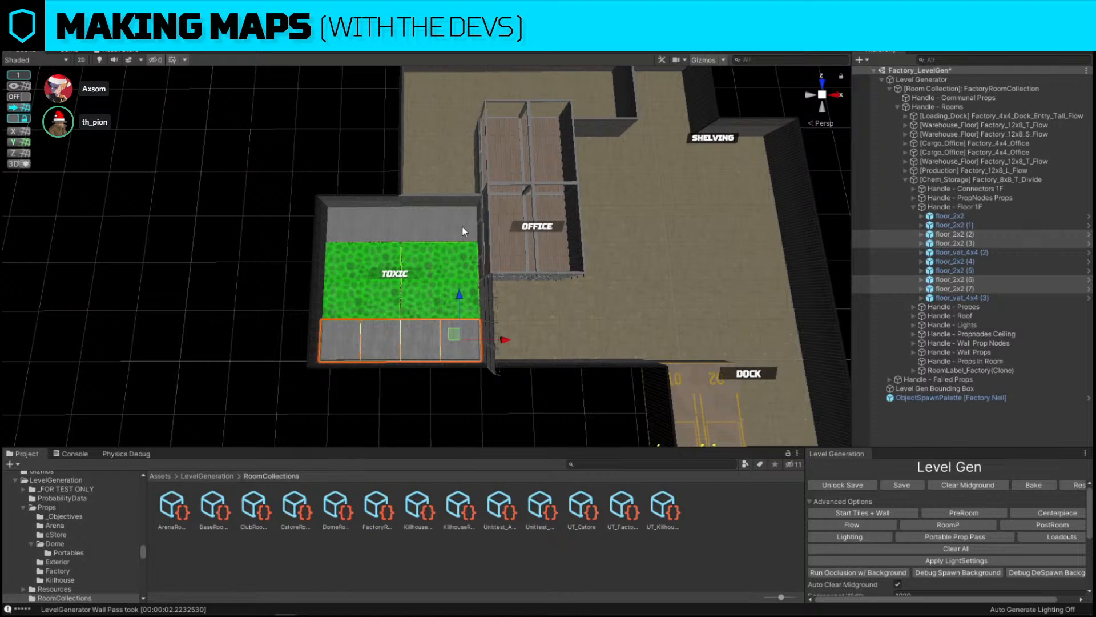
shift+click(461, 225)
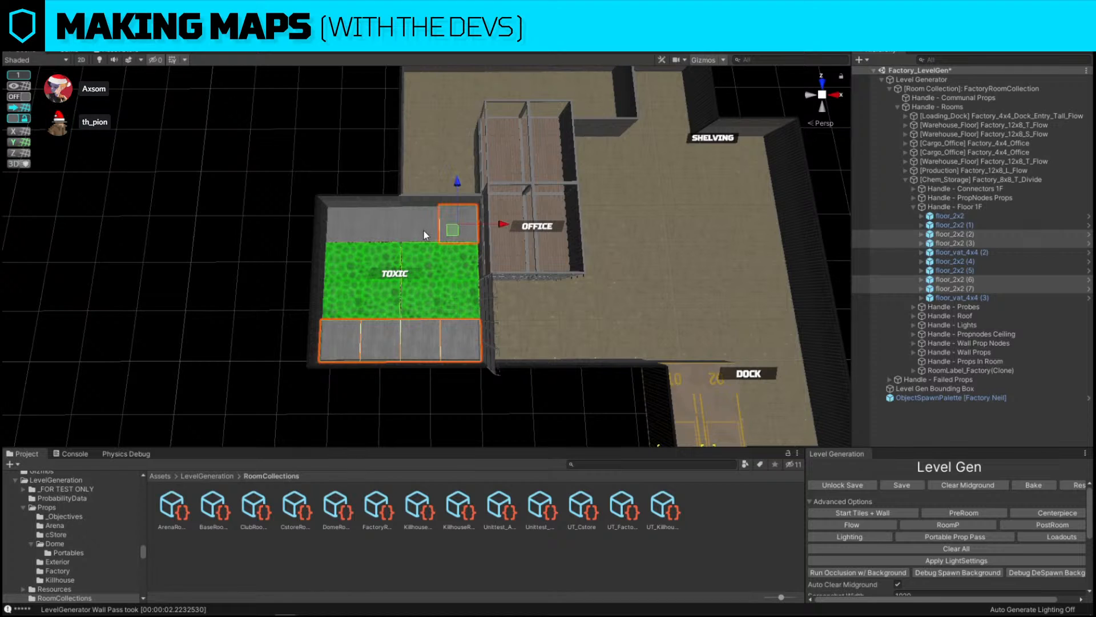
shift+click(392, 223)
shift+click(351, 223)
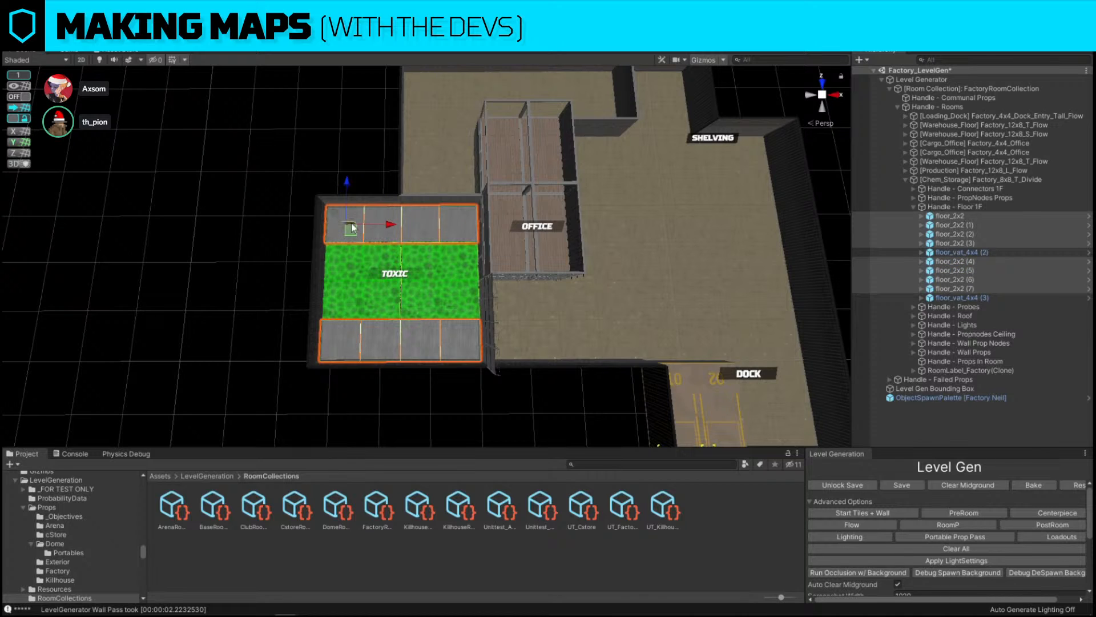
key(Delete)
Move the toxic vat floor piece toward the room's centre and turn on grid snapping
click(461, 260)
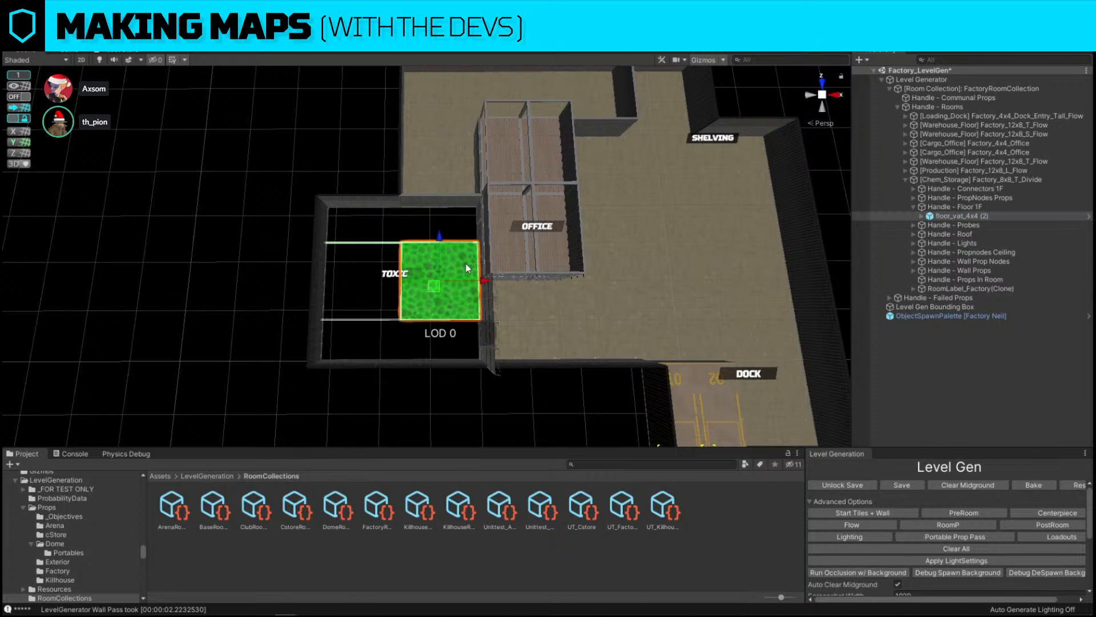
drag(485, 278, 446, 280)
key(ctrl+z)
click(21, 98)
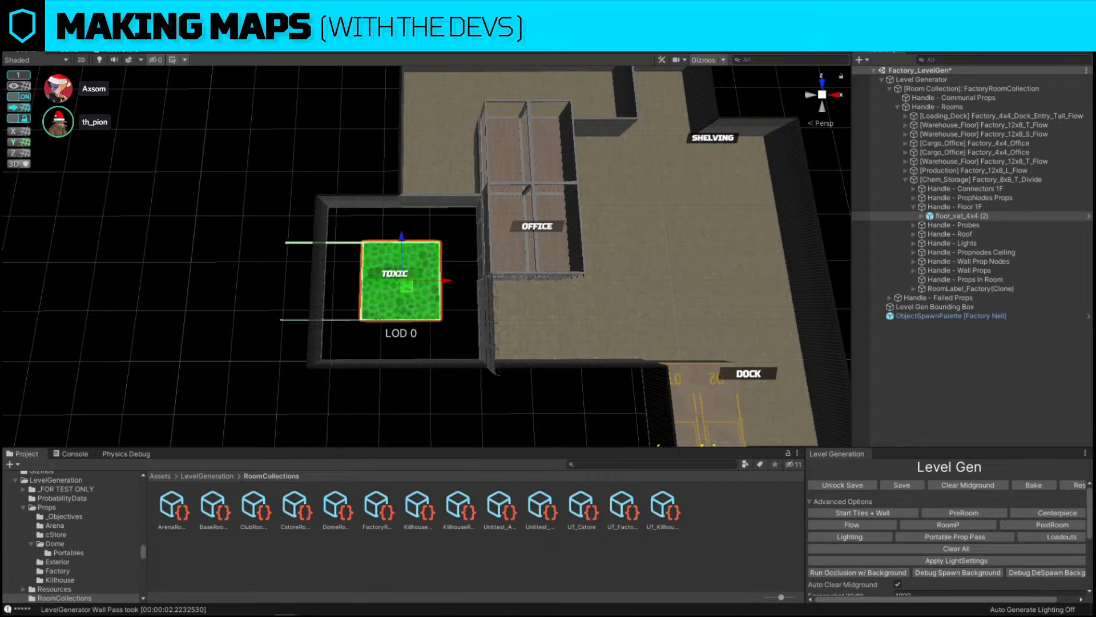
Replace the toxic vat piece with the floor_vat_4x4 prefab from the Floors Unique folder
key(alt+p)
click(431, 248)
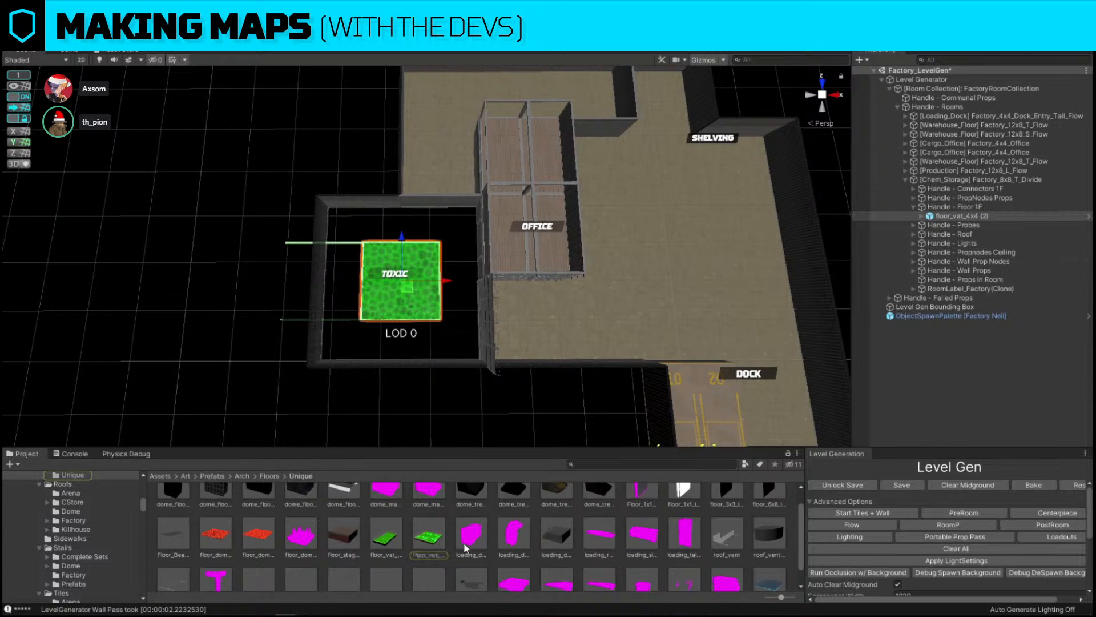
key(ctrl+shift+r)
drag(437, 538, 578, 386)
click(712, 462)
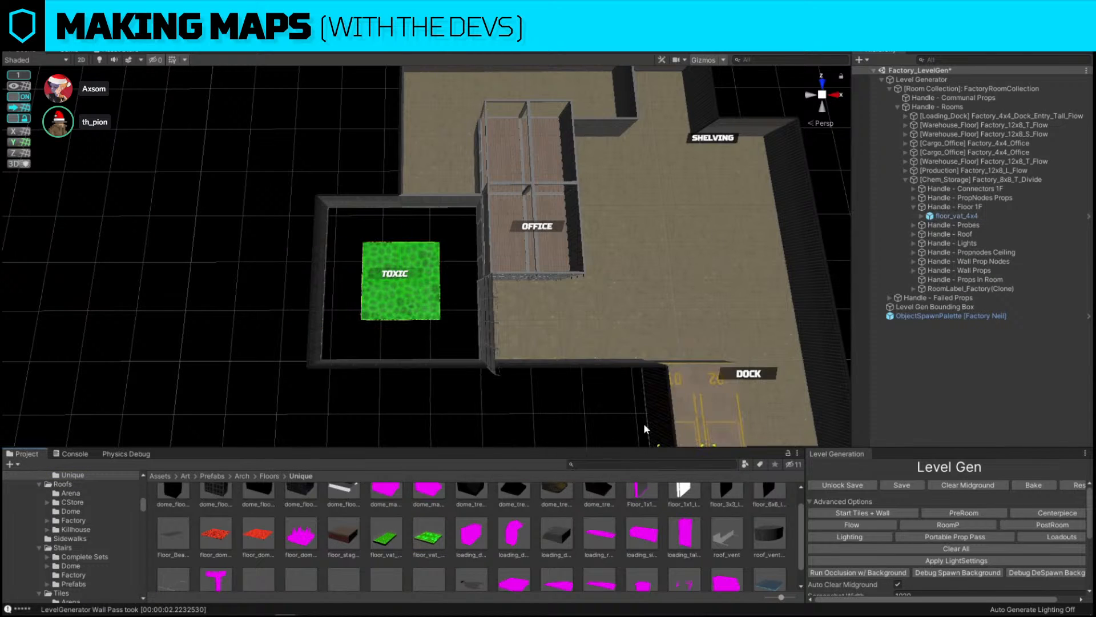
Scale the new toxic vat floor to 2 on both horizontal axes so it fills the room
click(429, 314)
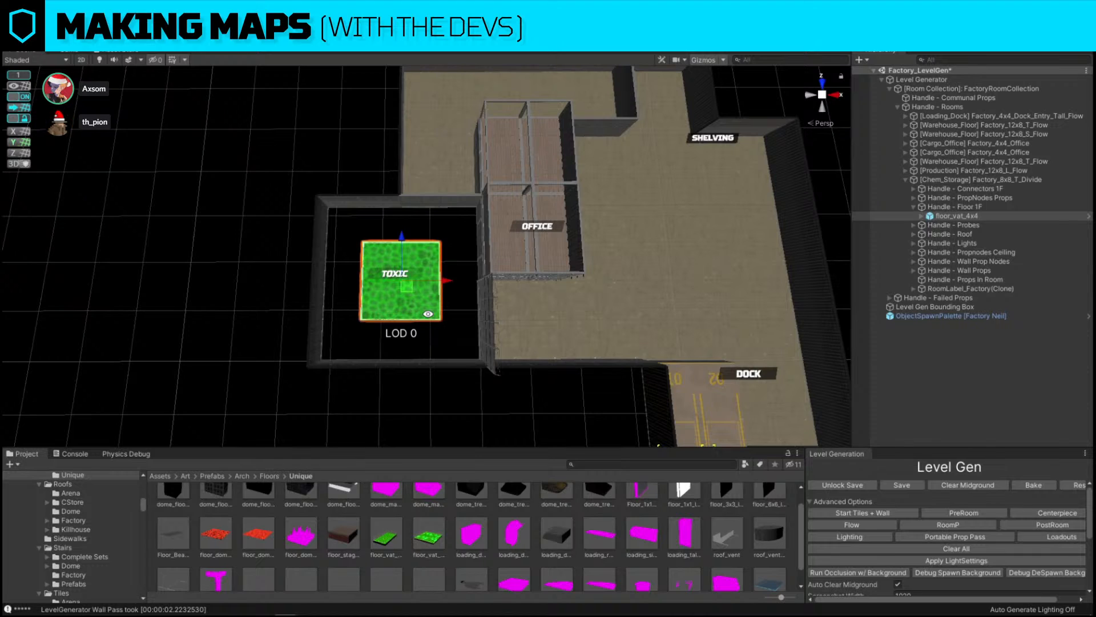
text(2)
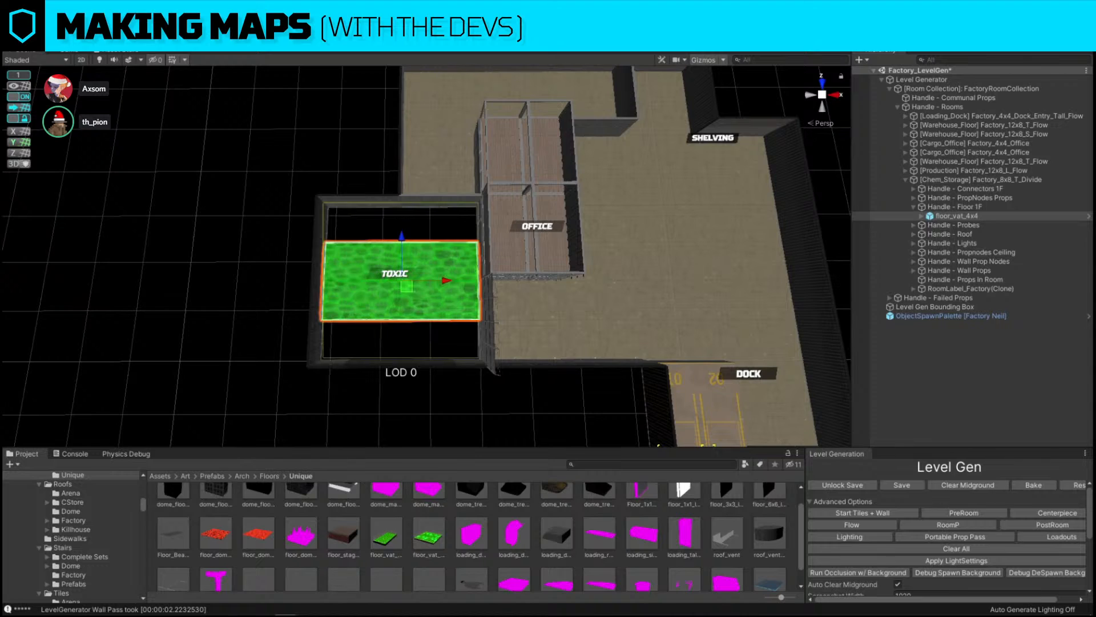
key(Tab)
key(Tab)
text(2)
click(133, 125)
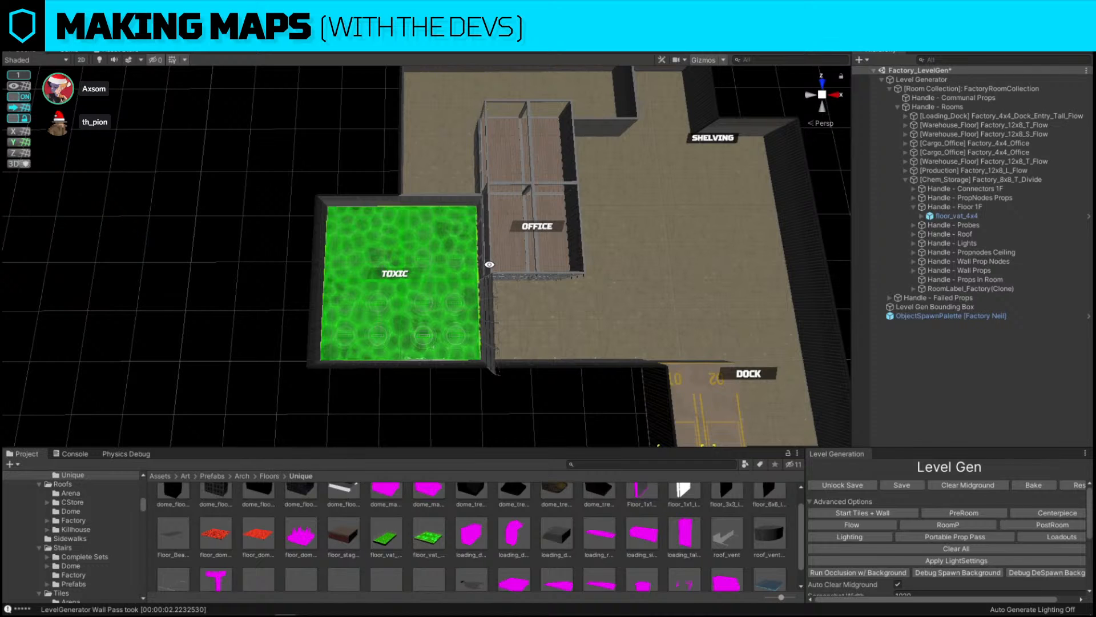
Select the east-facing wall pieces of the warehouse room
key(s)
key(d)
right_drag(489, 264, 489, 262)
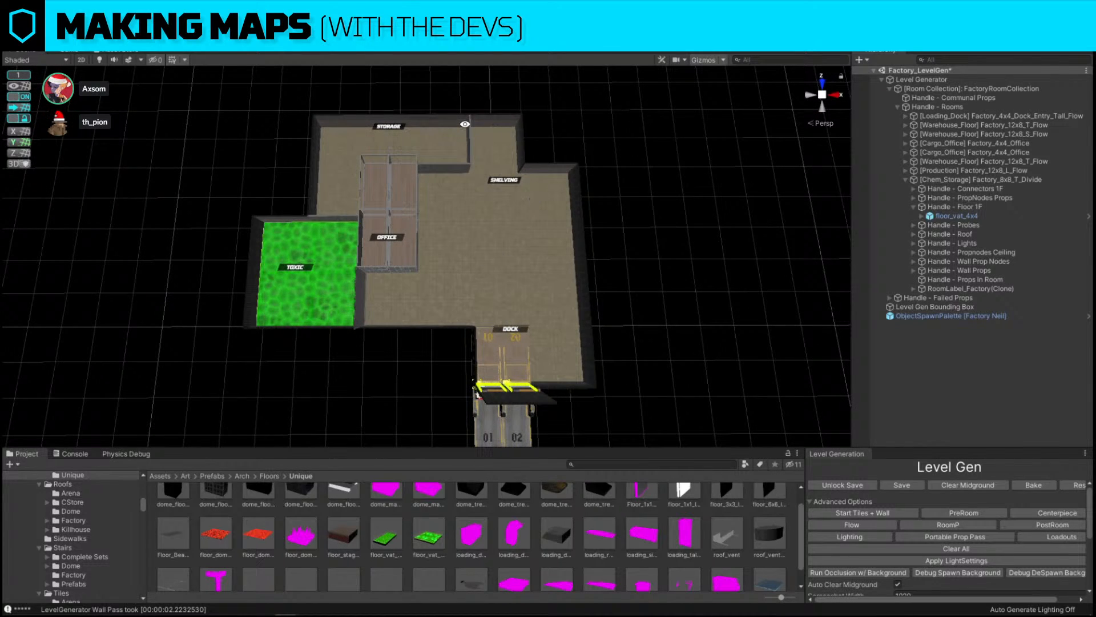
click(579, 280)
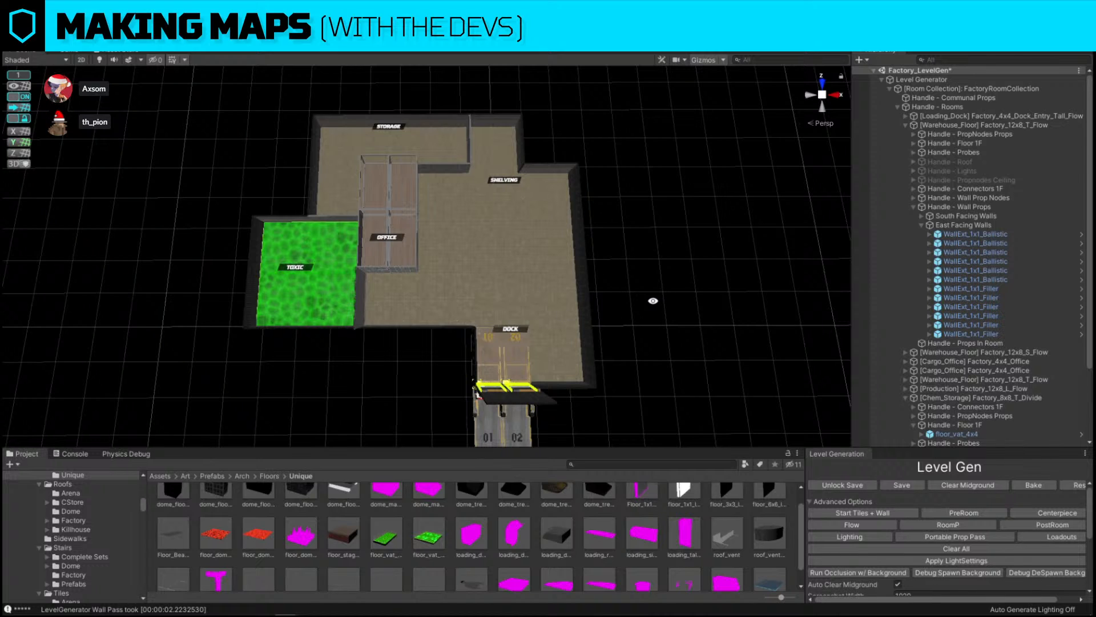
key(Print)
drag(315, 136, 724, 420)
click(736, 315)
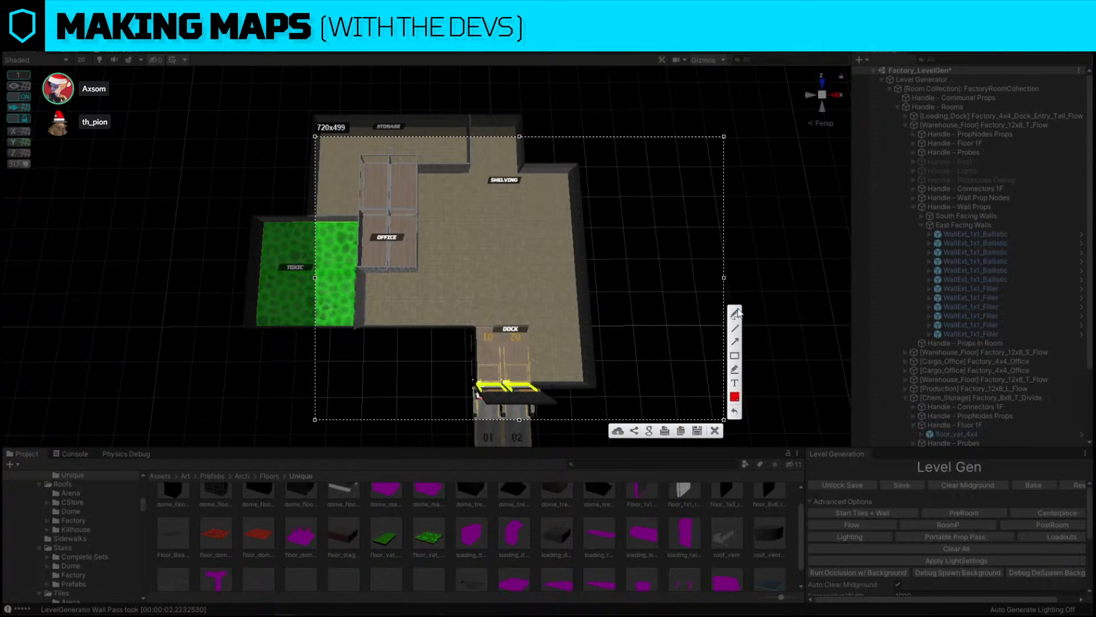
mouse_move(598, 257)
mouse_down()
mouse_move(632, 289)
mouse_move(600, 254)
mouse_up()
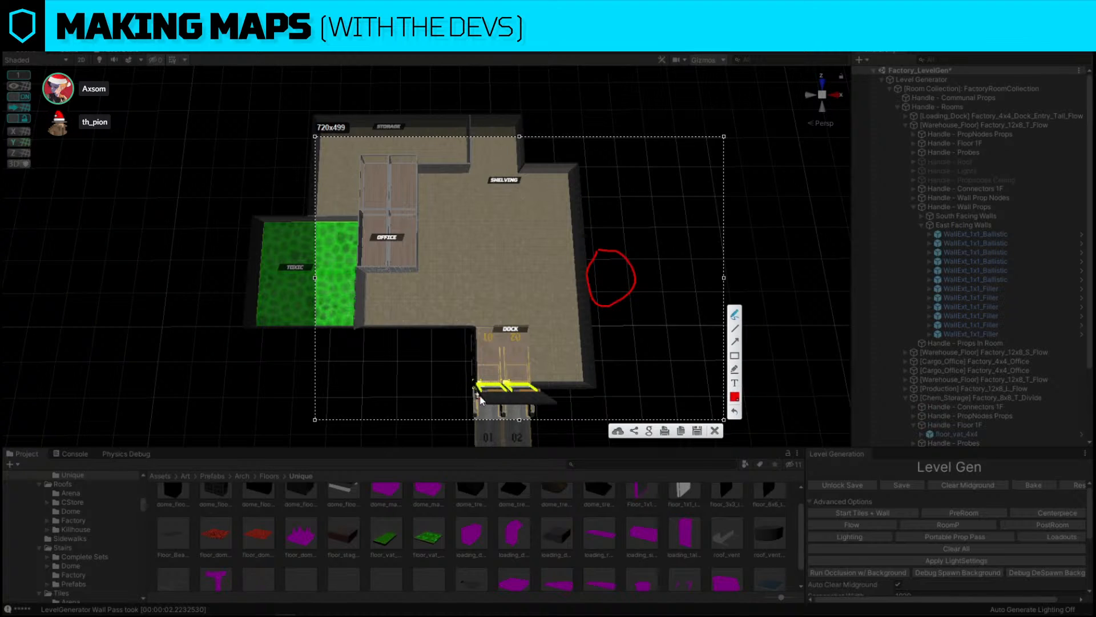
mouse_move(487, 392)
mouse_down()
mouse_move(489, 320)
mouse_move(480, 383)
mouse_move(492, 400)
mouse_move(598, 284)
mouse_up()
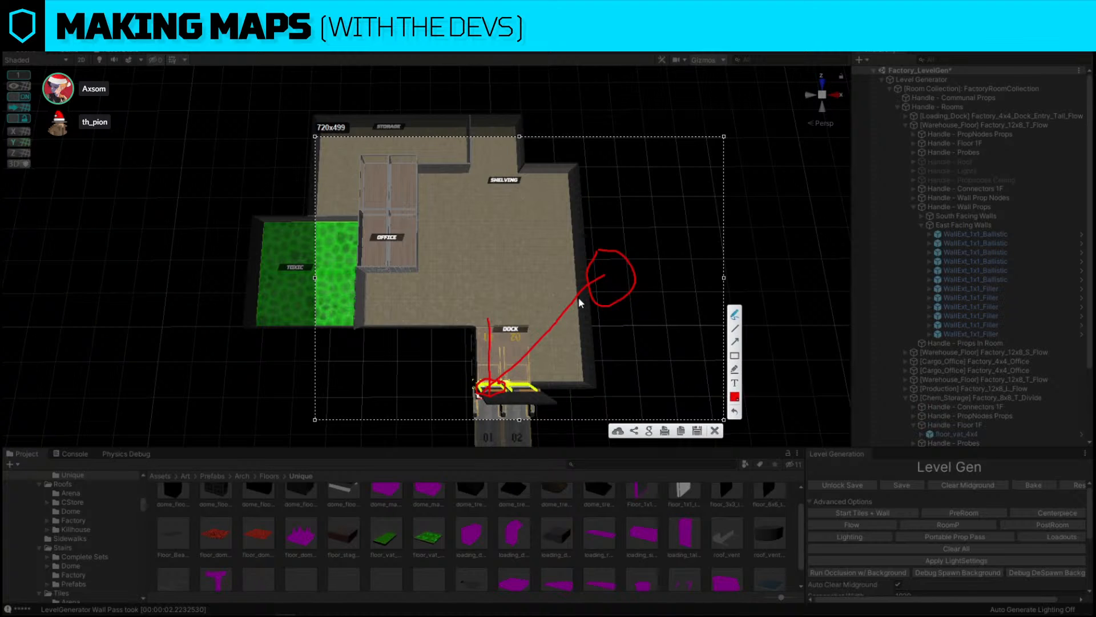
drag(496, 400, 494, 303)
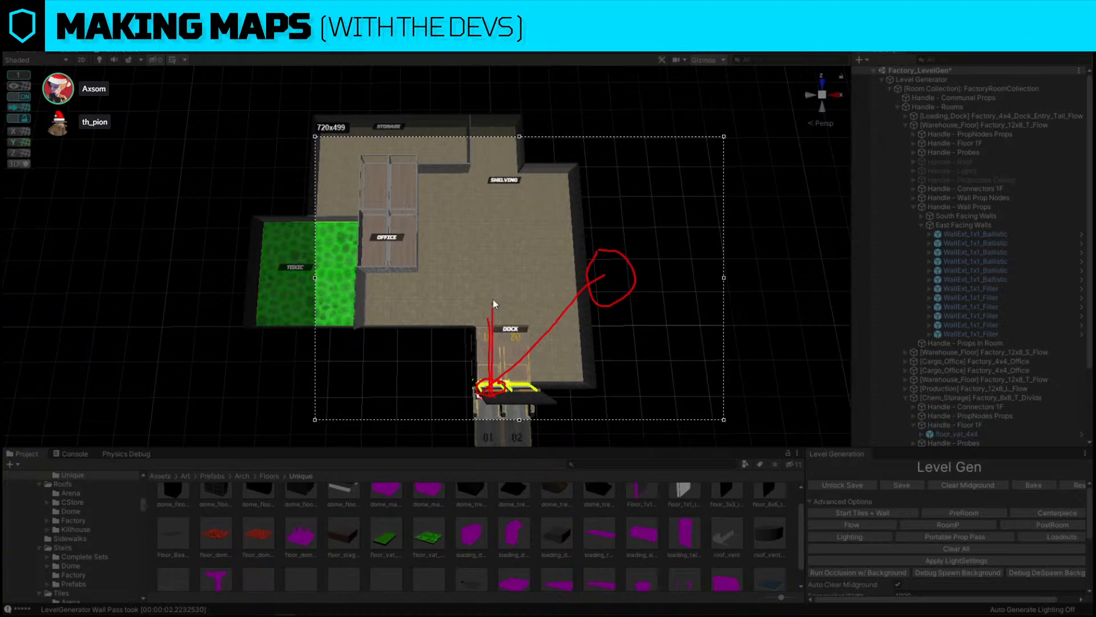
drag(483, 392, 598, 278)
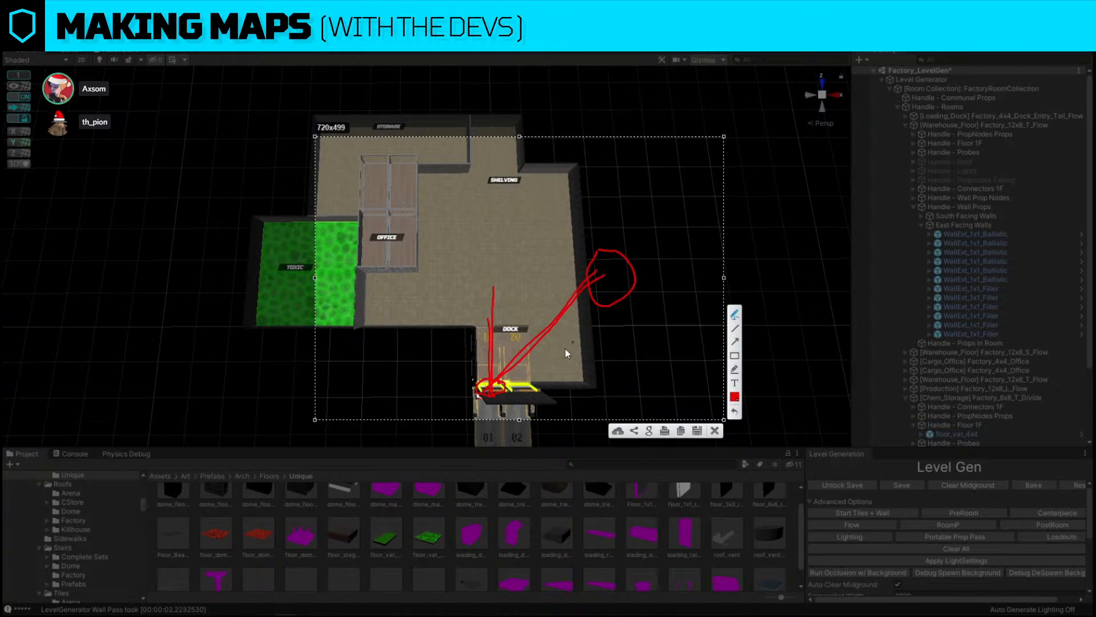
drag(484, 390, 622, 259)
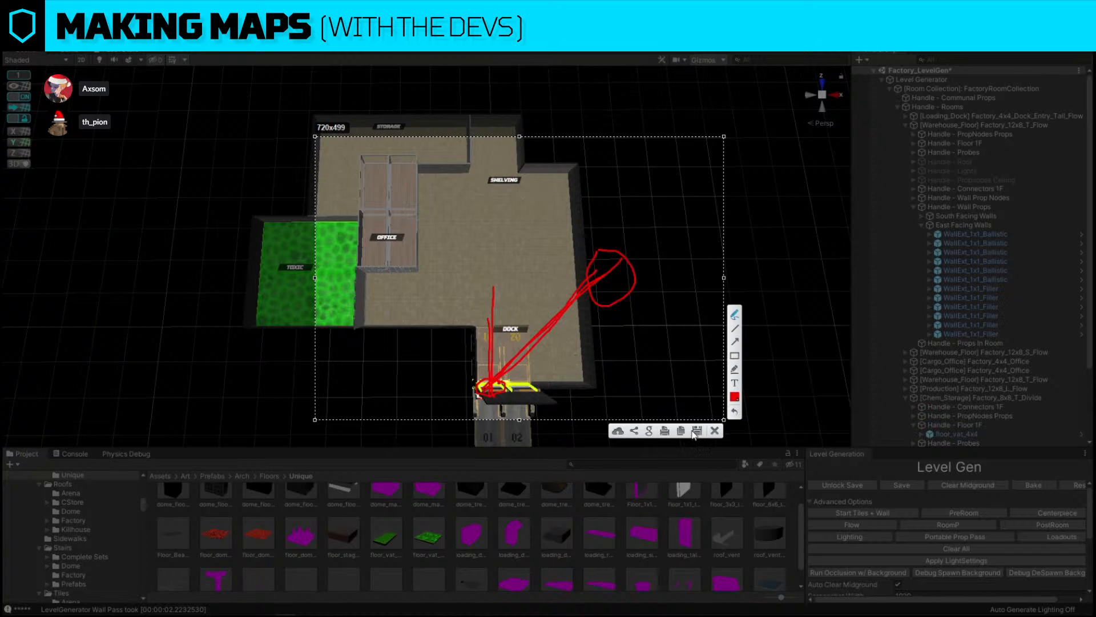
mouse_move(497, 386)
mouse_down()
mouse_move(478, 402)
mouse_move(518, 394)
mouse_move(503, 384)
mouse_up()
click(715, 431)
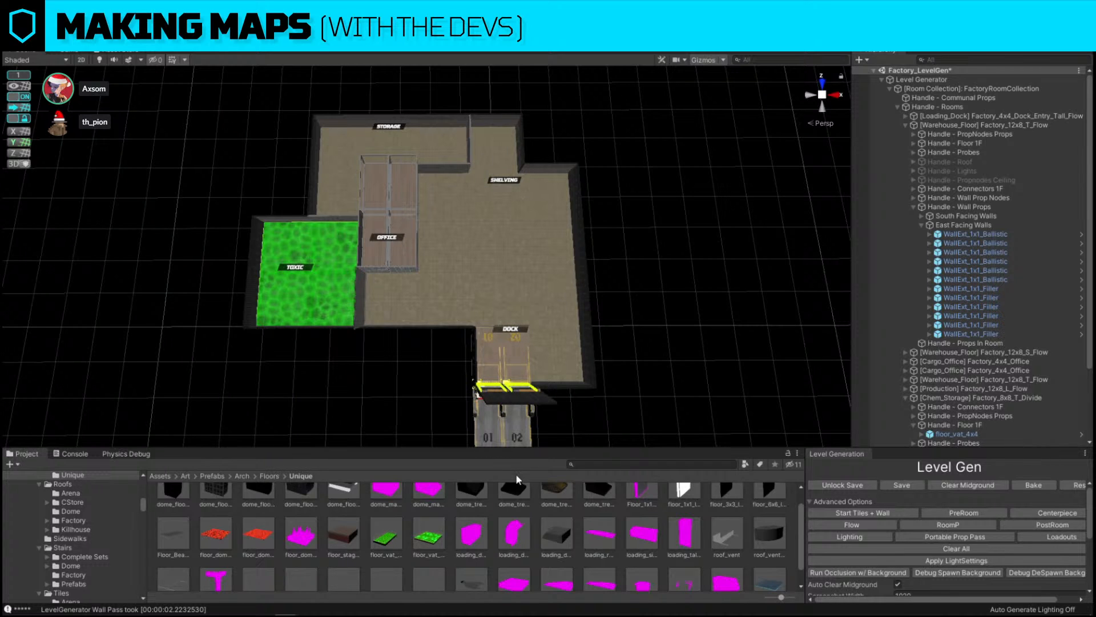
Inspect the regenerated map layout around the toxic room and warehouse
scroll(691, 335, up, 4)
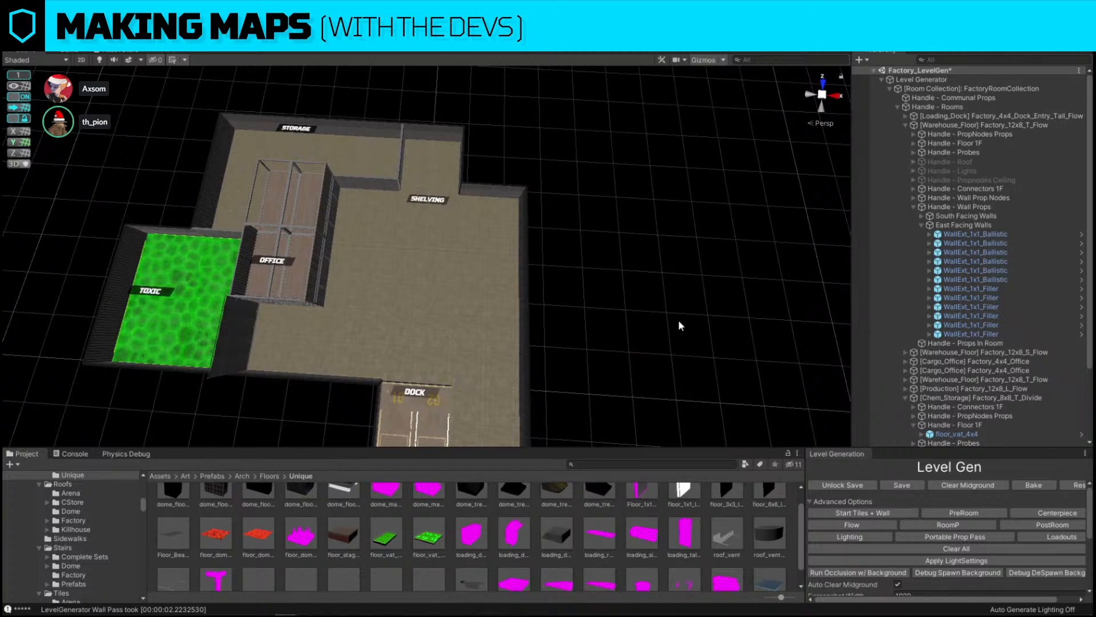
scroll(643, 325, up, 4)
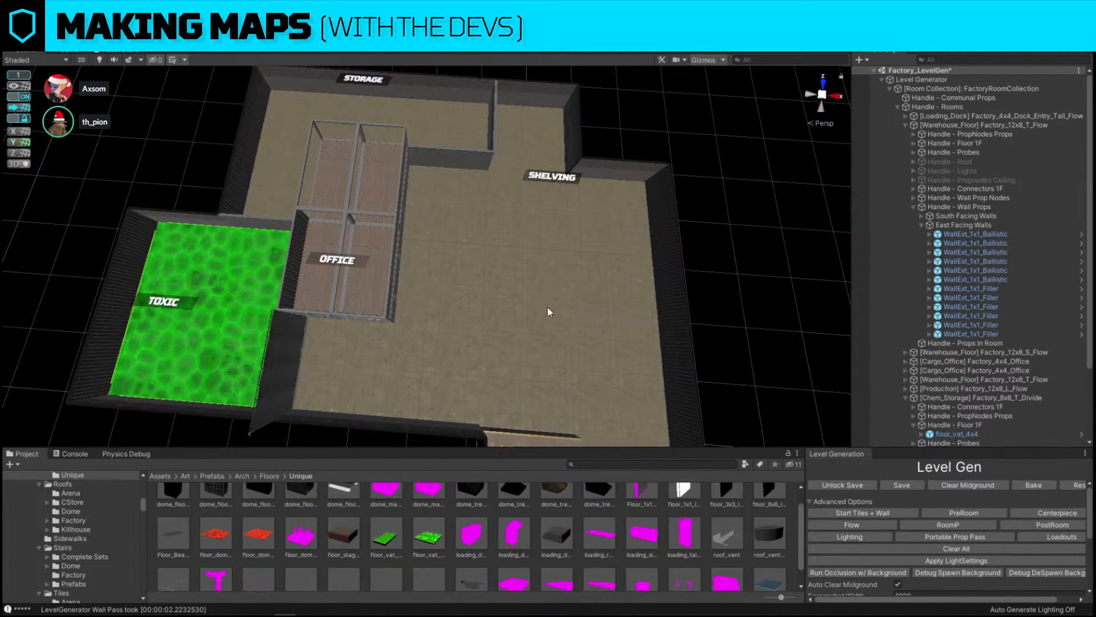
alt+drag(548, 311, 240, 289)
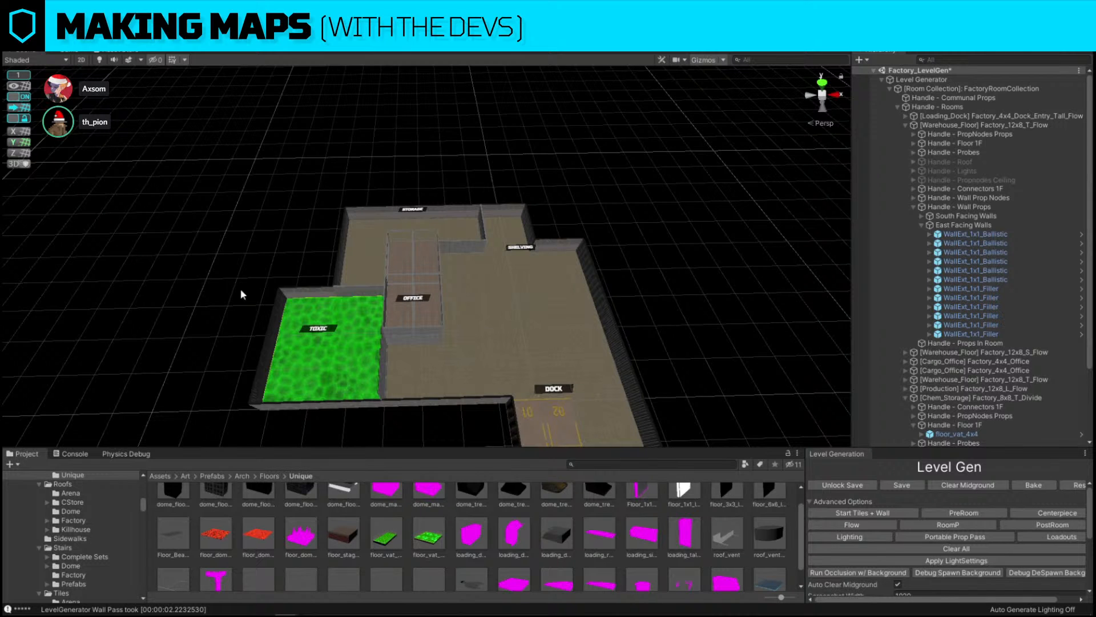
key(w)
right_drag(519, 237, 515, 294)
key(s)
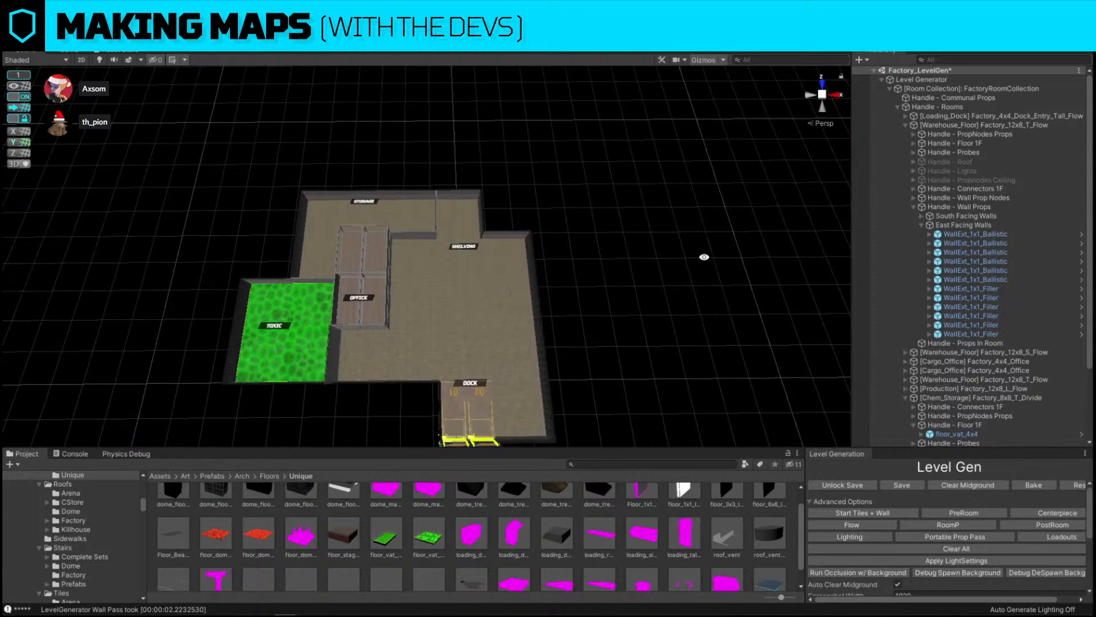
right_drag(705, 258, 700, 268)
key(s)
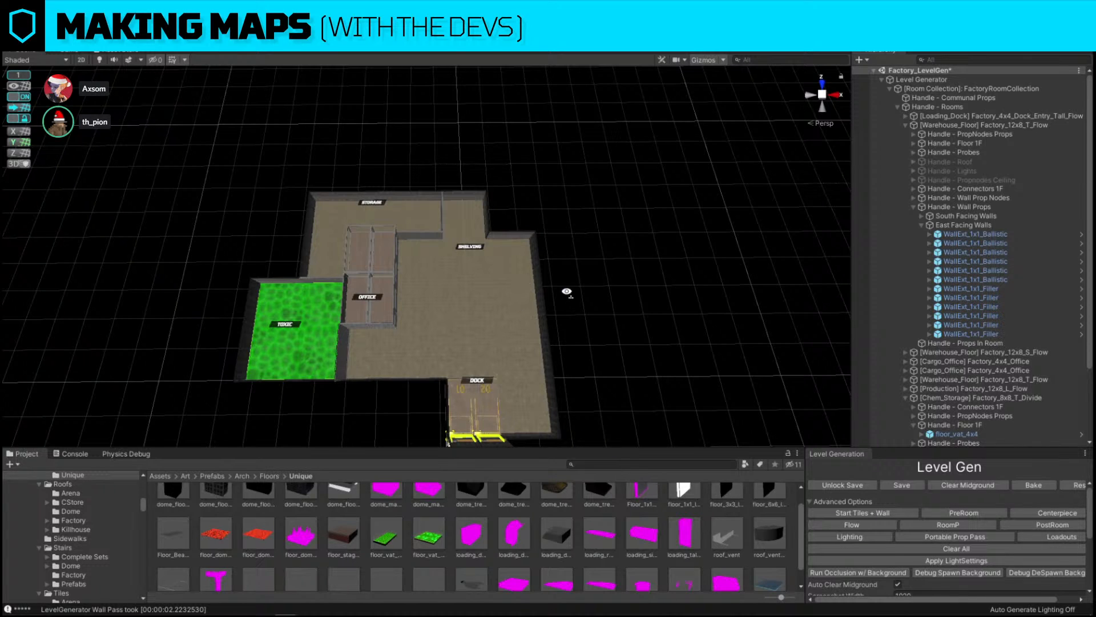
scroll(568, 297, down, 1)
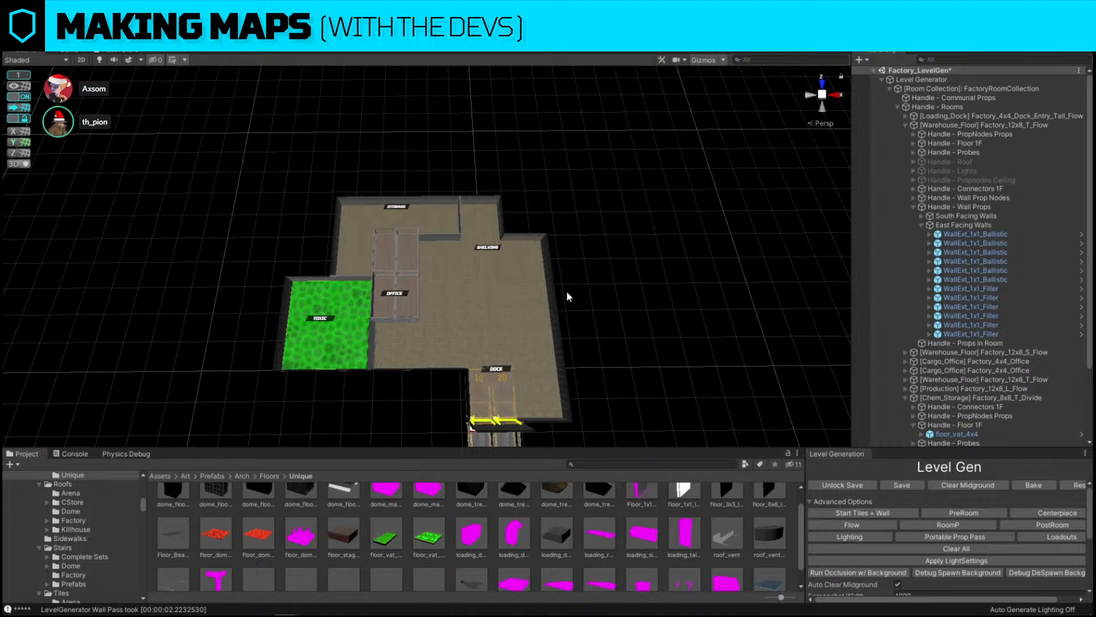
scroll(568, 296, up, 6)
scroll(583, 308, up, 2)
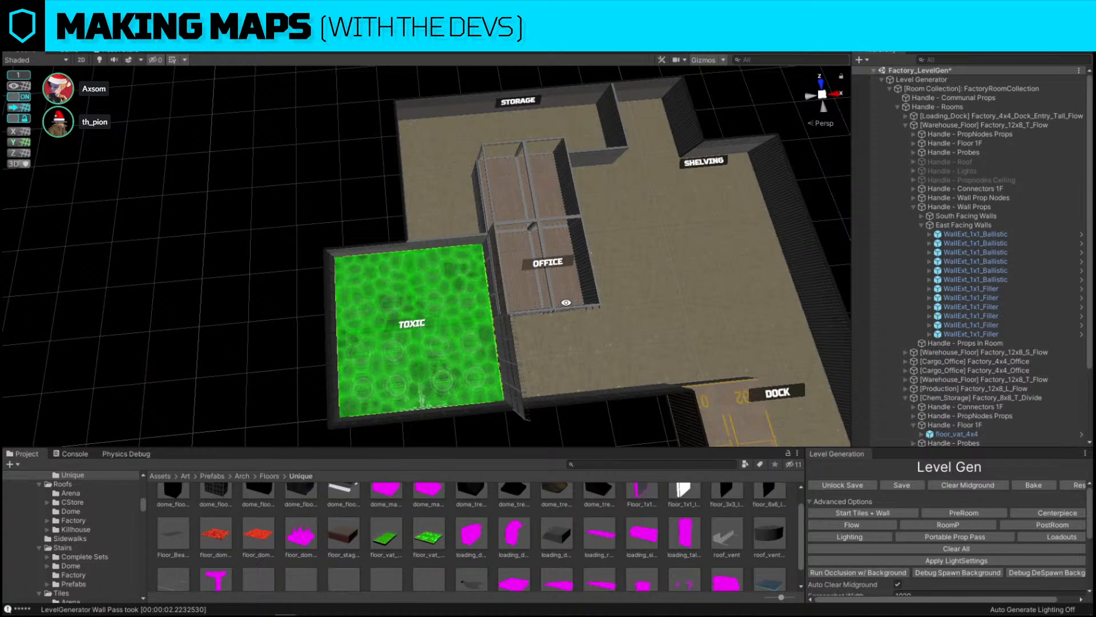
Regenerate the map layout by running the Start Tiles + Wall pass three times
key(s)
key(d)
right_drag(650, 234, 637, 246)
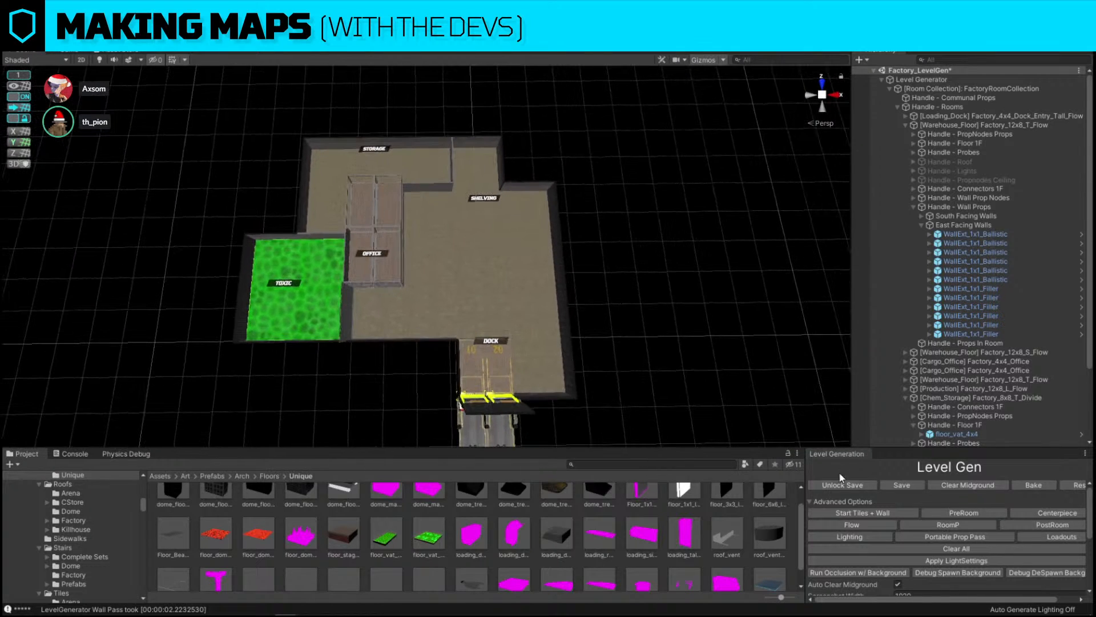
click(846, 515)
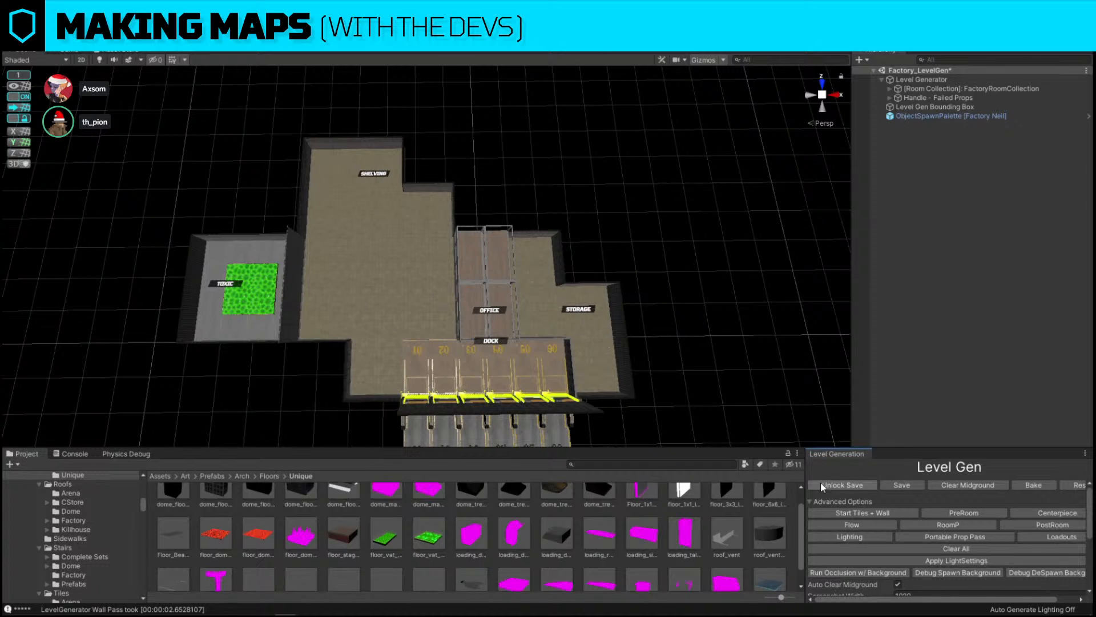
click(848, 515)
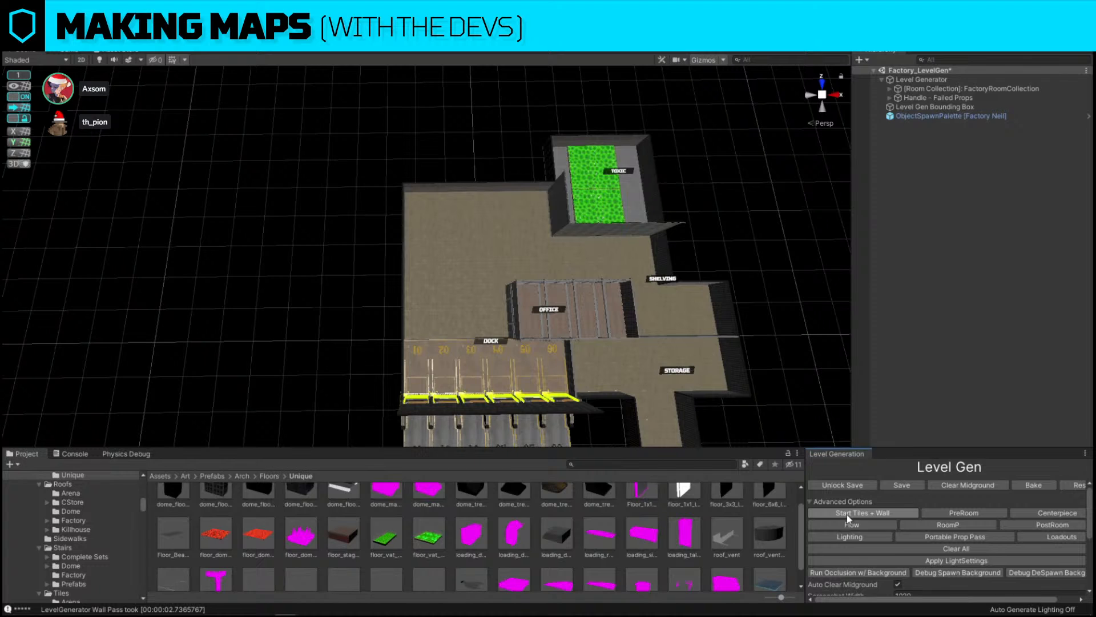
click(849, 516)
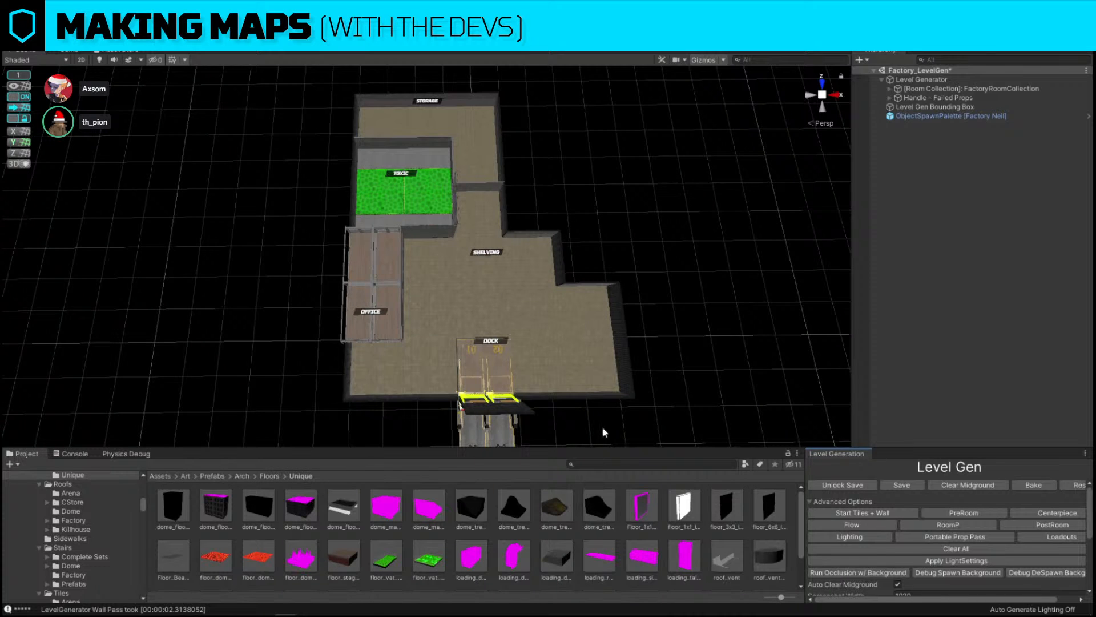
Delete one of the two toxic vat floor pieces in the toxic room
key(d)
right_drag(664, 281, 664, 248)
key(d)
key(w)
key(a)
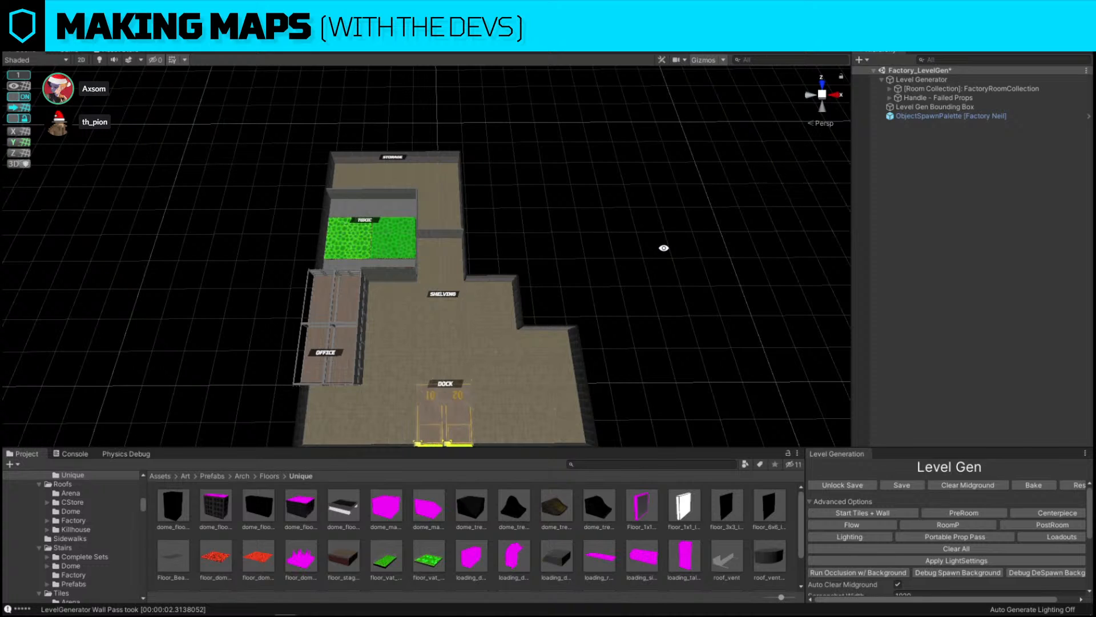
click(387, 238)
key(Delete)
Replace the remaining toxic vat piece with the floor_vat_4x4 prefab using Replace Selection
click(359, 240)
key(ctrl+shift+r)
drag(439, 560, 563, 382)
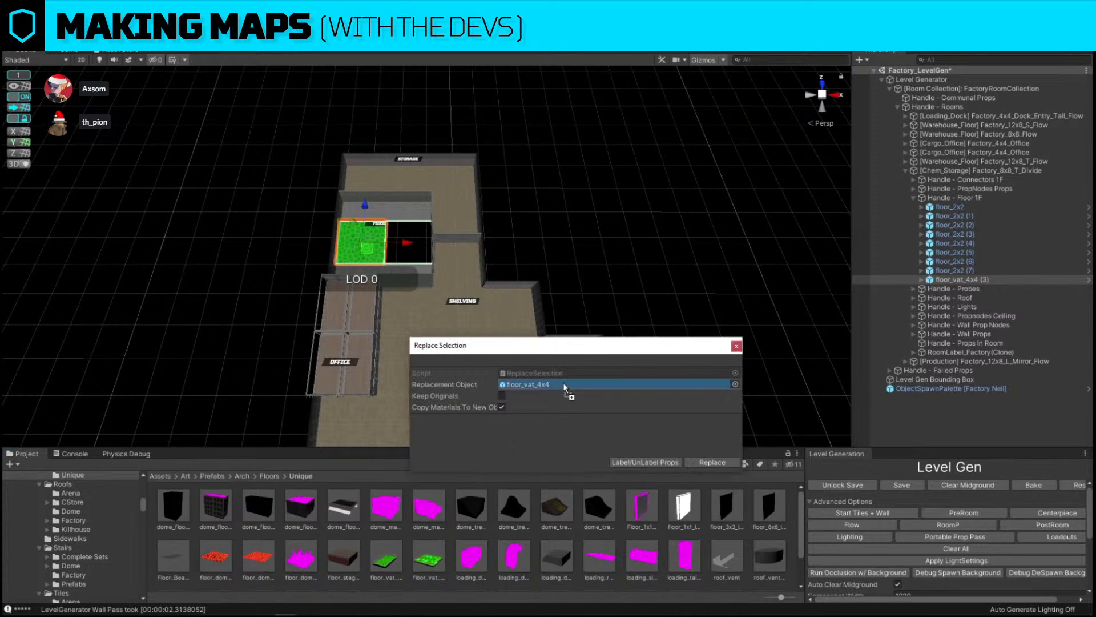
click(732, 467)
Move the floor_vat_4x4 piece sideways to the centre of the toxic room
click(364, 244)
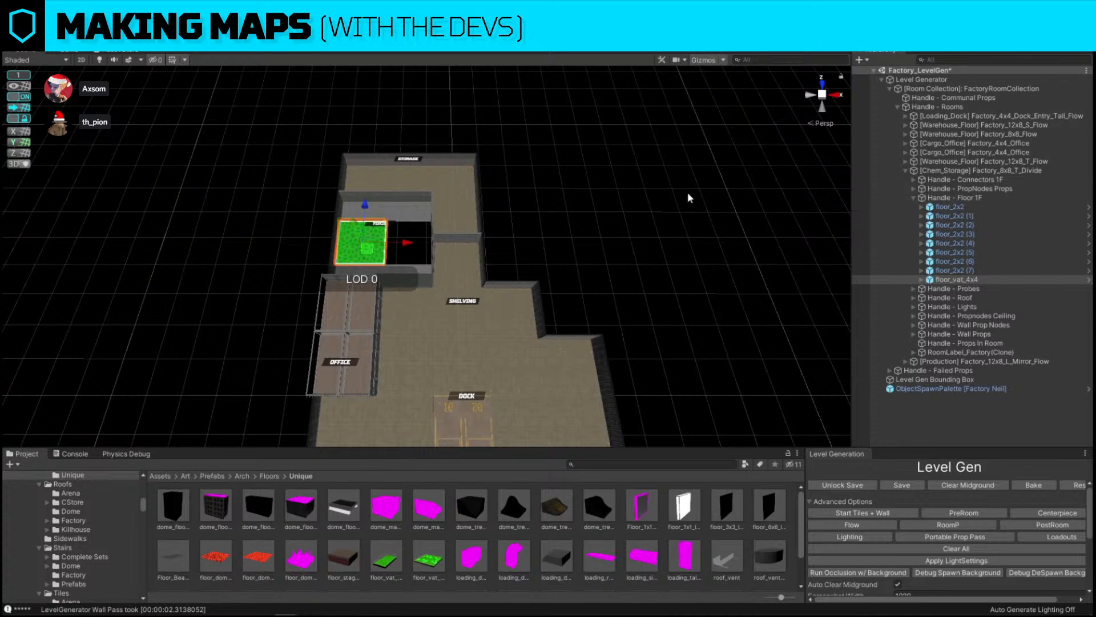
right_drag(482, 229, 477, 257)
key(w)
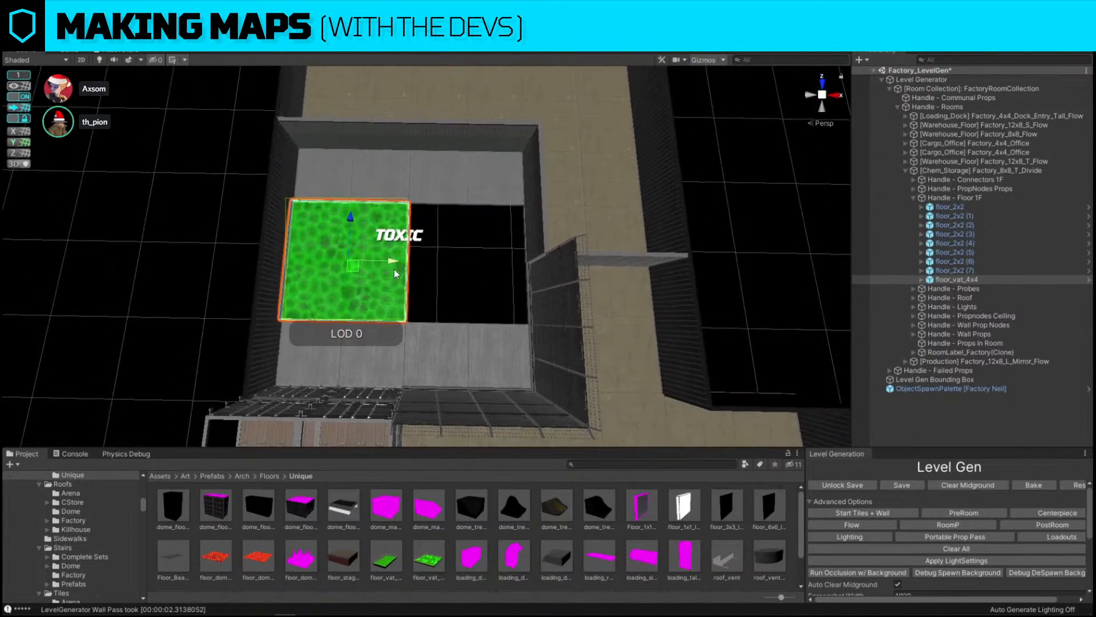
drag(394, 266, 447, 266)
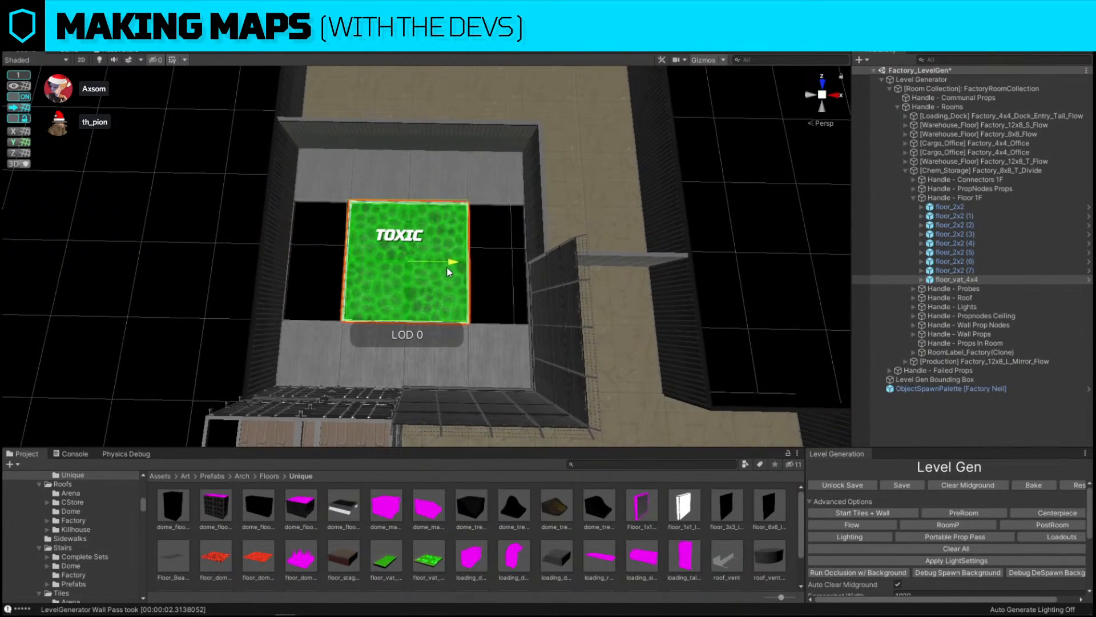
Delete the rows of floor_2x2 tiles above and below the vat in the toxic room
click(480, 351)
shift+click(426, 363)
shift+click(371, 357)
shift+click(316, 354)
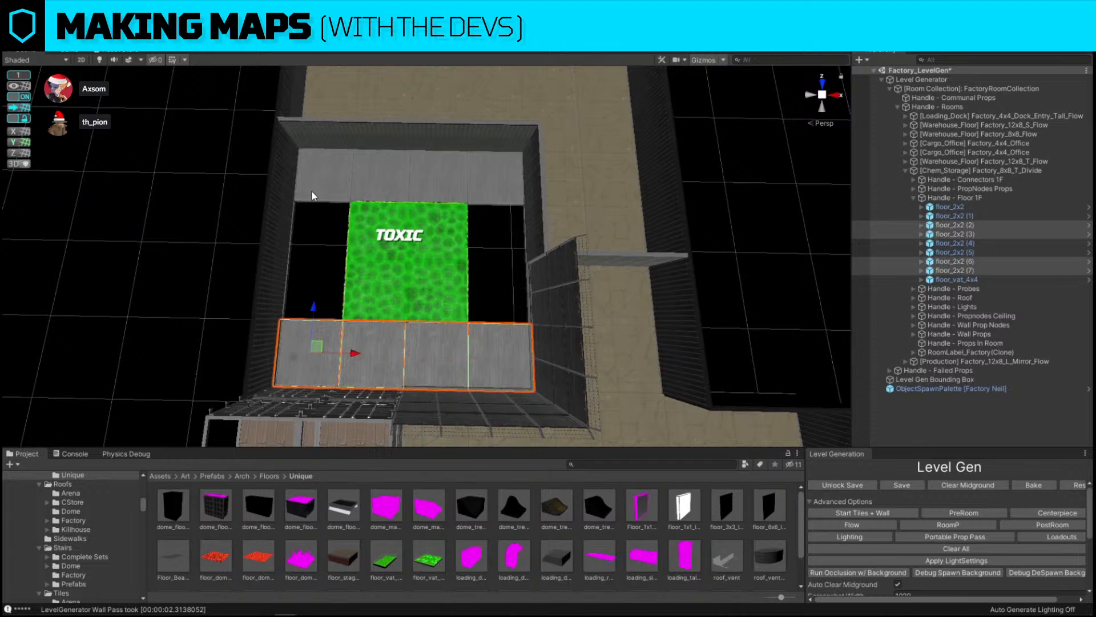
shift+click(319, 182)
shift+click(382, 176)
shift+click(440, 177)
shift+click(516, 180)
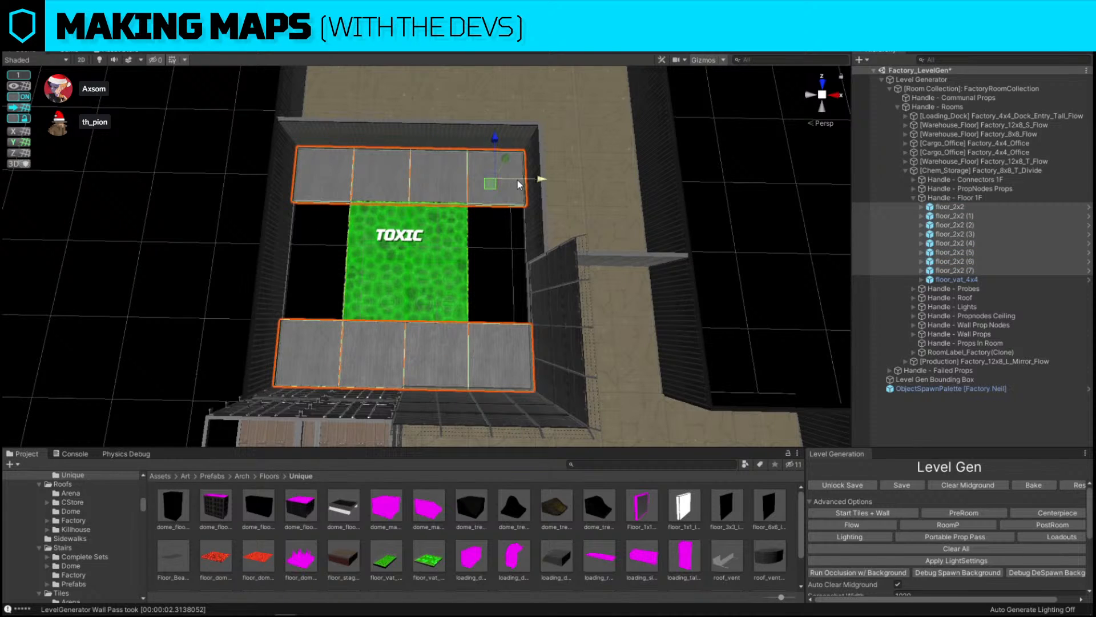
key(Delete)
Scale the floor_vat_4x4 to 2 on both horizontal axes so it fills the toxic room
click(396, 269)
text(2)
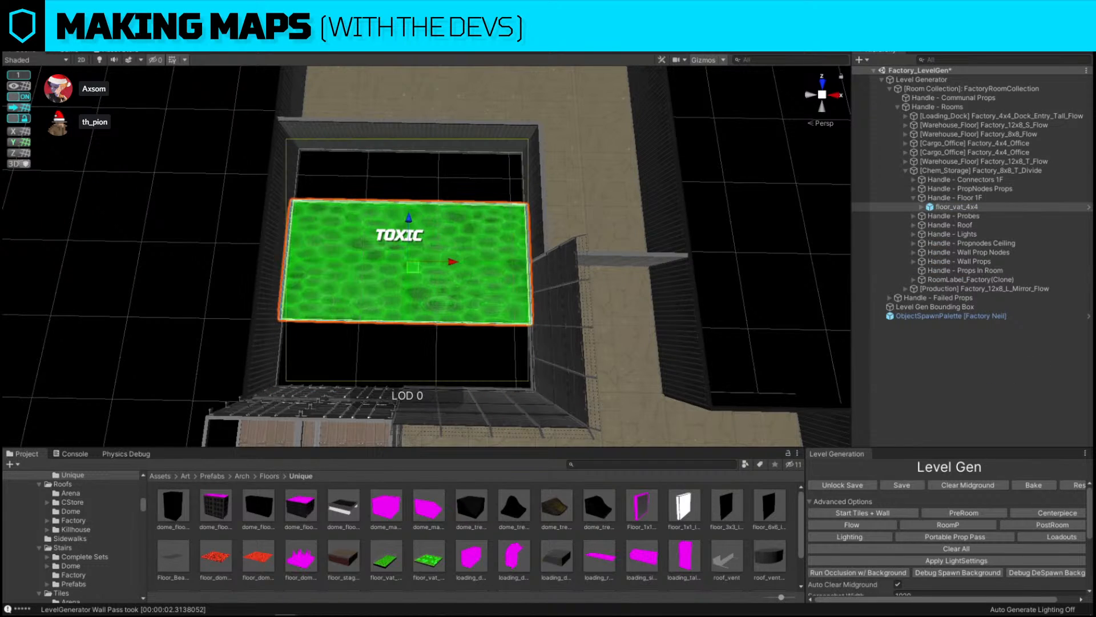
key(Tab)
key(Tab)
text(2)
click(504, 135)
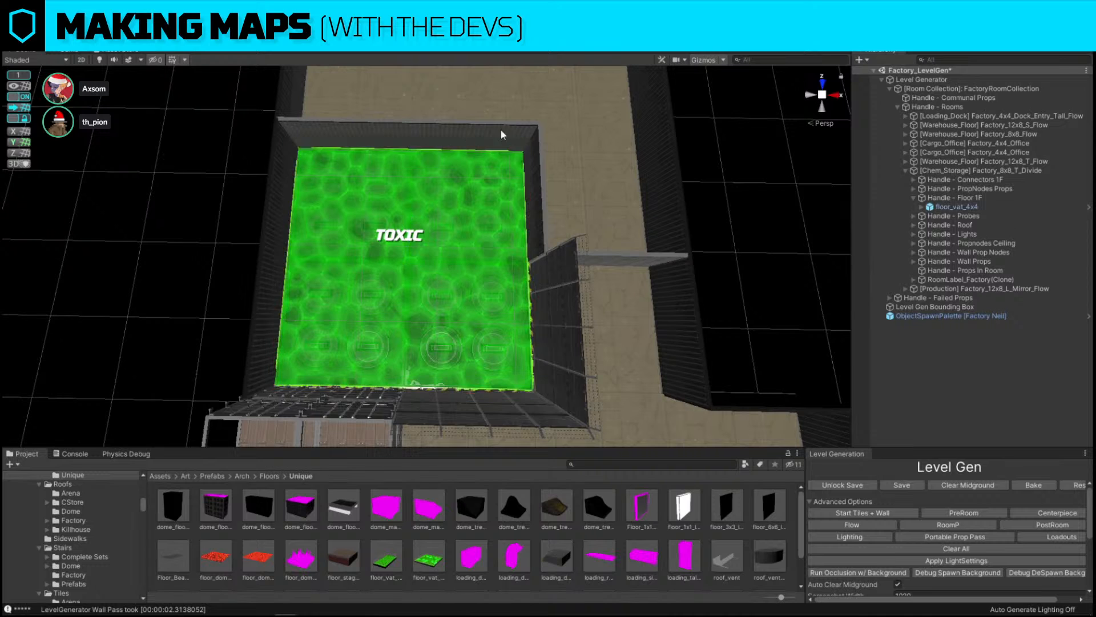
Run the PreRoom pass and then the room prop pass on the edited layout
key(s)
mouse_move(505, 134)
right_down()
mouse_move(221, 112)
mouse_move(533, 122)
mouse_move(509, 124)
right_up()
key(d)
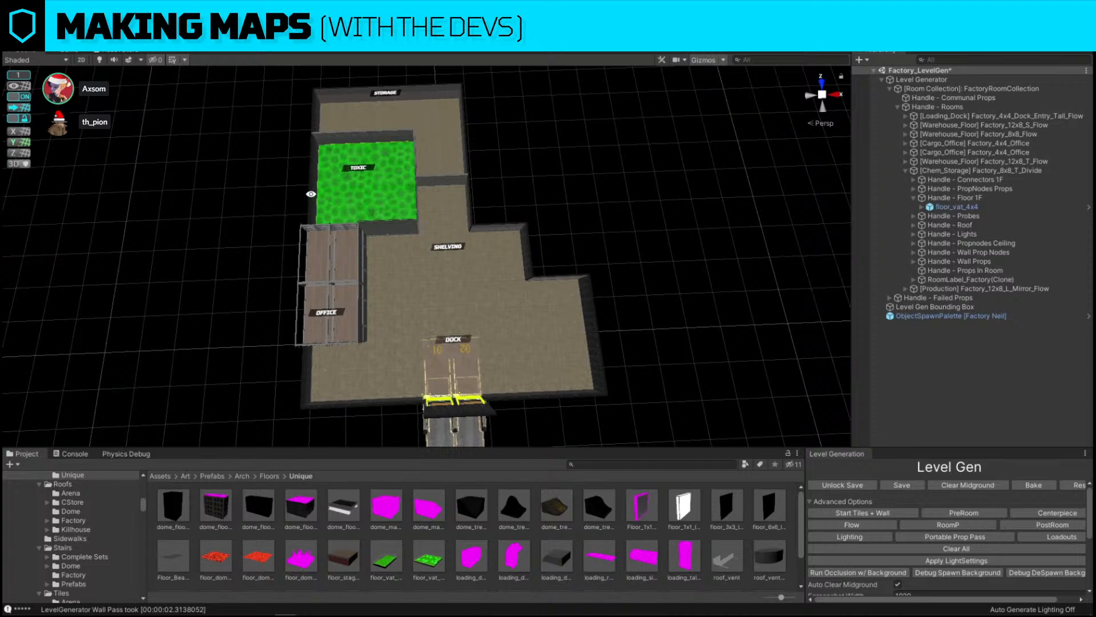
scroll(308, 188, up, 3)
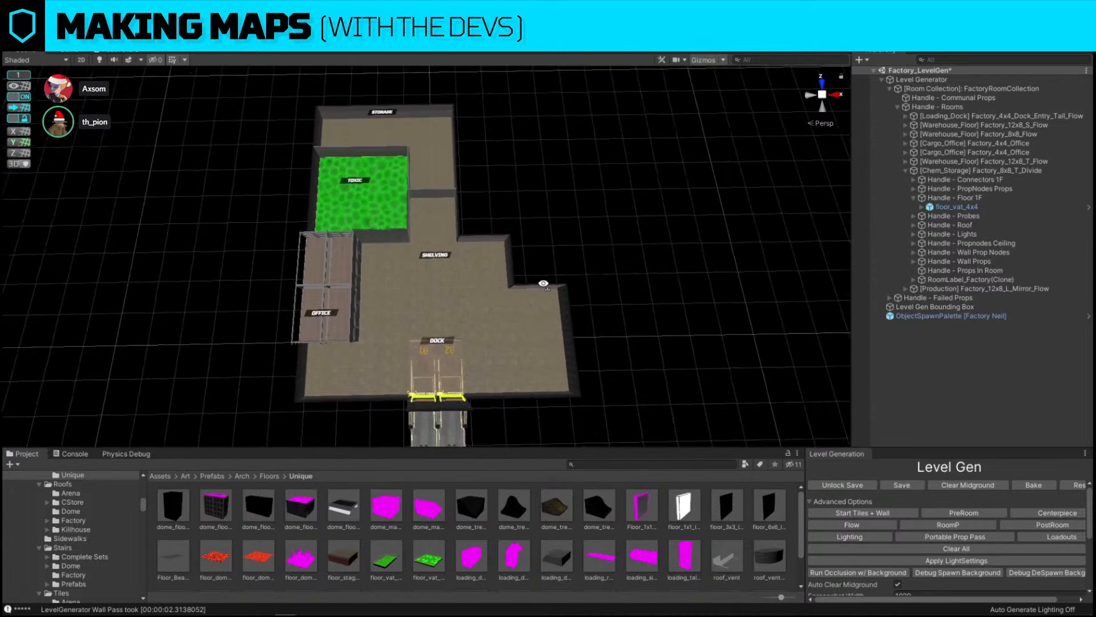
click(976, 512)
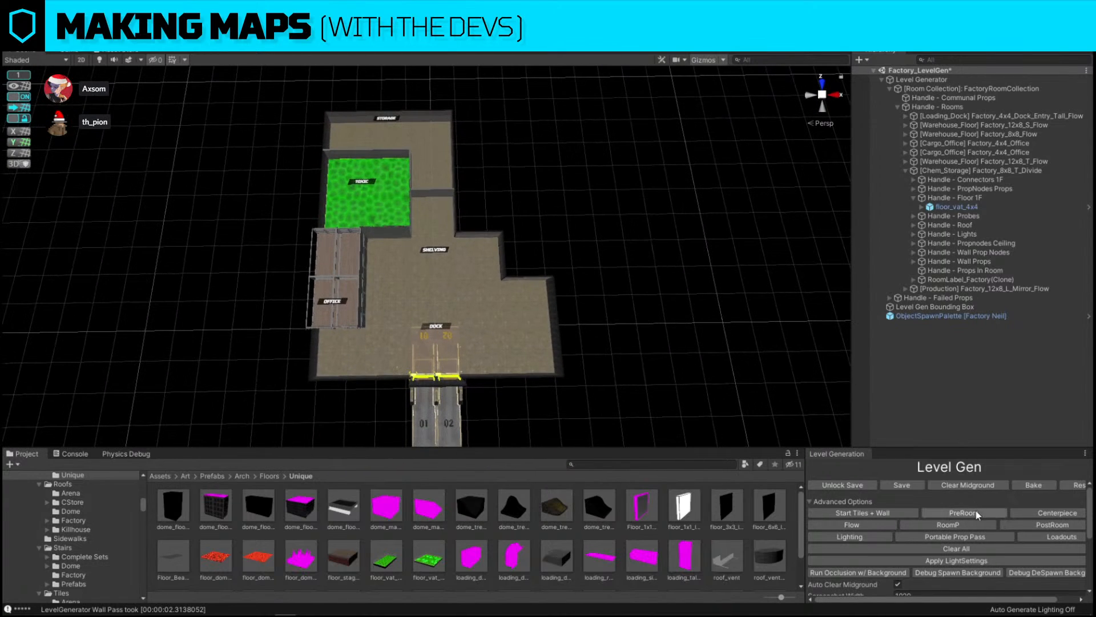
click(1056, 512)
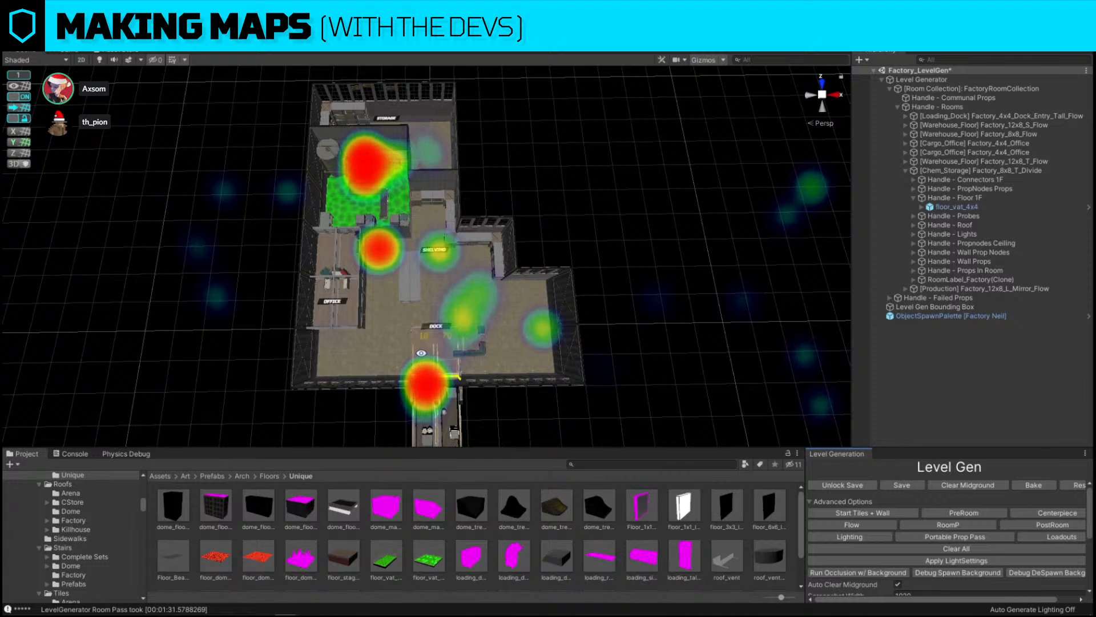
Delete the catwalk bridge crossing the toxic vat floor
right_drag(422, 353, 457, 354)
key(w)
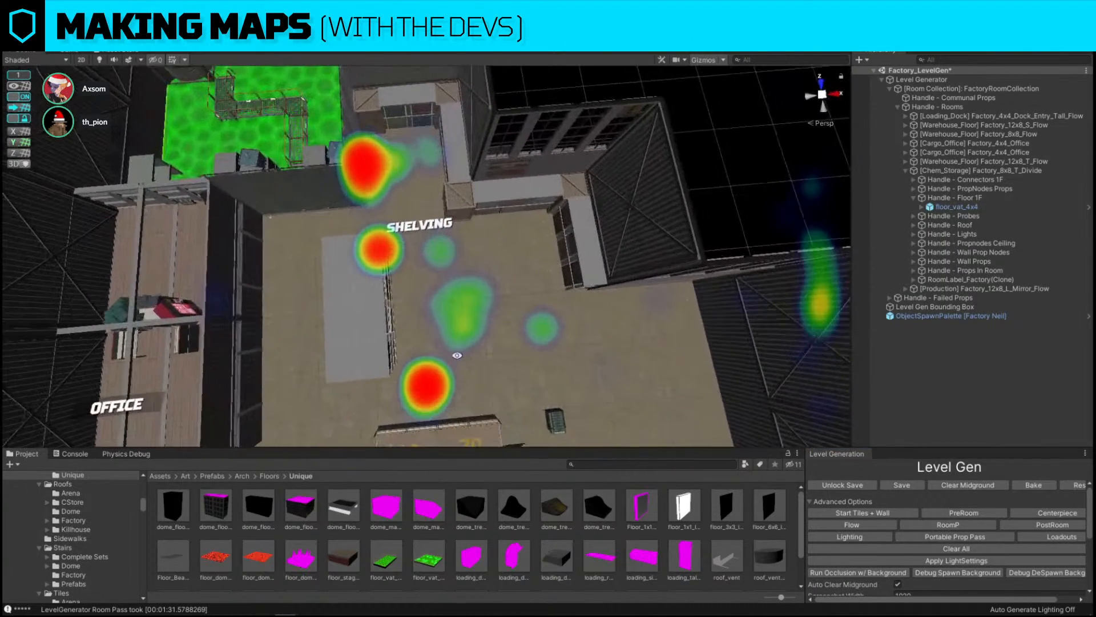
right_drag(489, 204, 342, 194)
key(s)
key(a)
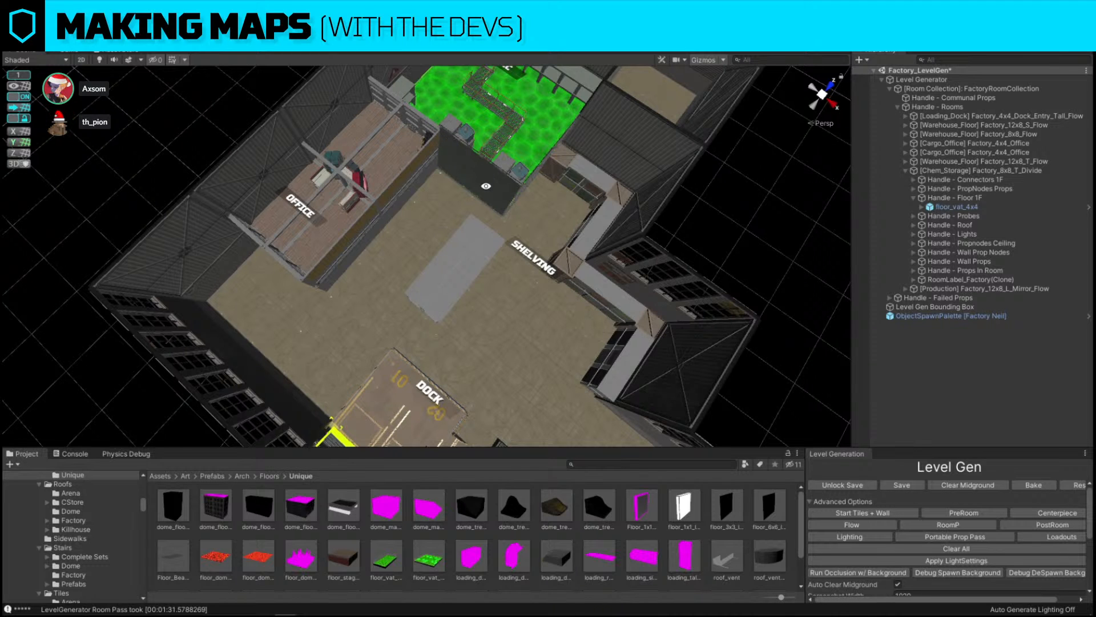
alt+drag(395, 279, 531, 164)
scroll(528, 168, up, 7)
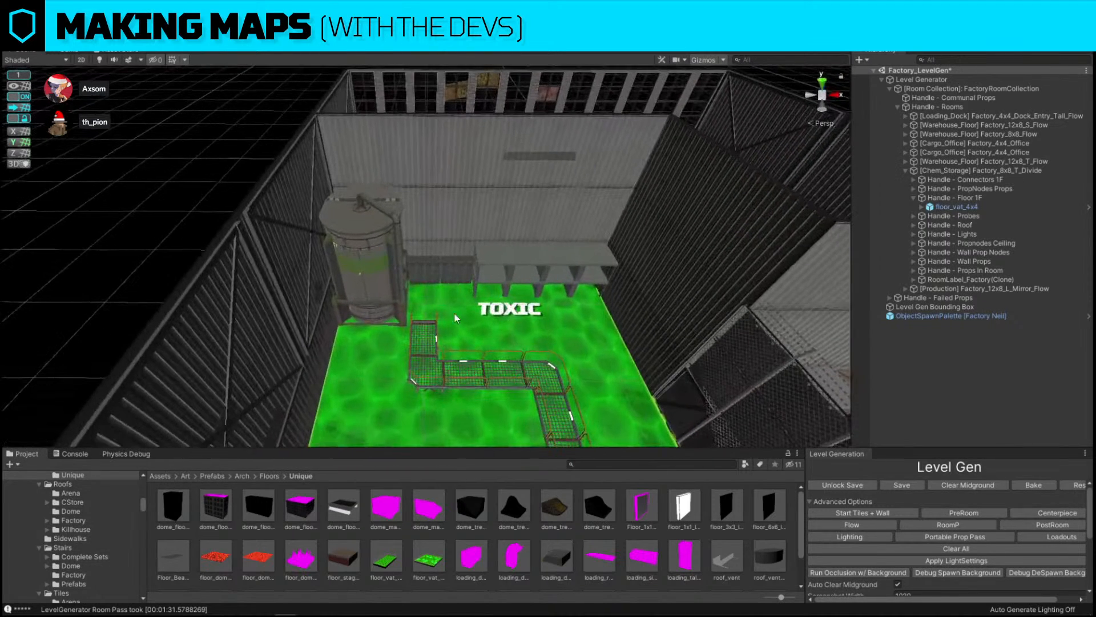
click(442, 386)
key(Delete)
Delete the crates and the shelving unit along the toxic room's back wall
click(466, 272)
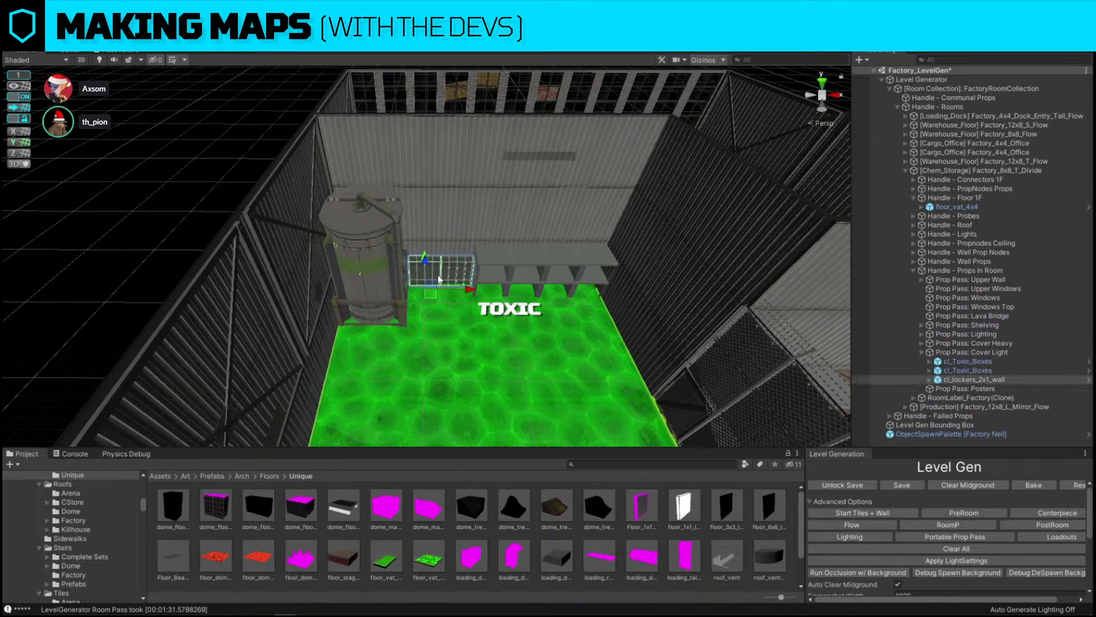
key(Delete)
click(531, 255)
key(Delete)
click(560, 259)
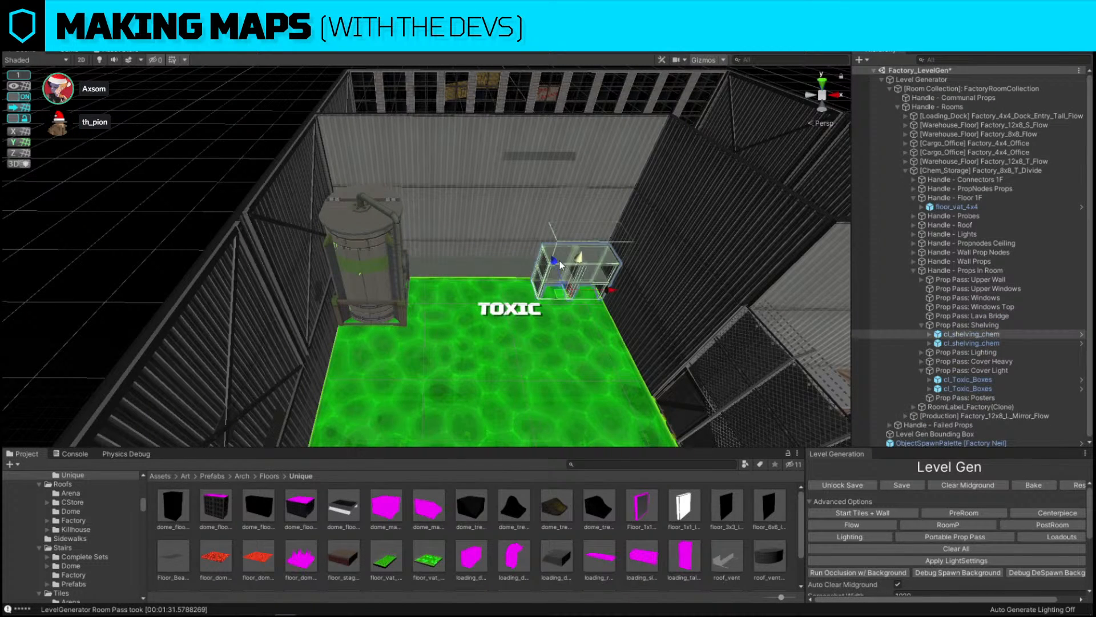
key(Delete)
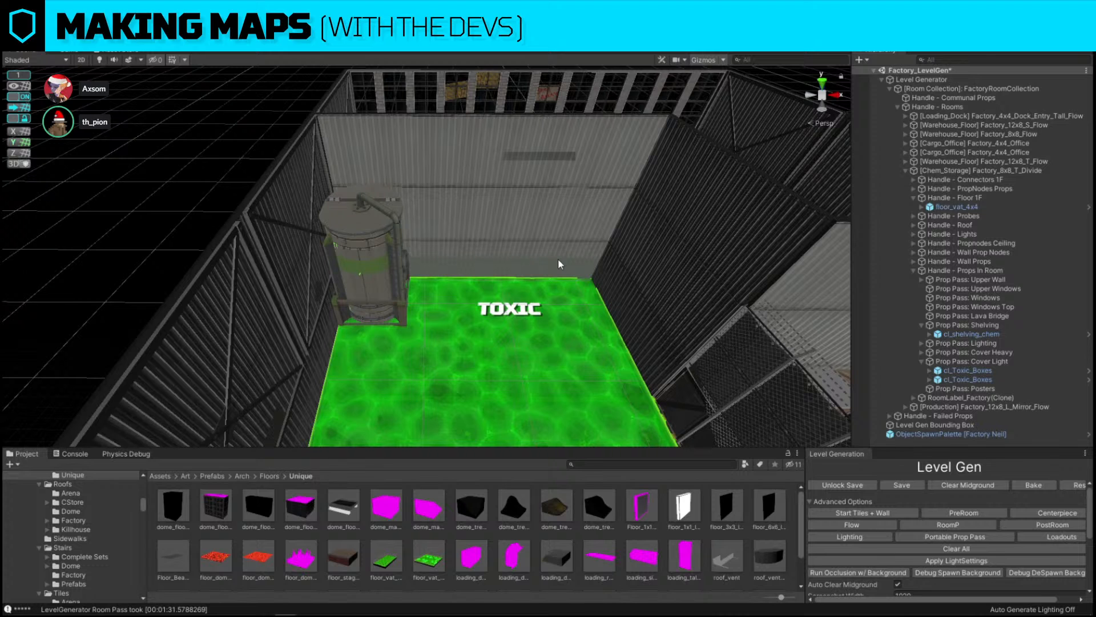
Run the PostRoom pass to add the communal props
key(d)
key(s)
right_drag(558, 263, 563, 282)
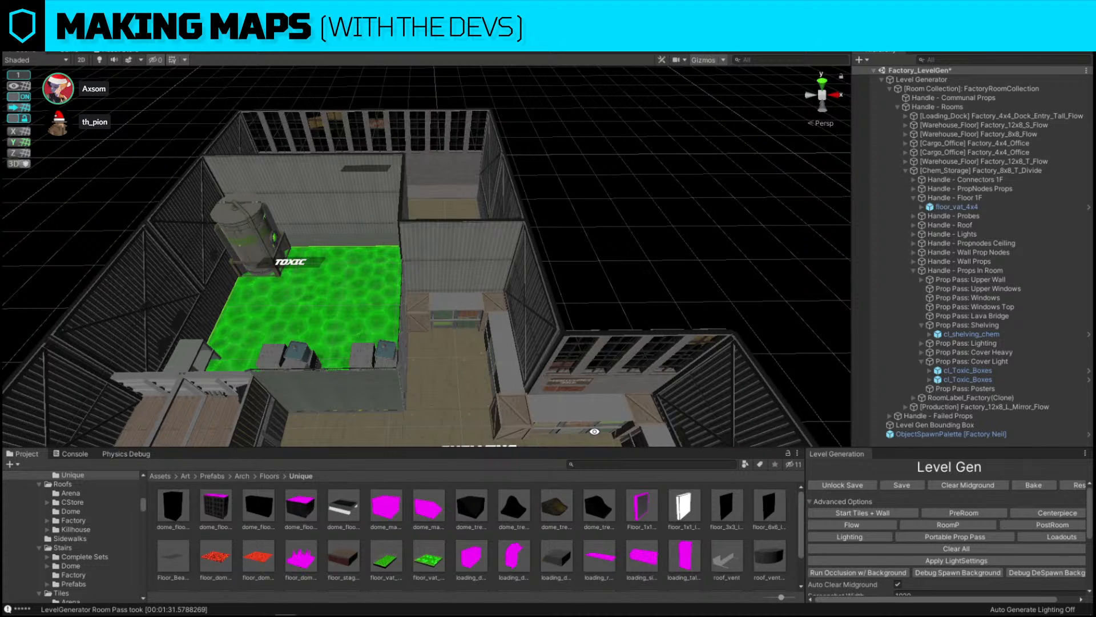
key(s)
key(a)
right_drag(412, 203, 457, 186)
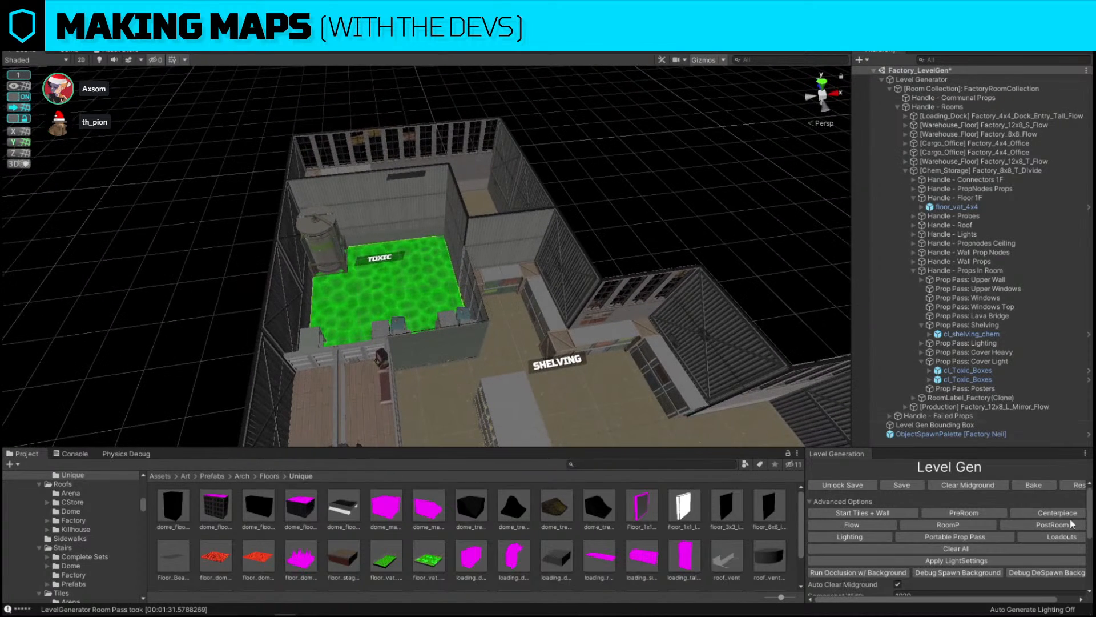
click(1071, 523)
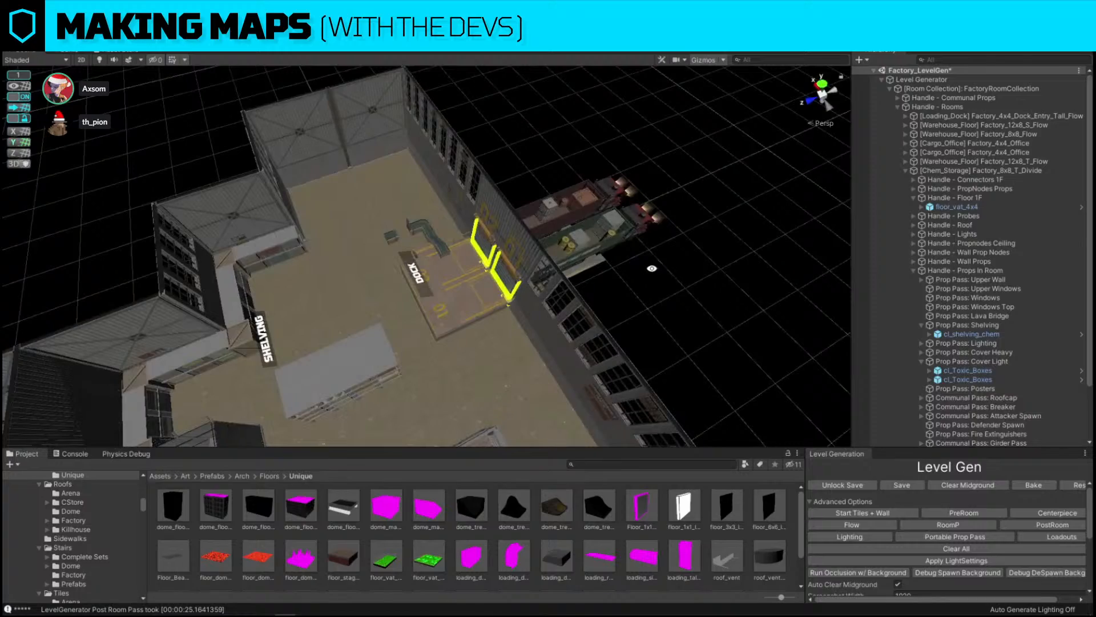
Move and rotate the bomb prop so it rests on the truck bed at the loading dock
right_drag(634, 243, 335, 224)
alt+drag(412, 200, 268, 309)
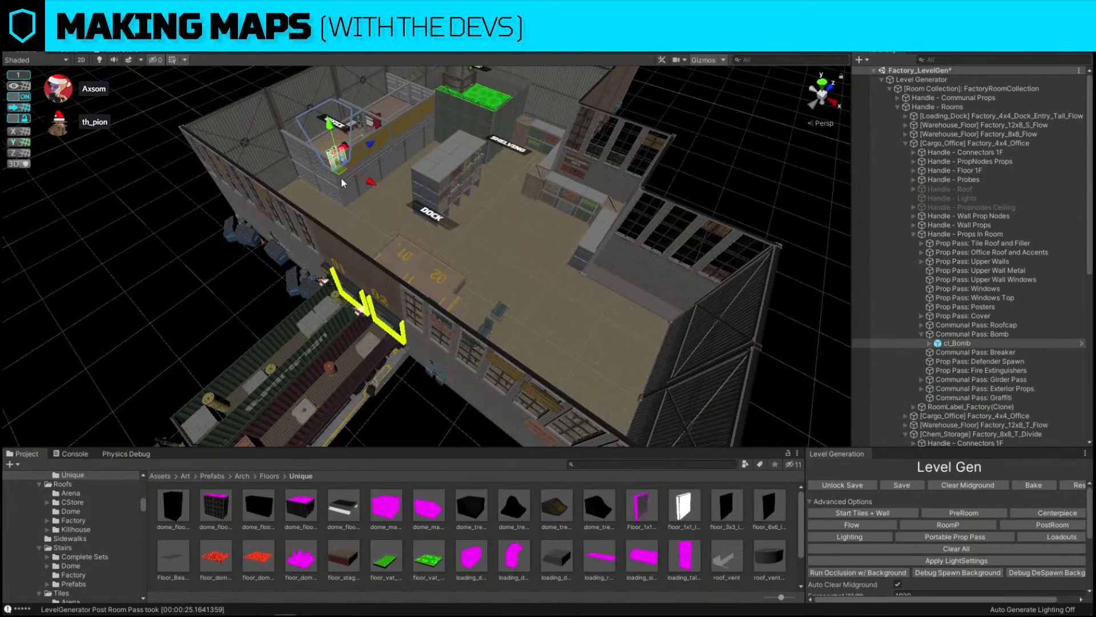
drag(340, 171, 370, 343)
right_drag(482, 274, 621, 213)
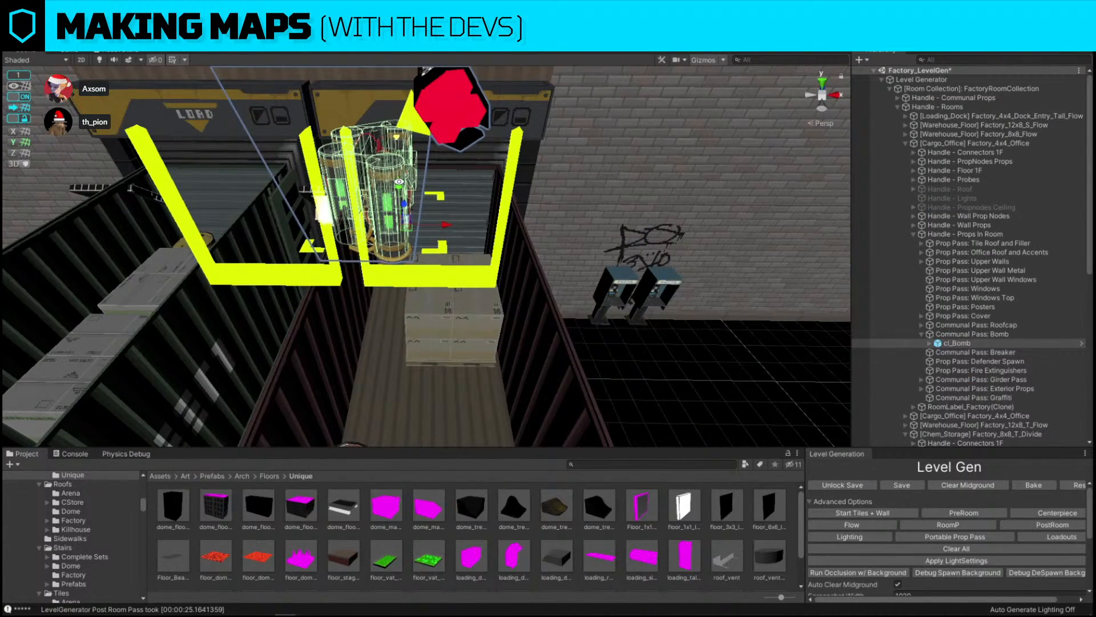
drag(402, 185, 431, 277)
key(e)
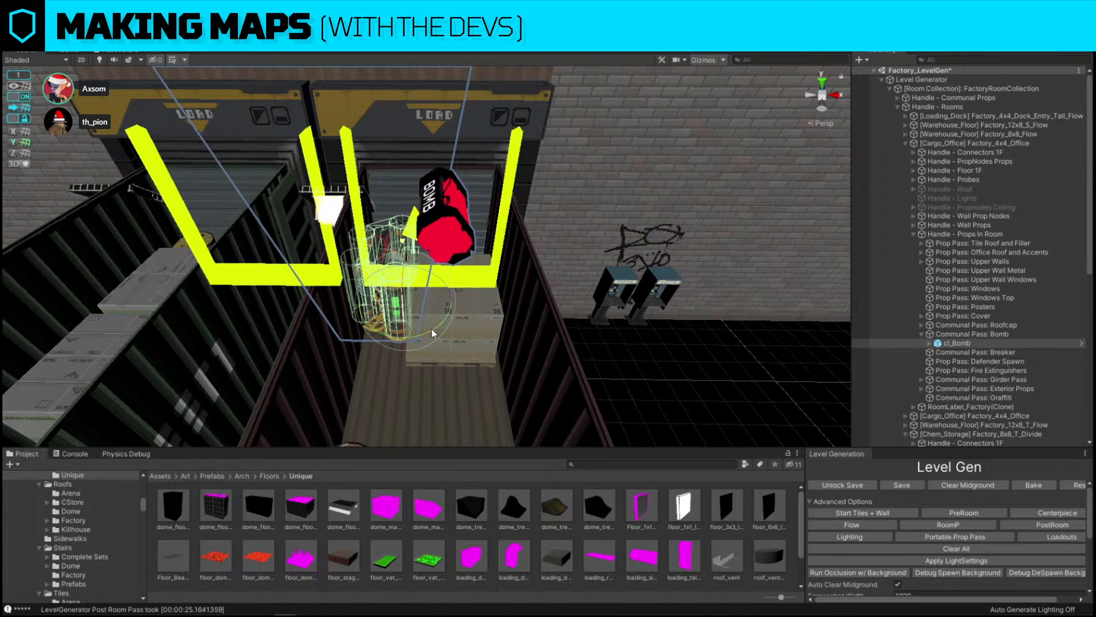
drag(432, 329, 282, 340)
key(w)
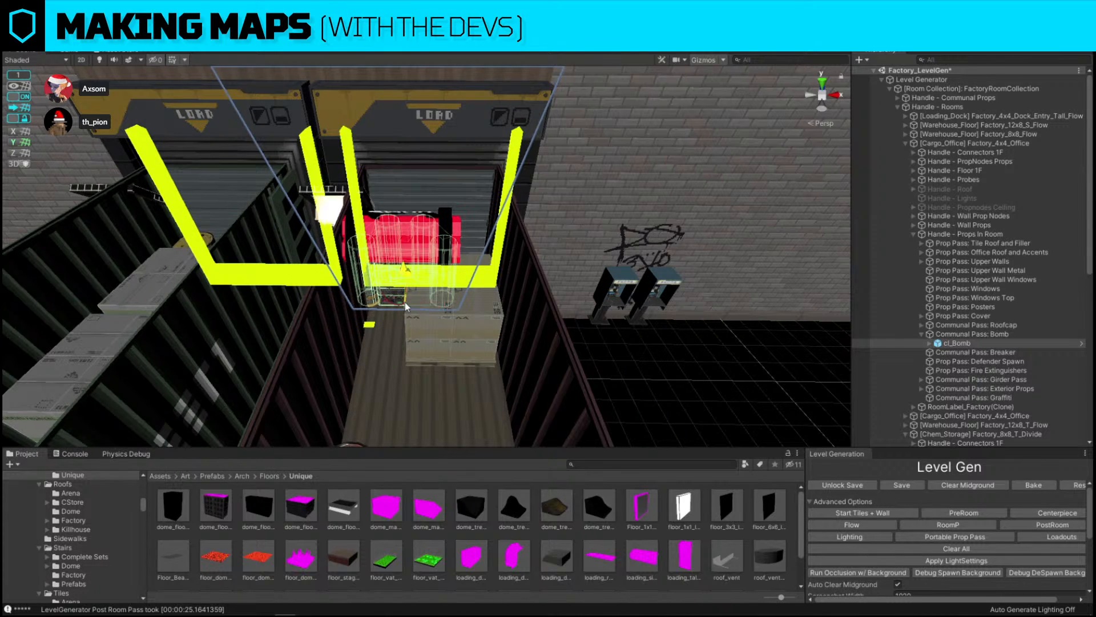
drag(415, 306, 415, 404)
key(w)
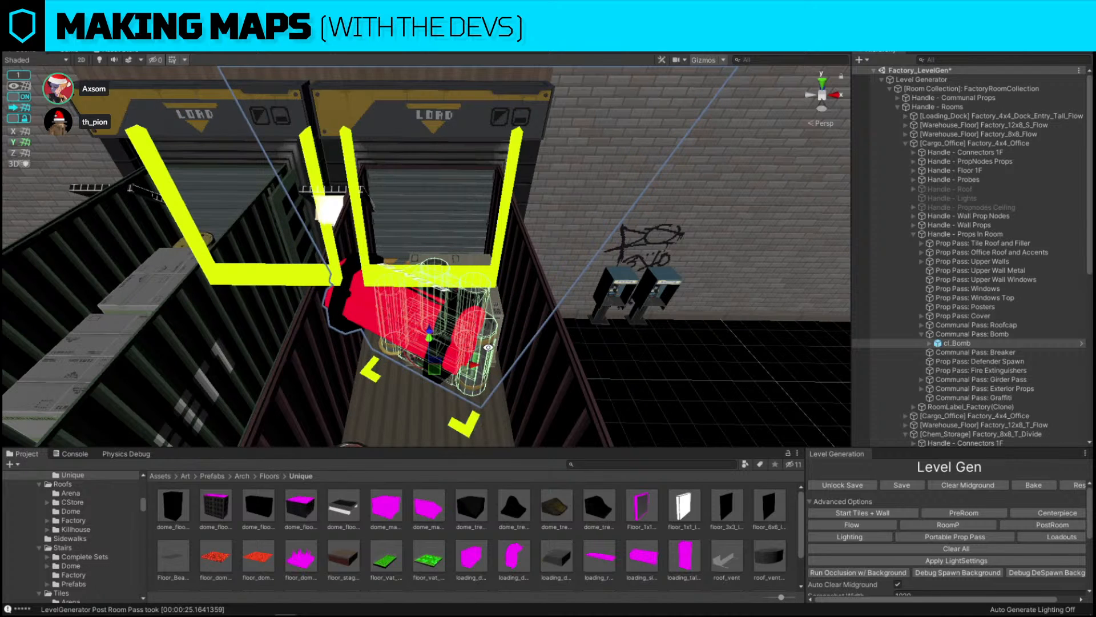
click(19, 96)
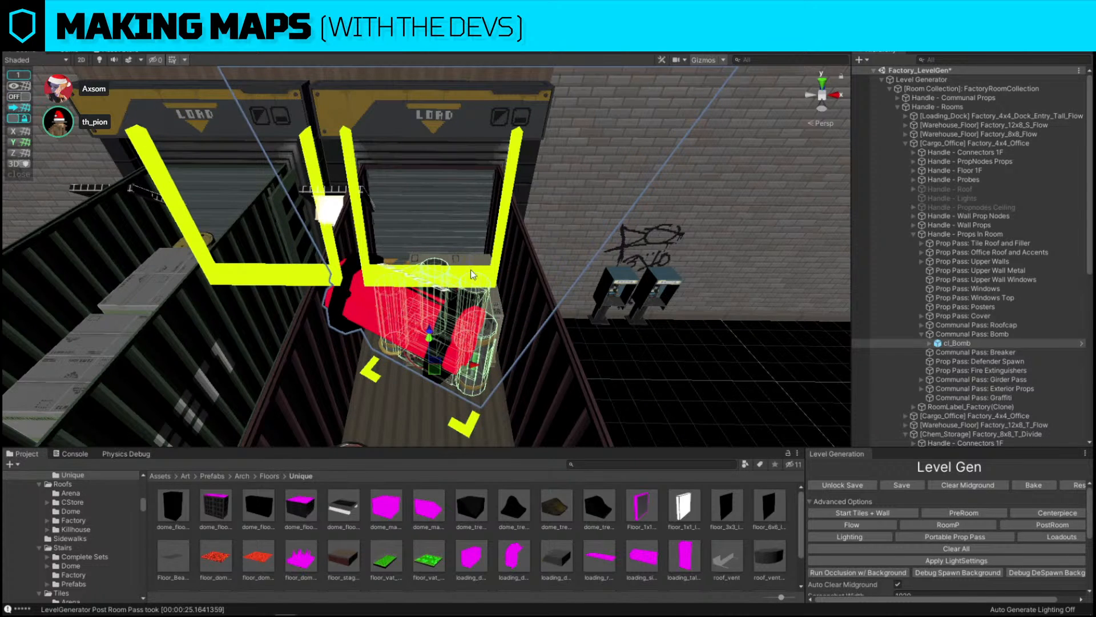
drag(471, 365, 493, 365)
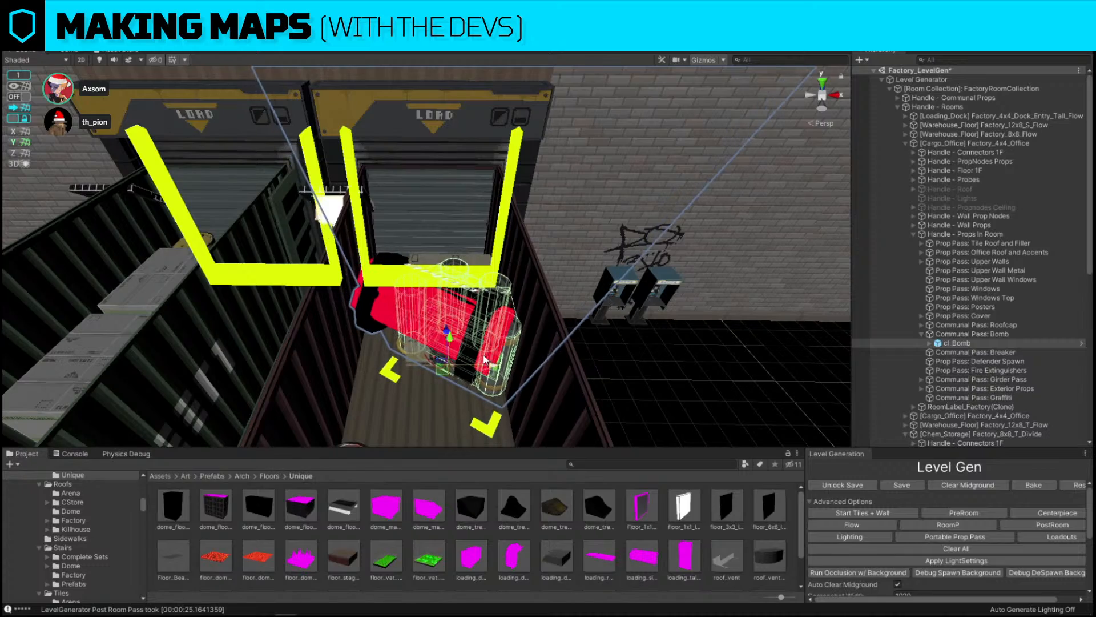
alt+drag(437, 264, 688, 311)
alt+drag(424, 219, 468, 237)
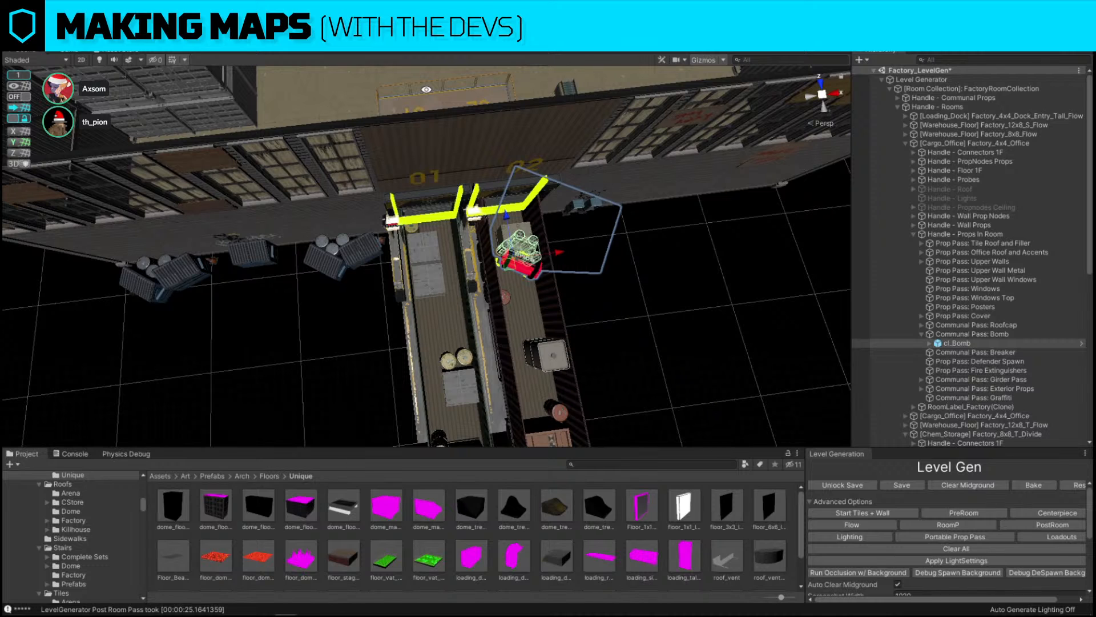
alt+drag(564, 260, 793, 188)
scroll(631, 257, down, 5)
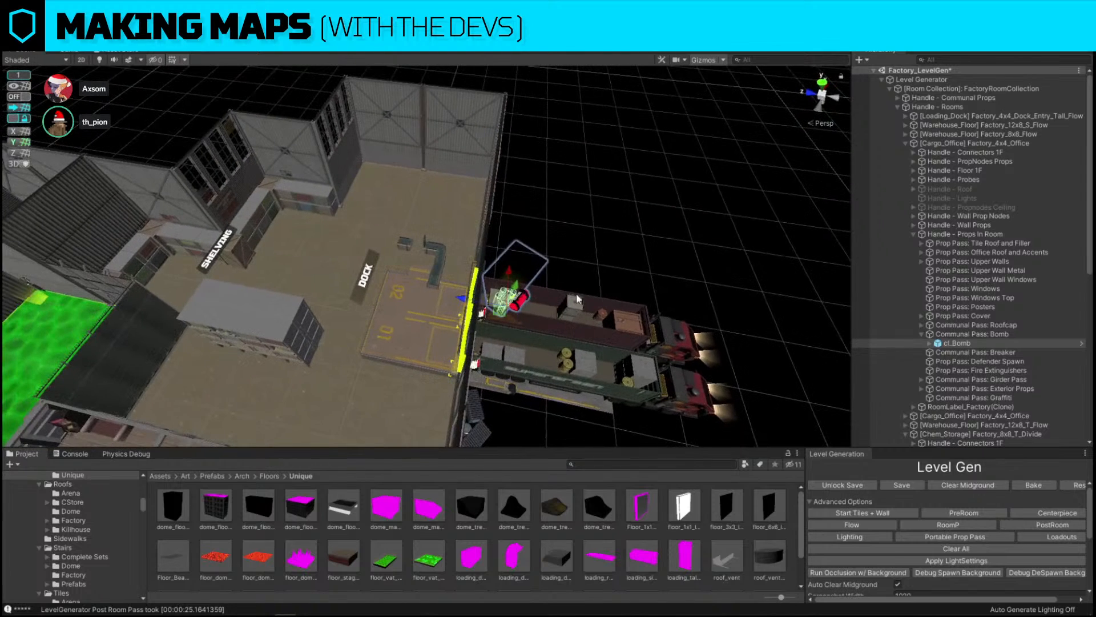
Move the bomb prop off the truck bed onto the warehouse floor beside the dock
drag(500, 316, 319, 359)
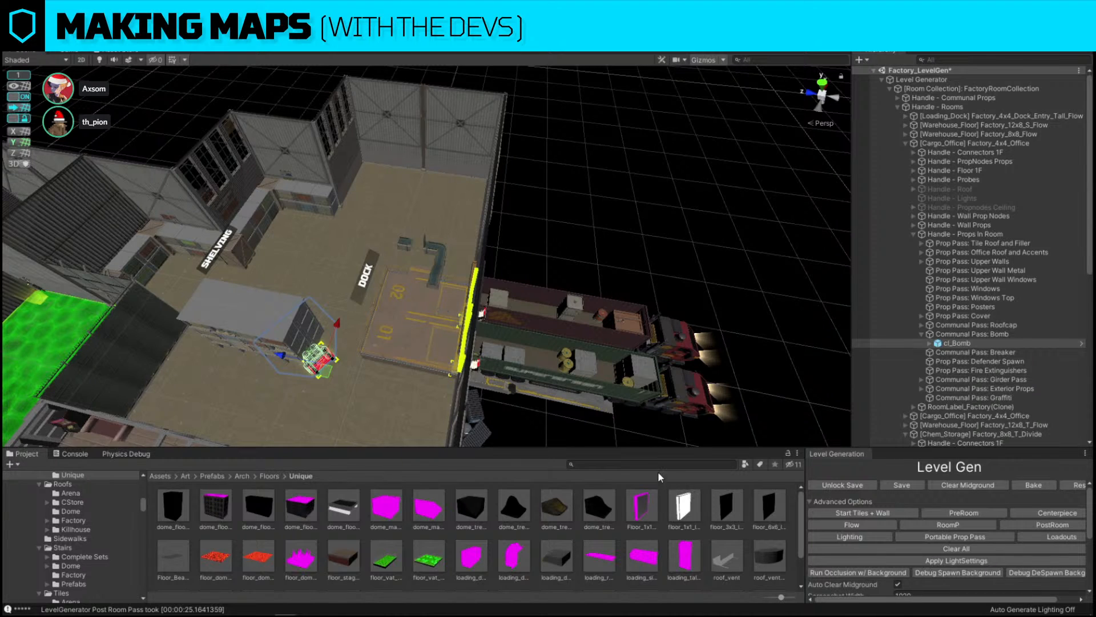
click(63, 337)
right_drag(292, 357, 197, 285)
click(321, 235)
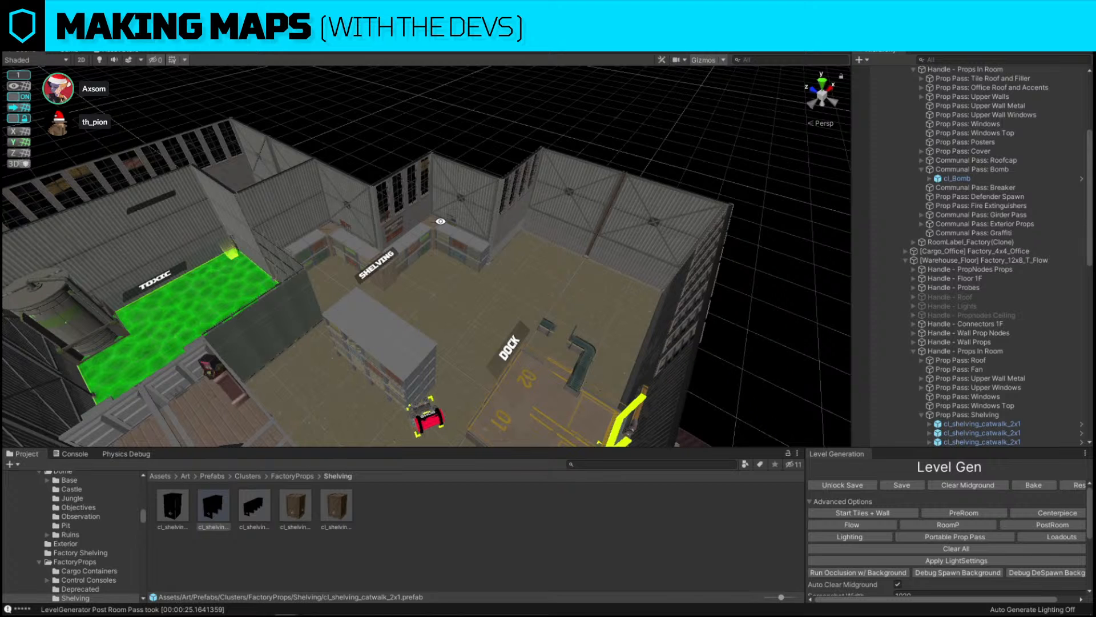
Select the group of shelving units along the maintenance area's corner walls
alt+drag(440, 221, 353, 201)
alt+scroll(353, 201, up, 10)
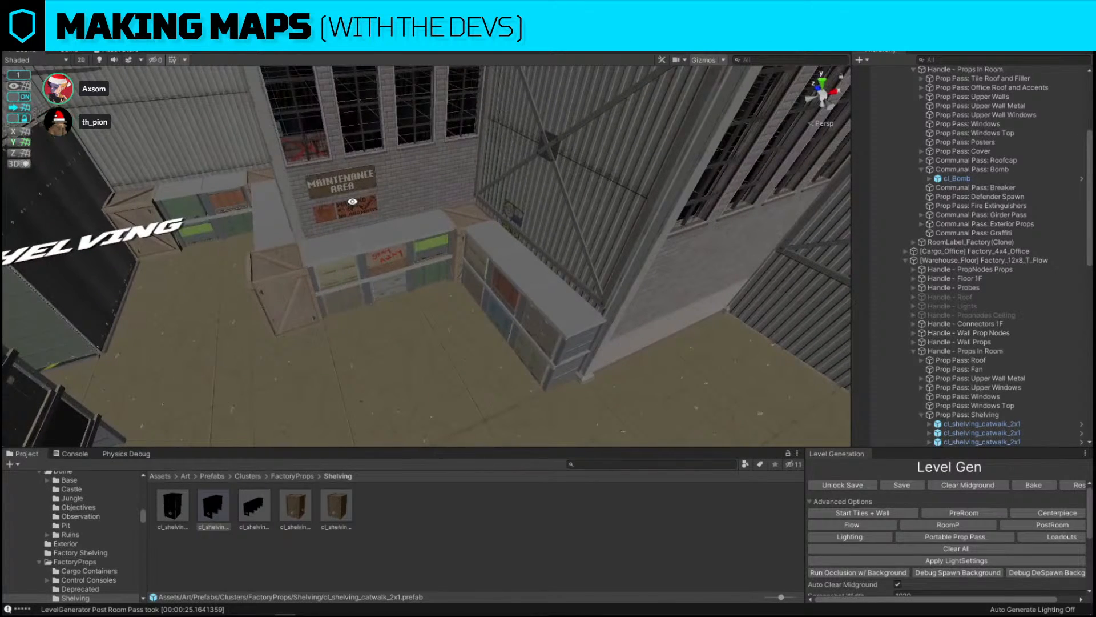
click(288, 267)
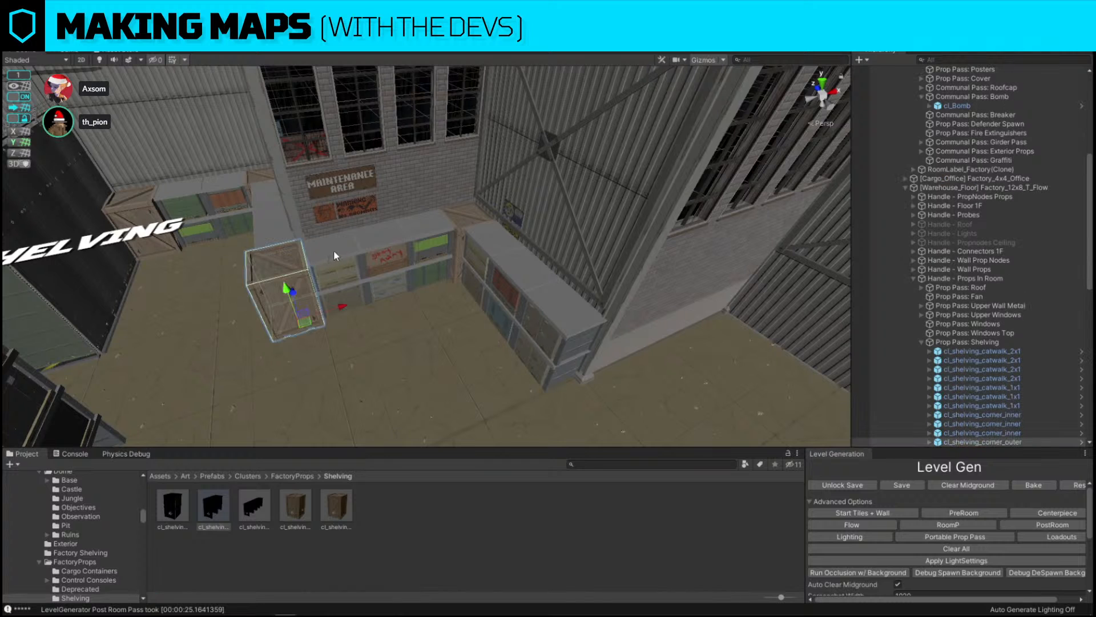
ctrl+click(338, 250)
ctrl+click(381, 235)
ctrl+click(471, 216)
ctrl+click(500, 251)
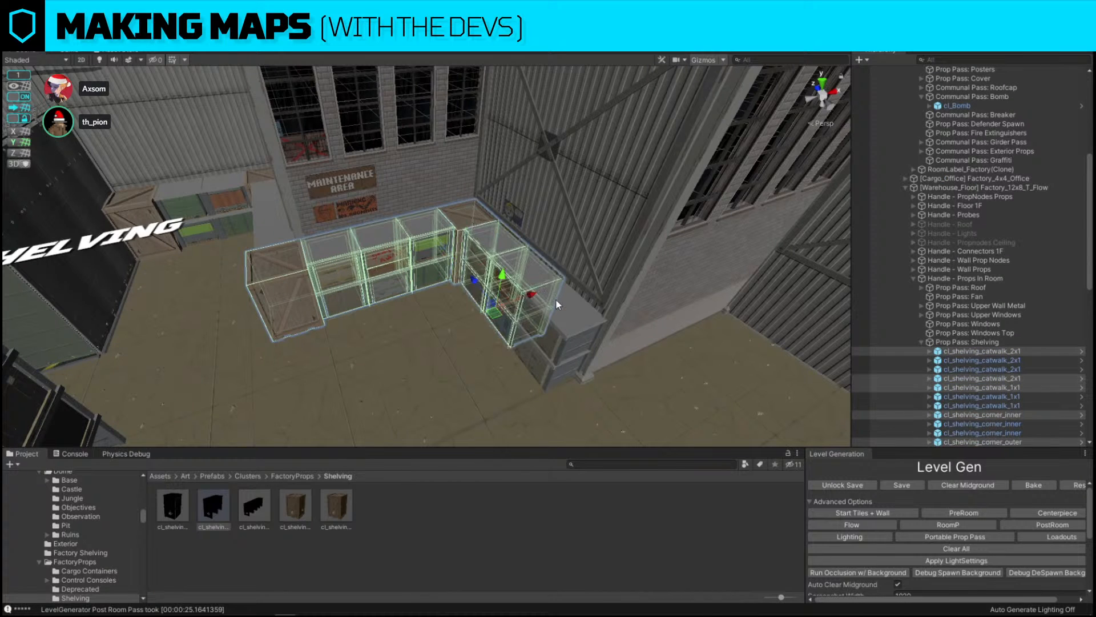
ctrl+click(556, 301)
Adjust the grid snap settings and slide the selected shelving units along the wall
alt+drag(549, 321, 602, 366)
click(18, 75)
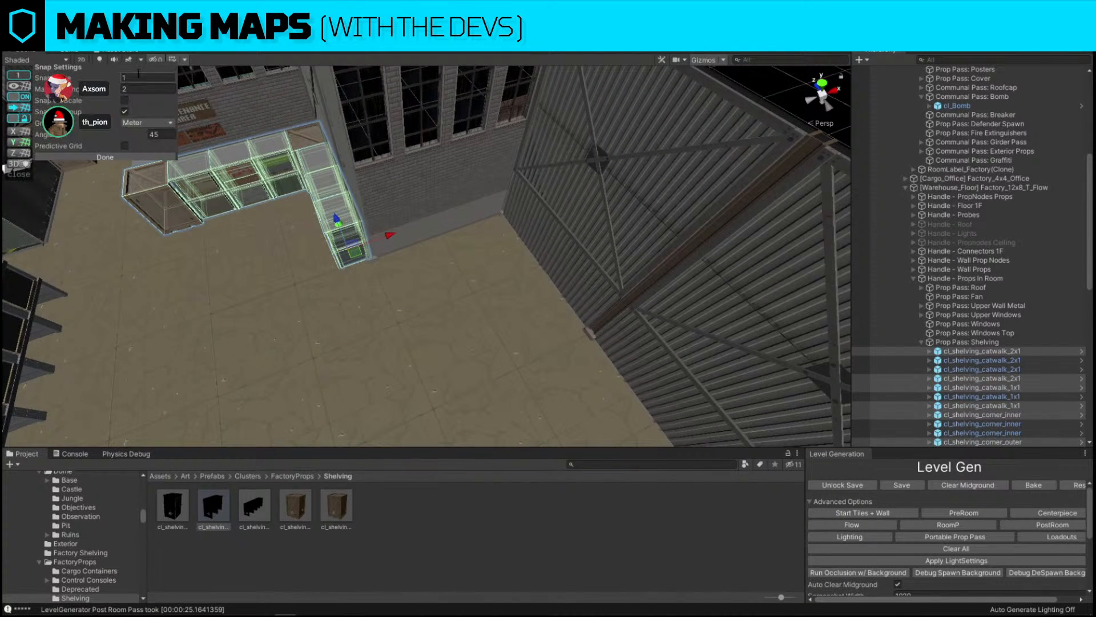
click(105, 157)
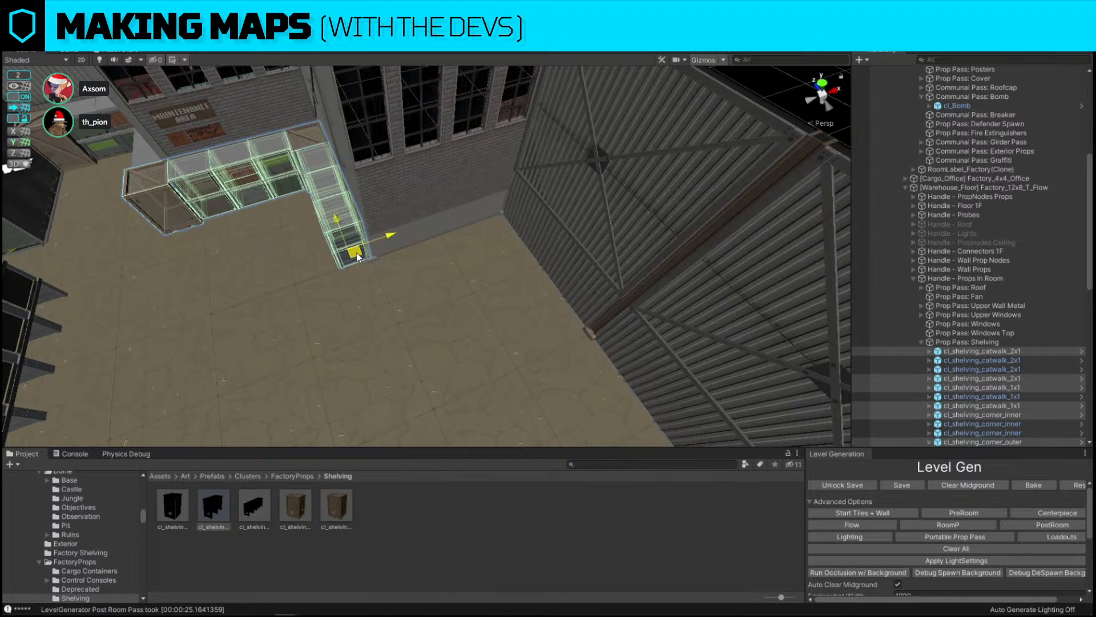
drag(357, 257, 657, 202)
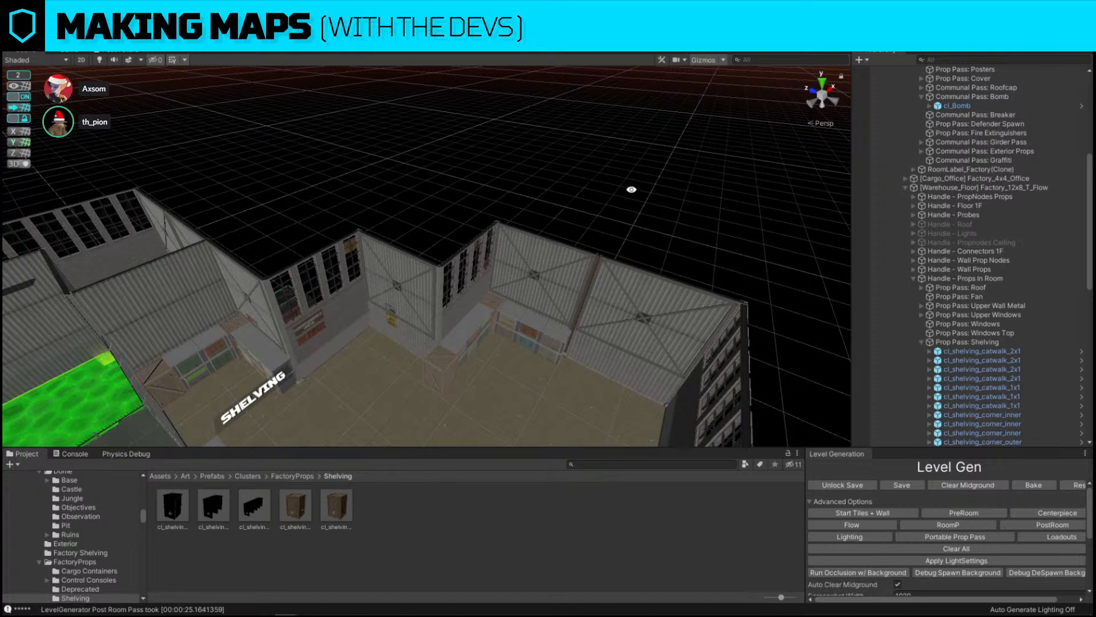
Delete one shelving unit standing in the neighbouring room's corner
alt+drag(631, 188, 530, 277)
scroll(529, 278, up, 3)
click(447, 261)
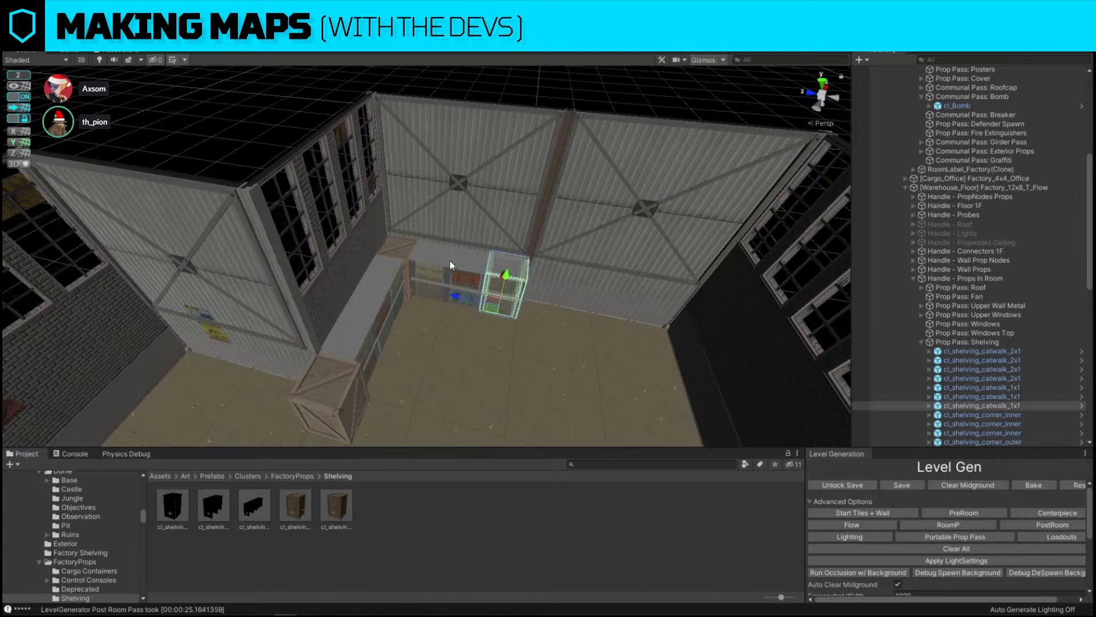
key(Delete)
Replace the remaining corner shelf with the cl_shelving_catwalk_2x1 prefab using Replace Selection
click(449, 275)
click(214, 506)
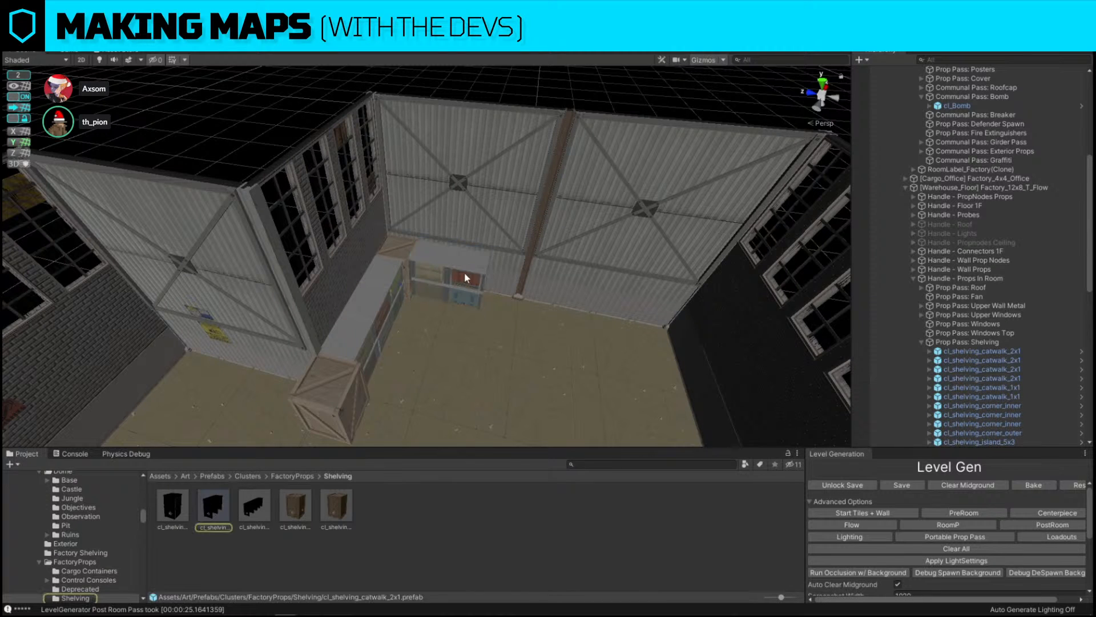
click(464, 272)
key(ctrl+shift+r)
drag(255, 506, 529, 386)
click(721, 457)
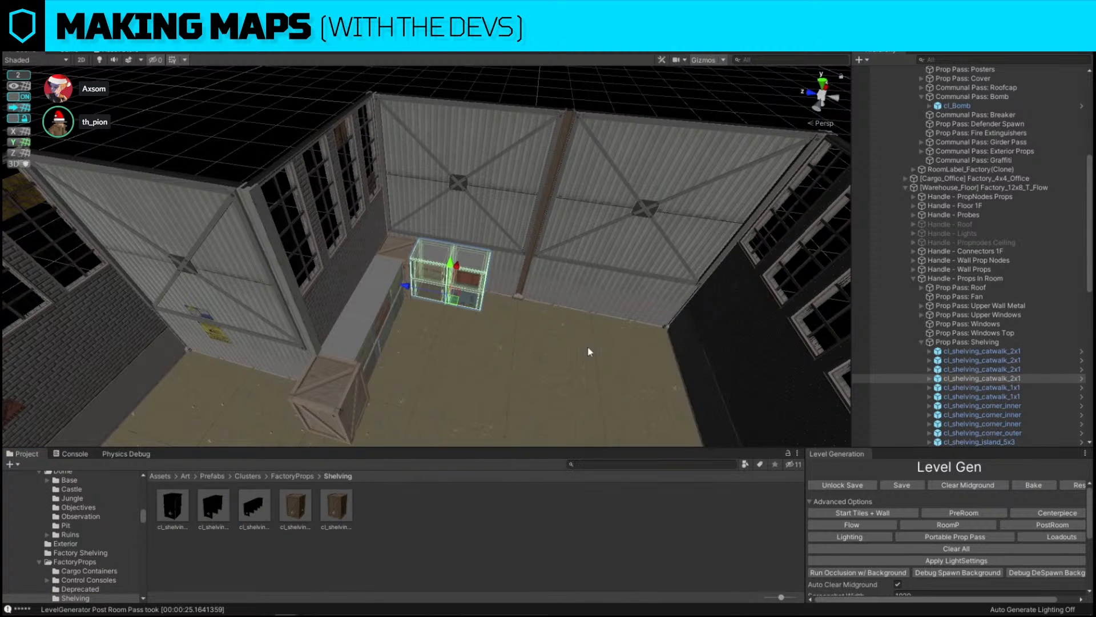
Duplicate the 2x1 shelving unit and move the copy along the back wall
key(f)
click(301, 301)
key(ctrl+d)
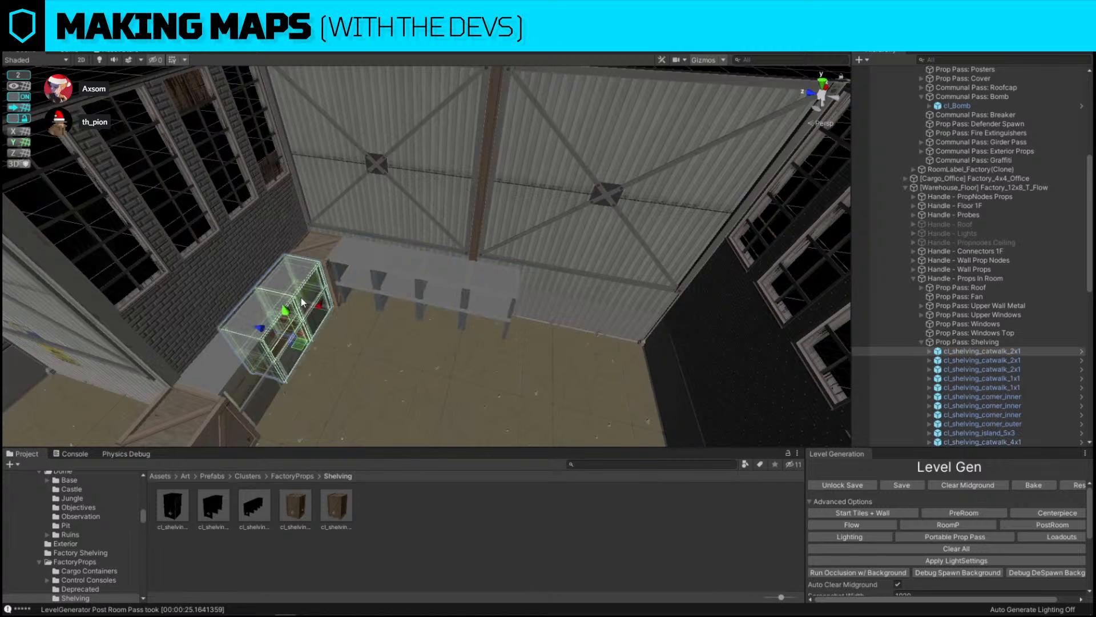
drag(306, 346, 574, 355)
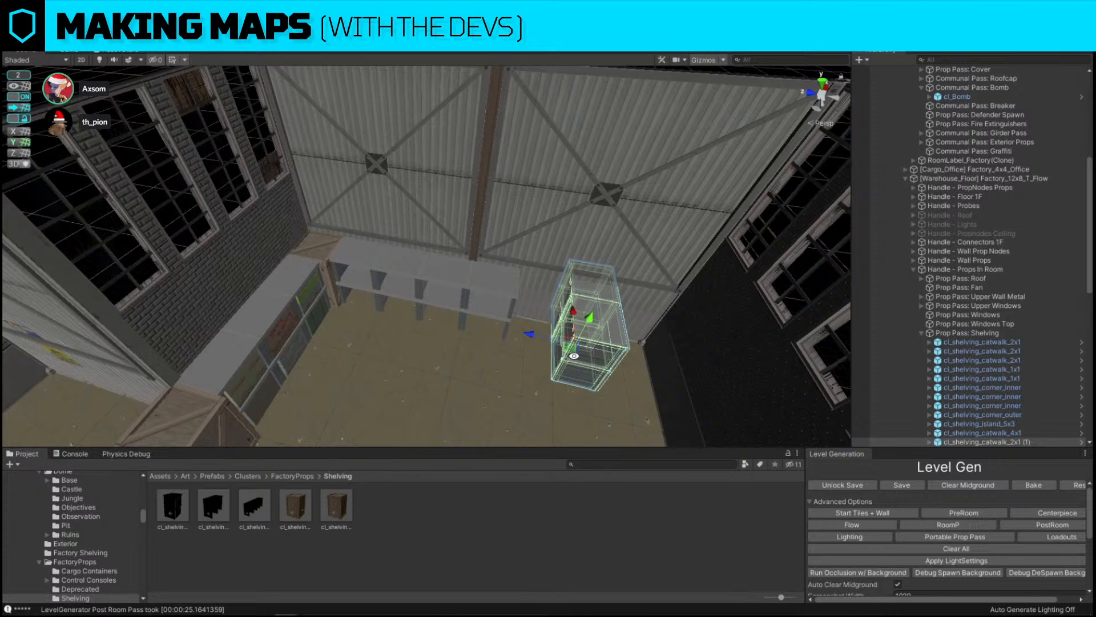
alt+drag(440, 387, 457, 361)
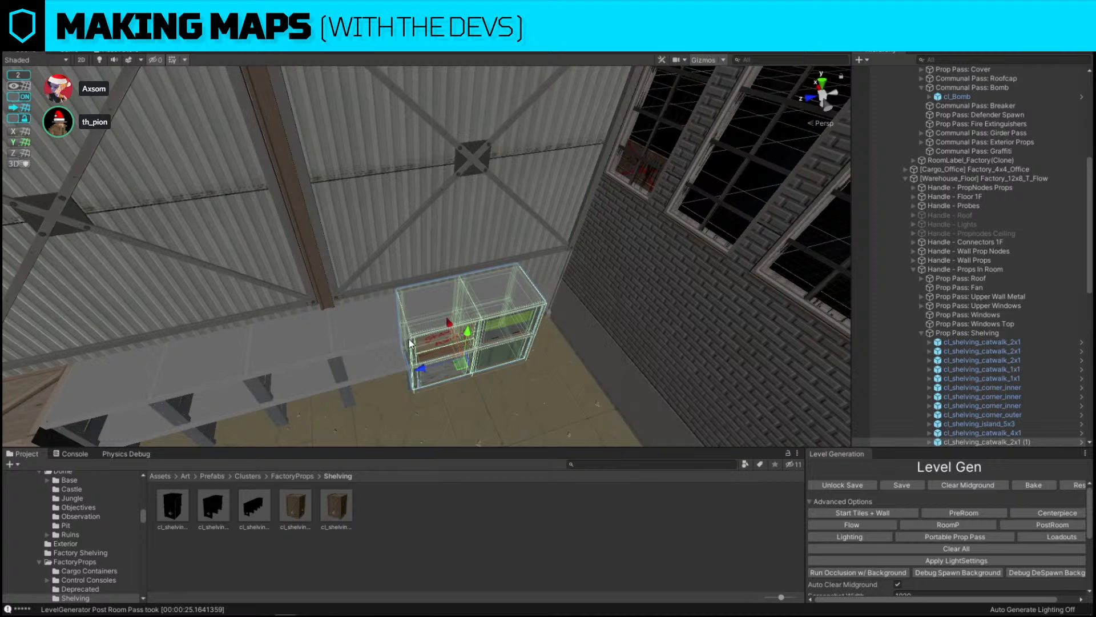
click(335, 317)
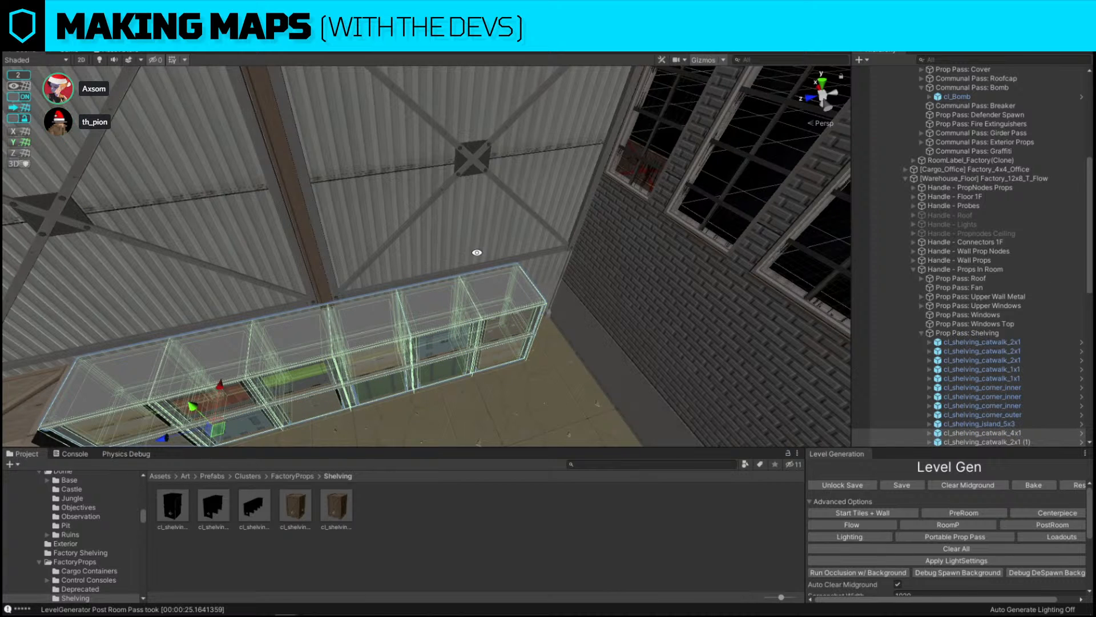
Duplicate the corner shelving piece and place the copy at the end of the wall row
alt+drag(477, 252, 428, 179)
scroll(427, 179, down, 4)
click(428, 179)
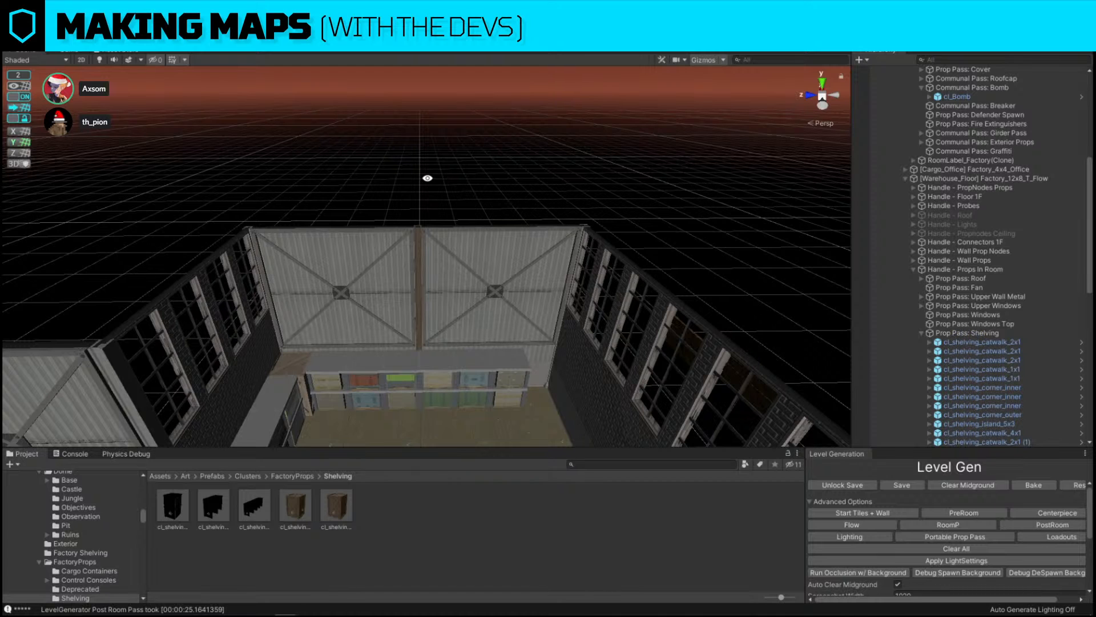
right_drag(428, 178, 321, 343)
key(w)
click(294, 311)
key(s)
key(ctrl+d)
drag(180, 311, 455, 343)
right_drag(453, 339, 402, 281)
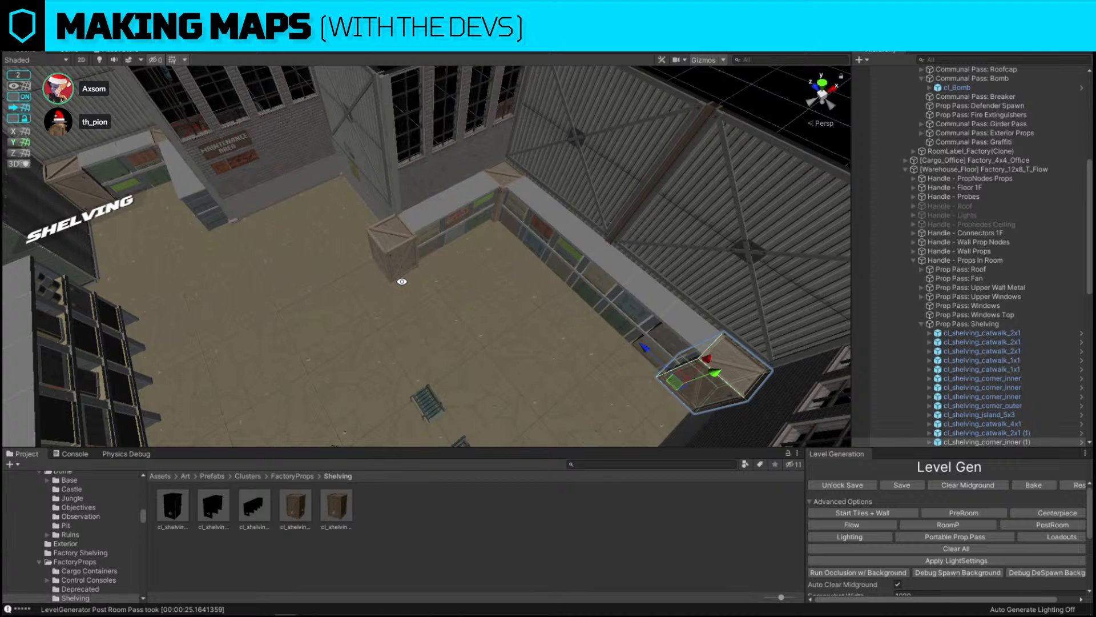
Duplicate a corner shelving piece and place it beside the dock doors
alt+drag(457, 238, 495, 283)
drag(200, 287, 433, 315)
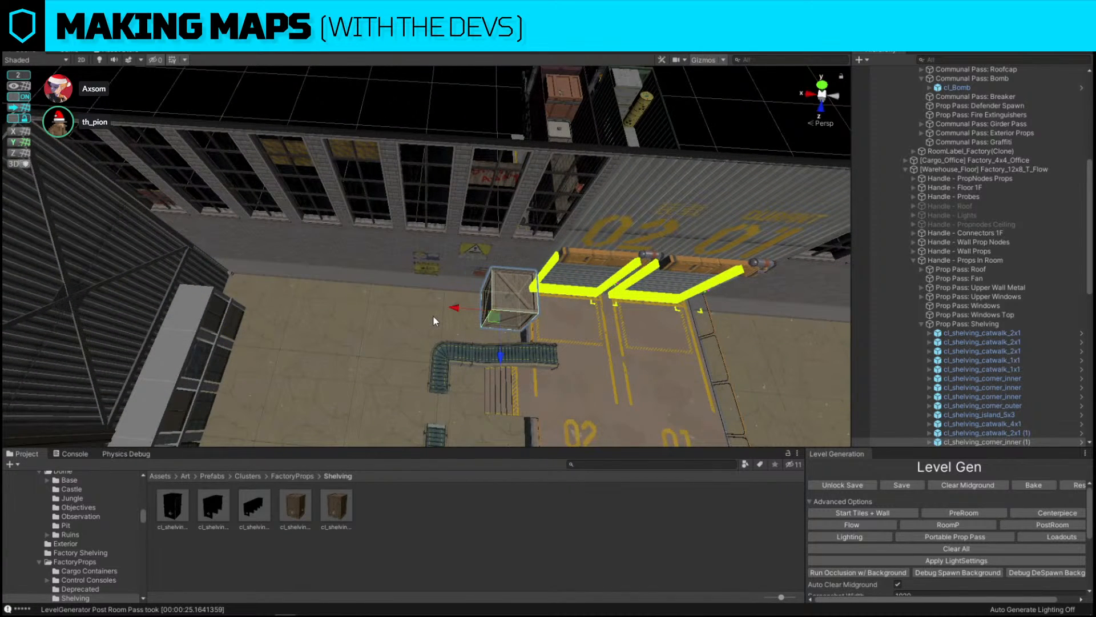
key(ctrl+z)
key(ctrl+d)
drag(198, 293, 444, 307)
click(422, 106)
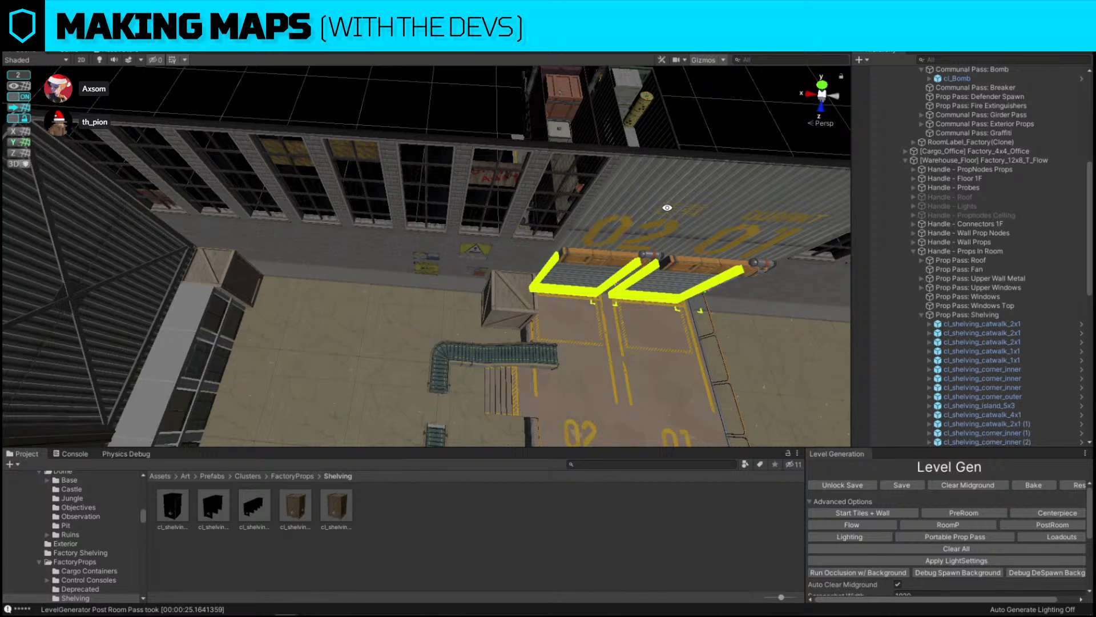
Replace the left dock doorway with the DoorwayExt_3x4_Dock_Green prefab using Replace Selection
click(668, 208)
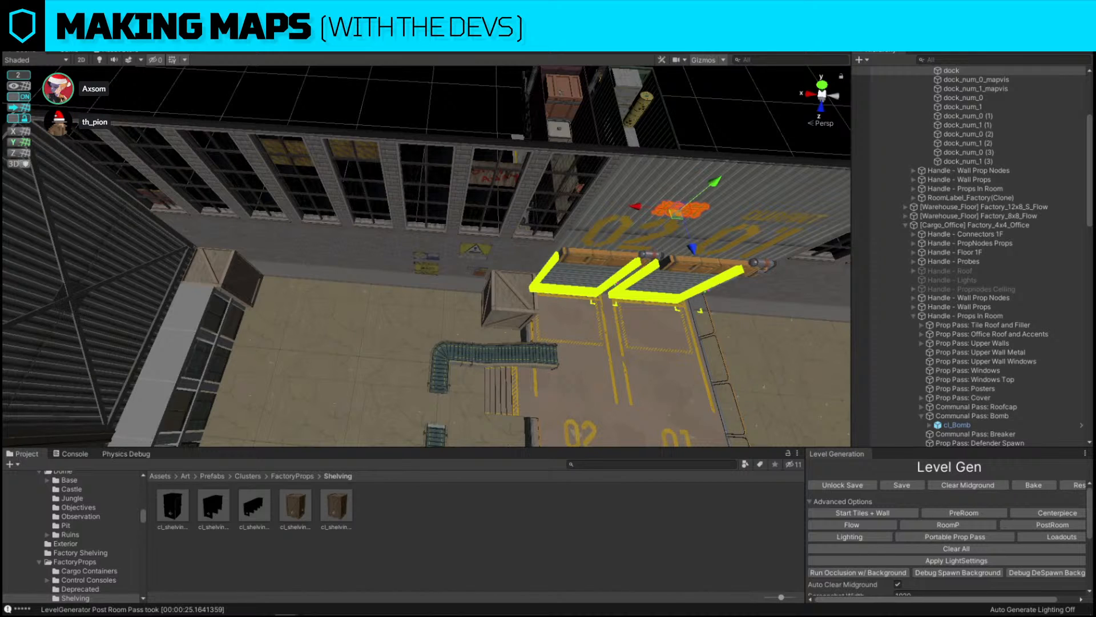
click(400, 88)
click(758, 181)
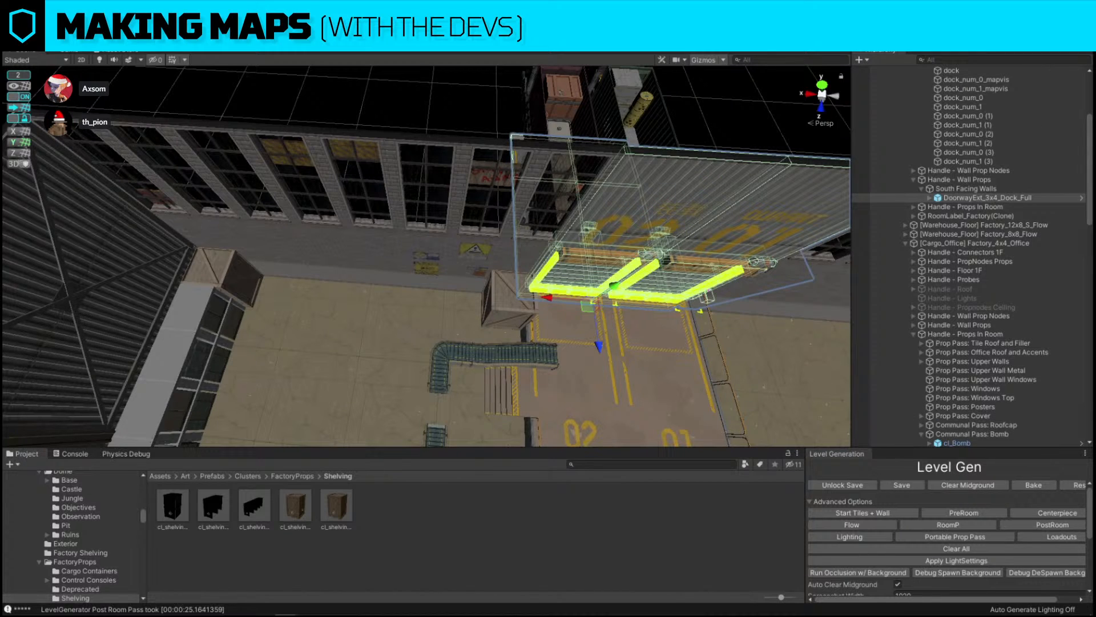
click(735, 189)
key(ctrl+shift+r)
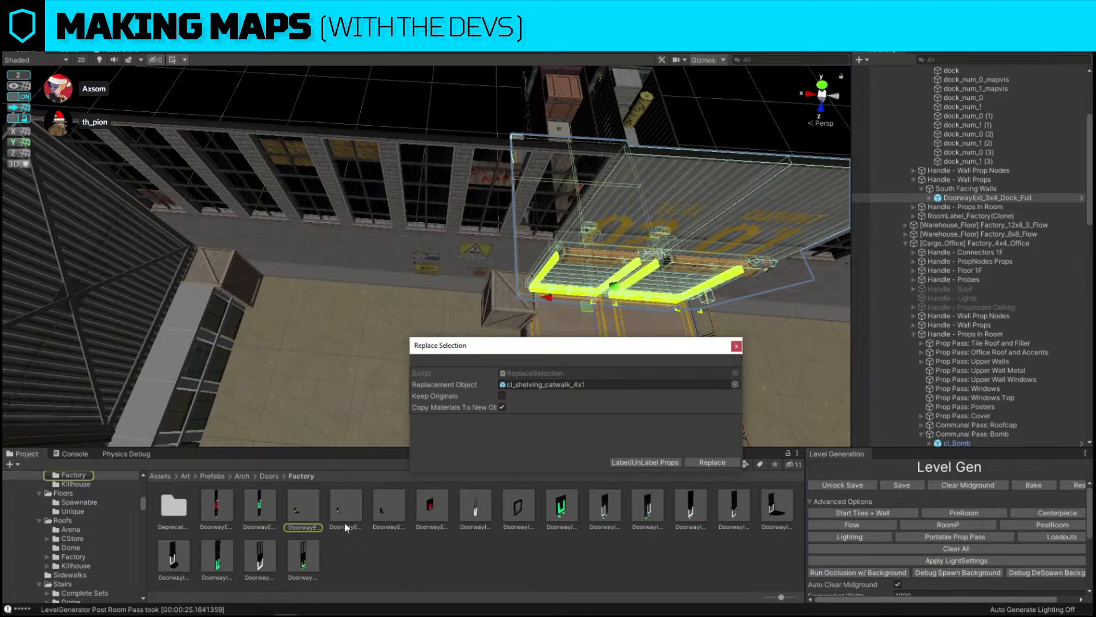
drag(344, 521, 606, 385)
click(710, 462)
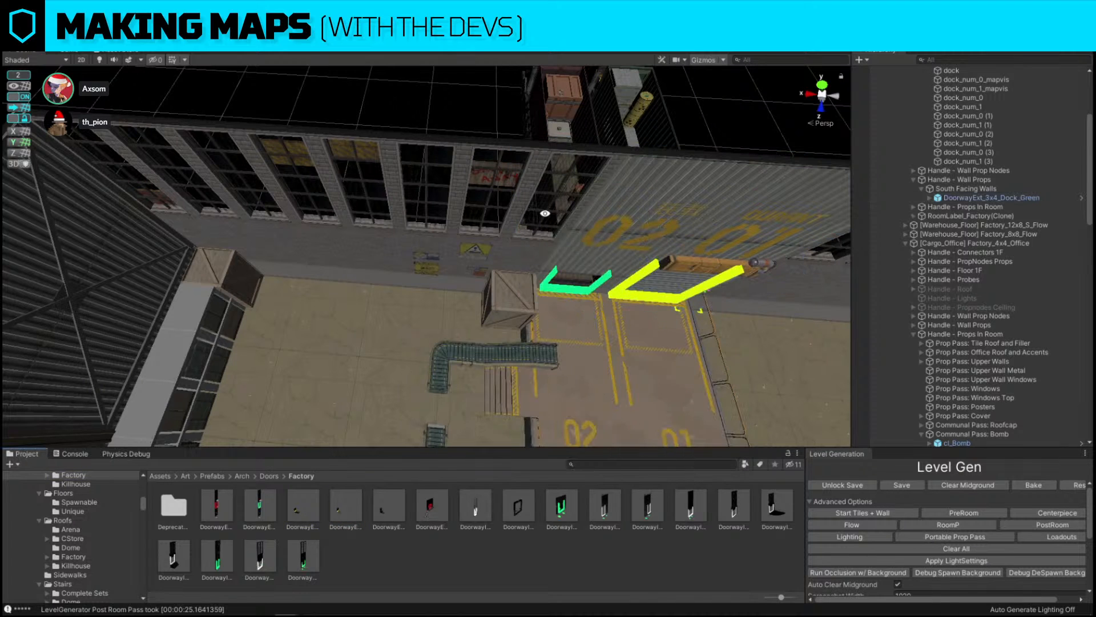
Inspect the new green dock doorway from the trailer side
alt+drag(374, 200, 639, 177)
click(410, 225)
right_drag(640, 177, 671, 153)
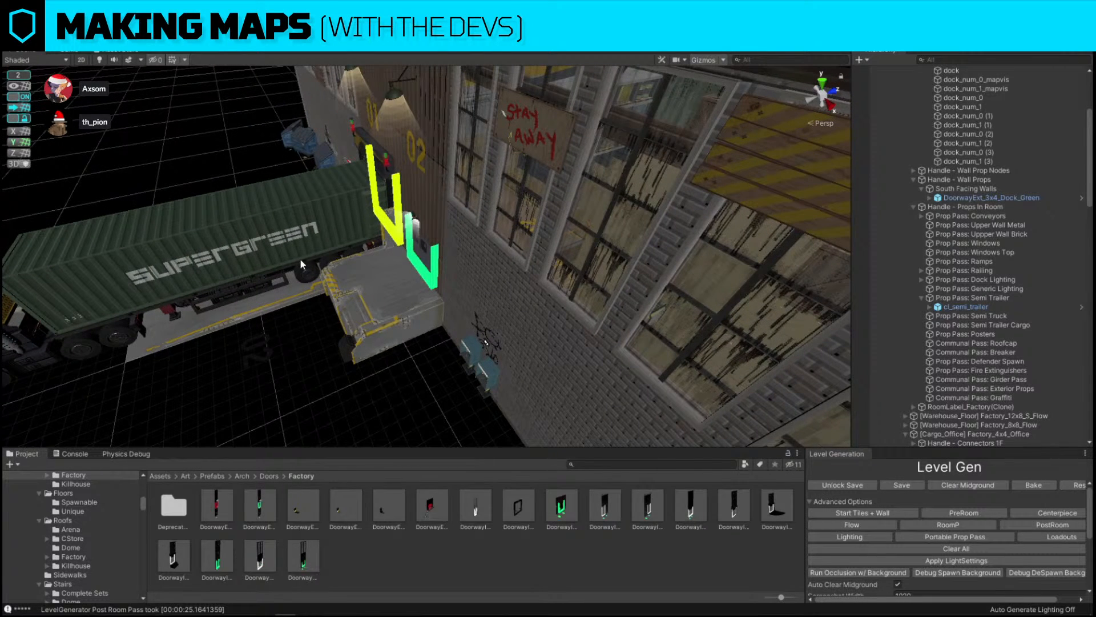
right_drag(301, 262, 574, 235)
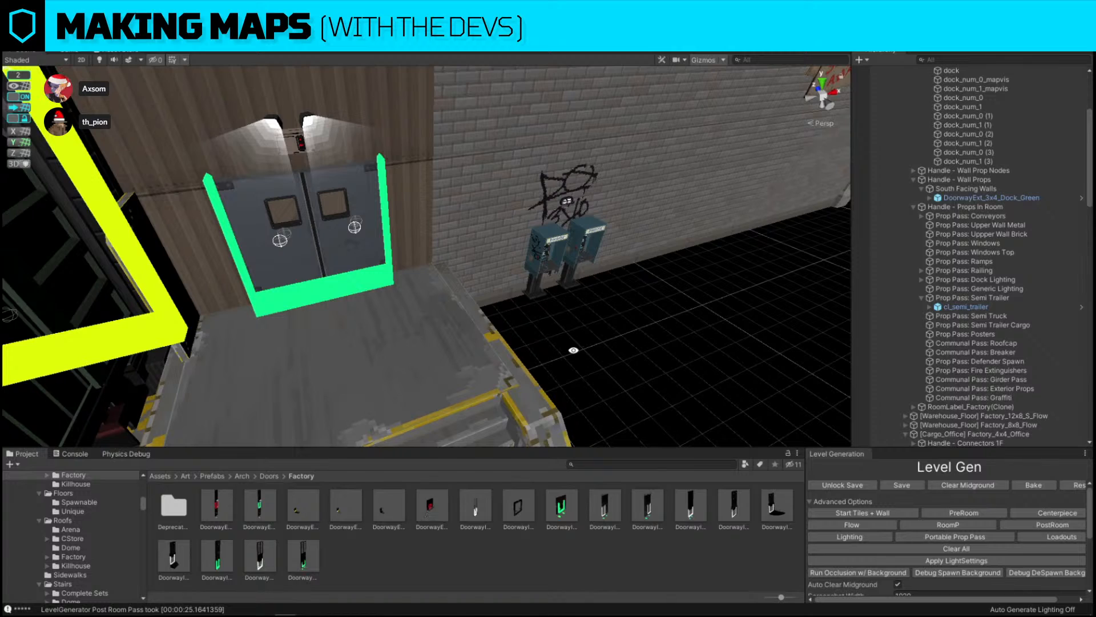
right_drag(573, 344, 262, 360)
key(alt+r)
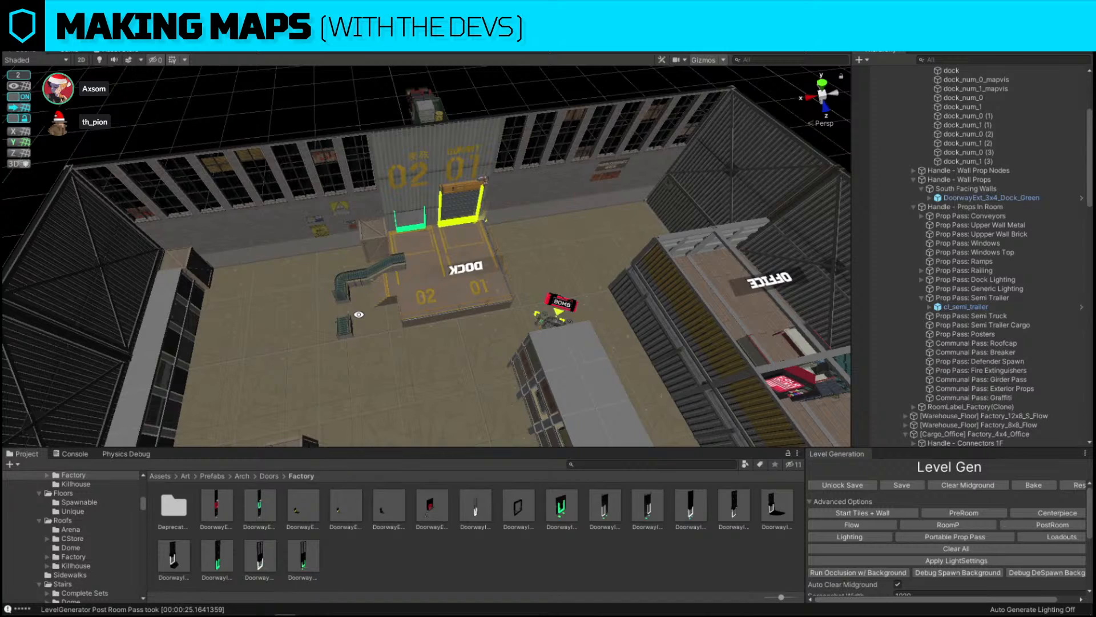
Move and rotate the 4x1 shelving unit so it stands against the room's back wall
right_drag(358, 314, 239, 146)
click(509, 221)
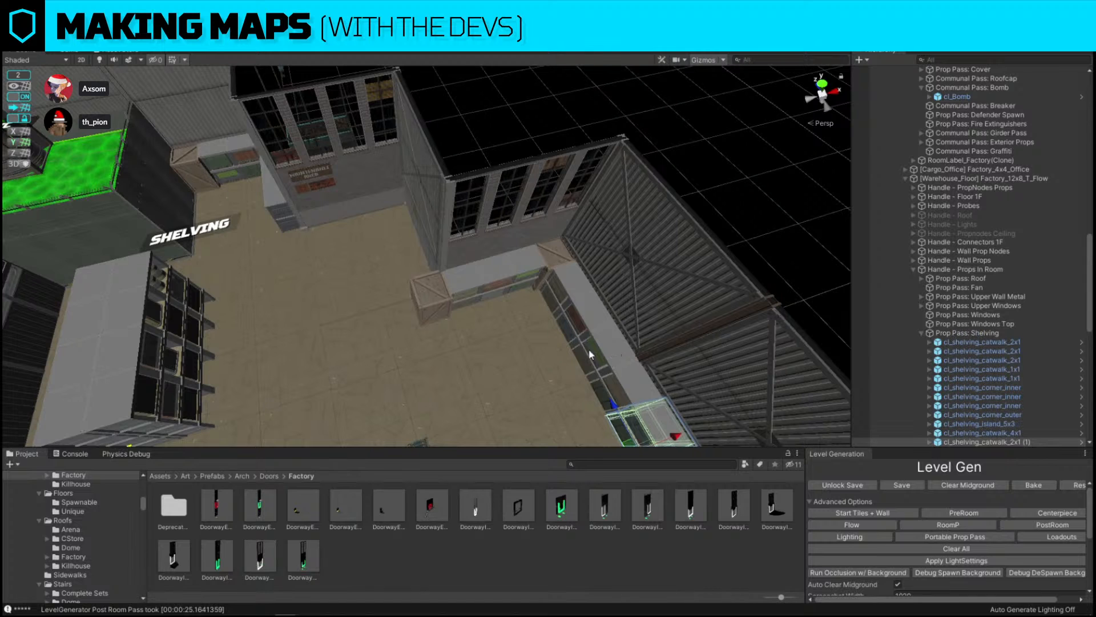
right_drag(590, 354, 299, 308)
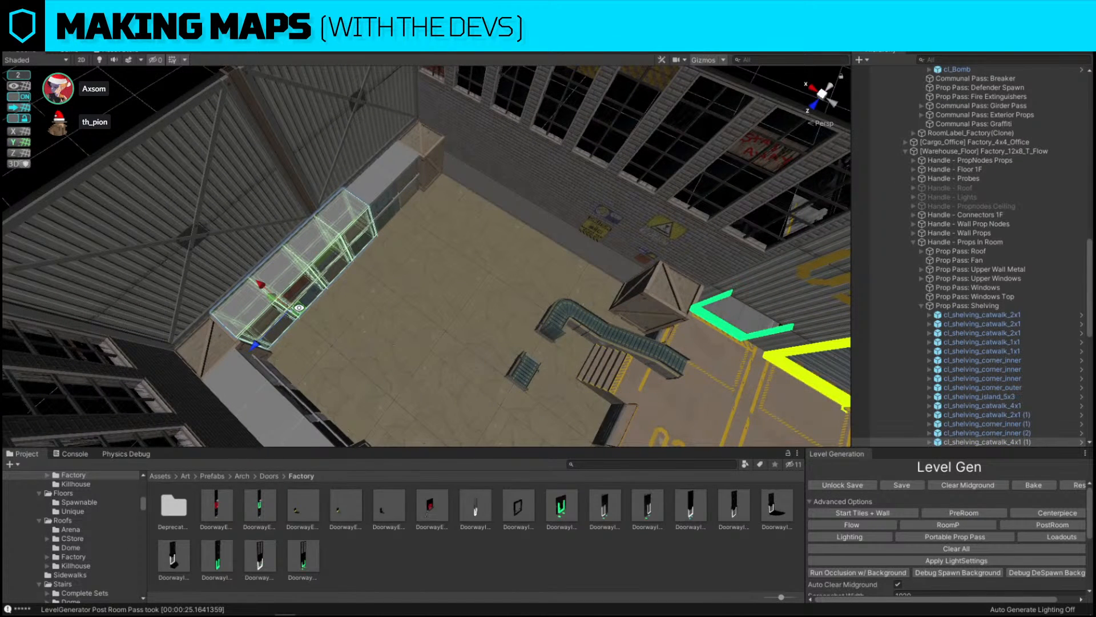
drag(303, 308, 395, 312)
key(e)
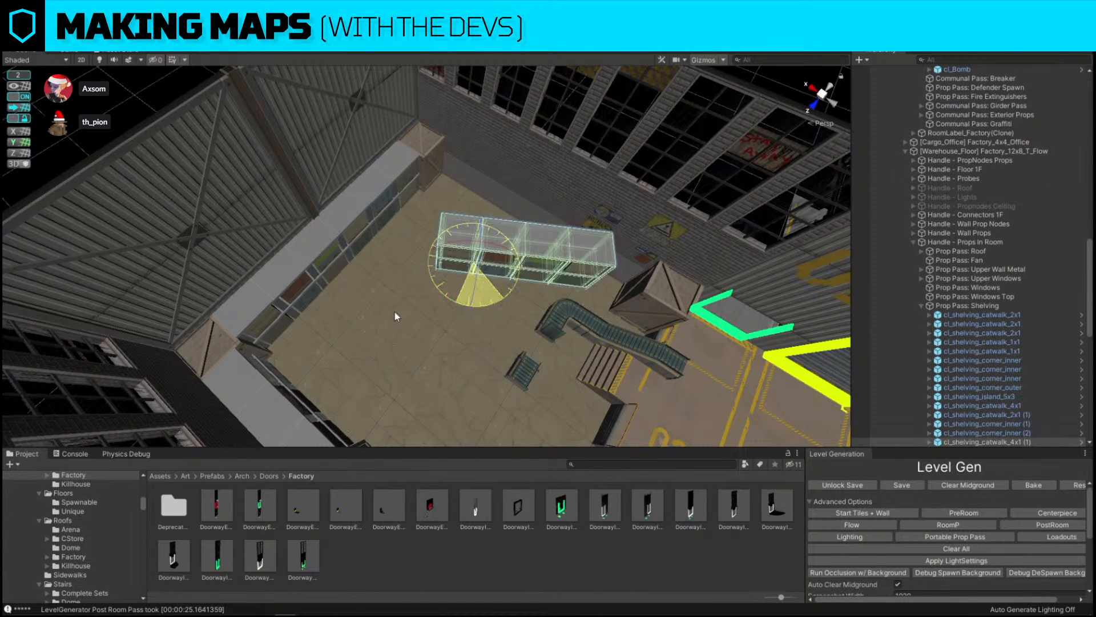
key(w)
drag(474, 277, 460, 220)
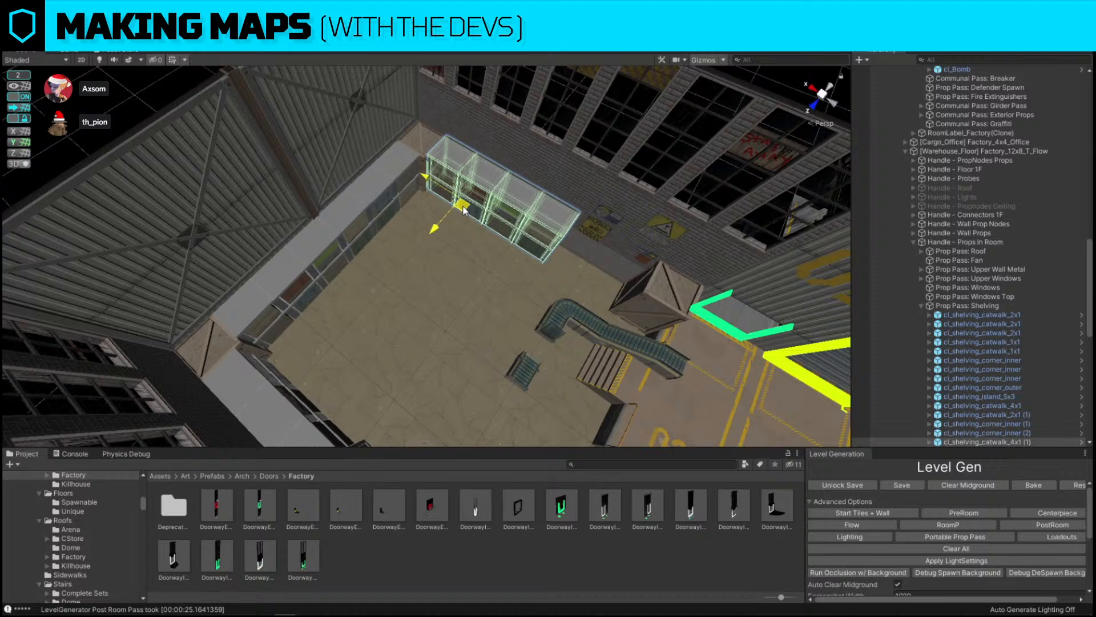
Duplicate the shelving unit and extend the row further along the back wall
click(367, 212)
click(395, 178)
key(ctrl+d)
drag(394, 210, 575, 278)
shift+click(529, 215)
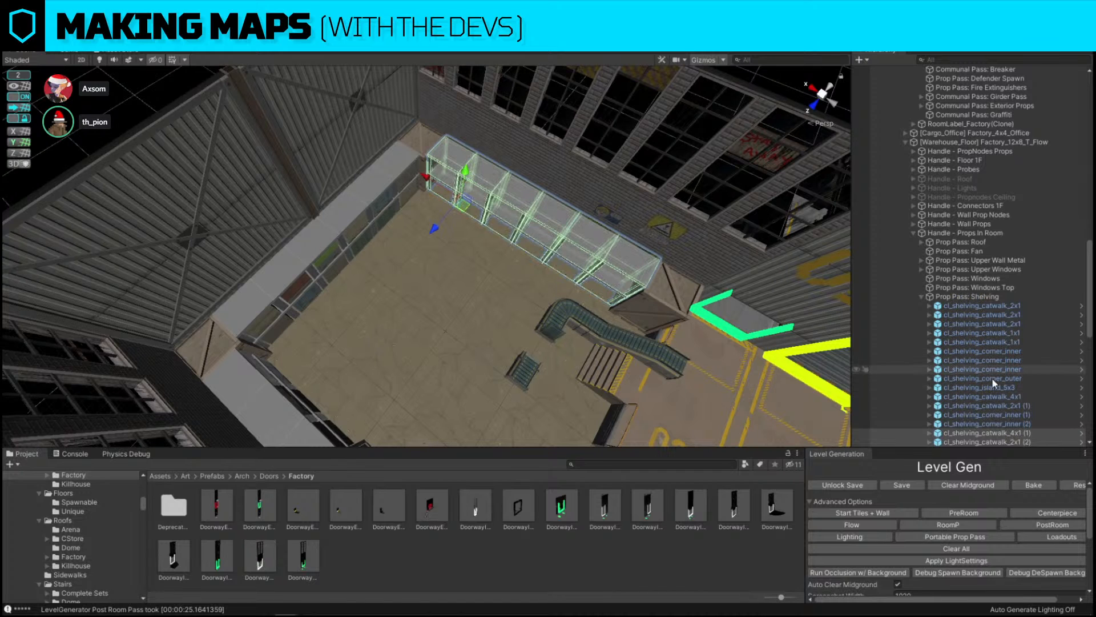
Delete the conveyor ramp beside the dock
click(632, 346)
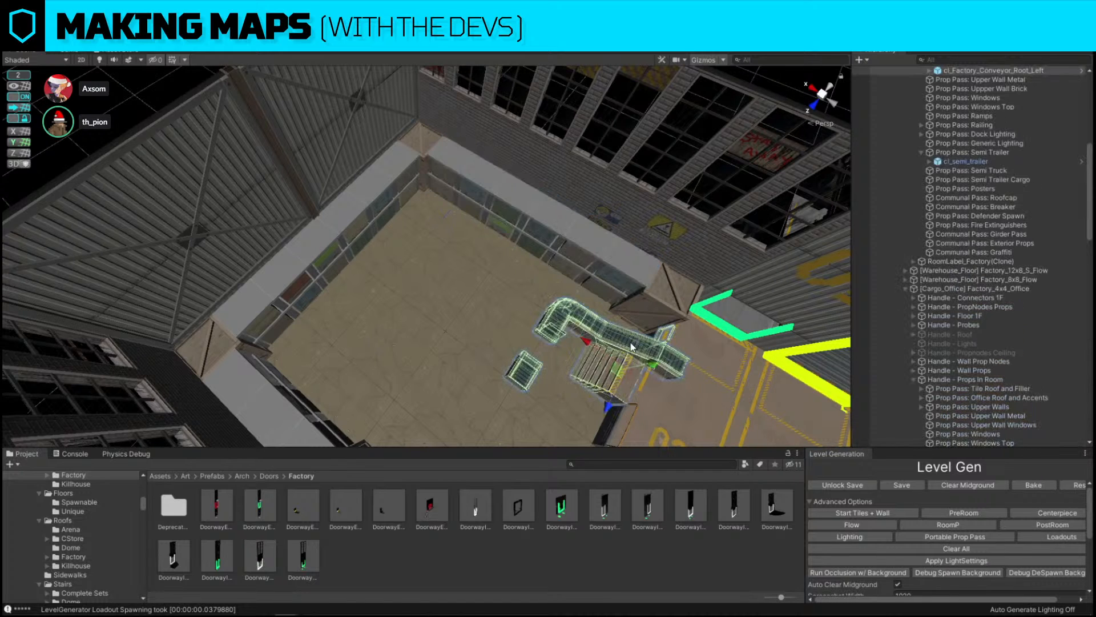
key(Delete)
right_drag(678, 271, 290, 262)
Move and rotate a shelving unit into the middle of the dock room
click(290, 262)
right_drag(447, 268, 510, 324)
drag(299, 195, 635, 323)
key(e)
key(w)
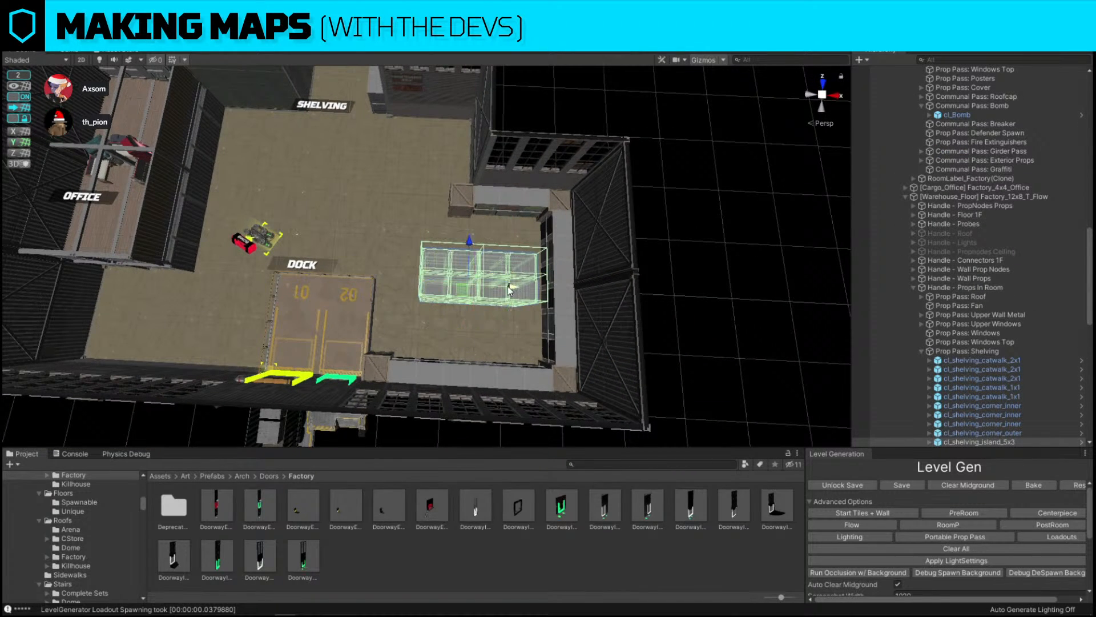
mouse_move(509, 290)
mouse_down()
mouse_move(490, 287)
mouse_move(499, 290)
mouse_up()
Examine the dock room and shelving layout from a closer viewpoint
click(673, 298)
right_drag(673, 299, 386, 263)
key(m)
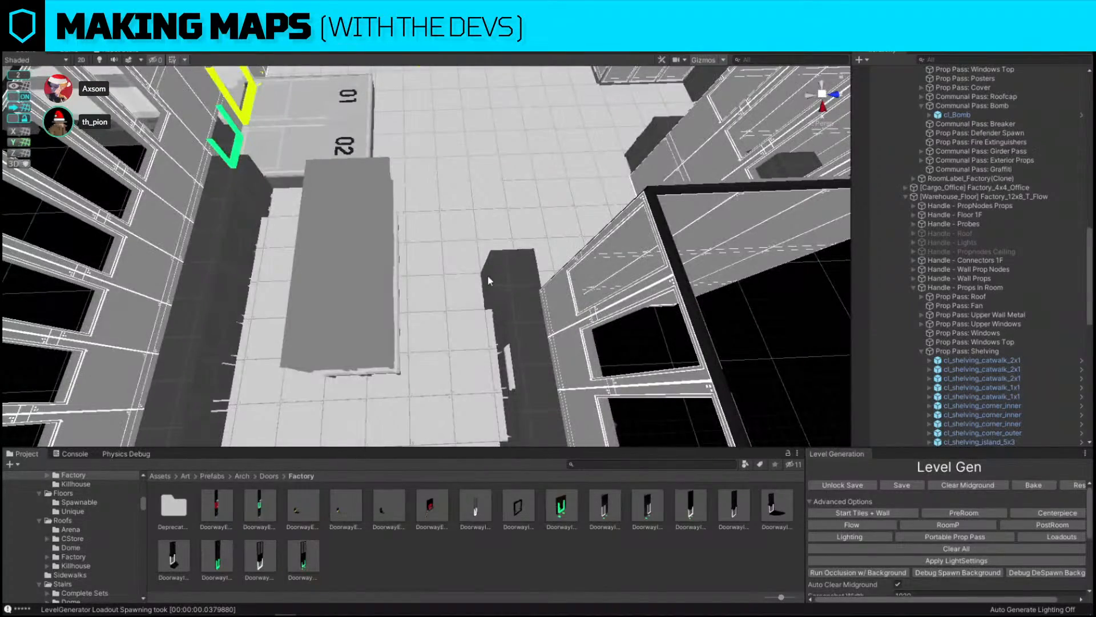
right_drag(489, 277, 581, 266)
click(457, 278)
click(581, 266)
alt+drag(582, 266, 417, 222)
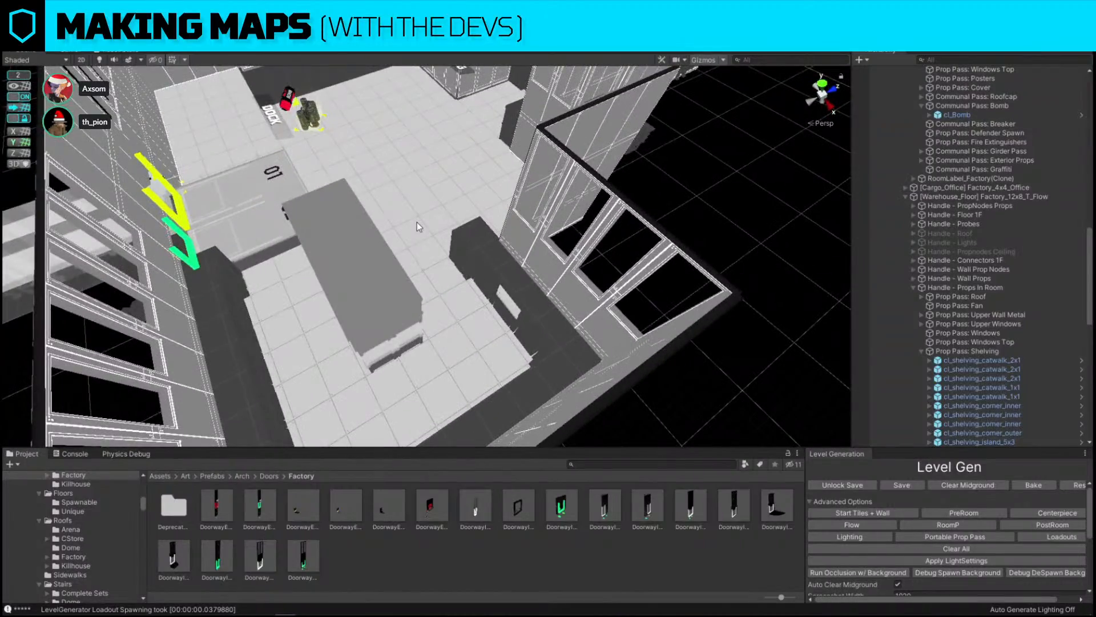
Delete the office's upper wall panels facing the shelving room
key(m)
alt+drag(334, 204, 489, 252)
scroll(559, 250, down, 5)
alt+drag(592, 233, 360, 197)
scroll(351, 194, up, 8)
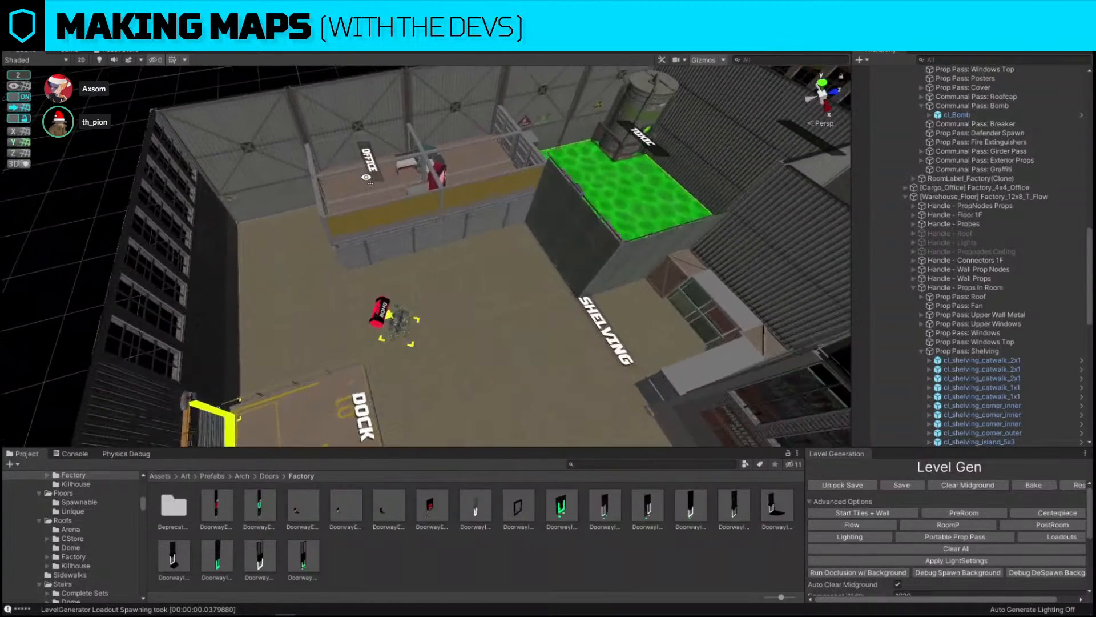
click(343, 193)
shift+click(274, 203)
shift+click(231, 209)
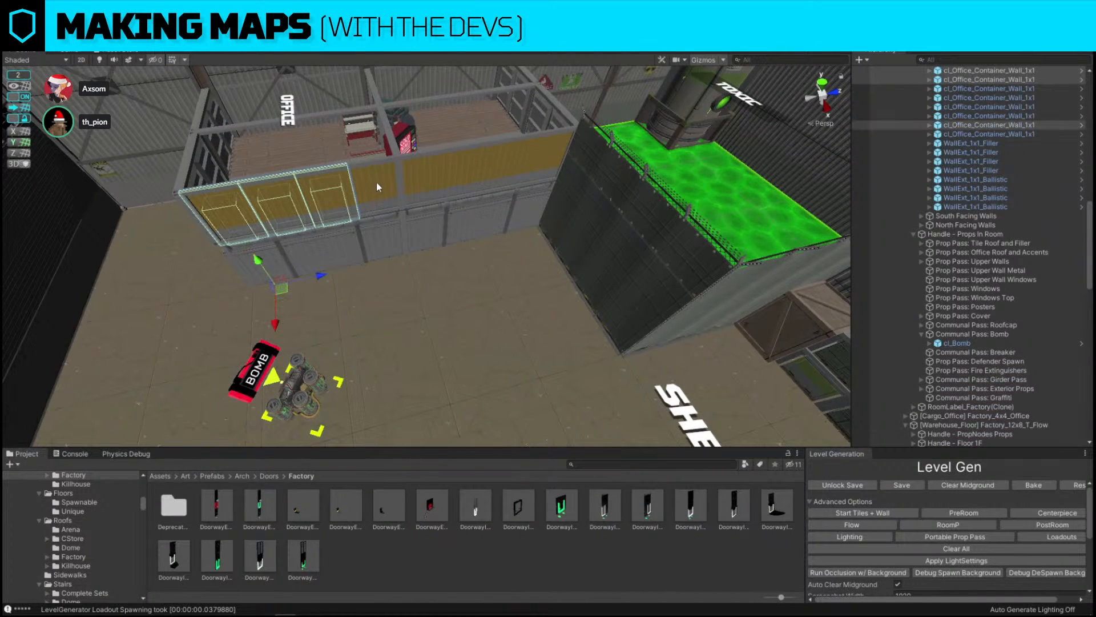
key(Delete)
click(522, 161)
key(Delete)
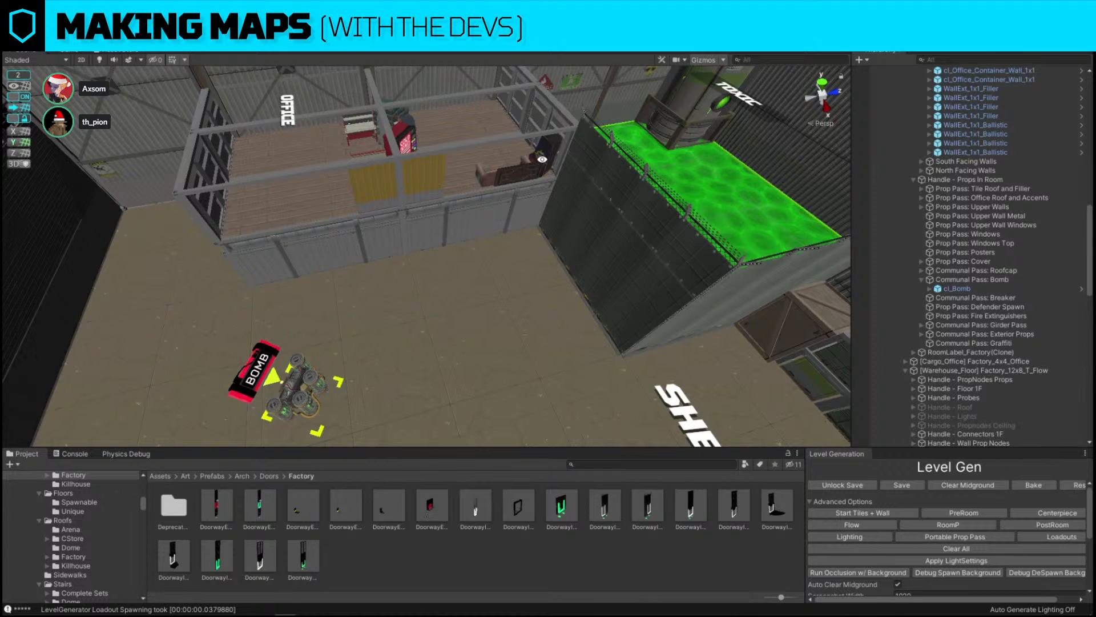
Replace two office wall panels with the cl_Office_Container_Window_4x1 prefab using Replace Selection
click(427, 162)
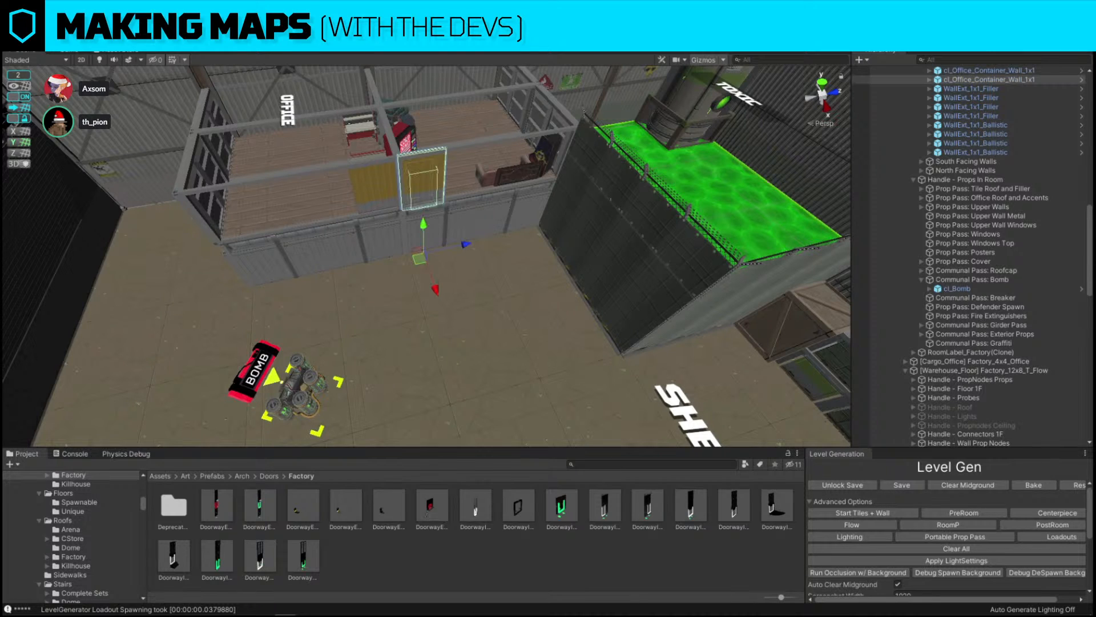
key(alt+s)
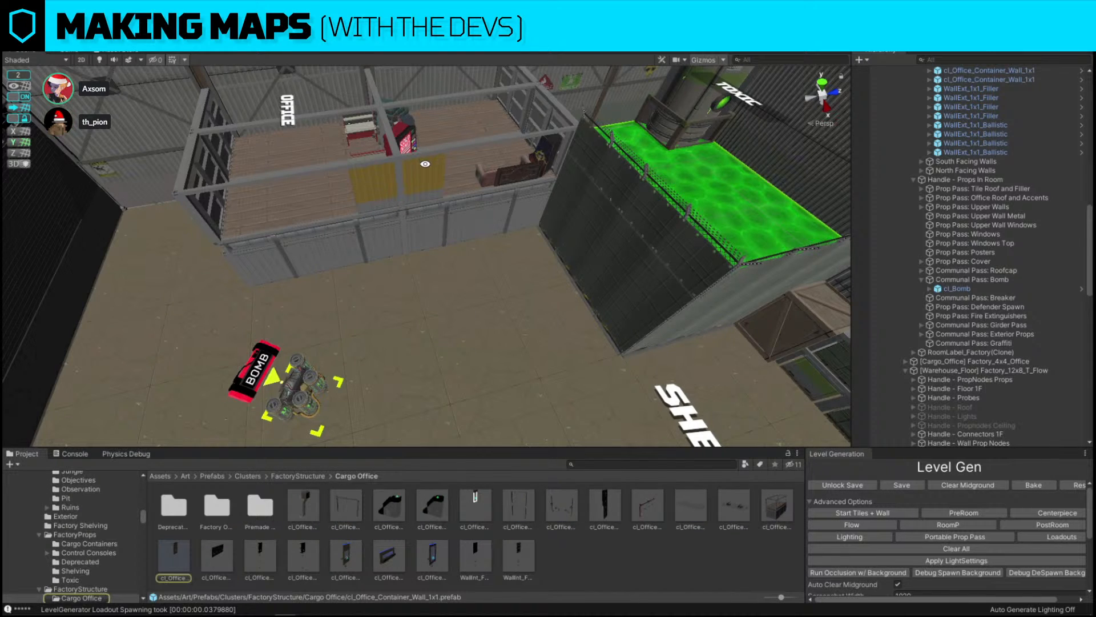
click(376, 185)
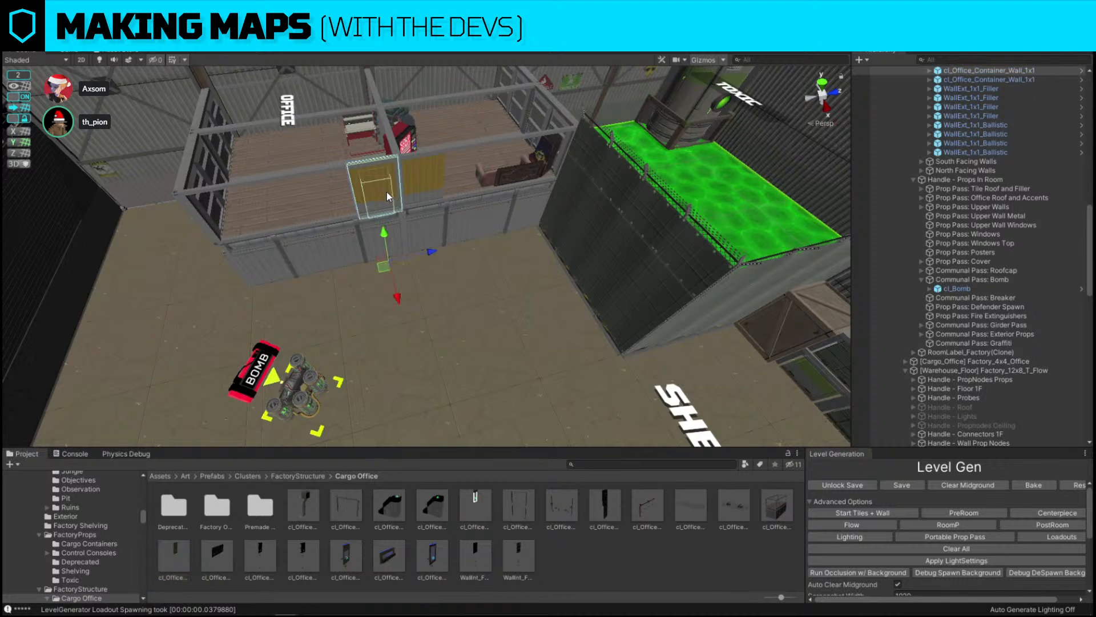
drag(433, 251, 381, 252)
key(alt+r)
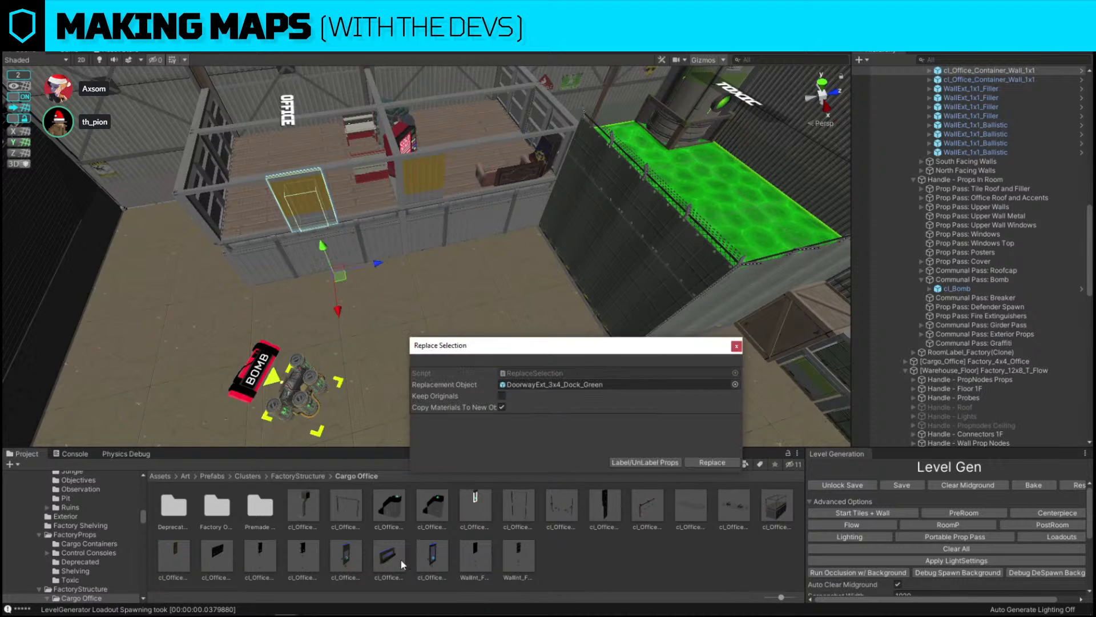
drag(400, 562, 600, 386)
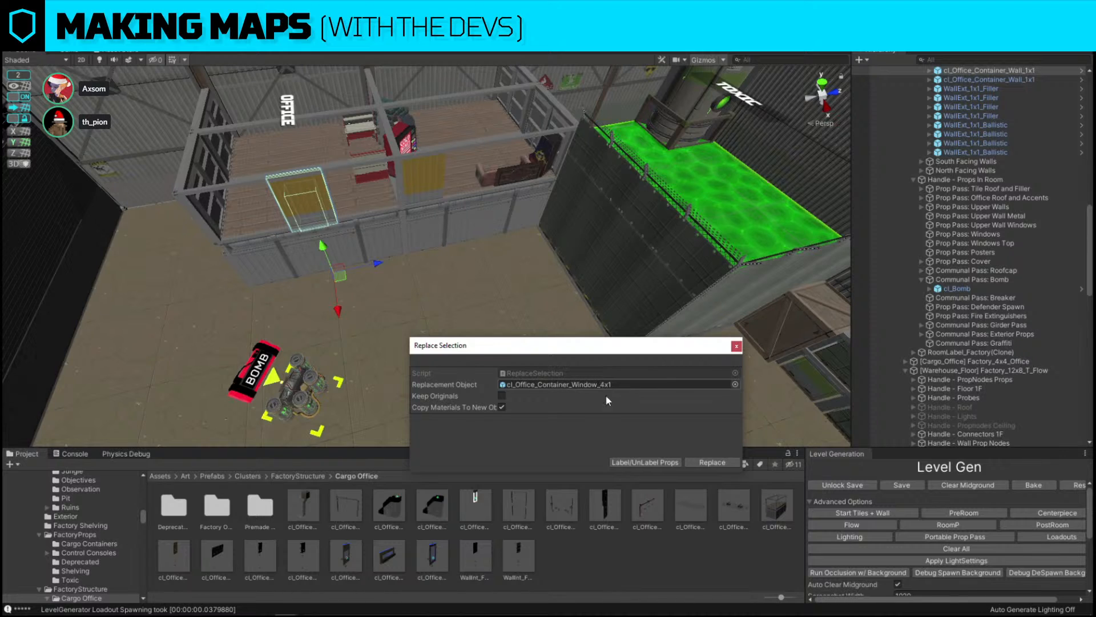
click(718, 462)
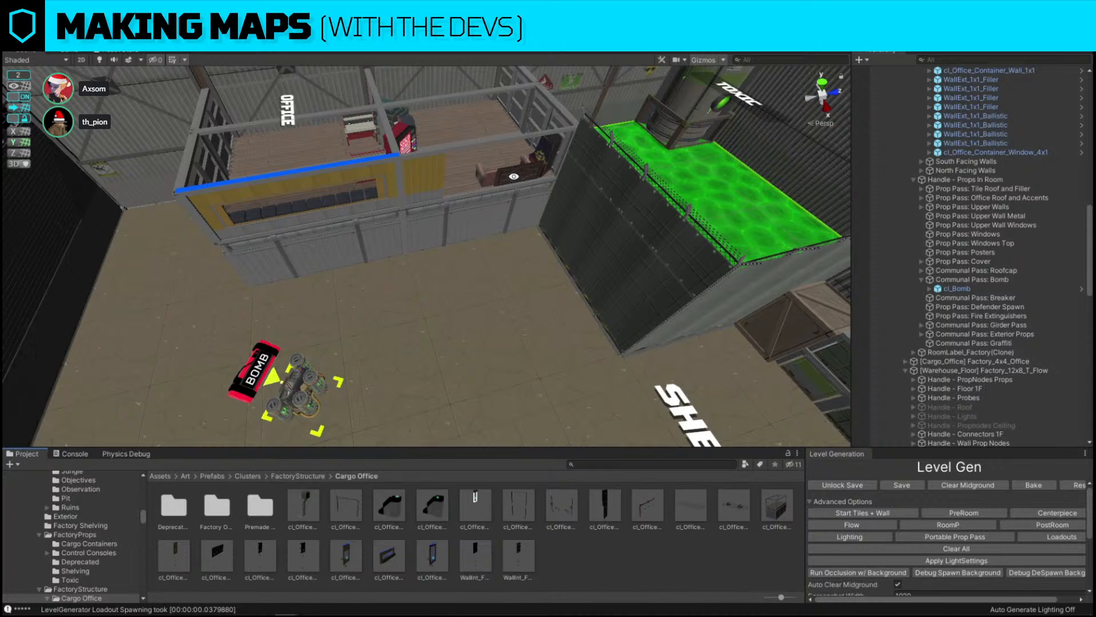
Replace the next office wall panel with cl_Office_Container_Window_4x1 as well
click(441, 176)
key(ctrl+shift+r)
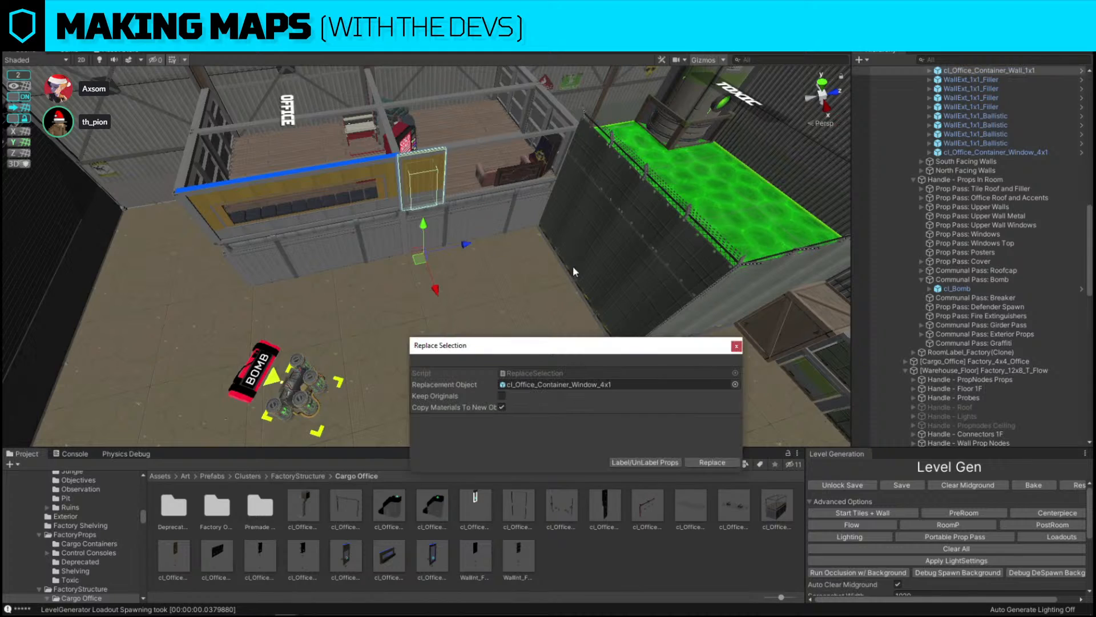
click(712, 461)
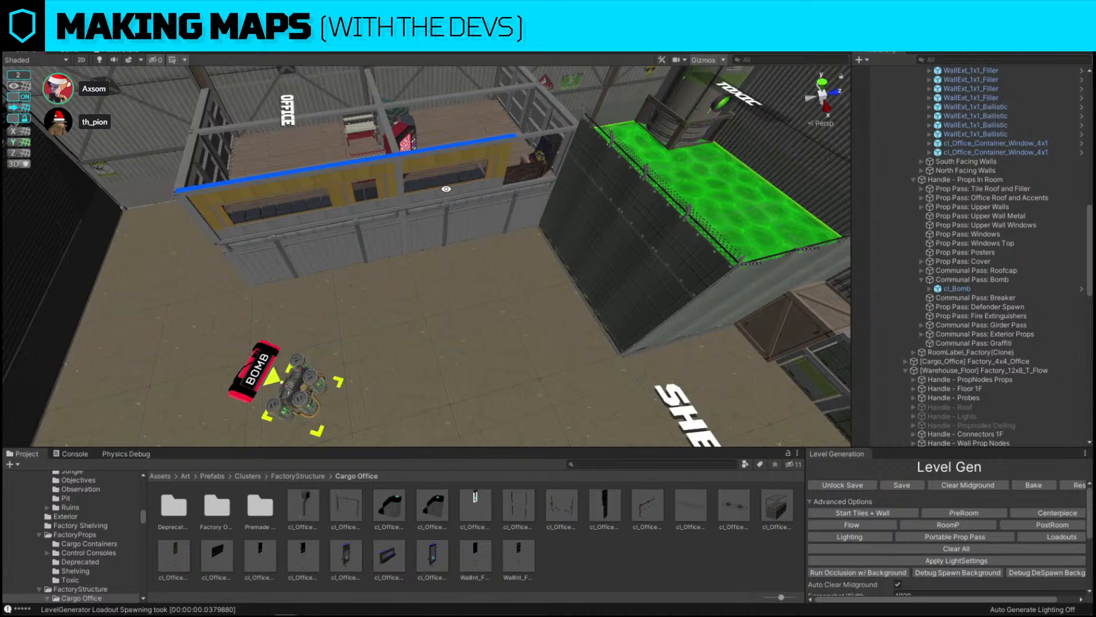
Select and delete an object beside the new office windows
click(431, 165)
alt+drag(508, 348, 503, 308)
click(510, 357)
right_drag(323, 266, 660, 217)
click(495, 242)
right_drag(495, 242, 466, 274)
key(Delete)
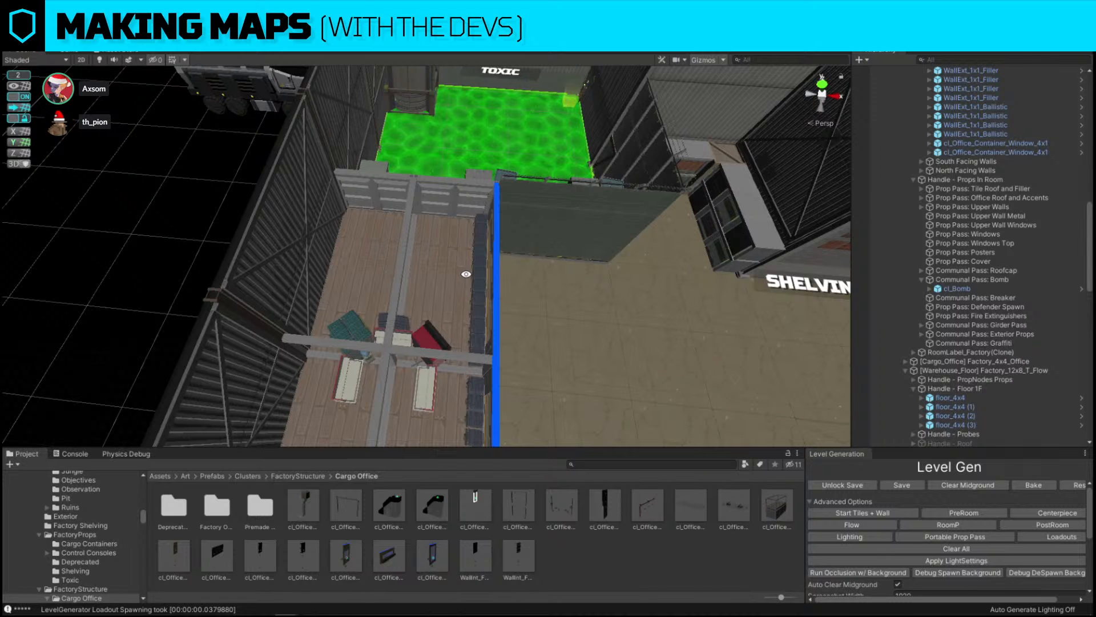
Inspect the shelving room's walls and the interior doorway in its corner
click(625, 462)
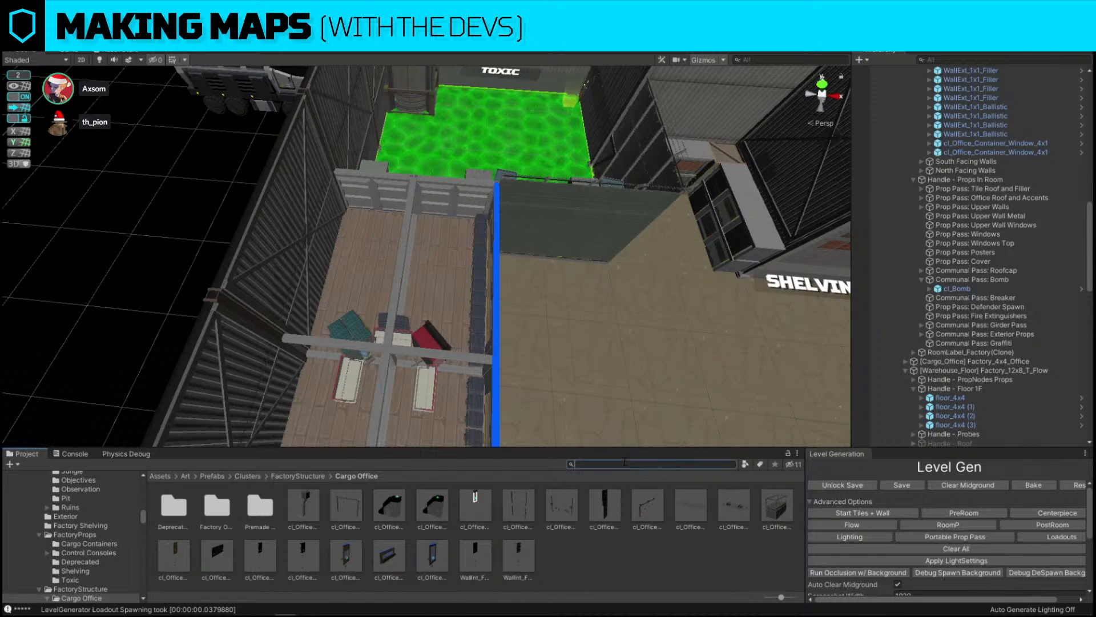
right_drag(550, 248, 531, 179)
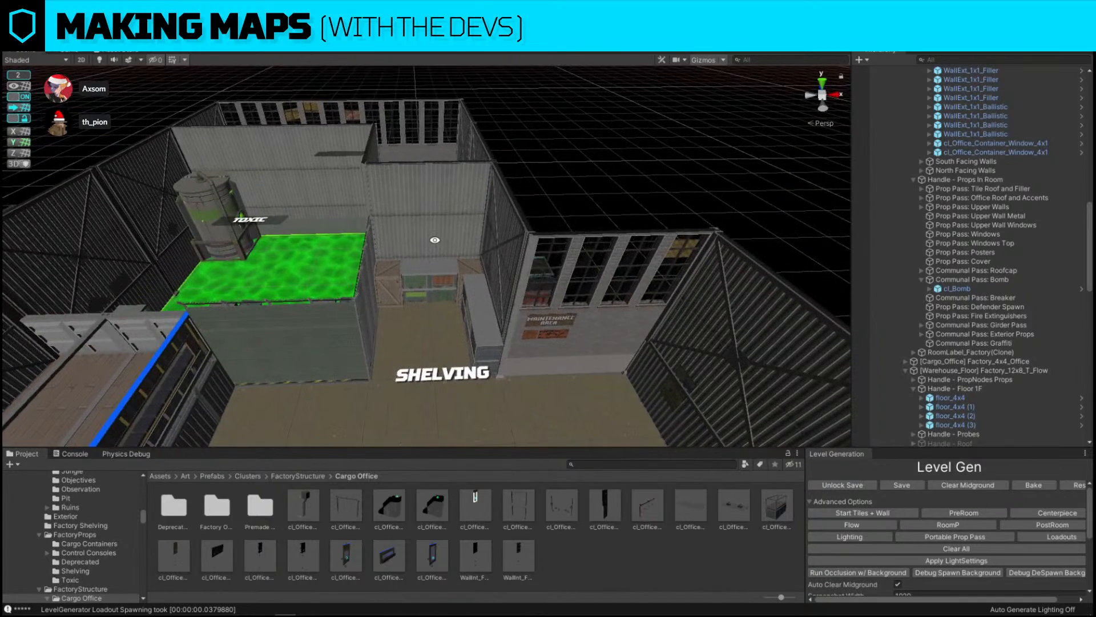
click(406, 233)
key(f)
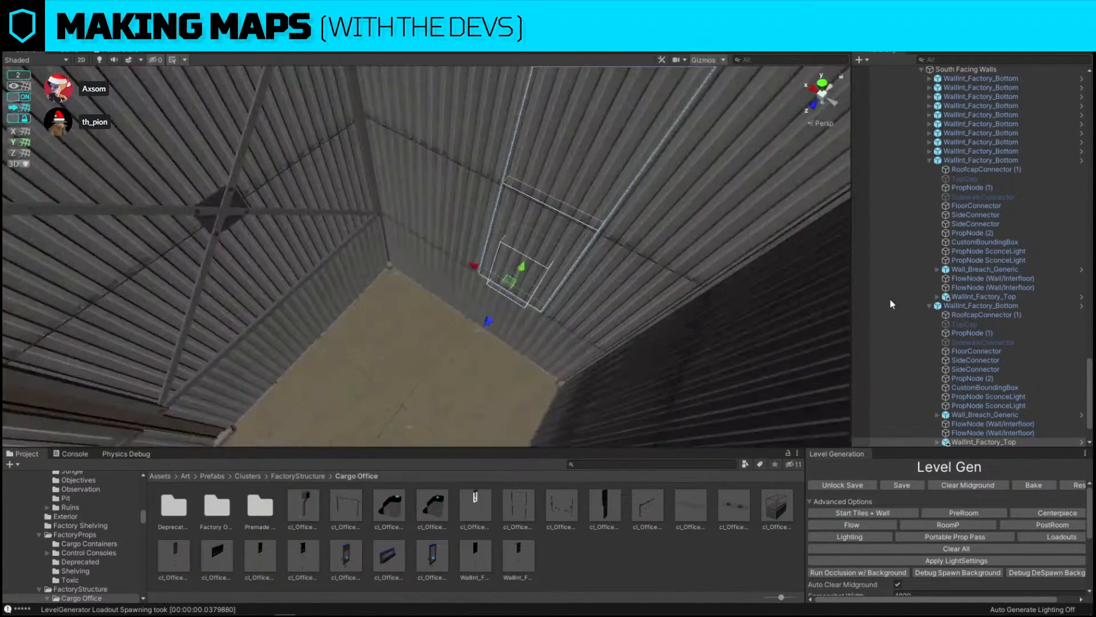
click(486, 299)
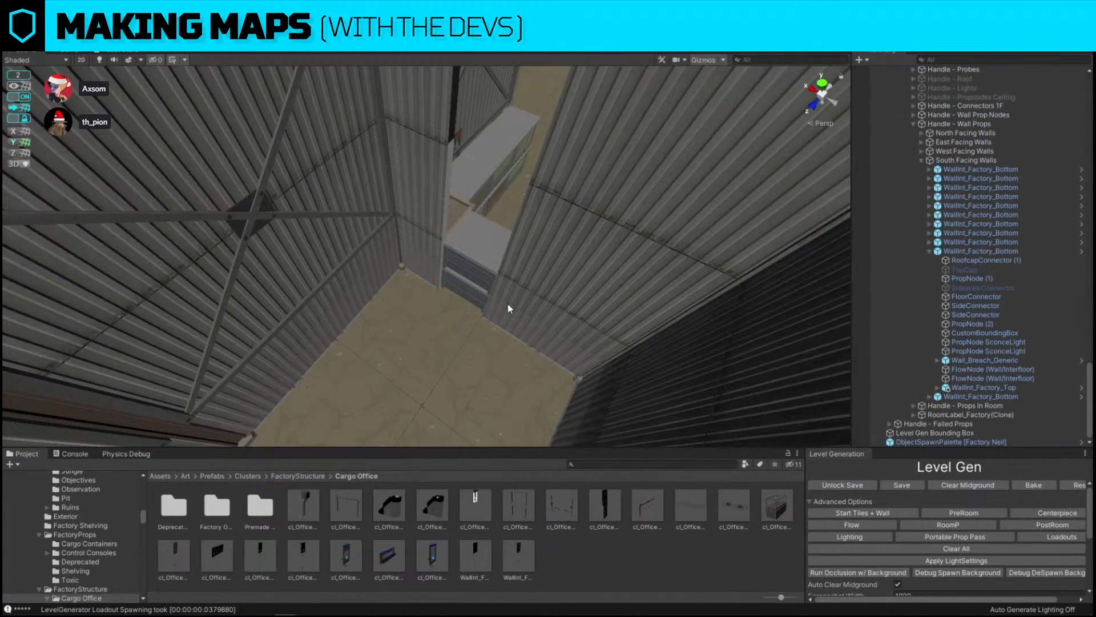
click(510, 309)
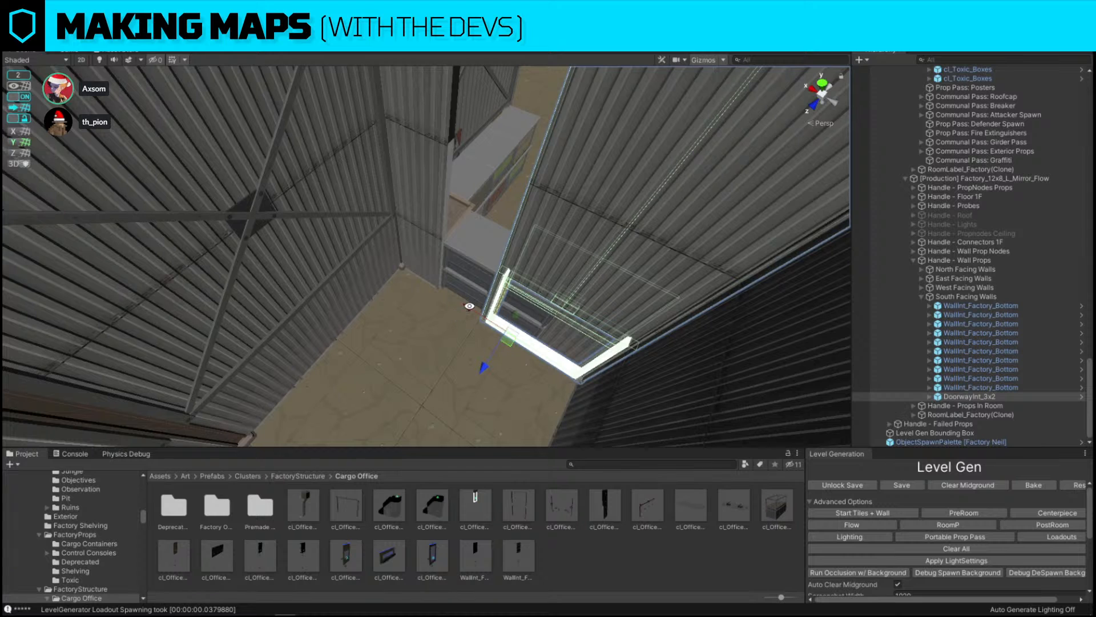
Search the project assets for "pass through"
drag(469, 304, 429, 281)
alt+drag(600, 293, 212, 295)
click(688, 466)
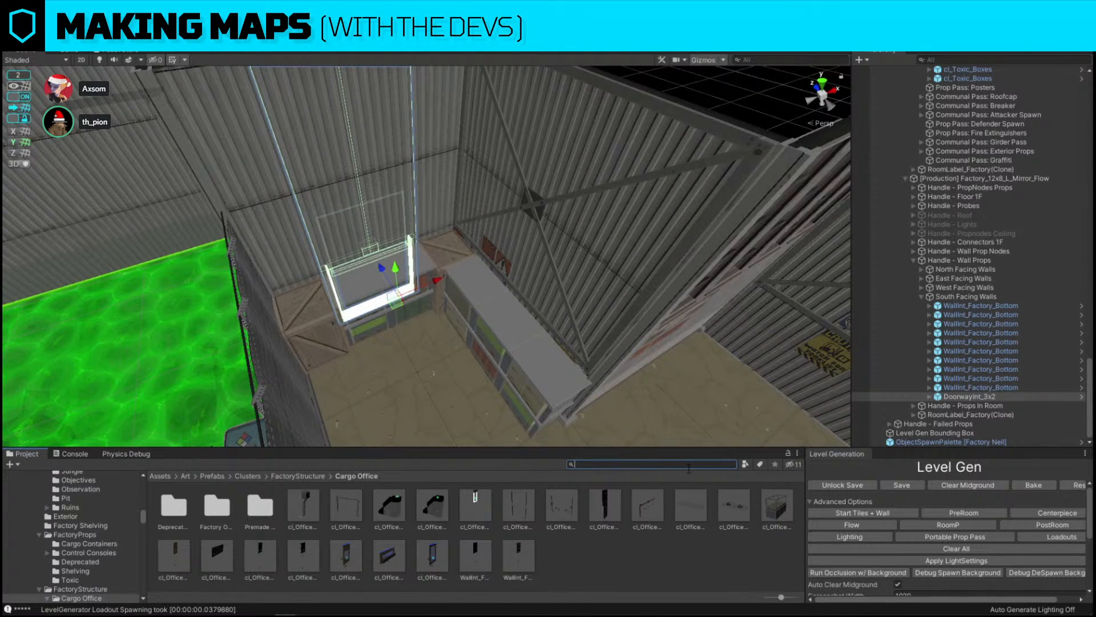
text(pass through)
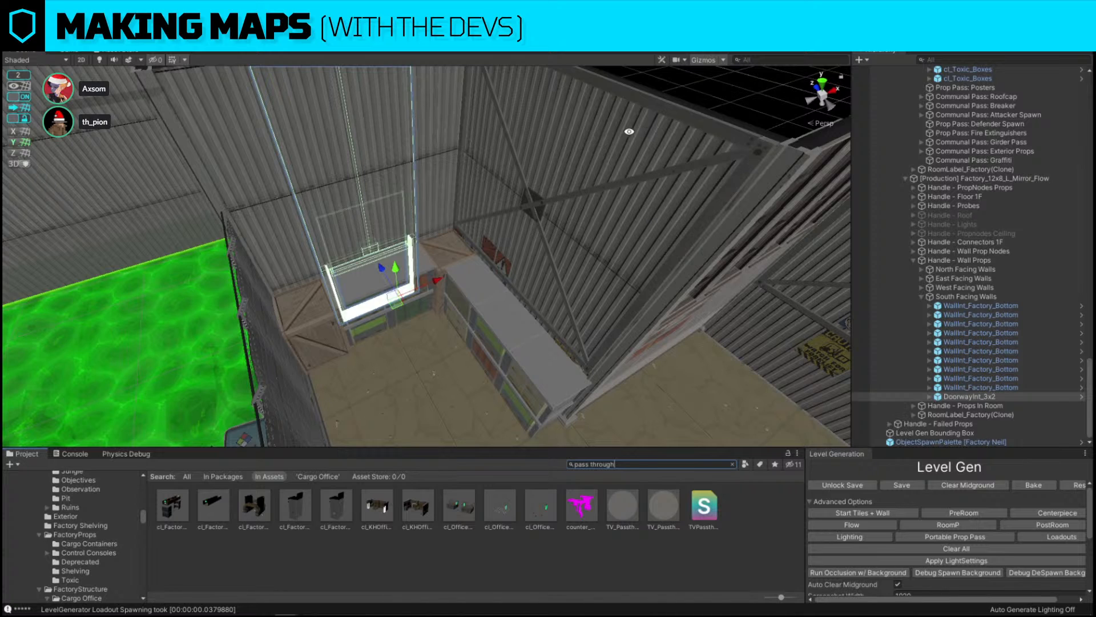
Duplicate a shelving corner piece and move the copy to the end of the shelving row
click(447, 289)
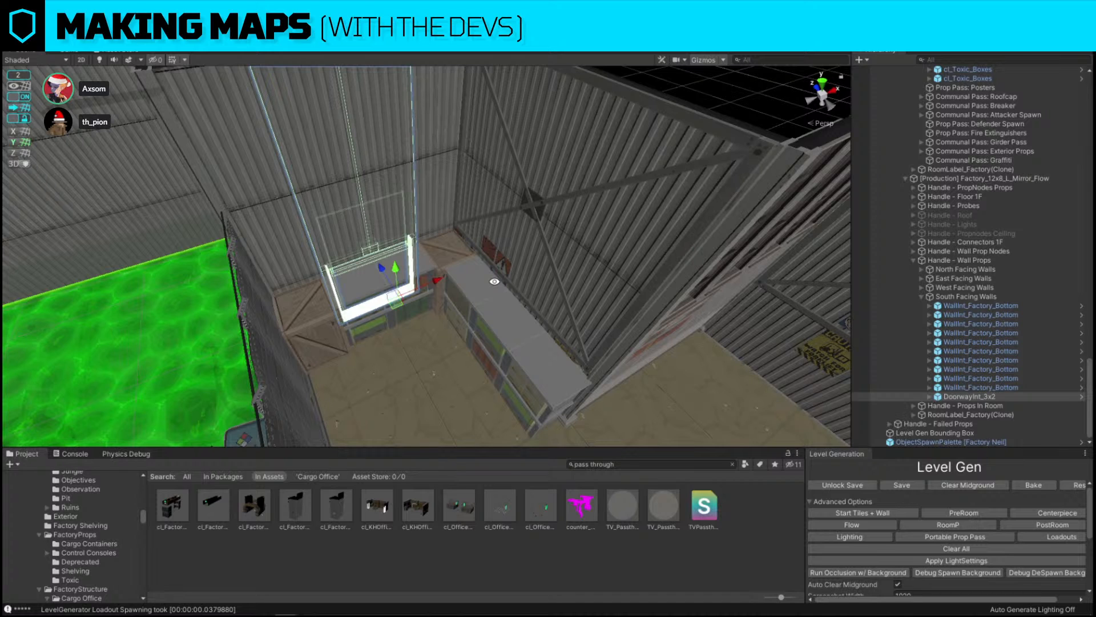
click(457, 306)
click(397, 268)
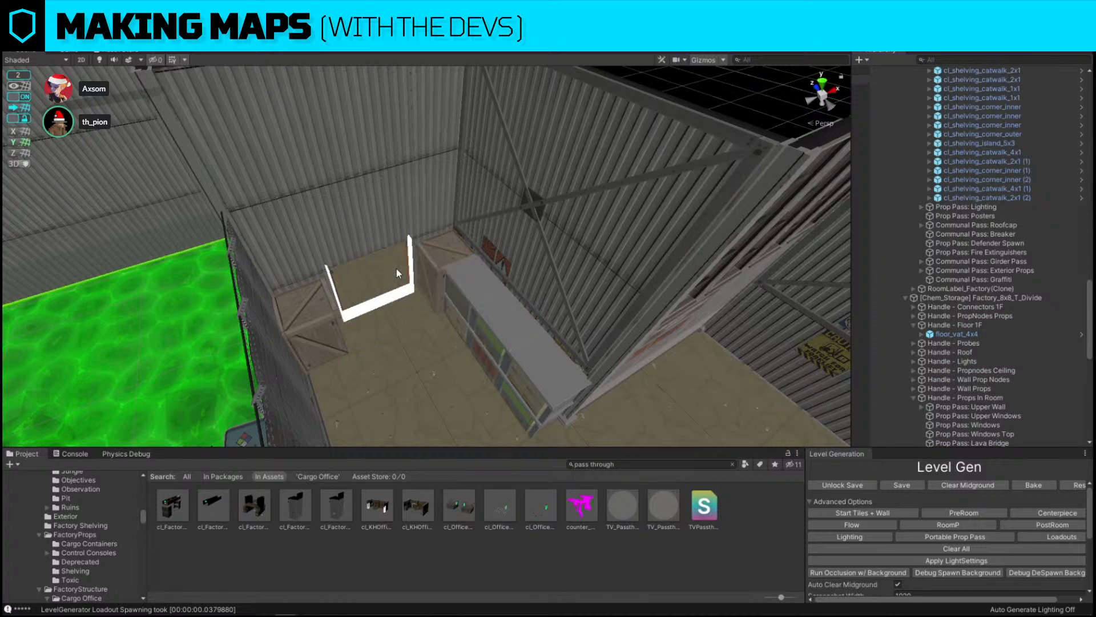
click(451, 250)
right_drag(451, 252, 667, 319)
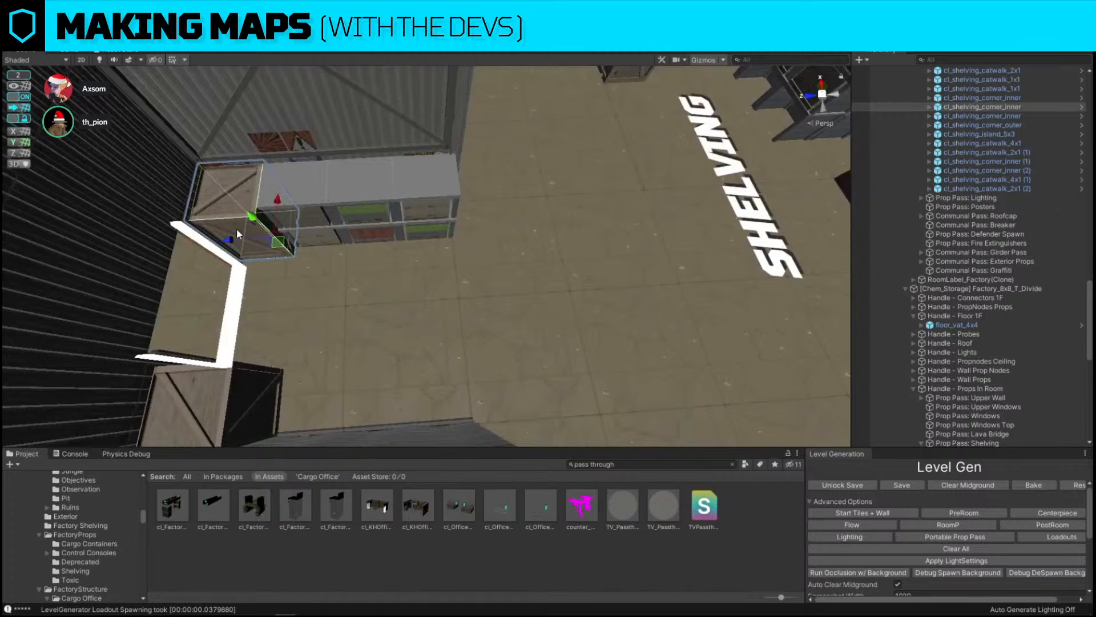
key(ctrl+d)
drag(237, 230, 440, 256)
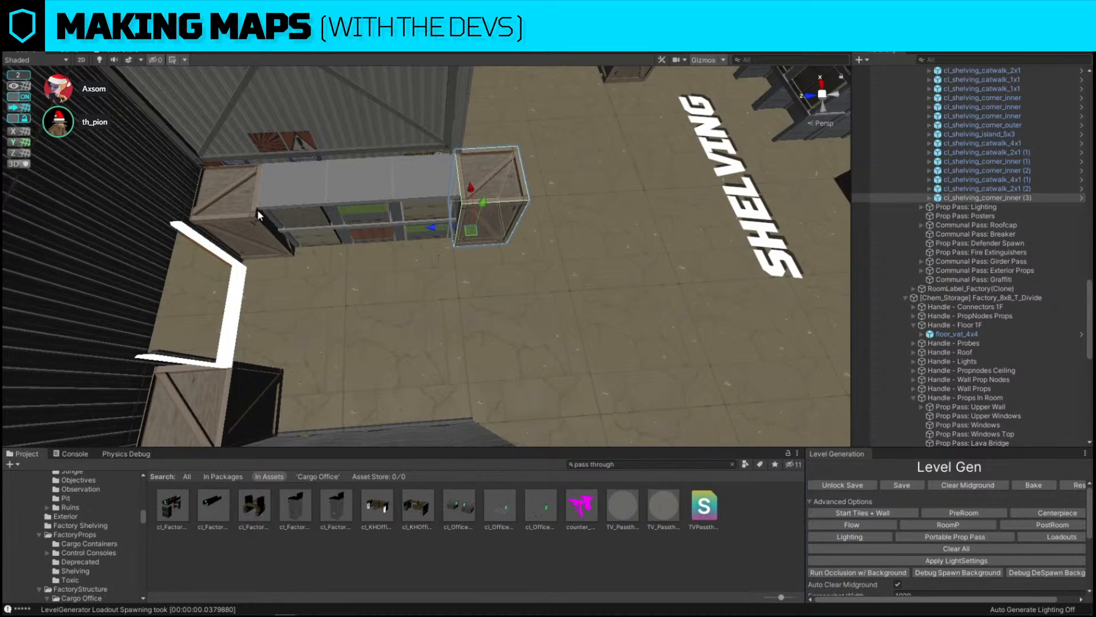
right_drag(440, 256, 563, 237)
key(s)
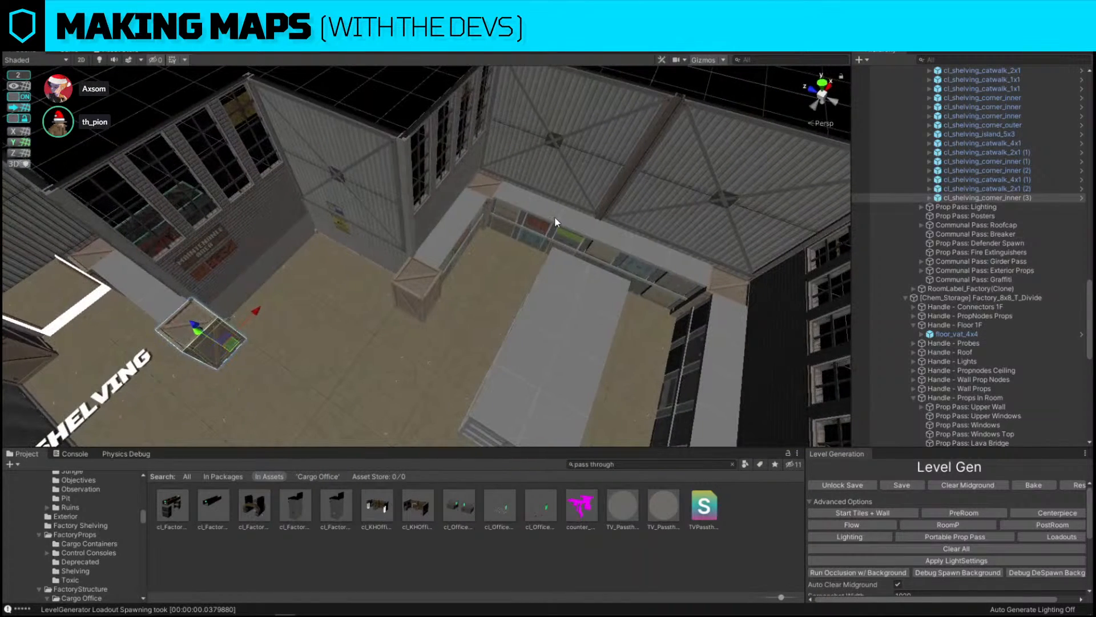
Duplicate an outer shelving corner and place it at the far end of the shelving run
click(554, 218)
click(418, 276)
right_drag(418, 275, 430, 275)
key(ctrl+d)
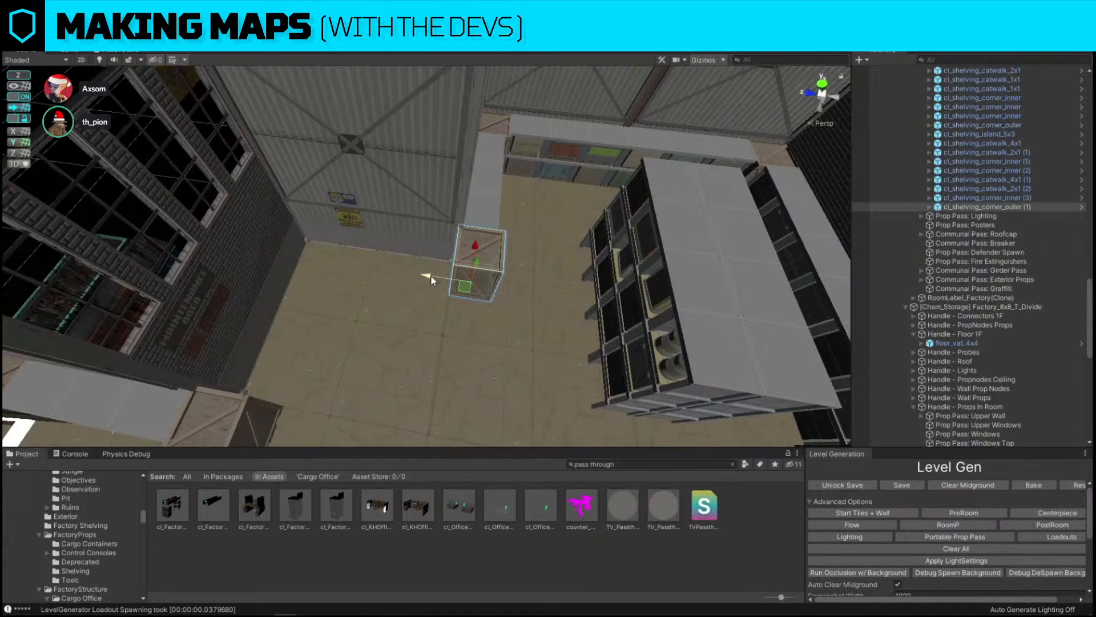
drag(430, 275, 338, 263)
right_drag(338, 266, 440, 237)
click(474, 249)
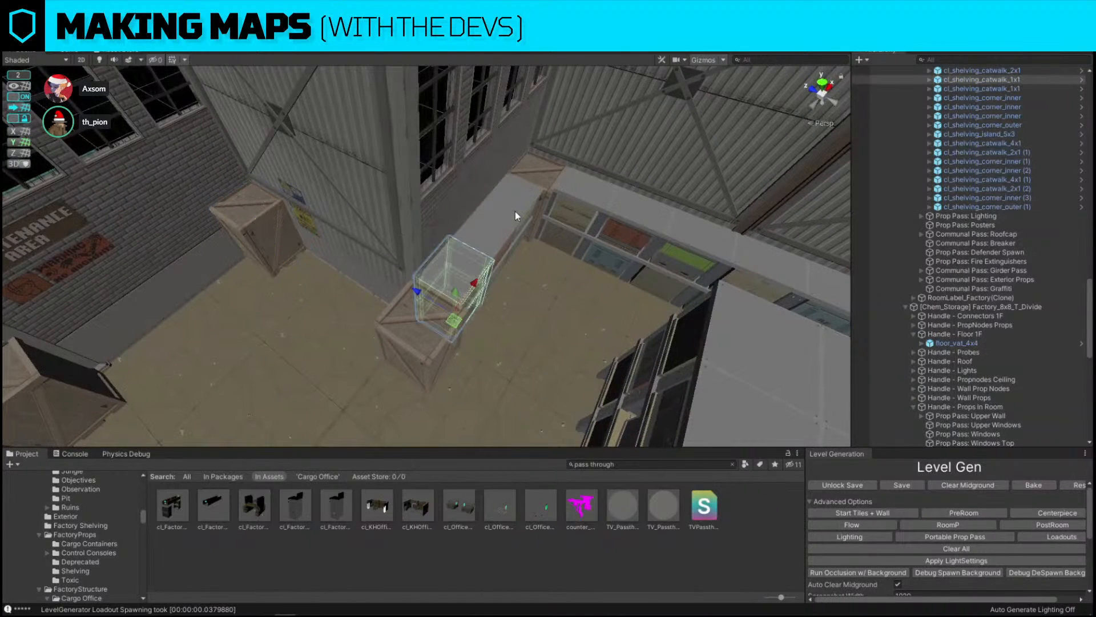
Duplicate shelving catwalk sections and line them up along the wall beside the crates
shift+click(515, 213)
right_drag(519, 214, 515, 226)
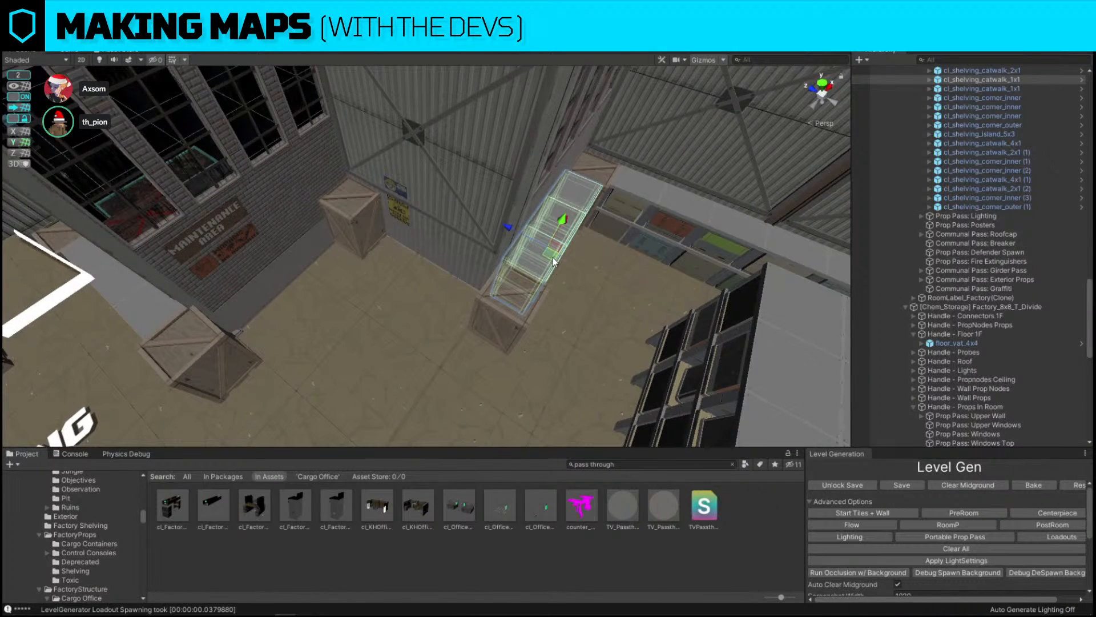
key(ctrl+d)
drag(554, 266, 239, 362)
key(ctrl+d)
key(e)
key(w)
drag(373, 311, 403, 297)
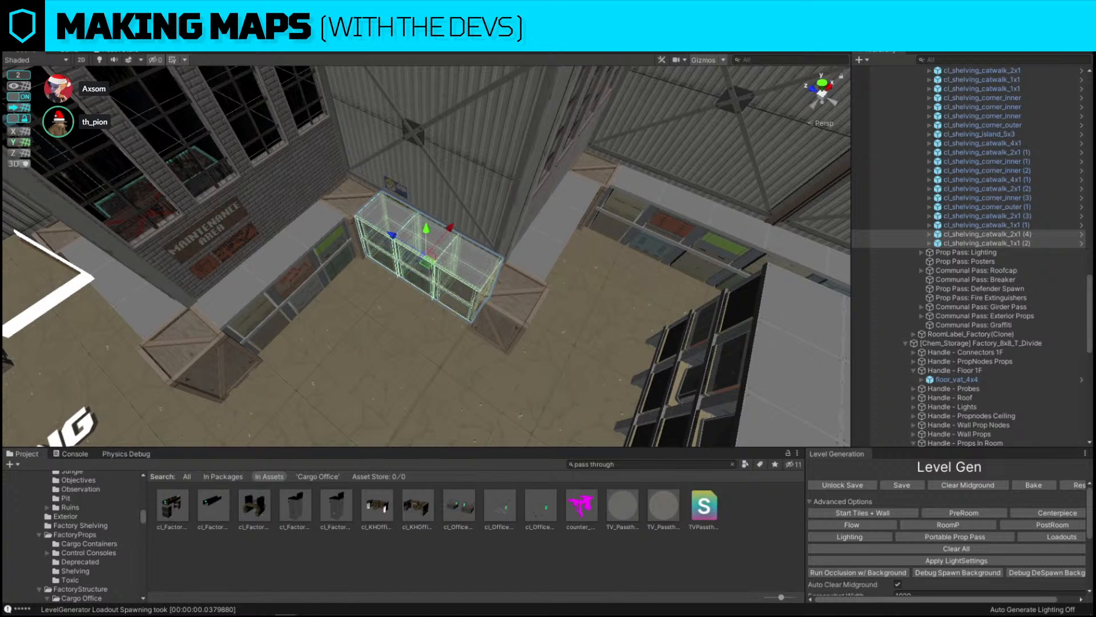
Move a 1x1 shelving catwalk unit into the gap at the end of the row
right_drag(457, 286, 465, 174)
click(465, 173)
right_drag(538, 171, 520, 276)
click(520, 272)
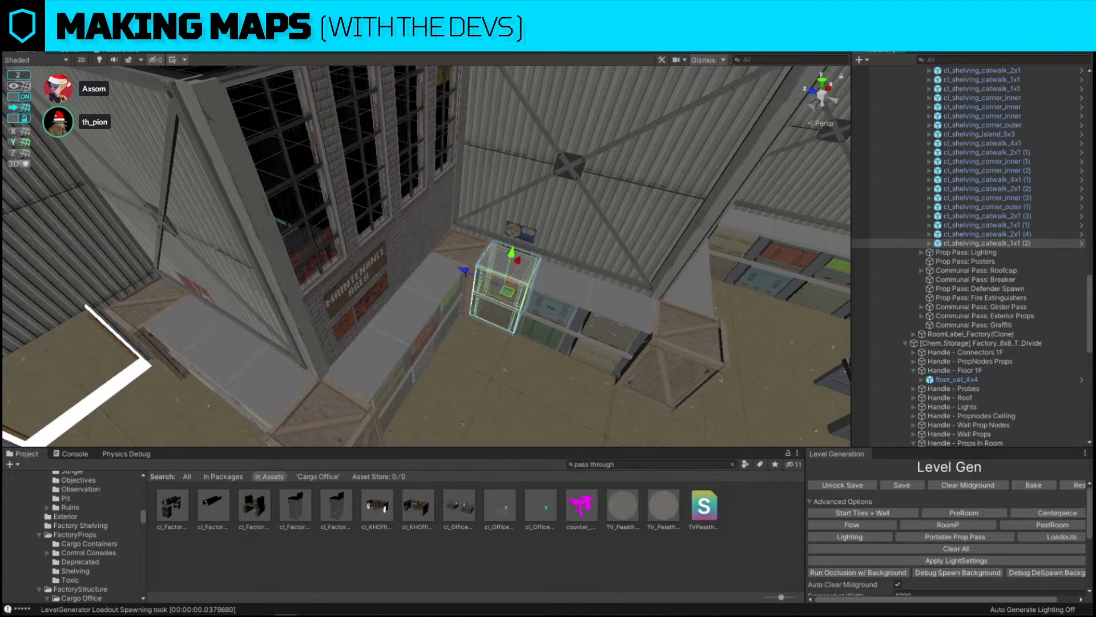
Open the cl_shelving_catwalk_1x1 prefab and deactivate its Loadout 0 child
click(971, 243)
click(930, 243)
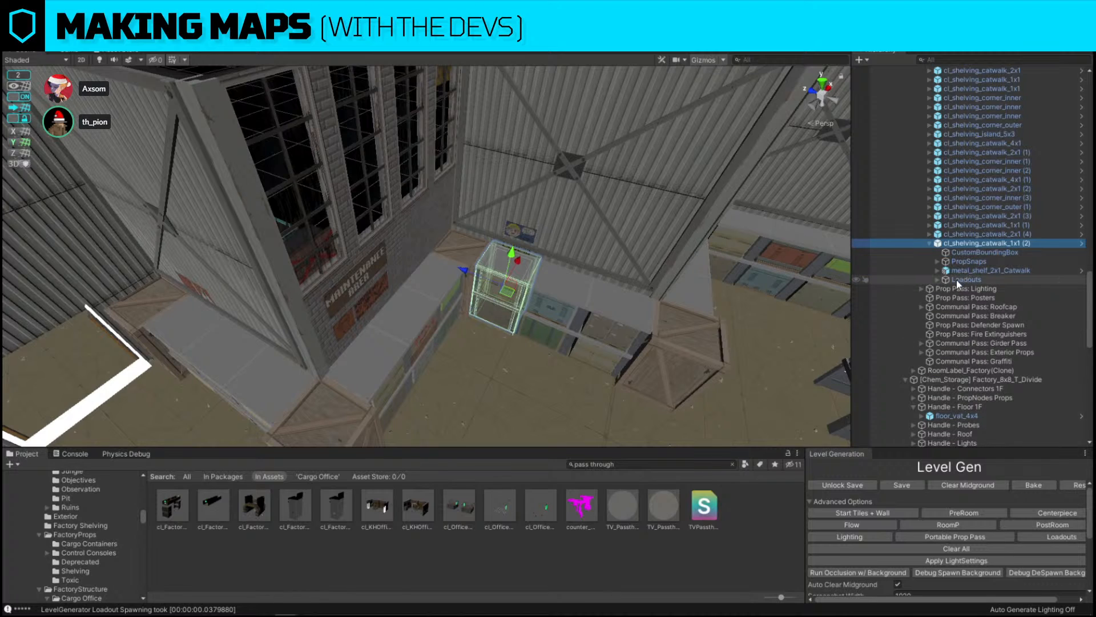
click(957, 280)
click(938, 280)
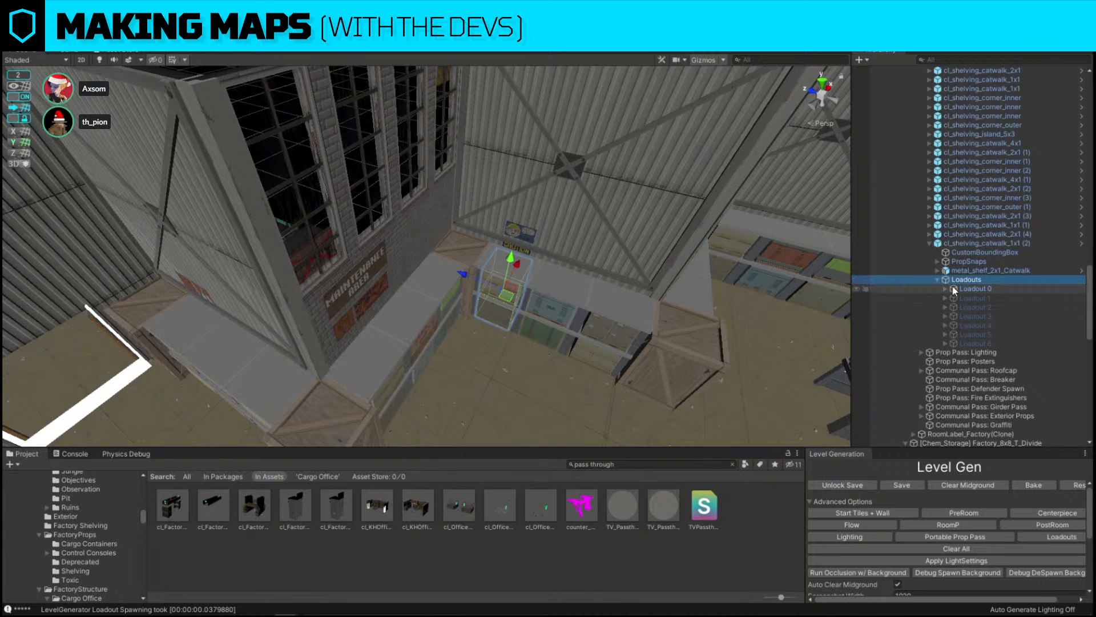
click(955, 289)
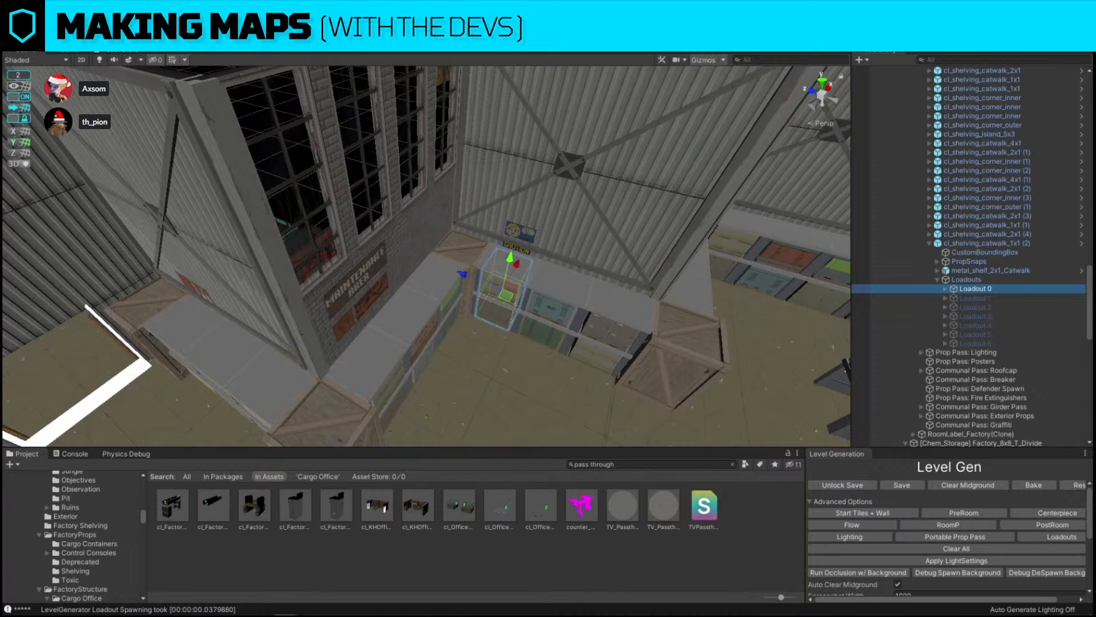
click(1027, 243)
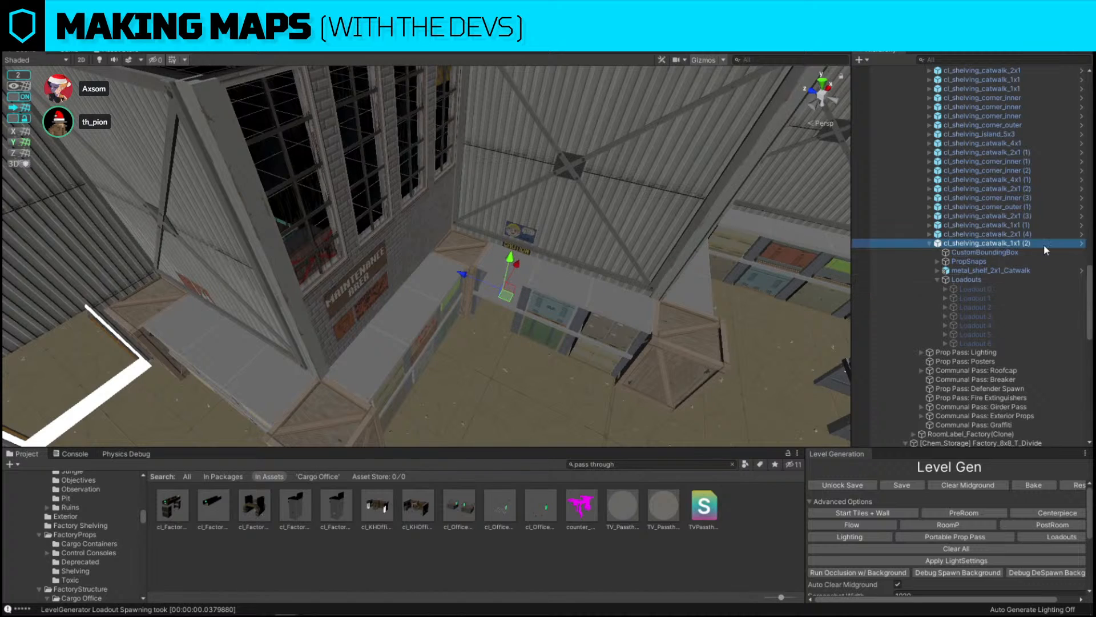
click(1081, 247)
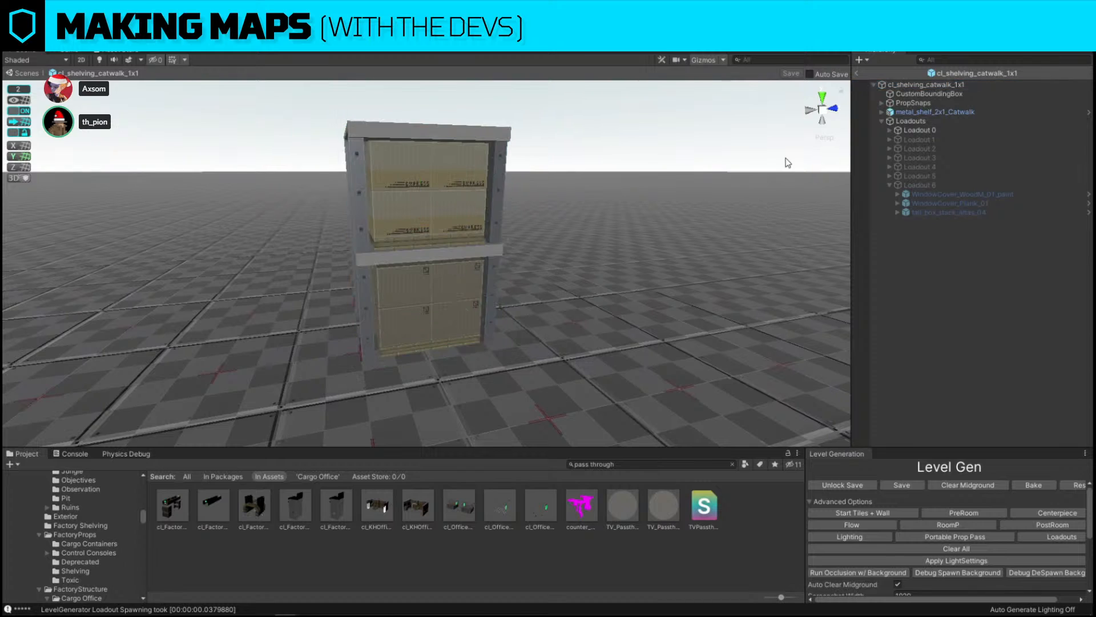
click(919, 130)
key(alt+shift+a)
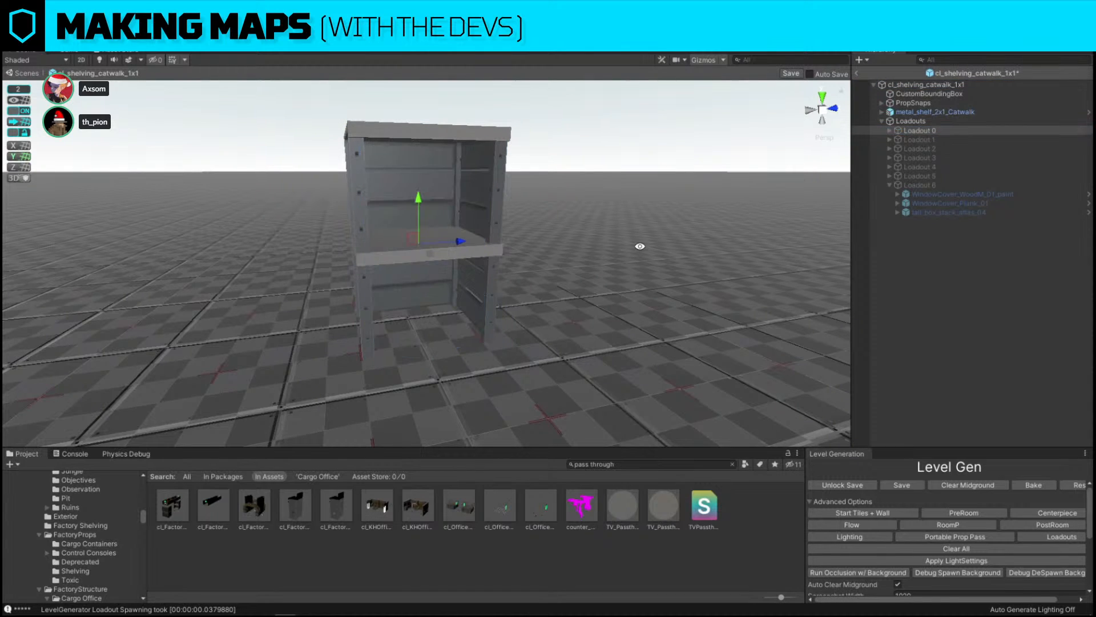
Save the shelving catwalk prefab and return to the factory map scene
click(659, 217)
click(792, 74)
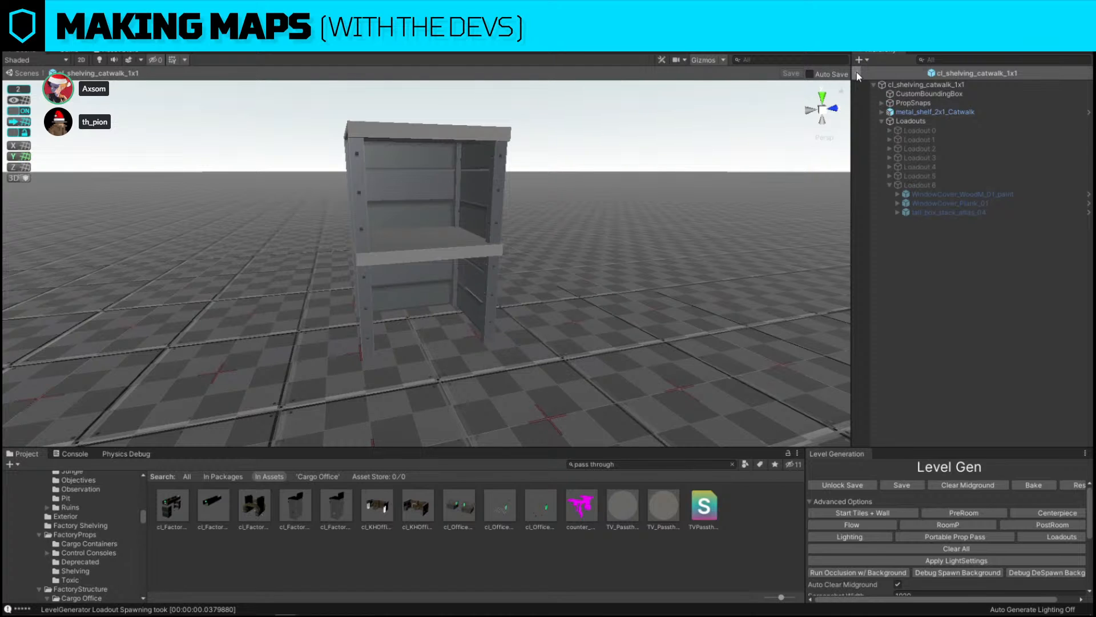
click(856, 73)
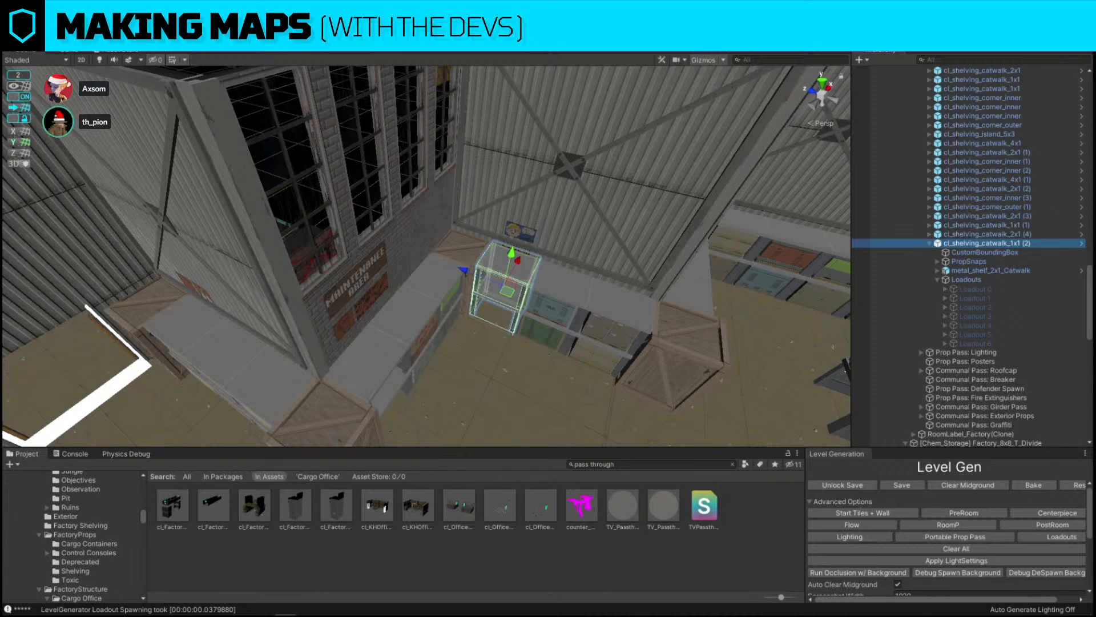
Select the shelving catwalk units along the wall and rerun the Loadouts pass on them
scroll(411, 255, down, 5)
alt+drag(412, 255, 347, 254)
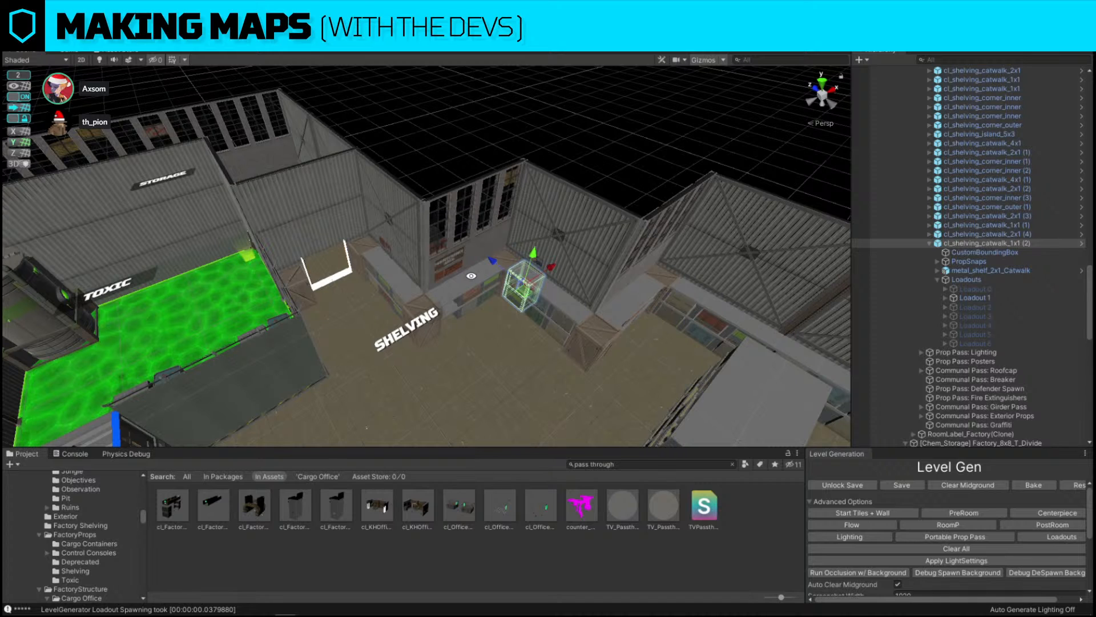
key(d)
key(w)
right_drag(471, 276, 401, 283)
click(376, 283)
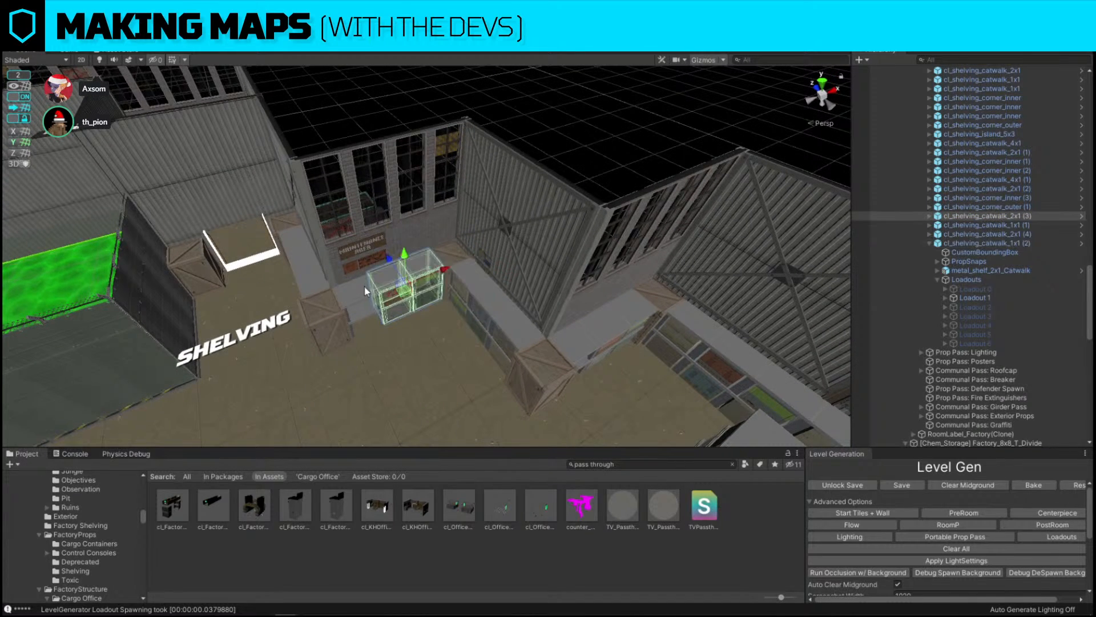
click(366, 292)
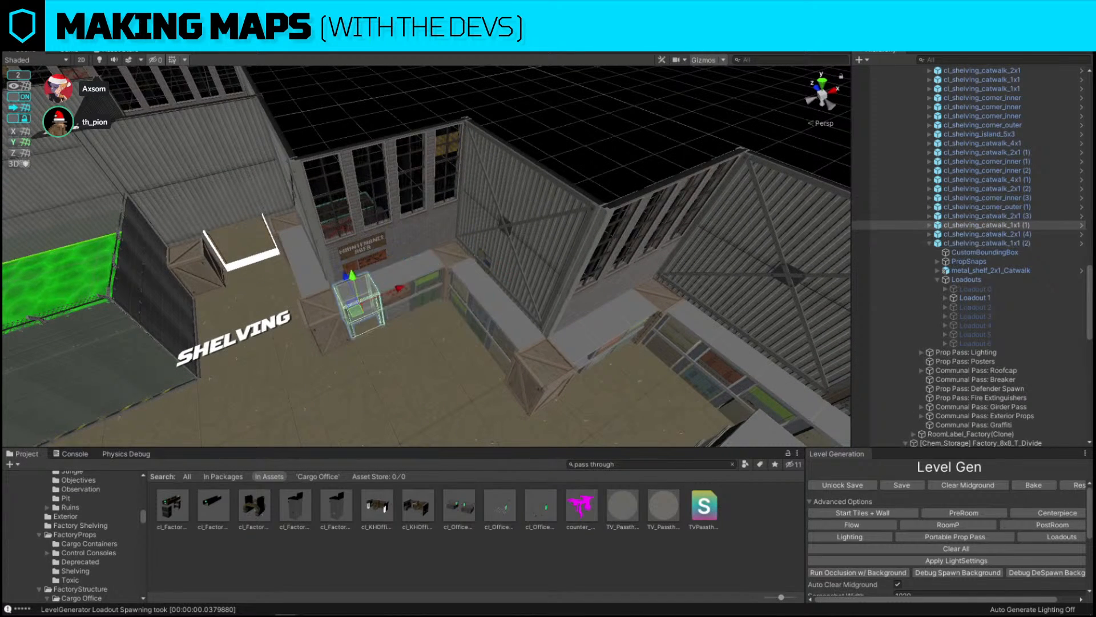
click(1061, 538)
Replace the shelving island near the dock with a different shelving cluster prefab from Factory Shelving
right_drag(588, 127, 515, 224)
click(463, 245)
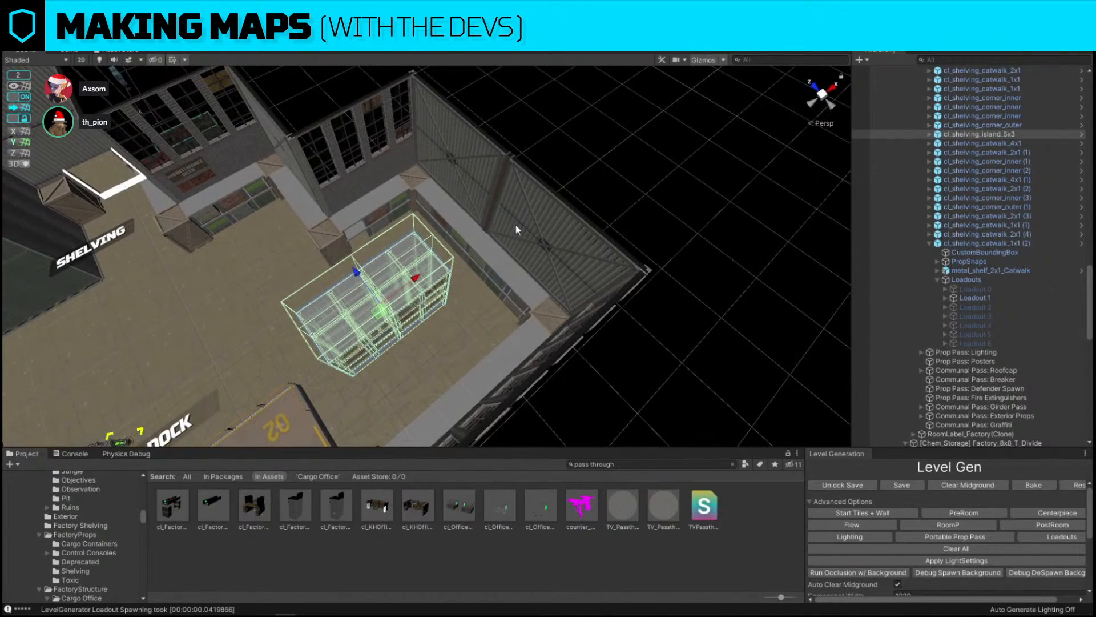
click(515, 224)
click(448, 137)
right_drag(580, 199, 594, 175)
click(595, 157)
click(370, 181)
click(600, 143)
click(557, 312)
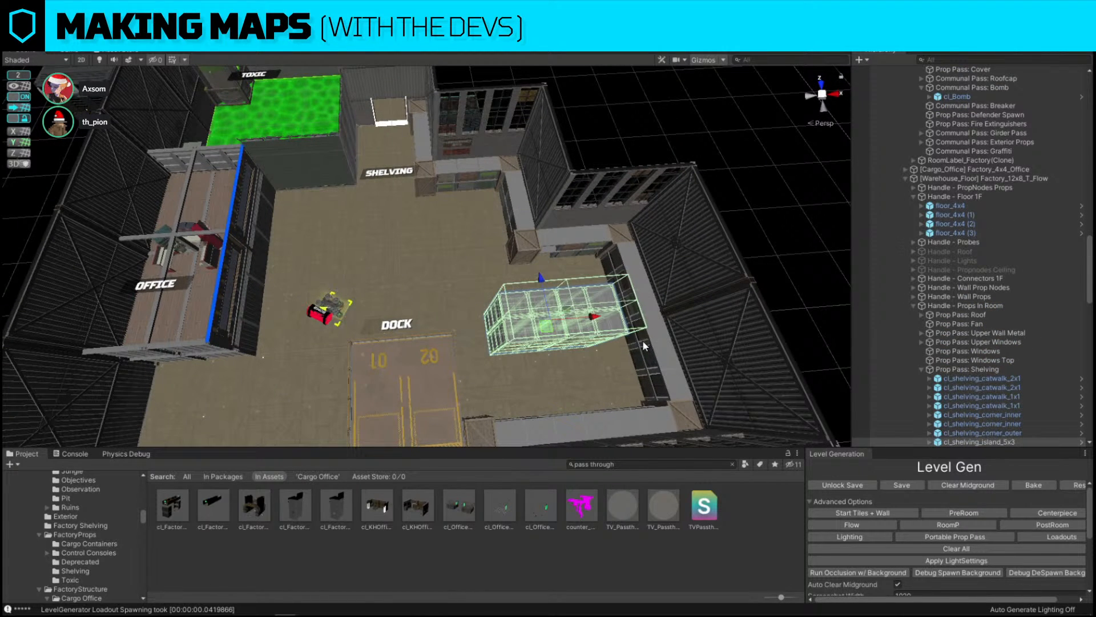
click(563, 311)
key(ctrl+shift+r)
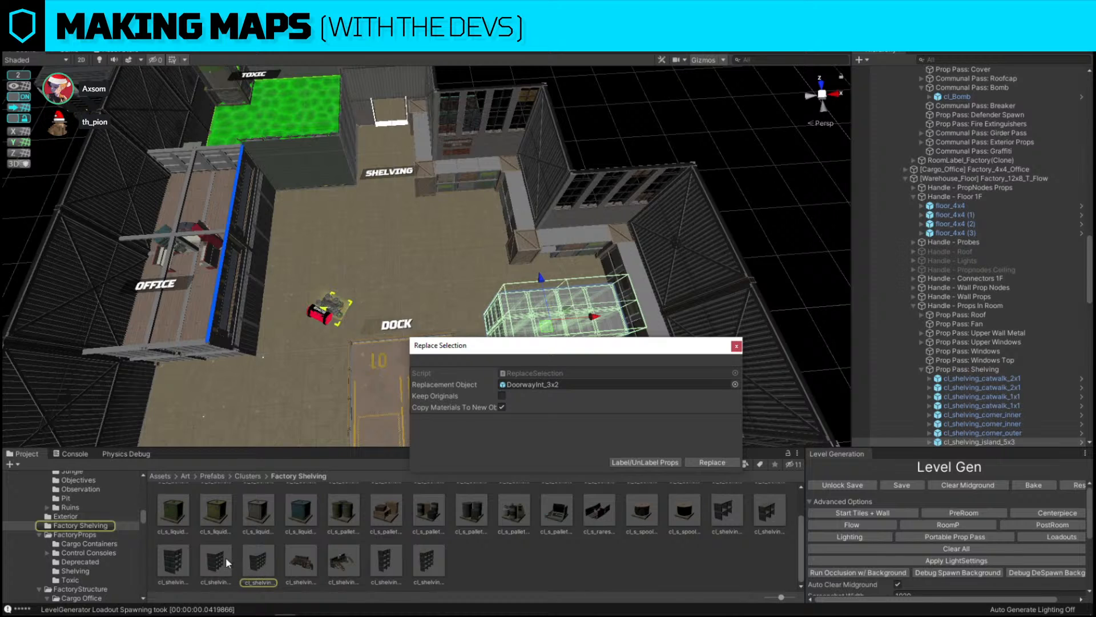
drag(225, 557, 611, 384)
click(713, 462)
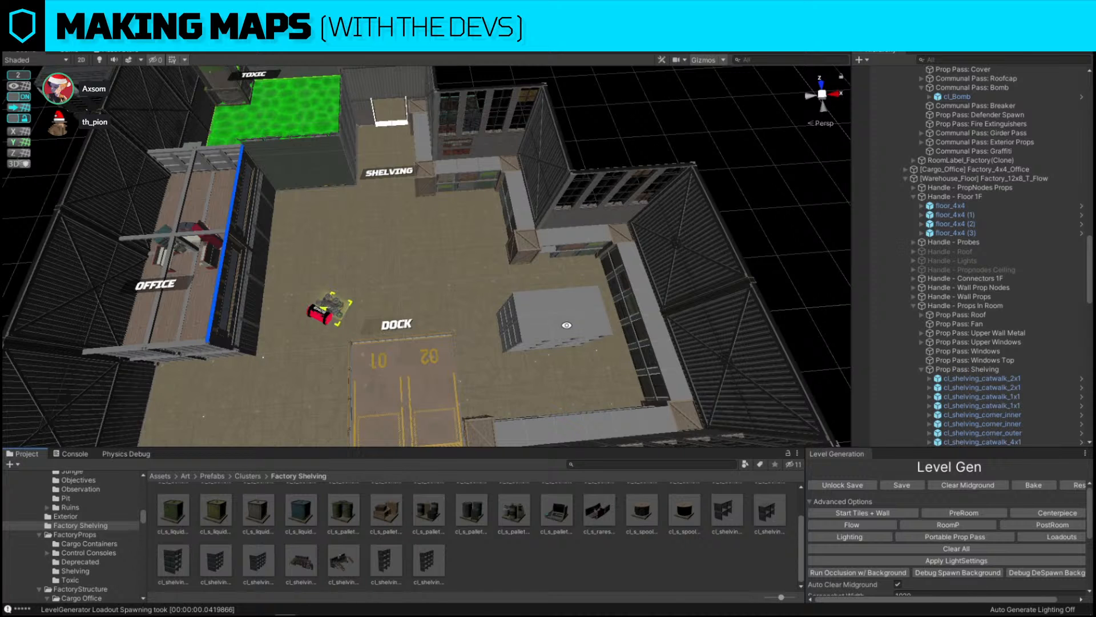
Move the replacement shelving cluster against the wall beside the dock floor
click(567, 326)
key(f)
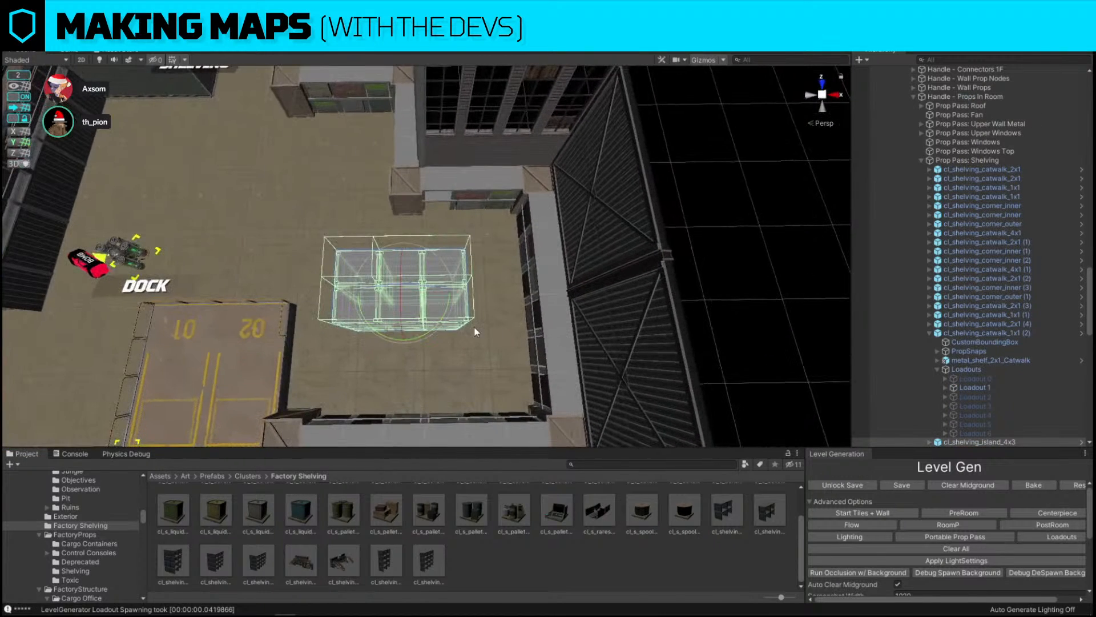
ctrl+drag(436, 333, 401, 197)
key(w)
key(alt+g)
scroll(413, 205, up, 3)
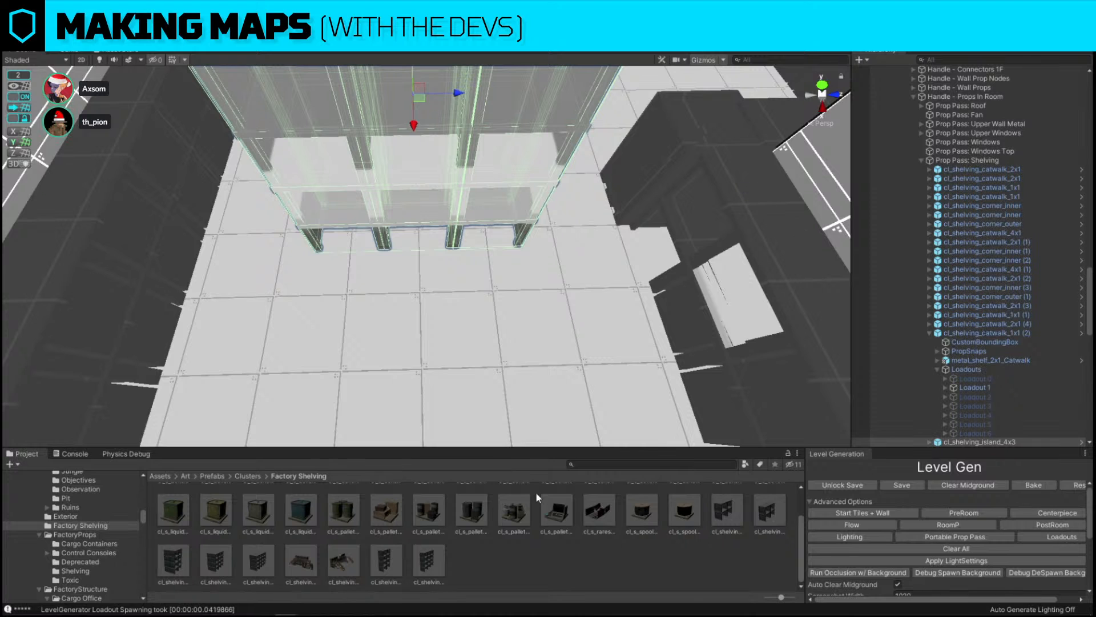
alt+drag(414, 303, 708, 260)
scroll(597, 212, down, 6)
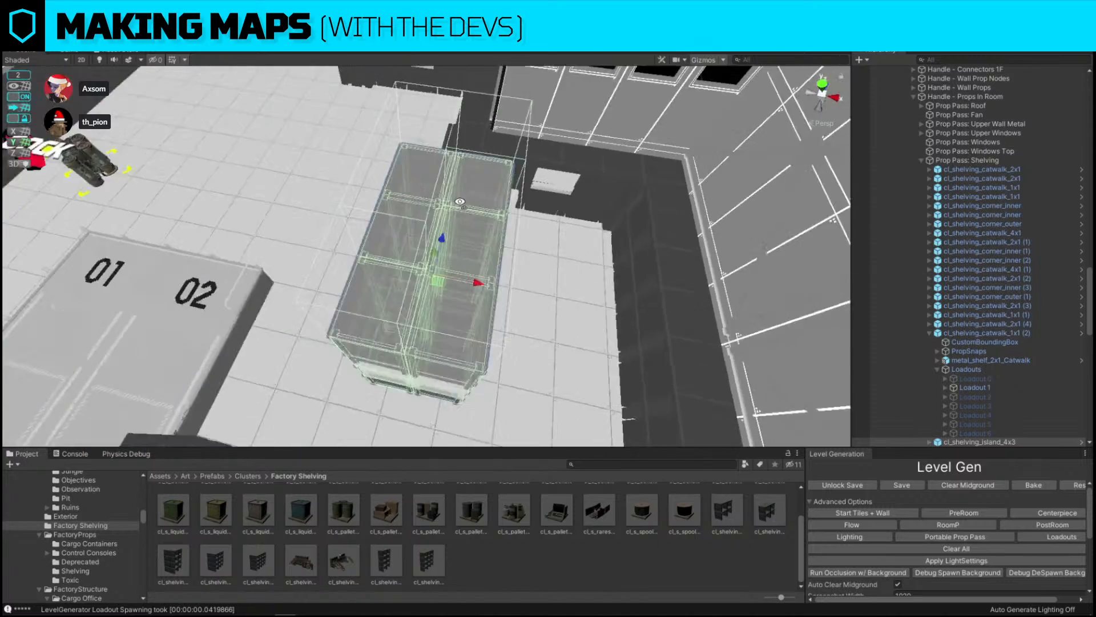
alt+drag(446, 228, 519, 216)
scroll(518, 216, up, 2)
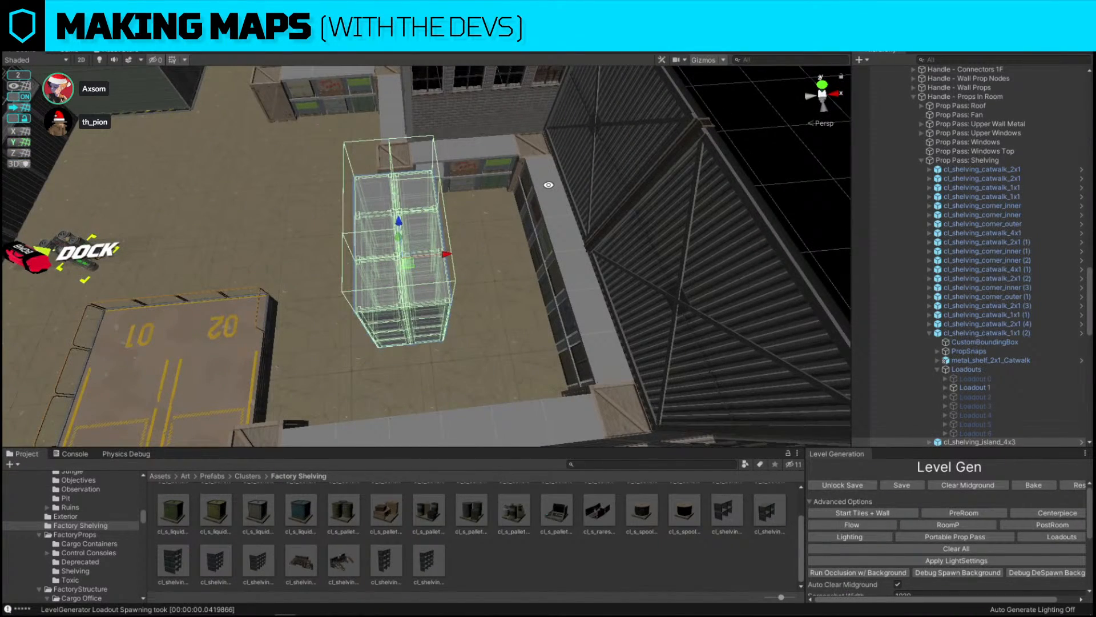
alt+drag(577, 188, 285, 200)
scroll(419, 314, down, 5)
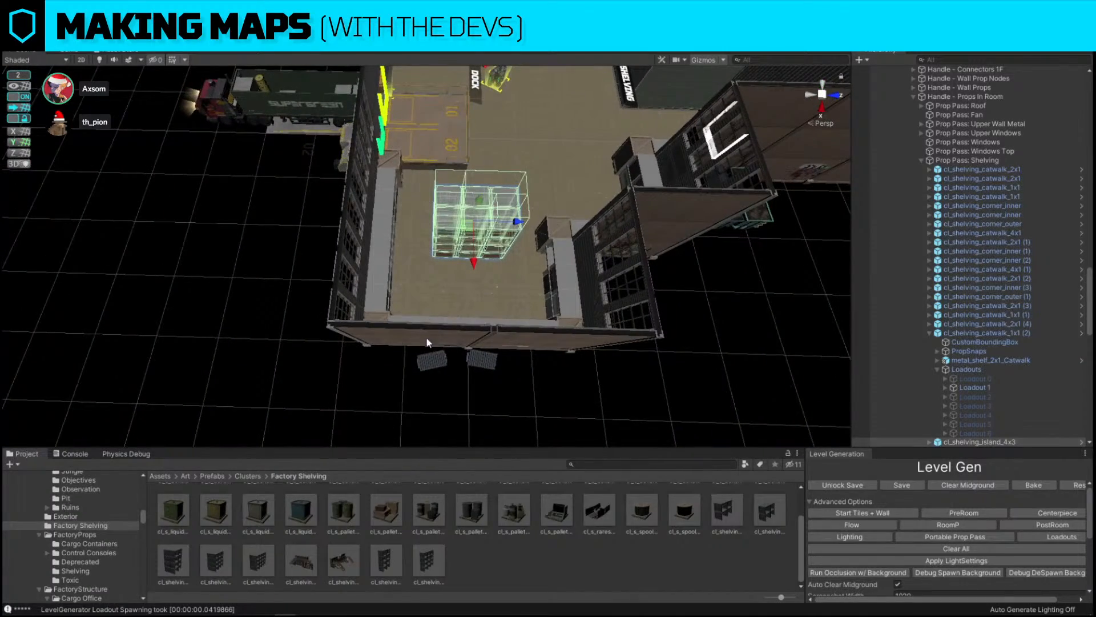
alt+drag(428, 342, 657, 226)
Replace the green dock doorway with the DoorwayExt_3x4_Dock_Full prefab
key(alt+w)
click(406, 252)
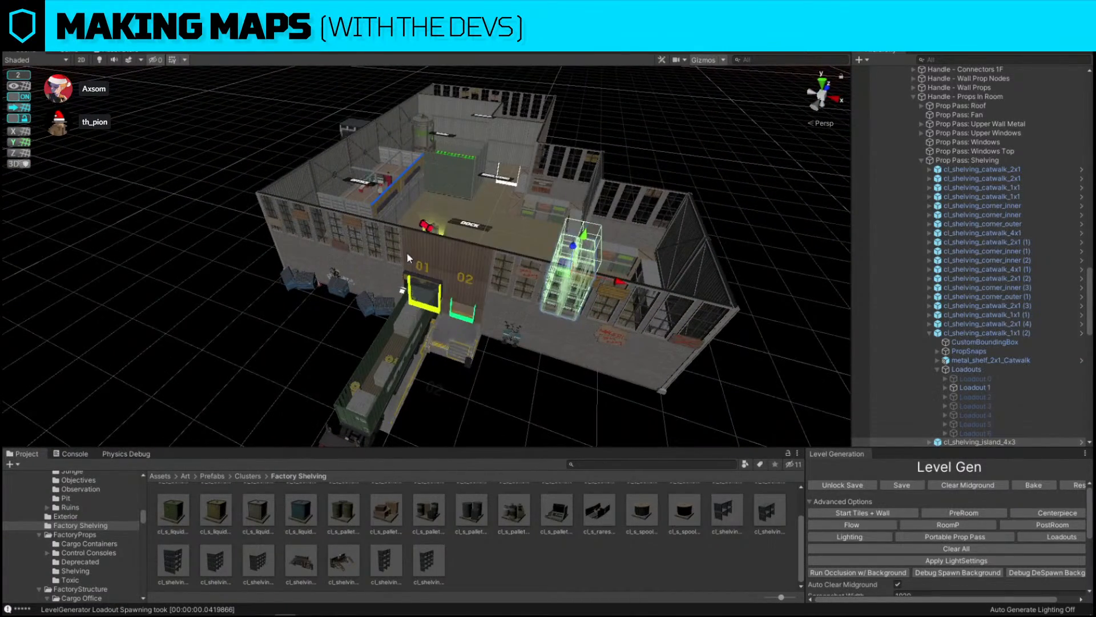
click(407, 252)
alt+drag(541, 431, 544, 430)
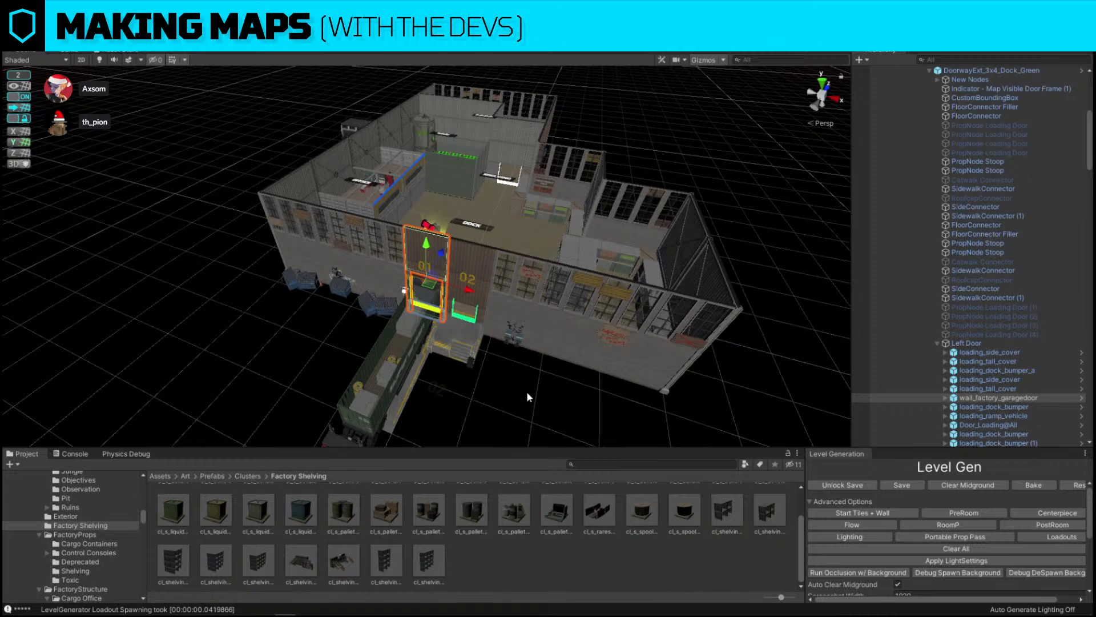
click(528, 395)
click(477, 268)
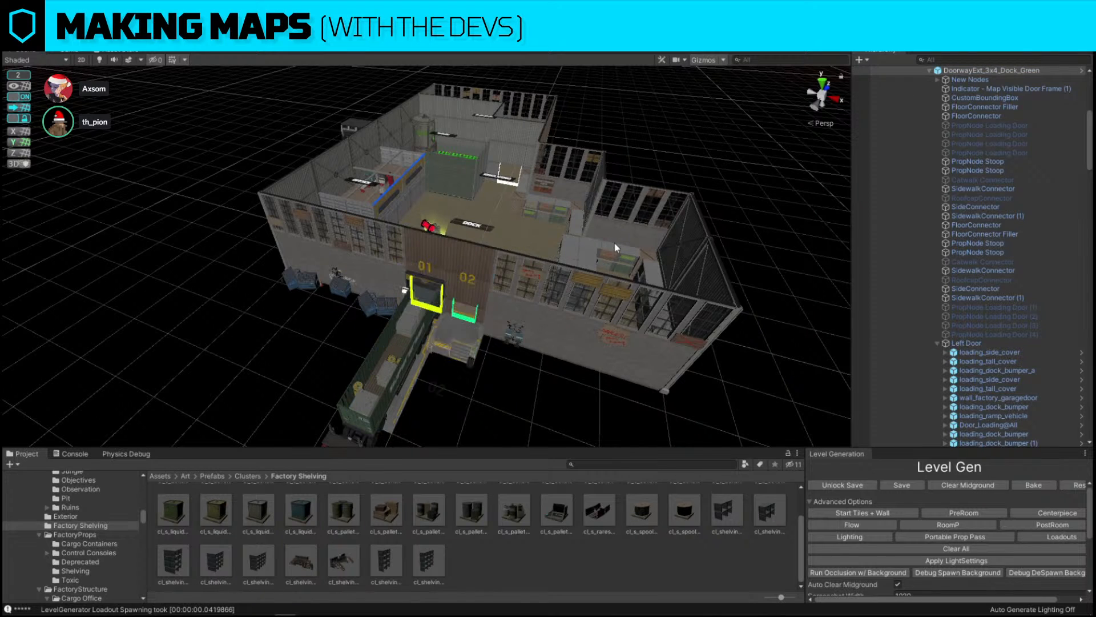
click(450, 273)
key(ctrl+shift+r)
drag(297, 504, 582, 385)
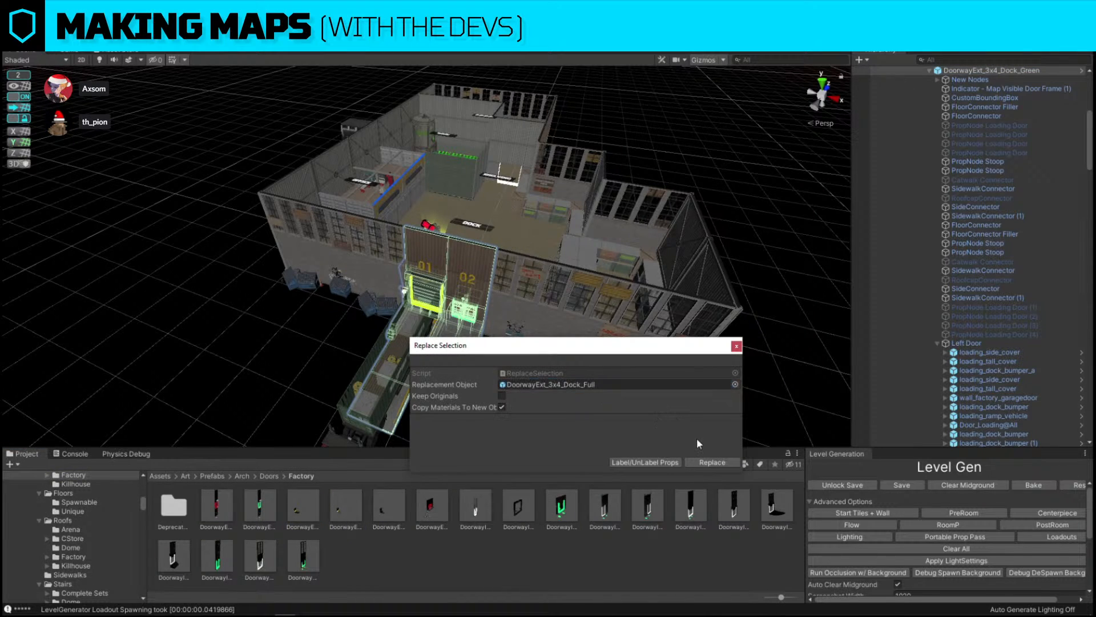
click(707, 462)
Duplicate the semi trailer and place the copy alongside it at the second loading bay
scroll(355, 334, up, 5)
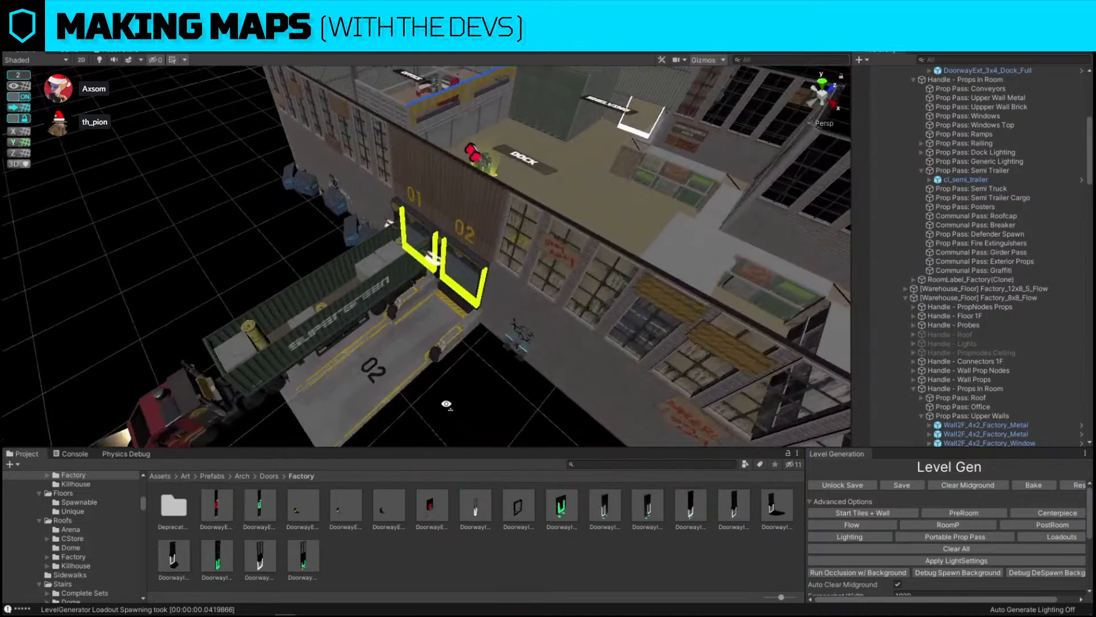
click(357, 334)
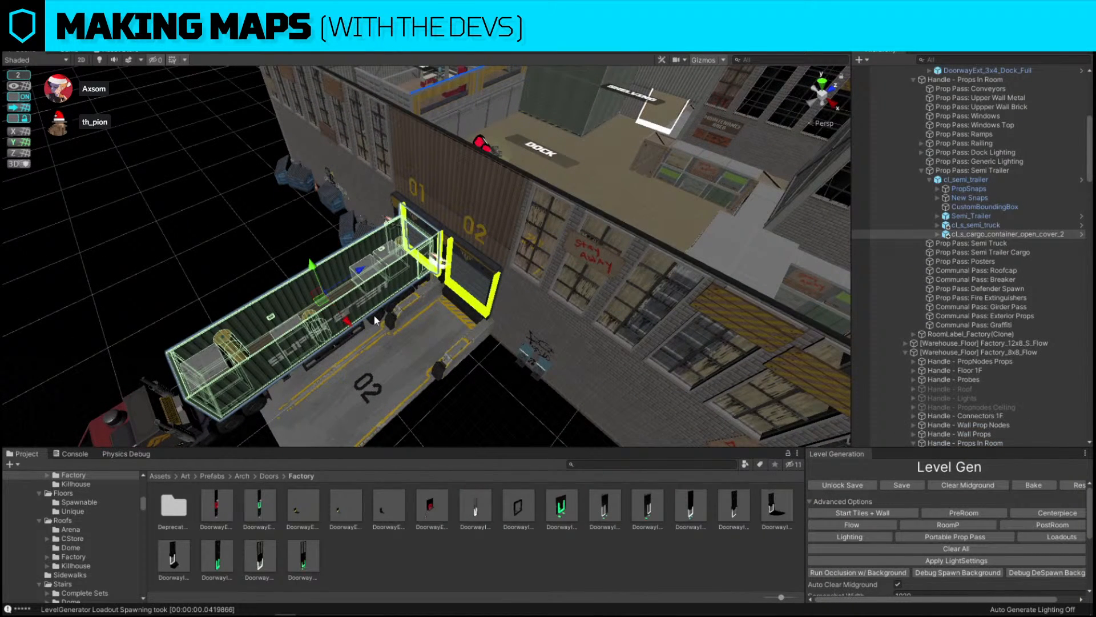
click(375, 316)
right_drag(337, 263, 351, 303)
key(ctrl+d)
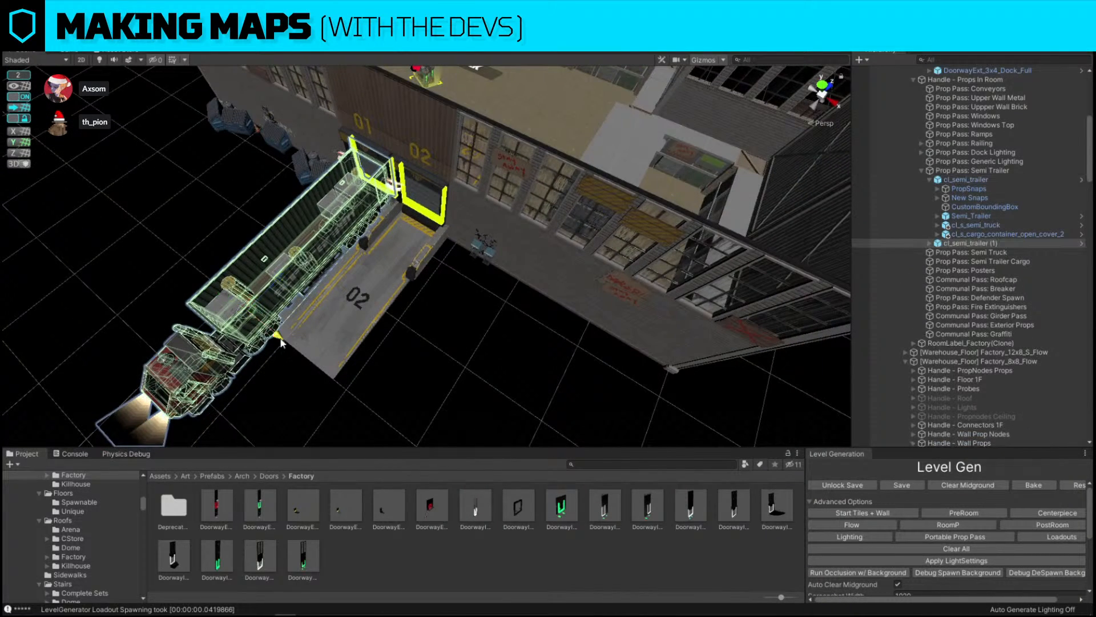
drag(281, 340, 334, 372)
click(457, 296)
click(369, 250)
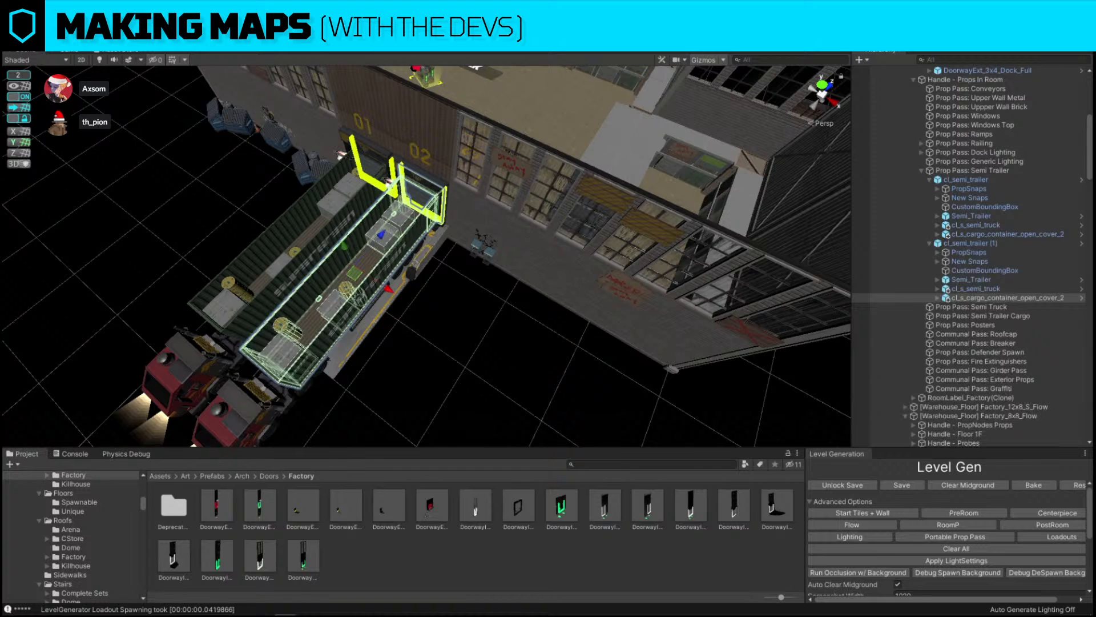
Replace the cargo container on the duplicated trailer with another prefab from Cargo Containers
click(353, 253)
key(ctrl+shift+r)
drag(255, 506, 647, 383)
click(708, 462)
Duplicate a tall shelving unit and place the copy in the open floor of the shelving area
right_drag(574, 201, 476, 206)
click(475, 207)
click(473, 220)
right_drag(358, 248, 526, 245)
key(ctrl+d)
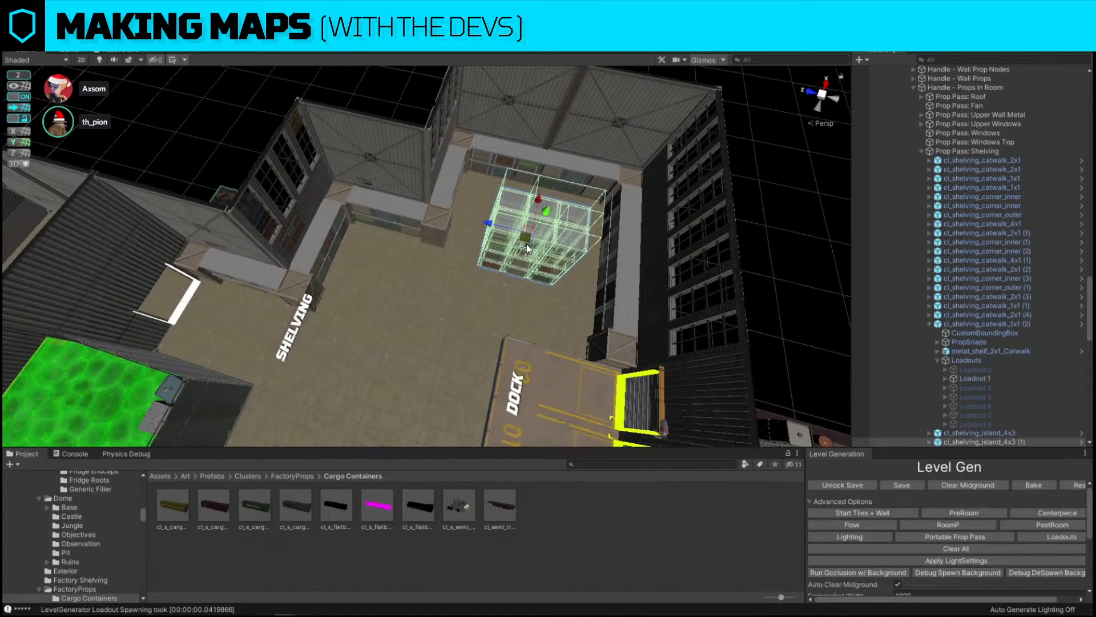
drag(527, 244, 390, 281)
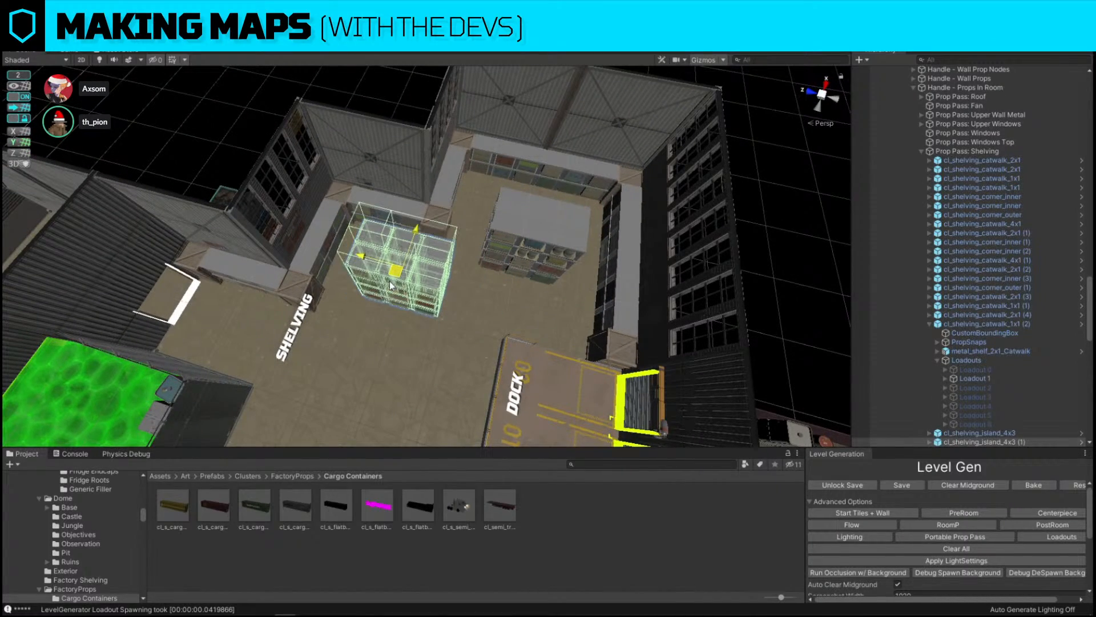
right_drag(389, 281, 450, 177)
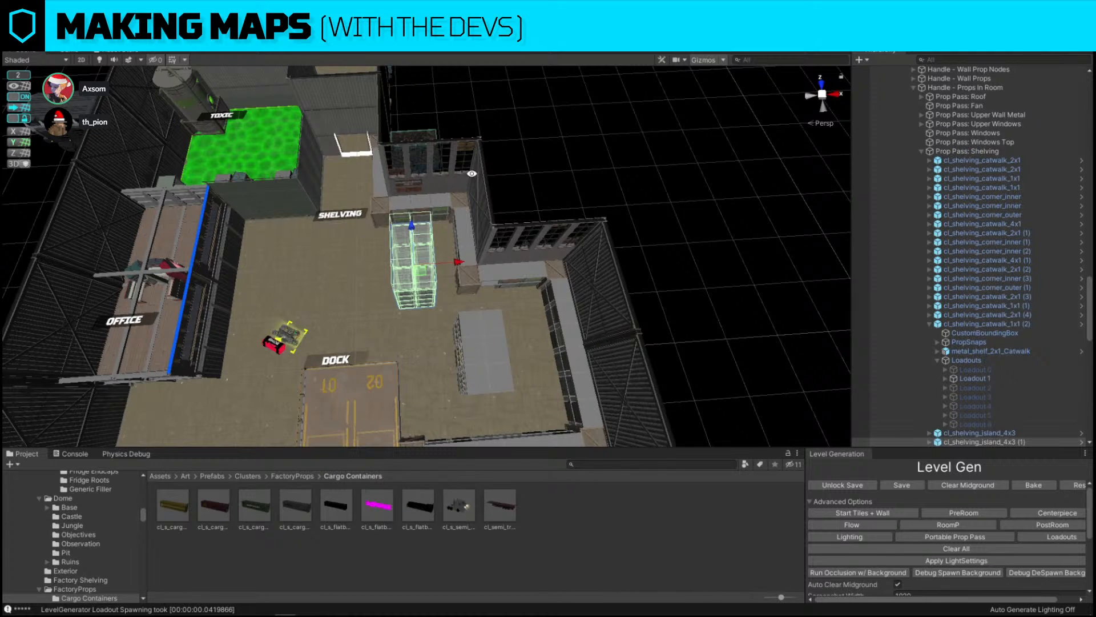
Adjust the placement of the large shelving island near the shelving room's far wall
click(529, 173)
right_drag(529, 173, 569, 200)
click(569, 203)
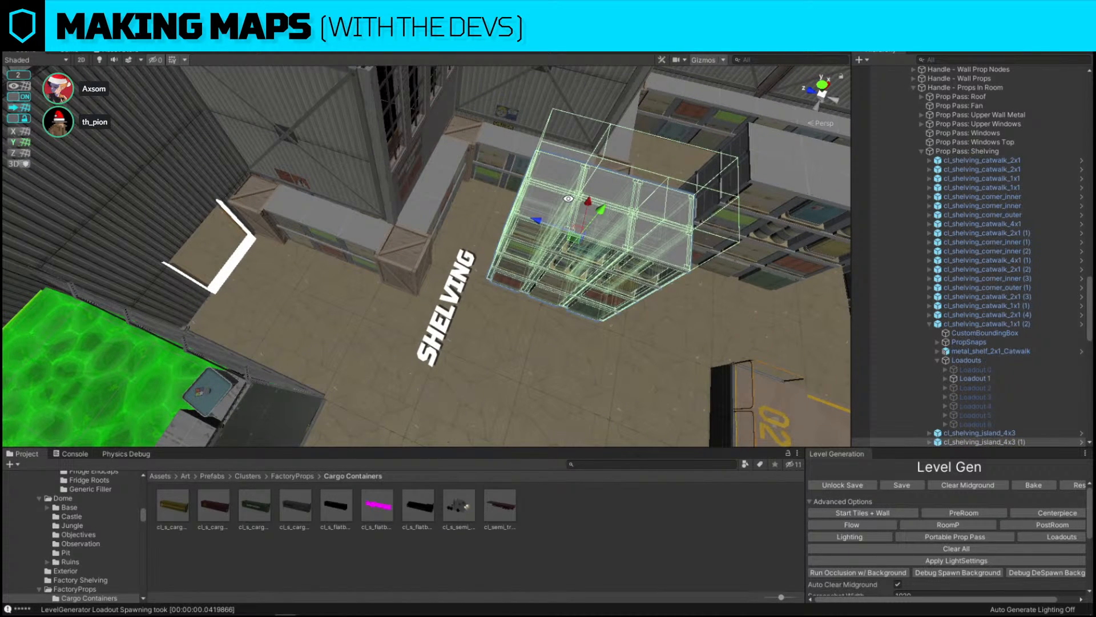
click(598, 331)
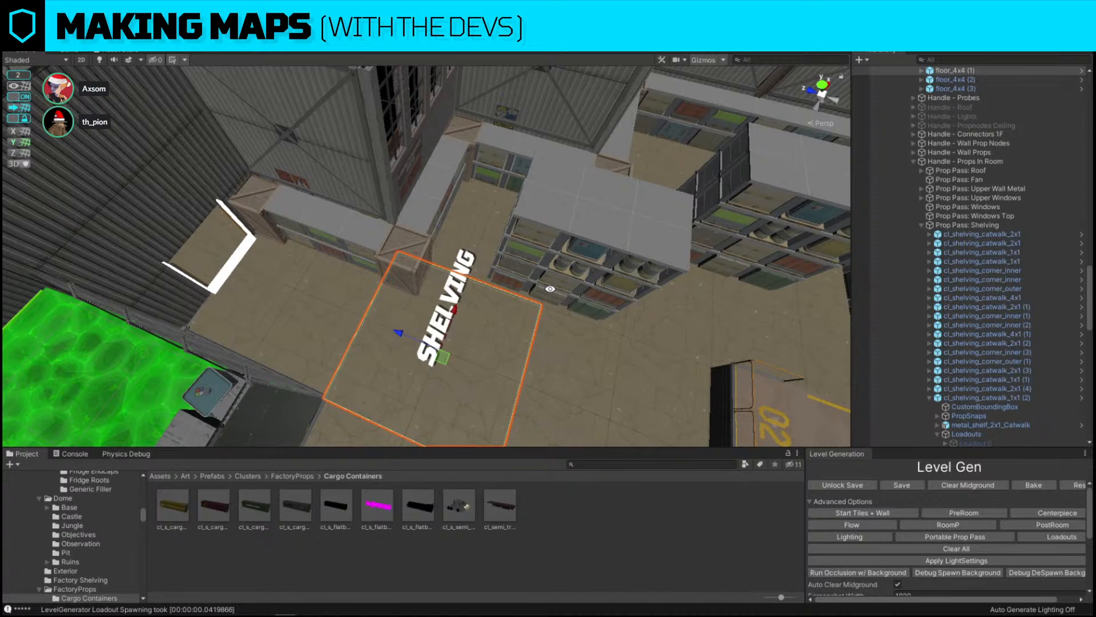
alt+drag(634, 242, 394, 268)
scroll(390, 263, down, 8)
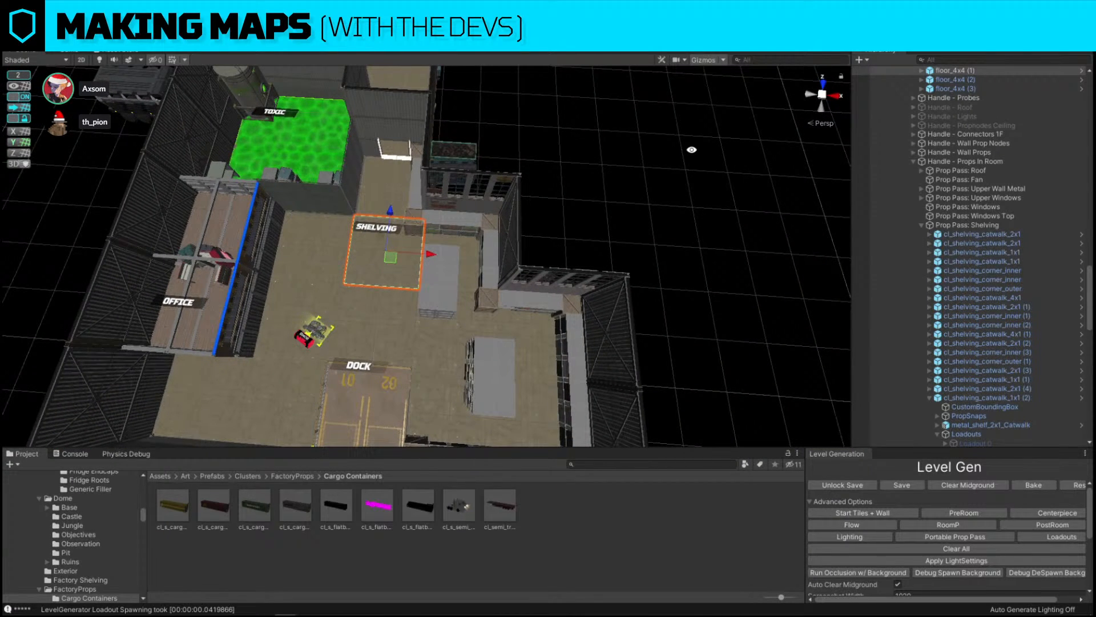
scroll(692, 150, down, 4)
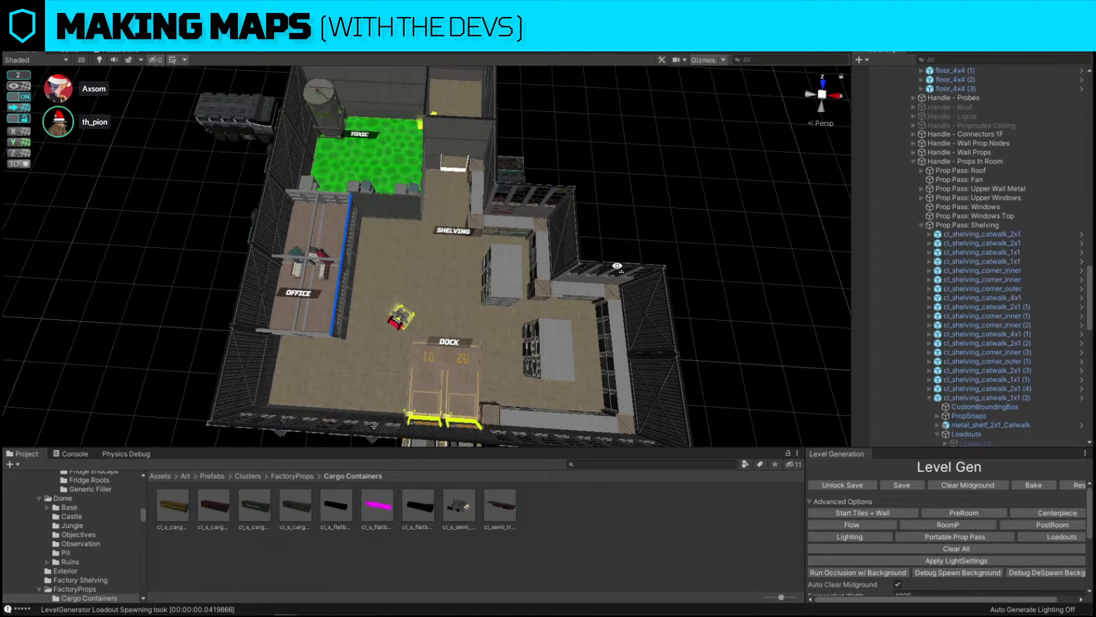
Shift the shelving island units along the wall of the shelving area toward the dock
key(w)
right_drag(616, 267, 633, 266)
key(s)
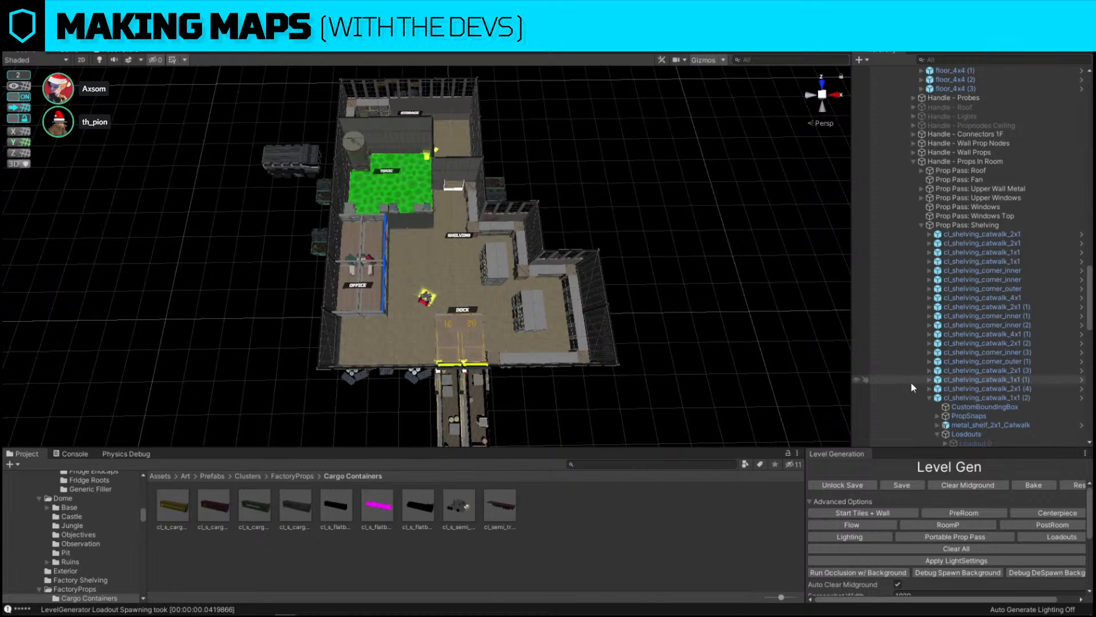
scroll(481, 266, up, 4)
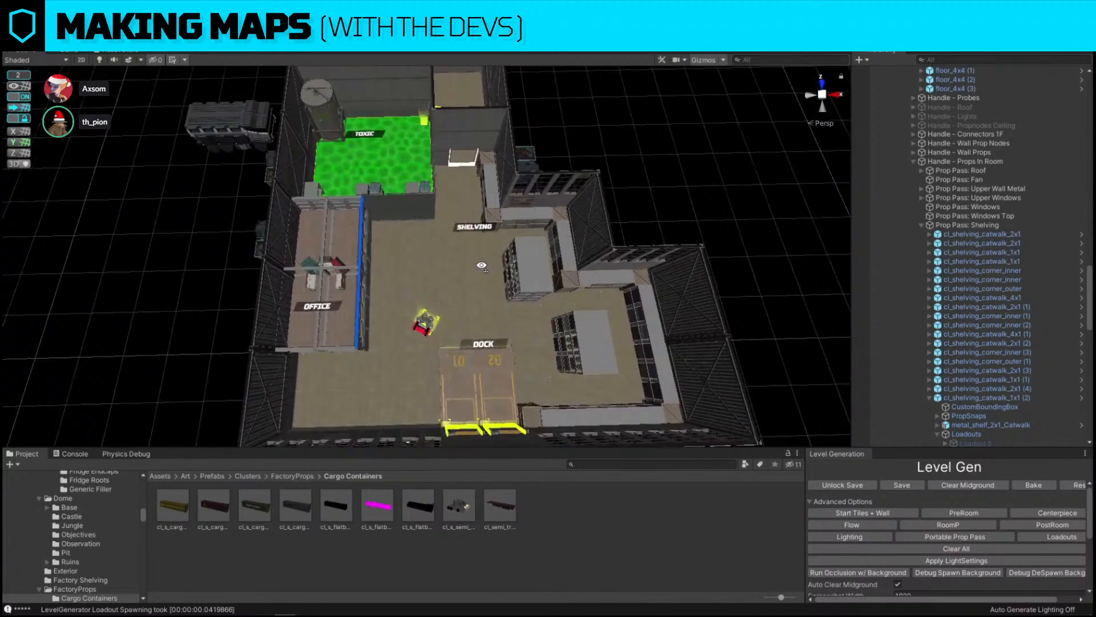
scroll(481, 265, up, 4)
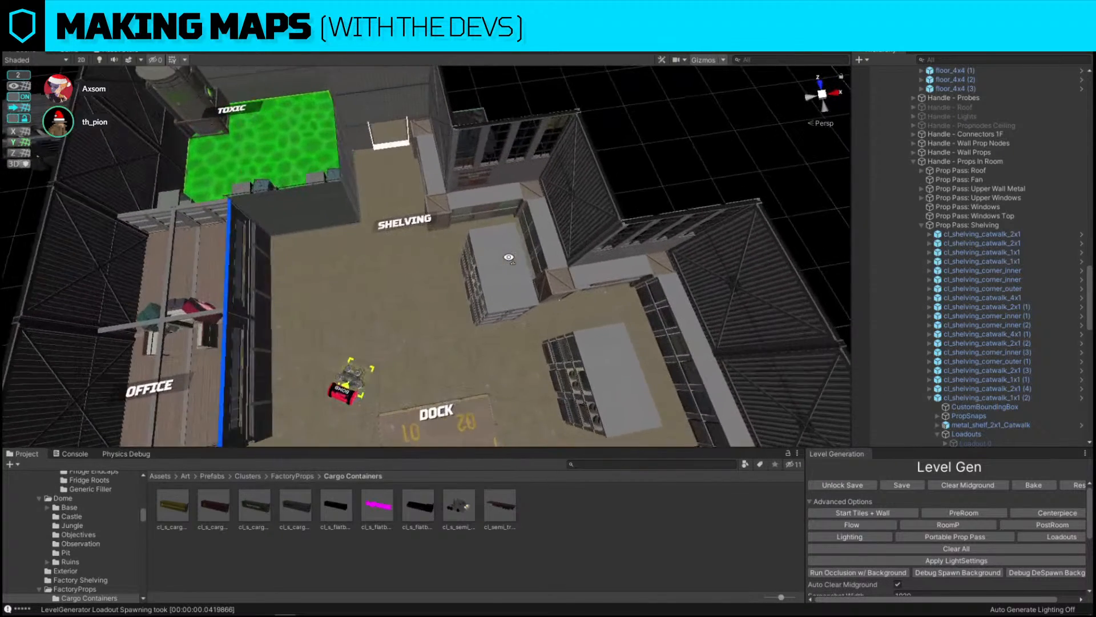
click(482, 260)
scroll(489, 267, up, 3)
drag(485, 260, 450, 259)
key(d)
right_drag(474, 254, 457, 269)
key(s)
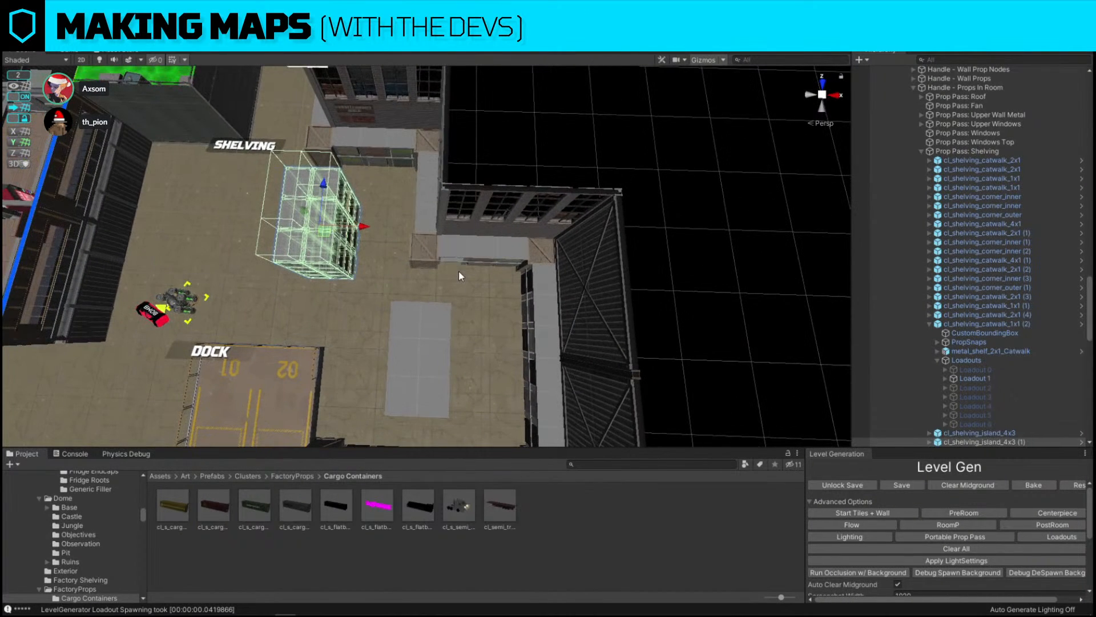
Snap the tall shelving cluster into position beside the dock floor
key(alt+m)
key(d)
right_drag(403, 341, 464, 344)
key(w)
click(392, 253)
drag(386, 233, 410, 234)
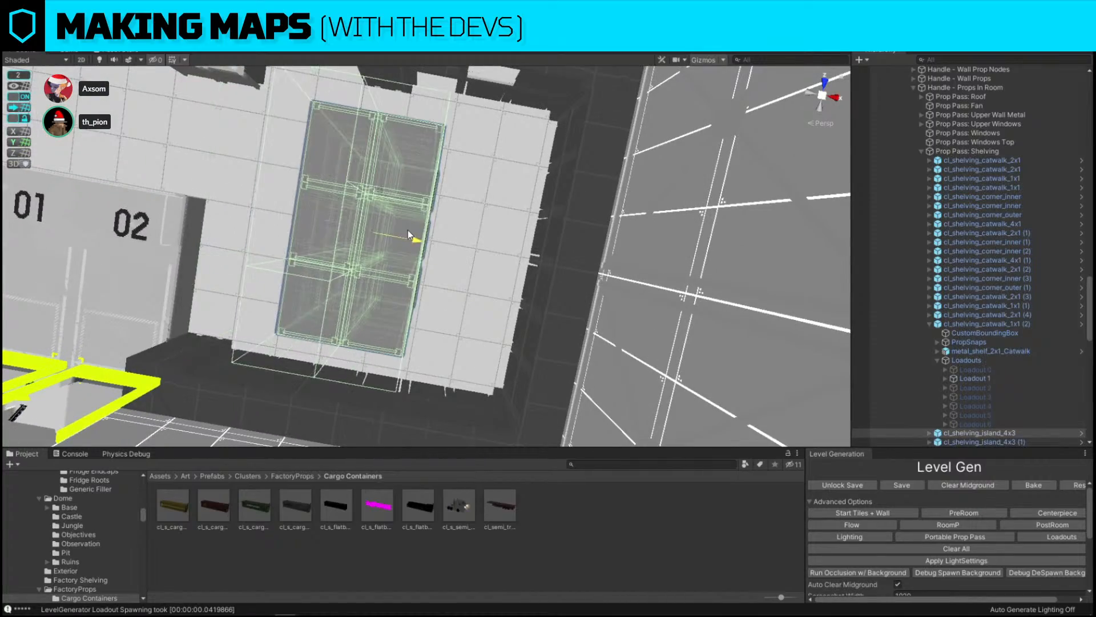
key(s)
mouse_move(409, 234)
right_down()
mouse_move(373, 181)
mouse_move(636, 188)
mouse_move(658, 114)
mouse_move(569, 118)
mouse_move(474, 183)
mouse_move(434, 195)
mouse_move(292, 203)
mouse_move(334, 308)
right_up()
key(w)
click(374, 180)
key(s)
click(657, 114)
key(d)
key(s)
key(w)
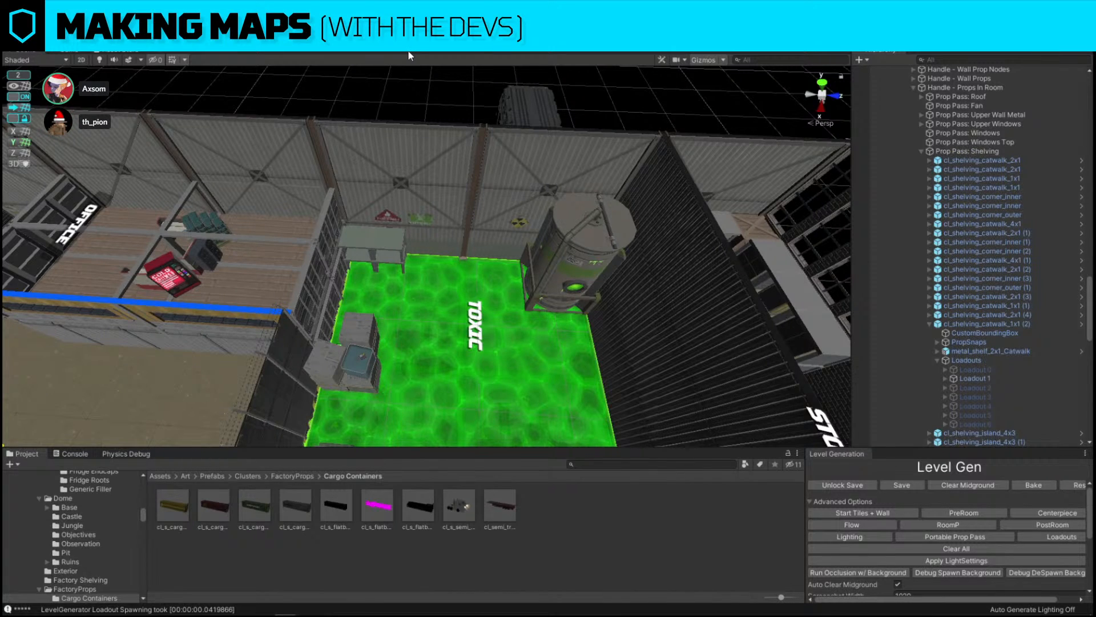
right_drag(381, 323, 381, 323)
key(s)
key(a)
right_drag(416, 317, 356, 316)
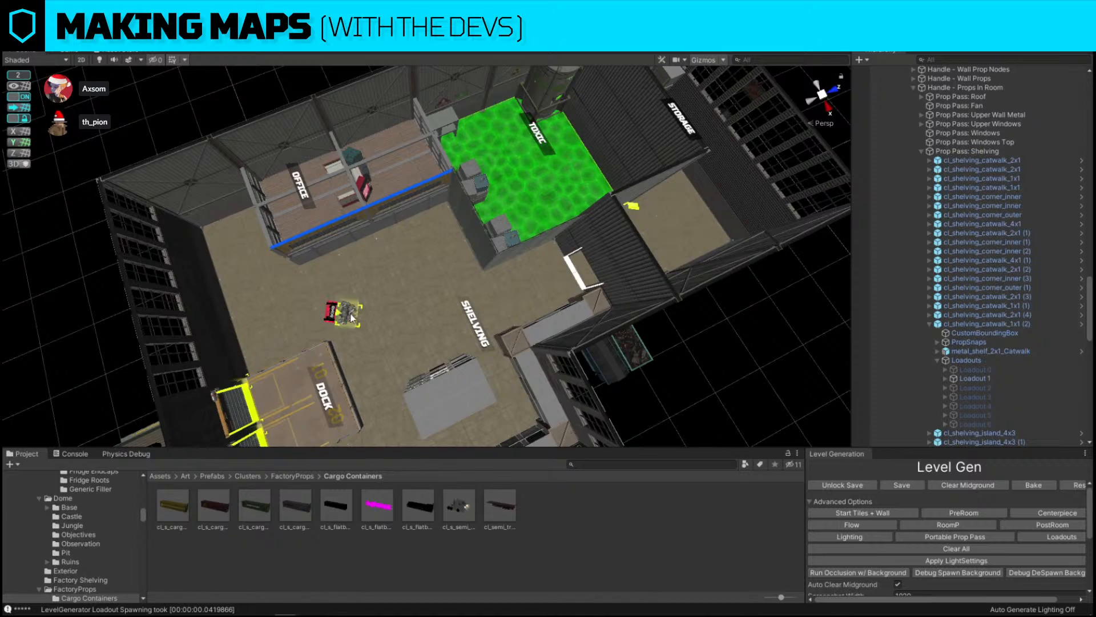
Select the bomb prop lying on the shelving room floor and focus the view on it to inspect it
click(342, 312)
key(f)
key(w)
right_drag(485, 320, 346, 173)
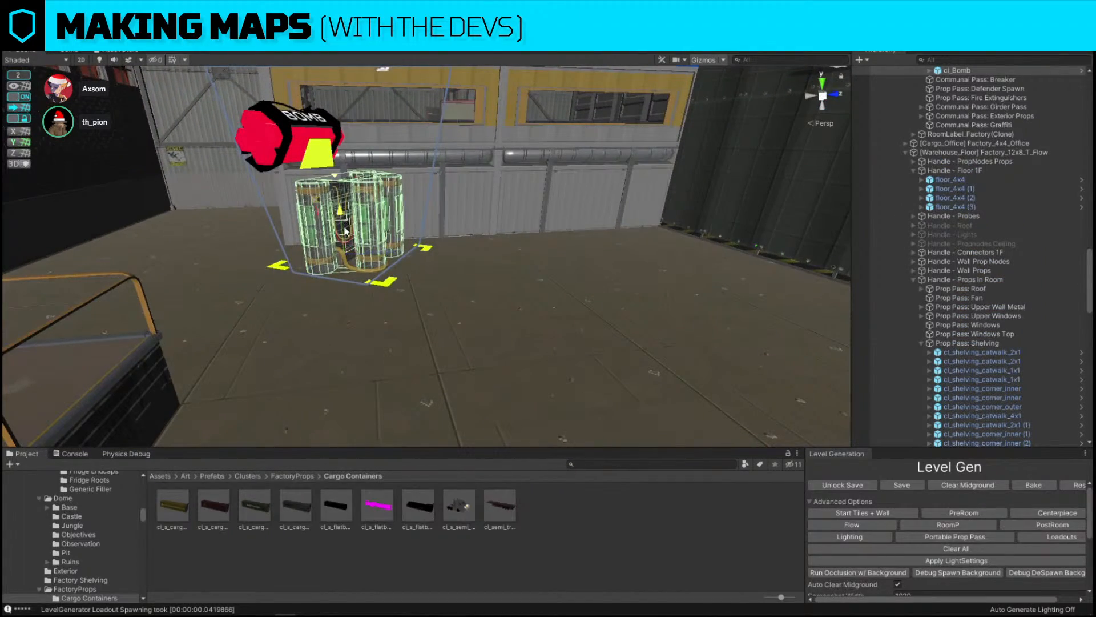
drag(348, 254, 357, 346)
right_drag(194, 143, 623, 178)
Rotate the tall shelving unit beside the DOCK floor marking to a new angle, retrying after undoing the first rotation
key(s)
click(622, 178)
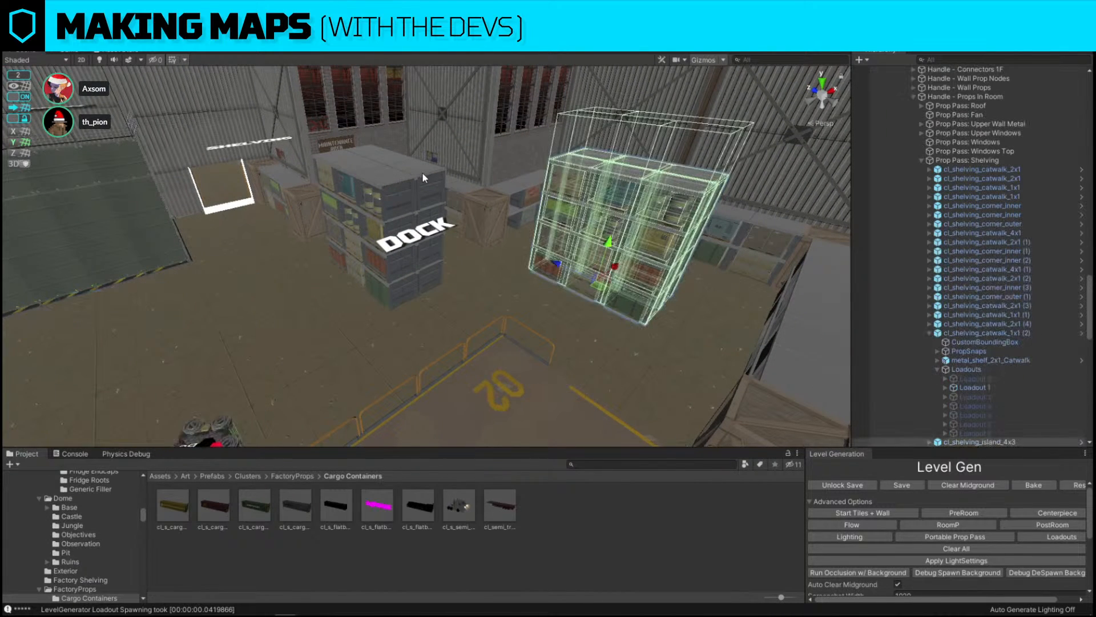
ctrl+click(423, 172)
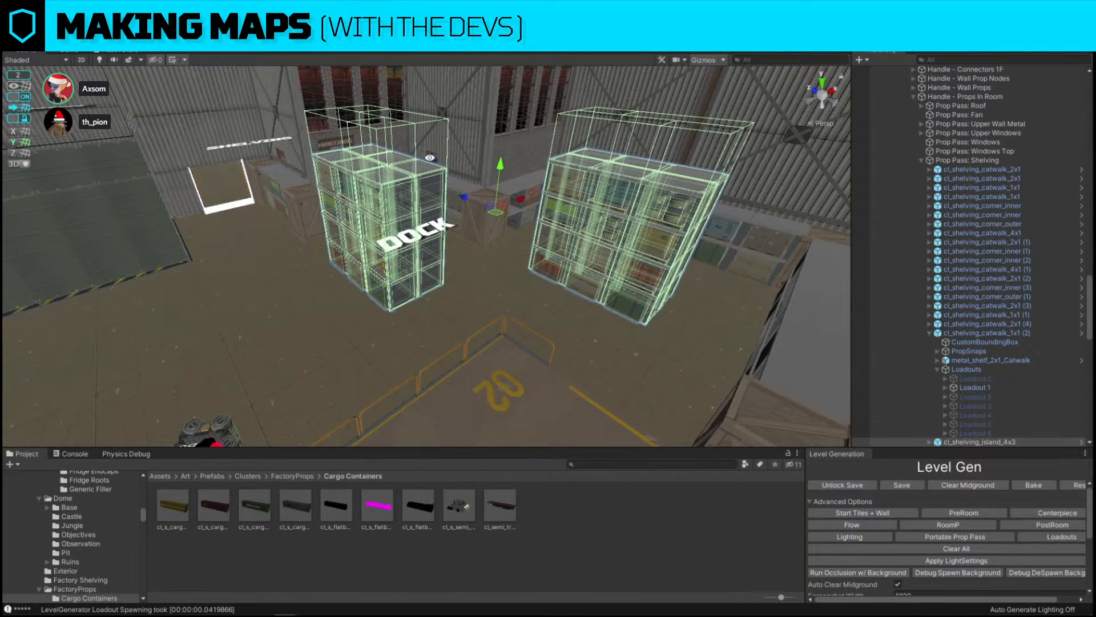
key(e)
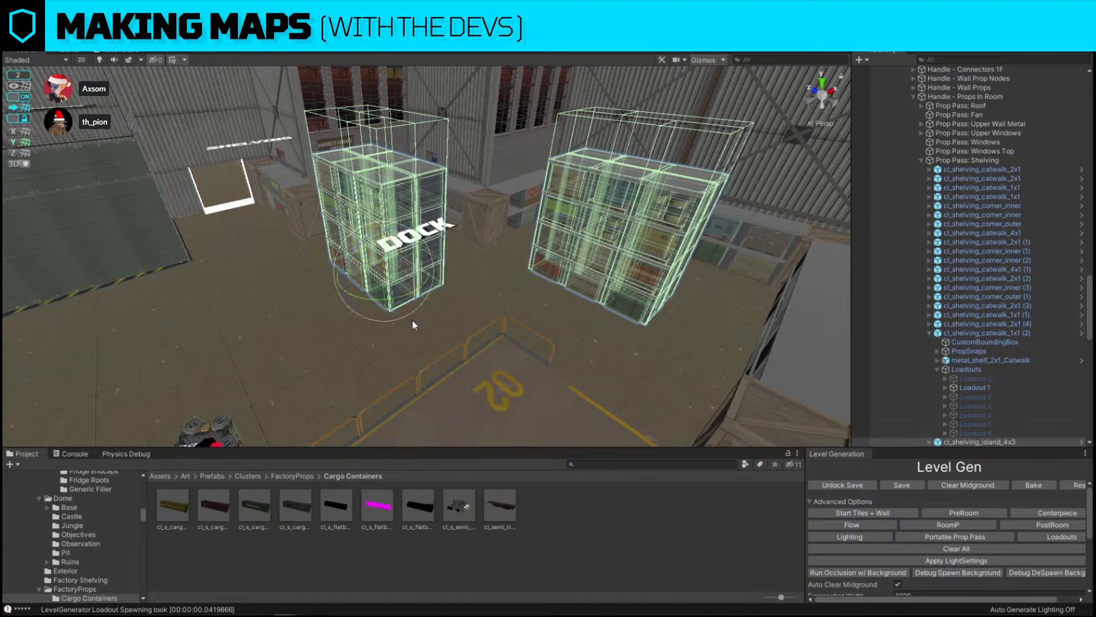
drag(372, 300, 525, 308)
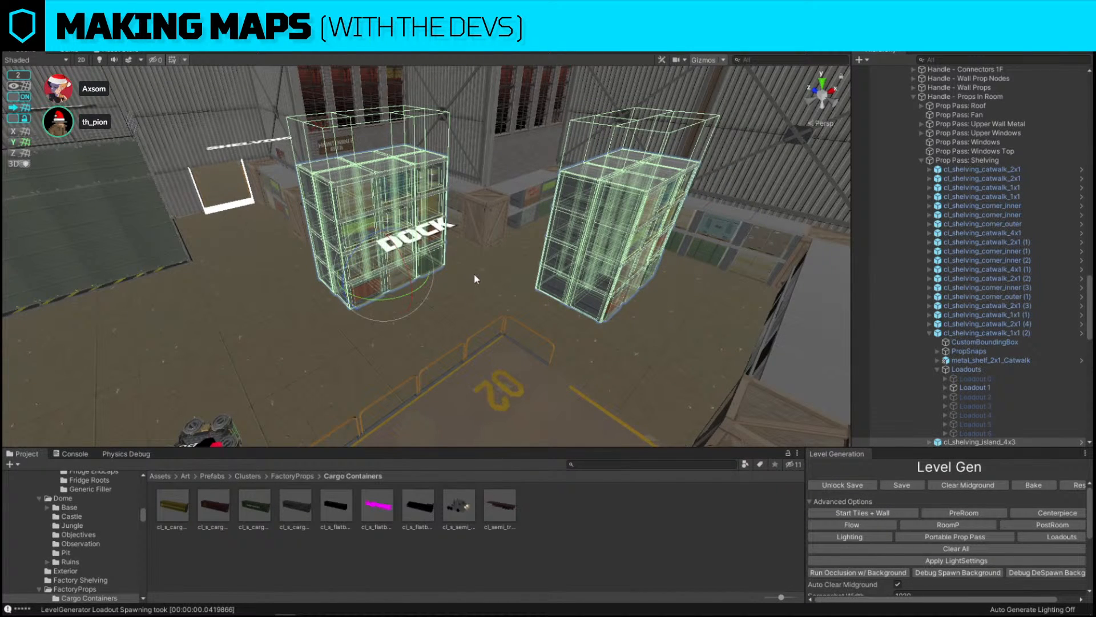
key(ctrl+z)
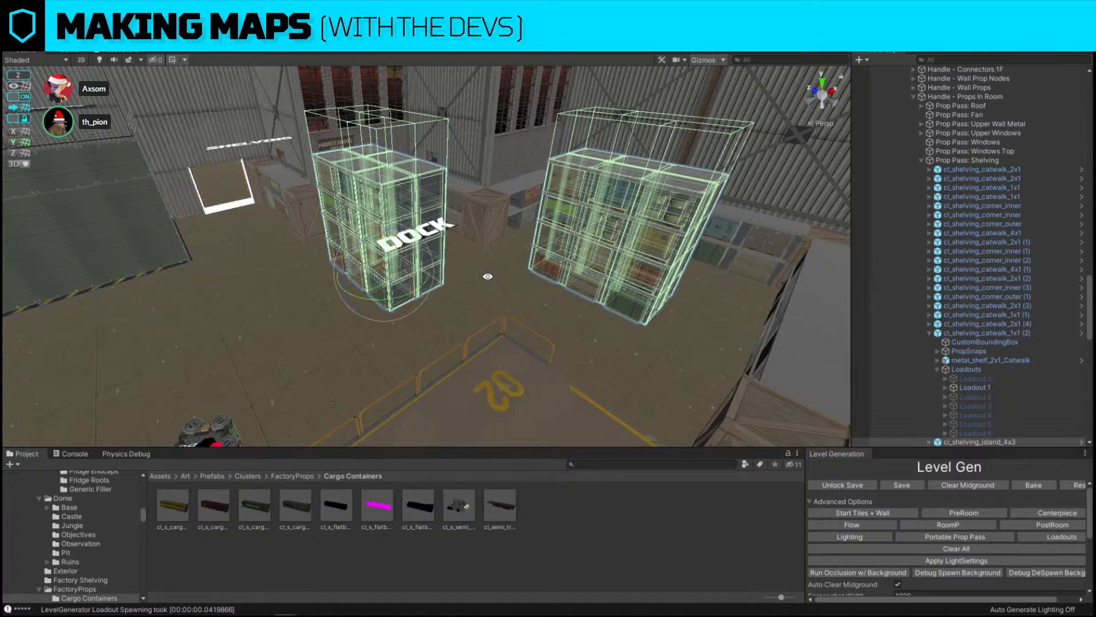
drag(400, 301, 477, 295)
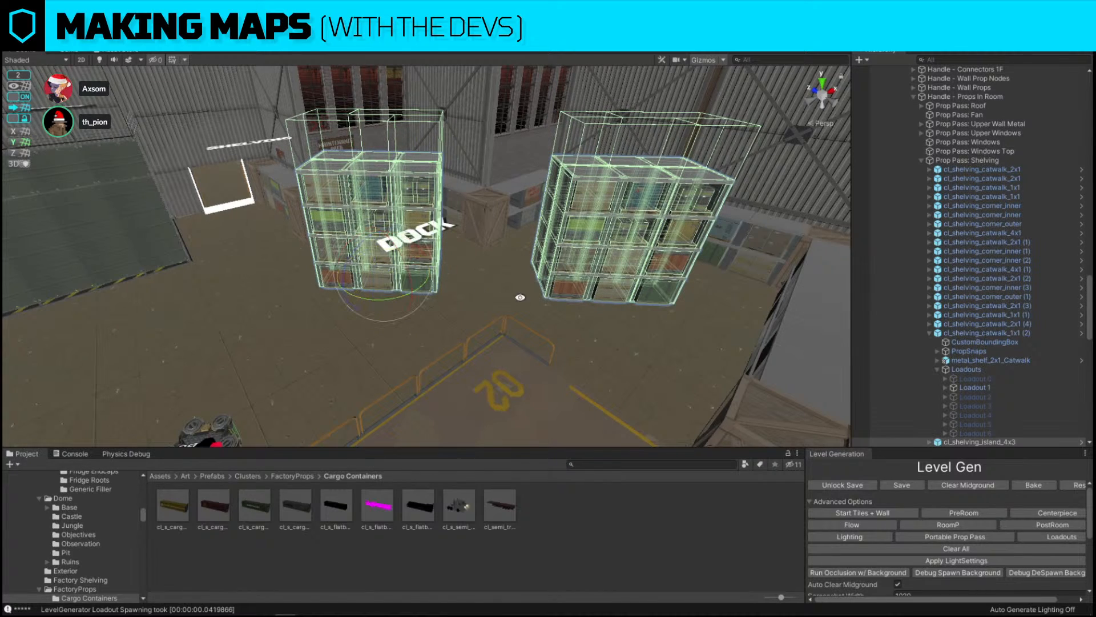
right_drag(519, 297, 656, 270)
Select the tall shelving unit in the open floor and regenerate its randomized contents
click(543, 141)
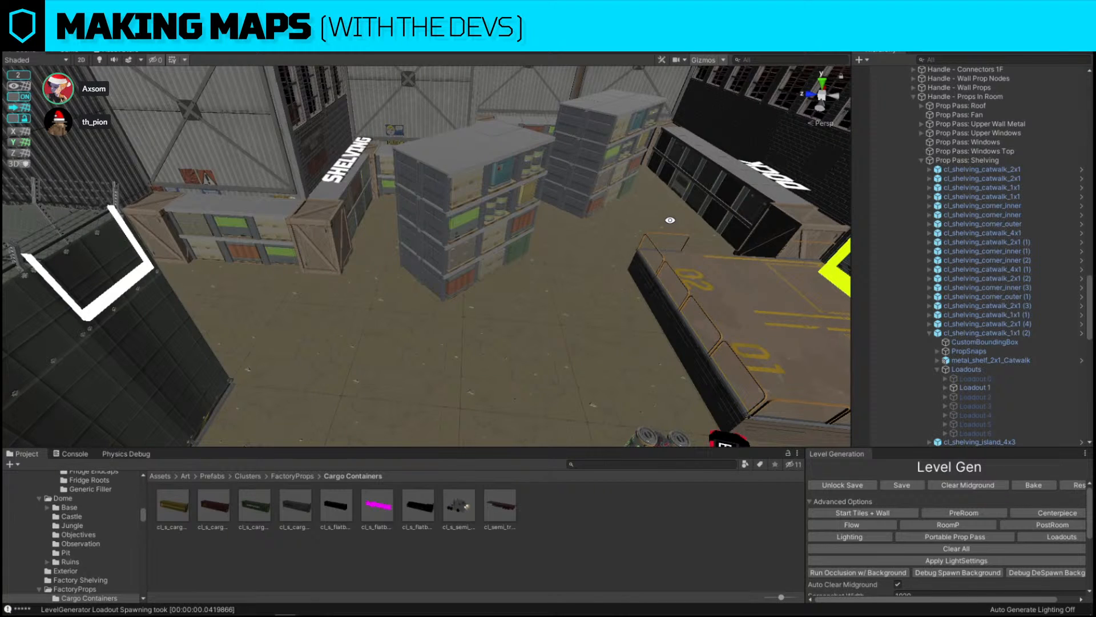
click(511, 214)
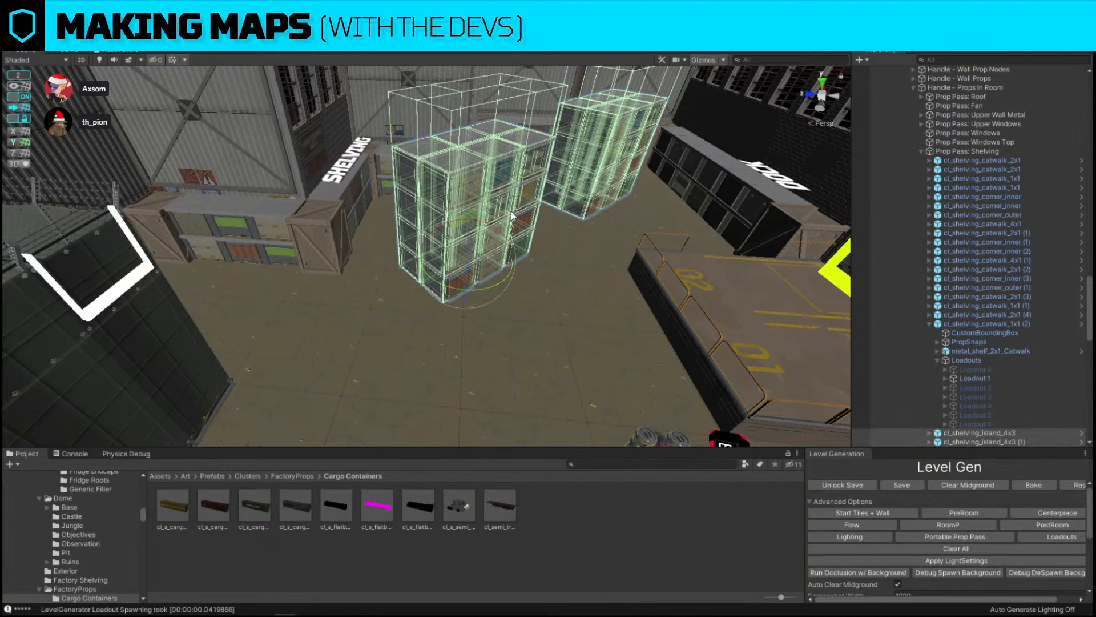
key(alt+r)
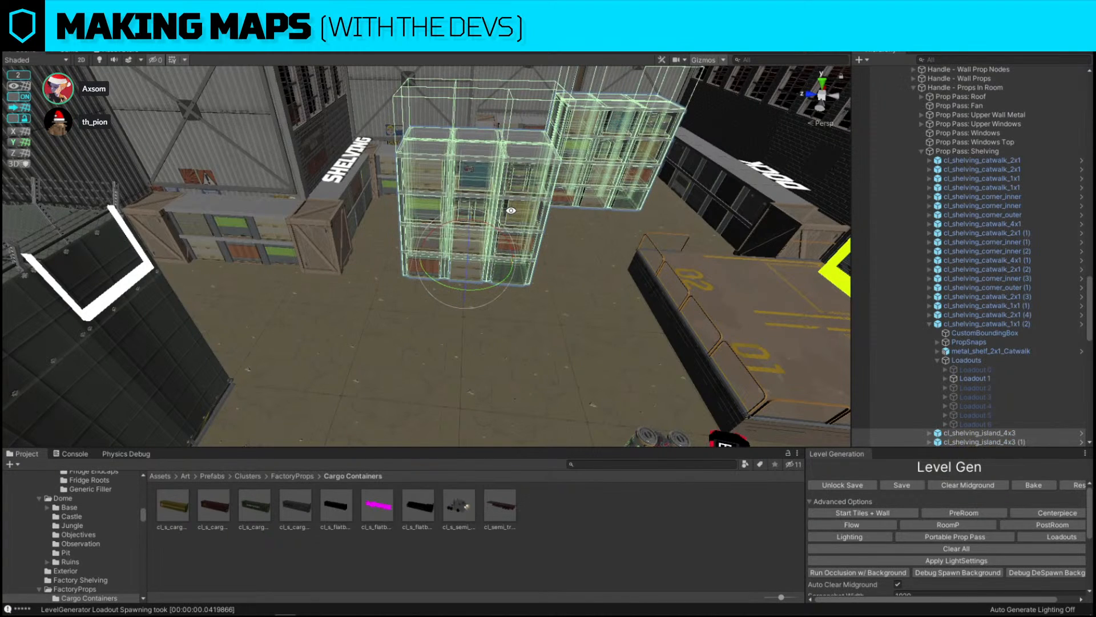
Search the project assets for bomb and browse through the matching results
click(628, 464)
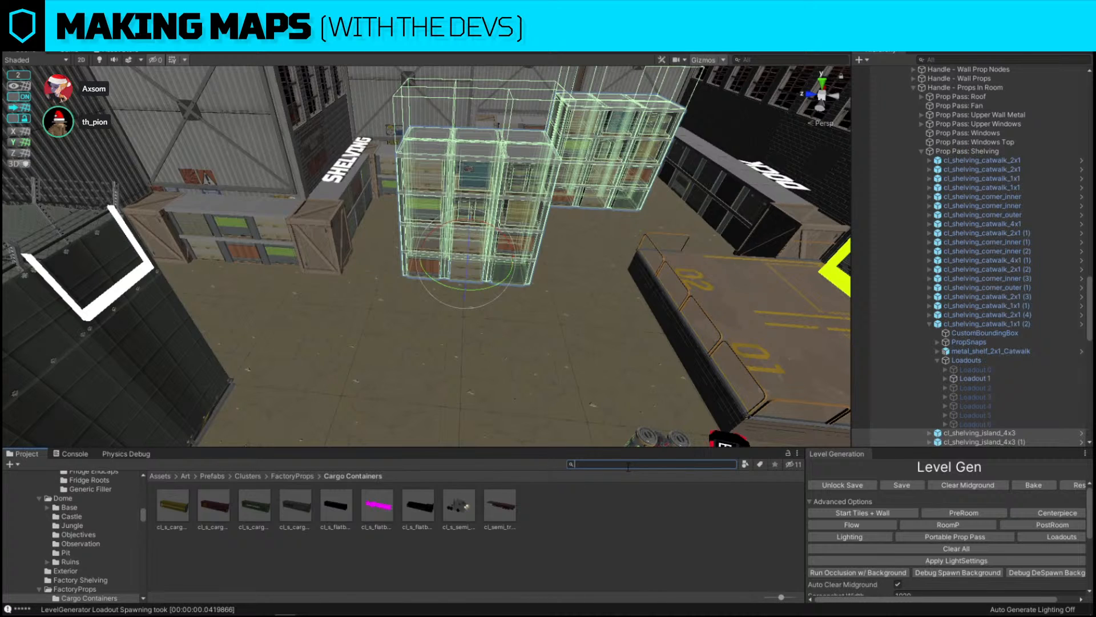
text(bomb)
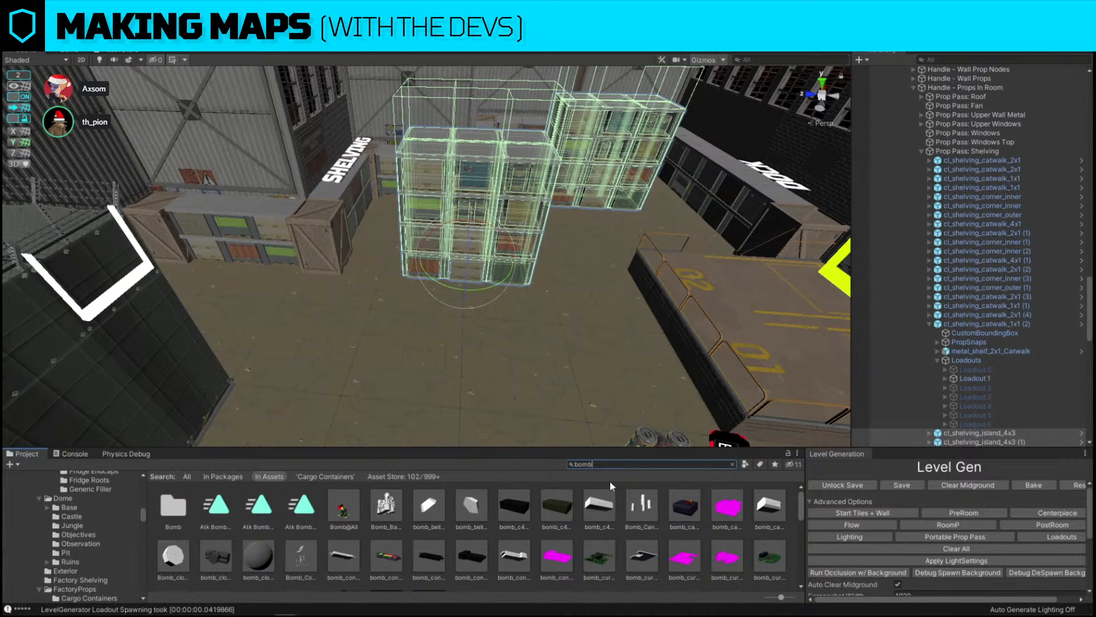
scroll(614, 488, down, 5)
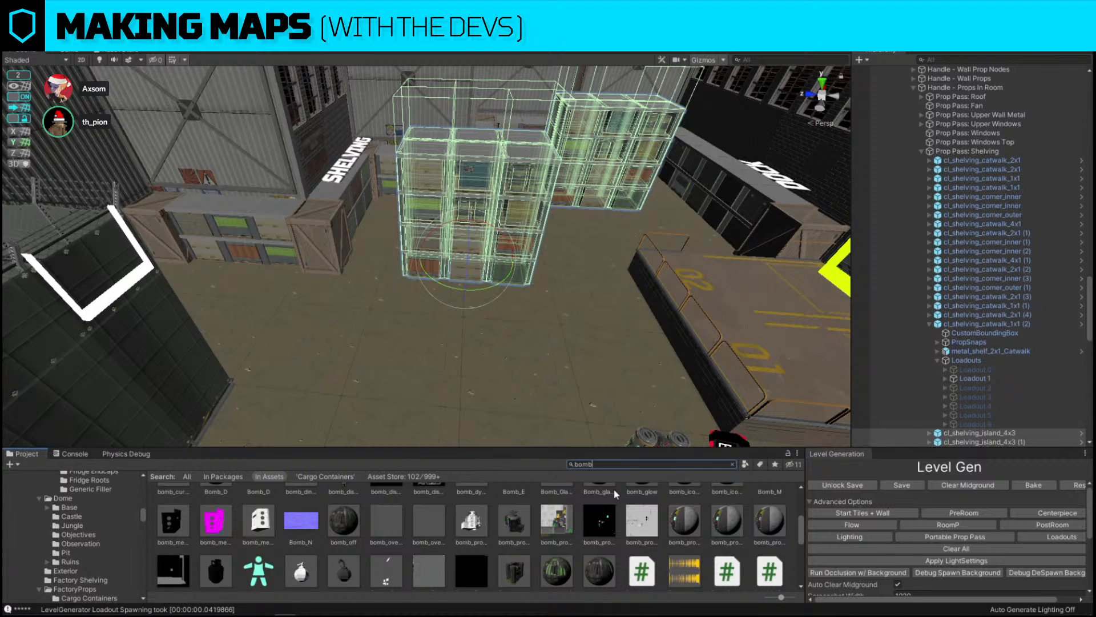
scroll(613, 488, down, 3)
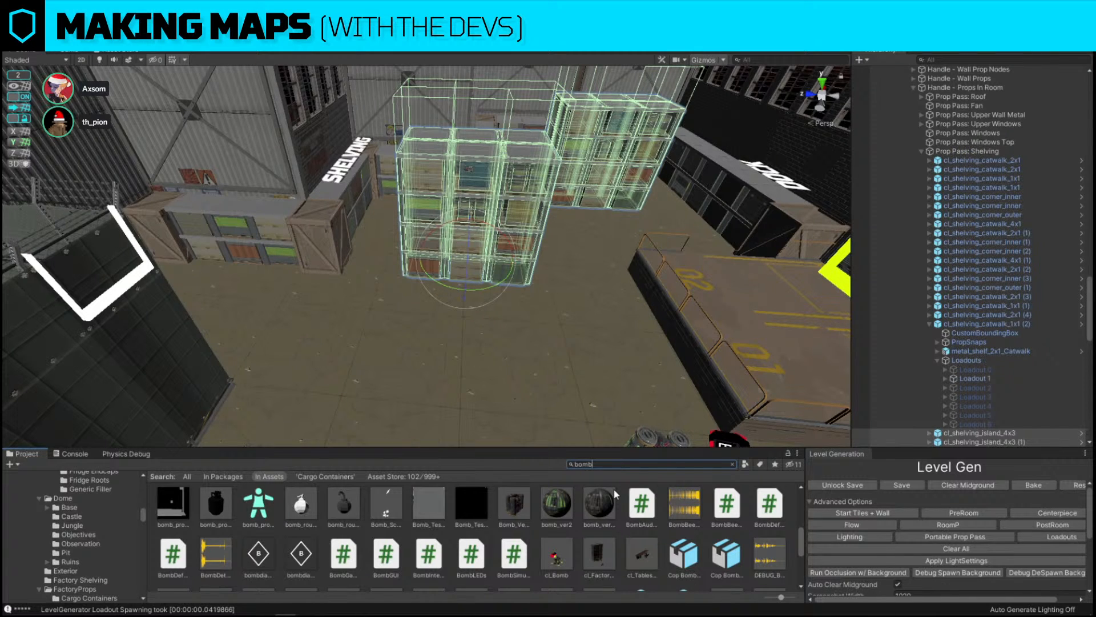
Move the SHELVING room label down into the open floor area beside the shelving units
right_drag(594, 274, 382, 164)
key(s)
click(377, 158)
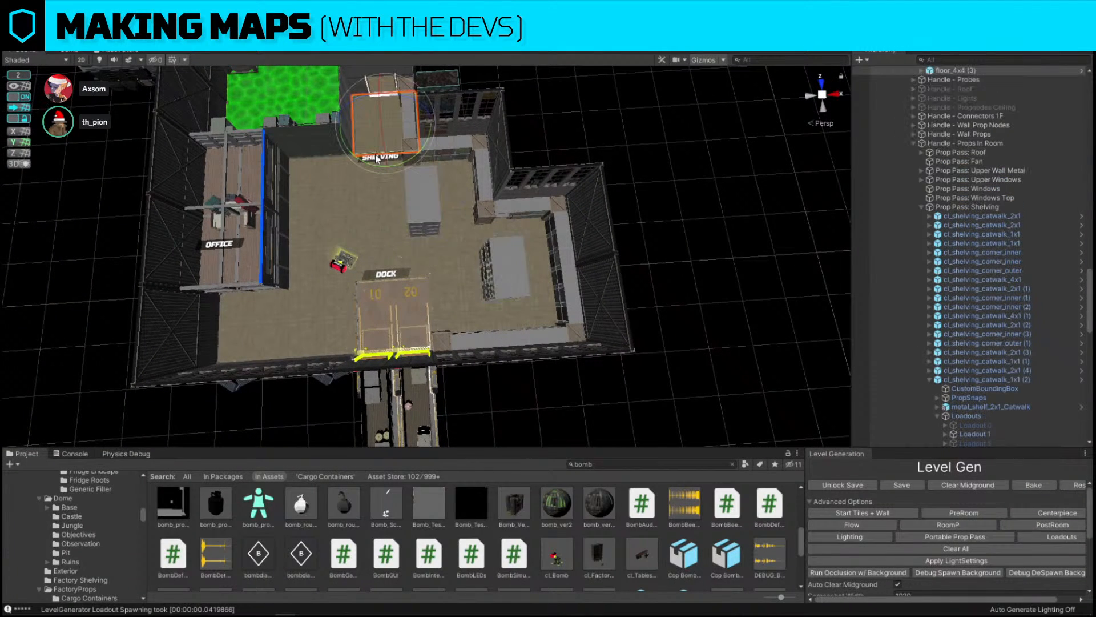
click(377, 158)
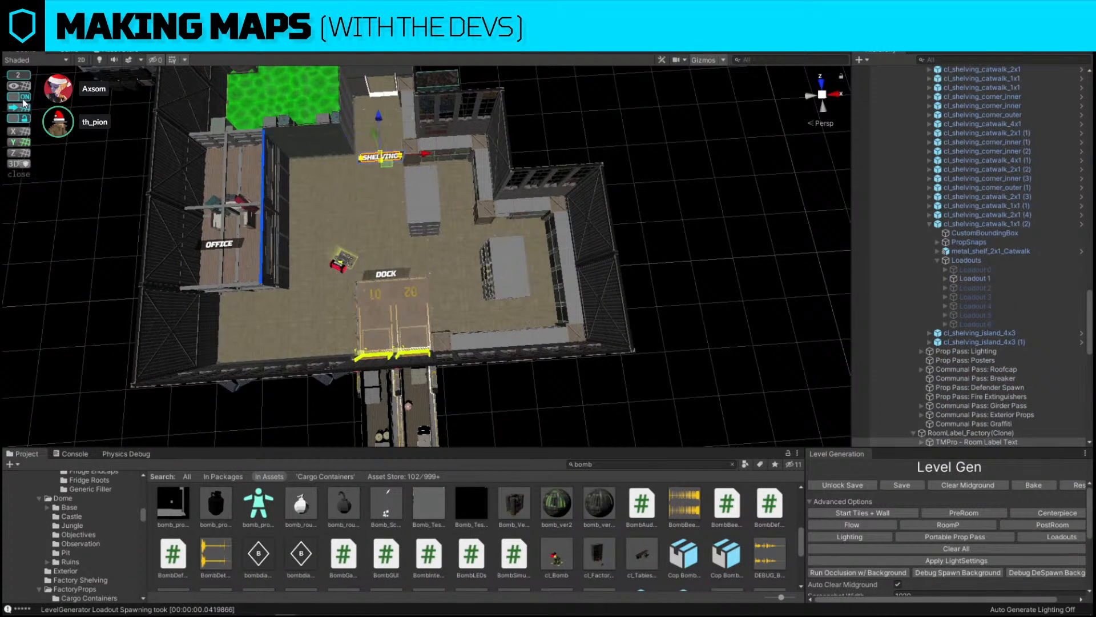
drag(392, 164, 470, 247)
click(774, 228)
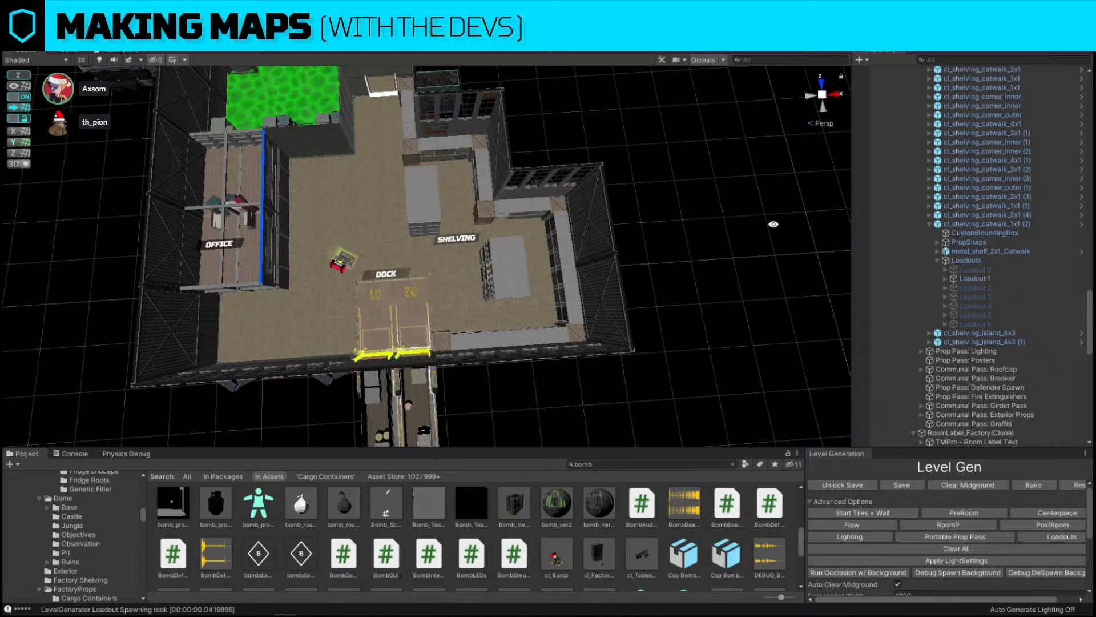
Select the DOCK room label and shift it slightly along its vertical axis
click(391, 274)
scroll(927, 343, down, 10)
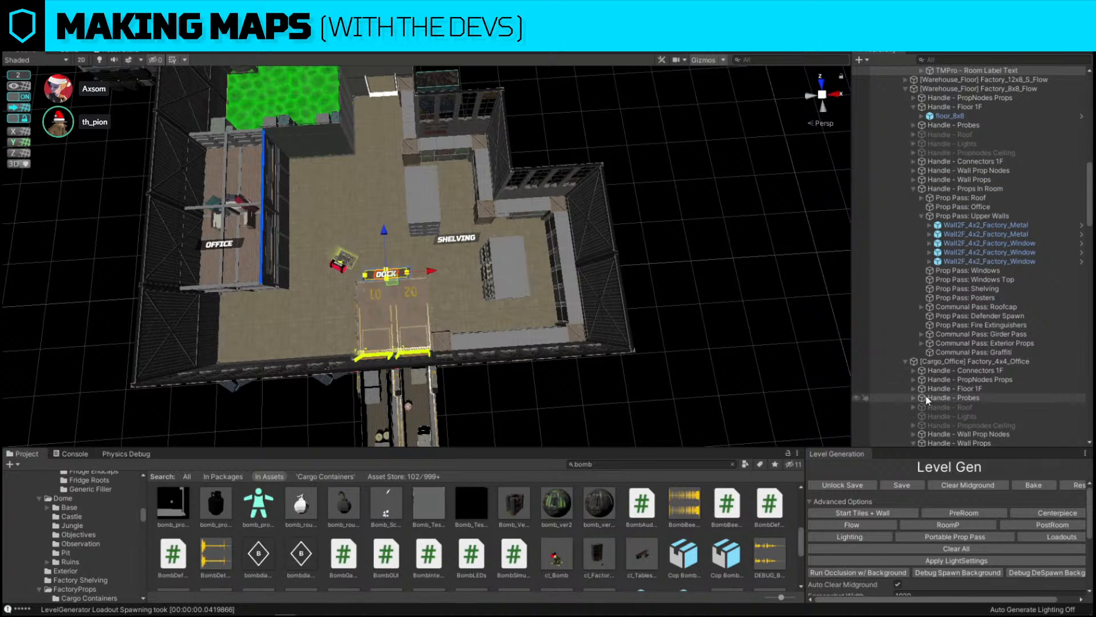
scroll(927, 400, up, 5)
click(954, 130)
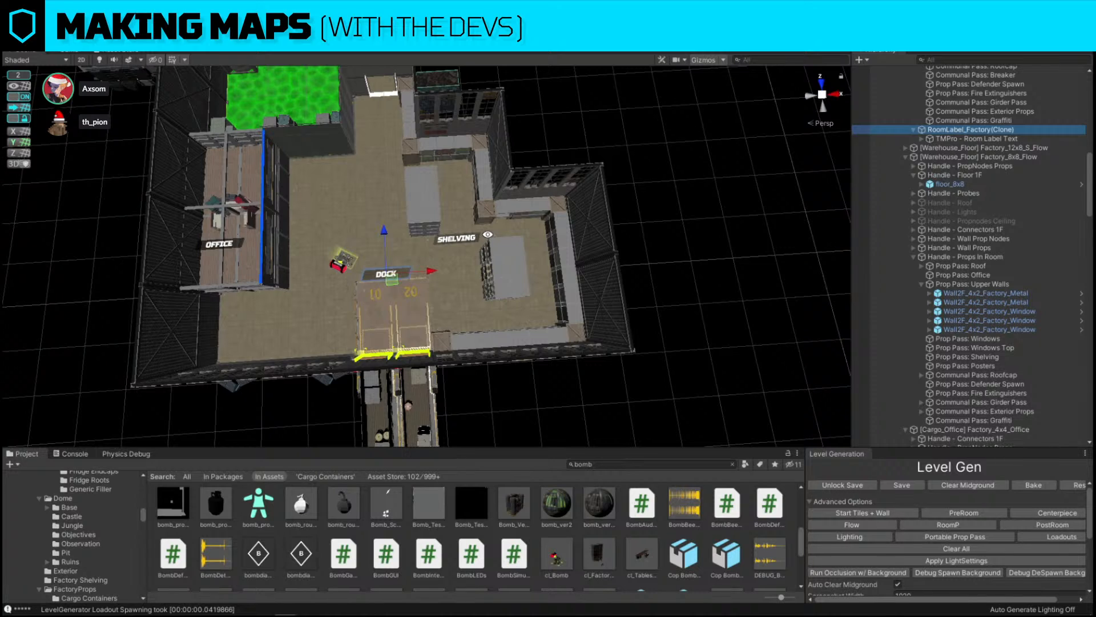
drag(384, 232, 384, 269)
scroll(385, 268, down, 10)
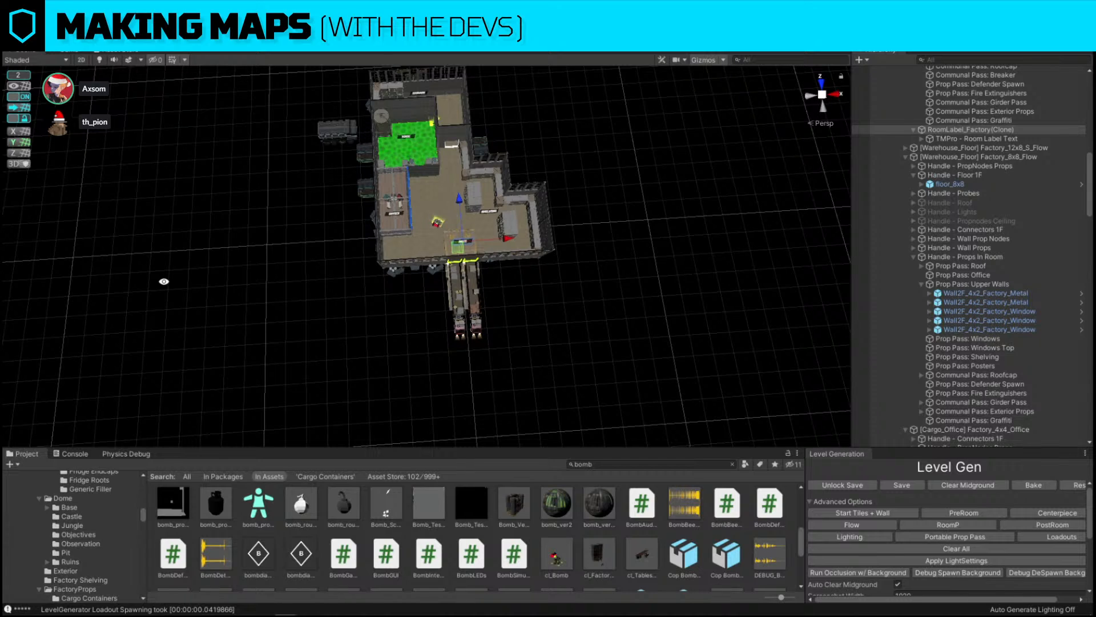
Inspect the shelving room and select the metal upper wall panel on the building's east side
click(602, 309)
key(w)
right_drag(435, 229, 532, 224)
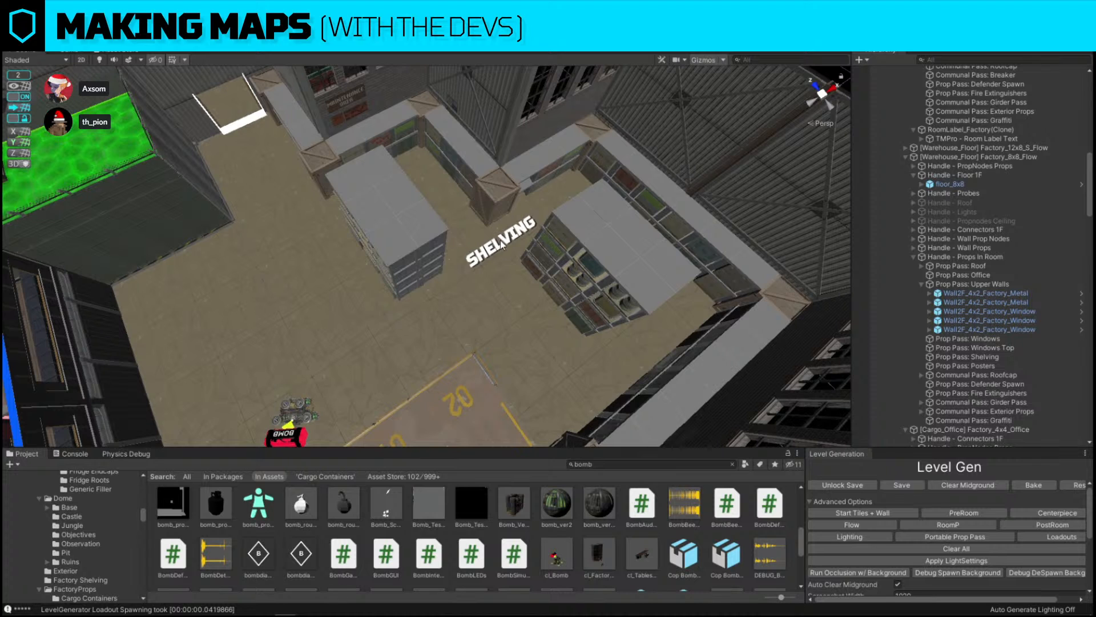
key(s)
right_drag(499, 242, 431, 266)
click(607, 200)
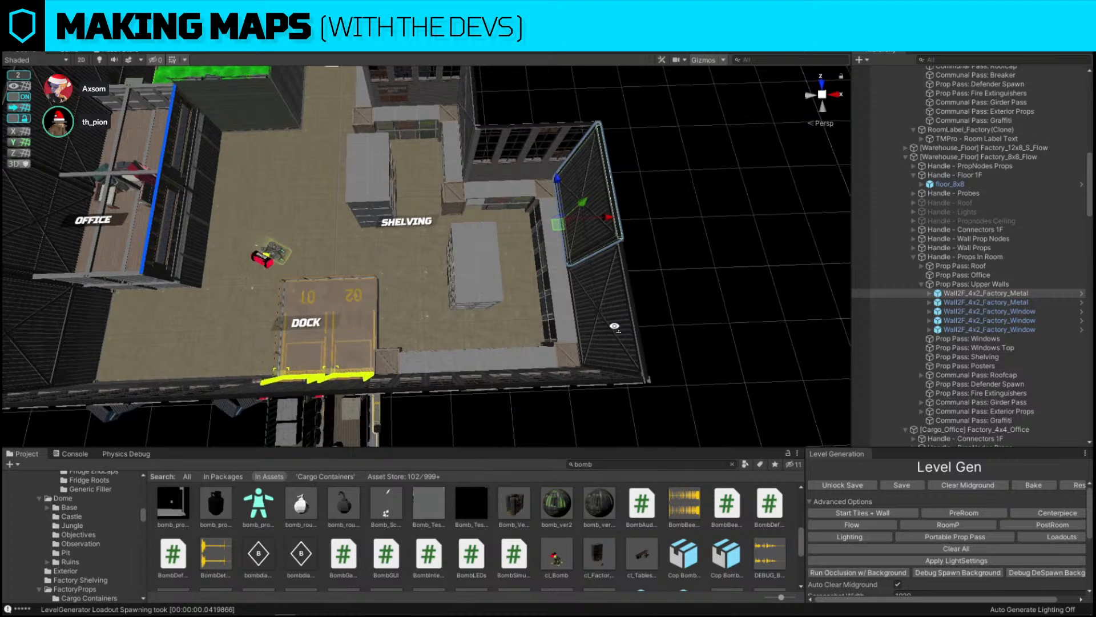
right_drag(615, 326, 615, 327)
key(s)
key(a)
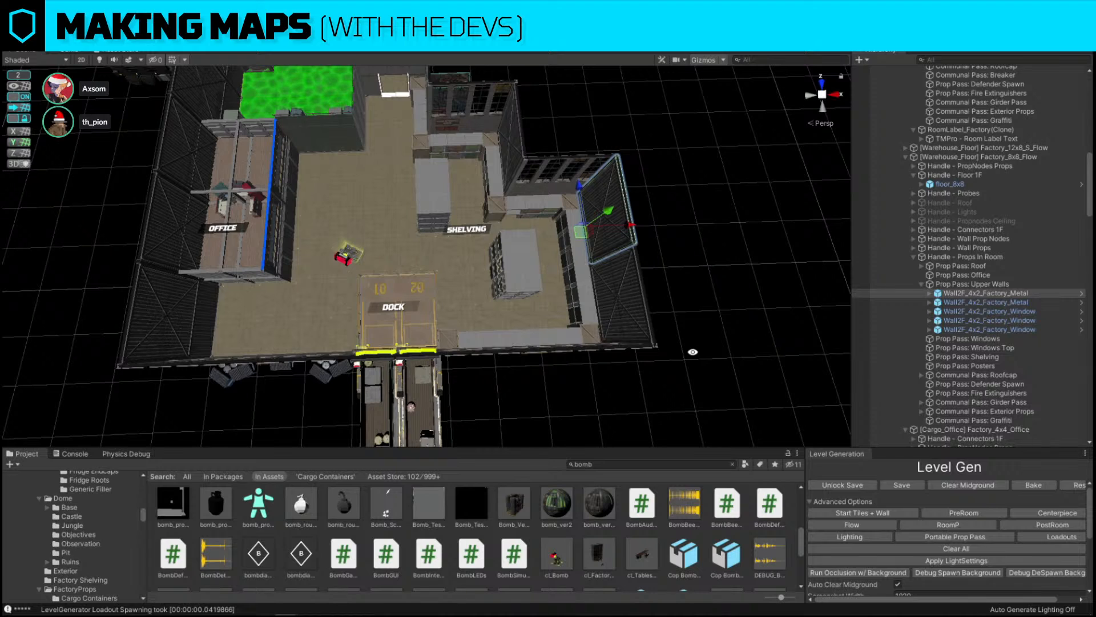
Swap the words of the current level name twice
click(721, 464)
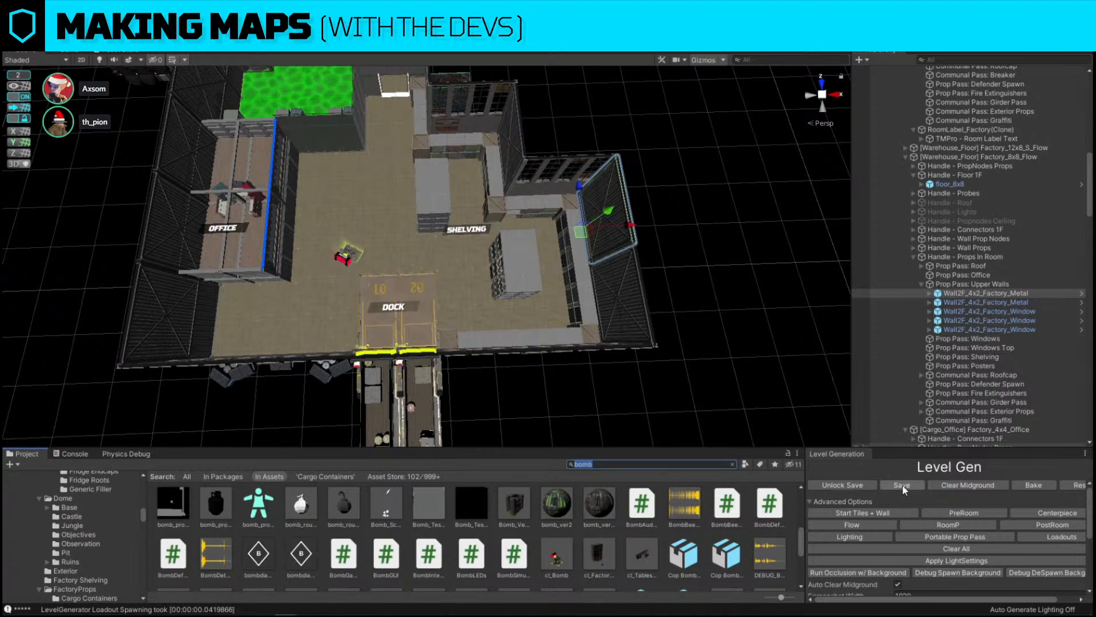
scroll(902, 485, down, 5)
click(929, 553)
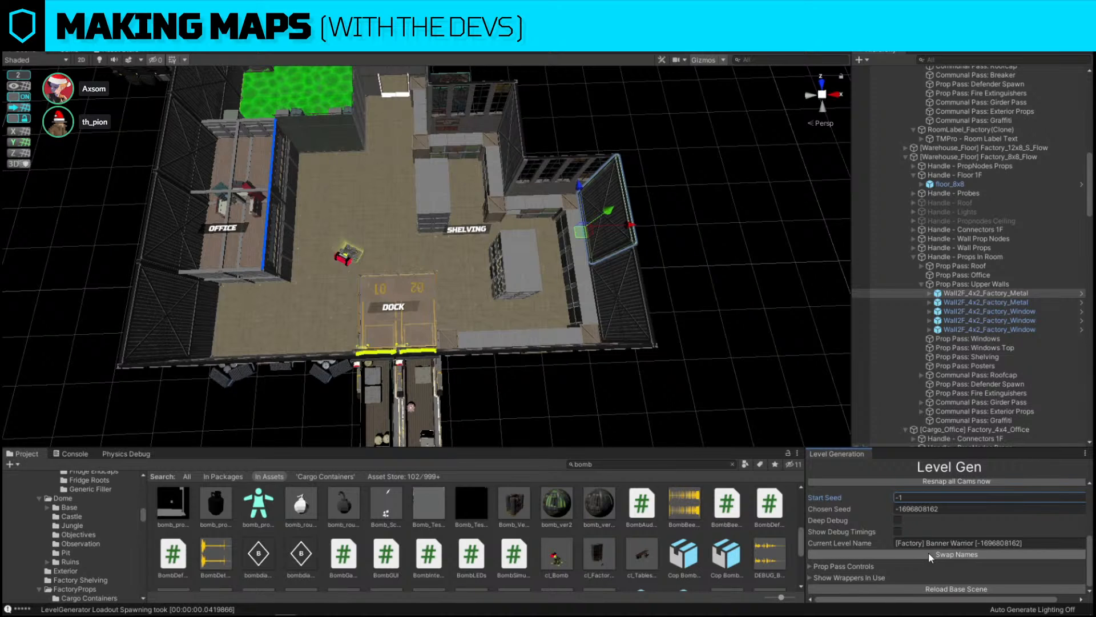
click(952, 554)
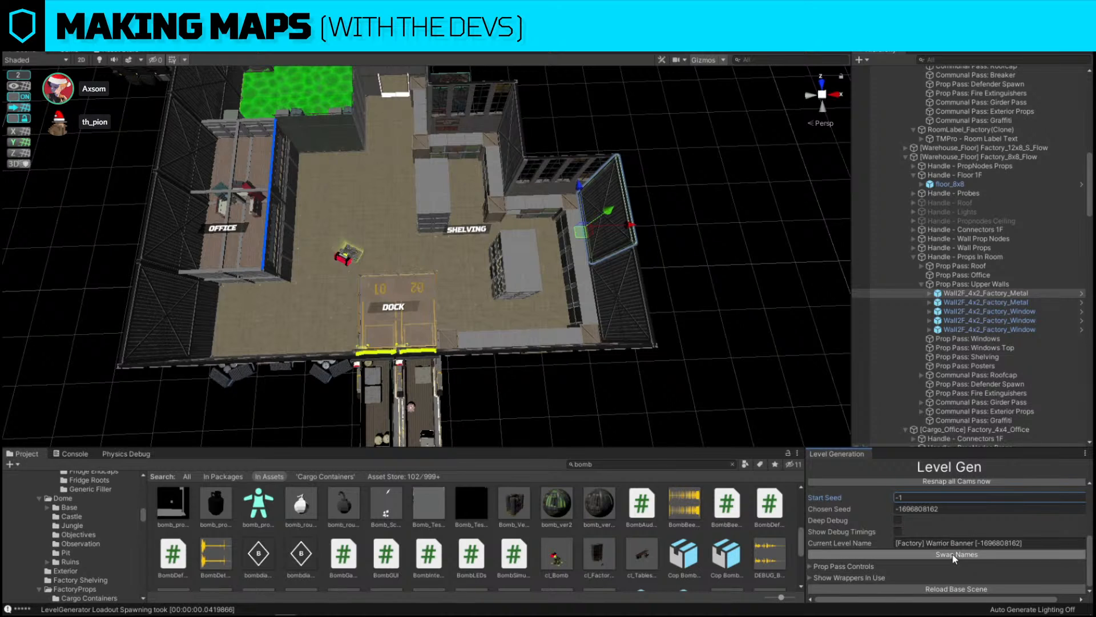
Search the assets for fan ext and replace the east metal upper wall with the DoorwayExt fan prefab
click(638, 228)
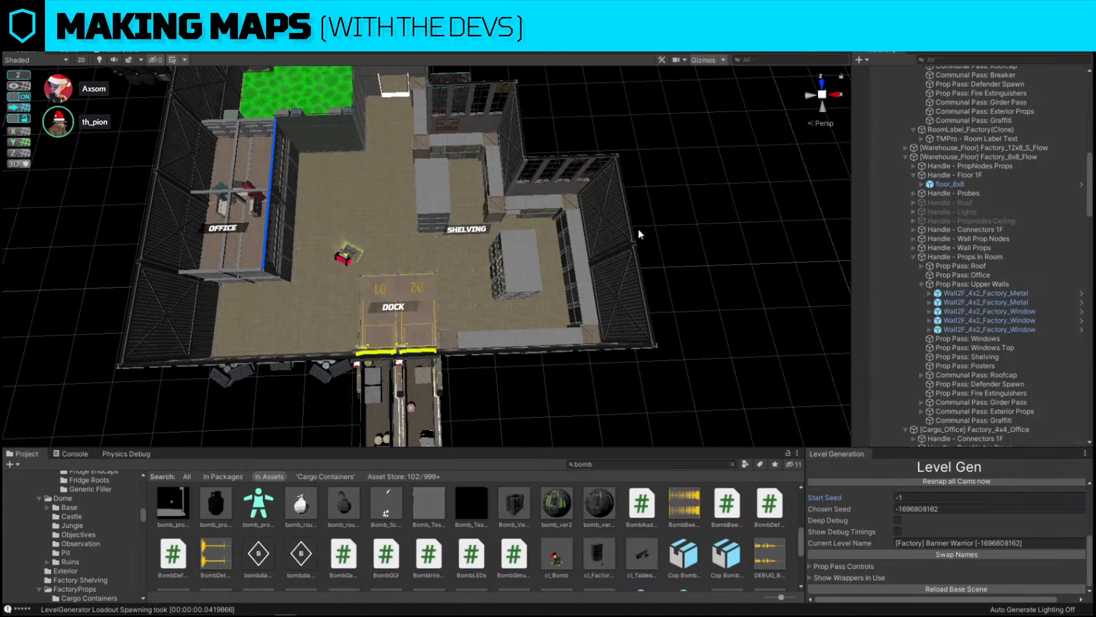
click(645, 465)
text(fan e)
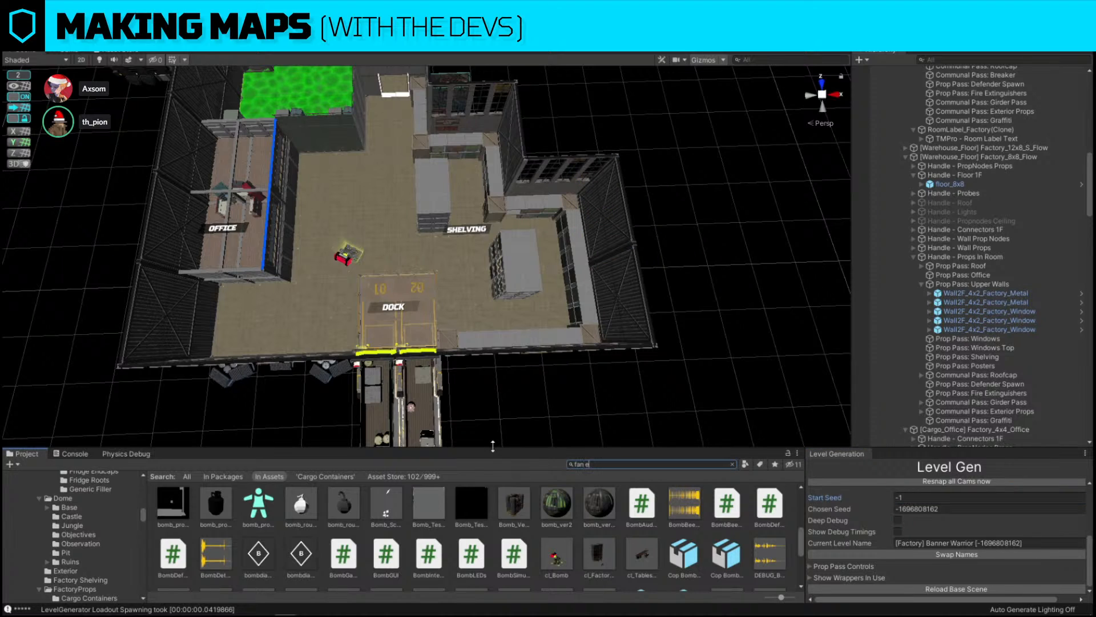
text(xt)
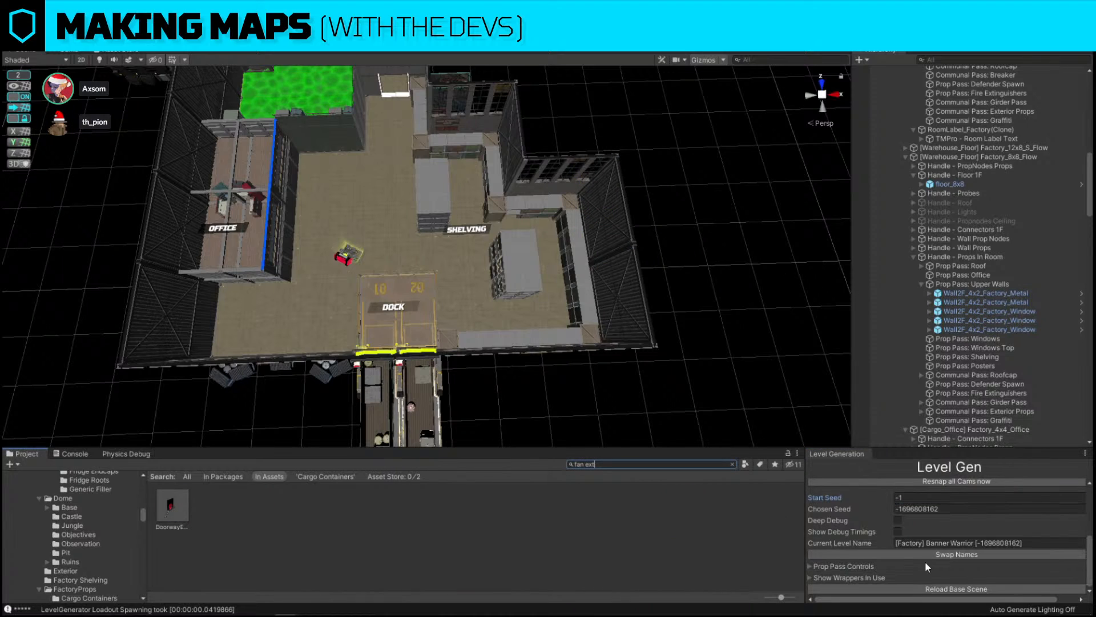
click(624, 215)
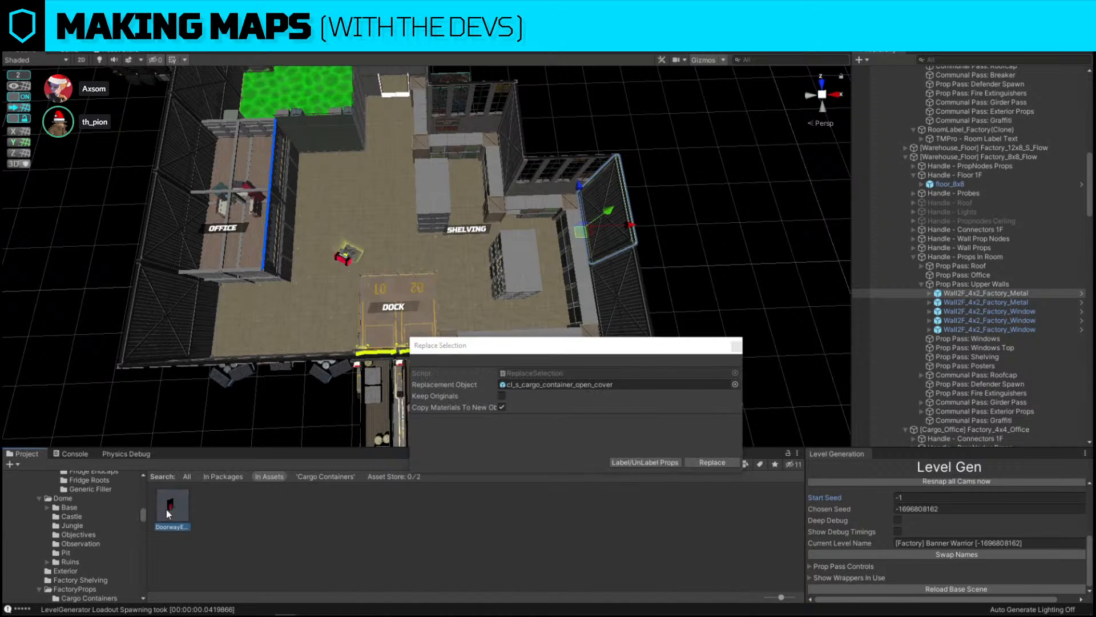
drag(169, 506, 620, 382)
click(710, 462)
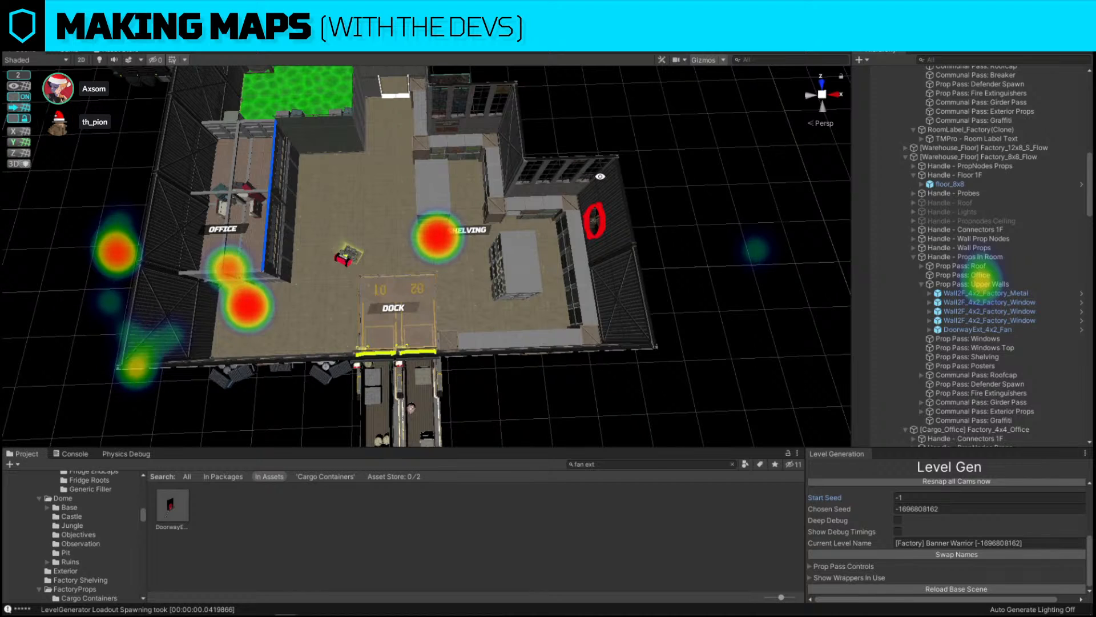
Save the generated level
scroll(955, 513, up, 5)
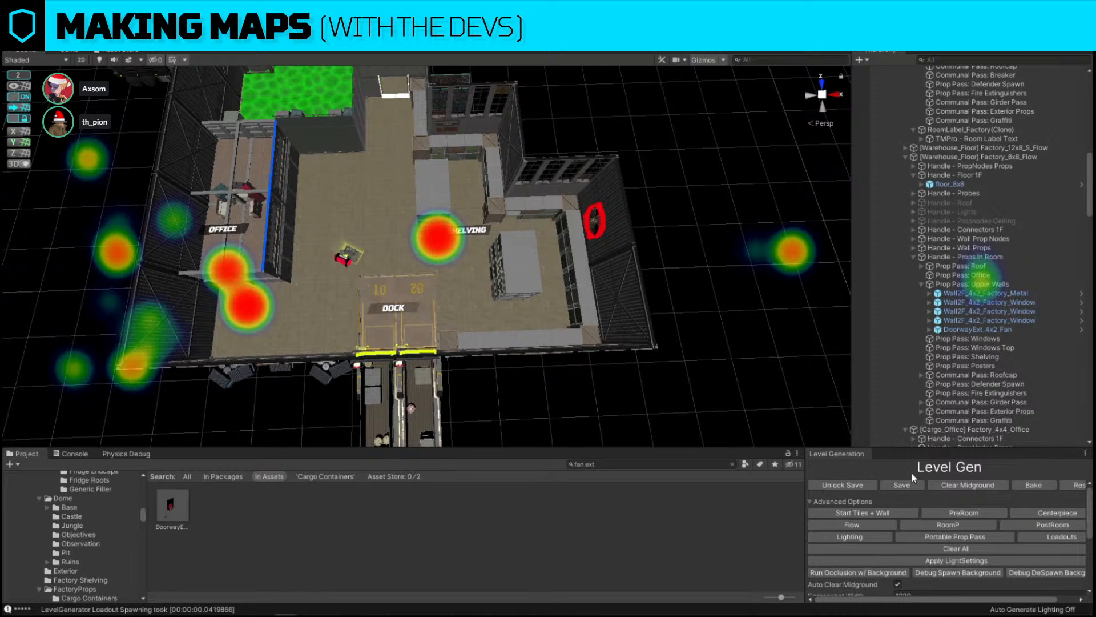
click(902, 484)
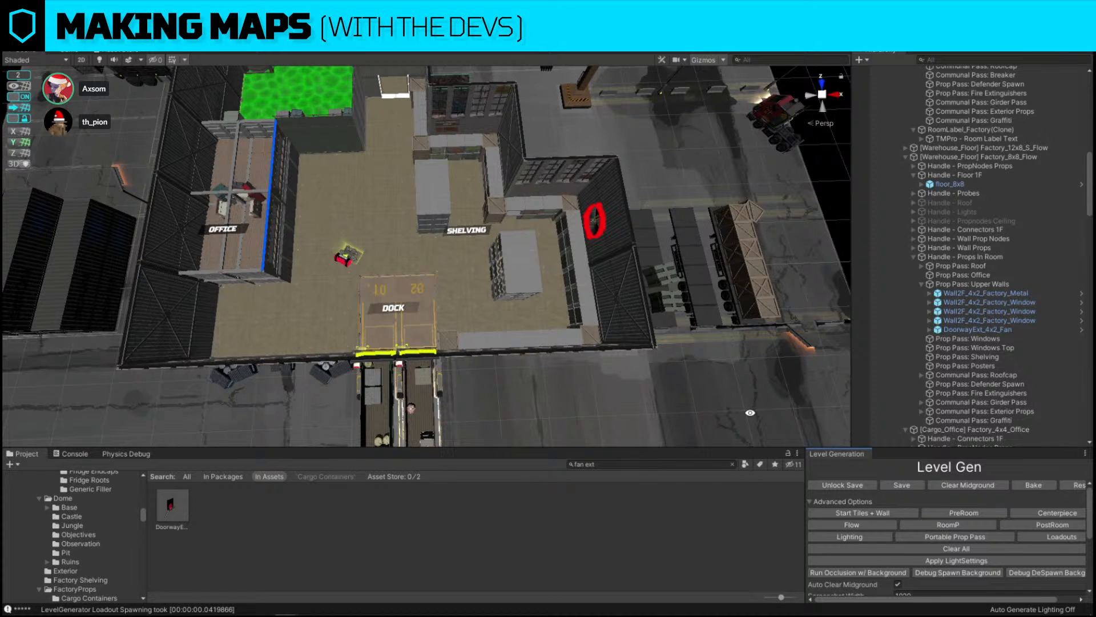
scroll(578, 294, up, 5)
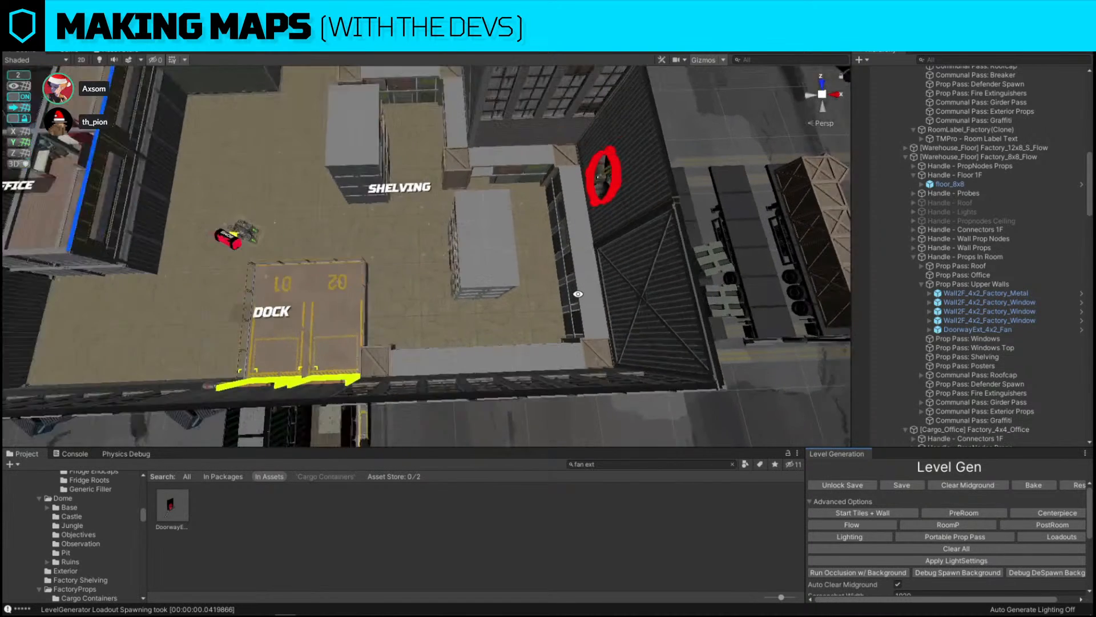
scroll(578, 293, down, 5)
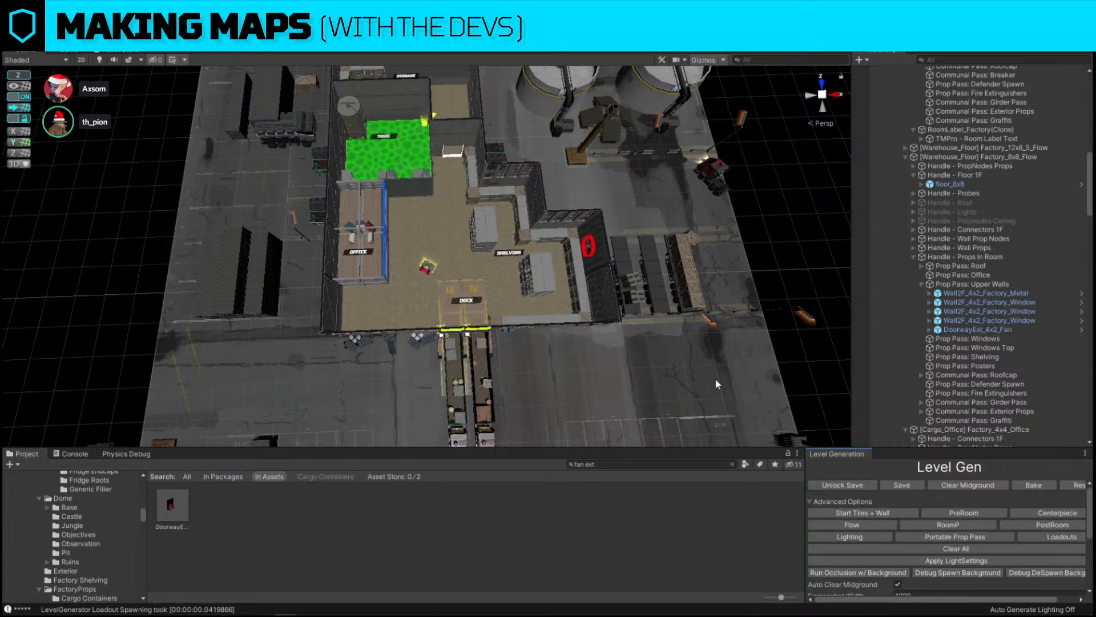
right_drag(717, 384, 720, 400)
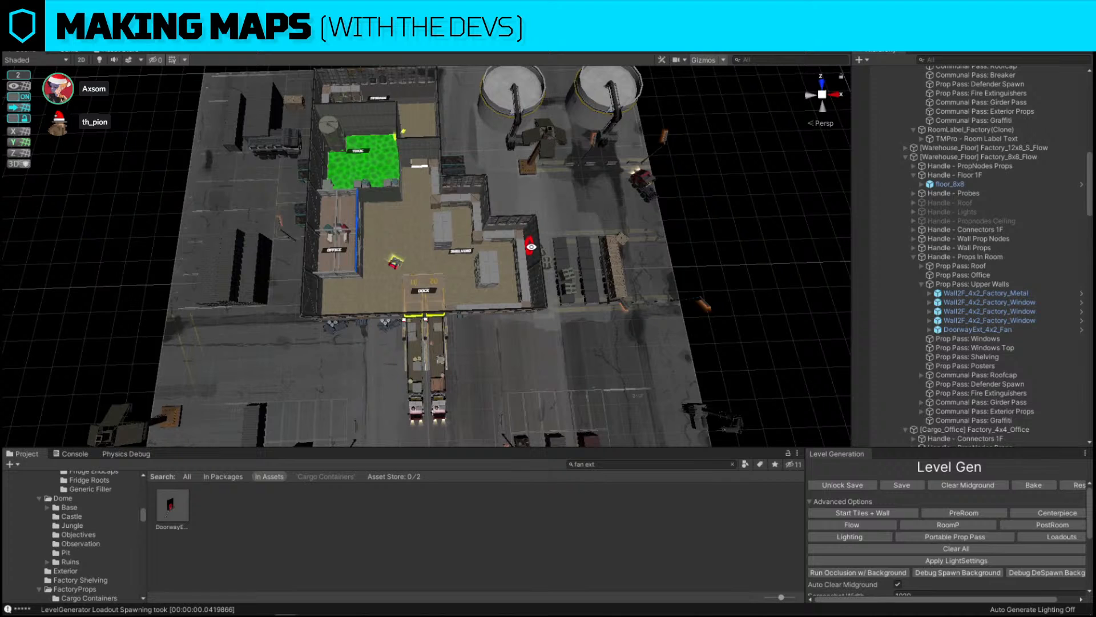
Select the factory room collection in the level generator hierarchy and view its layout from above
click(429, 163)
right_drag(429, 162, 506, 153)
scroll(917, 213, up, 20)
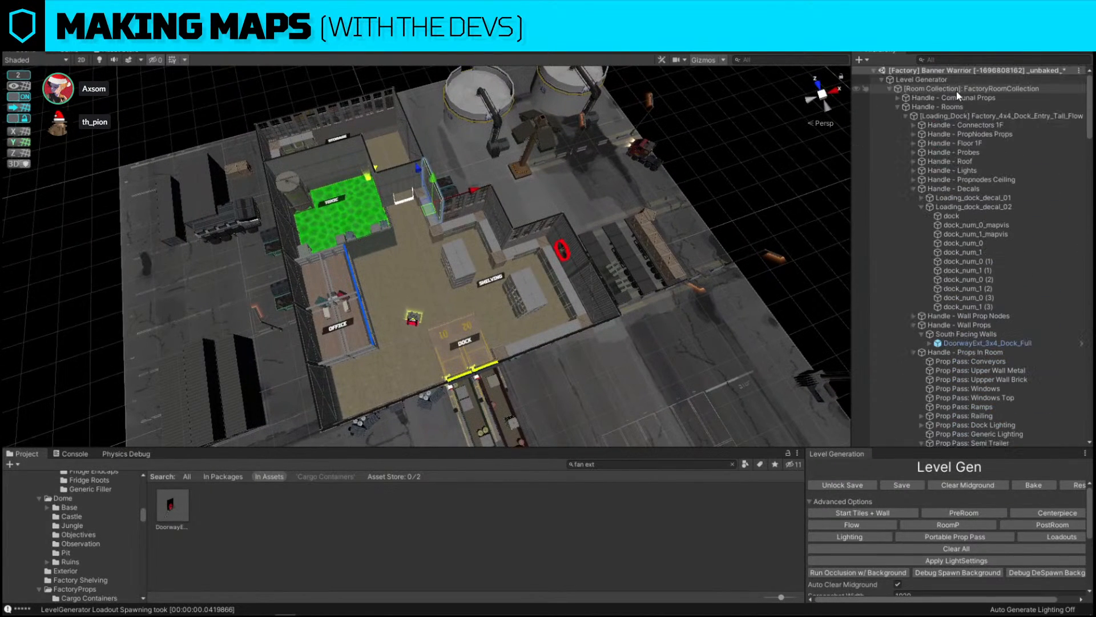
click(890, 89)
click(910, 90)
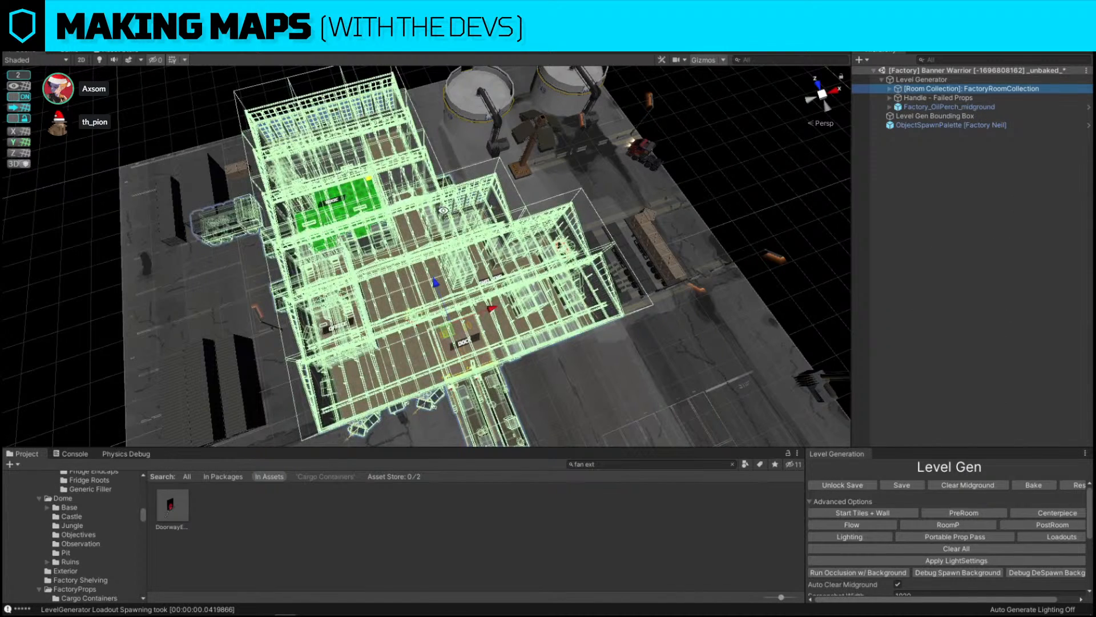
right_drag(551, 229, 443, 330)
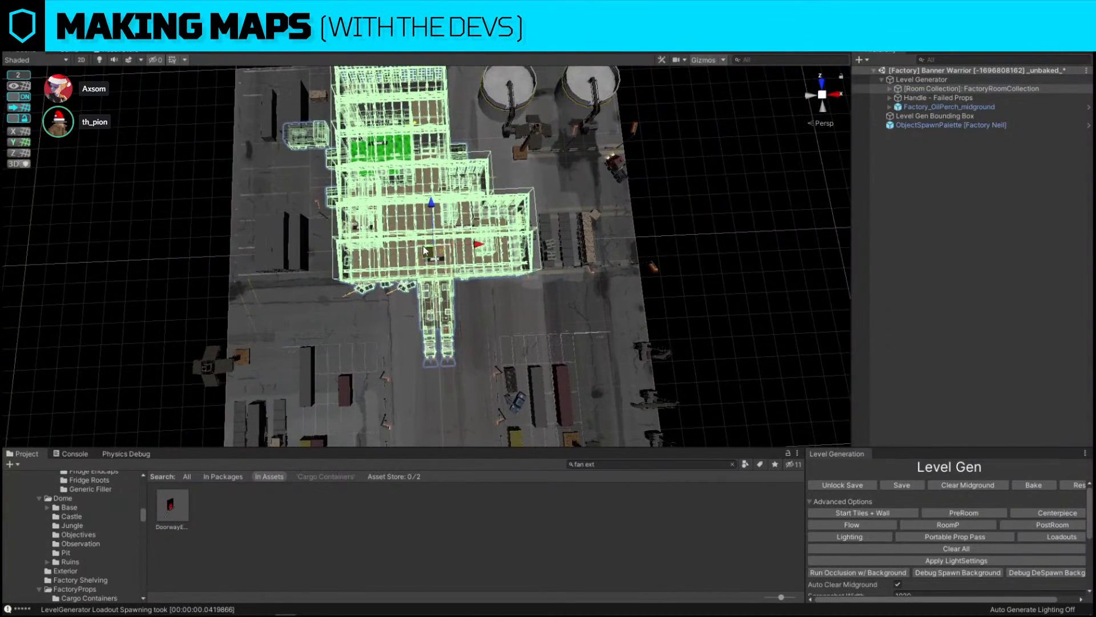
drag(442, 330, 433, 323)
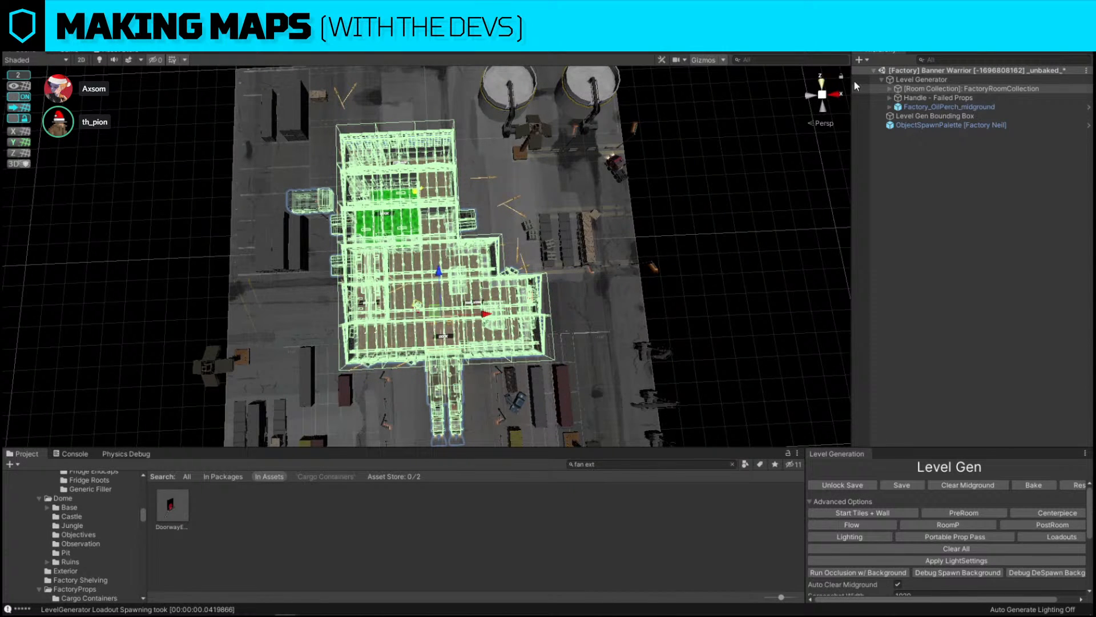
Select the Factory_OilPerch_midground object and view the extent of its surrounding props
click(978, 482)
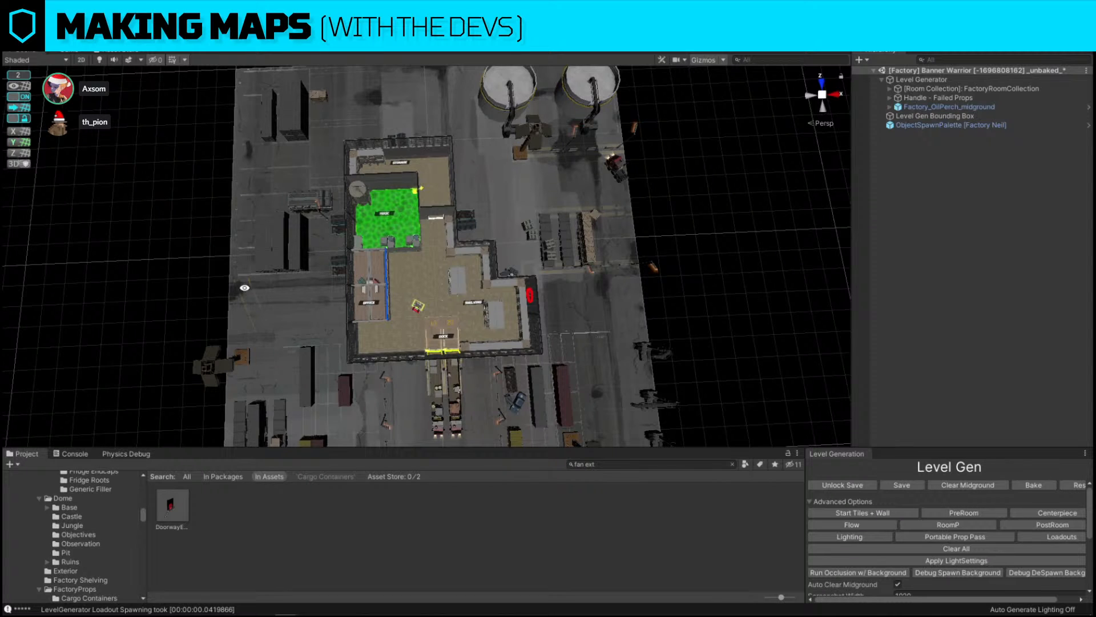
click(960, 106)
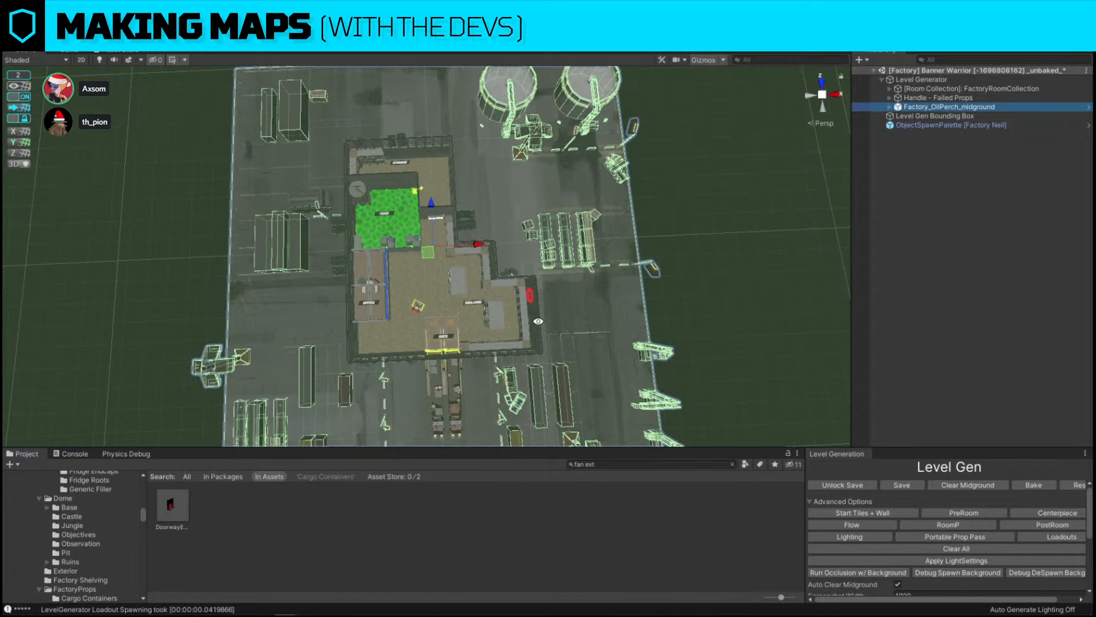
alt+drag(630, 283, 374, 214)
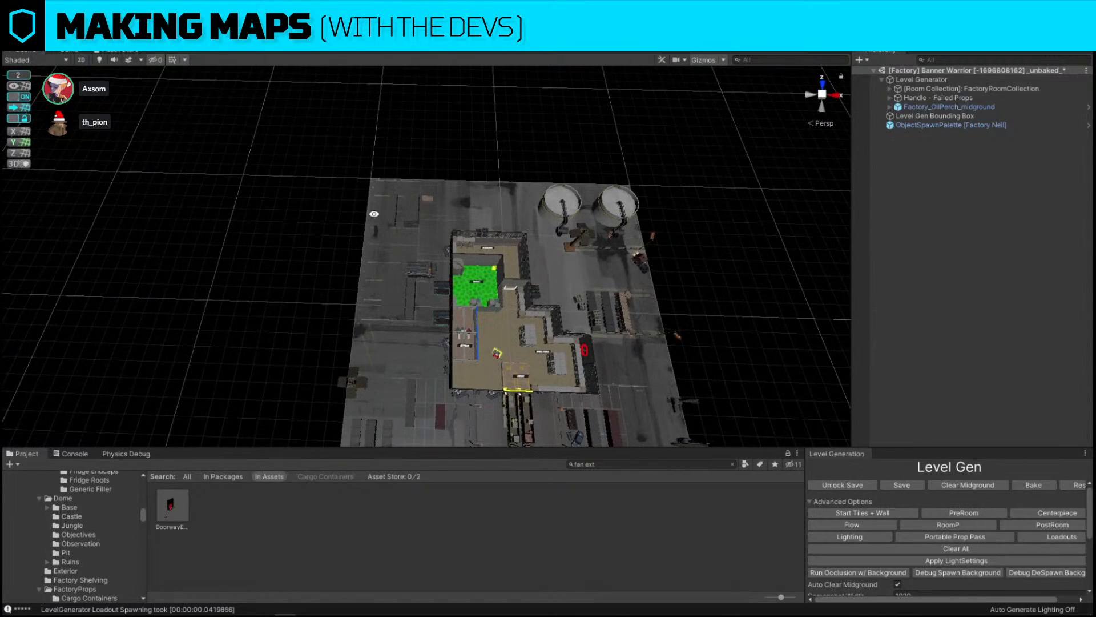
Search the assets for background fact and place the factory background prefab into the scene
click(638, 464)
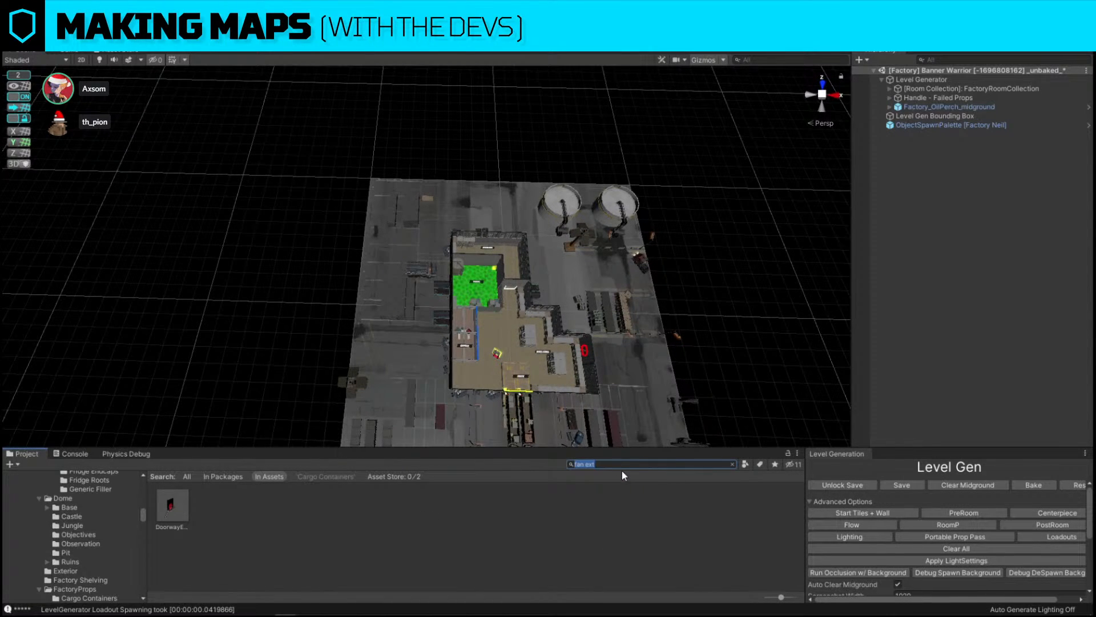
text(background fact)
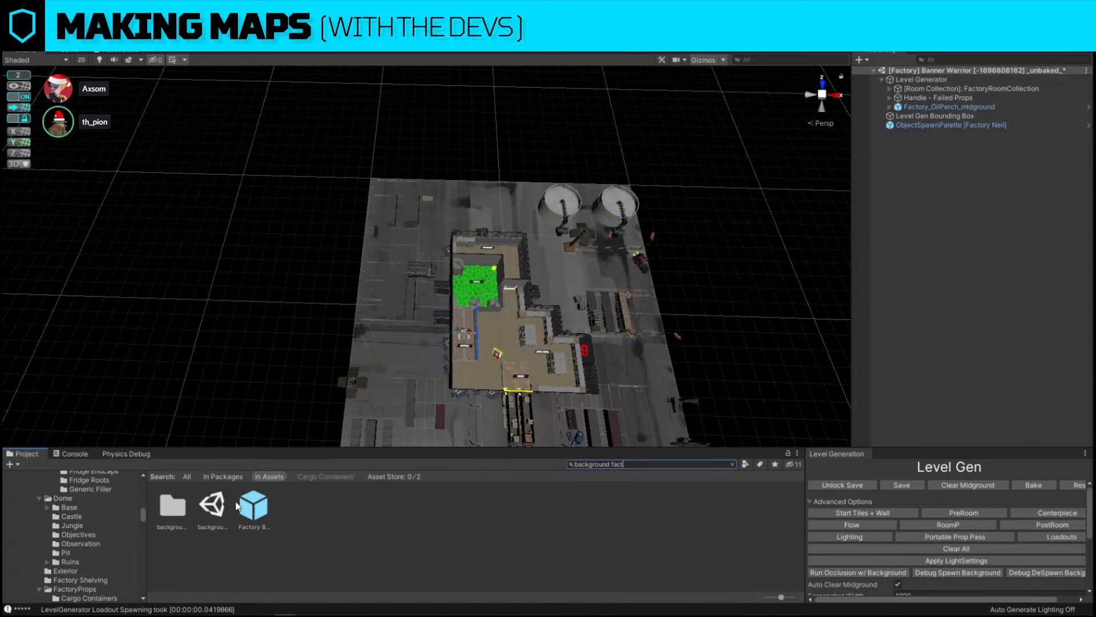
right_drag(436, 262, 408, 447)
key(w)
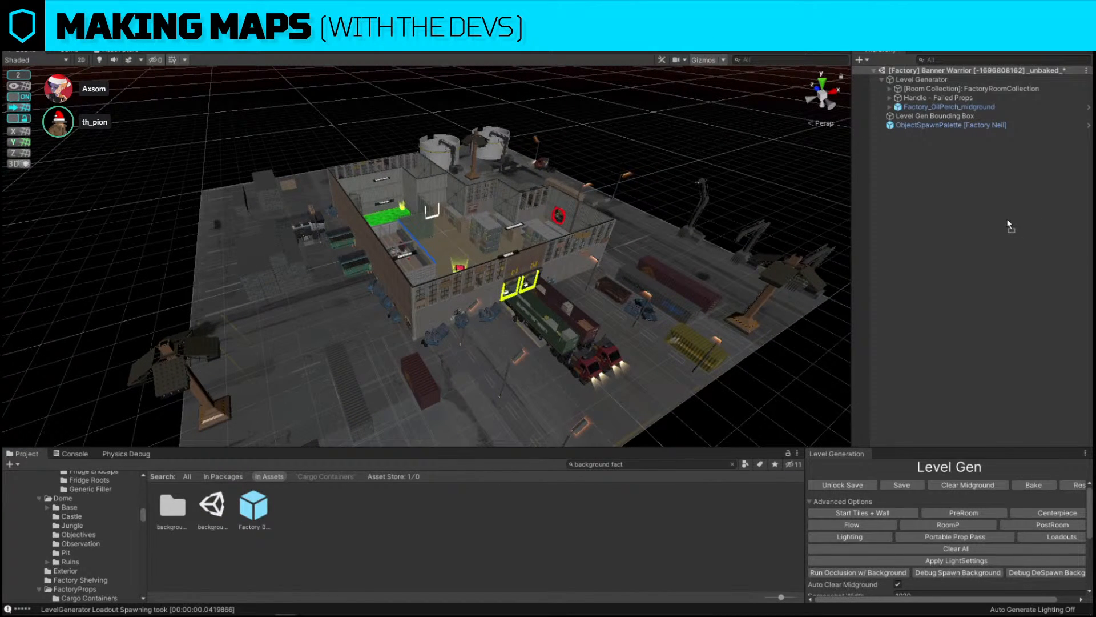
drag(1007, 223, 1008, 223)
right_drag(420, 245, 528, 247)
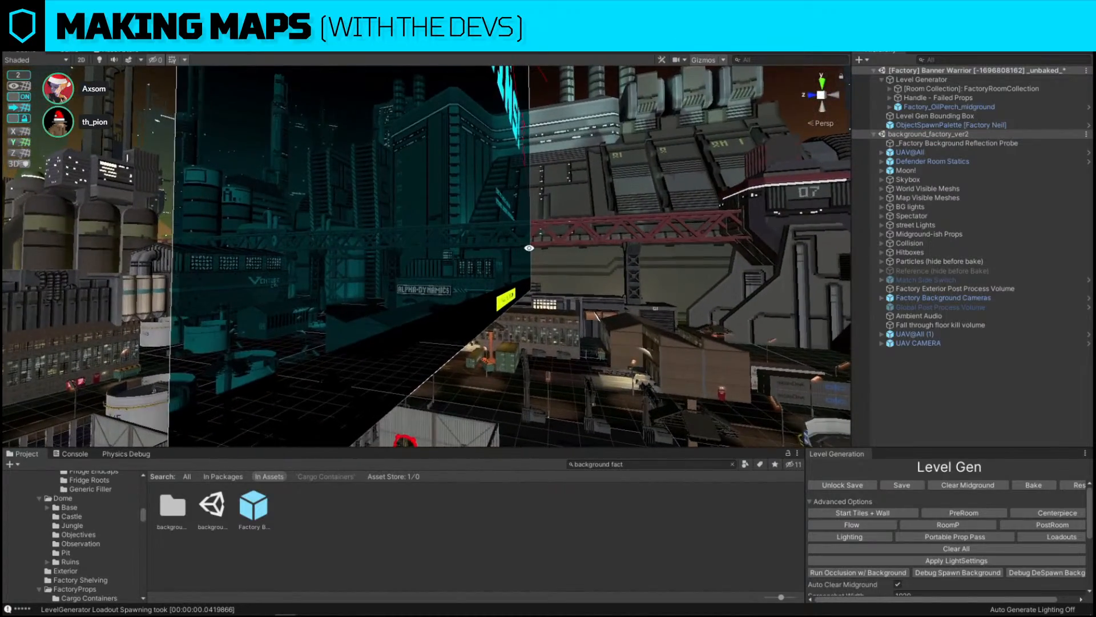
Orbit through the factory background and select its root object in the hierarchy
alt+drag(528, 247, 390, 225)
right_drag(390, 226, 320, 342)
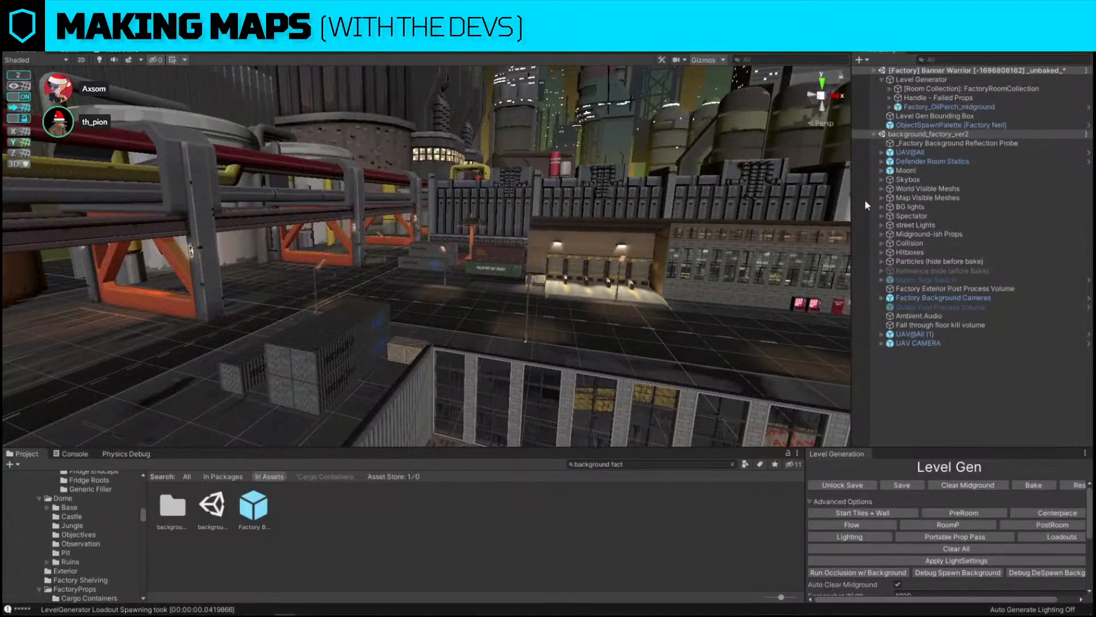
click(933, 134)
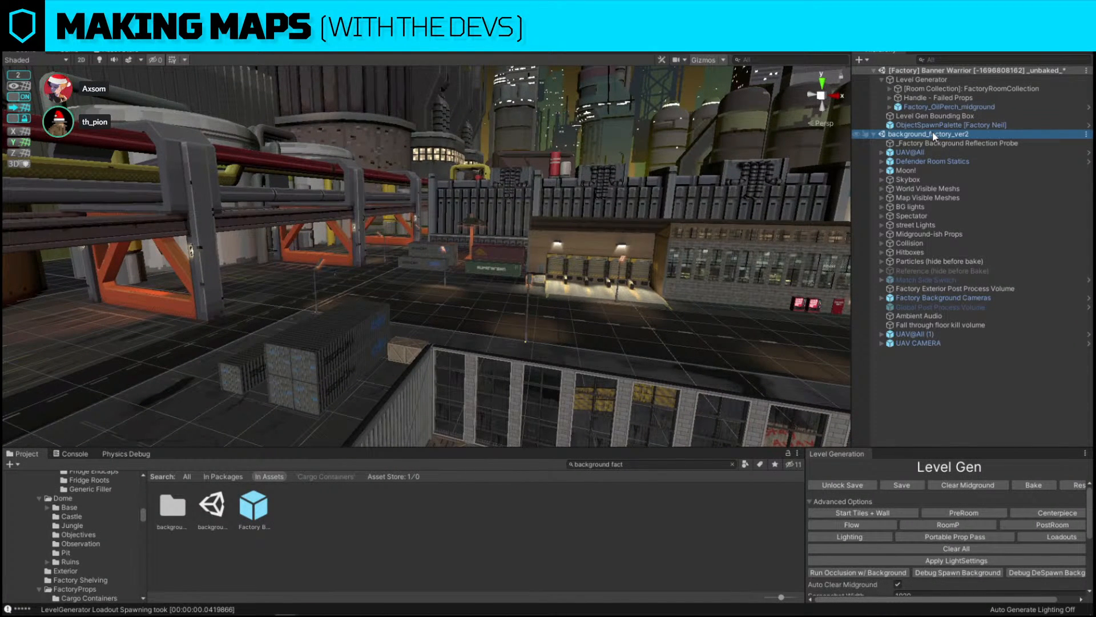
Delete the background_factory_ver2 object from the scene
right_click(933, 134)
click(981, 210)
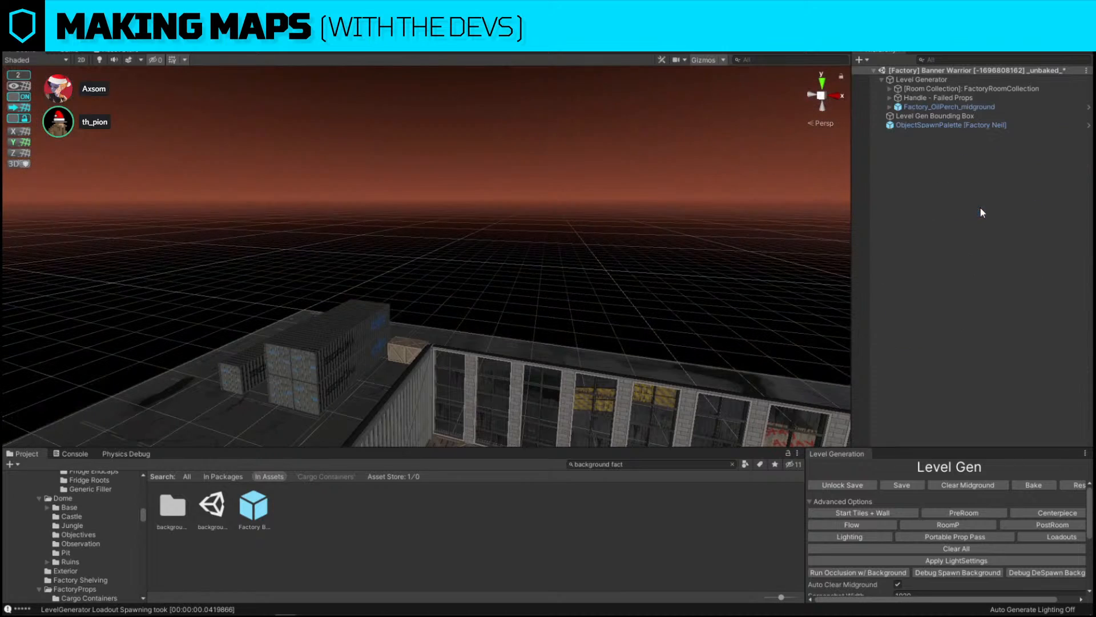
right_drag(458, 191, 410, 305)
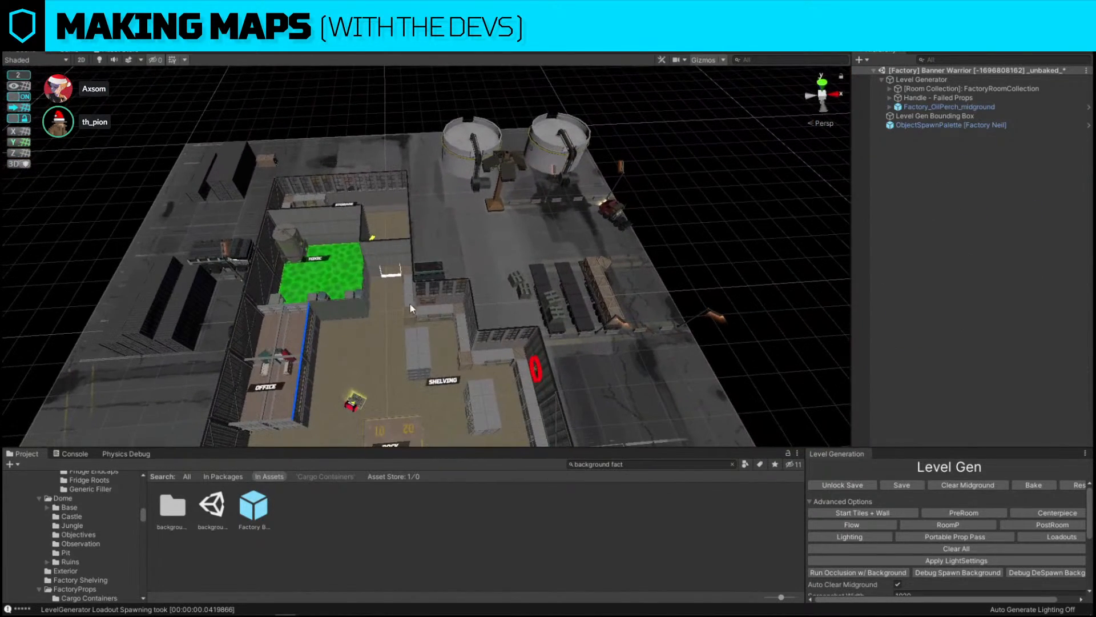
Move the truck spawn marker from the yard to beside the oil tanks
click(204, 252)
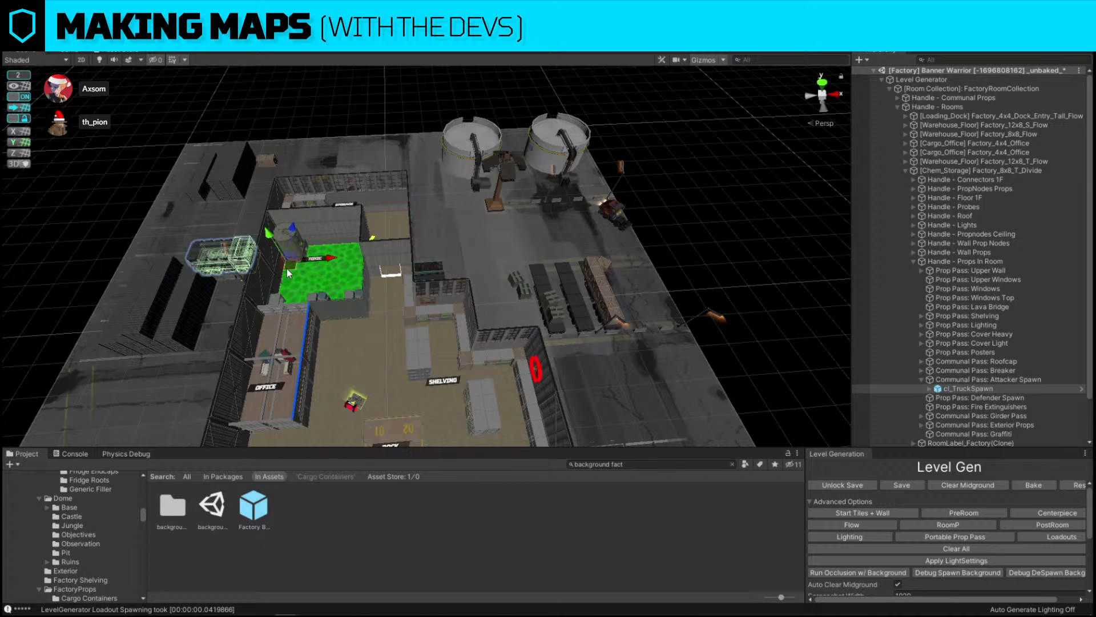
drag(292, 265, 474, 243)
key(e)
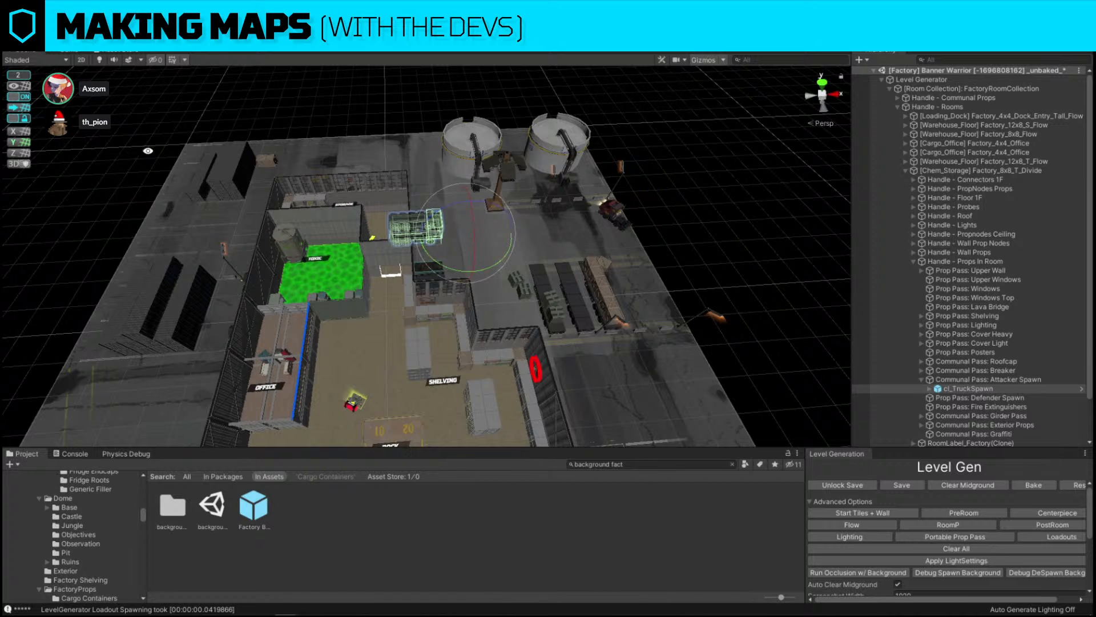
alt+drag(560, 218, 502, 291)
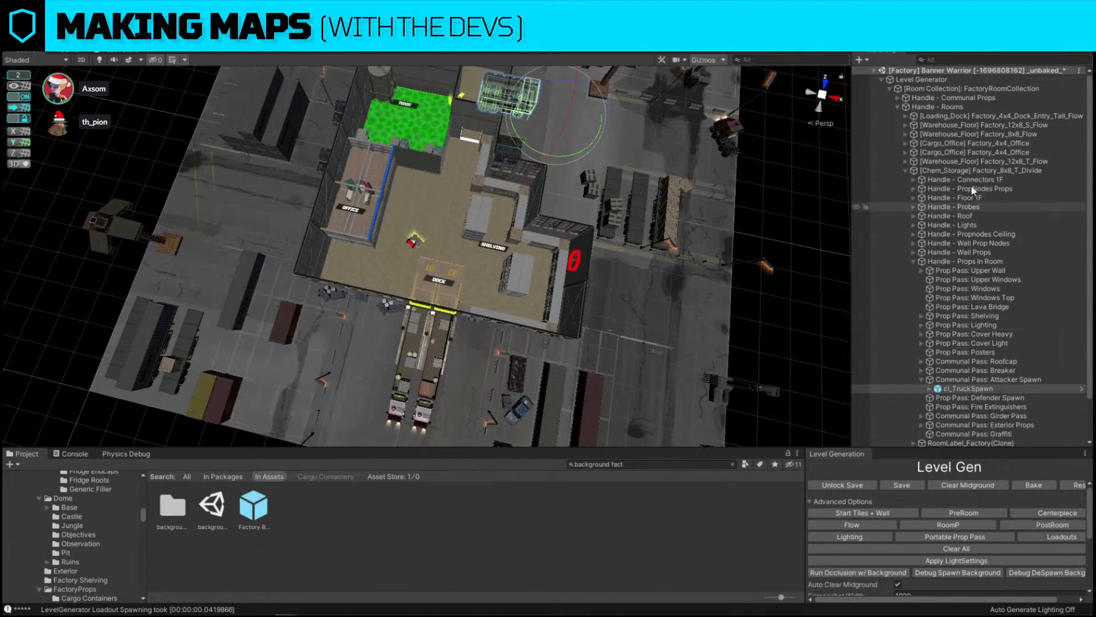
Try to rotate the factory room collection, then undo it
click(970, 89)
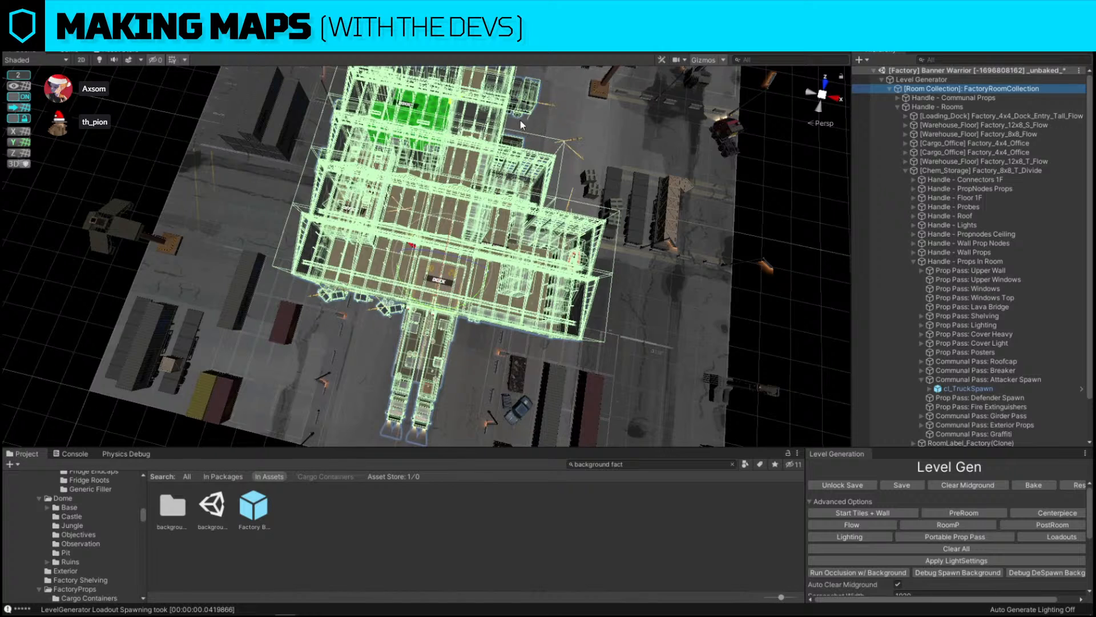
drag(446, 270, 544, 251)
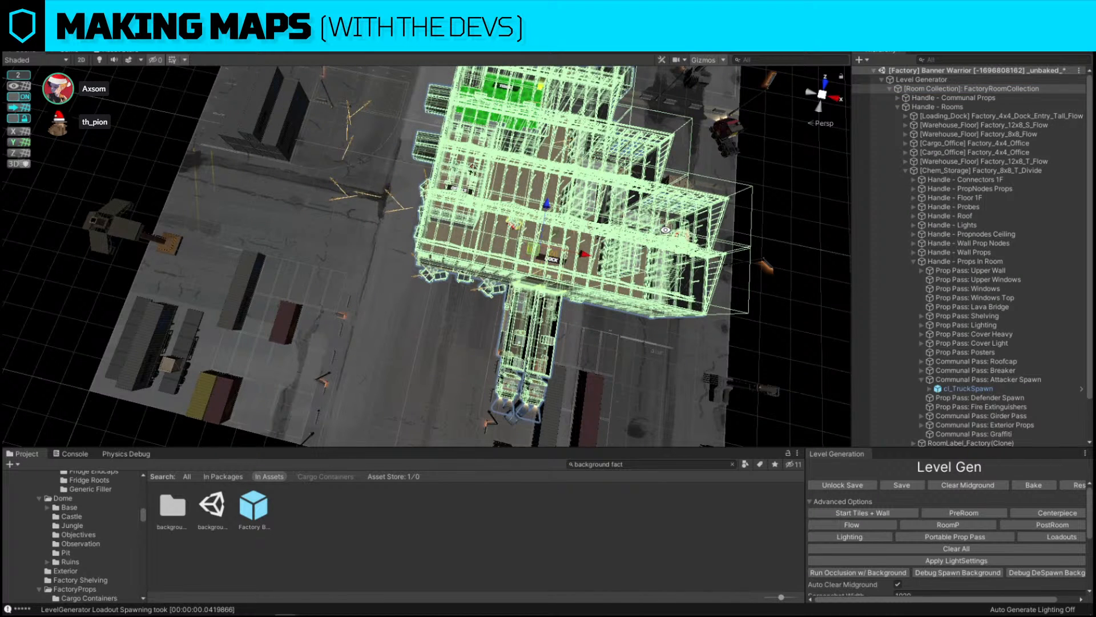
alt+drag(691, 212, 502, 209)
alt+drag(432, 280, 514, 290)
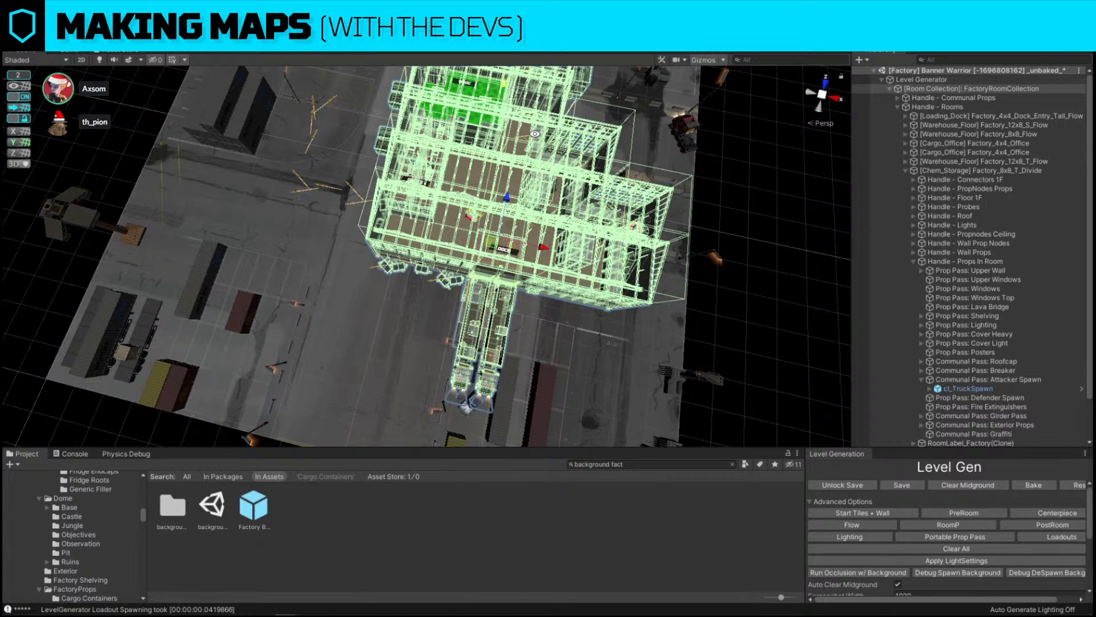
key(ctrl+z)
click(756, 277)
Replace the office wall cap piece beside the toxic room with the cl_Office_Container_Door_1x1 prefab
alt+drag(456, 268, 495, 273)
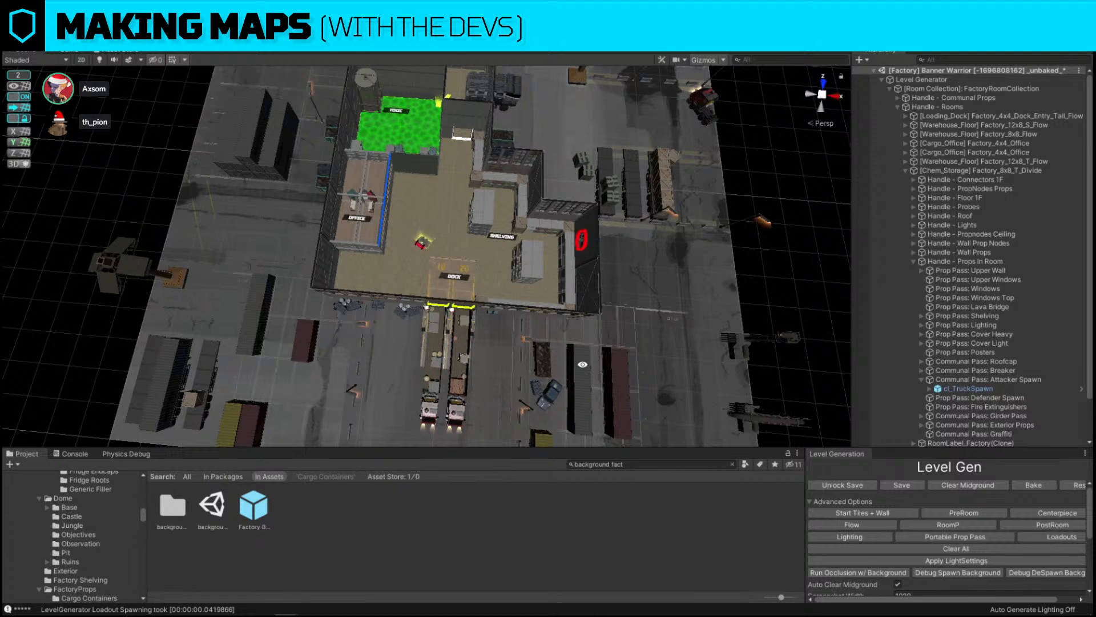
alt+drag(582, 365, 666, 303)
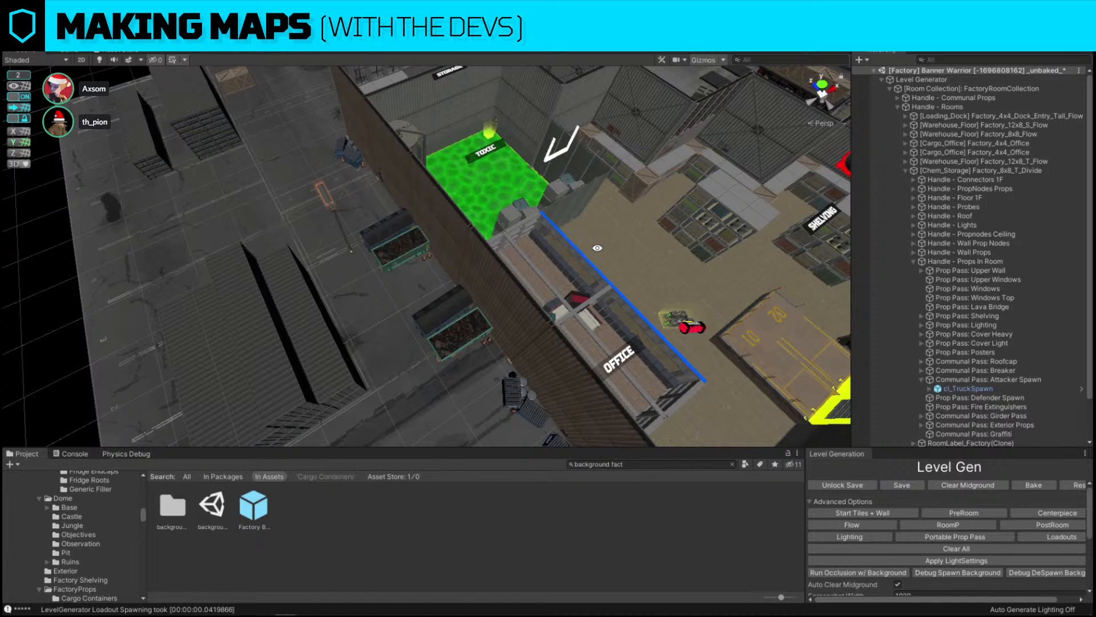
right_drag(599, 245, 350, 277)
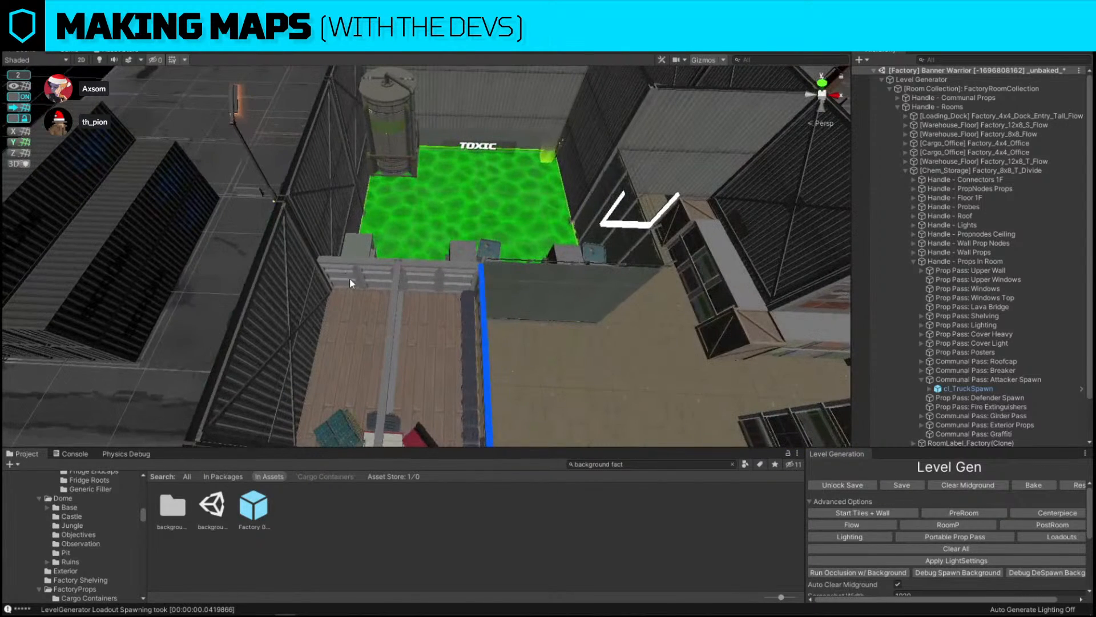
click(350, 278)
key(ctrl+shift+p)
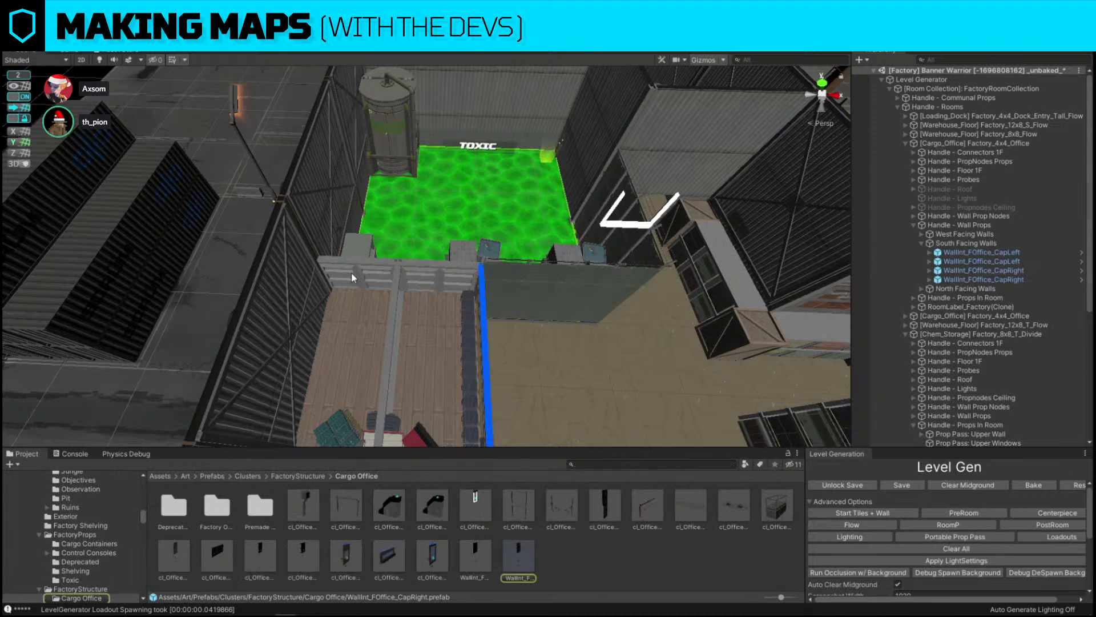
click(352, 276)
key(ctrl+shift+r)
drag(475, 506, 543, 381)
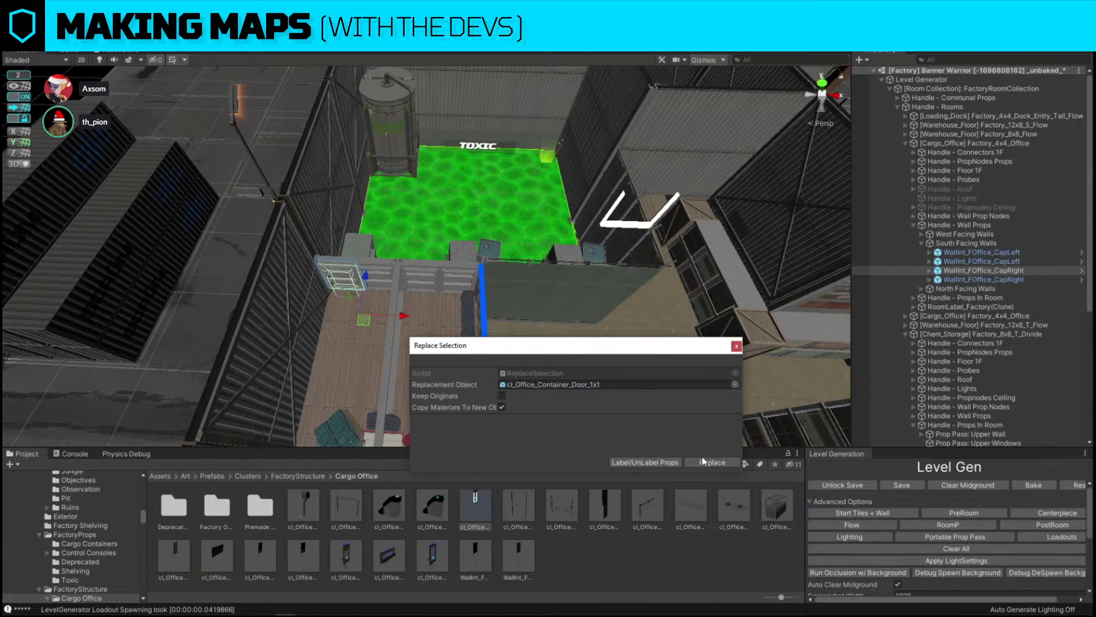
click(712, 462)
Replace the neighbouring wall piece with the WallInt_FOffice_CapLeft prefab
scroll(477, 268, up, 5)
click(477, 269)
key(ctrl+shift+r)
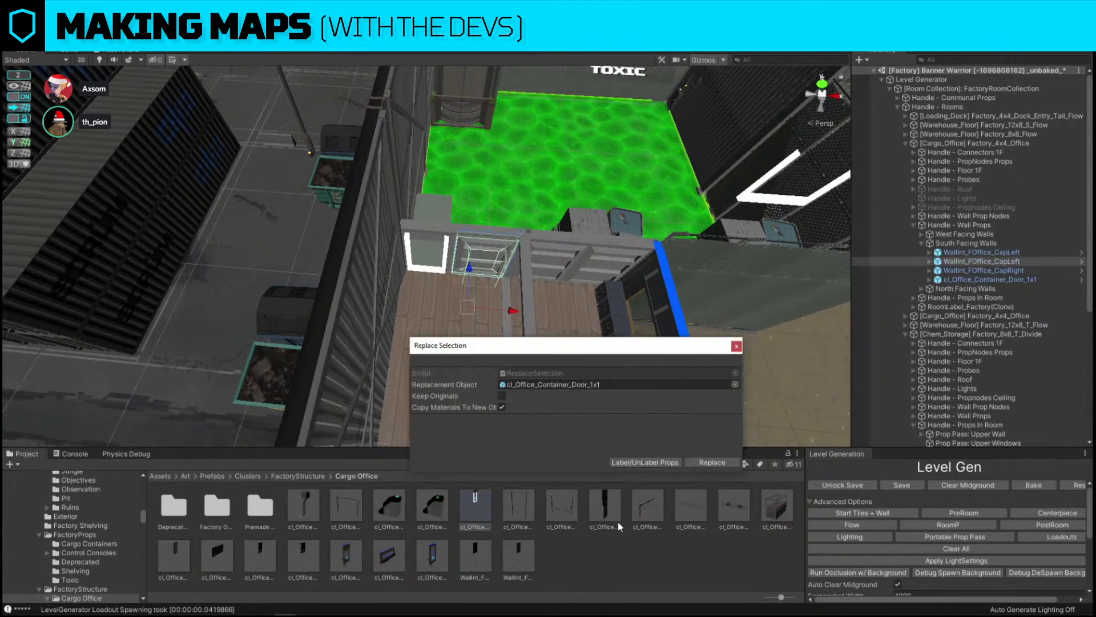
drag(474, 562, 581, 386)
click(701, 462)
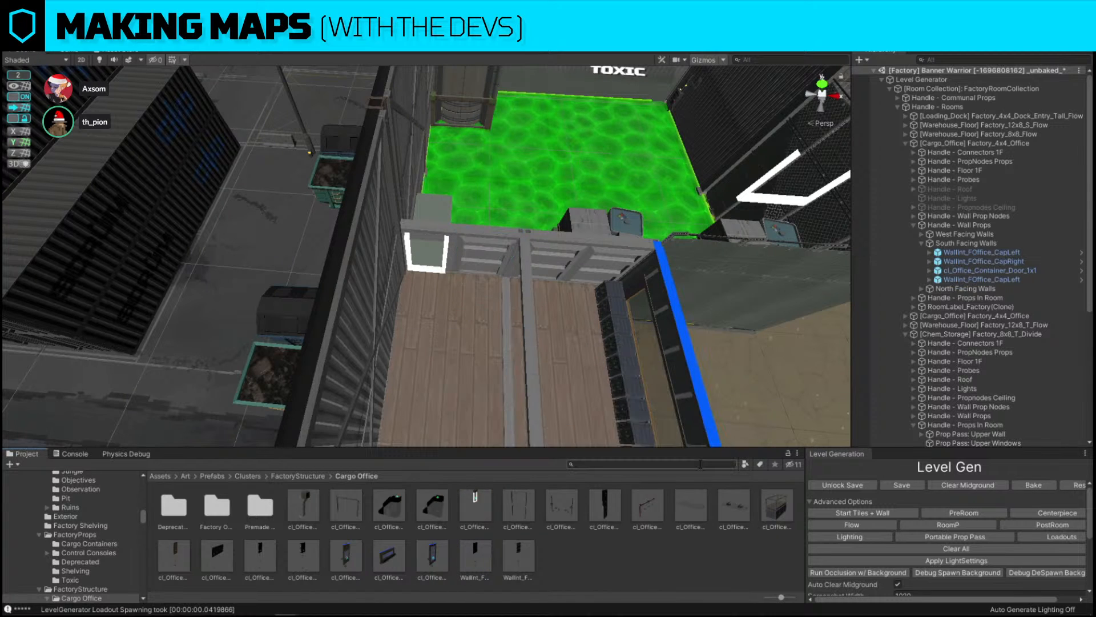
Try to move the new wall cap piece, then undo the move
click(489, 259)
scroll(489, 260, up, 3)
drag(520, 331, 628, 347)
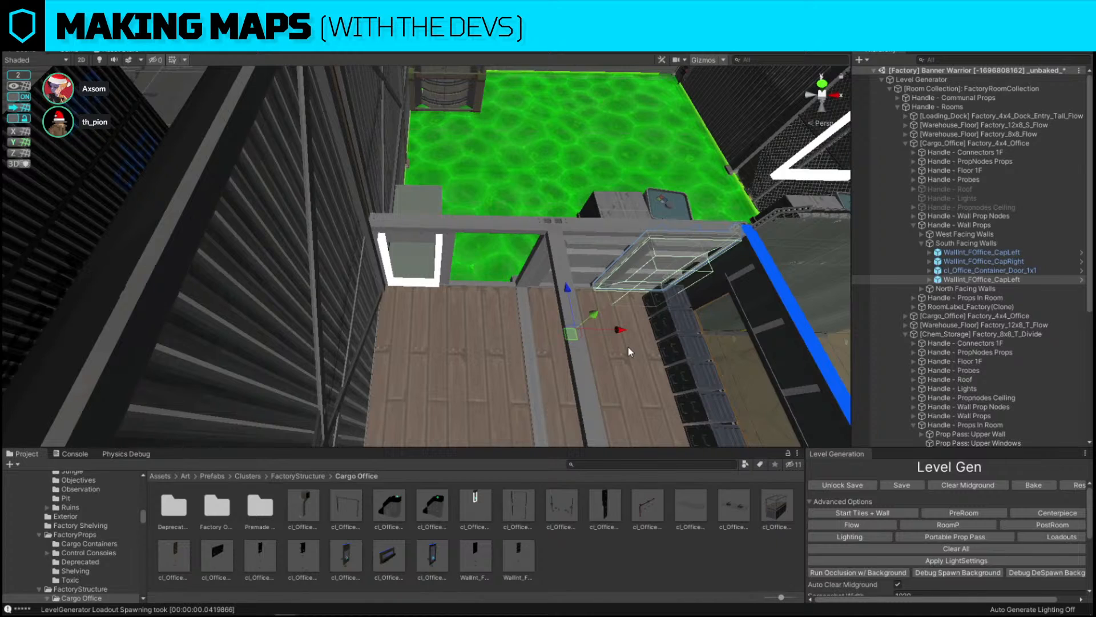
key(ctrl+z)
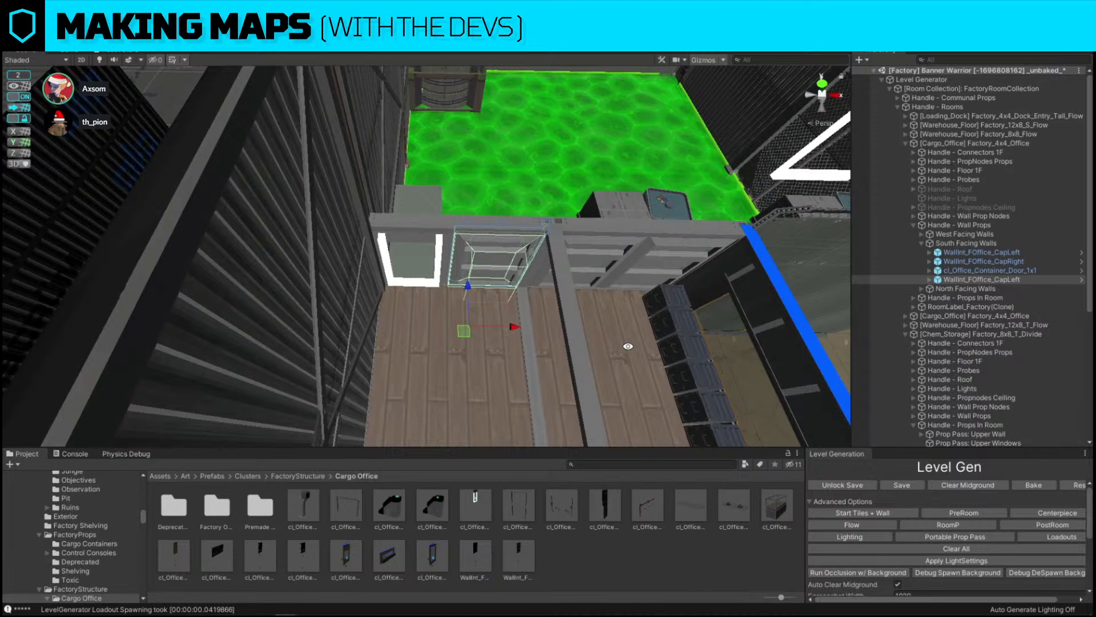
Replace the selected wall cap with the cl_Office_Container_Wall_1x1 prefab
key(ctrl+shift+r)
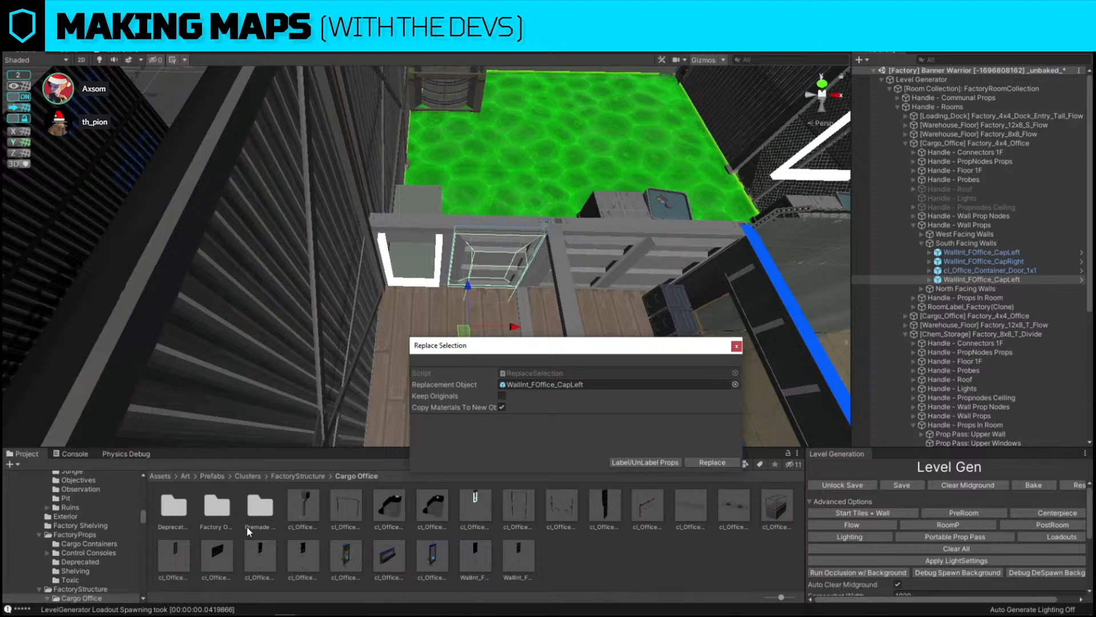
drag(184, 557, 571, 384)
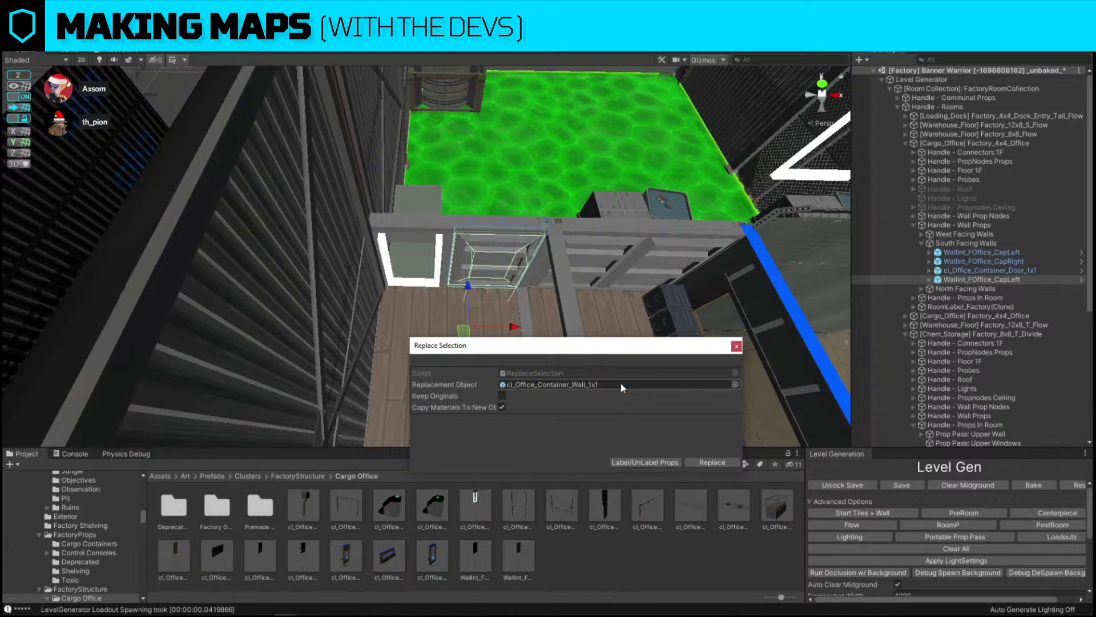
click(725, 463)
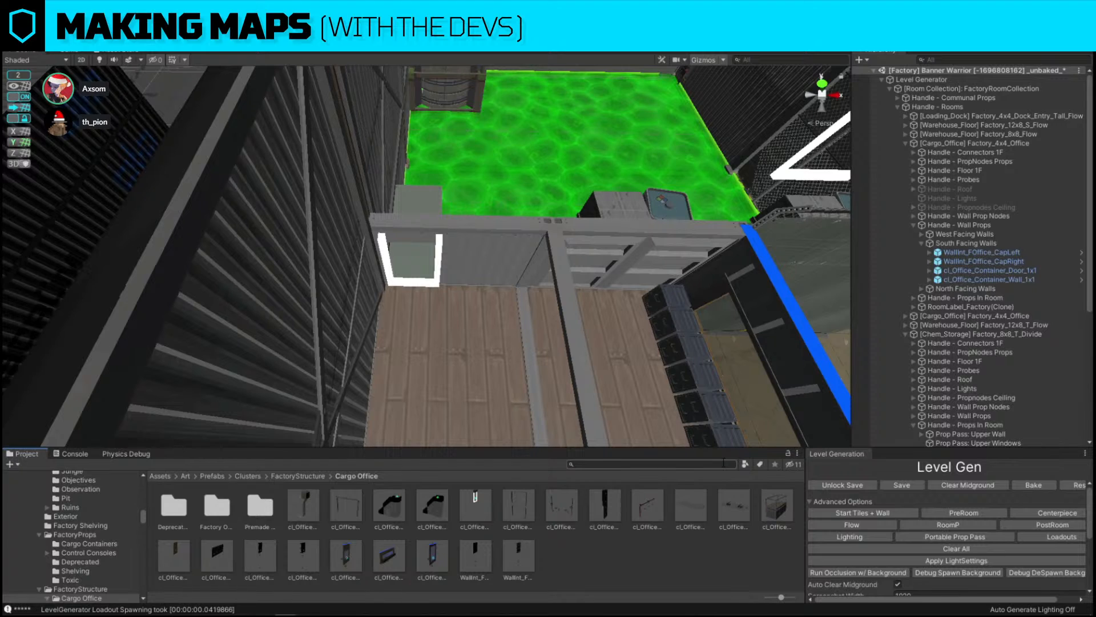
Delete the crate stacks and the shelving unit from the toxic room
right_drag(598, 323, 601, 324)
key(w)
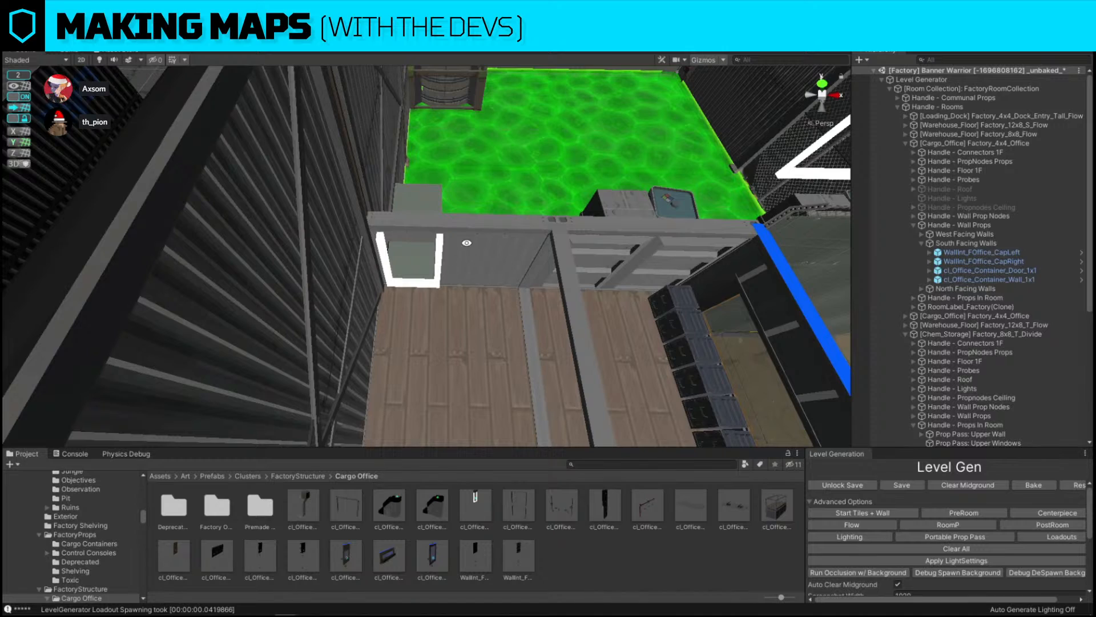
mouse_move(453, 186)
alt+mouse_down()
mouse_move(913, 206)
mouse_move(457, 194)
alt+mouse_up()
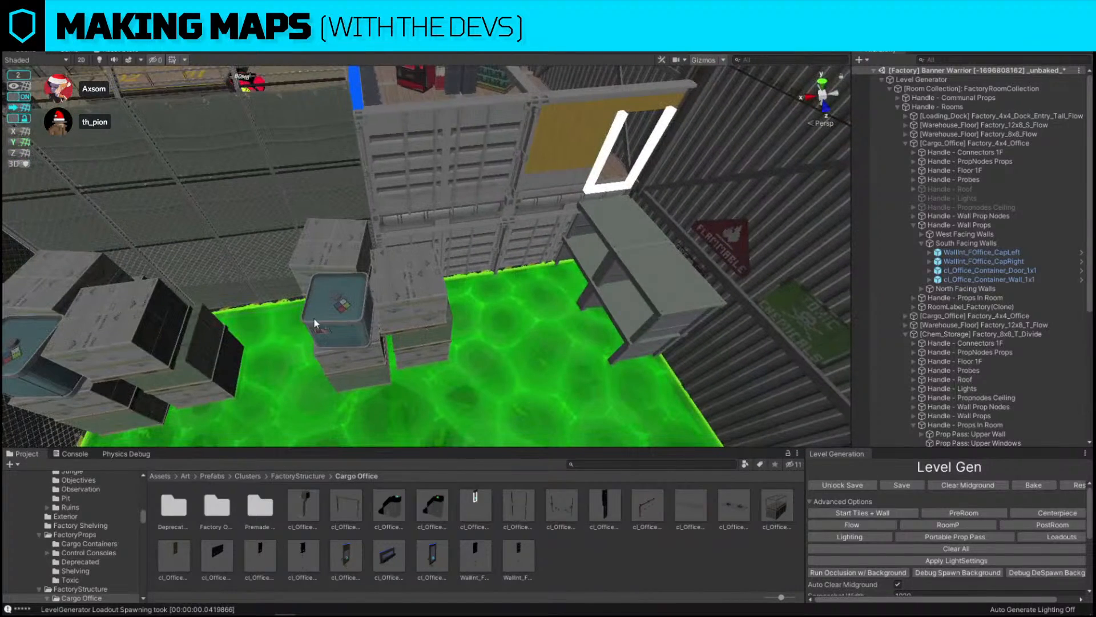
click(140, 344)
key(Delete)
click(378, 323)
key(Delete)
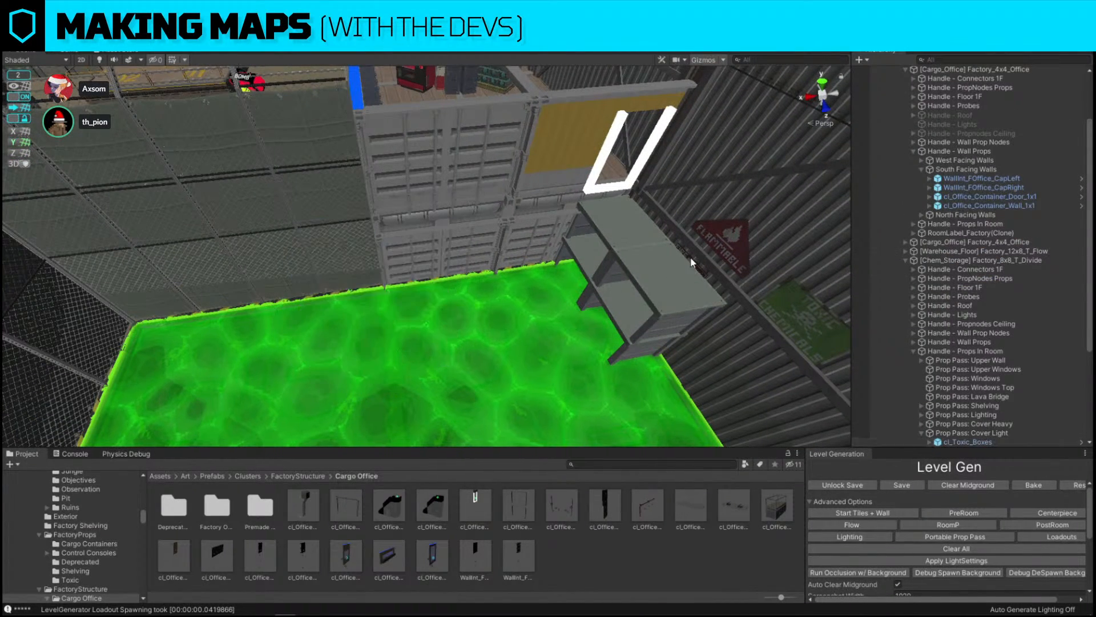
click(653, 265)
key(Delete)
Move the toxic tank to the left side of the toxic room
alt+drag(333, 238, 645, 288)
click(518, 231)
scroll(645, 288, down, 5)
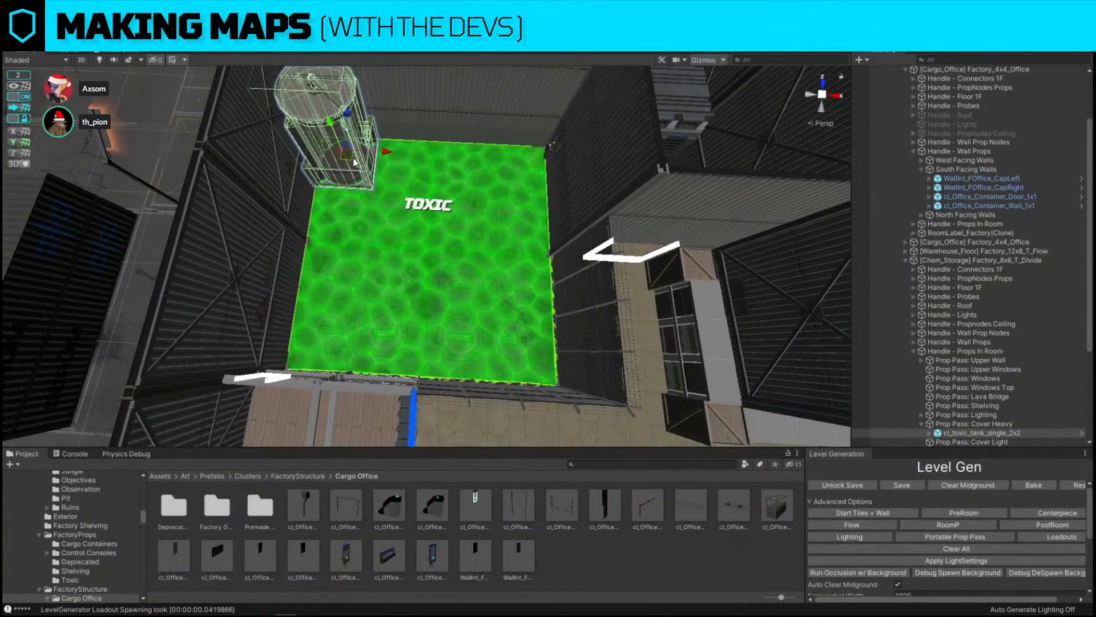
drag(347, 154, 252, 290)
key(e)
key(w)
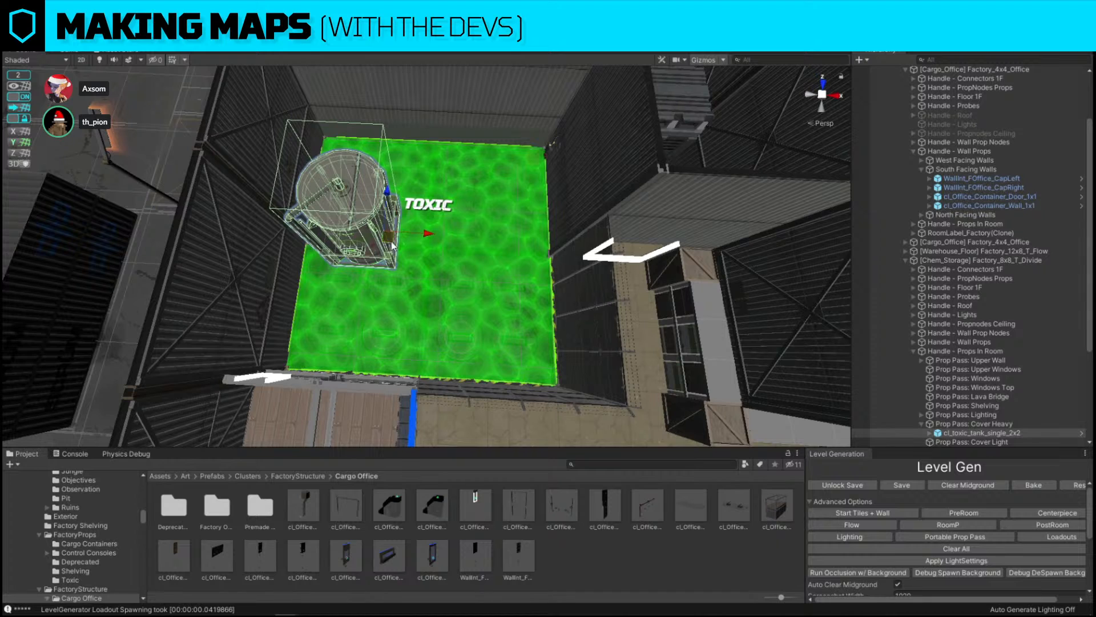
drag(390, 240, 547, 259)
Duplicate the toxic tank and place the copy beside the first one
key(ctrl+d)
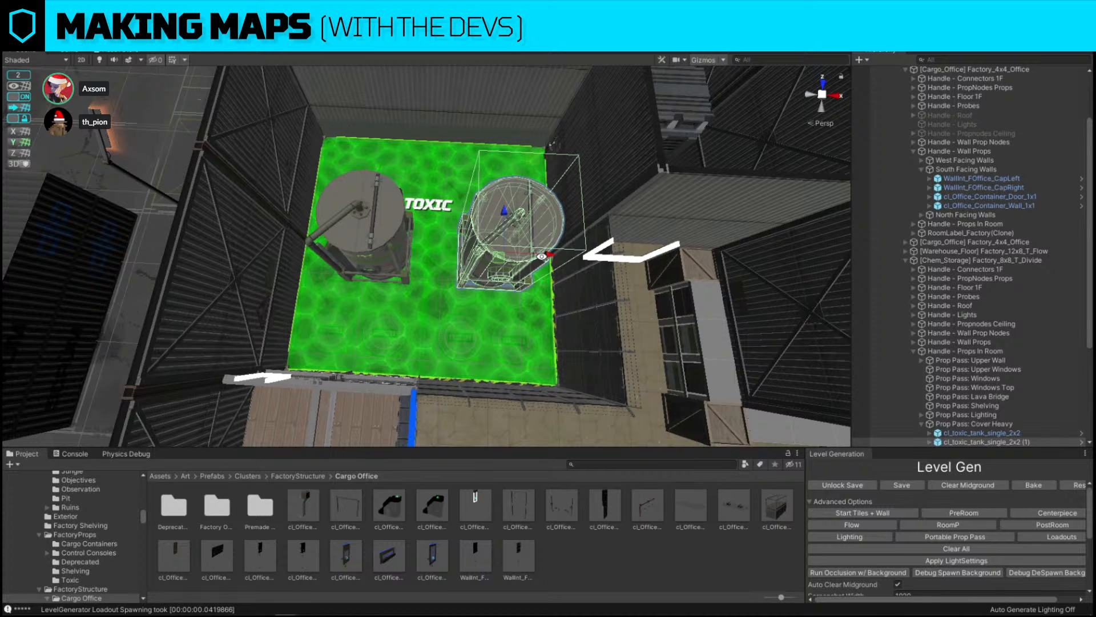
alt+drag(541, 257, 474, 258)
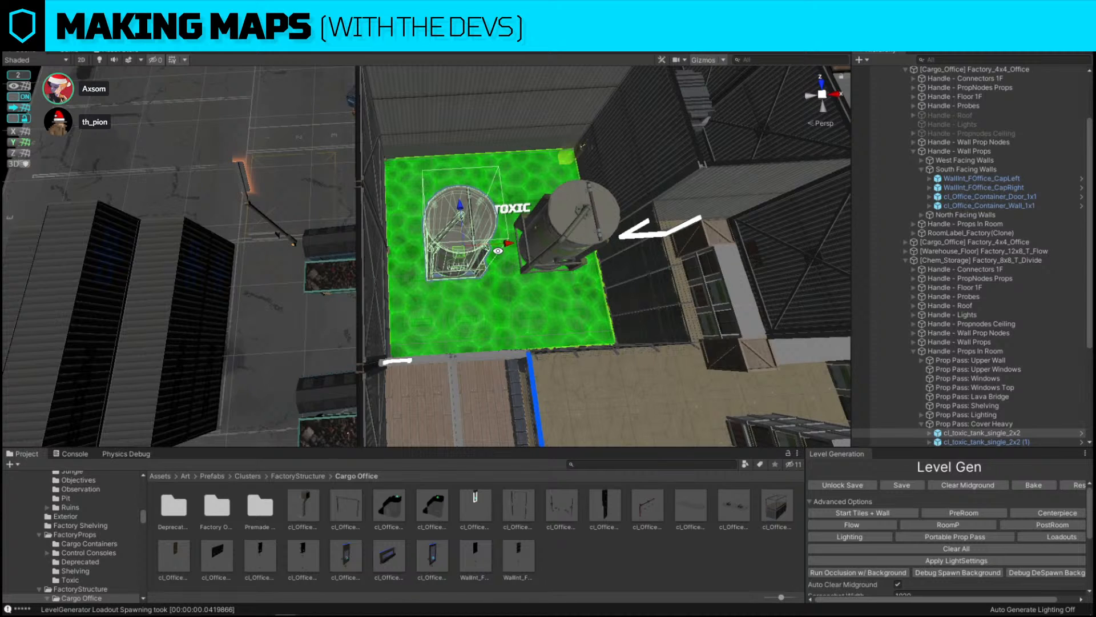
alt+drag(498, 250, 227, 318)
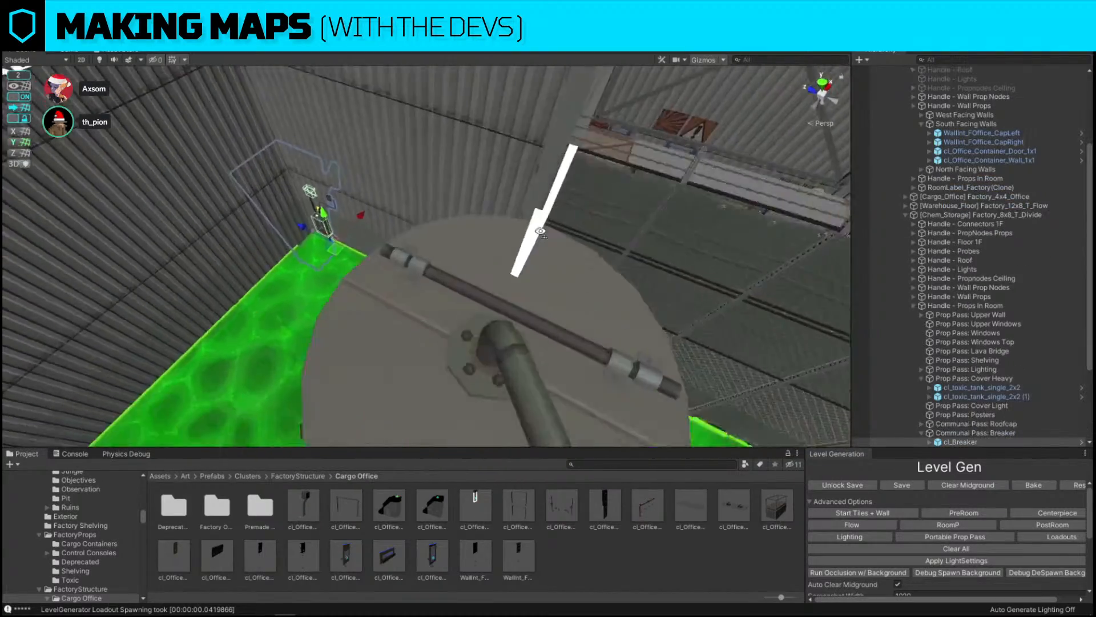
Move and rotate the breaker box so it sits against the office wall
key(s)
right_drag(541, 231, 377, 288)
drag(543, 197, 293, 245)
mouse_move(379, 226)
right_down()
mouse_move(391, 220)
mouse_move(371, 229)
right_up()
key(w)
key(e)
drag(384, 295, 557, 211)
key(w)
right_drag(557, 210, 348, 164)
key(w)
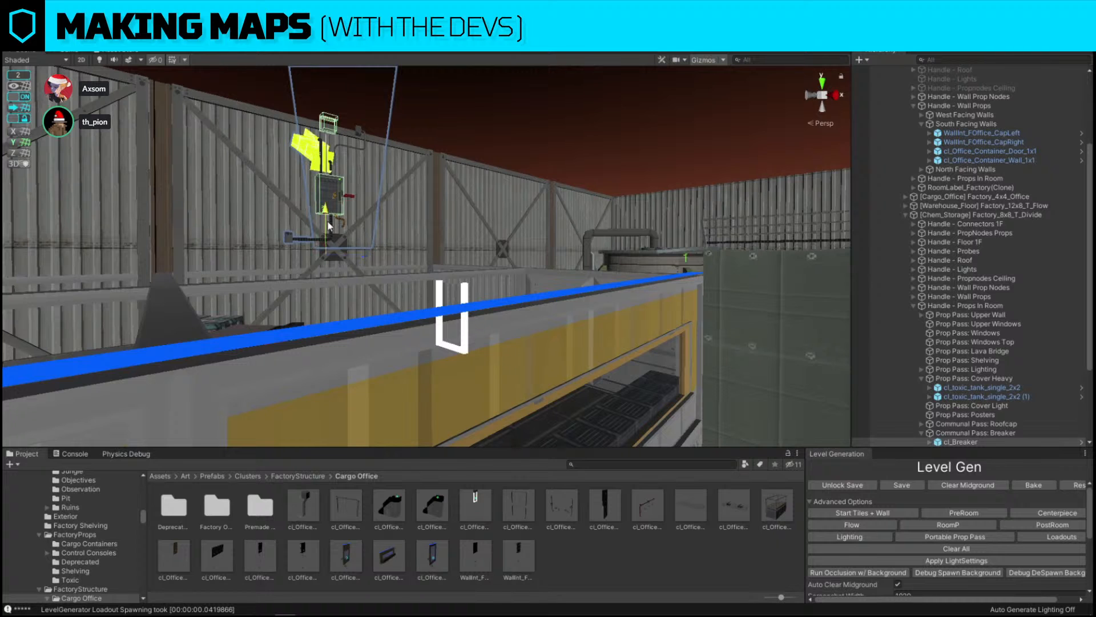
right_drag(330, 226, 416, 297)
right_drag(423, 229, 336, 226)
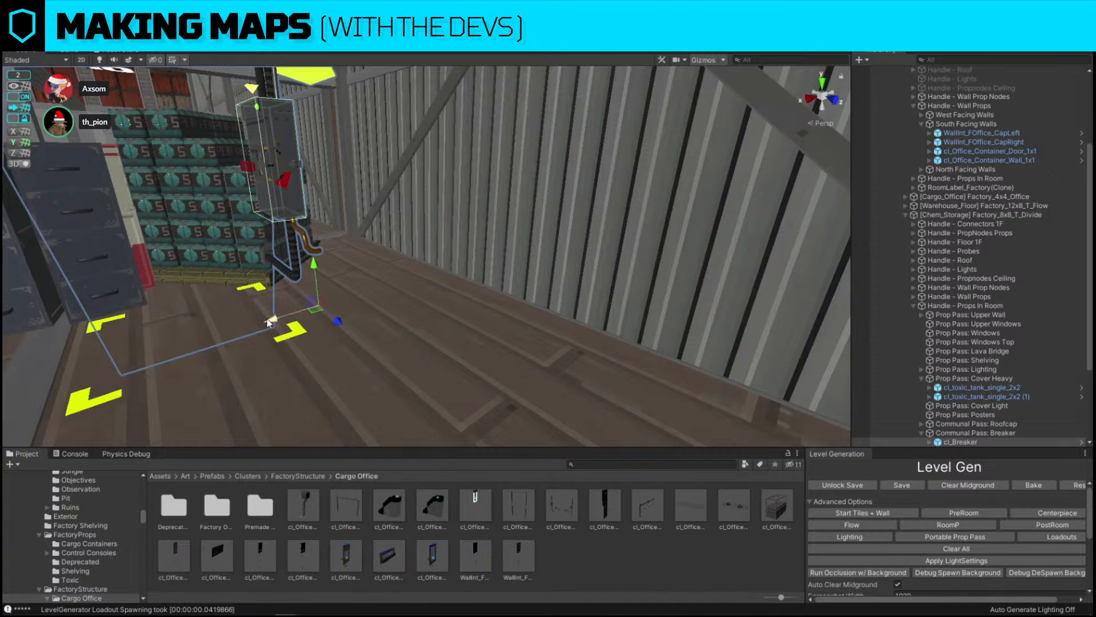
drag(269, 321, 430, 285)
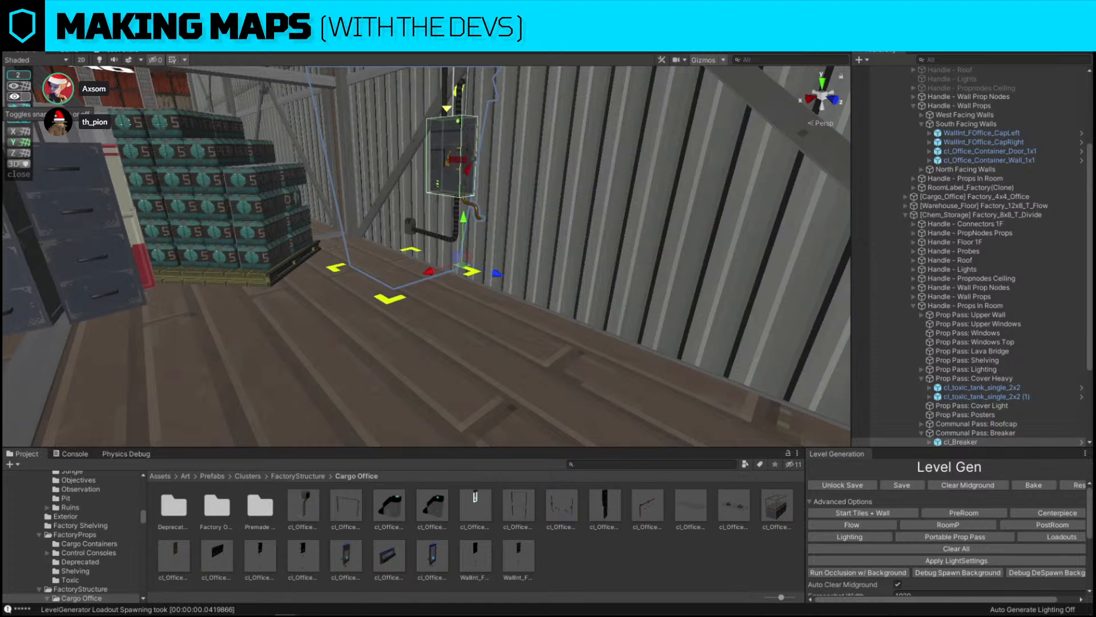
Turn off snapping, lower the breaker box slightly on the wall, and turn snapping back on
click(15, 97)
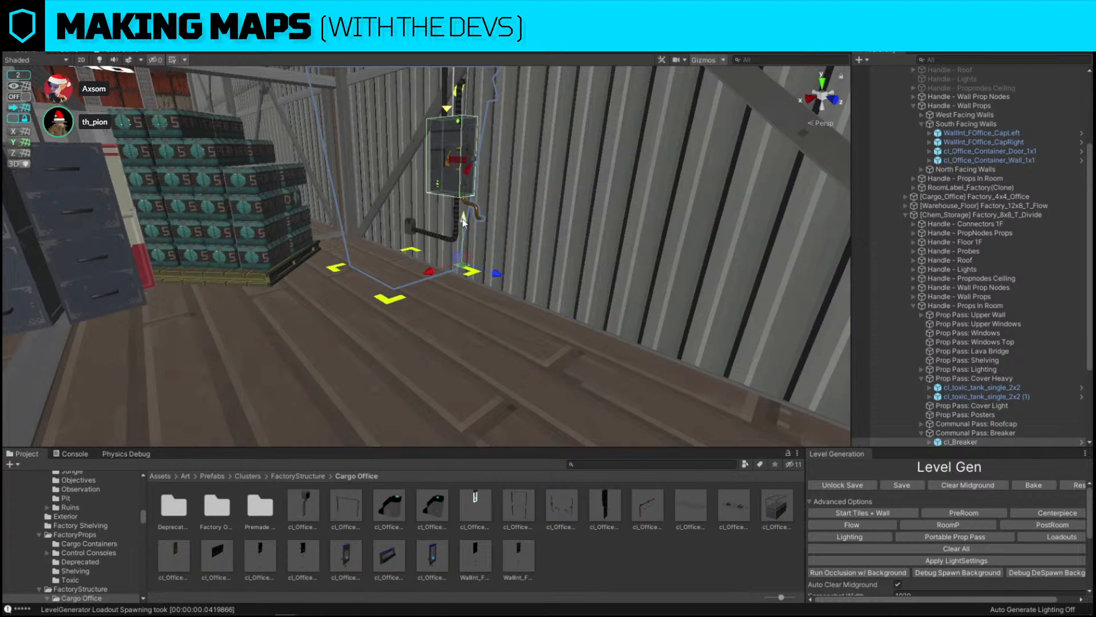
drag(464, 220, 465, 246)
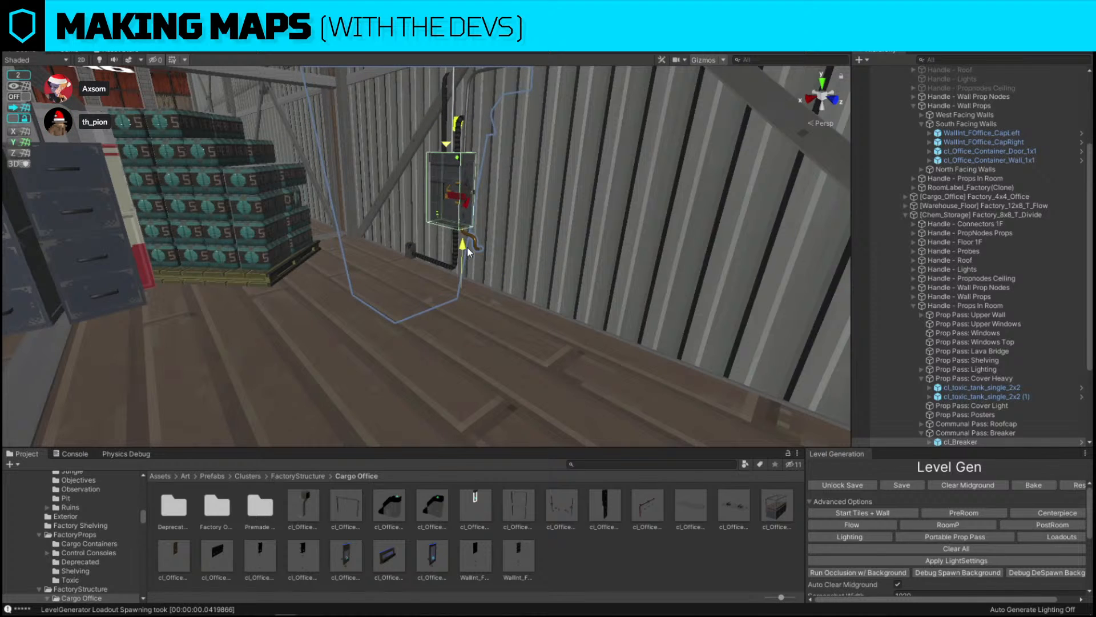
click(24, 97)
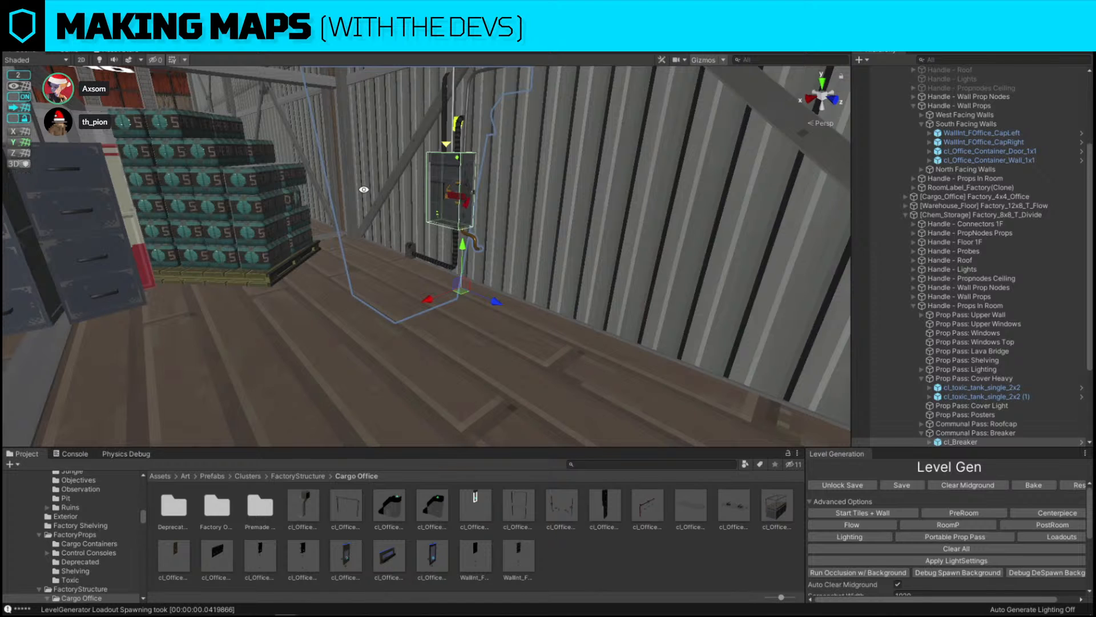
scroll(937, 531, down, 5)
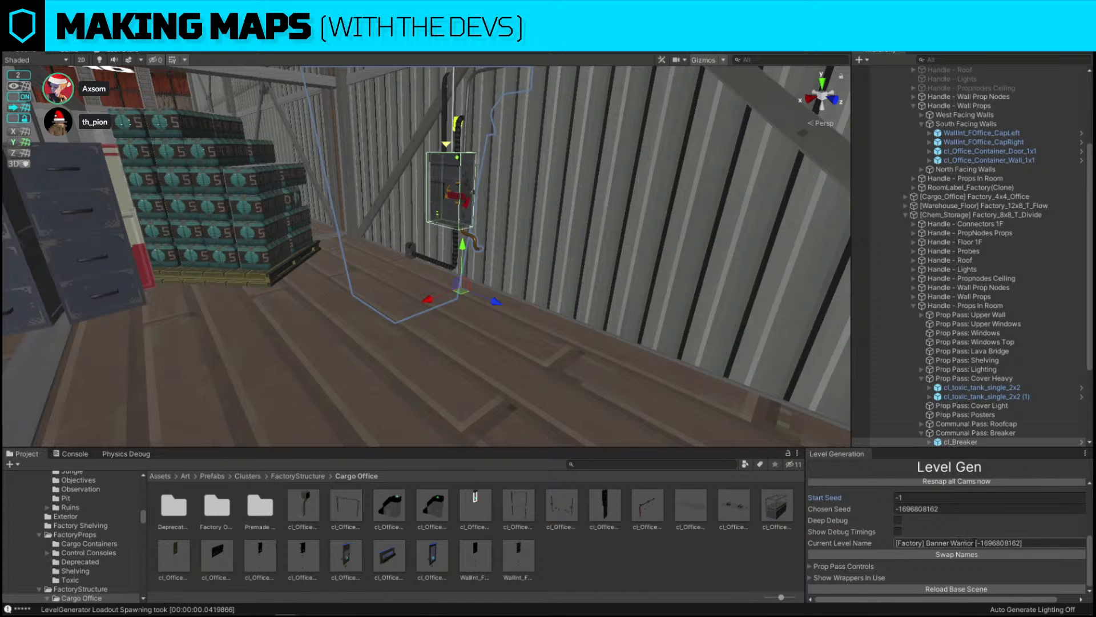
Select the office desk cluster and close the Replace Selection dialog without replacing anything
right_drag(295, 161, 482, 268)
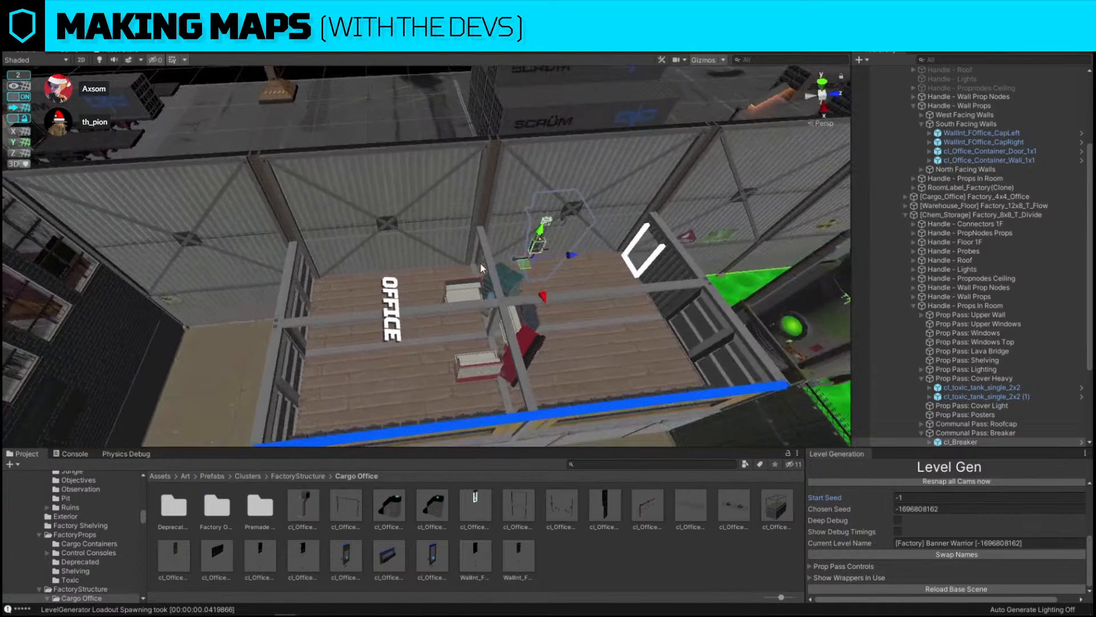
drag(572, 256, 438, 265)
right_drag(421, 221, 482, 331)
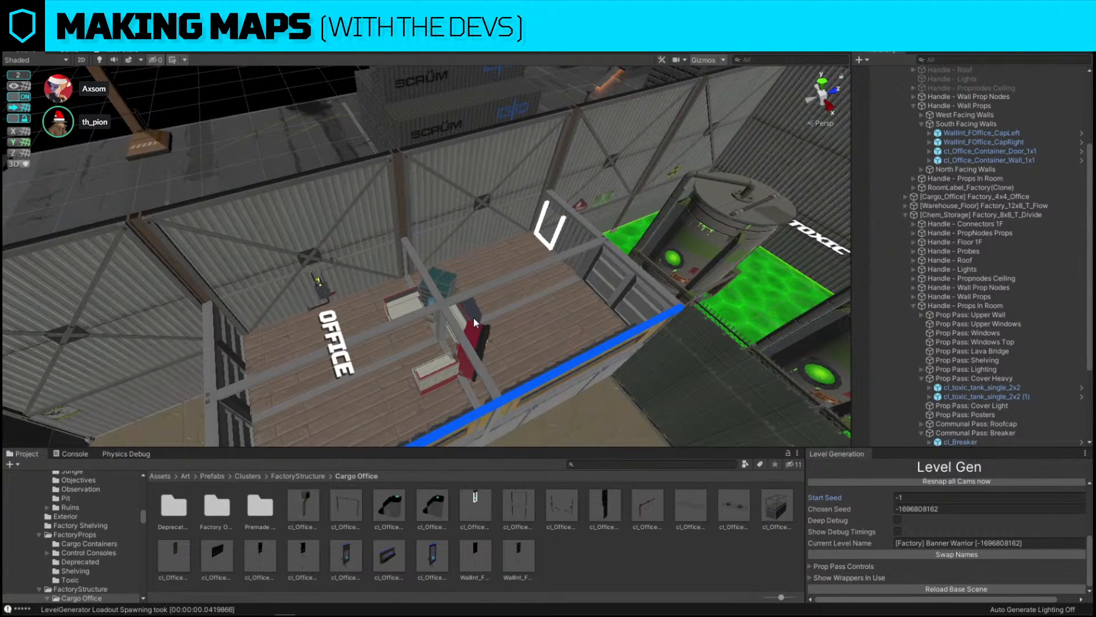
click(474, 321)
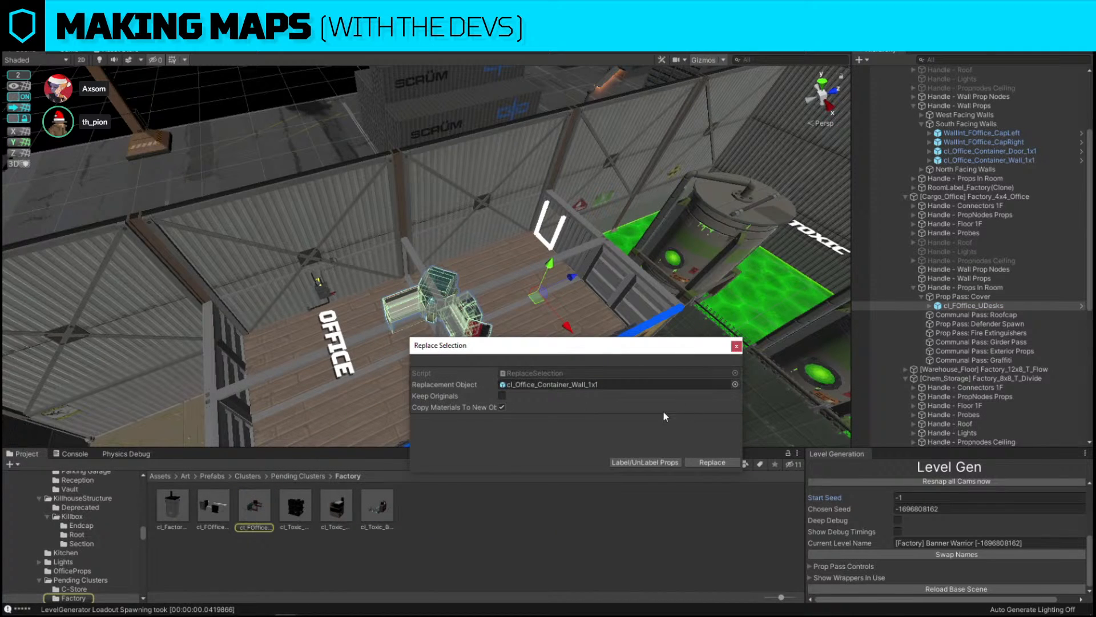
click(737, 346)
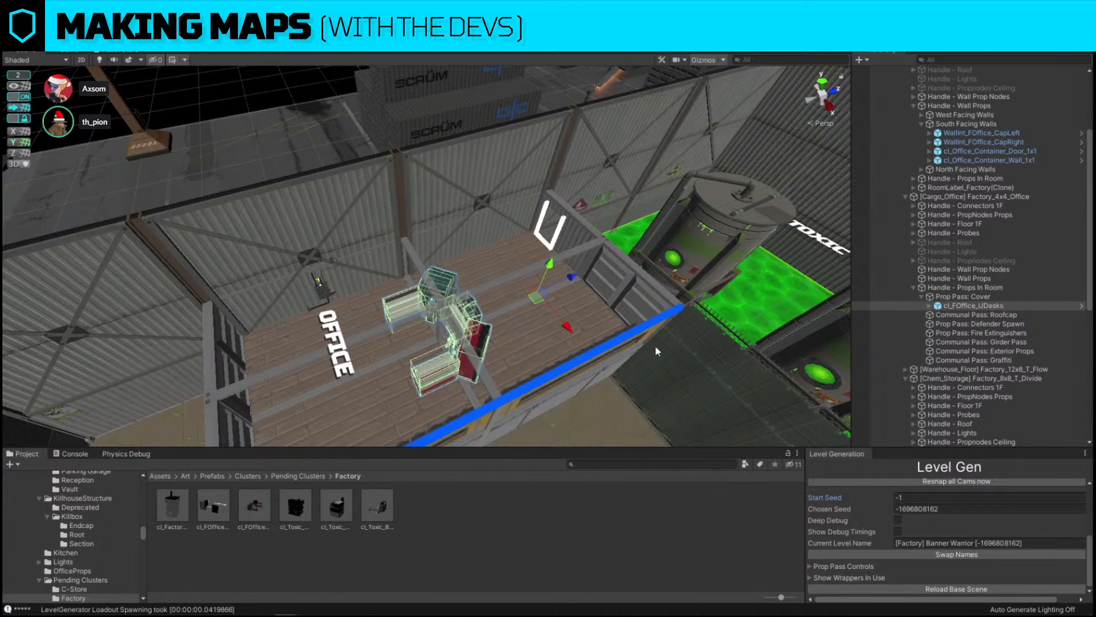
click(606, 464)
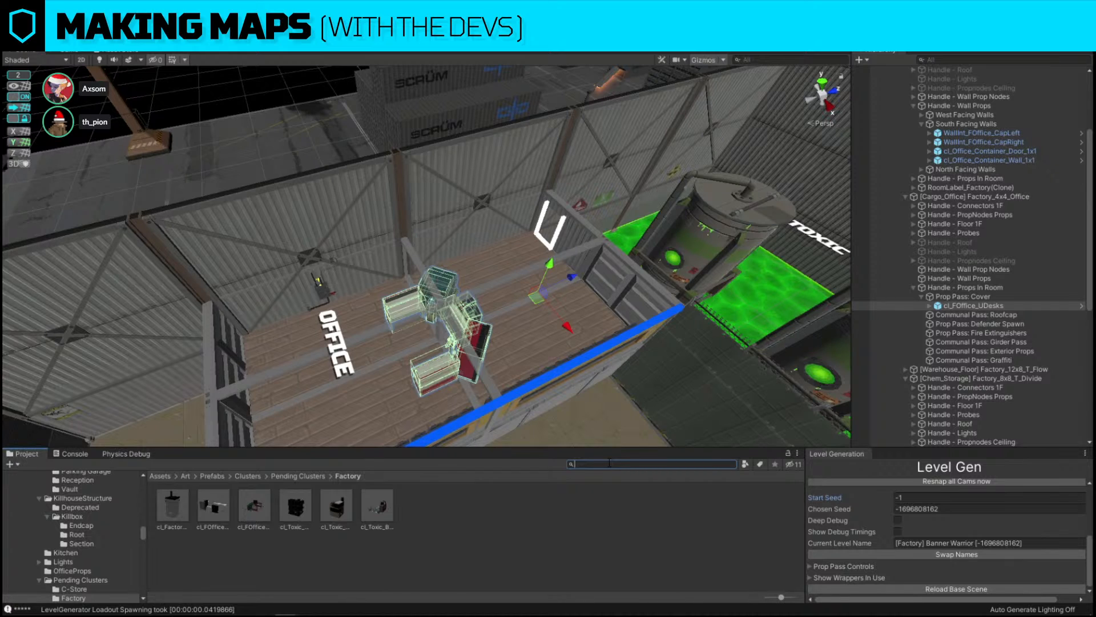
key(w)
mouse_move(528, 342)
right_down()
mouse_move(638, 210)
mouse_move(693, 314)
mouse_move(529, 338)
right_up()
Reposition the first toxic tank into the back corner of the toxic room
click(424, 287)
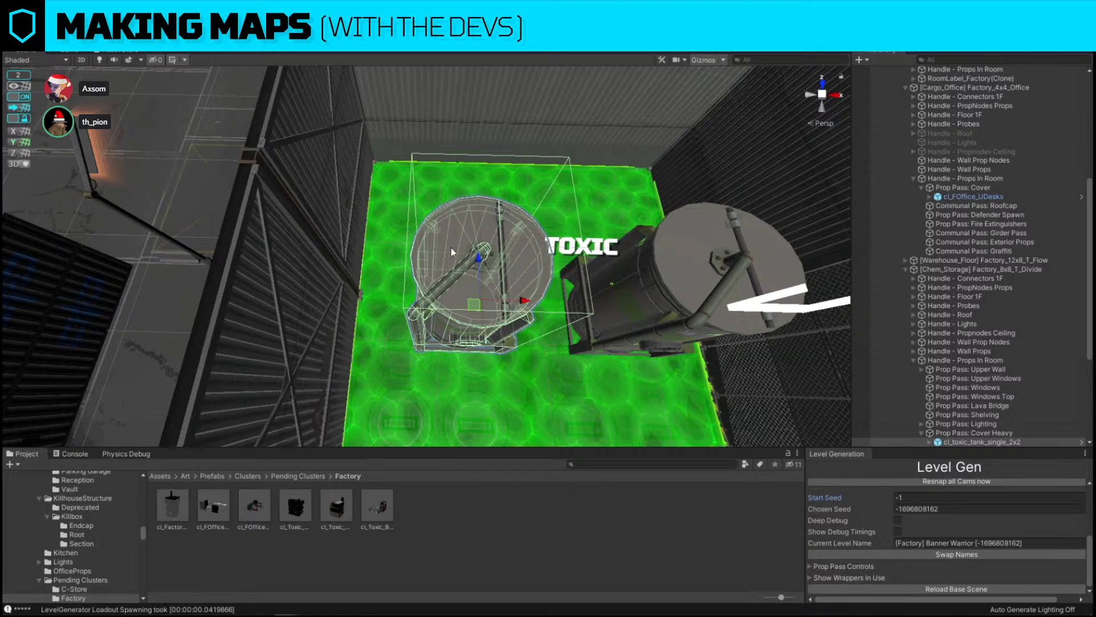
right_drag(451, 248, 392, 341)
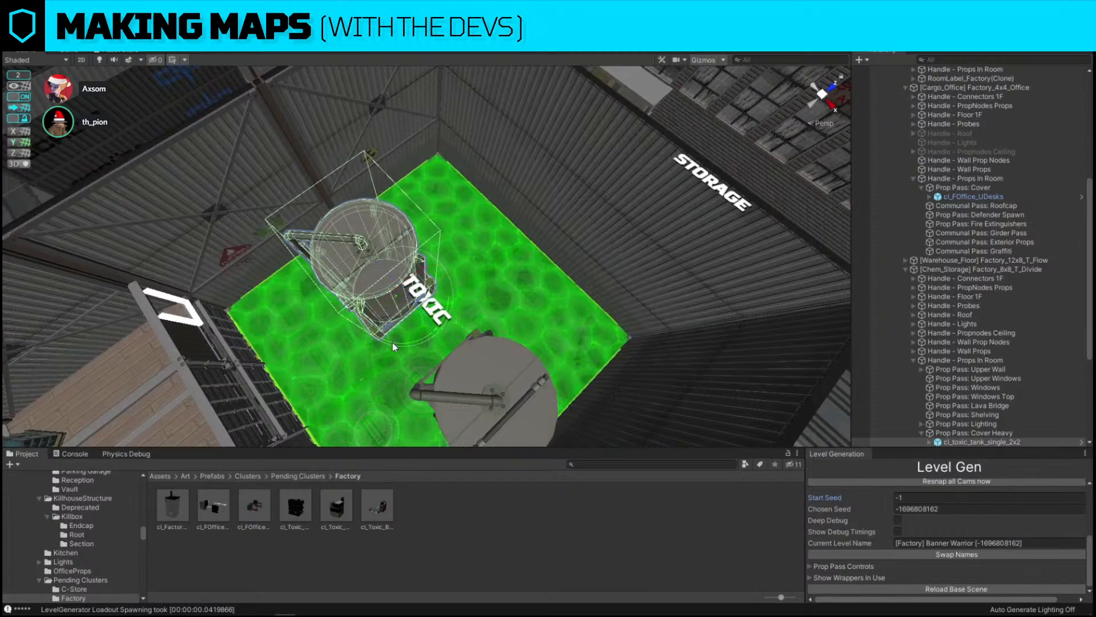
key(w)
drag(402, 310, 359, 227)
key(a)
key(w)
right_drag(359, 227, 512, 204)
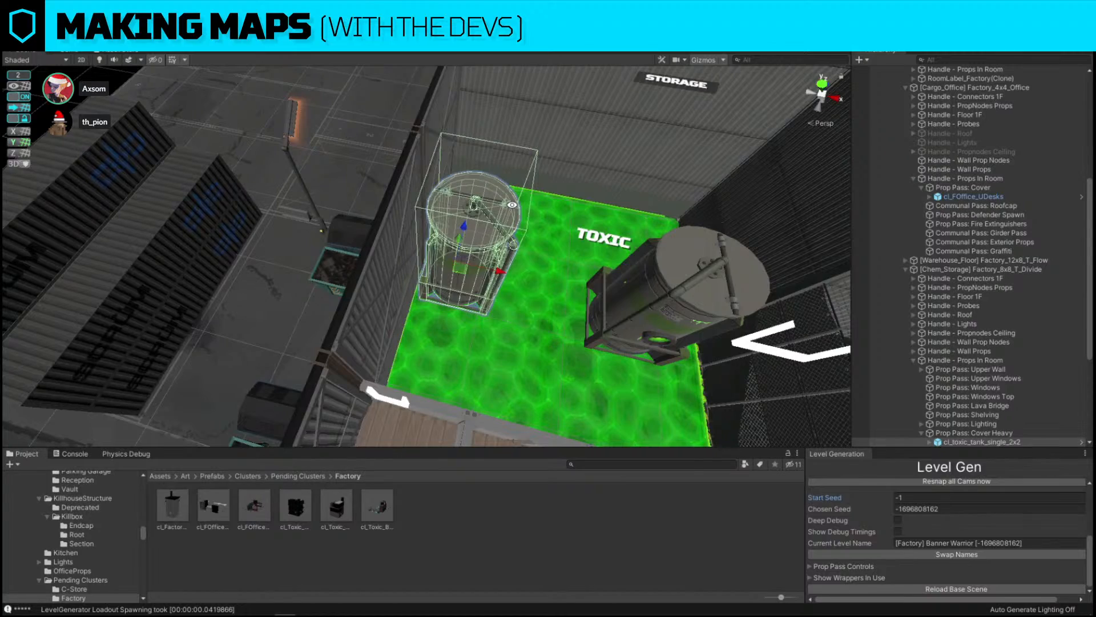
right_drag(415, 240, 486, 207)
key(s)
Hide the L_Snap layer in the scene and select the office desk cluster
click(1022, 41)
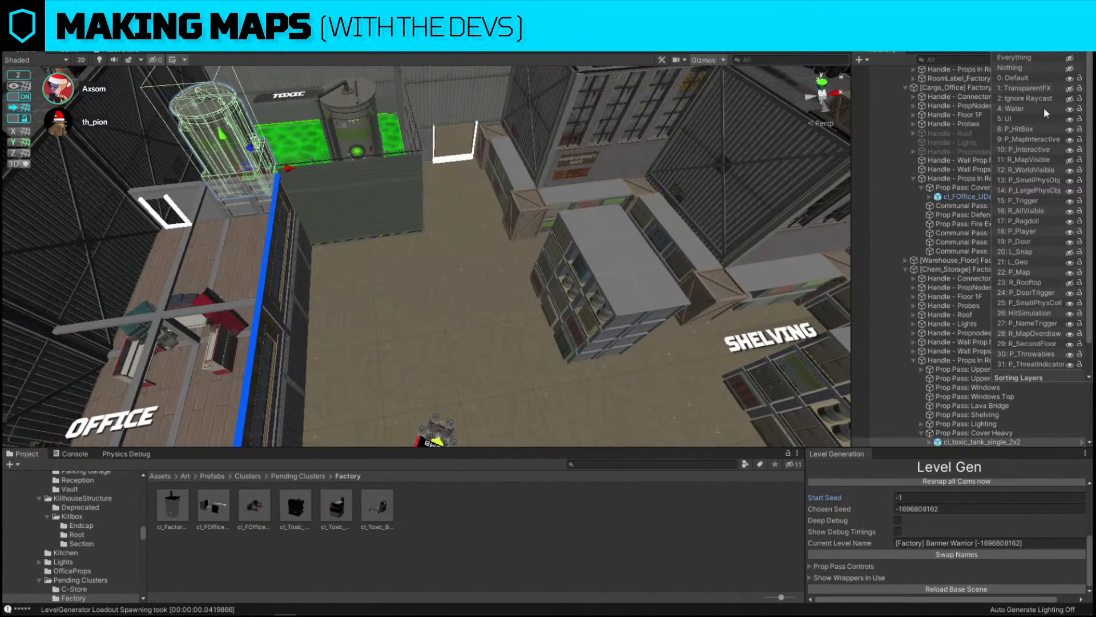
click(1070, 253)
key(w)
right_drag(571, 228, 478, 181)
click(385, 225)
right_drag(384, 225, 324, 257)
click(352, 341)
key(d)
right_drag(352, 341, 322, 261)
alt+drag(400, 258, 562, 221)
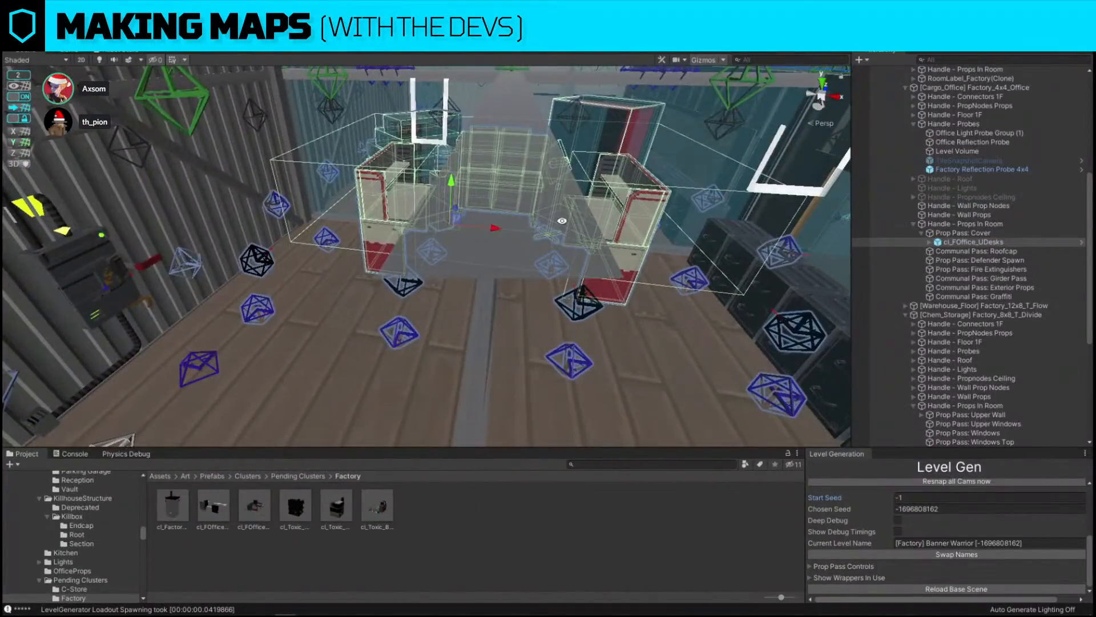
Move the office desk cluster out of the building onto open ground and frame it
alt+drag(401, 265, 448, 226)
drag(399, 193, 400, 171)
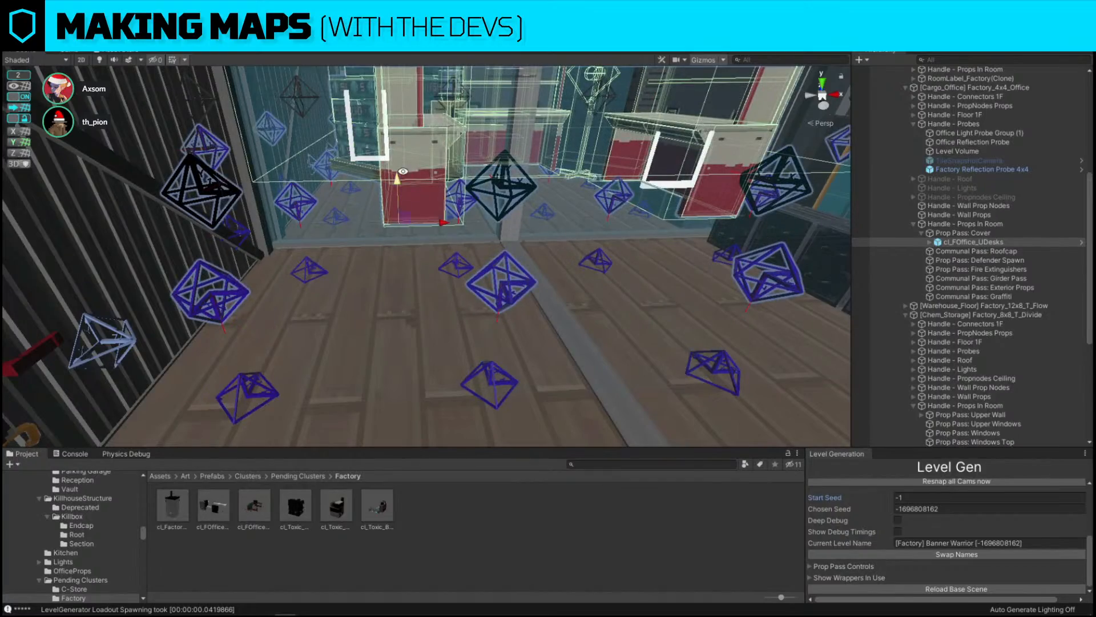
alt+drag(258, 356, 480, 292)
alt+drag(456, 218, 469, 288)
key(s)
right_drag(470, 289, 500, 285)
drag(604, 200, 167, 196)
key(w)
right_drag(167, 196, 324, 218)
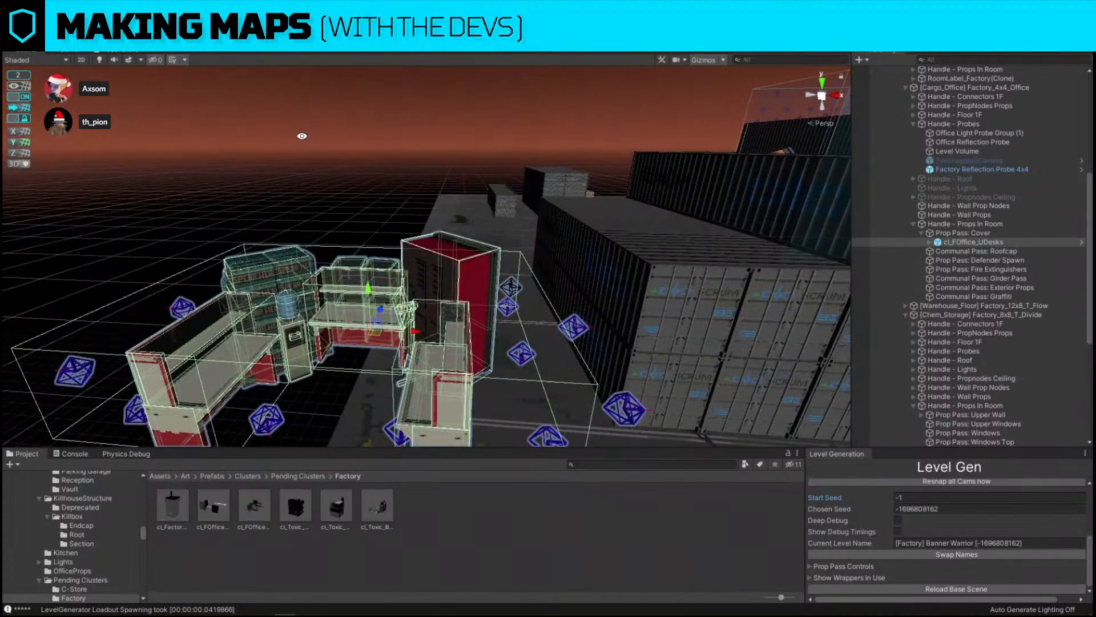
click(323, 218)
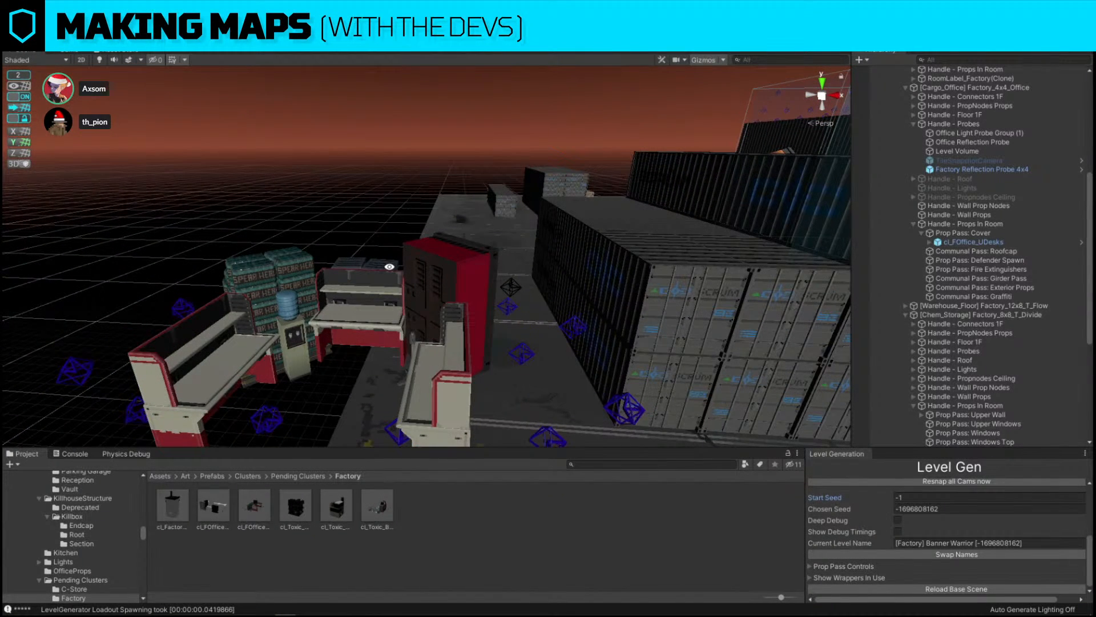
click(320, 297)
key(f)
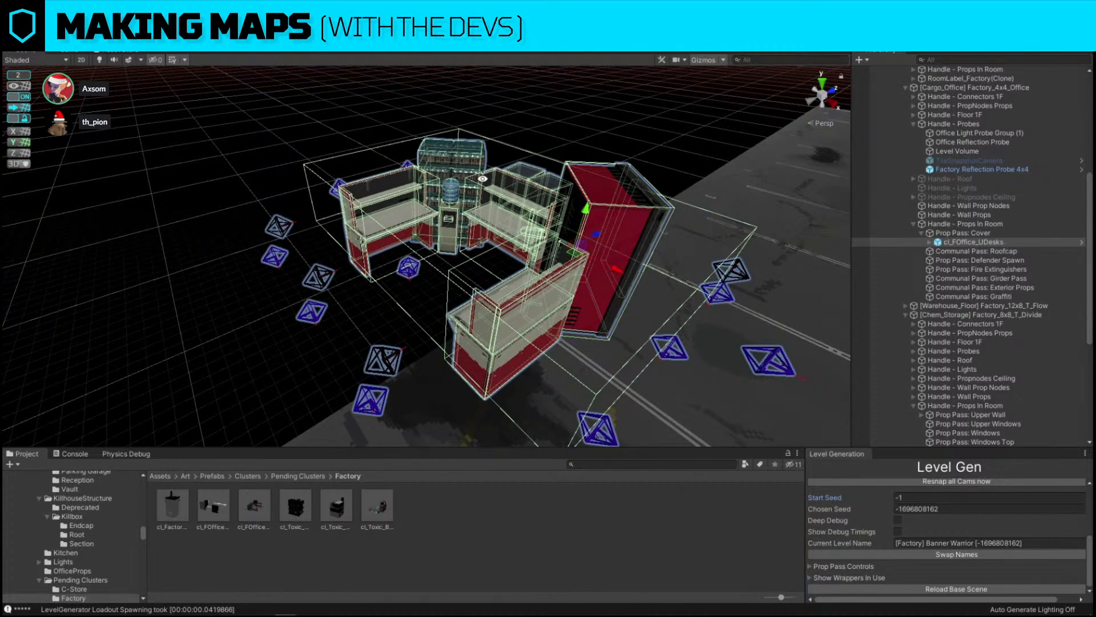
Expand the office desk cluster in the hierarchy and disable its Prefabs child to expose its nodes
click(551, 130)
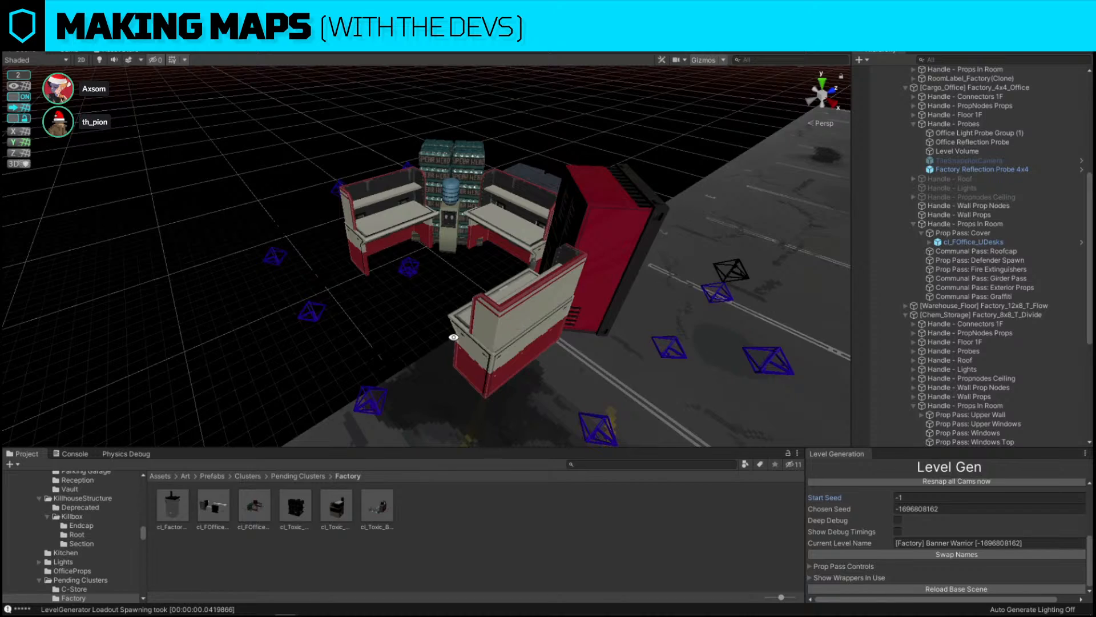
click(471, 209)
key(s)
right_drag(471, 209, 491, 161)
key(w)
click(932, 243)
click(931, 243)
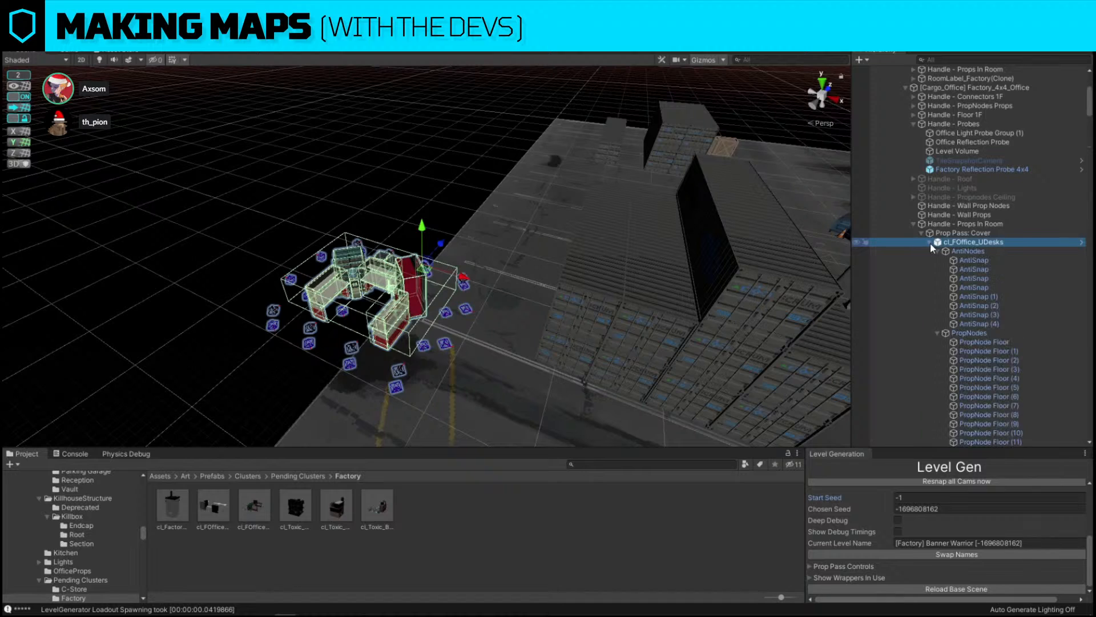
click(931, 242)
click(930, 242)
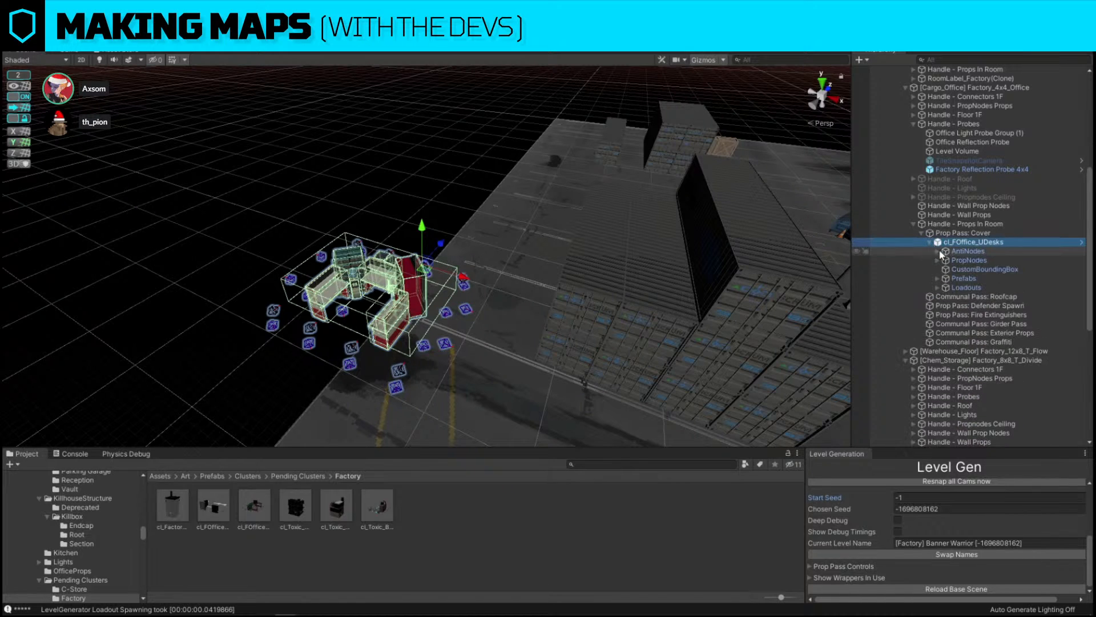
click(971, 279)
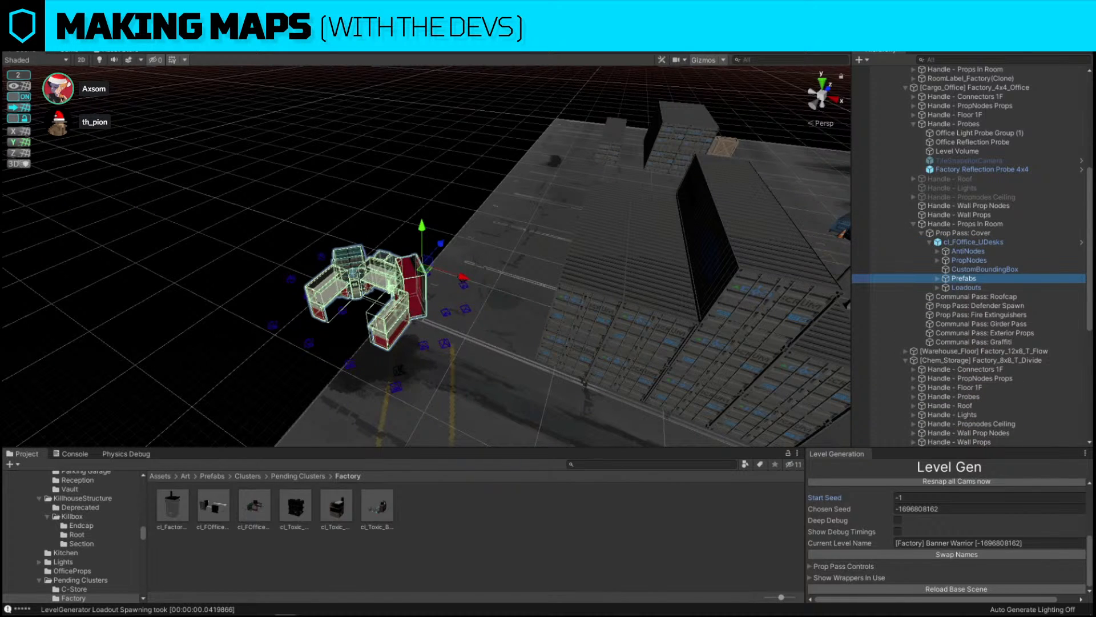
key(alt+shift+a)
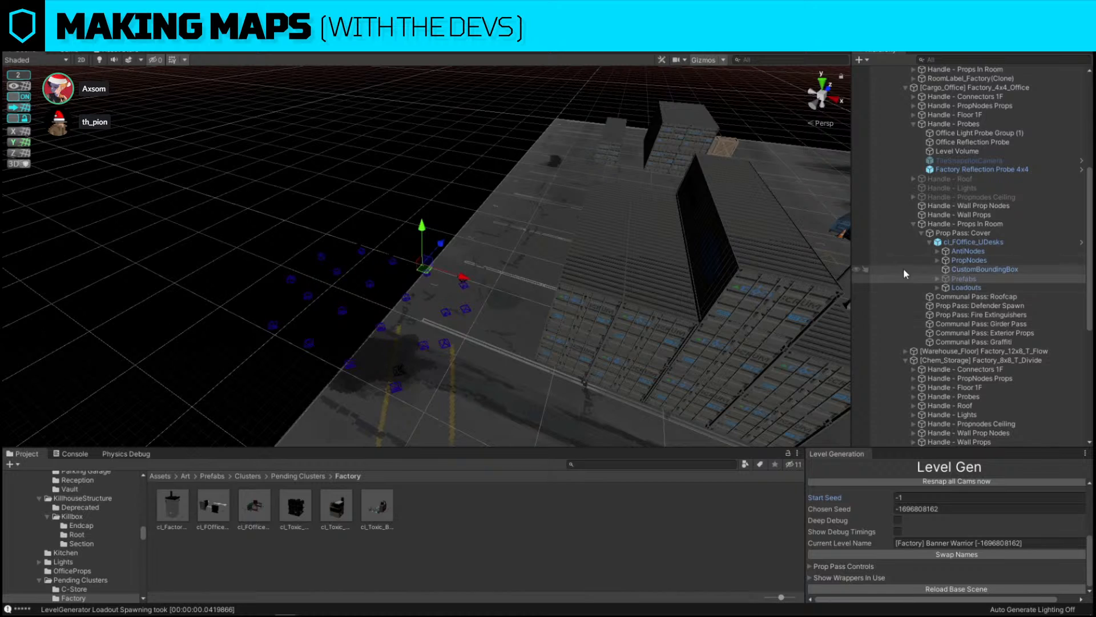
Move the office desk cluster's nodes back into the office room of the factory
click(460, 150)
scroll(460, 150, up, 5)
alt+drag(416, 173, 477, 200)
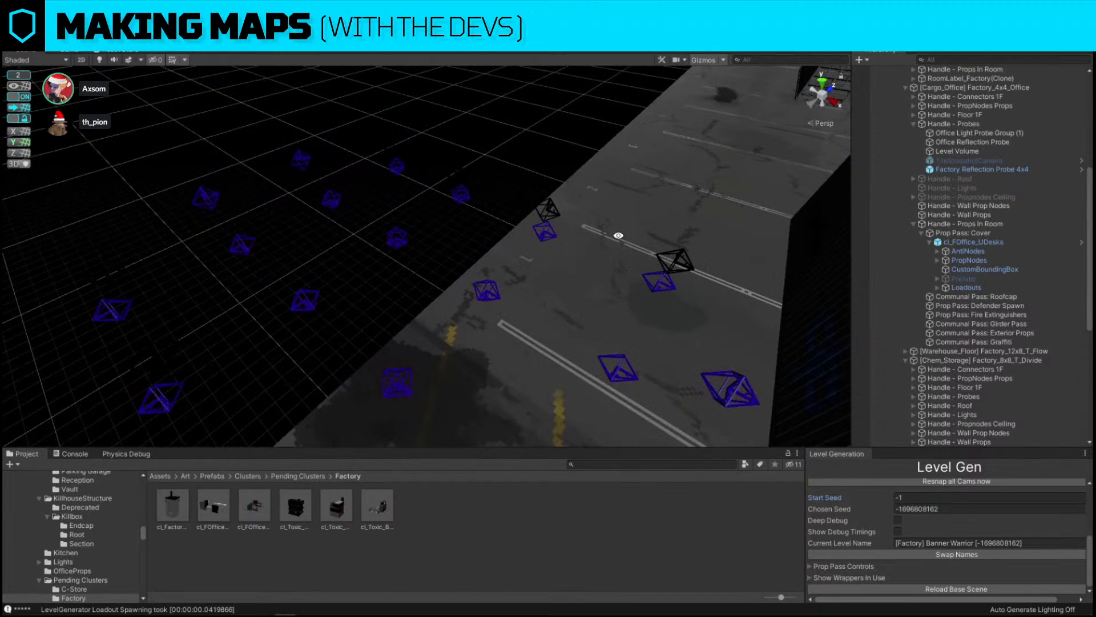
click(111, 308)
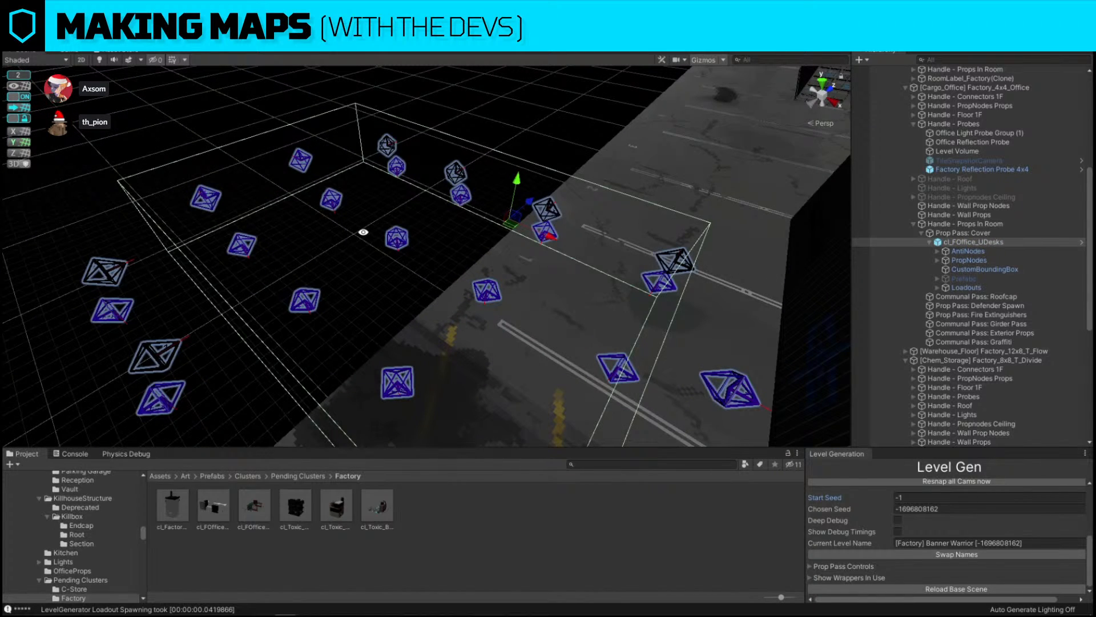
key(s)
right_drag(363, 232, 445, 256)
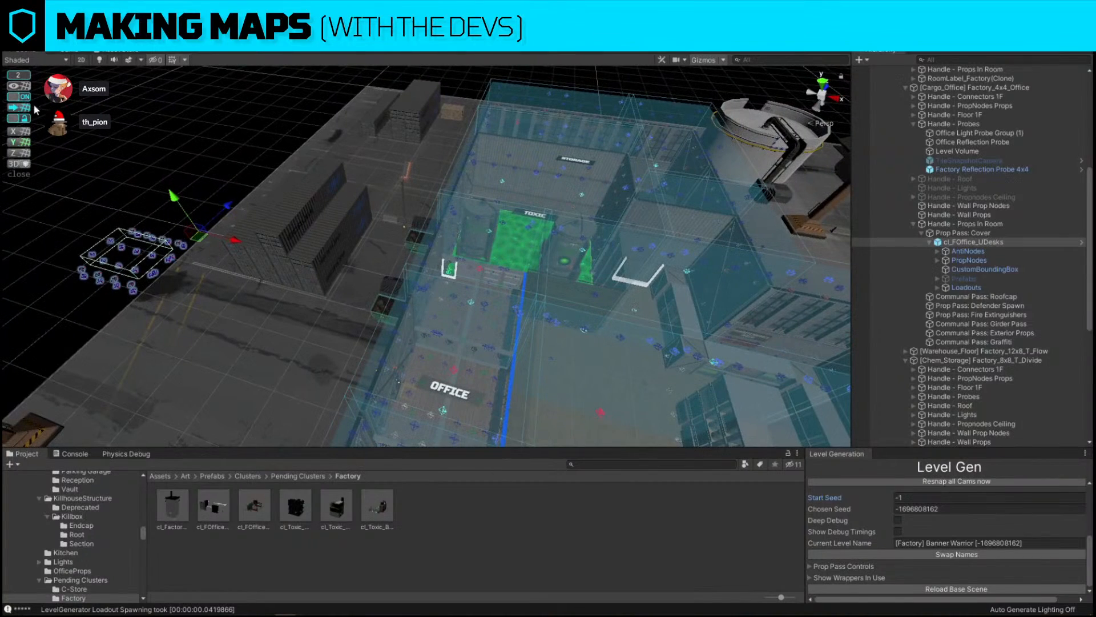
drag(201, 236, 466, 321)
right_drag(512, 300, 394, 209)
key(w)
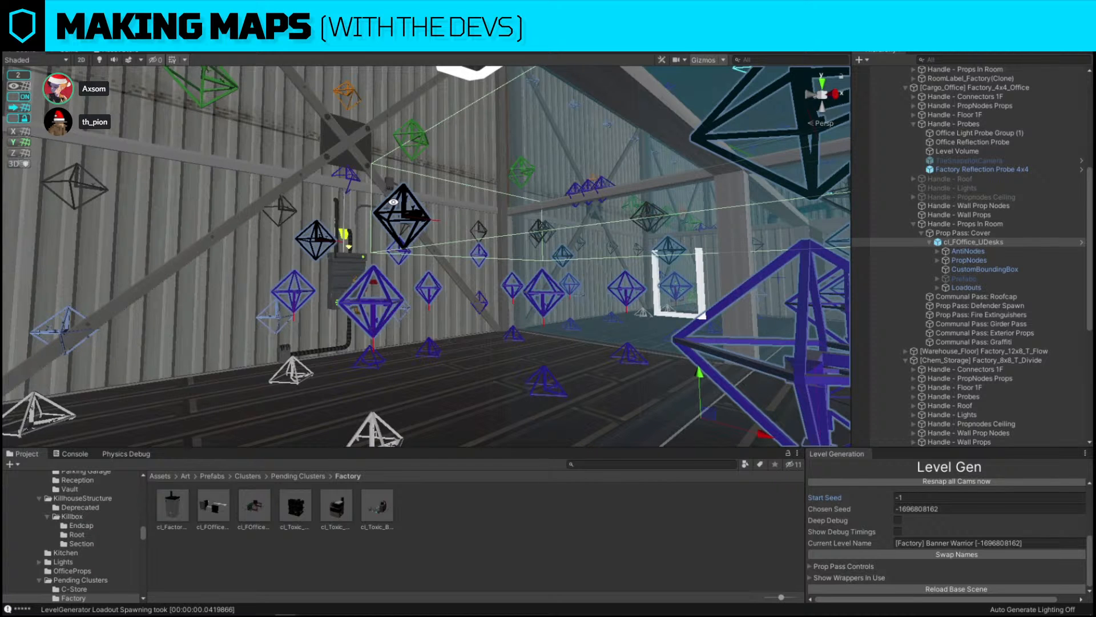
Adjust the office desk cluster's position so its bounding box sits within the office floor
key(w)
right_drag(394, 202, 629, 230)
key(s)
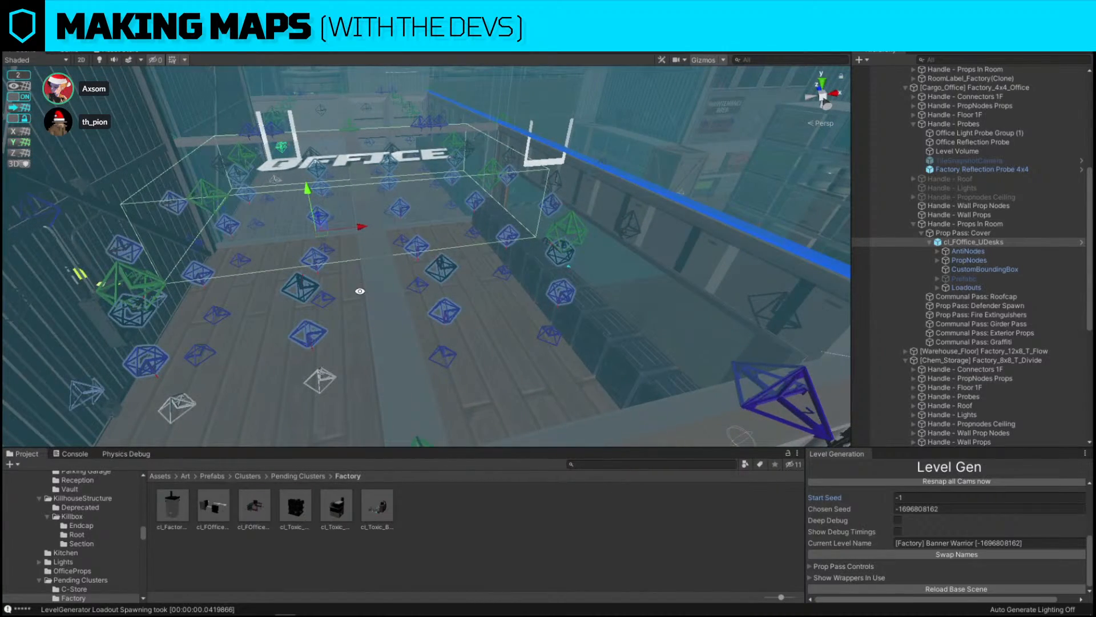
key(w)
right_drag(563, 239, 481, 214)
drag(298, 250, 330, 270)
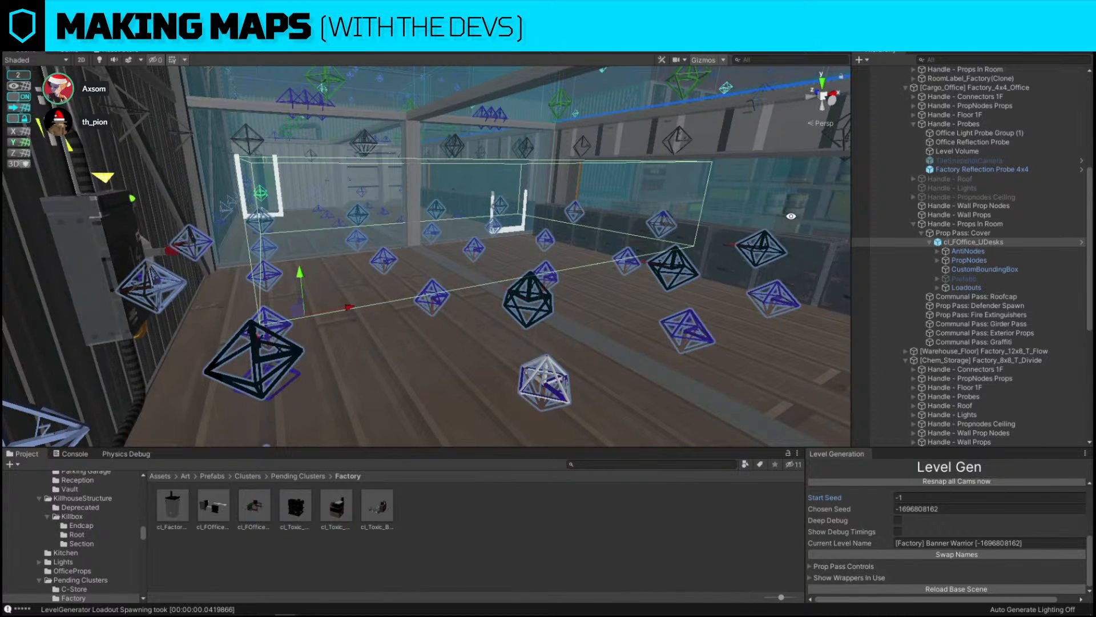
right_drag(377, 231, 472, 205)
key(w)
right_drag(570, 281, 472, 281)
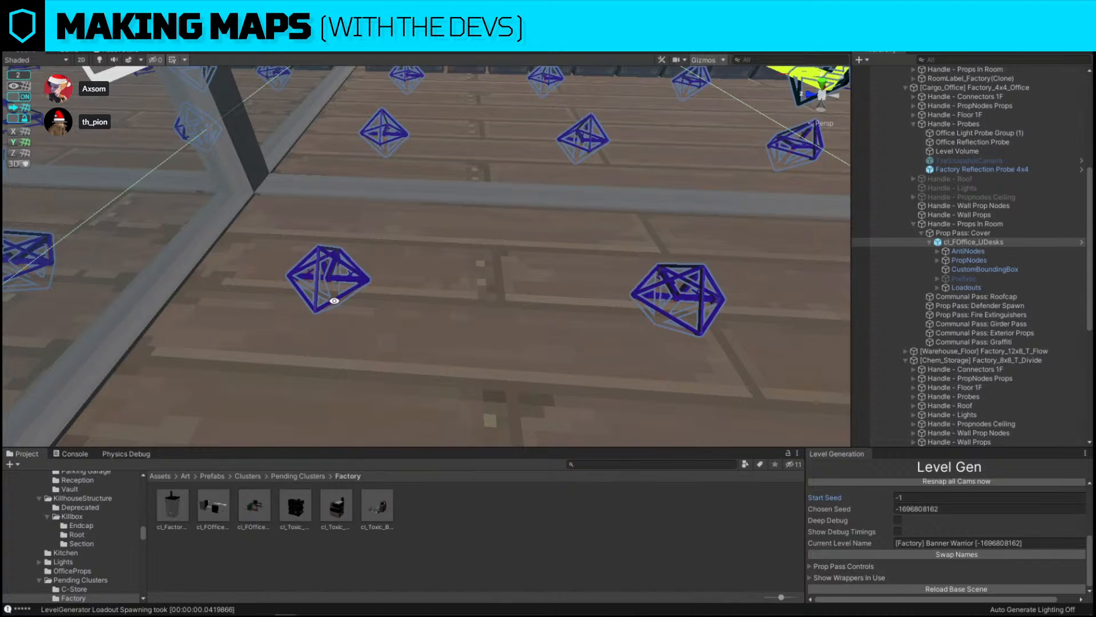
right_drag(335, 300, 547, 269)
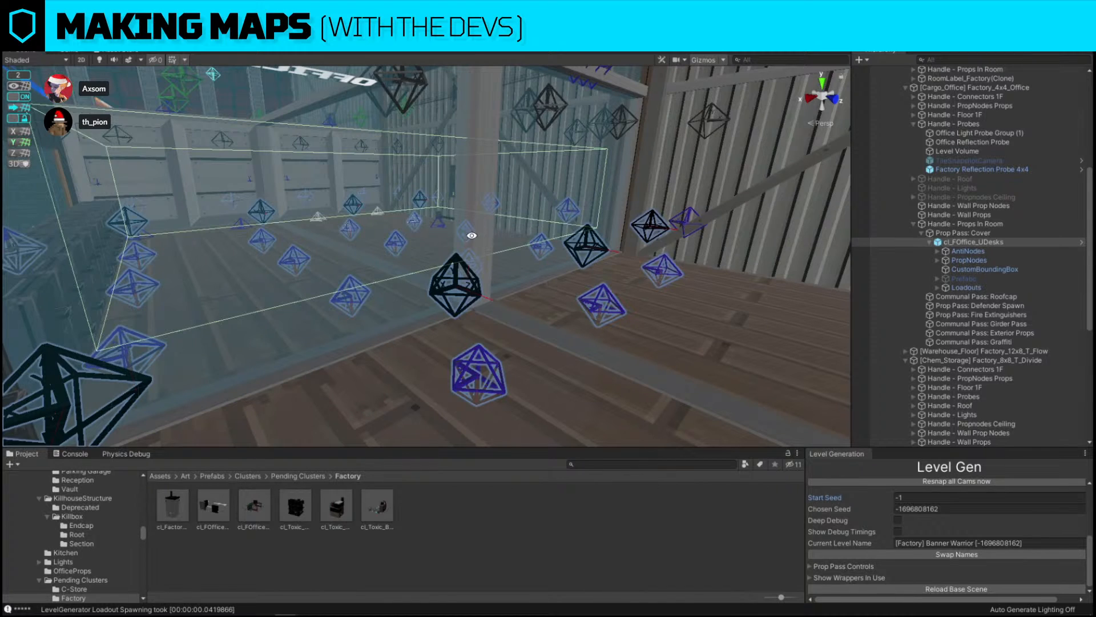
right_drag(545, 288, 251, 199)
drag(252, 200, 534, 241)
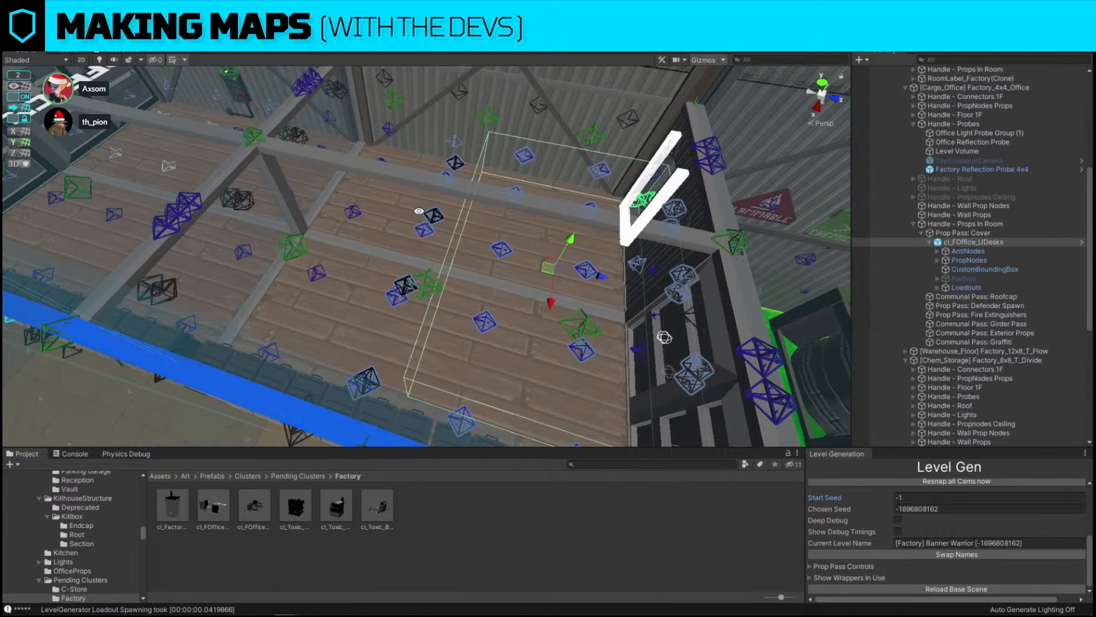
mouse_move(513, 275)
right_down()
mouse_move(541, 267)
mouse_move(516, 254)
right_up()
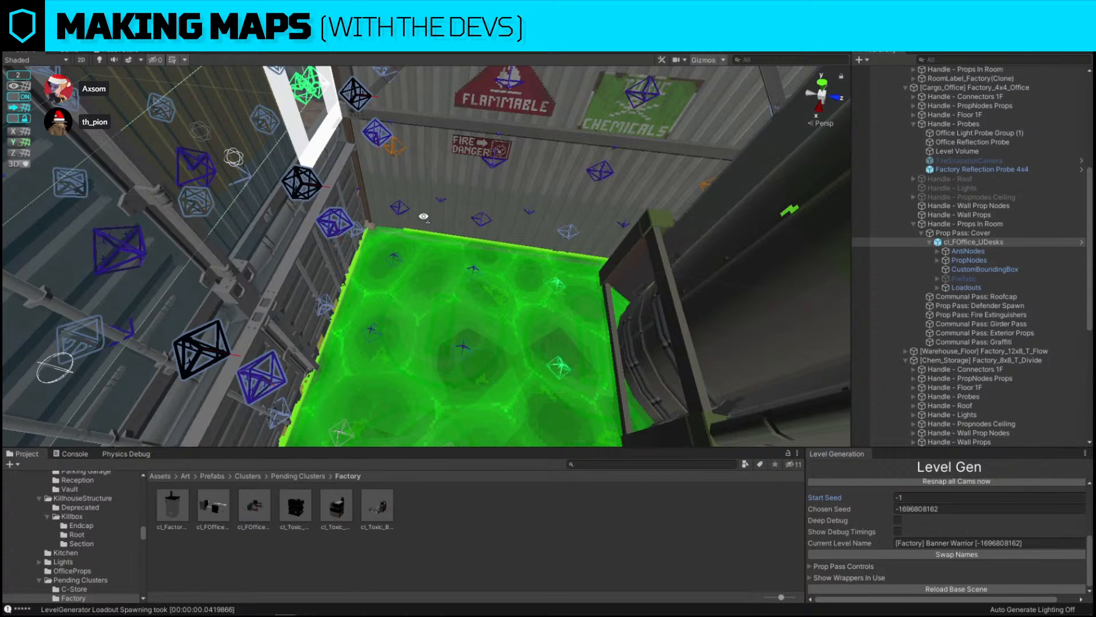
right_drag(423, 216, 462, 240)
drag(456, 205, 366, 196)
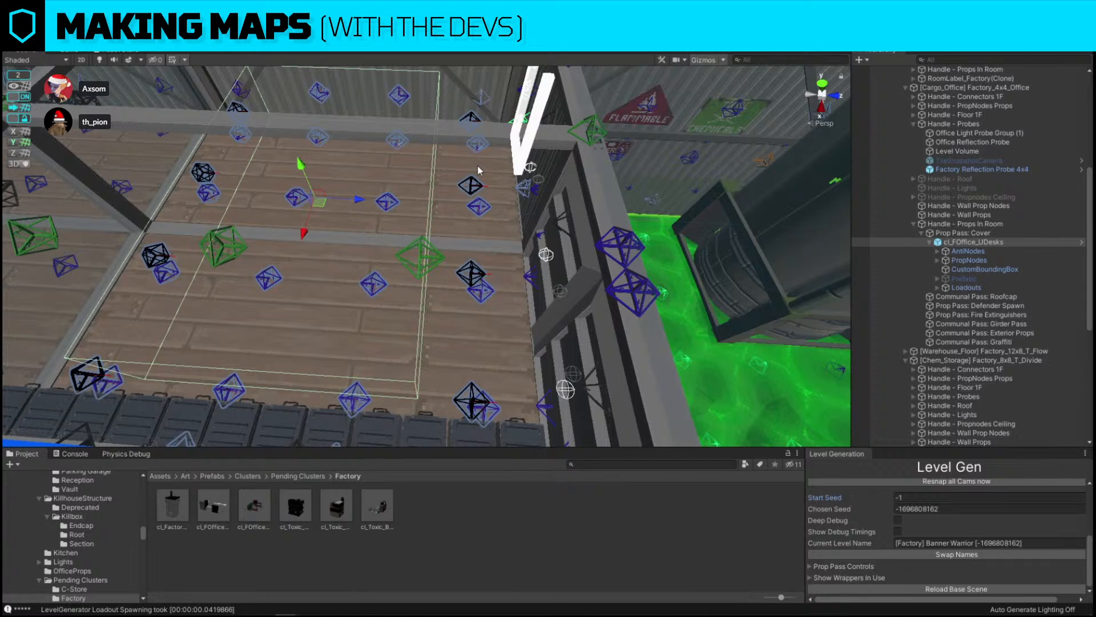
Re-enable the desk cluster's Prefabs child and collapse the Cargo Office entry in the hierarchy
click(964, 279)
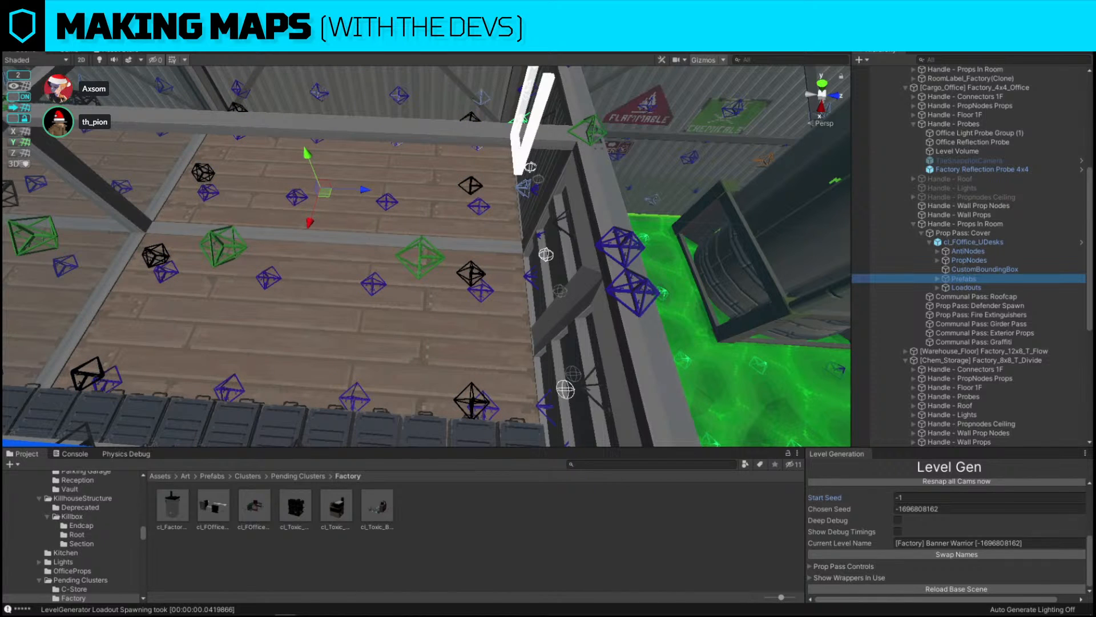
key(alt+shift+a)
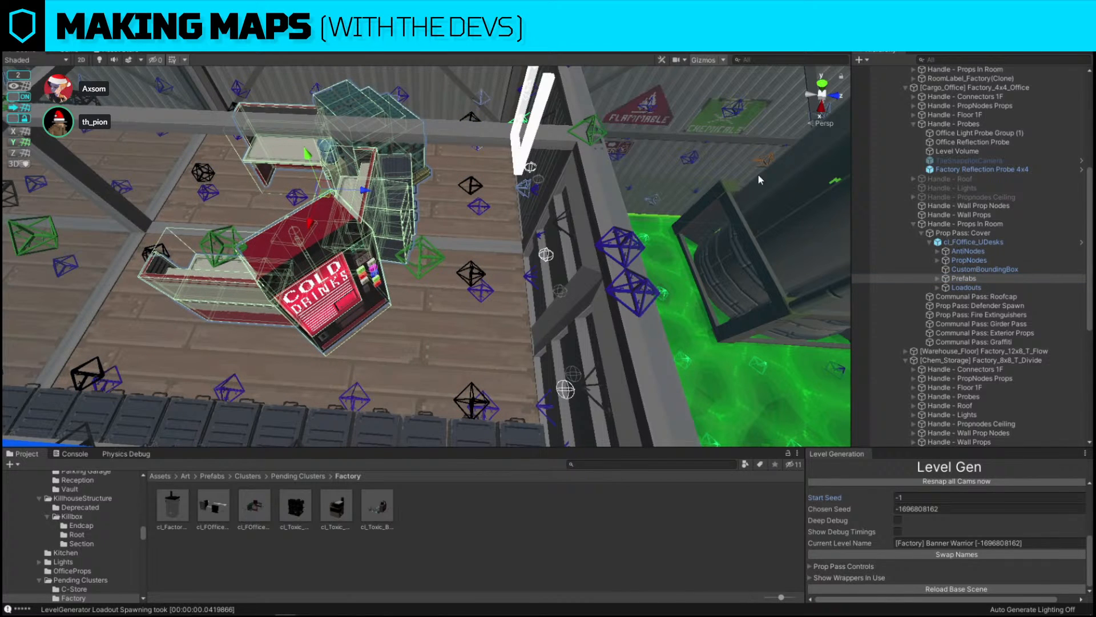
click(981, 268)
key(a)
right_drag(463, 208, 529, 193)
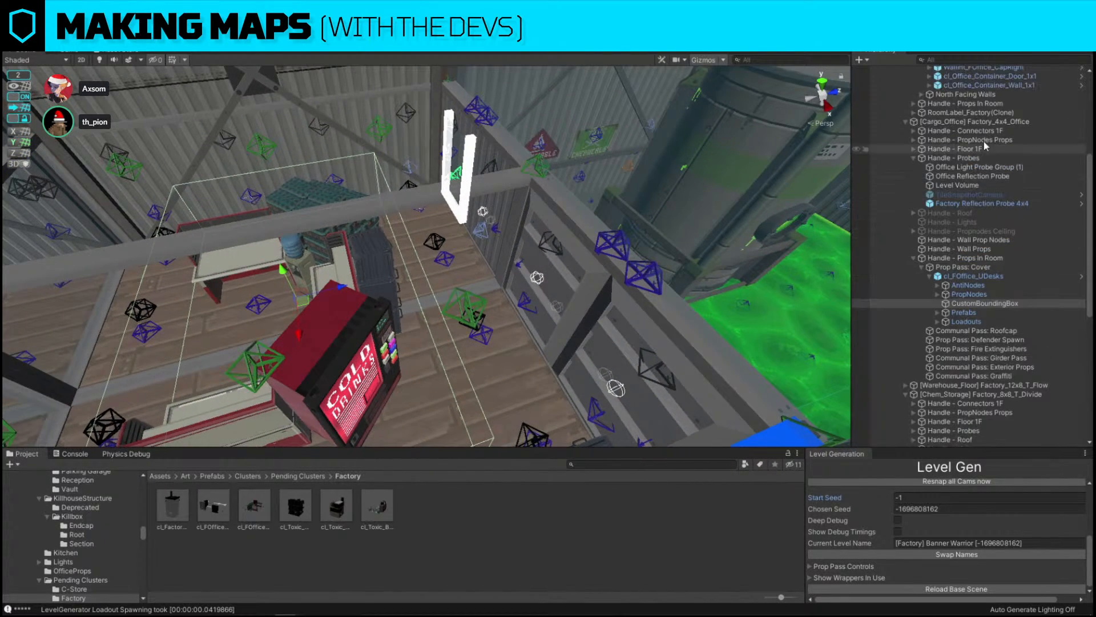
scroll(981, 183, up, 2)
click(977, 121)
right_drag(573, 193, 588, 184)
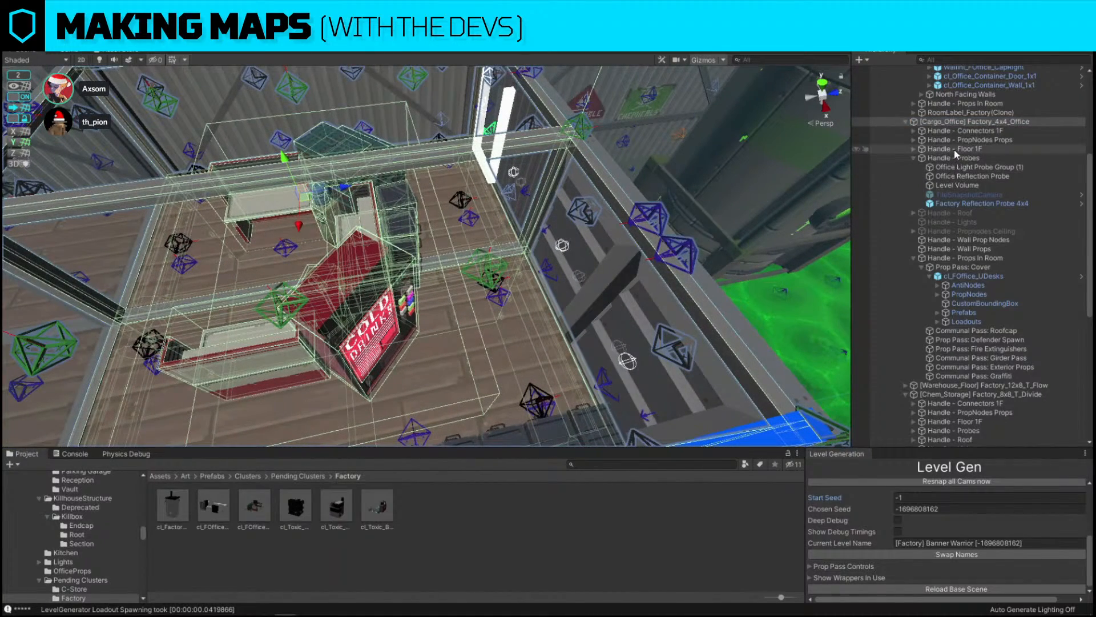
click(905, 122)
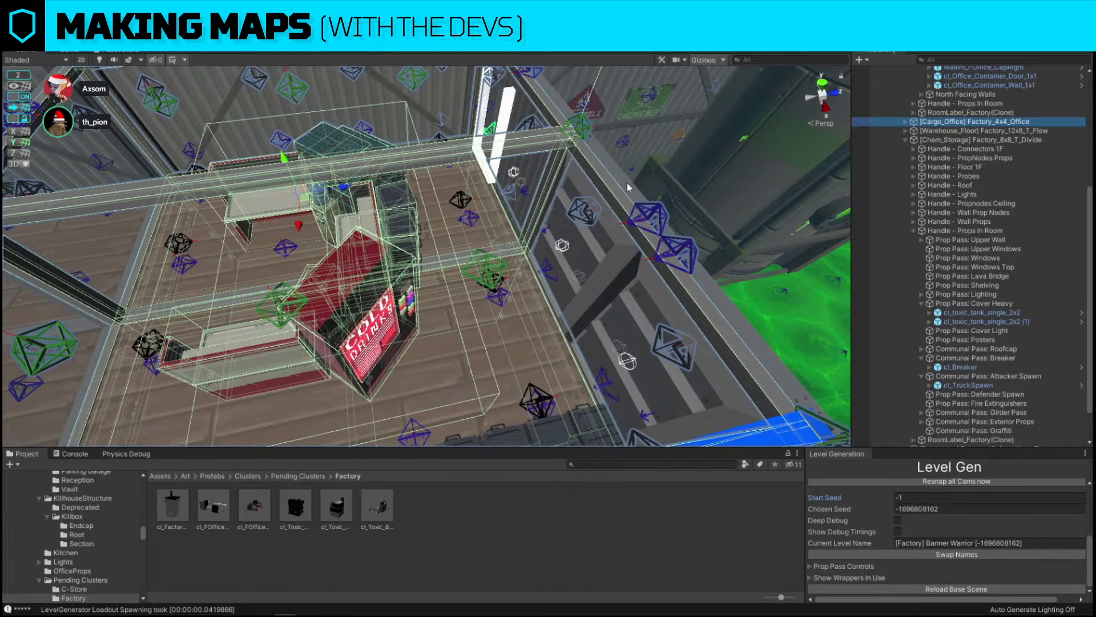
Toggle the visibility of the 20: L_Snap layer in the scene view
alt+drag(627, 182, 401, 132)
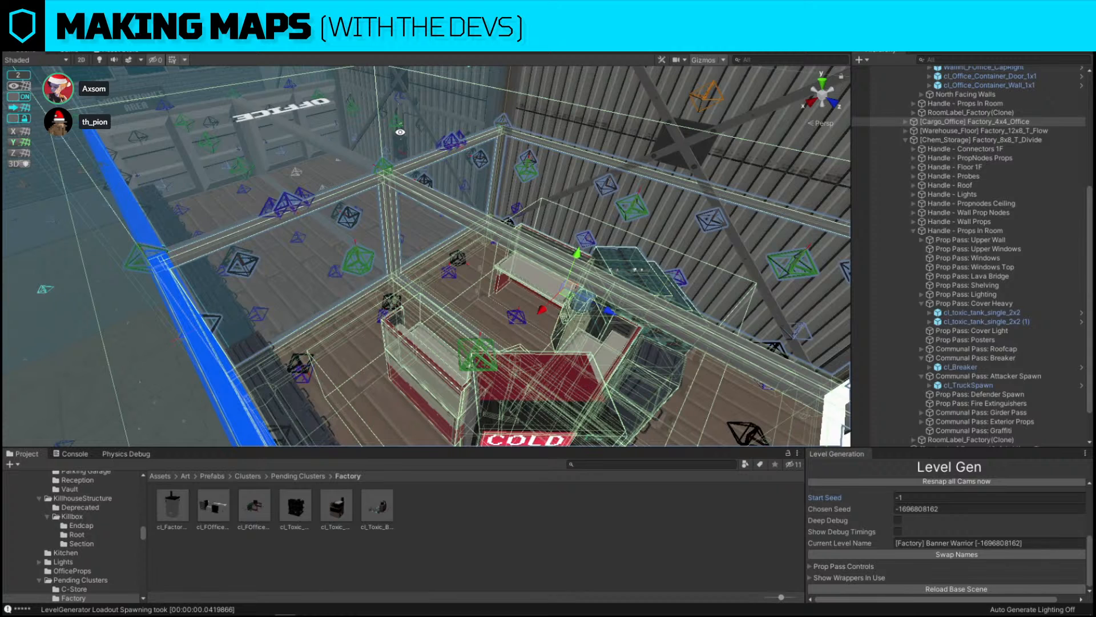
alt+drag(374, 213, 572, 196)
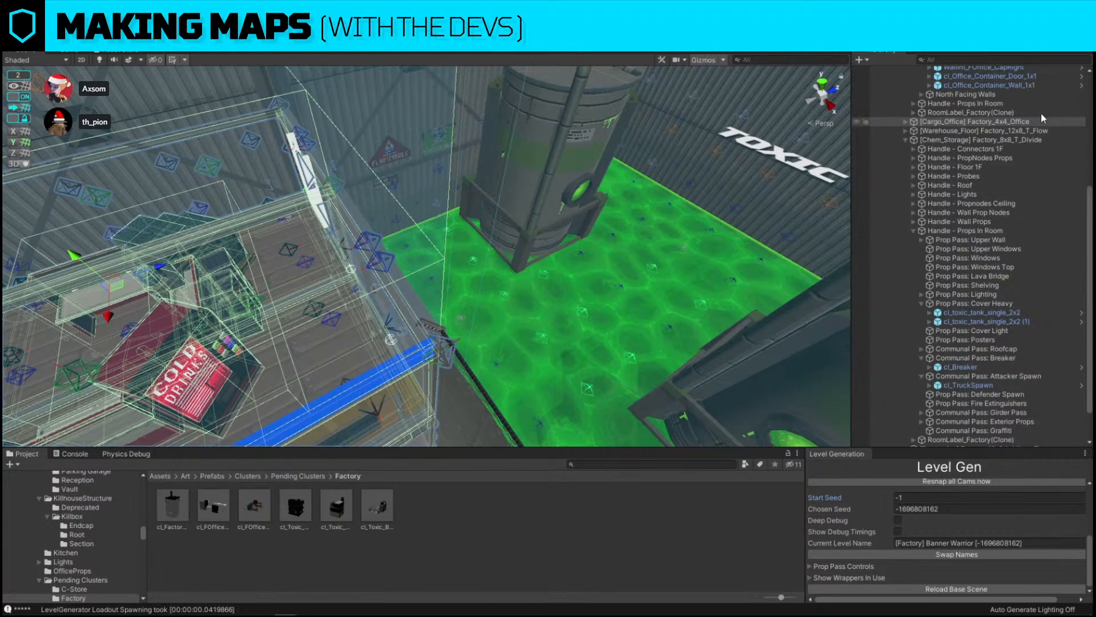
click(1007, 39)
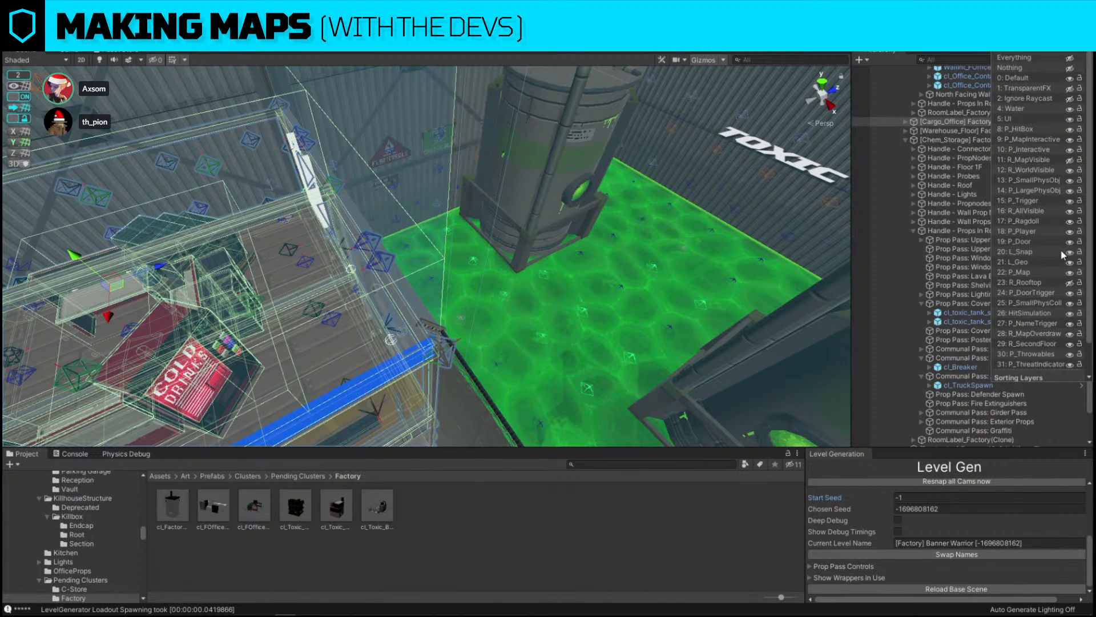
click(1019, 252)
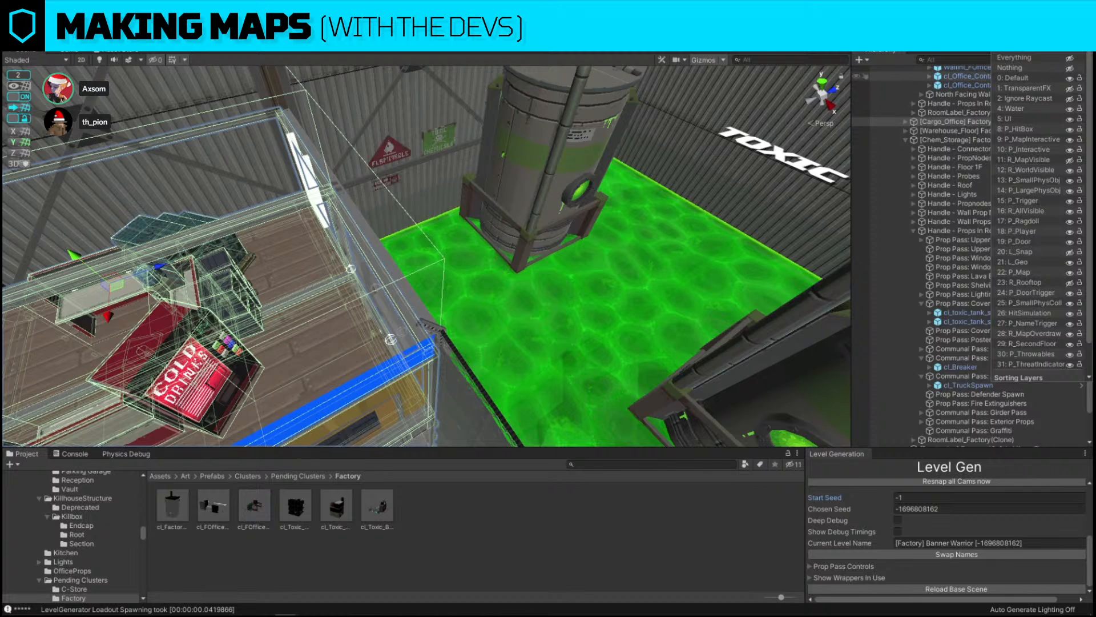
click(1070, 252)
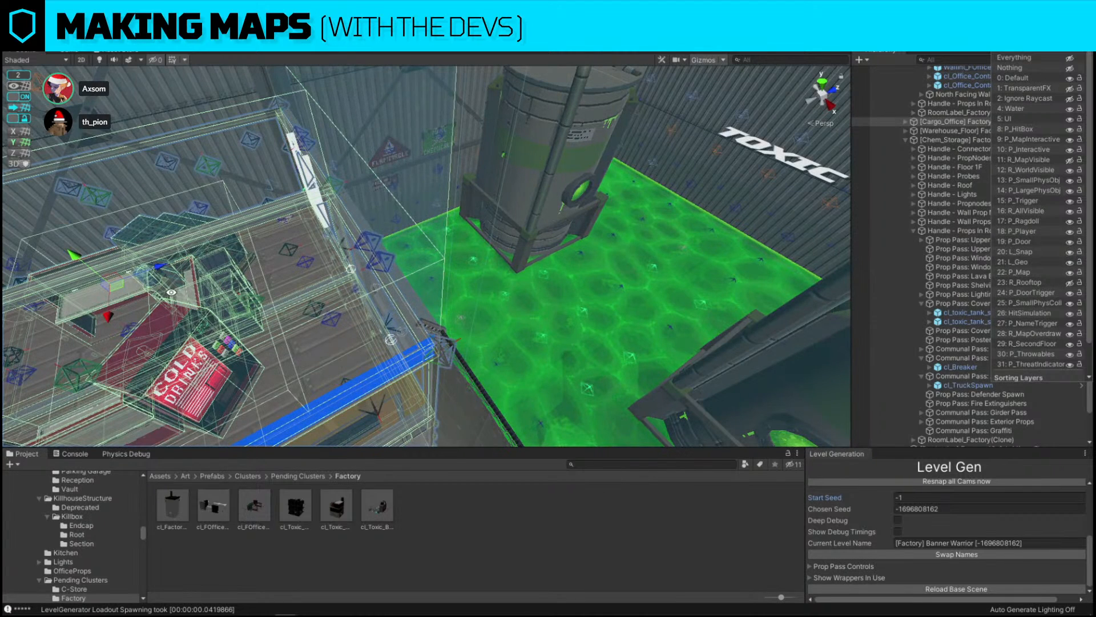
click(447, 240)
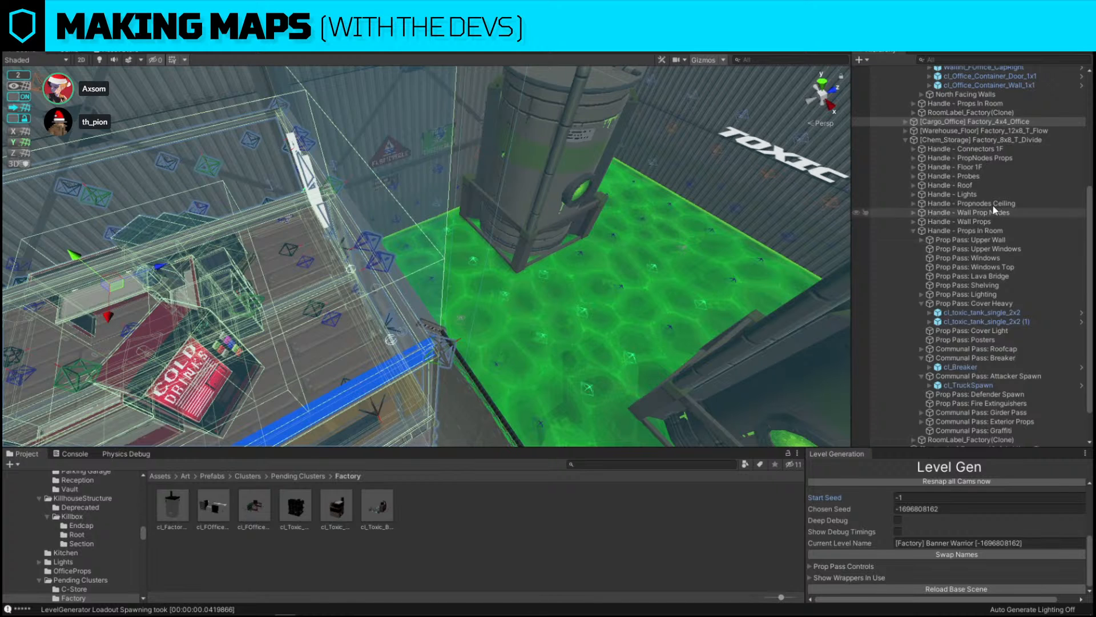
Examine the office desk cluster, its CustomBoundingBox and the office's left wall cap within the office room
click(578, 278)
key(f)
alt+drag(499, 279, 548, 258)
click(464, 214)
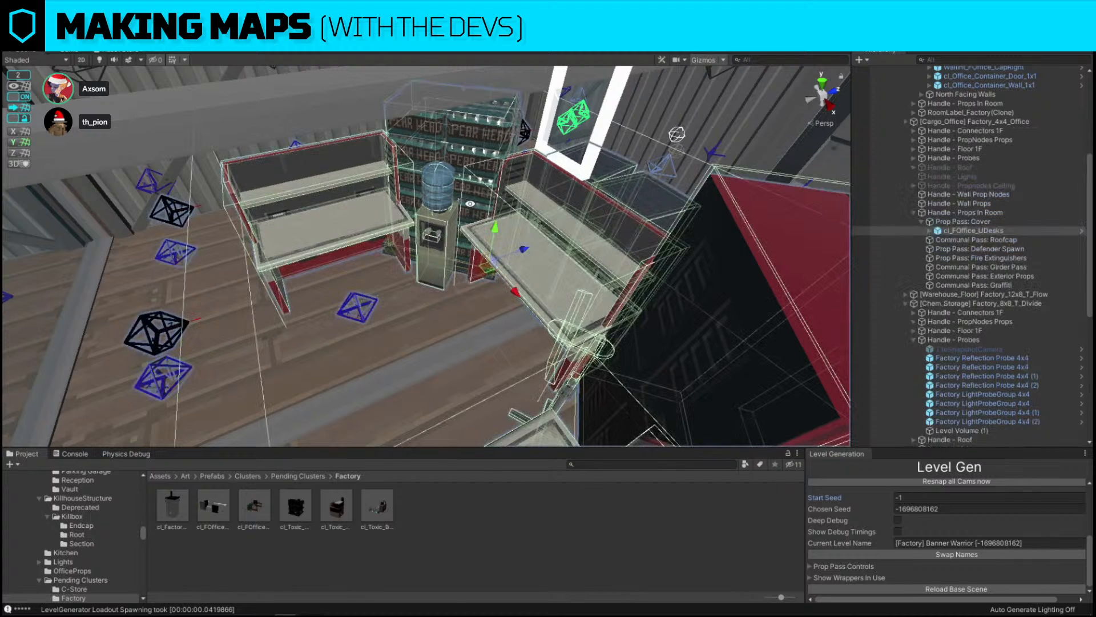
click(930, 231)
click(960, 257)
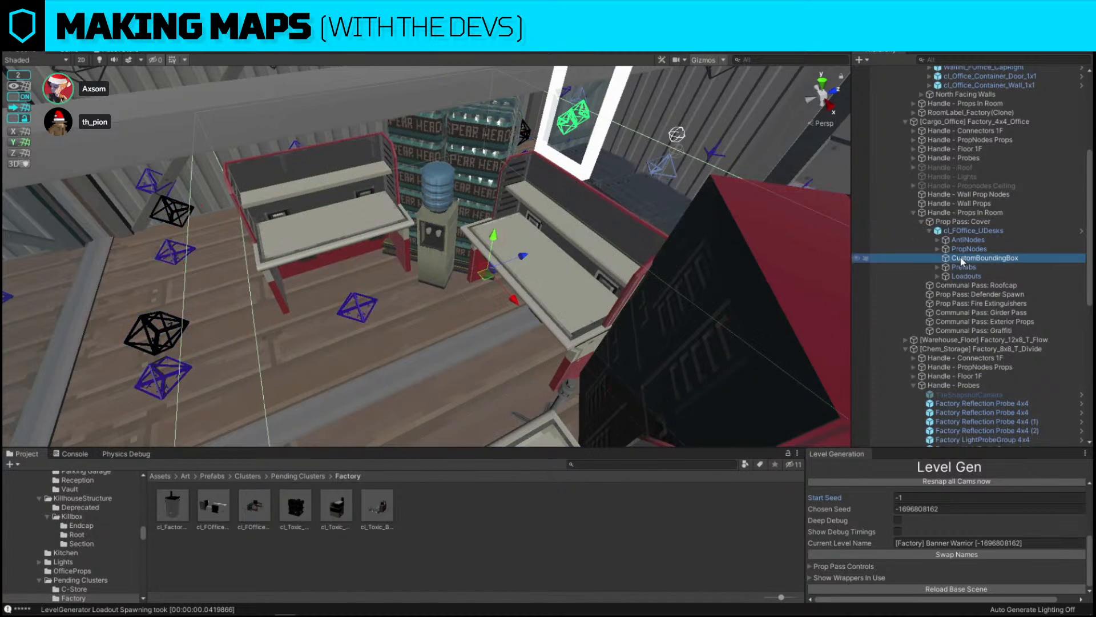
alt+drag(516, 214, 534, 202)
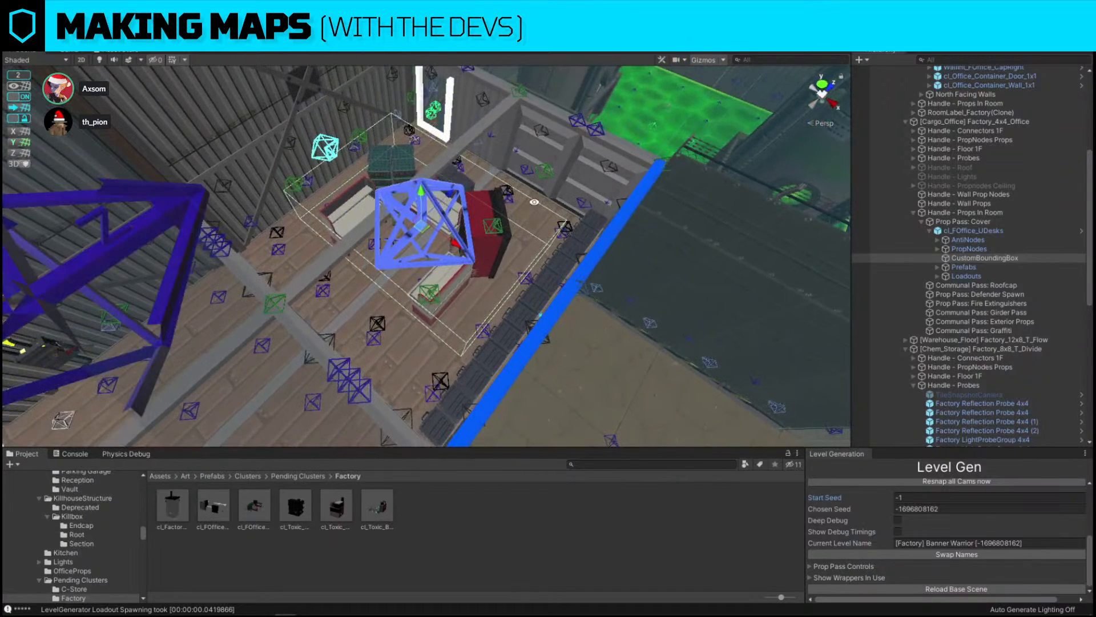
scroll(549, 253, up, 5)
alt+drag(549, 253, 634, 261)
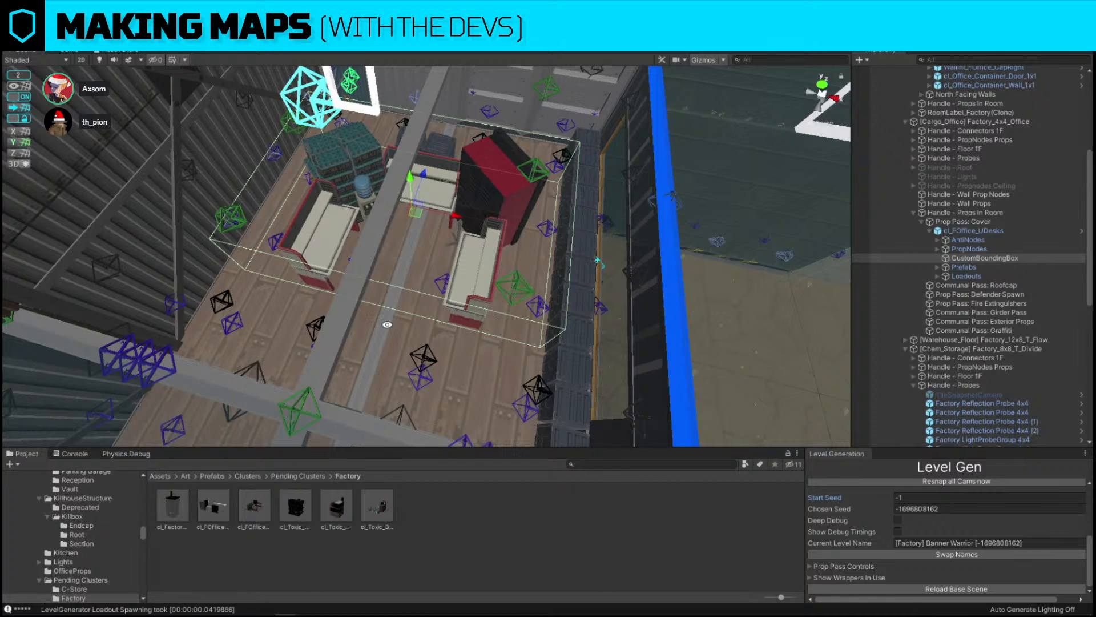
alt+drag(541, 172, 564, 180)
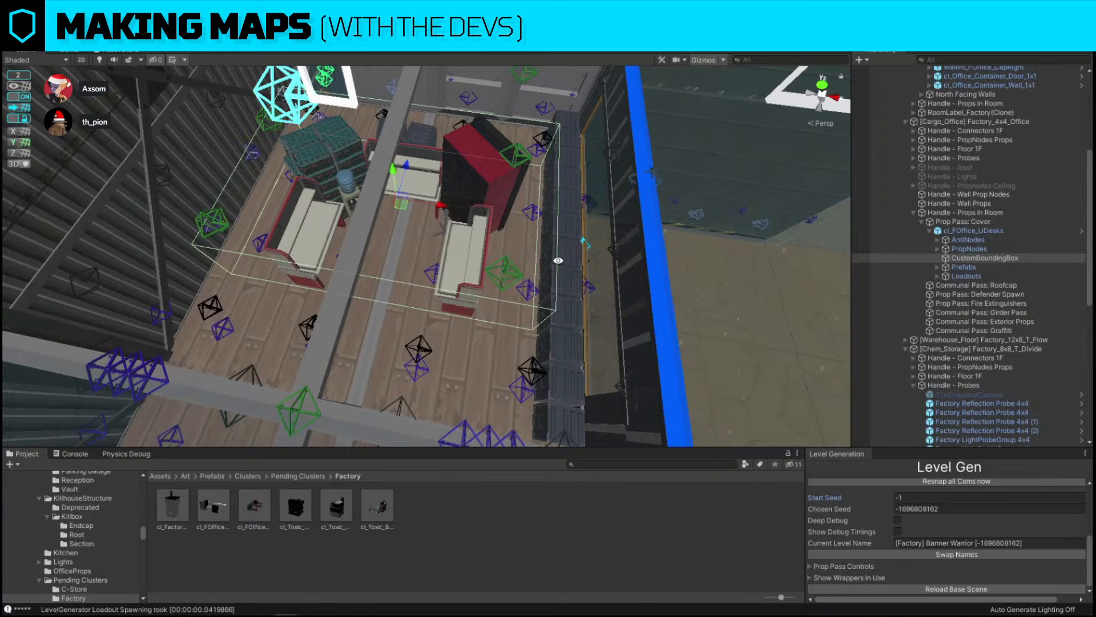
click(982, 232)
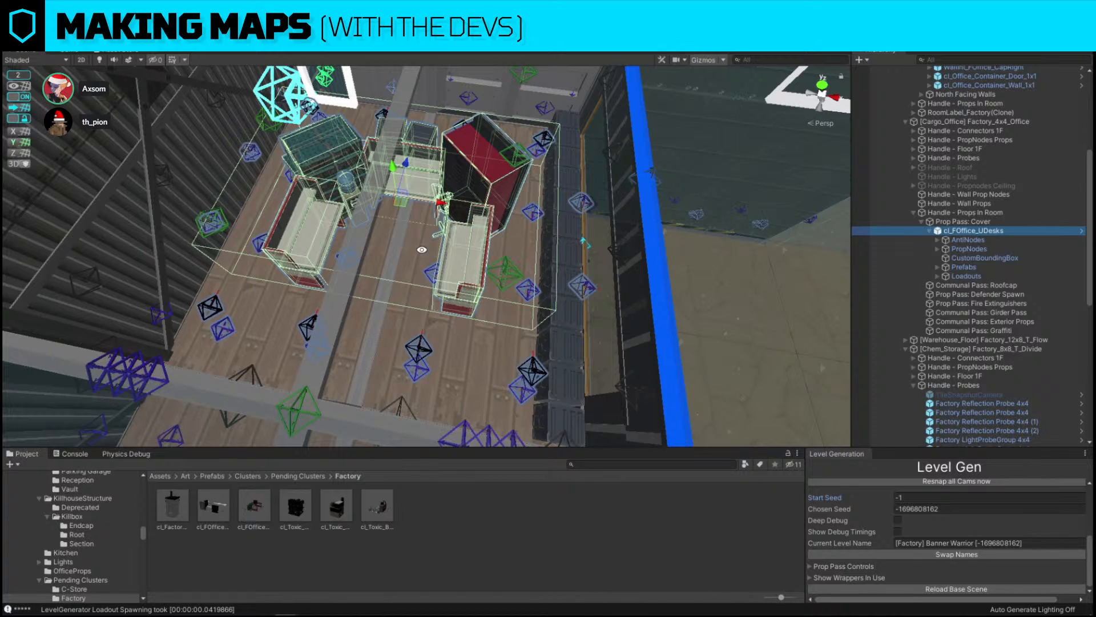
click(539, 98)
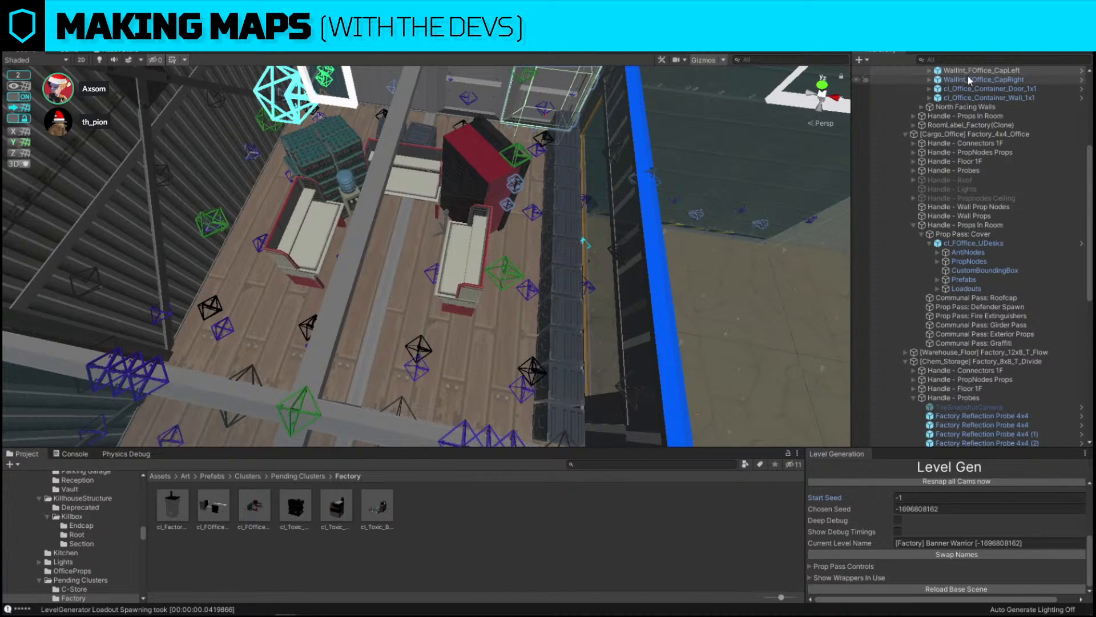
click(930, 70)
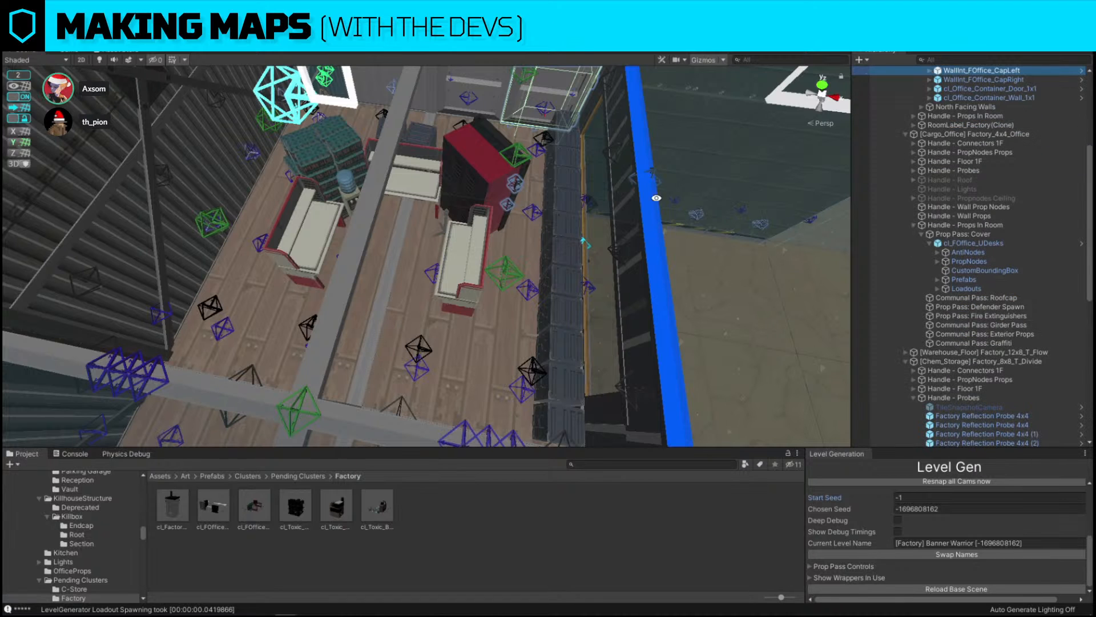
Toggle the L_Snap layer's visibility again in the scene view
right_drag(685, 172, 333, 153)
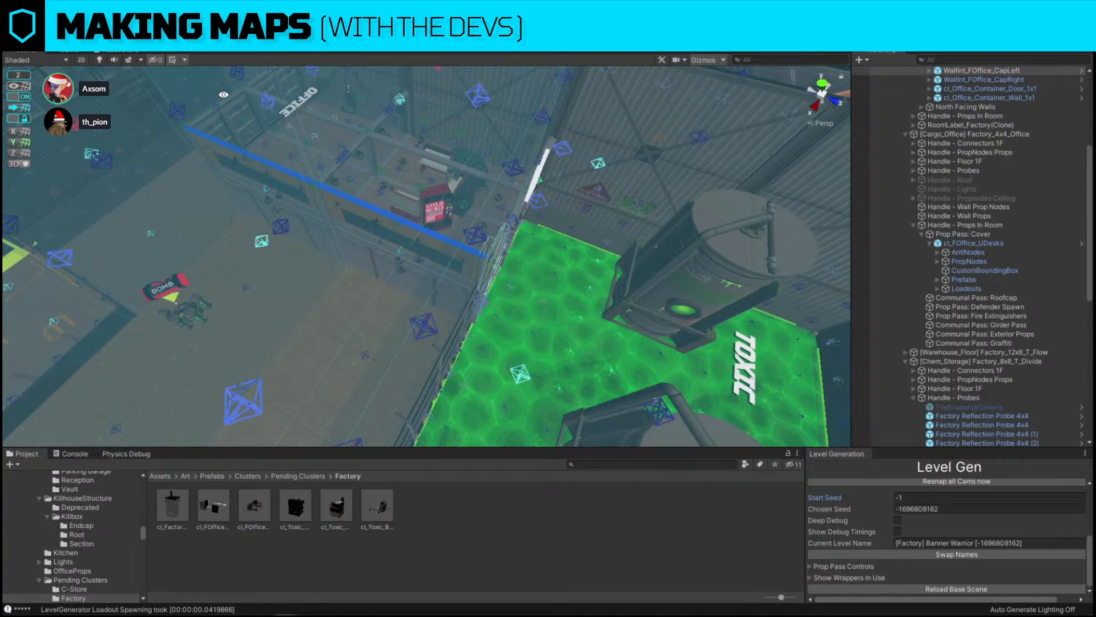
click(1013, 37)
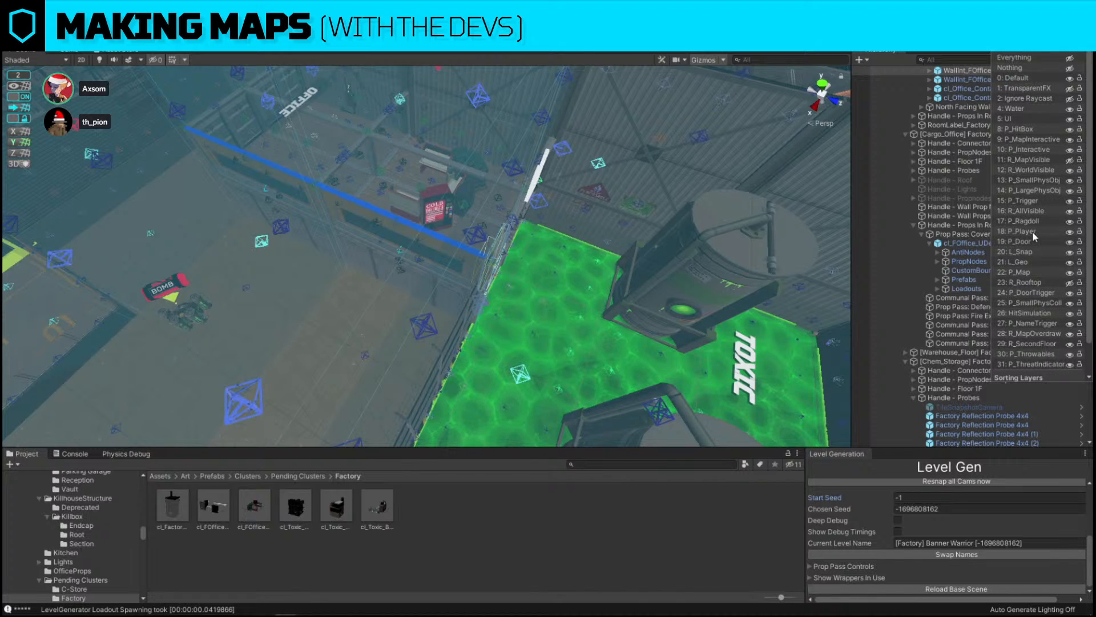
click(1073, 254)
Replace the office desk cluster with the cl_FOffice_Consoles_Divide prefab found by searching the assets for foffice
right_drag(348, 228, 504, 228)
click(503, 228)
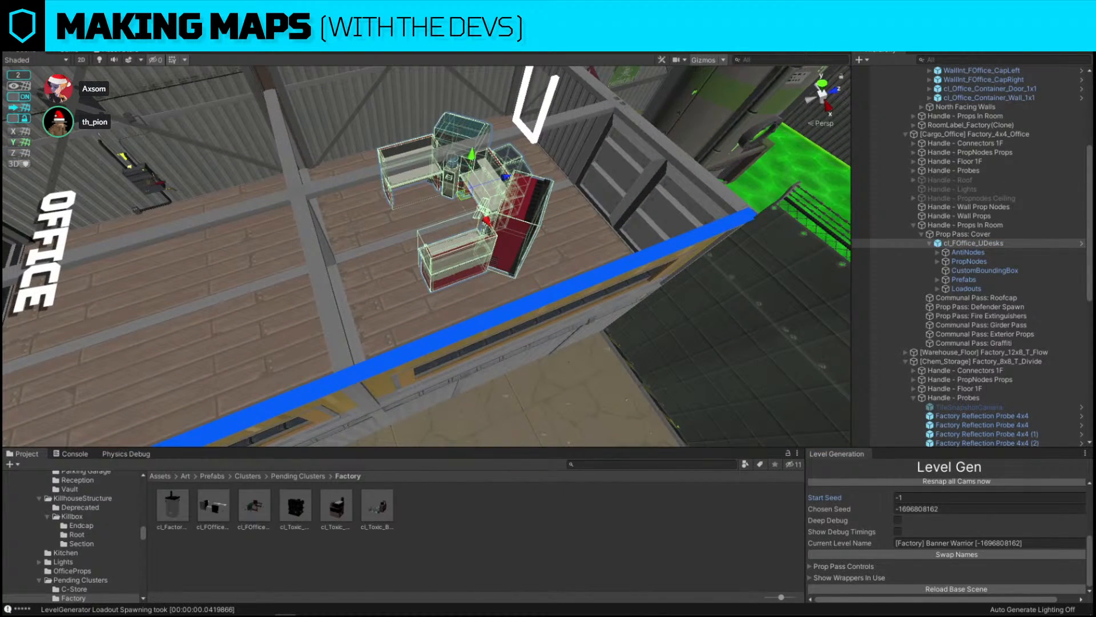
click(508, 221)
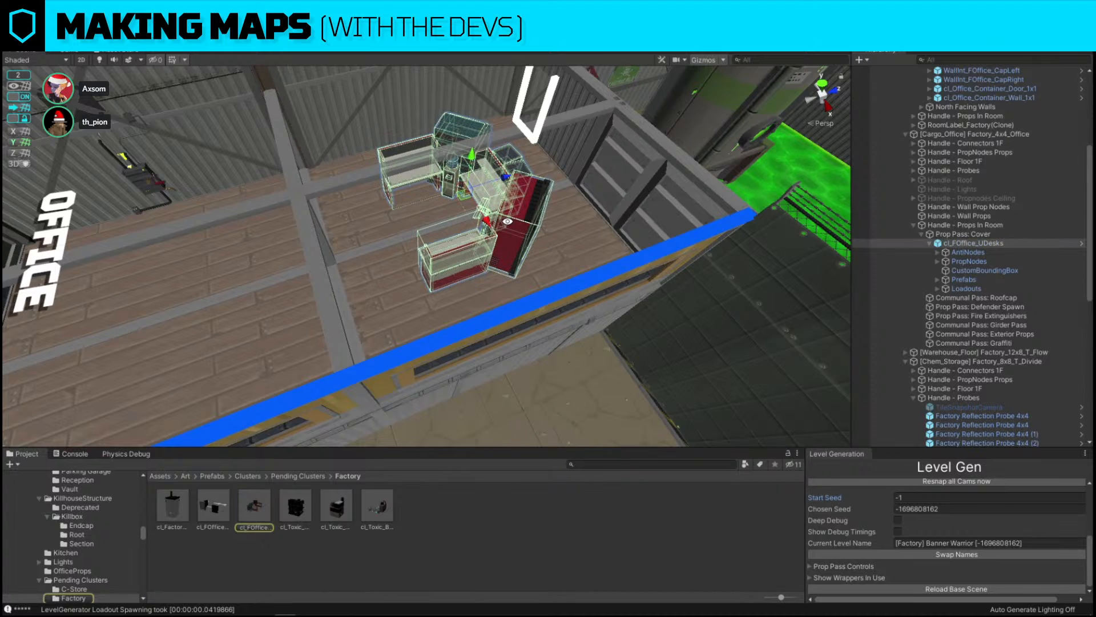
click(597, 465)
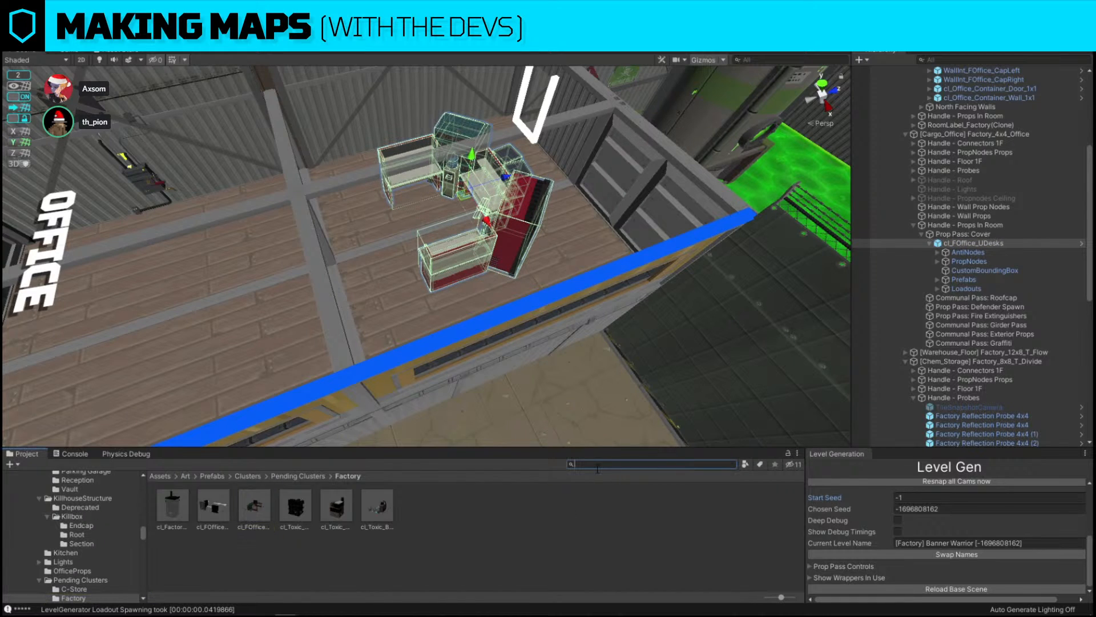
text(foffice)
key(ctrl+shift+r)
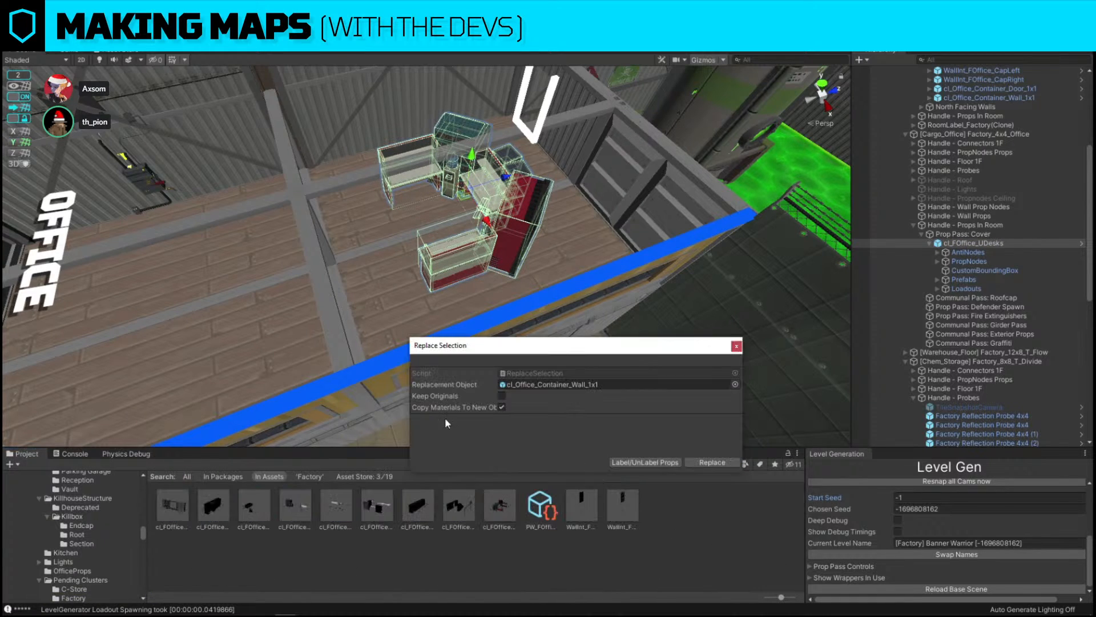
drag(216, 511, 548, 388)
click(503, 257)
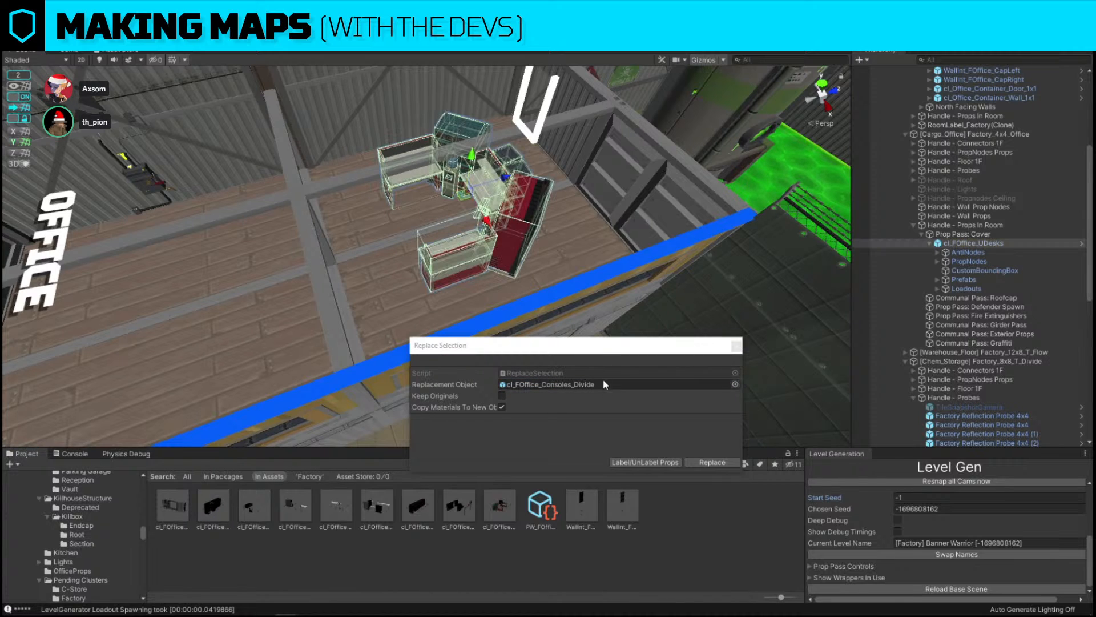
click(712, 462)
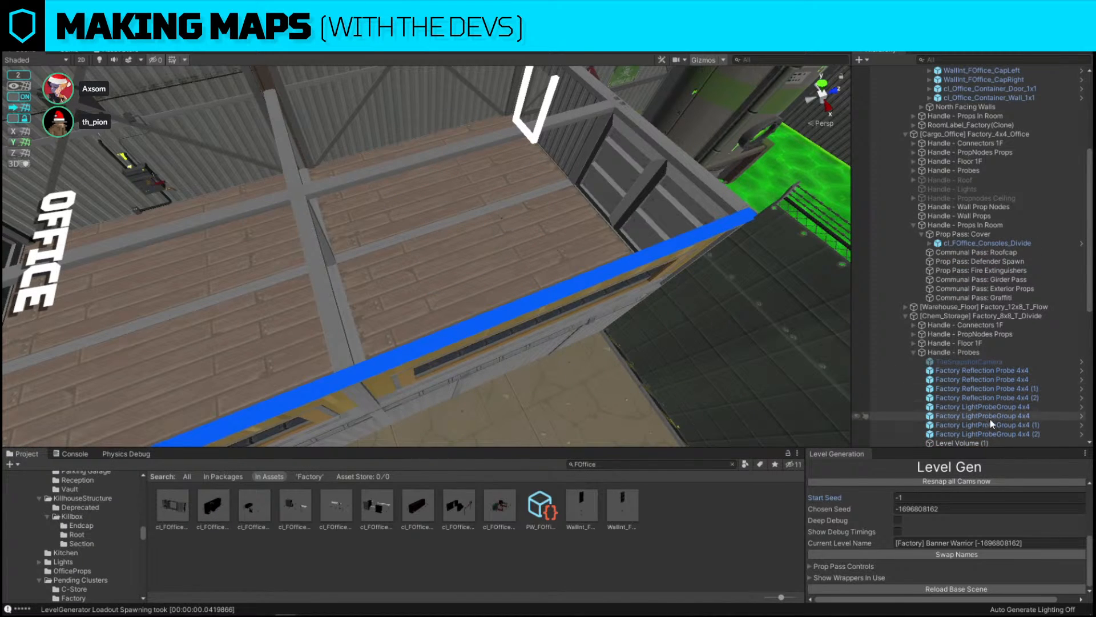
Move the cl_FOffice_Consoles_Divide cluster into the office room
click(984, 242)
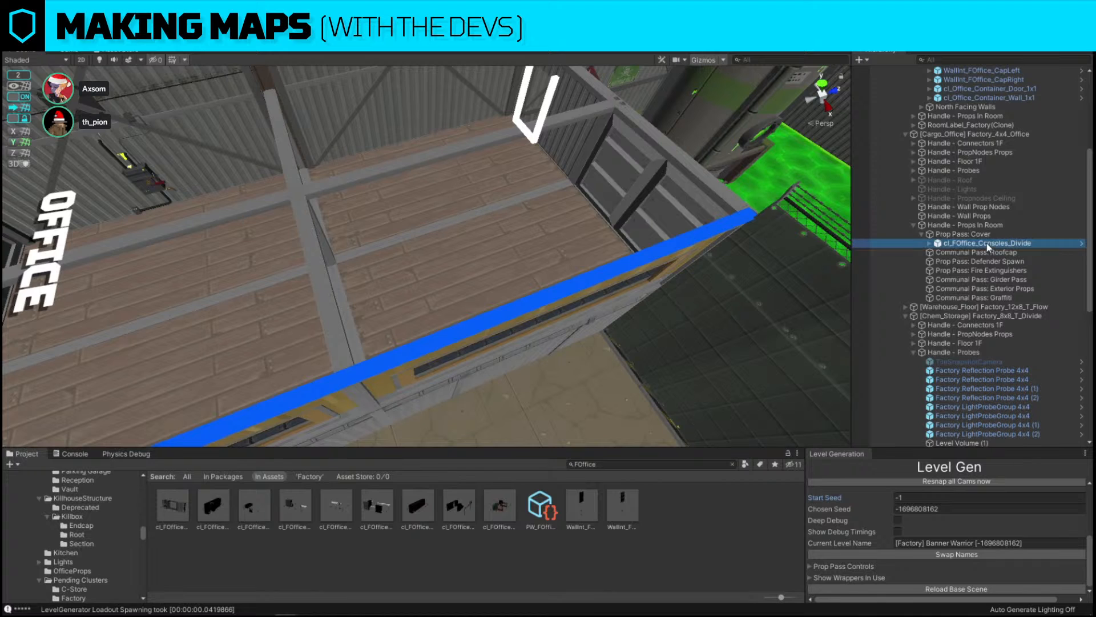
key(f)
key(s)
right_drag(582, 211, 576, 191)
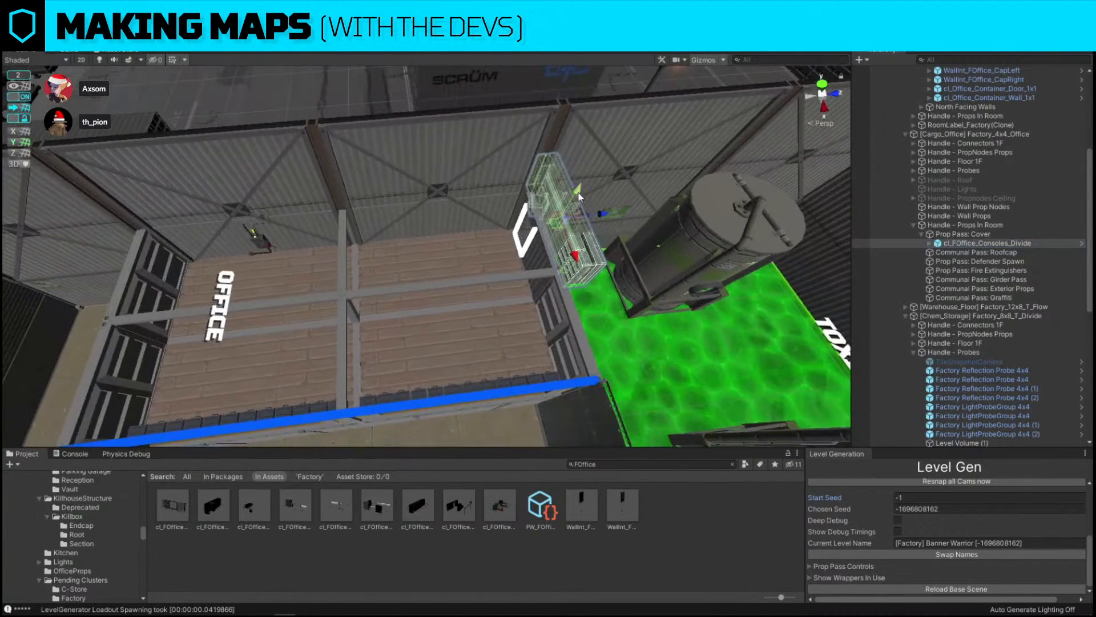
drag(552, 224, 447, 312)
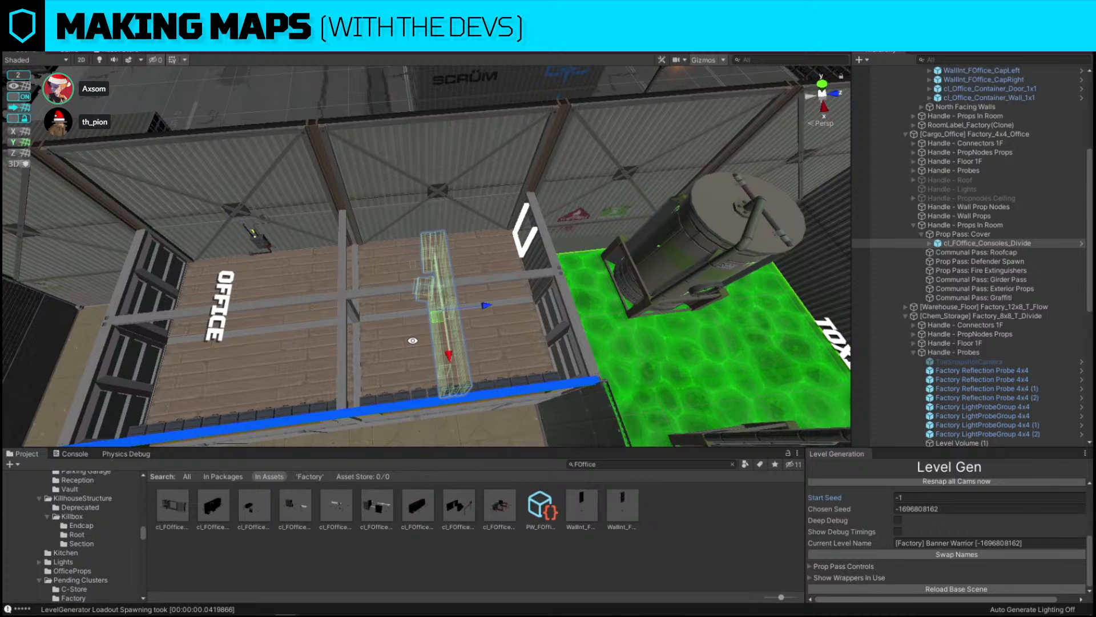
Toggle snapping in the scene view
key(f)
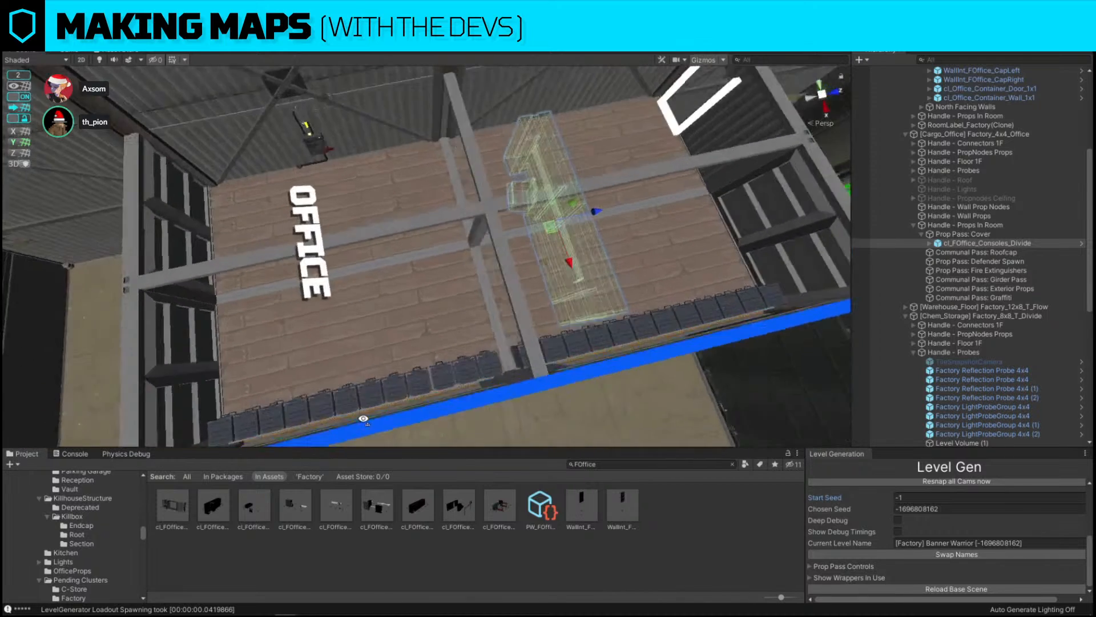
right_drag(548, 244, 361, 116)
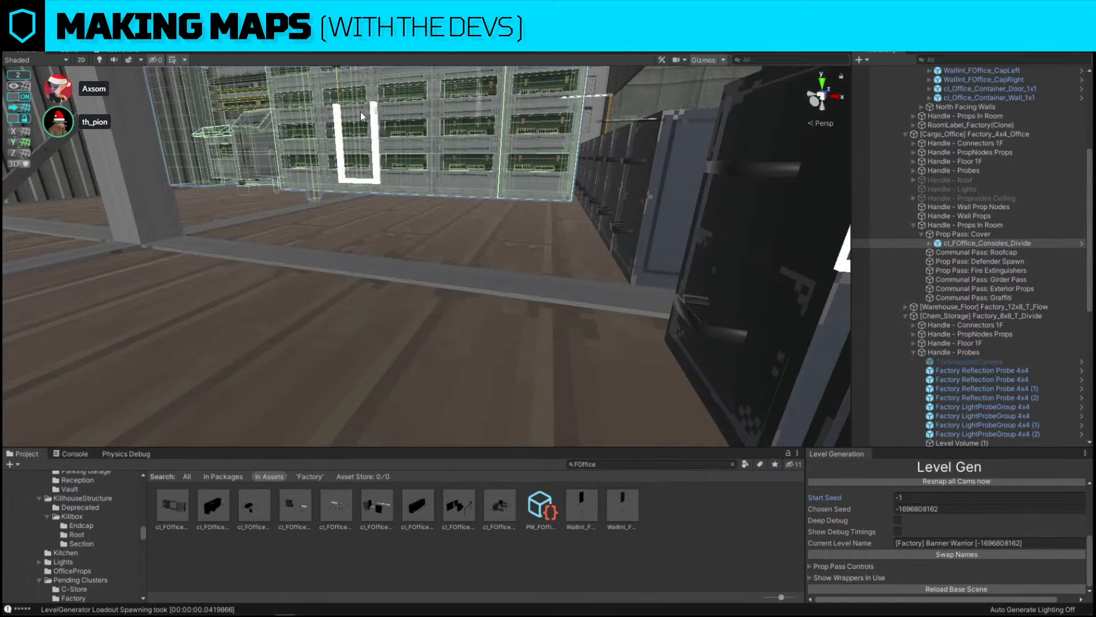
right_drag(365, 217, 362, 193)
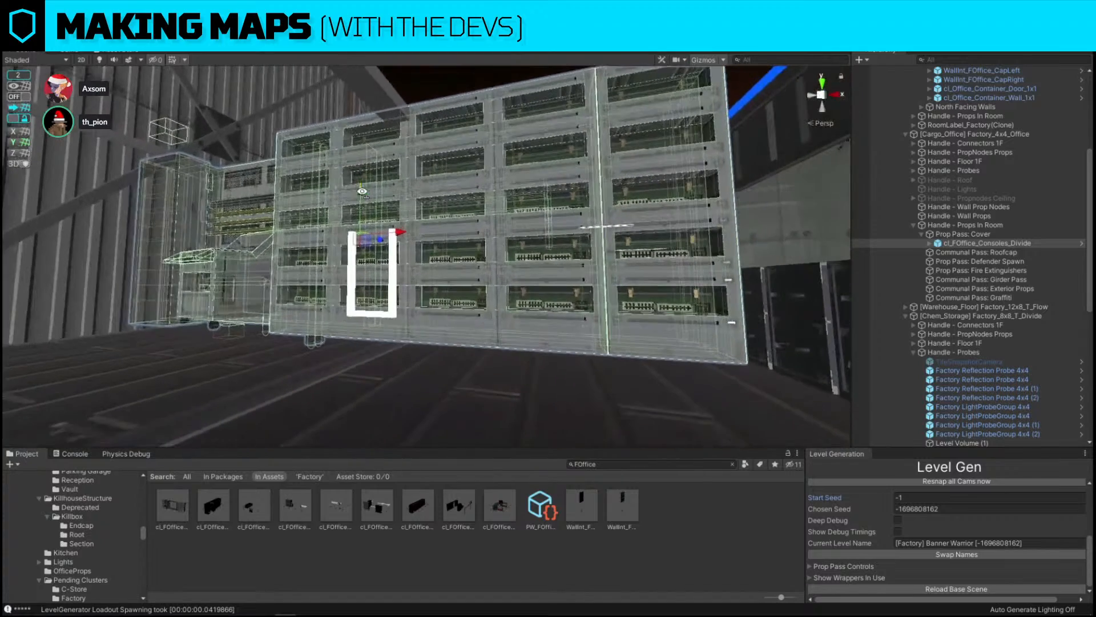
drag(363, 193, 366, 209)
right_drag(366, 210, 237, 291)
click(19, 97)
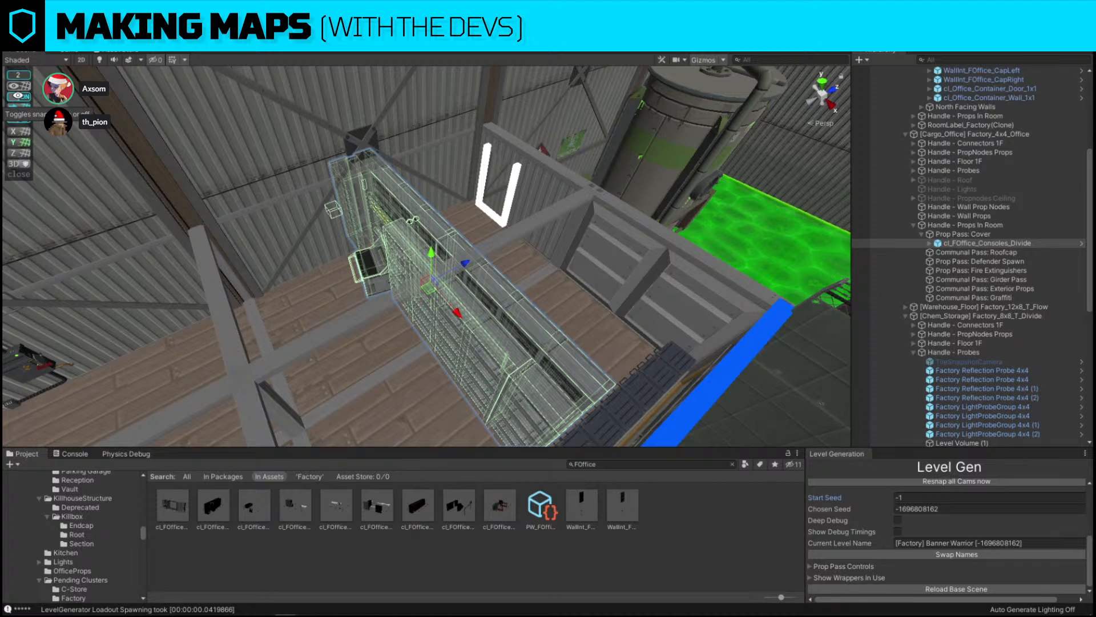
right_drag(597, 338, 262, 227)
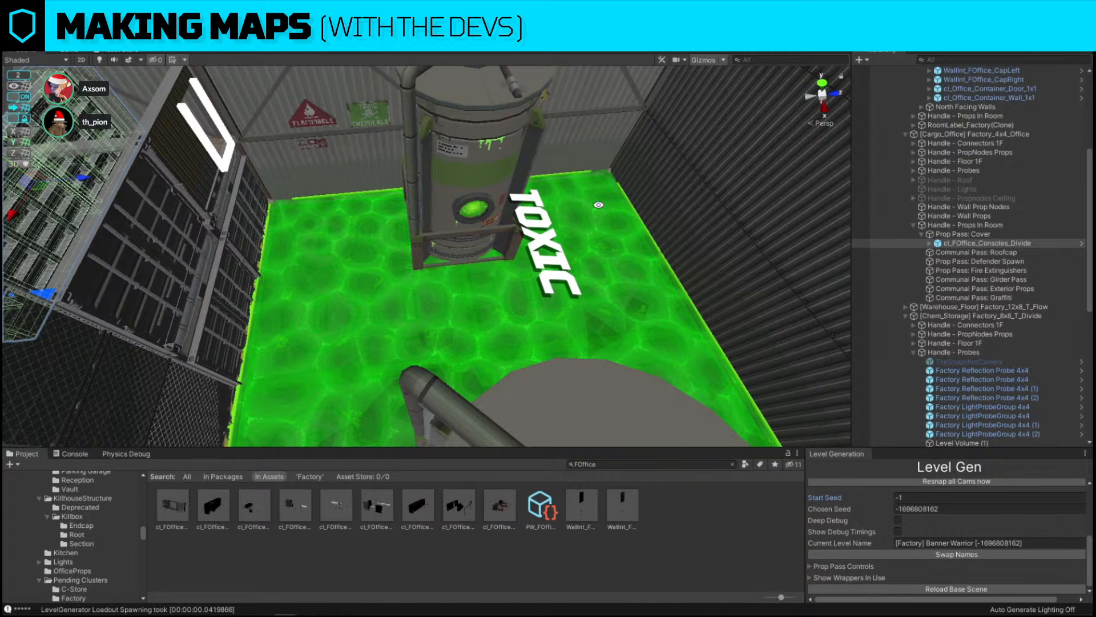
alt+drag(423, 190, 381, 188)
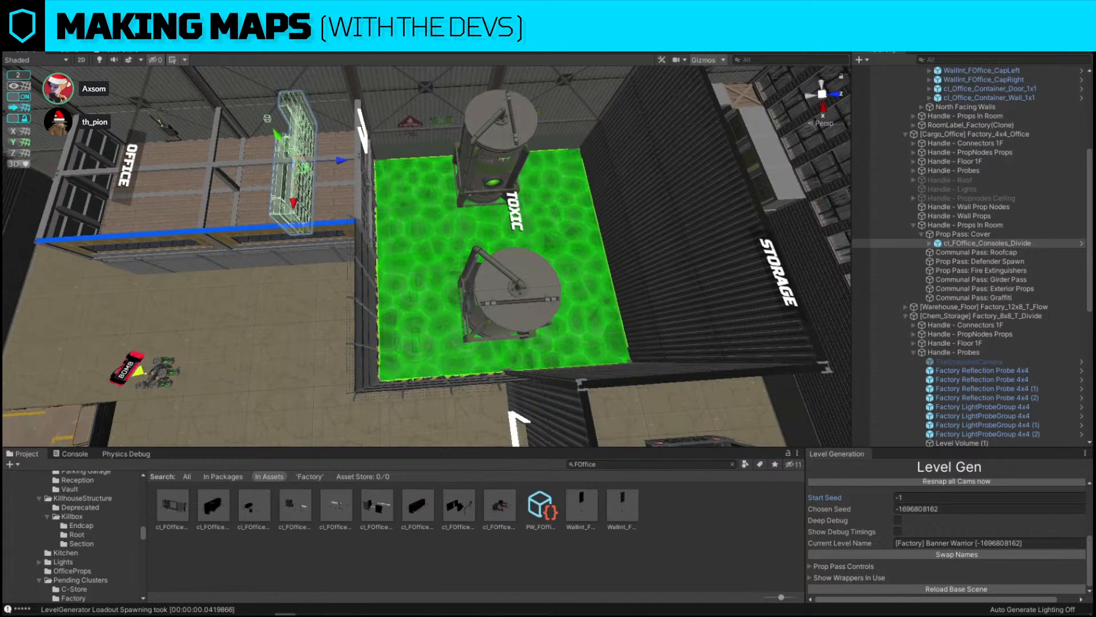
Reposition and rotate the consoles cluster so it sits along the office wall
mouse_move(286, 612)
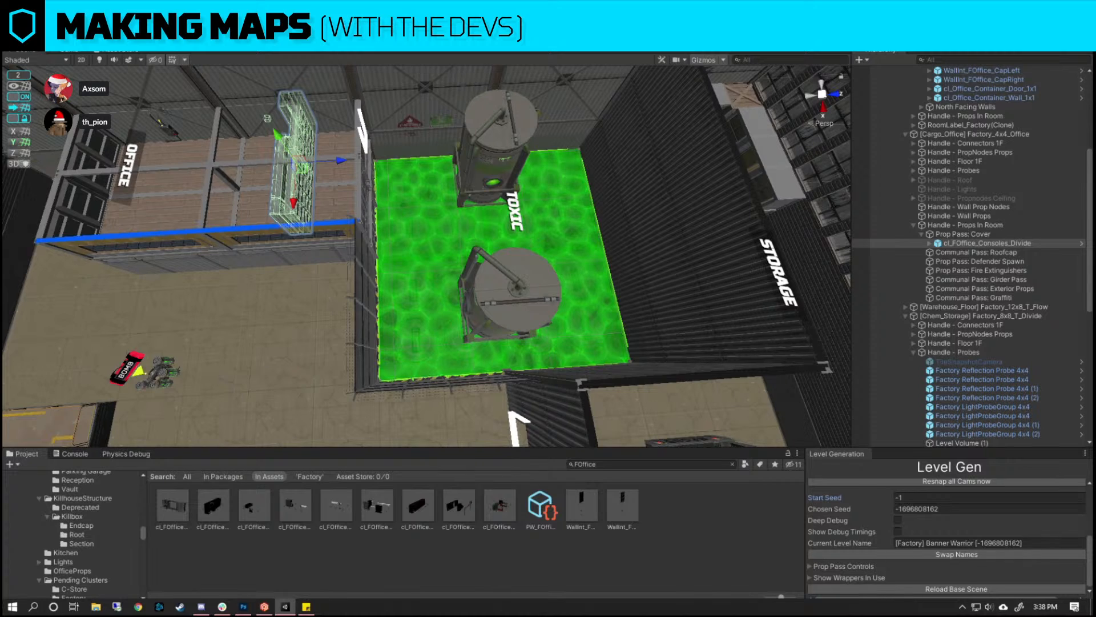
click(582, 507)
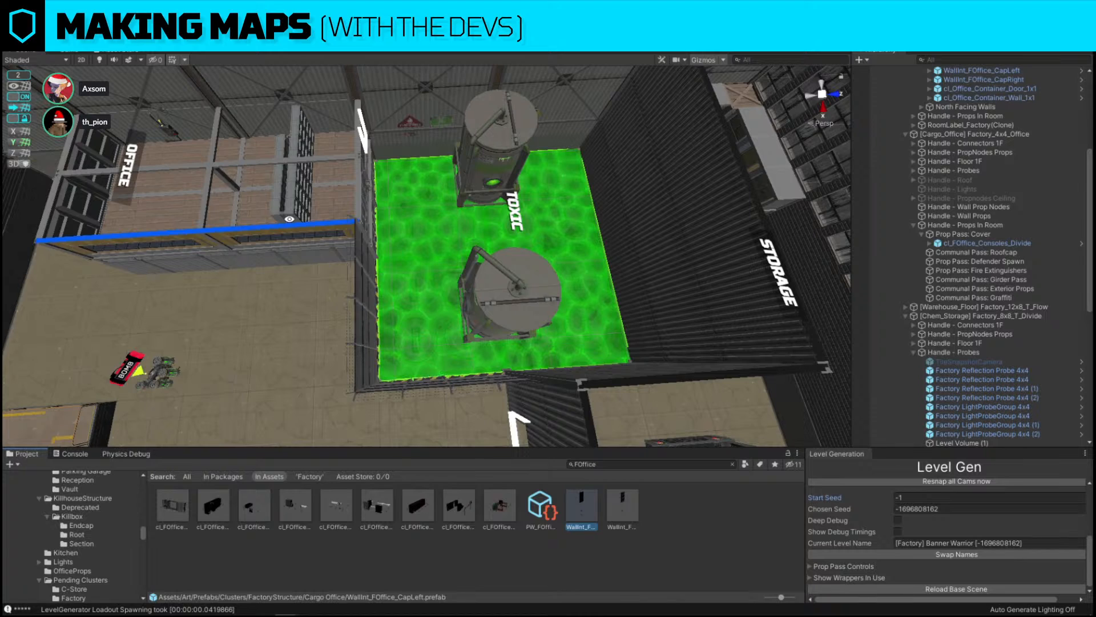
click(292, 209)
key(w)
right_drag(292, 209, 465, 171)
key(e)
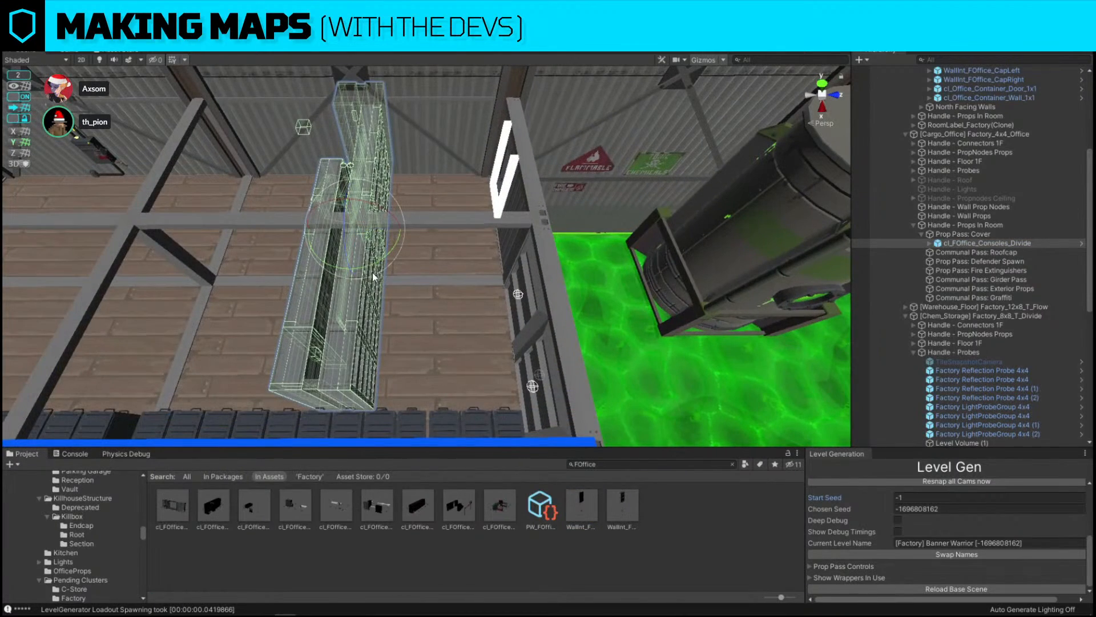
drag(372, 273, 510, 231)
key(w)
drag(364, 234, 365, 268)
key(w)
right_drag(365, 268, 370, 206)
scroll(1023, 530, up, 5)
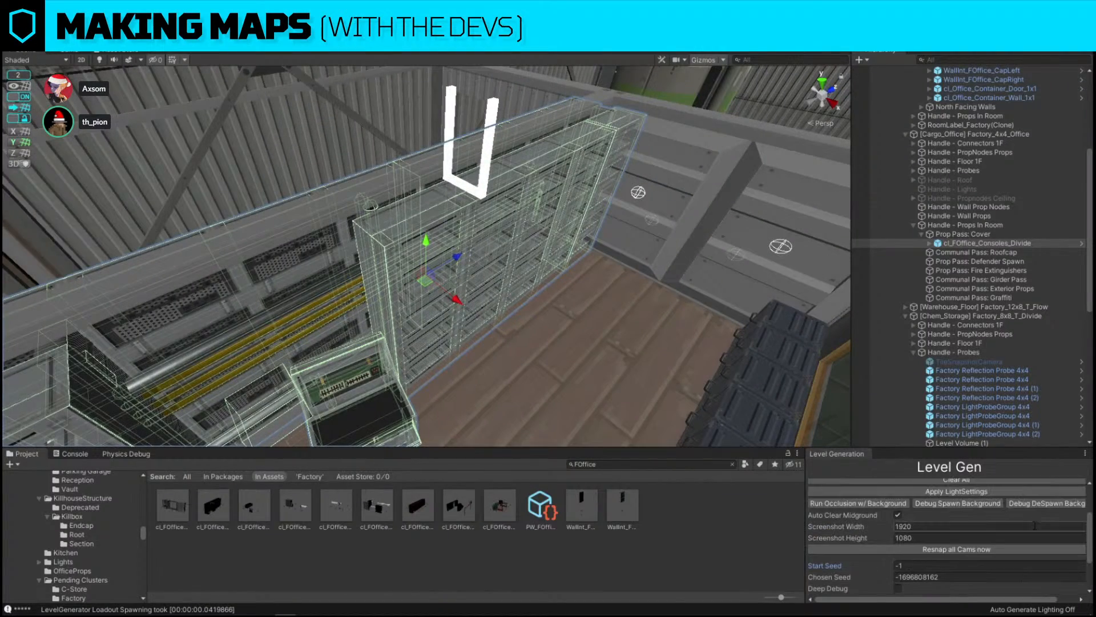
Duplicate the consoles cluster, move the copy aside, and replace it with the cl_FOffice_Desks prefab
click(1051, 537)
right_drag(541, 208, 418, 260)
key(s)
key(ctrl+d)
drag(676, 240, 403, 254)
key(ctrl+r)
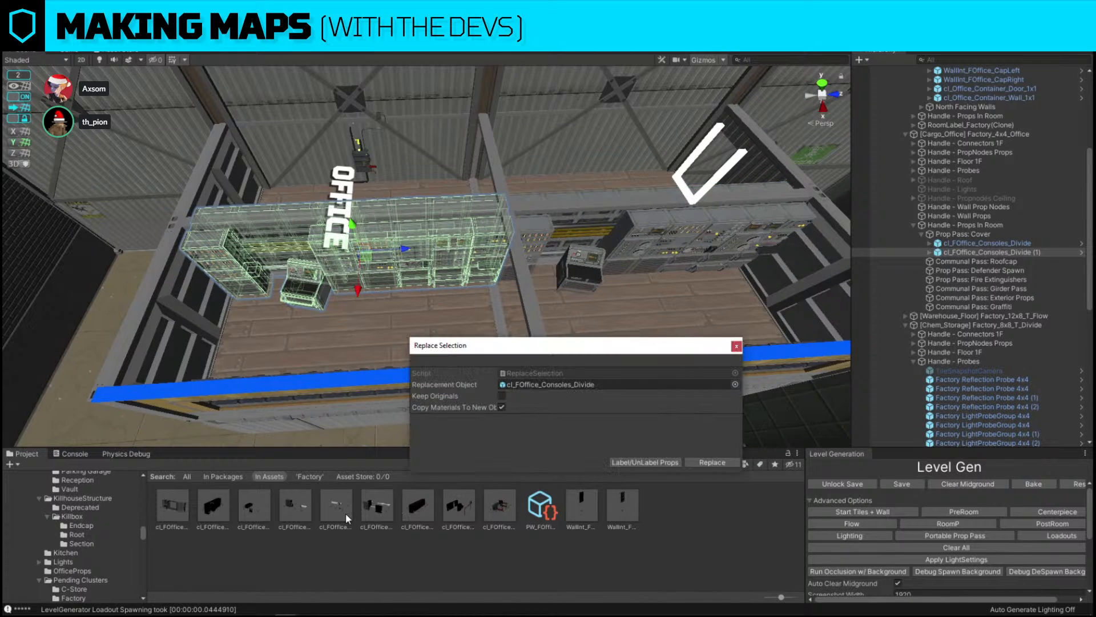
drag(344, 516, 560, 386)
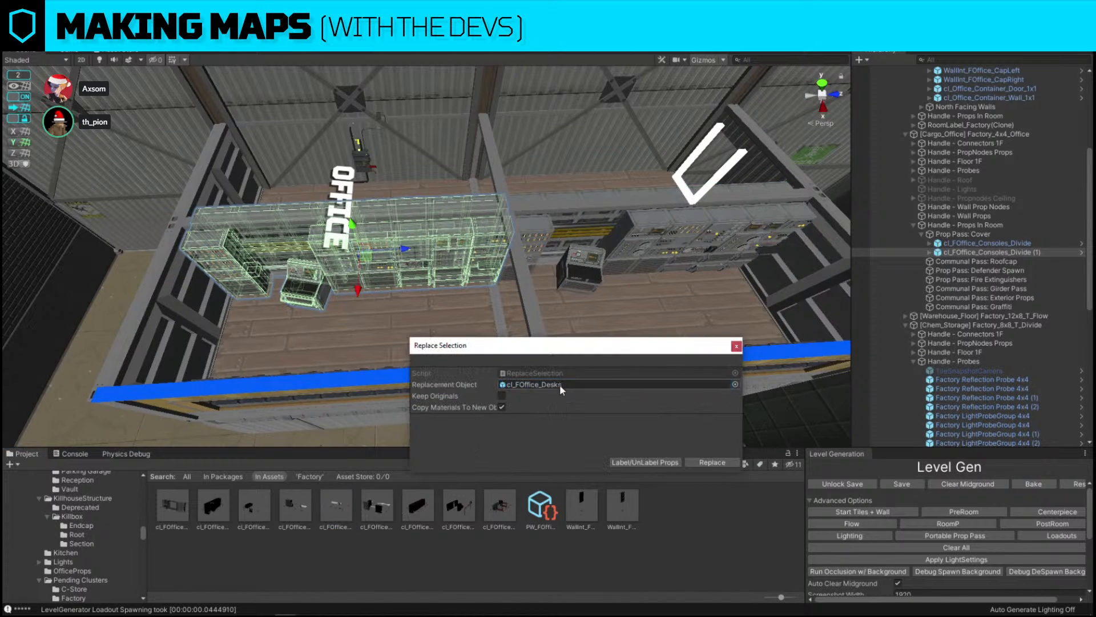
click(711, 462)
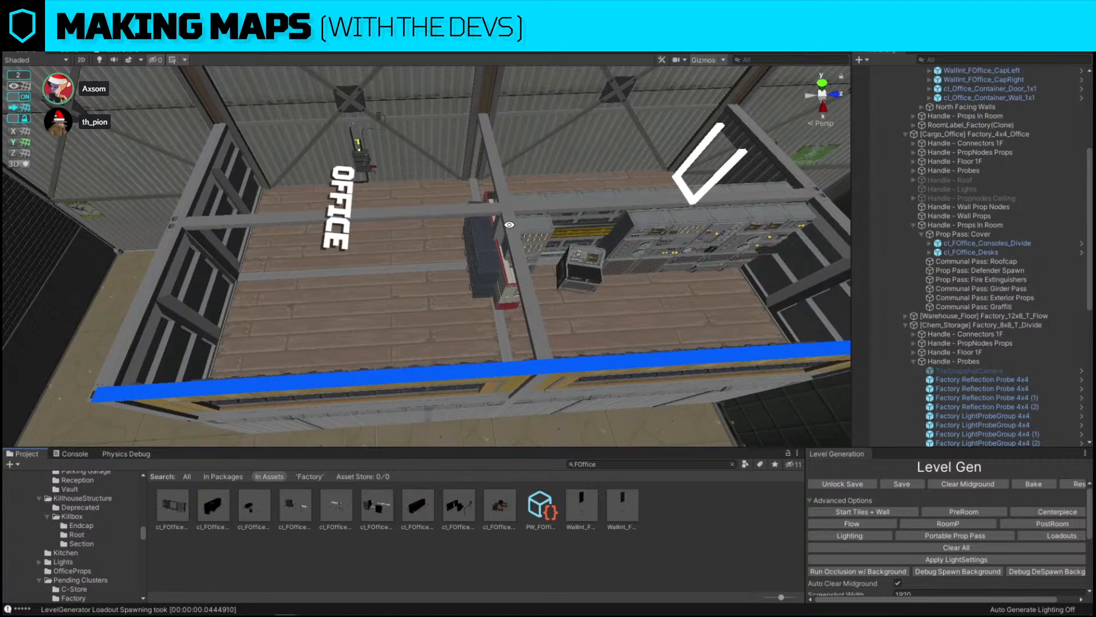
Position the cl_FOffice_Desks cluster against the office wall
click(486, 266)
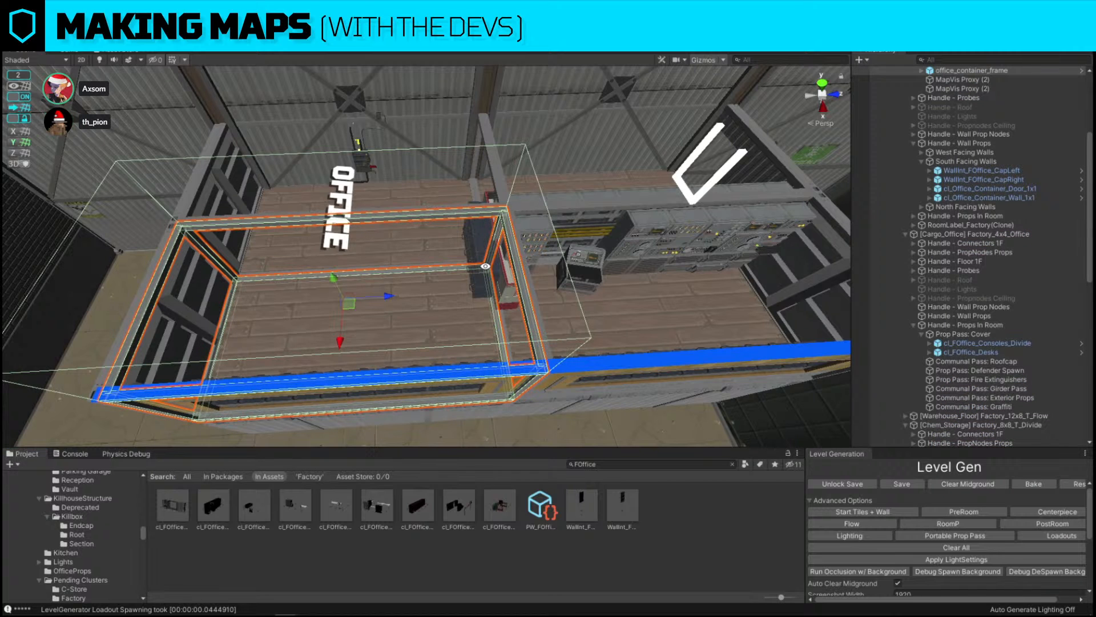
scroll(486, 266, up, 5)
right_drag(485, 266, 512, 236)
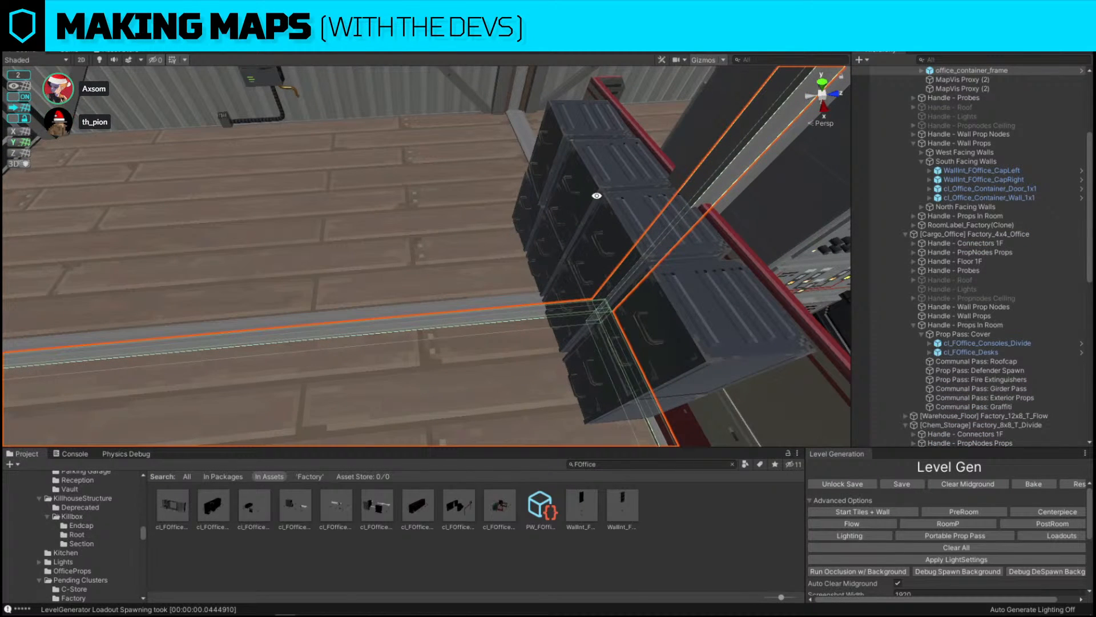
click(590, 138)
scroll(590, 138, down, 5)
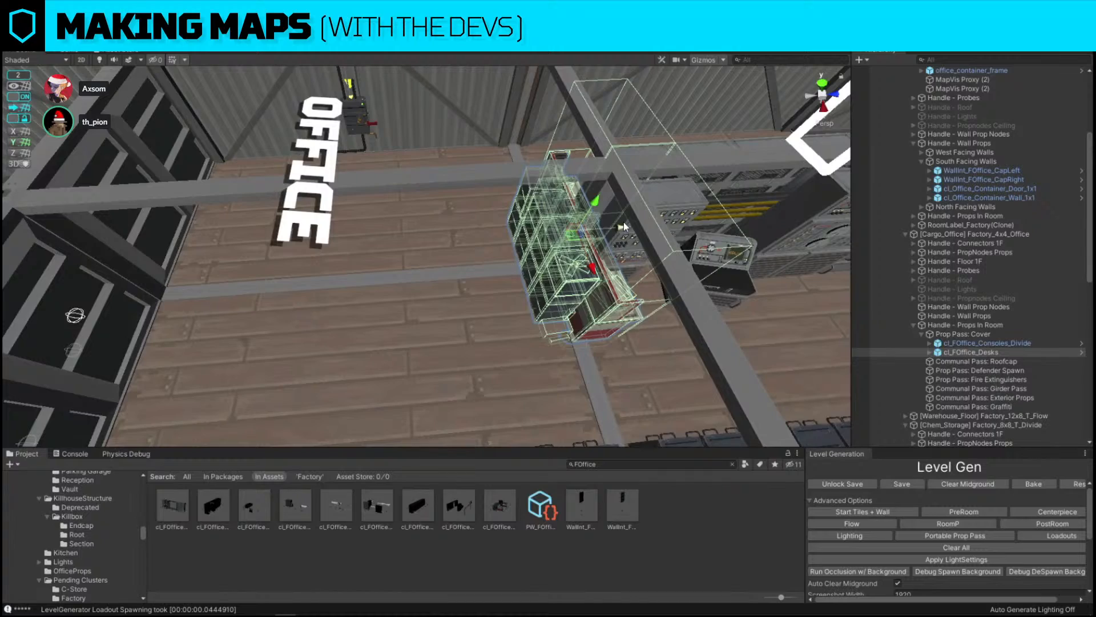
drag(624, 227, 407, 245)
scroll(447, 256, up, 5)
right_drag(448, 256, 224, 236)
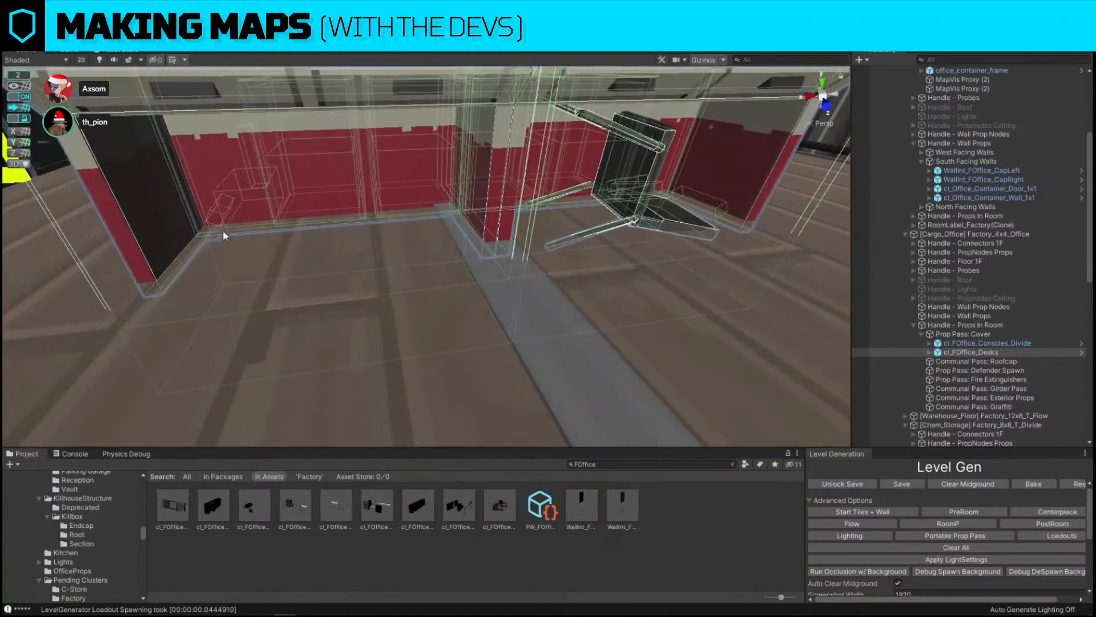
alt+drag(224, 236, 482, 213)
click(19, 96)
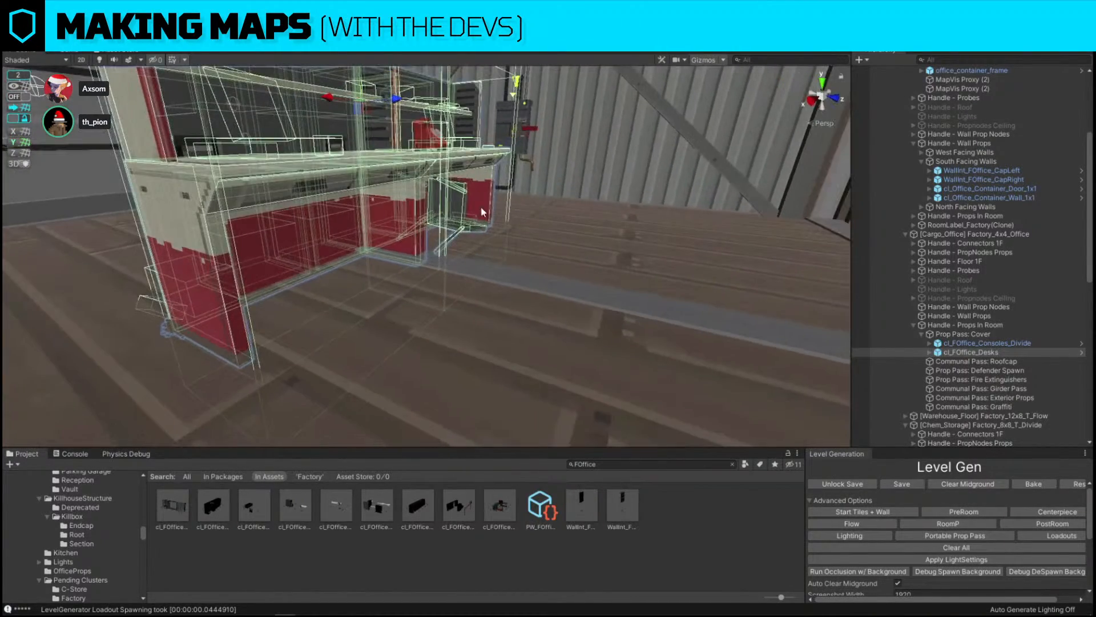
right_drag(481, 212, 434, 177)
drag(358, 150, 358, 139)
right_drag(362, 188, 323, 193)
click(1042, 535)
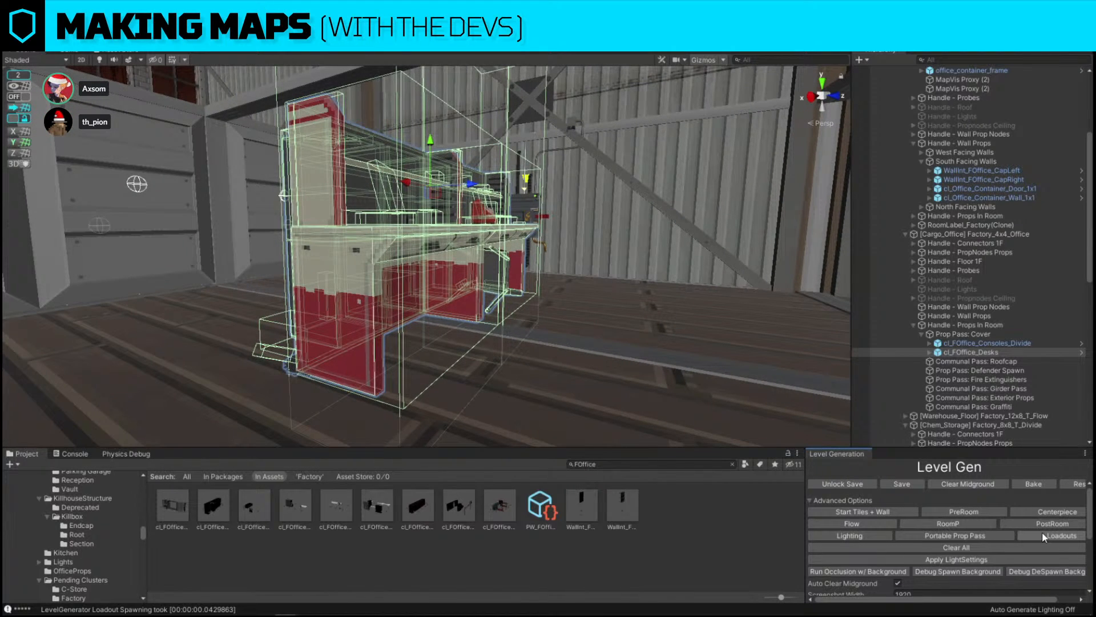
Select the OFFICE room label, turn snapping on and reposition the label in the office
right_drag(769, 204, 295, 262)
click(475, 158)
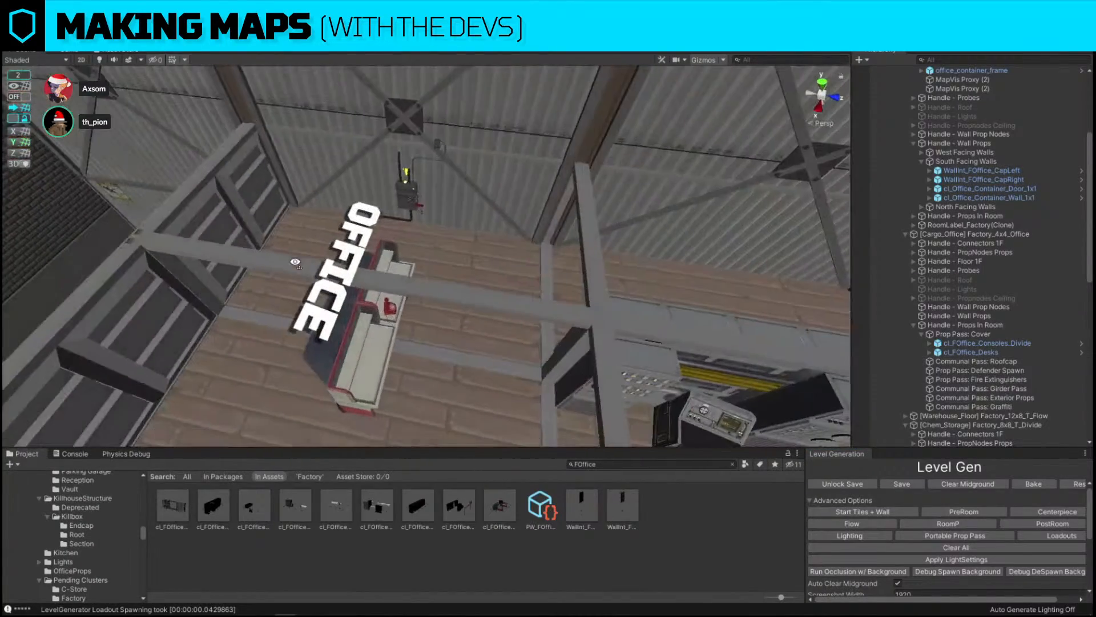
click(366, 241)
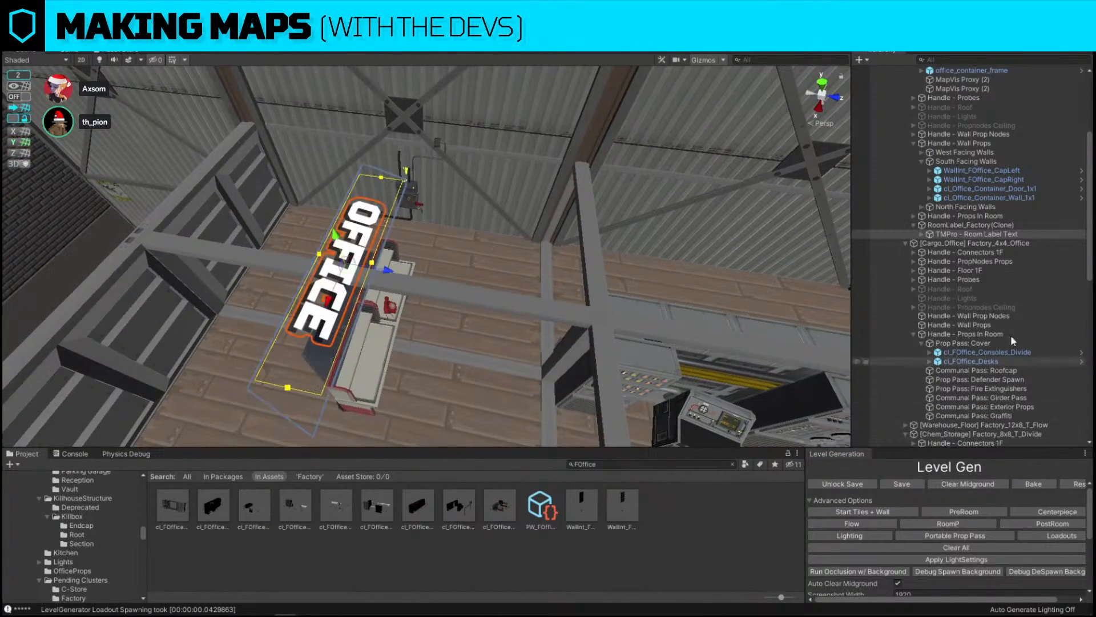
double_click(995, 226)
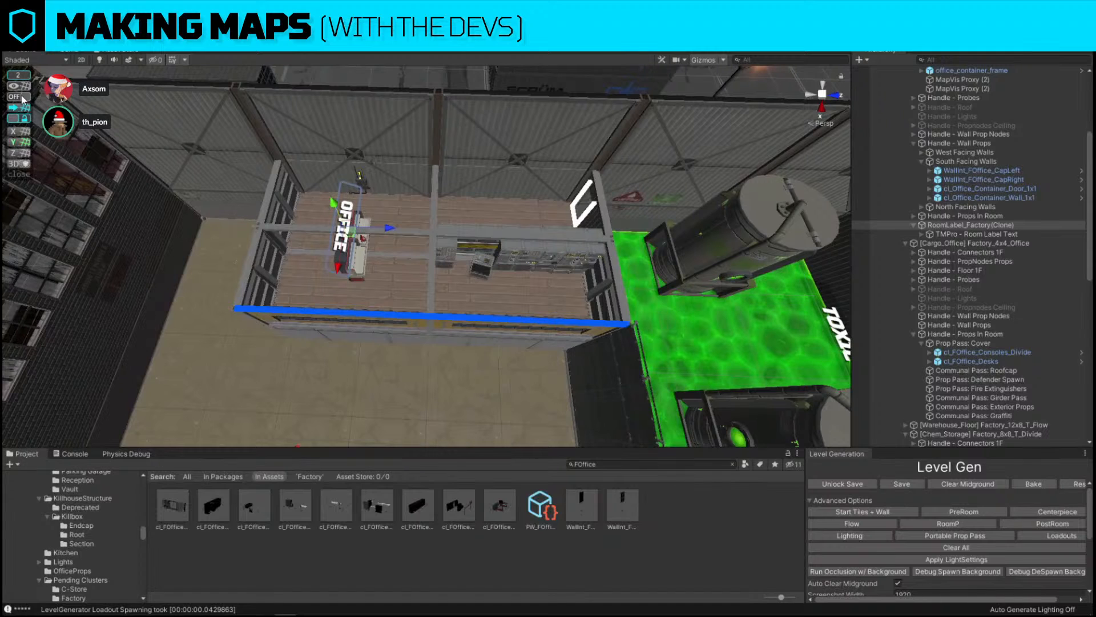
click(22, 99)
drag(389, 228, 478, 233)
right_drag(479, 233, 667, 321)
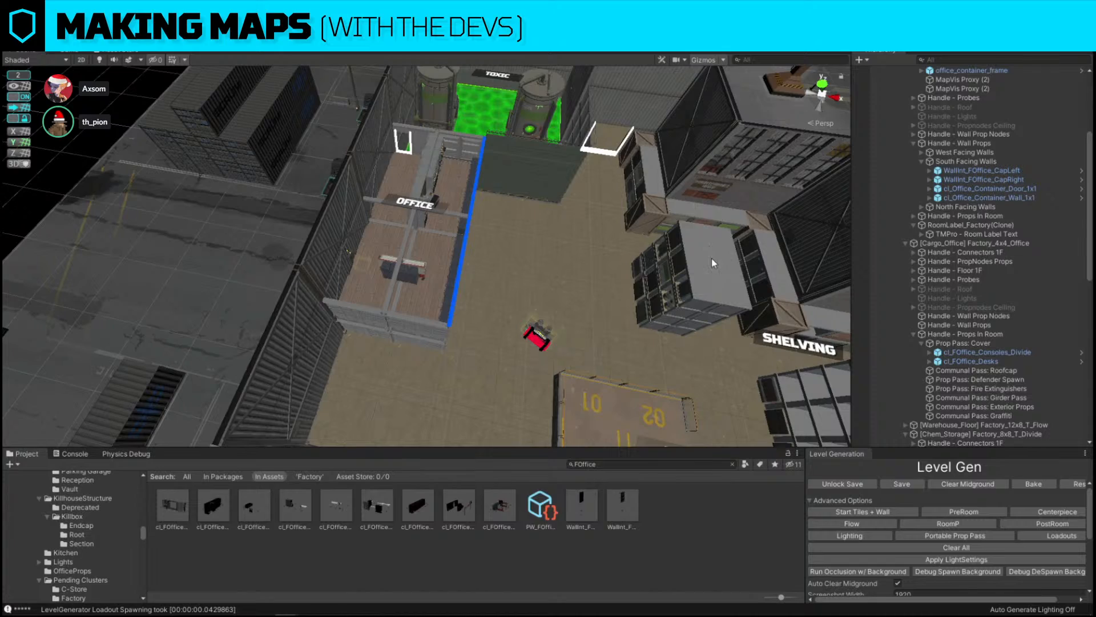
Examine the dumpsters, bomb and shelving props around the factory's exterior and dock
right_drag(712, 258, 501, 354)
click(502, 357)
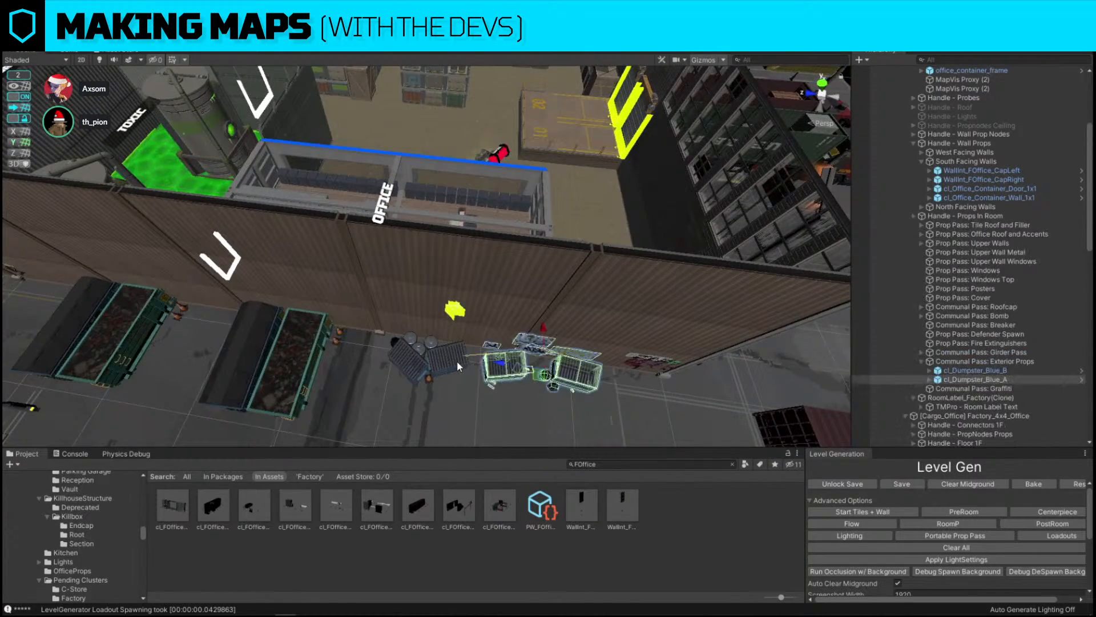
click(457, 361)
click(509, 365)
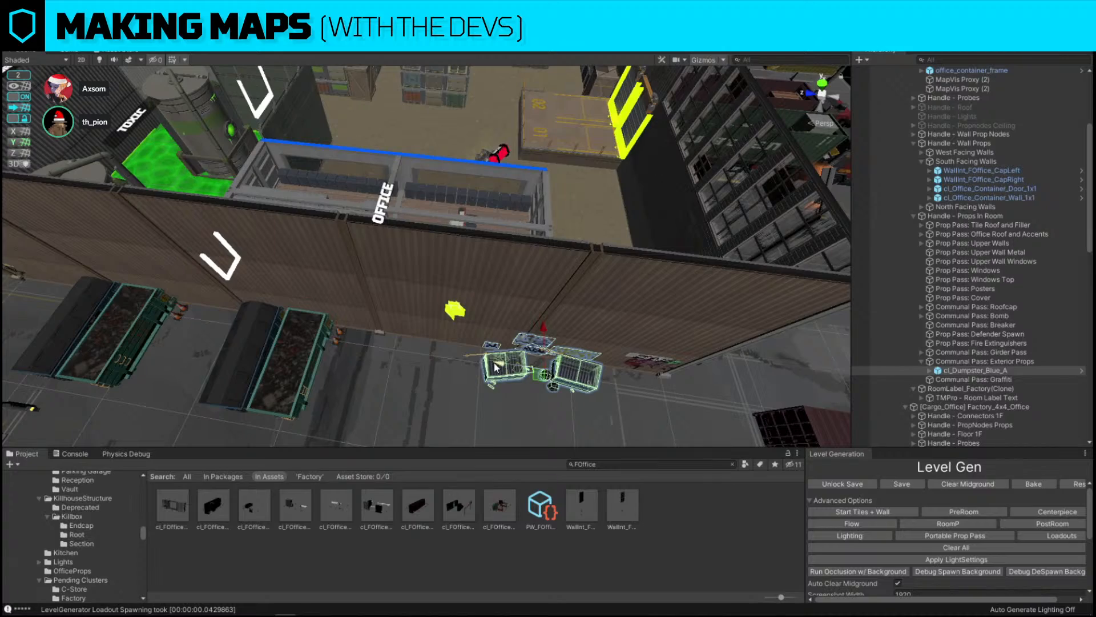
right_drag(508, 368, 502, 258)
click(502, 258)
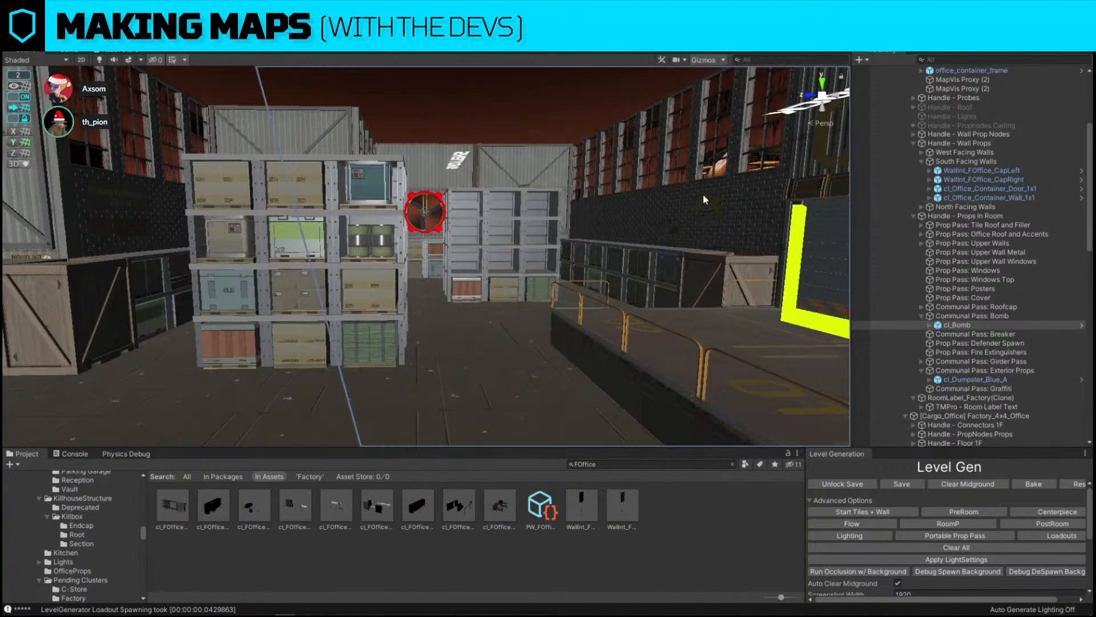
right_drag(536, 214, 550, 203)
click(551, 203)
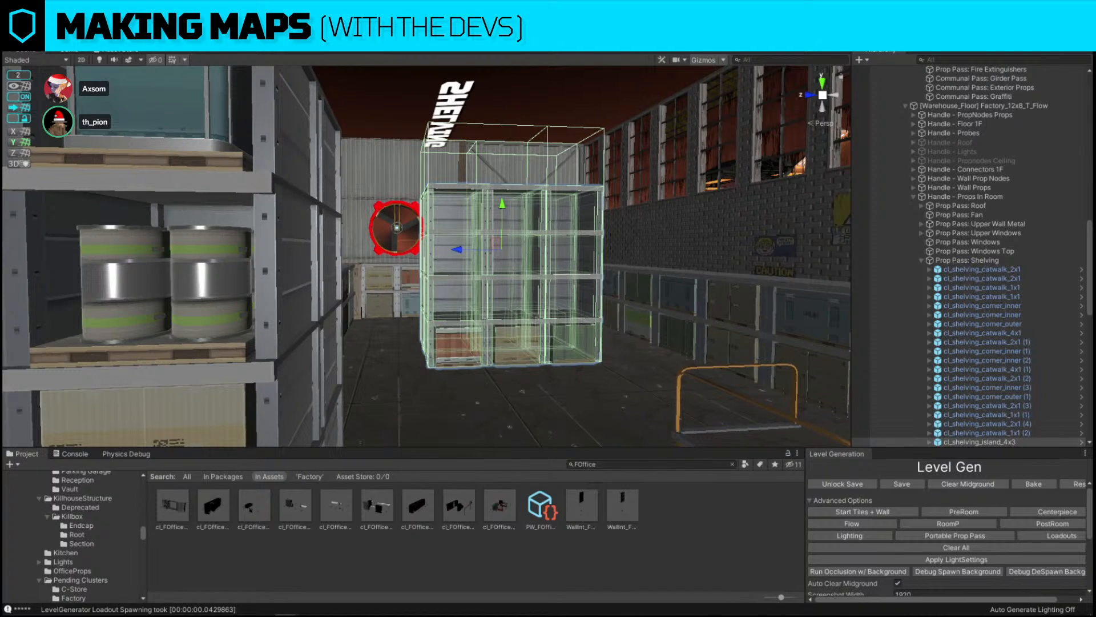
Slide the fan doorway with its catwalk along the exterior wall to another wall section
right_drag(550, 203, 599, 265)
click(656, 229)
right_drag(656, 228, 492, 215)
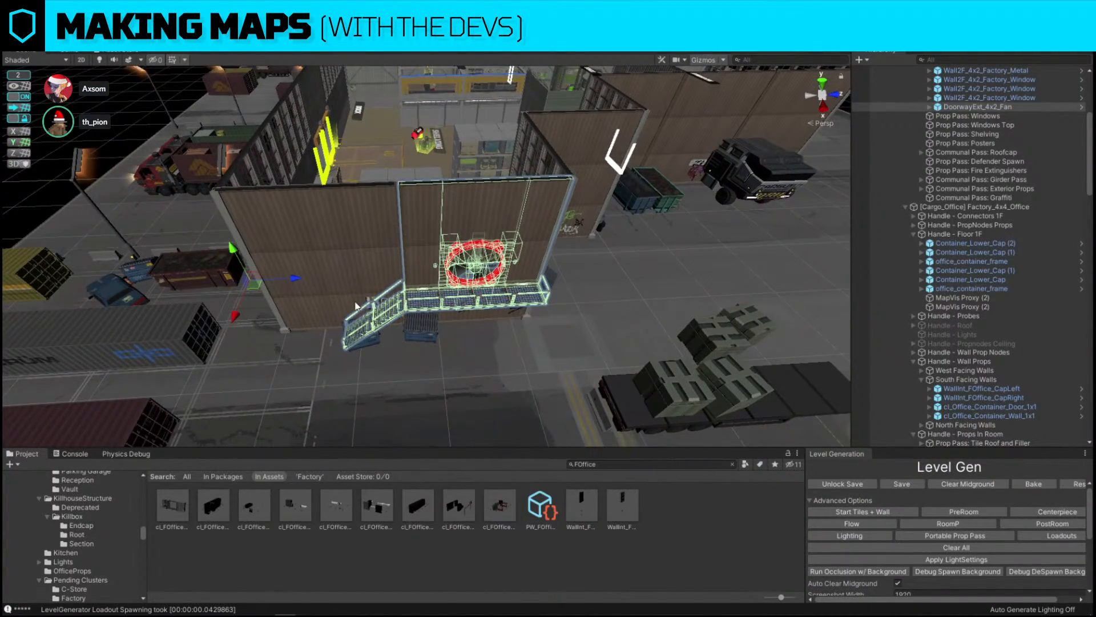
click(160, 36)
drag(522, 277, 251, 291)
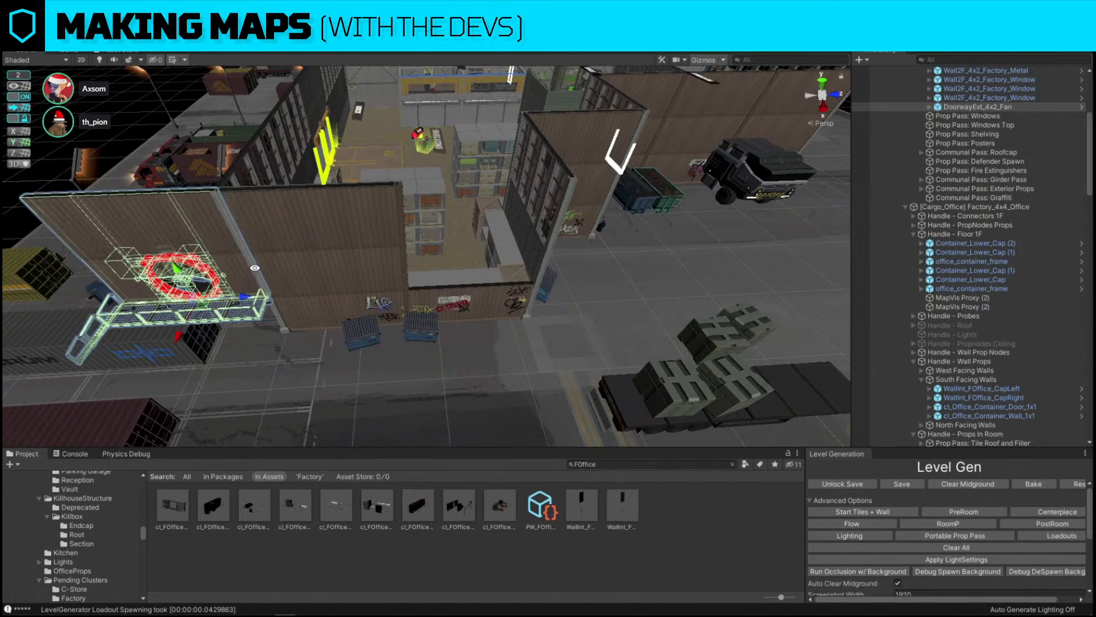
shift+click(339, 229)
drag(363, 294, 517, 289)
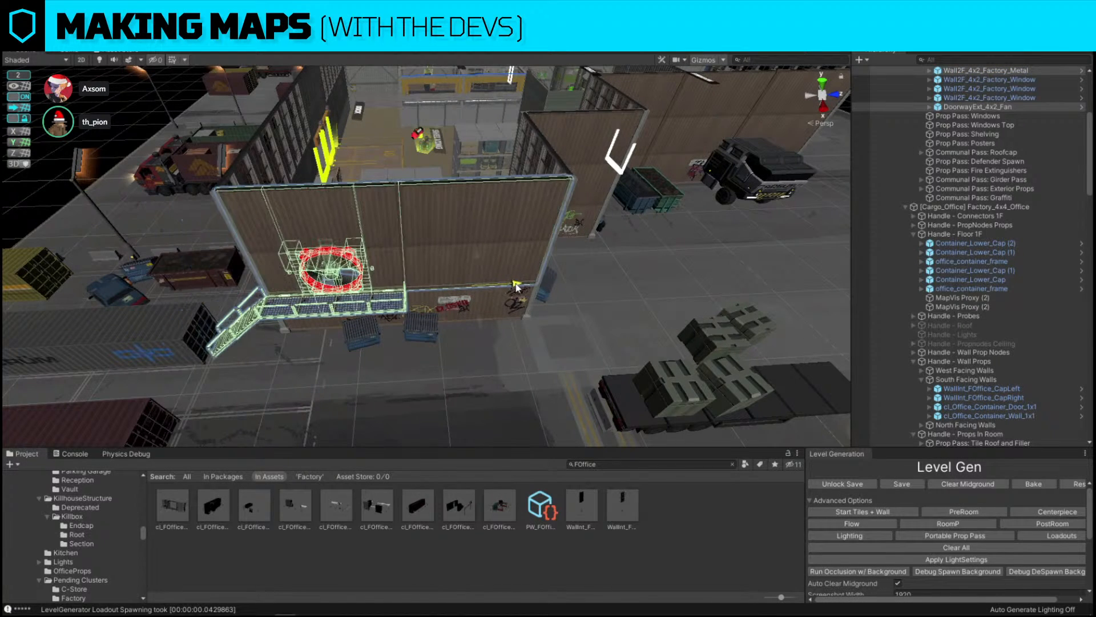
Replace the selected prop by the dock with the cl_Factory_Dock_CrateWall B_1x1 prefab found by searching for crate
right_drag(357, 234, 657, 286)
click(384, 164)
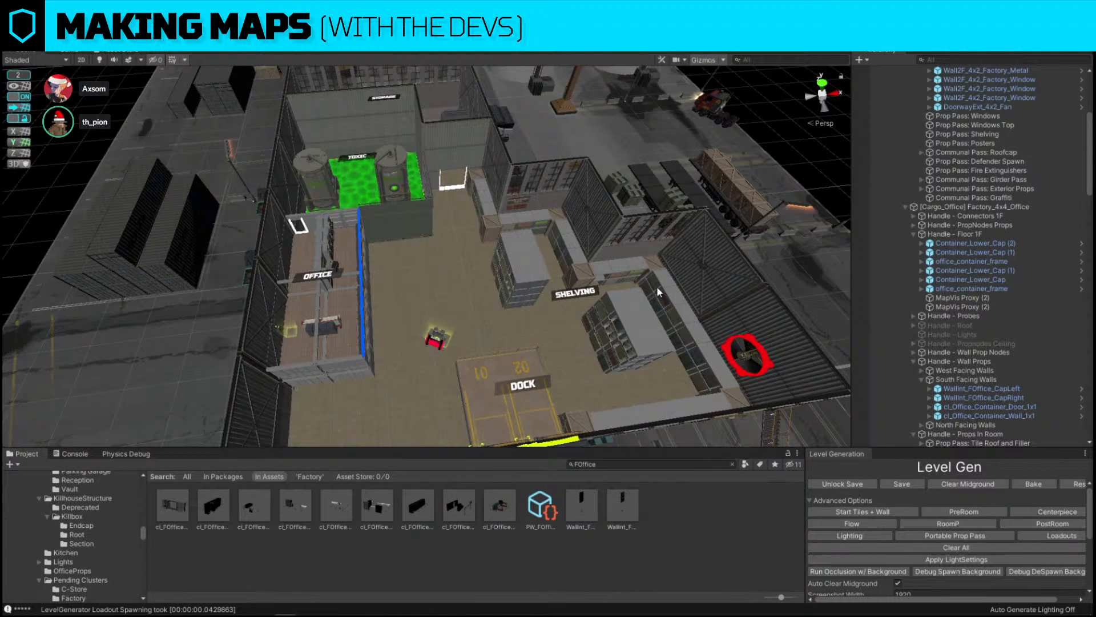
click(593, 417)
click(693, 464)
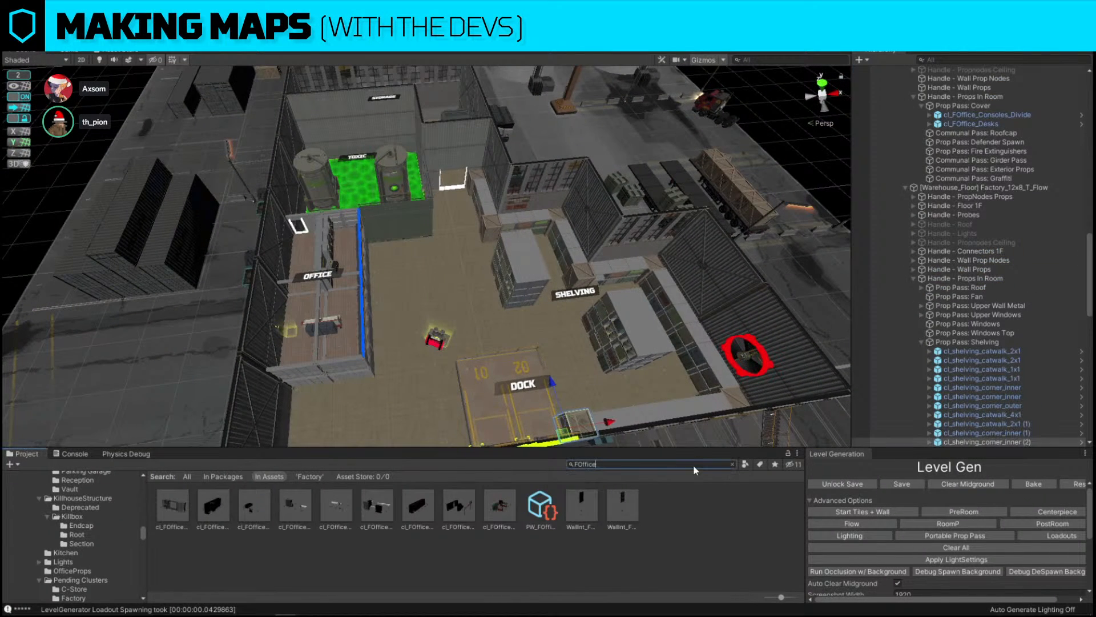
text(crate)
key(ctrl+shift+r)
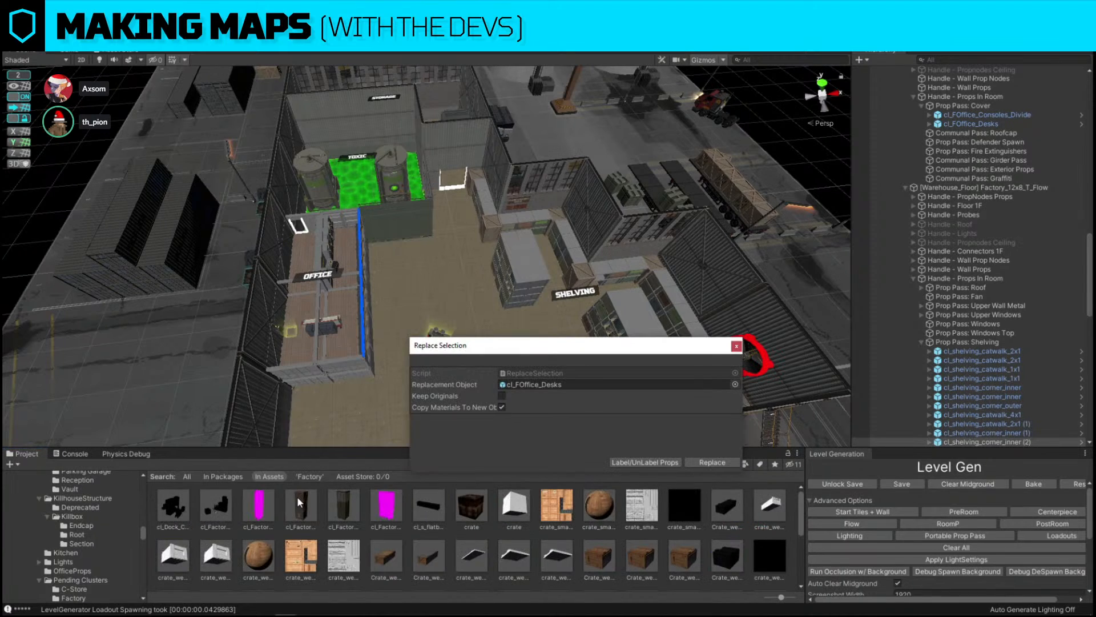
drag(296, 498, 563, 388)
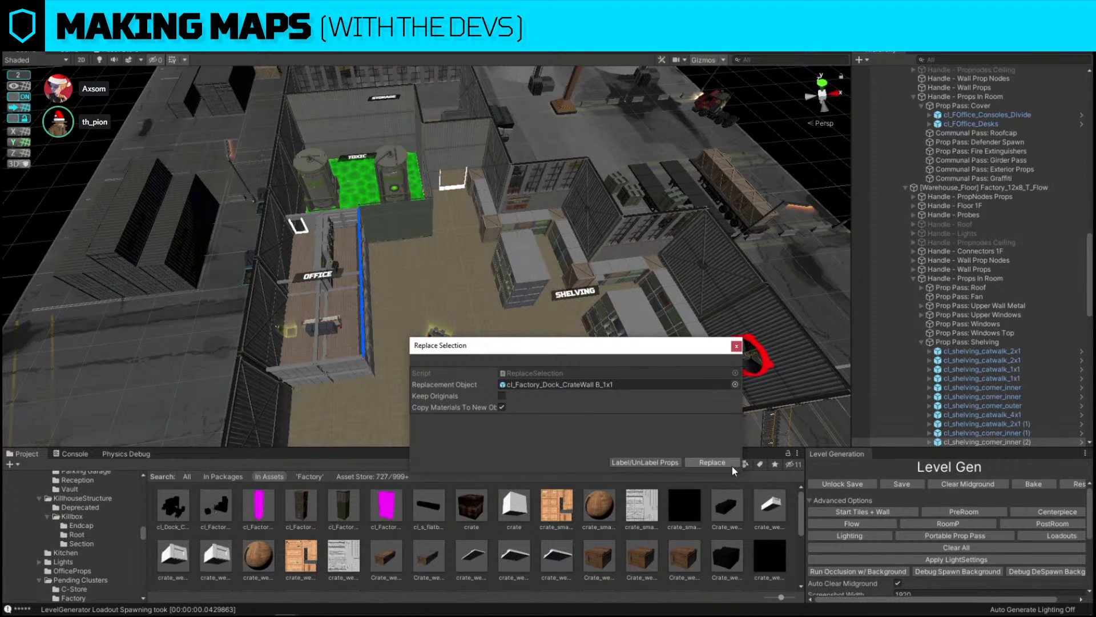
click(731, 464)
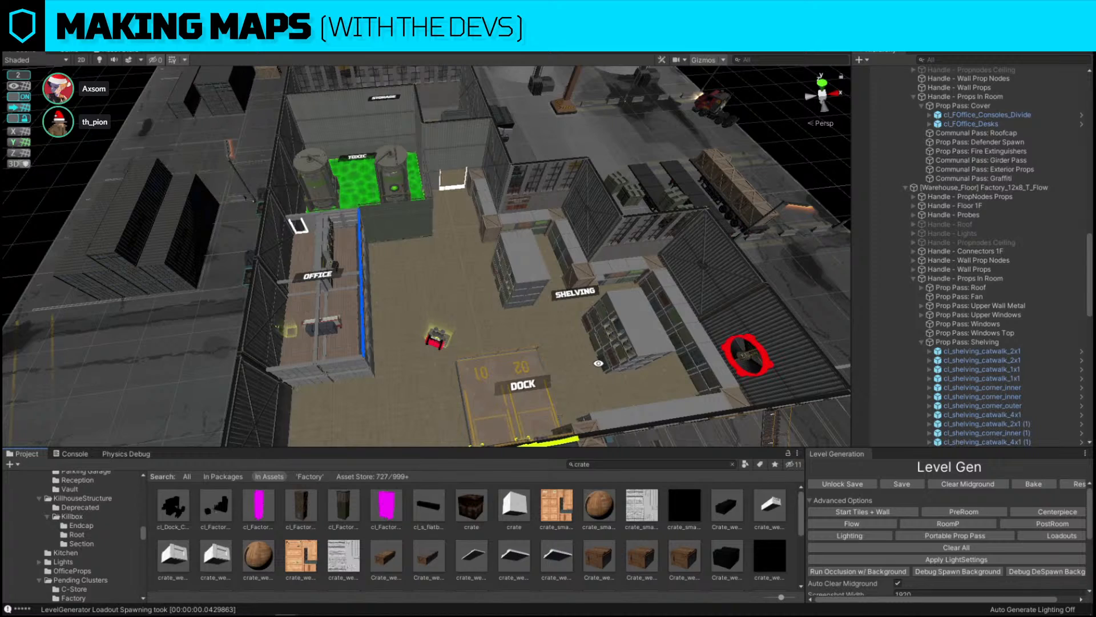
Reposition the new crate wall and the shelving island beside the dock
alt+drag(403, 353, 950, 328)
click(491, 296)
key(f)
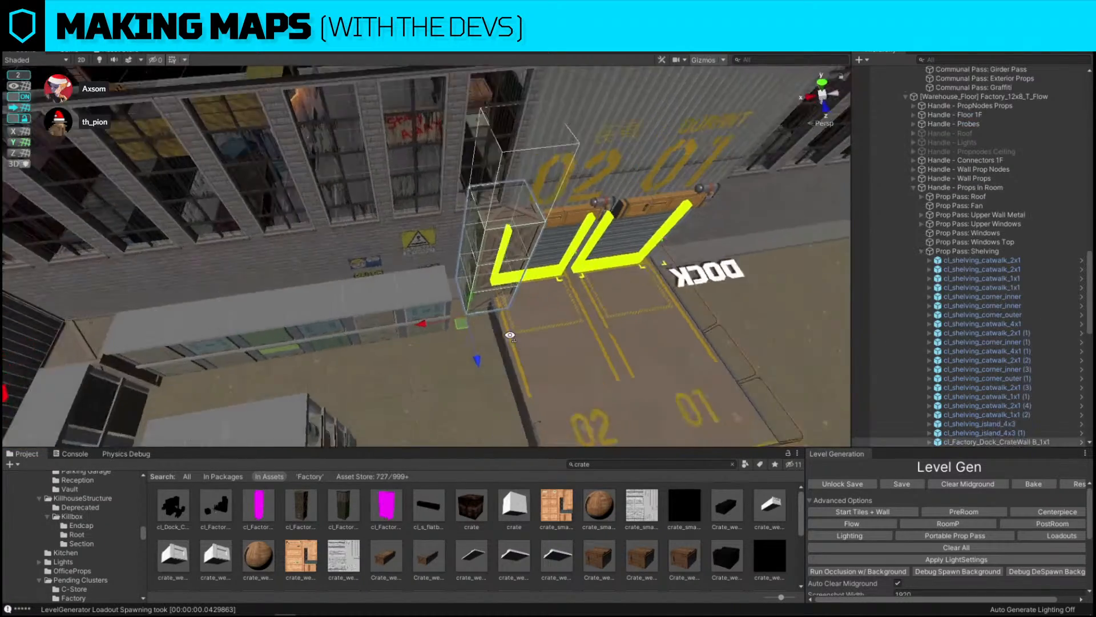
right_drag(459, 369, 324, 296)
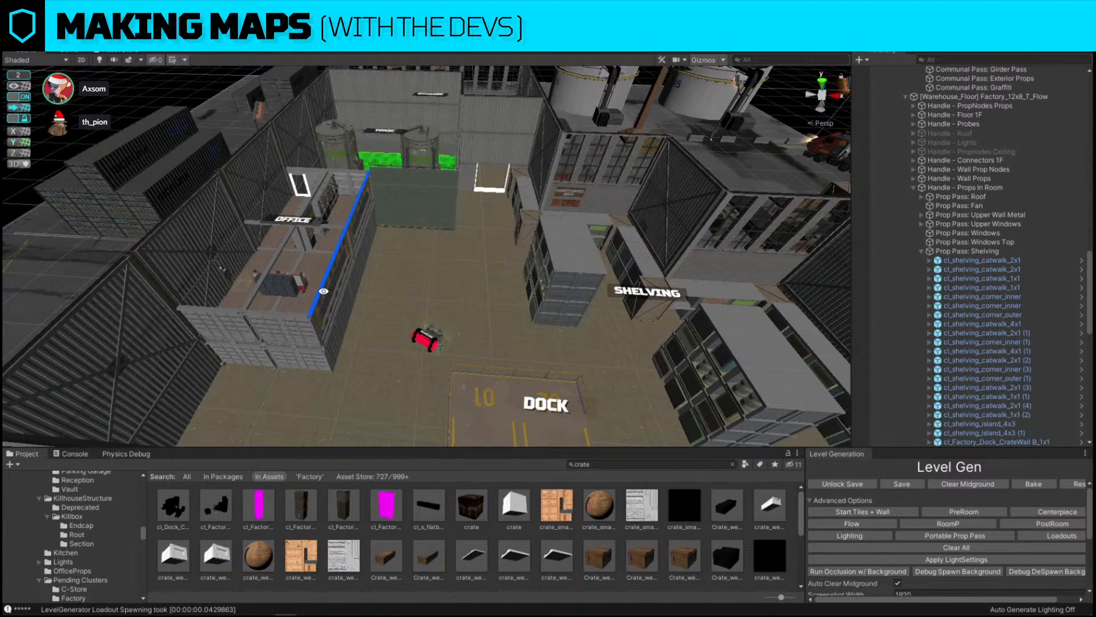
key(w)
right_drag(619, 229, 574, 356)
click(479, 238)
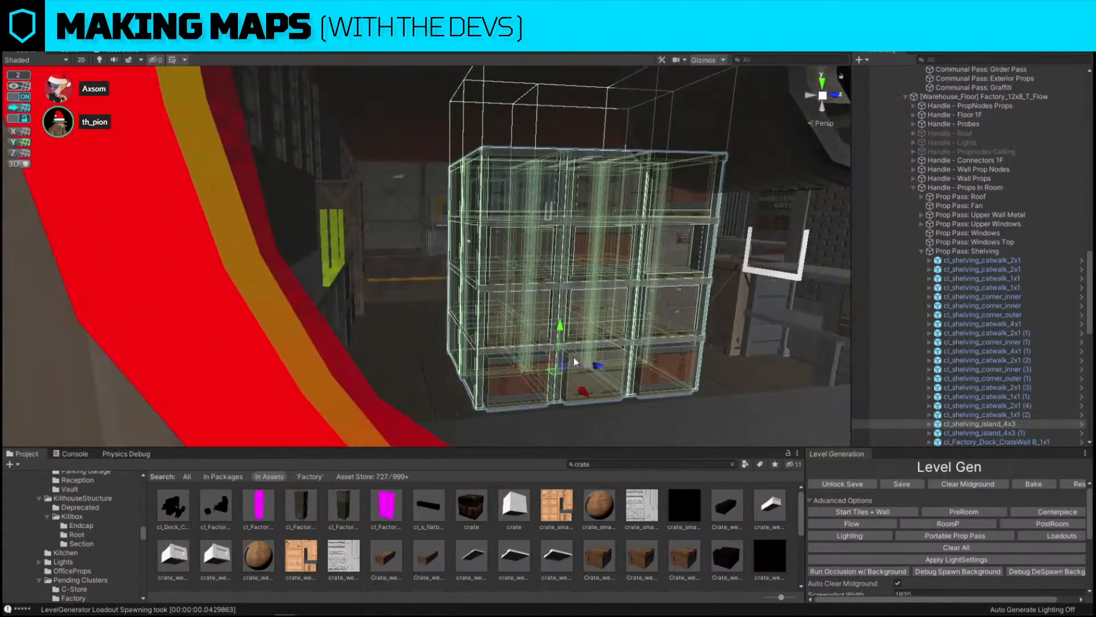
click(599, 359)
click(582, 363)
drag(597, 366, 573, 361)
right_drag(573, 361, 295, 359)
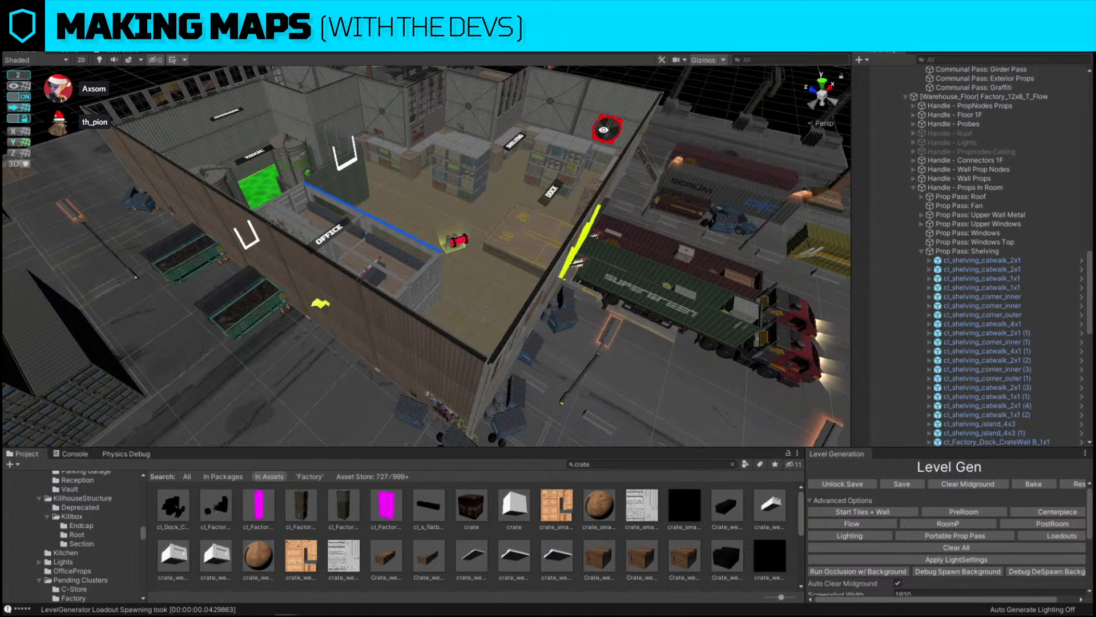
Replace an upper exterior metal wall section with the DoorwayExt_1x3_2f_Fire prefab found by searching for fire 2f
key(a)
right_drag(440, 223, 546, 142)
key(w)
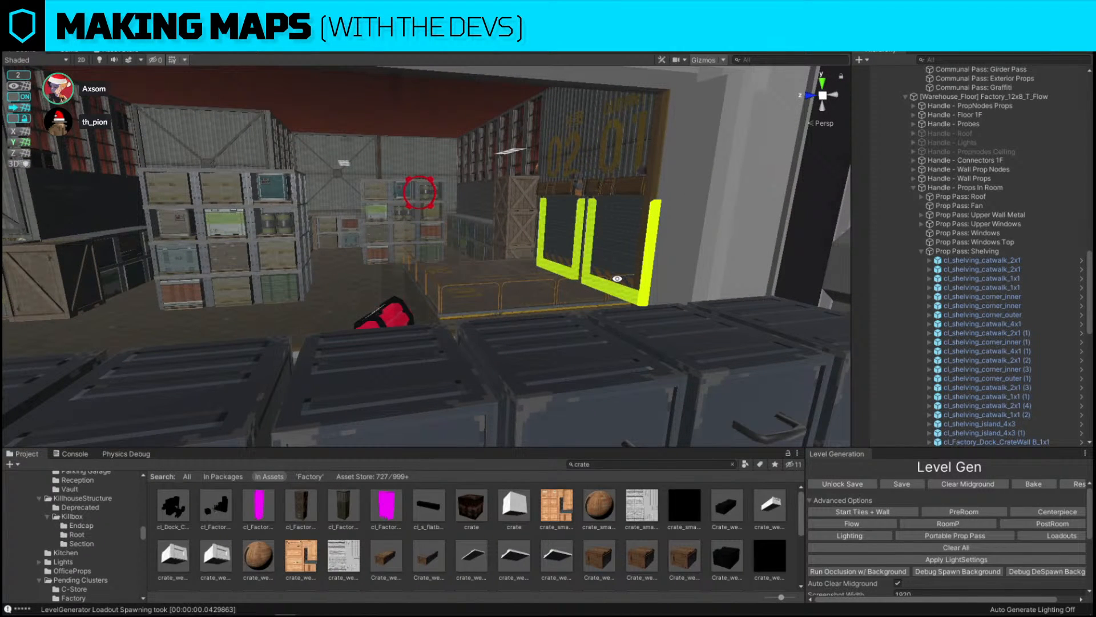
key(s)
right_drag(552, 206, 445, 309)
click(481, 348)
click(651, 466)
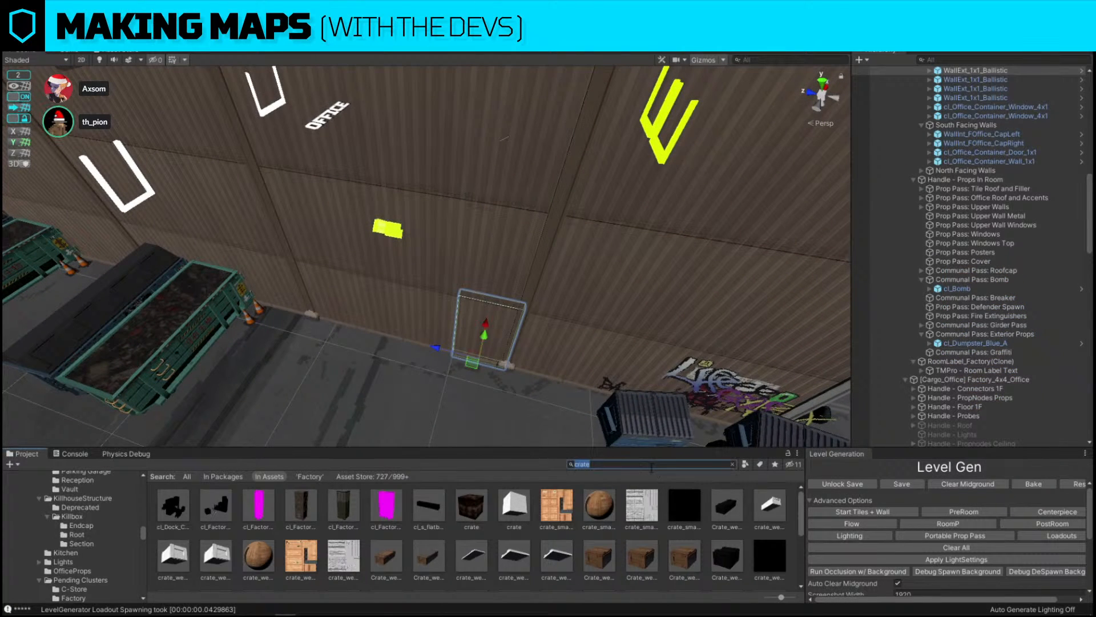
text(fire 2f)
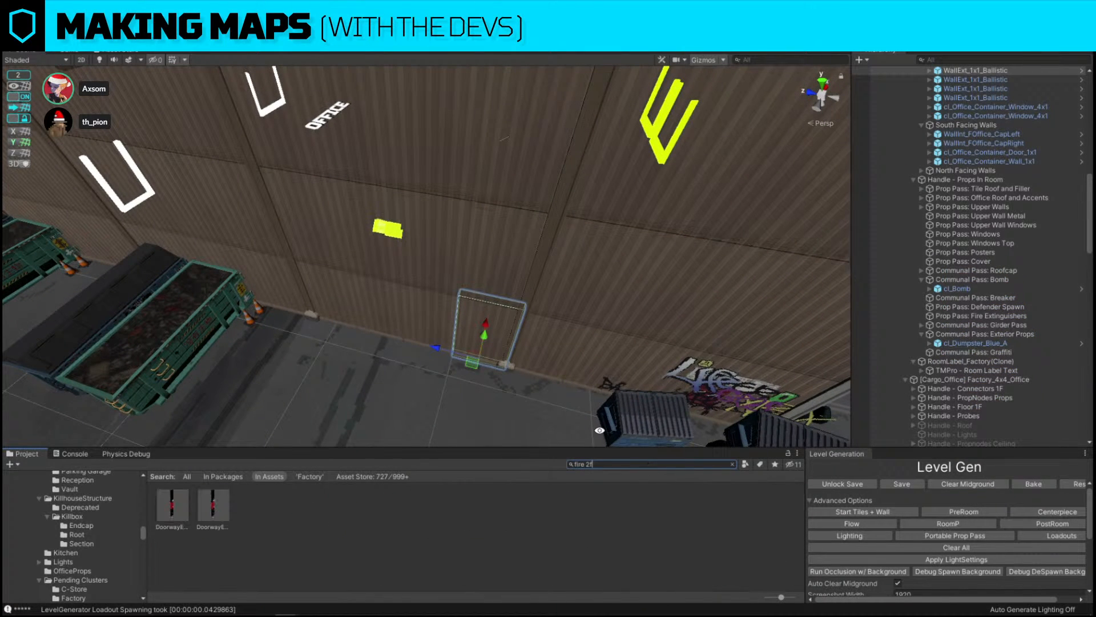
click(477, 235)
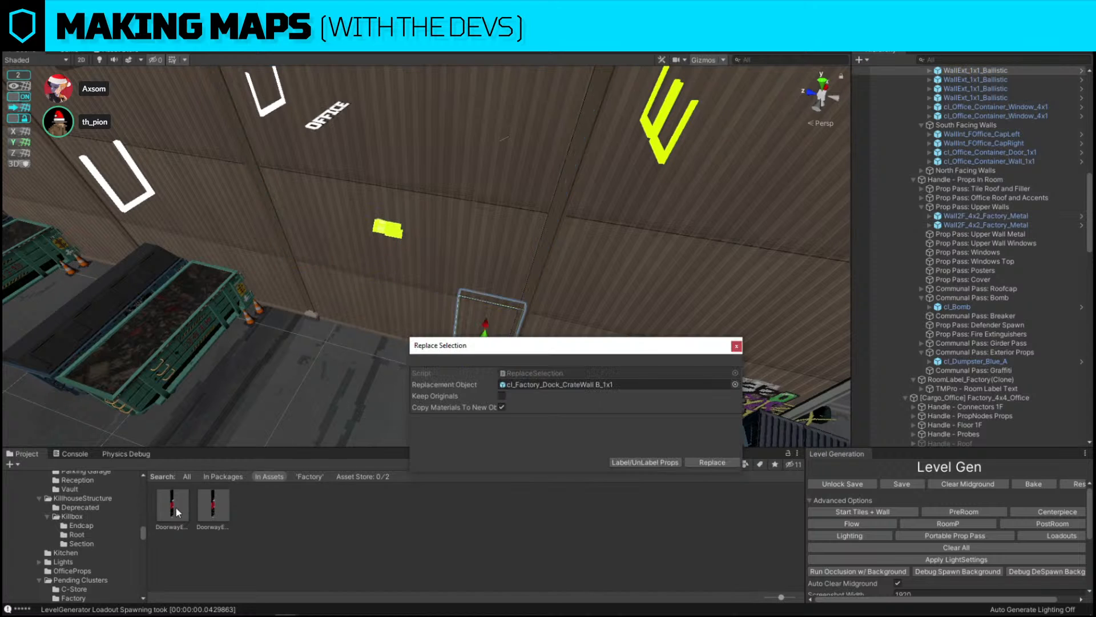
drag(175, 508, 591, 385)
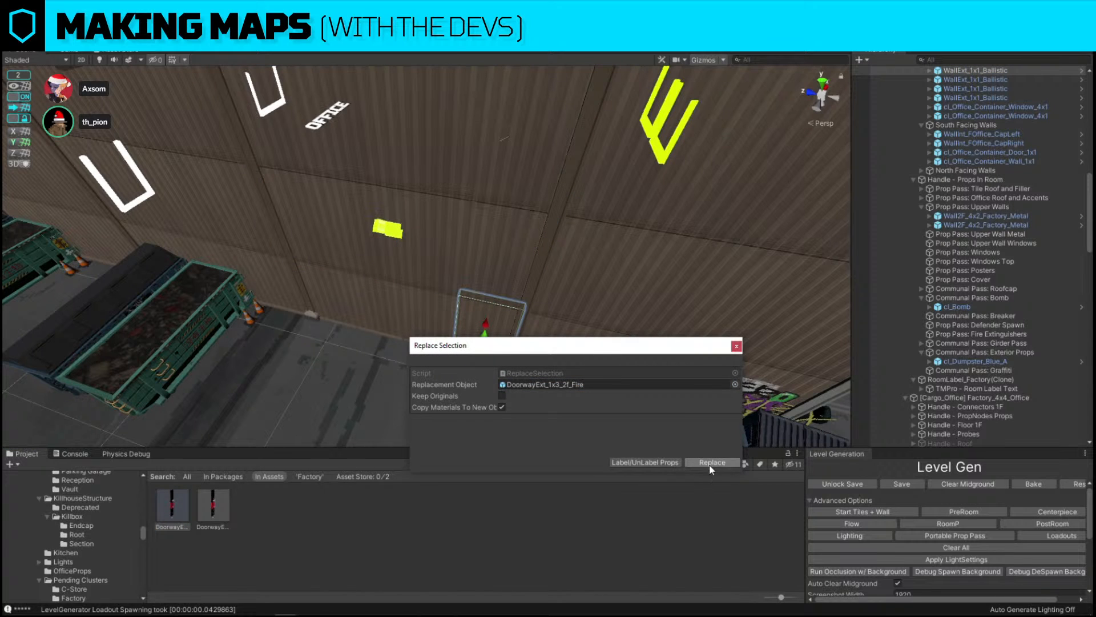
click(711, 462)
click(436, 136)
key(w)
right_drag(424, 263, 367, 223)
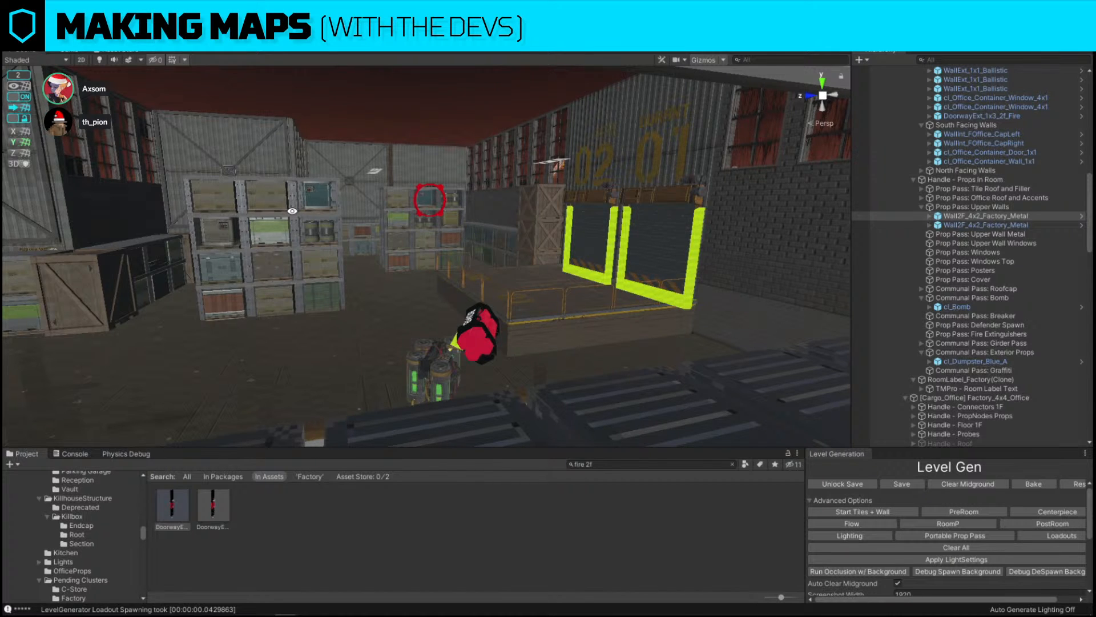
Select the Wall2F_1x2_Factory_Metal upper wall section beside the fire doorway and slide it along the exterior wall
right_drag(543, 237, 550, 313)
key(s)
key(w)
key(s)
key(w)
key(s)
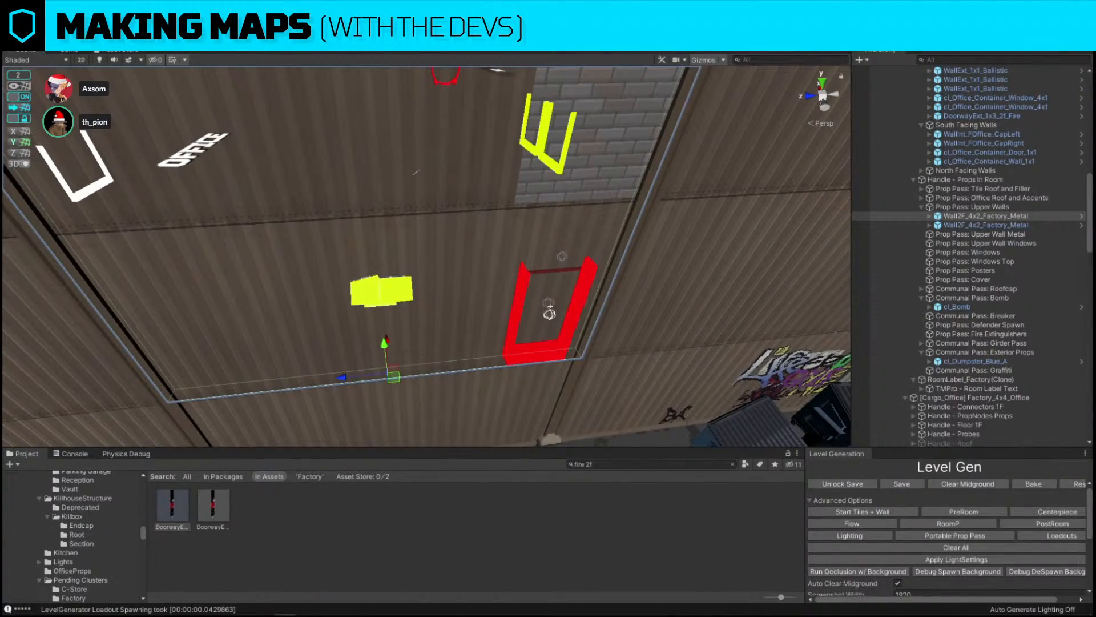
click(372, 241)
key(ctrl+shift+r)
drag(425, 504, 571, 385)
click(712, 462)
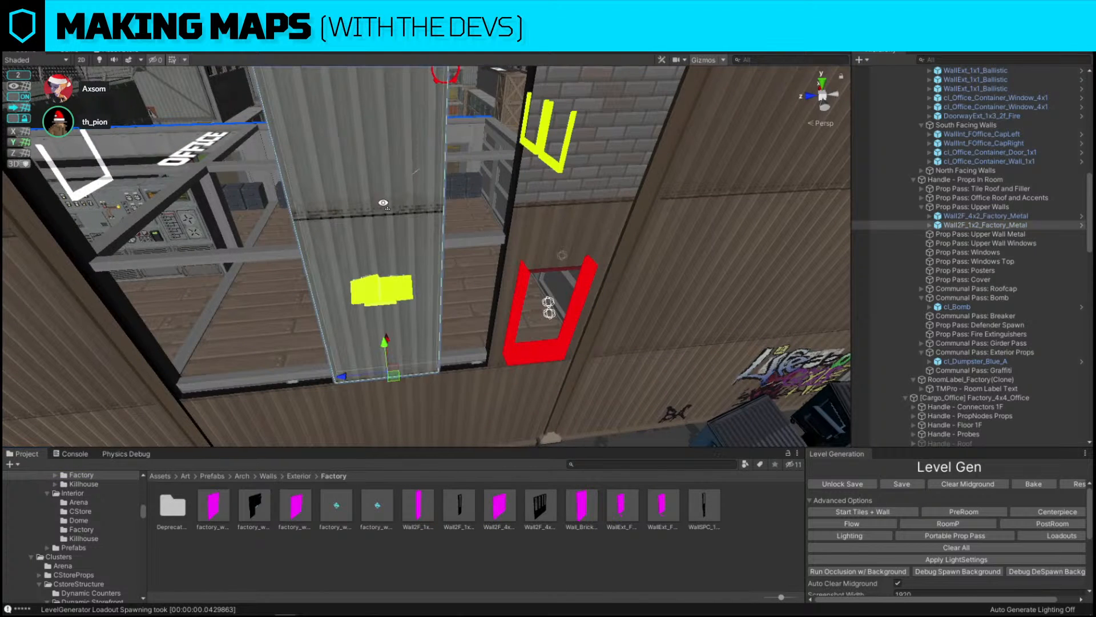
right_drag(383, 204, 374, 231)
drag(339, 336, 377, 331)
right_drag(388, 319, 357, 294)
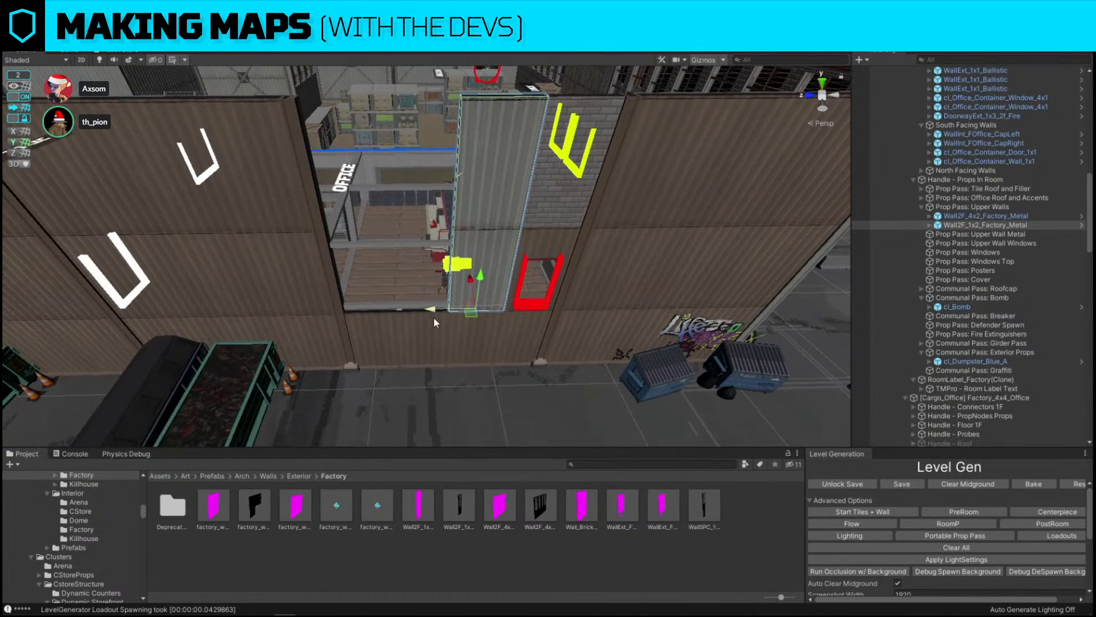
Duplicate the upper wall section twice, move a copy, then delete the extra copies
key(ctrl+d)
drag(433, 317, 384, 311)
key(ctrl+d)
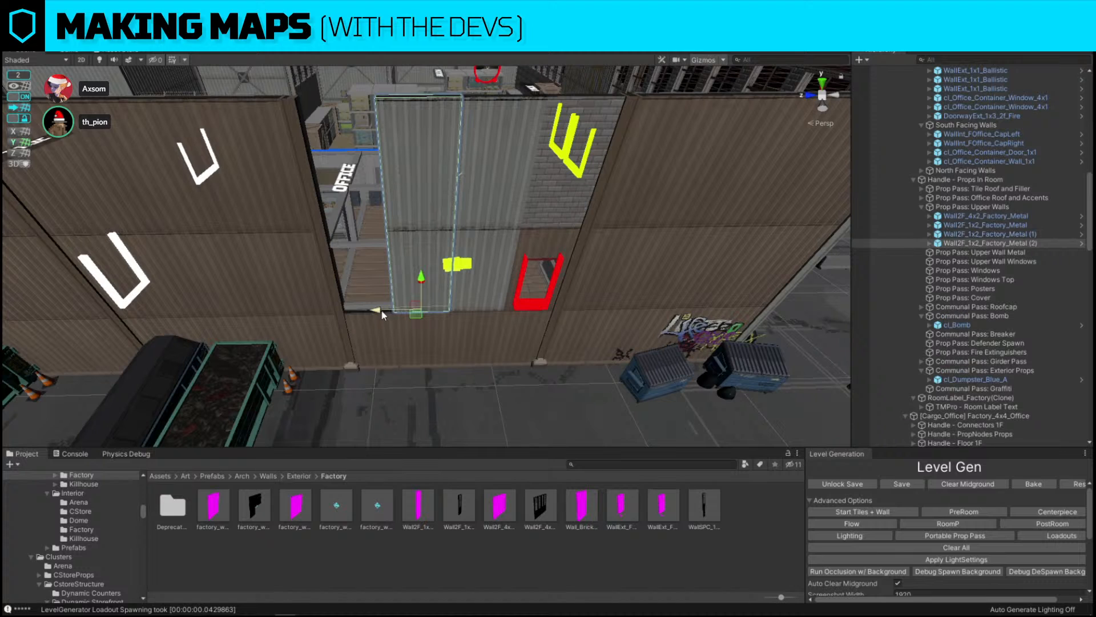
key(Delete)
click(442, 148)
key(Delete)
Move the upper metal wall section into place above the fire doorway and duplicate it twice along the exterior wall
double_click(670, 177)
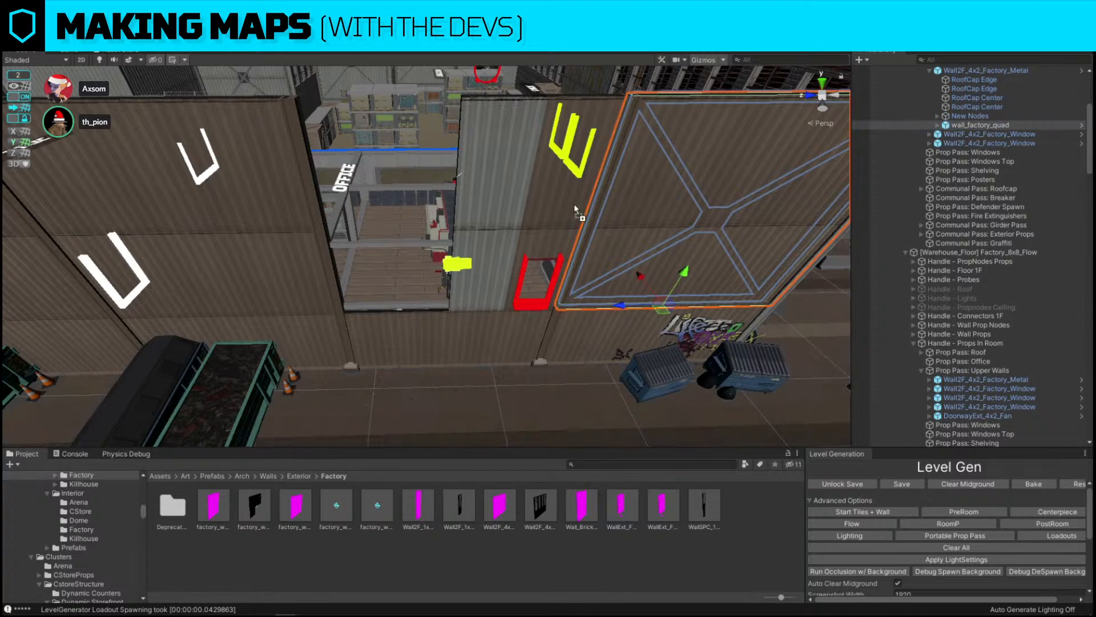
right_drag(474, 158, 544, 283)
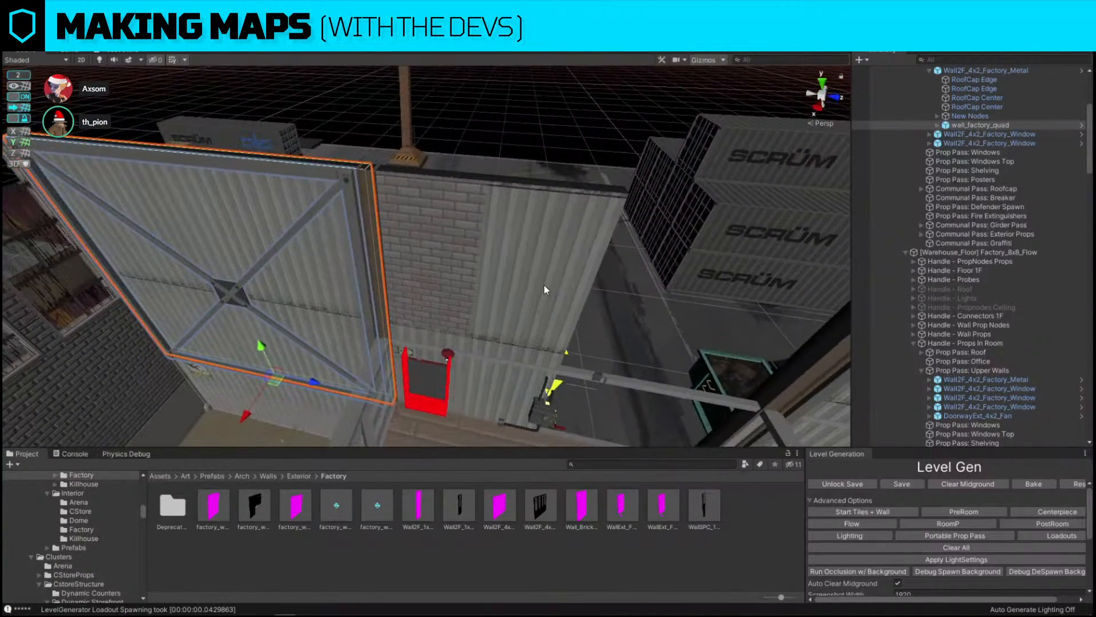
click(543, 283)
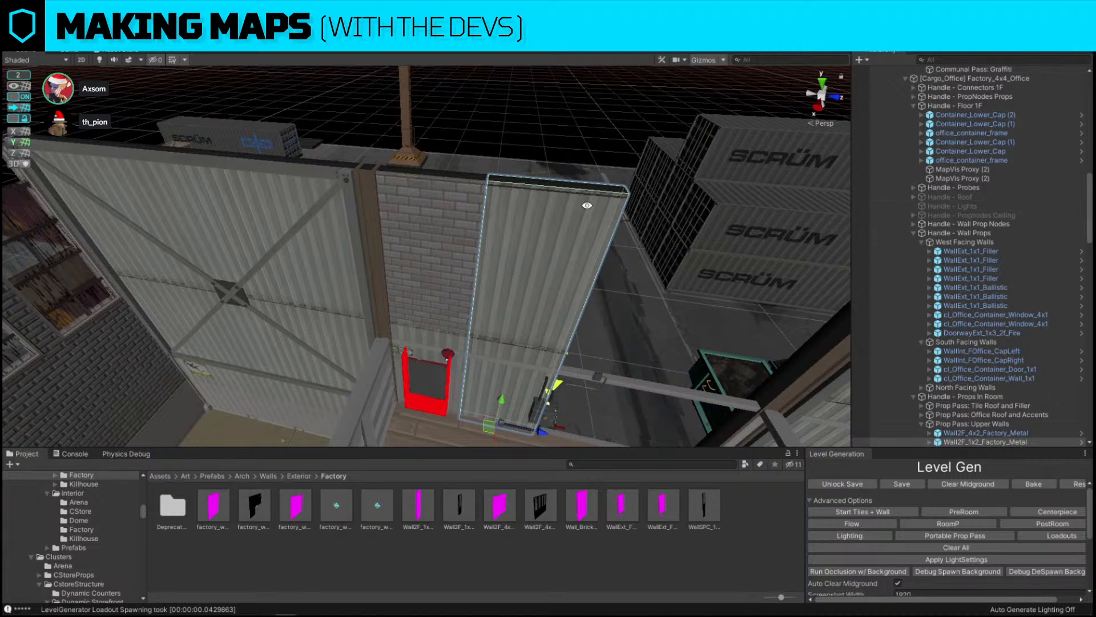
click(555, 229)
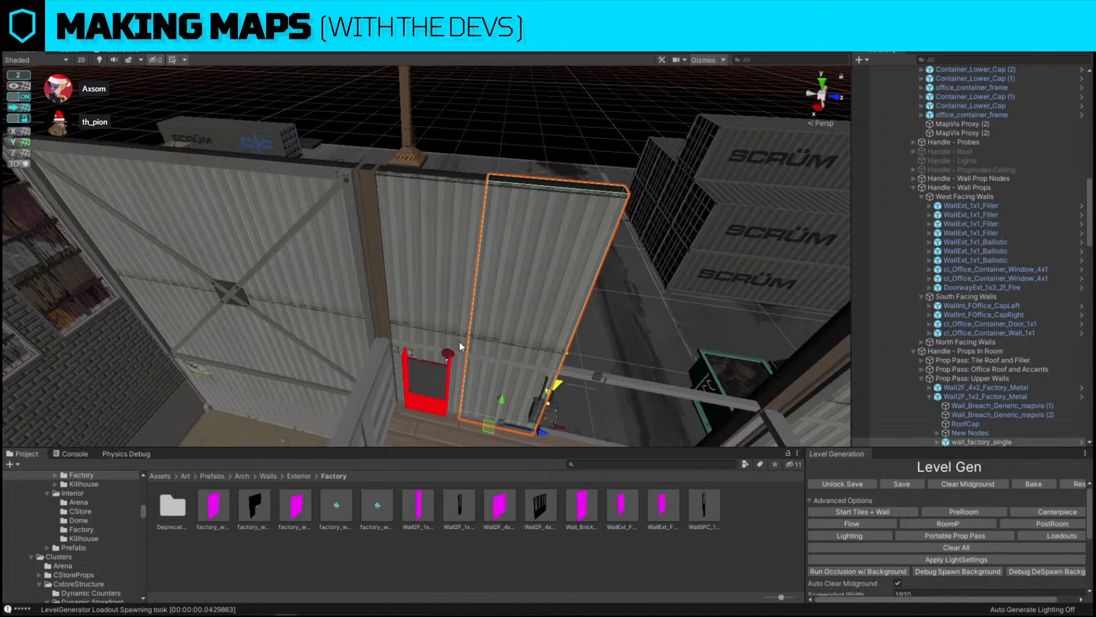
right_drag(460, 341, 704, 250)
click(499, 149)
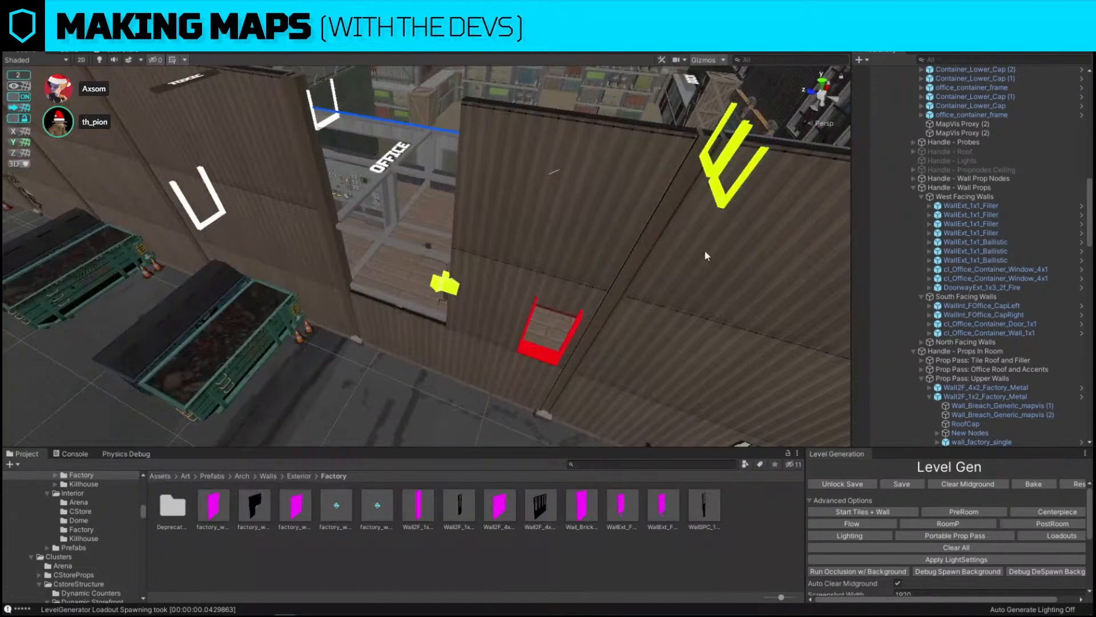
click(499, 201)
right_drag(500, 201, 504, 285)
key(ctrl+d)
drag(465, 320, 364, 314)
key(ctrl+d)
click(608, 233)
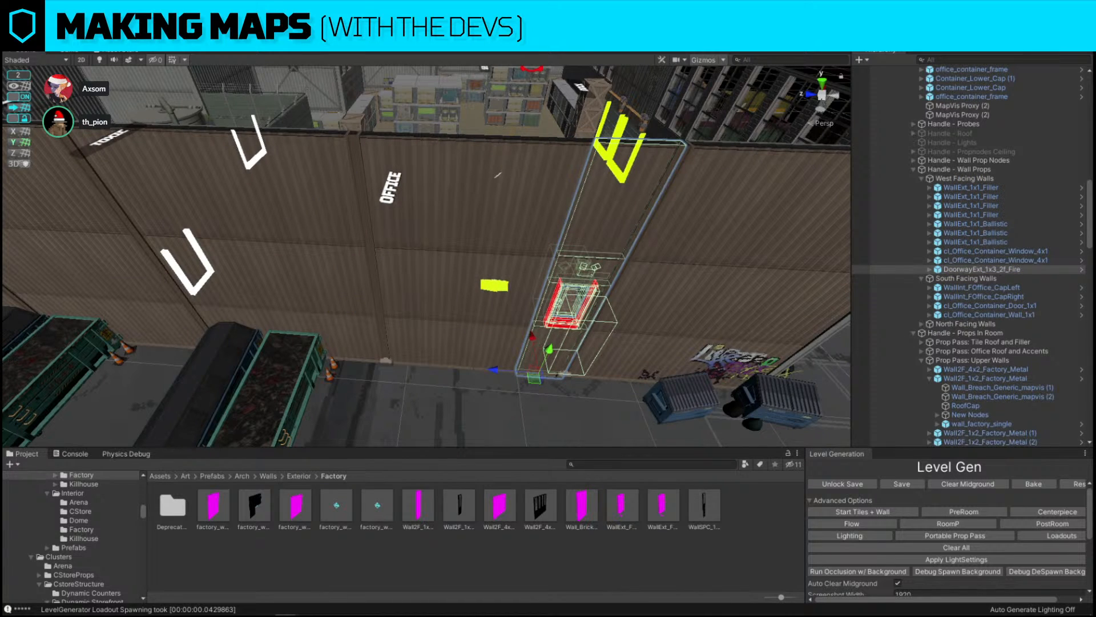
Rotate and reposition the truck spawn beside the storage room
right_drag(512, 272, 591, 193)
click(606, 163)
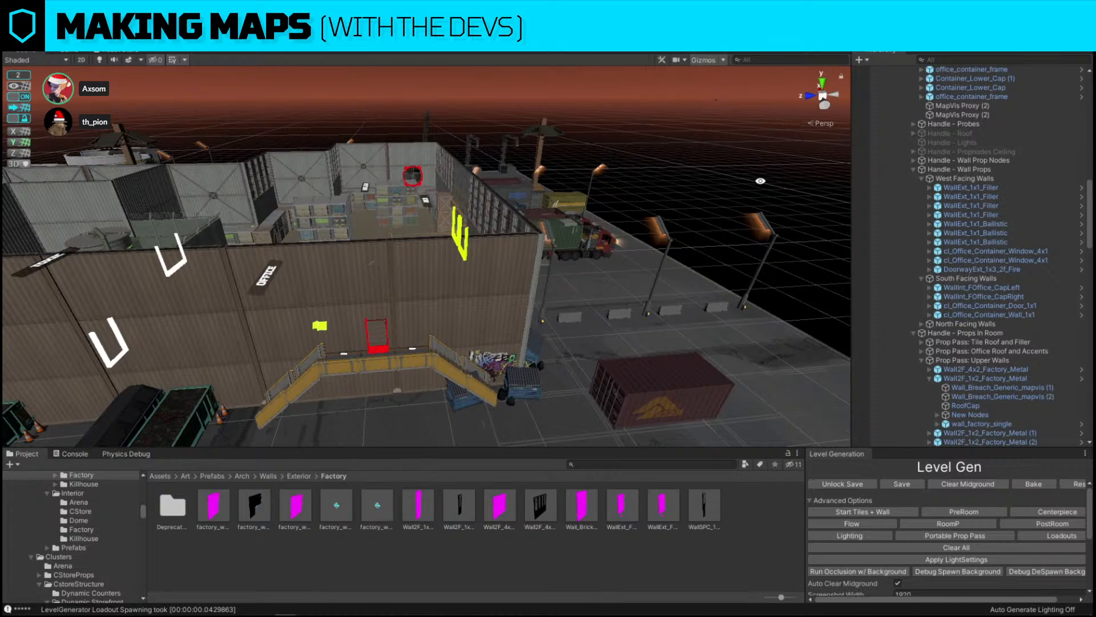
right_drag(762, 183, 557, 302)
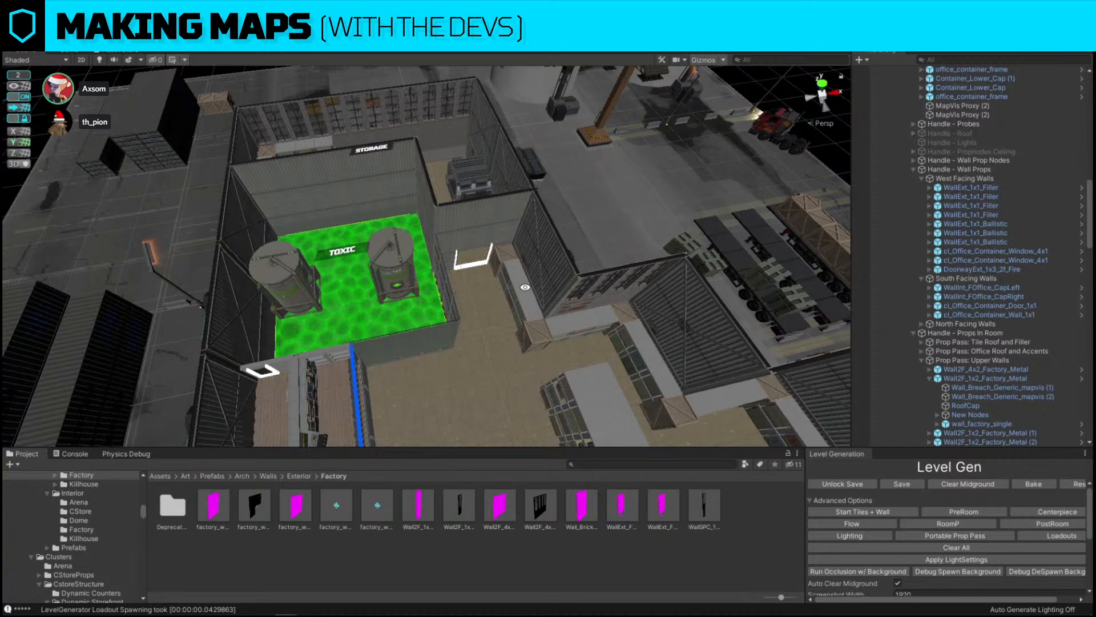
alt+drag(525, 288, 548, 306)
scroll(548, 306, down, 2)
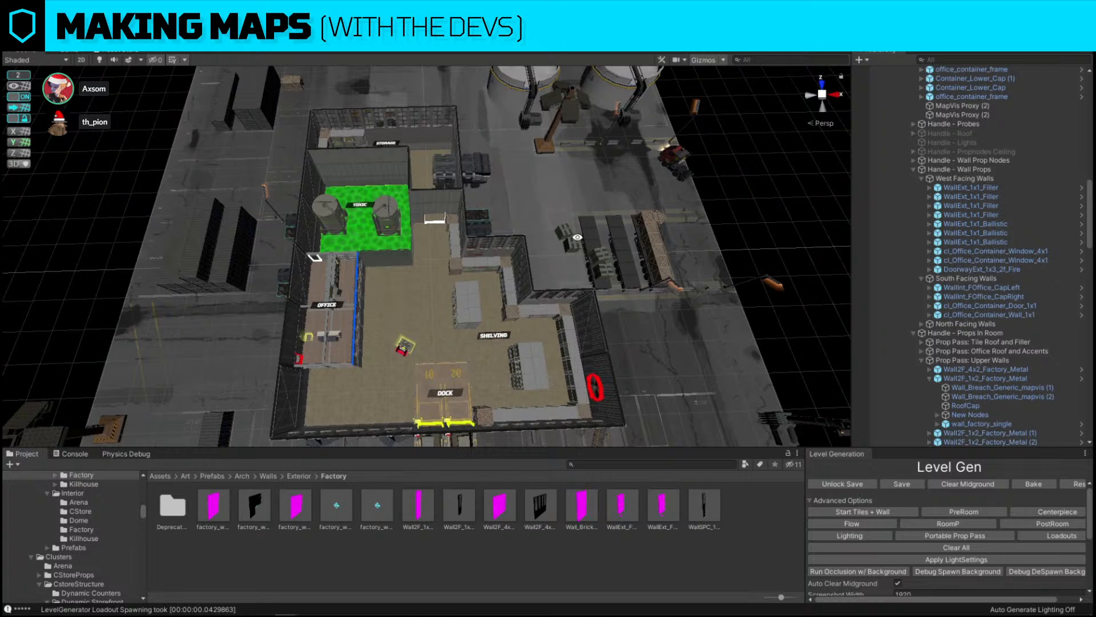
click(485, 170)
right_drag(522, 181, 531, 182)
right_drag(531, 182, 534, 183)
key(e)
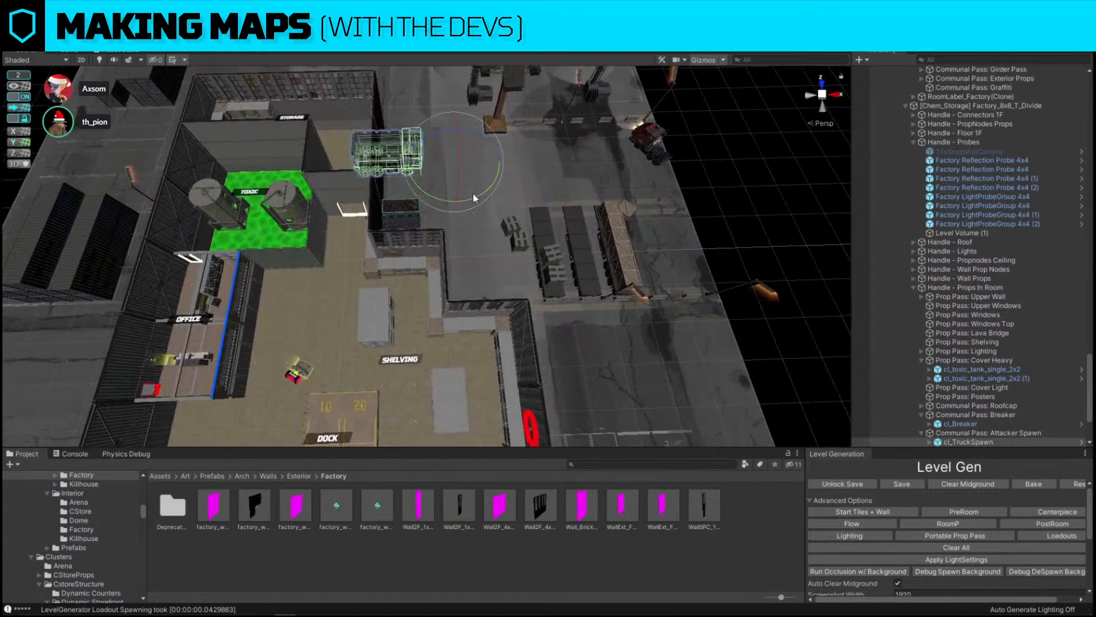
ctrl+drag(468, 194, 326, 204)
key(w)
drag(447, 167, 390, 233)
Delete a prop near the truck and move the truck spawn closer to the storage wall
click(538, 189)
alt+drag(557, 189, 395, 259)
click(395, 259)
key(Delete)
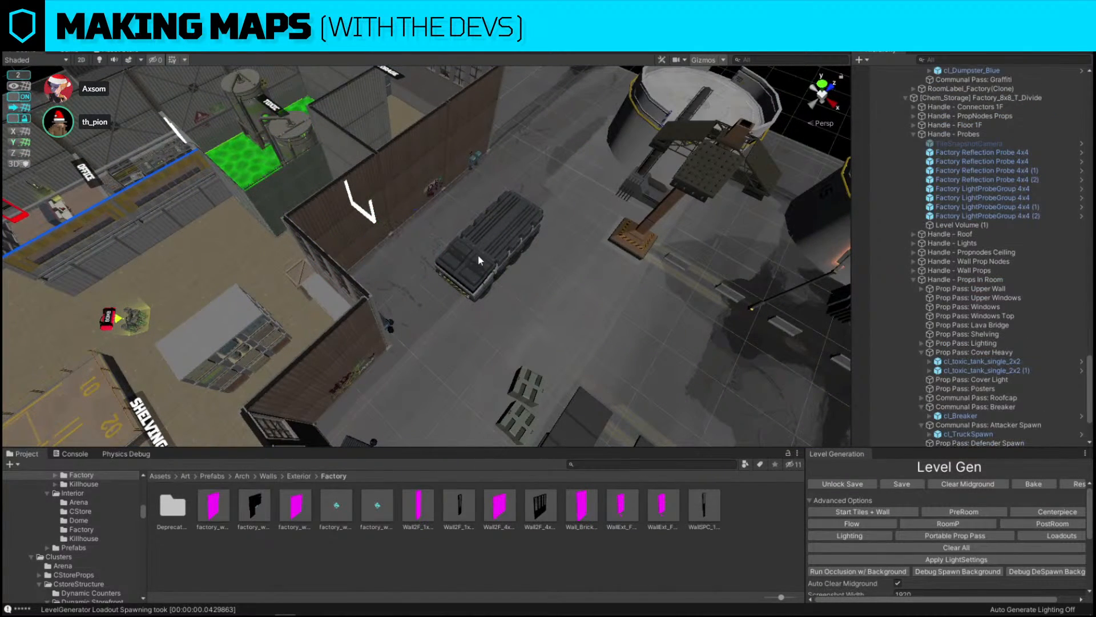
click(477, 254)
drag(408, 349, 402, 219)
right_drag(402, 219, 518, 163)
click(519, 162)
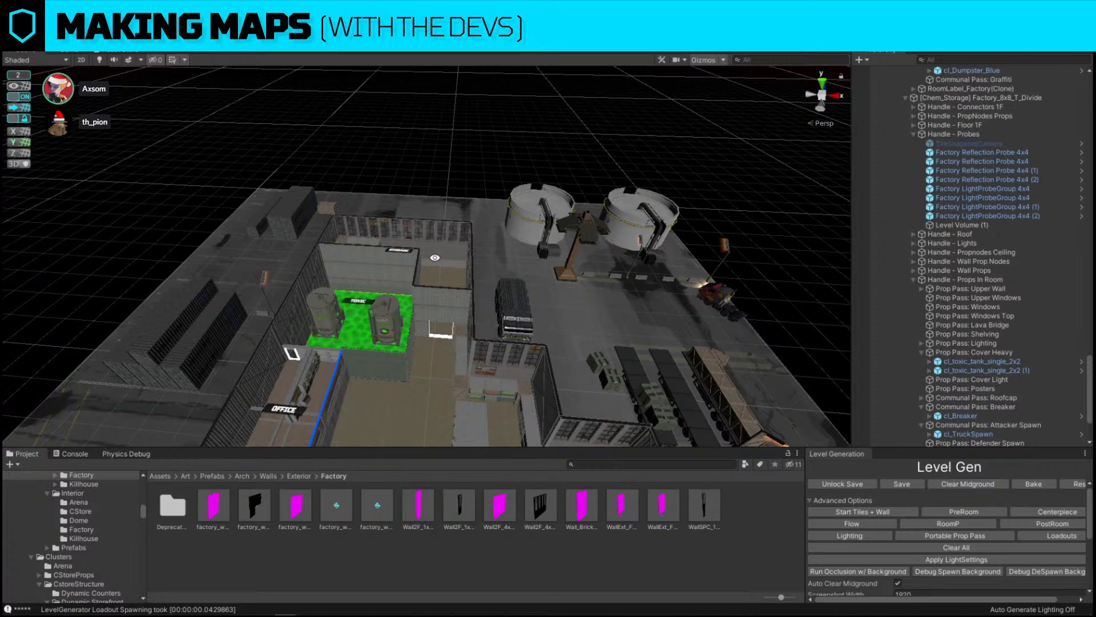
Delete two small props on the storage room's upper walls
click(434, 262)
key(Delete)
mouse_move(521, 244)
right_down()
mouse_move(496, 296)
mouse_move(468, 318)
right_up()
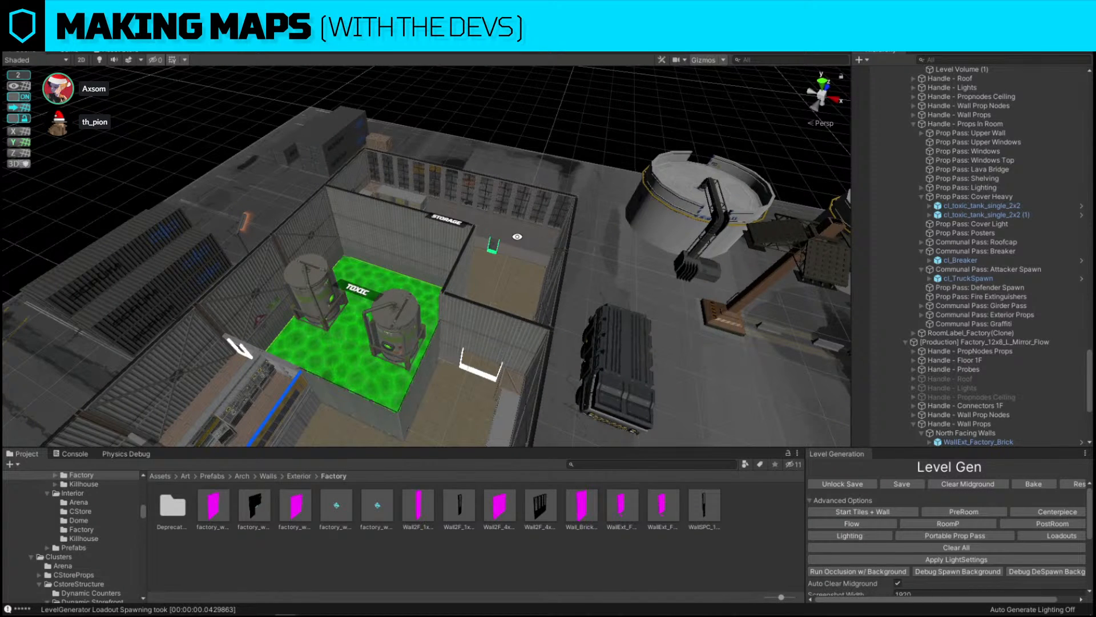
alt+drag(537, 238, 725, 369)
scroll(703, 365, down, 3)
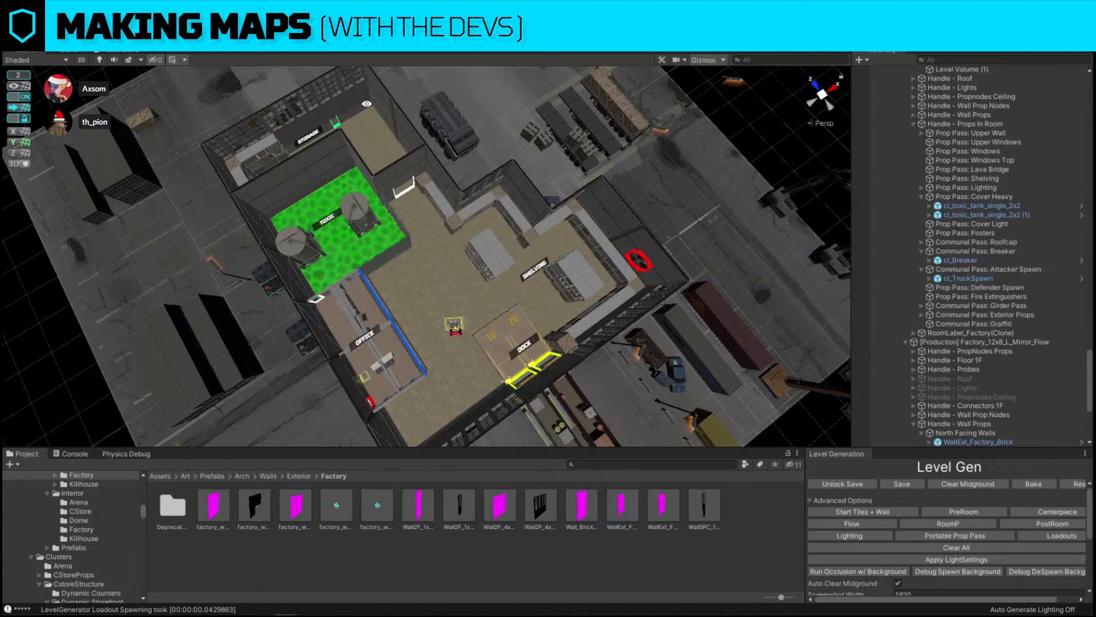
click(361, 101)
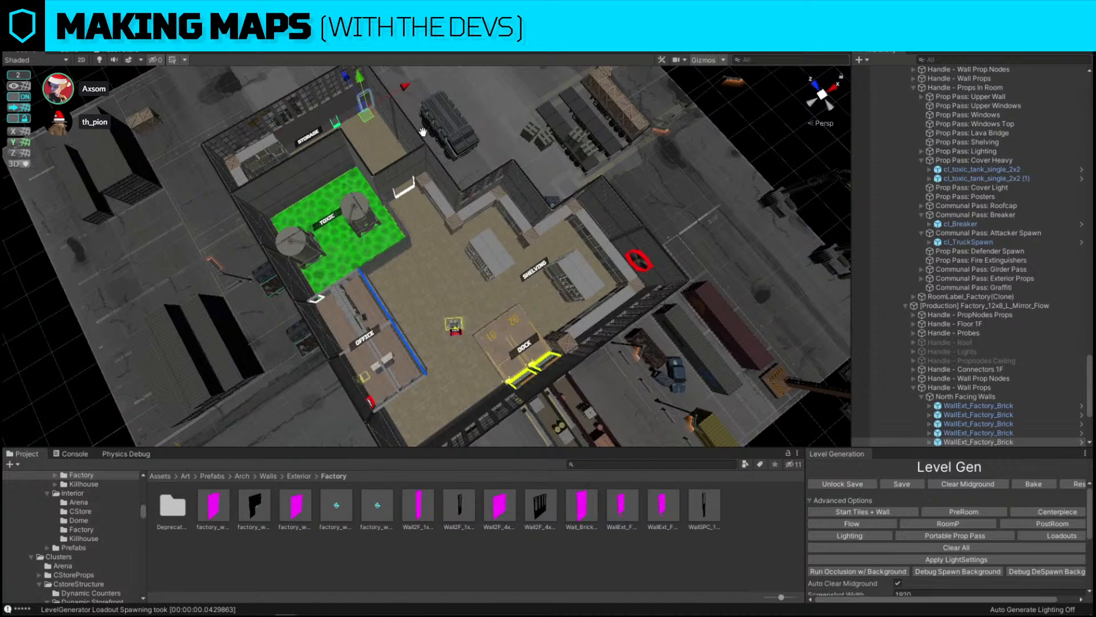
key(Delete)
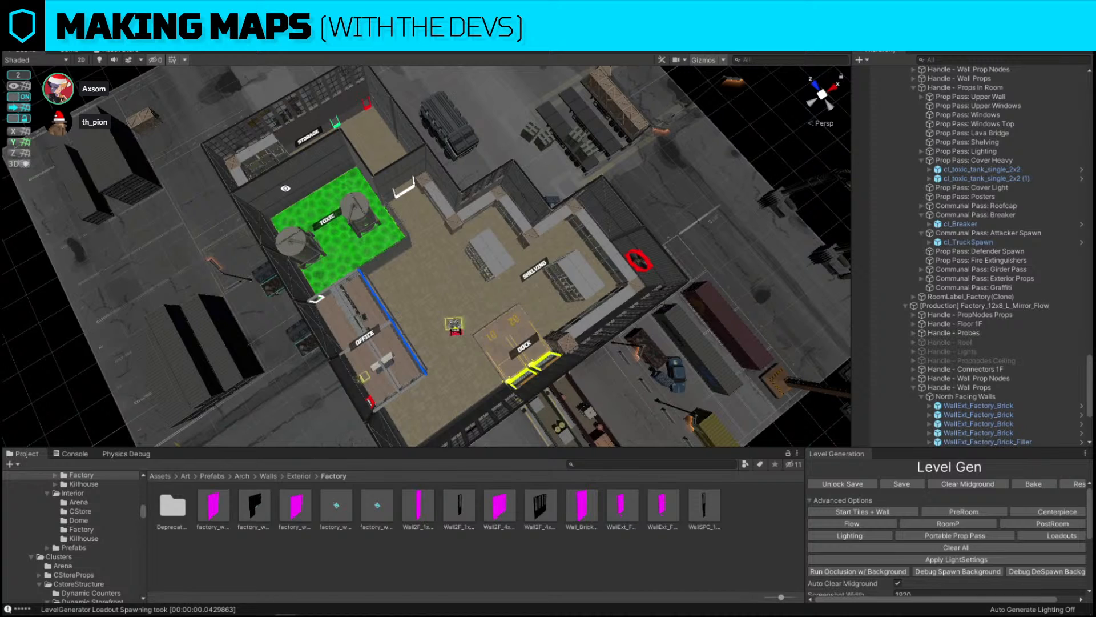
Replace a storage room interior wall with the DoorwayInt_Factory_1x2_2f_Green prefab found by searching for green 2f
click(283, 191)
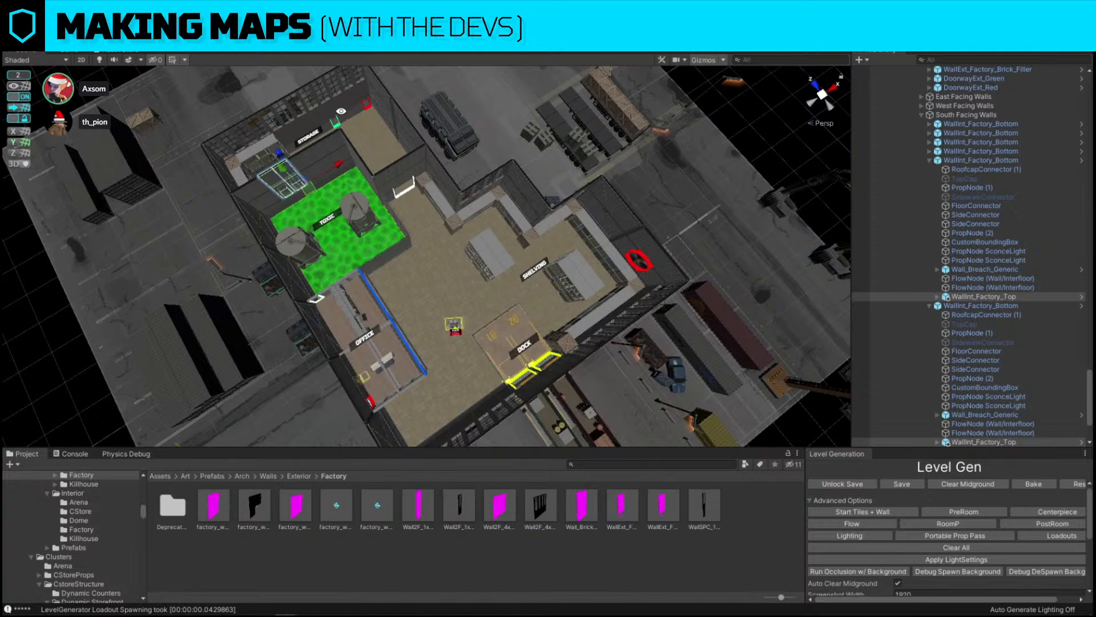
alt+drag(442, 180, 248, 132)
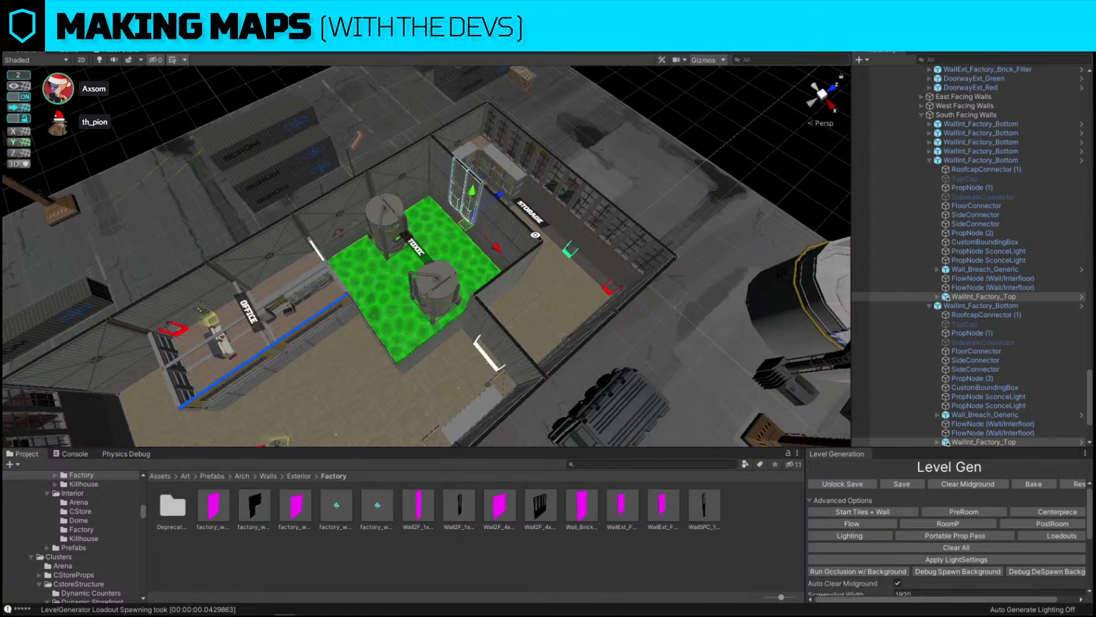
click(360, 226)
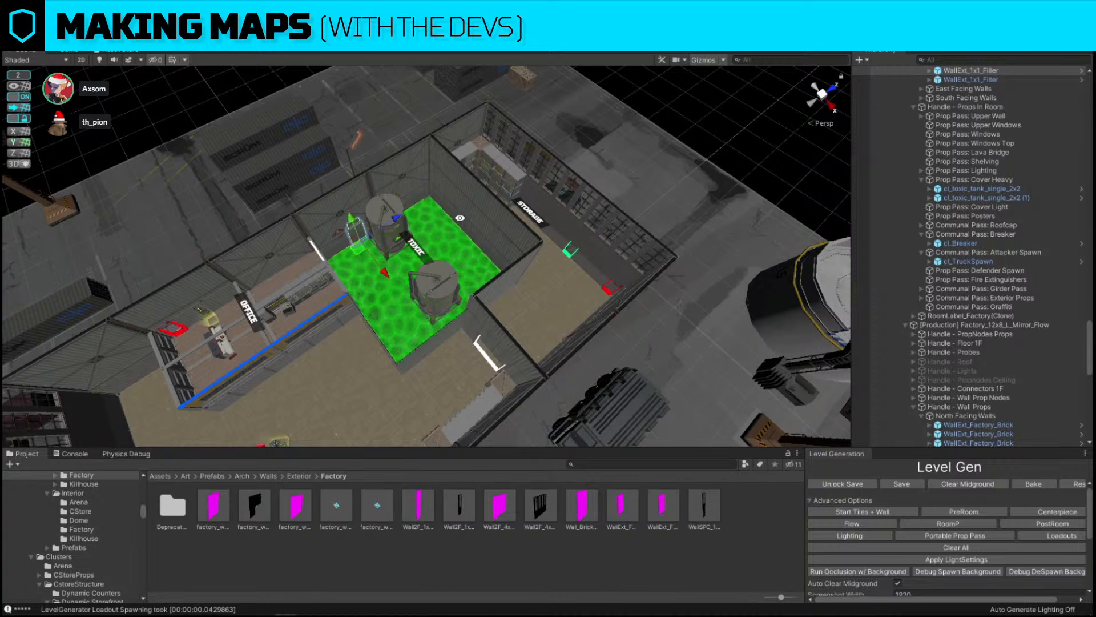
alt+drag(445, 192, 394, 192)
click(386, 222)
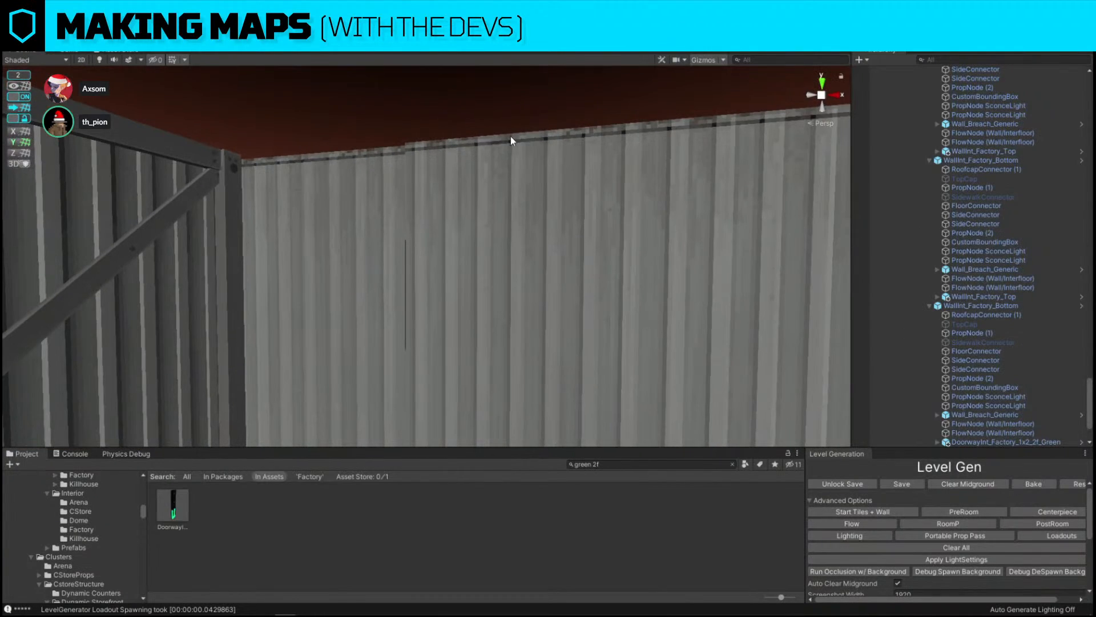
Set the move snap to 0.05 and nudge the green doorway into place on the storage wall
click(17, 76)
click(167, 77)
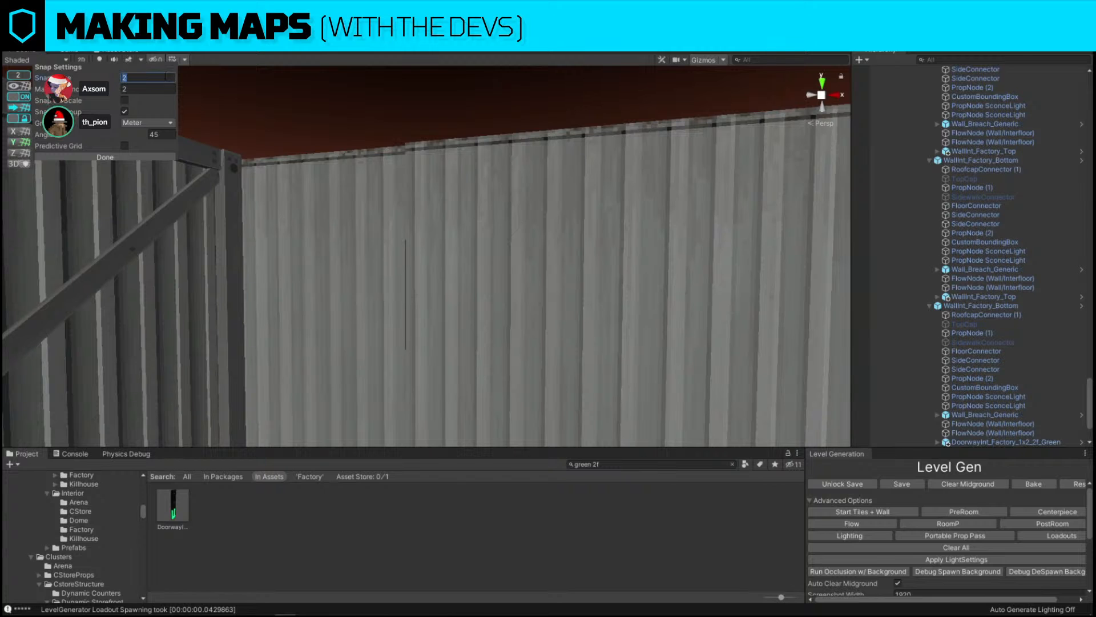
text(0.)
click(396, 295)
click(395, 295)
mouse_move(396, 294)
right_down()
mouse_move(425, 365)
mouse_move(416, 394)
mouse_move(421, 159)
mouse_move(496, 274)
mouse_move(418, 261)
mouse_move(404, 248)
mouse_move(487, 272)
right_up()
click(390, 251)
click(458, 244)
key(Delete)
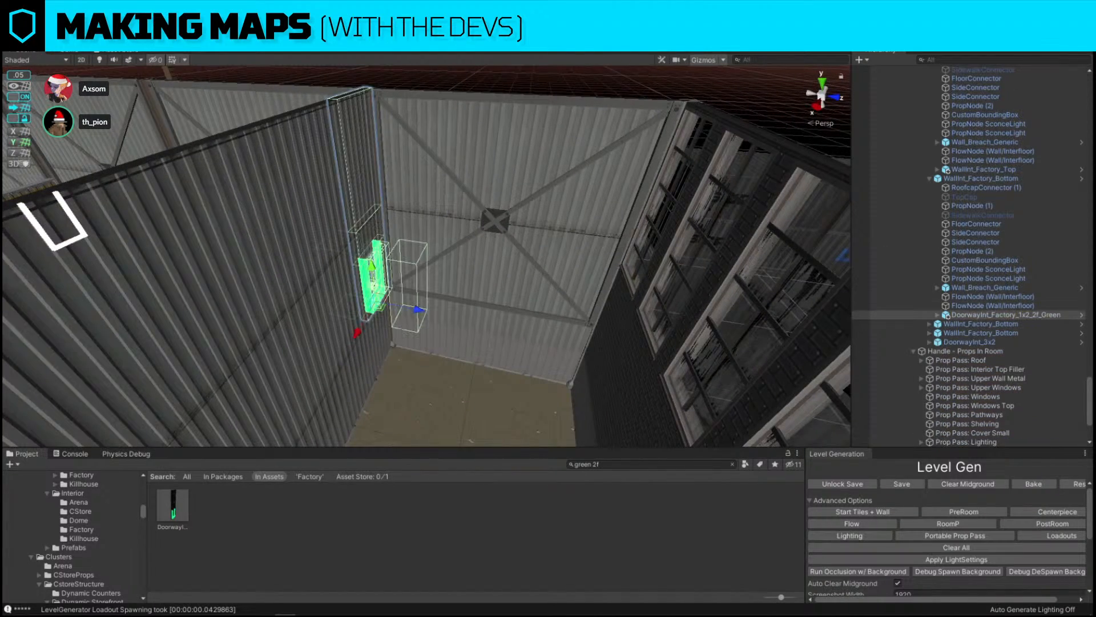
key(ctrl+z)
right_drag(688, 331, 455, 289)
click(497, 139)
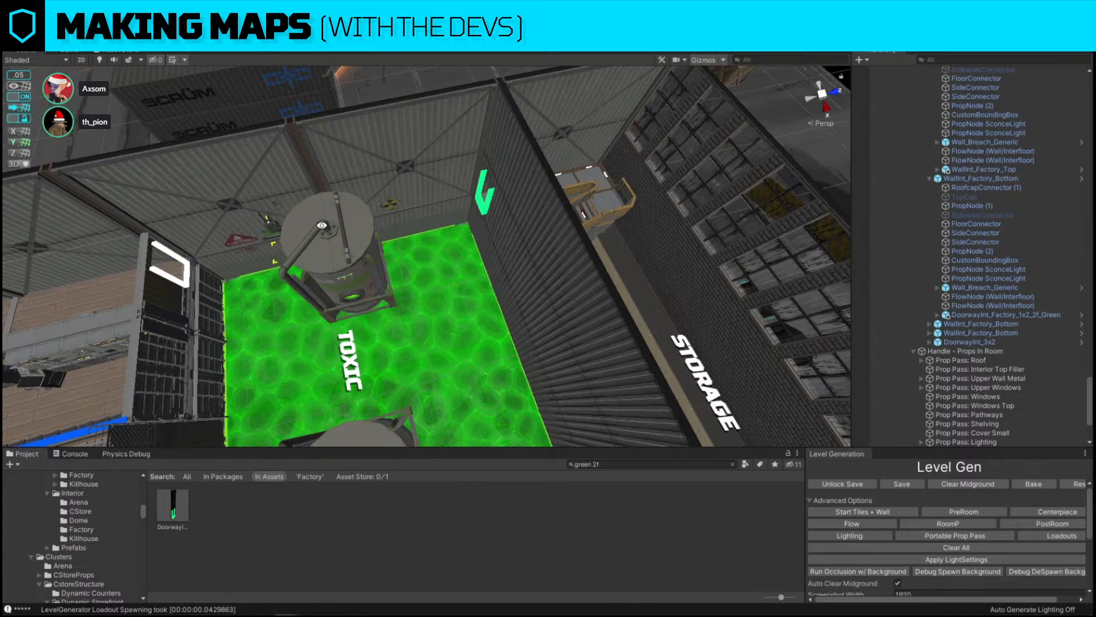
Set the move snap to 0.25 and reposition the green doorway along the storage room wall
click(15, 75)
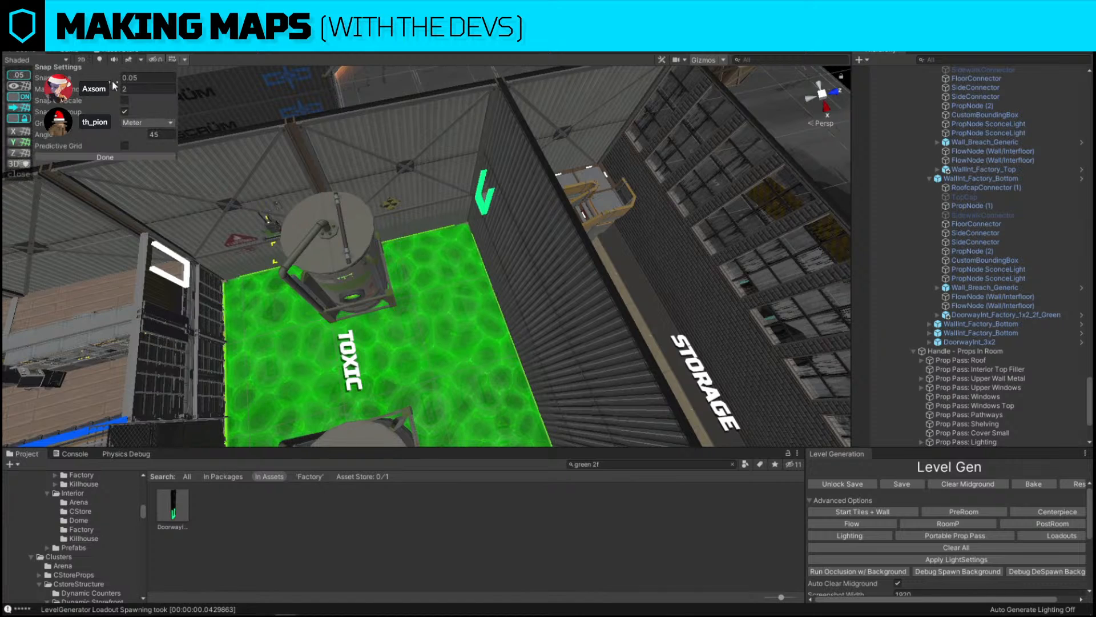
click(148, 78)
text(0.2)
right_drag(673, 383, 348, 301)
click(389, 333)
drag(349, 295, 350, 294)
right_drag(398, 298, 670, 170)
click(509, 139)
right_drag(508, 140, 505, 279)
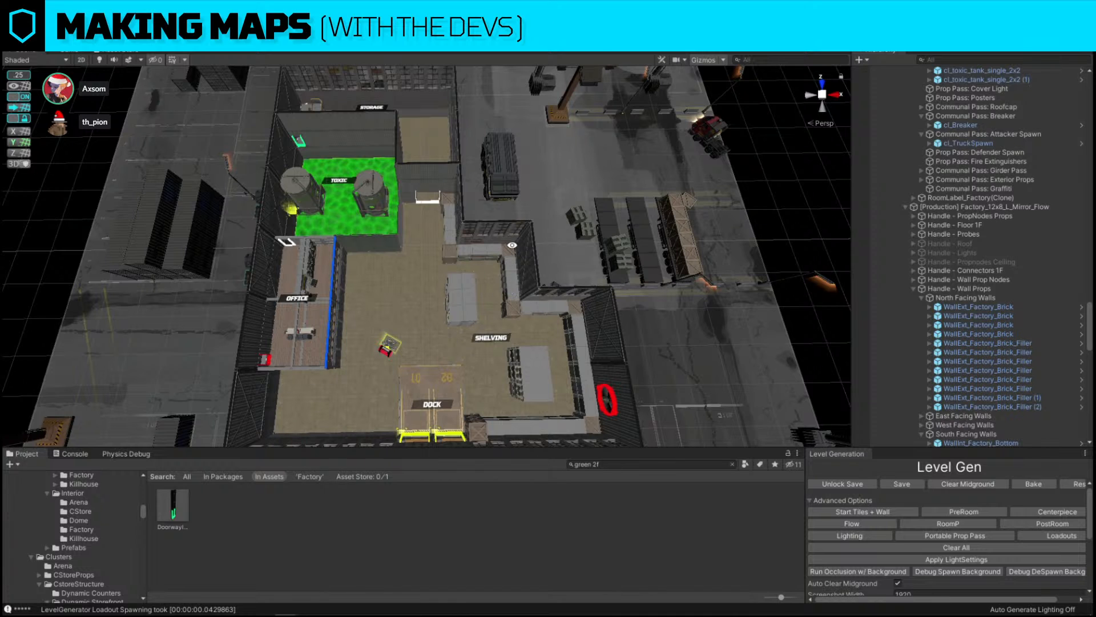
Search the project for catwalk and select the catwalk segment along the storage room wall
right_drag(512, 245, 188, 171)
key(w)
key(w)
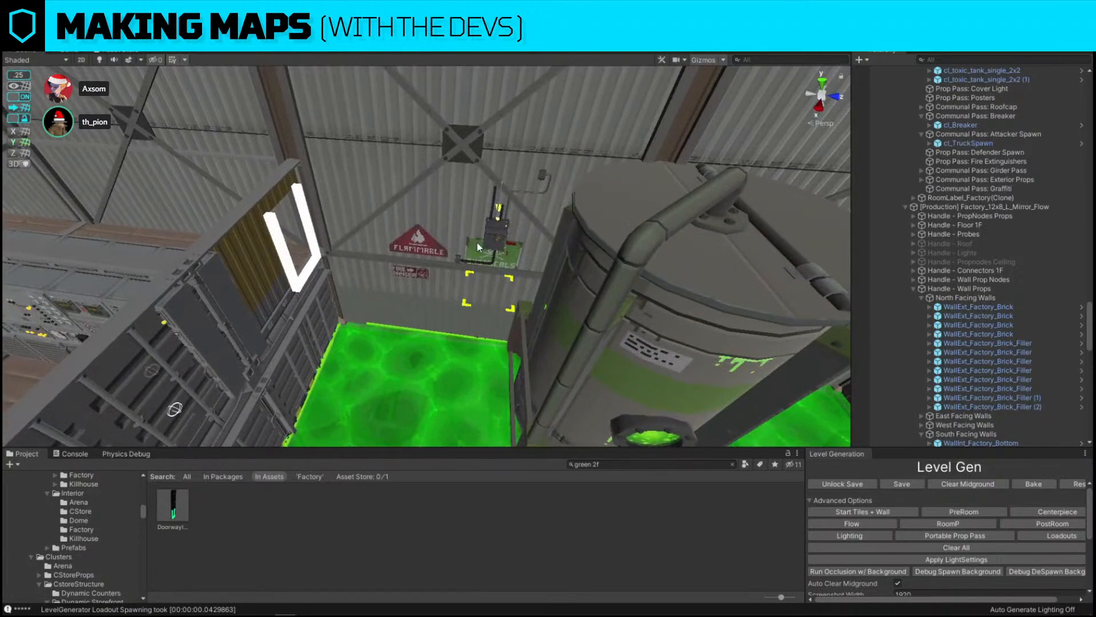
right_drag(382, 251, 353, 266)
key(w)
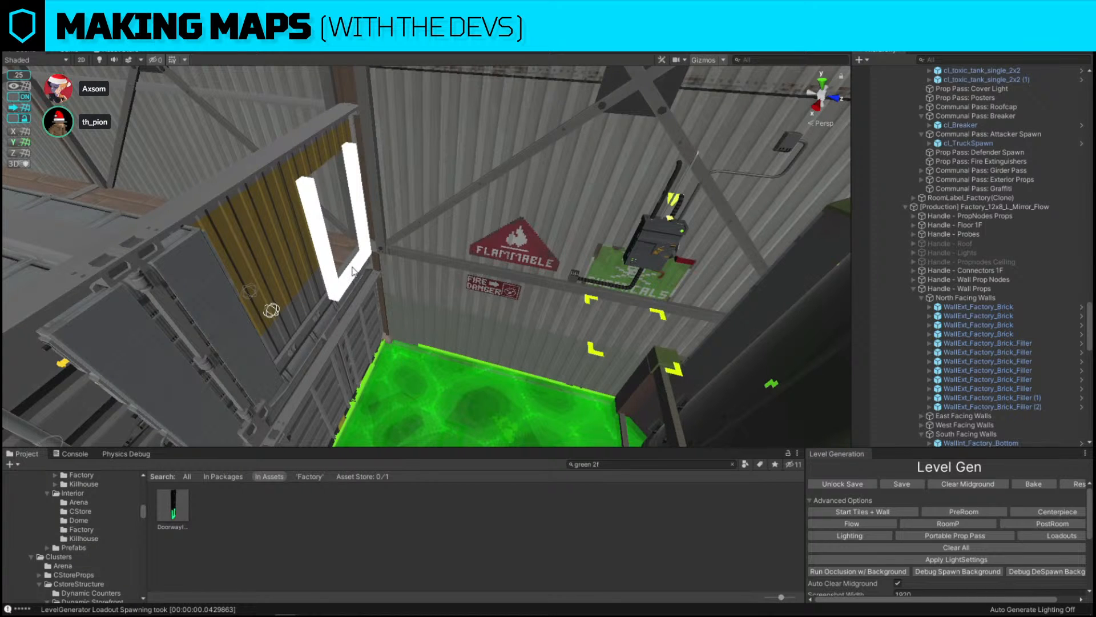
key(w)
right_drag(352, 266, 274, 236)
click(651, 462)
text(catwa)
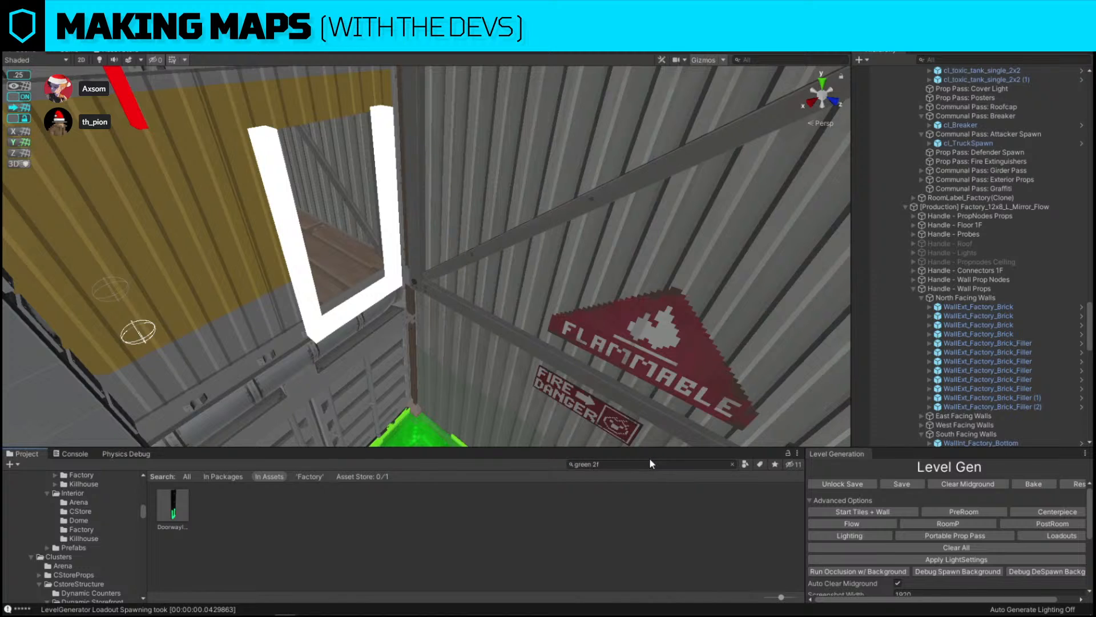
text(lk)
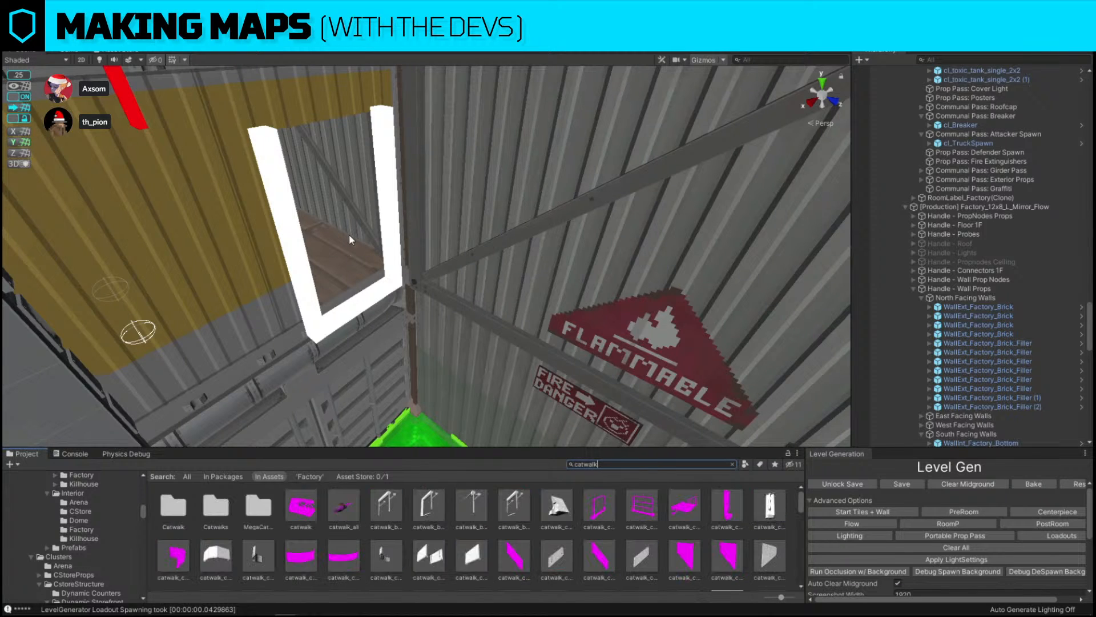
right_drag(354, 239, 331, 342)
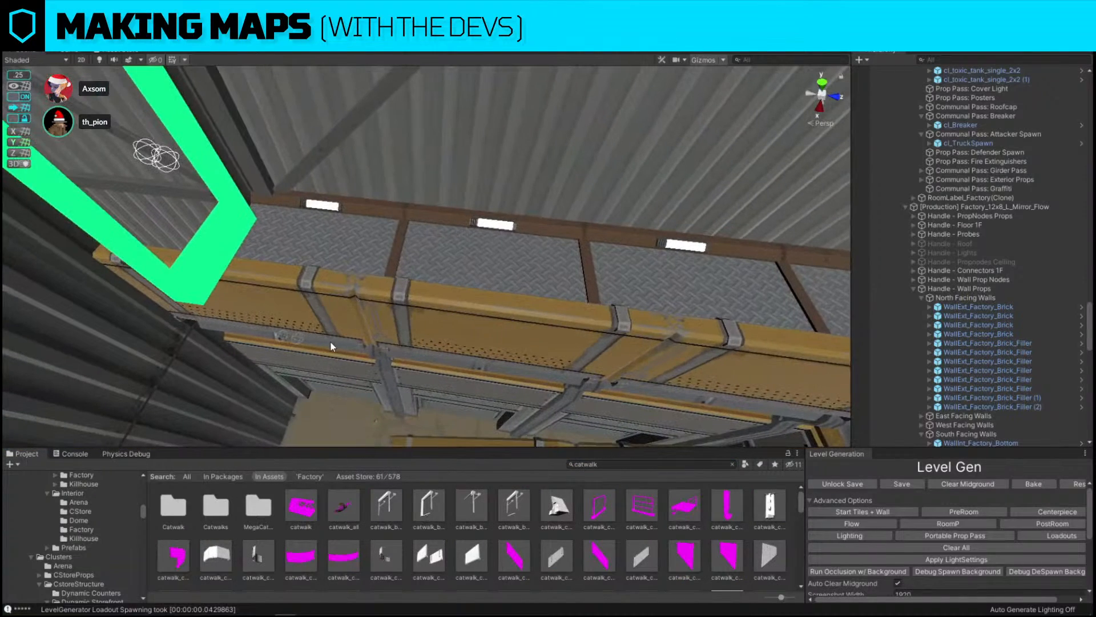
click(331, 339)
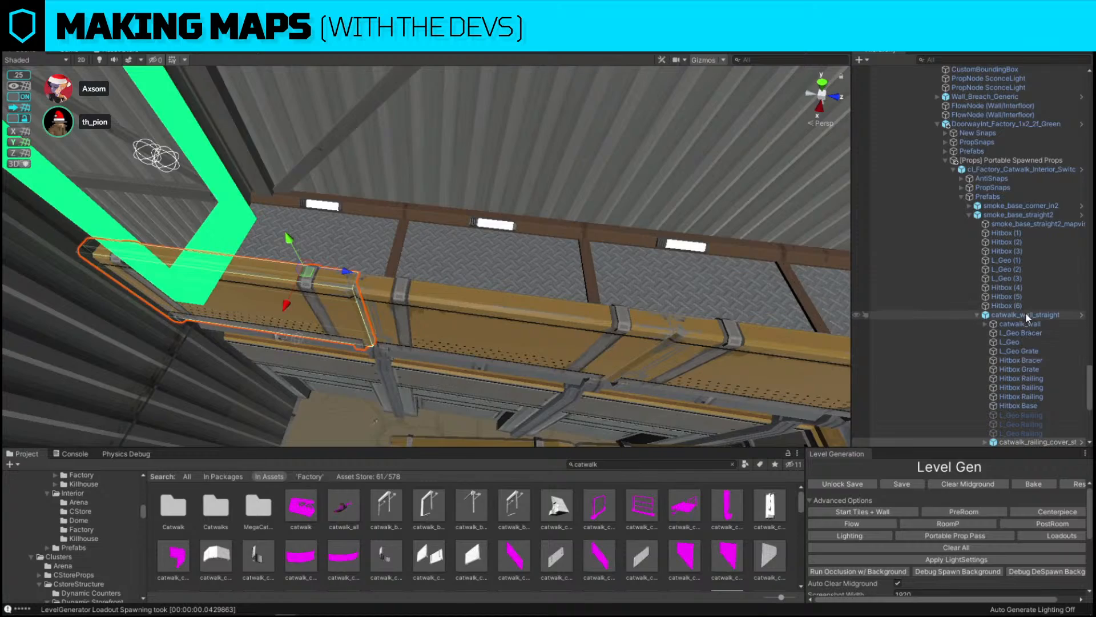
Duplicate the catwalk straight segment along the storage wall and drag the copy along the wall
click(1025, 314)
right_drag(400, 217, 422, 184)
key(ctrl+d)
drag(626, 228, 414, 229)
Set the move snap to 2 and slide the duplicated catwalk segment further along the storage room wall
right_drag(4, 67, 10, 74)
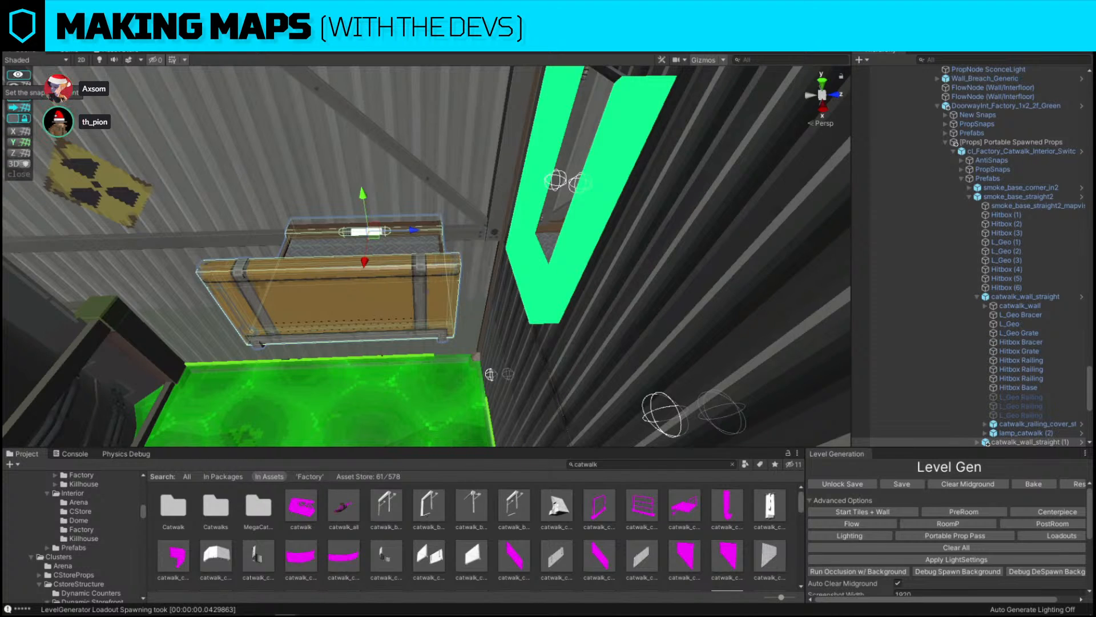
click(22, 85)
text(2)
click(105, 157)
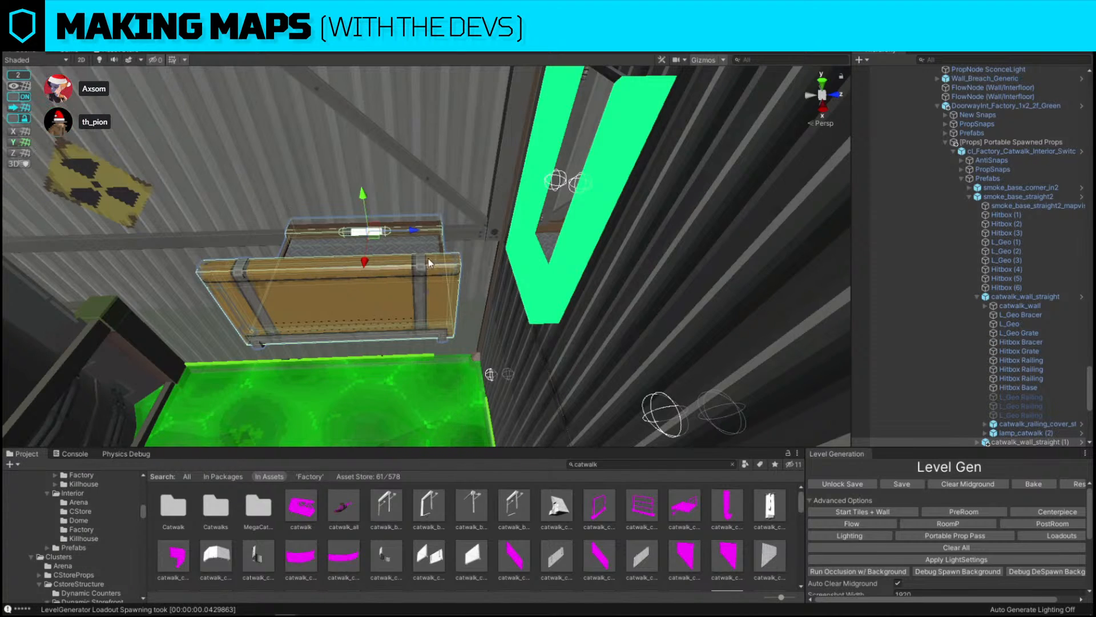
drag(417, 229, 840, 214)
key(alt+shift+a)
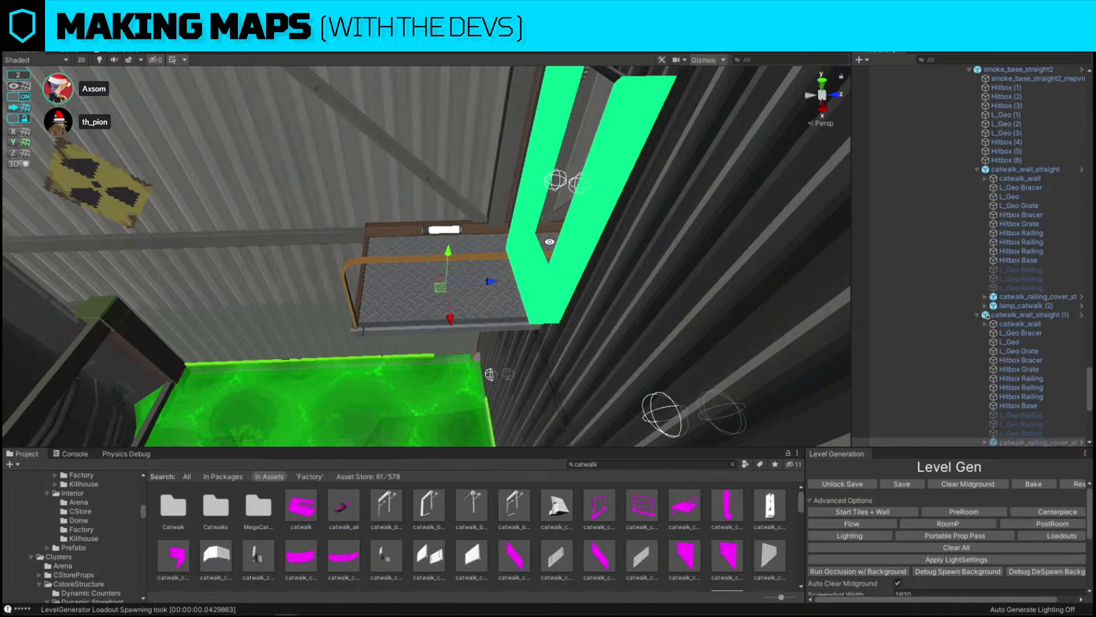
right_drag(444, 272, 485, 269)
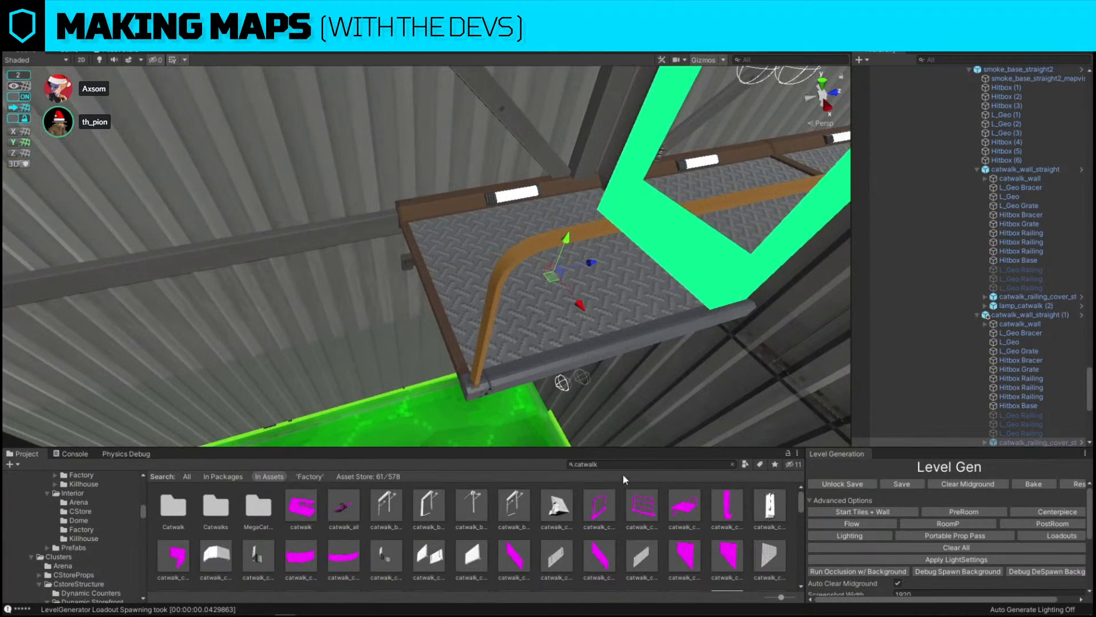
Search the project for cat cut and place the catwalk_g piece at the end of the catwalk
click(621, 465)
text(cat cut)
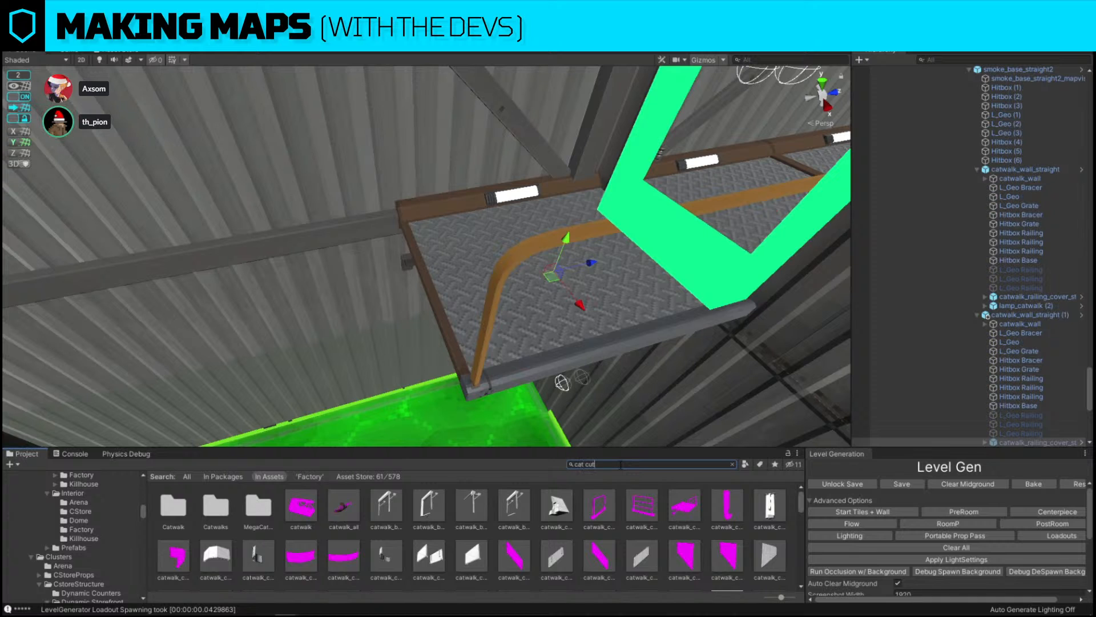
drag(208, 512, 509, 252)
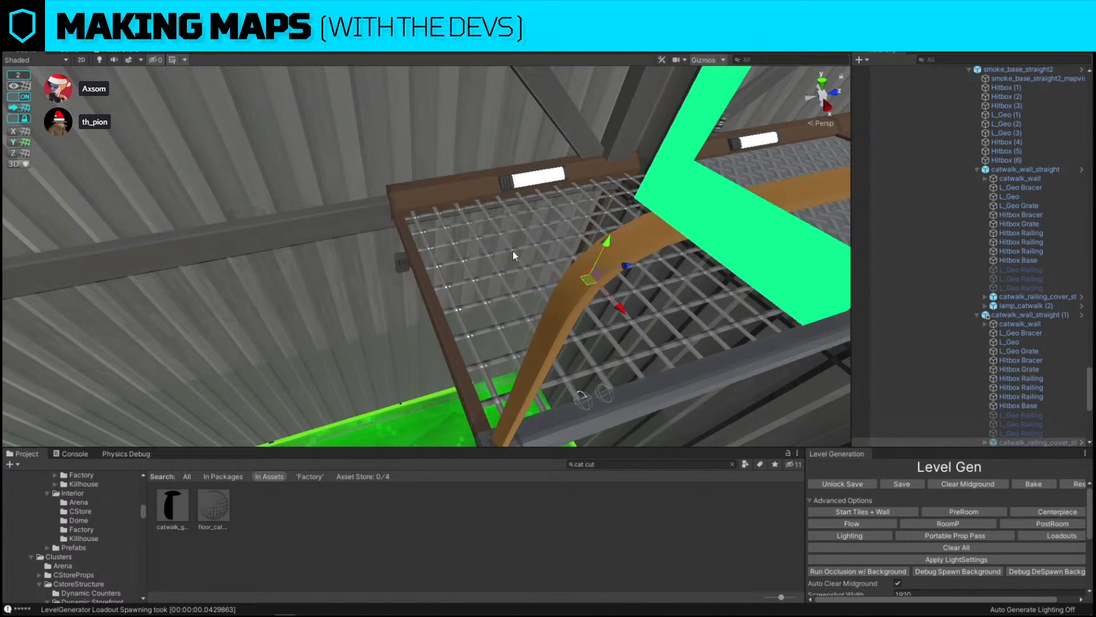
right_drag(513, 251, 642, 232)
Find the green exterior doorway beside the storage room and delete it
right_drag(806, 221, 822, 225)
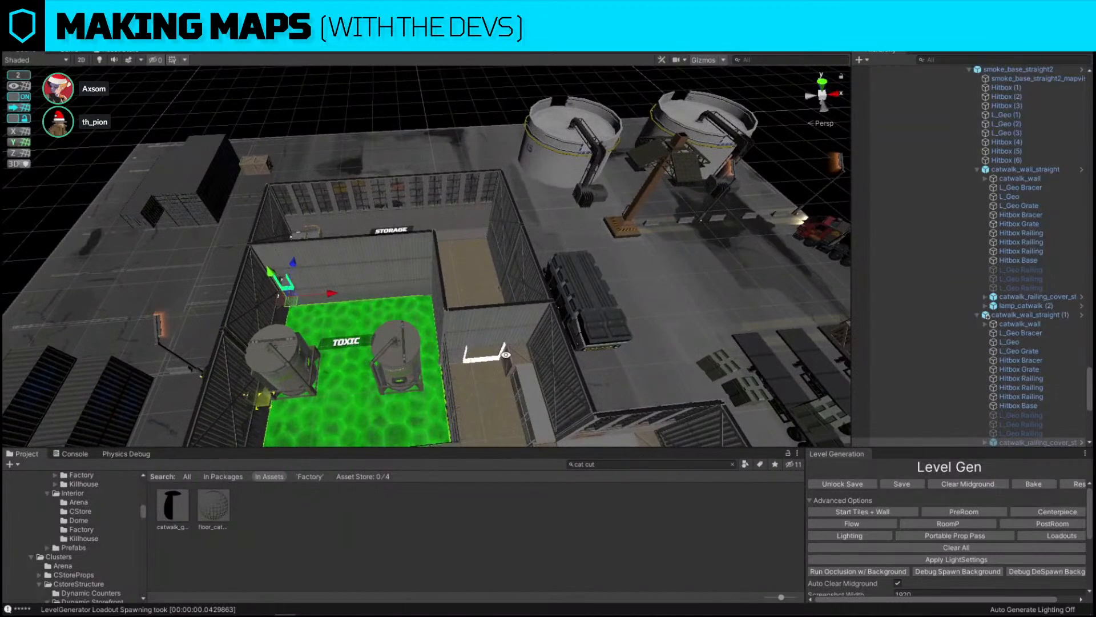
right_drag(409, 277, 374, 232)
key(w)
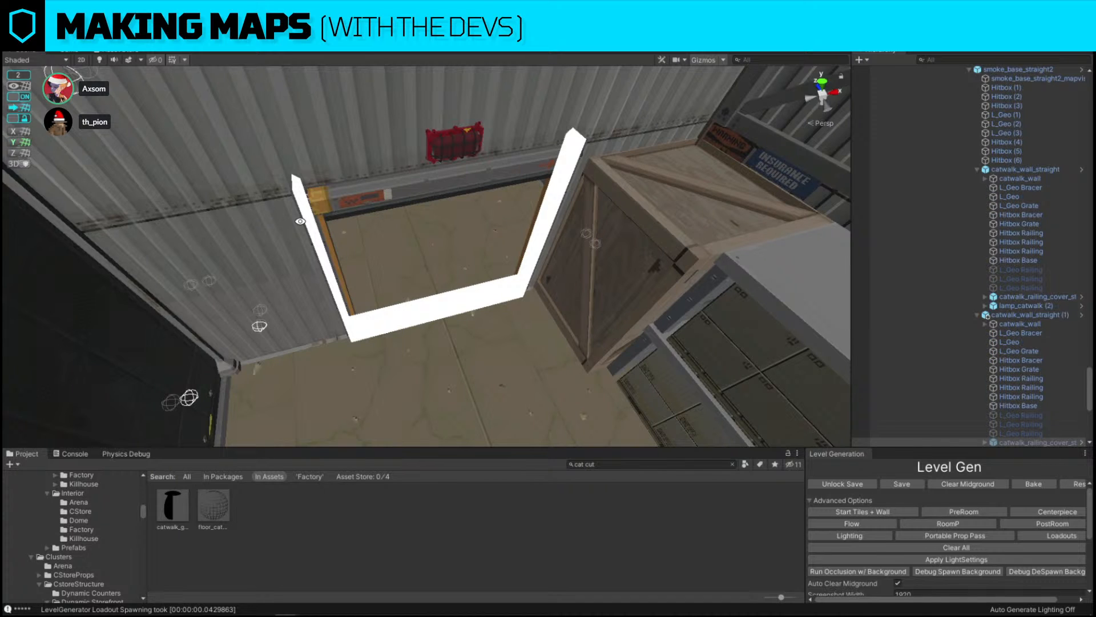
key(s)
right_drag(291, 197, 230, 277)
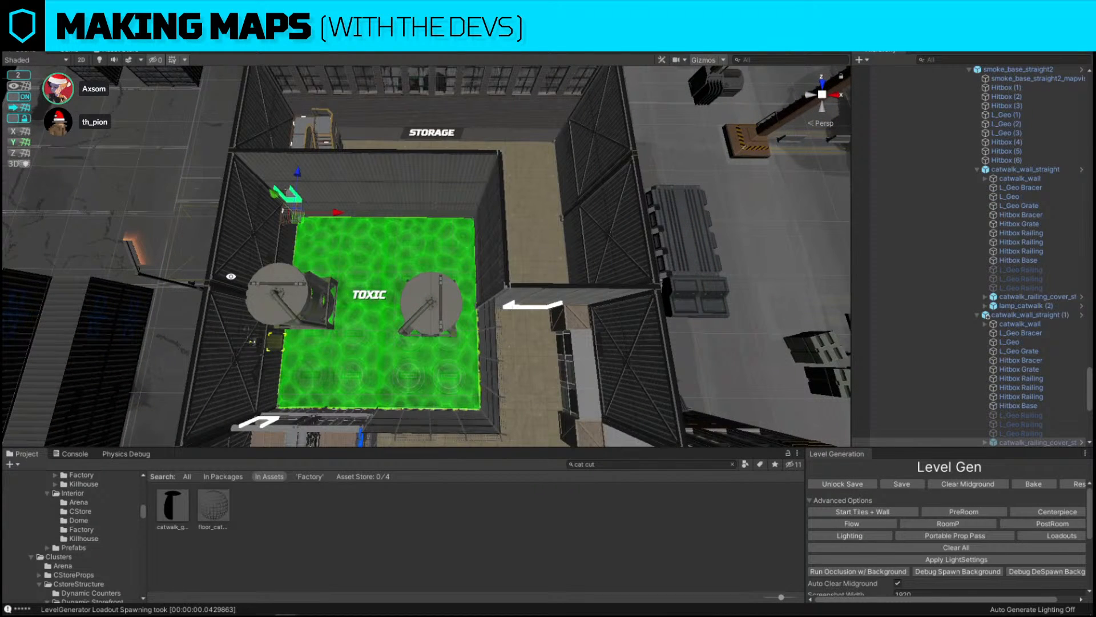
click(492, 137)
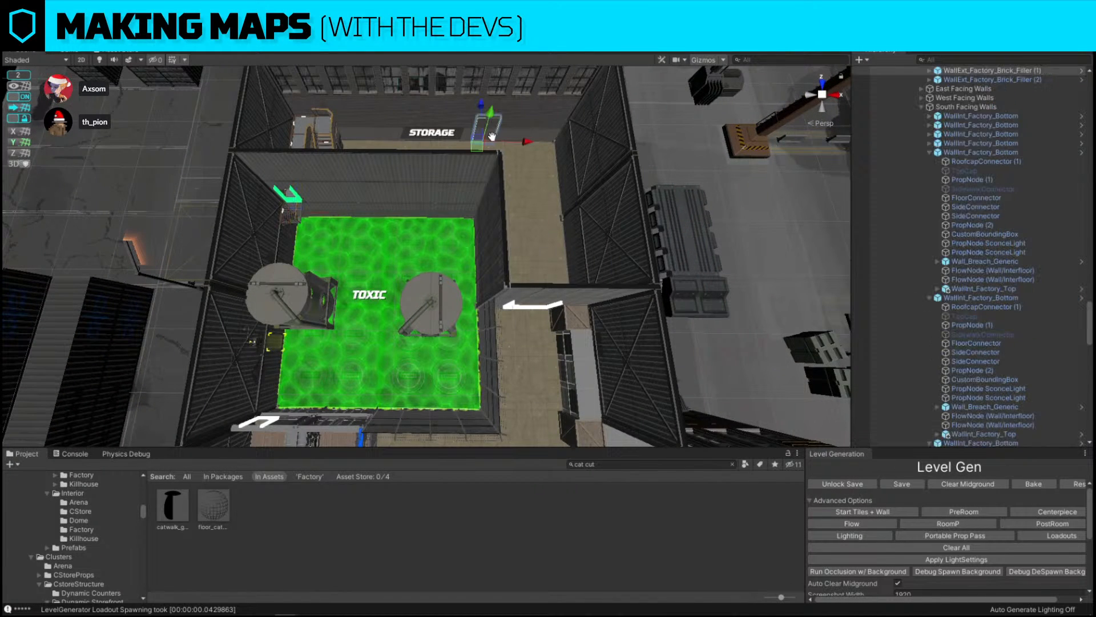
key(ctrl+alt+g)
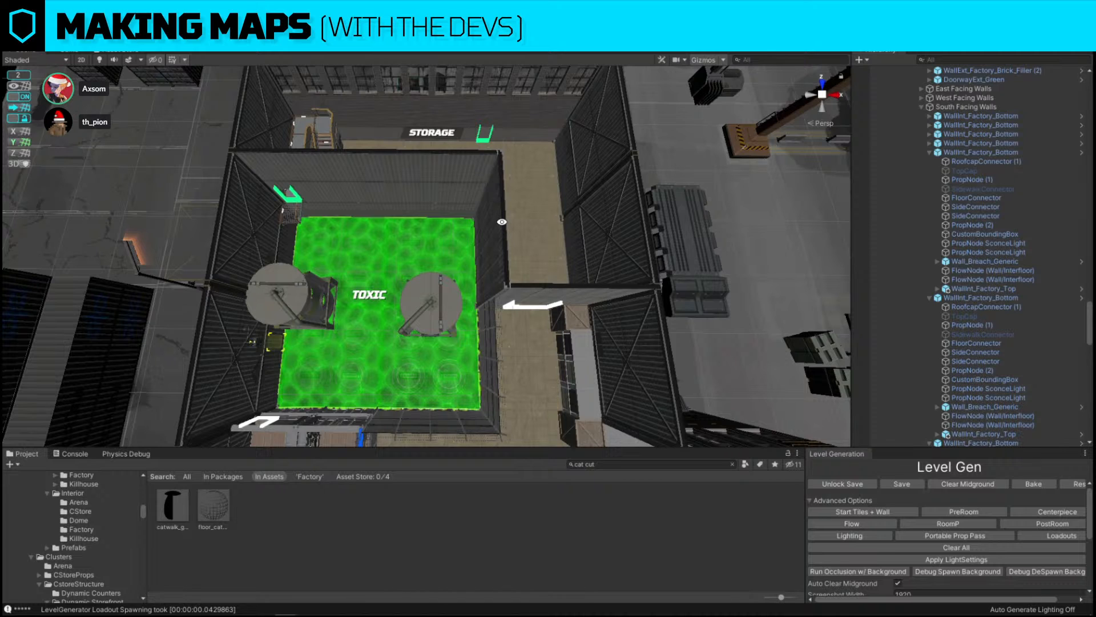
right_drag(501, 222, 496, 194)
key(w)
key(w)
right_drag(502, 326, 436, 217)
key(w)
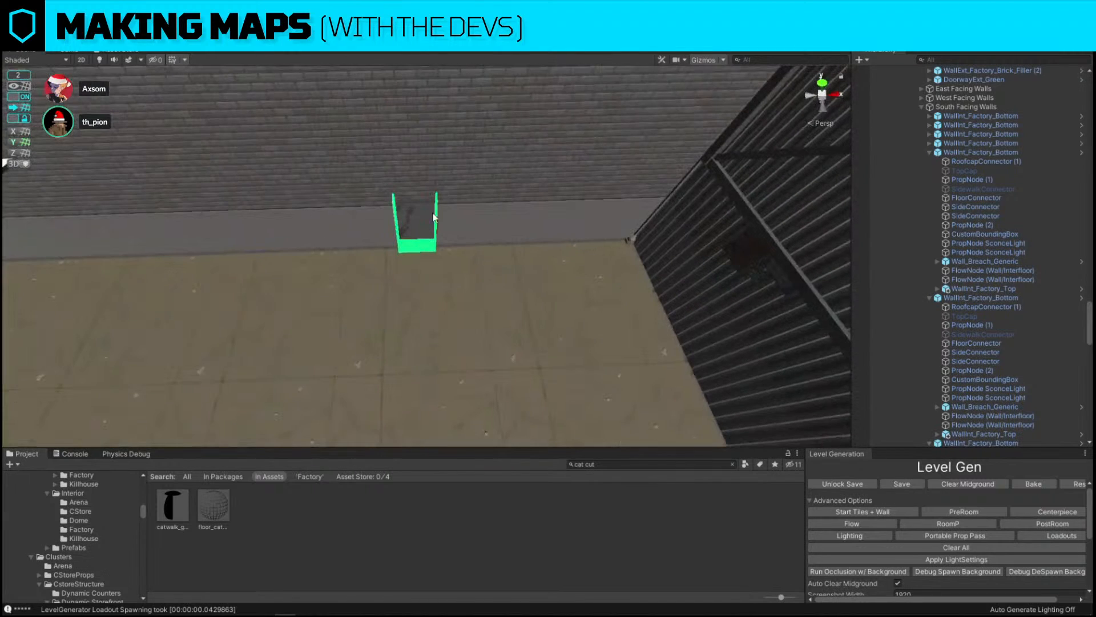
click(440, 214)
key(Delete)
Duplicate the neighbouring brick filler wall and move the copy into the gap left by the doorway
click(462, 208)
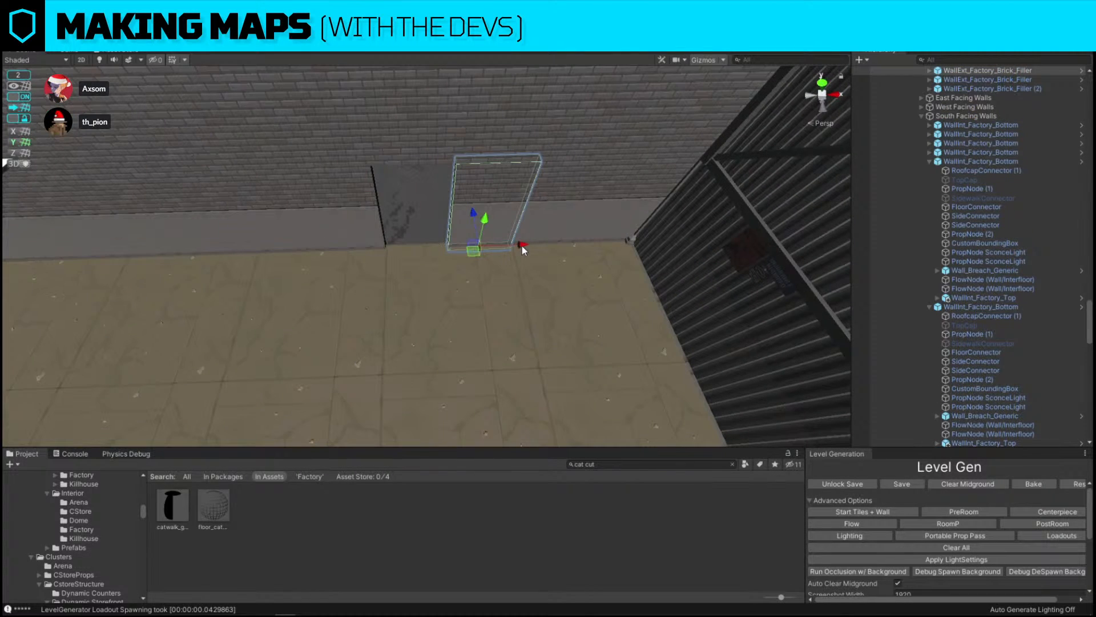
key(ctrl+d)
drag(522, 245, 454, 245)
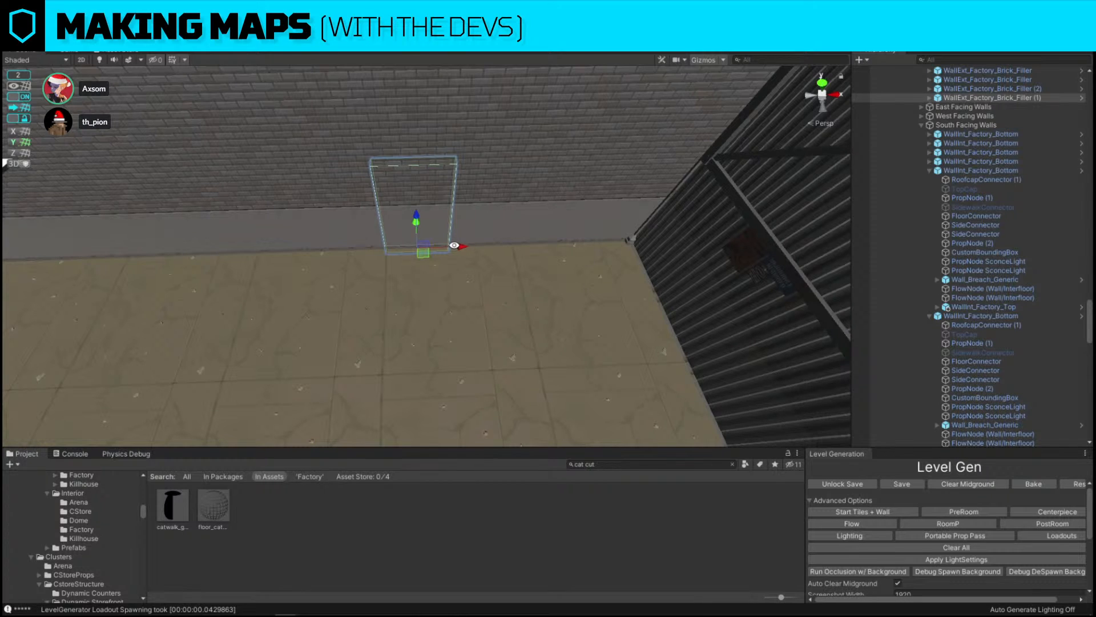
Select the catwalk piece on the wall above the toxic room
key(s)
right_drag(421, 238, 414, 228)
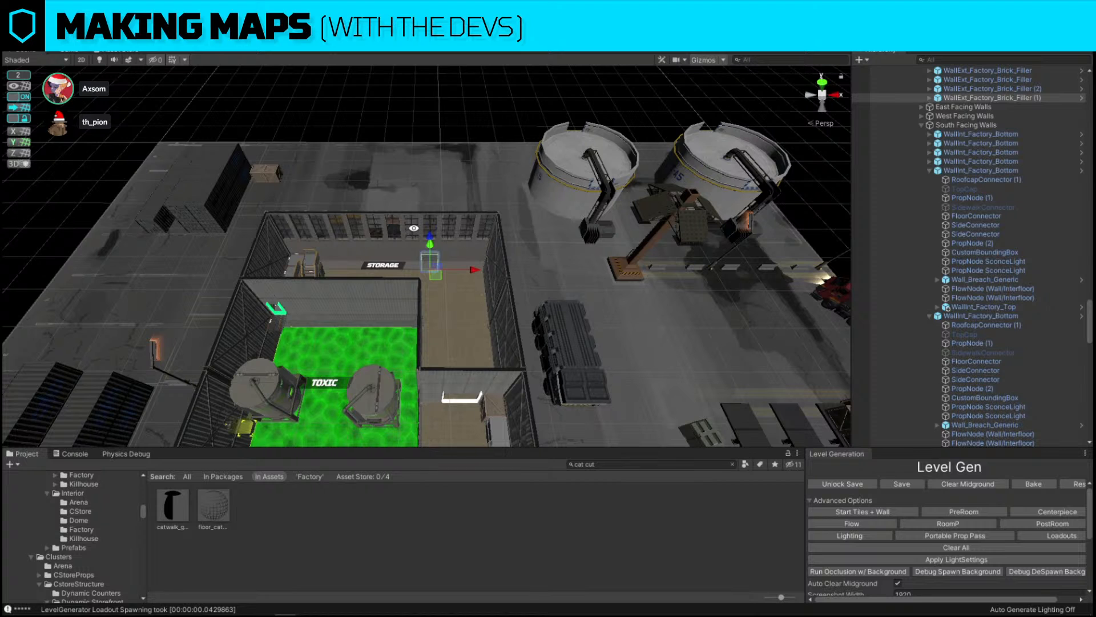
right_drag(413, 229, 364, 276)
key(w)
key(w)
click(364, 275)
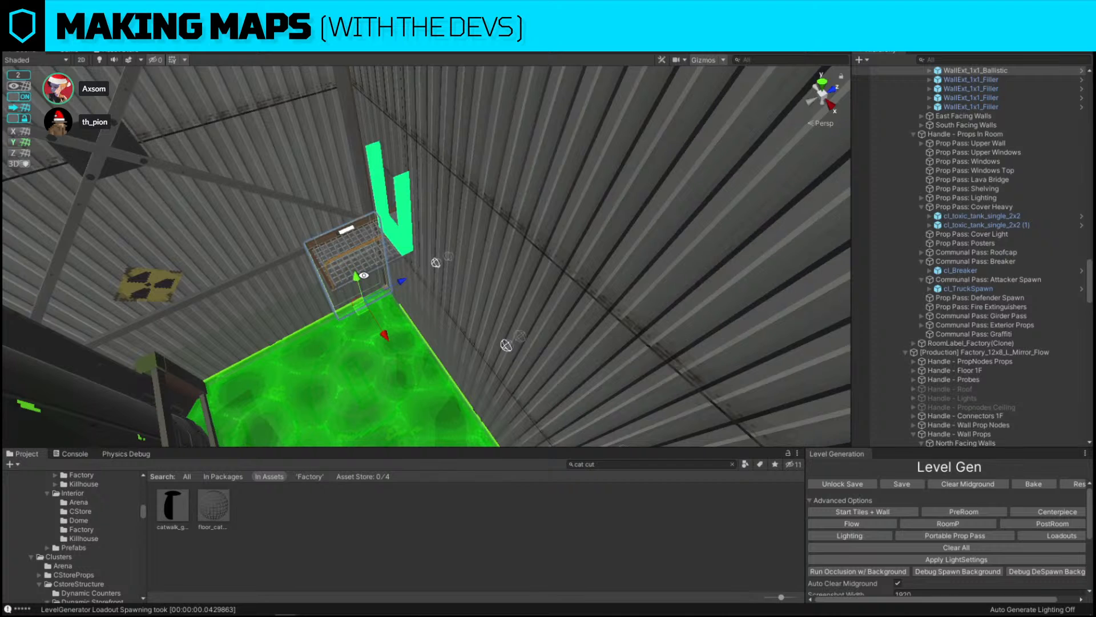
Duplicate the straight catwalk segment twice to extend the walkway along the wall
right_drag(392, 274, 434, 250)
click(414, 356)
click(413, 355)
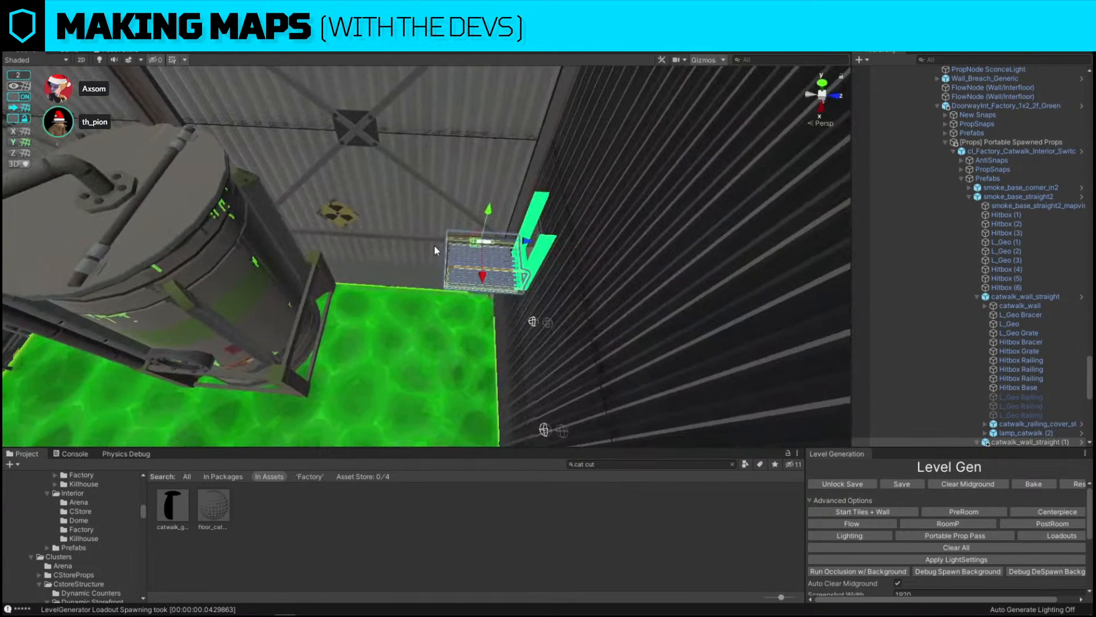
key(ctrl+d)
drag(533, 244, 413, 218)
key(f)
key(ctrl+d)
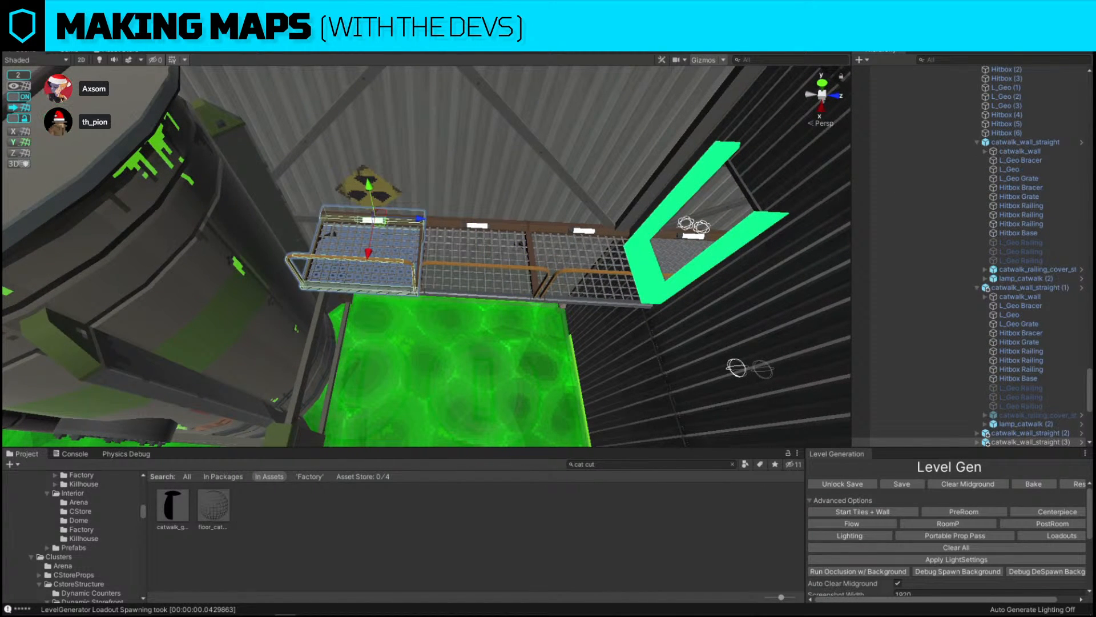
Replace the end catwalk segment with the catwalk_float_L corner prefab using Replace Selection
click(332, 292)
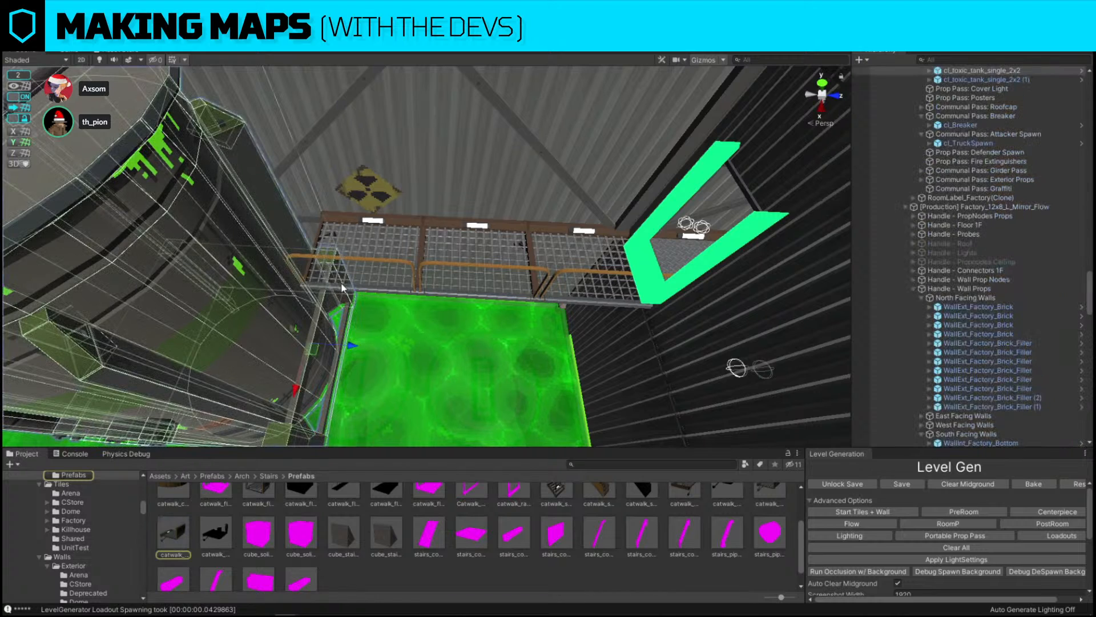
click(364, 290)
scroll(446, 563, up, 2)
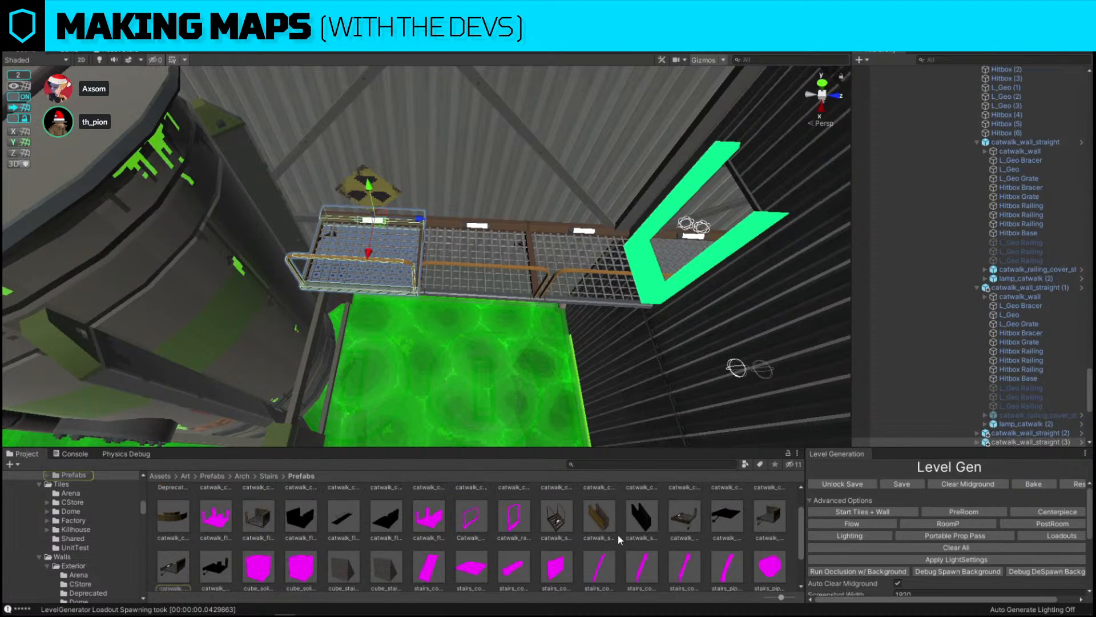
key(ctrl+shift+r)
drag(257, 553, 618, 386)
click(712, 463)
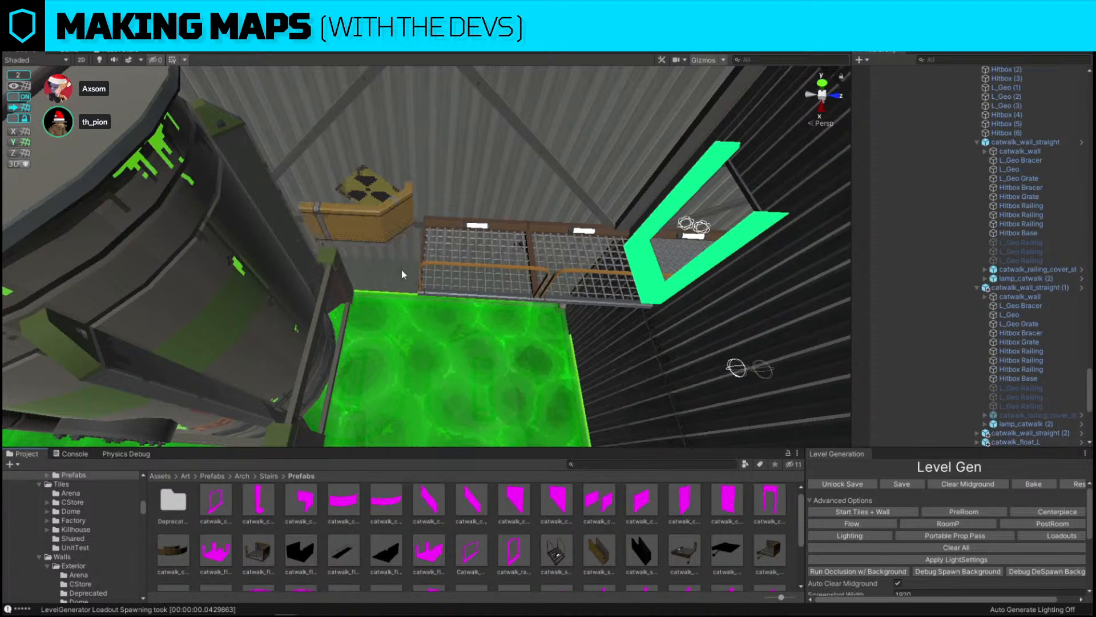
Move the corner catwalk piece down into line with the end of the walkway
drag(391, 259, 577, 228)
key(w)
right_drag(577, 194, 574, 281)
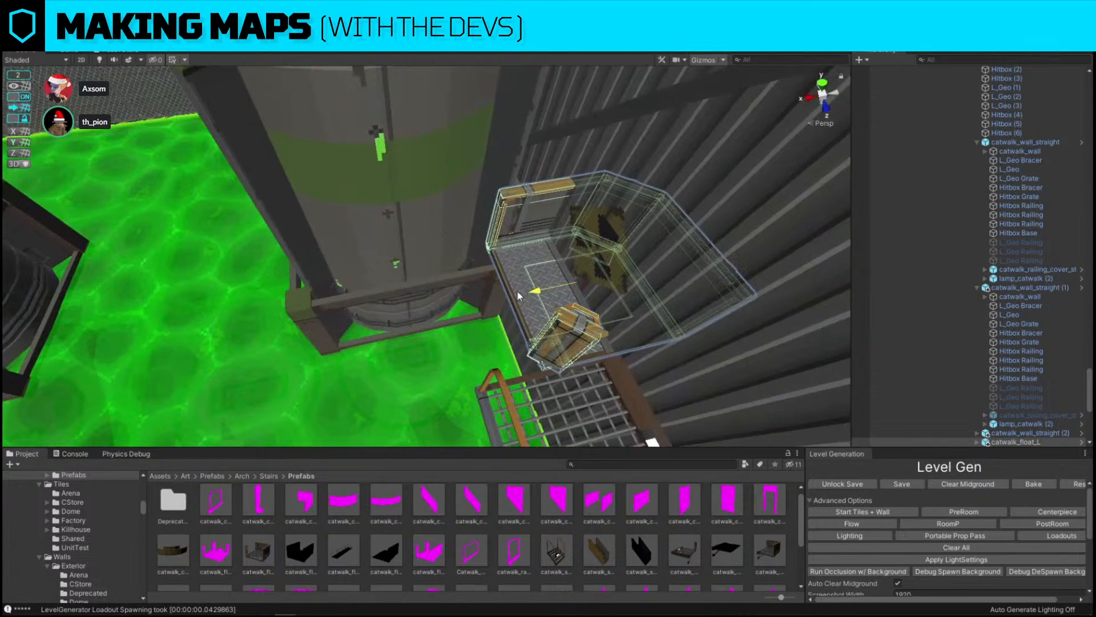
drag(575, 281, 526, 394)
click(525, 394)
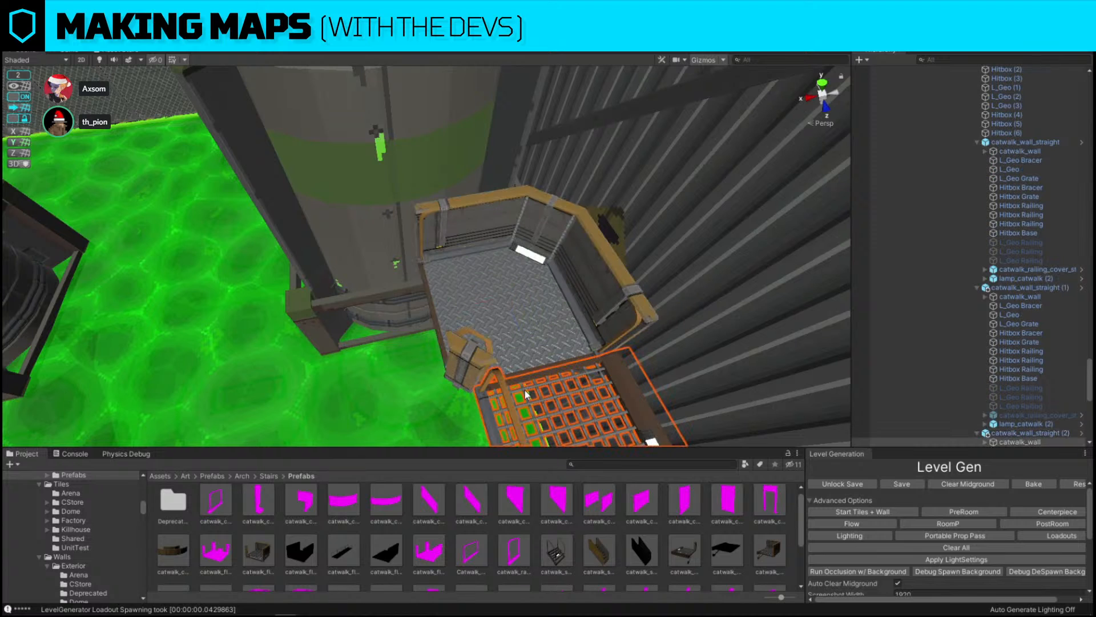
drag(624, 289, 480, 284)
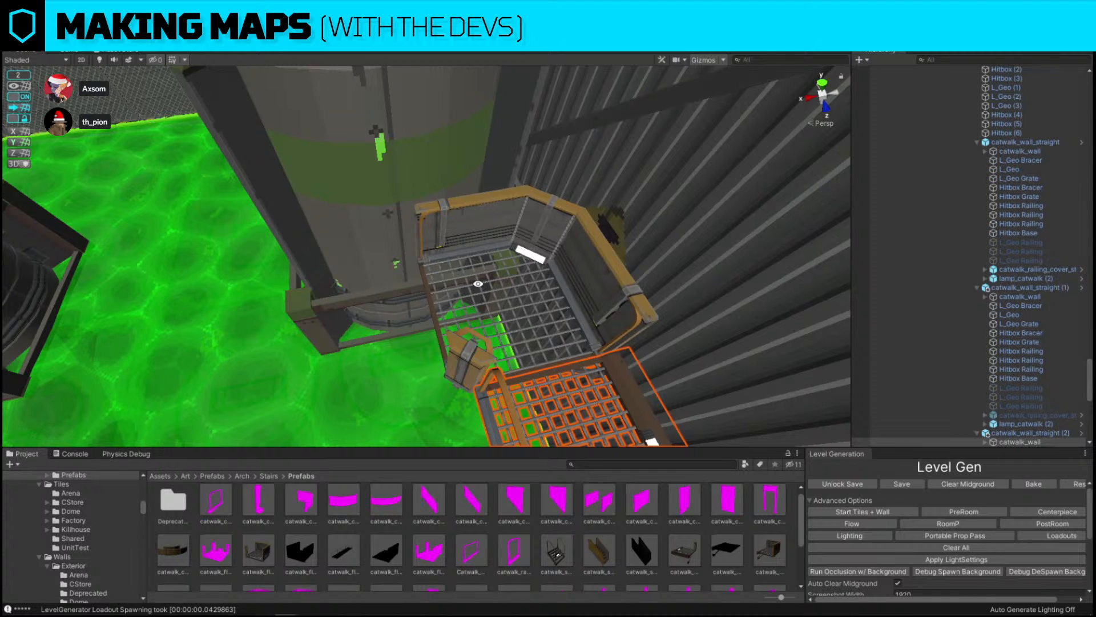
Deactivate the extra inner railing on the corner catwalk piece
alt+drag(461, 266, 1057, 323)
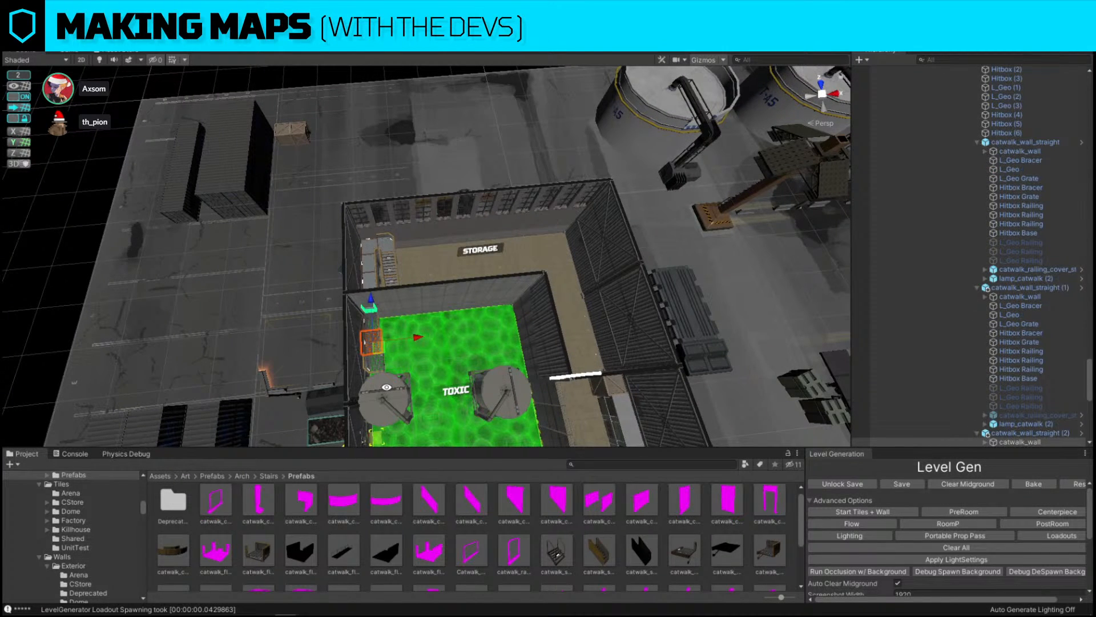
alt+drag(386, 387, 411, 279)
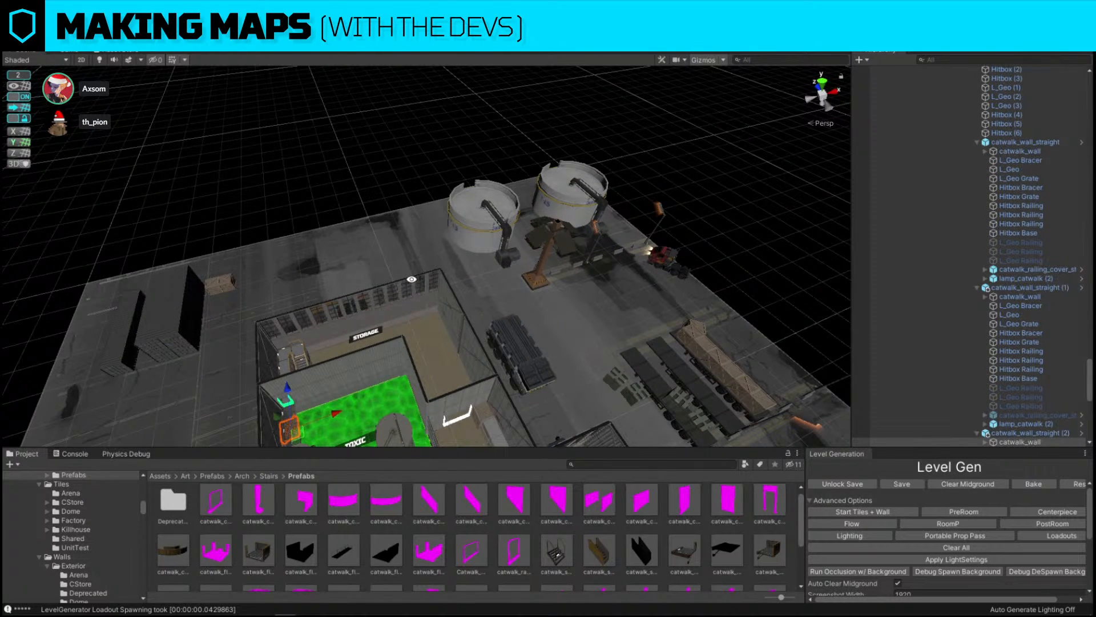
key(w)
right_drag(629, 171, 326, 218)
click(318, 267)
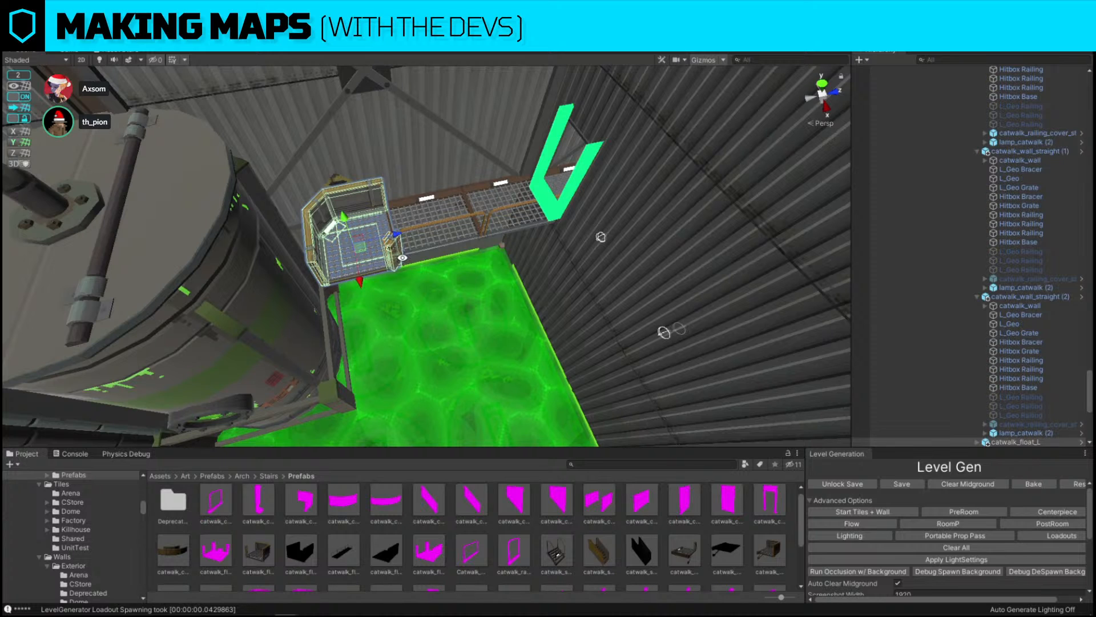
right_drag(402, 259, 374, 225)
key(w)
click(375, 225)
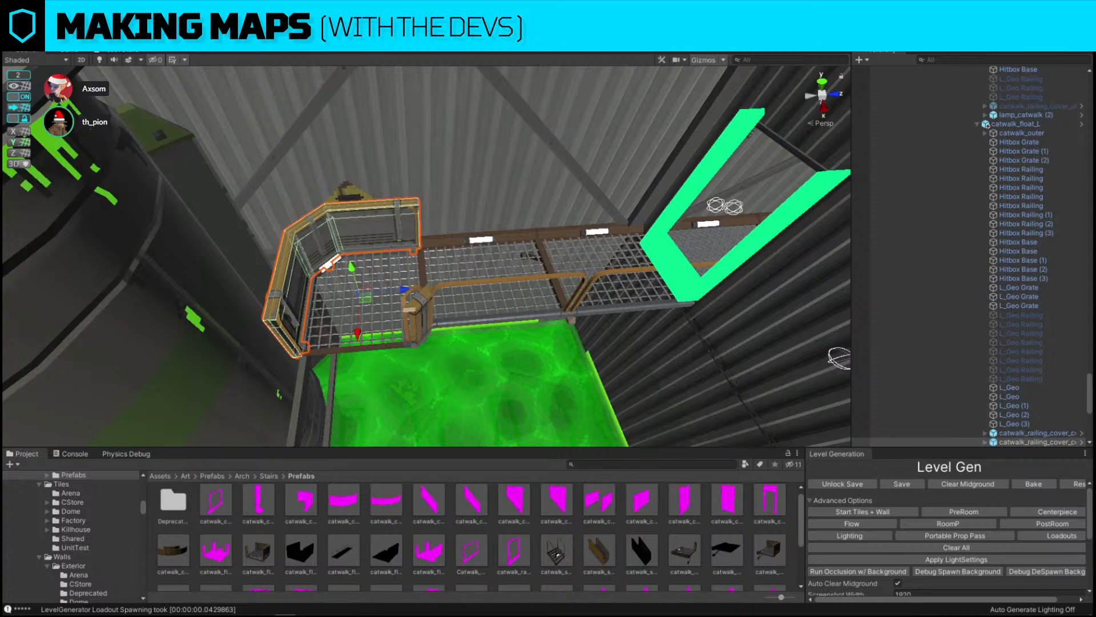
key(alt+shift+a)
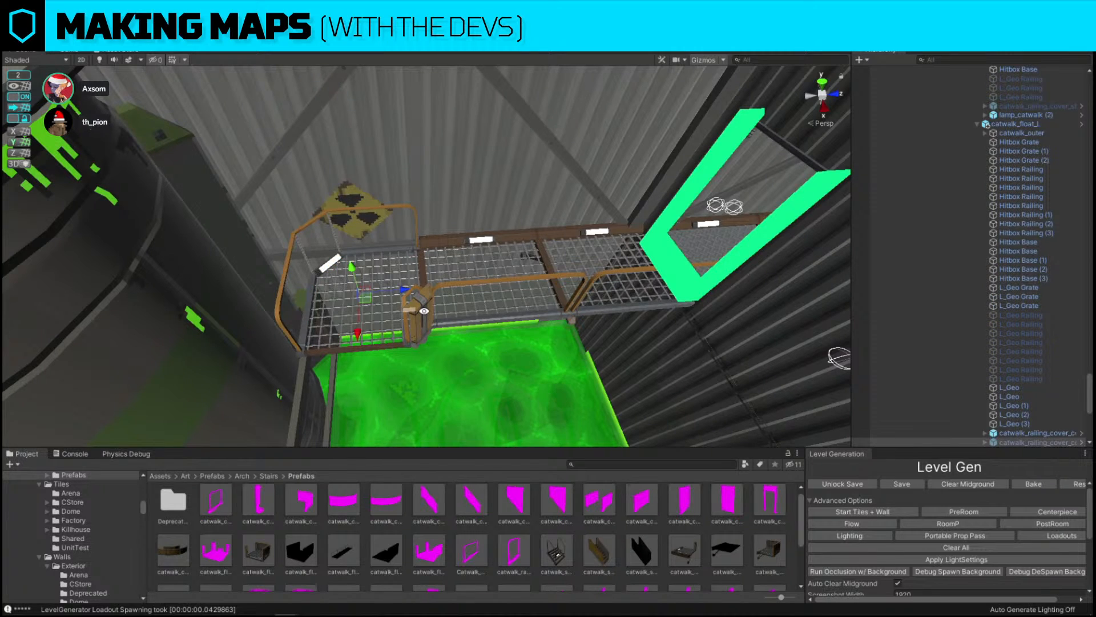
Deactivate the small post standing on the corner catwalk
click(423, 312)
click(423, 312)
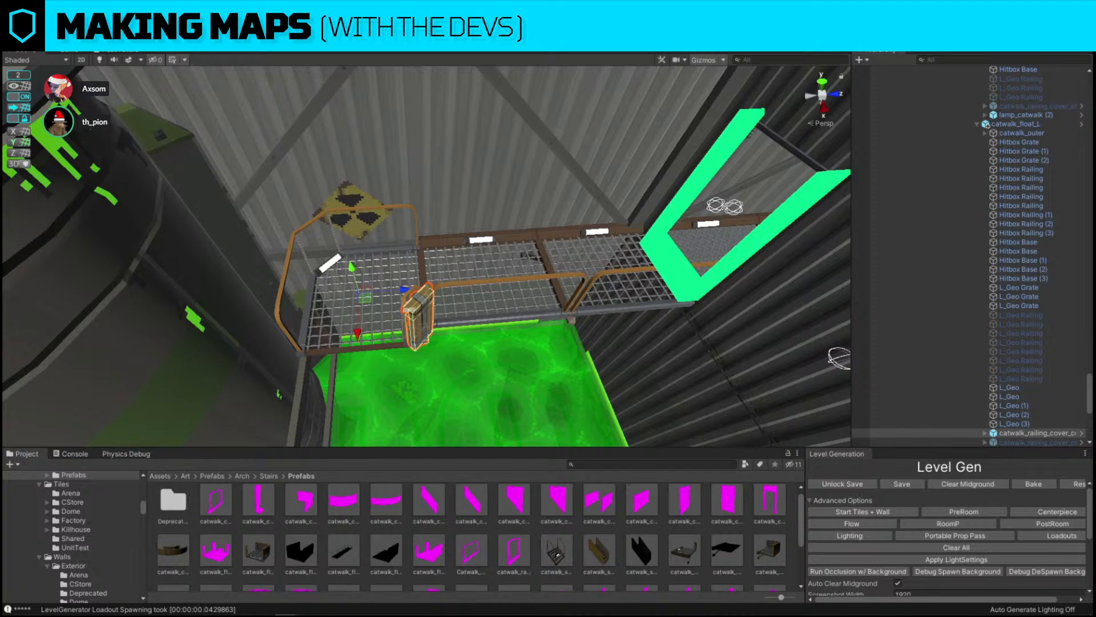
key(alt+shift+a)
Duplicate the corner catwalk piece and move the copy out over the pool edge
click(412, 335)
right_drag(412, 336, 657, 366)
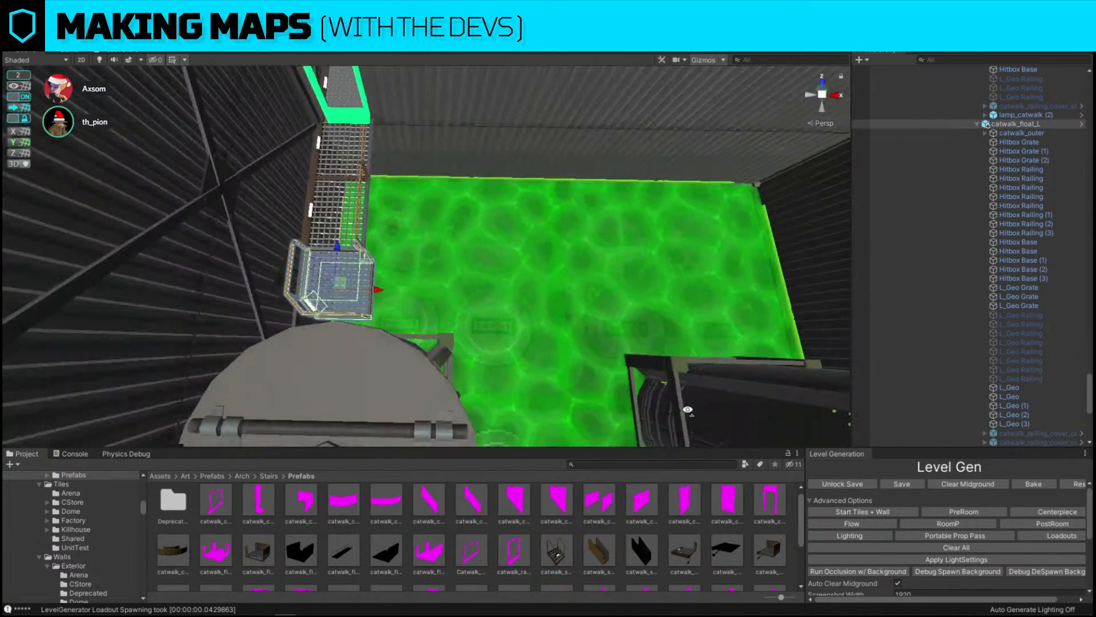
key(ctrl+d)
drag(382, 292, 424, 297)
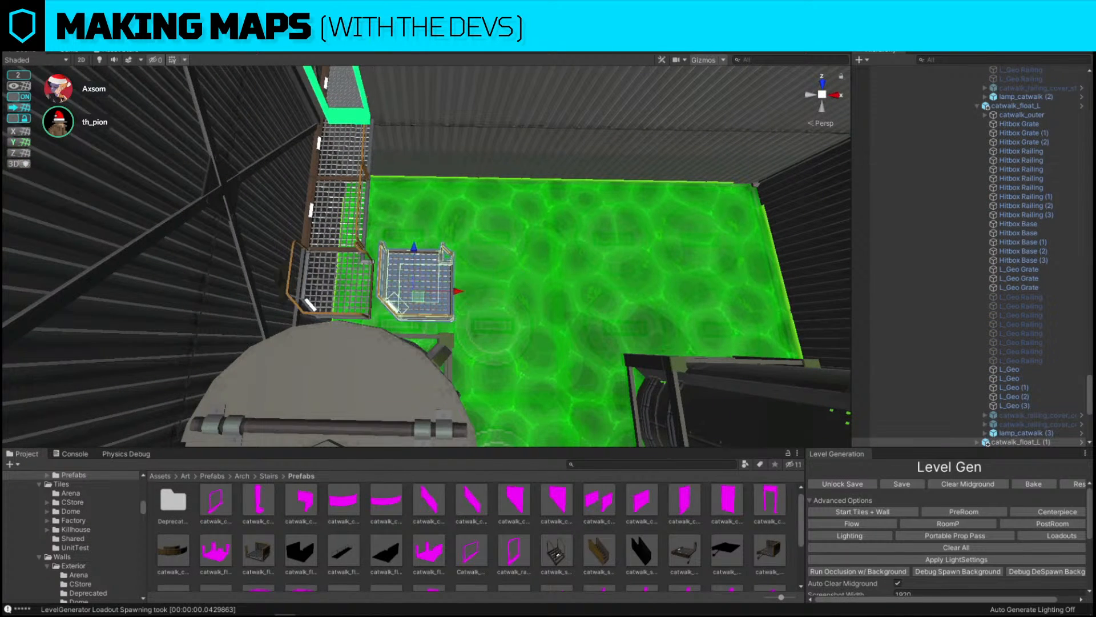
key(alt+s)
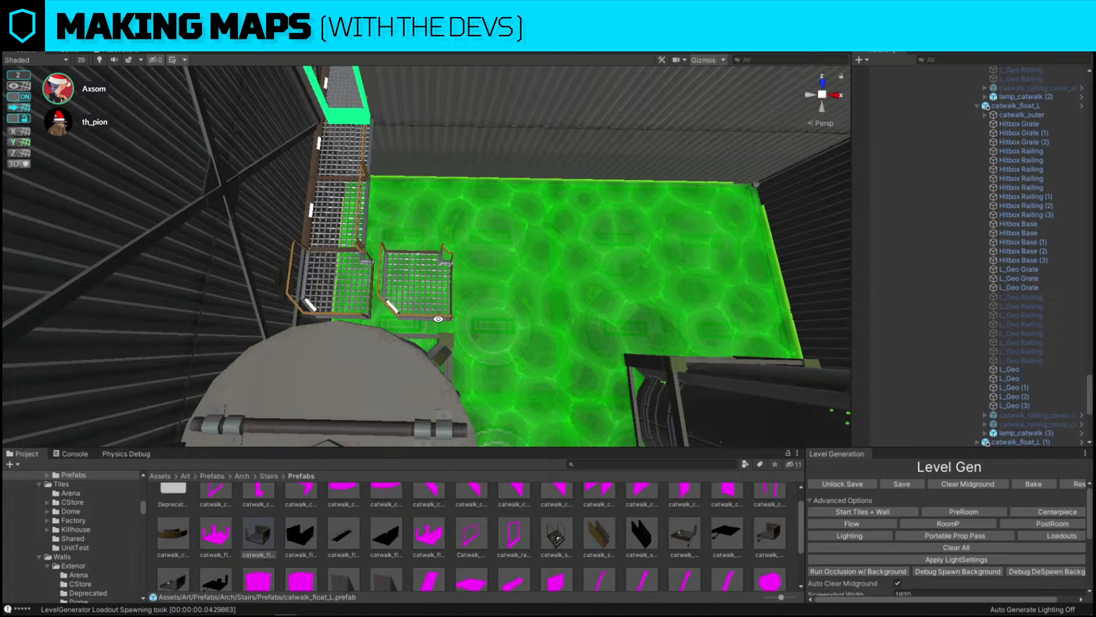
Replace the copied piece with the catwalk_float_straight prefab using Replace Selection
click(437, 320)
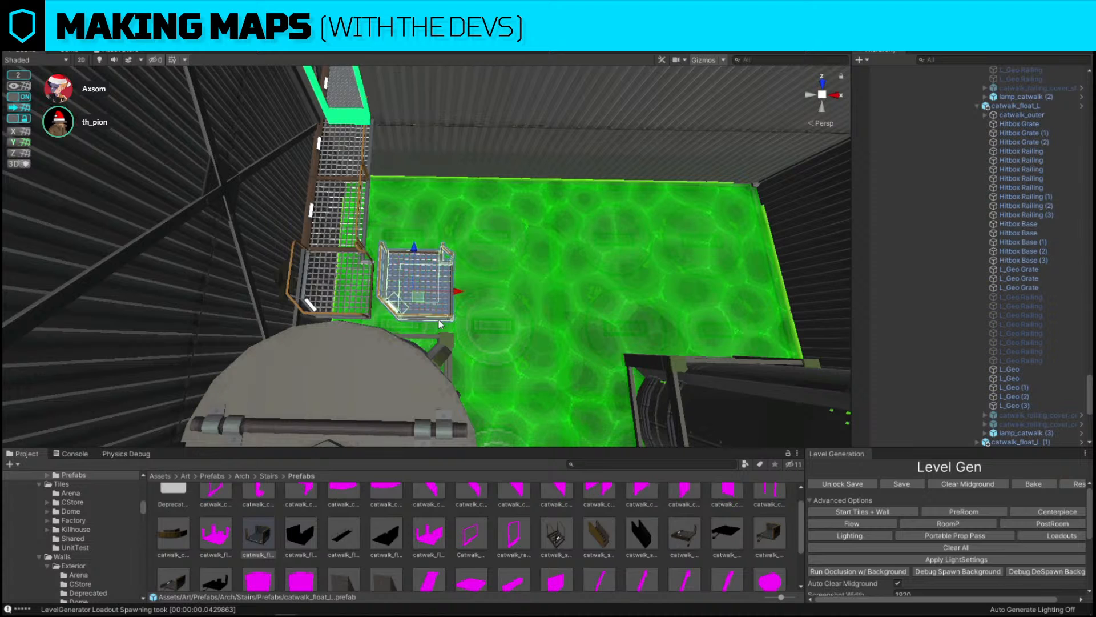
key(ctrl+shift+r)
drag(303, 534, 571, 384)
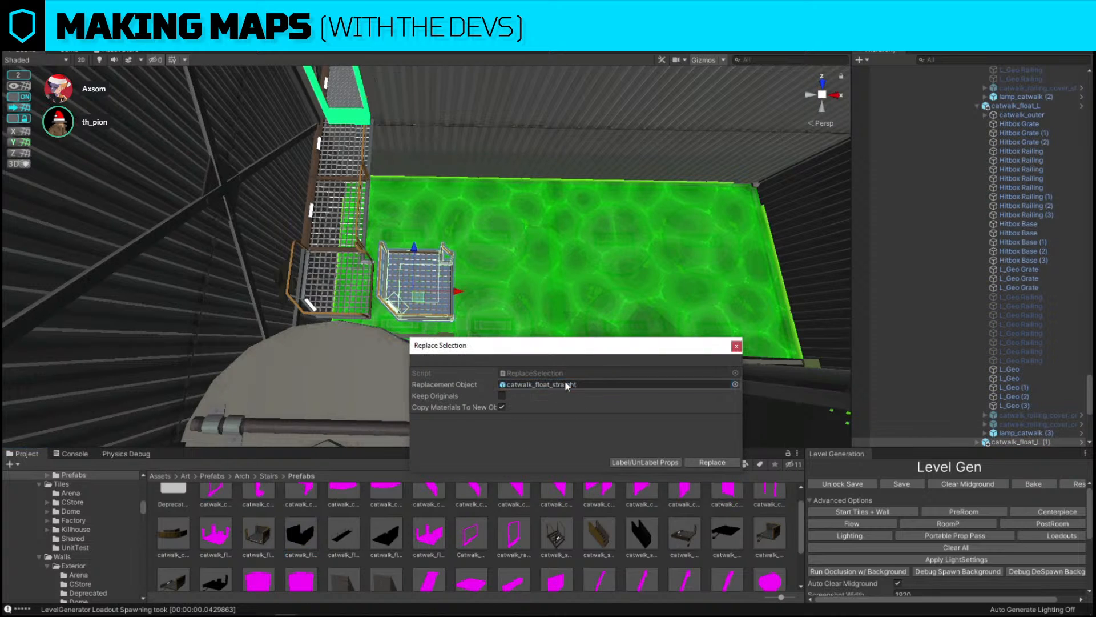
click(712, 462)
Rotate and move the straight catwalk into line with the corner, then deactivate the adjoining railing cover
right_drag(526, 284, 503, 286)
click(345, 292)
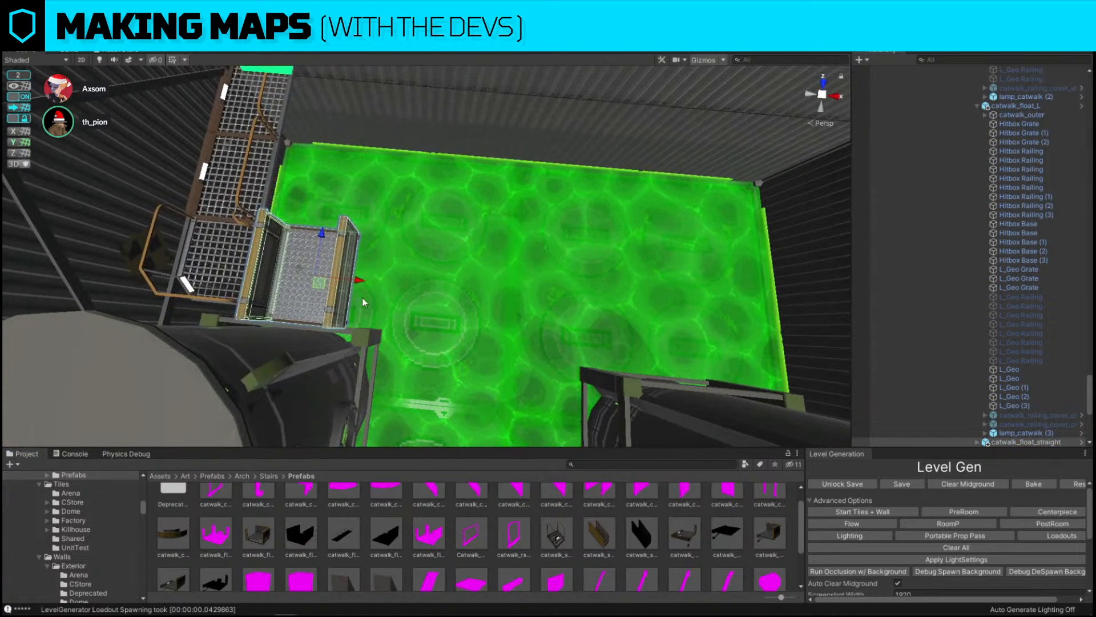
key(e)
drag(352, 306, 500, 242)
key(w)
right_drag(500, 242, 443, 292)
click(444, 290)
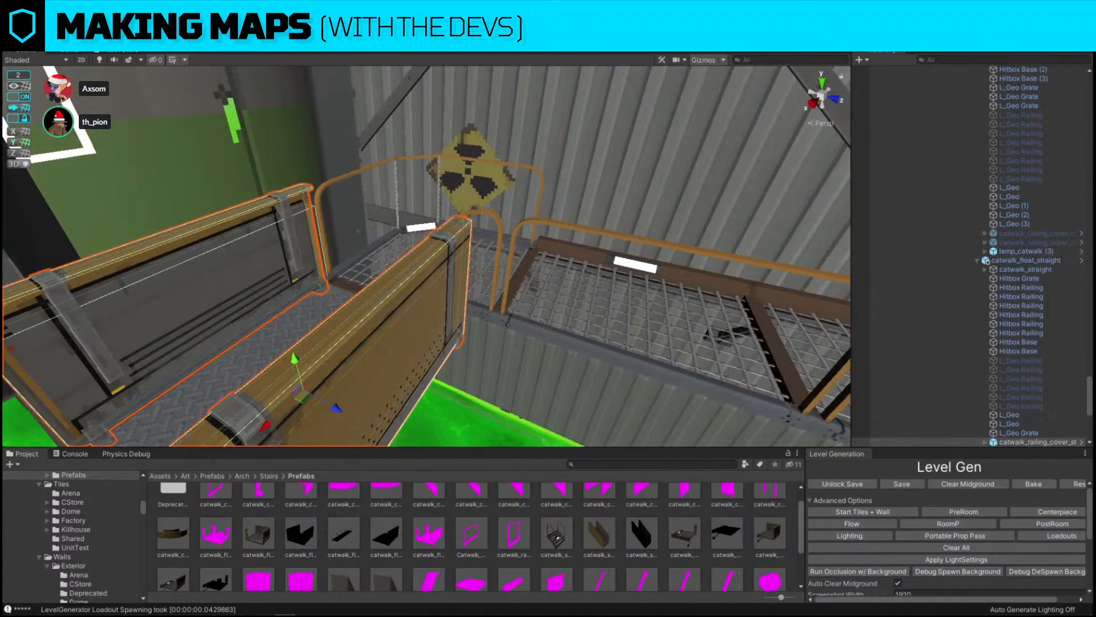
key(alt+shift+a)
Try to move the corner catwalk's grate
right_drag(605, 137, 542, 212)
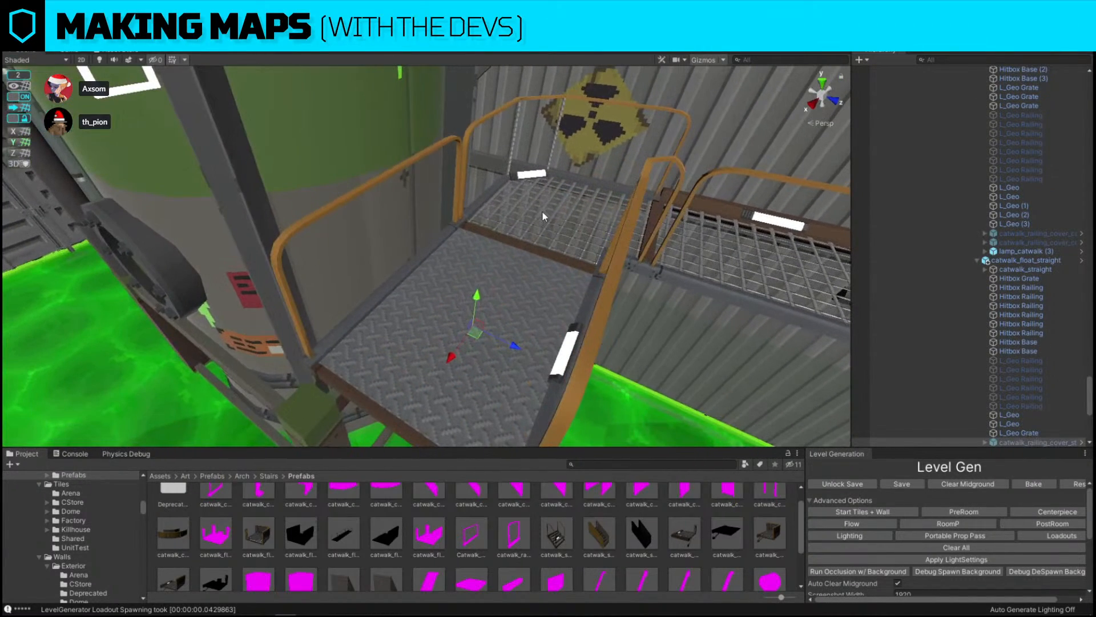
click(543, 212)
click(543, 214)
key(f)
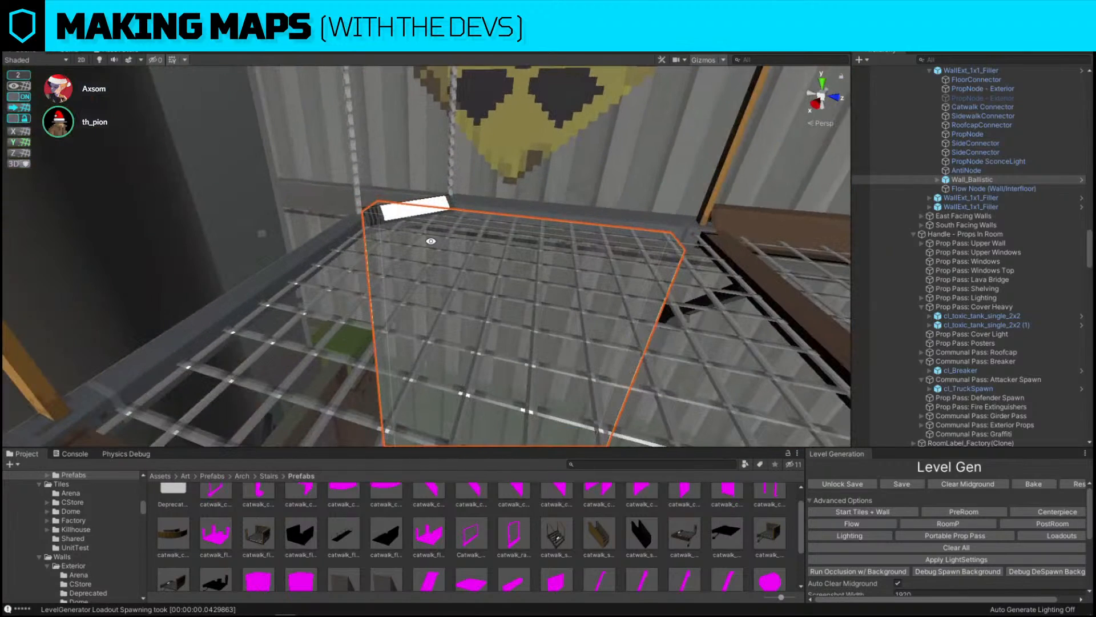
click(429, 265)
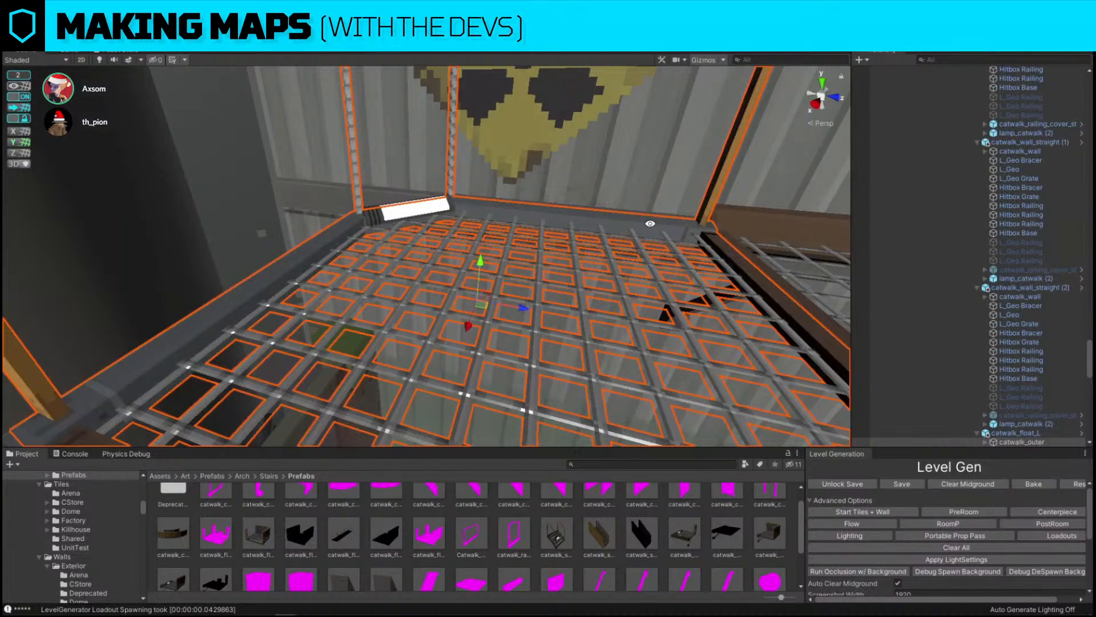
right_drag(640, 186, 656, 245)
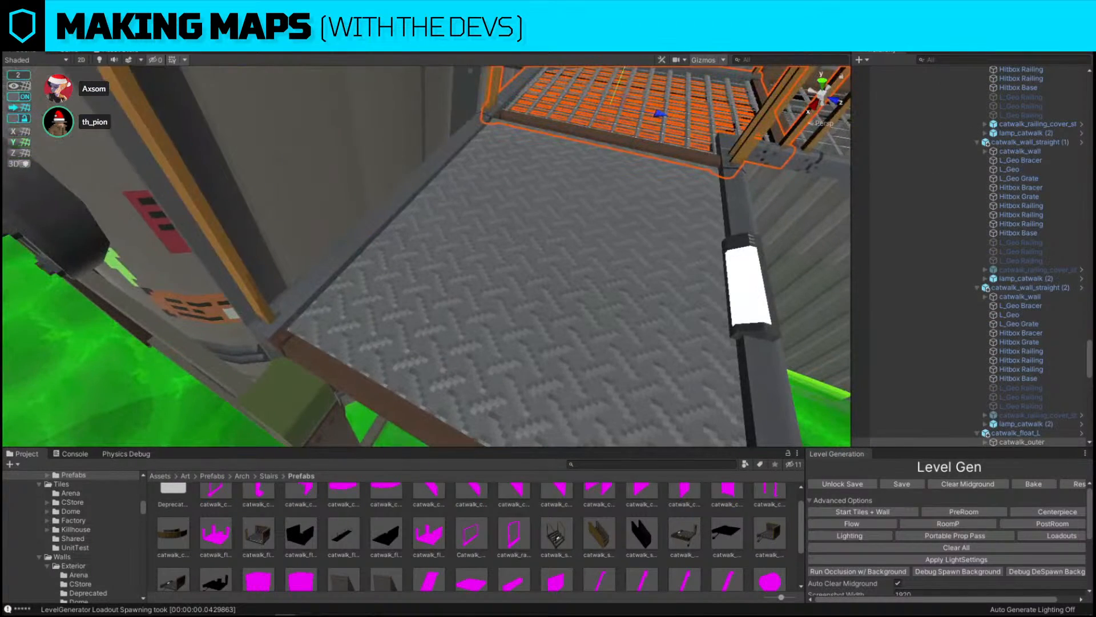
drag(1093, 240, 446, 292)
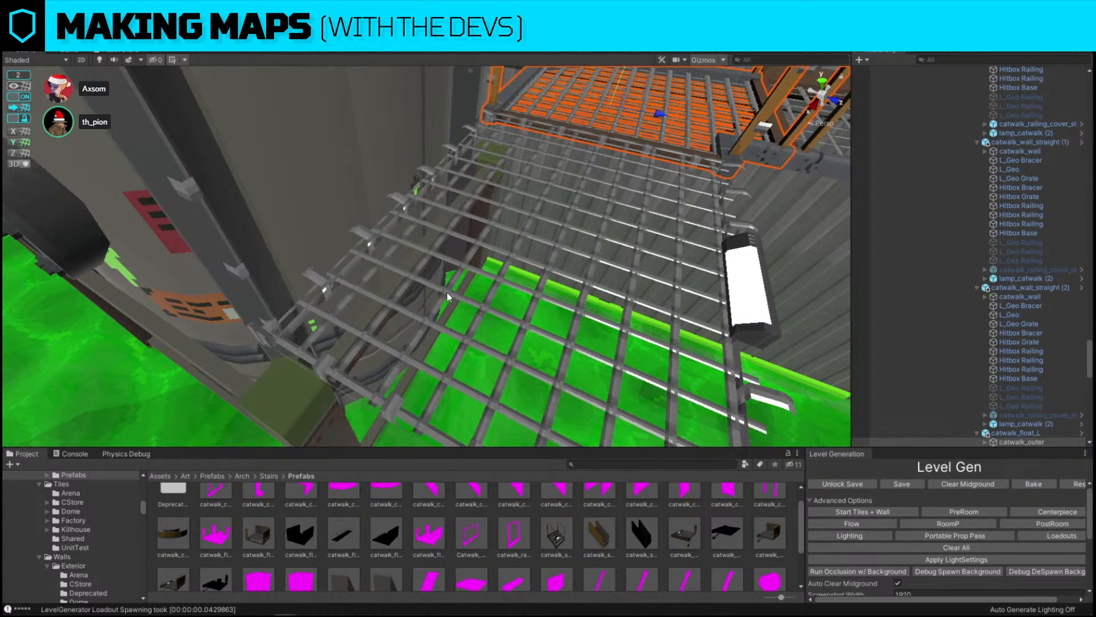
key(ctrl+z)
Duplicate straight catwalk segments in a row across the toxic pool
drag(1095, 279, 445, 293)
right_drag(446, 293, 290, 291)
click(487, 213)
right_drag(487, 214, 435, 221)
key(ctrl+d)
drag(452, 228, 277, 220)
key(ctrl+d)
middle_drag(277, 221, 458, 220)
key(ctrl+d)
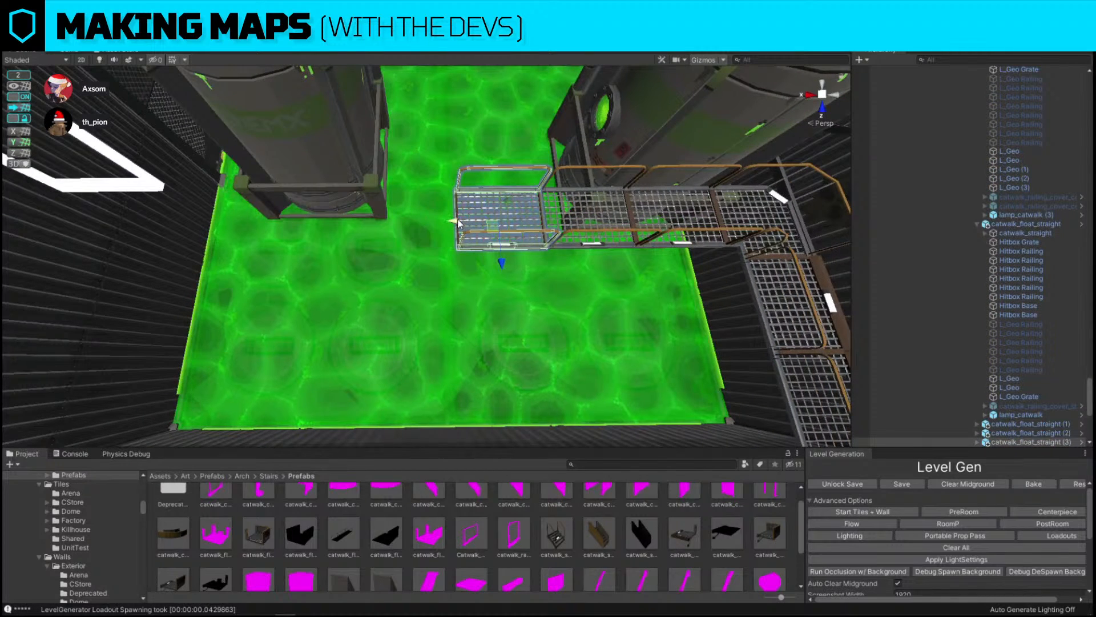
Add more straight segments to extend the walkway to the pool's far side
drag(457, 223, 276, 220)
key(ctrl+d)
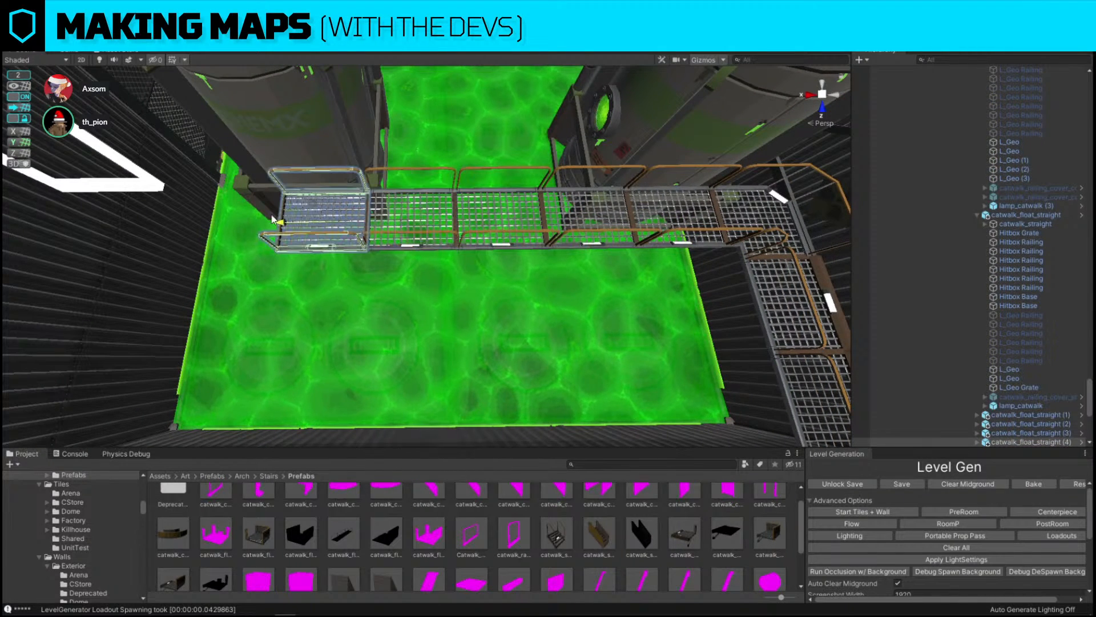
right_drag(276, 220, 350, 204)
key(ctrl+d)
drag(468, 219, 360, 218)
right_drag(351, 220, 489, 284)
click(502, 270)
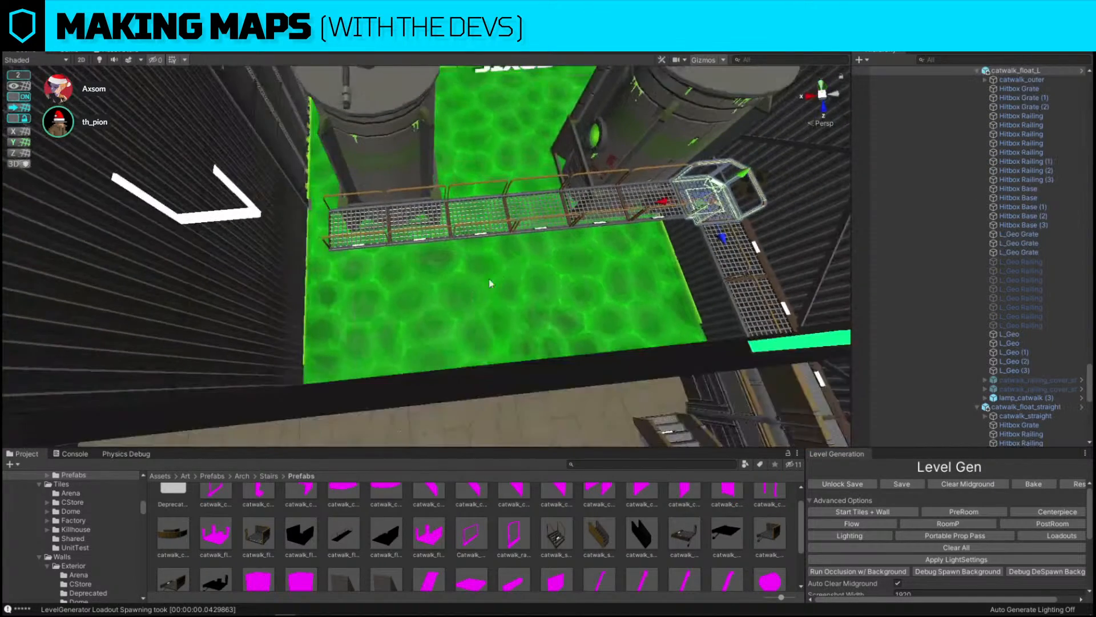
Place a copy of the corner catwalk at the walkway's far end, rotated to continue the path
key(ctrl+d)
drag(666, 203, 288, 209)
right_drag(287, 205, 289, 204)
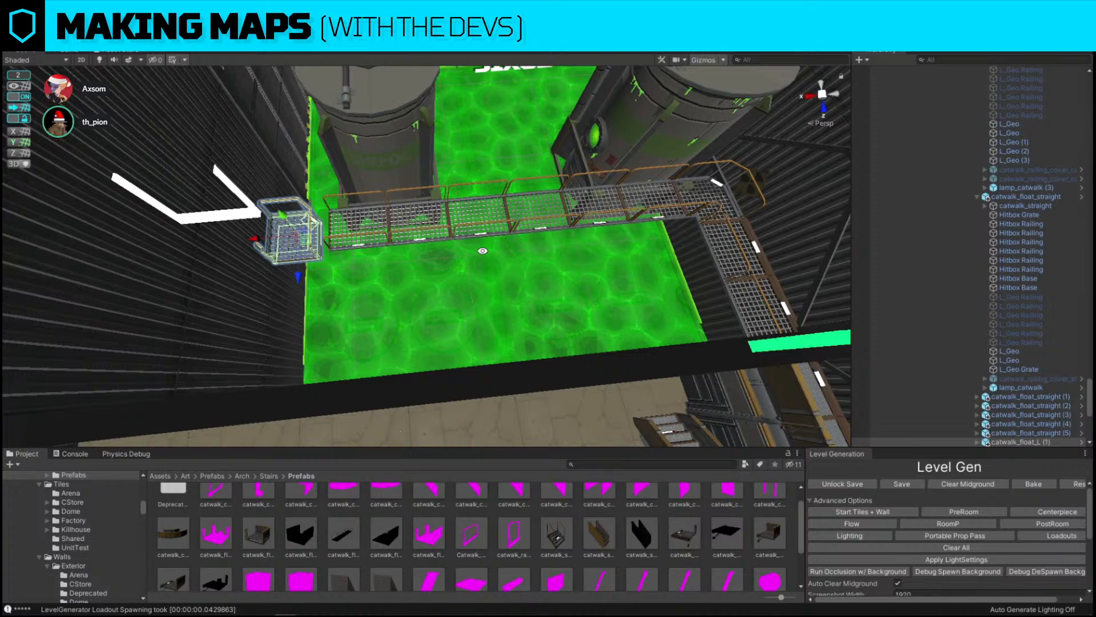
key(w)
right_drag(482, 249, 440, 257)
key(e)
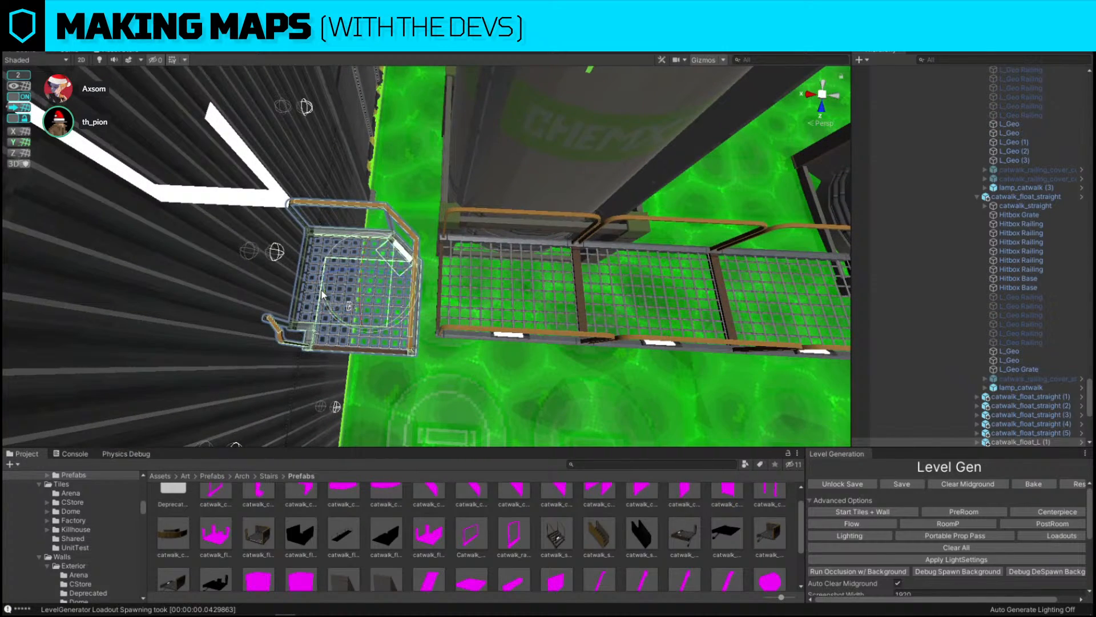
drag(329, 309, 71, 161)
right_drag(423, 327, 469, 328)
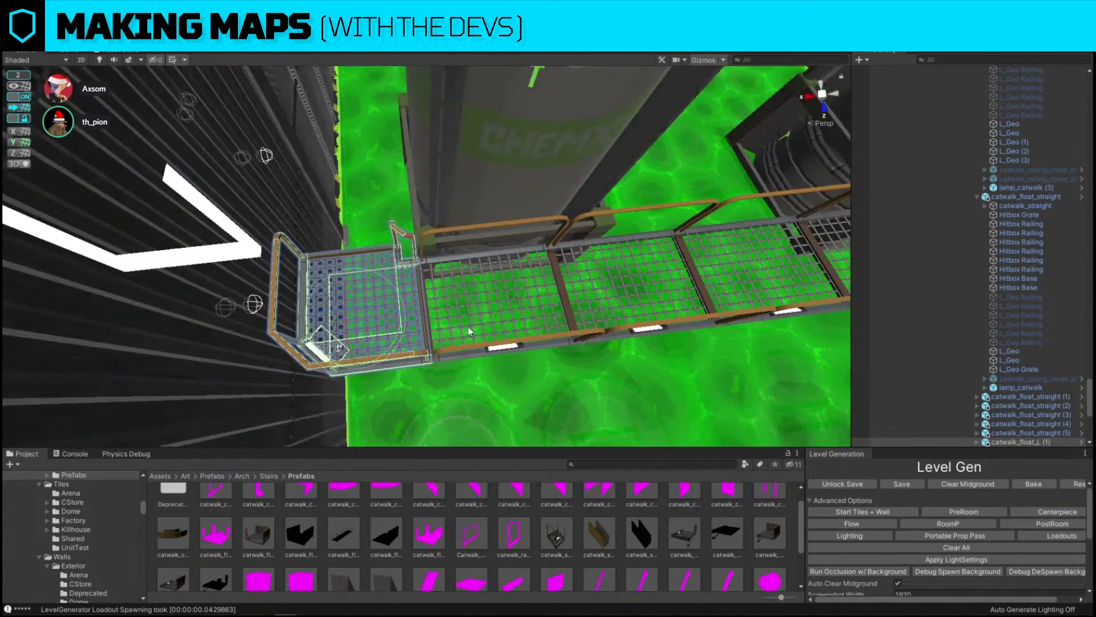
right_drag(434, 264, 614, 303)
key(w)
key(ctrl+d)
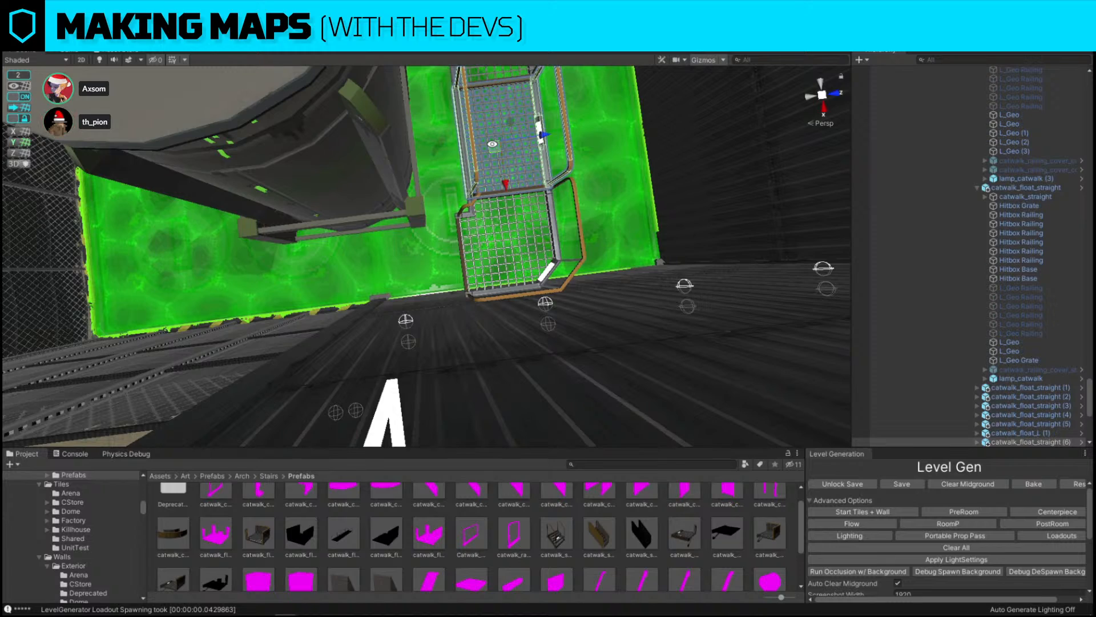
alt+drag(492, 144, 407, 290)
key(Delete)
Scale the tall support volume under the corner catwalk vertically and reposition it
right_drag(451, 307, 429, 296)
key(w)
click(429, 296)
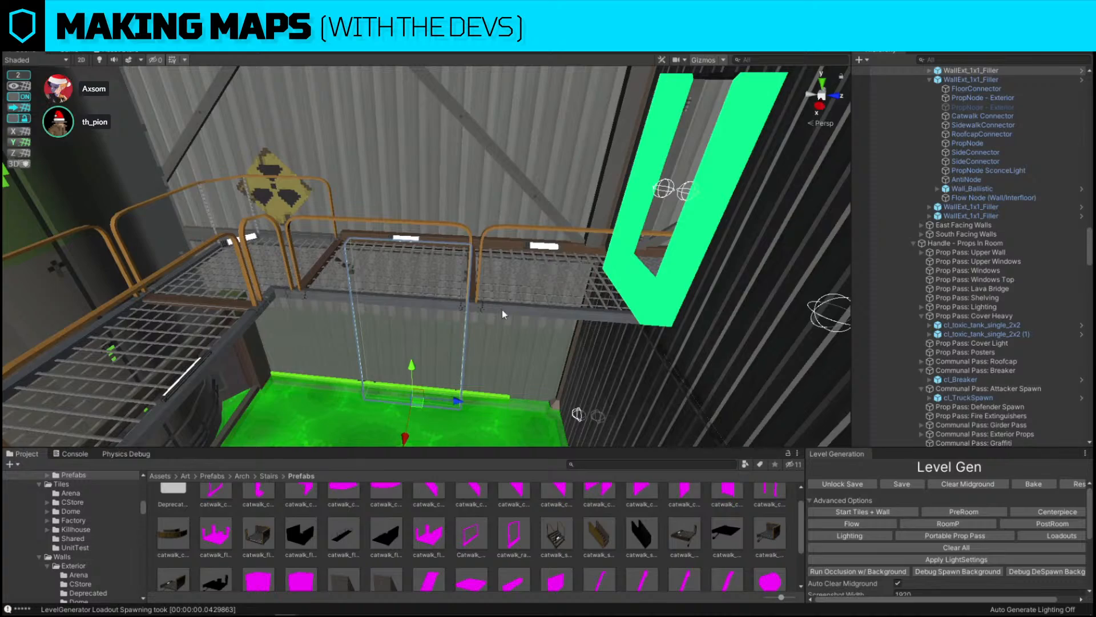
click(444, 300)
key(s)
right_drag(509, 193, 506, 273)
key(w)
right_drag(591, 235, 599, 254)
key(d)
click(599, 255)
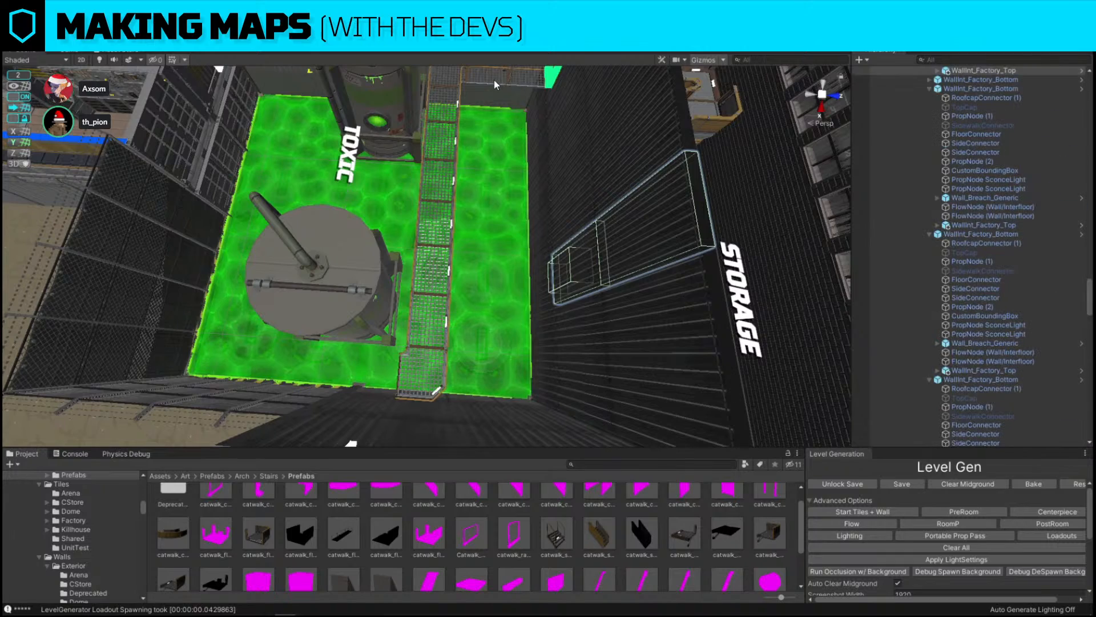
Reposition the toxic tank beside the walkway
key(d)
right_drag(510, 111, 353, 179)
click(406, 211)
key(w)
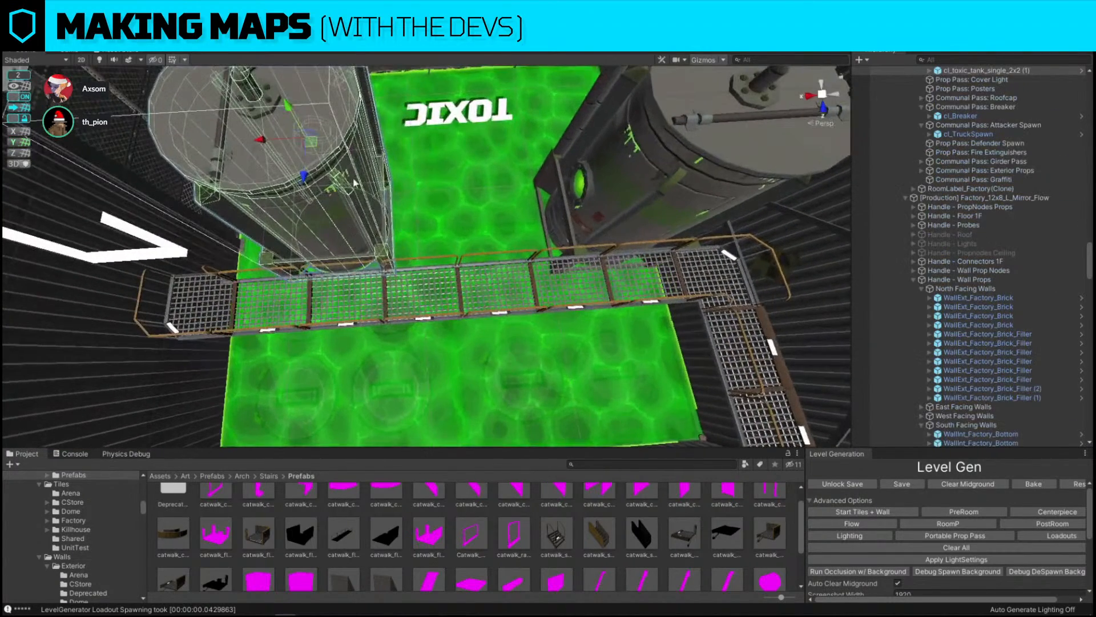
drag(260, 140, 293, 249)
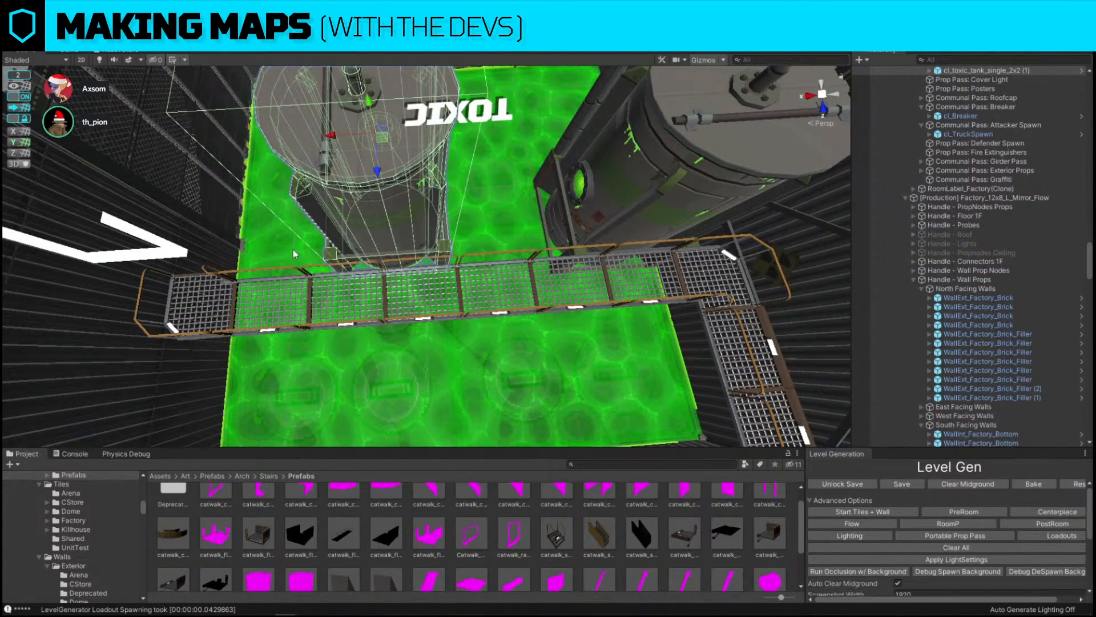
click(286, 332)
drag(286, 328, 211, 332)
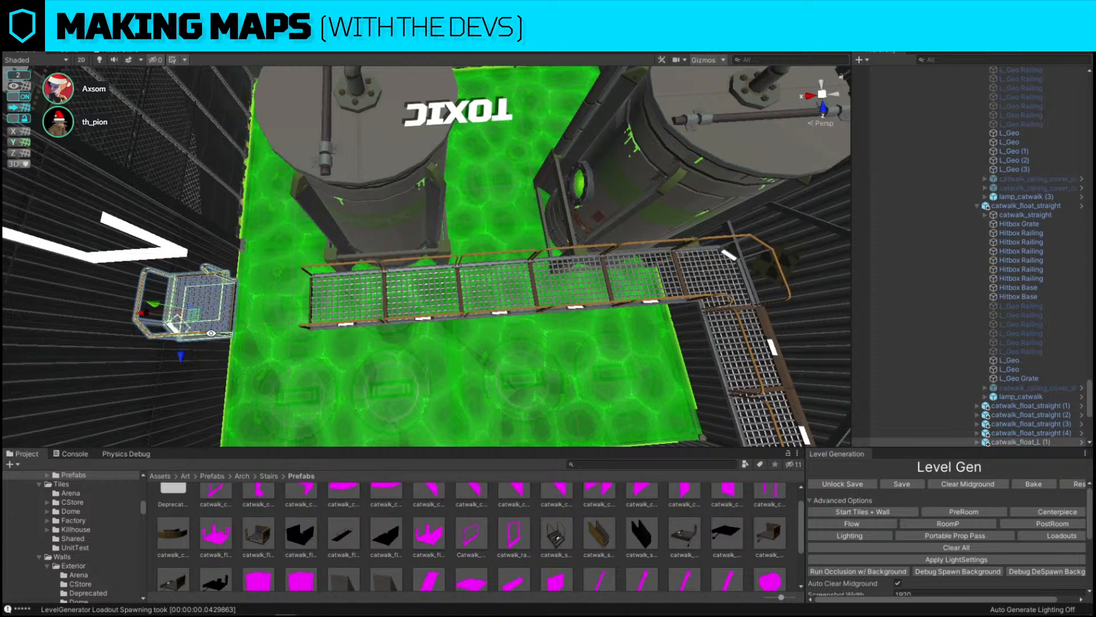
drag(144, 313, 232, 308)
Duplicate a straight catwalk segment, rotate it and place it as a branch off the walkway
click(375, 323)
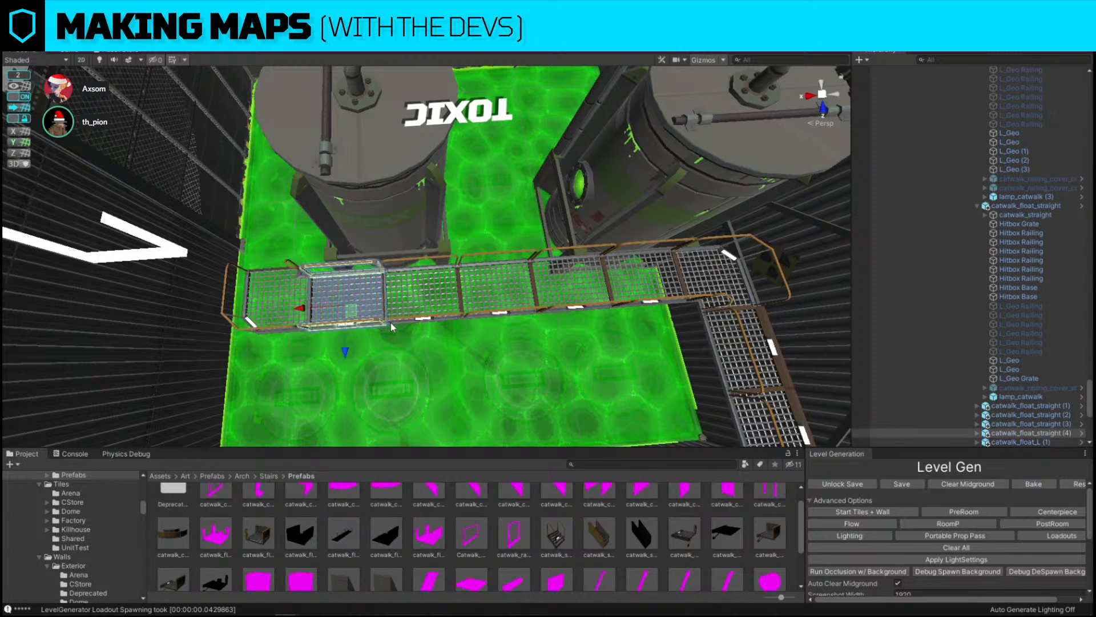
alt+drag(374, 324, 350, 236)
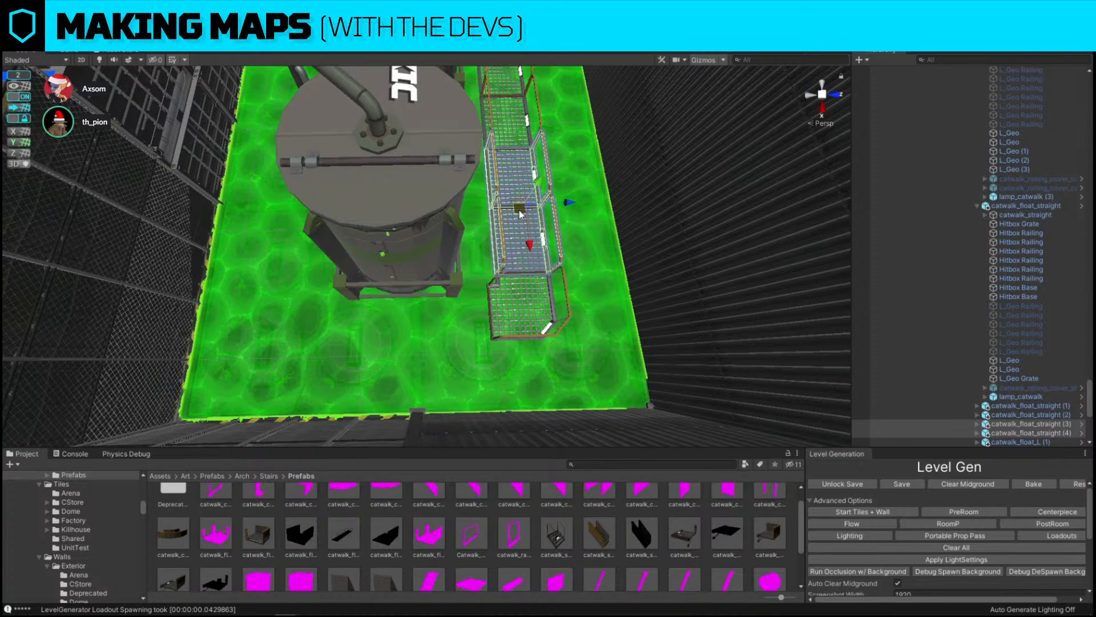
key(ctrl+d)
drag(519, 210, 572, 231)
key(e)
key(w)
drag(422, 232, 411, 306)
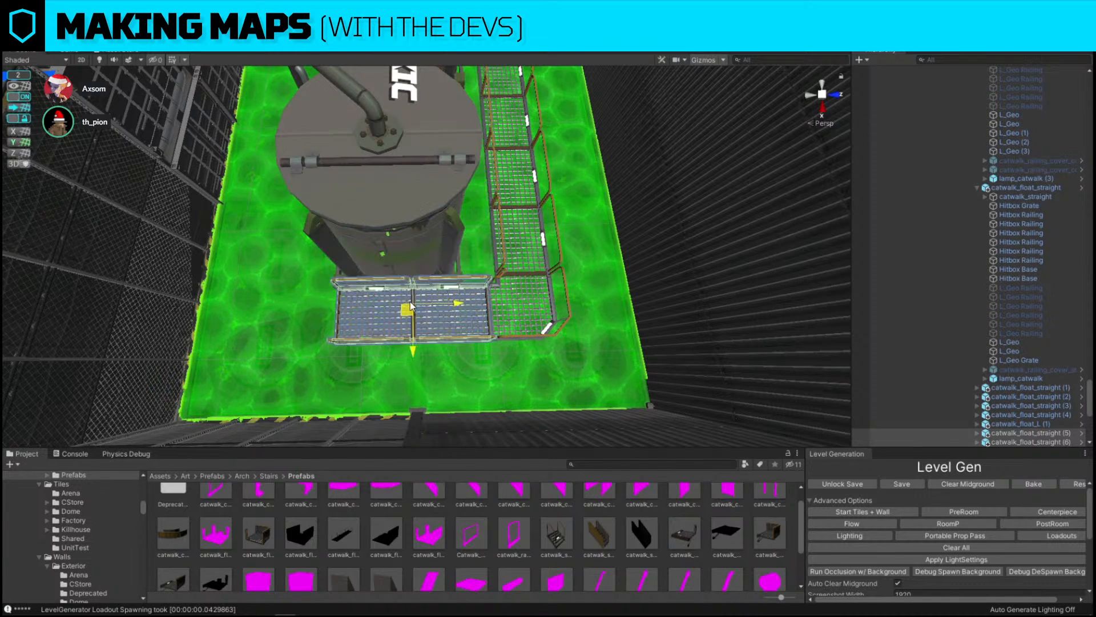
Duplicate the corner catwalk and place it, rotated, at the branch's far end
click(544, 332)
middle_drag(577, 317, 611, 318)
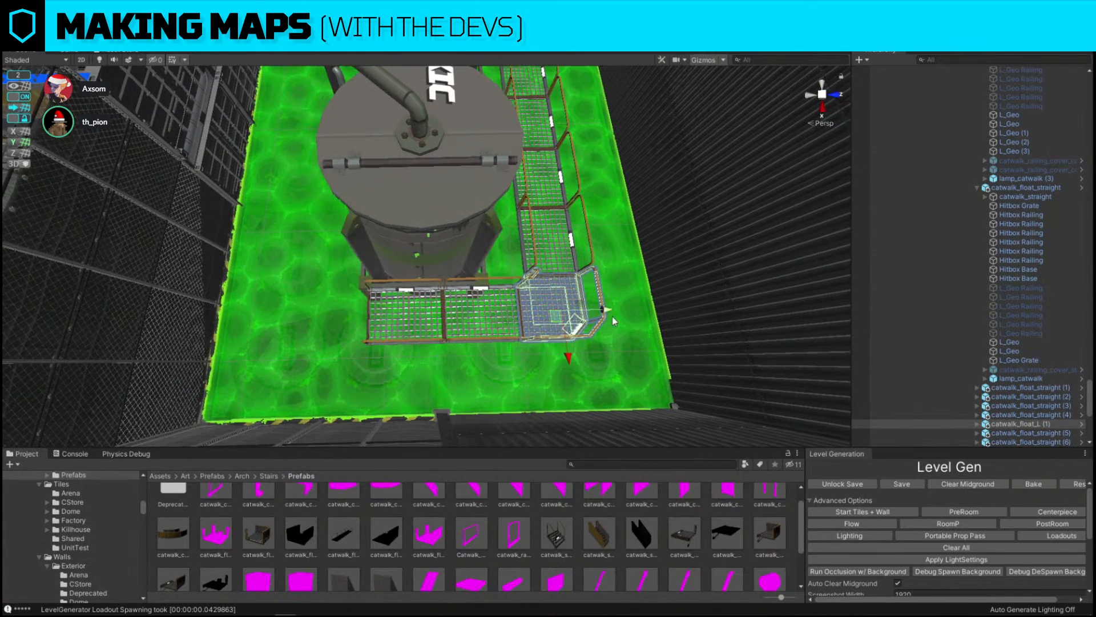
key(ctrl+d)
drag(609, 308, 377, 308)
scroll(447, 375, up, 3)
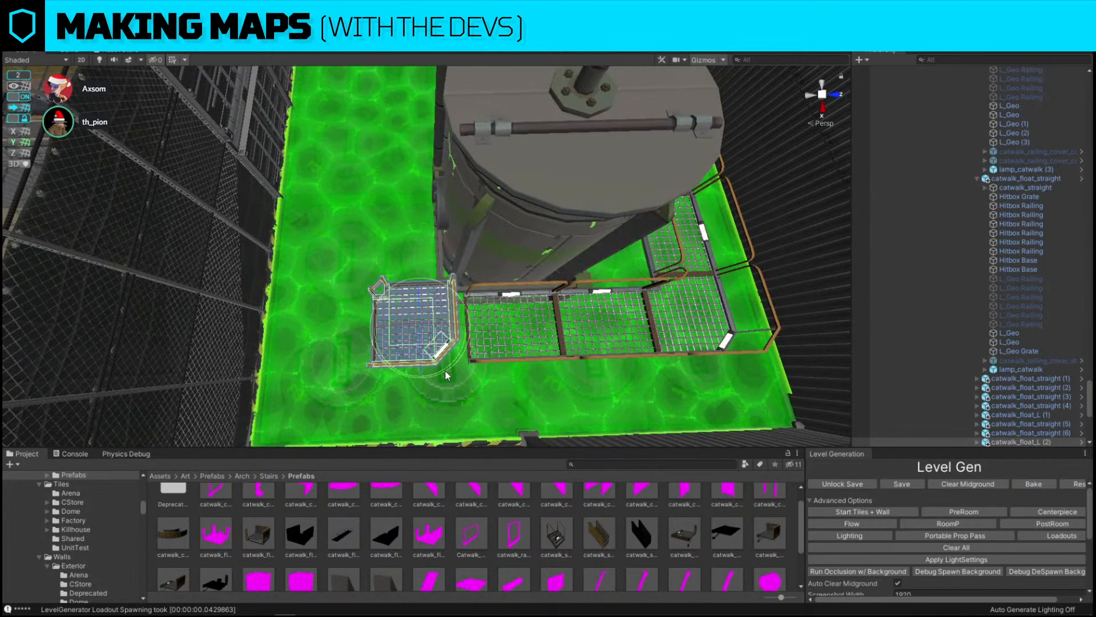
drag(447, 375, 278, 378)
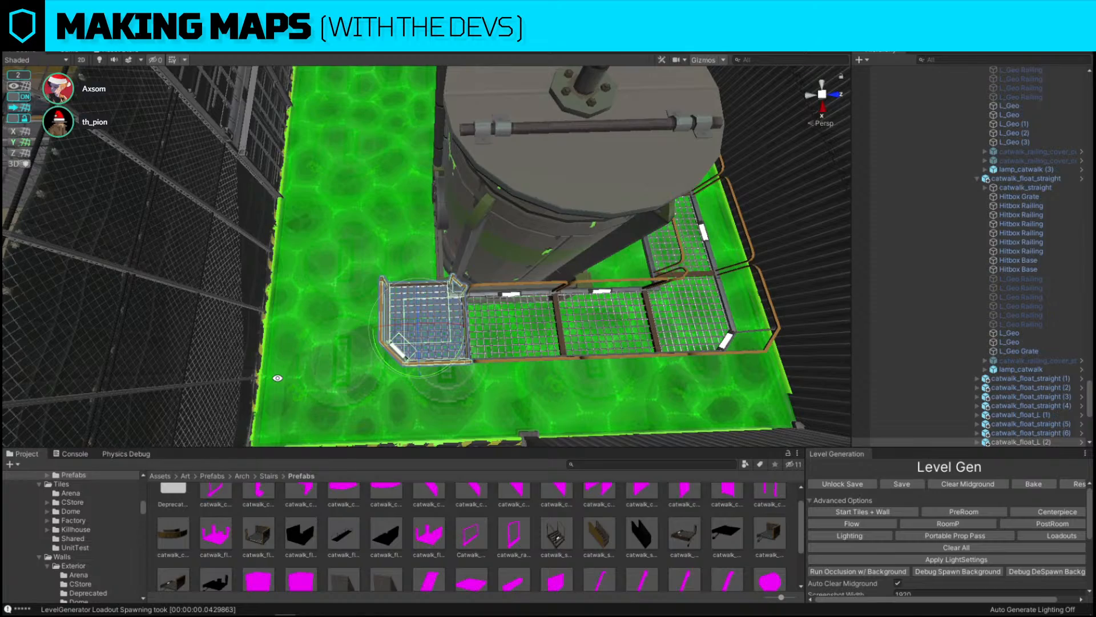
right_drag(277, 378, 619, 235)
Nudge the toxic tank's position so it sits inside the loop of catwalks
click(511, 207)
mouse_move(511, 206)
right_down()
mouse_move(518, 147)
mouse_move(515, 206)
mouse_move(505, 209)
right_up()
click(19, 96)
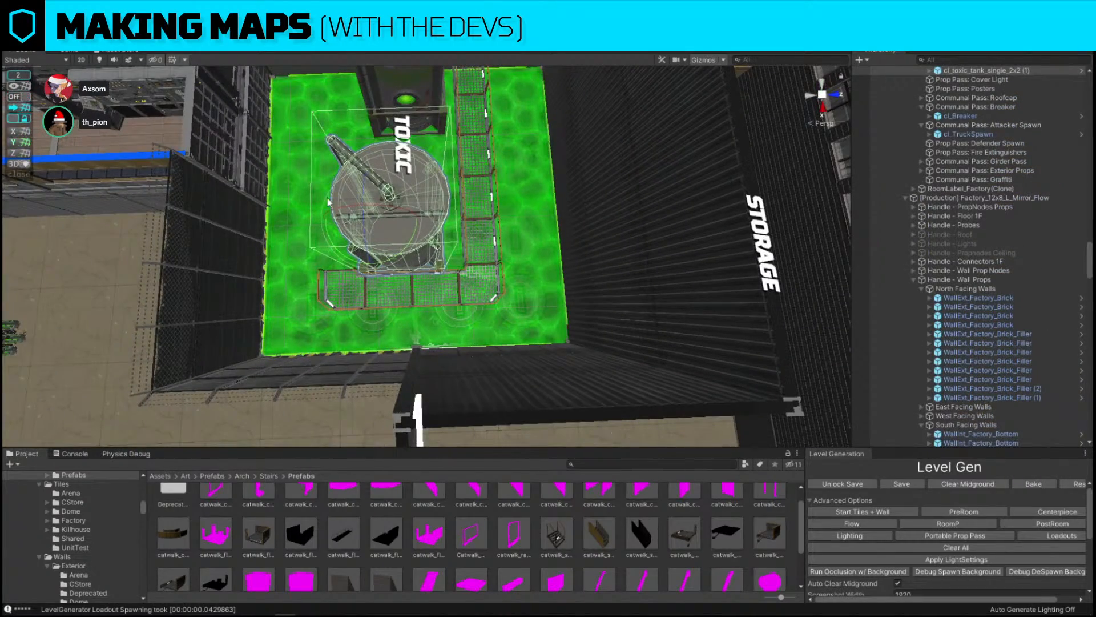
right_drag(328, 203, 341, 202)
key(w)
right_drag(421, 235, 421, 235)
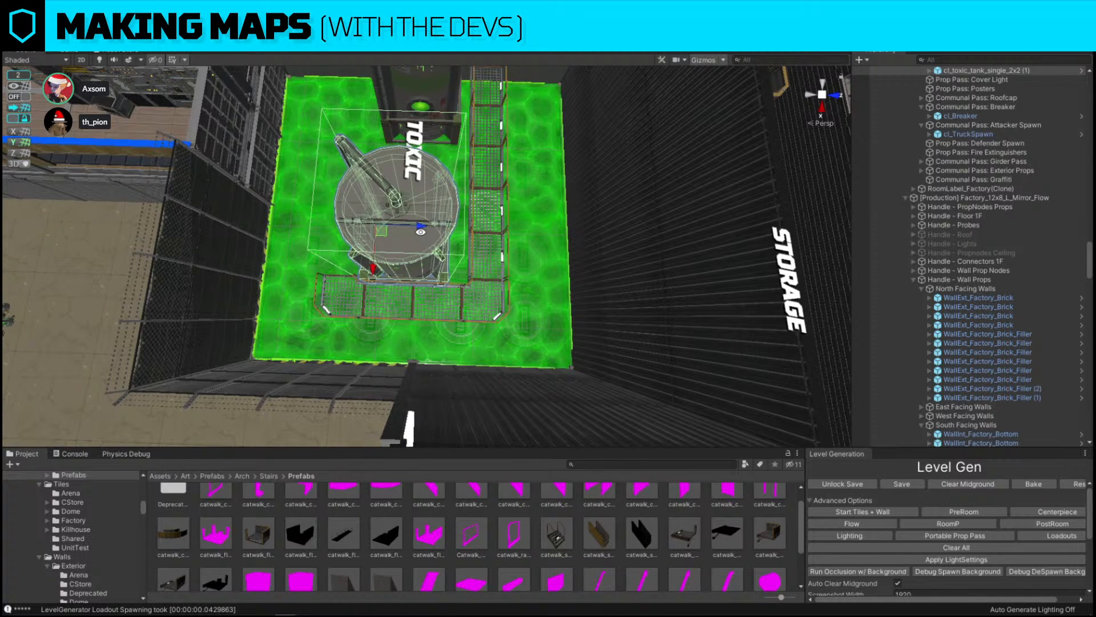
scroll(421, 230, up, 3)
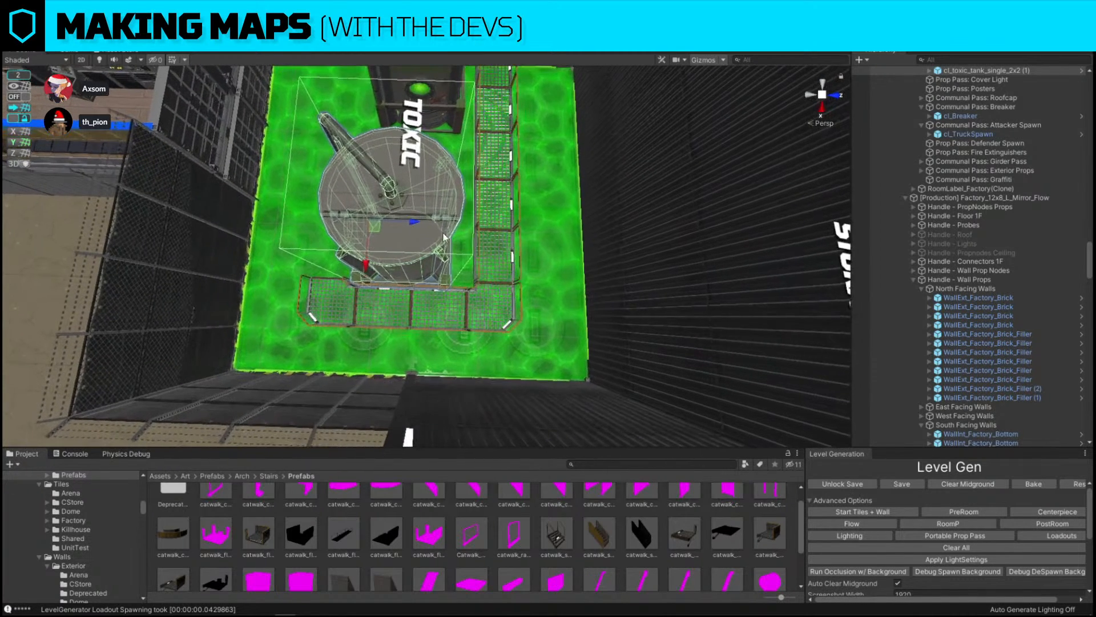
drag(420, 220, 430, 218)
key(w)
right_drag(430, 218, 427, 210)
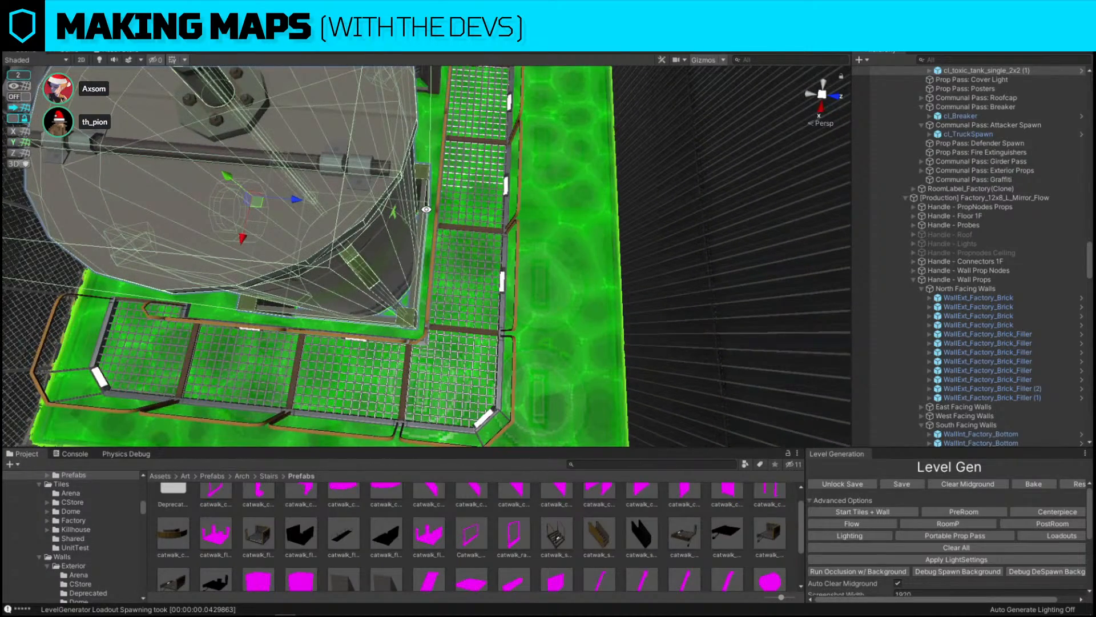
drag(294, 201, 302, 202)
key(s)
right_drag(301, 202, 304, 201)
key(a)
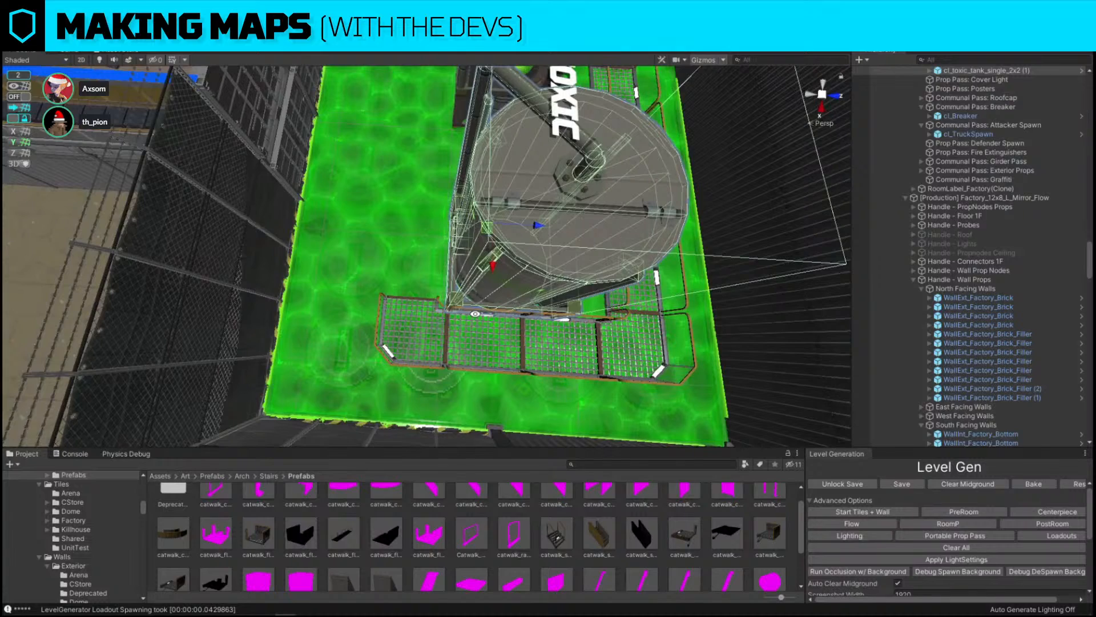
Duplicate straight segments to extend the branch walkway past the tank toward the wall
click(479, 319)
shift+click(547, 330)
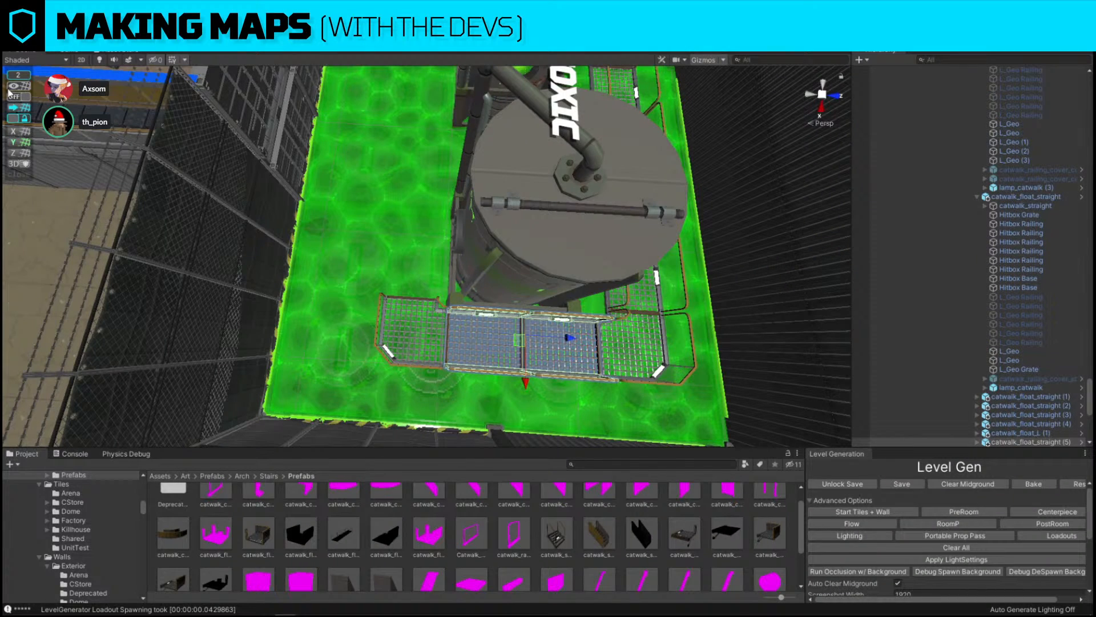
click(20, 97)
alt+drag(158, 160, 299, 293)
key(ctrl+d)
key(e)
key(w)
key(ctrl+d)
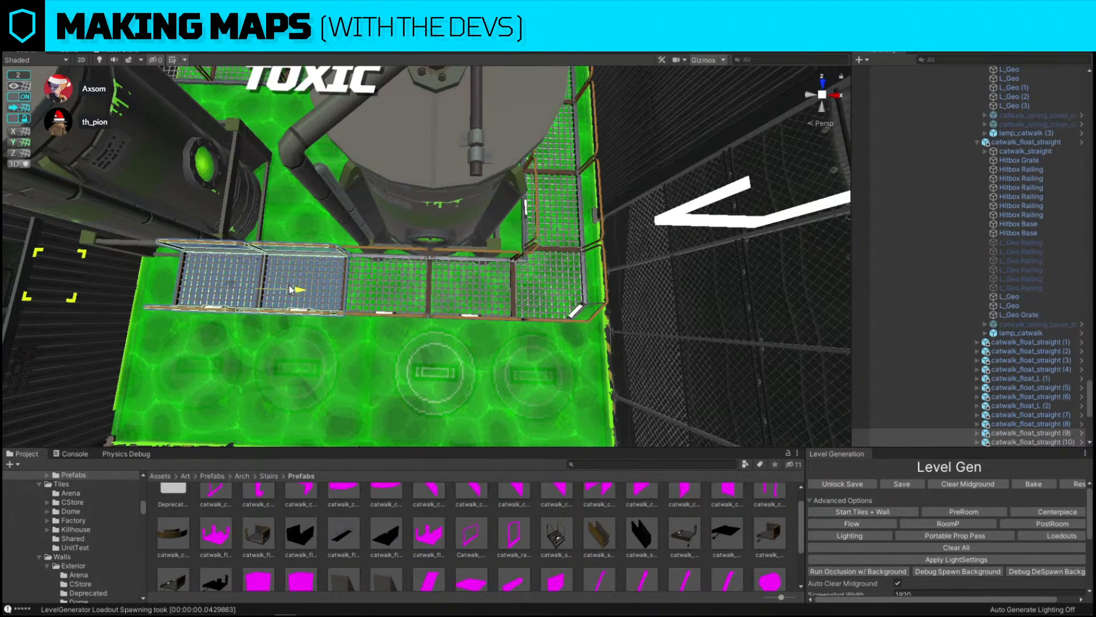
middle_drag(234, 342, 477, 341)
click(450, 313)
click(451, 313)
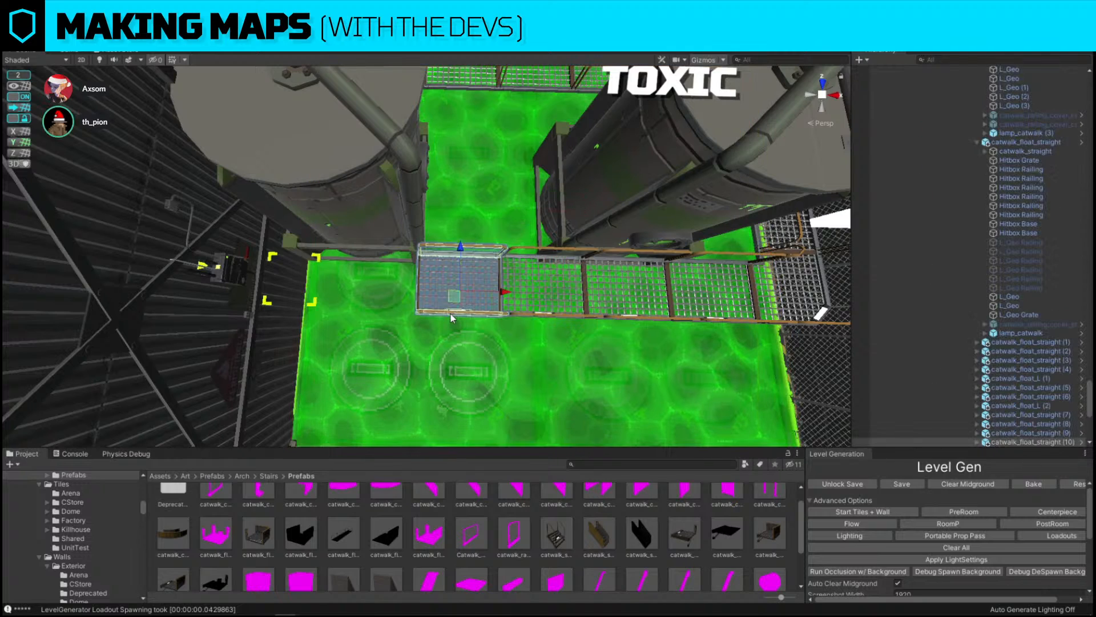
key(ctrl+d)
drag(508, 294, 419, 292)
right_drag(420, 293, 282, 264)
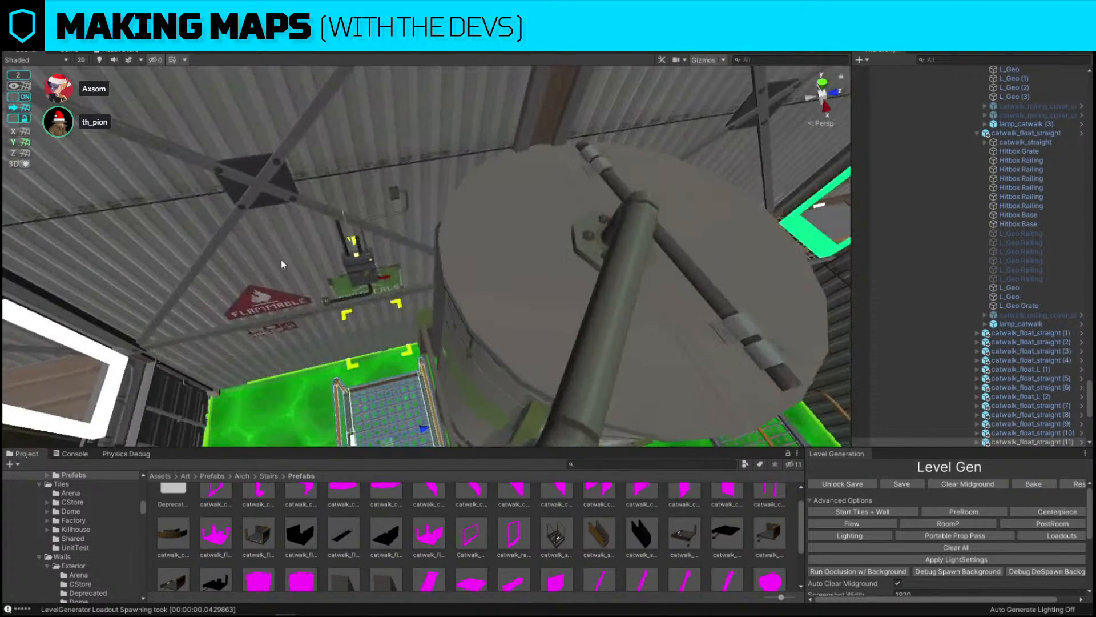
Position wall-mounted straight catwalk segments along the room's wall and duplicate one
click(414, 251)
drag(429, 218, 340, 209)
right_drag(326, 205, 519, 338)
click(519, 338)
shift+click(608, 335)
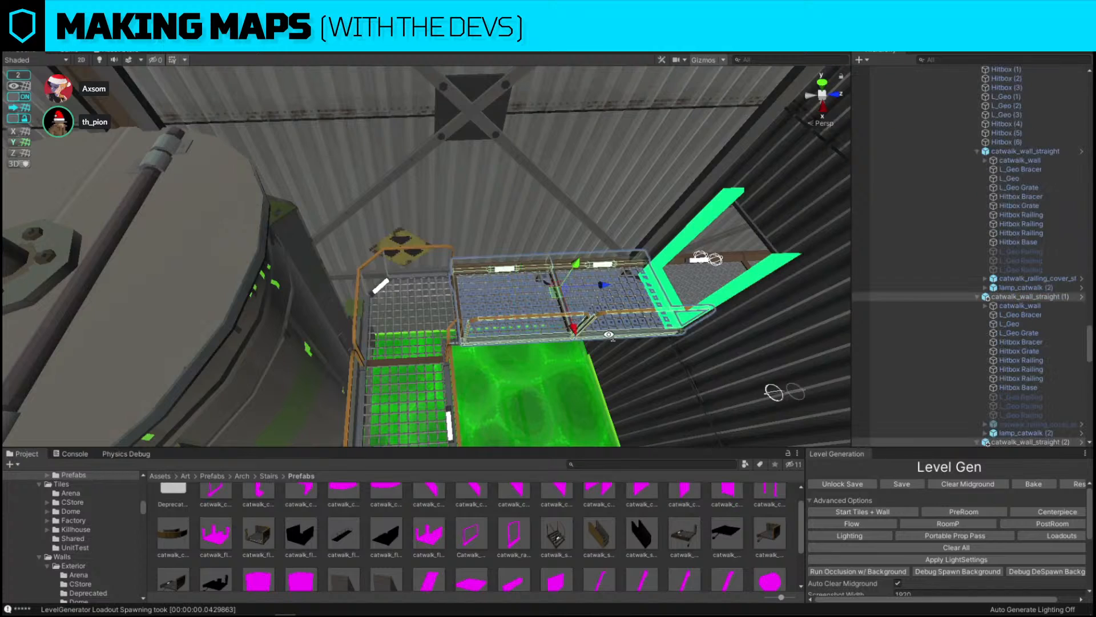
right_drag(651, 336, 599, 337)
key(ctrl+d)
drag(735, 288, 333, 296)
Duplicate the corner catwalk and rotate it to join the wall catwalk with the walkway
right_drag(333, 294, 413, 279)
click(413, 278)
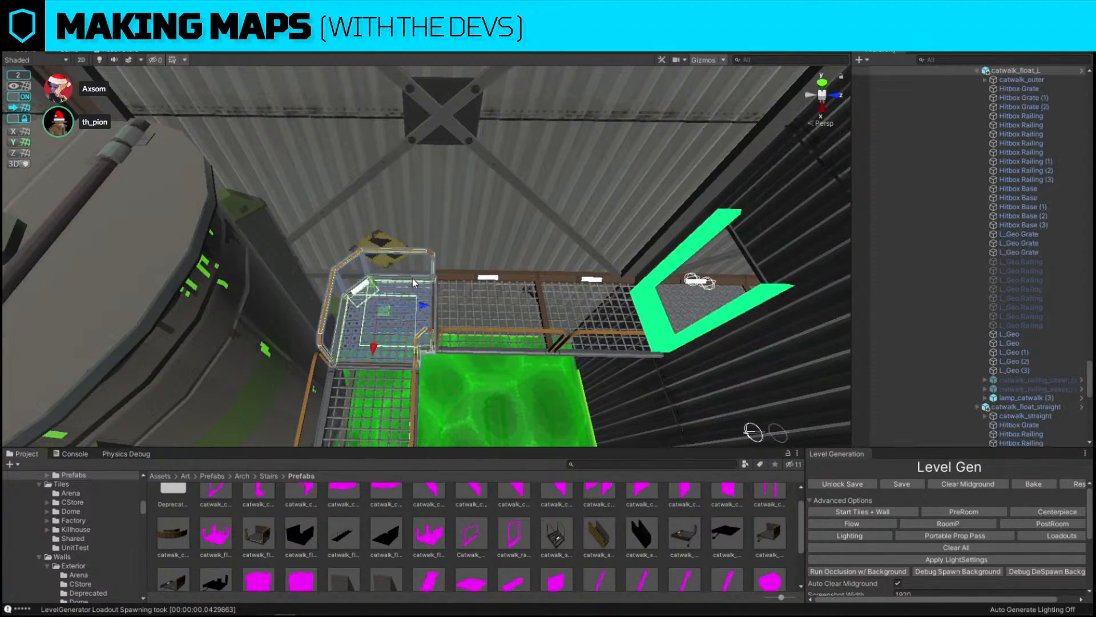
right_drag(559, 289, 496, 294)
key(ctrl+d)
drag(633, 279, 314, 345)
key(e)
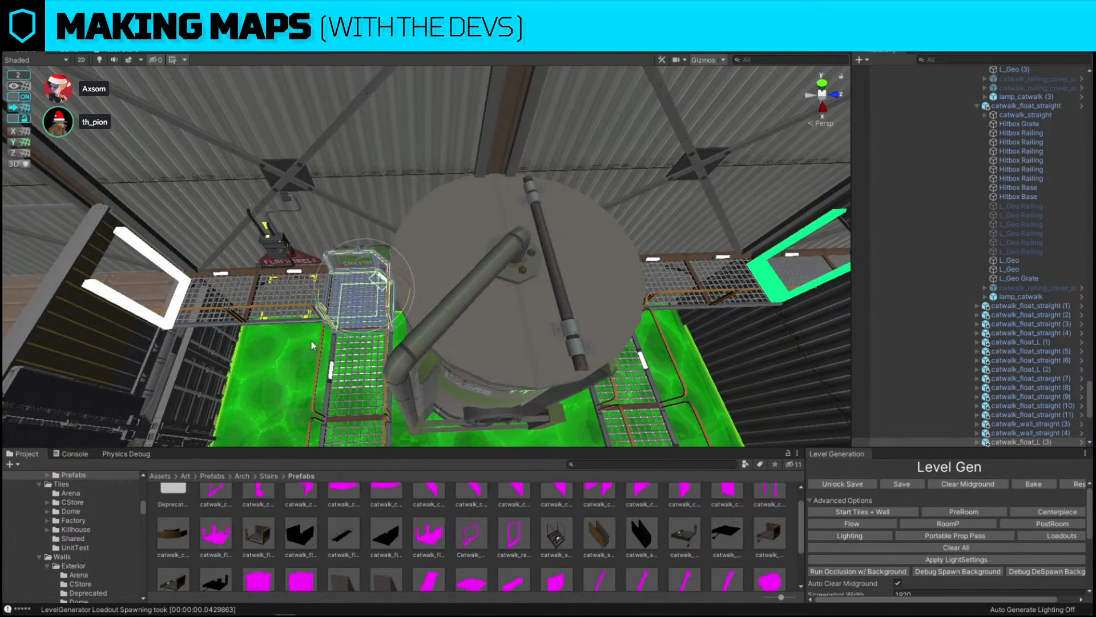
right_drag(314, 344, 449, 331)
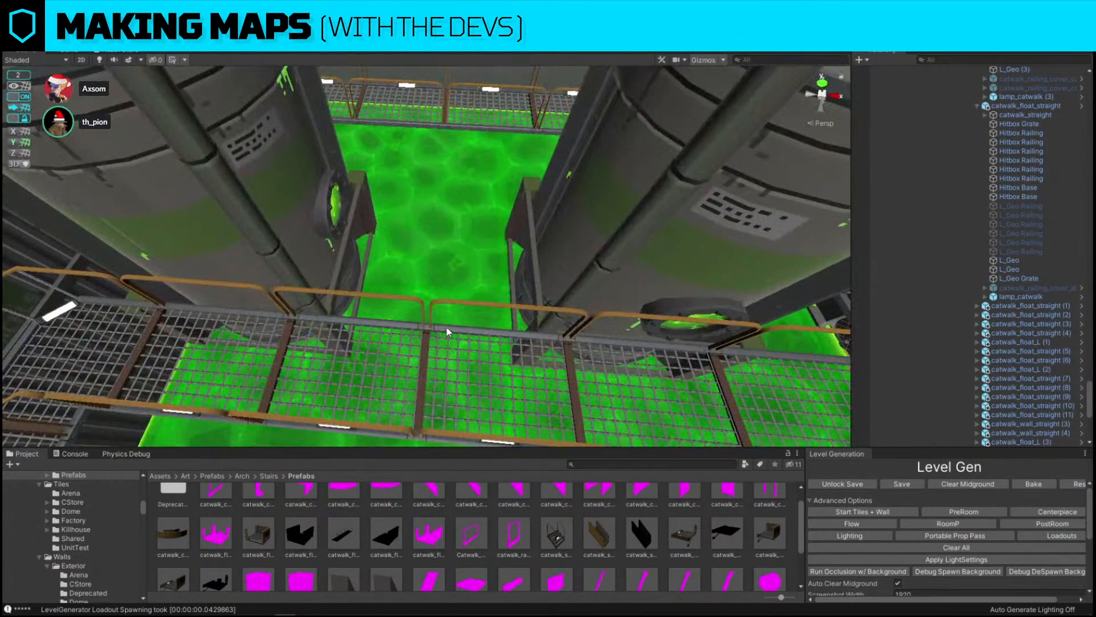
Select the straight segment where the paths meet and save the scene
click(449, 334)
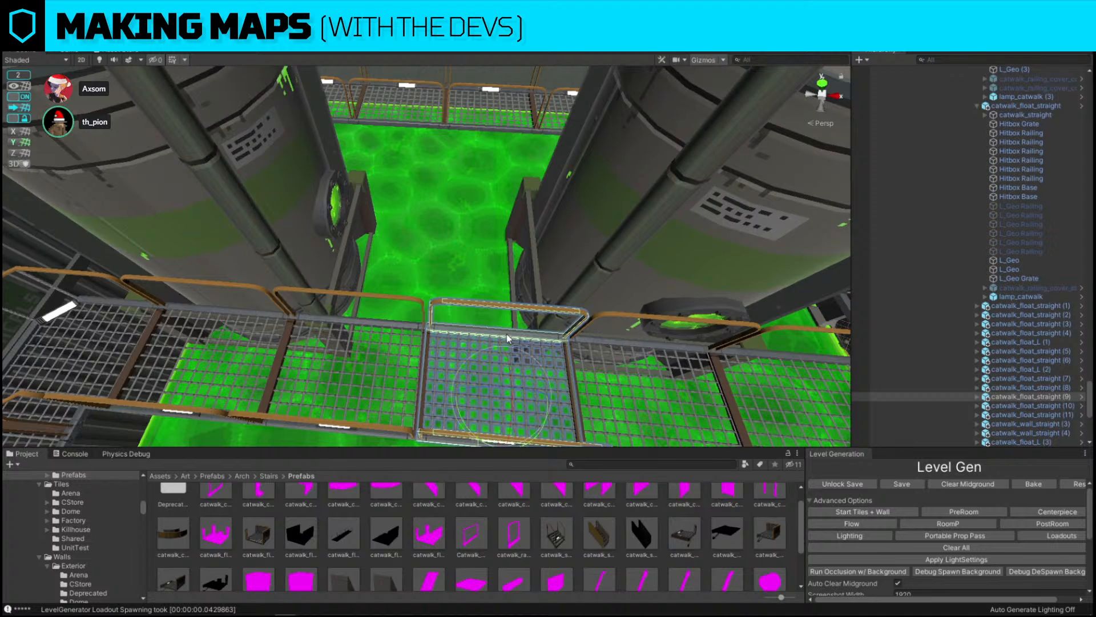
click(608, 342)
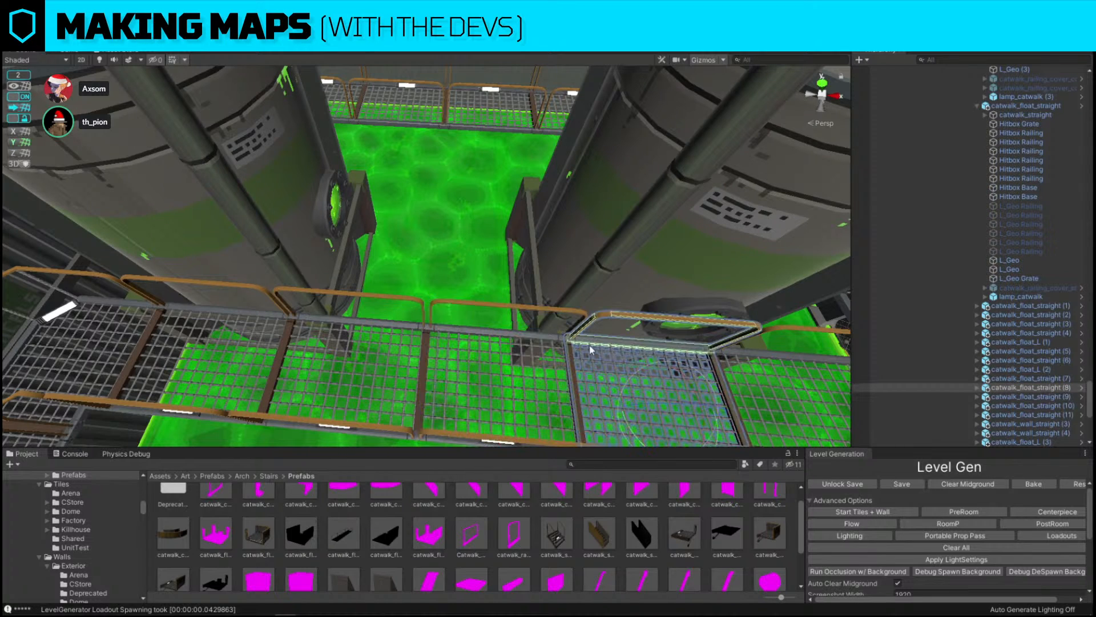
click(501, 332)
click(10, 21)
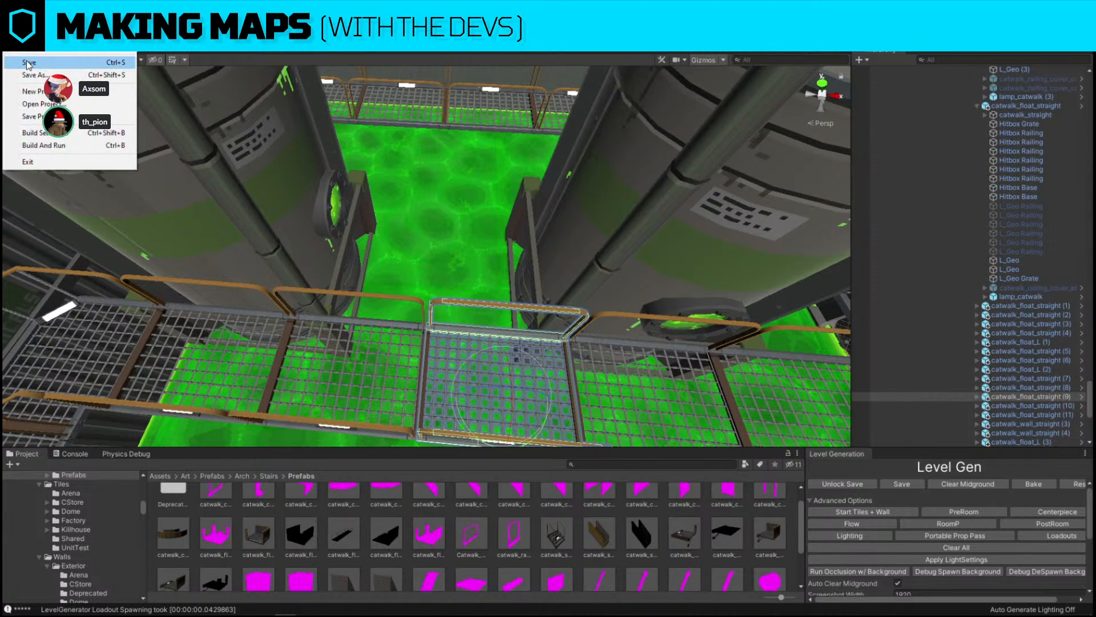
click(40, 63)
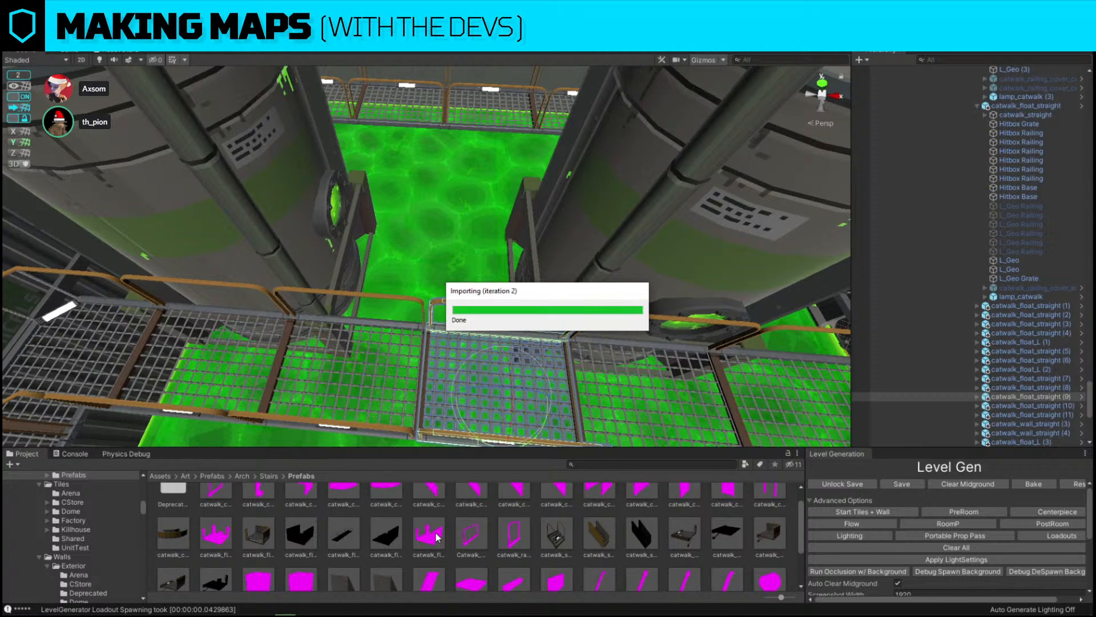
Replace the selected segment with the catwalk_float_T prefab
drag(437, 537, 605, 388)
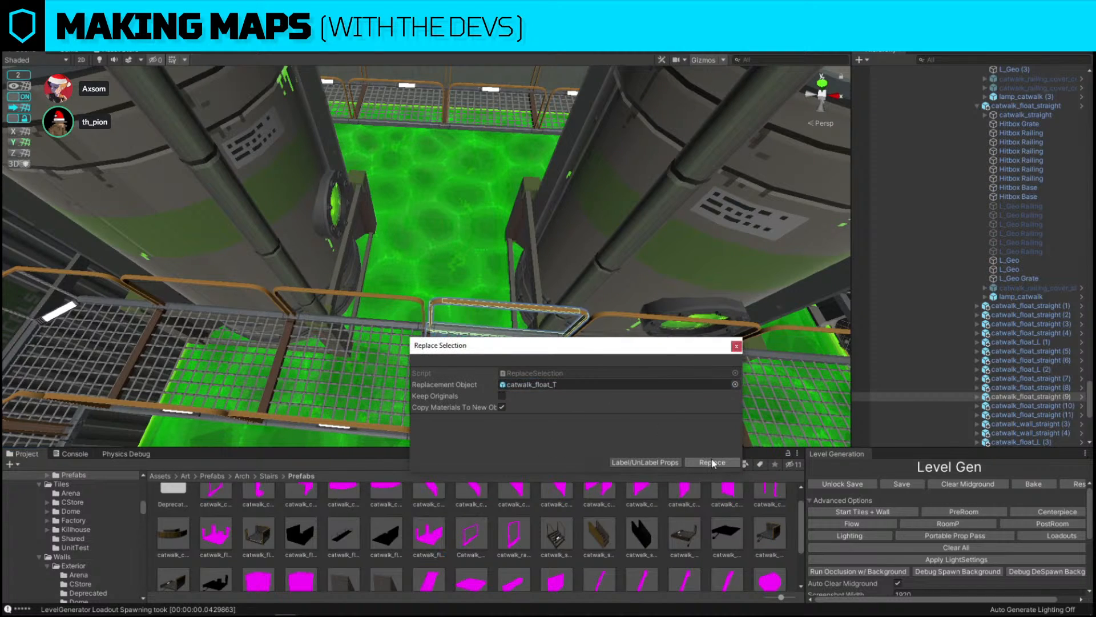
click(713, 462)
Rotate the T-junction catwalk so its opening faces the branch
click(454, 328)
key(f)
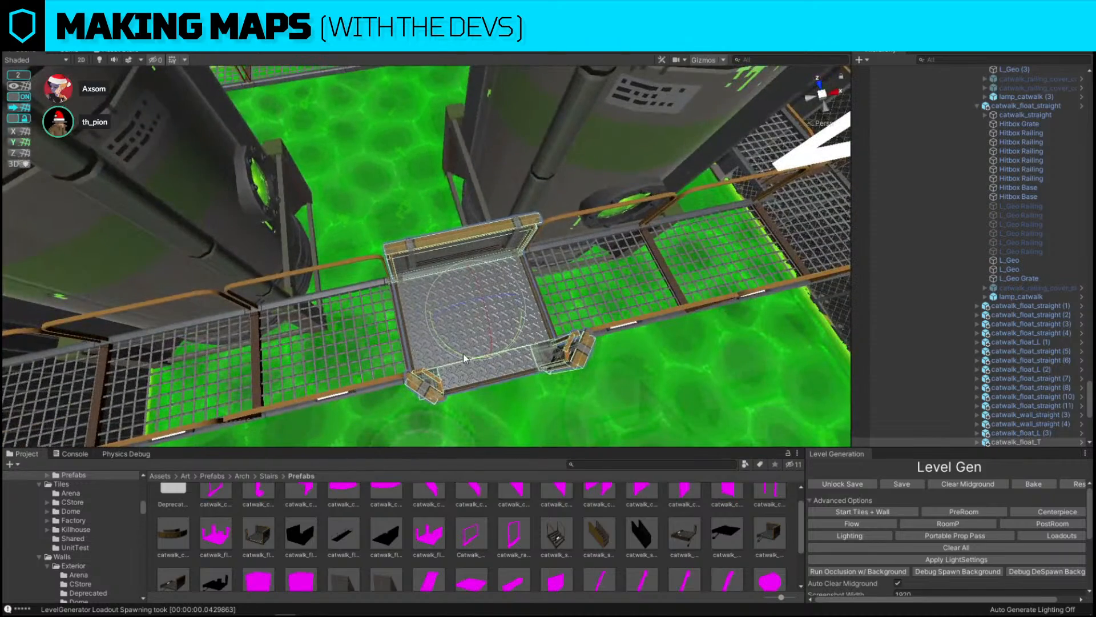
drag(466, 356, 633, 340)
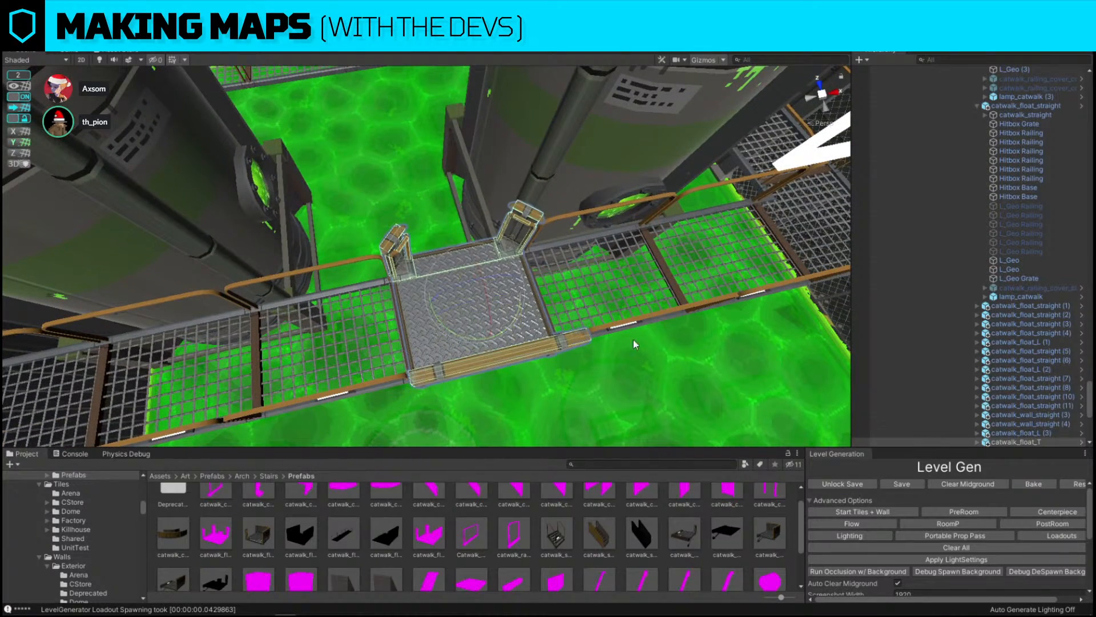
Examine the joint between the T-junction and its neighbouring segments up close
click(579, 290)
click(578, 289)
key(f)
alt+drag(571, 289, 281, 284)
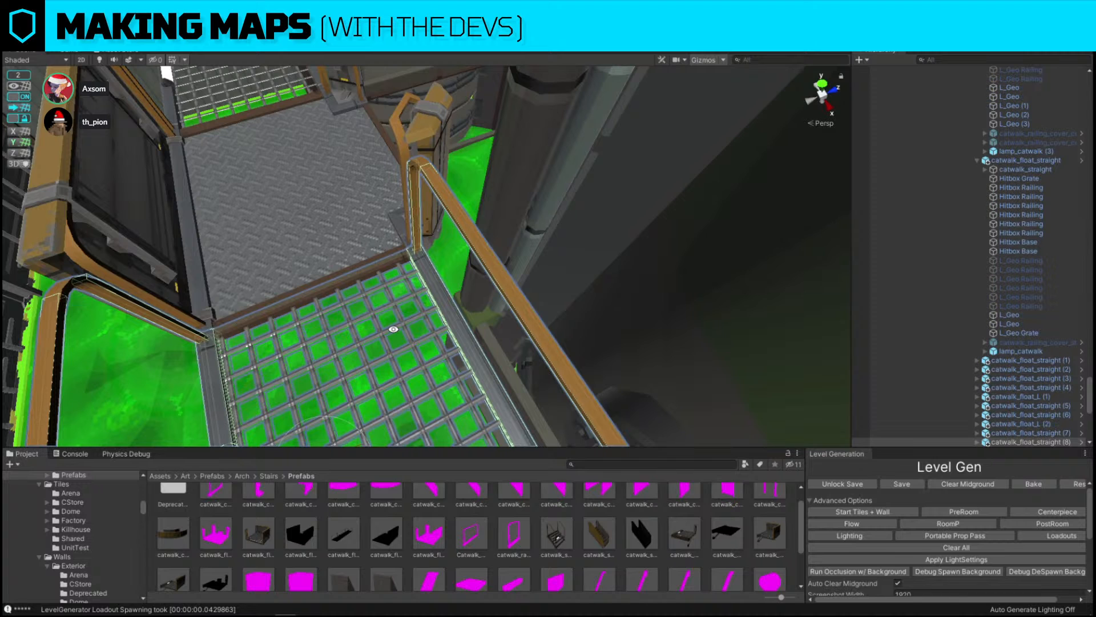
alt+drag(431, 307, 492, 236)
scroll(495, 297, up, 5)
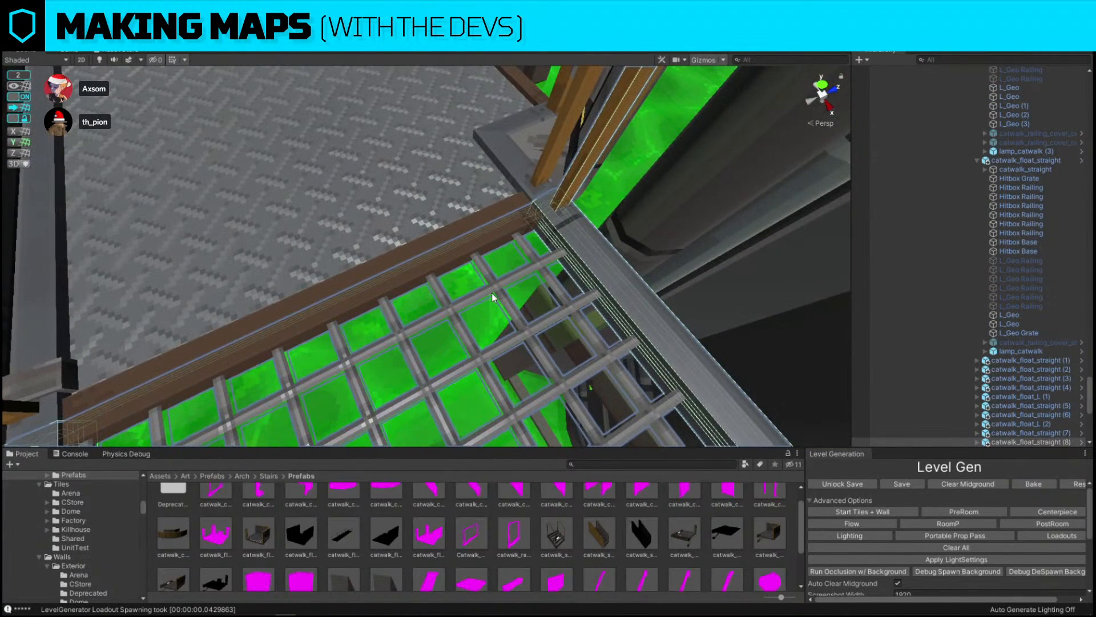
click(492, 297)
click(509, 290)
click(507, 289)
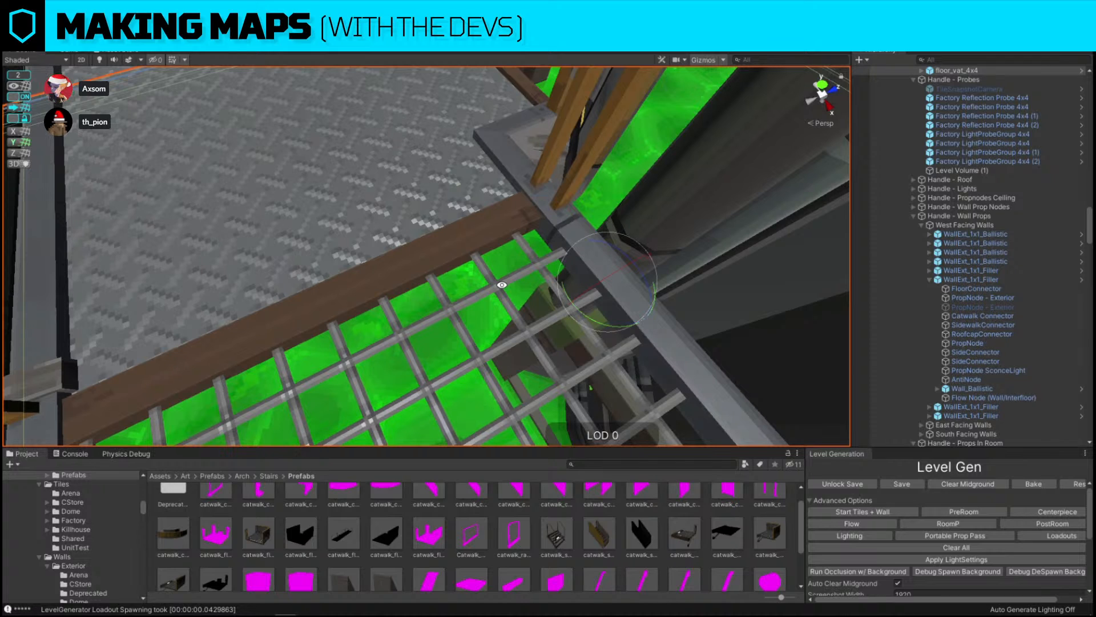
Deactivate the railing cover piece blocking the T-junction's side opening
click(502, 284)
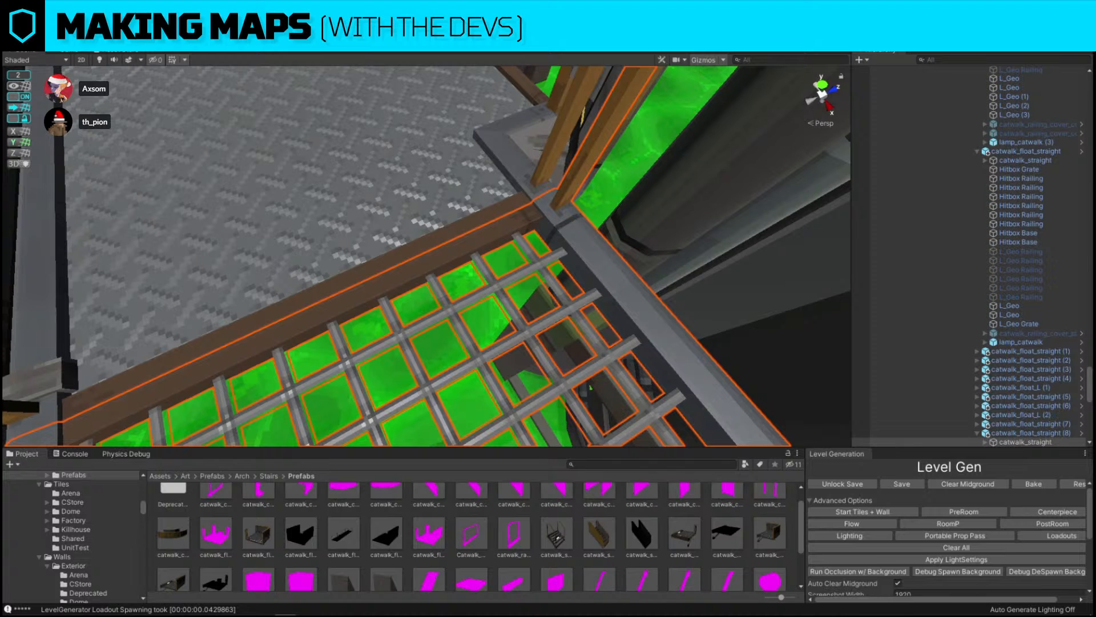
drag(1094, 211, 364, 210)
click(486, 198)
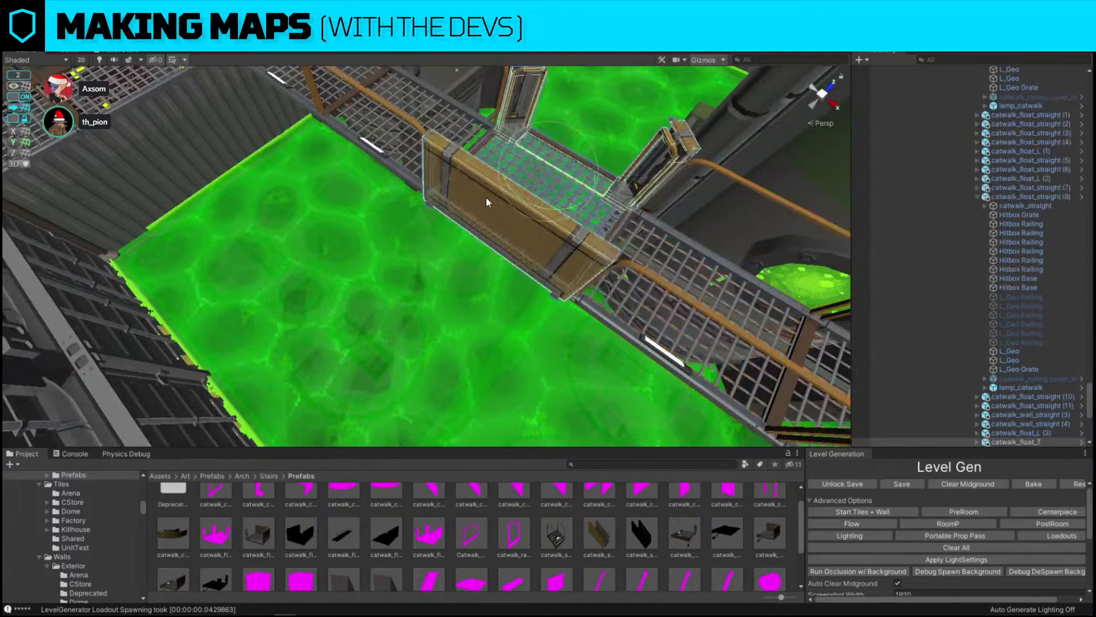
key(alt+shift+a)
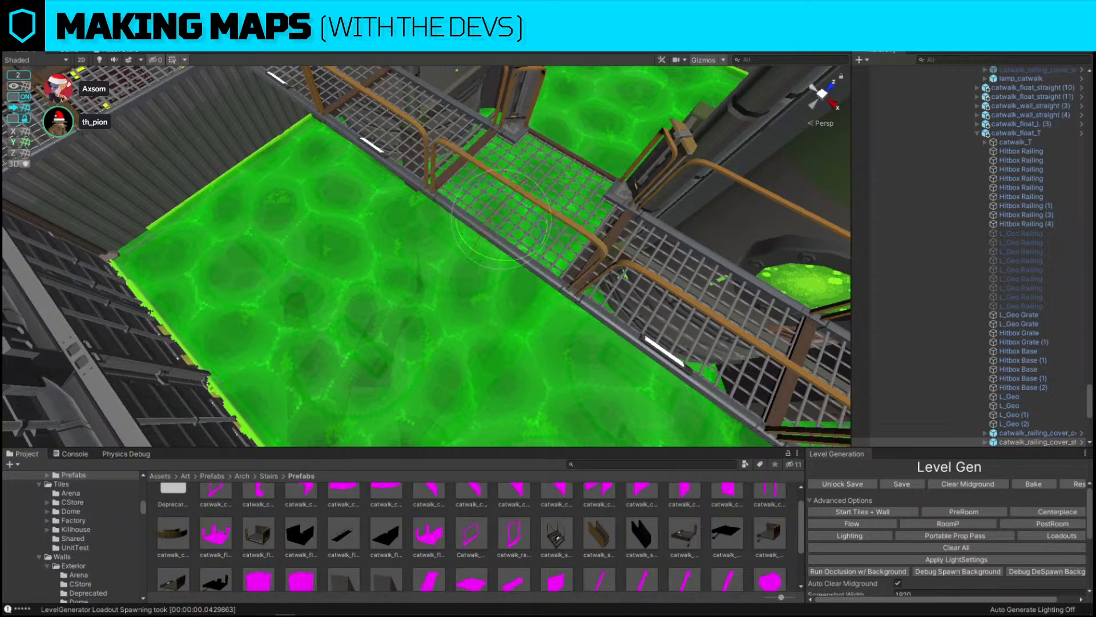
Deactivate the two railing cover pieces blocking the T-junction's openings
right_drag(425, 245, 428, 170)
click(428, 170)
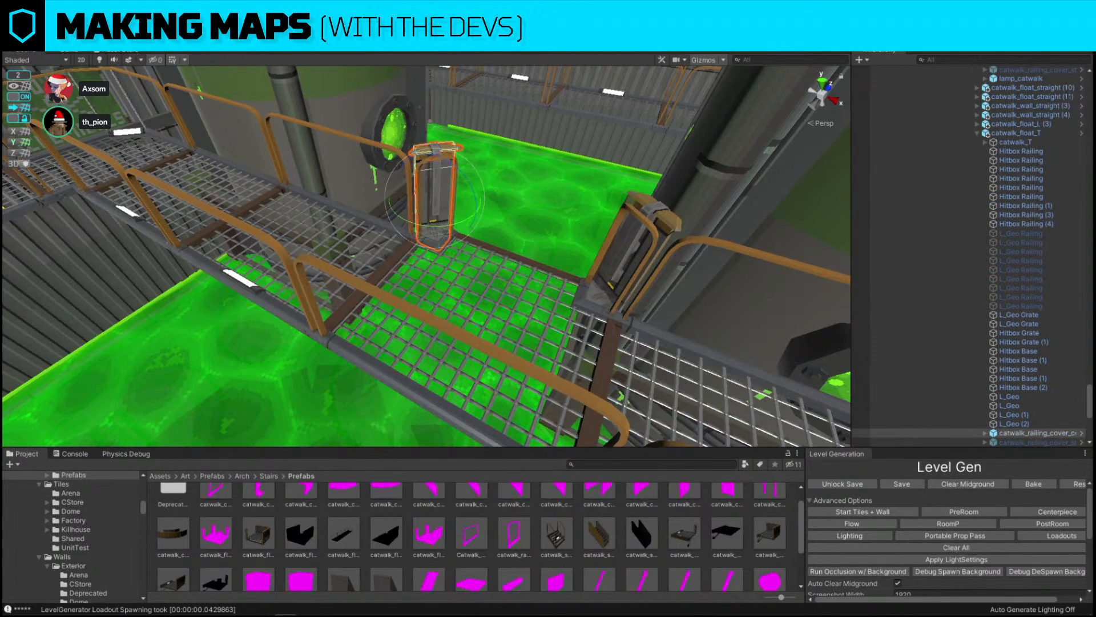
key(alt+shift+a)
click(622, 248)
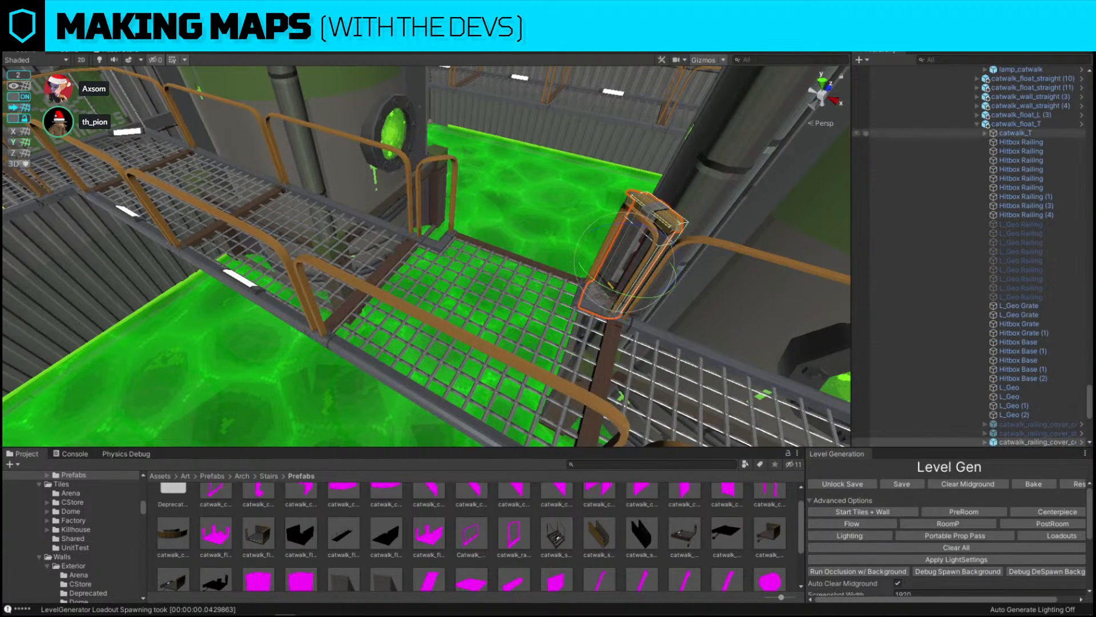
key(alt+shift+a)
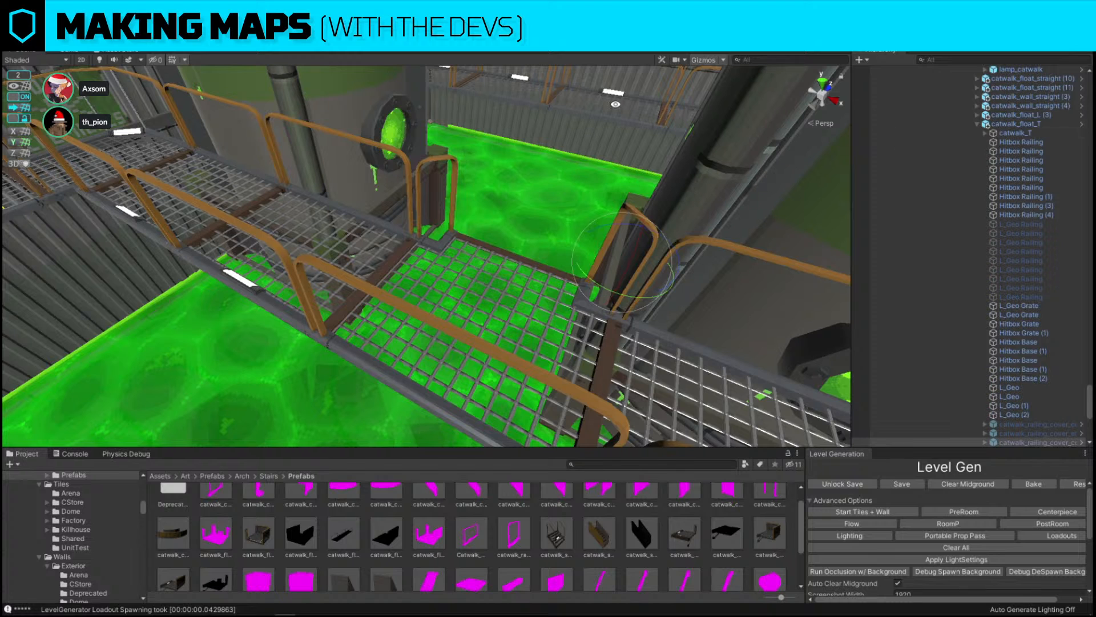
Delete the stray catwalk segment floating above the walkway
click(608, 117)
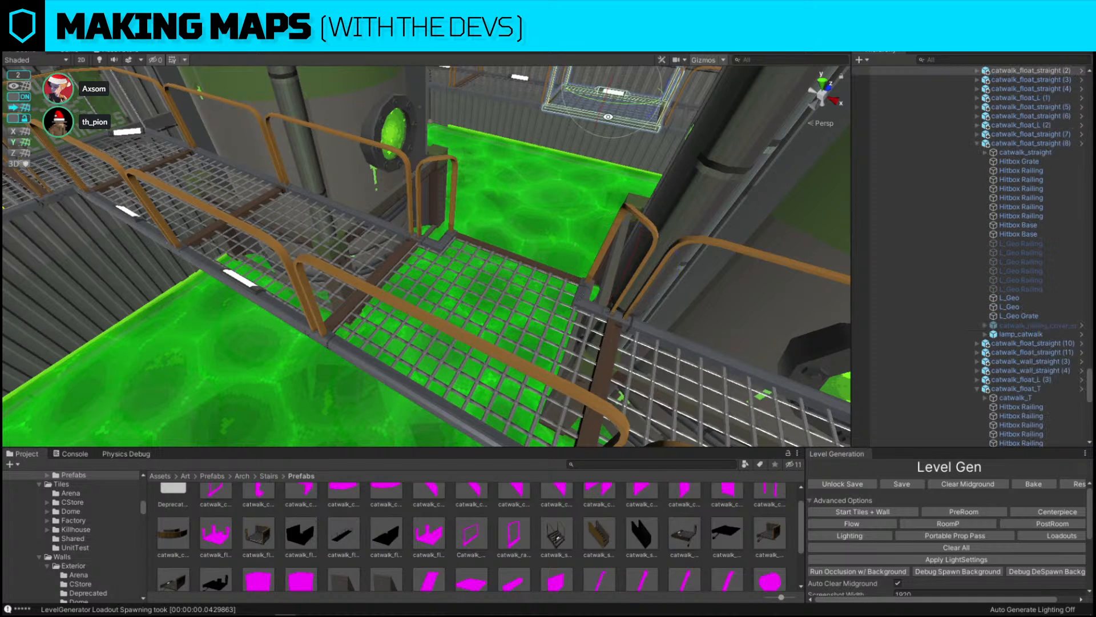
key(Delete)
alt+drag(608, 117, 353, 207)
click(308, 207)
right_drag(437, 165, 470, 176)
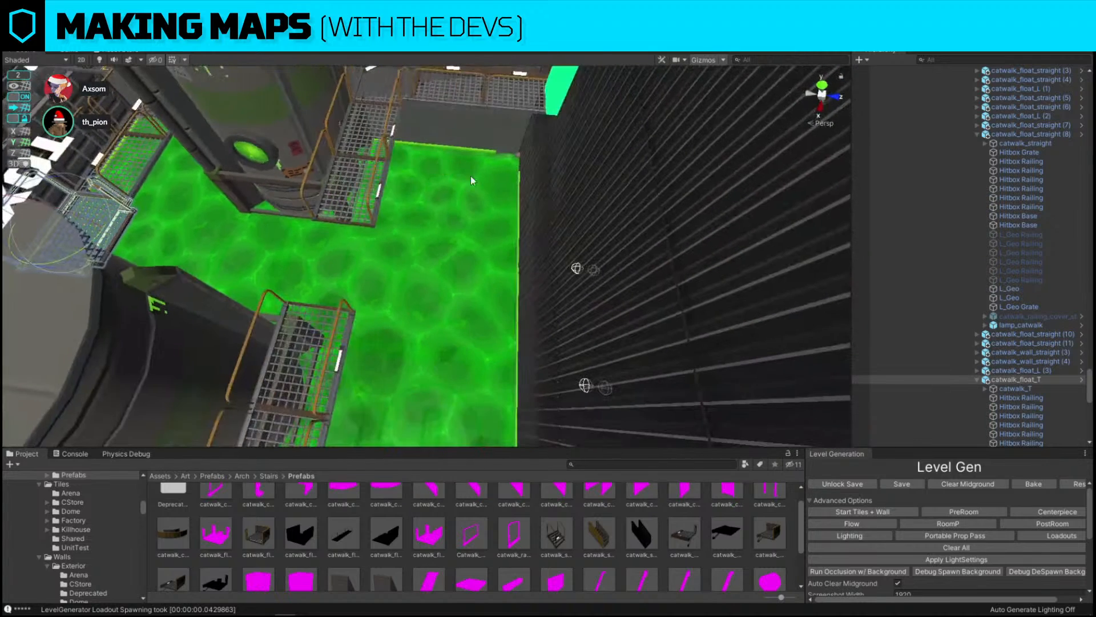
Move a catwalk segment into place on the walkway between the two tanks
click(112, 207)
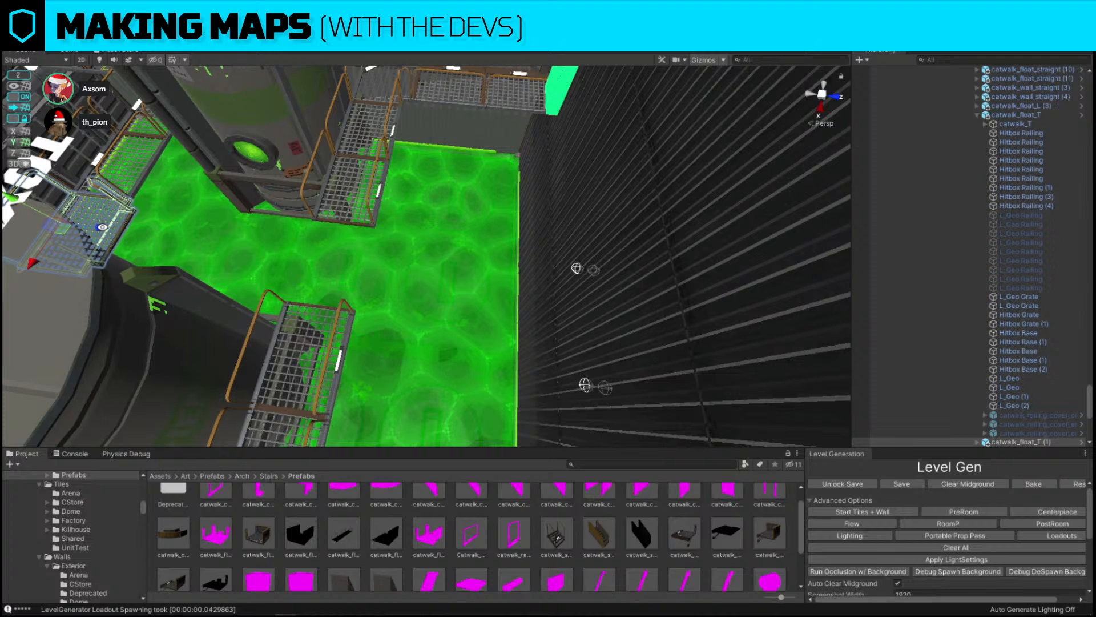
drag(102, 227, 367, 248)
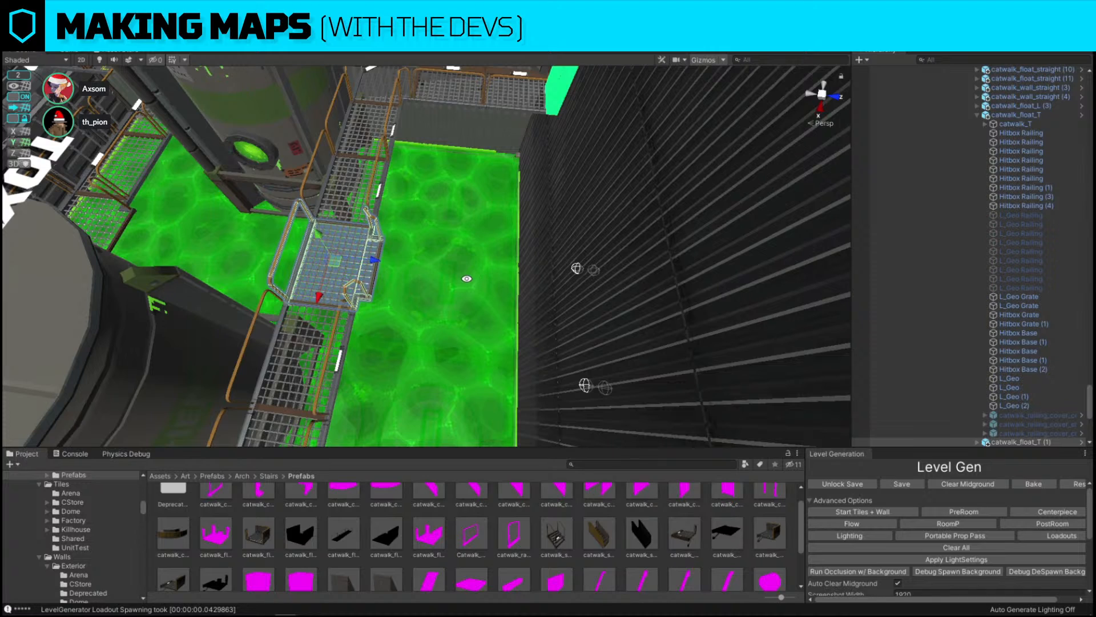
key(f)
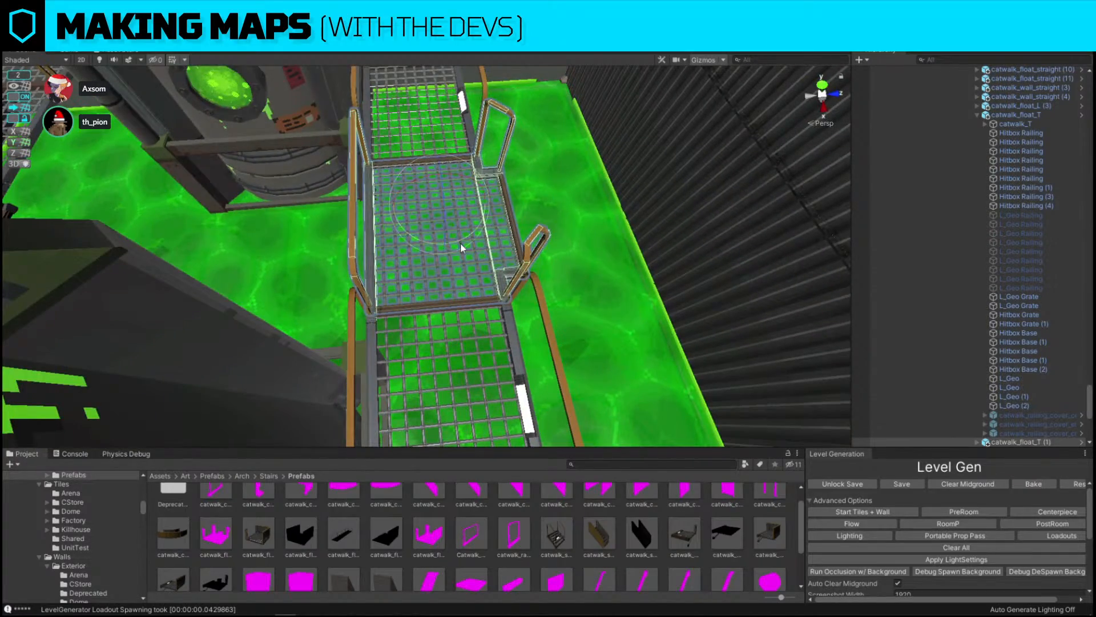
Move the straight catwalk segment beside the right tank, then duplicate it and drag the copy between the tanks
drag(460, 244, 762, 242)
key(w)
right_drag(428, 237, 731, 206)
key(s)
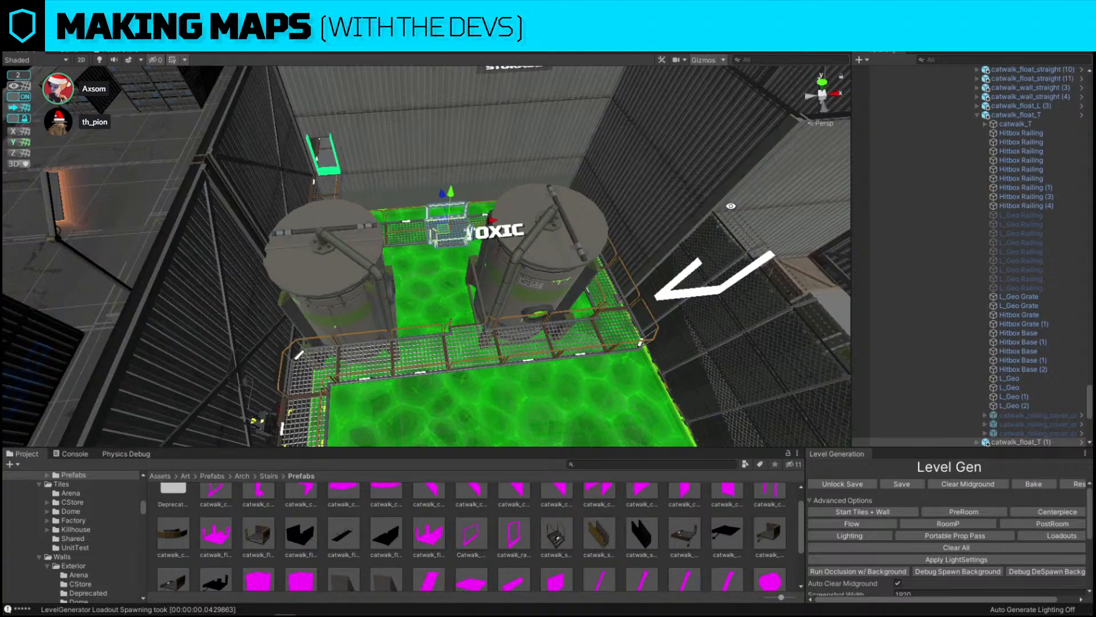
click(595, 304)
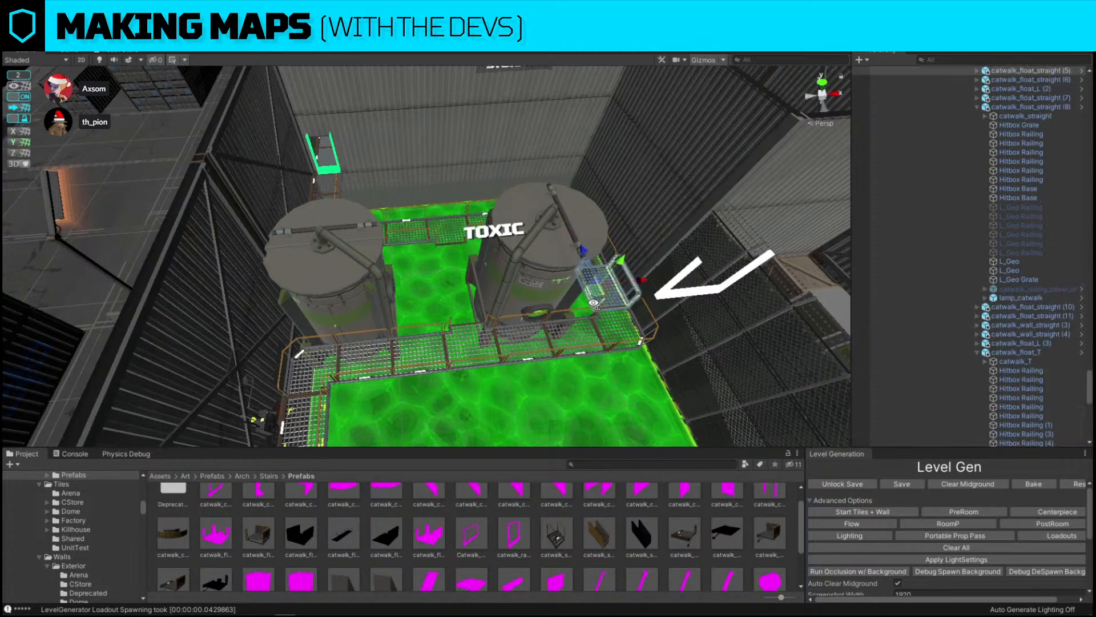
key(w)
key(d)
right_drag(595, 304, 456, 279)
shift+click(439, 275)
key(s)
key(a)
key(ctrl+d)
drag(614, 288, 370, 297)
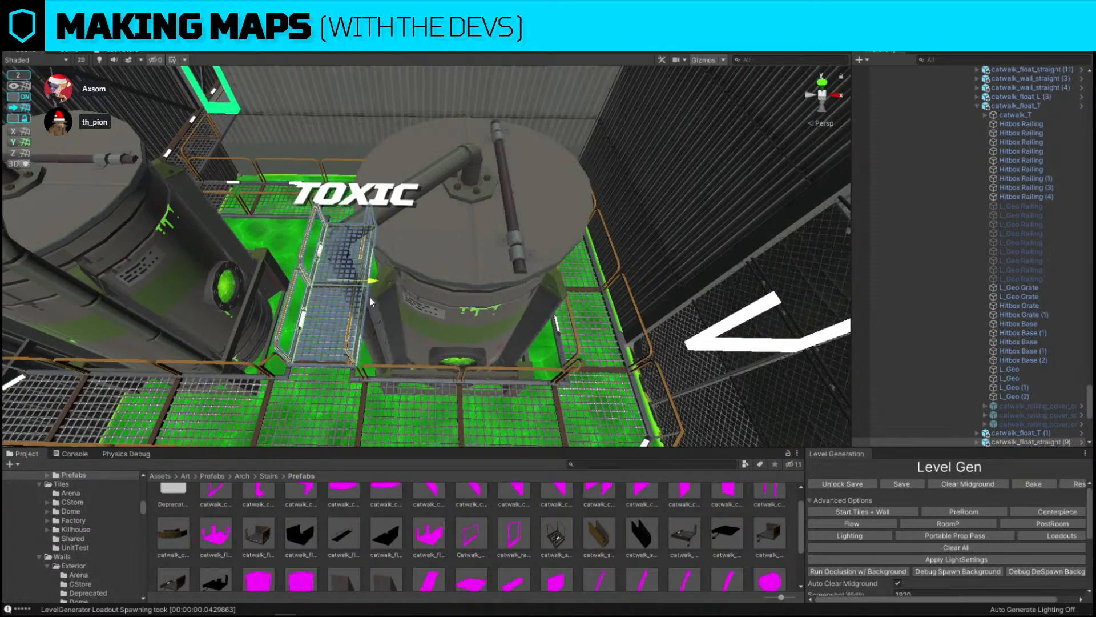
Rotate and reposition the copied straight segment above the tank, turning grid snapping off
key(z)
right_drag(385, 291, 621, 267)
key(w)
key(a)
click(550, 291)
key(s)
key(a)
right_drag(550, 291, 657, 286)
click(666, 295)
click(493, 298)
key(e)
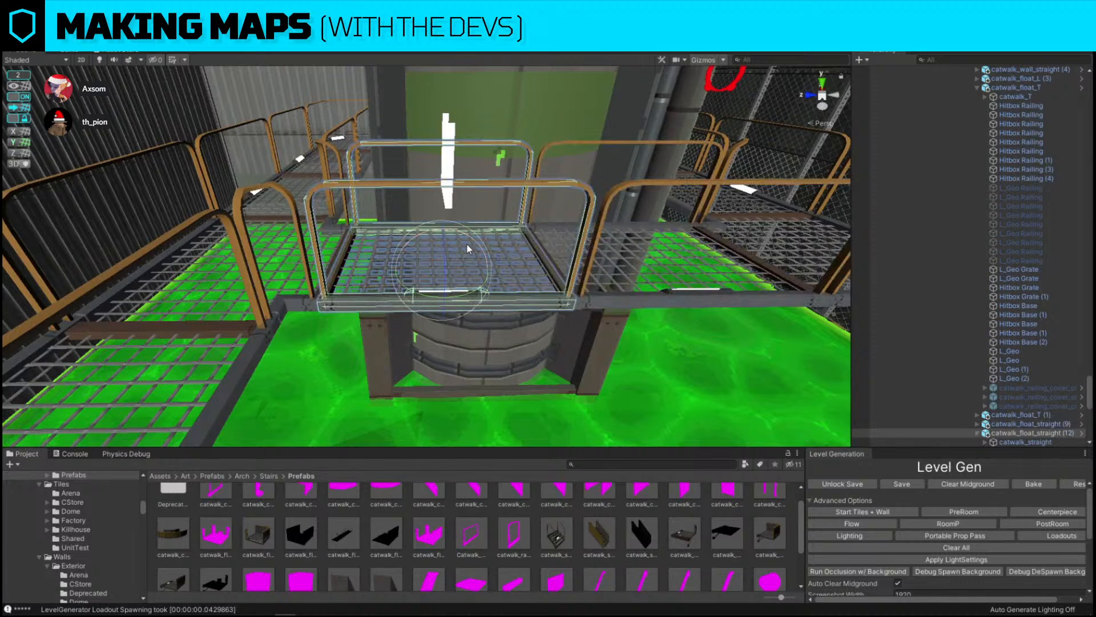
drag(467, 244, 432, 315)
key(w)
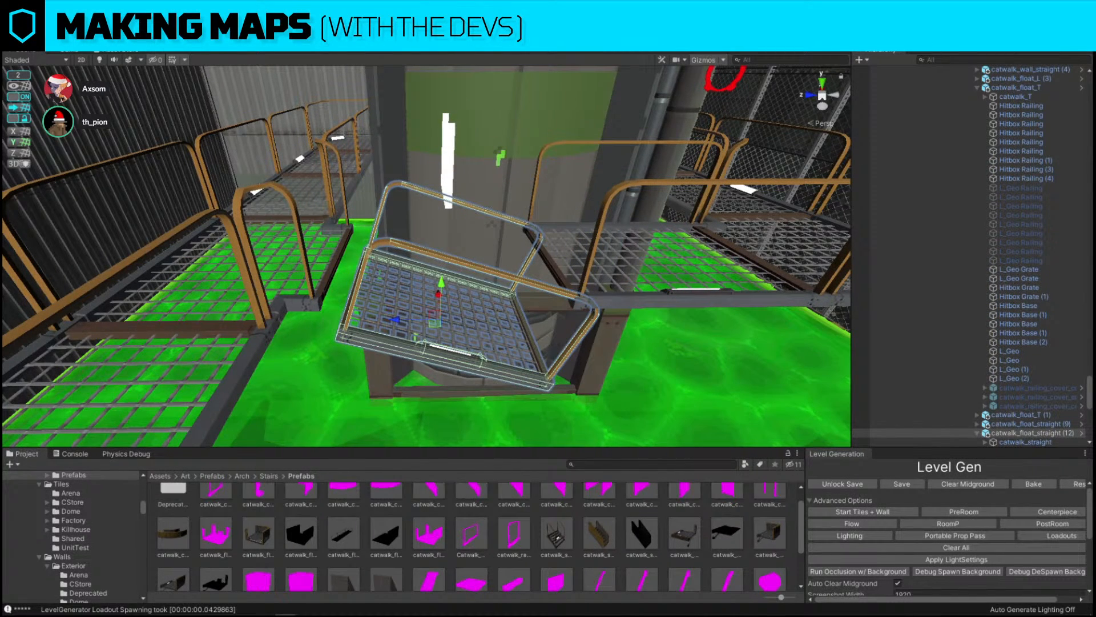
click(13, 96)
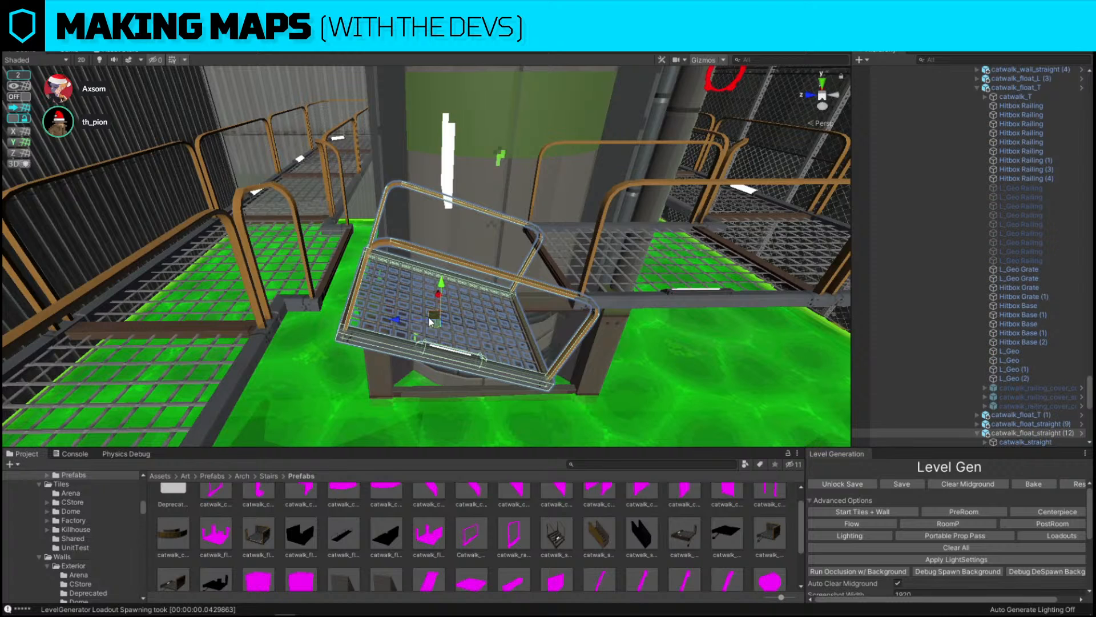
drag(434, 319, 415, 303)
key(e)
key(w)
right_drag(414, 303, 496, 267)
key(e)
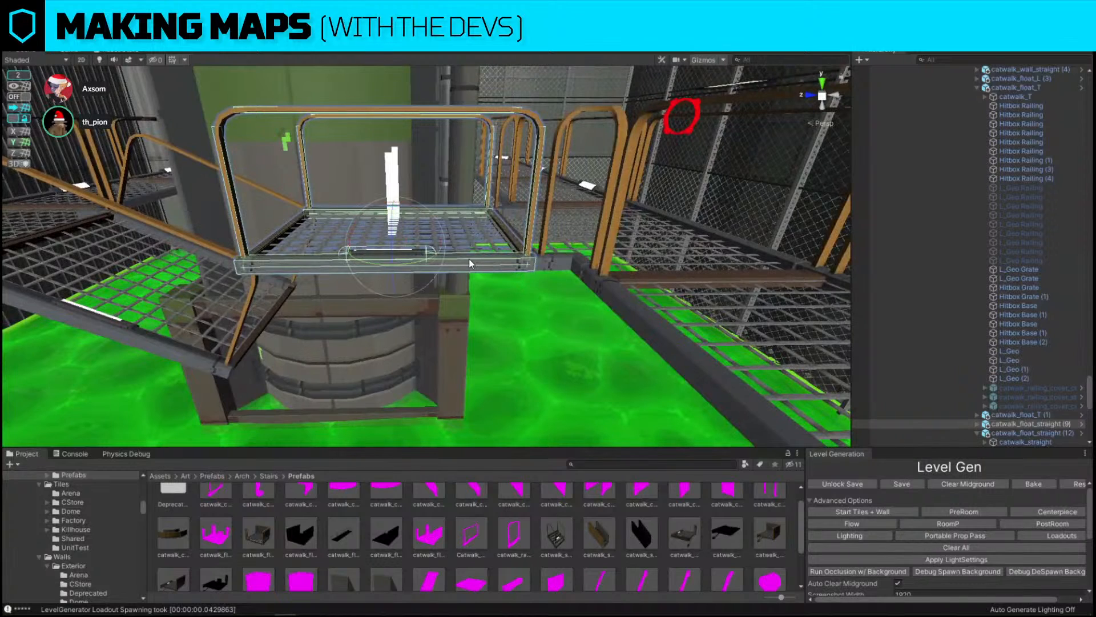
Reselect the catwalk segment above the tank and adjust its rotation slightly
drag(426, 221, 521, 294)
right_drag(504, 329, 695, 248)
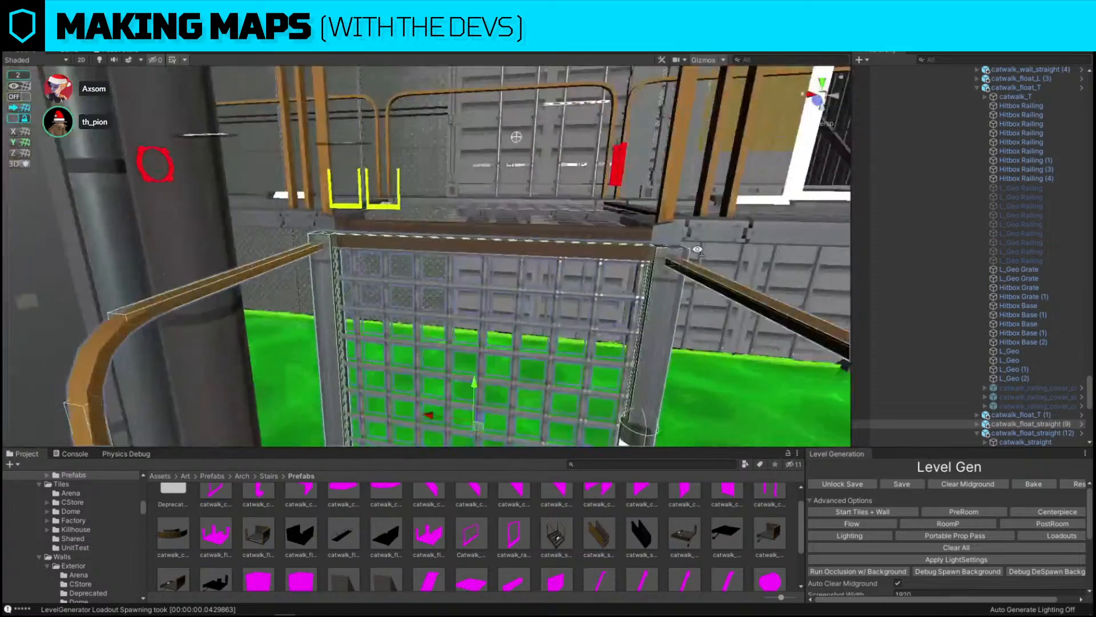
right_drag(536, 252, 311, 283)
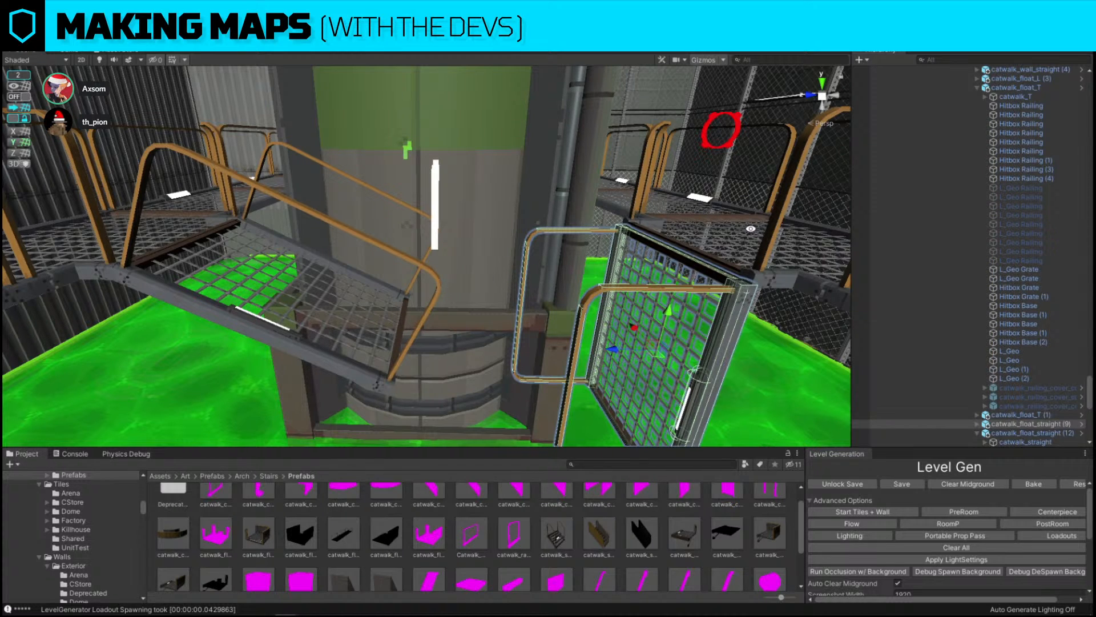
right_drag(751, 229, 505, 275)
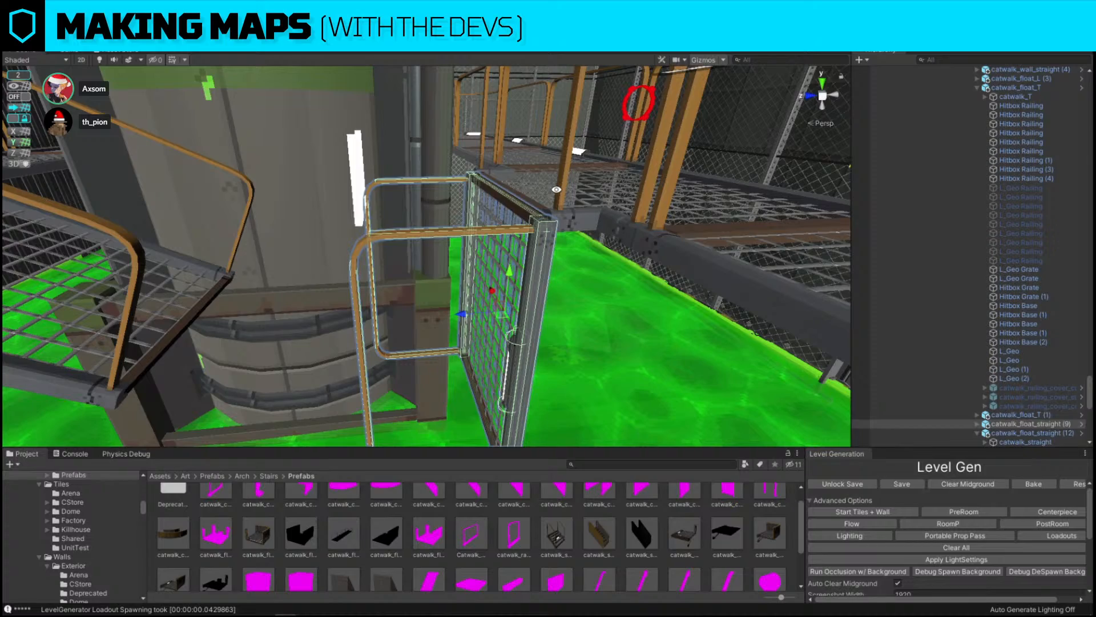
key(s)
right_drag(557, 189, 561, 255)
click(406, 252)
key(f)
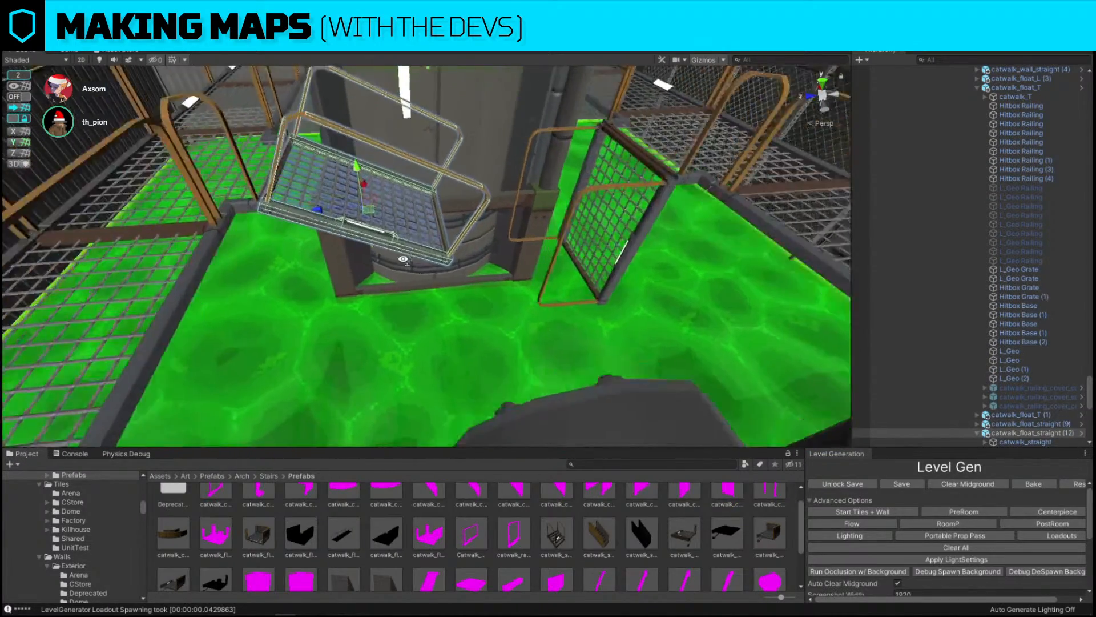
mouse_move(388, 235)
mouse_down()
mouse_move(376, 233)
mouse_move(376, 253)
mouse_up()
key(w)
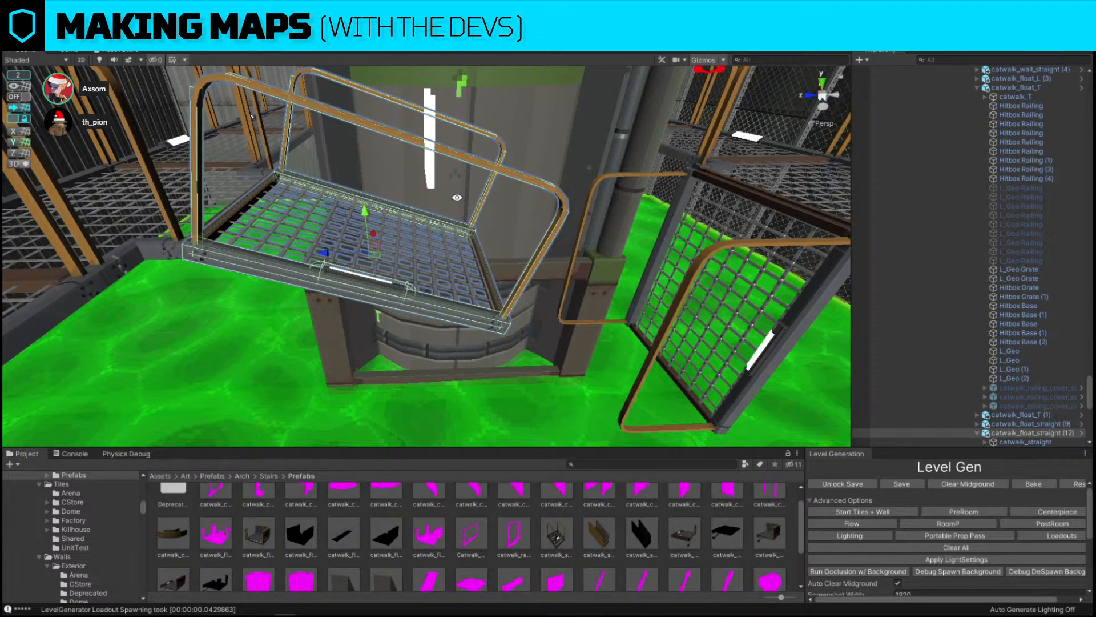
right_drag(457, 197, 453, 164)
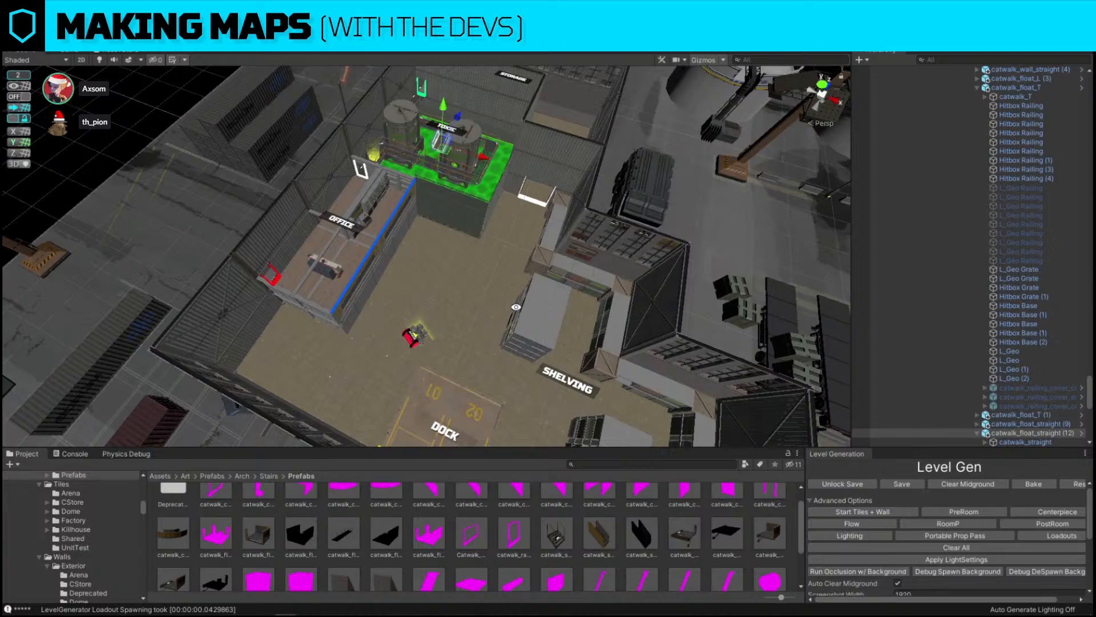
Select and delete the breaker box prop on the walkway by the FLAMMABLE sign
right_drag(419, 210, 308, 225)
click(408, 233)
key(f)
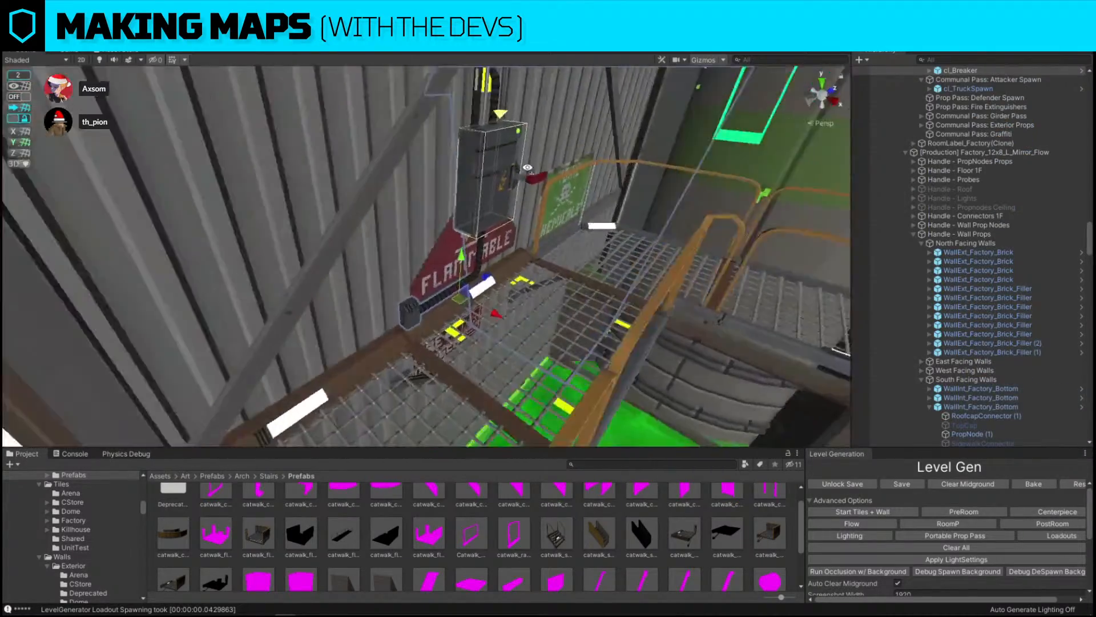
key(Delete)
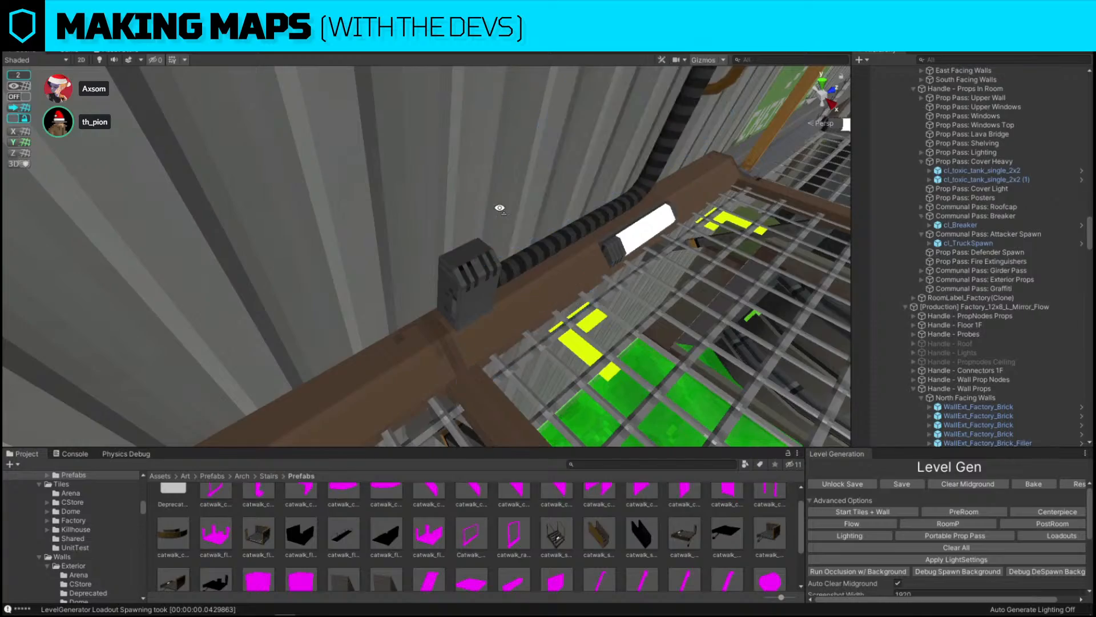
Move the small red prop on the warehouse floor slightly toward the toxic room
right_drag(500, 210, 690, 357)
key(m)
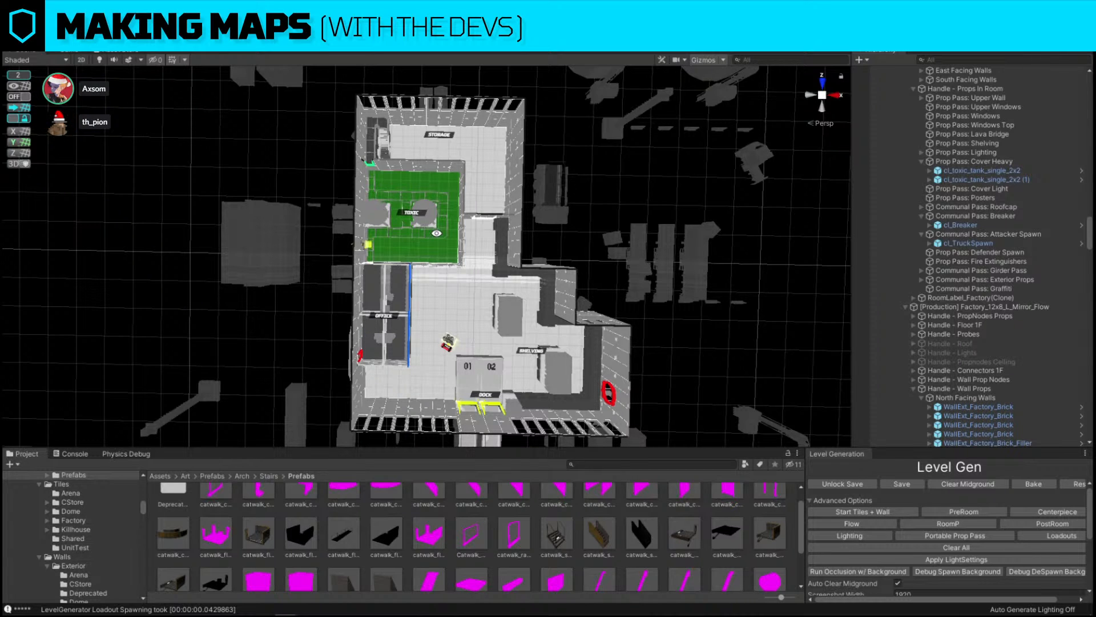
alt+drag(318, 310, 303, 254)
scroll(713, 240, down, 3)
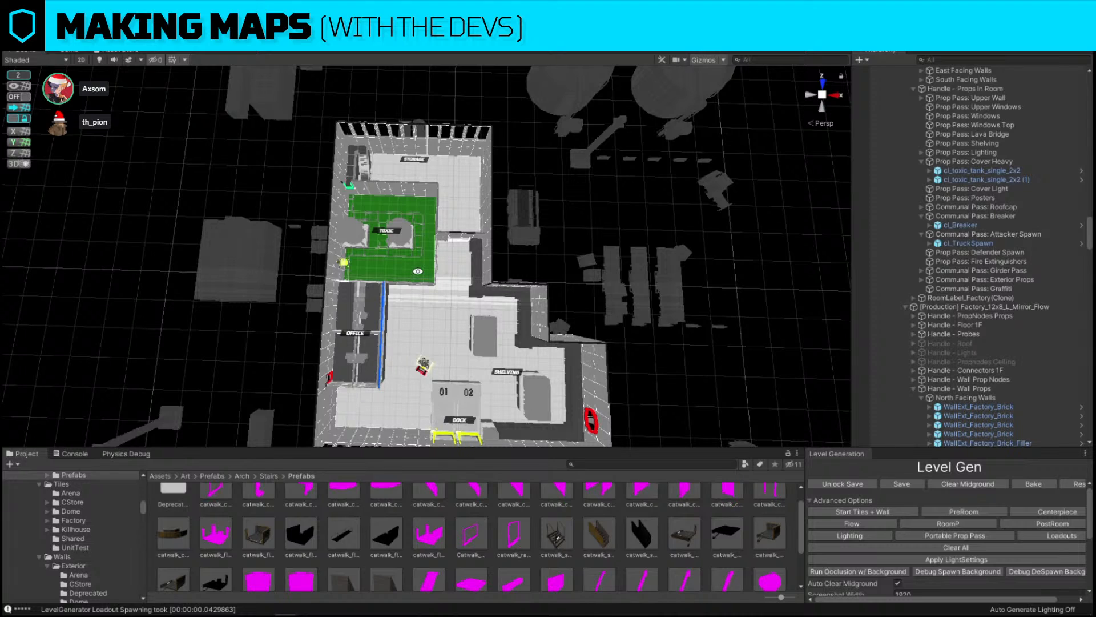
click(430, 366)
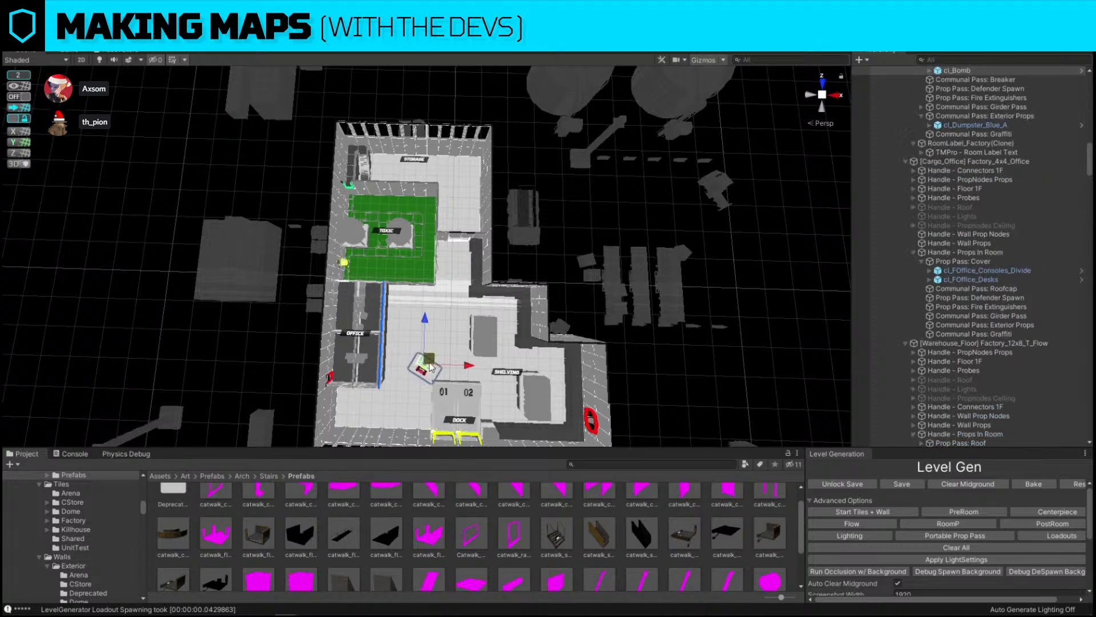
drag(429, 365, 448, 318)
click(676, 314)
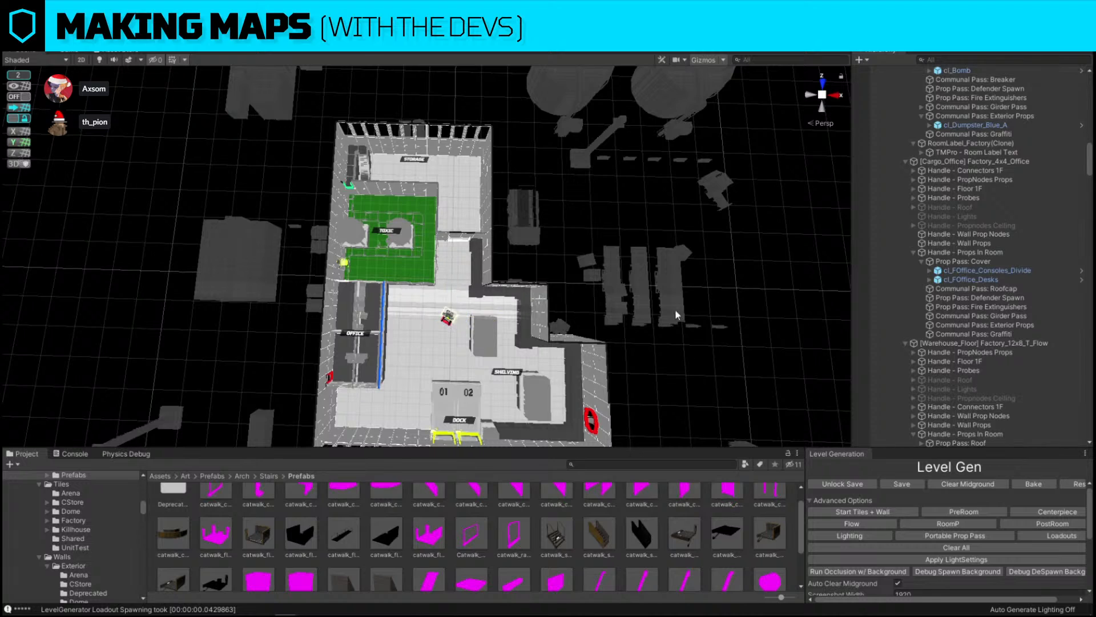
Inspect the catwalks around the toxic pool from several angles and browse the toxic asset results
right_drag(804, 178, 551, 142)
key(w)
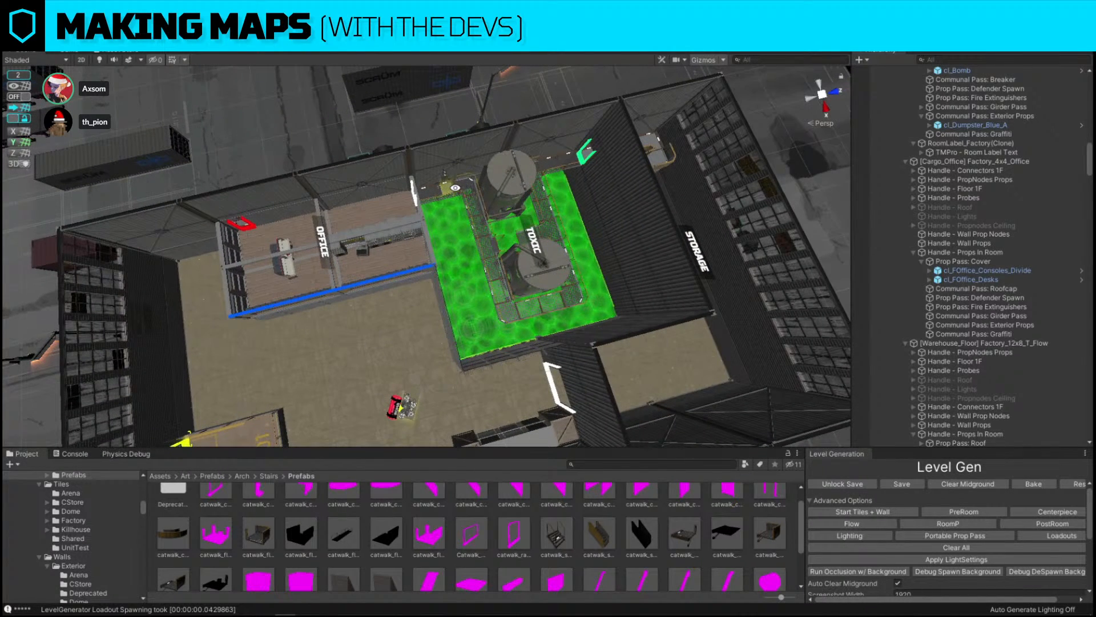
scroll(539, 172, up, 10)
scroll(540, 171, down, 2)
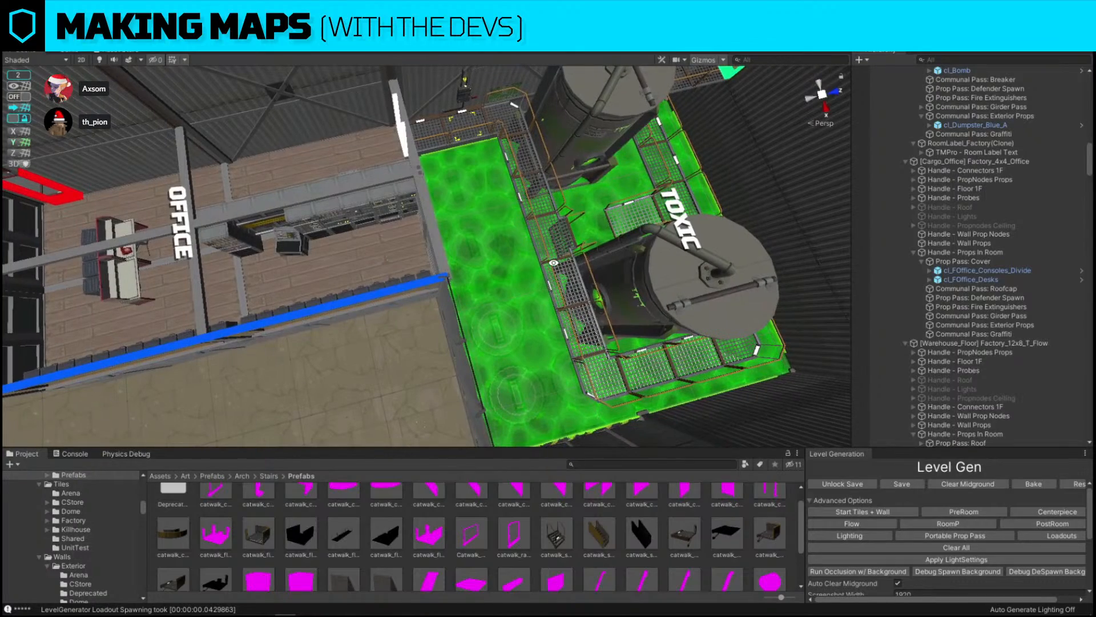
right_drag(546, 270, 302, 223)
key(w)
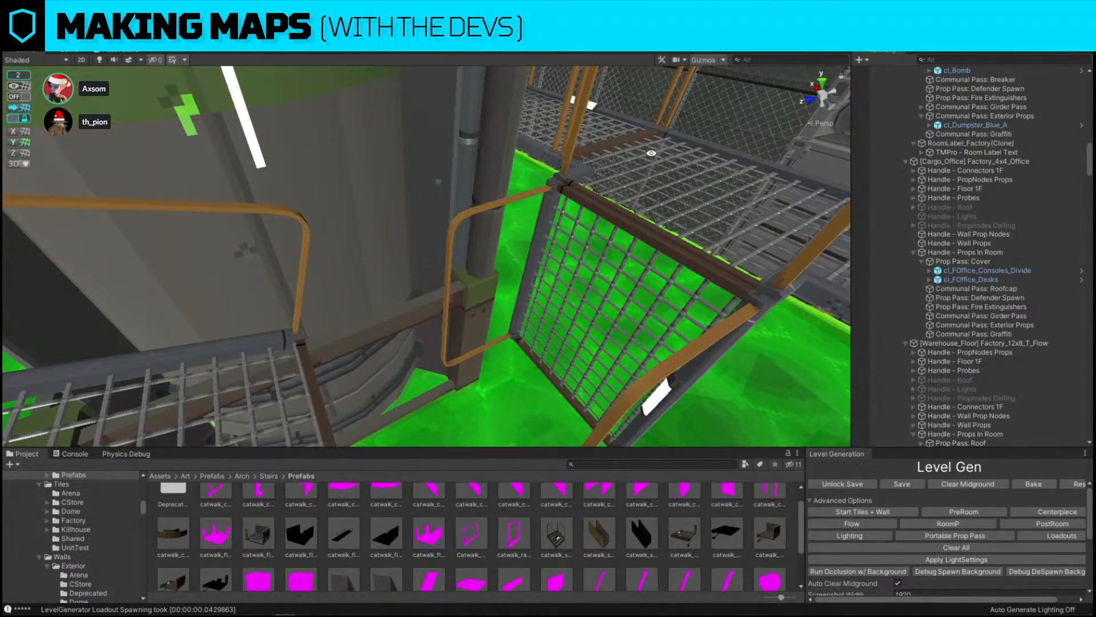
right_drag(576, 229, 494, 197)
key(s)
right_drag(455, 235, 762, 155)
scroll(600, 538, down, 3)
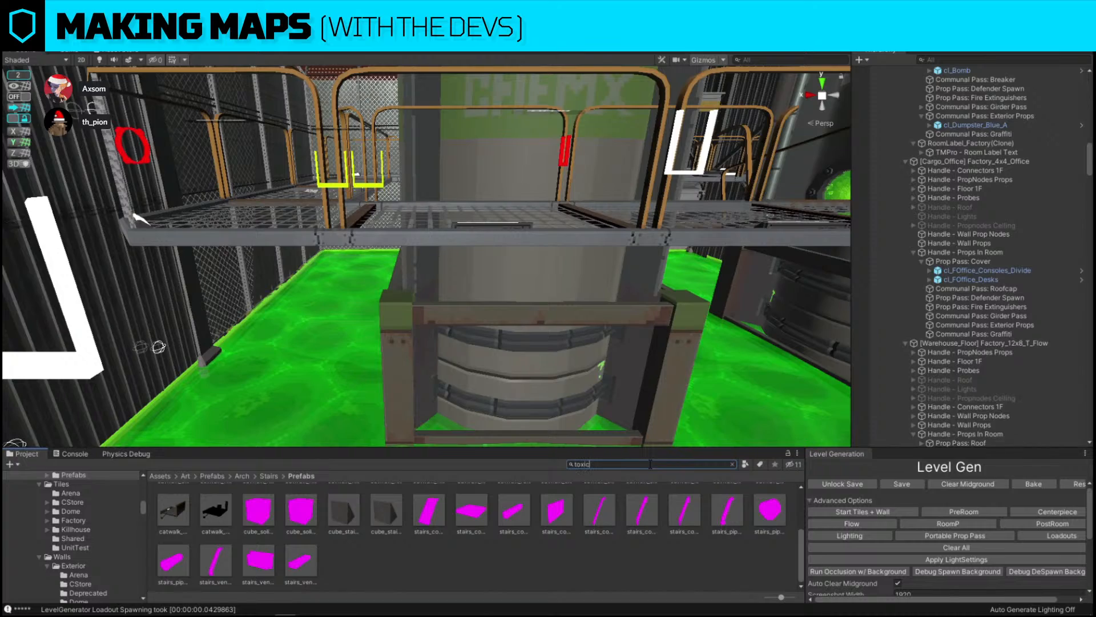
key(s)
right_drag(489, 303, 514, 320)
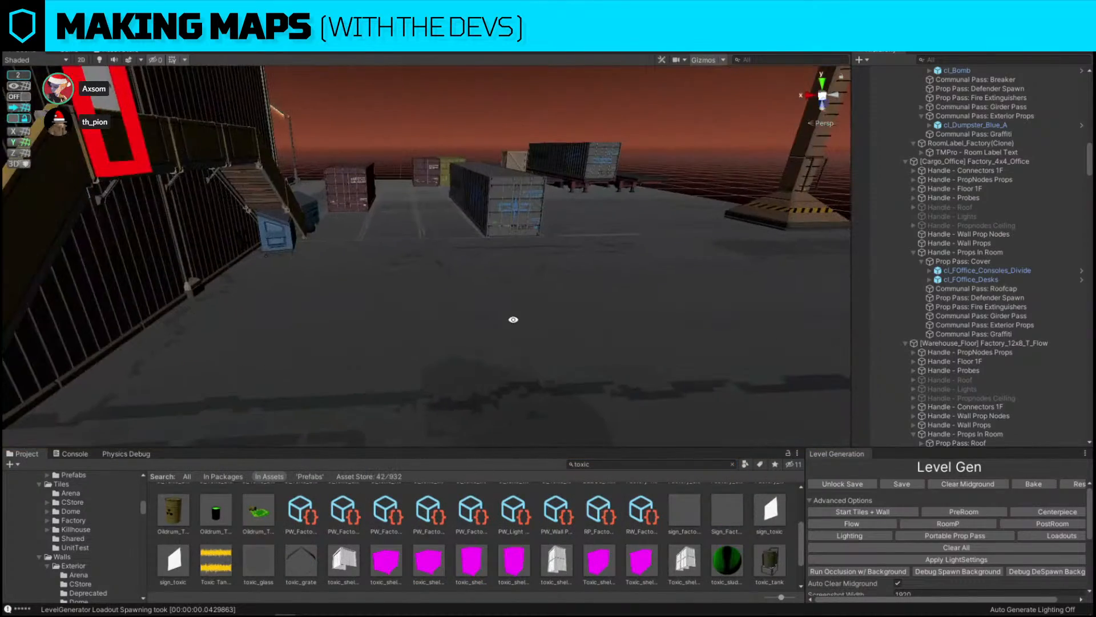
scroll(537, 551, up, 3)
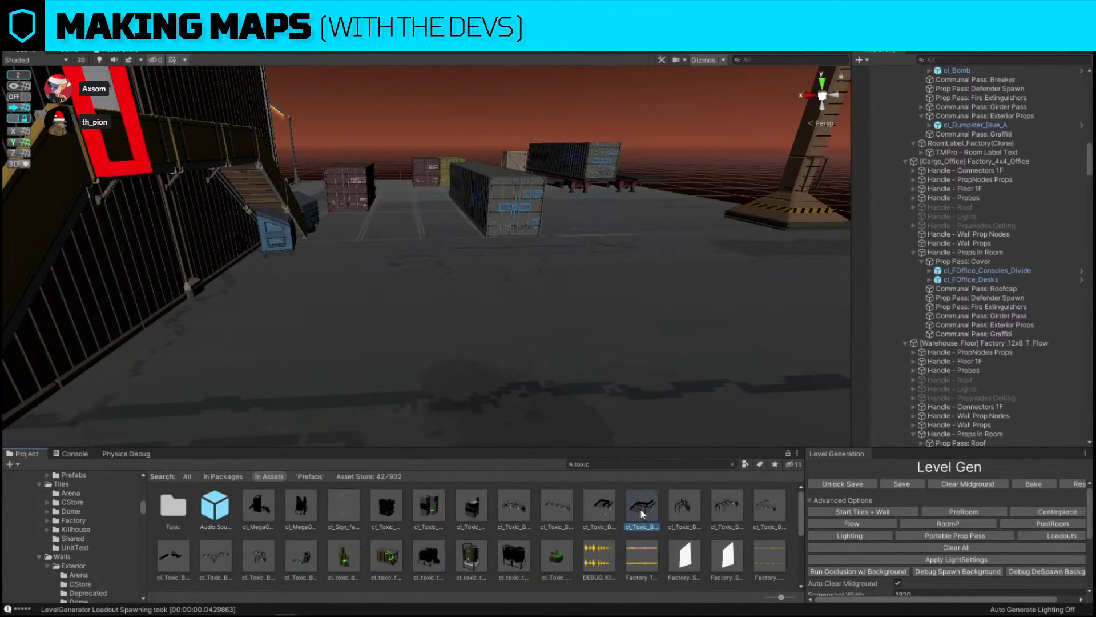
Place a toxic bridge prefab in the scene and replace it with the cl_Toxic_Bridge_L_2x3 prefab
drag(640, 510, 514, 314)
key(f)
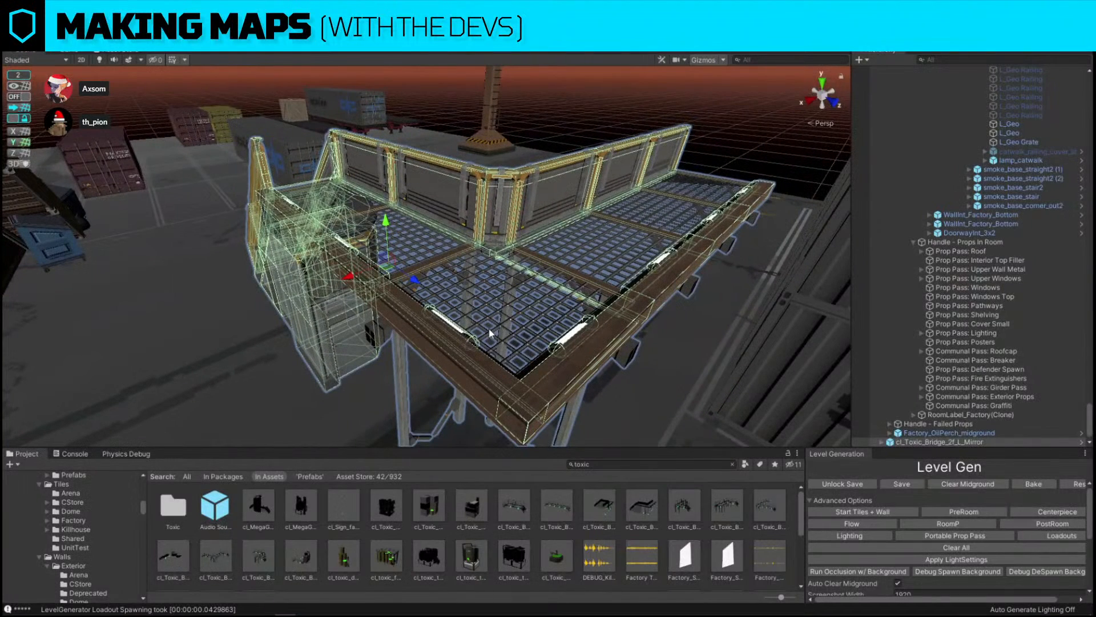
key(ctrl+shift+r)
drag(769, 506, 607, 382)
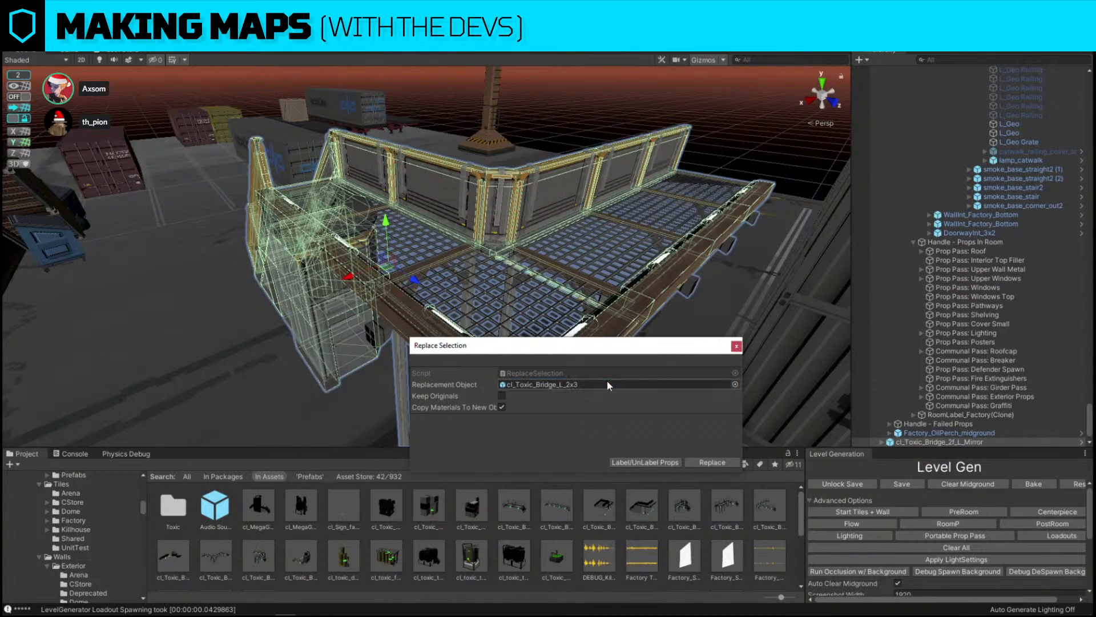
click(722, 462)
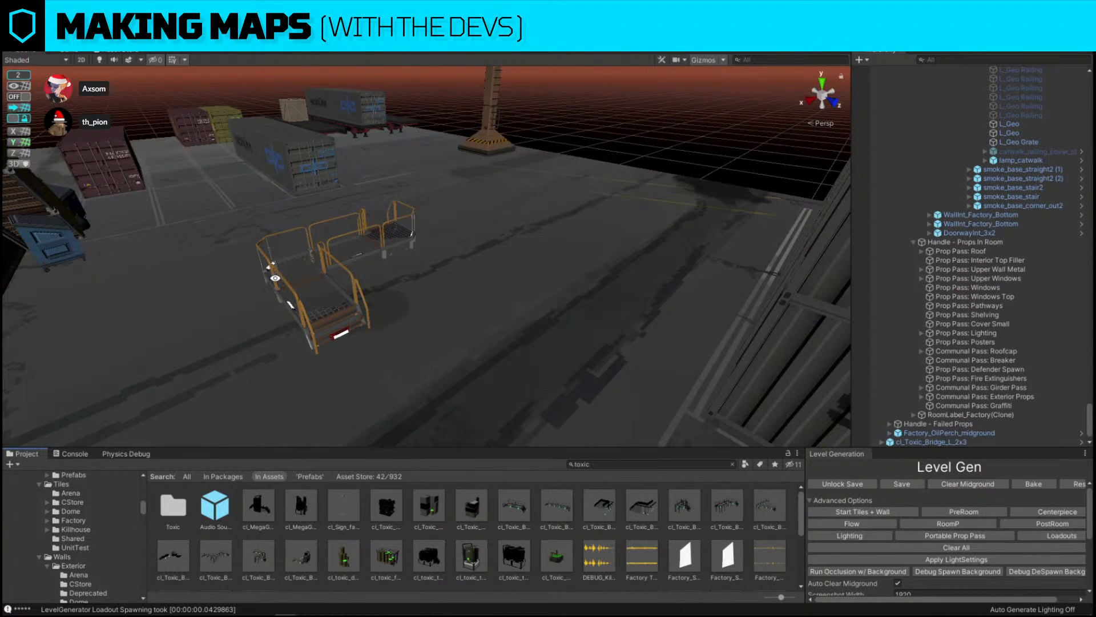
Select the bridge's catwalk_float_L (1) corner piece and delete the remaining bridge parts
click(278, 280)
click(278, 282)
key(w)
right_drag(277, 282, 463, 361)
click(463, 362)
click(463, 362)
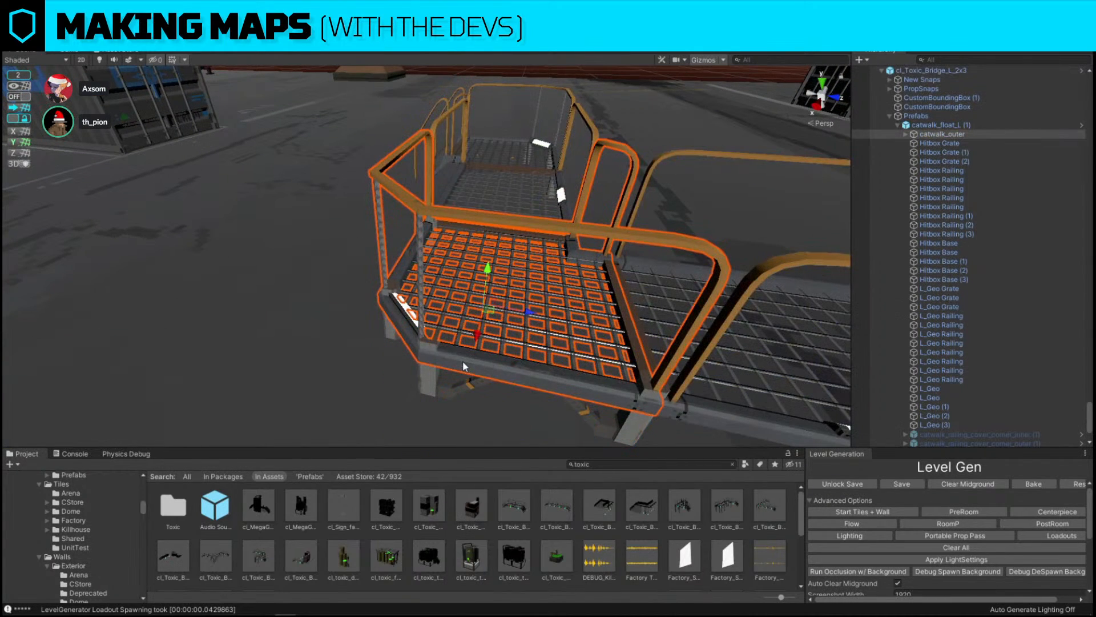
click(932, 124)
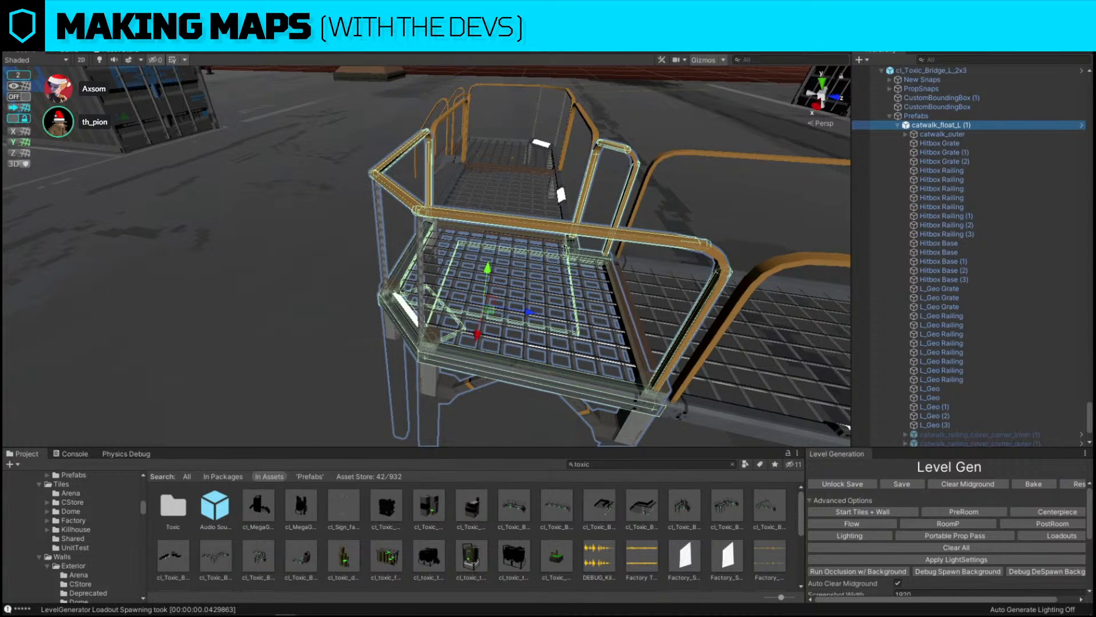
click(30, 46)
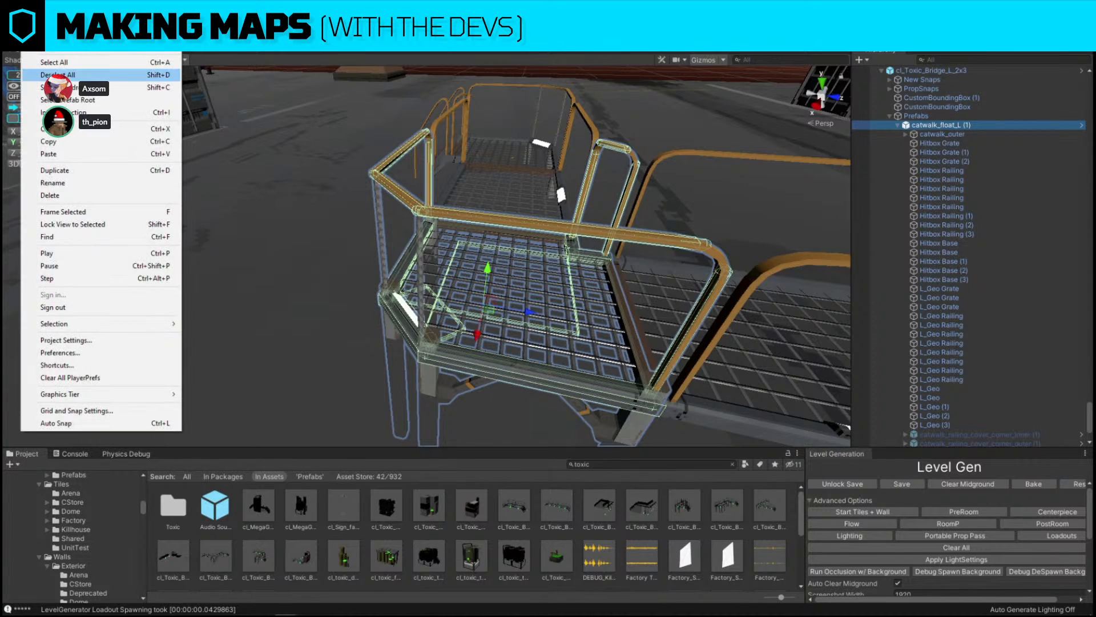
click(692, 402)
key(Delete)
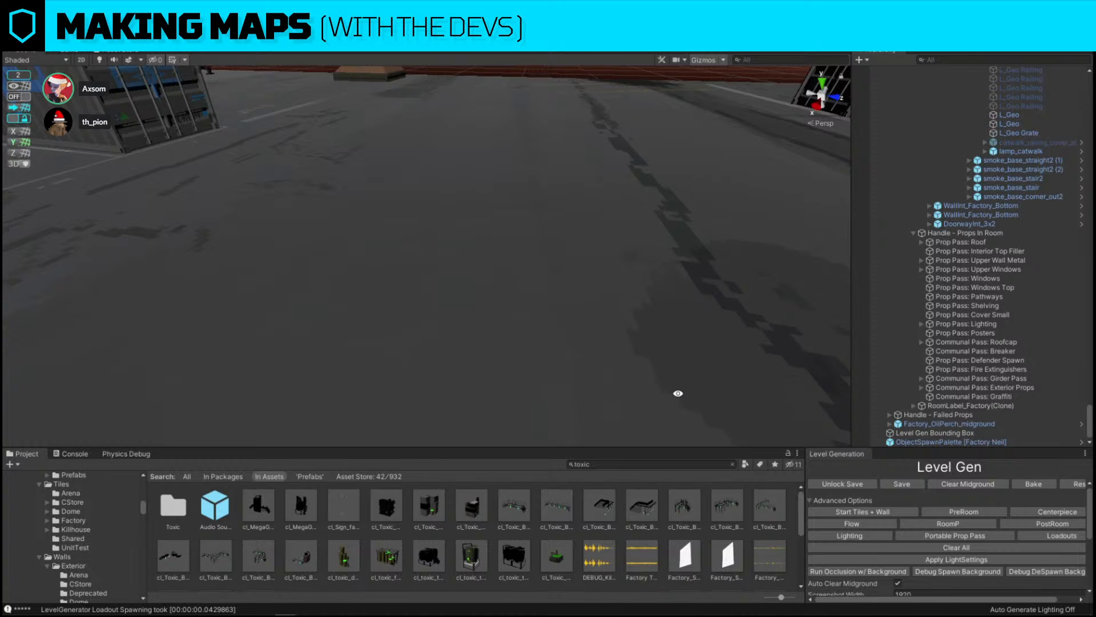
Move the catwalk_float_L (1) corner piece over into the toxic pool room
right_drag(655, 172, 609, 293)
key(s)
key(a)
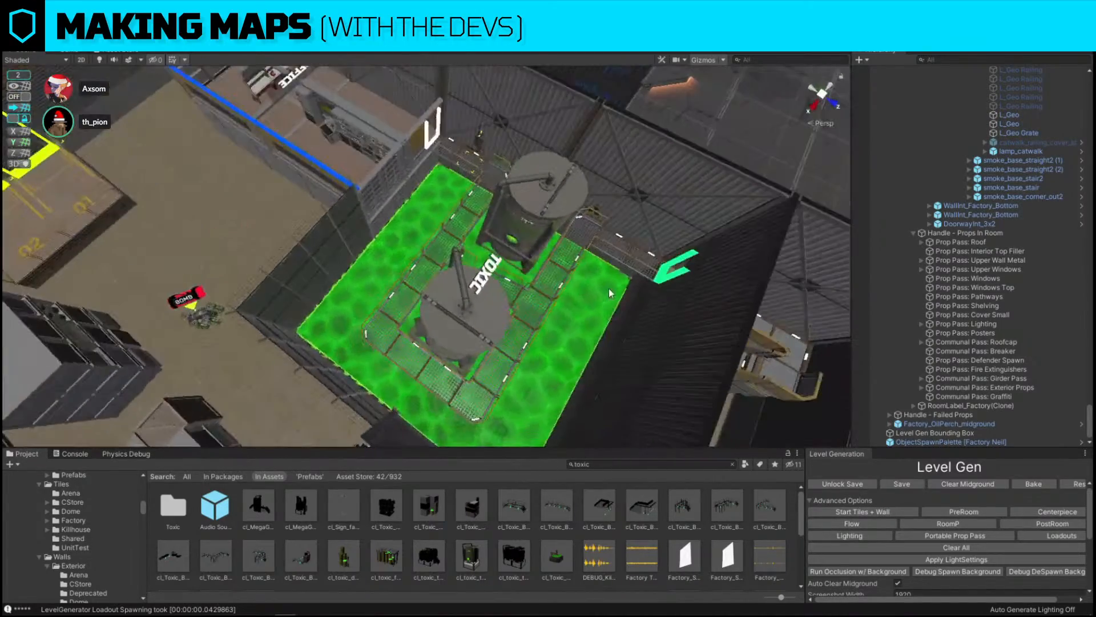
key(f)
key(s)
right_drag(523, 289, 389, 299)
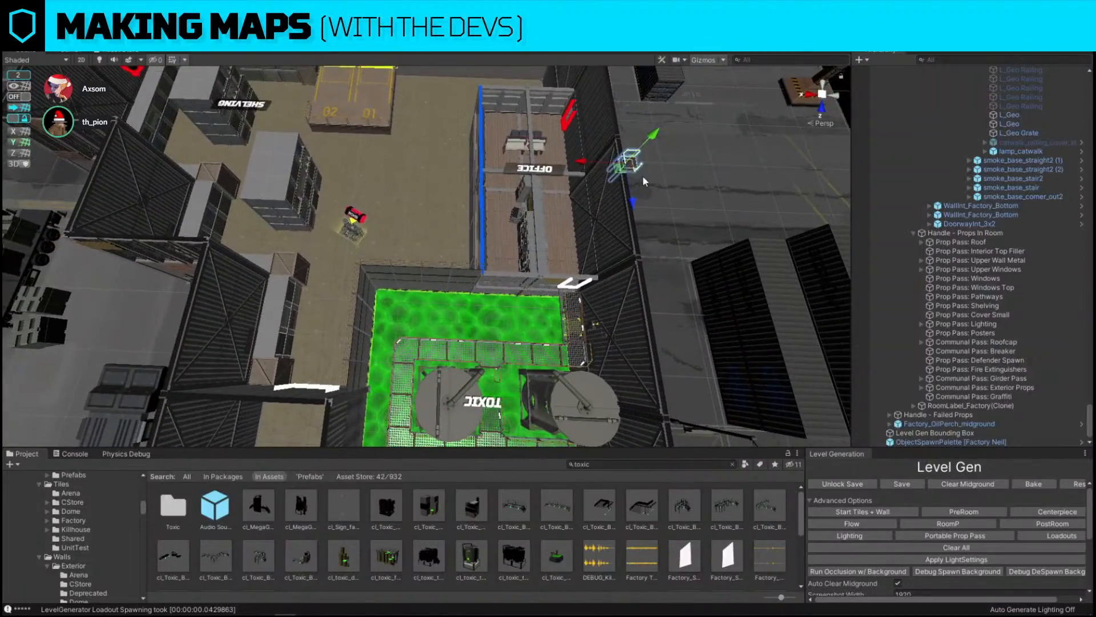
drag(618, 168, 384, 357)
key(d)
right_drag(384, 357, 215, 298)
click(19, 96)
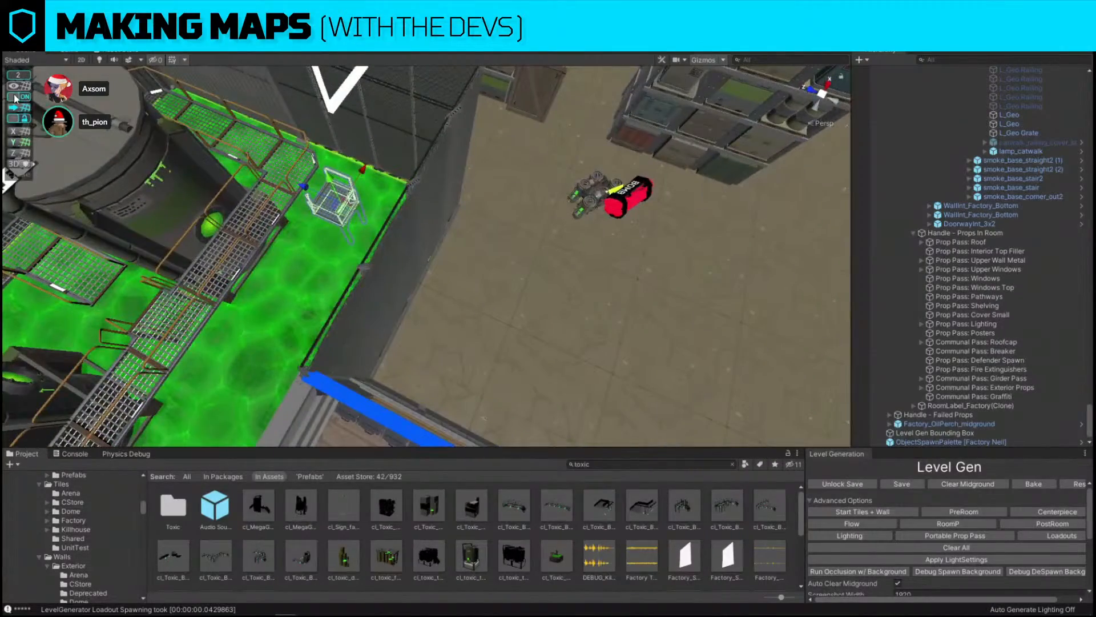
Position the corner piece above the pool at the end of the catwalk beside the tank
key(w)
right_drag(526, 366, 430, 269)
key(s)
drag(471, 305, 489, 123)
key(w)
right_drag(471, 201, 475, 181)
click(19, 97)
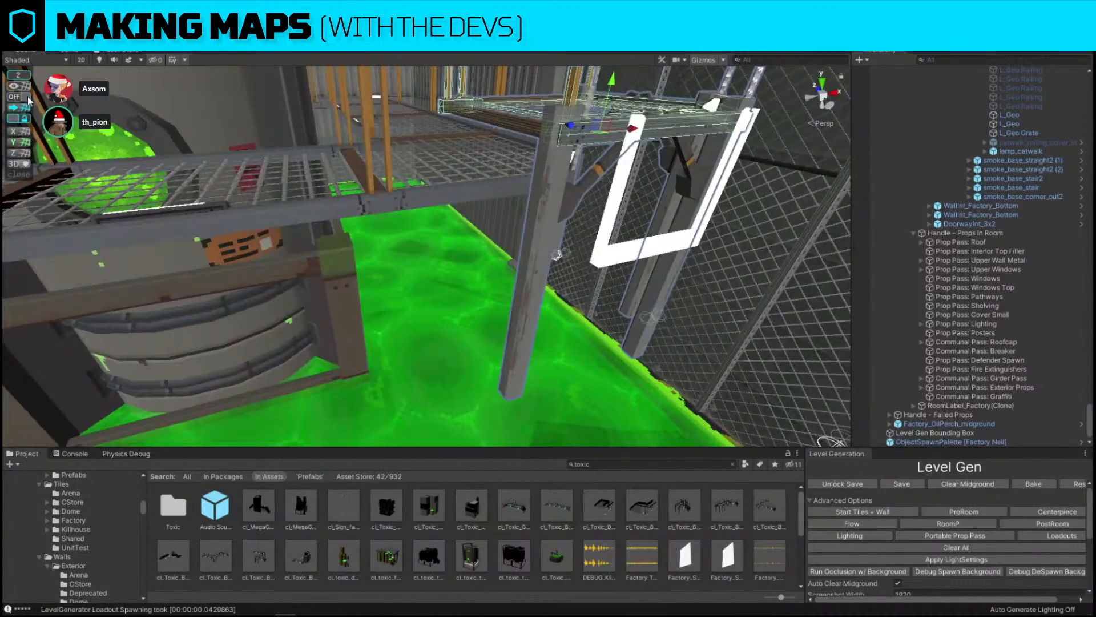
right_drag(542, 214, 575, 193)
drag(563, 137, 567, 175)
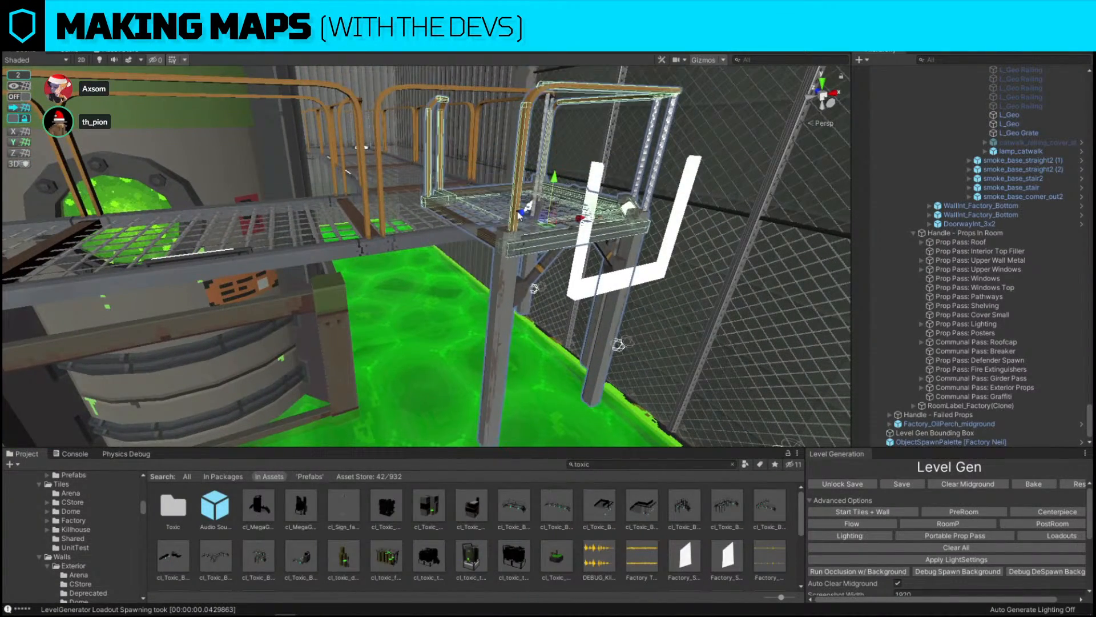
key(a)
right_drag(531, 227, 557, 231)
drag(507, 218, 471, 211)
Reselect the corner piece and nudge it into line with the adjoining catwalk
click(512, 231)
click(536, 230)
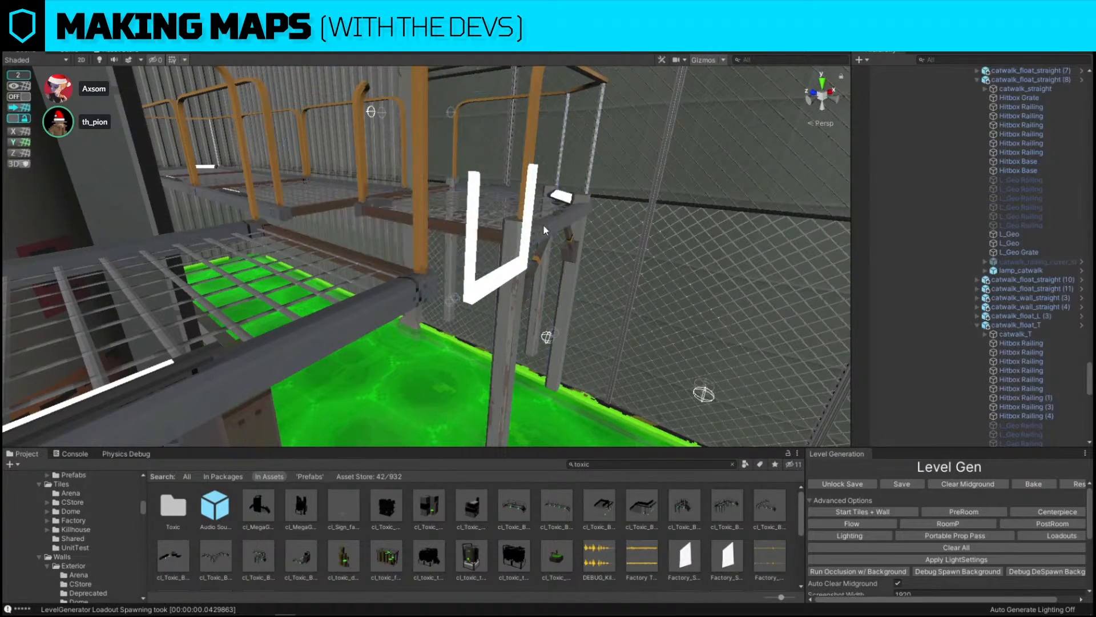
click(536, 229)
right_drag(536, 228, 443, 299)
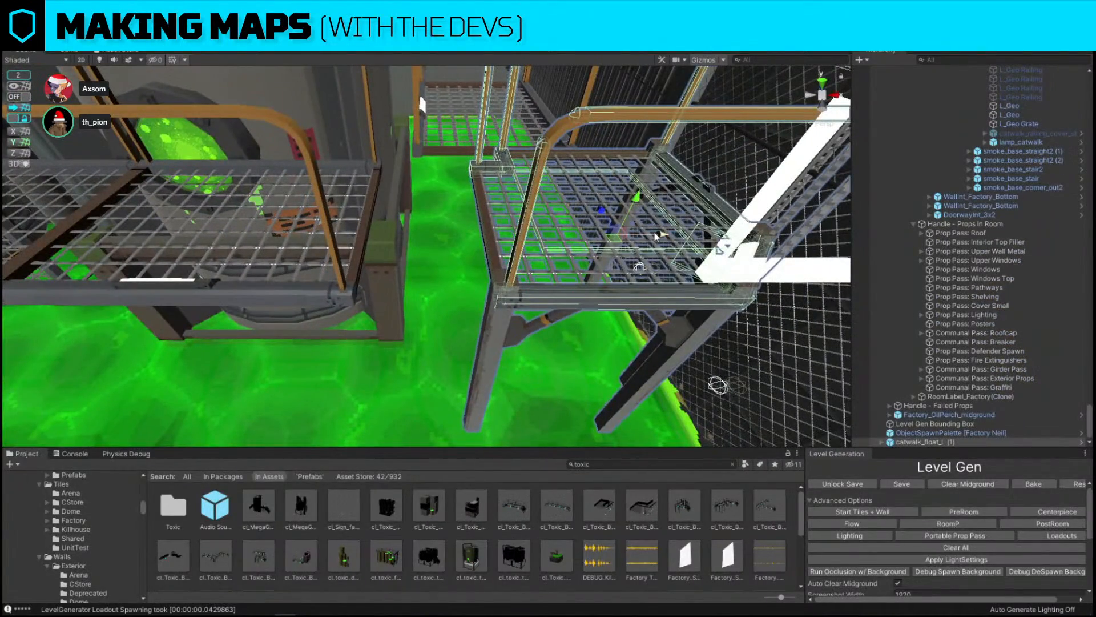
drag(660, 237, 552, 235)
Reposition the catwalk_support_half_L (1) legs beneath the new corner catwalk in the pool
click(372, 342)
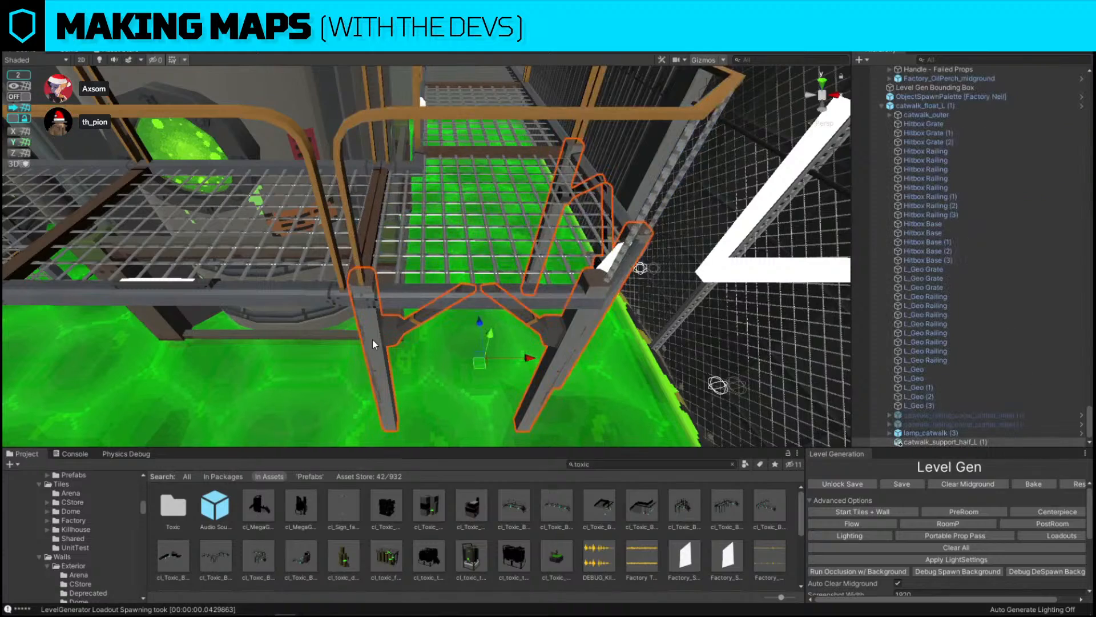
right_drag(373, 340, 434, 284)
drag(432, 283, 434, 286)
key(w)
key(ctrl+z)
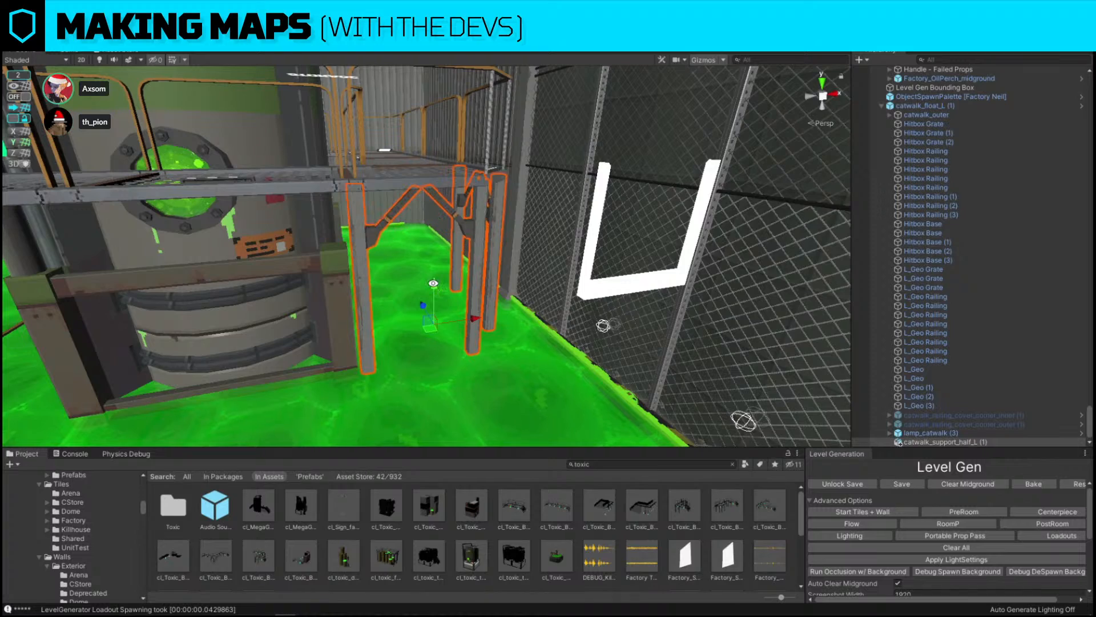
right_drag(433, 283, 449, 268)
drag(455, 154, 479, 246)
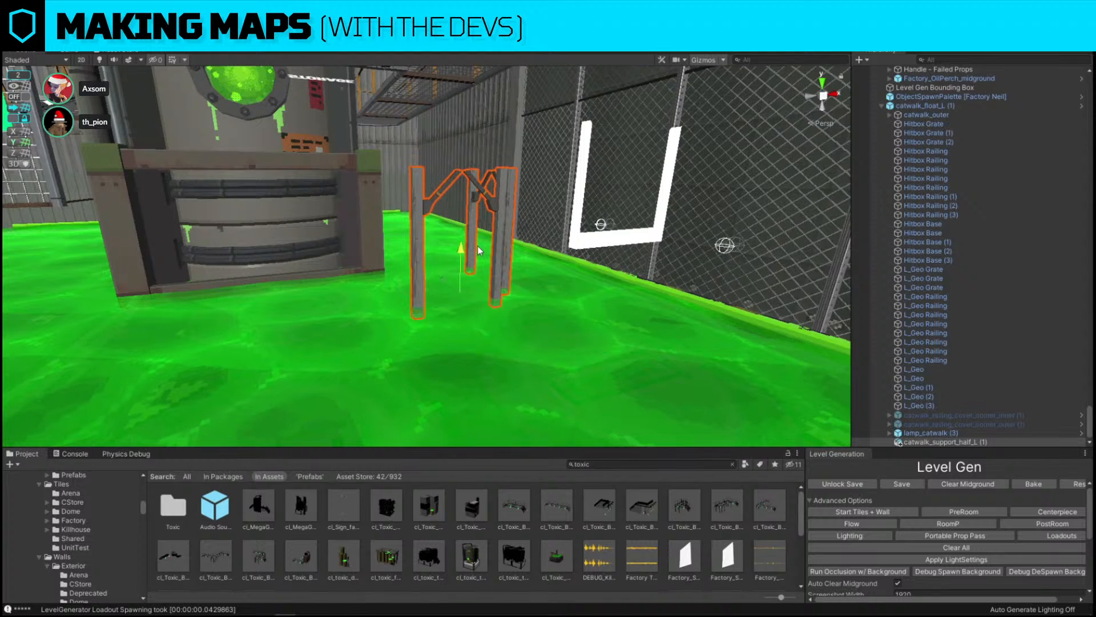
right_drag(480, 246, 565, 187)
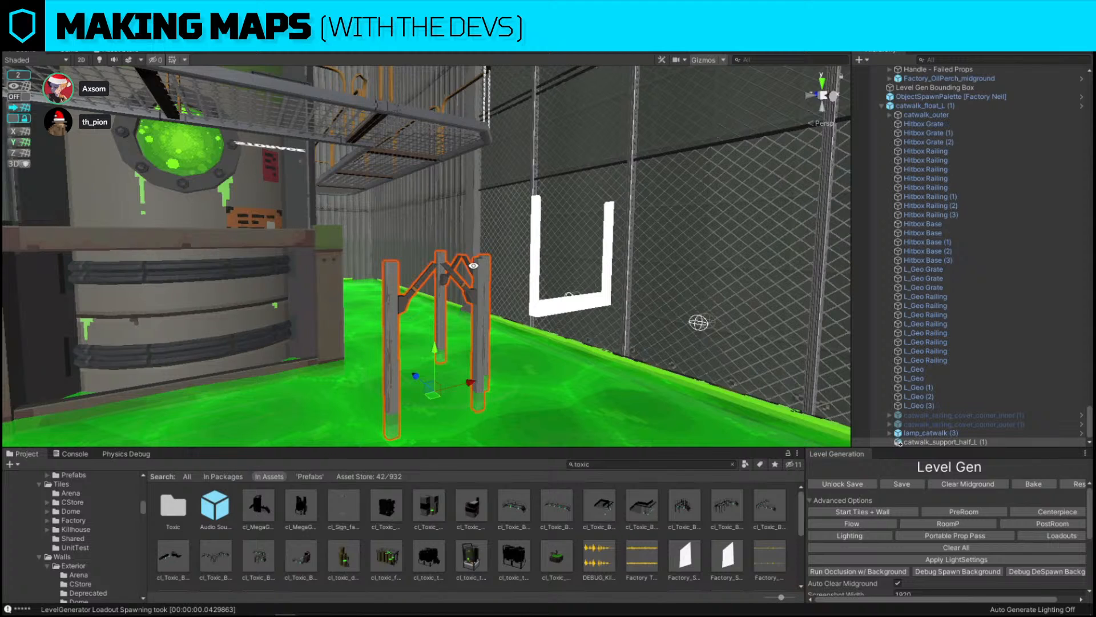
drag(435, 368, 438, 310)
right_drag(438, 310, 413, 326)
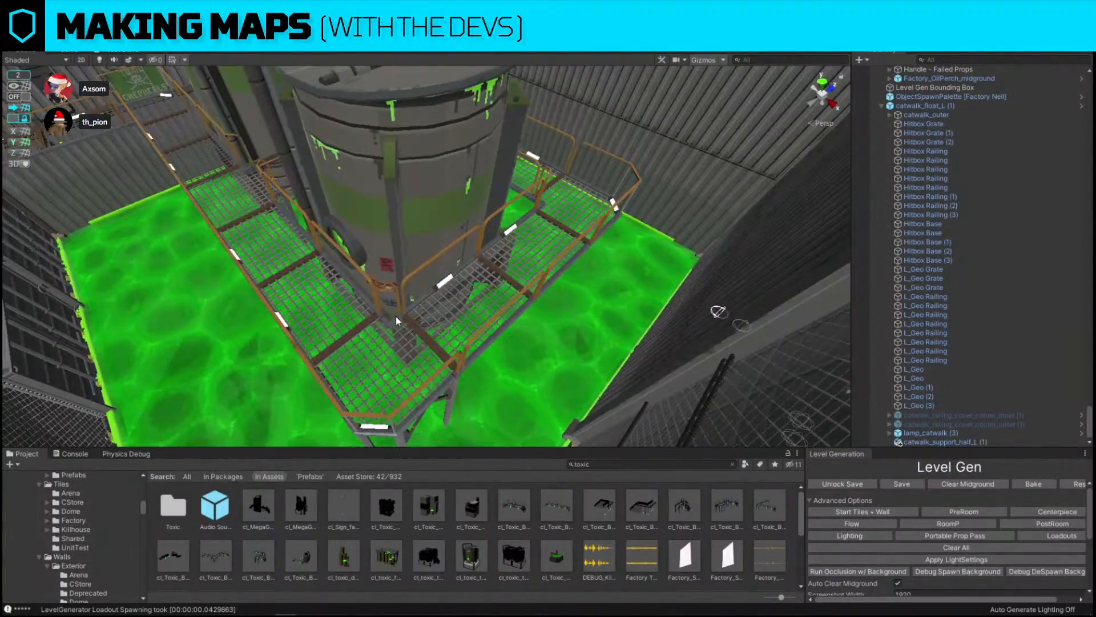
Select and delete the T-junction catwalk piece at the pool's far corner
click(395, 315)
click(614, 221)
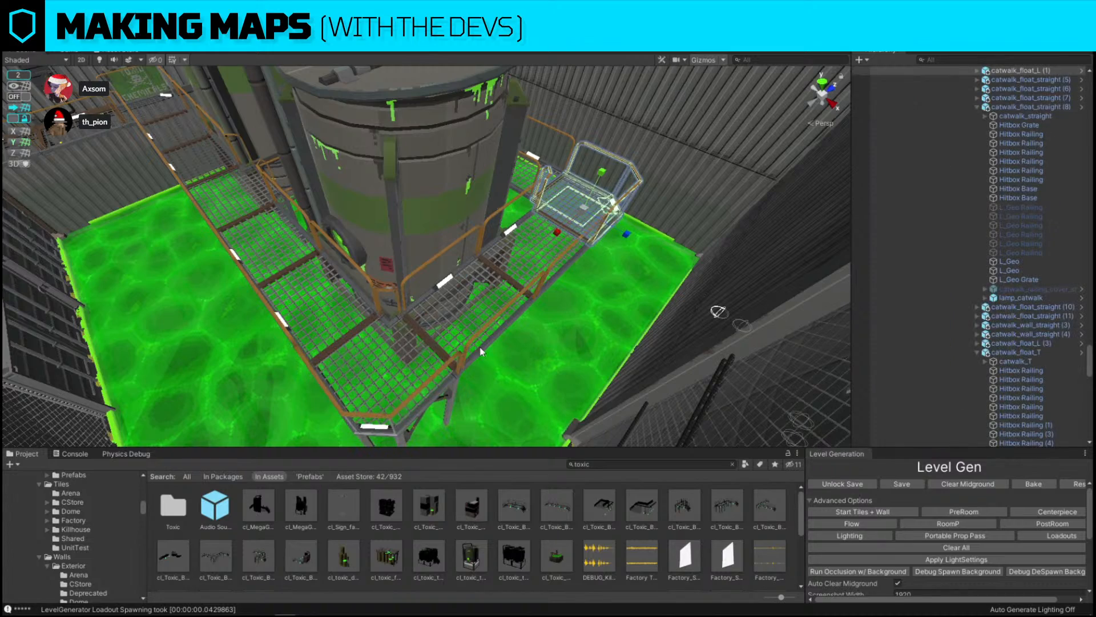
key(Delete)
Move a corner catwalk piece into the freed spot and rotate it to join the walkways
click(448, 374)
right_drag(591, 274, 403, 327)
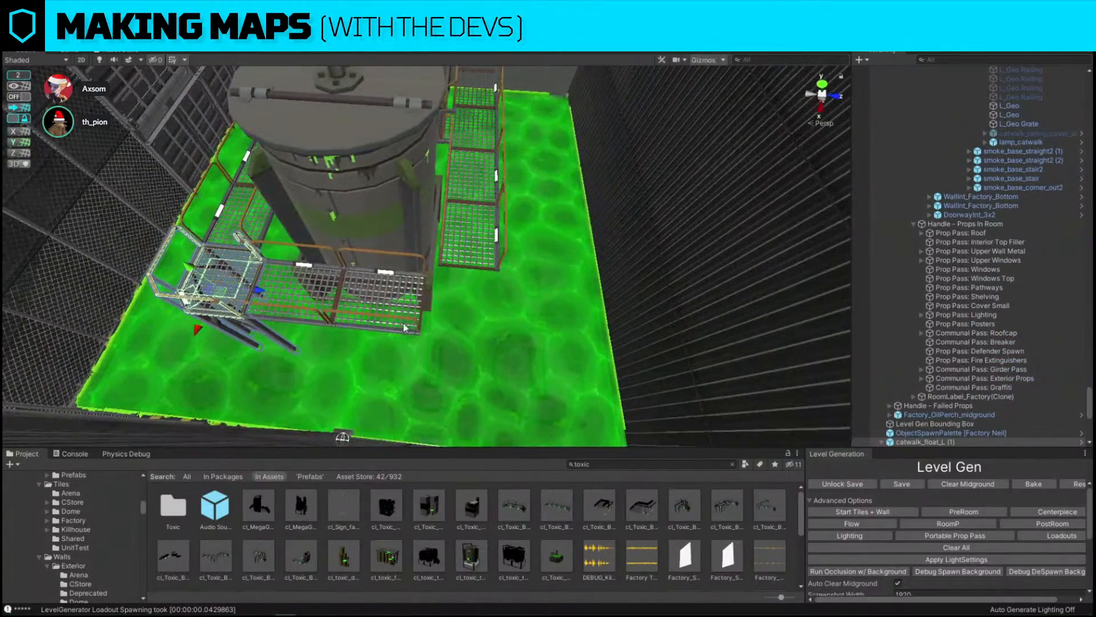
drag(247, 298, 484, 328)
key(e)
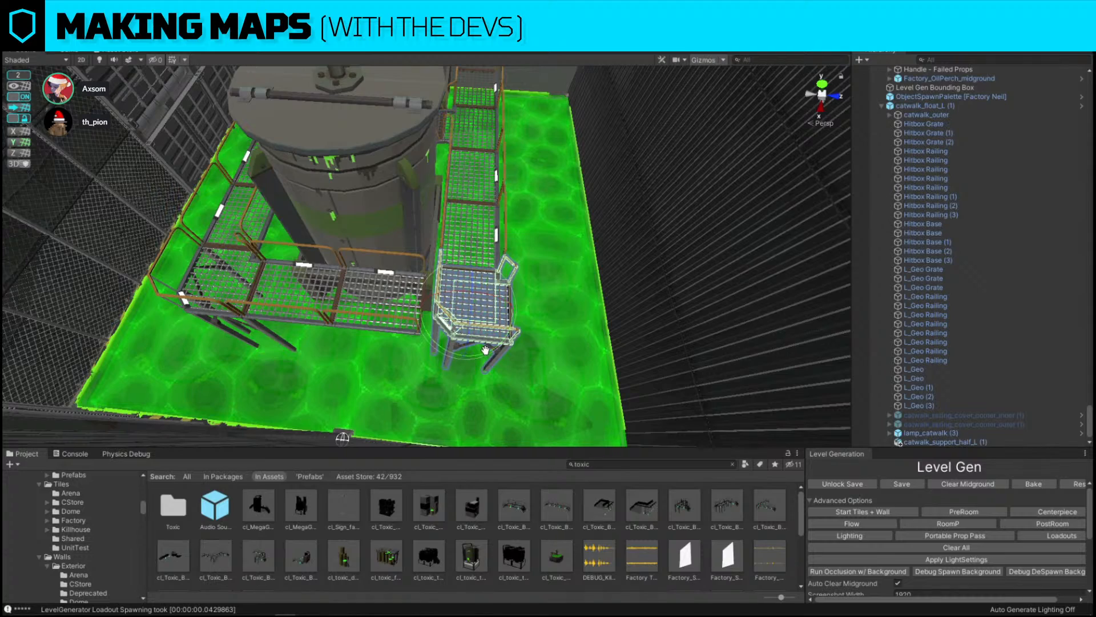
drag(486, 350, 627, 346)
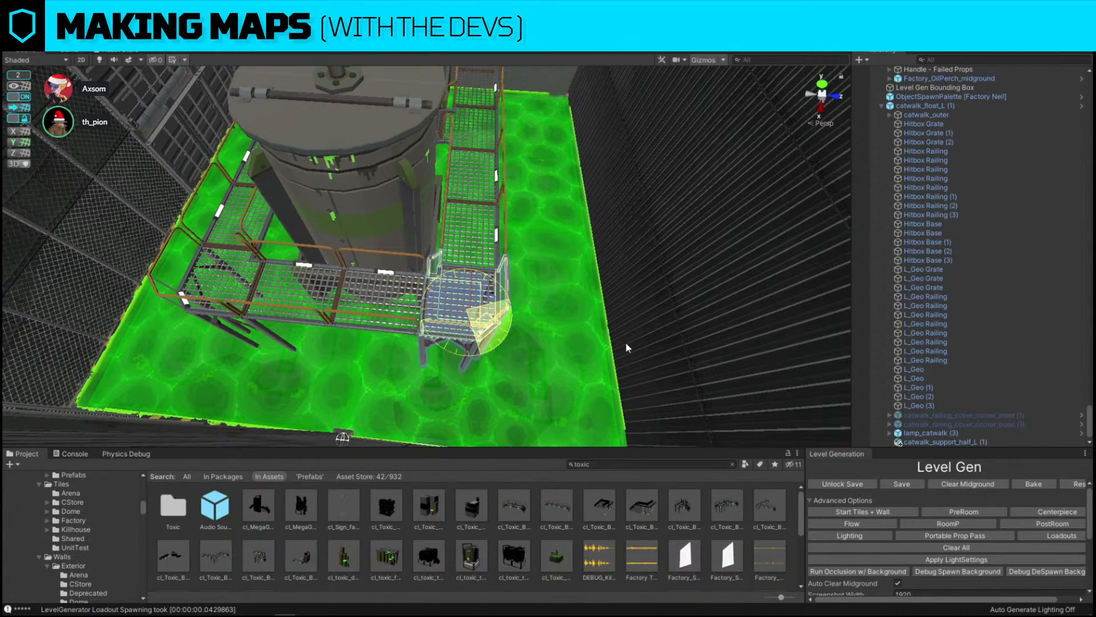
right_drag(626, 346, 306, 241)
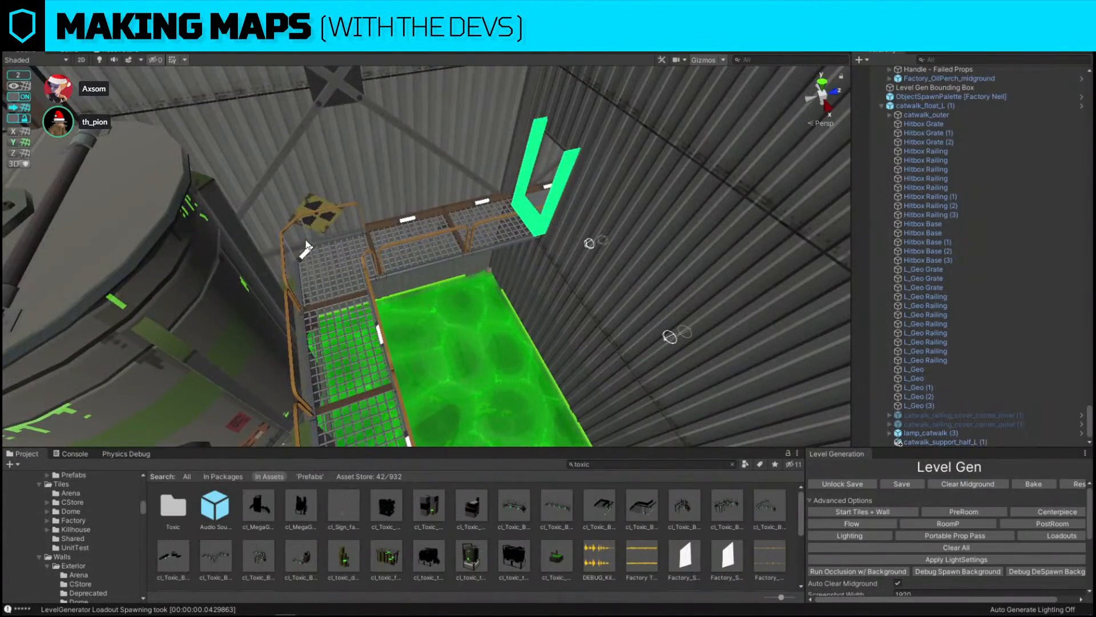
Inspect the corner catwalk pieces around the toxic pool from different angles
click(324, 246)
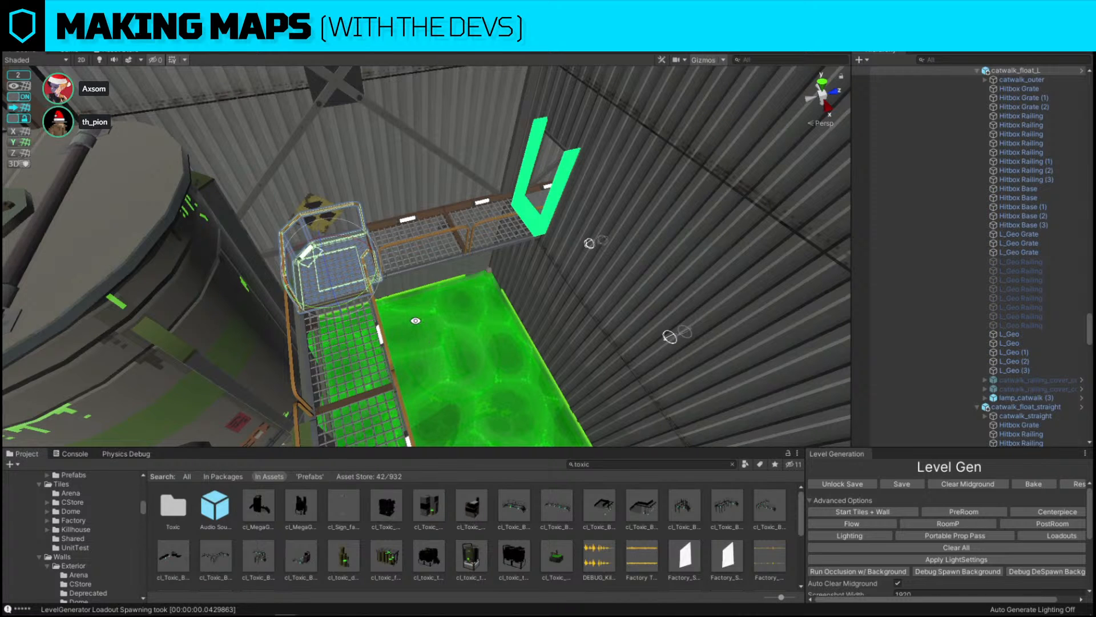
alt+drag(537, 228, 261, 293)
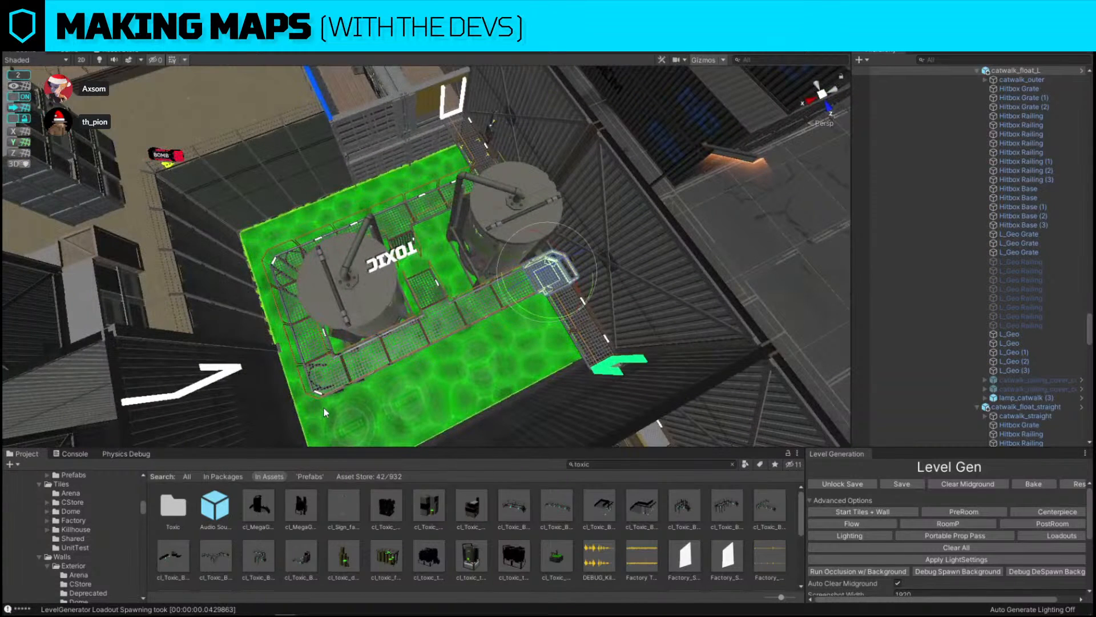
click(327, 393)
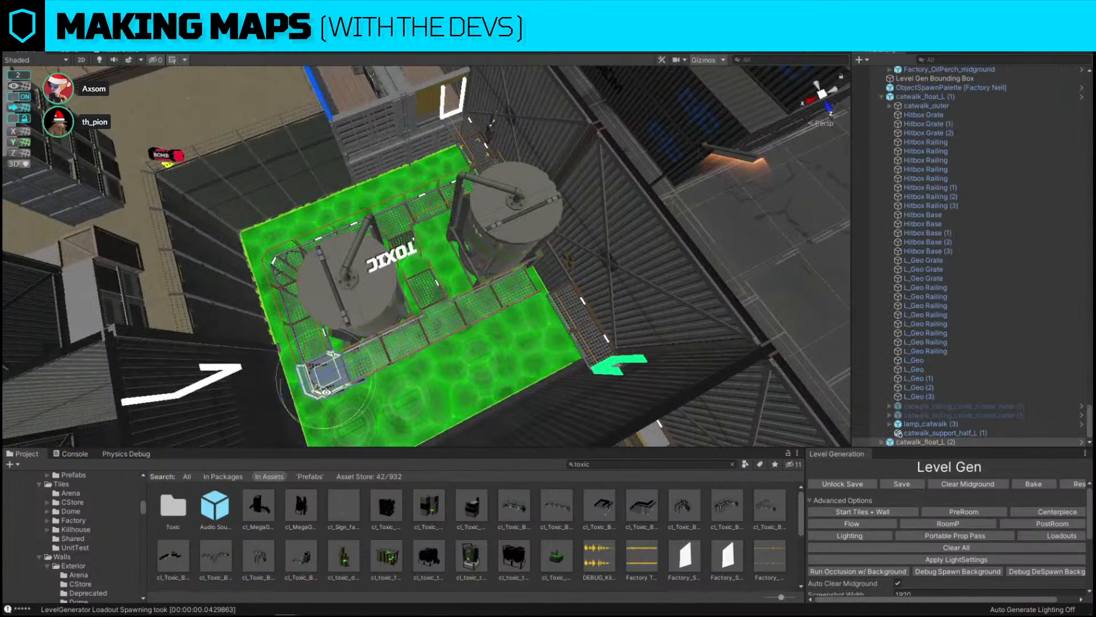
click(667, 365)
alt+drag(470, 357, 611, 331)
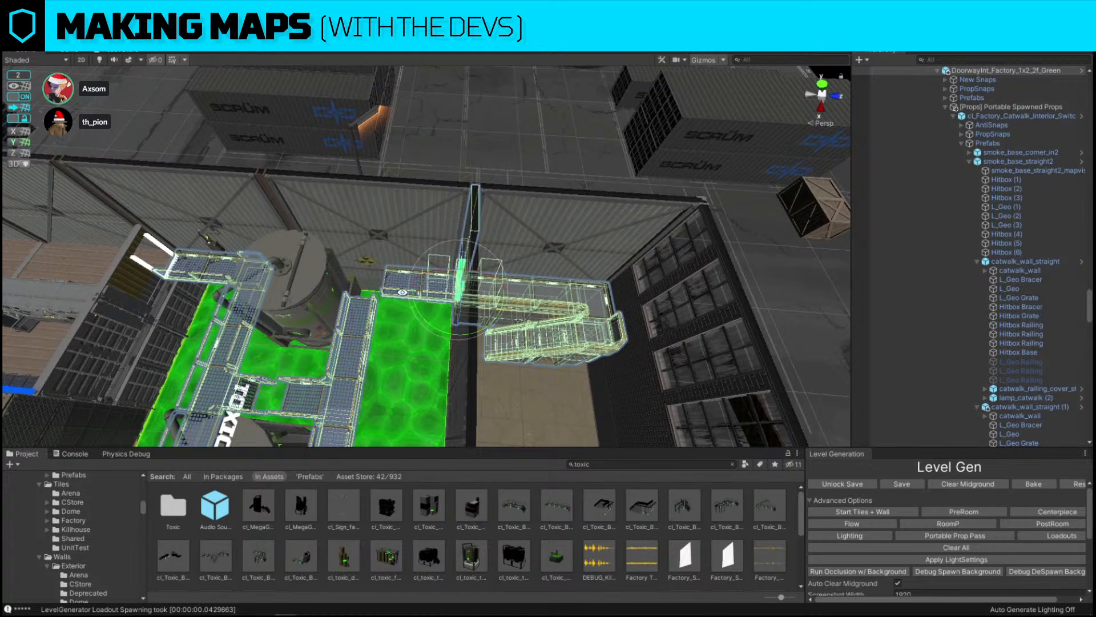
alt+drag(403, 292, 564, 288)
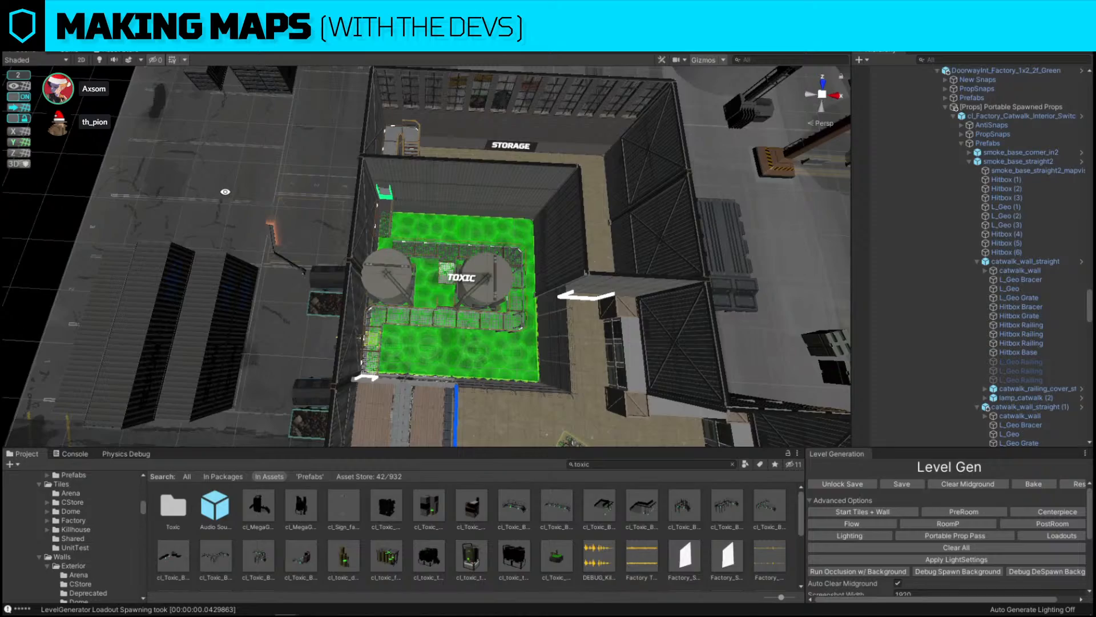
Duplicate a corner catwalk piece, then move and rotate the copy to the catwalk end by the wall
key(w)
right_drag(526, 274, 304, 263)
key(a)
click(478, 271)
right_drag(485, 273, 495, 268)
key(d)
key(ctrl+d)
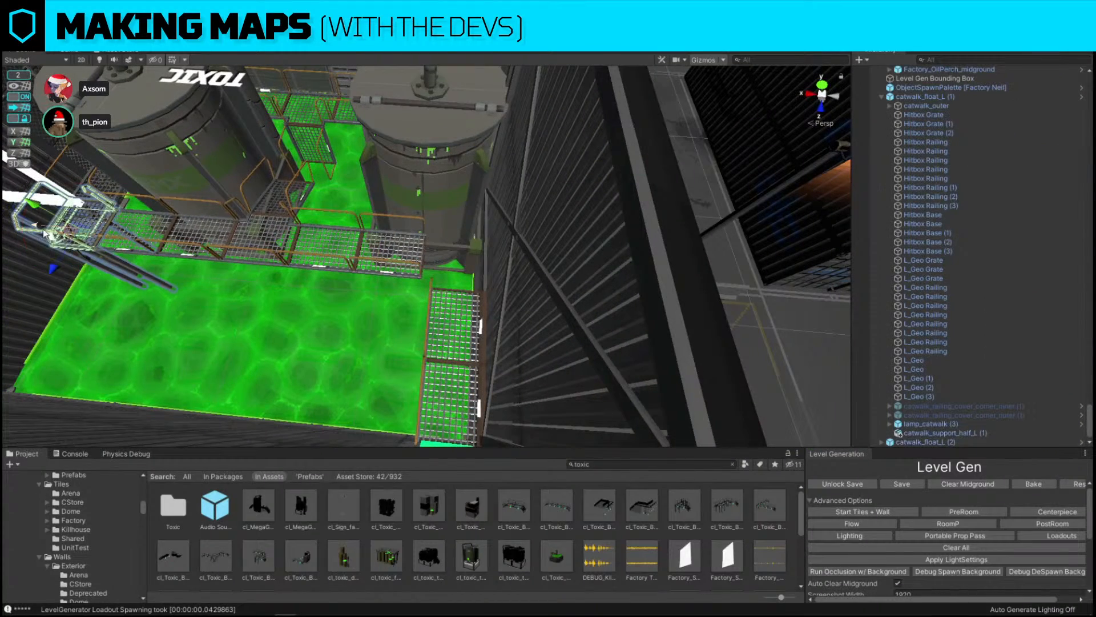
drag(44, 230, 378, 257)
key(e)
drag(430, 299, 727, 302)
key(w)
right_drag(427, 286, 414, 275)
key(w)
drag(371, 272, 435, 275)
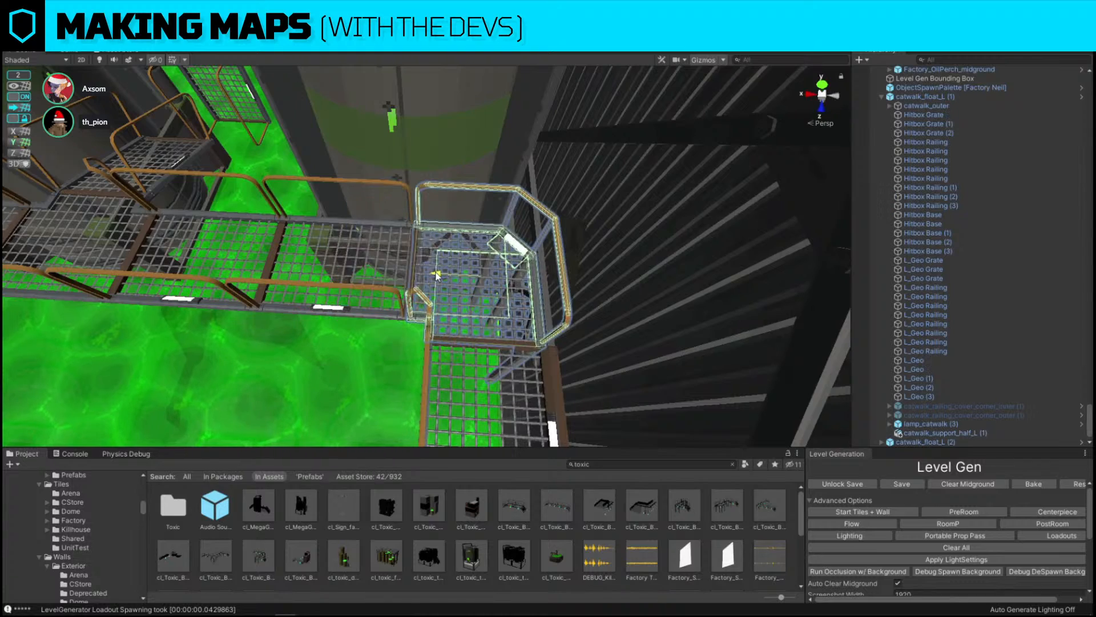
right_drag(436, 276, 422, 237)
click(460, 292)
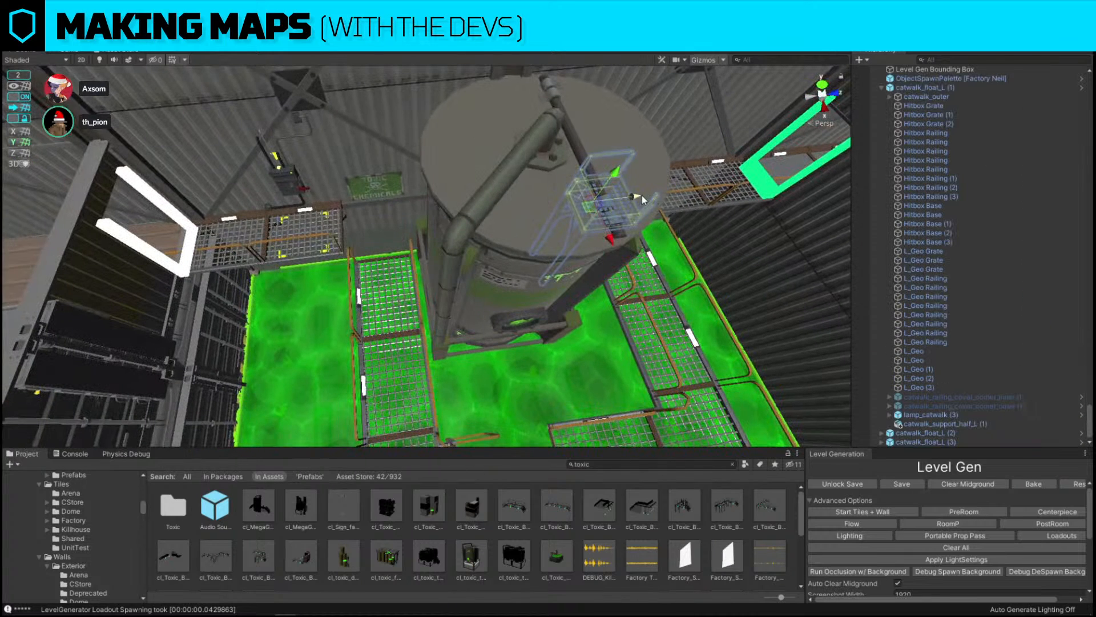
Rotate the corner catwalk piece near the tank to meet the adjoining walkway
drag(631, 198, 402, 226)
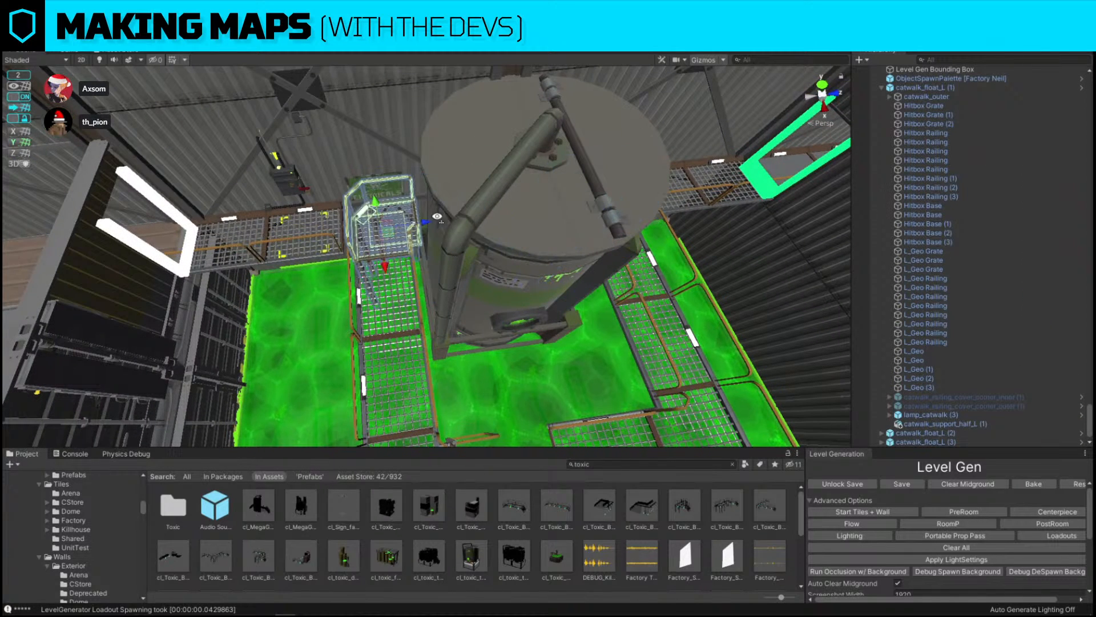
key(e)
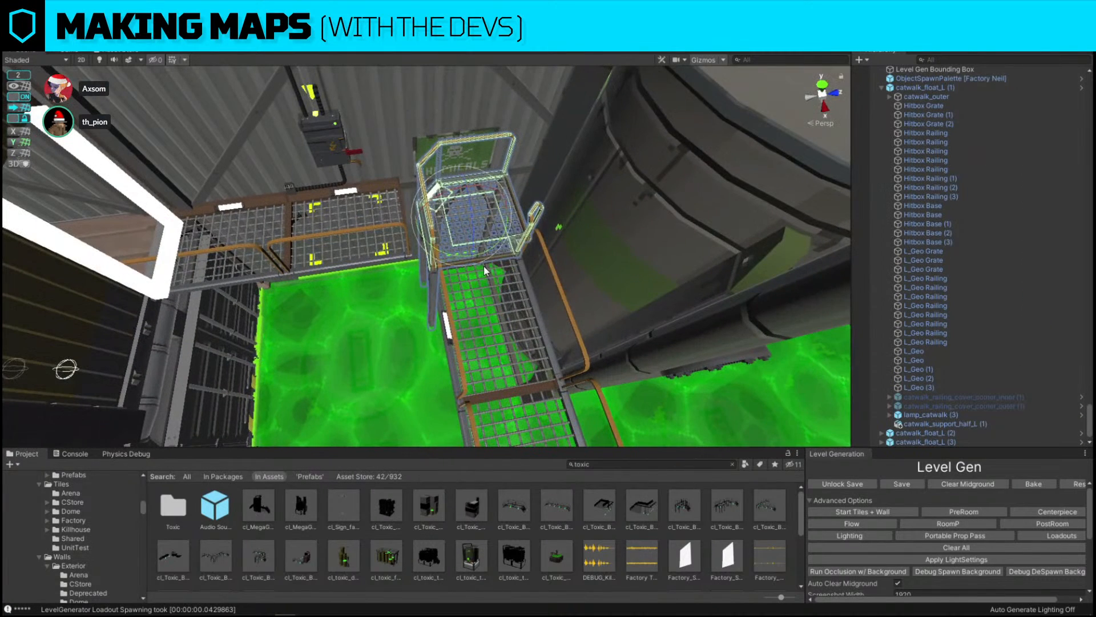
drag(484, 254, 339, 271)
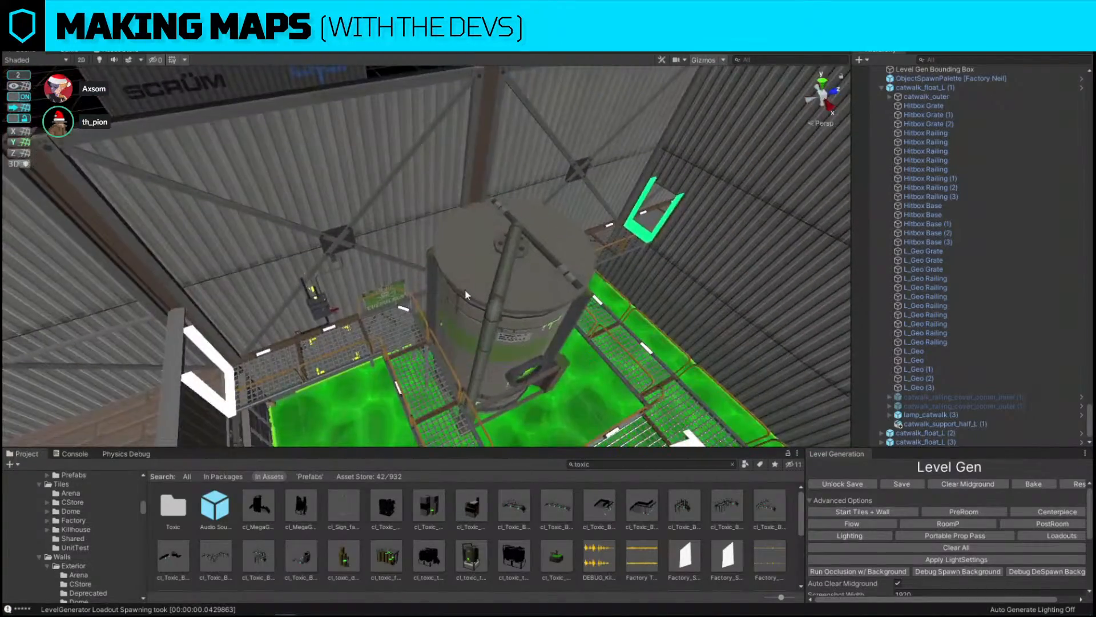
alt+drag(464, 290, 599, 182)
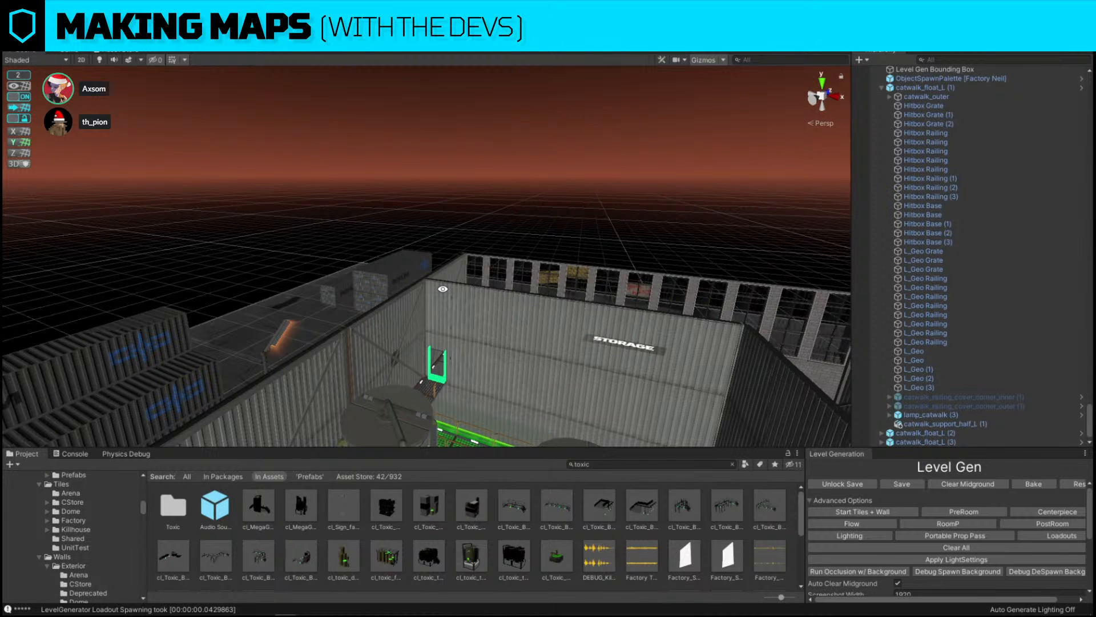
alt+drag(446, 292, 835, 320)
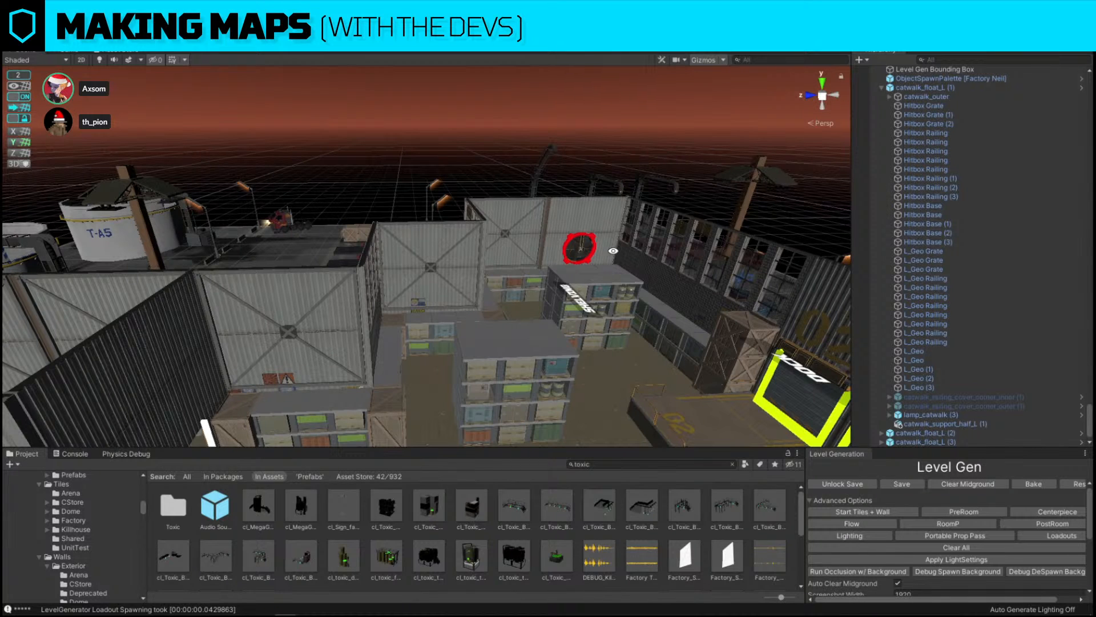
Examine the toxic room and the surrounding factory layout from a top-down view
alt+drag(637, 231, 320, 280)
key(w)
right_drag(523, 229, 485, 156)
key(w)
right_drag(364, 205, 600, 230)
key(s)
right_drag(447, 333, 297, 371)
right_drag(531, 224, 514, 269)
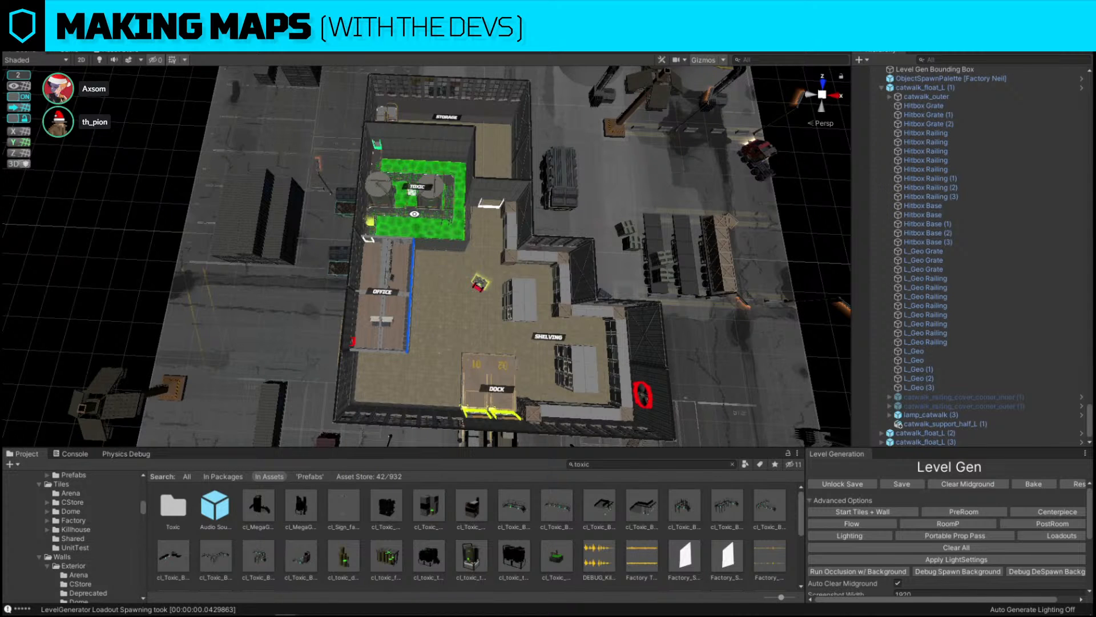
scroll(422, 212, up, 3)
alt+scroll(451, 194, up, 2)
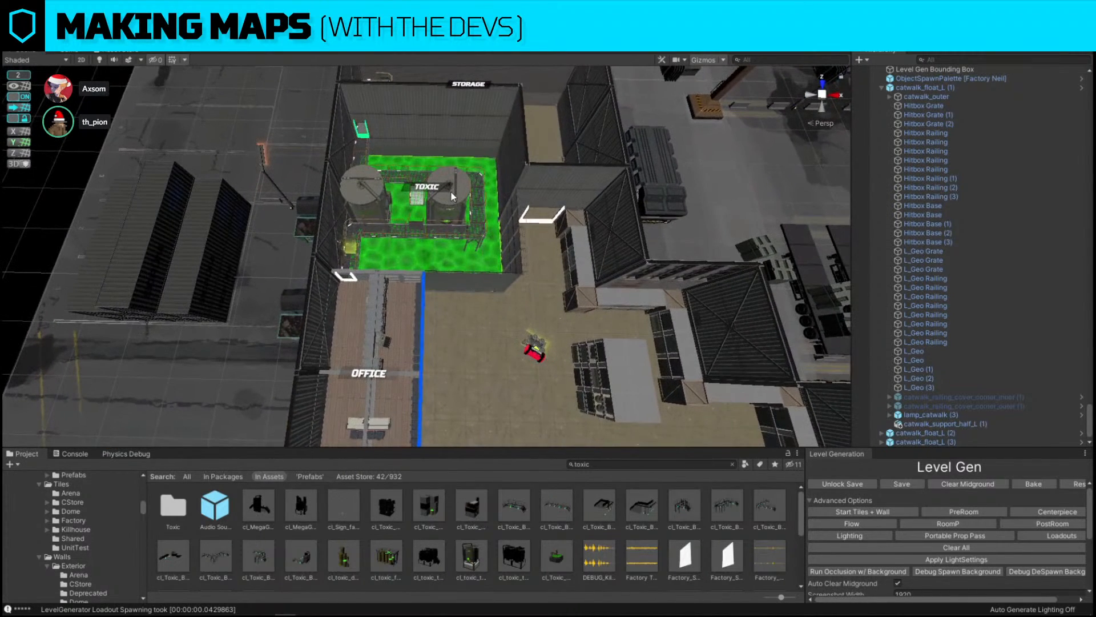
alt+drag(451, 191, 464, 186)
alt+scroll(464, 187, up, 2)
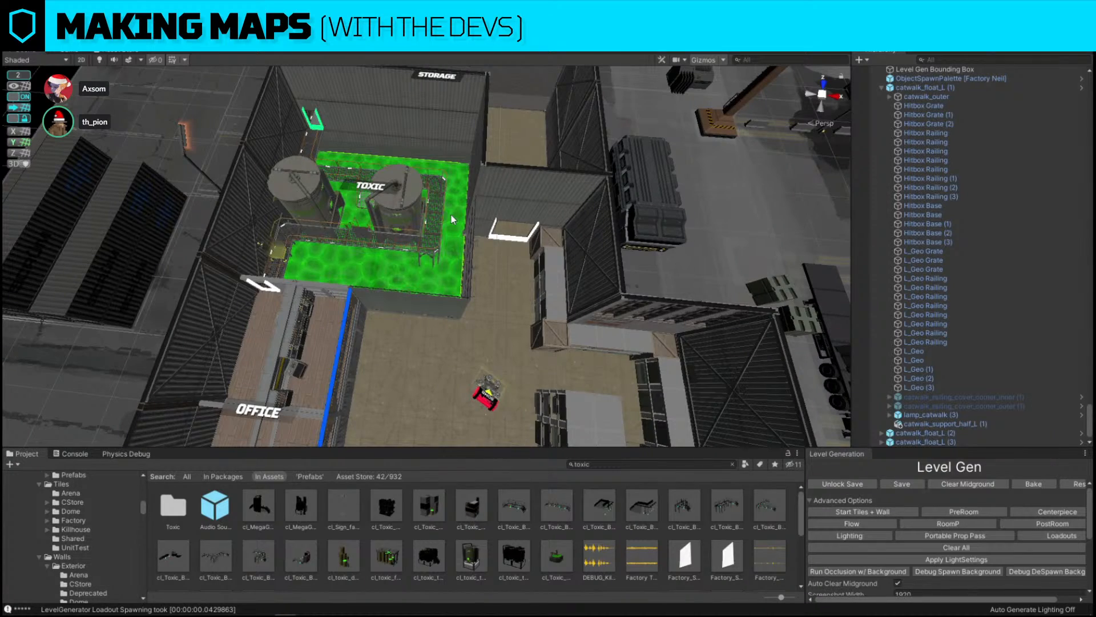
key(w)
right_drag(451, 214, 421, 233)
key(w)
key(s)
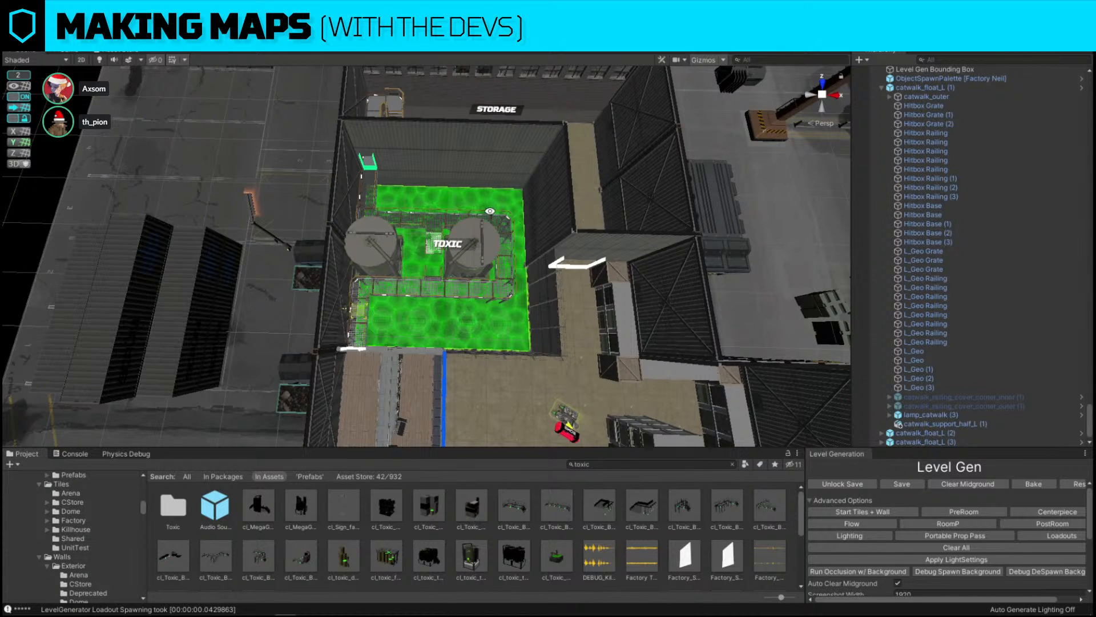
Capture the toxic room and sketch crossing catwalk lines over the toxic pool, then close the capture
key(Print)
drag(267, 89, 620, 411)
click(635, 321)
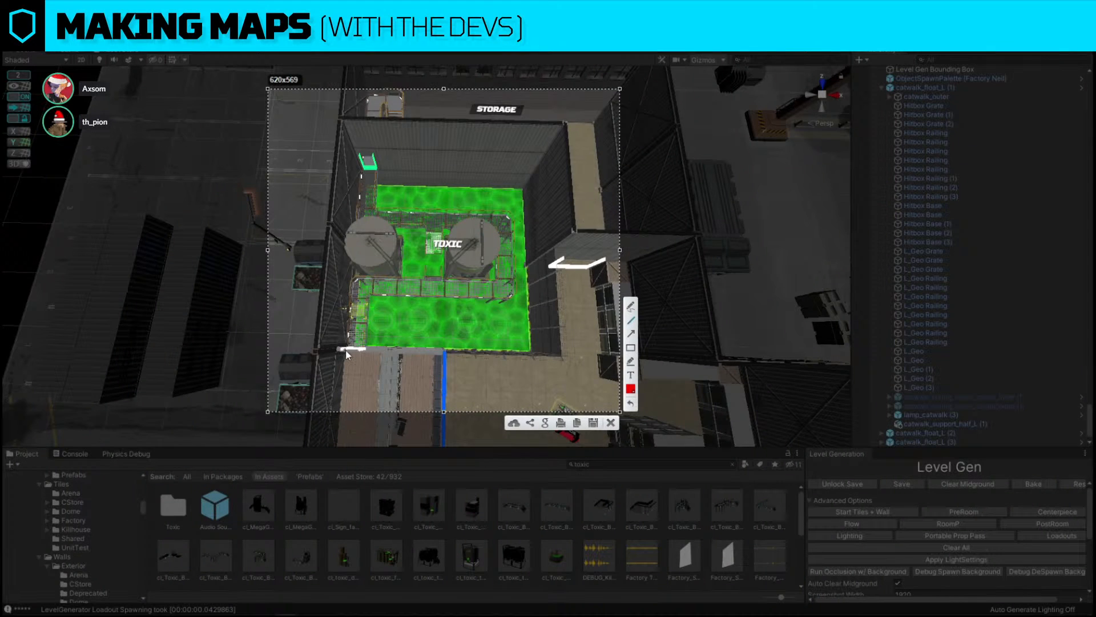
drag(348, 350, 491, 162)
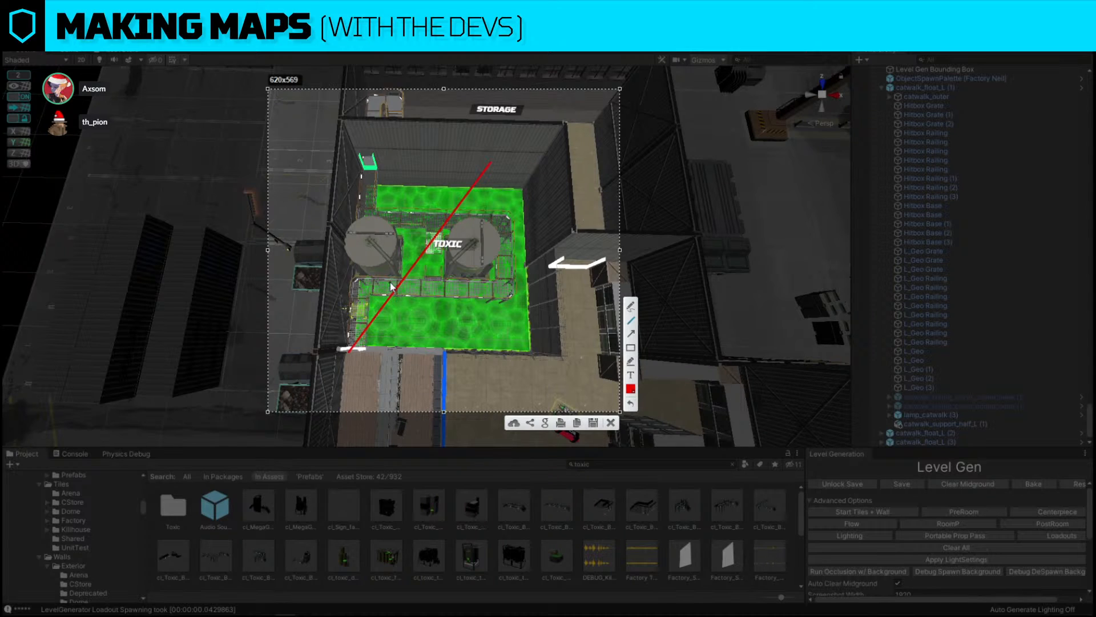
drag(391, 282, 466, 178)
drag(457, 289, 370, 194)
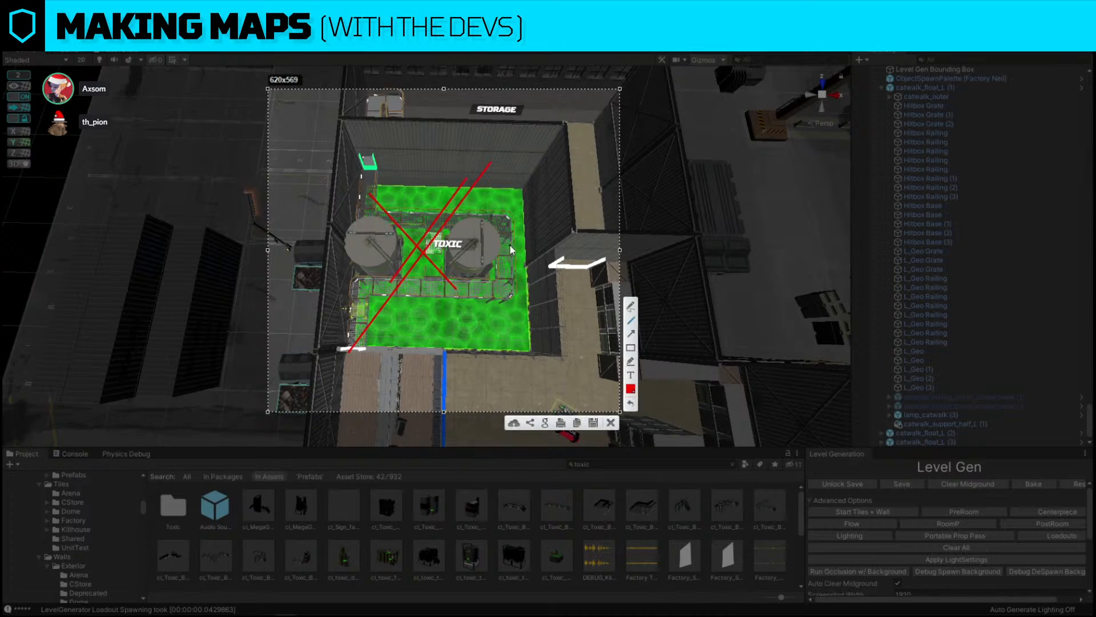
drag(500, 239, 353, 171)
click(611, 423)
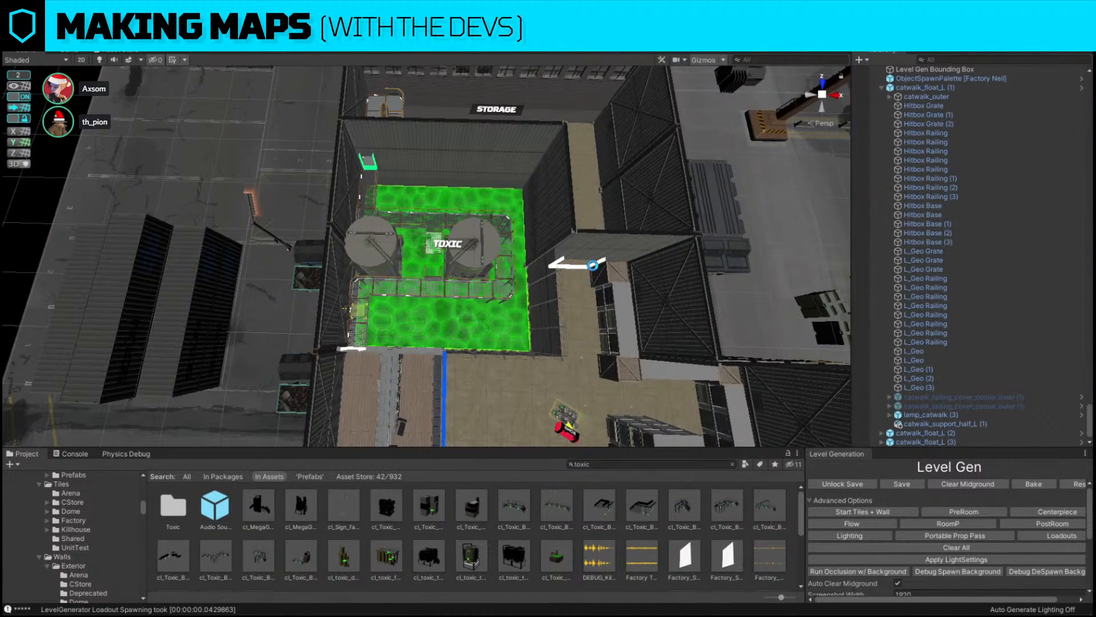
Capture the room from the opposite side and sketch arrows and a route from the office to the toxic pool, then close it
right_drag(439, 187, 341, 188)
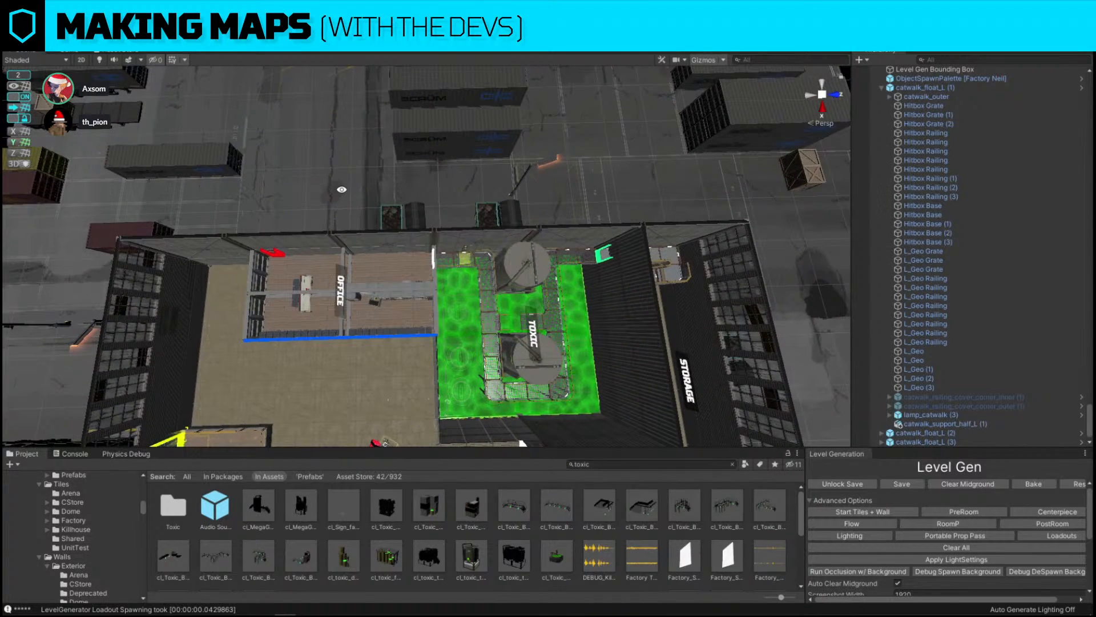
key(Print)
drag(214, 112, 763, 437)
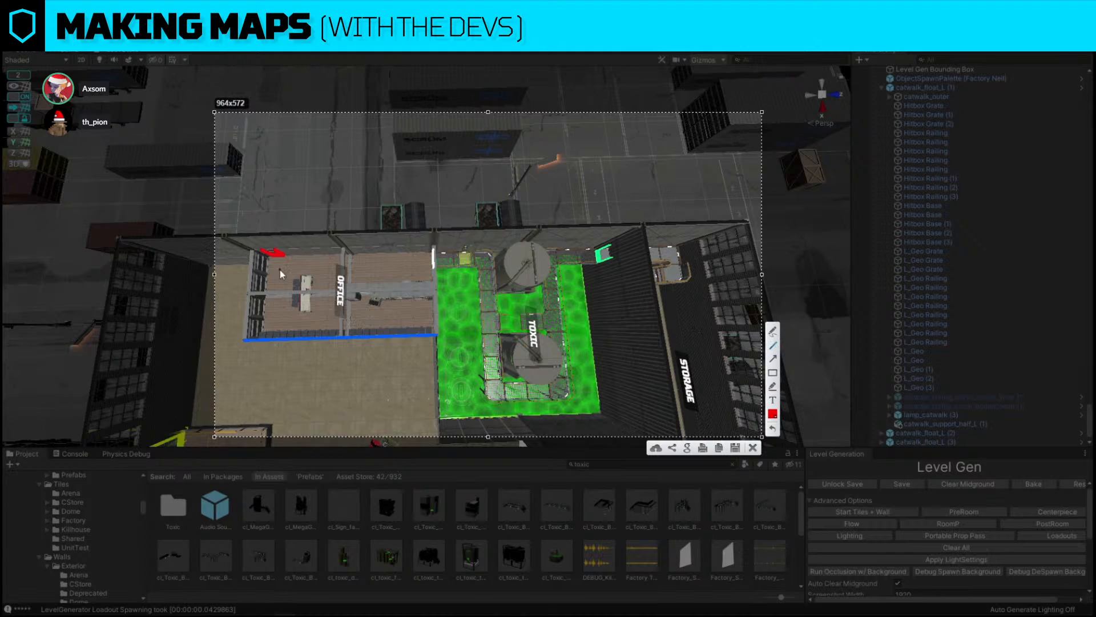
drag(441, 445, 269, 252)
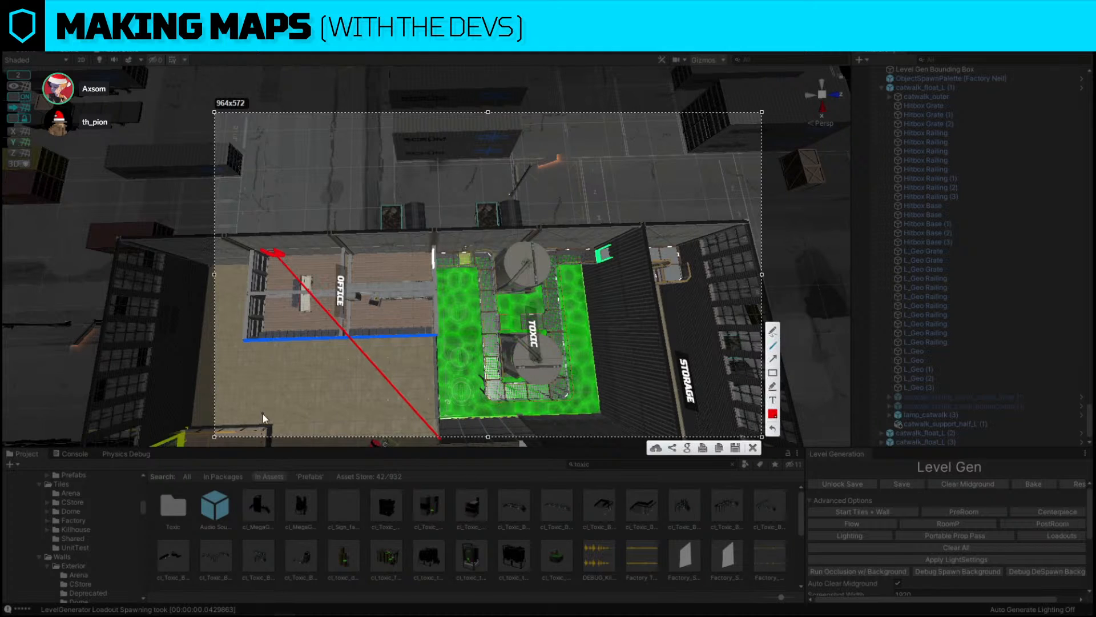
mouse_move(222, 438)
mouse_down()
mouse_move(268, 254)
mouse_move(278, 261)
mouse_up()
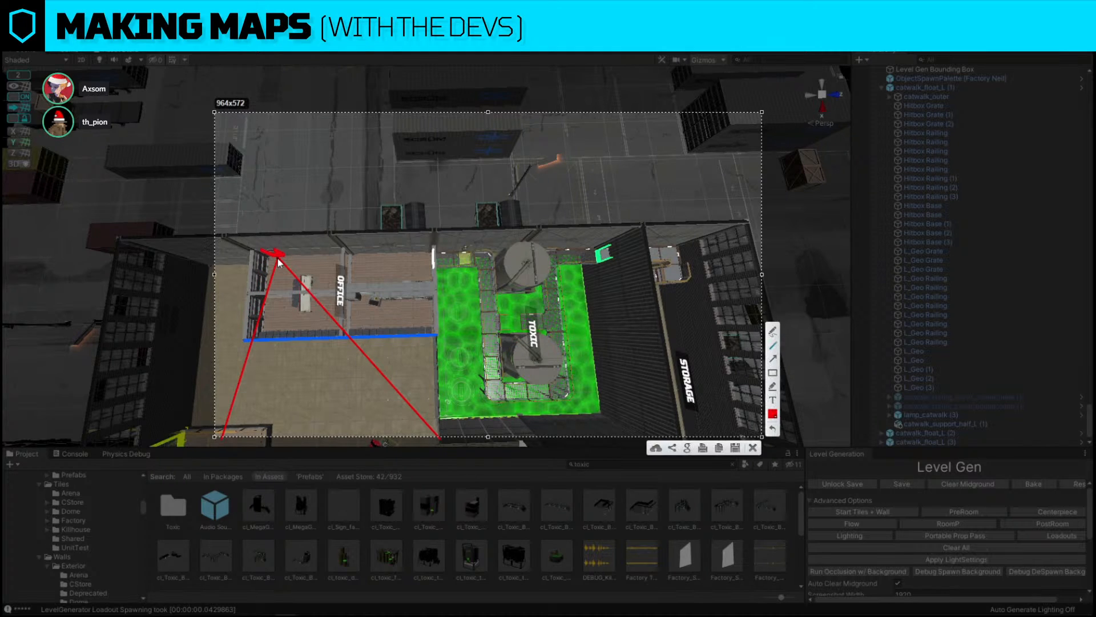
key(ctrl+z)
key(ctrl+z)
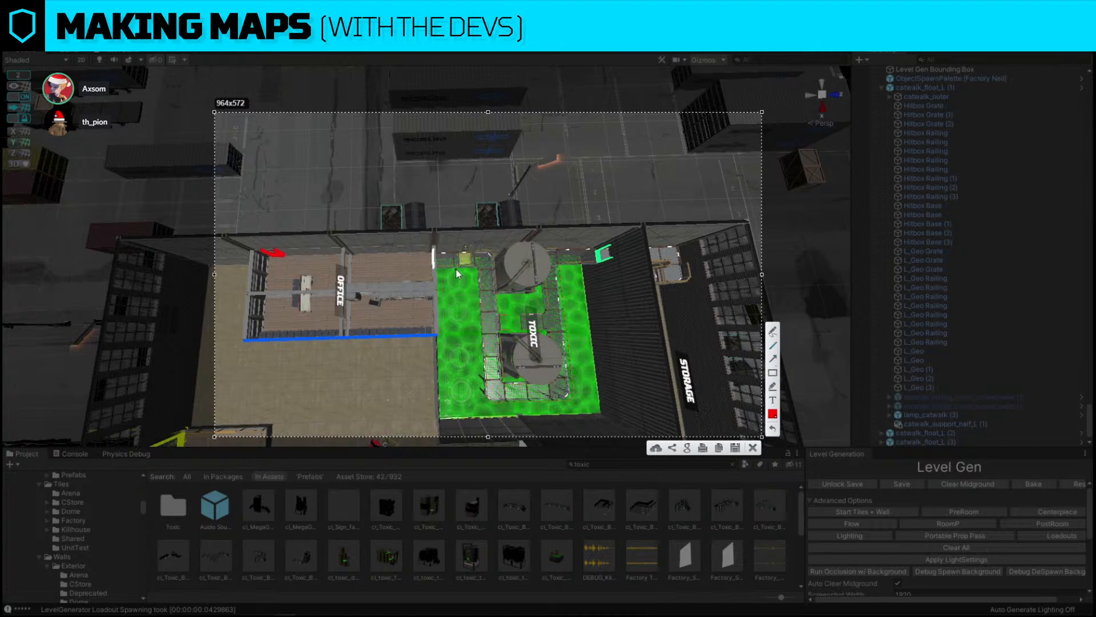
drag(490, 268, 264, 252)
mouse_move(356, 306)
mouse_down()
mouse_move(280, 249)
mouse_move(265, 251)
mouse_up()
drag(298, 316, 274, 255)
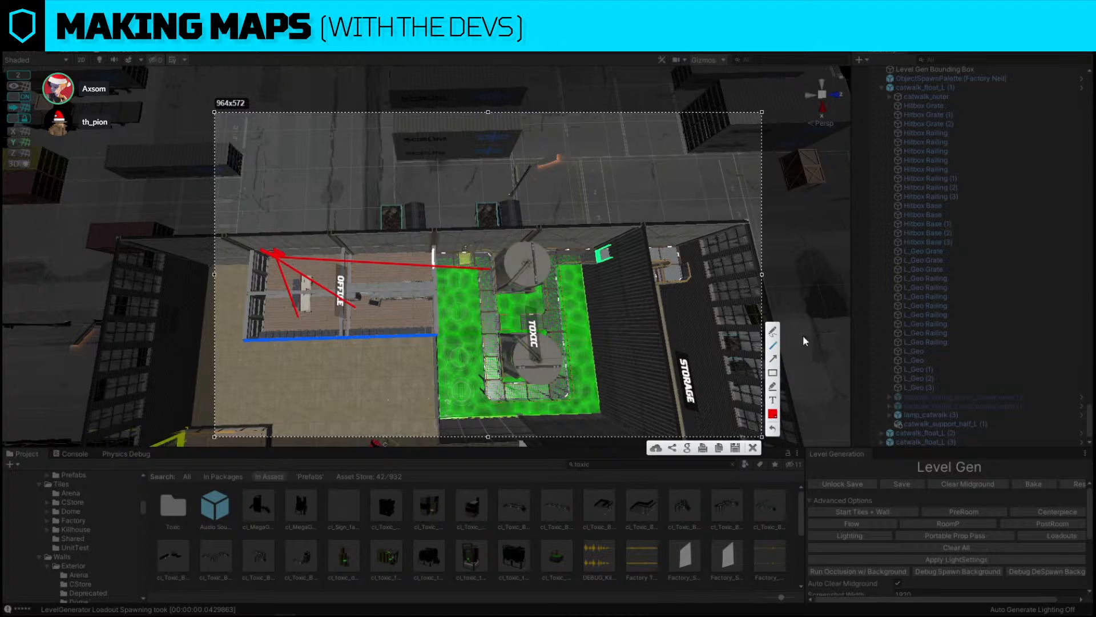
click(772, 332)
mouse_move(356, 249)
mouse_down()
mouse_move(345, 268)
mouse_move(374, 281)
mouse_move(365, 247)
mouse_up()
mouse_move(276, 267)
mouse_down()
mouse_move(309, 335)
mouse_move(400, 279)
mouse_move(272, 241)
mouse_move(488, 269)
mouse_up()
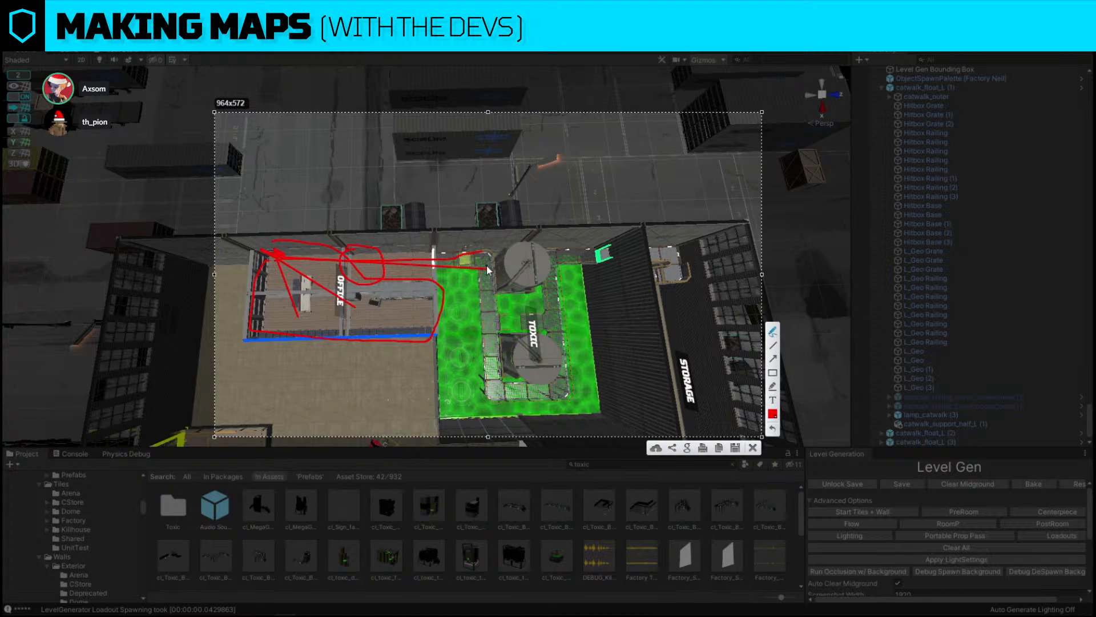
click(753, 448)
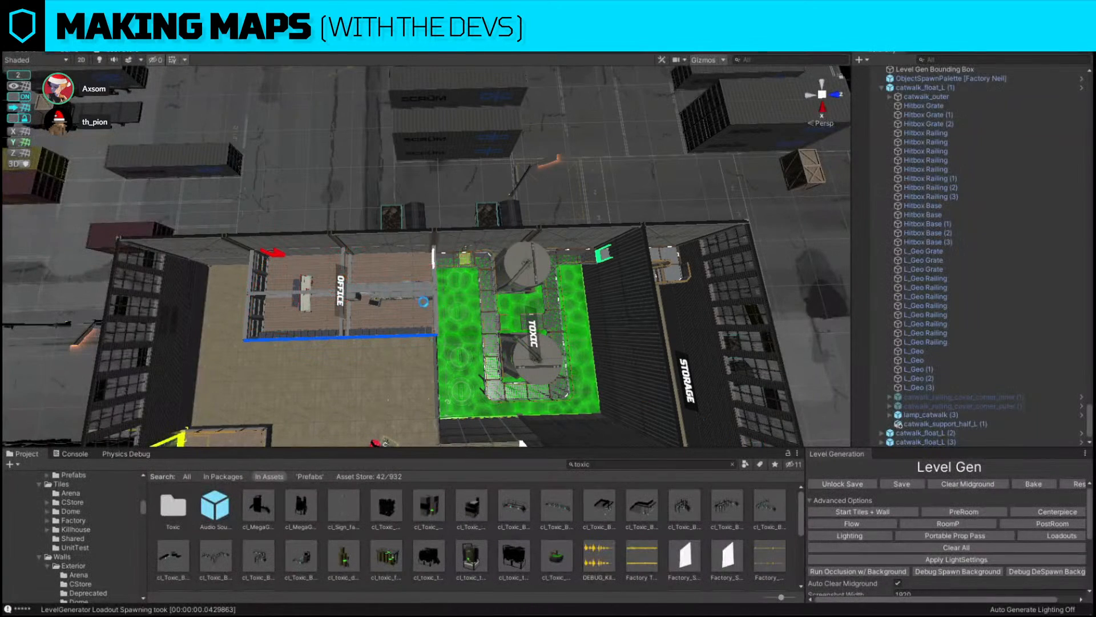
Capture the overall layout and sketch arrows and a path from the toxic pool down past the office, then close it
right_drag(406, 252, 481, 242)
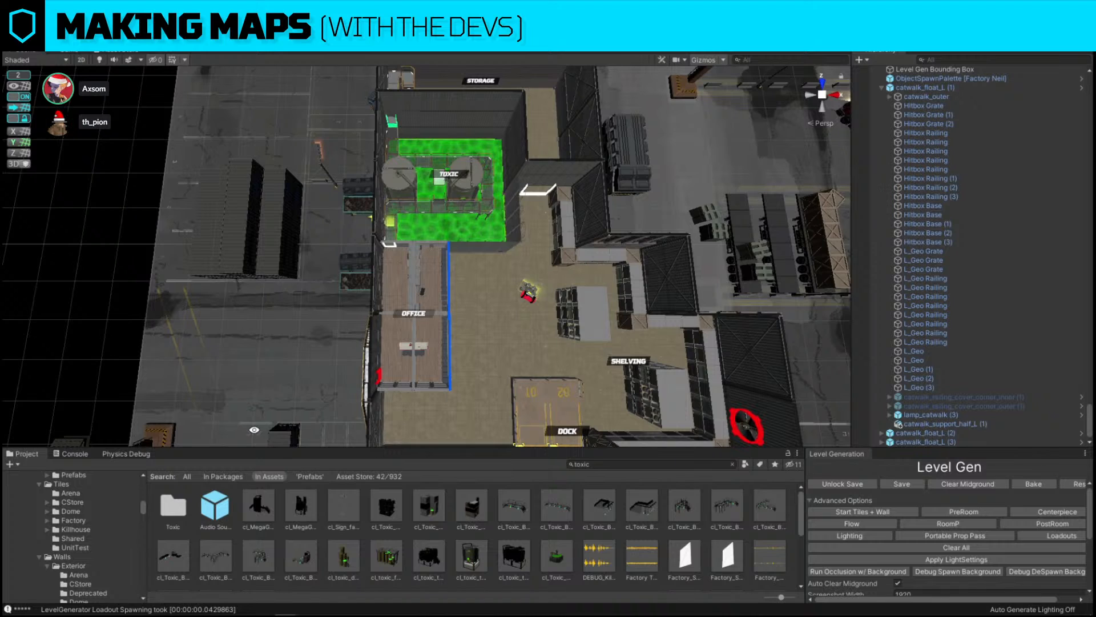
key(Print)
drag(228, 121, 643, 478)
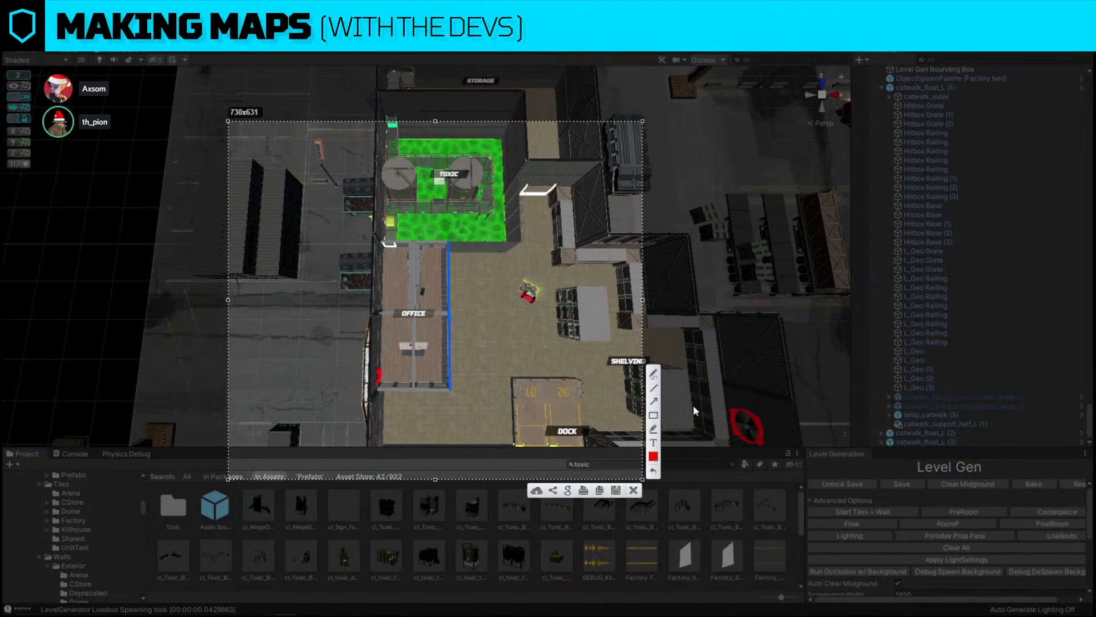
click(654, 401)
drag(450, 155, 375, 386)
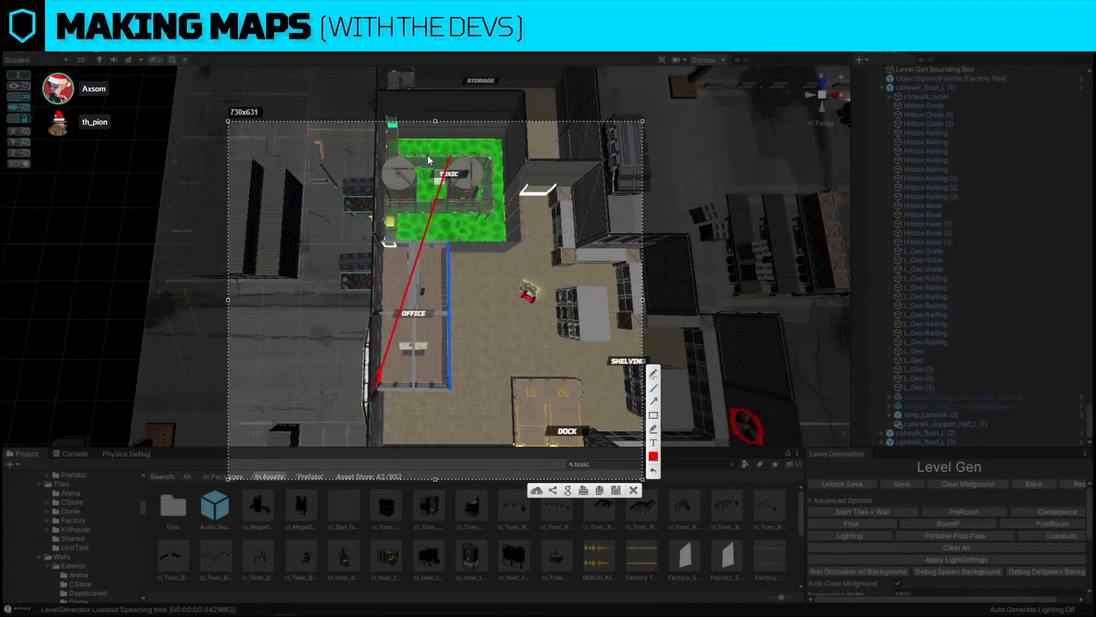
key(ctrl+z)
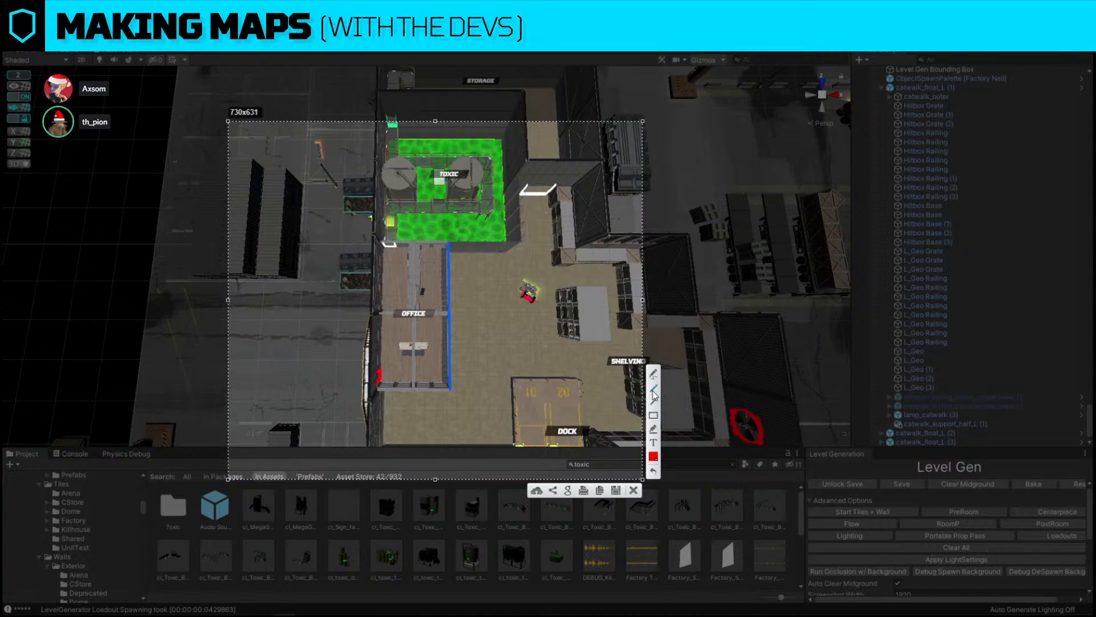
mouse_move(368, 378)
mouse_down()
mouse_move(451, 172)
mouse_move(444, 110)
mouse_move(401, 107)
mouse_move(451, 115)
mouse_move(434, 118)
mouse_move(460, 82)
mouse_move(494, 77)
mouse_up()
key(ctrl+z)
key(ctrl+z)
click(654, 401)
drag(465, 201, 391, 119)
drag(459, 157, 394, 241)
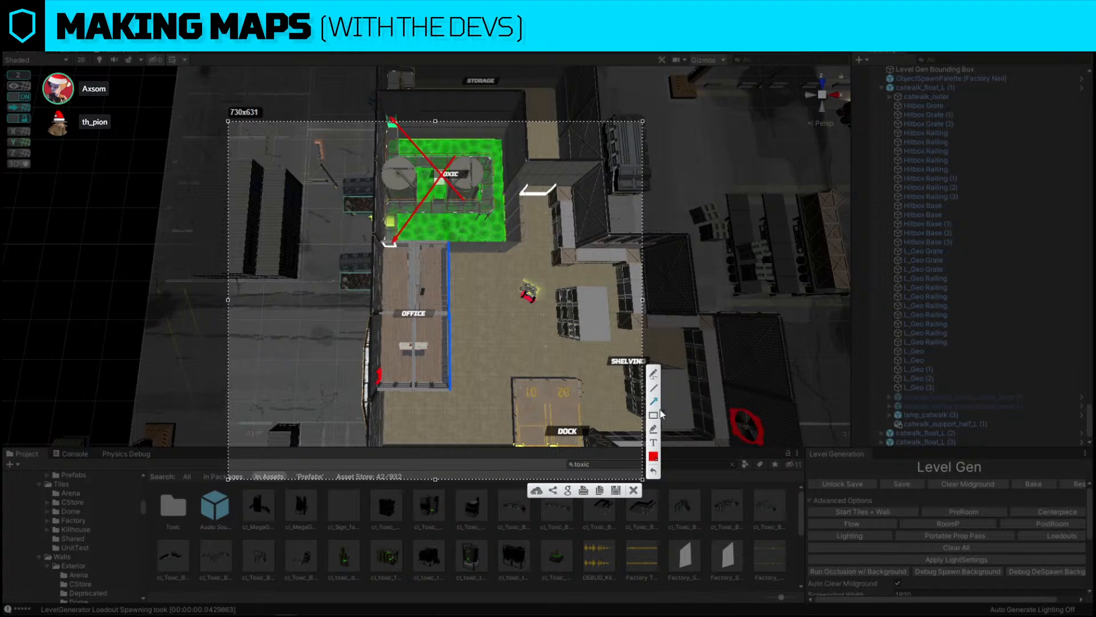
mouse_move(370, 348)
mouse_down()
mouse_move(431, 347)
mouse_move(425, 394)
mouse_move(368, 358)
mouse_up()
mouse_move(366, 375)
mouse_down()
mouse_move(385, 377)
mouse_move(401, 321)
mouse_move(394, 223)
mouse_move(380, 393)
mouse_up()
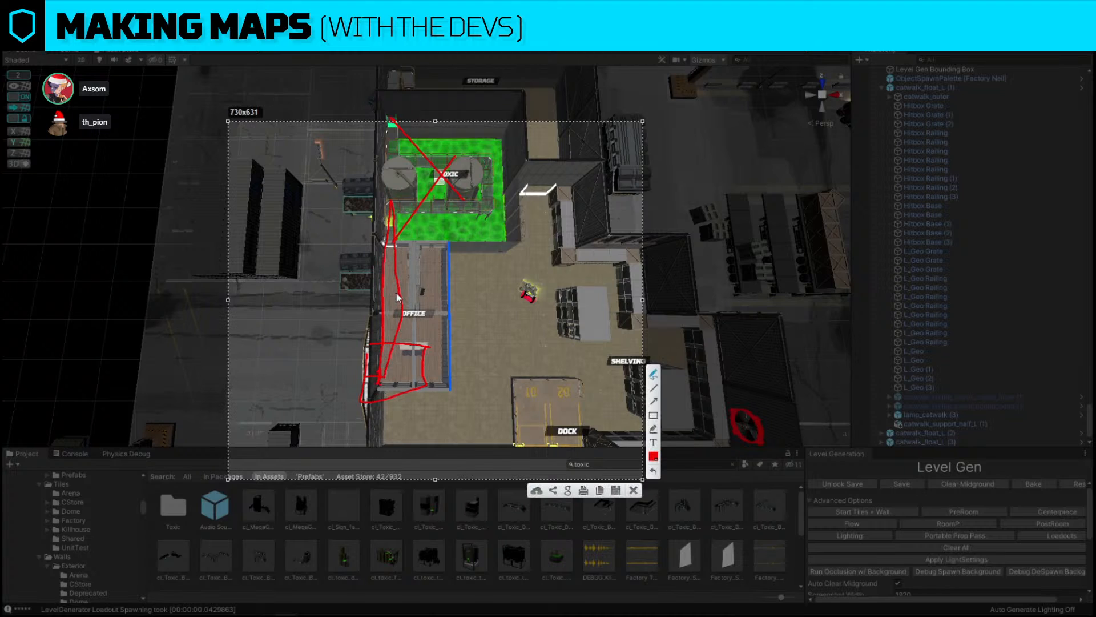
mouse_move(399, 295)
mouse_down()
mouse_move(402, 336)
mouse_move(390, 290)
mouse_up()
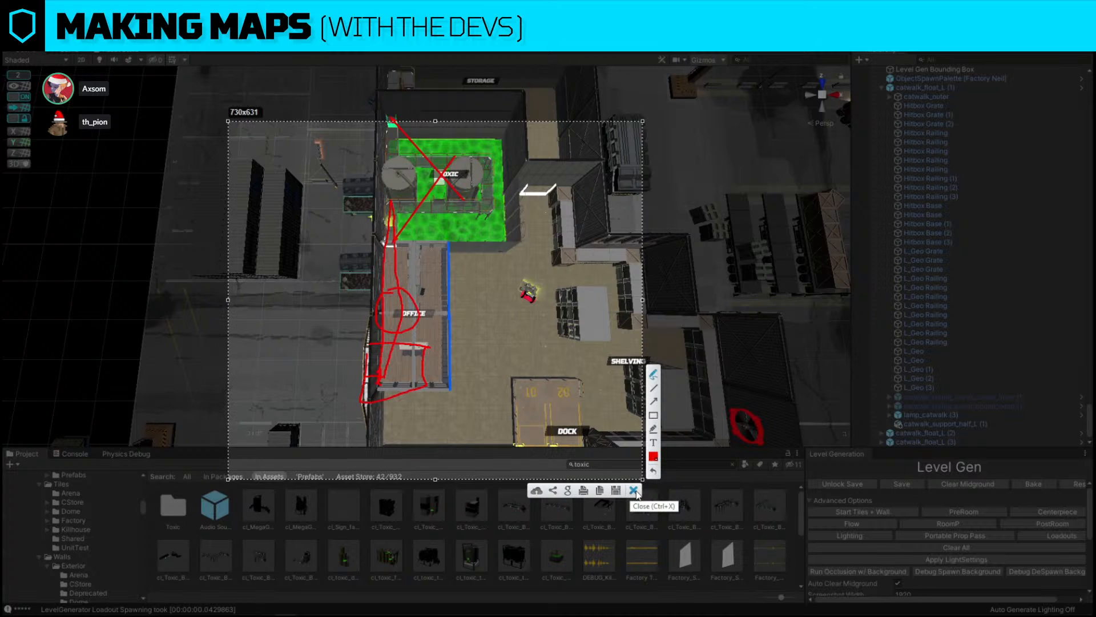
drag(379, 389, 388, 168)
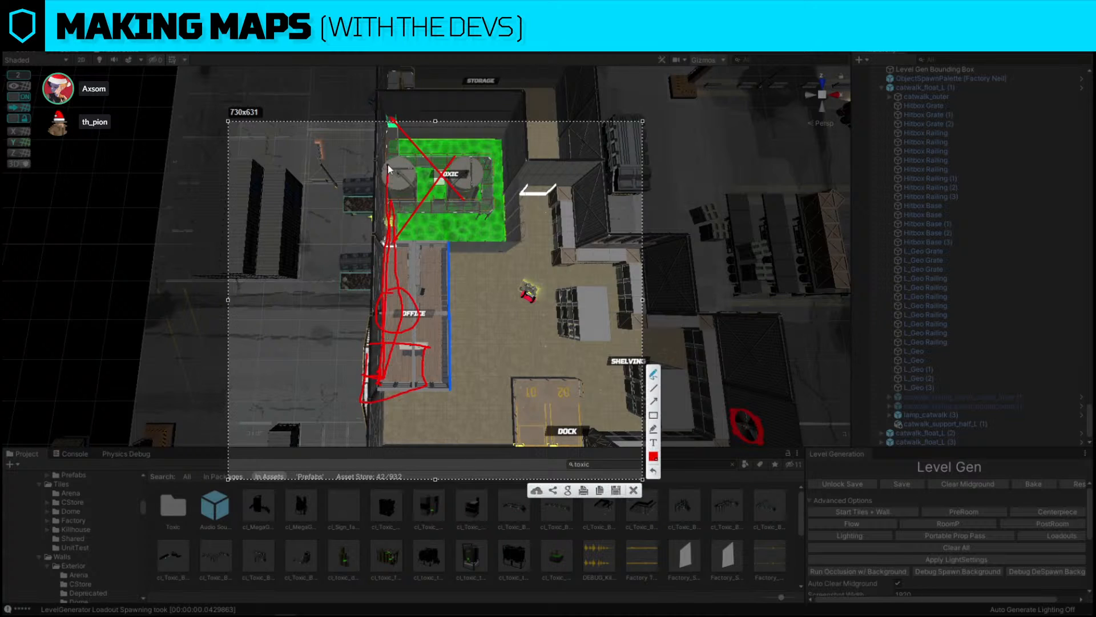
click(633, 490)
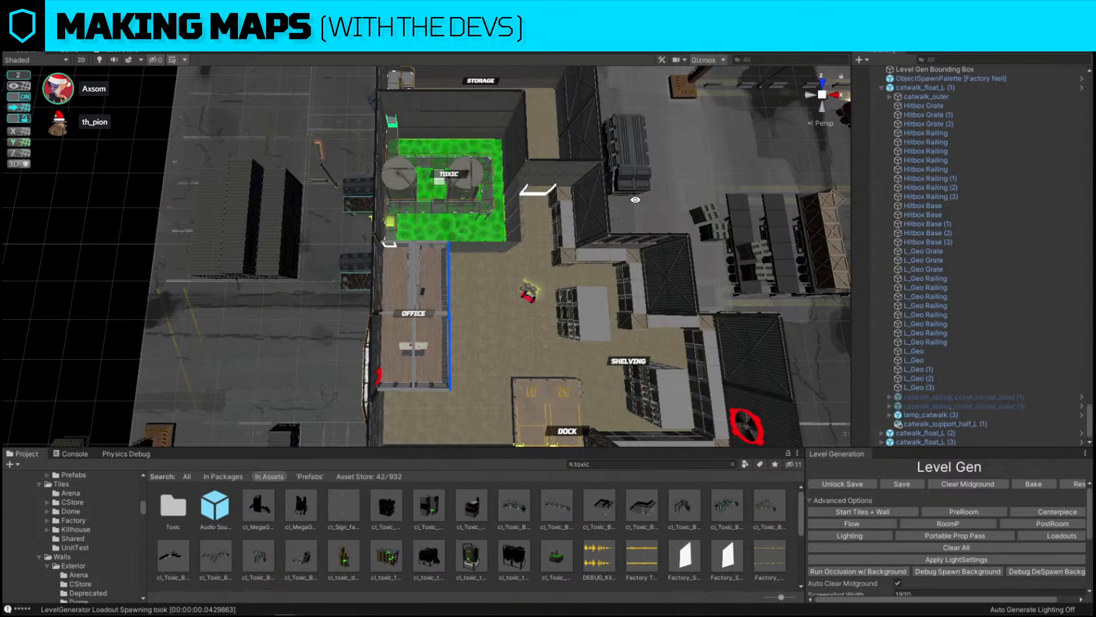
Search the assets for shelving and place a copy of the 4x3 shelving island near the storage room
alt+drag(668, 219, 727, 121)
scroll(726, 121, up, 4)
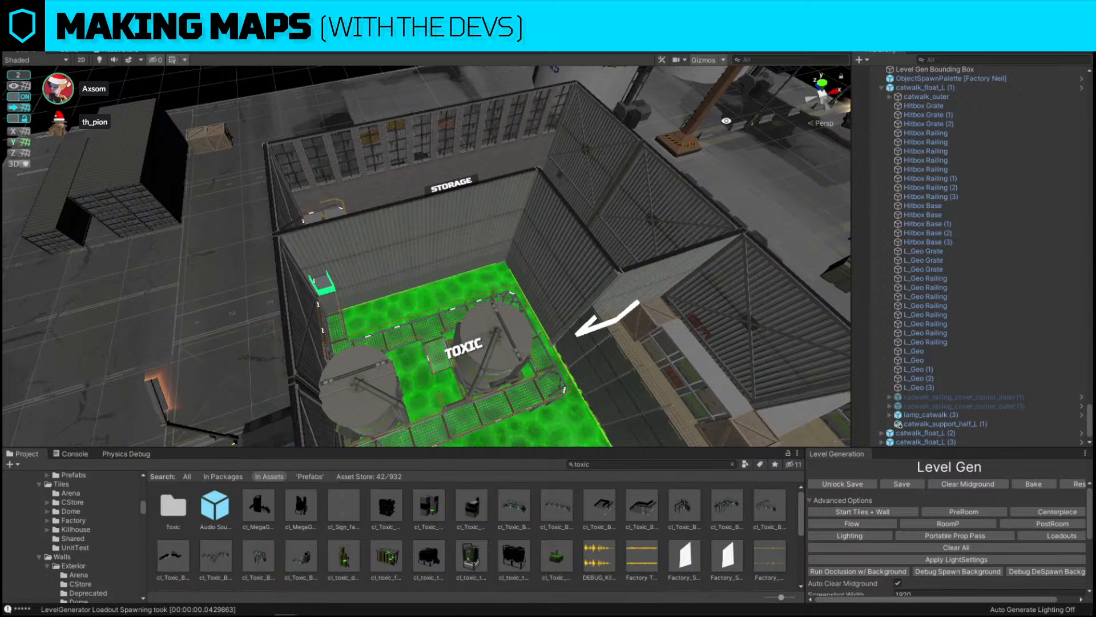
right_drag(577, 193, 489, 255)
key(w)
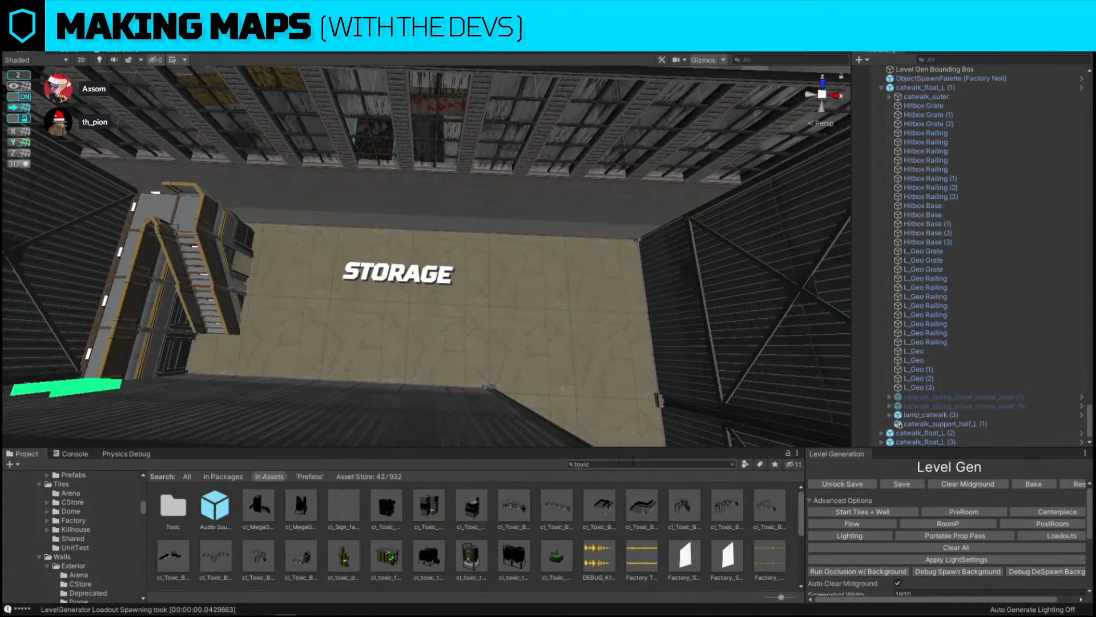
click(617, 463)
text(shelving)
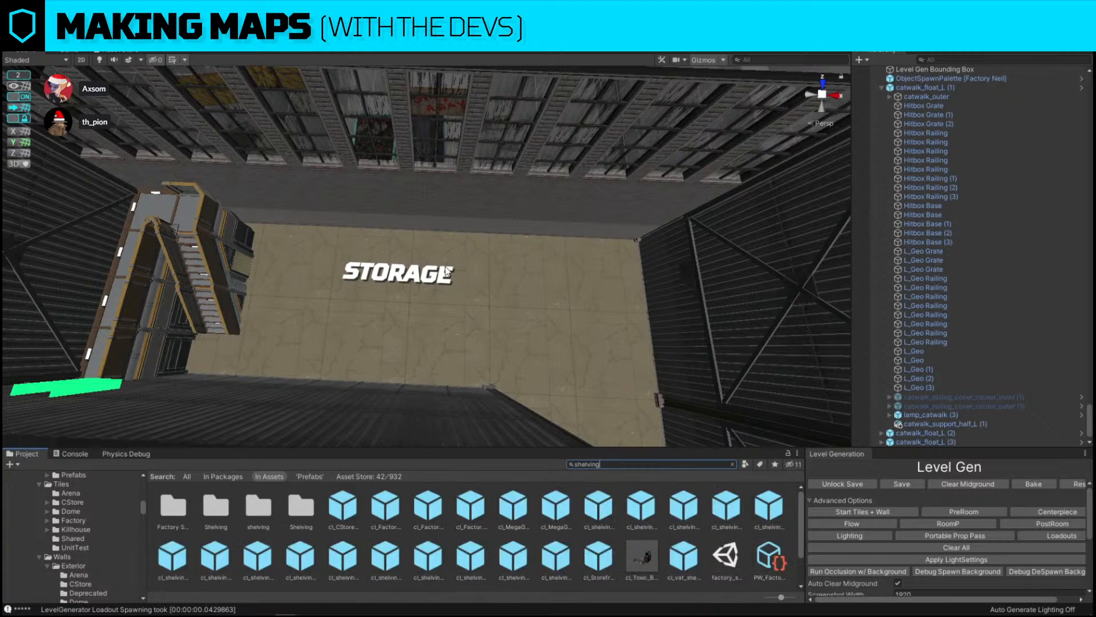
key(s)
right_drag(571, 342, 154, 258)
click(275, 414)
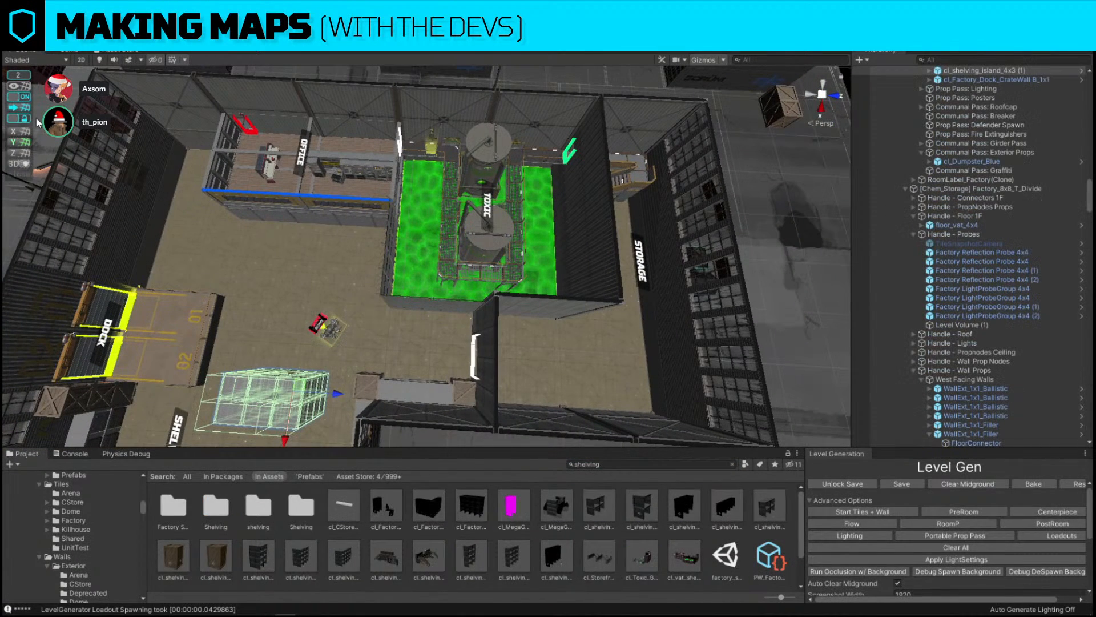
click(638, 349)
drag(638, 349, 599, 346)
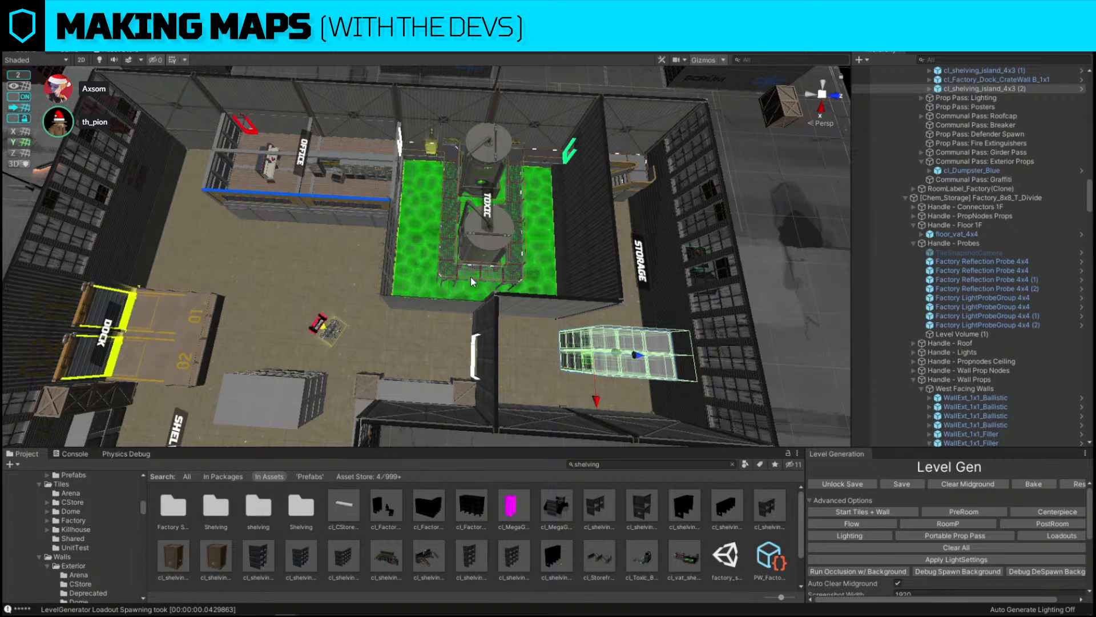
Replace the new shelving island with the cl_shelving_island_3x3 prefab
key(w)
right_drag(474, 277, 519, 279)
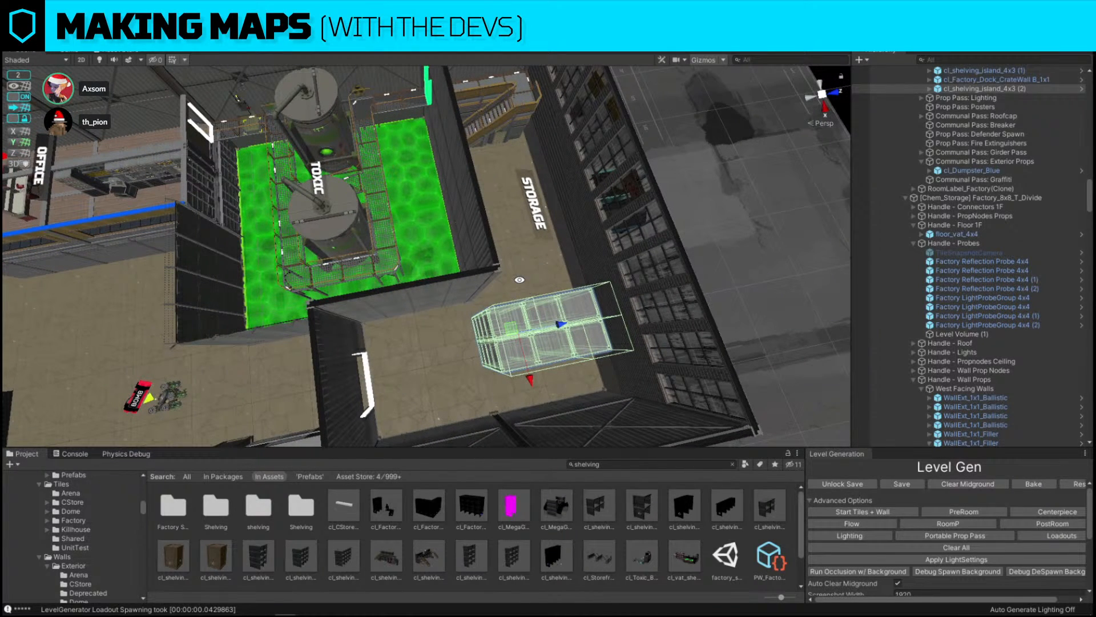
right_drag(523, 279, 526, 276)
key(w)
key(d)
key(ctrl+shift+r)
drag(250, 567, 552, 381)
click(728, 460)
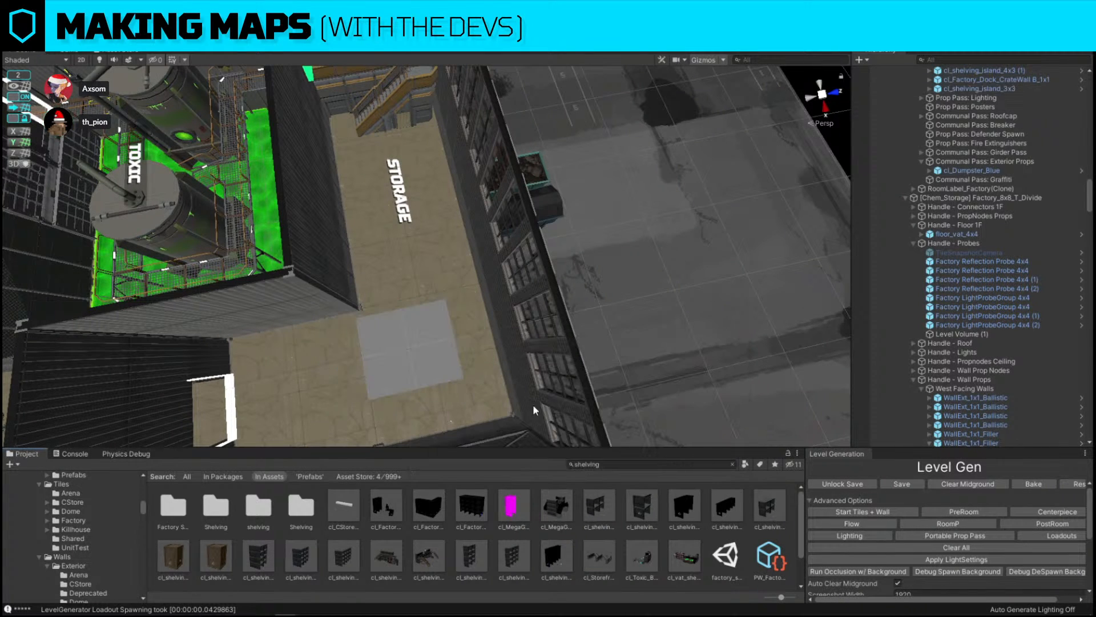
Move the 3x3 shelving island into the storage room next to the STORAGE label
click(441, 342)
key(w)
right_drag(441, 342, 560, 332)
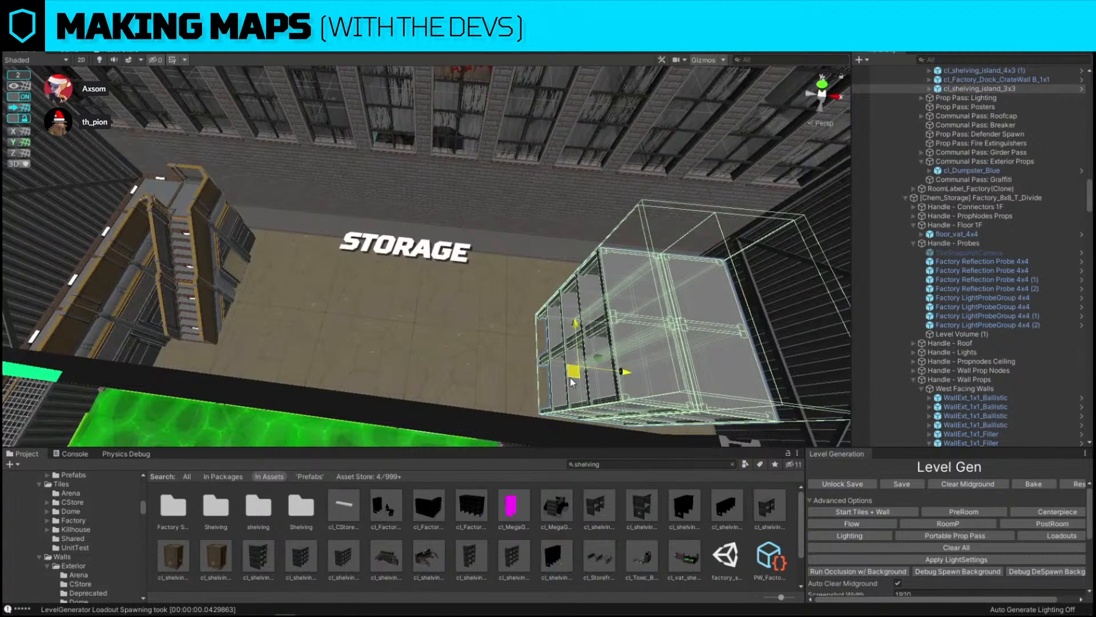
drag(575, 378, 411, 282)
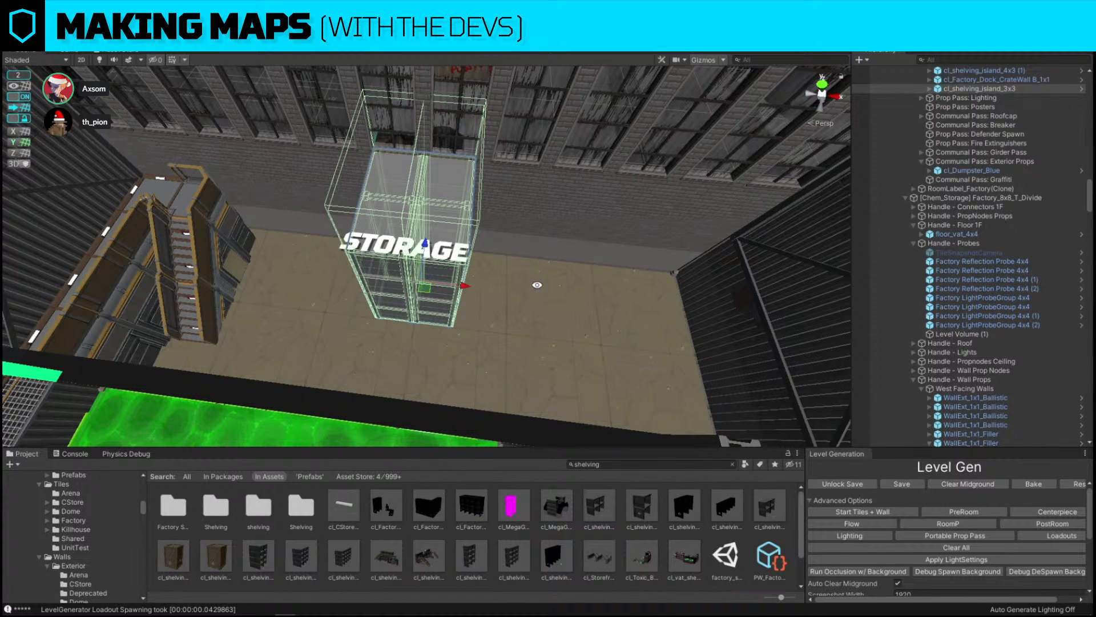
Nudge the 3x3 shelving island into position against the storage room wall
drag(469, 291, 424, 283)
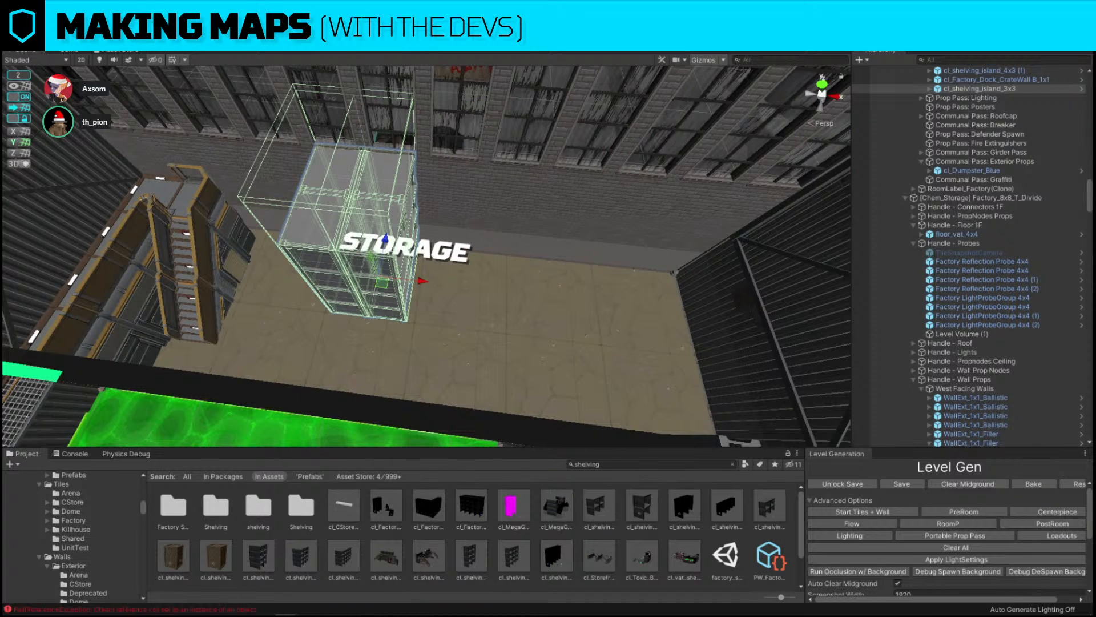
right_drag(424, 282, 543, 280)
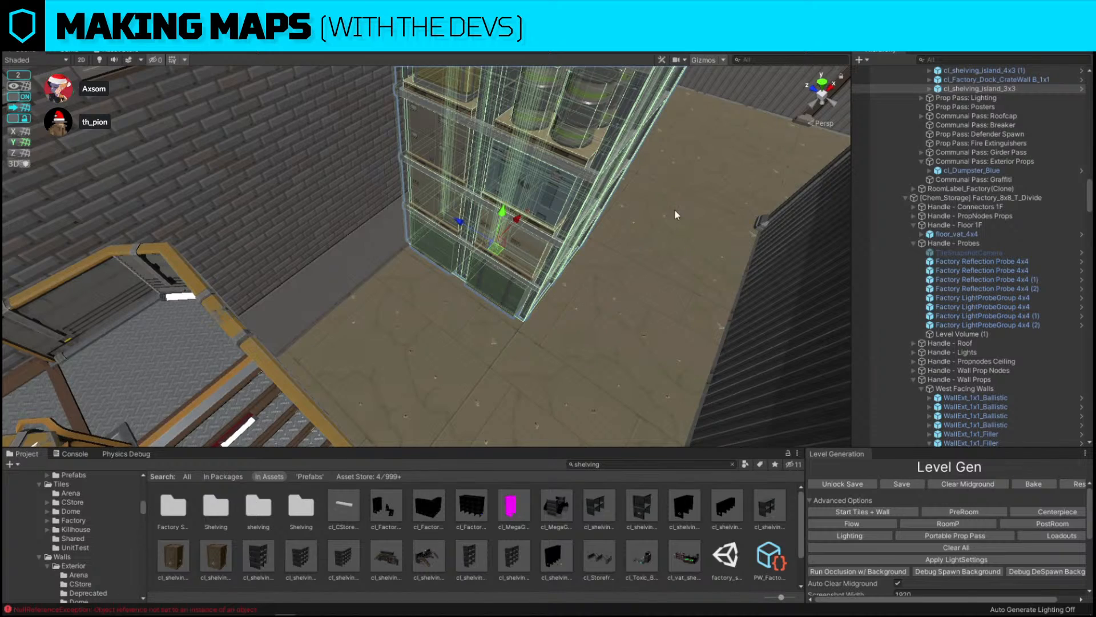
key(s)
right_drag(676, 214, 379, 316)
key(s)
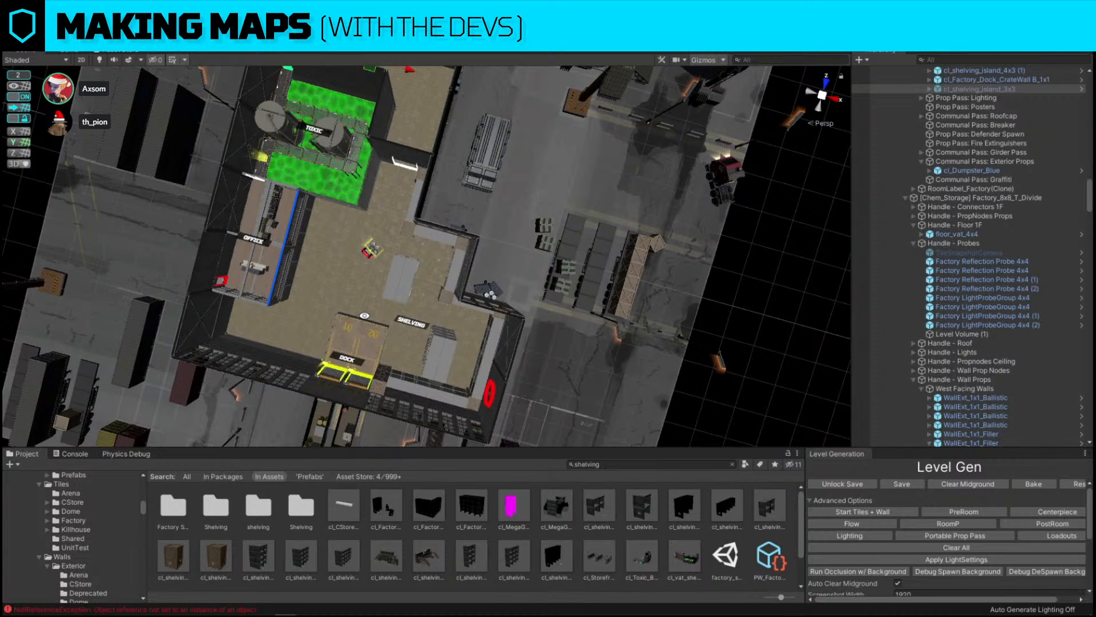
right_drag(365, 316, 421, 168)
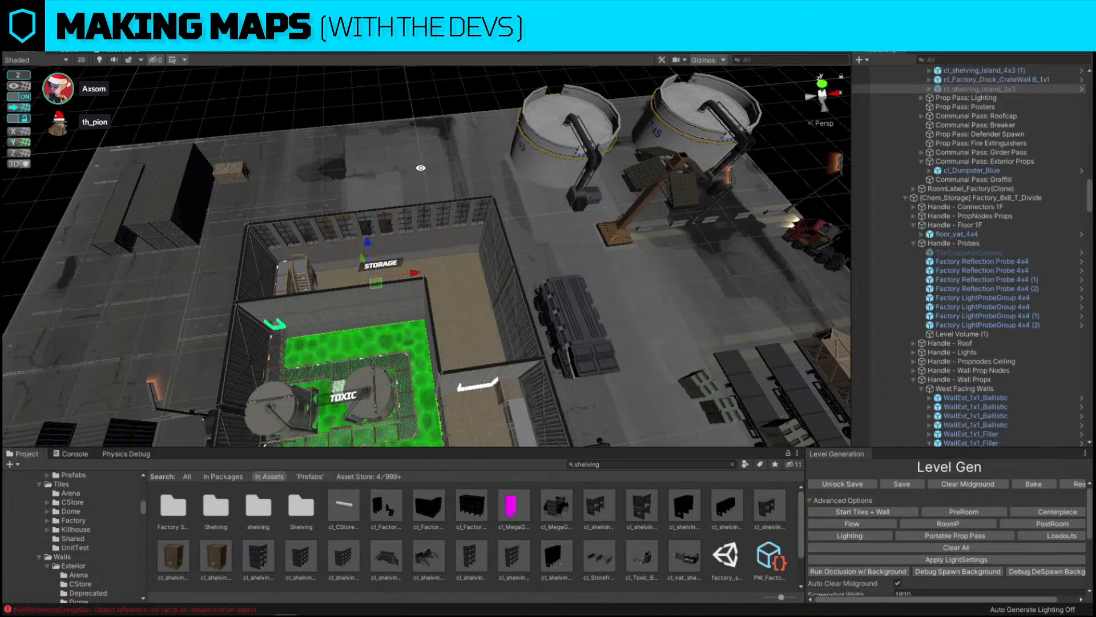
click(381, 100)
key(w)
right_drag(434, 102, 546, 324)
key(ctrl+z)
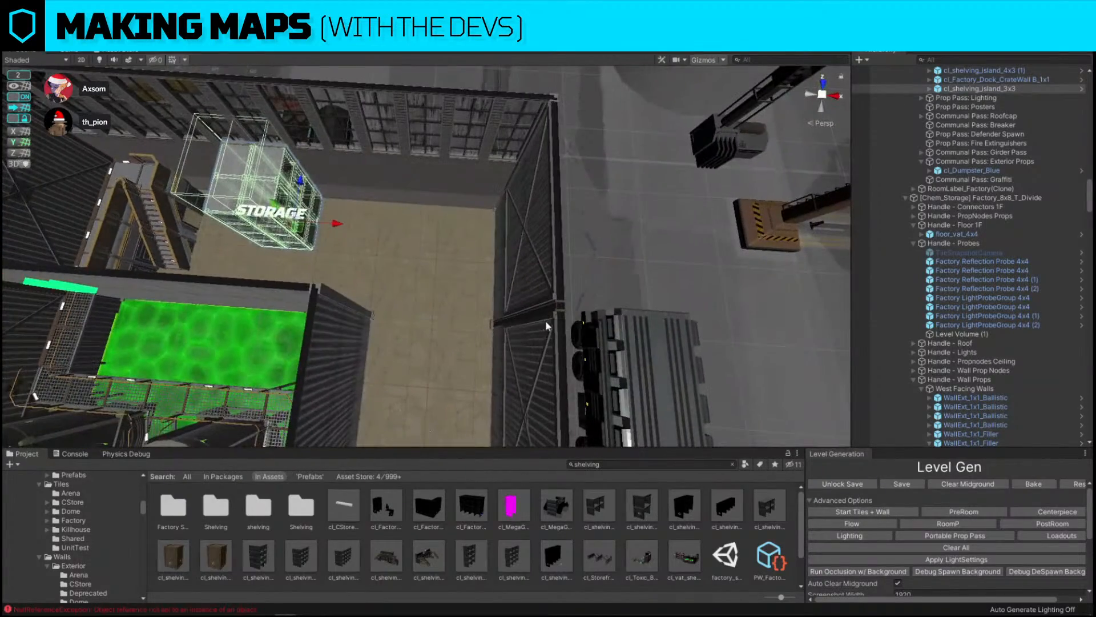
Duplicate the 3x3 shelving island and reposition the copy in the storage room
right_drag(483, 285, 483, 285)
key(ctrl+d)
drag(299, 229, 374, 338)
right_drag(491, 282, 391, 266)
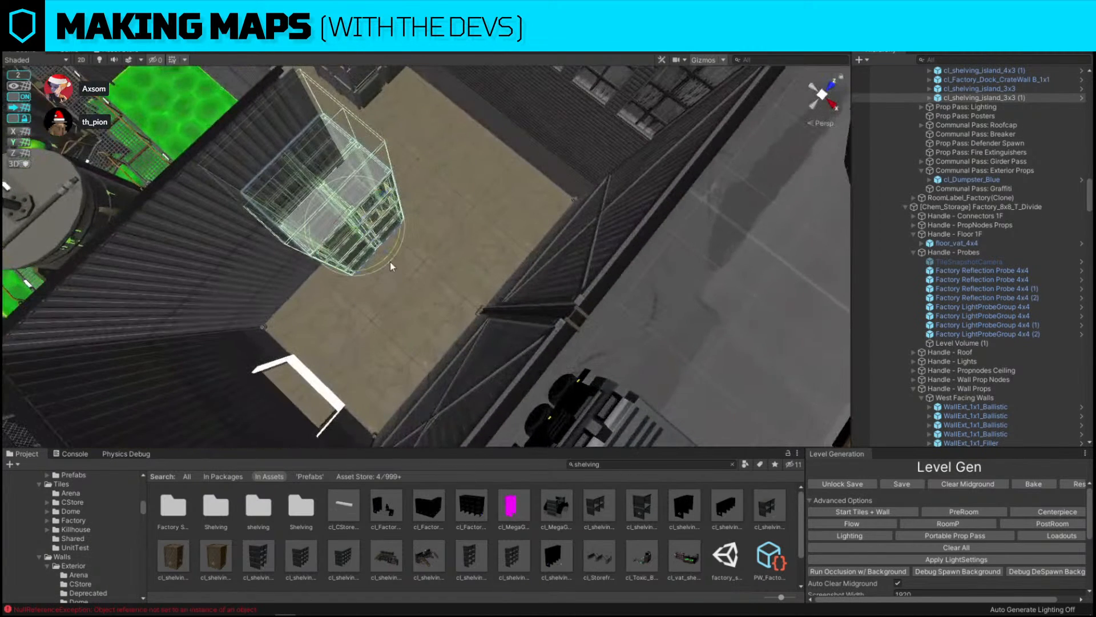
mouse_move(372, 268)
mouse_down()
mouse_move(493, 227)
mouse_move(418, 231)
mouse_move(381, 272)
mouse_up()
key(w)
right_drag(478, 209, 422, 359)
click(421, 358)
key(Delete)
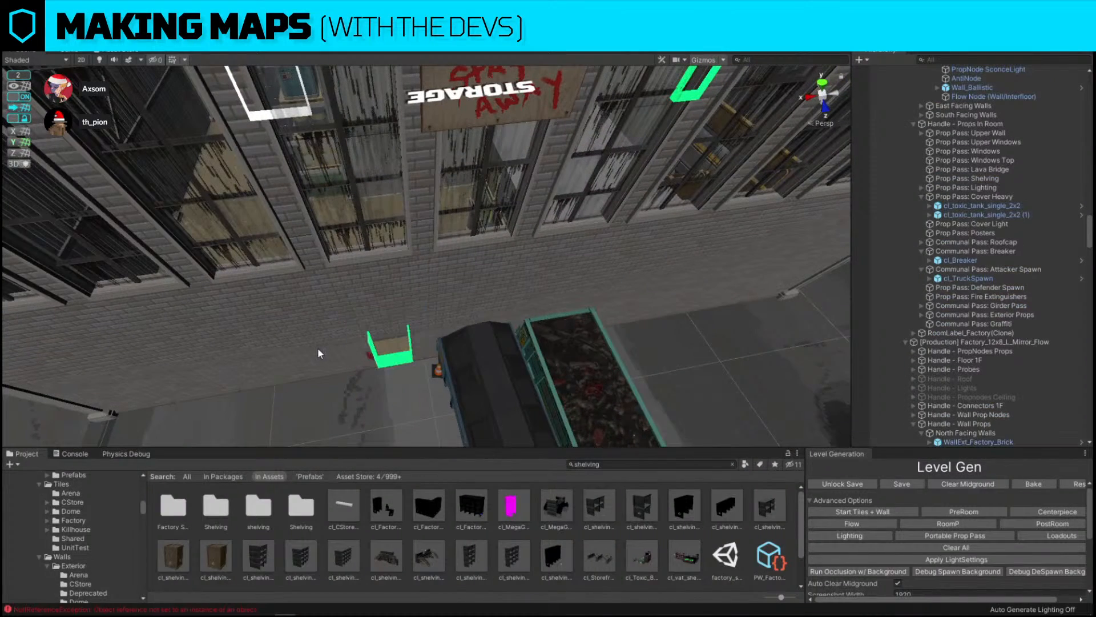
Move the construction dumpster across the production room toward the wall
click(533, 403)
right_drag(533, 403, 433, 272)
click(280, 257)
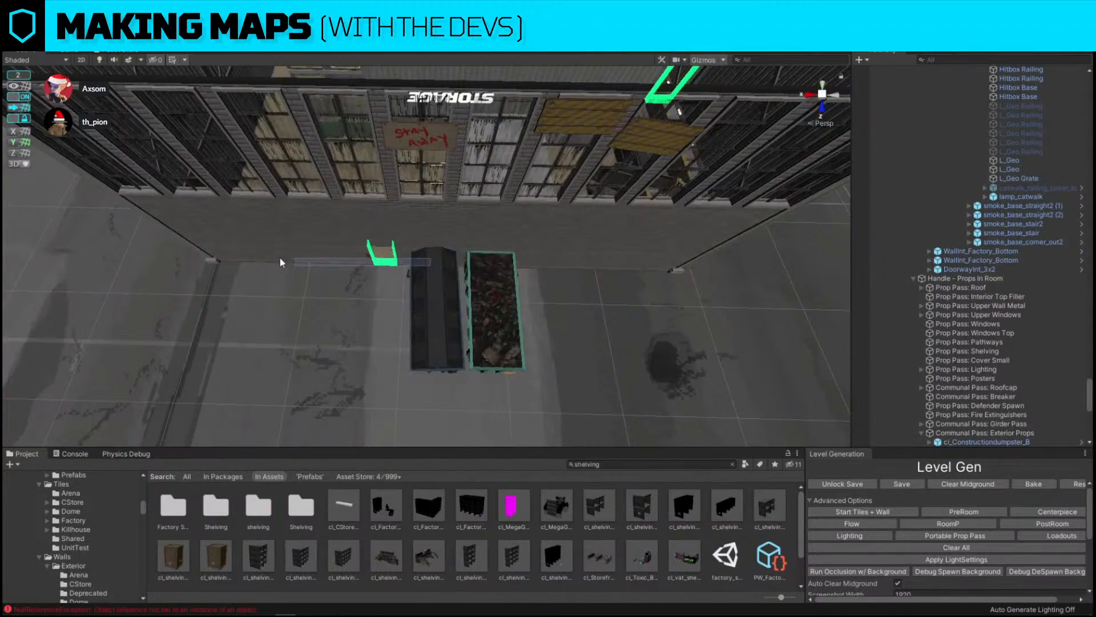
click(384, 263)
click(438, 275)
drag(421, 264, 227, 262)
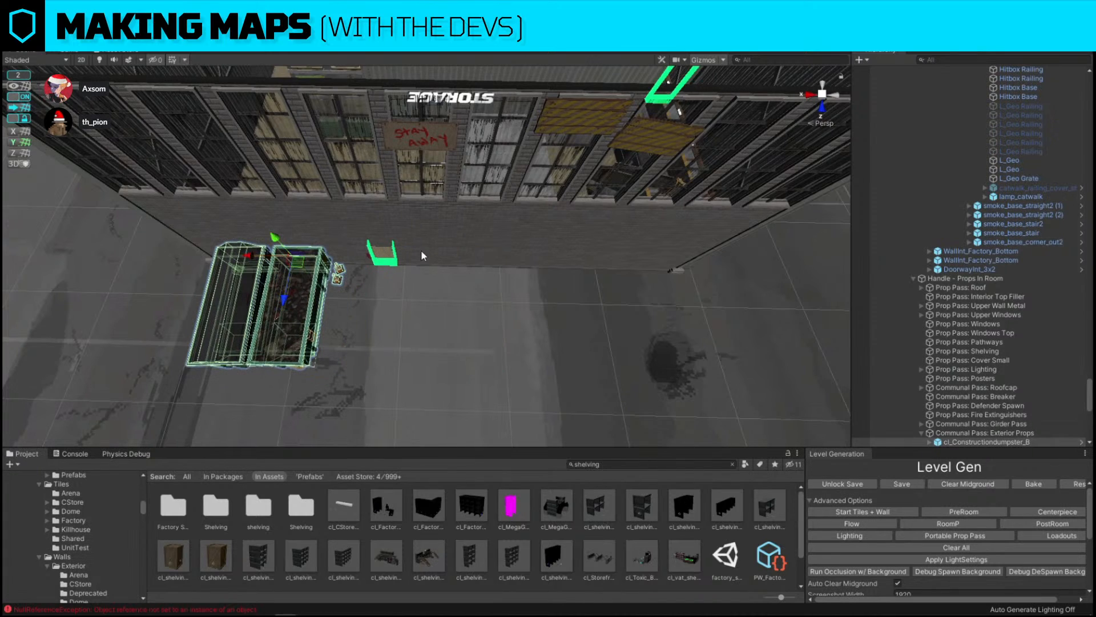
click(421, 252)
Search the assets for window square and replace the selected object with a window square wall prefab
click(661, 464)
text(window sa)
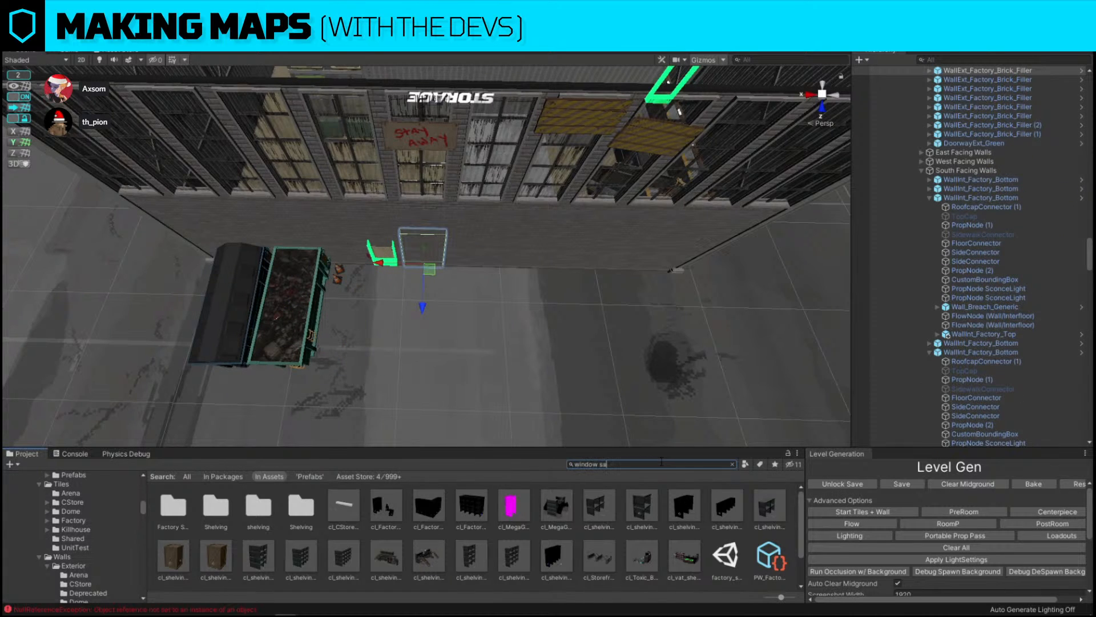
key(BackSpace)
text(mall)
key(ctrl+shift+r)
drag(181, 506, 535, 385)
click(731, 464)
Move the new window square piece into place and clear the asset search
right_drag(541, 358, 375, 178)
click(361, 295)
click(26, 97)
right_drag(400, 234, 528, 257)
drag(593, 284, 504, 277)
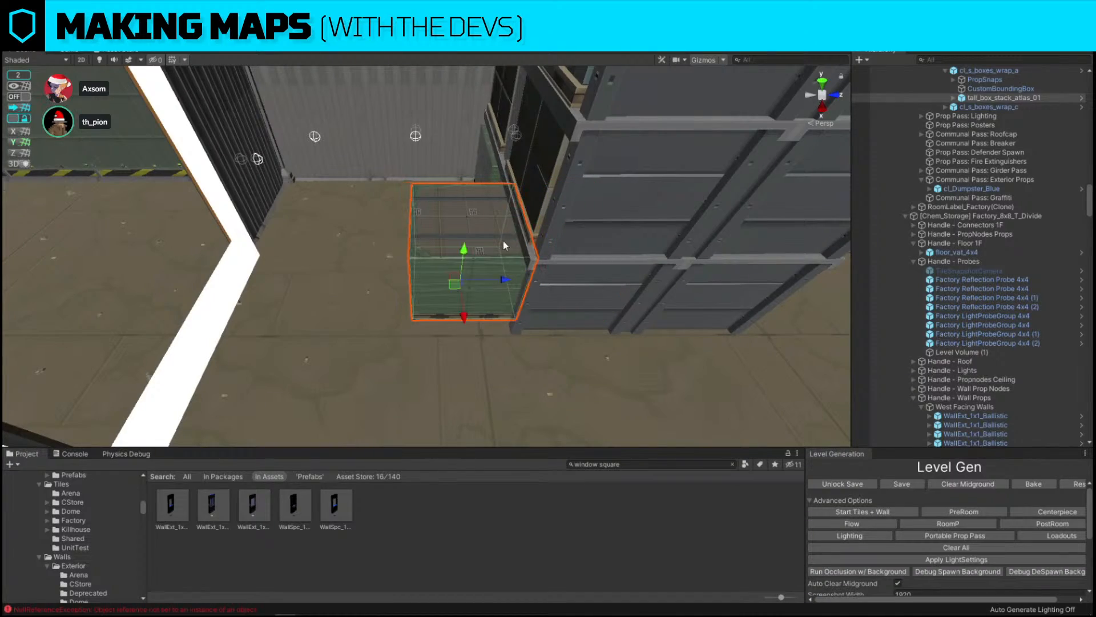
right_drag(506, 242, 402, 183)
click(661, 465)
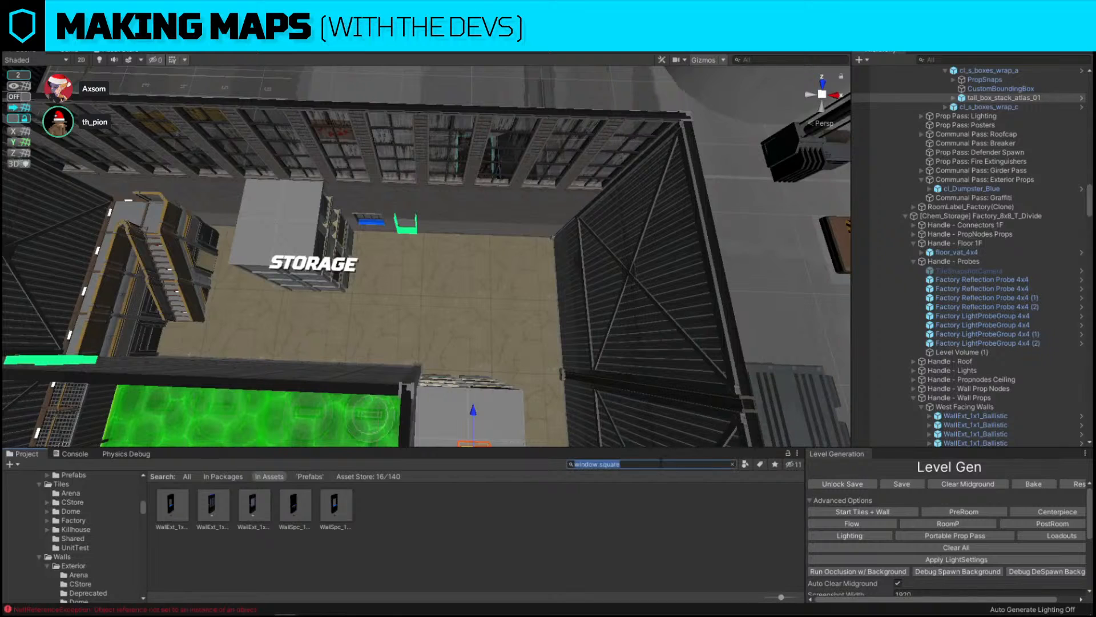
text(a)
key(BackSpace)
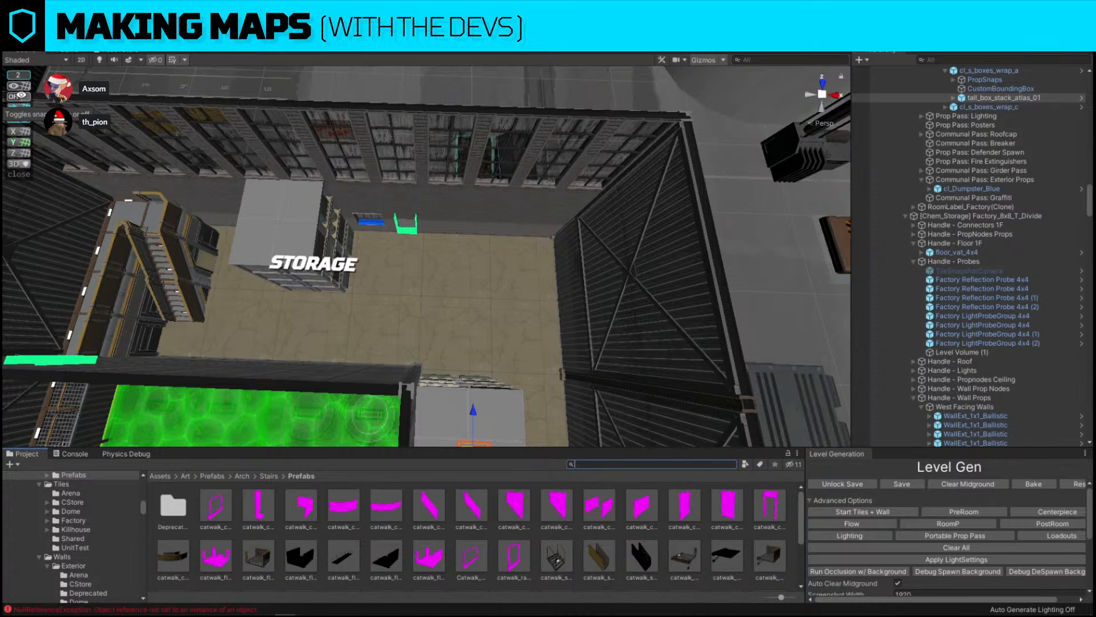
Duplicate the 3x3 shelving island again and place the copy in the storage room's open floor
click(22, 98)
click(302, 220)
alt+drag(390, 210, 669, 287)
key(ctrl+d)
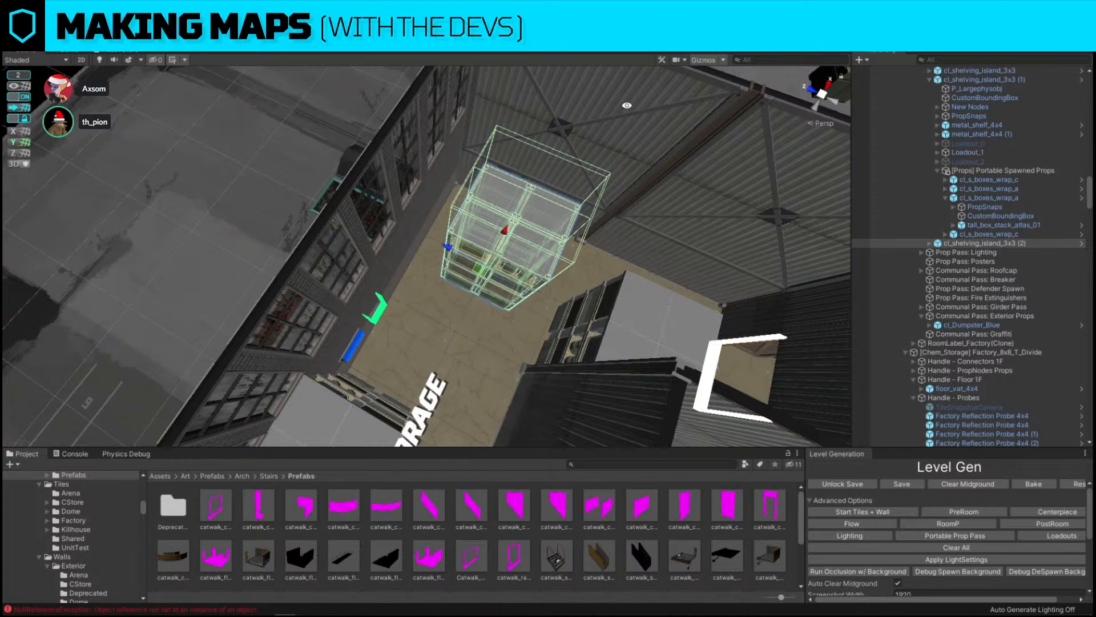
alt+drag(613, 155, 421, 210)
drag(391, 264, 388, 239)
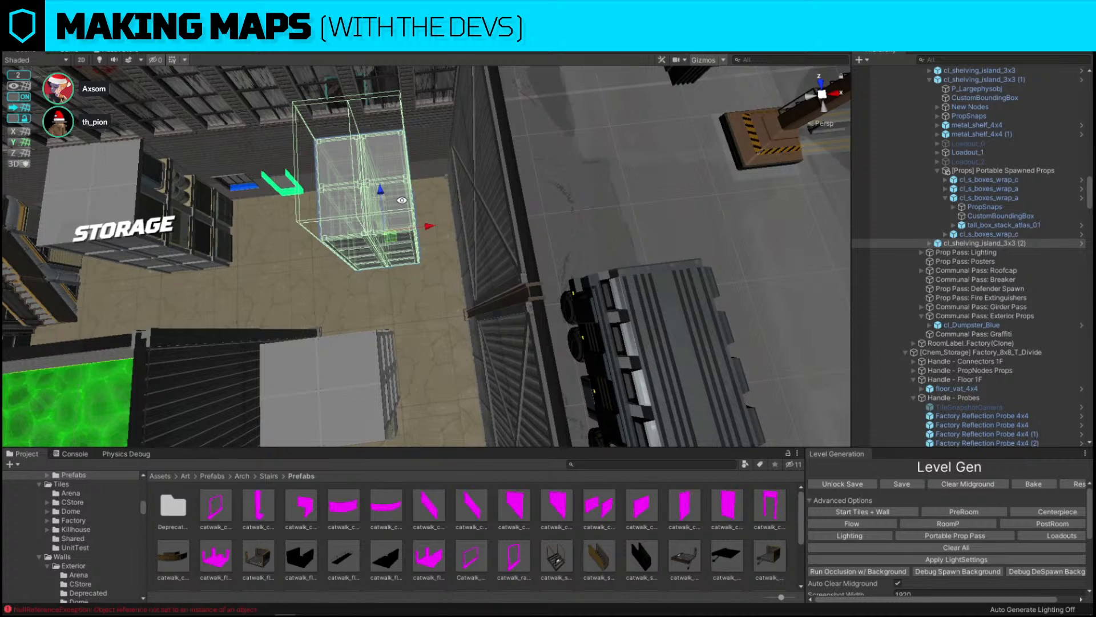
right_drag(552, 312, 531, 300)
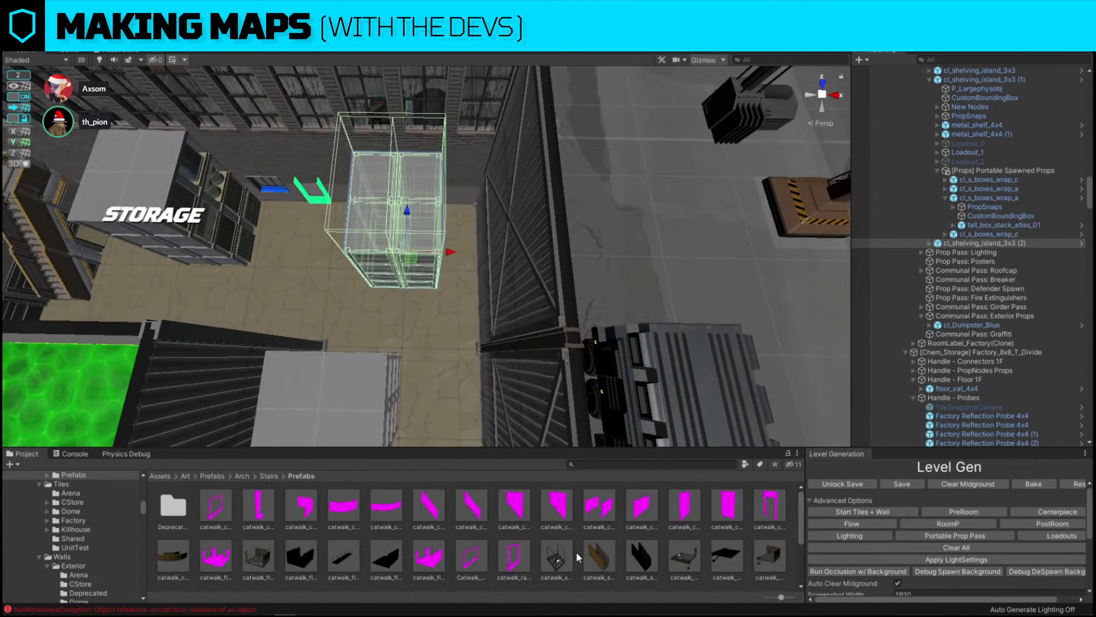
Search for accident assets and replace the new shelving copy with the cl_Factory_Cover_OilSpill_Accident prefab
scroll(577, 548, down, 3)
scroll(578, 547, up, 3)
click(641, 464)
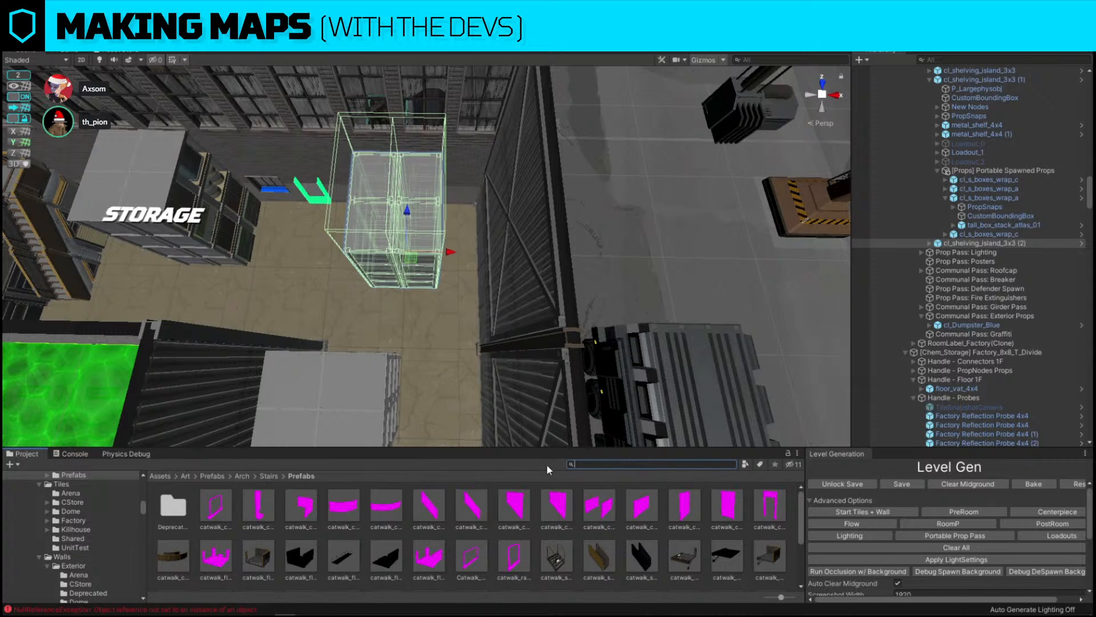
text(accident)
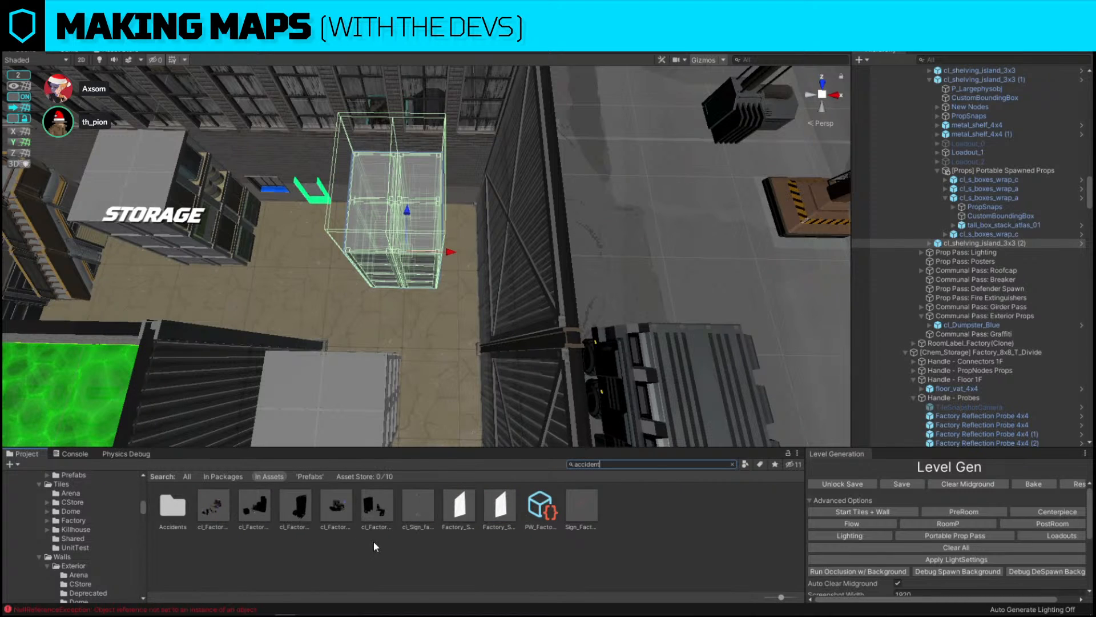
key(ctrl+shift+r)
drag(332, 511, 548, 387)
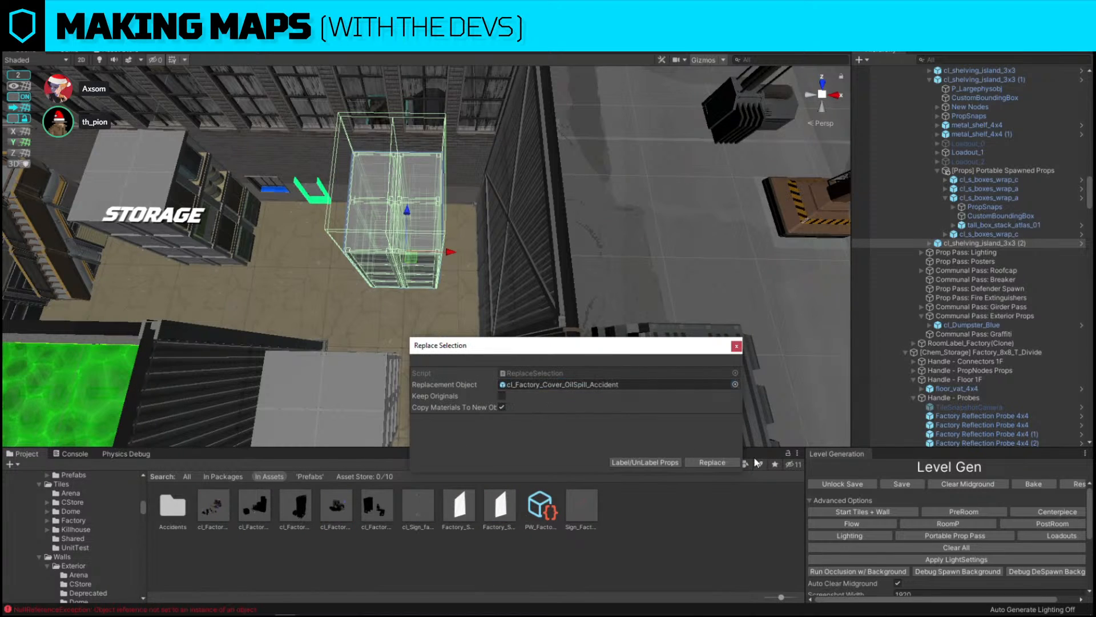
click(730, 462)
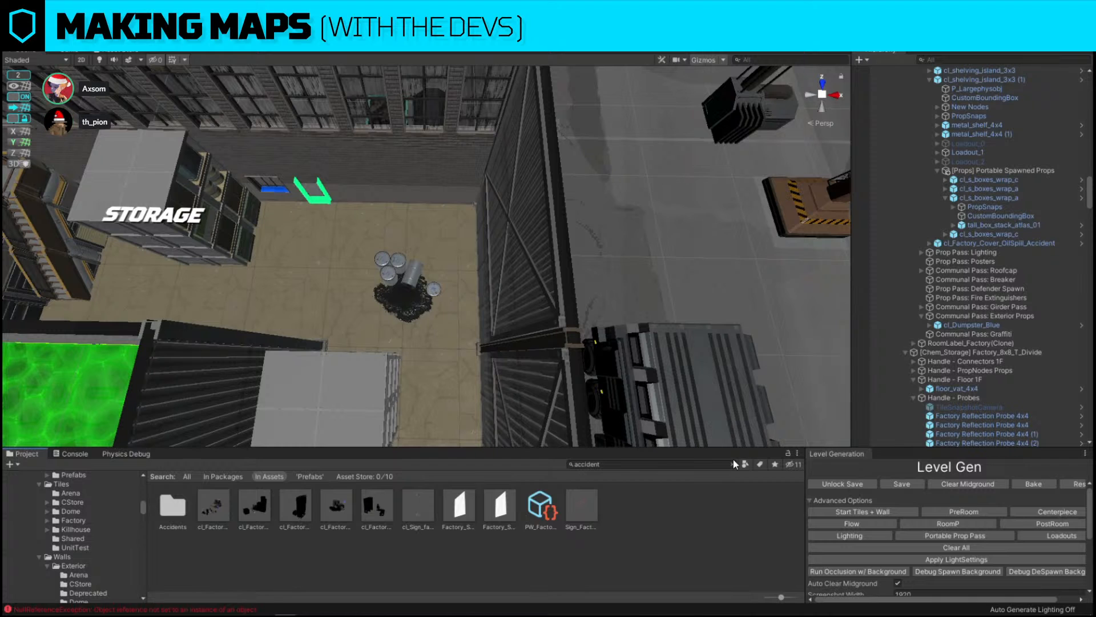
Reposition the oil spill accident prop within the storage room
click(415, 276)
key(f)
alt+drag(308, 270, 526, 213)
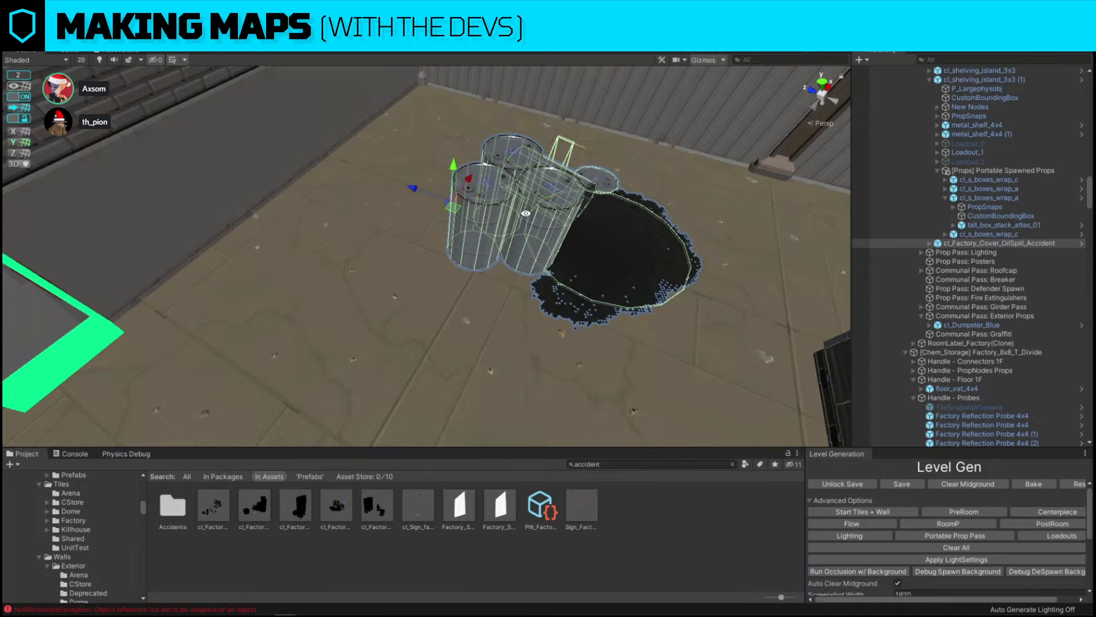
alt+drag(526, 213, 491, 165)
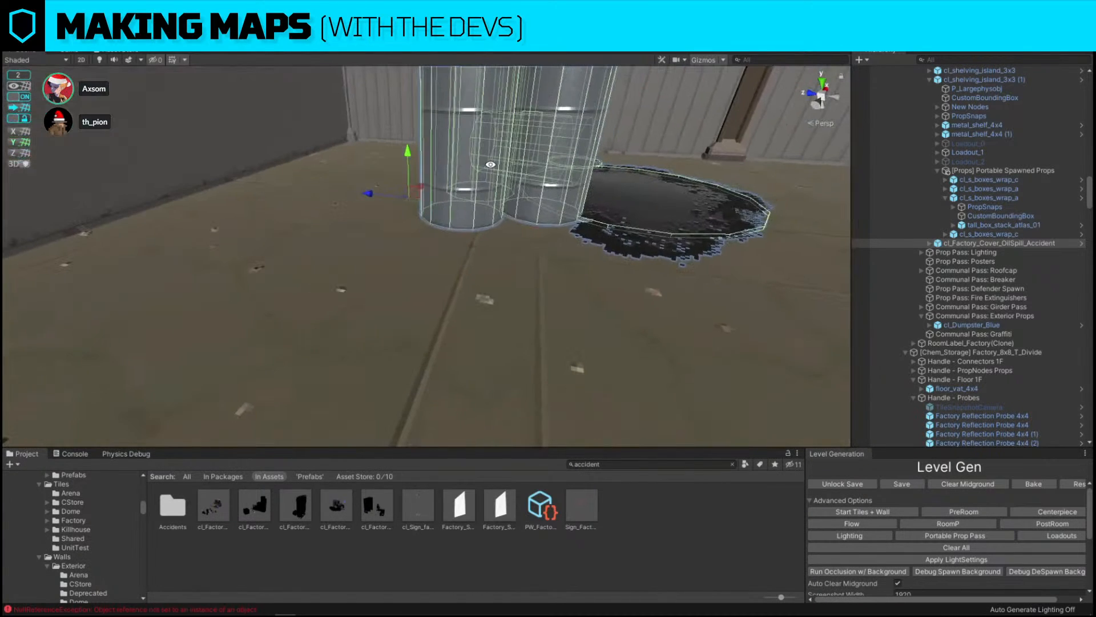
drag(406, 147, 251, 318)
drag(370, 196, 373, 168)
key(s)
right_drag(372, 168, 381, 153)
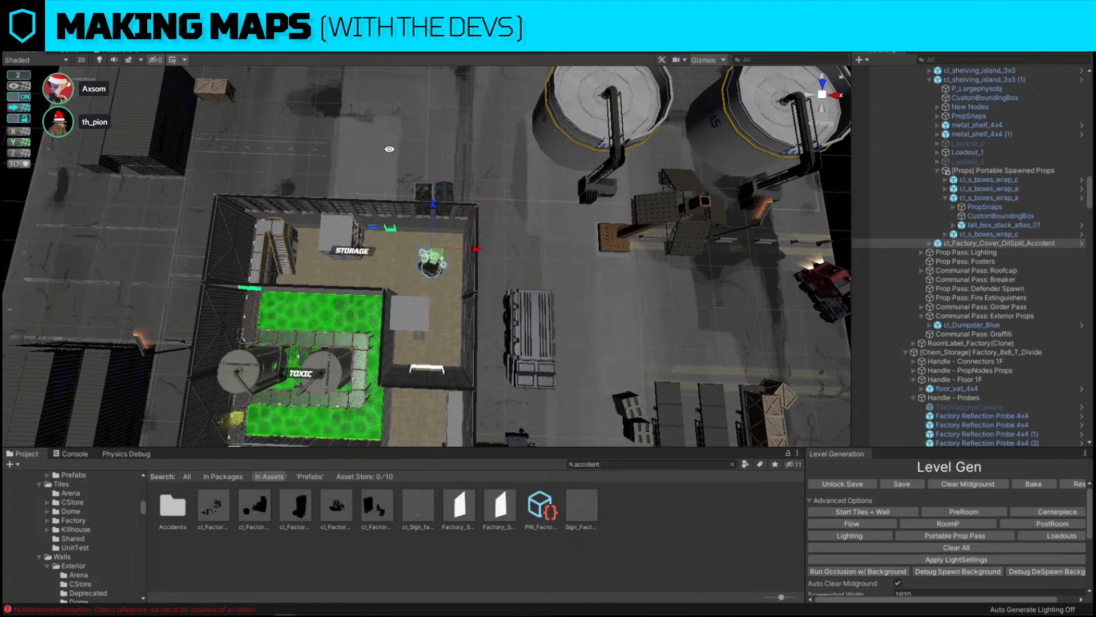
Inspect the upper factory windows along the storage room wall
right_drag(421, 184, 453, 86)
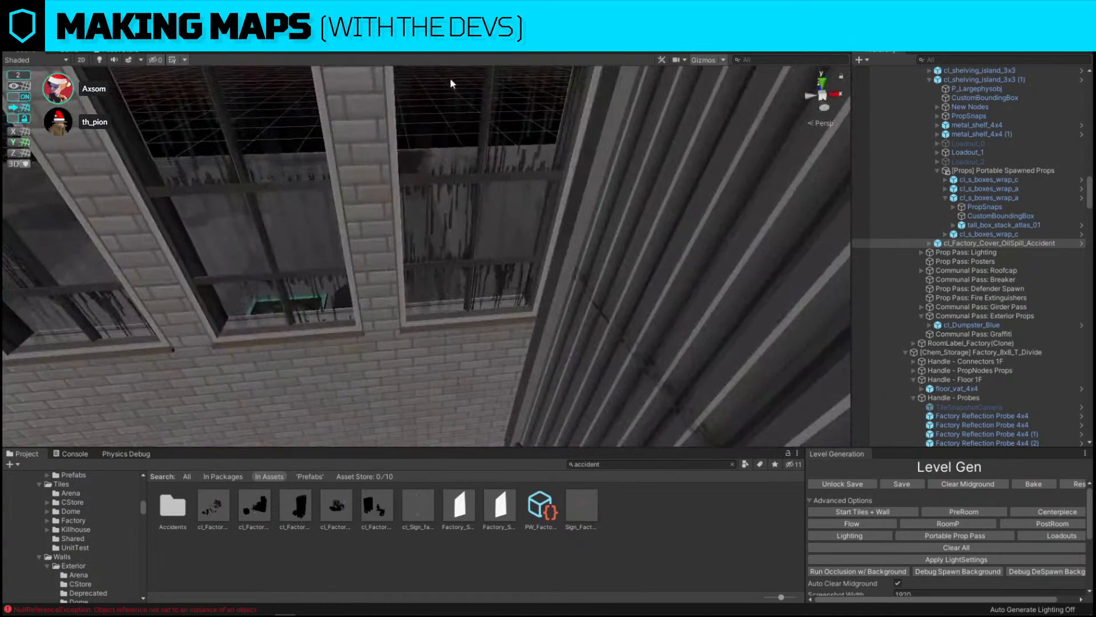
click(477, 182)
click(477, 179)
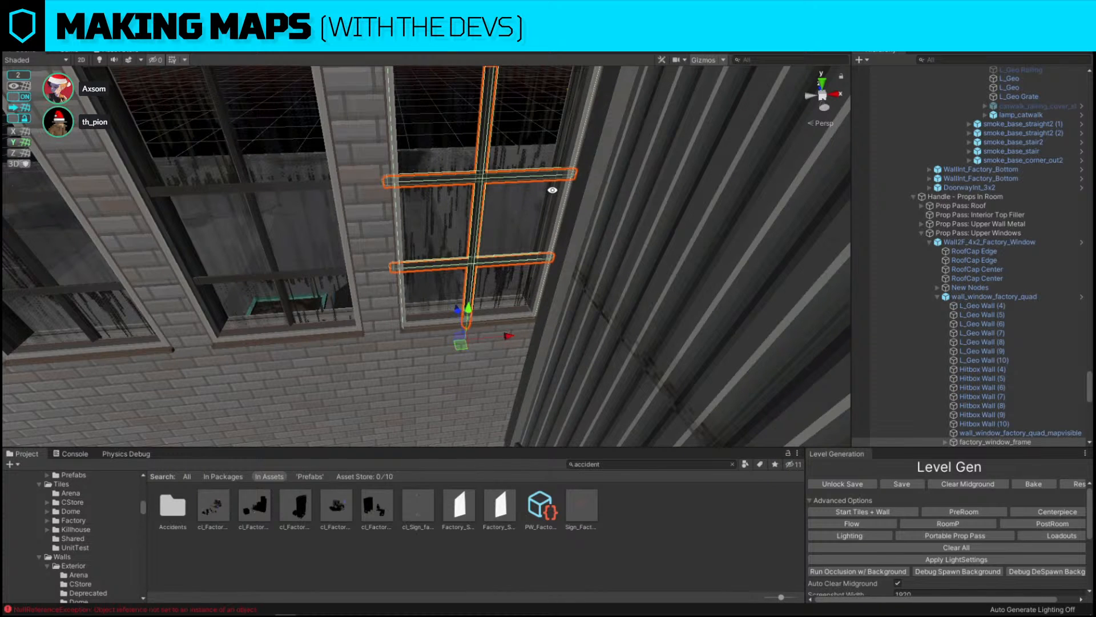
alt+drag(552, 190, 553, 191)
right_drag(520, 231, 510, 176)
key(s)
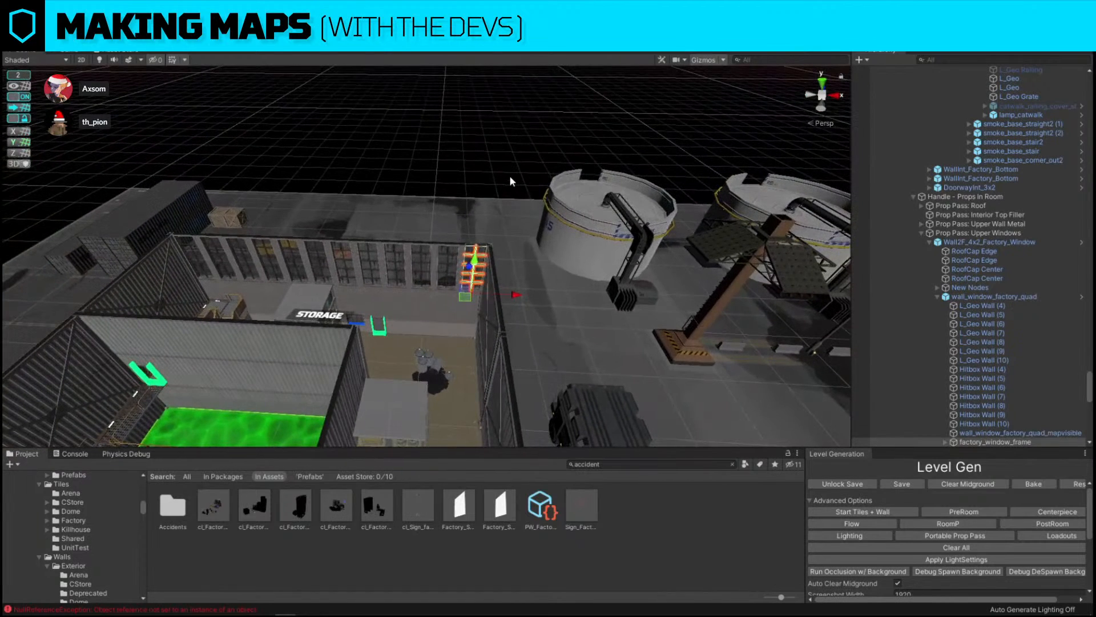
click(509, 176)
alt+drag(509, 176, 511, 213)
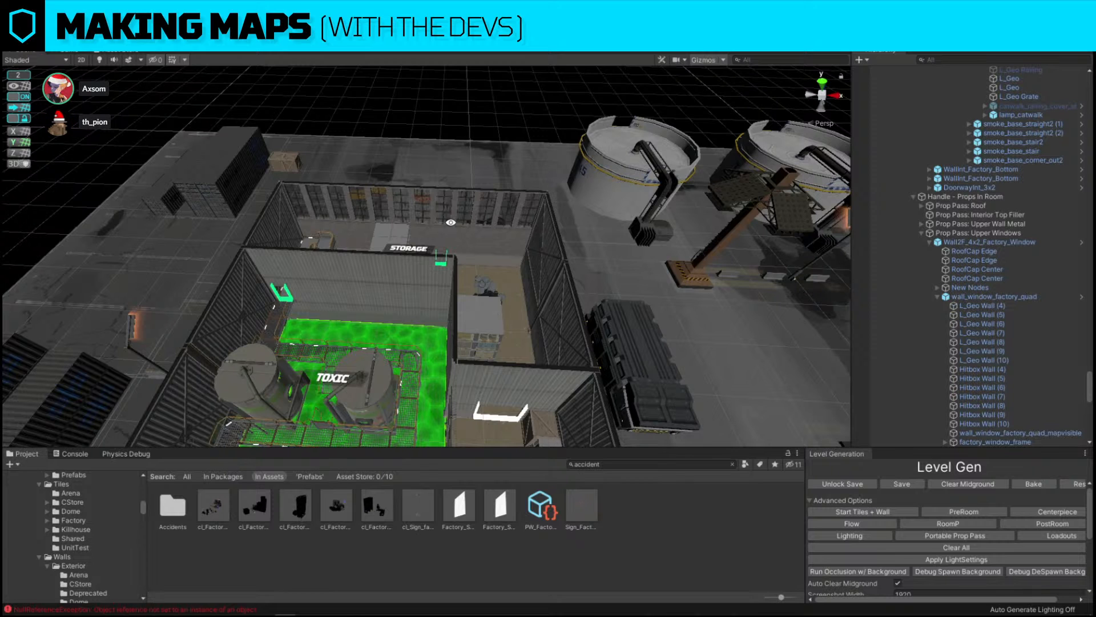
Move a single stoop railing to the corner of the dock platform
right_drag(443, 194, 702, 227)
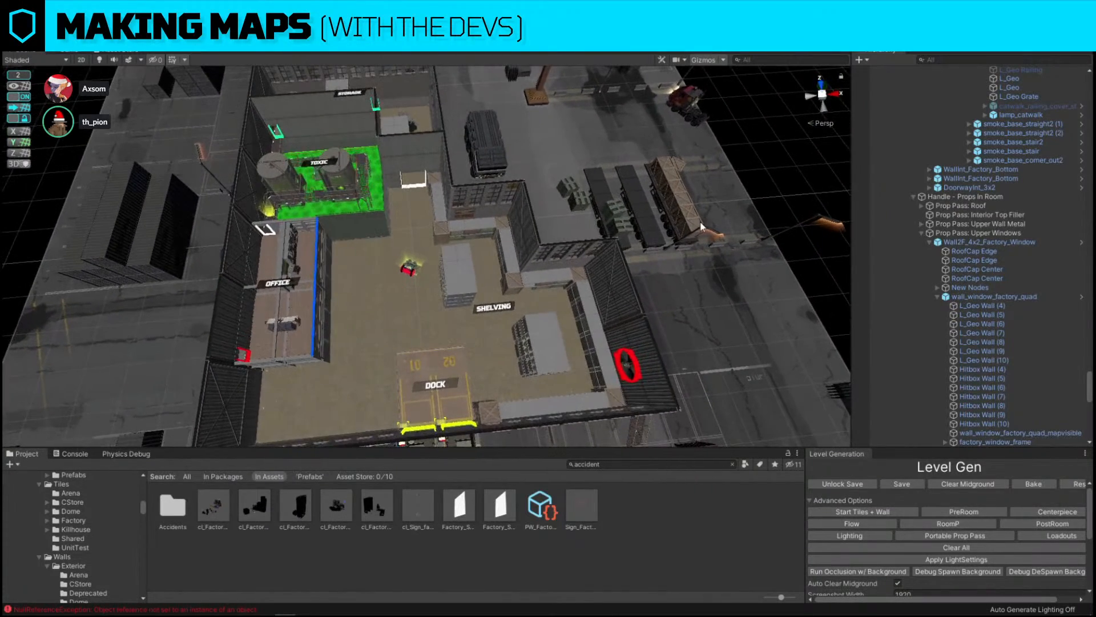
click(711, 465)
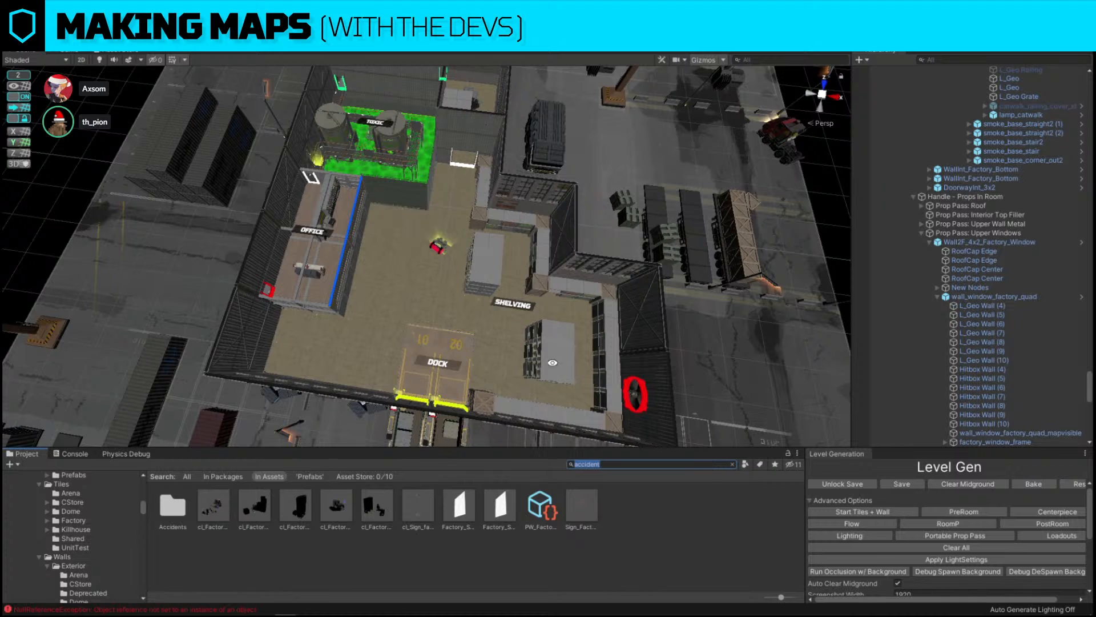
alt+drag(402, 194, 365, 113)
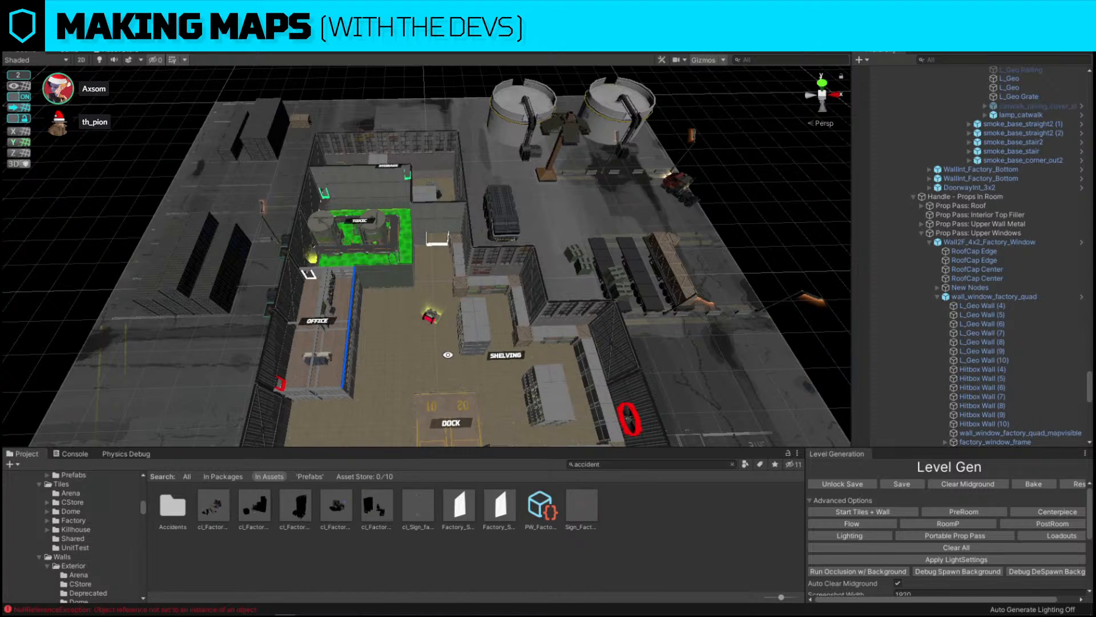
right_drag(508, 331, 389, 322)
click(393, 325)
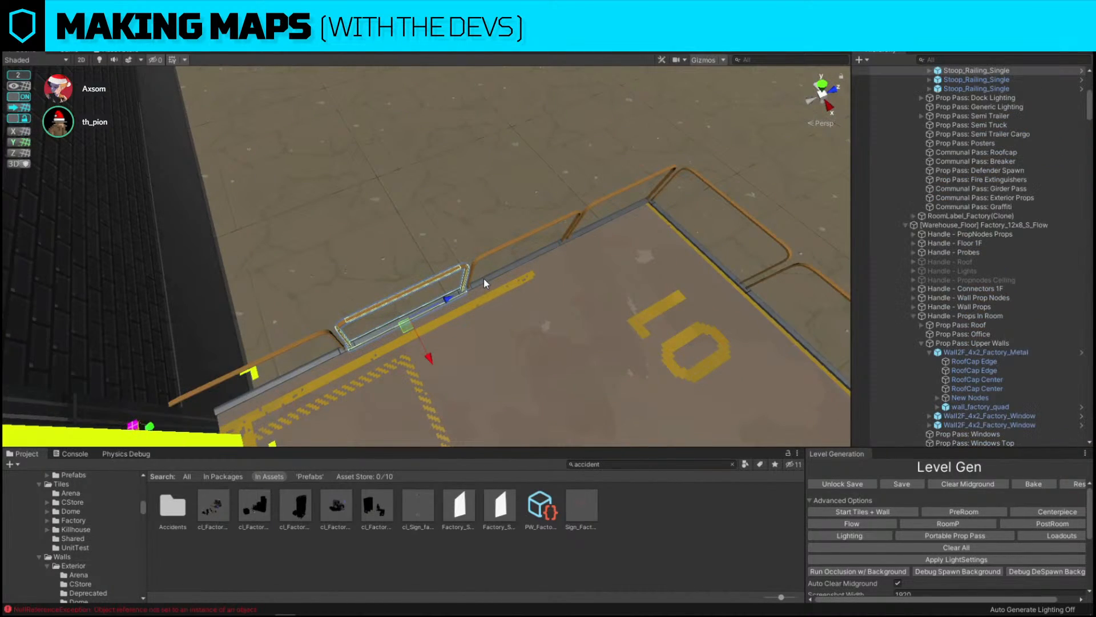
drag(485, 279, 579, 240)
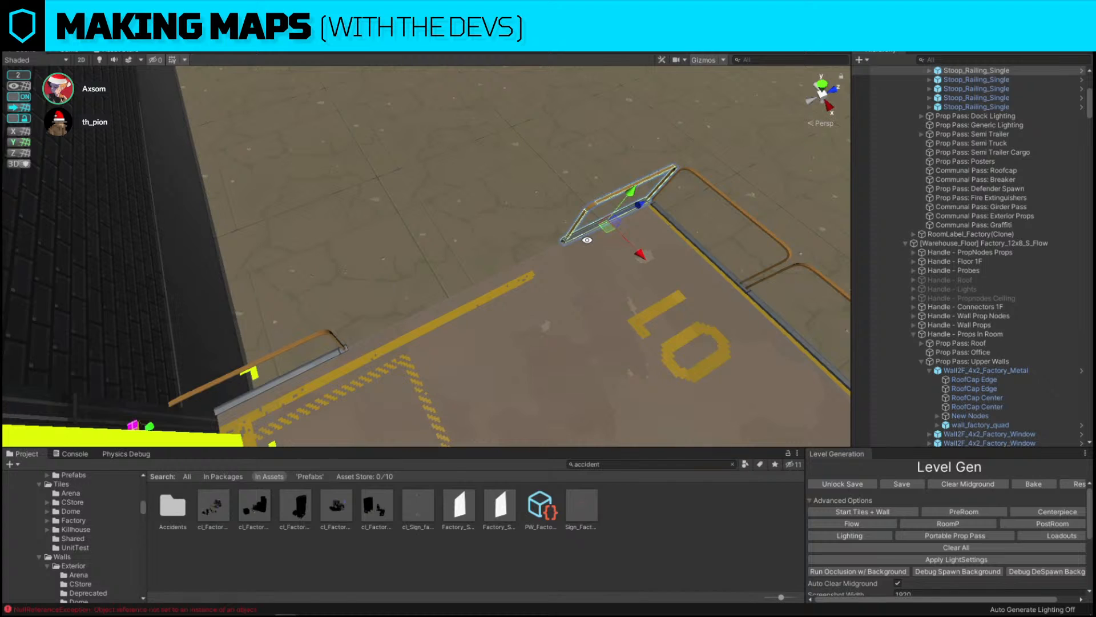
Duplicate the stoop railing and place the copy along the dock platform edge
key(ctrl+d)
drag(643, 204, 522, 275)
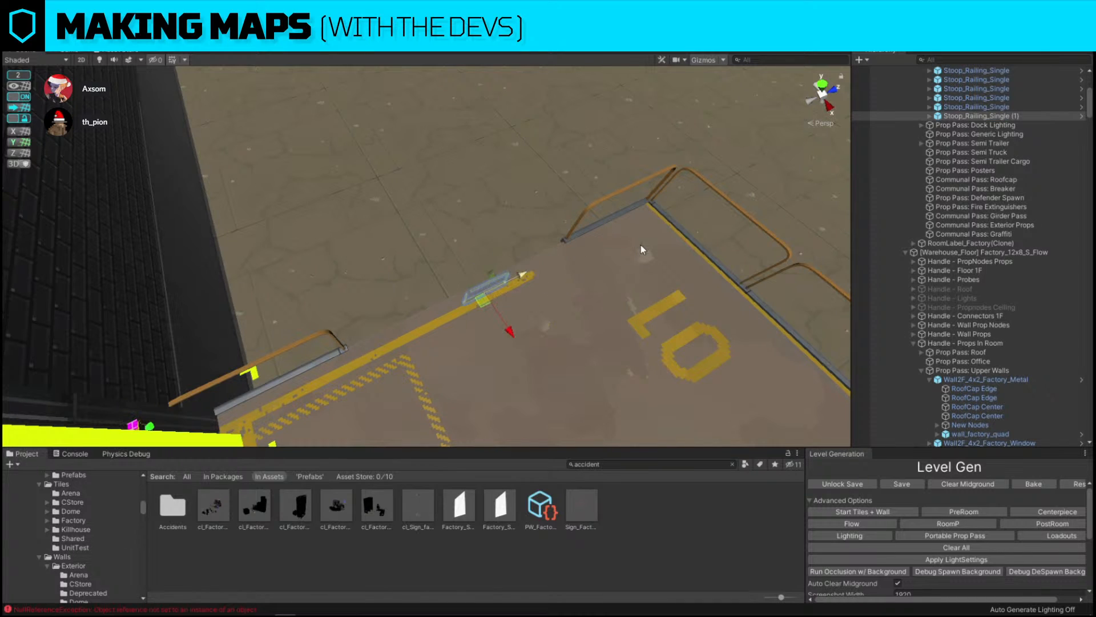
key(ctrl+z)
drag(644, 204, 508, 270)
Search the project assets for Conveyor prefabs
click(613, 466)
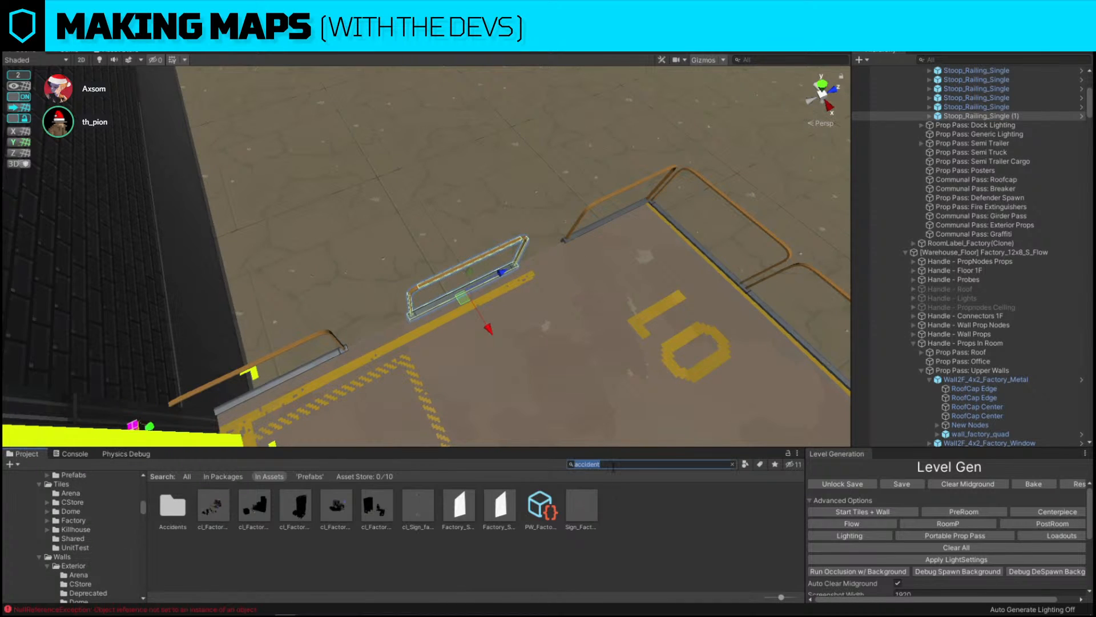
text(Conveyor)
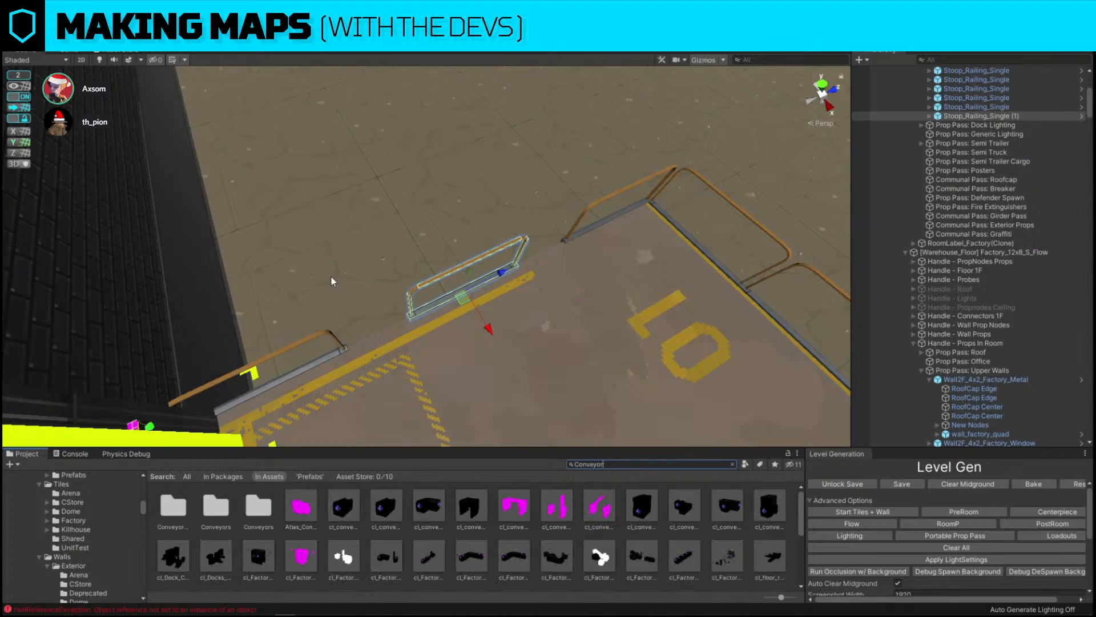
scroll(333, 281, down, 5)
alt+drag(333, 282, 714, 289)
scroll(703, 291, down, 4)
scroll(701, 291, down, 1)
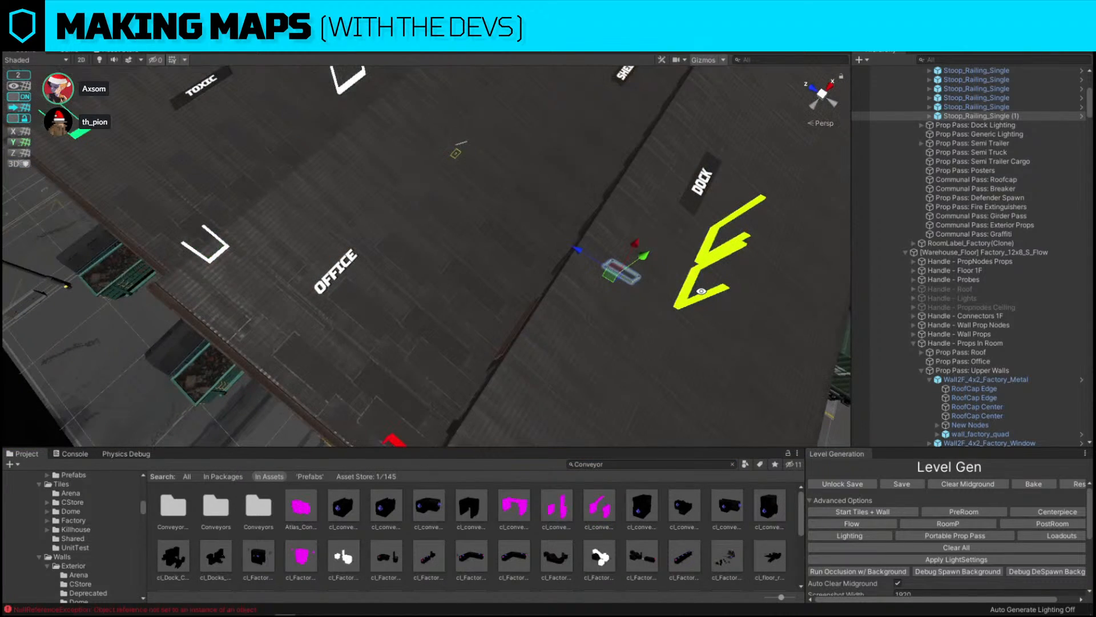
scroll(571, 234, up, 5)
alt+drag(570, 232, 439, 177)
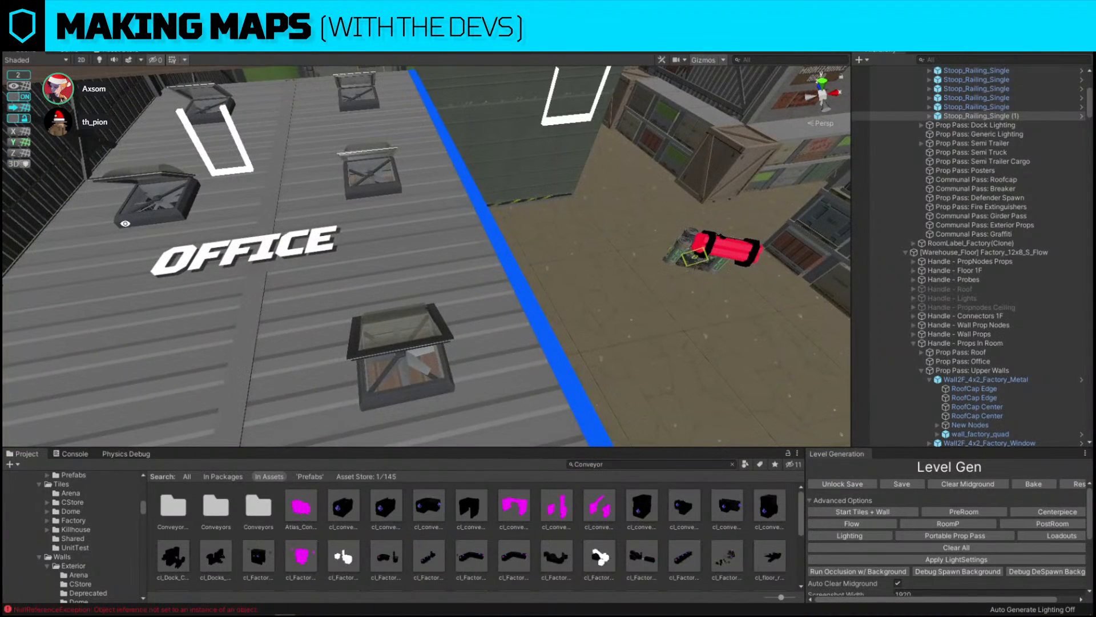
alt+drag(551, 222, 259, 177)
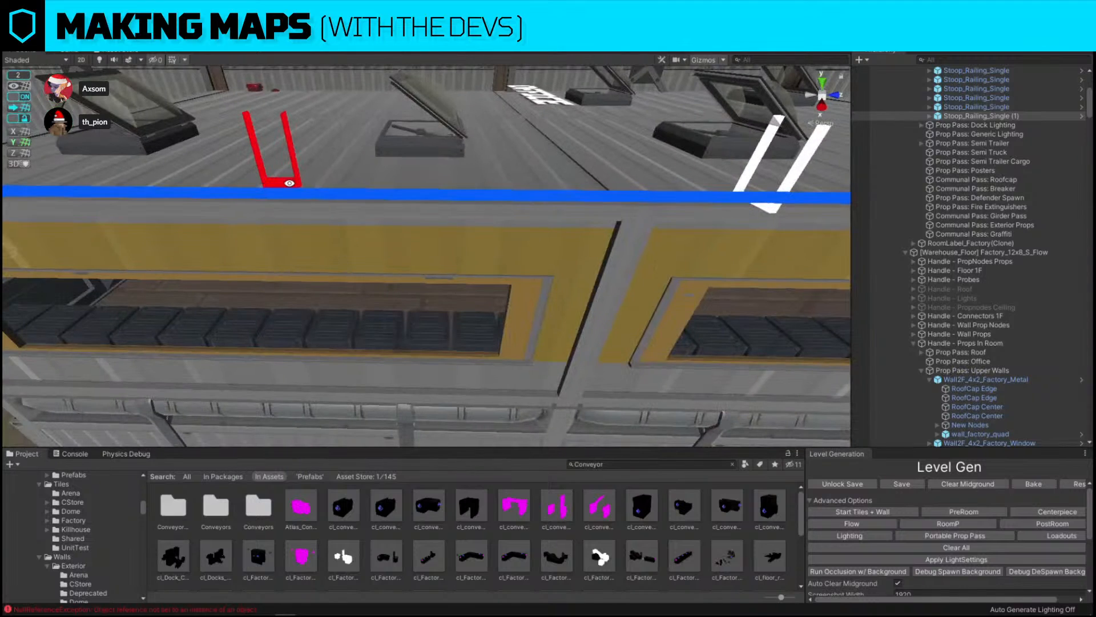
right_drag(260, 178, 340, 188)
key(s)
key(a)
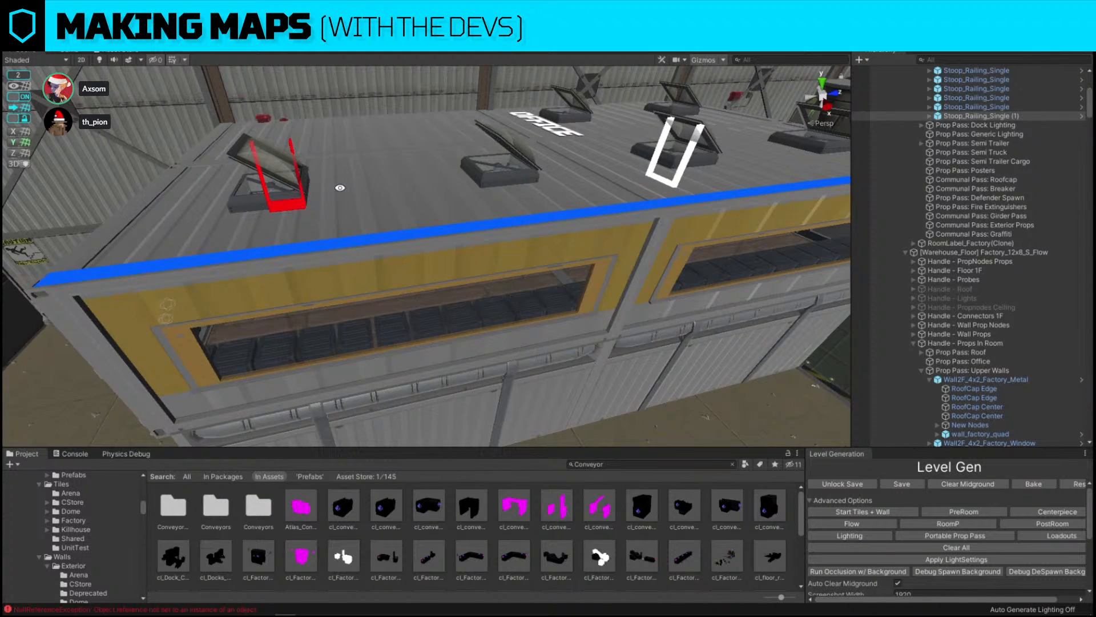
key(Print)
drag(117, 146, 711, 302)
click(721, 210)
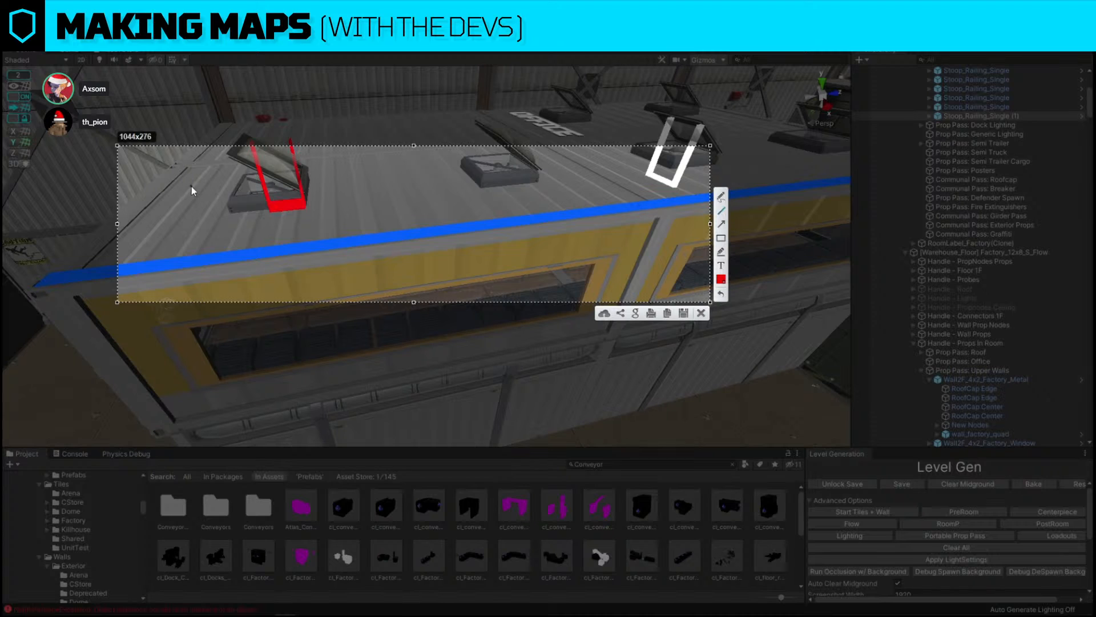
mouse_move(191, 186)
mouse_down()
mouse_move(163, 244)
mouse_move(149, 238)
mouse_move(558, 191)
mouse_up()
mouse_move(558, 191)
mouse_down()
mouse_move(519, 172)
mouse_move(508, 146)
mouse_move(197, 170)
mouse_move(186, 193)
mouse_up()
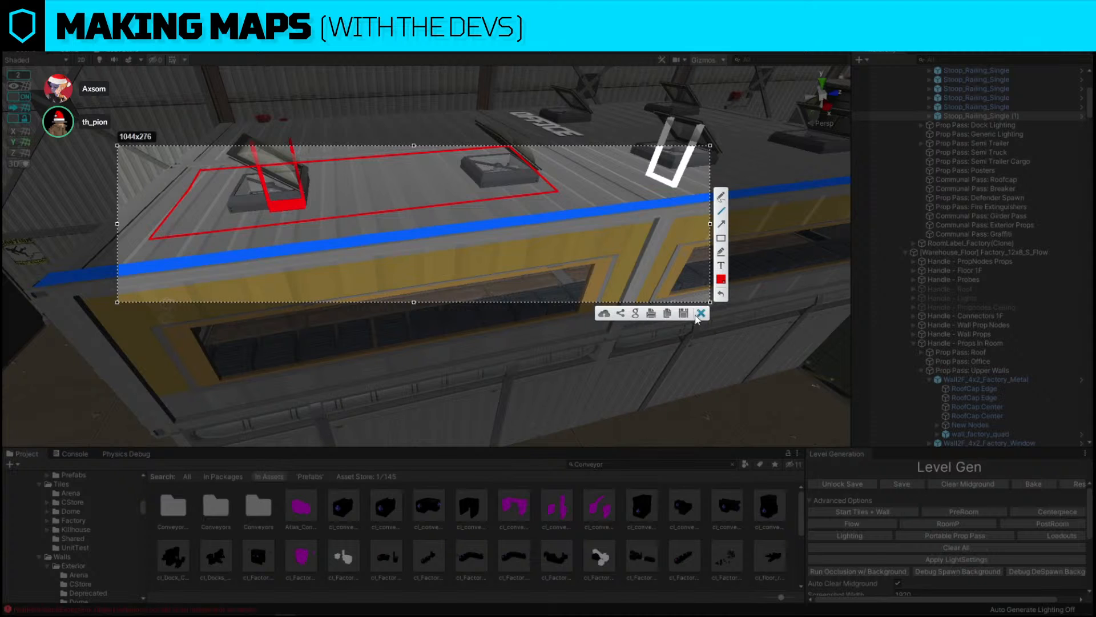
click(699, 313)
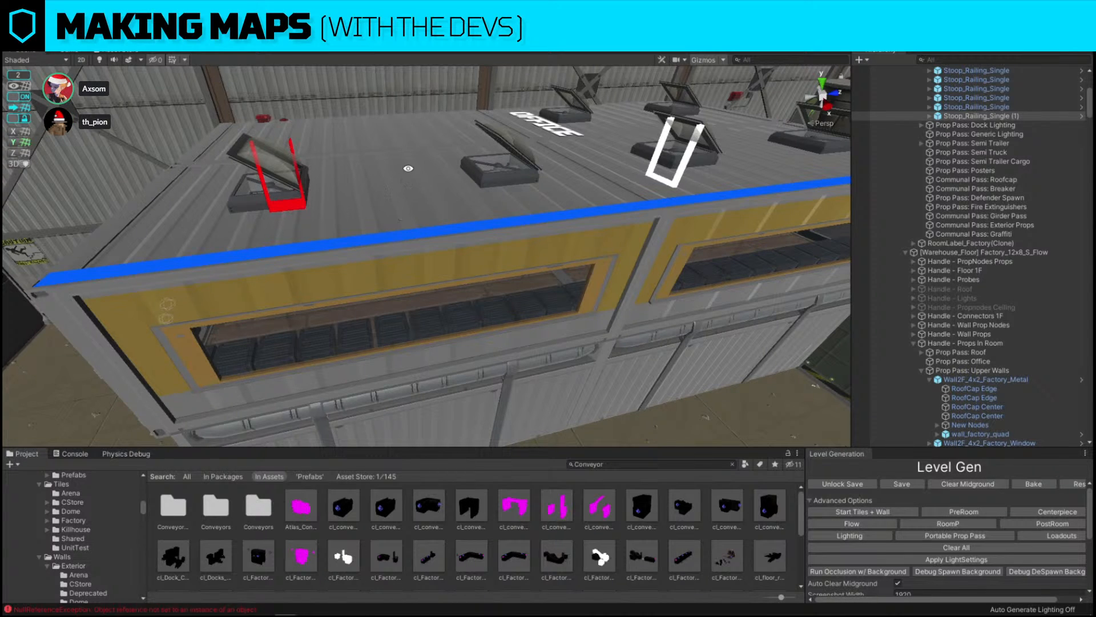
Place a conveyor root prefab on the production floor beside the dock stairs
mouse_move(391, 147)
alt+mouse_down()
mouse_move(458, 97)
mouse_move(384, 168)
alt+mouse_up()
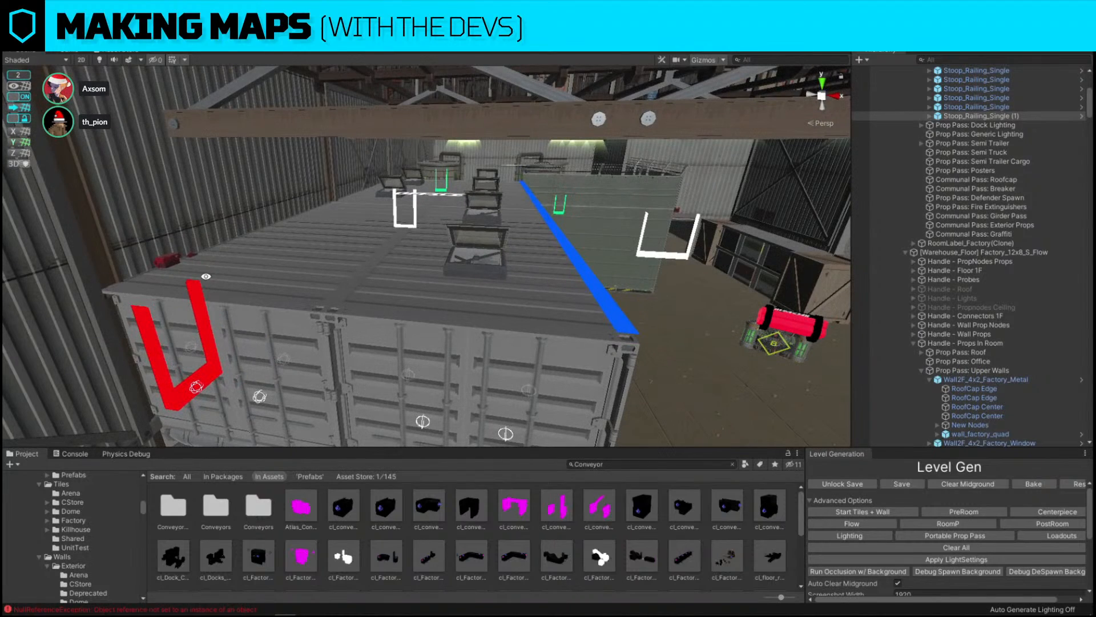
alt+drag(356, 329, 436, 318)
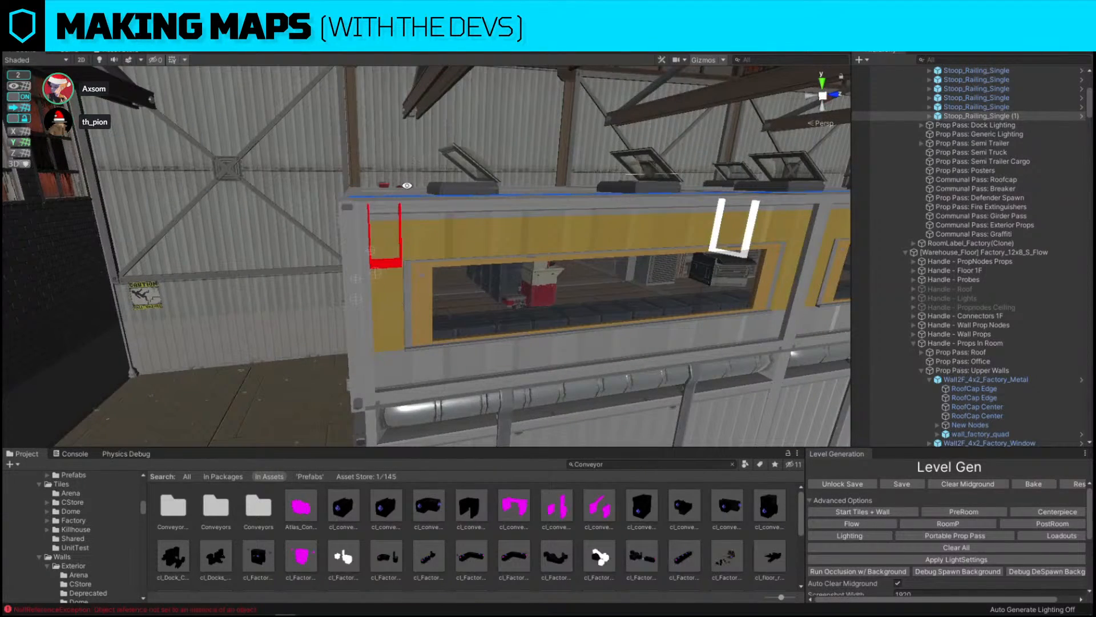
alt+drag(499, 196, 576, 208)
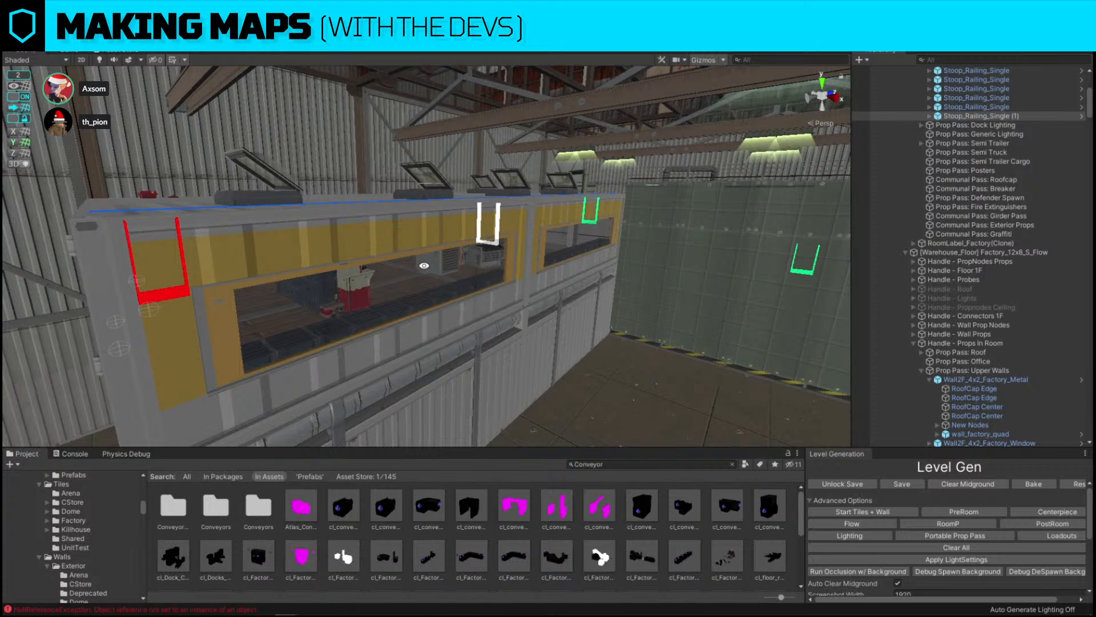
alt+drag(426, 265, 460, 293)
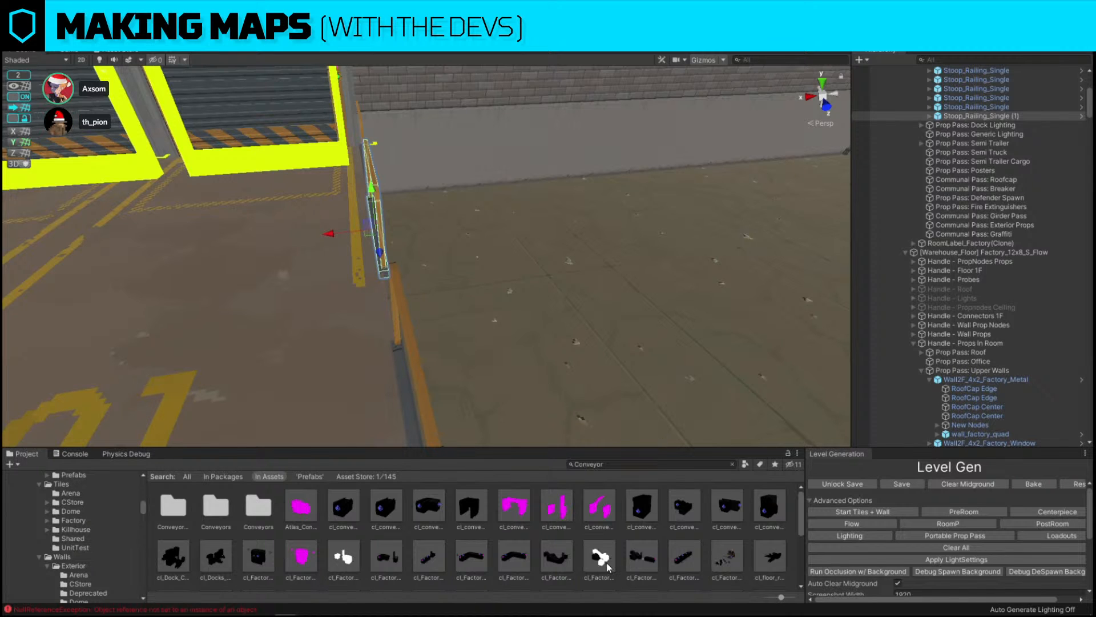
key(ctrl+shift+r)
drag(604, 565, 578, 385)
click(705, 461)
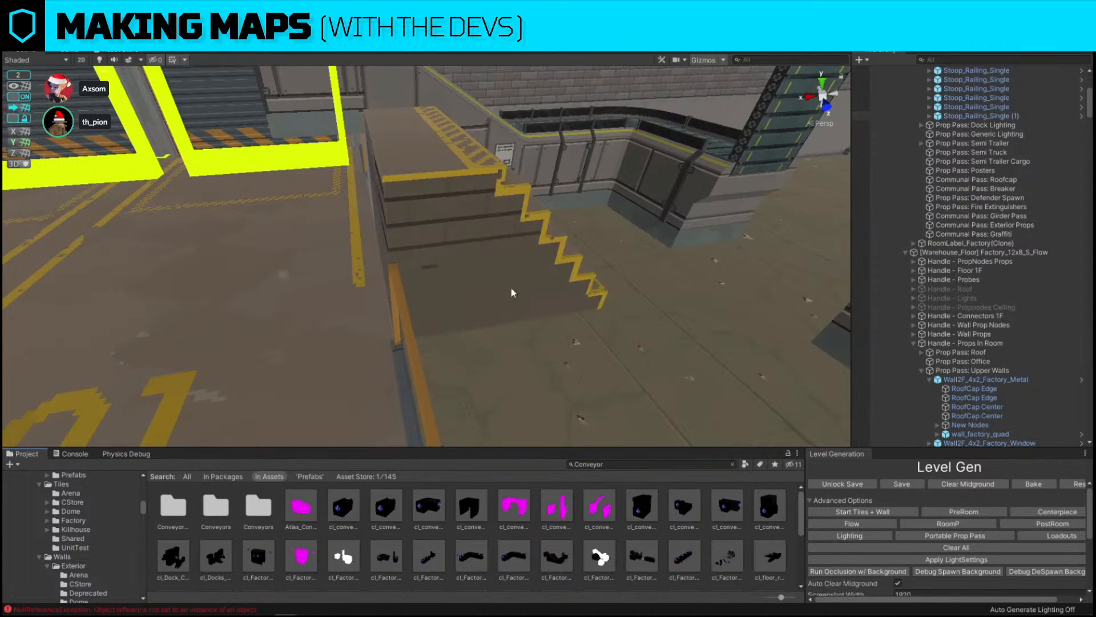
click(478, 235)
right_drag(478, 235, 422, 220)
drag(332, 188, 348, 250)
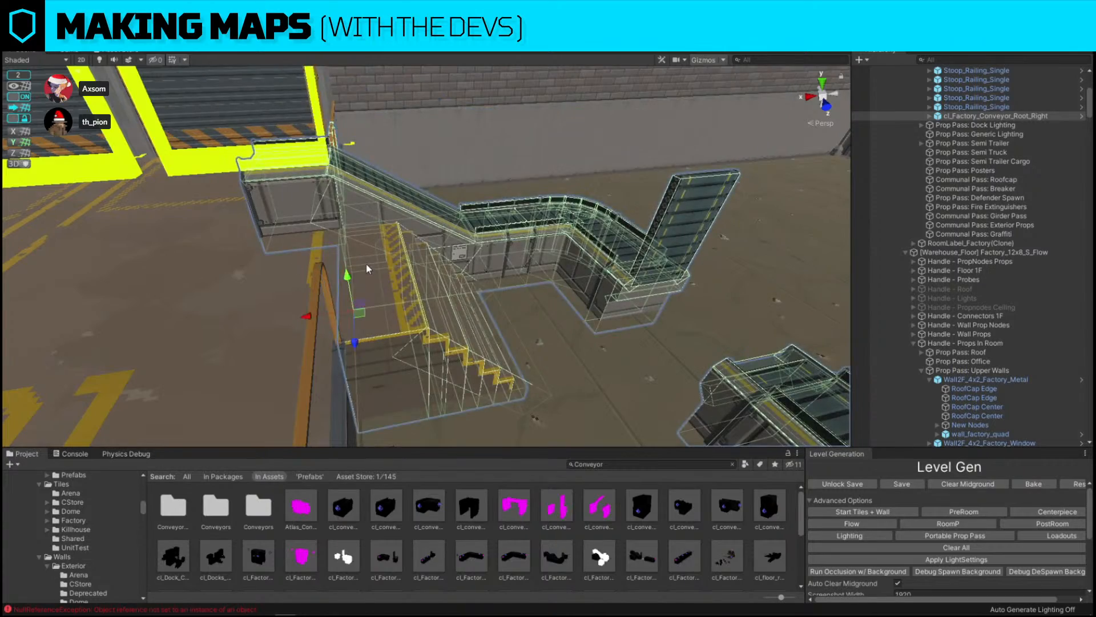
Try deleting sections of the conveyor line, undoing each removal
right_drag(367, 269, 616, 281)
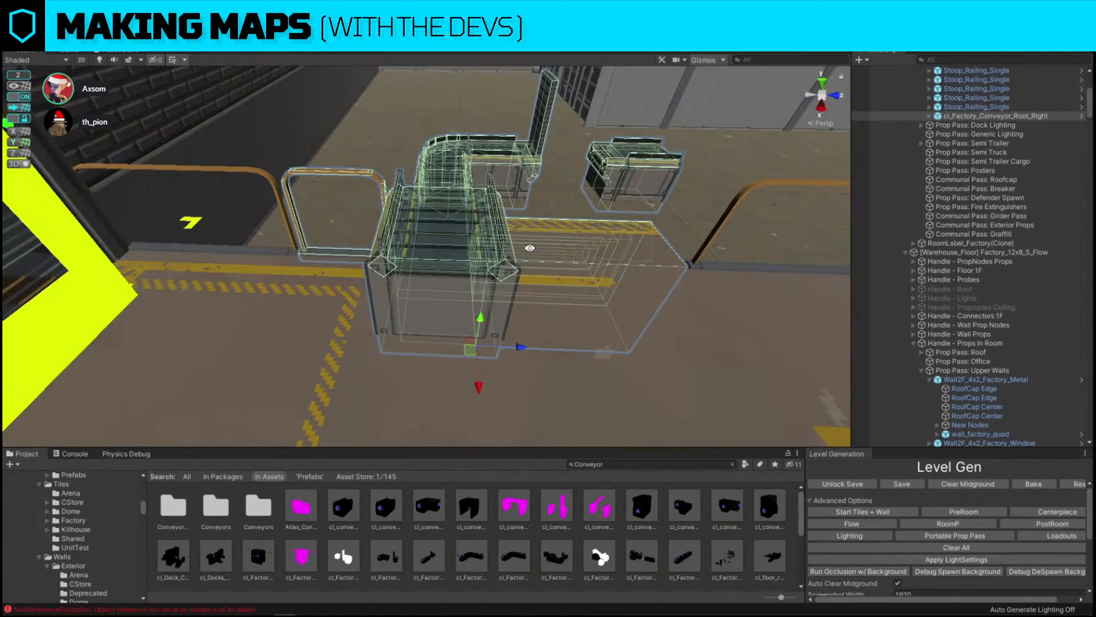
right_drag(394, 201, 668, 154)
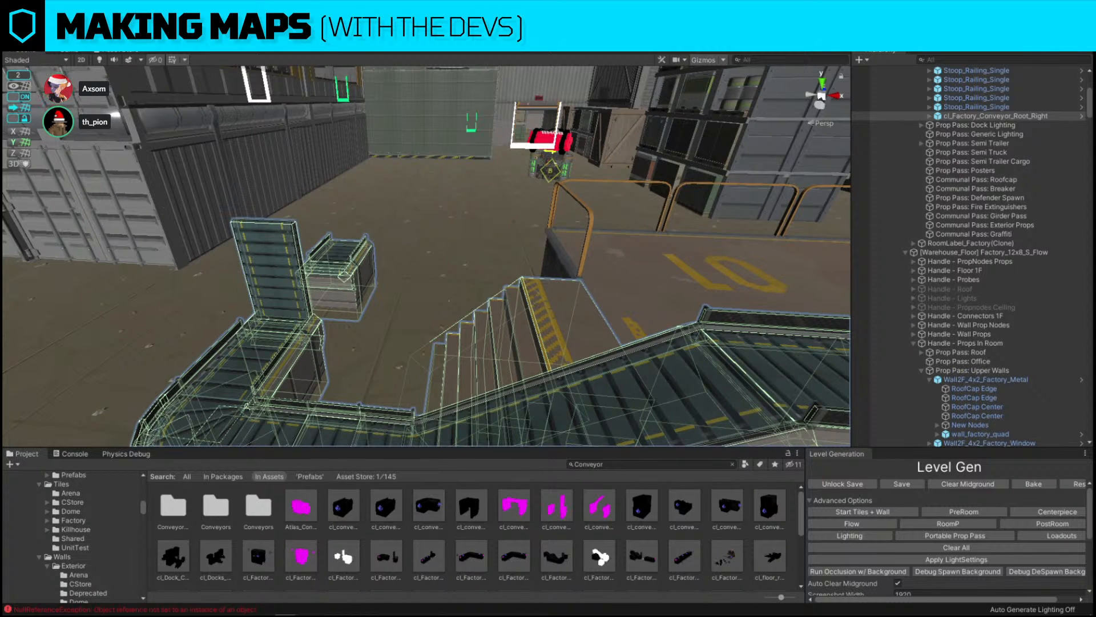
key(ctrl+z)
key(ctrl+z)
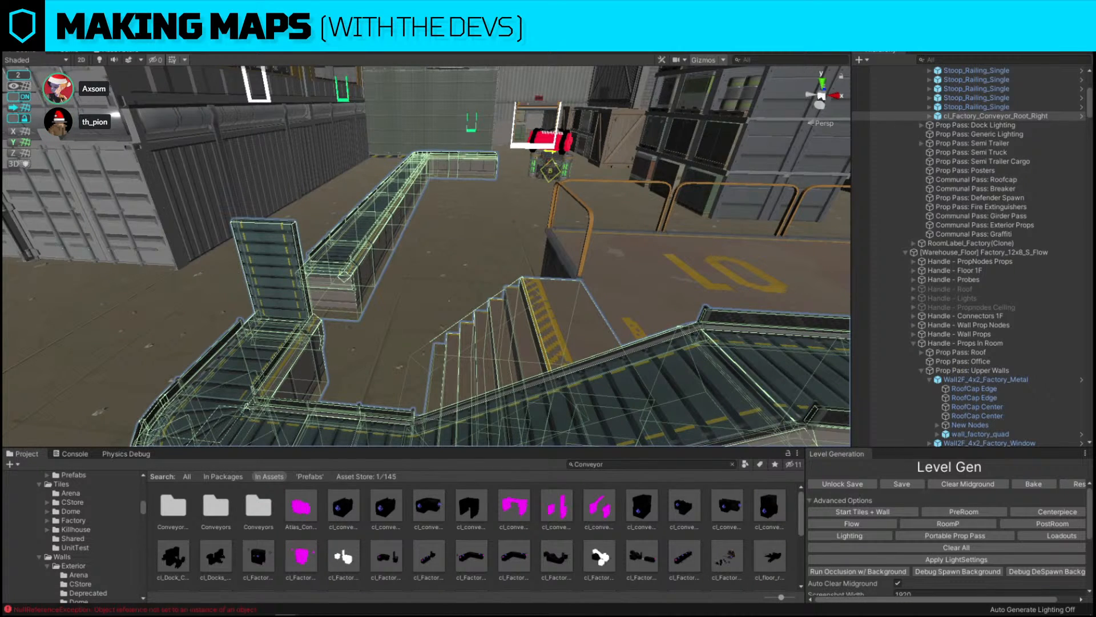
key(ctrl+z)
right_drag(186, 162, 345, 210)
key(a)
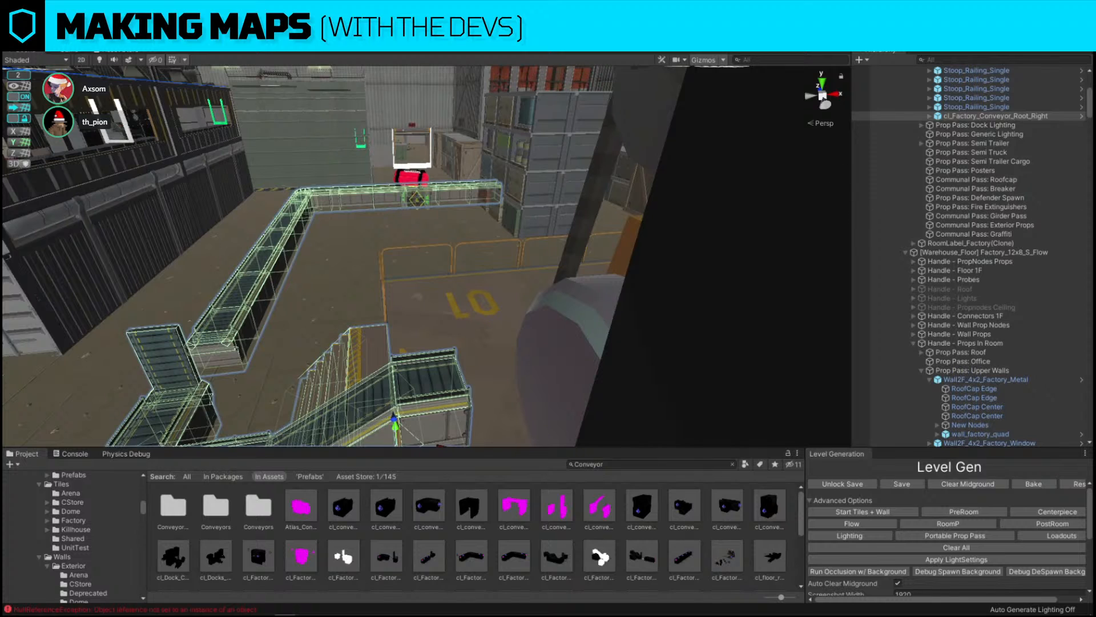
key(Delete)
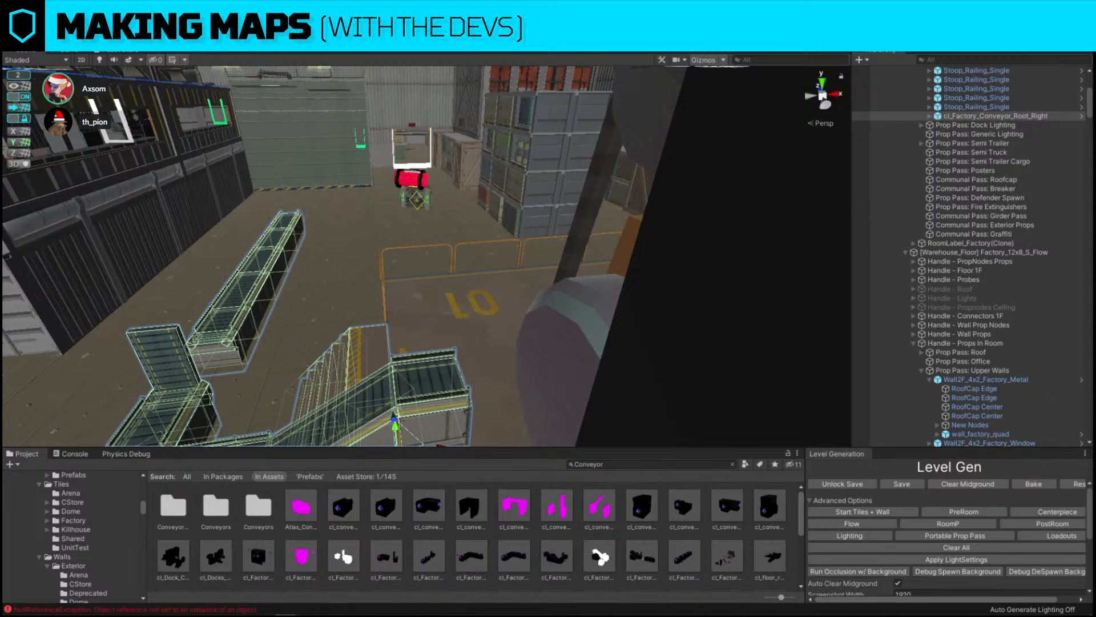
key(ctrl+z)
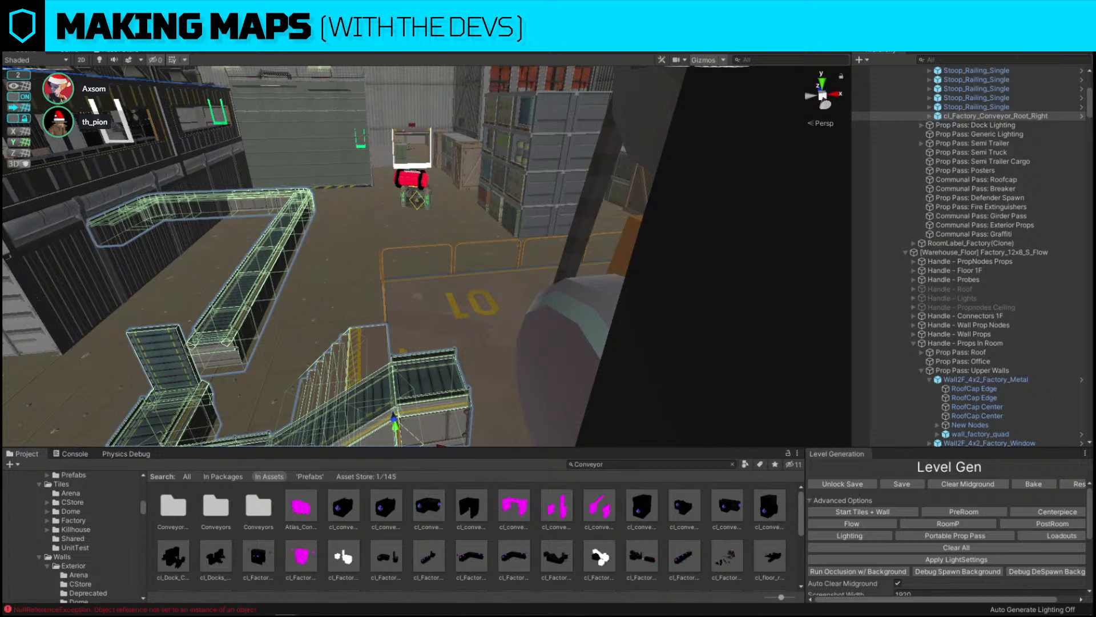
key(Delete)
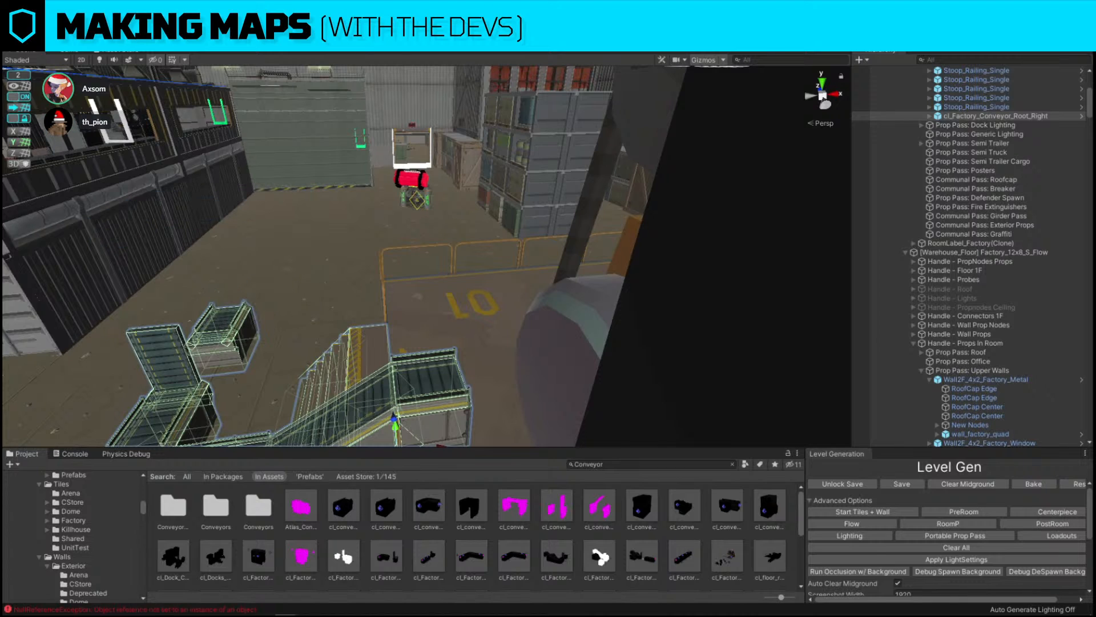
key(ctrl+z)
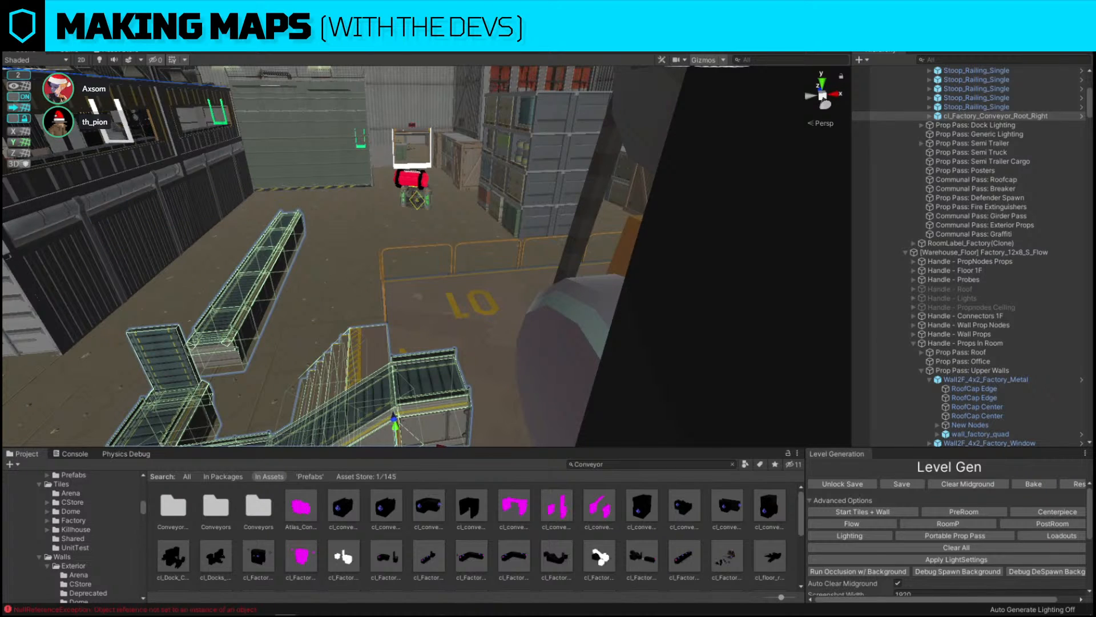
key(ctrl+z)
Select the office upper wall panel and show the L_Snap layer in the scene
key(w)
right_drag(443, 254, 374, 230)
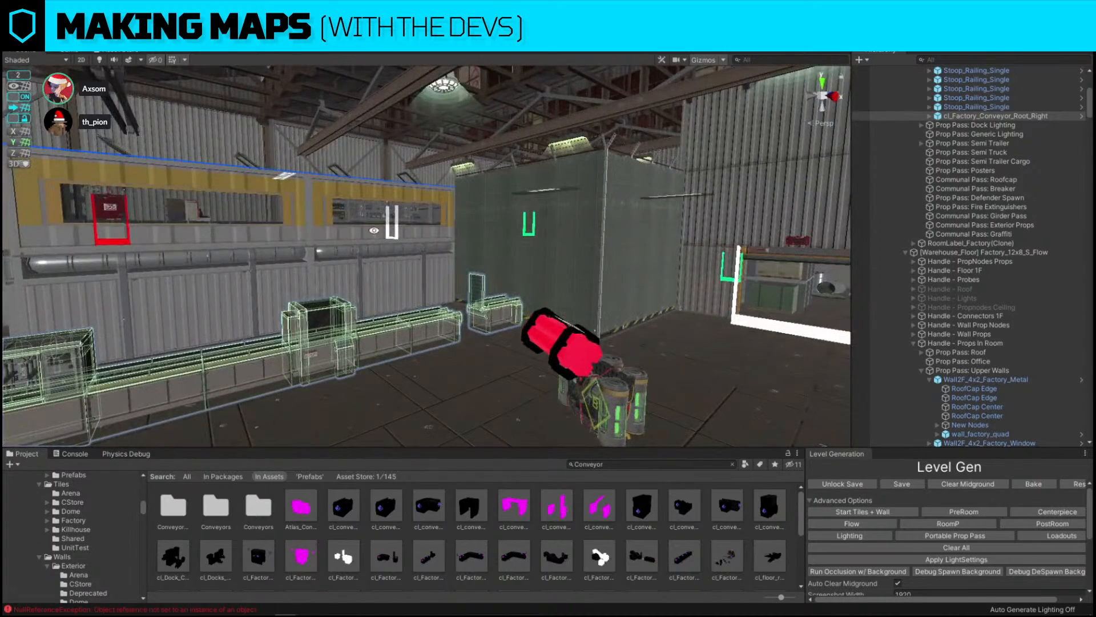
key(w)
right_drag(578, 257, 483, 293)
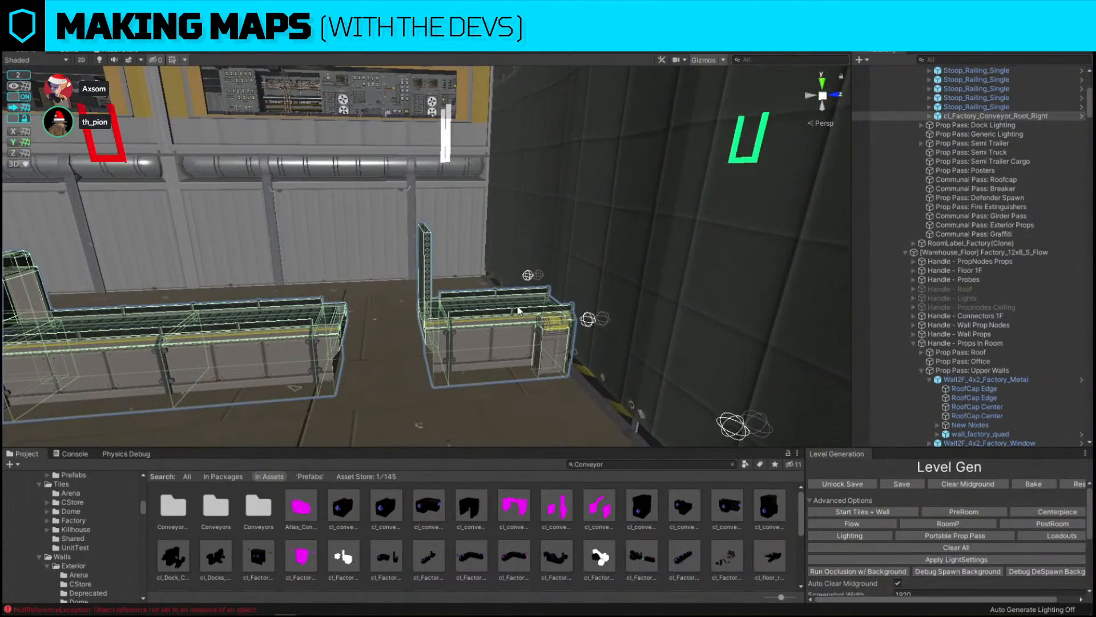
click(351, 231)
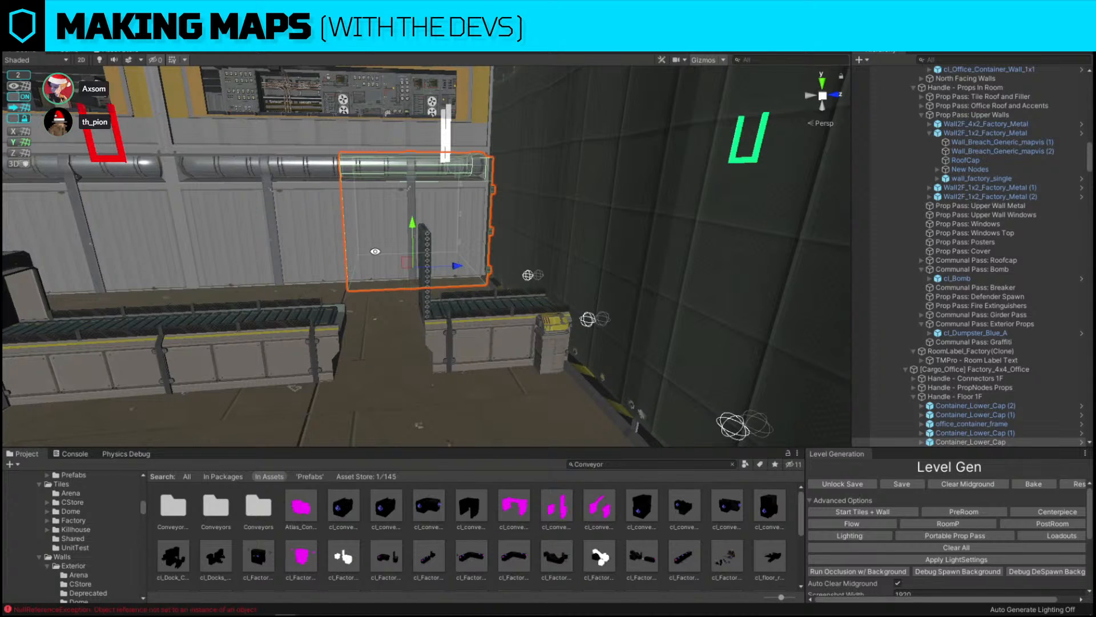
click(1016, 36)
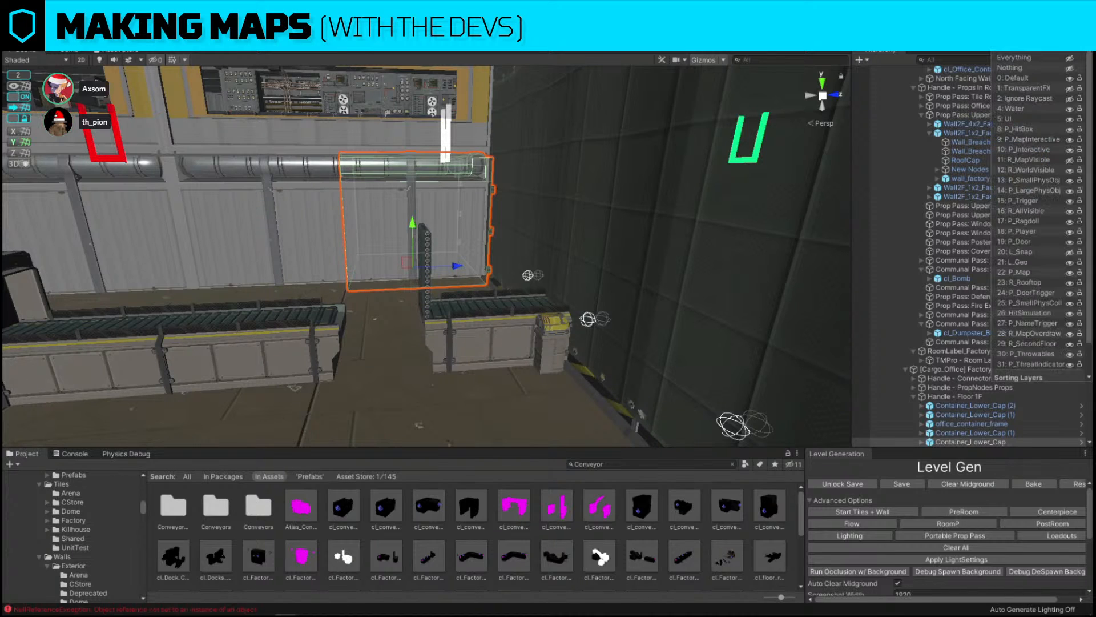
click(1071, 252)
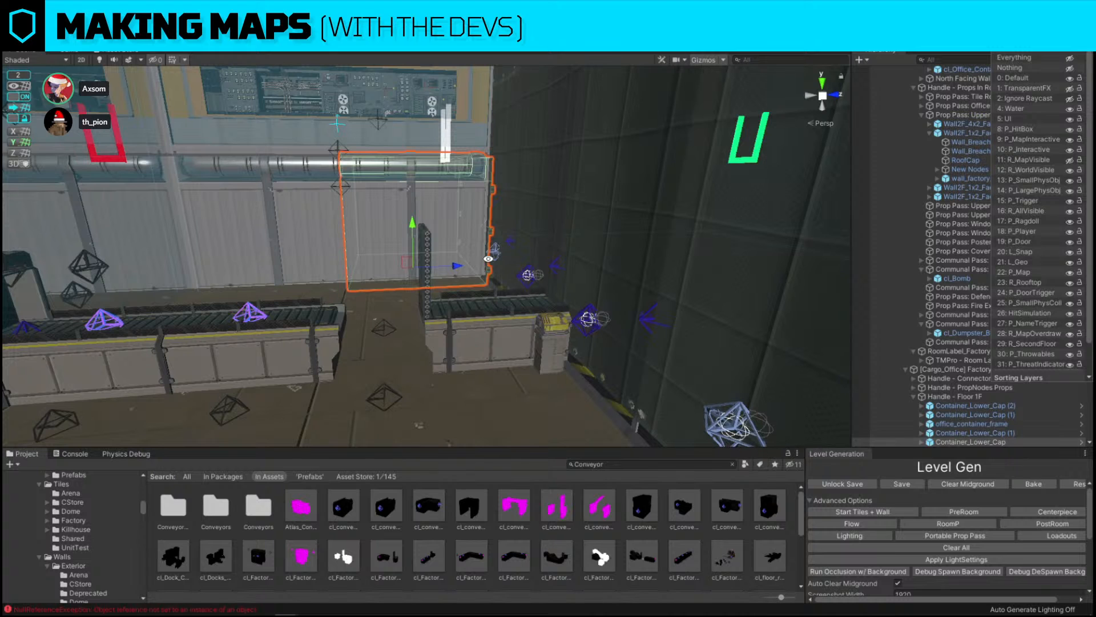
Inspect the conveyor area around the toxic pool, then hide the L_Snap layer again
click(646, 309)
alt+drag(512, 324, 480, 261)
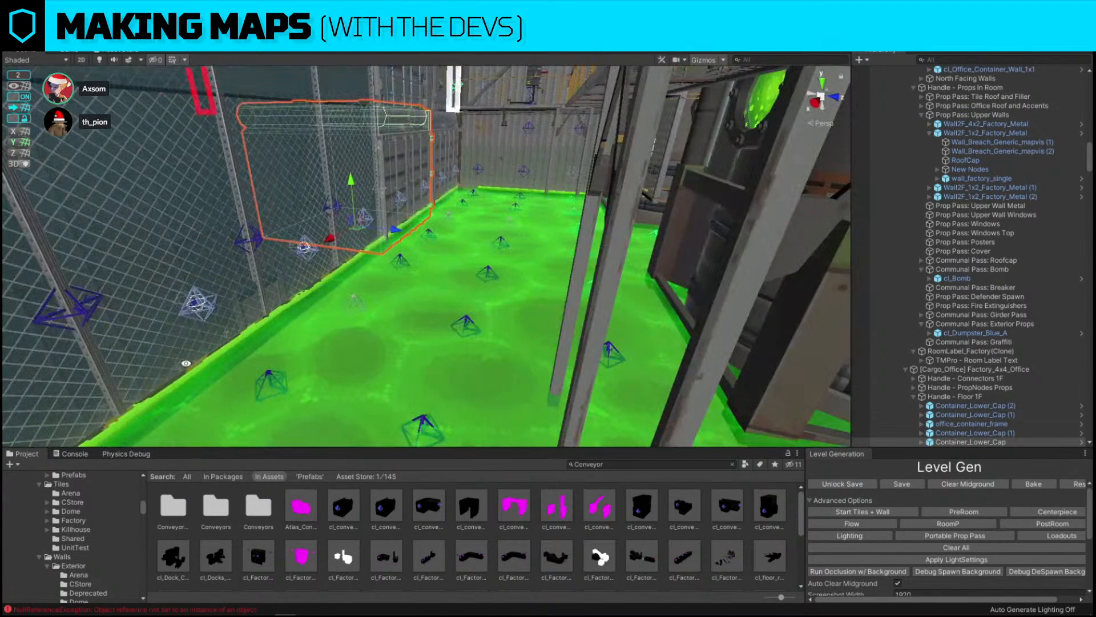
alt+drag(316, 244, 550, 179)
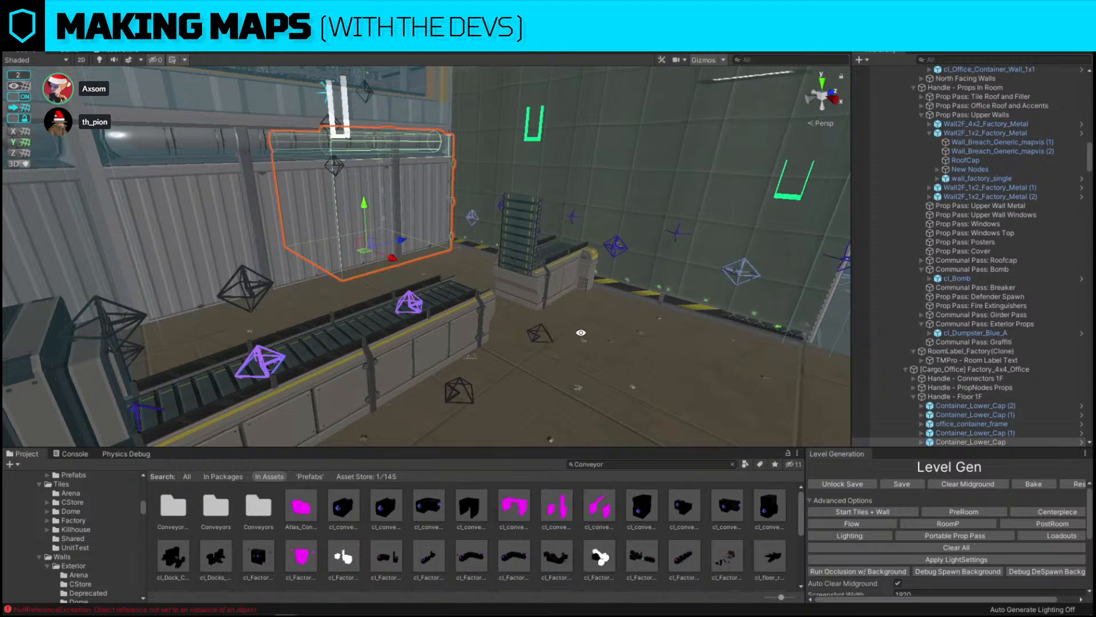
click(1021, 36)
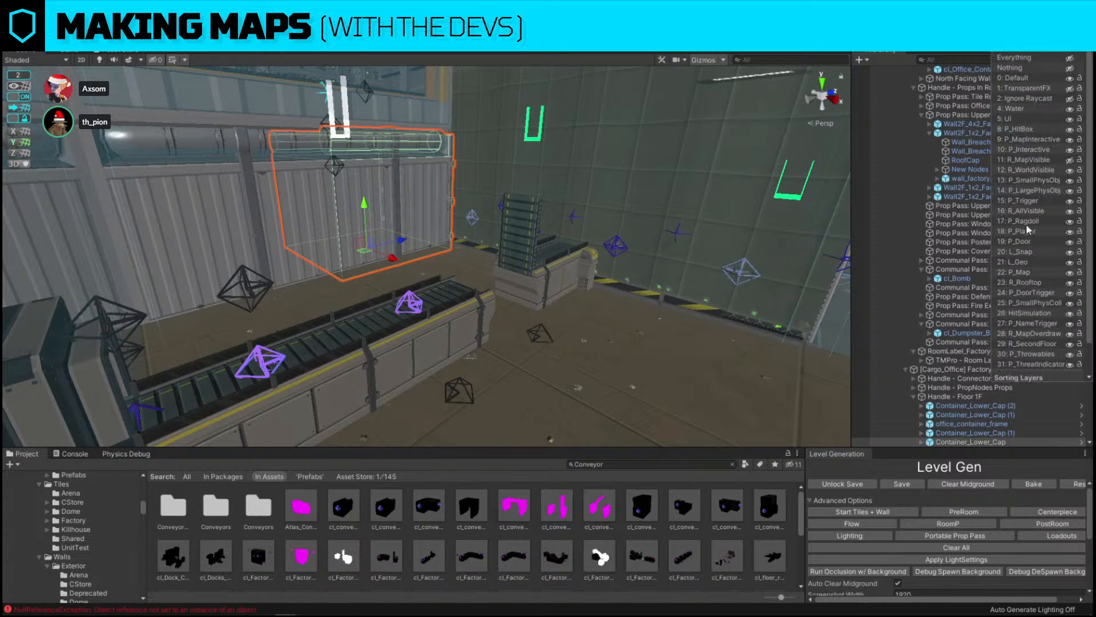
right_drag(492, 239, 411, 222)
click(1021, 35)
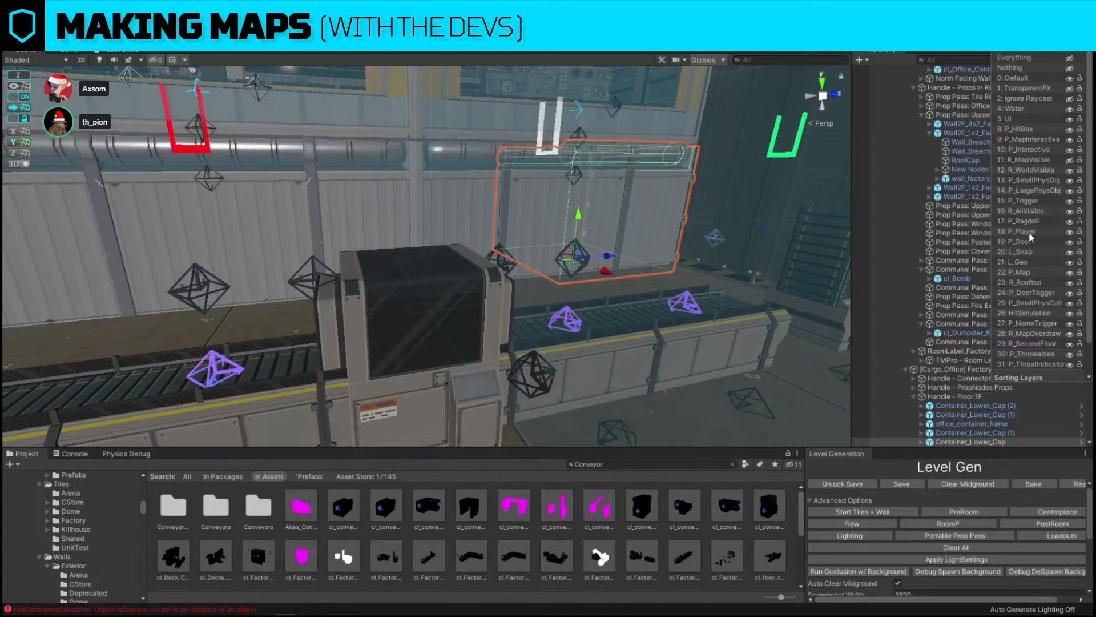
click(1075, 256)
Add an X-ray conveyor cover over the conveyor line in the production area
click(312, 217)
right_drag(312, 217, 428, 208)
click(525, 169)
key(alt+r)
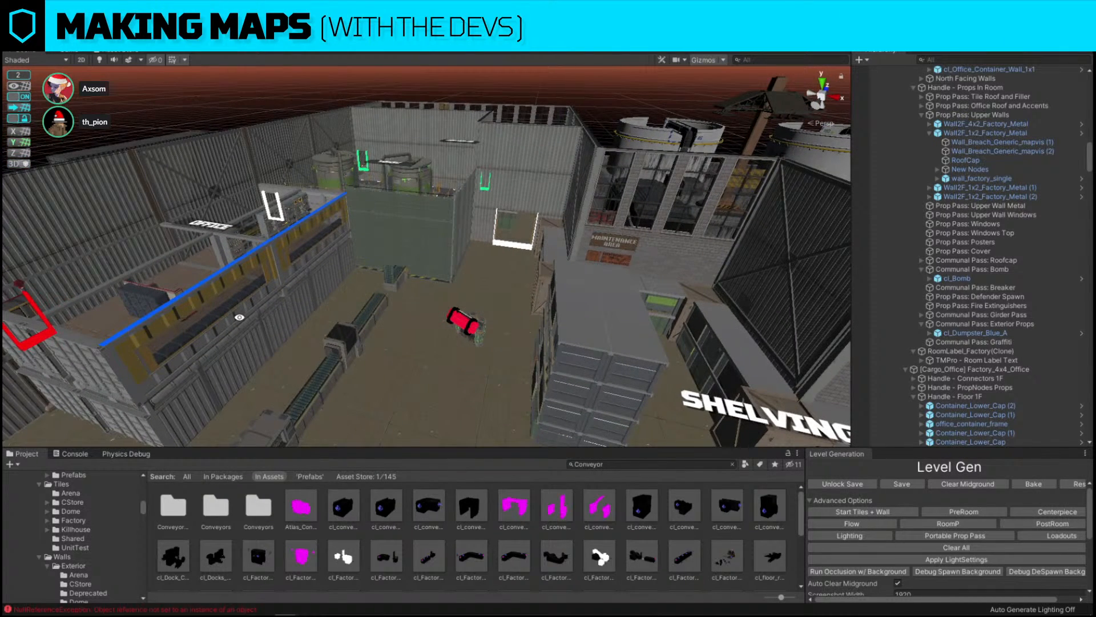
click(313, 231)
right_drag(408, 228, 426, 174)
click(619, 149)
right_drag(619, 149, 399, 262)
click(323, 267)
scroll(323, 267, up, 5)
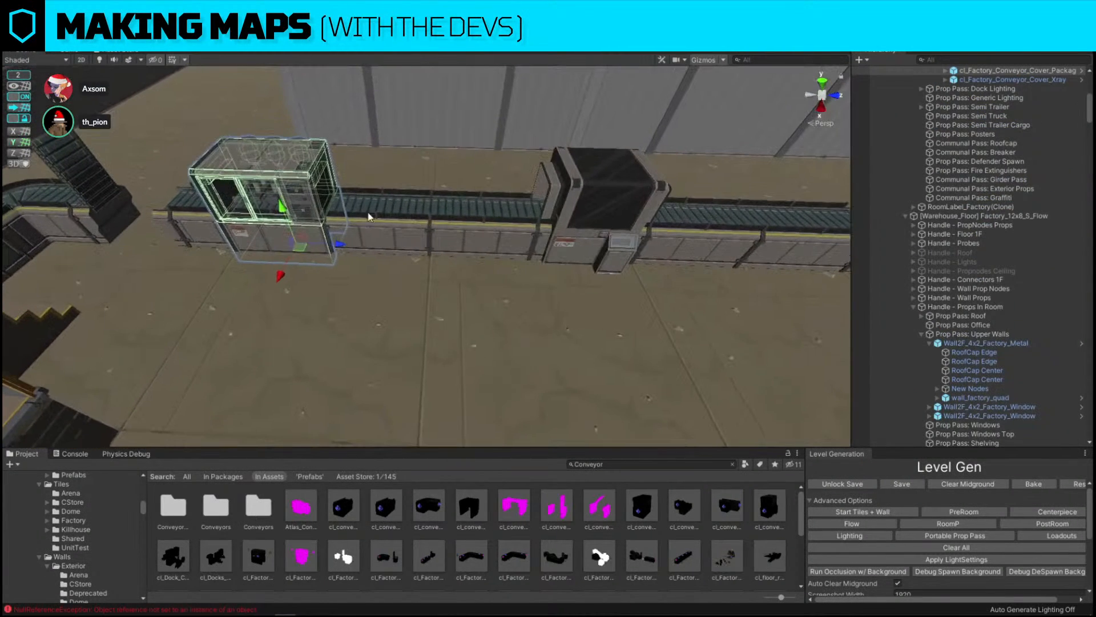
Duplicate the X-ray conveyor cover and move the copy farther along the conveyor
drag(337, 244, 421, 248)
key(ctrl+d)
right_drag(422, 249, 744, 178)
click(743, 174)
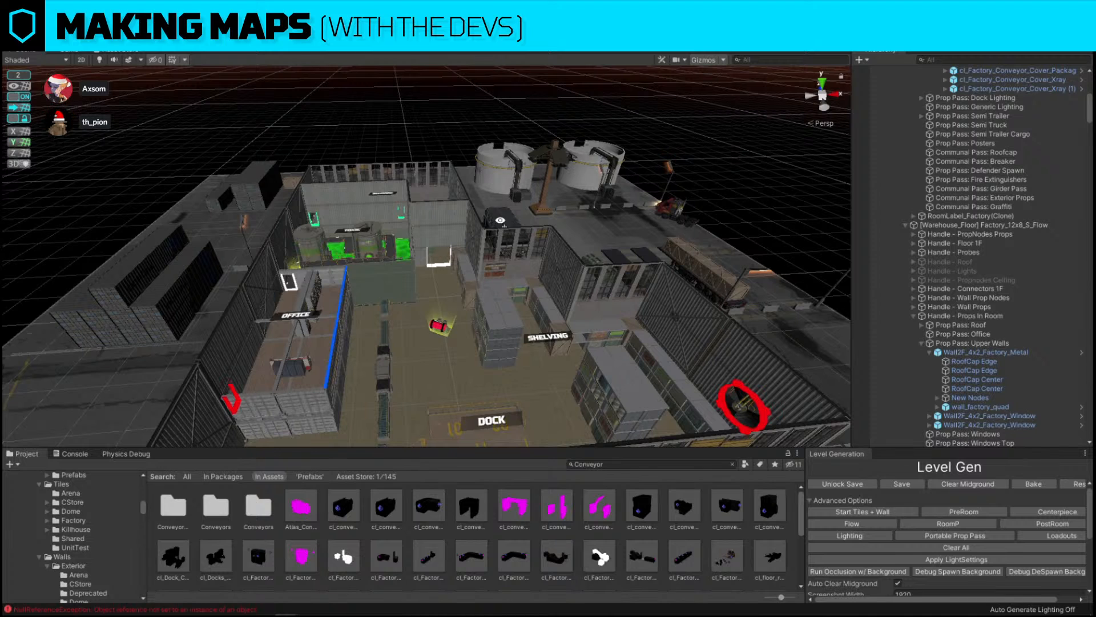
Duplicate a straight conveyor segment and move the copy to the end of the conveyor line
right_drag(501, 220, 526, 149)
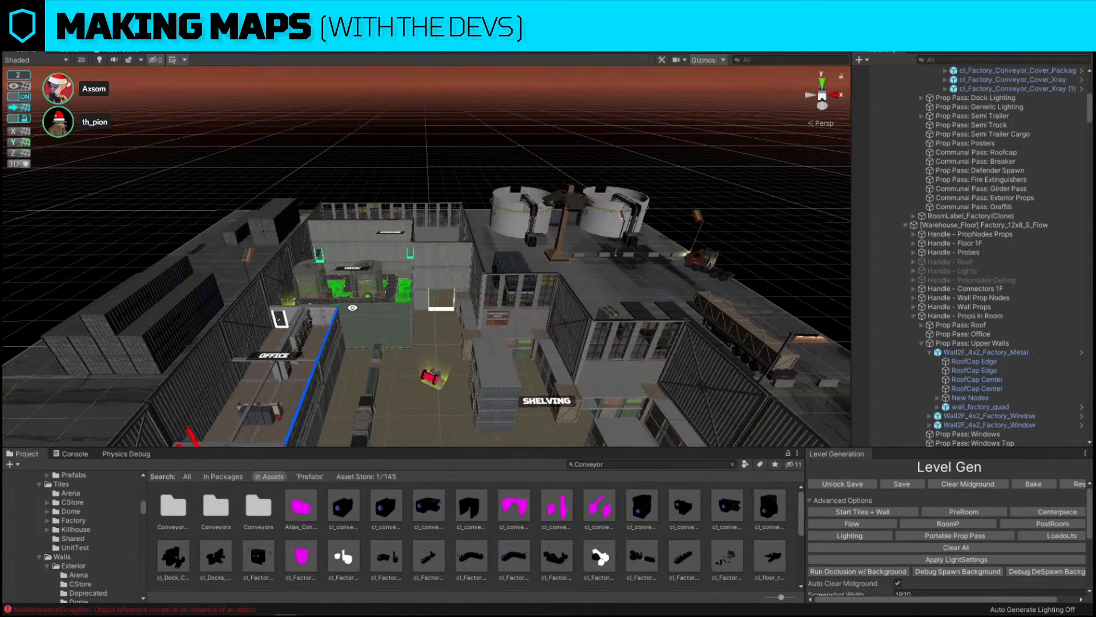
alt+drag(395, 355, 260, 388)
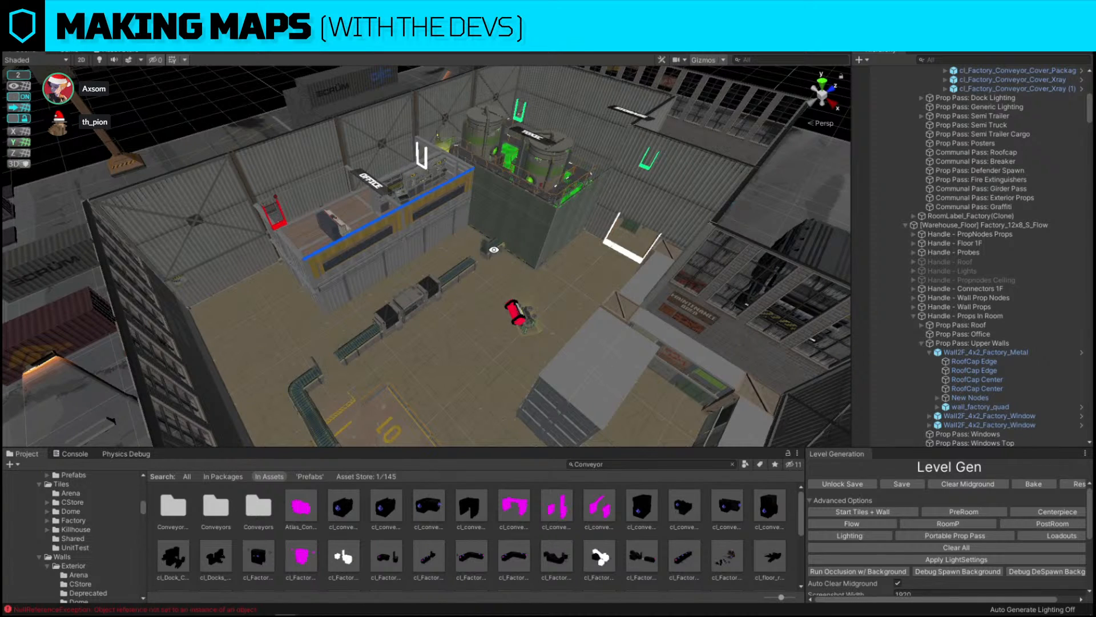
key(w)
right_drag(511, 239, 371, 170)
click(468, 217)
key(ctrl+d)
drag(647, 309, 268, 231)
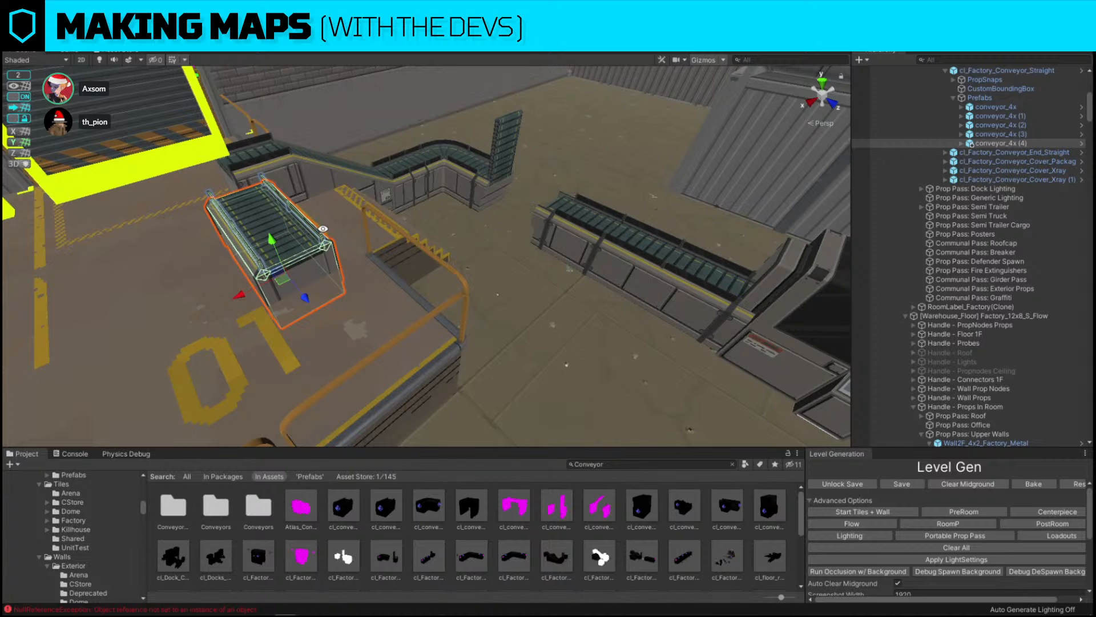
Replace the duplicated conveyor segment with the cl_conveyor_endCap prefab
key(f)
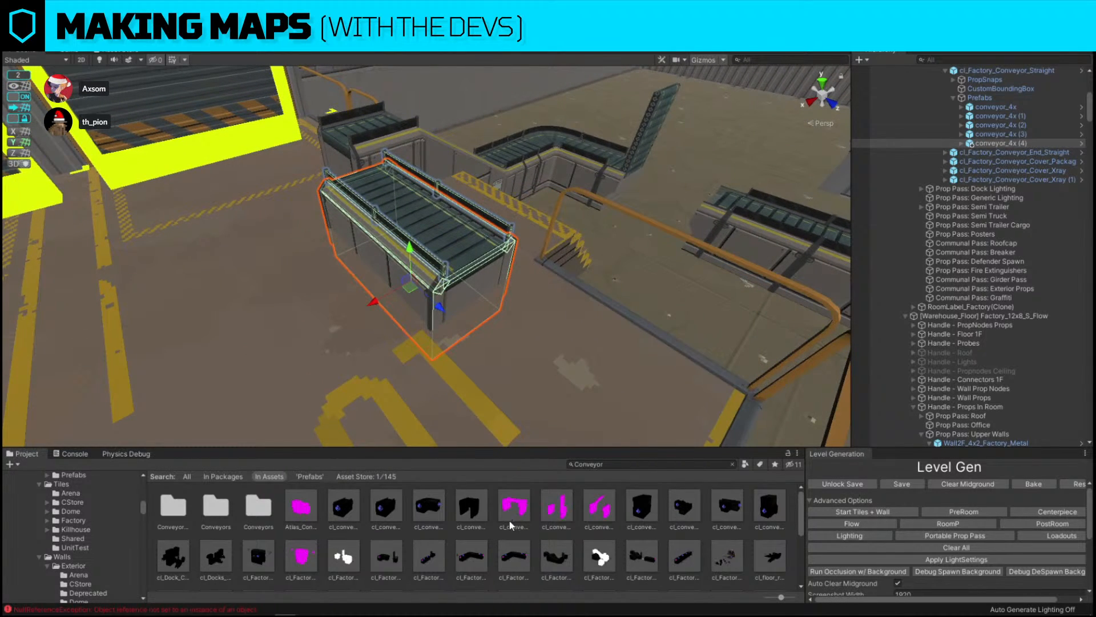
key(ctrl+shift+r)
drag(470, 509, 533, 386)
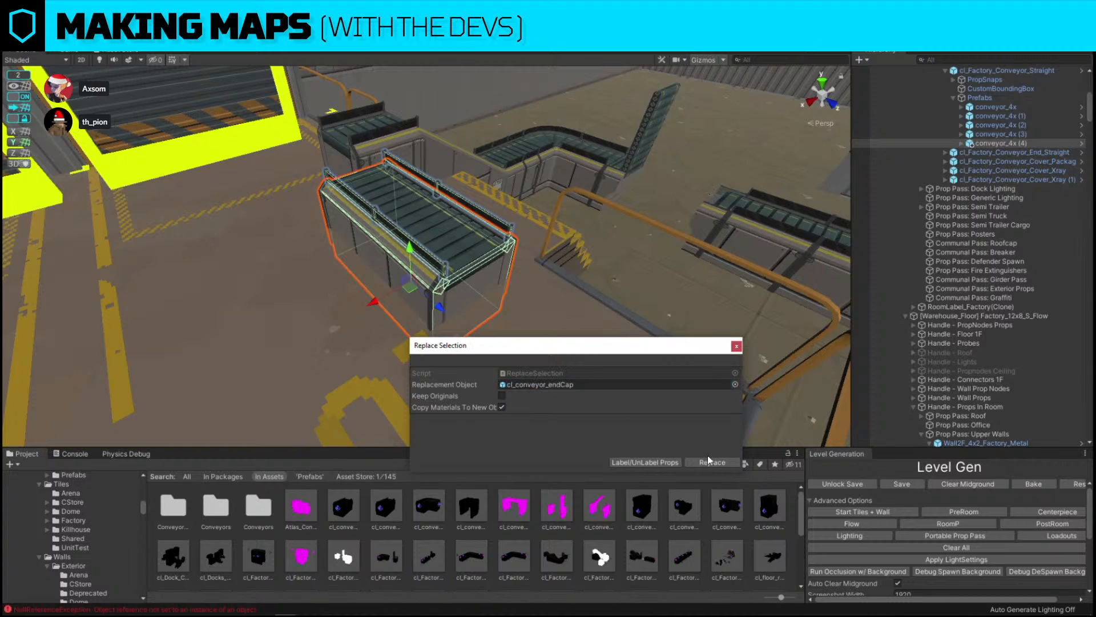
click(708, 461)
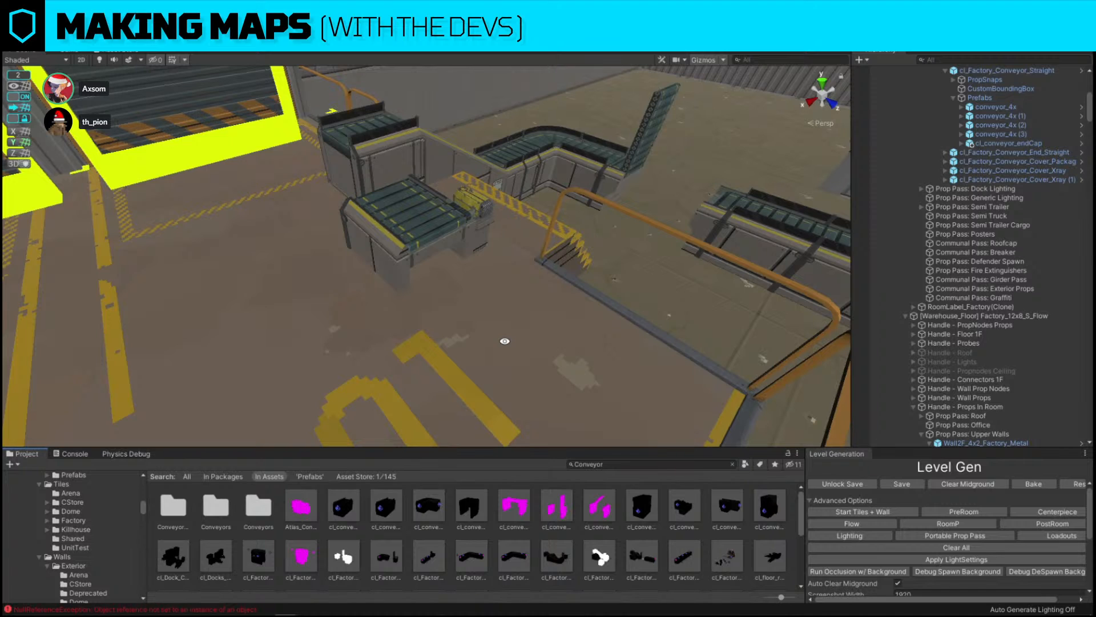
Turn snapping off and move and rotate the conveyor end cap to fit against the end of the line
click(391, 237)
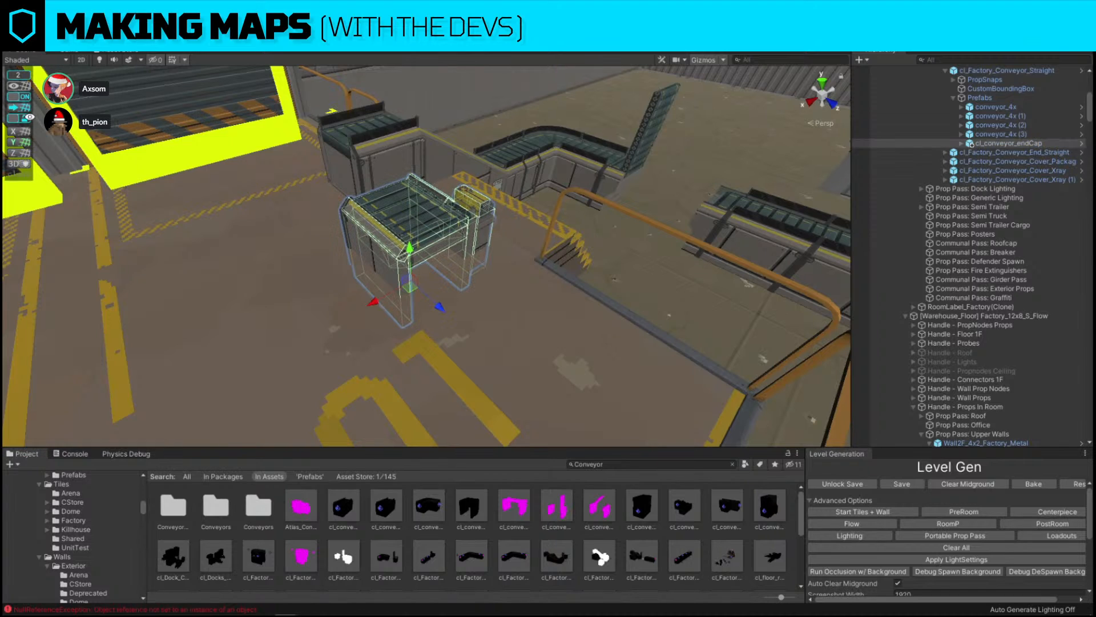
key(f)
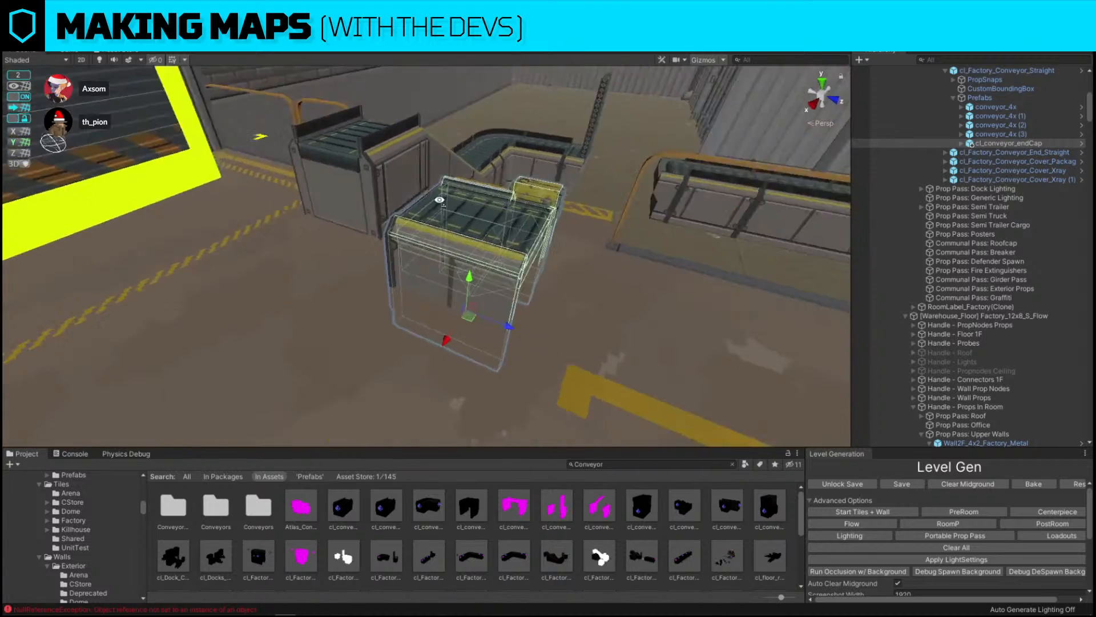
click(25, 97)
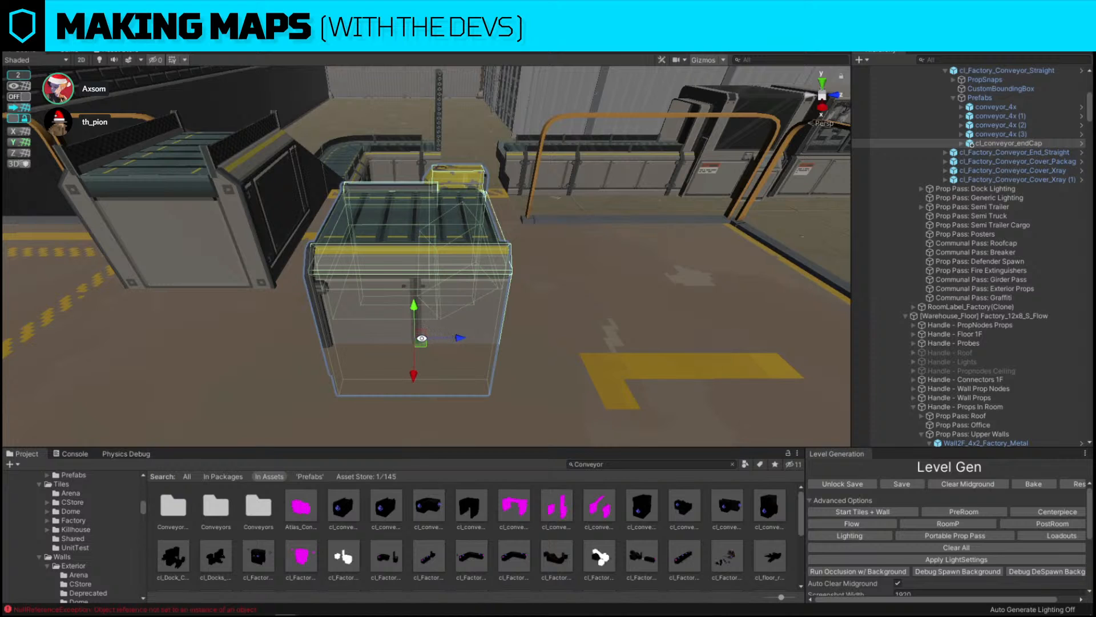
alt+drag(468, 262, 520, 344)
key(e)
key(w)
drag(479, 377, 531, 380)
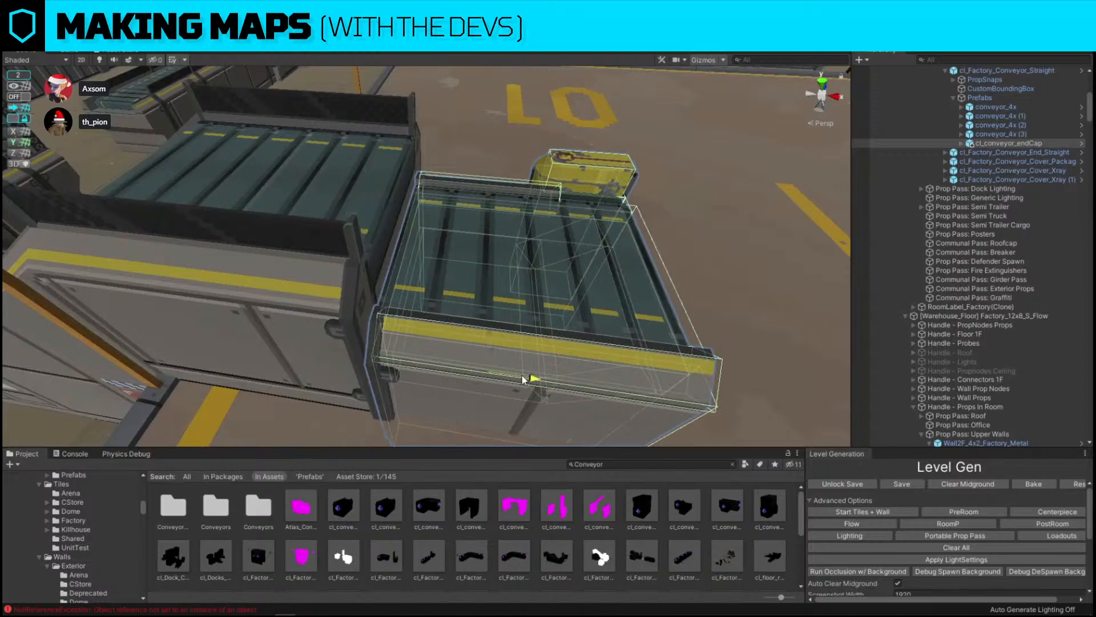
drag(494, 345, 499, 333)
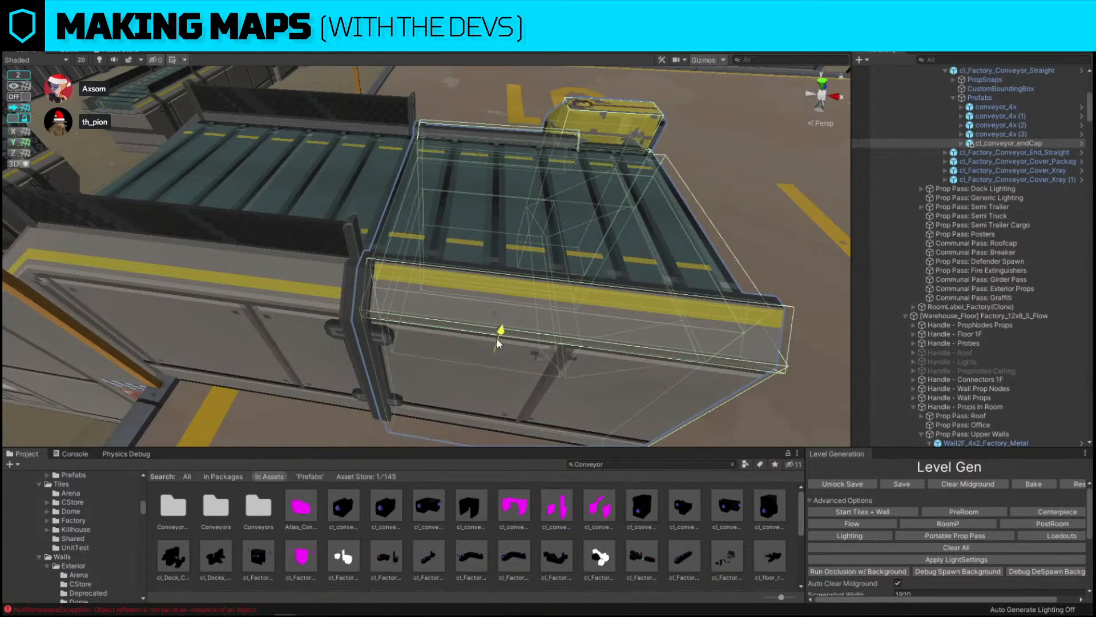
key(s)
right_drag(499, 333, 514, 372)
key(s)
key(w)
key(s)
right_drag(472, 326, 446, 317)
Search the project assets for "accident" and survey the storage floor from above
click(704, 465)
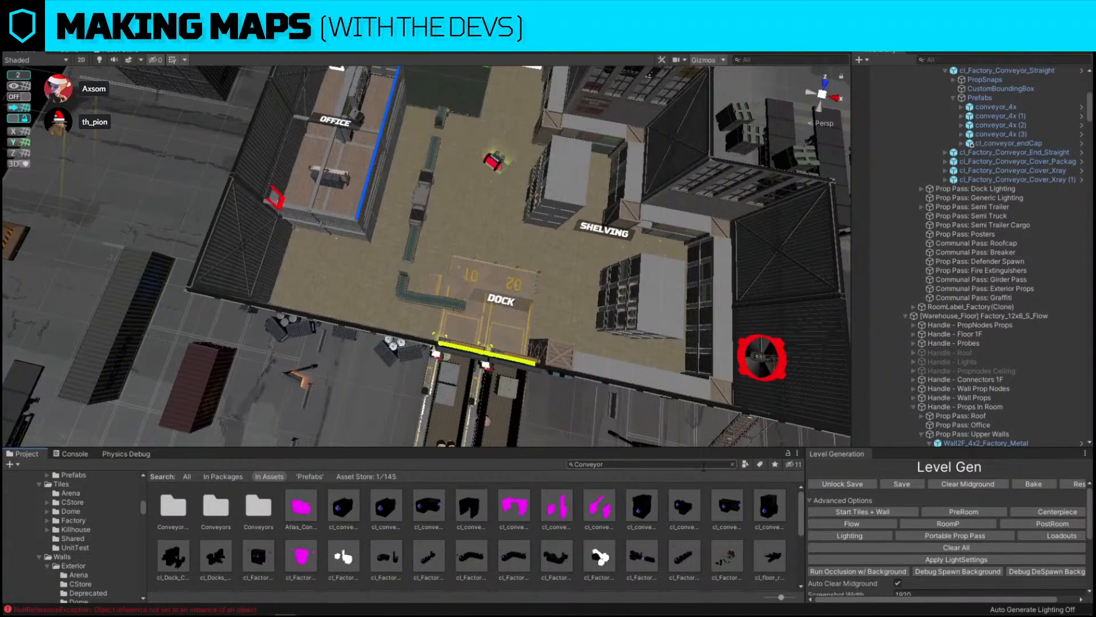
text(accident)
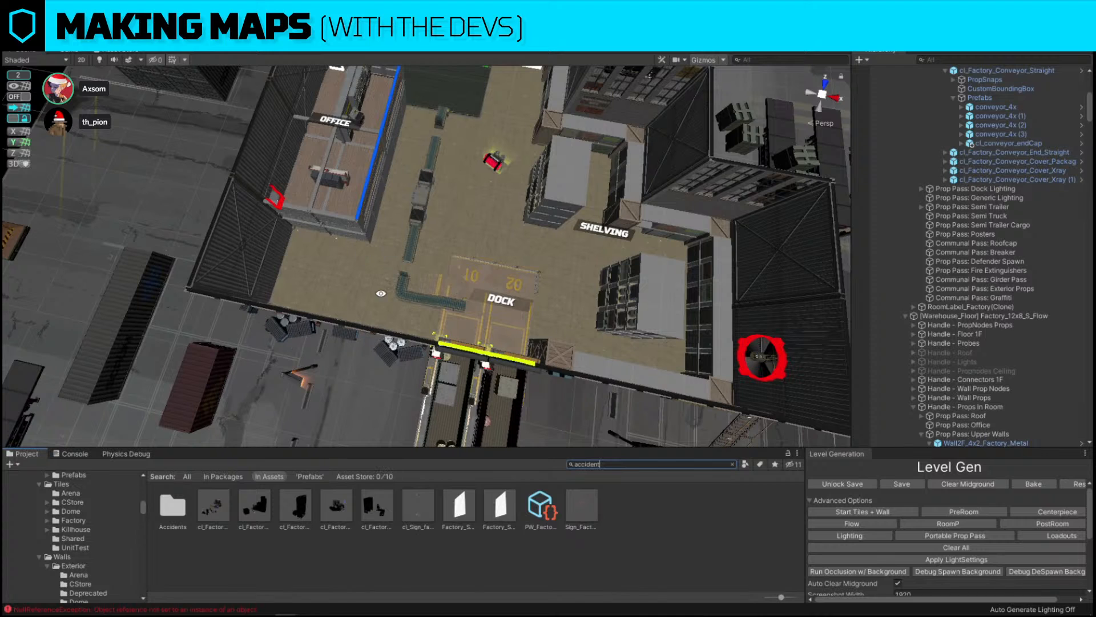
key(s)
right_drag(453, 244, 495, 169)
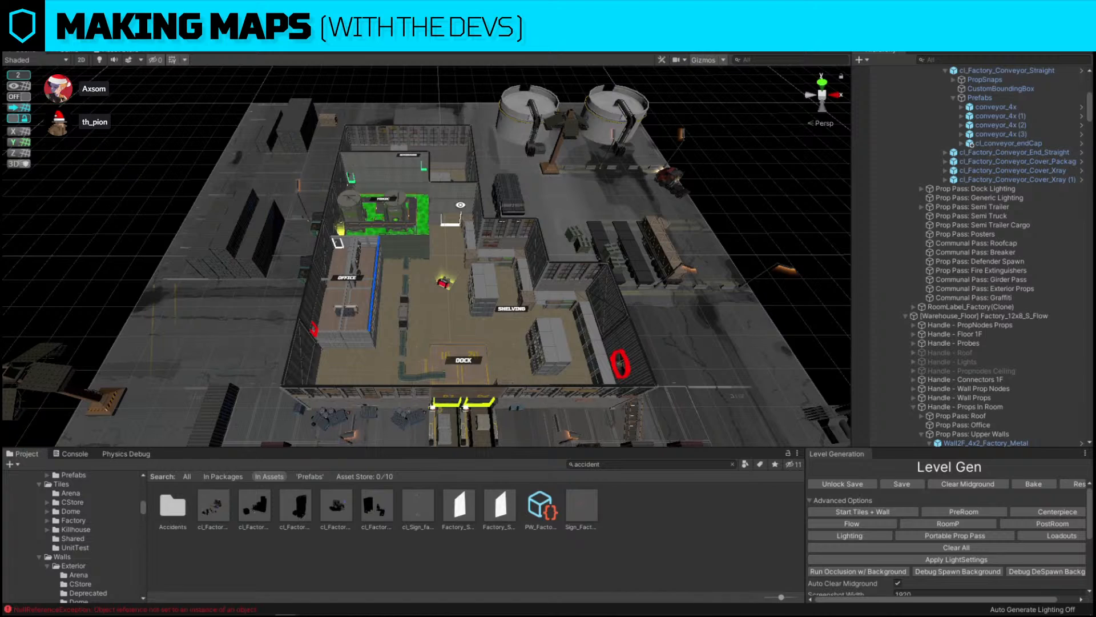
scroll(451, 293, up, 3)
scroll(451, 293, up, 3)
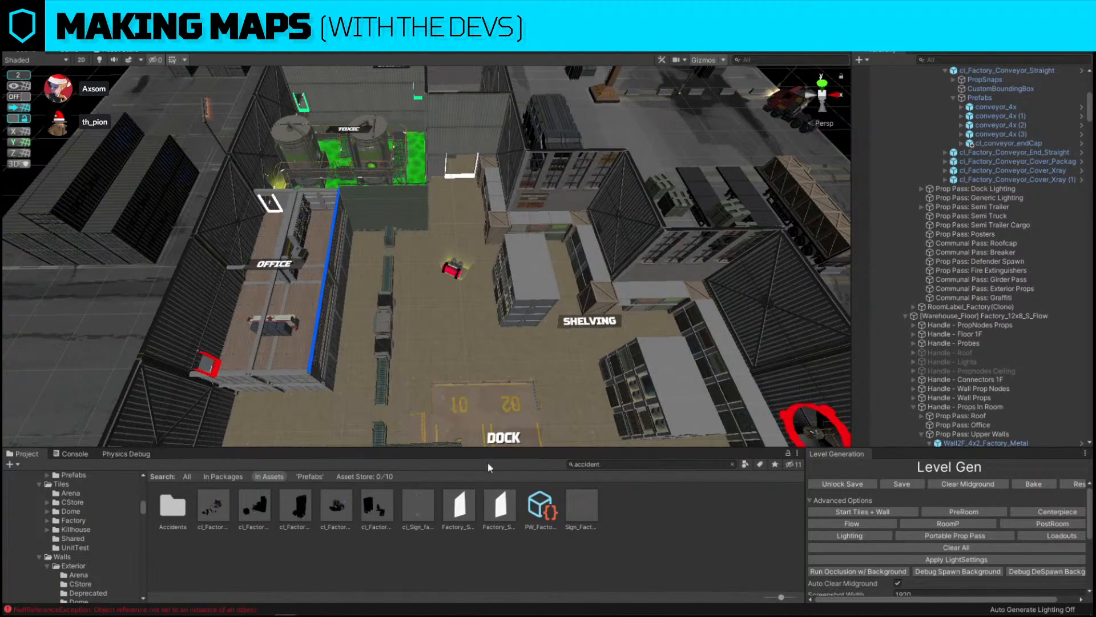
alt+drag(511, 204, 471, 358)
scroll(471, 357, down, 5)
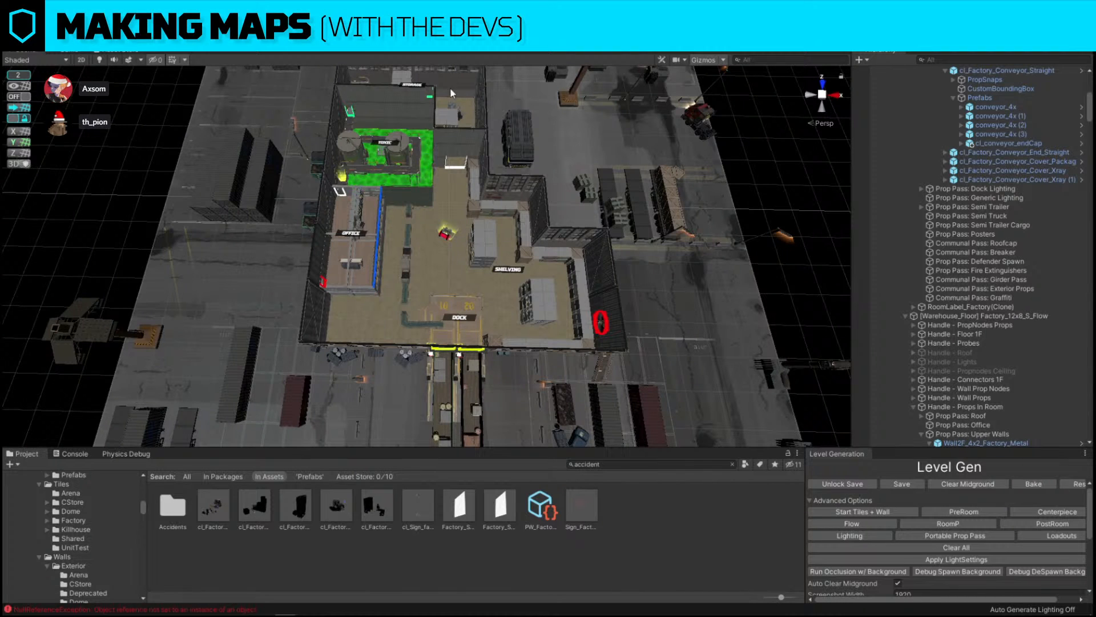
Move and rotate the red prop in the middle of the storage floor near the shelving, with snapping on
click(446, 233)
alt+drag(446, 233, 421, 185)
scroll(420, 185, up, 4)
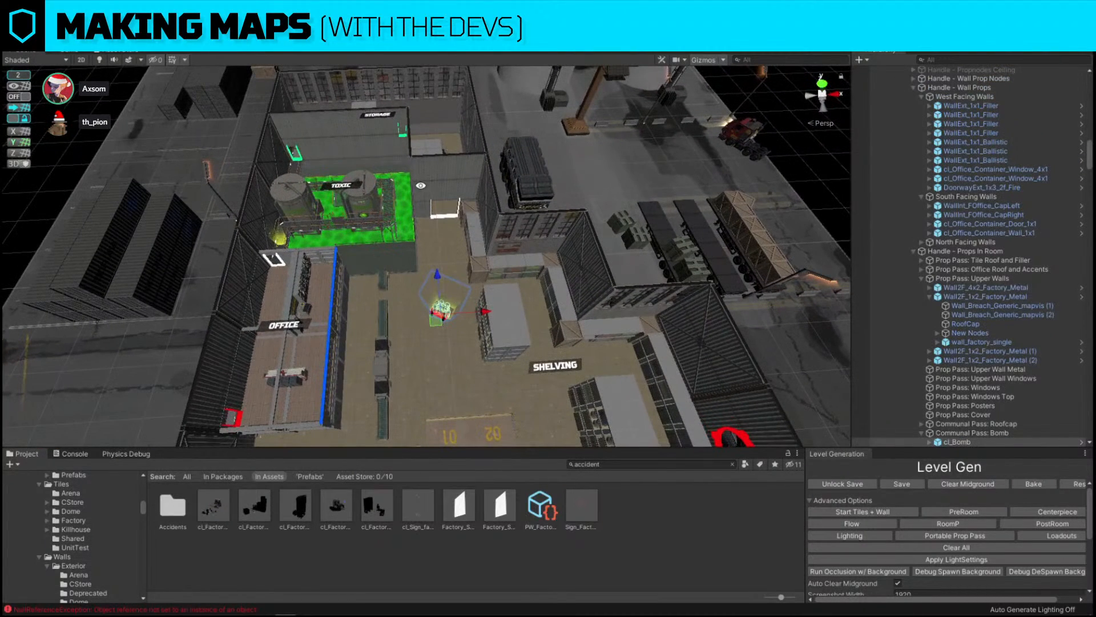
scroll(444, 311, up, 3)
alt+drag(447, 280, 211, 326)
key(e)
key(w)
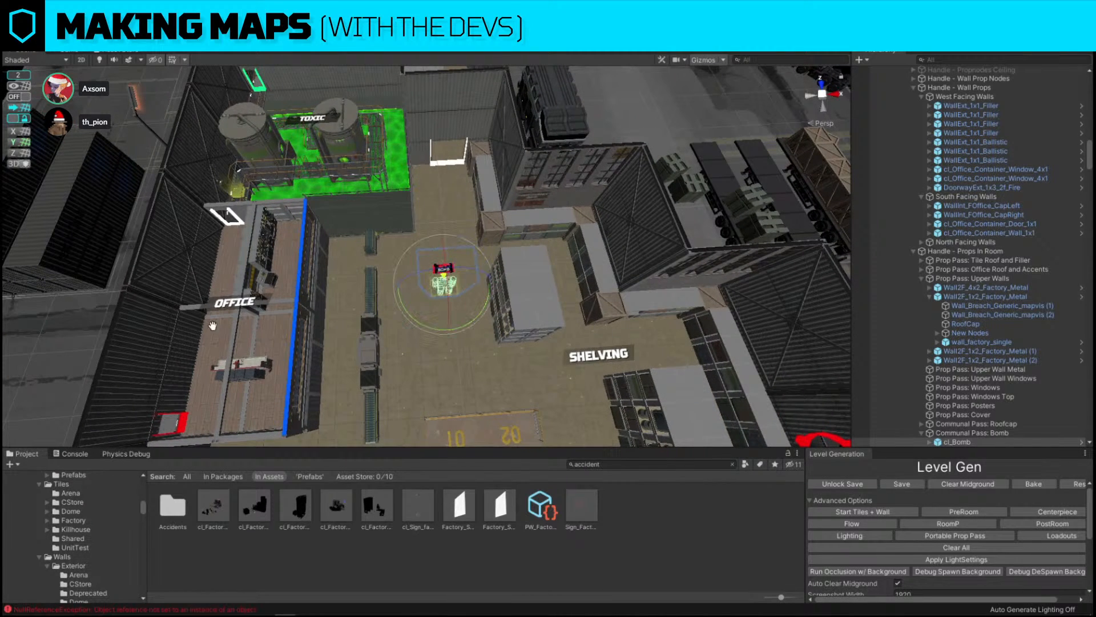
drag(443, 294, 416, 323)
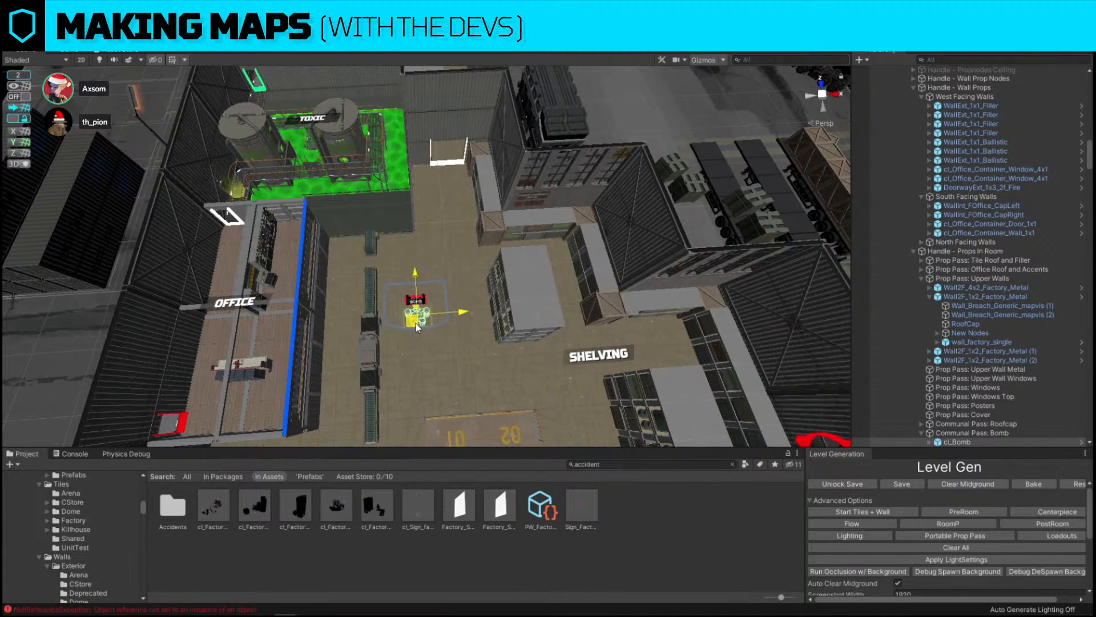
click(15, 97)
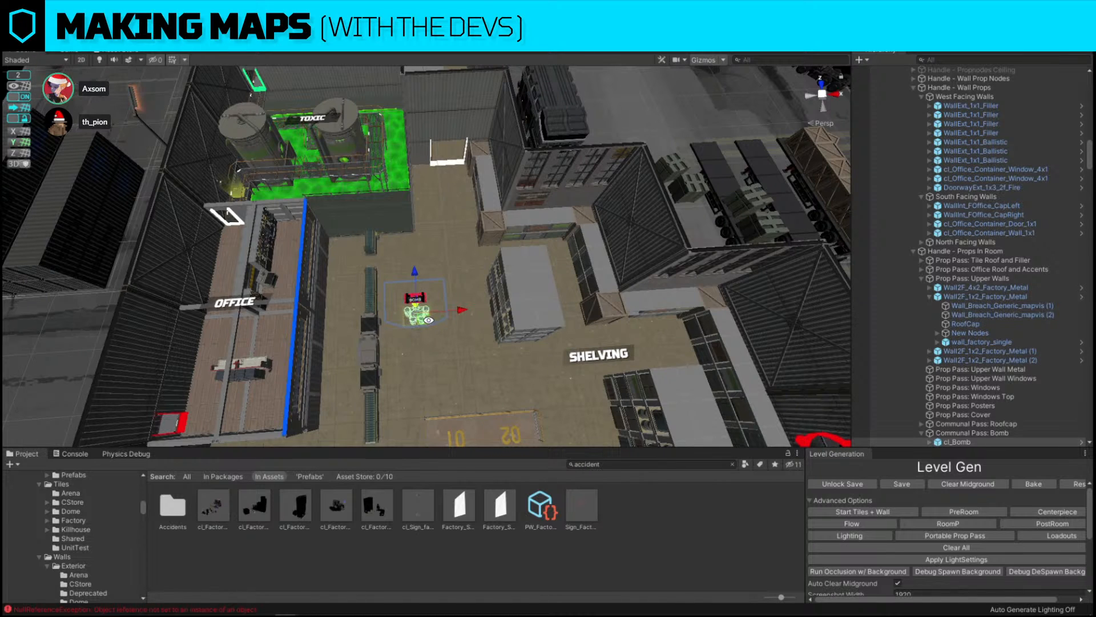
drag(429, 318, 440, 330)
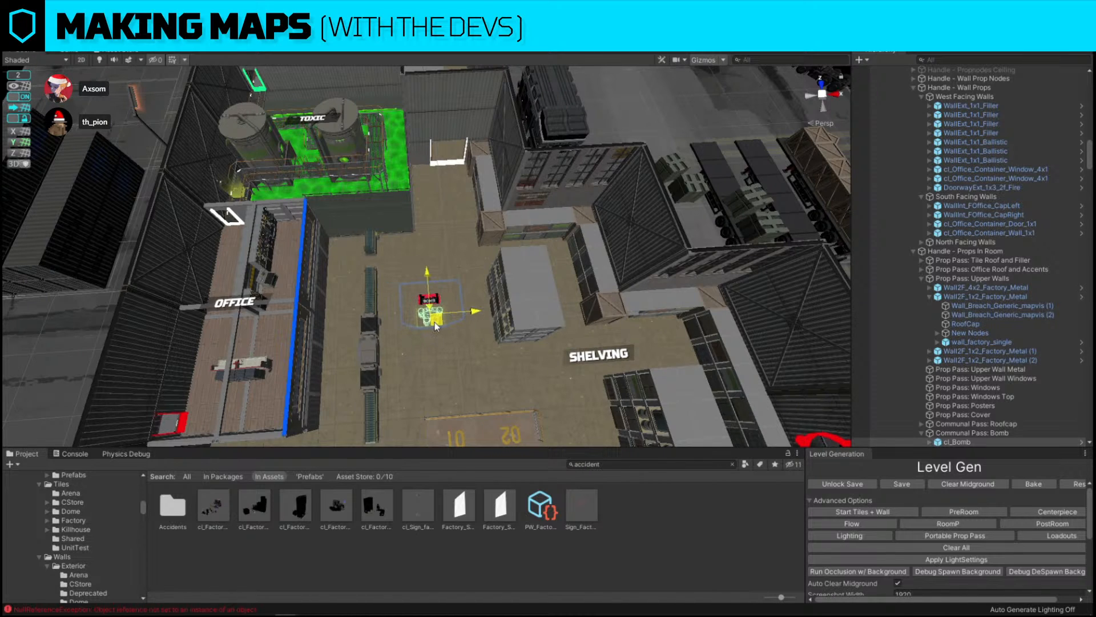
key(s)
right_drag(503, 217, 507, 225)
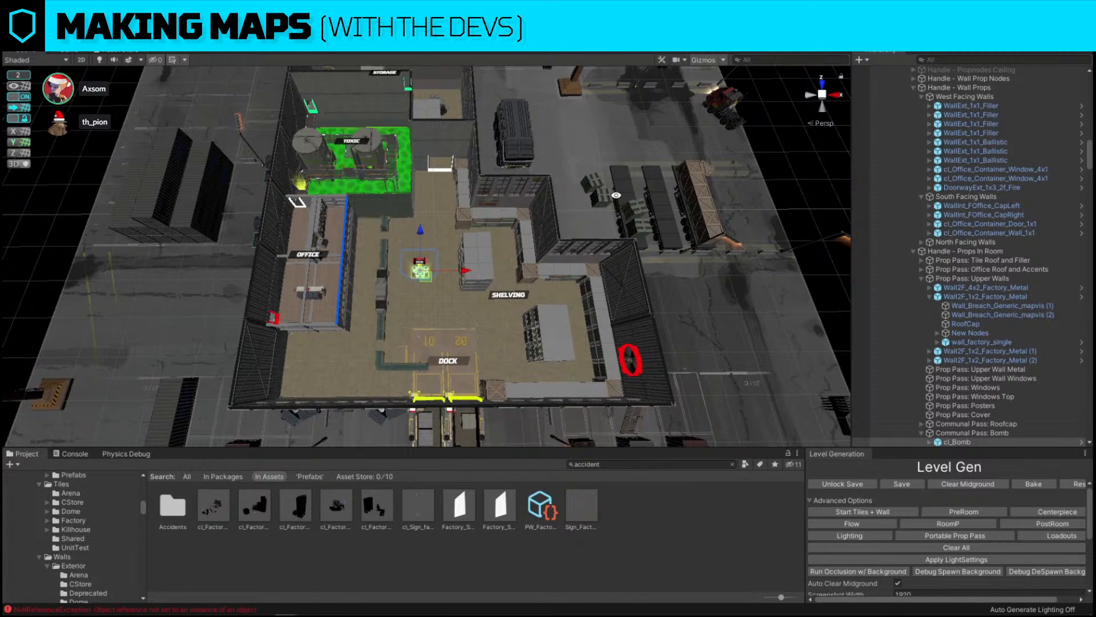
key(e)
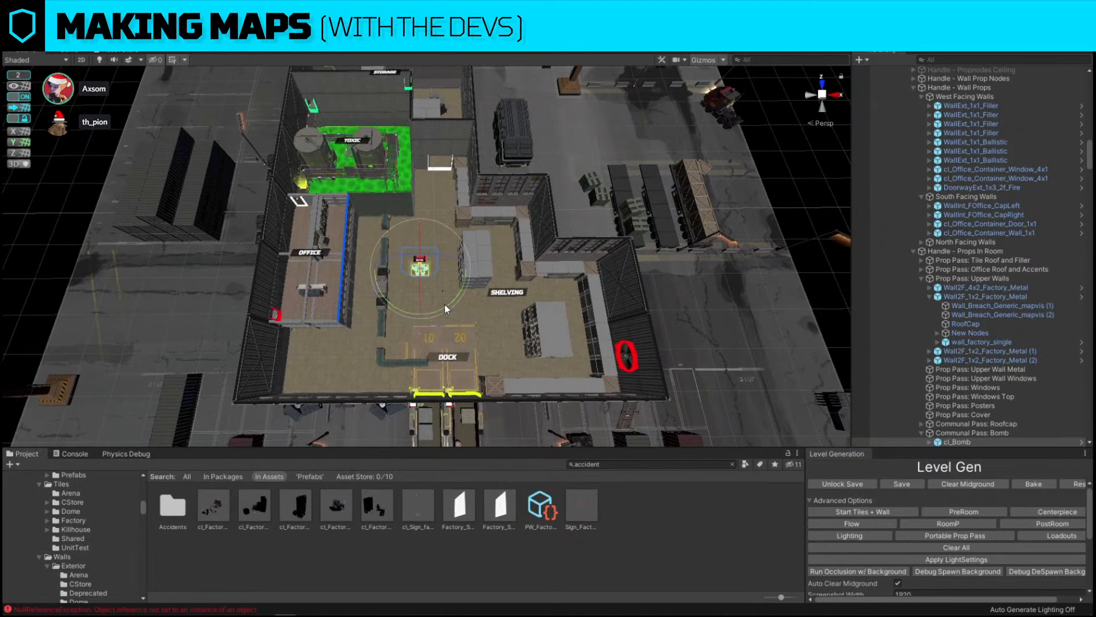
drag(445, 303, 305, 327)
drag(441, 309, 590, 288)
right_drag(576, 280, 555, 234)
Duplicate a shelving island and move the copy beside the office's lower corner near the dock
click(683, 171)
key(w)
click(584, 208)
key(s)
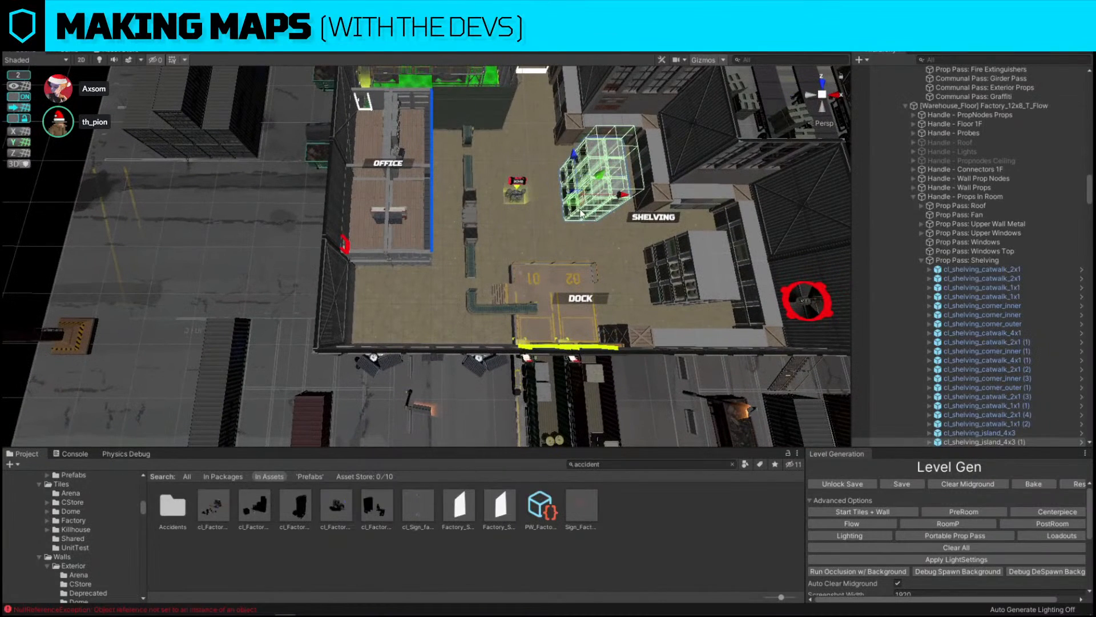
key(ctrl+d)
drag(575, 200, 350, 334)
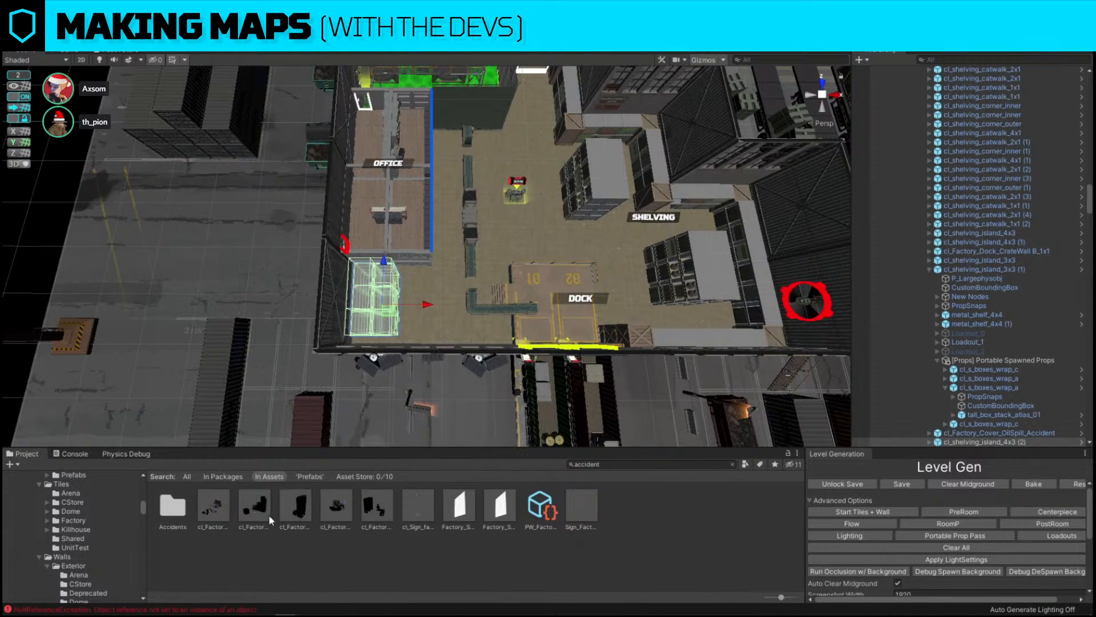
Replace the copied shelving island with the forklift crate accident prefab
key(ctrl+shift+r)
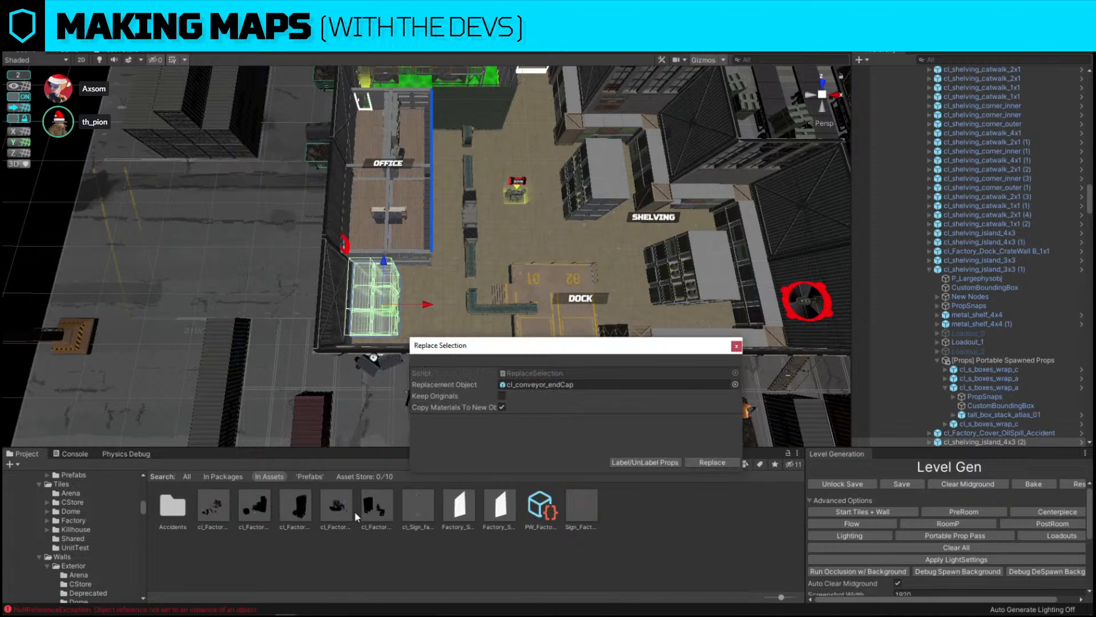
click(381, 513)
drag(381, 512, 525, 570)
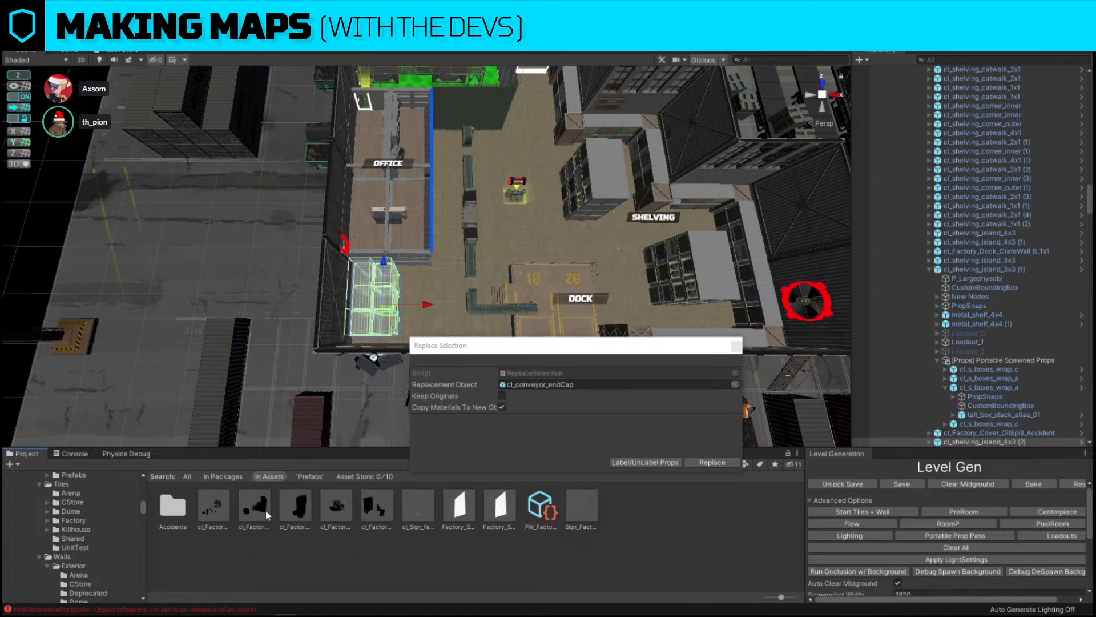
drag(265, 511, 571, 384)
click(712, 462)
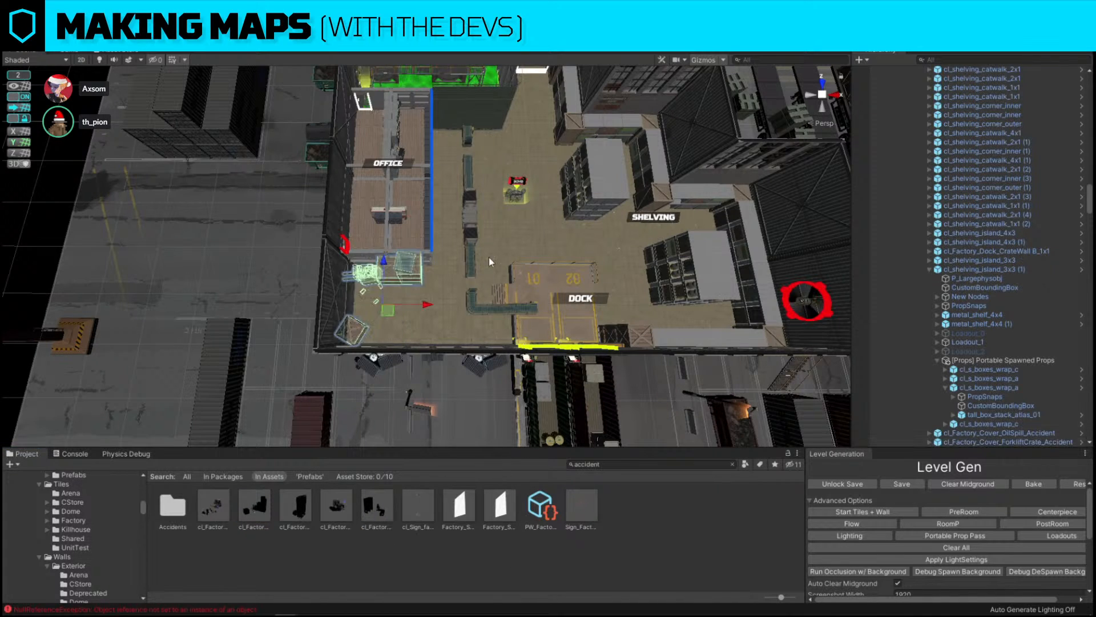
Rotate and move the forklift crate accident into place between the office and the dock
right_drag(489, 258, 428, 302)
key(e)
drag(410, 328, 697, 210)
key(w)
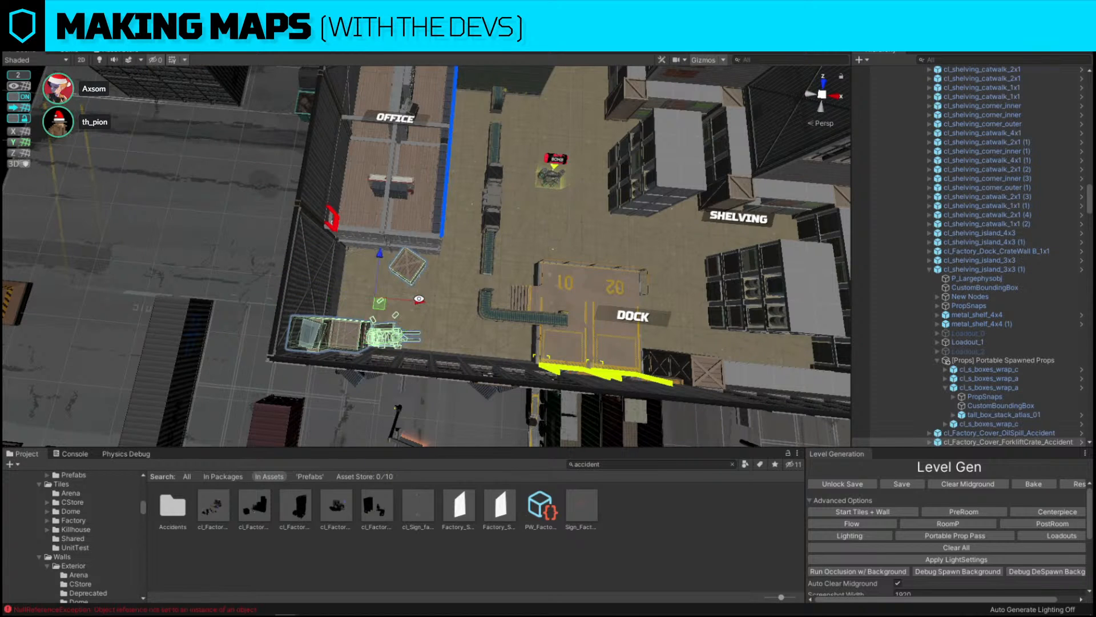
drag(419, 299, 476, 303)
scroll(478, 304, up, 5)
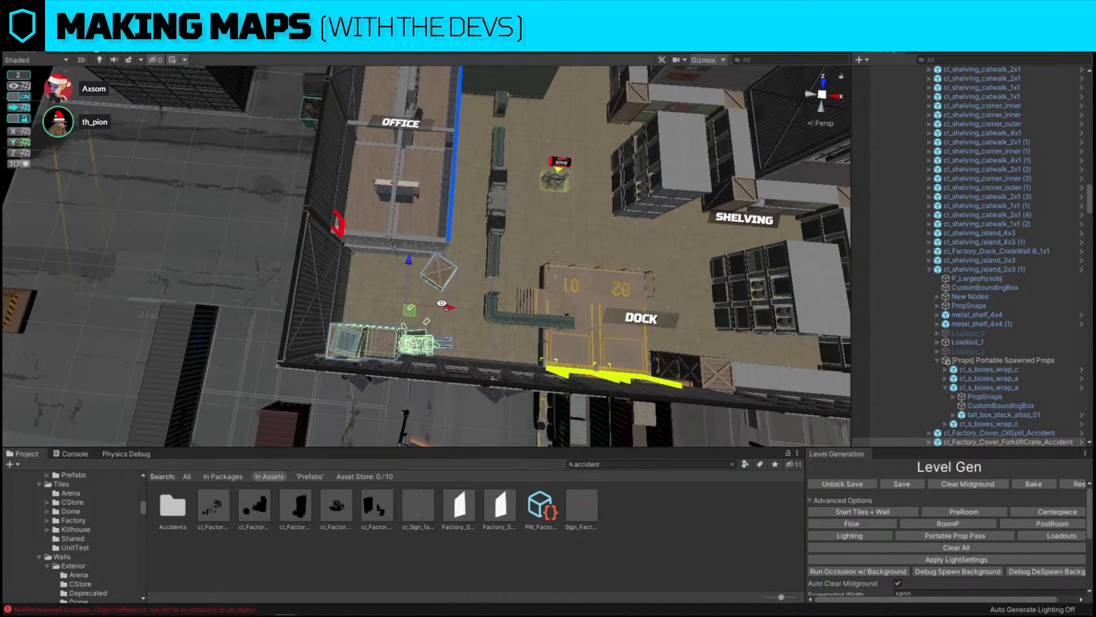
scroll(478, 305, up, 2)
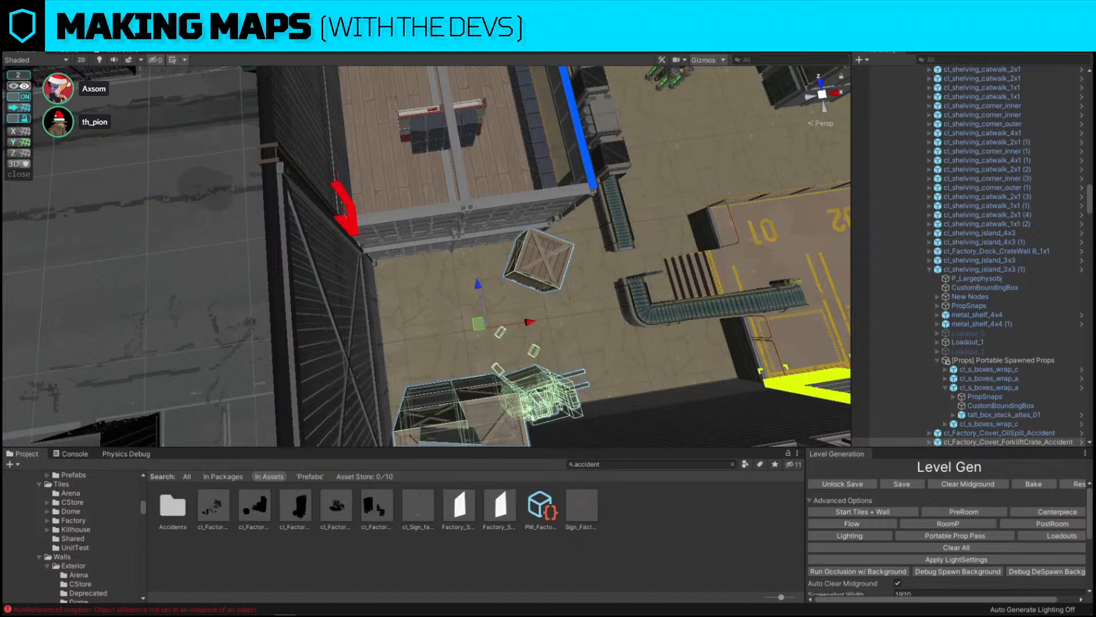
alt+drag(478, 306, 828, 303)
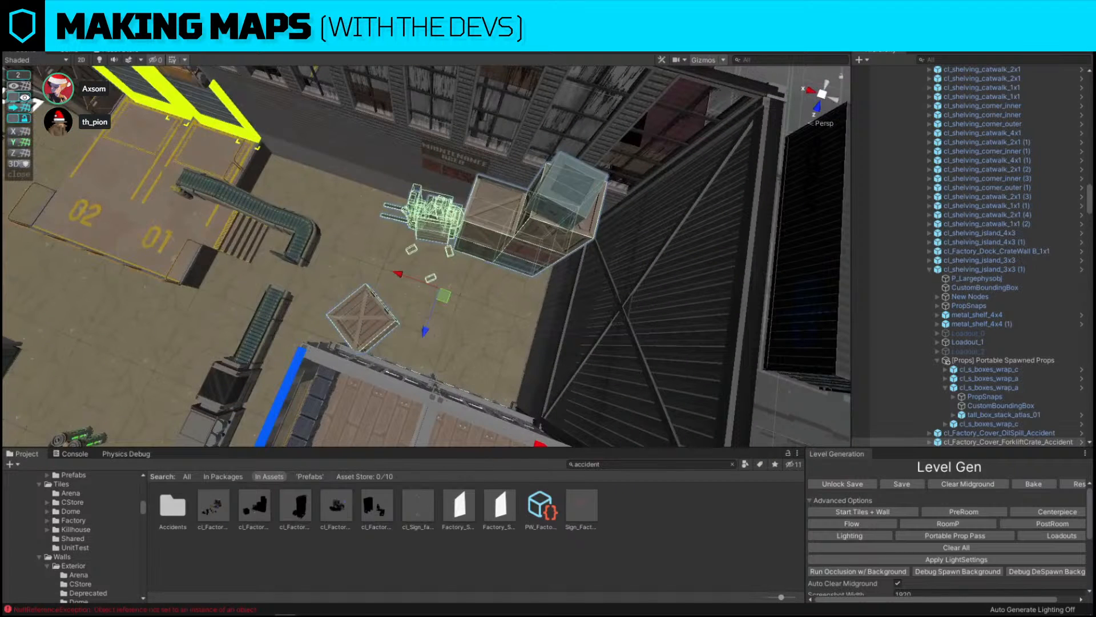
alt+drag(300, 280, 349, 269)
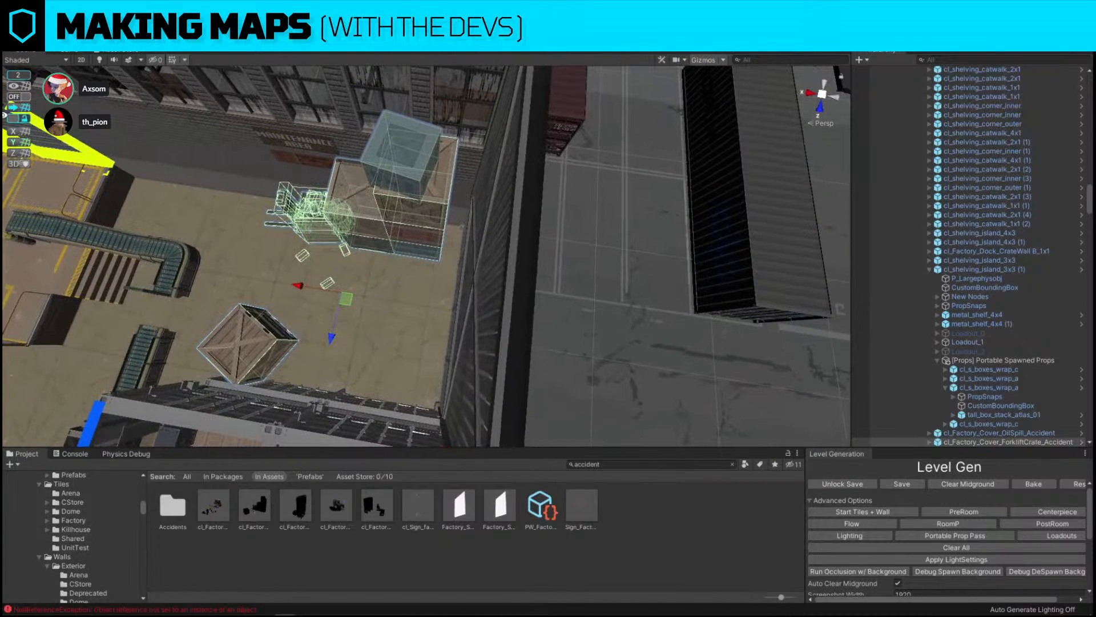
Set the snap grid size to 1 and nudge the forklift crate accident into its final position
click(24, 78)
click(155, 78)
text(1)
click(156, 160)
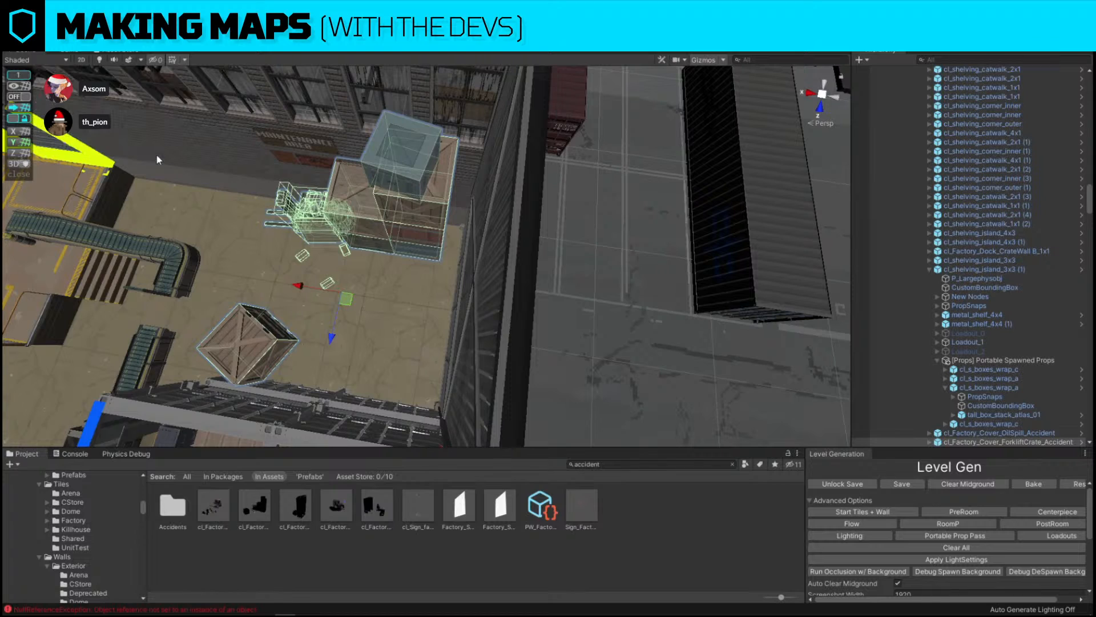
click(18, 97)
drag(299, 285, 333, 290)
right_drag(333, 290, 500, 191)
key(w)
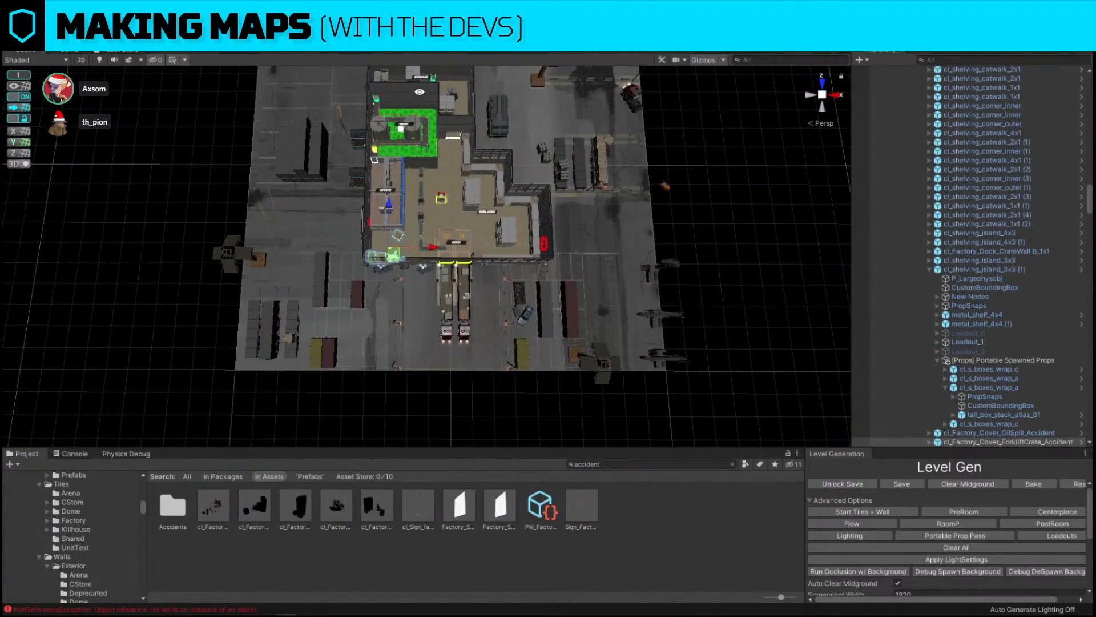
Duplicate the dock crate wall and move the copy to the inner wall beside the storage area
click(494, 131)
right_drag(494, 130, 388, 228)
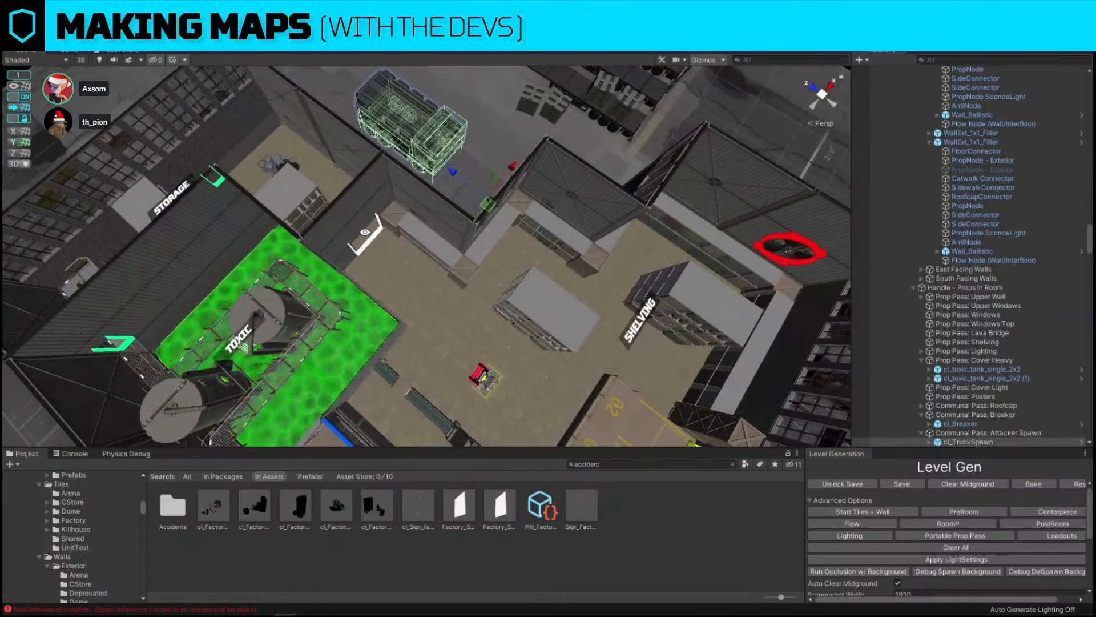
click(388, 228)
click(657, 399)
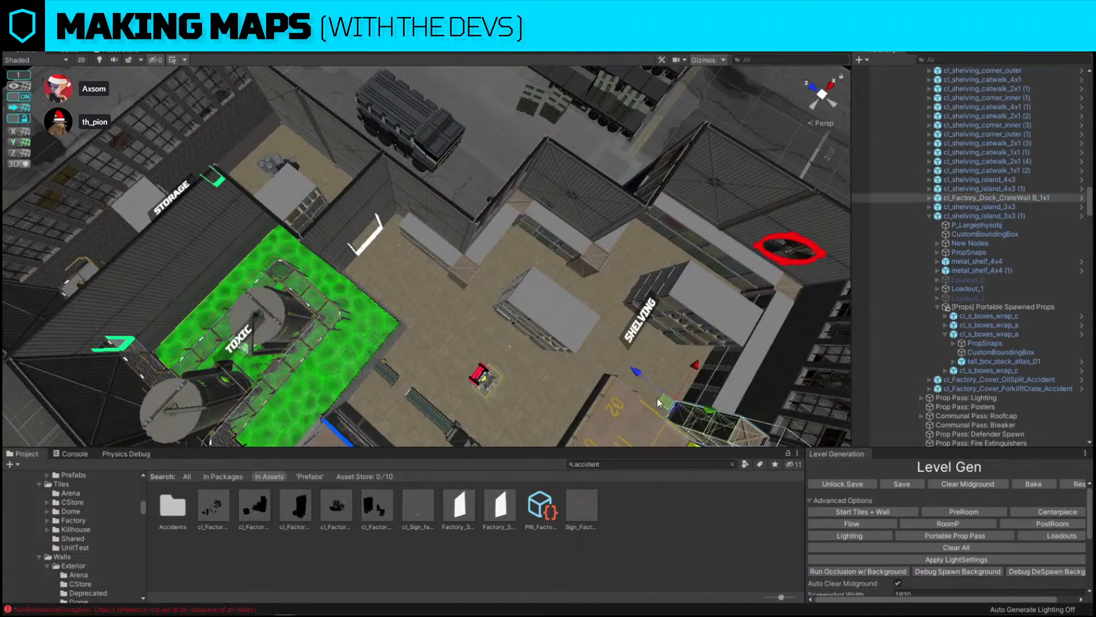
drag(634, 374, 391, 186)
click(427, 215)
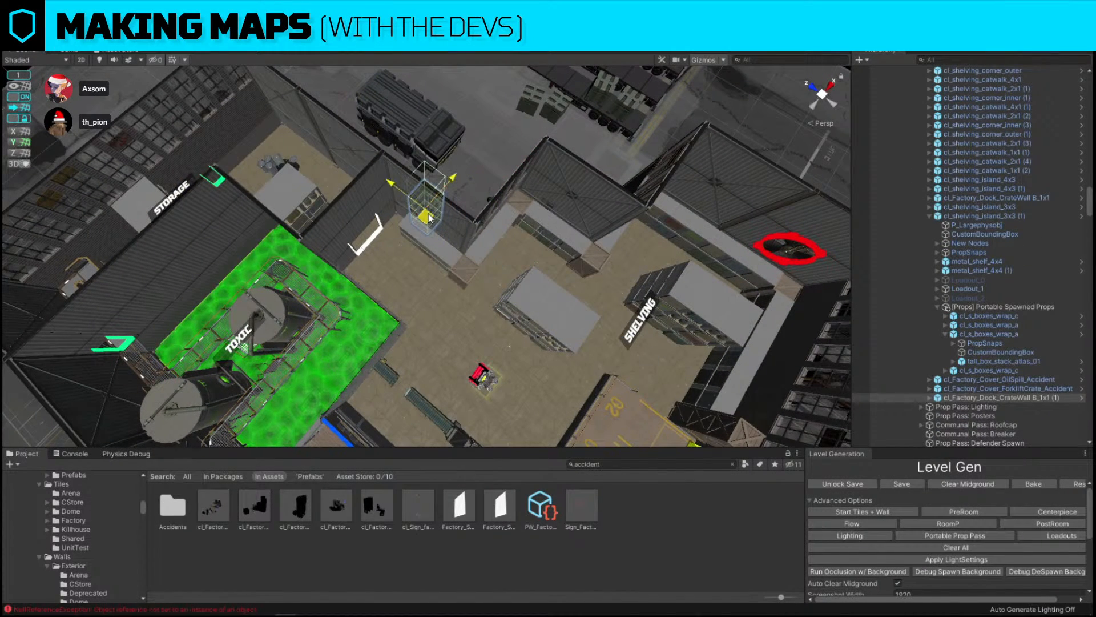
Nudge the copied crate wall so it sits flush against the wall
key(f)
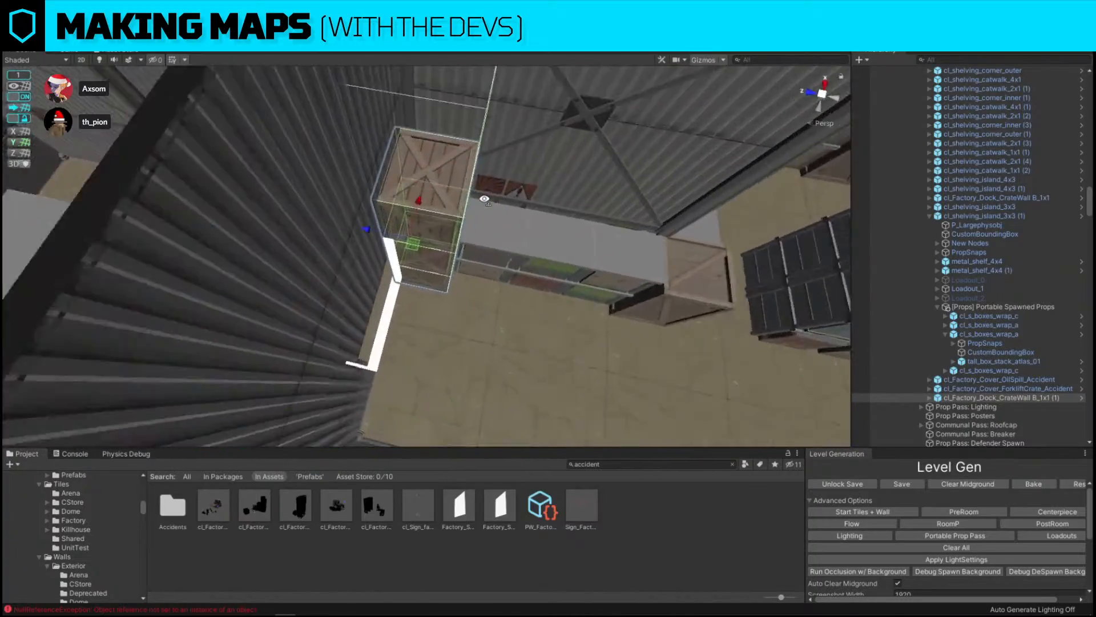
mouse_move(407, 240)
mouse_down()
mouse_move(423, 221)
mouse_move(407, 225)
mouse_up()
right_drag(571, 207, 693, 211)
key(s)
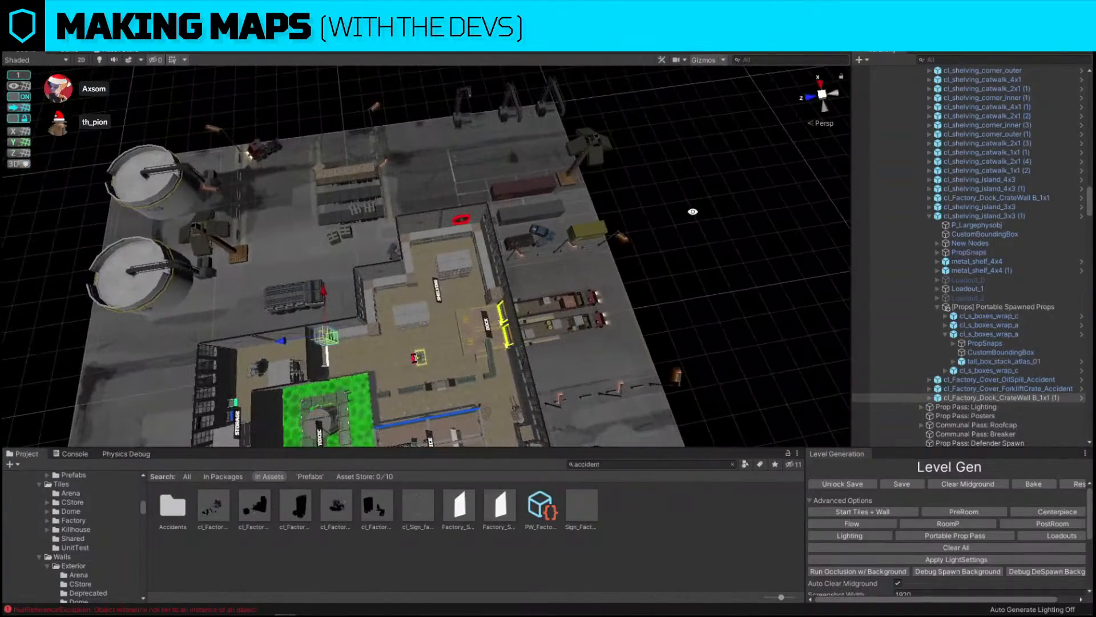
click(693, 211)
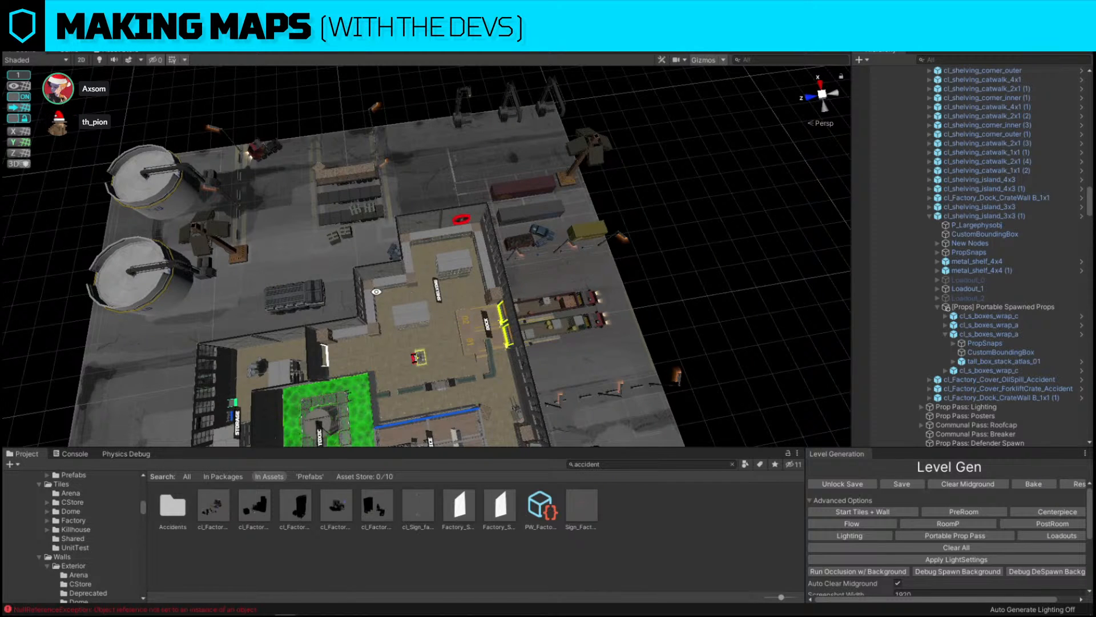
Inspect the whole factory map from an overhead view
alt+drag(662, 237, 406, 172)
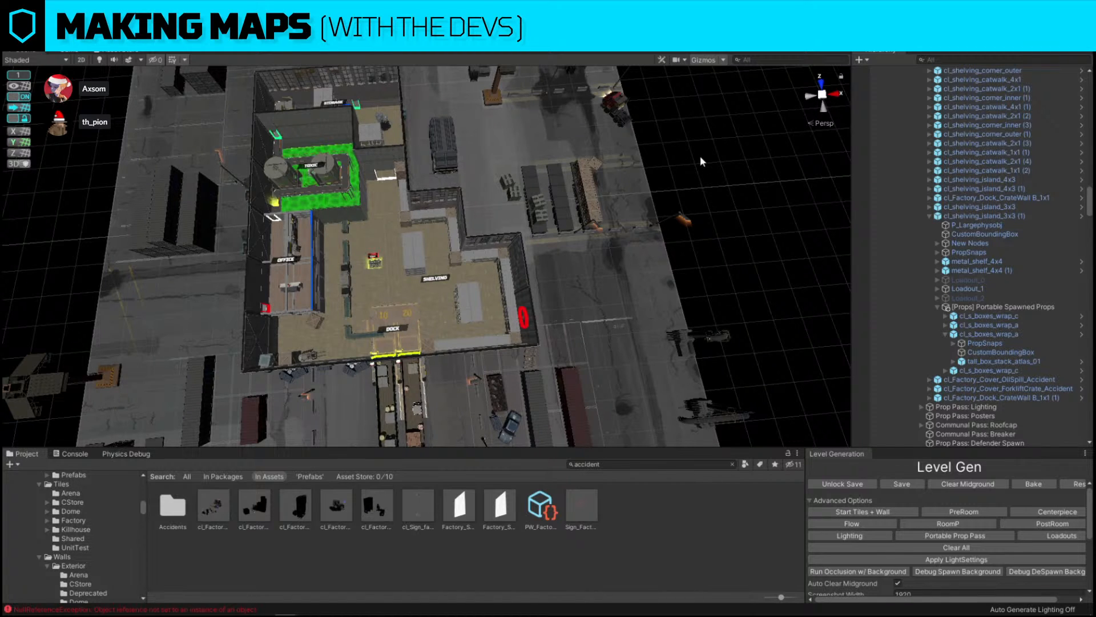
scroll(694, 156, down, 6)
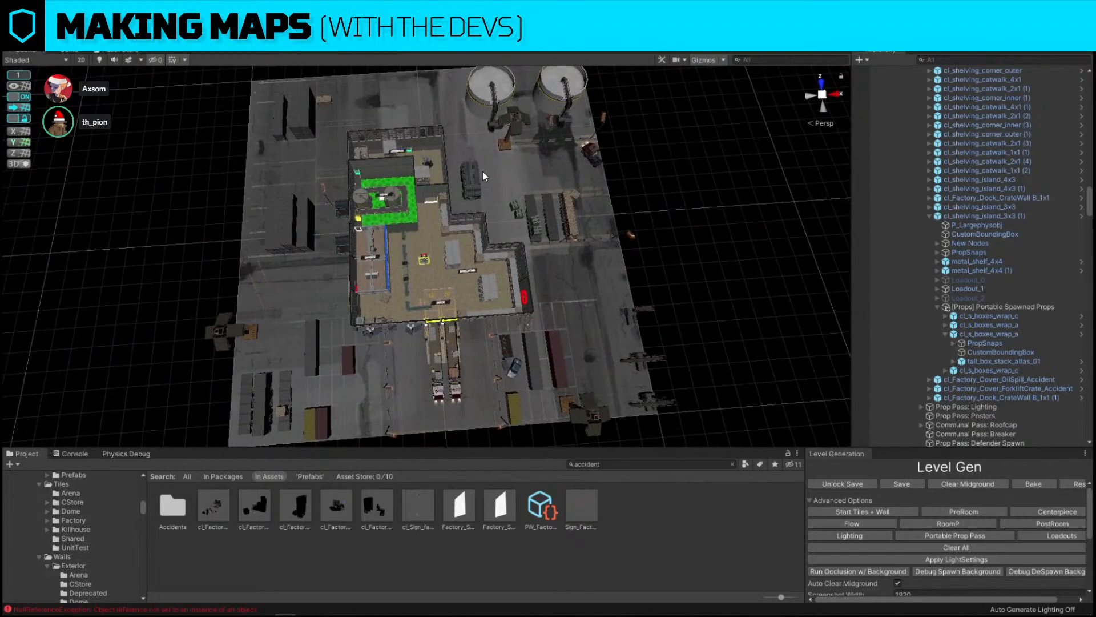
right_drag(499, 172, 527, 186)
key(w)
key(s)
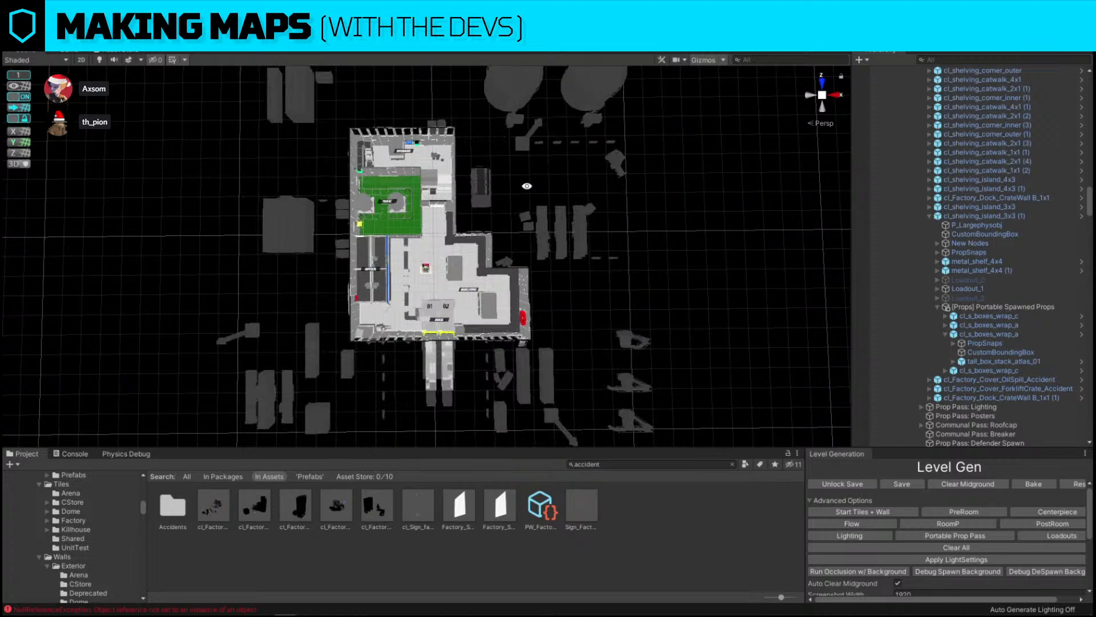
click(478, 193)
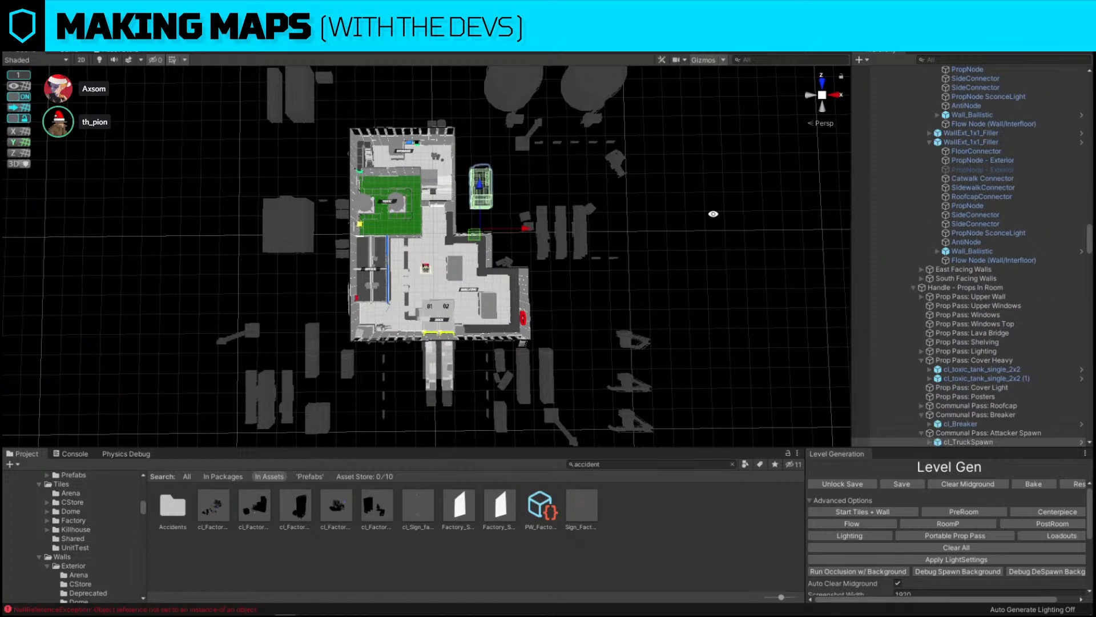
click(713, 216)
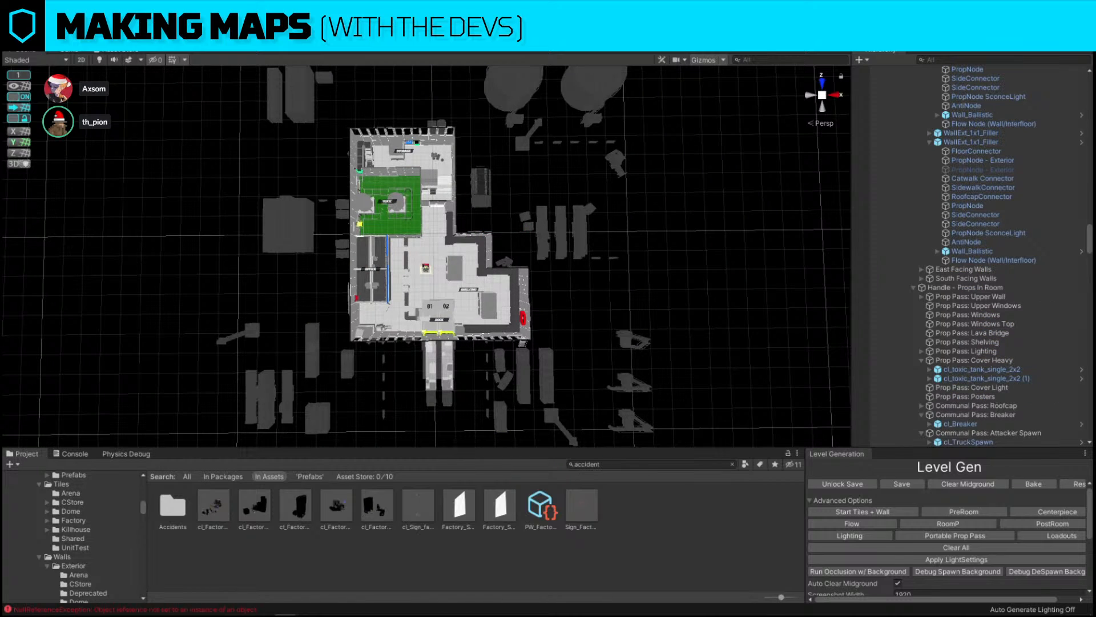
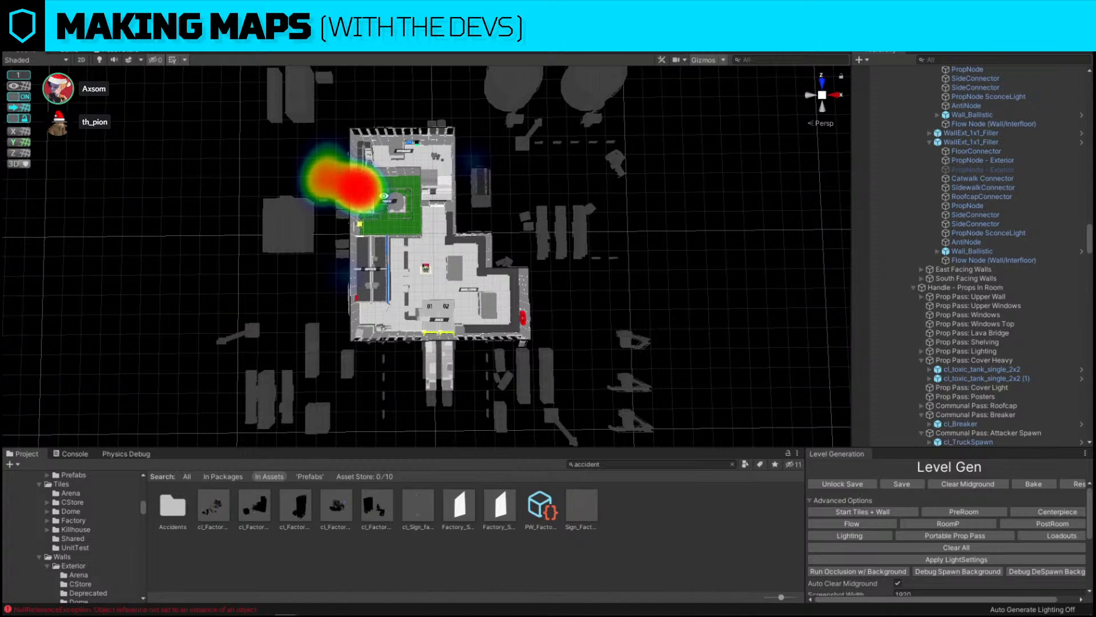
Reposition and rotate the vehicle prop beside the factory's north-east corner
click(481, 182)
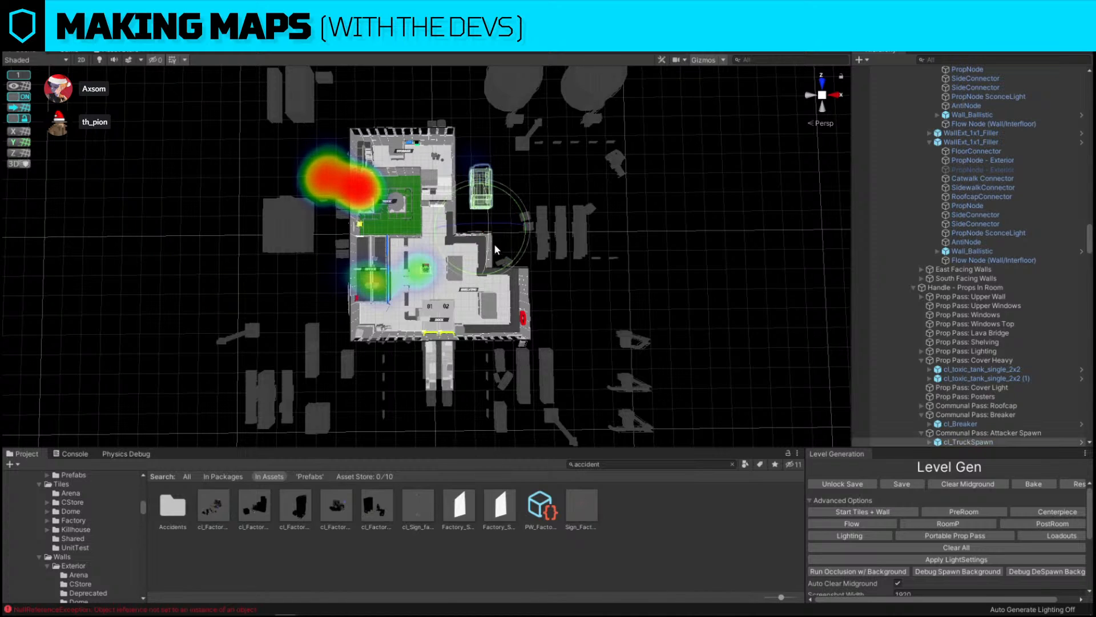
drag(495, 249, 817, 246)
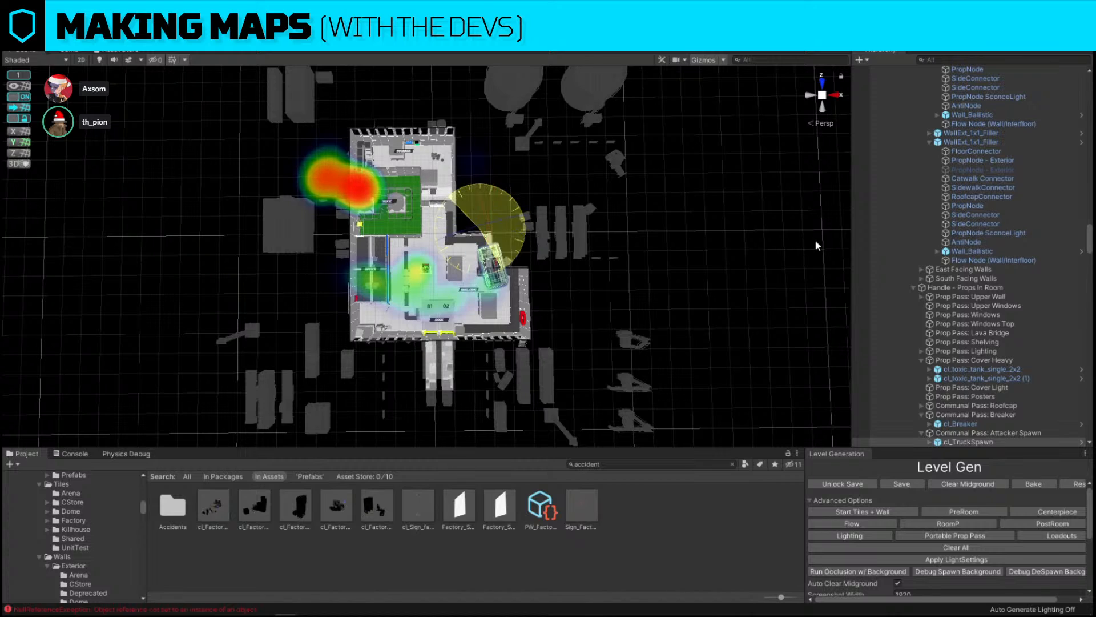
key(w)
drag(477, 238, 474, 169)
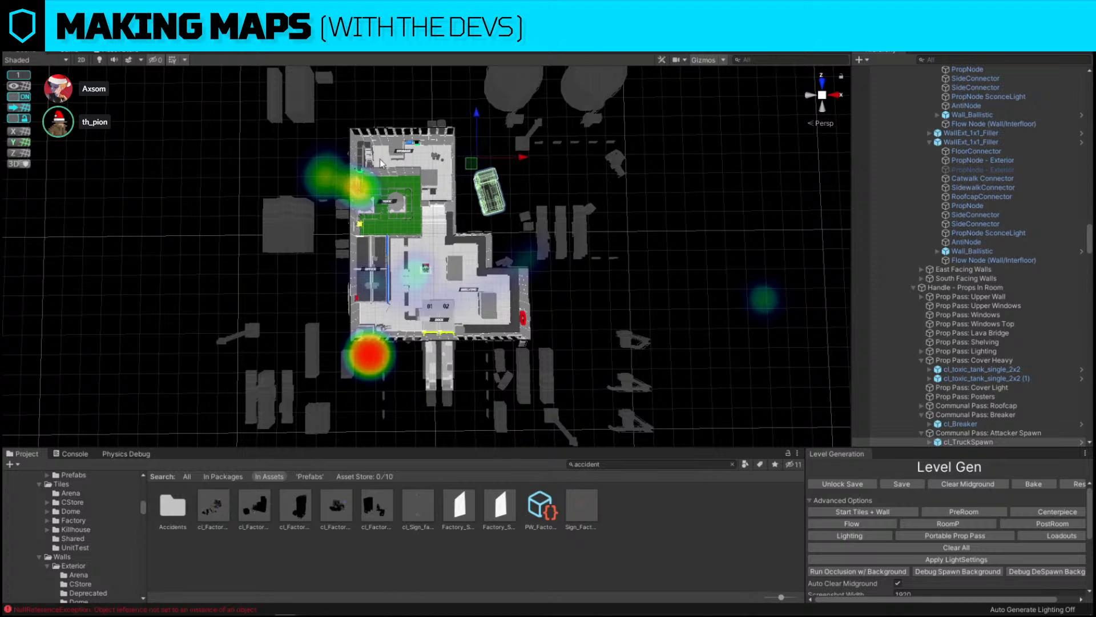
key(e)
drag(495, 187, 474, 161)
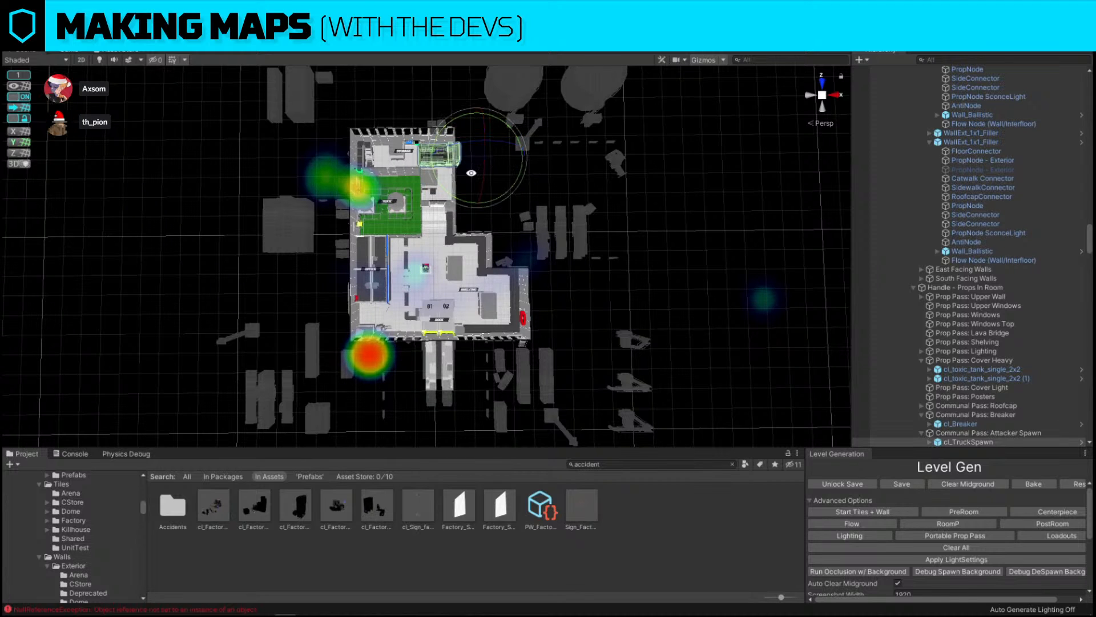
key(w)
mouse_move(474, 164)
right_down()
mouse_move(382, 163)
mouse_move(467, 159)
right_up()
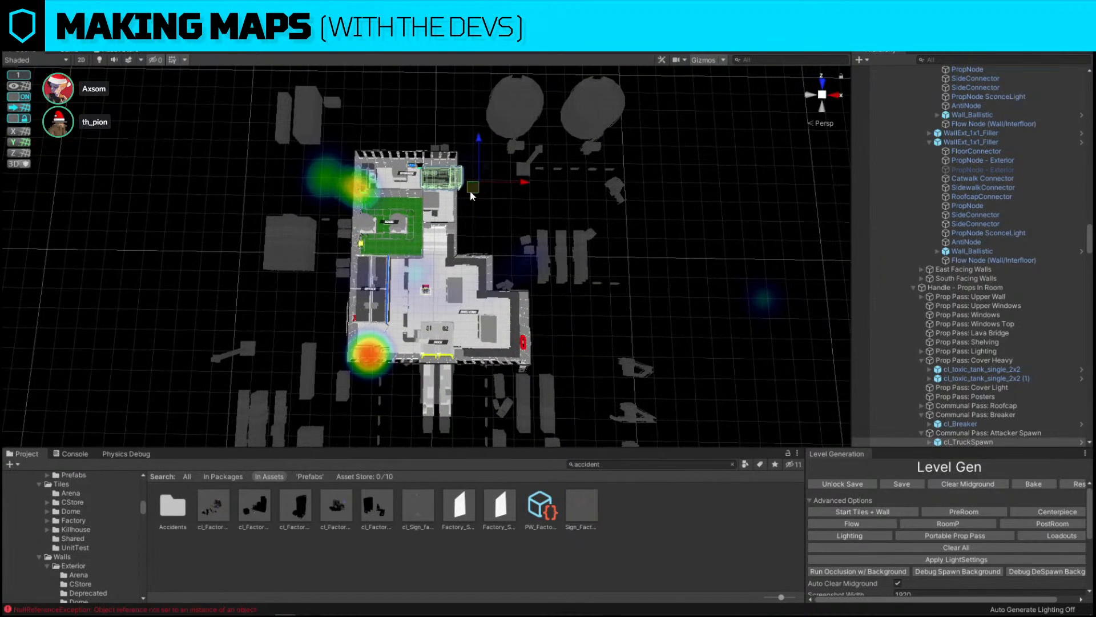
drag(472, 190, 348, 197)
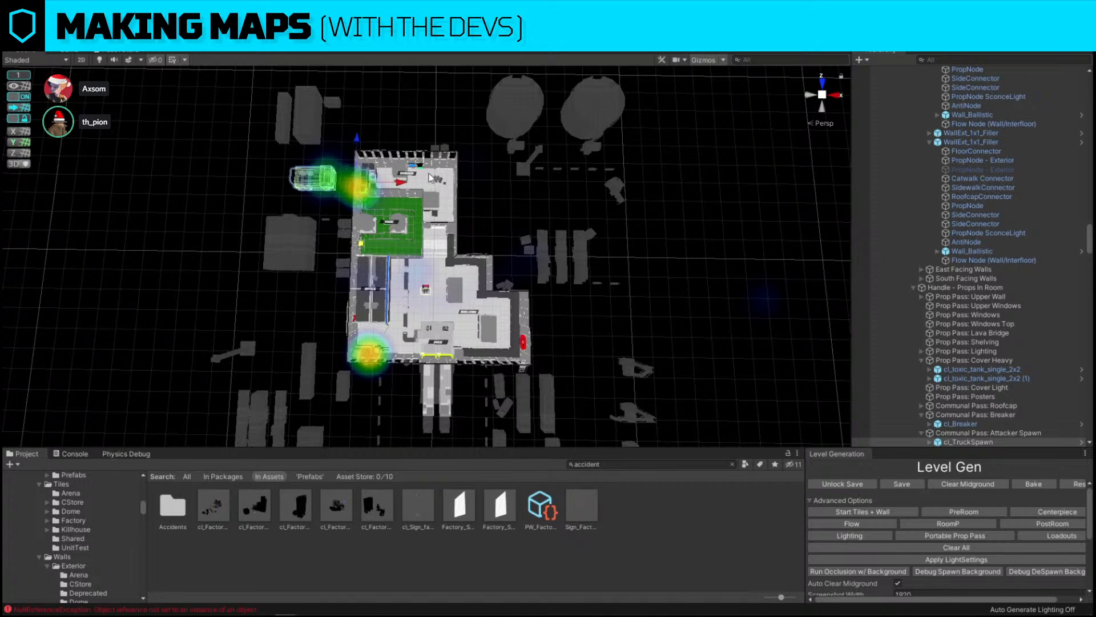
key(ctrl+z)
key(ctrl+z)
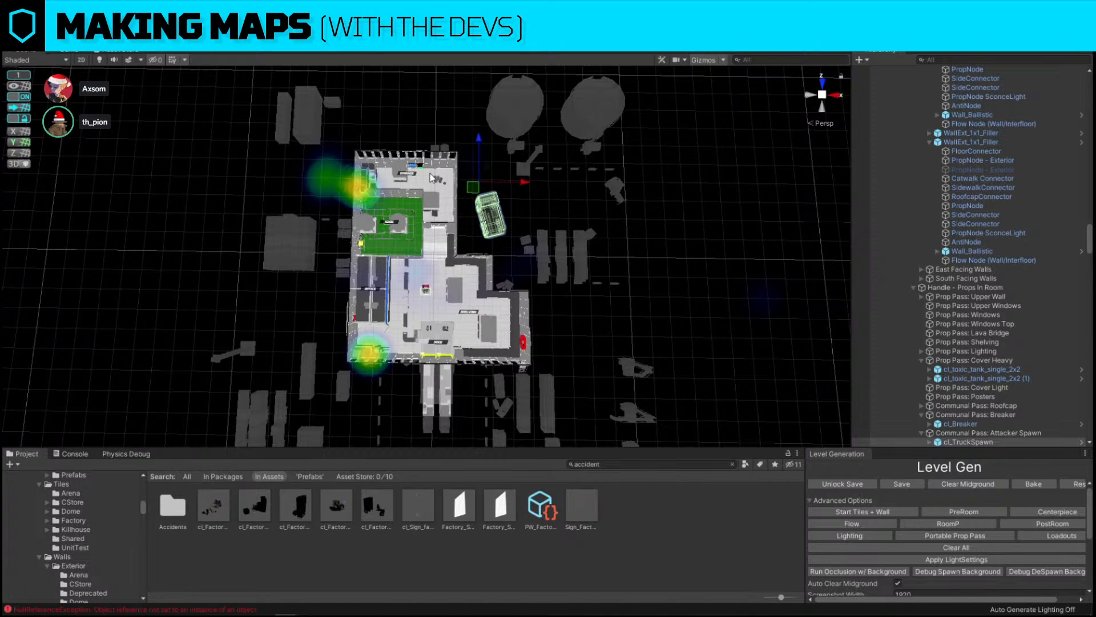
Deselect the vehicle and run Clear Midground on the factory map
click(742, 245)
right_drag(392, 273, 402, 273)
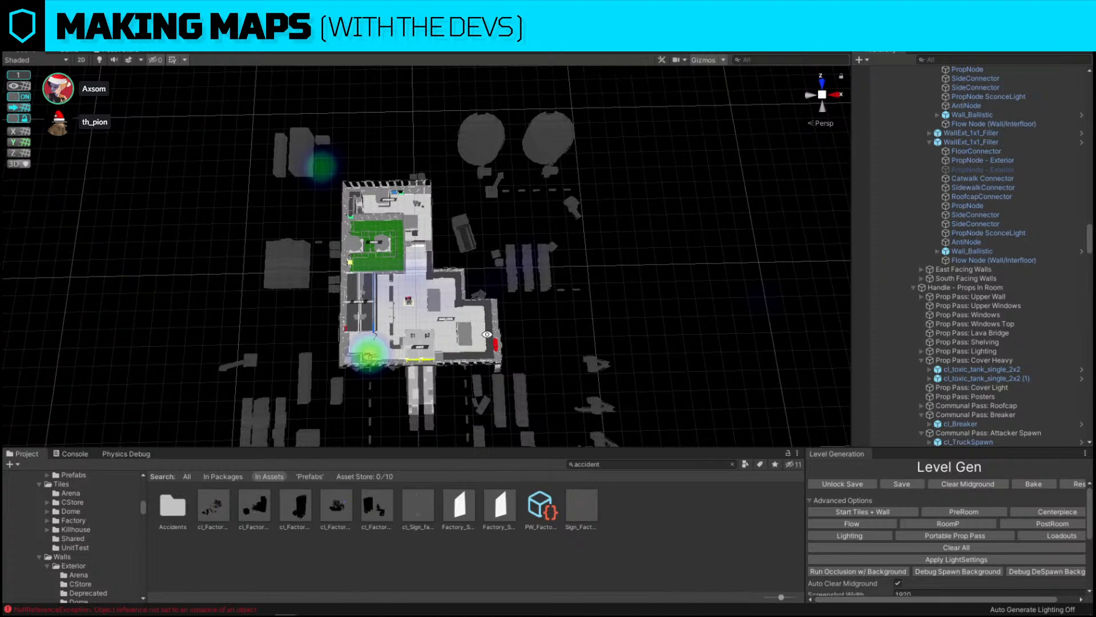
click(462, 233)
mouse_move(448, 216)
mouse_down()
mouse_move(461, 204)
mouse_move(449, 216)
mouse_up()
click(584, 305)
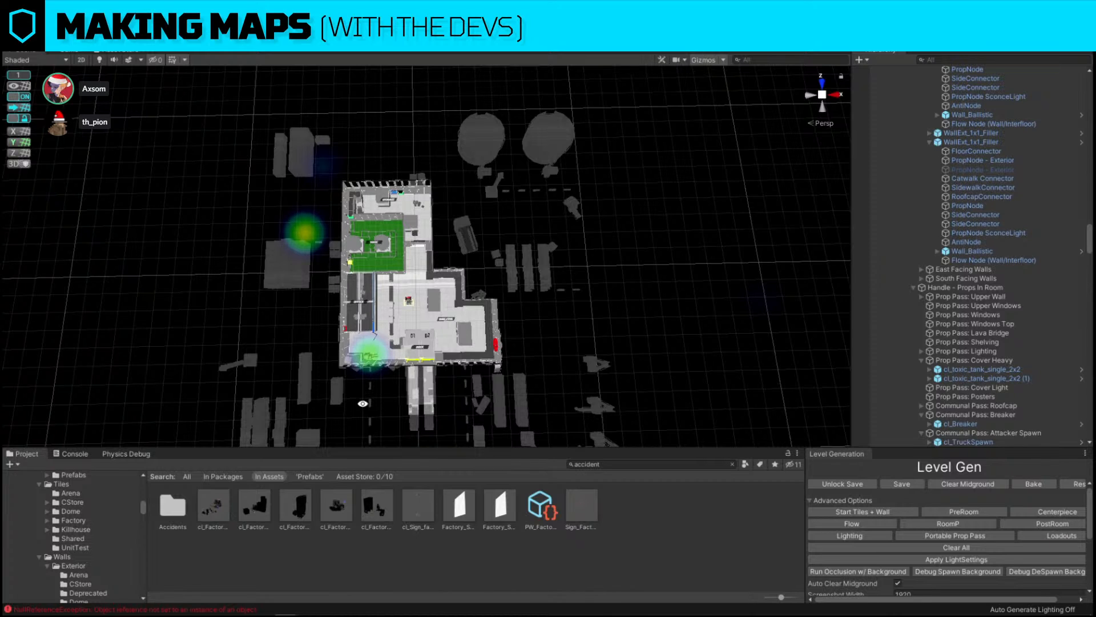
alt+drag(362, 404, 421, 340)
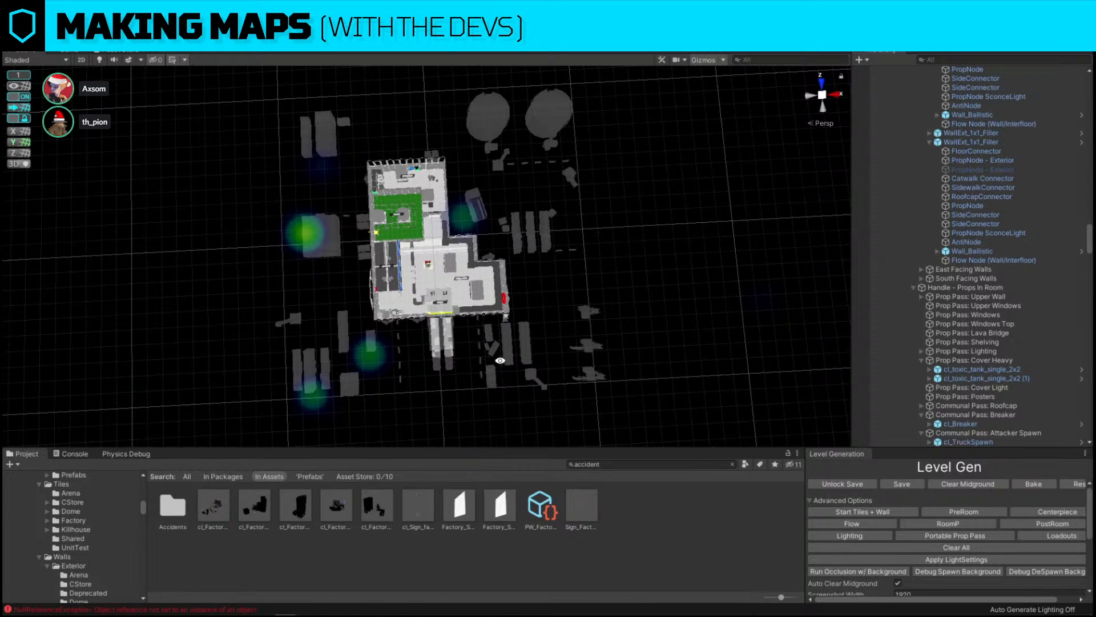
click(964, 486)
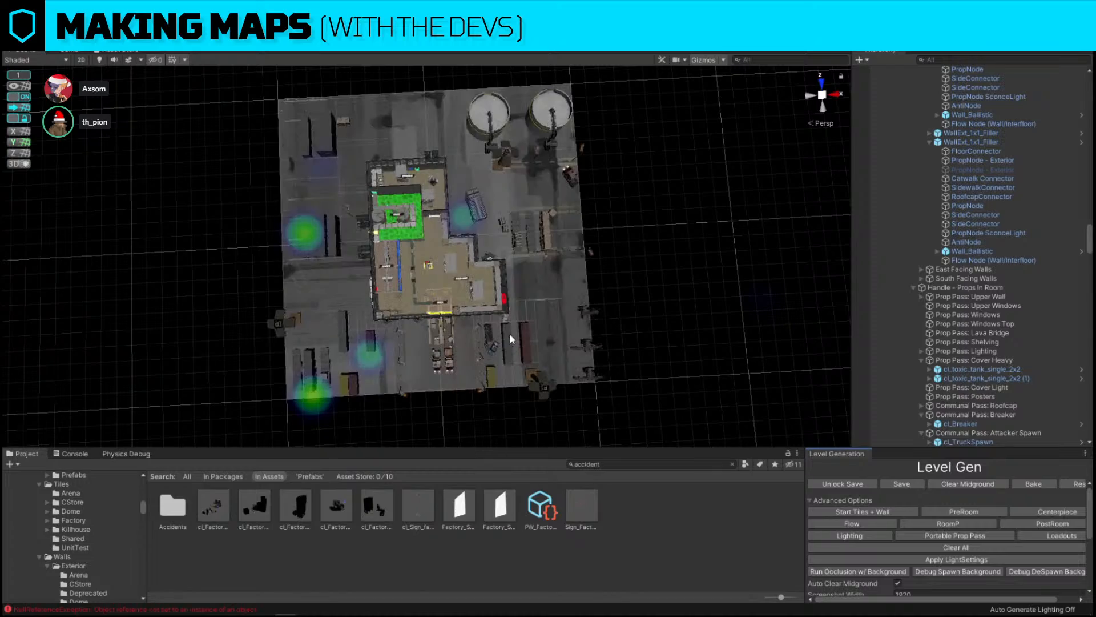
Delete a stray prop in the yard outside the factory's west side
alt+drag(509, 334, 604, 318)
key(w)
right_drag(603, 317, 310, 305)
key(w)
click(310, 305)
key(Delete)
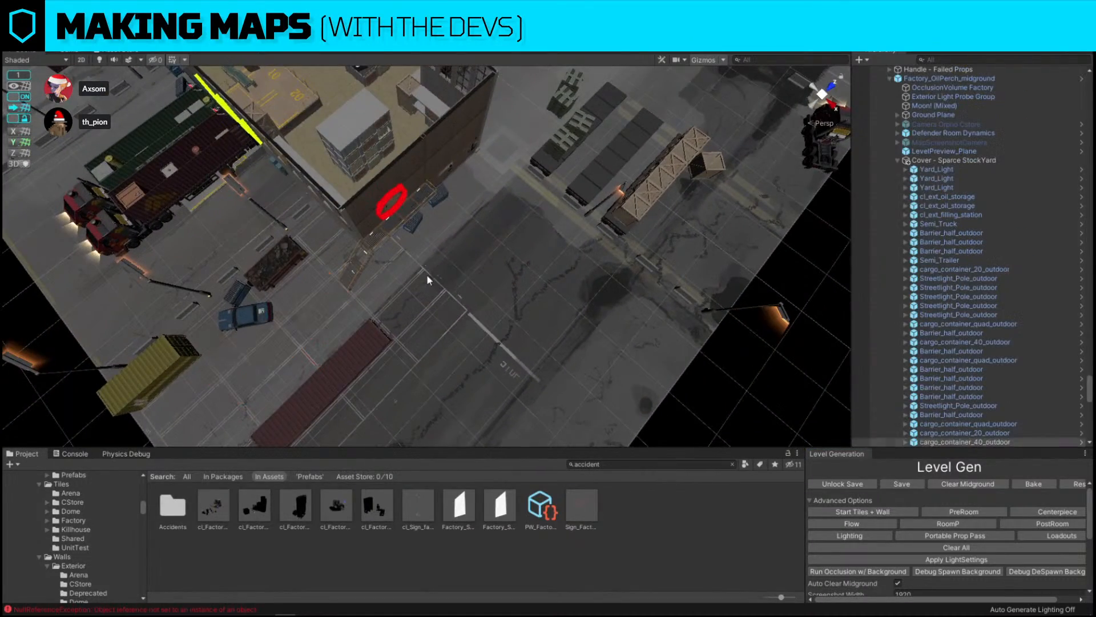
Delete the stray prop beside the parked trucks near the loading dock
right_drag(308, 191, 483, 266)
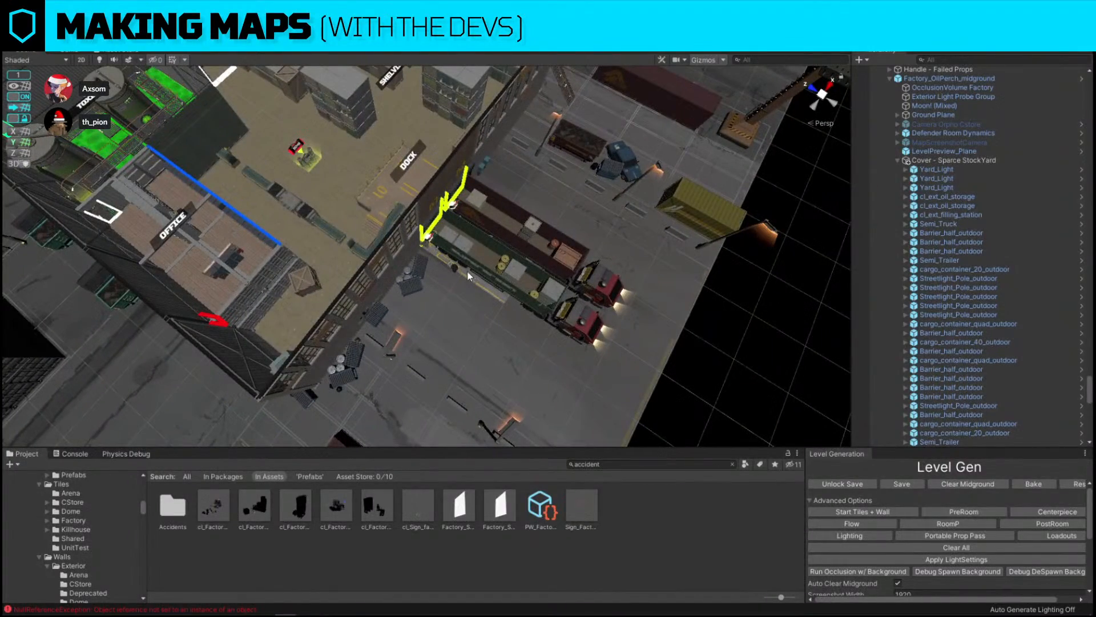
click(460, 265)
key(Delete)
Review the factory layout from several angles and save the scene
right_drag(615, 199, 443, 145)
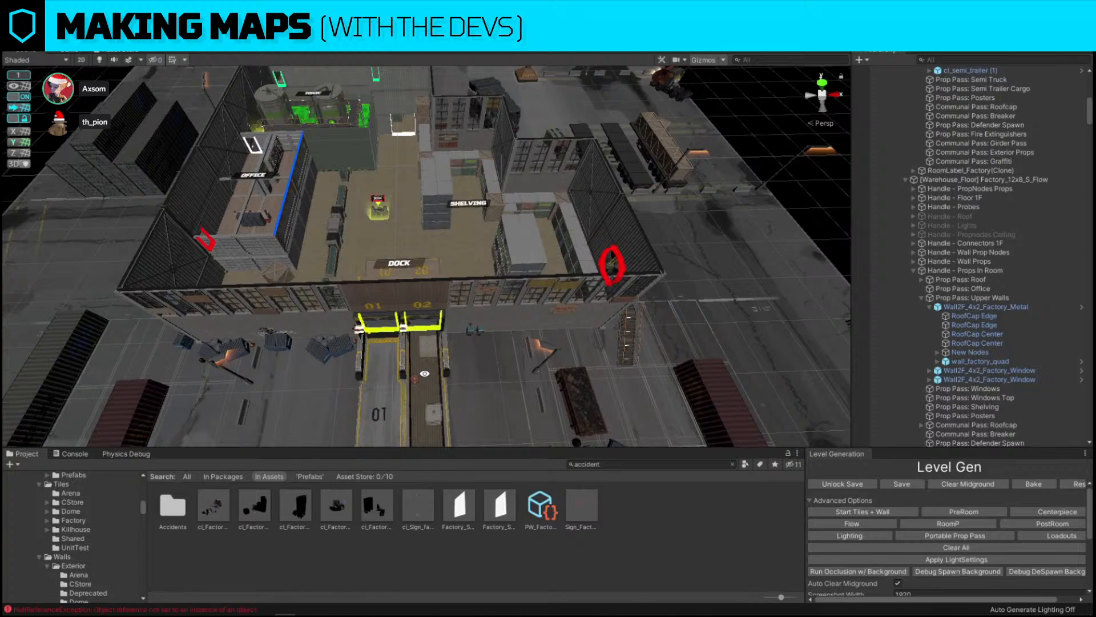
right_drag(406, 93, 504, 266)
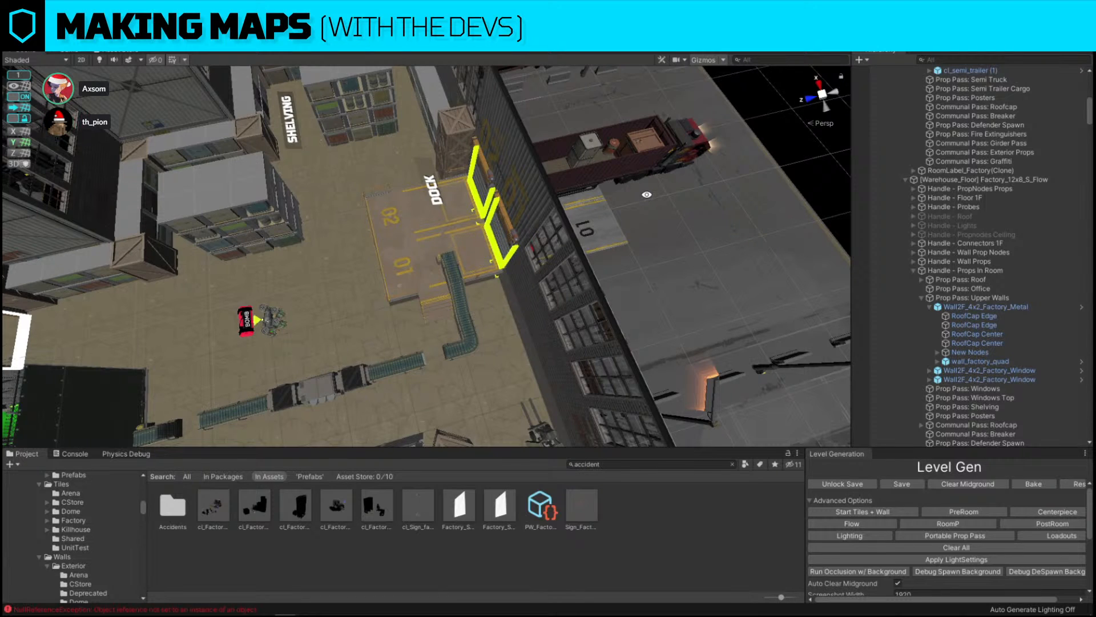
right_drag(4, 265, 424, 211)
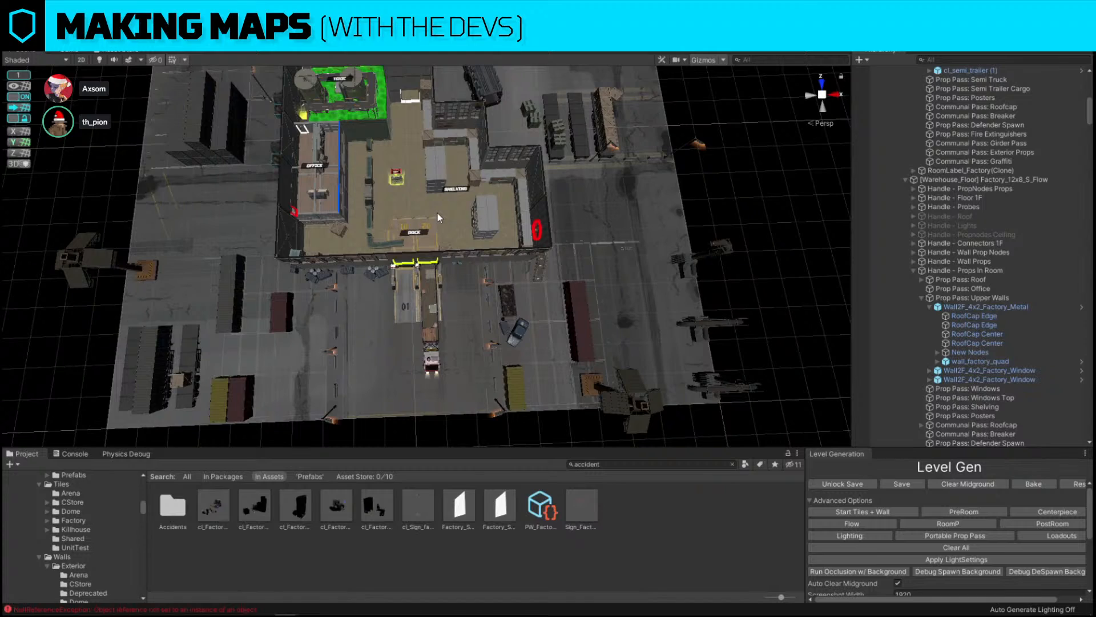
right_drag(679, 228, 672, 148)
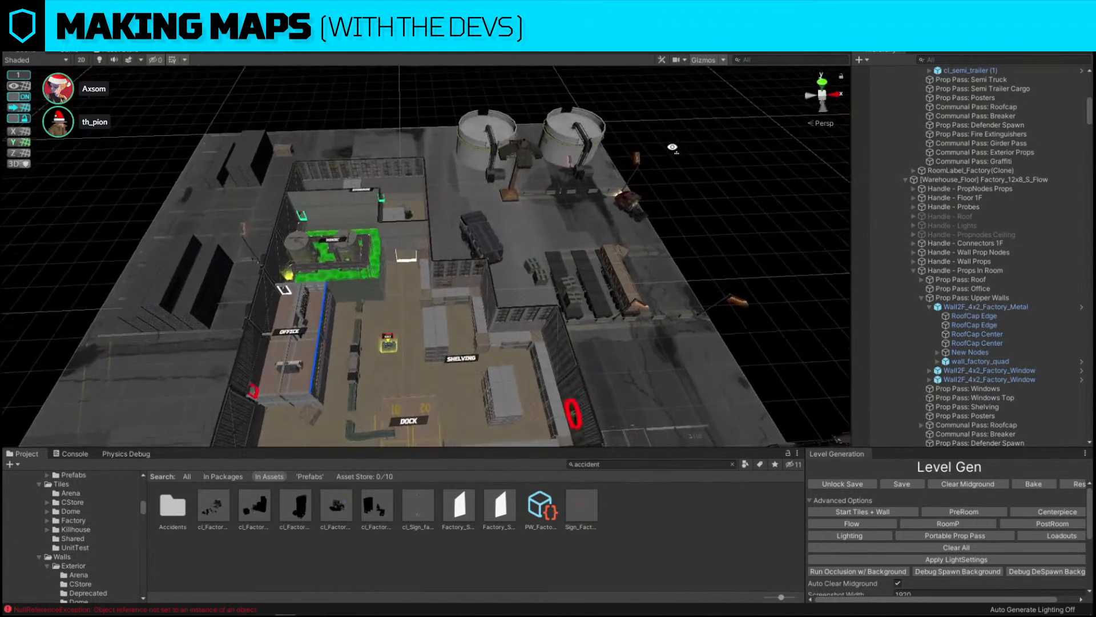
key(w)
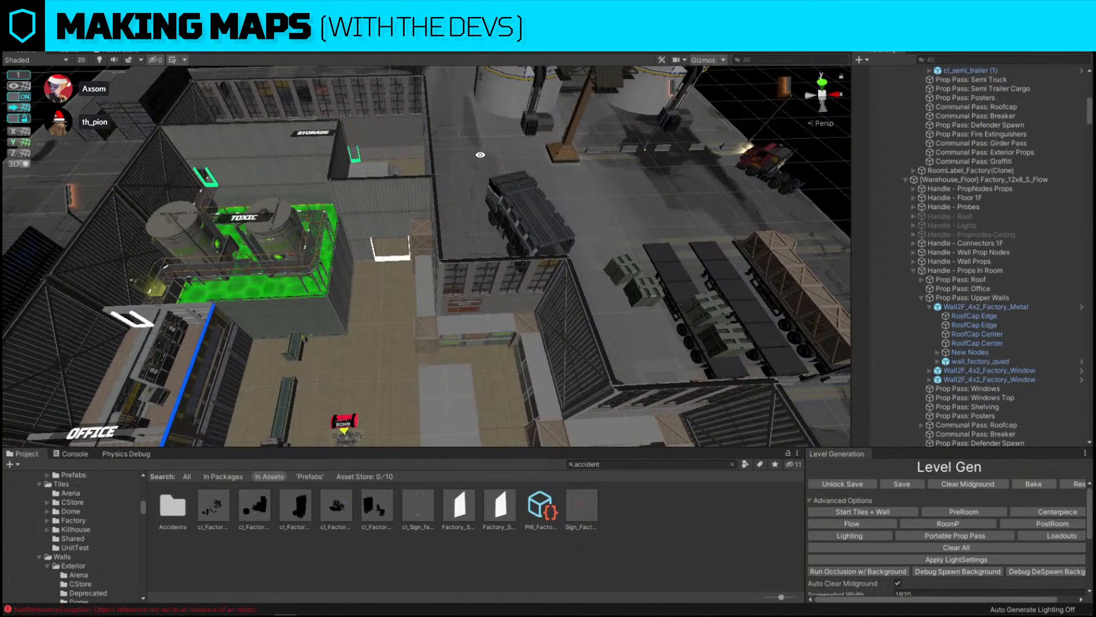
key(s)
click(466, 211)
right_drag(466, 211, 277, 140)
key(s)
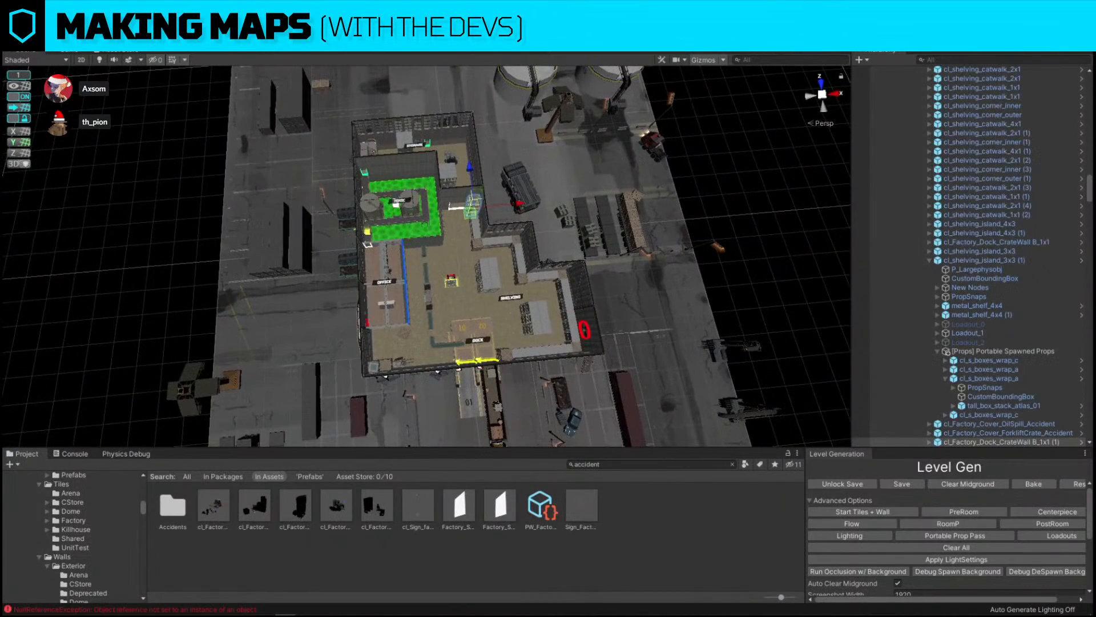
key(ctrl+s)
Focus on the exterior catwalk by the container office and delete the stray prop beside it
alt+drag(470, 257, 546, 259)
alt+right_drag(514, 274, 523, 236)
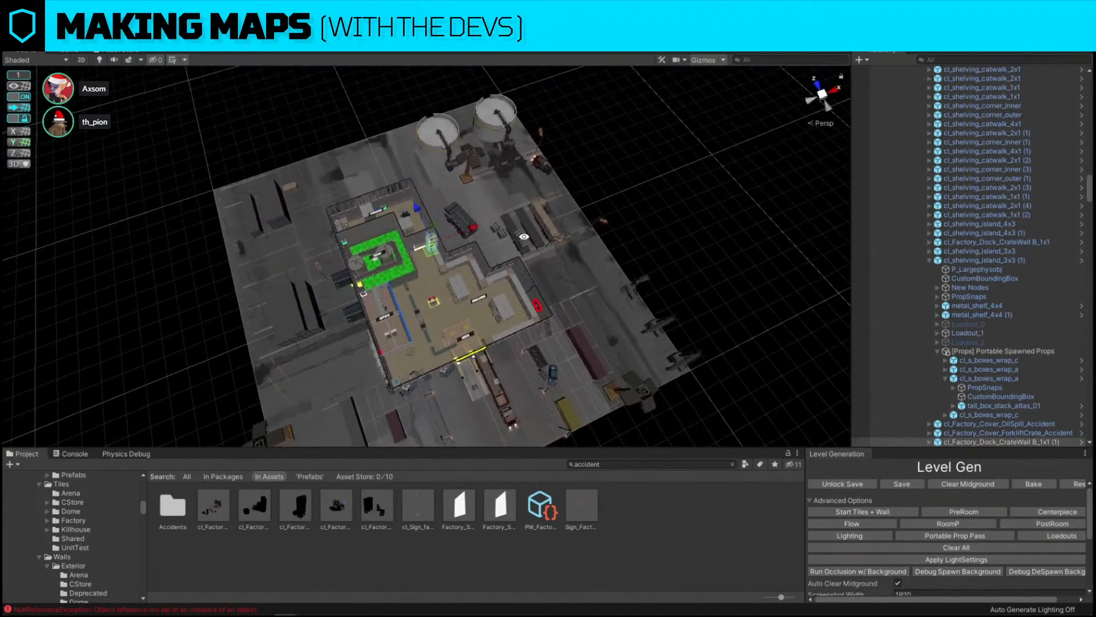
click(670, 234)
key(w)
right_drag(669, 234, 432, 334)
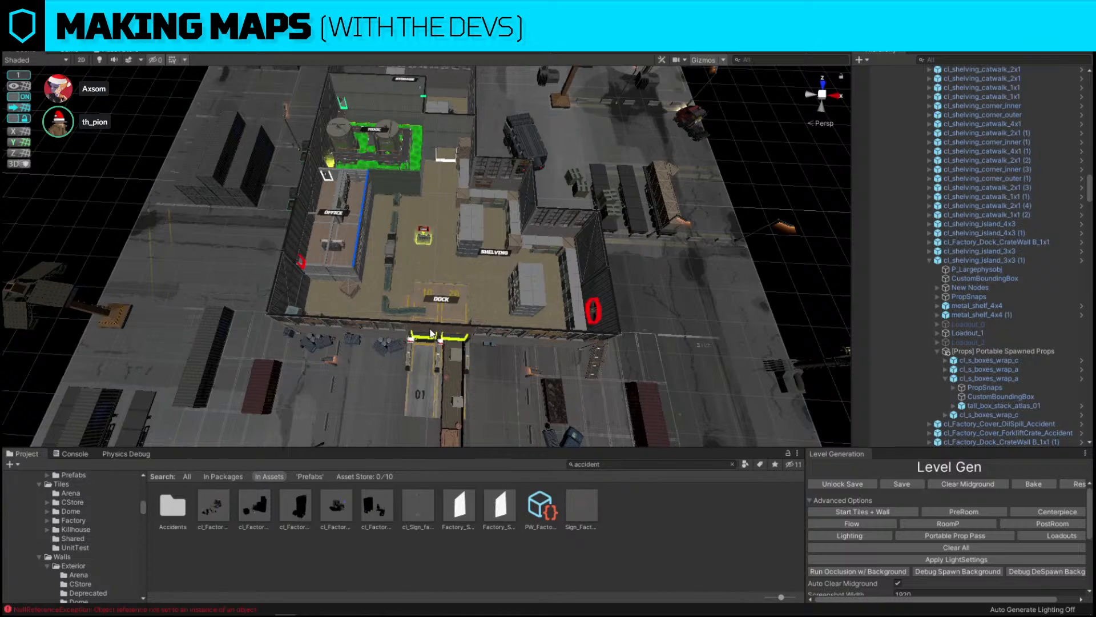
alt+drag(429, 332, 582, 257)
key(s)
right_drag(582, 257, 737, 259)
key(w)
click(497, 205)
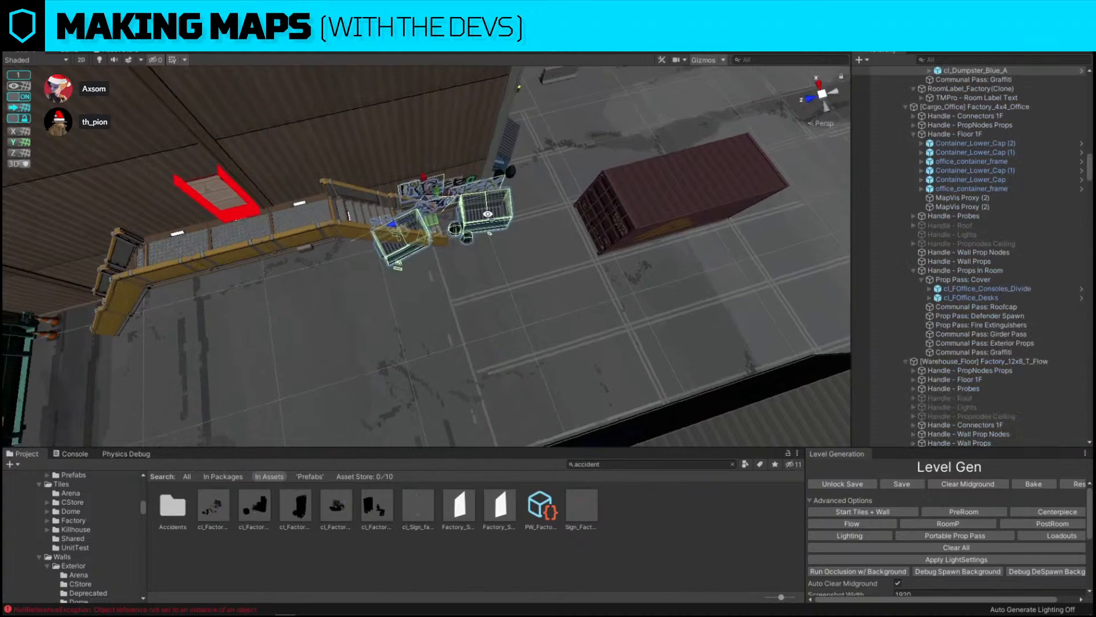
key(f)
drag(446, 261, 243, 292)
right_drag(399, 236, 423, 254)
click(417, 264)
key(Delete)
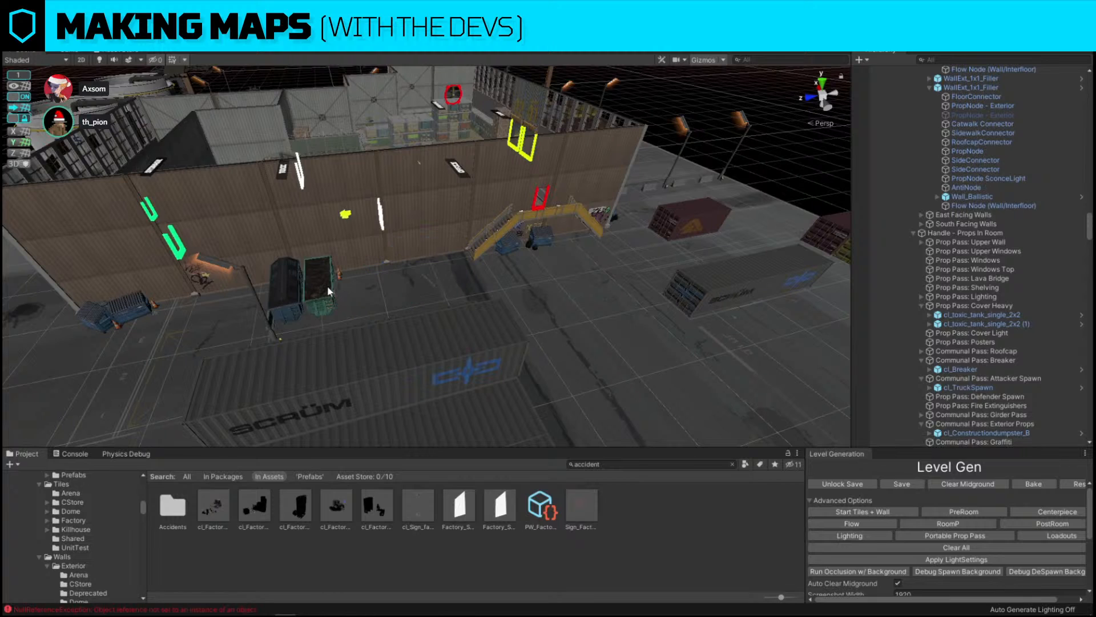
Nudge the pair of dumpsters along the exterior wall
click(322, 290)
drag(266, 286, 308, 286)
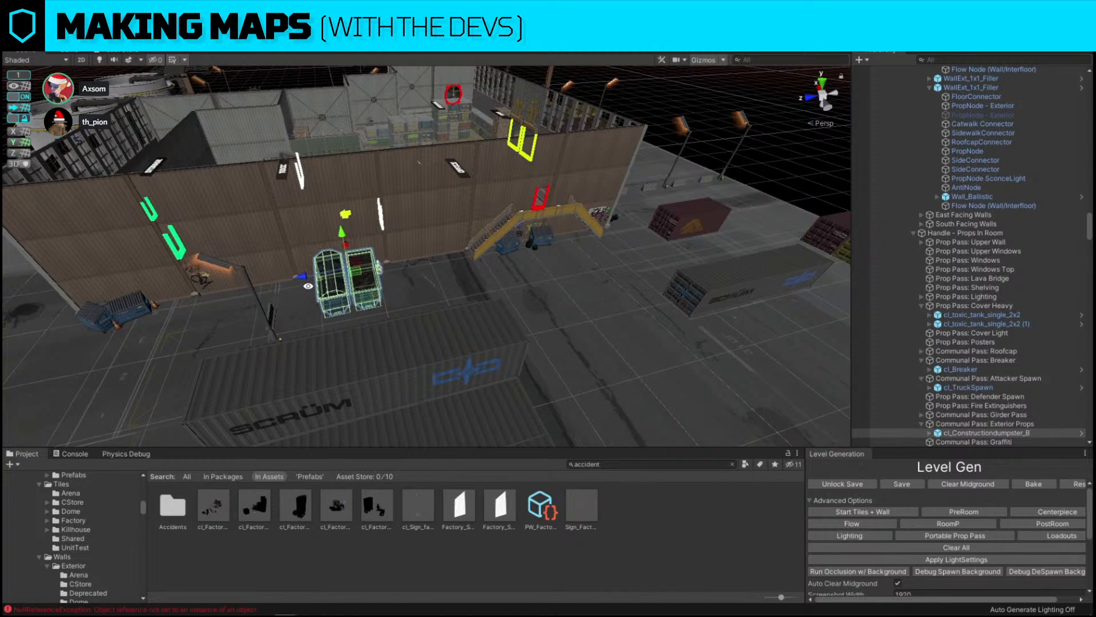
click(782, 160)
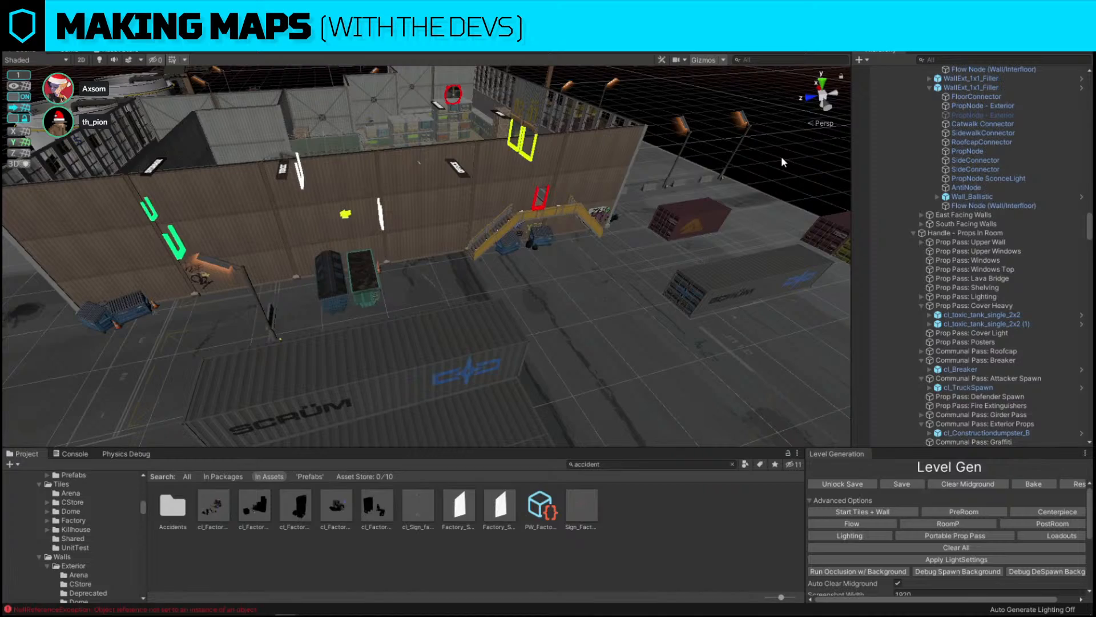
Deactivate the catwalk end cap on the exterior fan doorway
alt+drag(782, 156, 422, 257)
scroll(398, 248, up, 6)
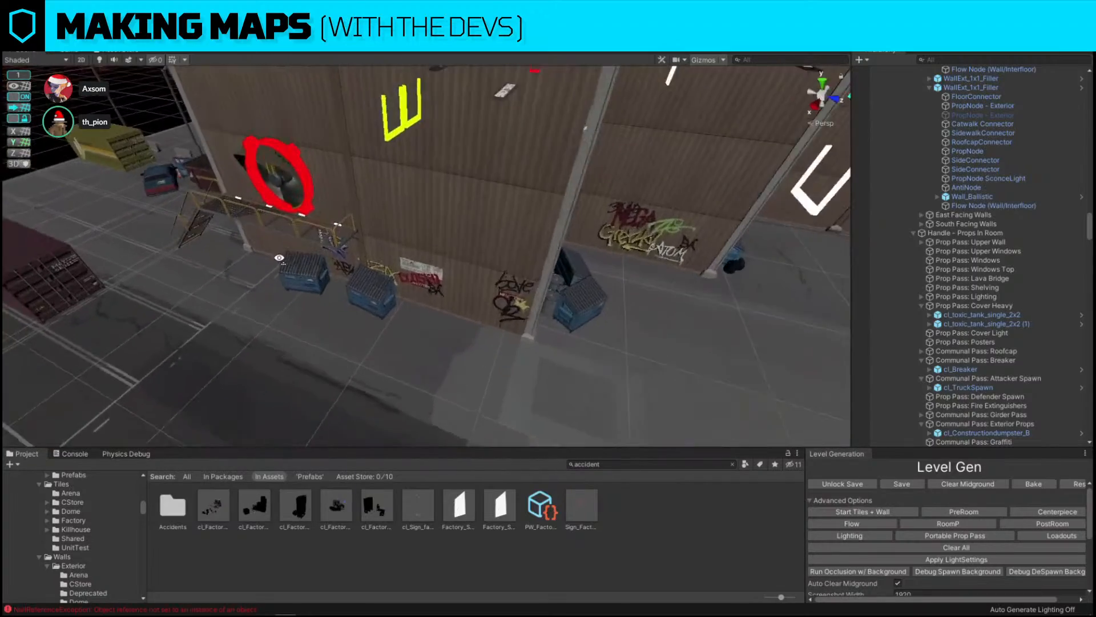
click(416, 199)
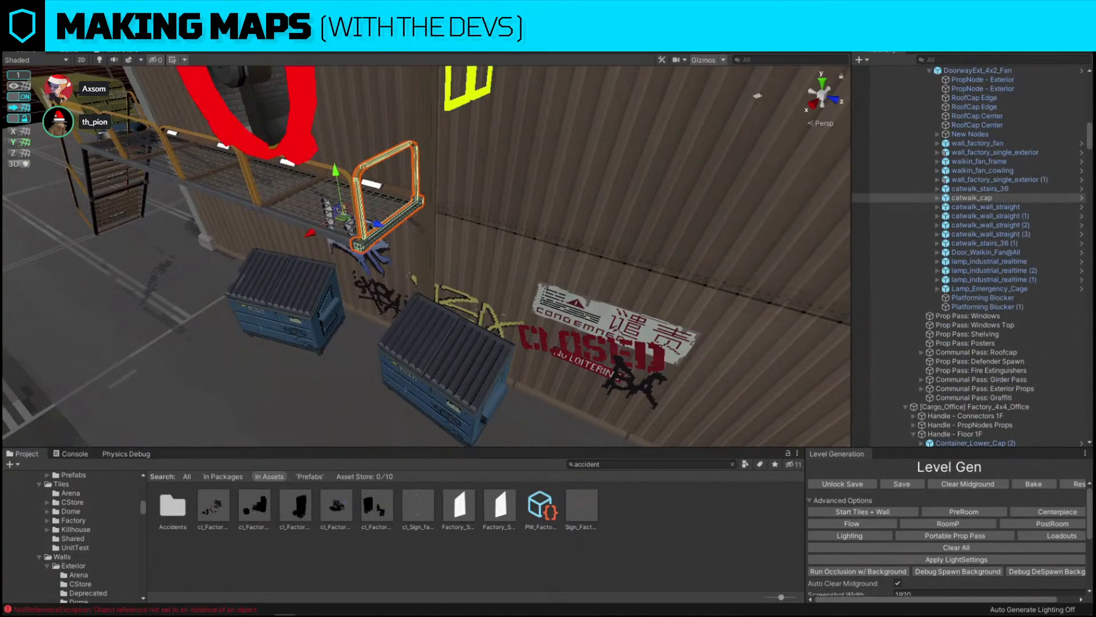
click(978, 71)
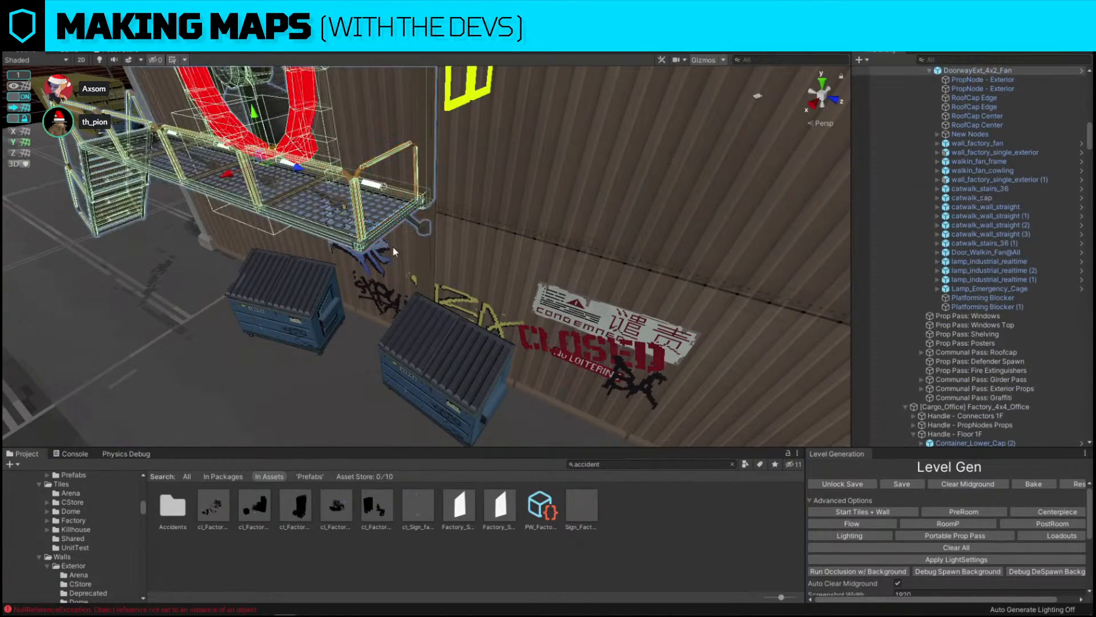
key(w)
right_drag(403, 229, 403, 193)
click(404, 192)
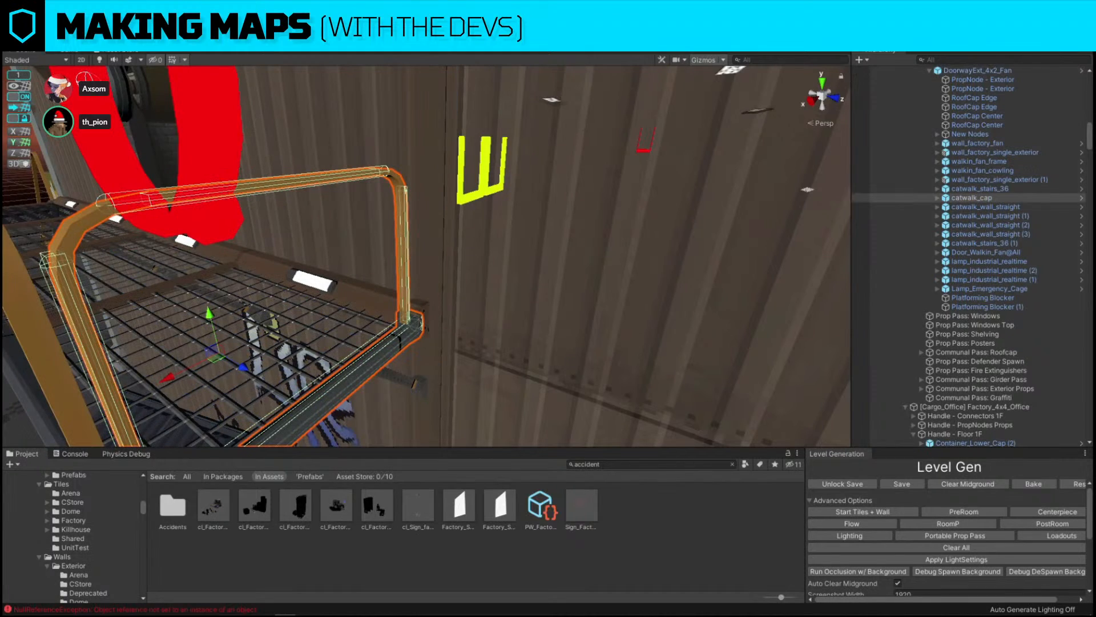
key(alt+shift+a)
Select the catwalk stairs and move them to the catwalk's open end
key(s)
right_drag(403, 193, 436, 254)
click(436, 255)
click(355, 329)
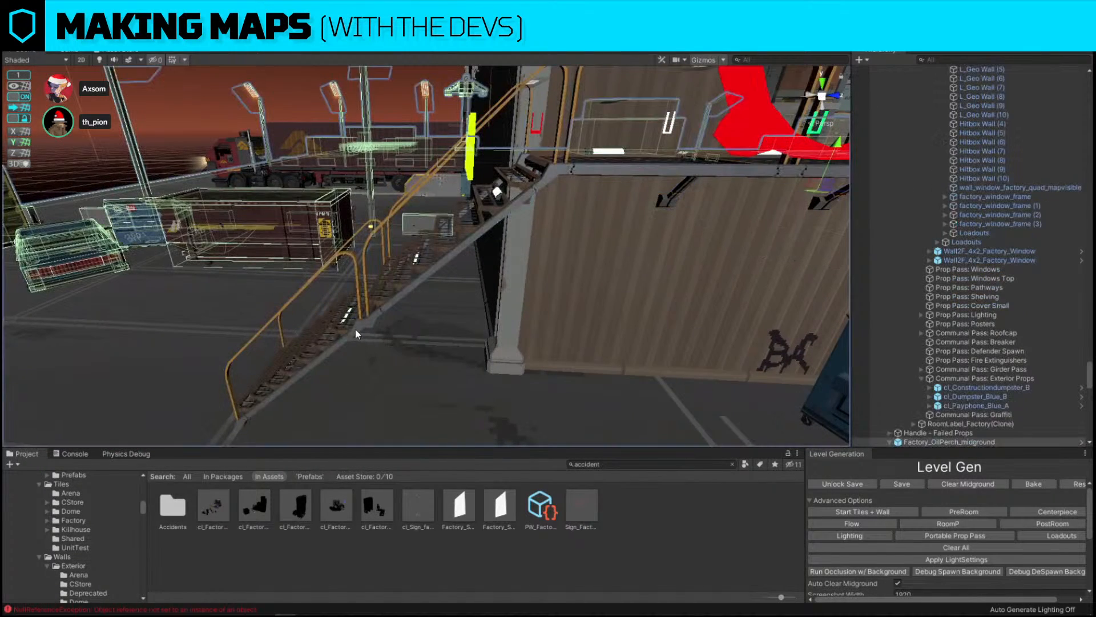
click(370, 314)
click(371, 313)
shift+click(443, 227)
key(s)
right_drag(444, 220, 463, 233)
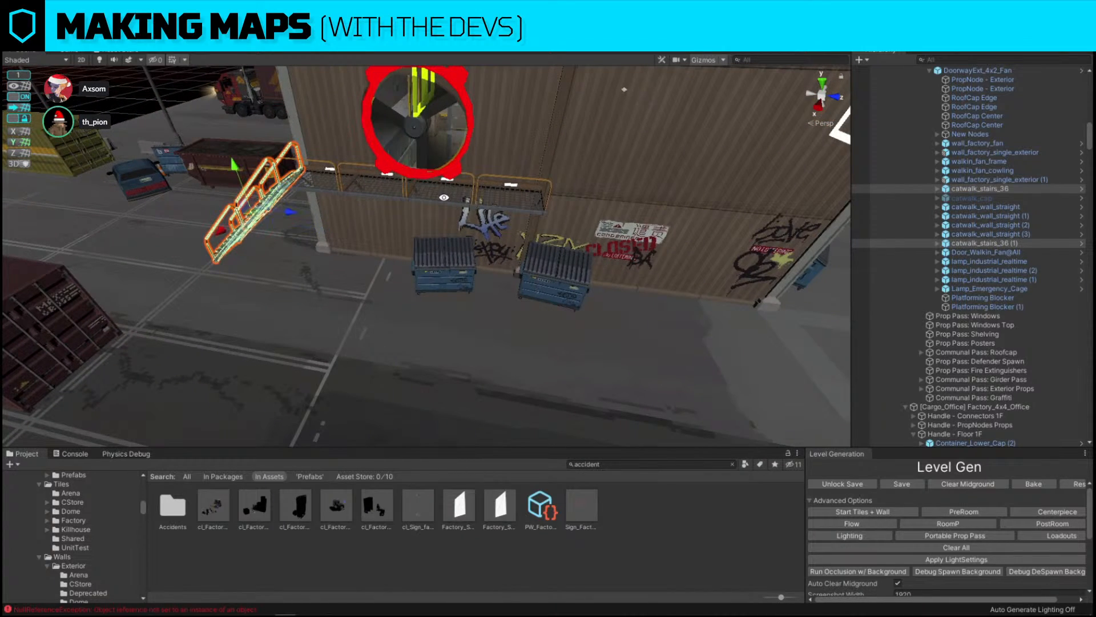
key(w)
right_drag(427, 186, 260, 219)
key(s)
Duplicate the catwalk stairs, then rotate and move the copy onto the catwalk's opposite end
key(ctrl+d)
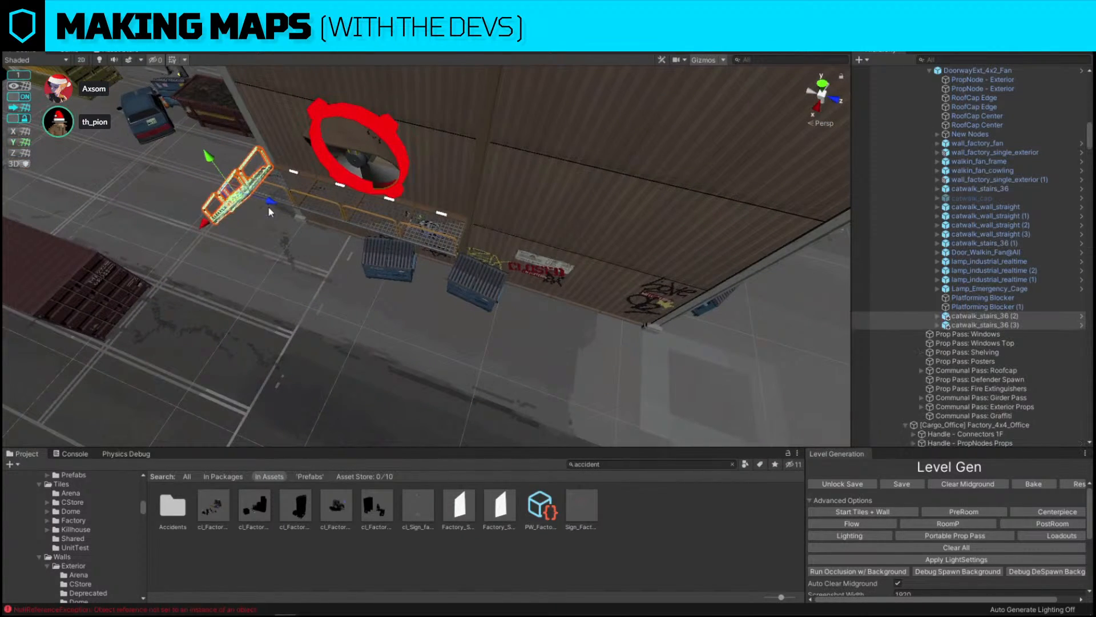
drag(270, 210, 450, 267)
right_drag(450, 268, 467, 276)
key(d)
key(e)
drag(353, 268, 582, 217)
key(w)
right_drag(453, 195, 386, 137)
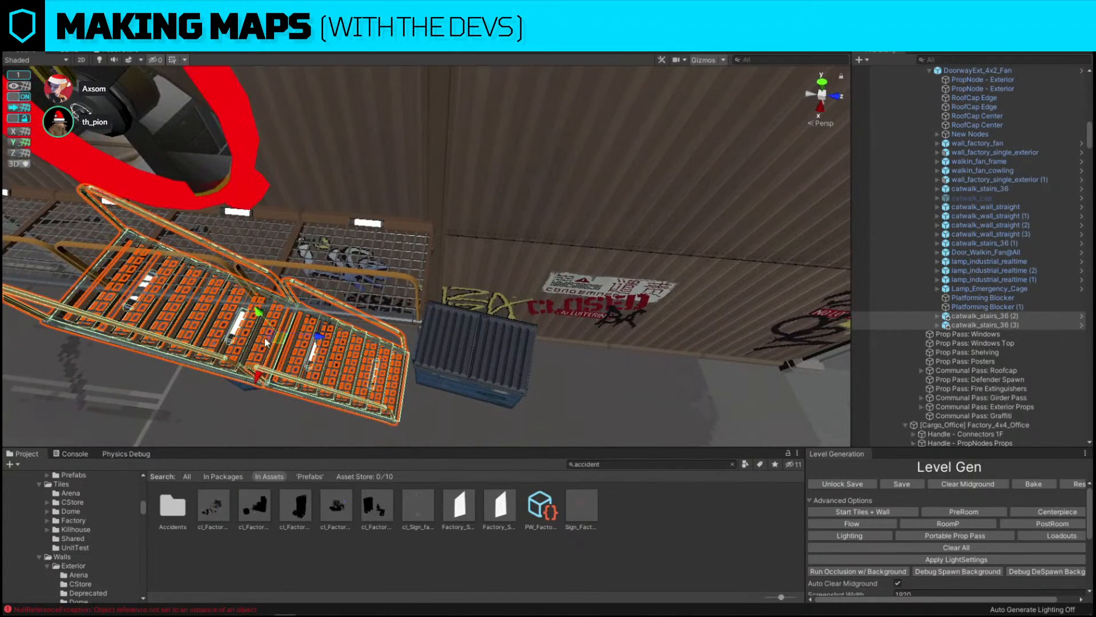
key(w)
drag(280, 339, 571, 346)
key(s)
right_drag(571, 346, 589, 227)
click(468, 154)
key(s)
key(d)
key(a)
key(s)
key(w)
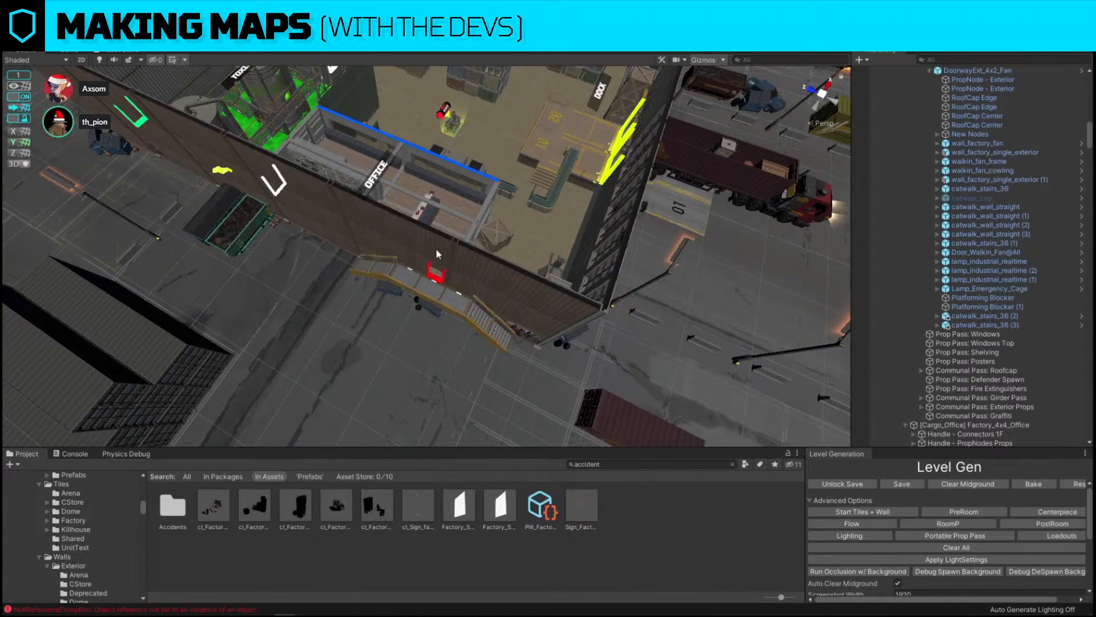
click(438, 249)
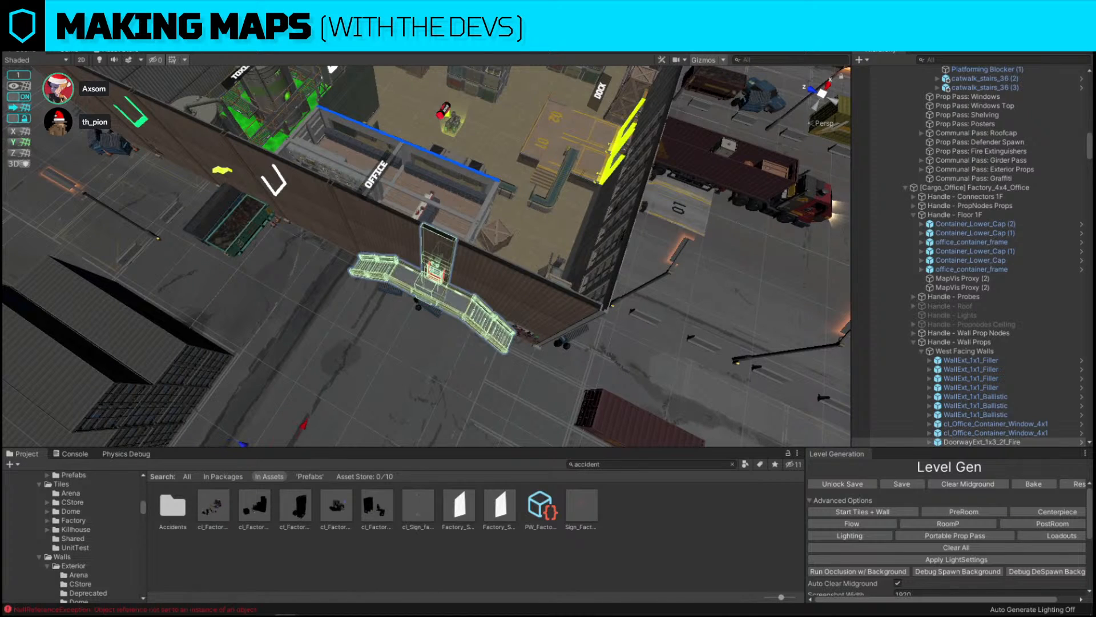
Reload the base scene from the Level Gen panel's advanced options
right_drag(558, 254, 406, 312)
click(697, 178)
scroll(405, 186, down, 3)
scroll(379, 290, down, 5)
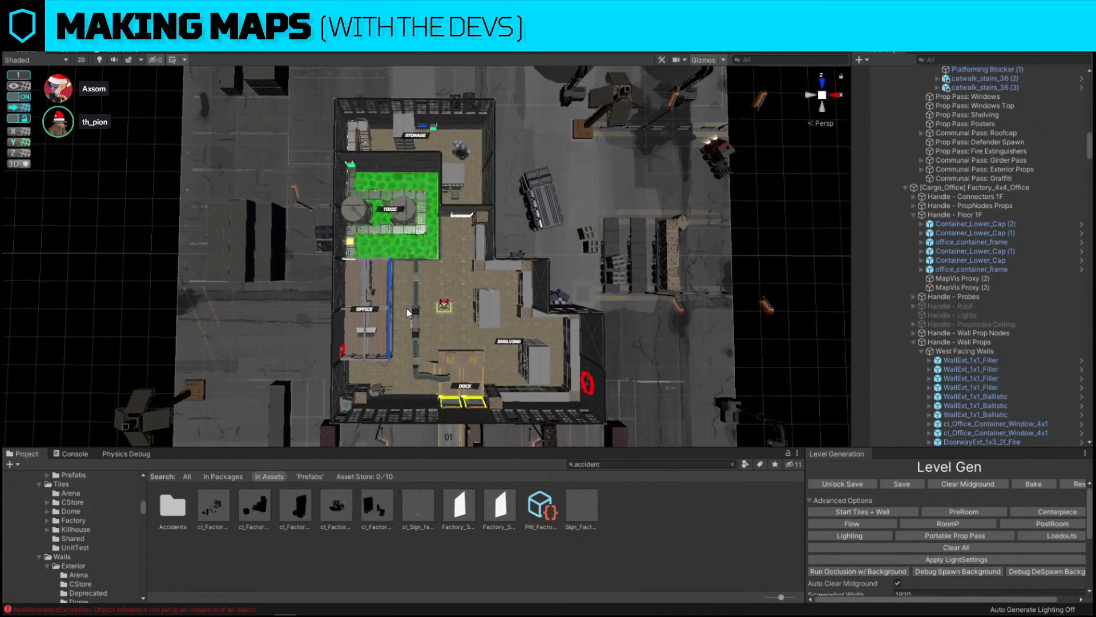
click(9, 18)
click(29, 61)
scroll(970, 502, down, 5)
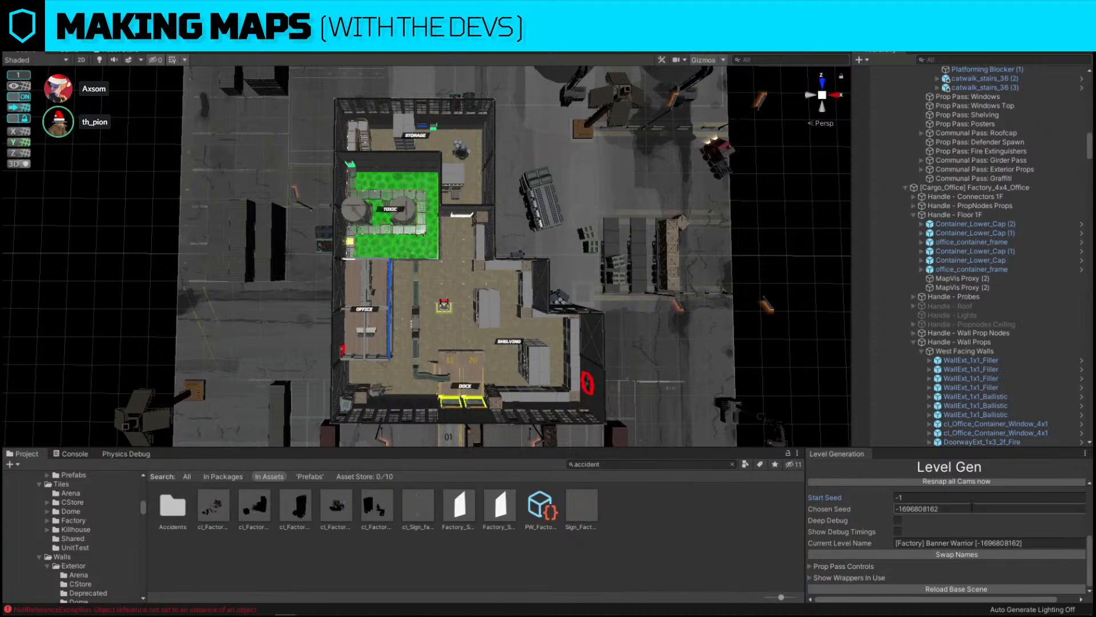
click(971, 590)
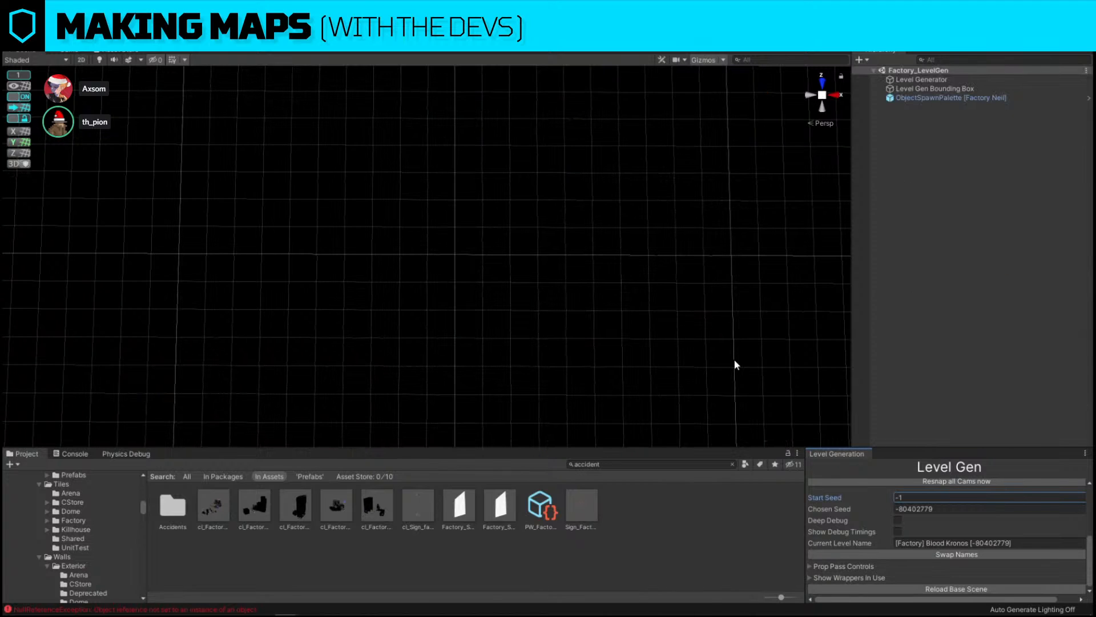
Generate a new factory layout by running the tiles-and-walls generation pass
alt+drag(736, 364, 688, 303)
scroll(851, 504, up, 10)
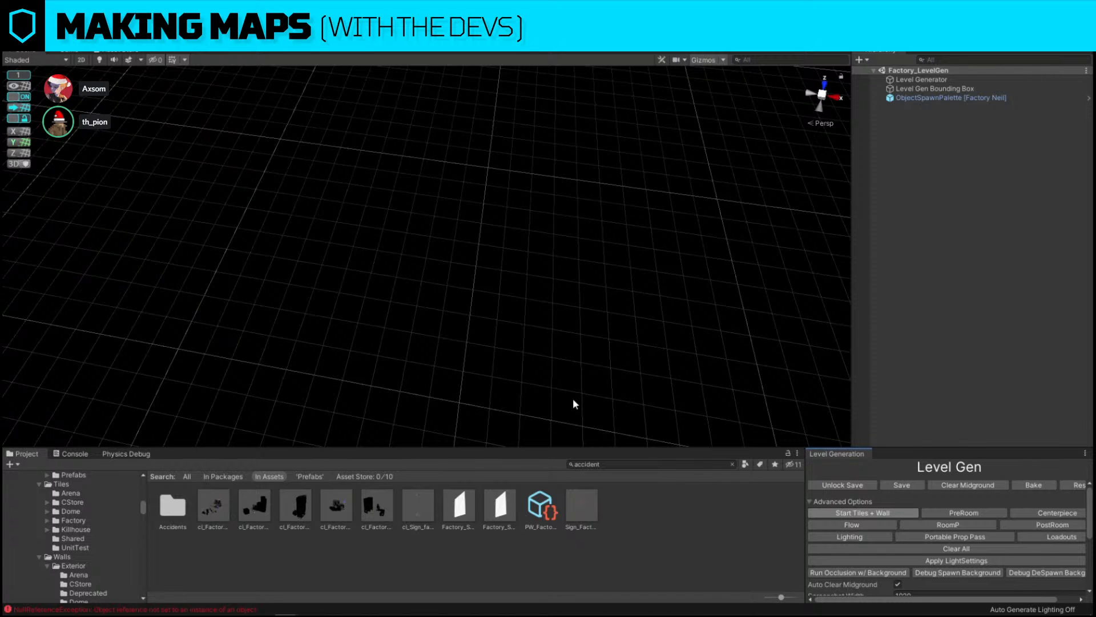
right_drag(613, 379, 657, 397)
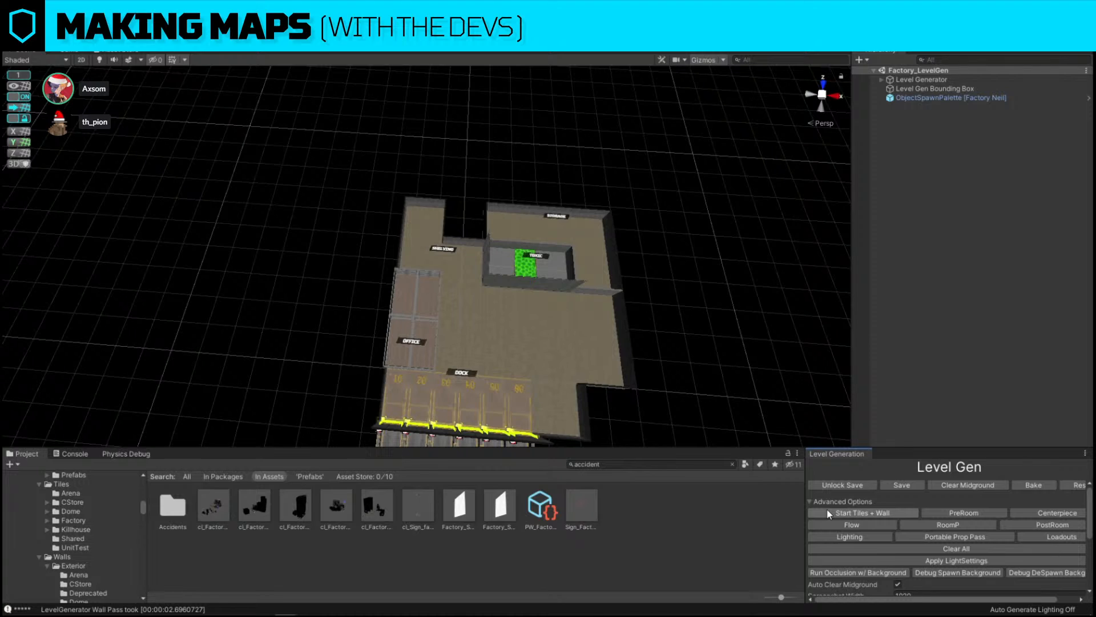
click(828, 513)
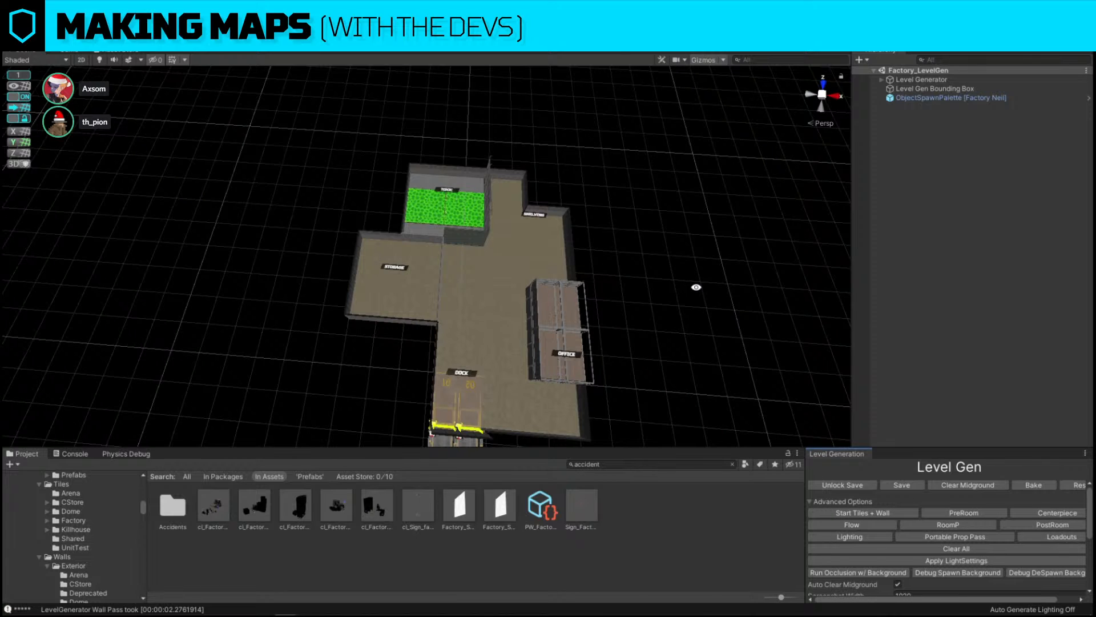
Run the tiles-and-walls generation pass again to produce another factory layout
right_drag(683, 284, 698, 289)
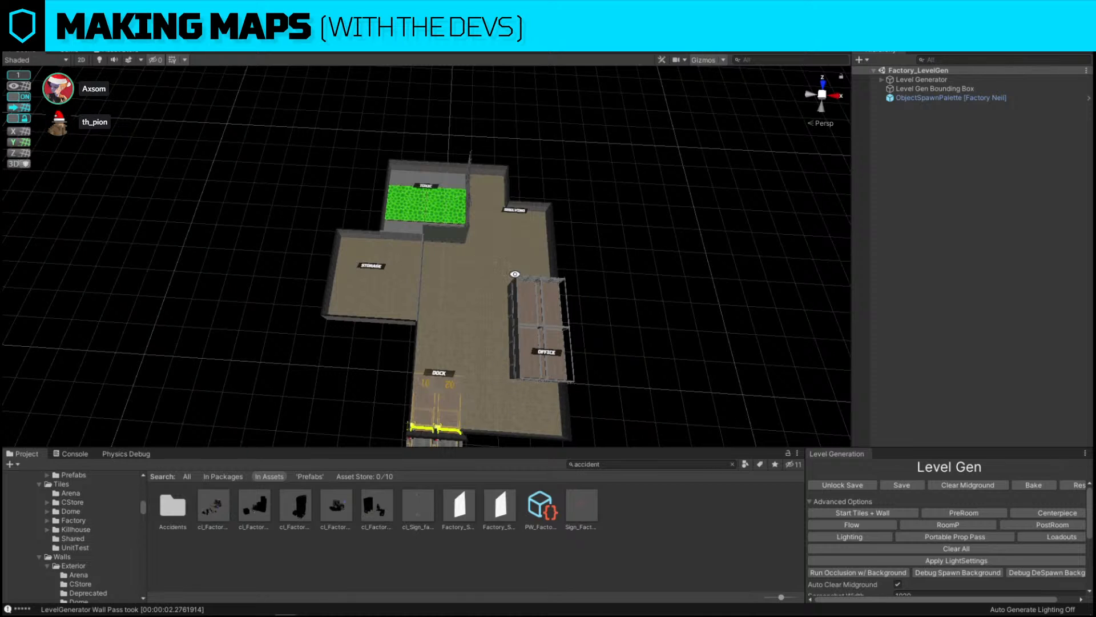
right_drag(505, 264, 513, 261)
key(d)
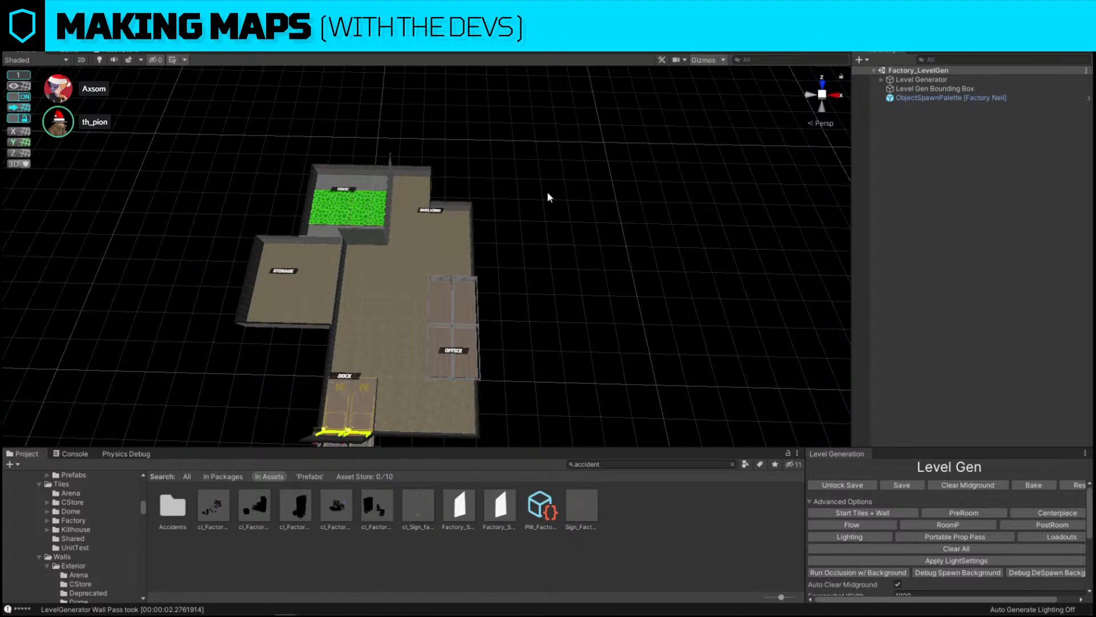
click(892, 516)
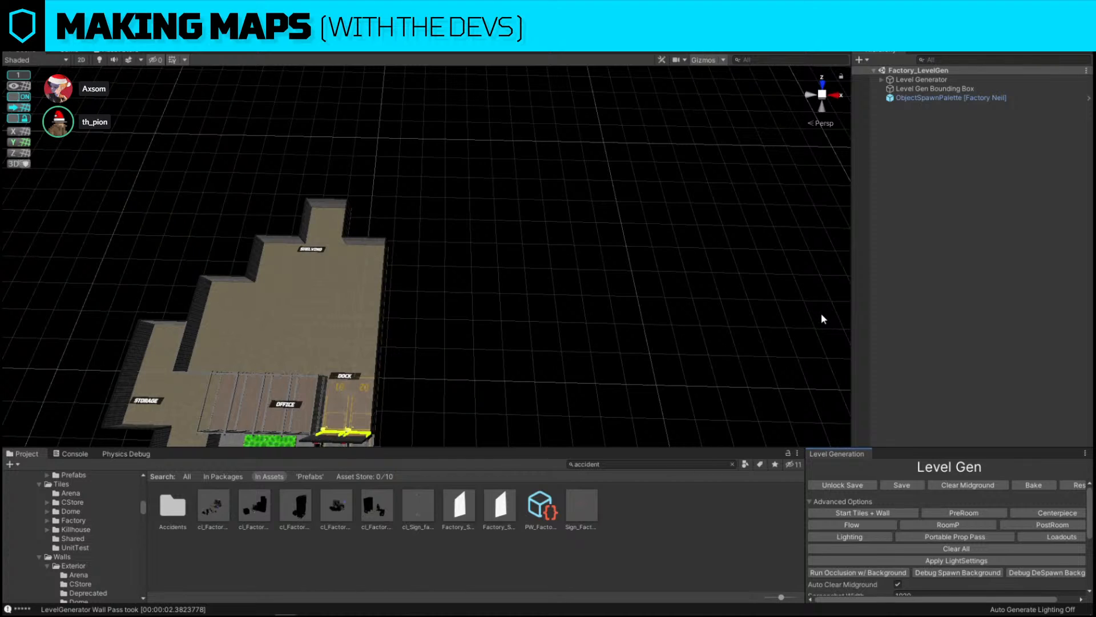
Capture a region screenshot of the generated factory layout with the screenshot tool, choosing its text tool
right_drag(821, 313, 718, 272)
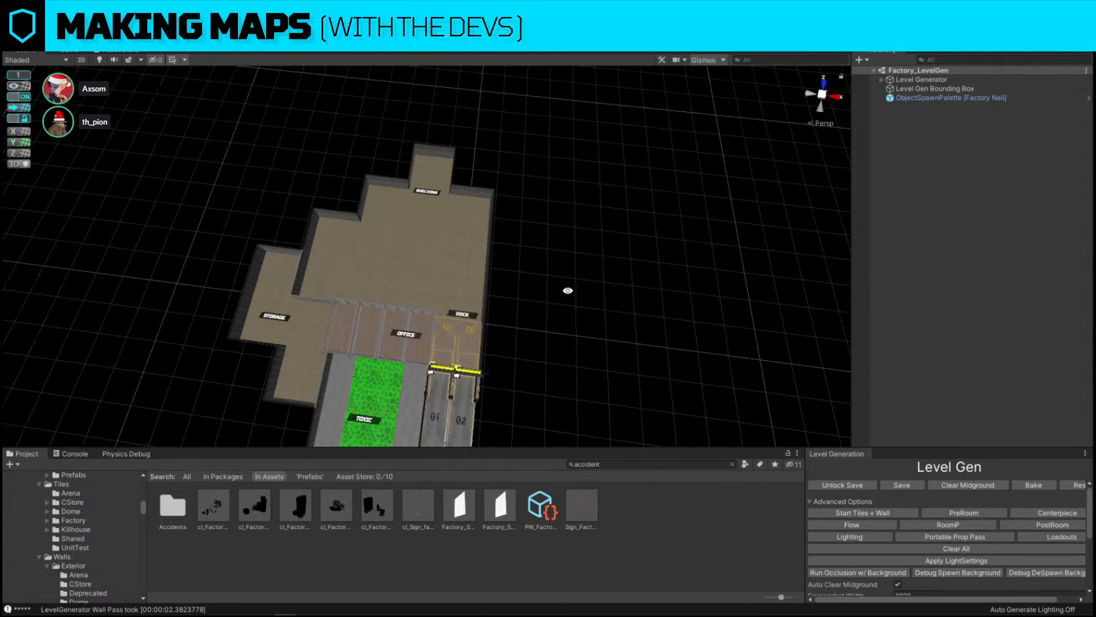
right_drag(560, 359, 342, 418)
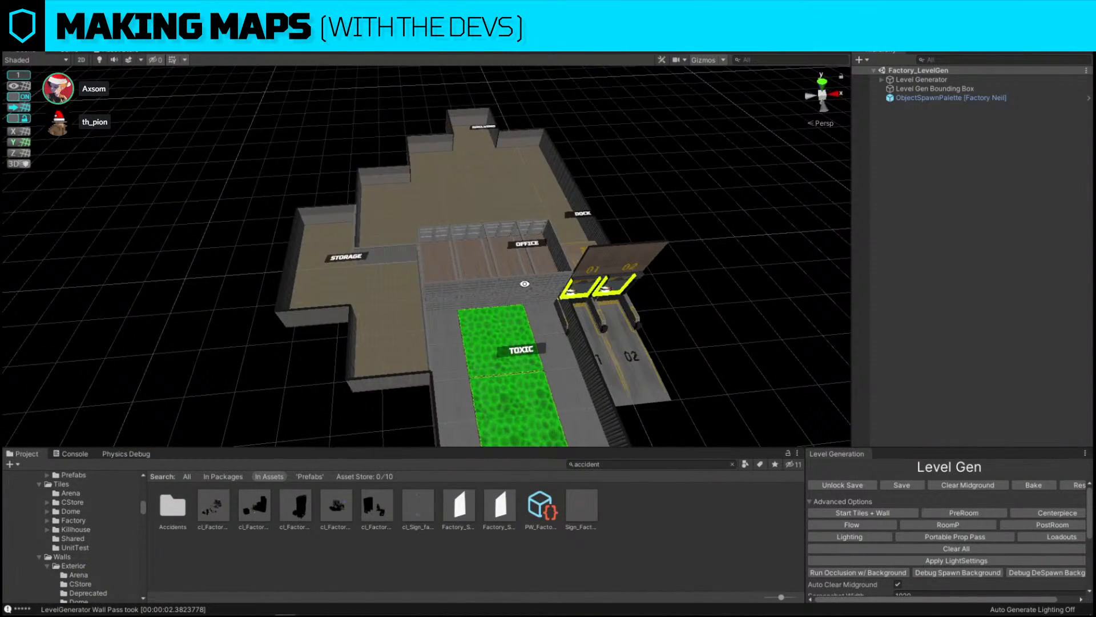
right_drag(342, 418, 458, 342)
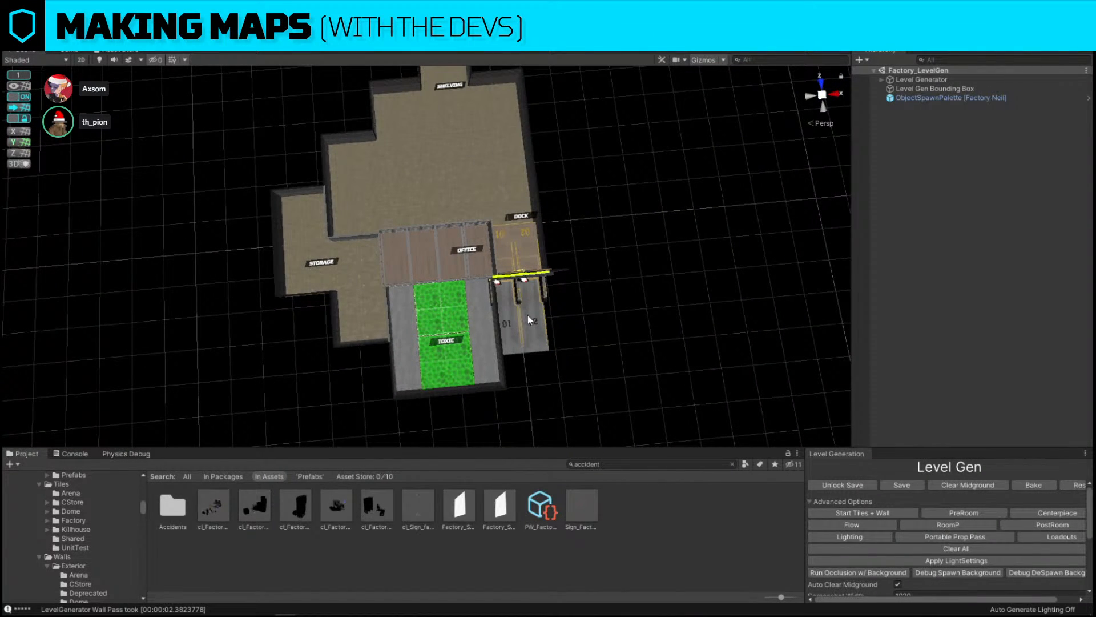
right_drag(625, 298, 612, 260)
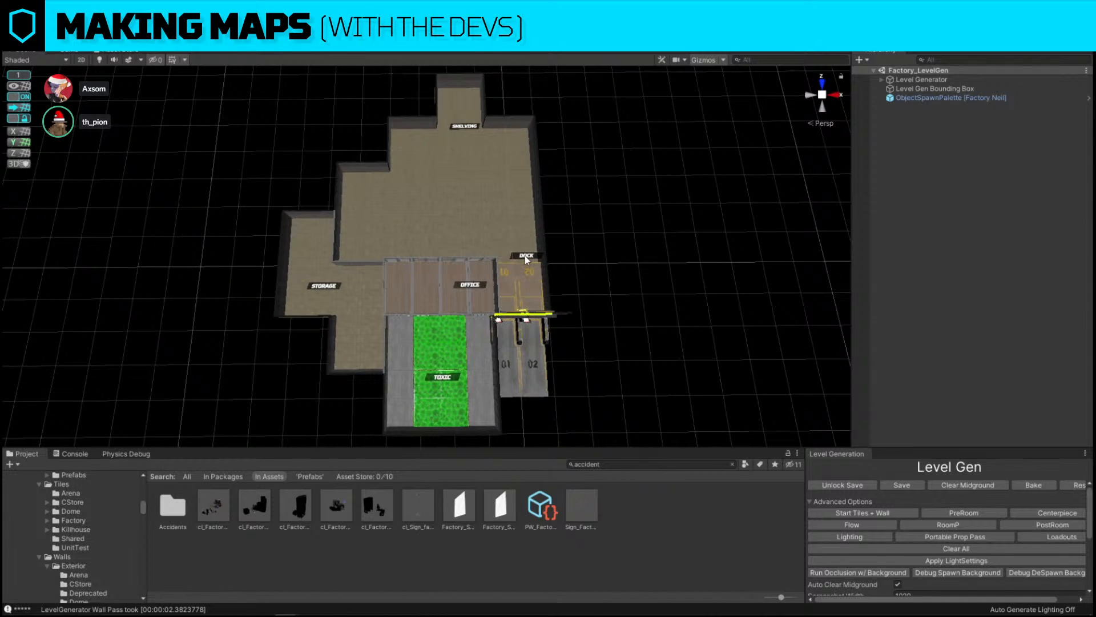
key(Print)
drag(89, 114, 710, 382)
click(720, 346)
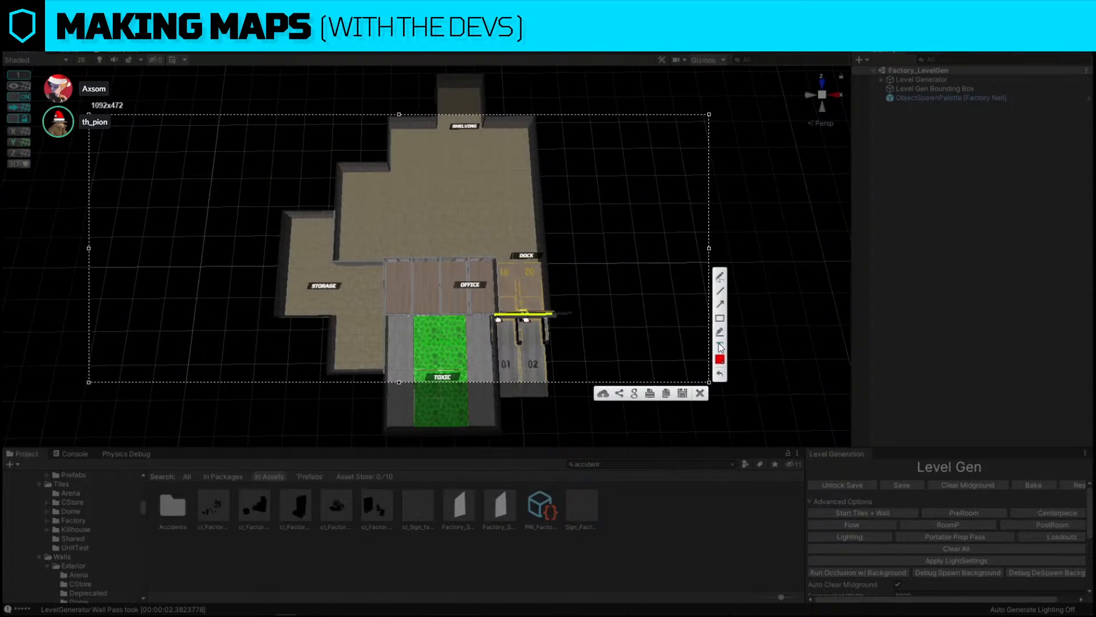
Add the text annotation "BYE BYE, LOL" near the screenshot's upper corner
click(106, 128)
text(BYE BYE)
text(<, )
text(LOL)
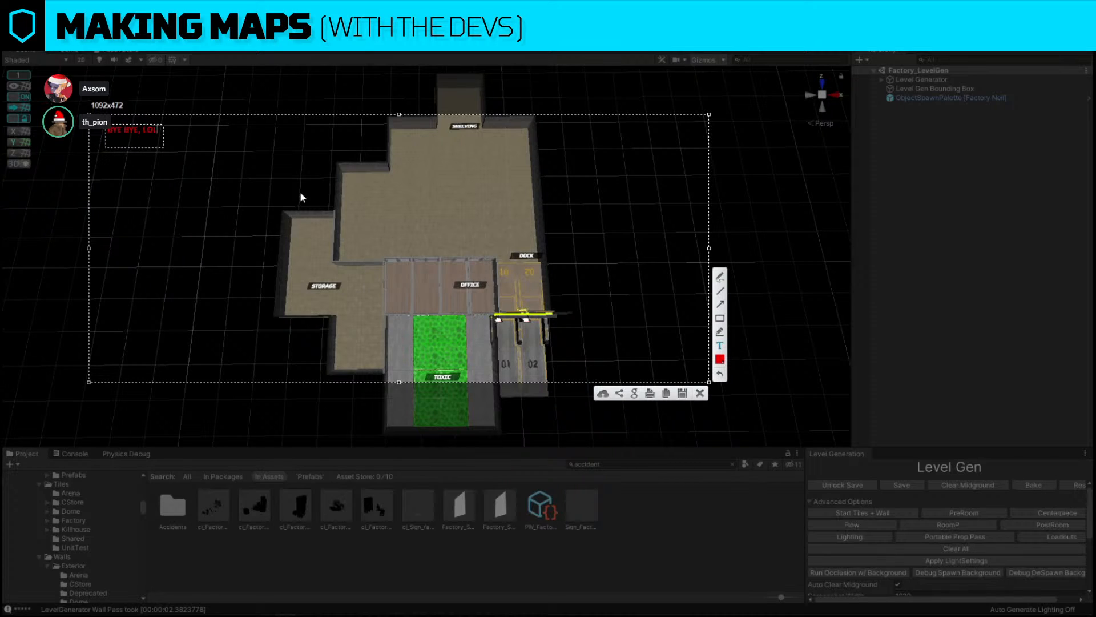